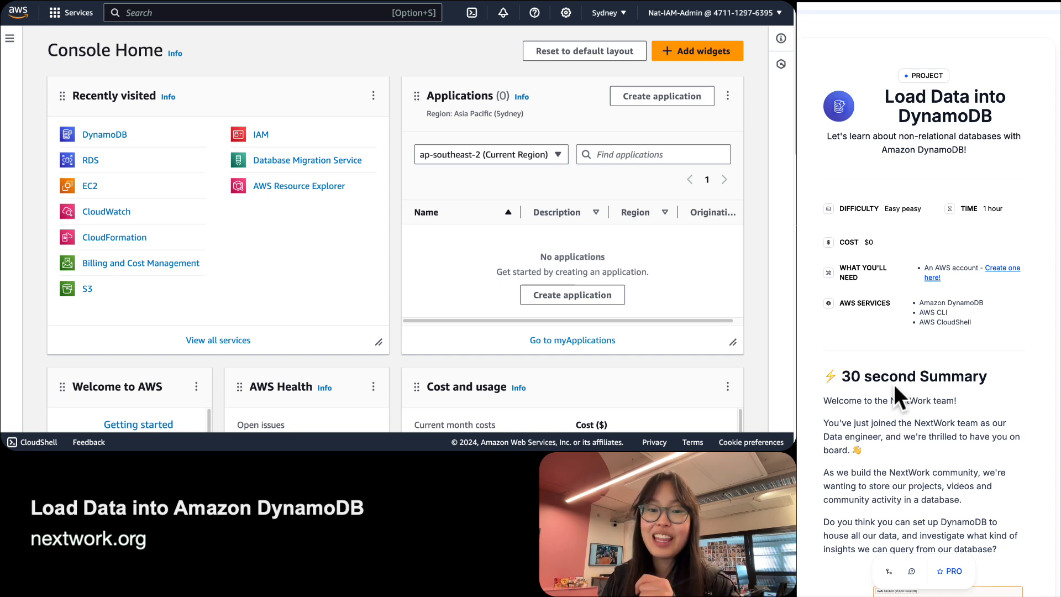
Read the project list, highlighting the bullets on uploading data with CloudShell and querying in the console.
scroll(893, 383, "down", 4)
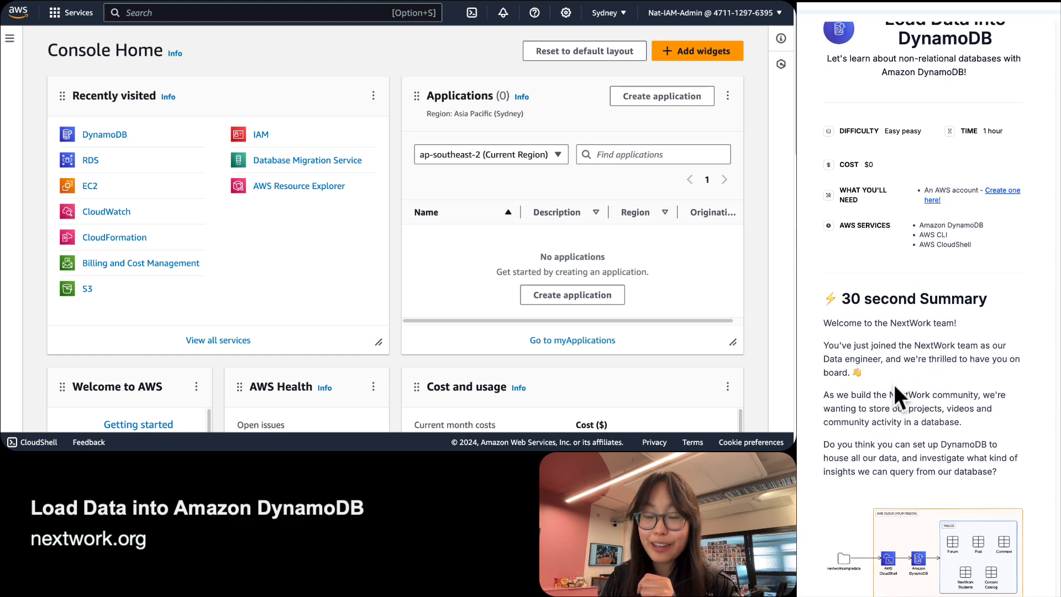
scroll(893, 383, "down", 5)
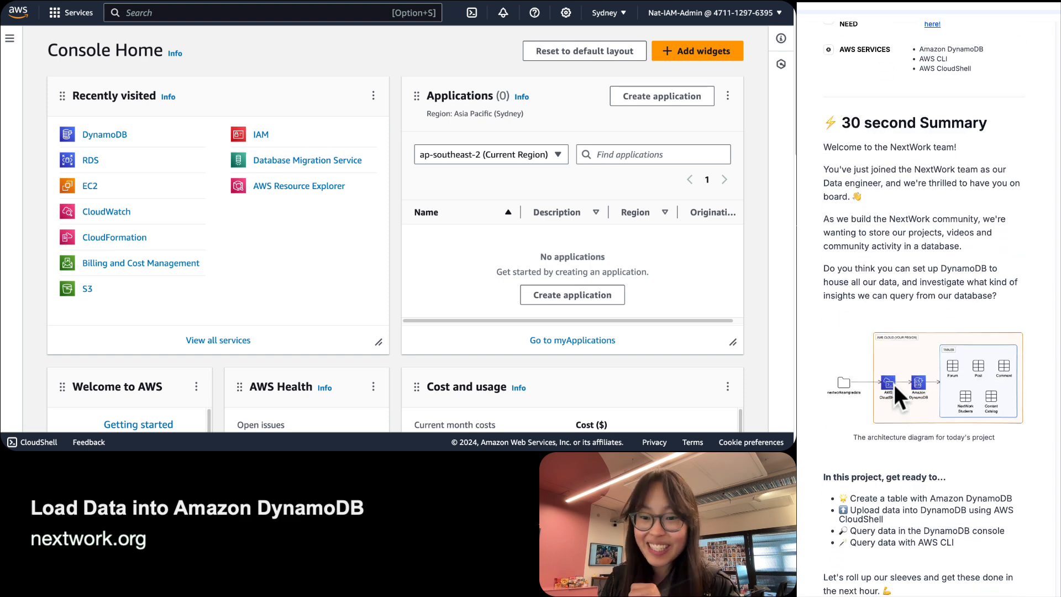
scroll(893, 383, "down", 1)
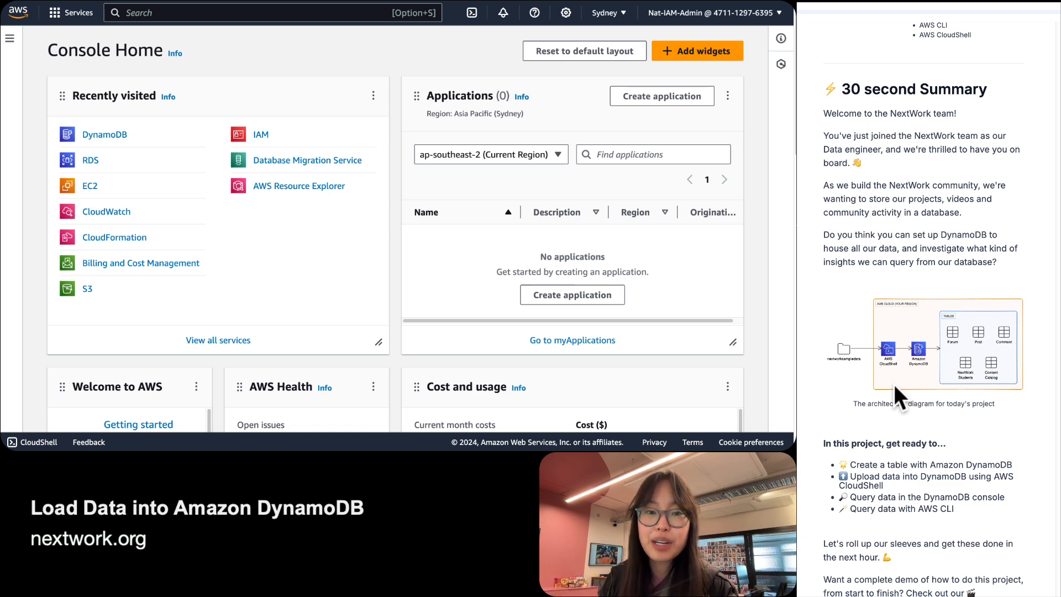
scroll(895, 387, "down", 5)
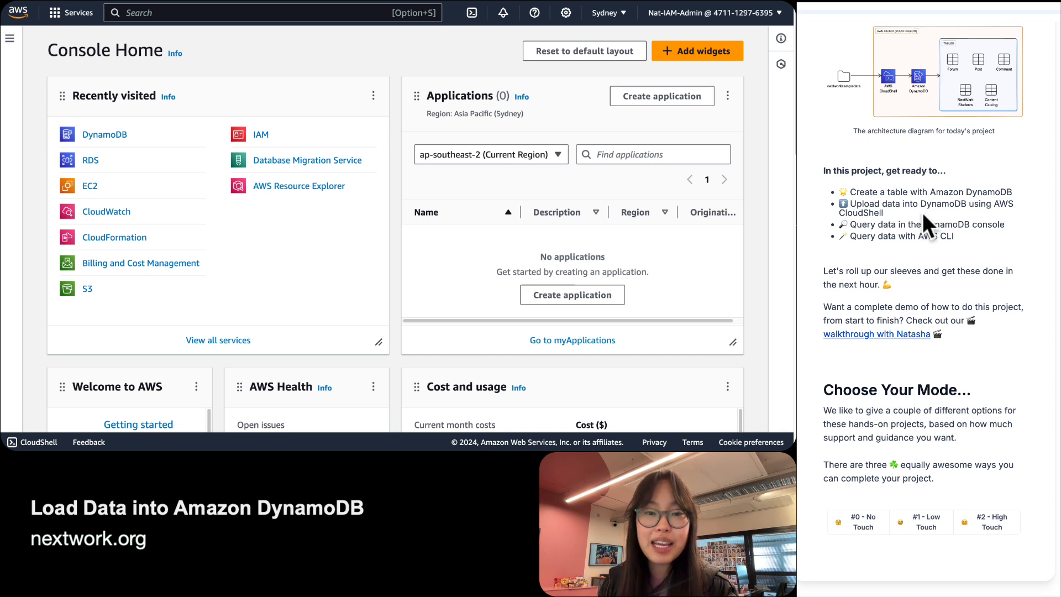
left_click_drag(905, 215, 798, 210)
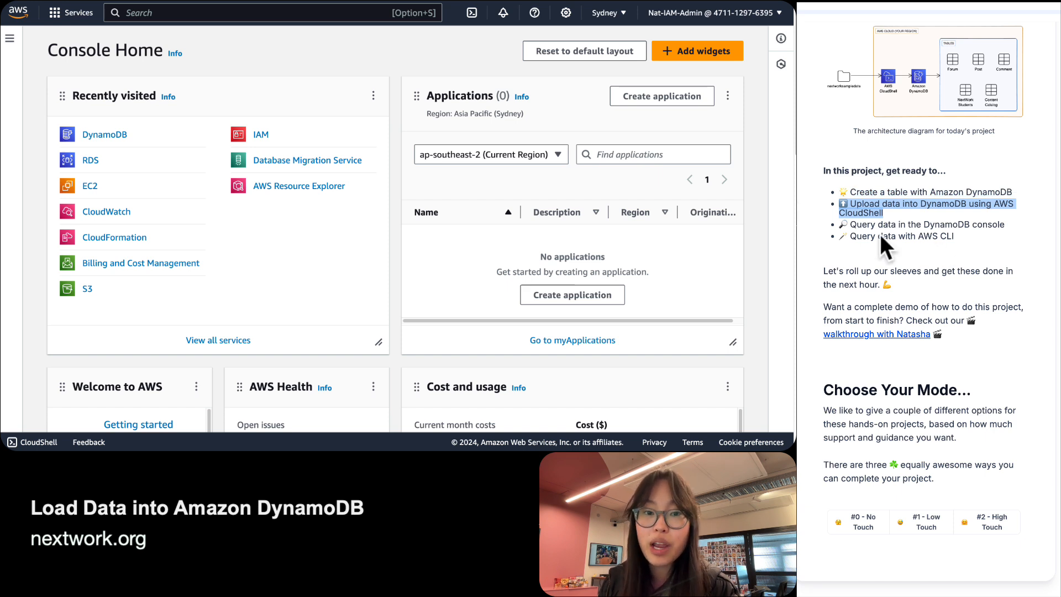
left_click_drag(849, 224, 1039, 224)
left_click(972, 238)
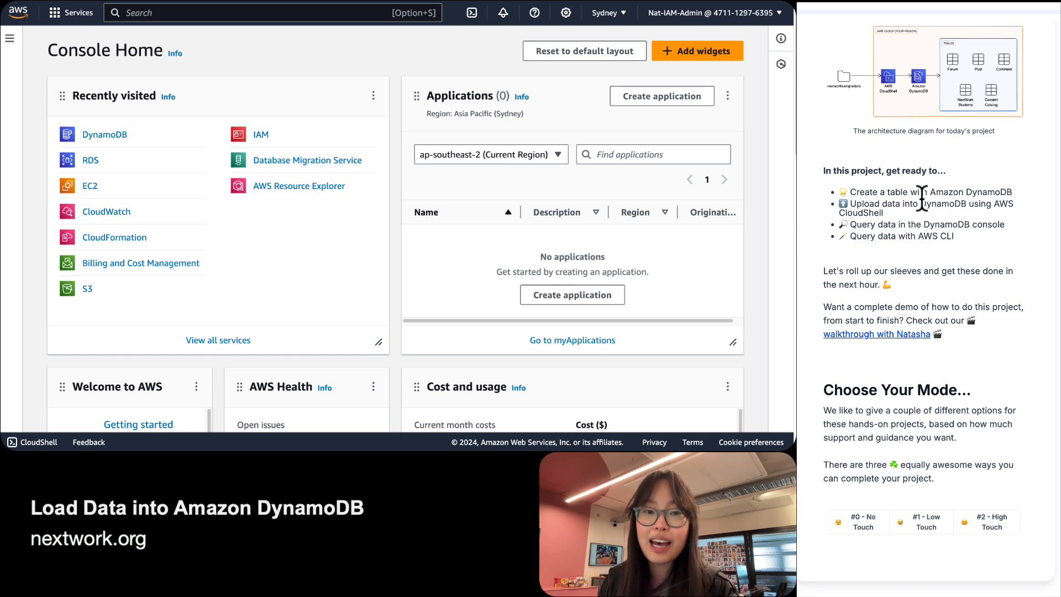
left_click_drag(990, 204, 1002, 229)
left_click(923, 241)
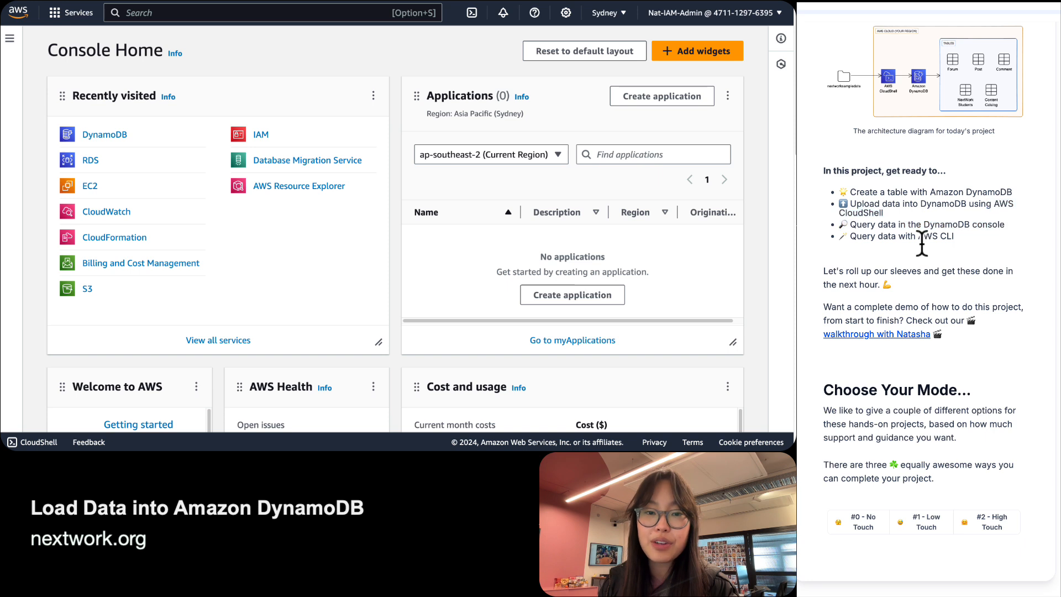
left_click(921, 238)
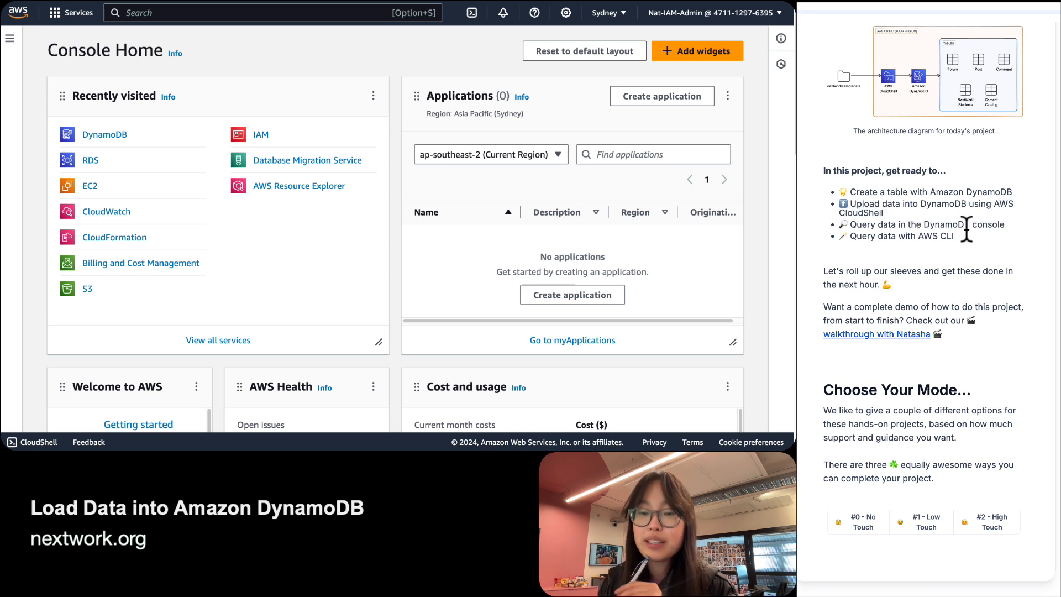
Enlarge the architecture diagram, zoom in on DynamoDB, then zoom back out.
scroll(966, 228, "up", 1)
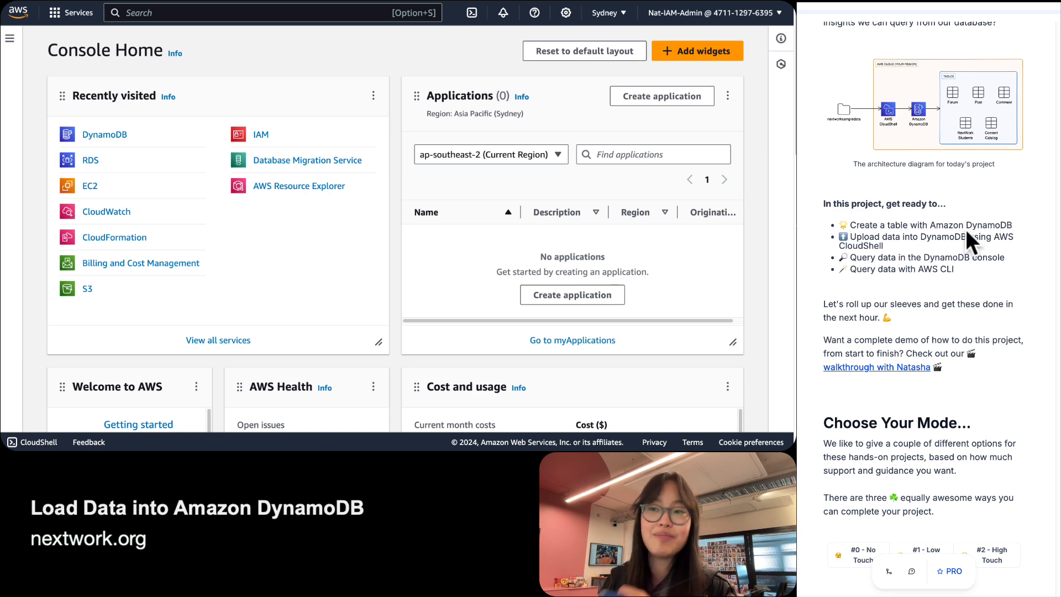
scroll(964, 221, "up", 5)
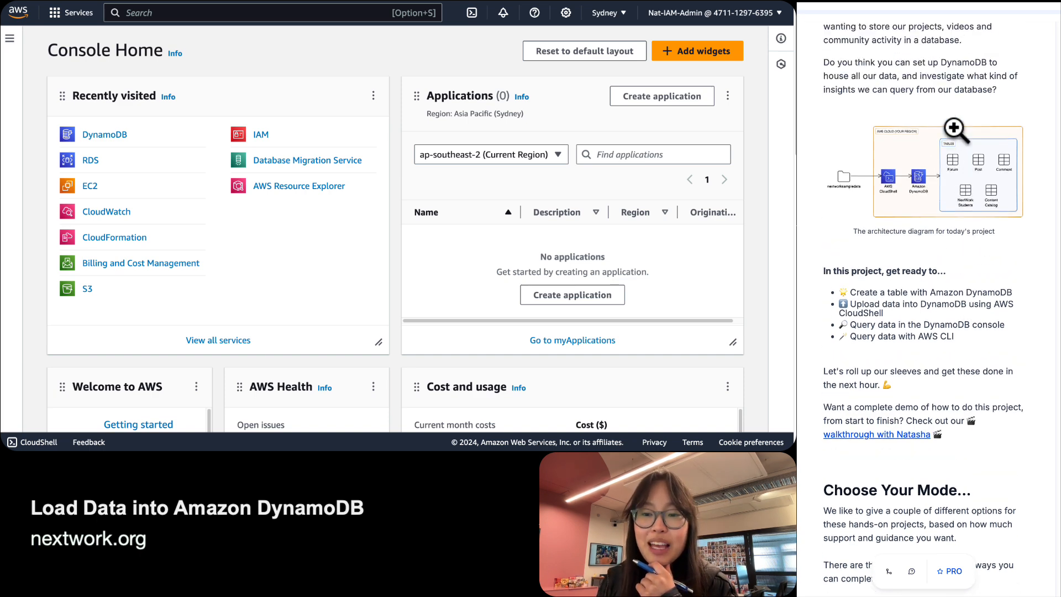
scroll(950, 180, "down", 2)
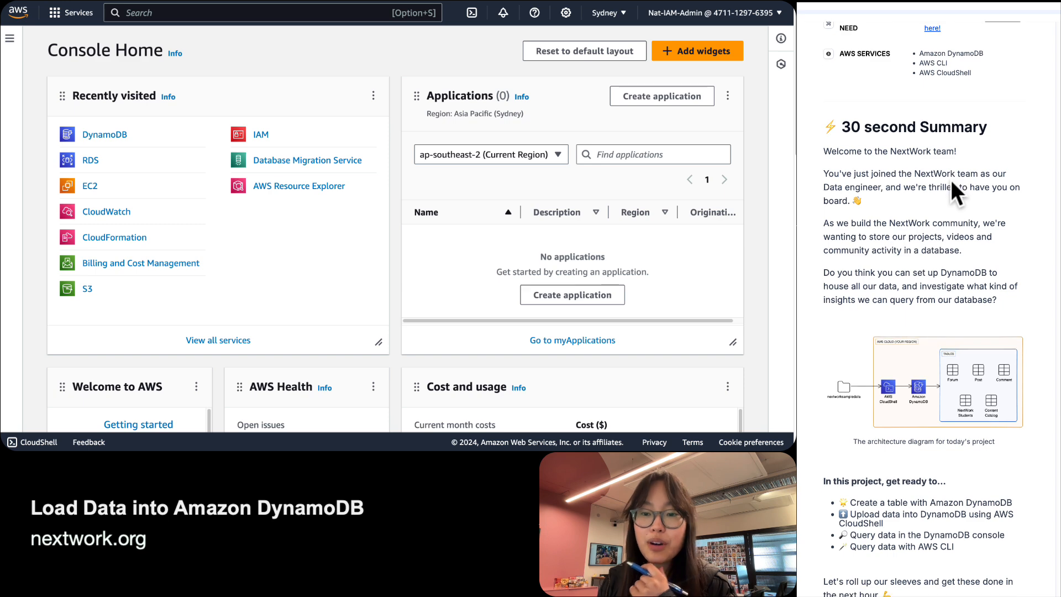
scroll(951, 180, "down", 2)
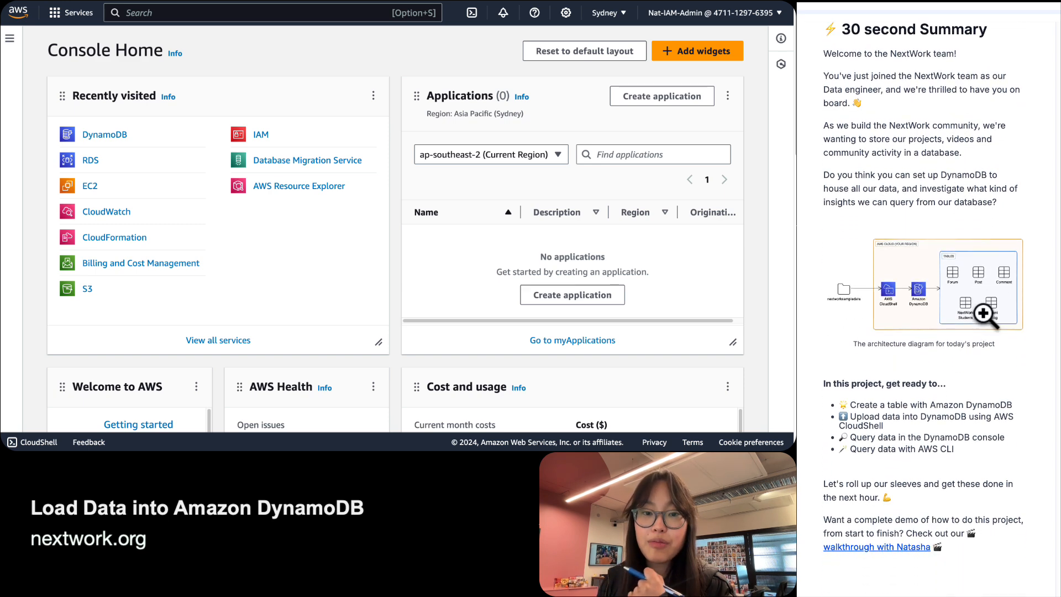
left_click(979, 293)
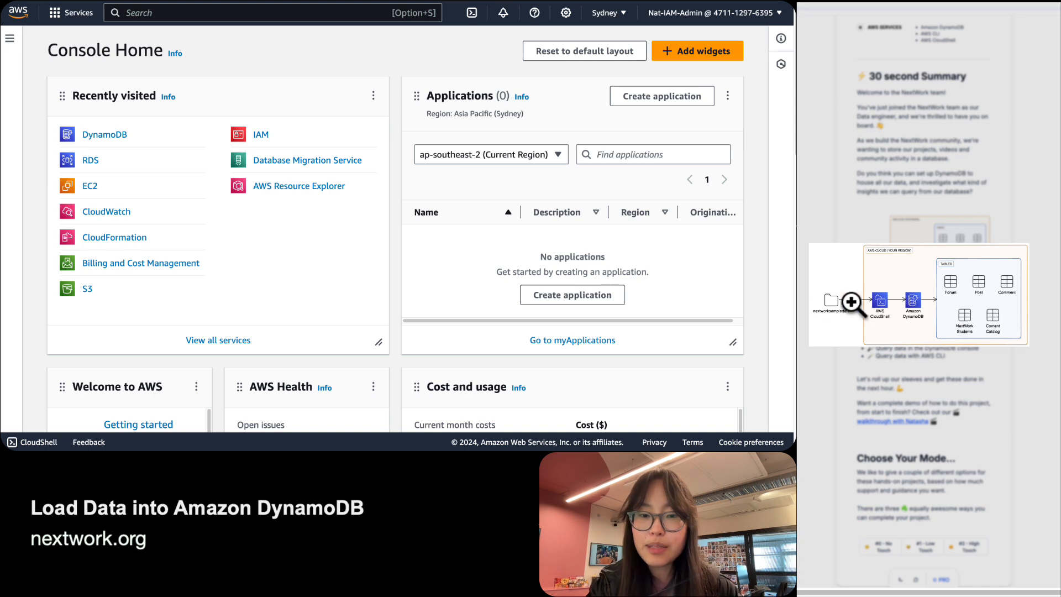
left_click(889, 313)
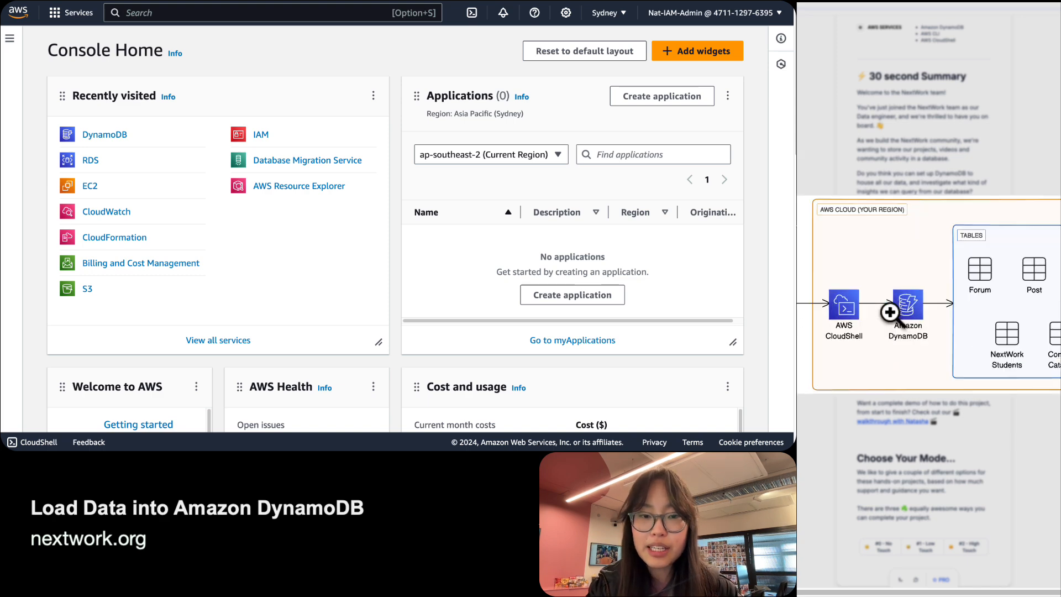
left_click(854, 305)
left_click(857, 303)
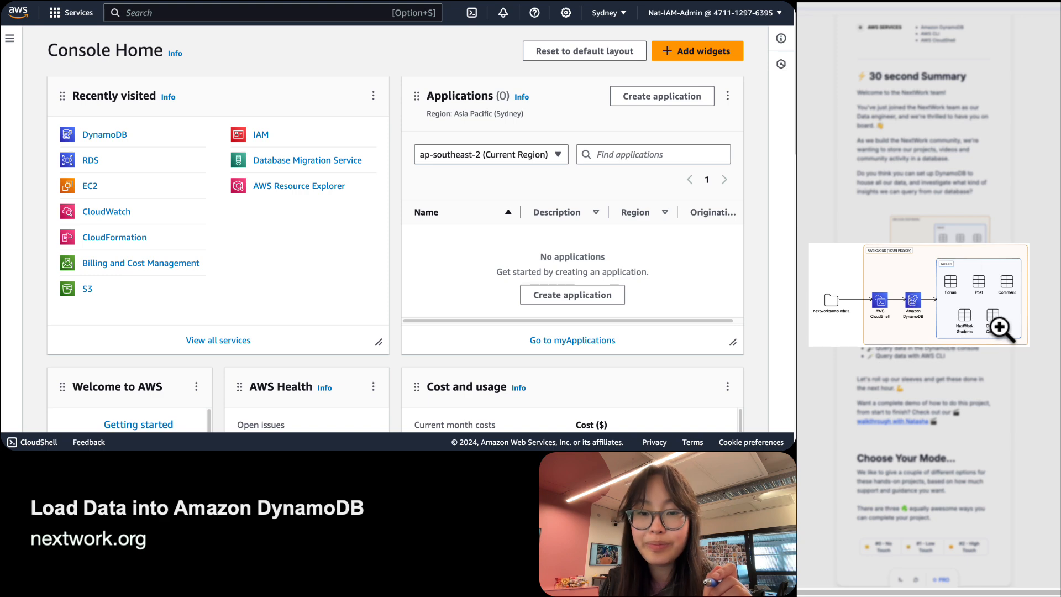
Close the diagram and scroll to the #0 No Touch, #1 Low Touch and #2 High Touch choices.
left_click(936, 202)
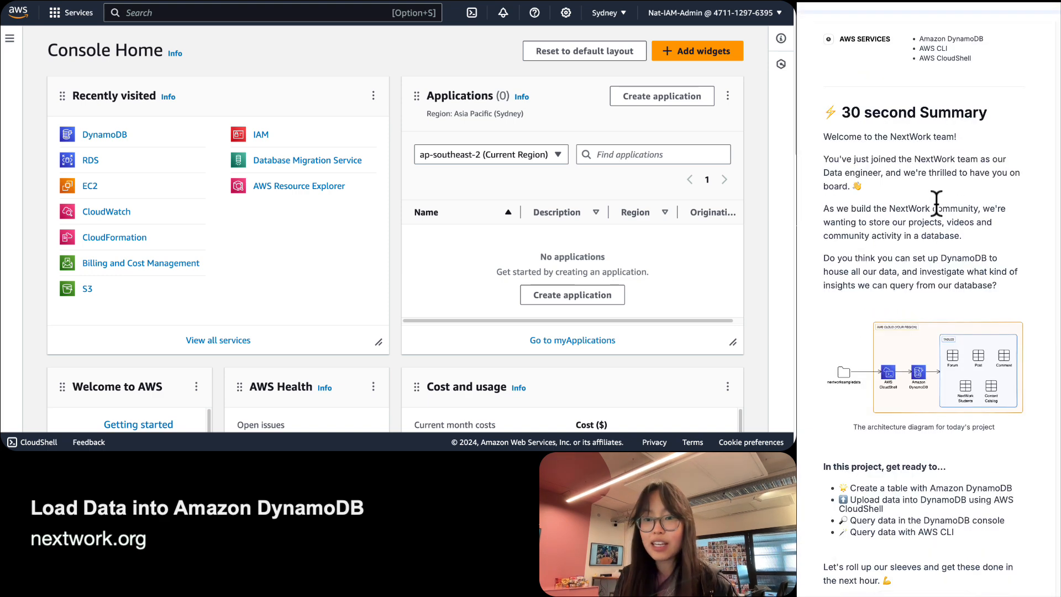
scroll(936, 202, "down", 5)
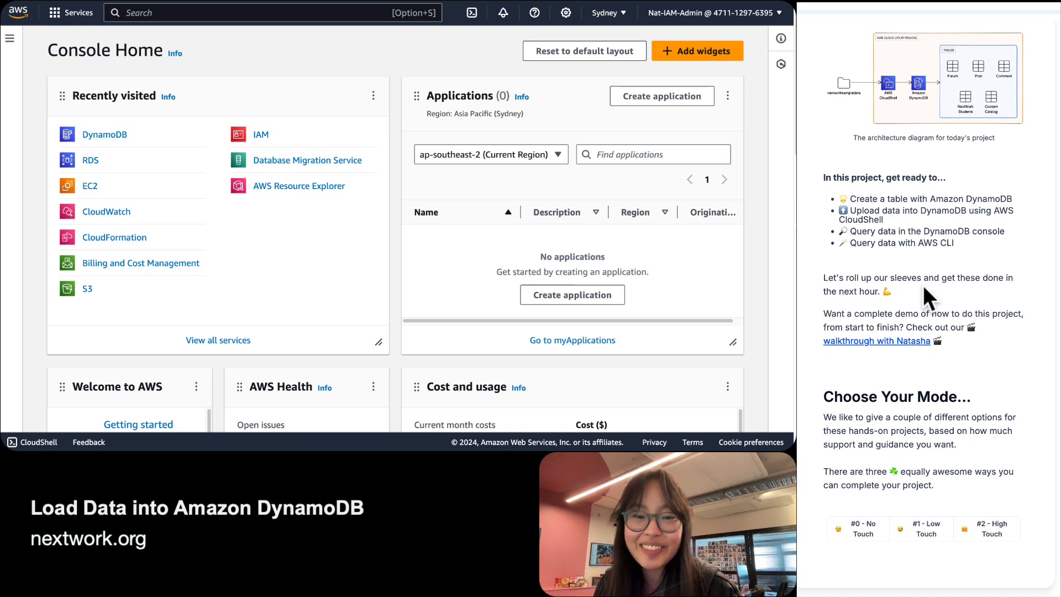
scroll(926, 297, "down", 1)
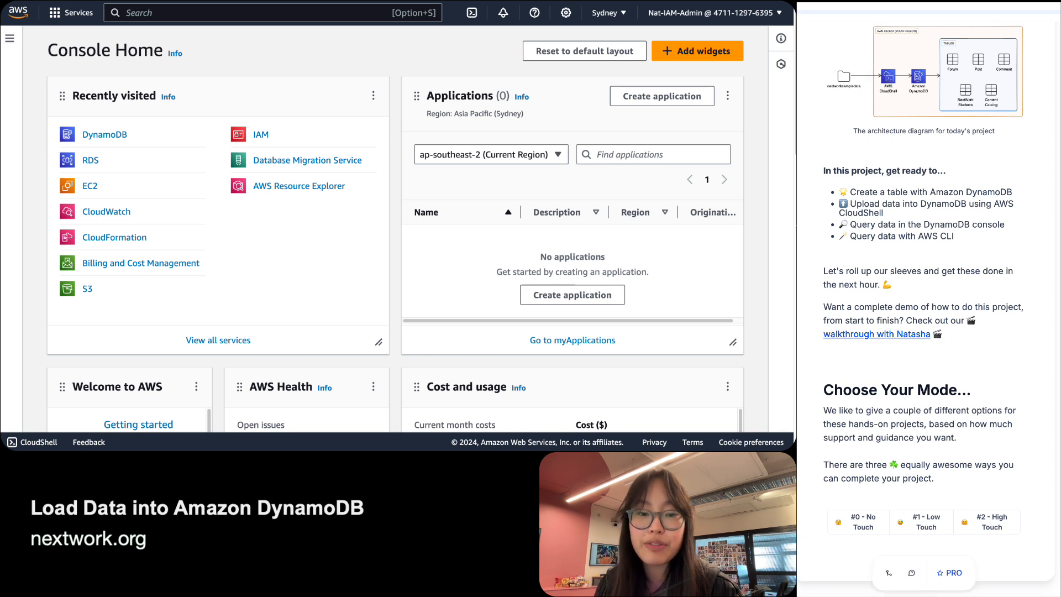
mouse_move(869, 535)
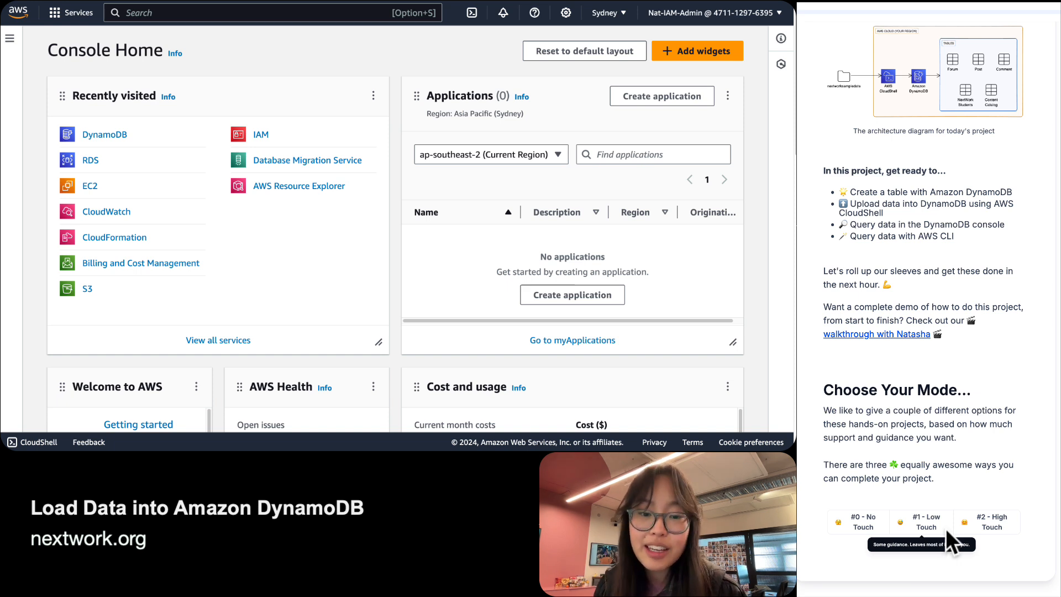
Pick #2 - High Touch and go down to the 'What are we here to do today?' answer box.
left_click(1002, 519)
scroll(1014, 472, "down", 2)
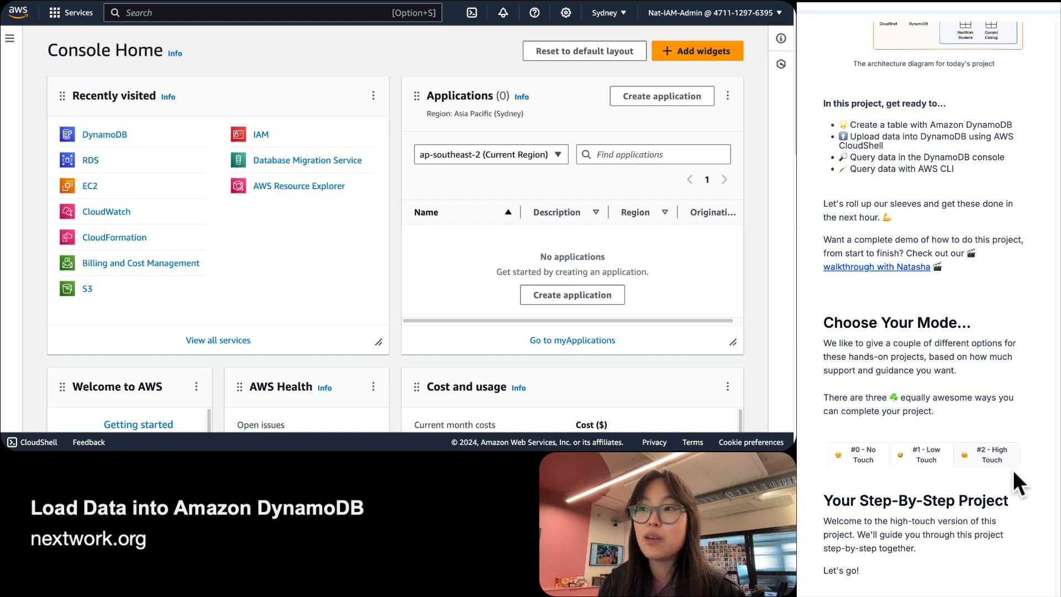
scroll(1014, 472, "down", 1)
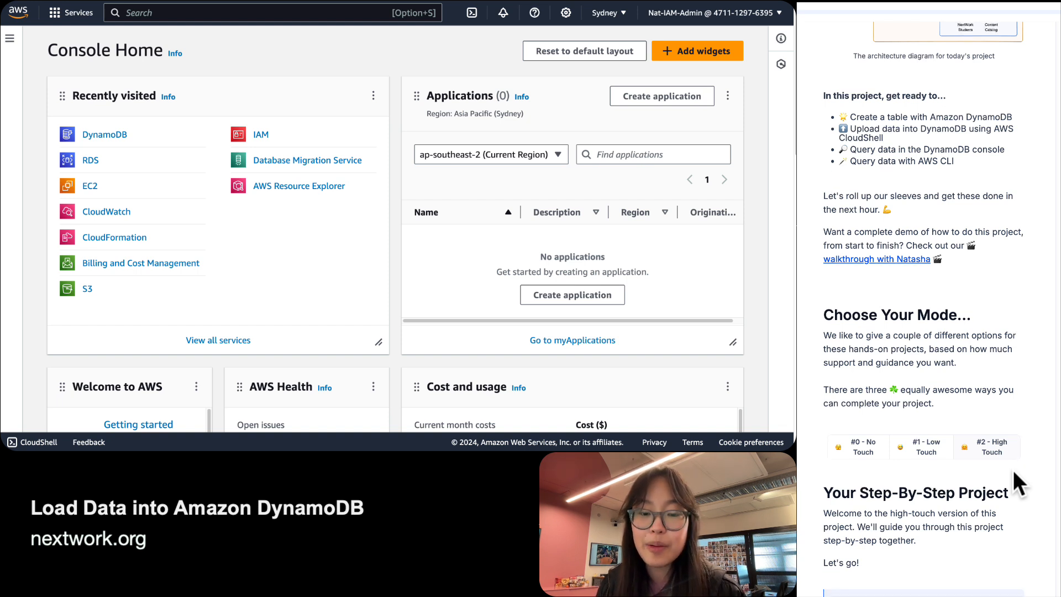
scroll(1016, 483, "down", 1)
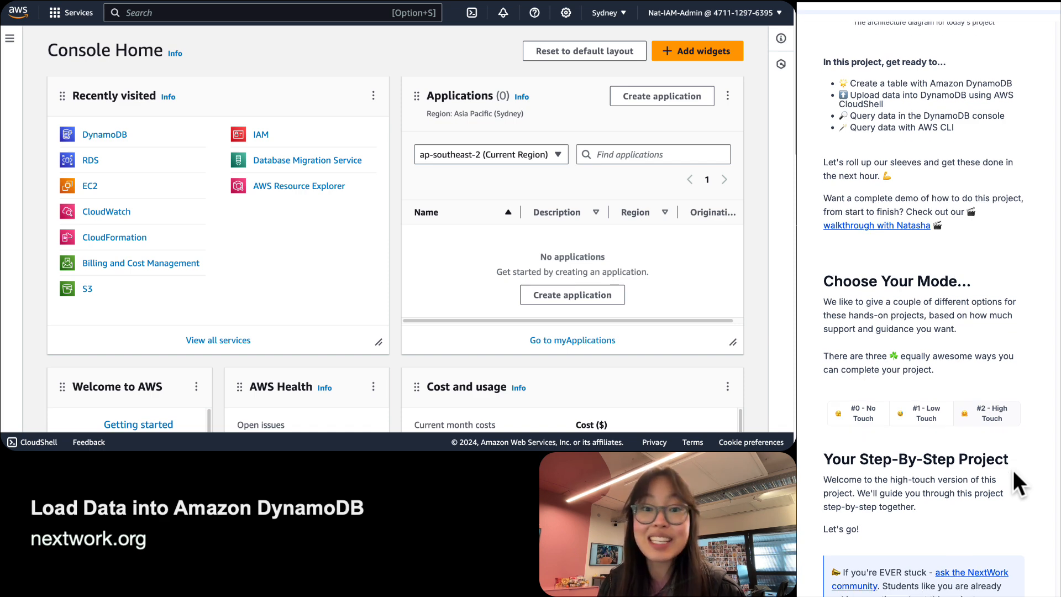
scroll(1014, 474, "down", 5)
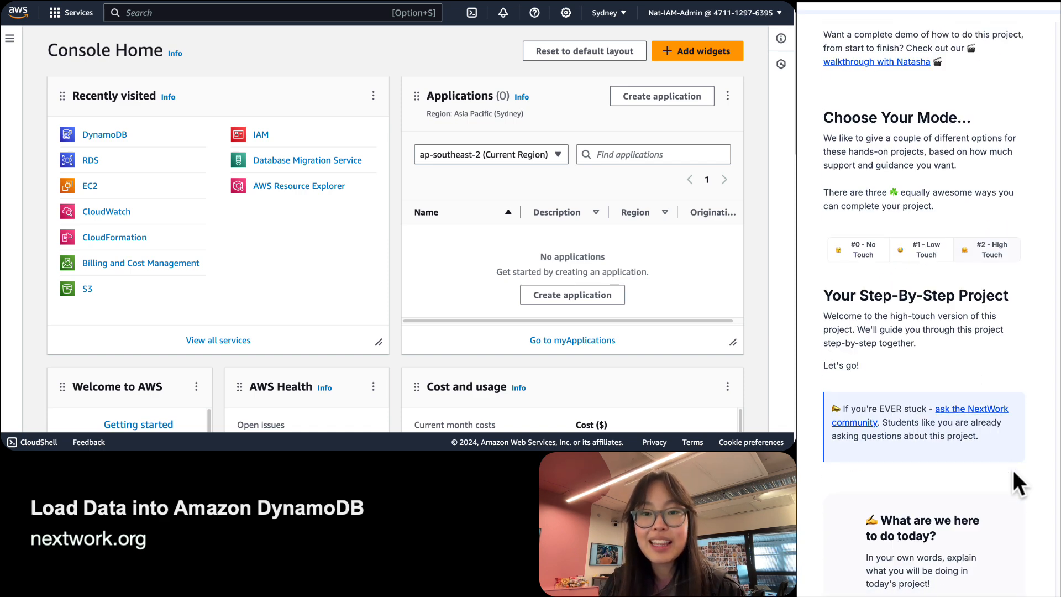
scroll(1013, 470, "down", 8)
scroll(1013, 470, "up", 5)
scroll(1012, 470, "down", 2)
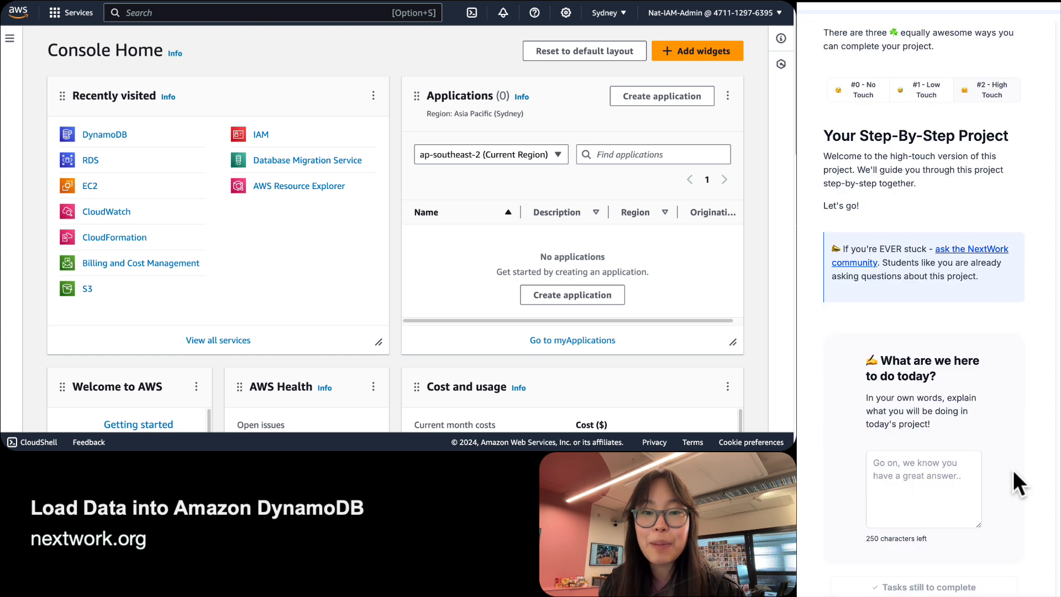
scroll(1012, 470, "down", 1)
left_click(952, 487)
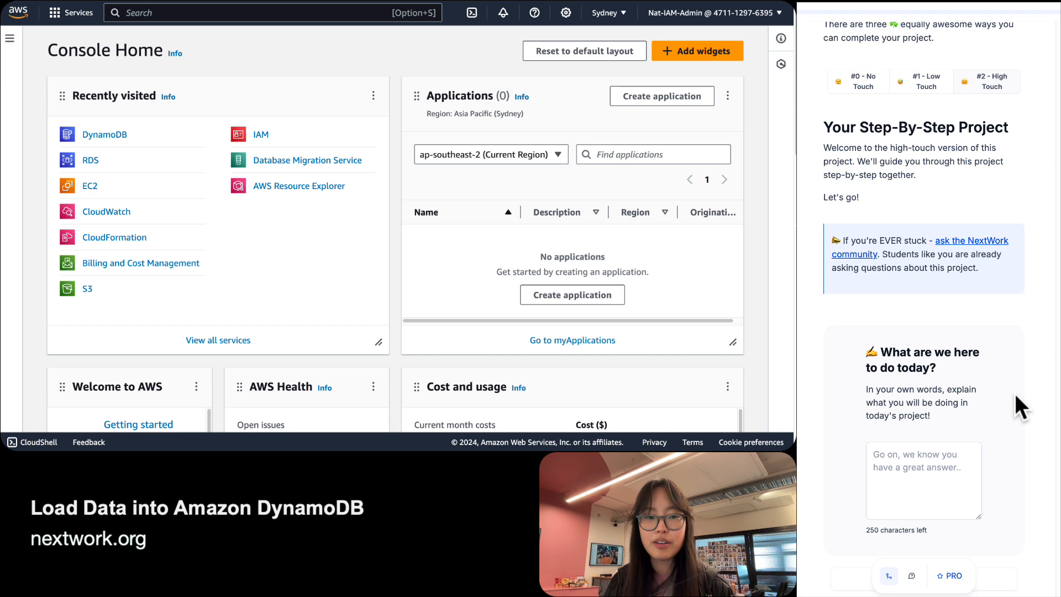
Answer that today's project creates DynamoDB tables, then loads existing data using AWS CloudShell.
left_click(928, 467)
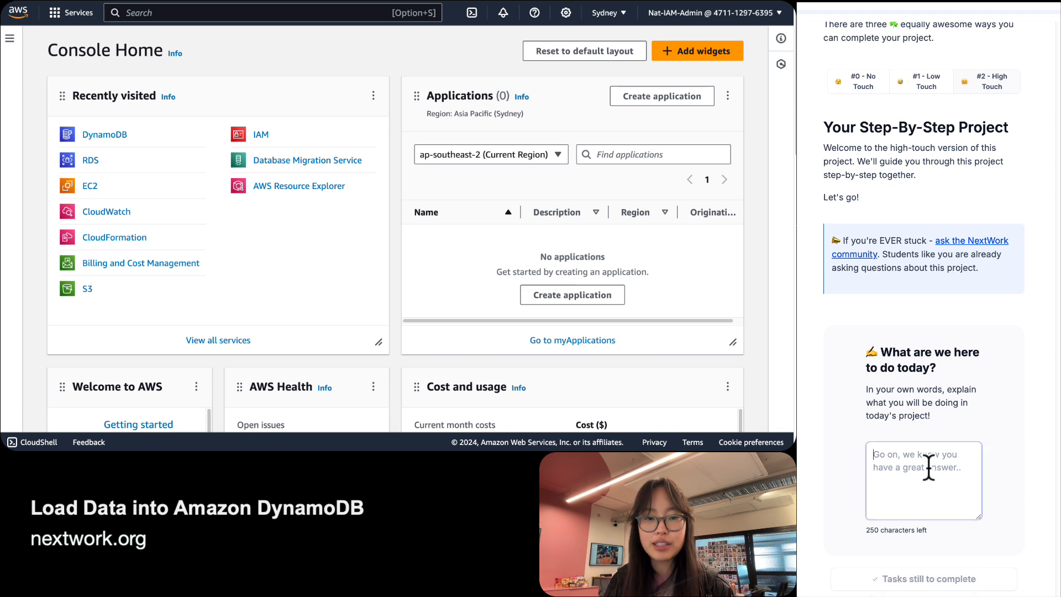
type("In today's p")
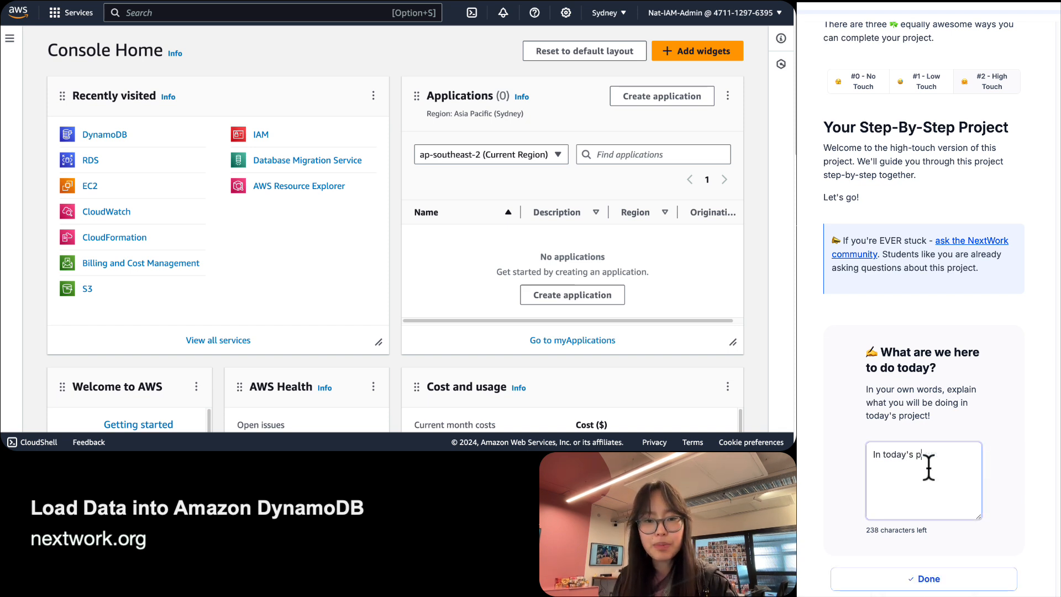
type("roject, we are h")
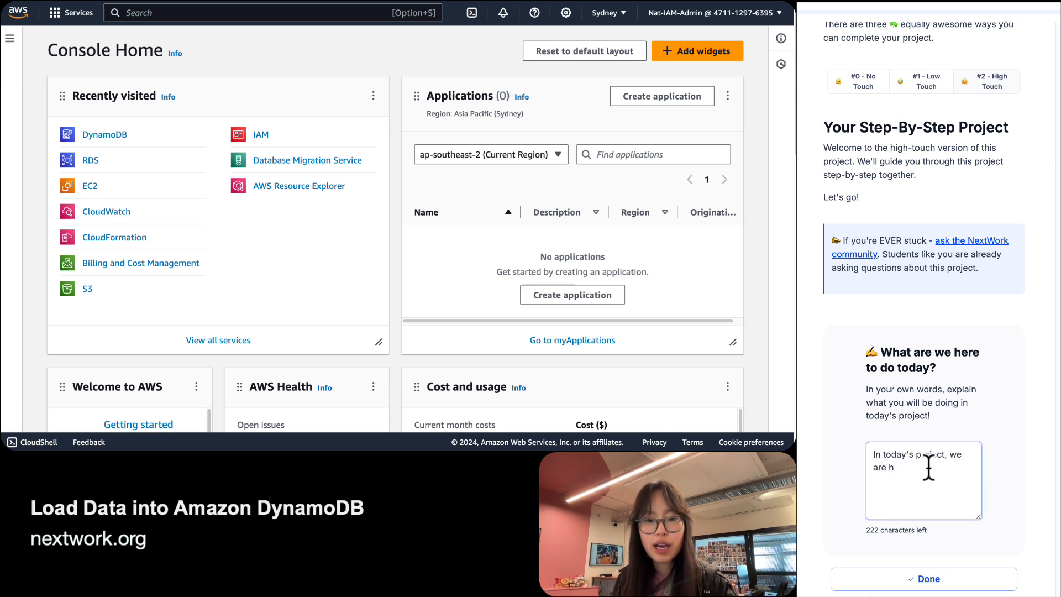
type("ere to cr")
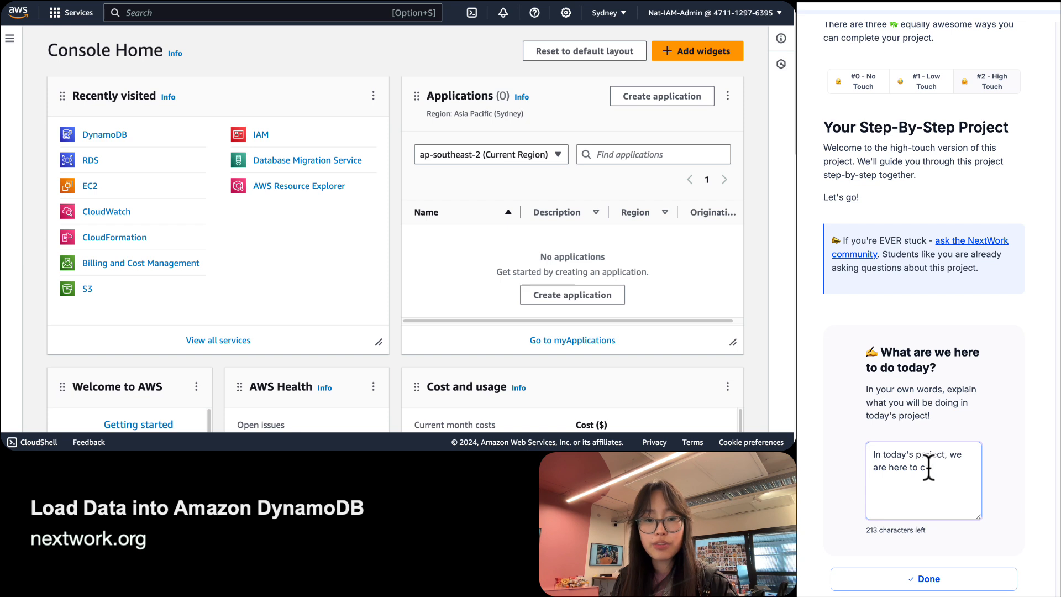
type("eate a Dy")
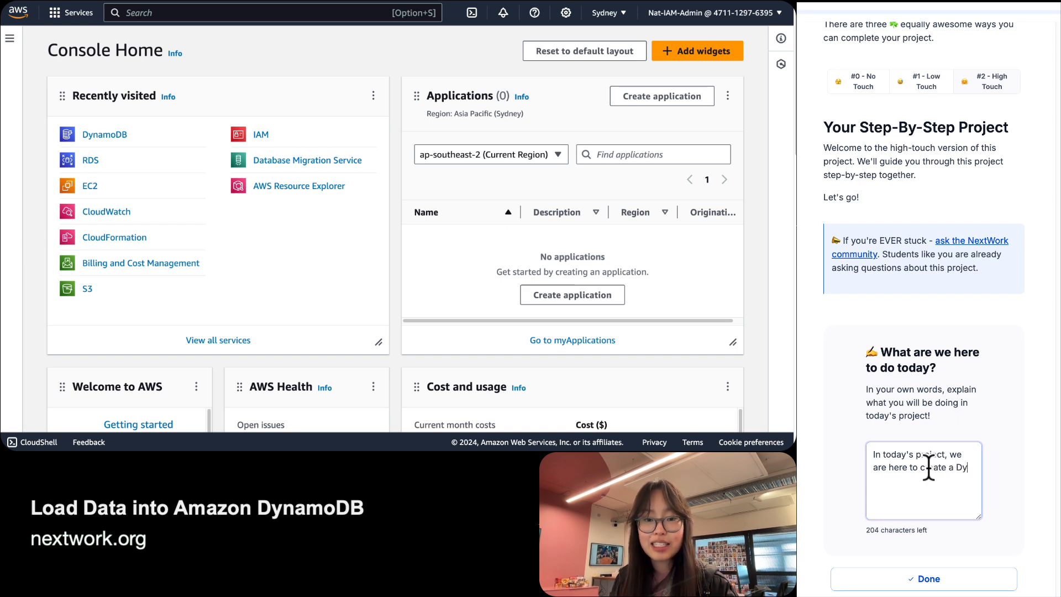
type("namoDB ")
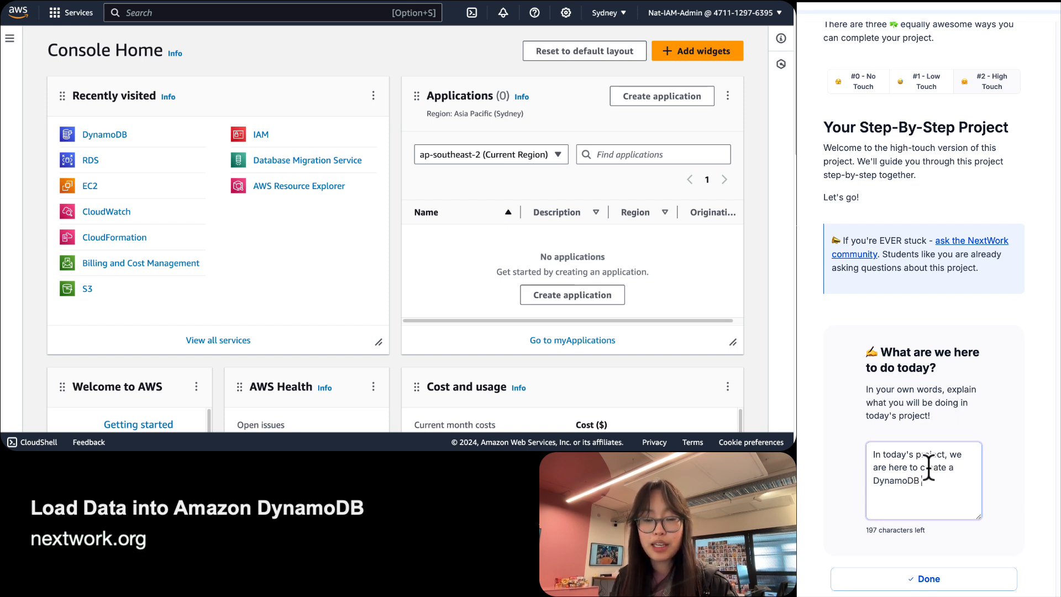
type("database ")
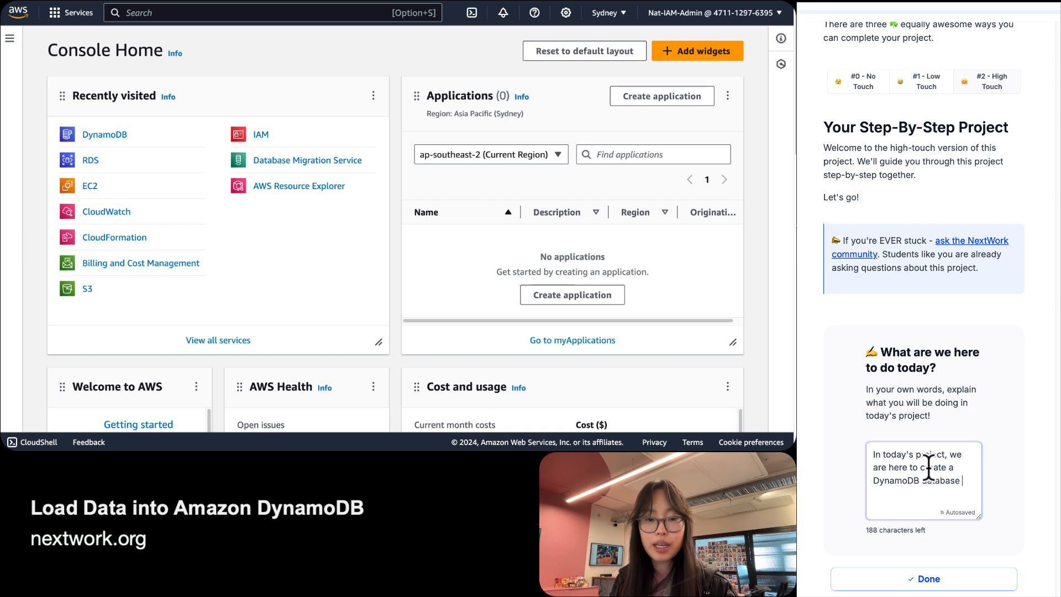
type("i.e. tables")
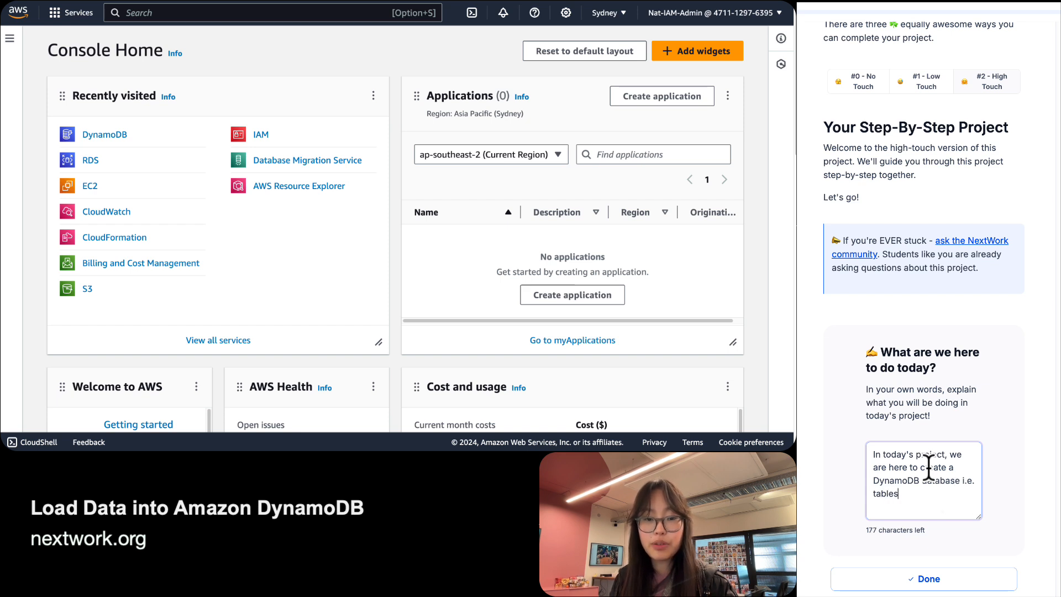
type(", and then use ")
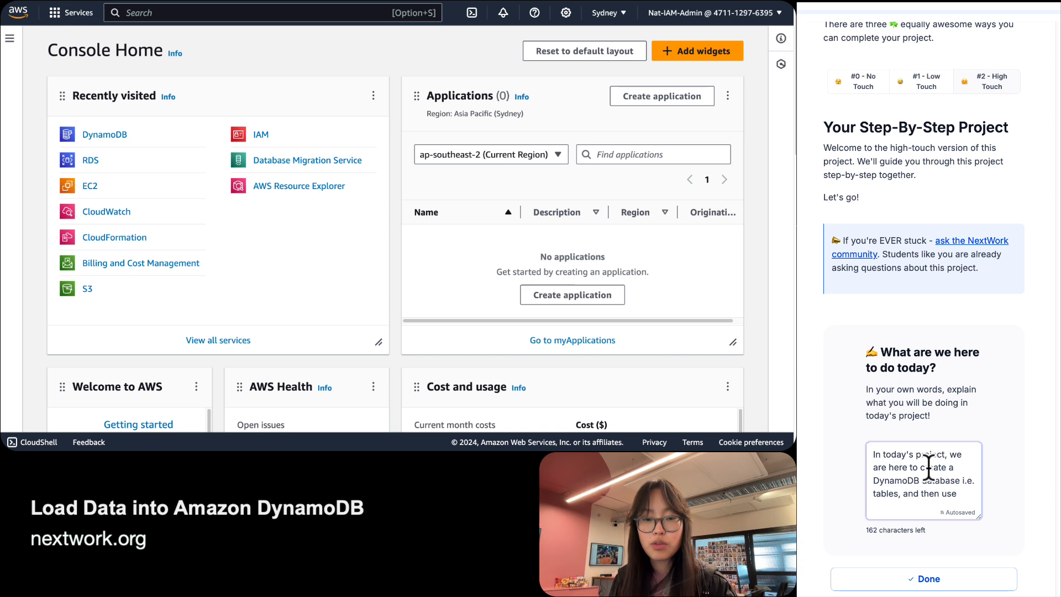
type("AWS C")
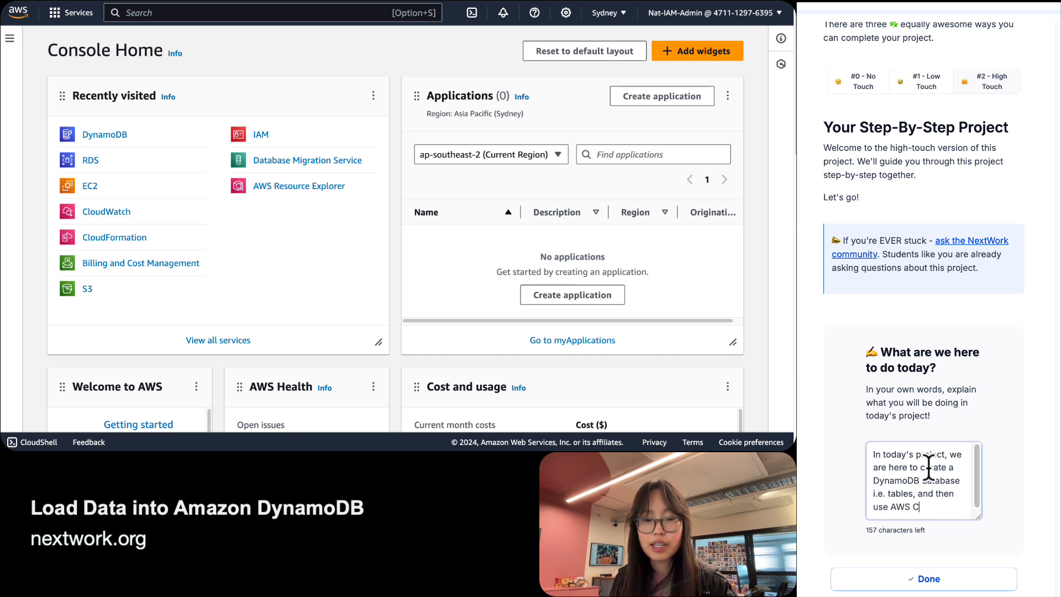
type("loudShell to l")
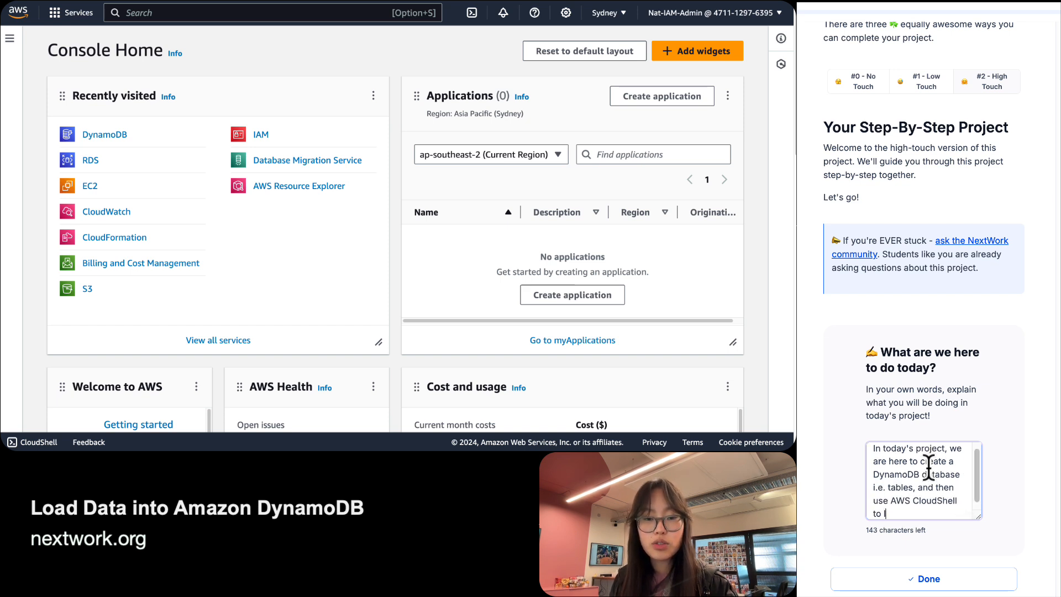
type("oad existing")
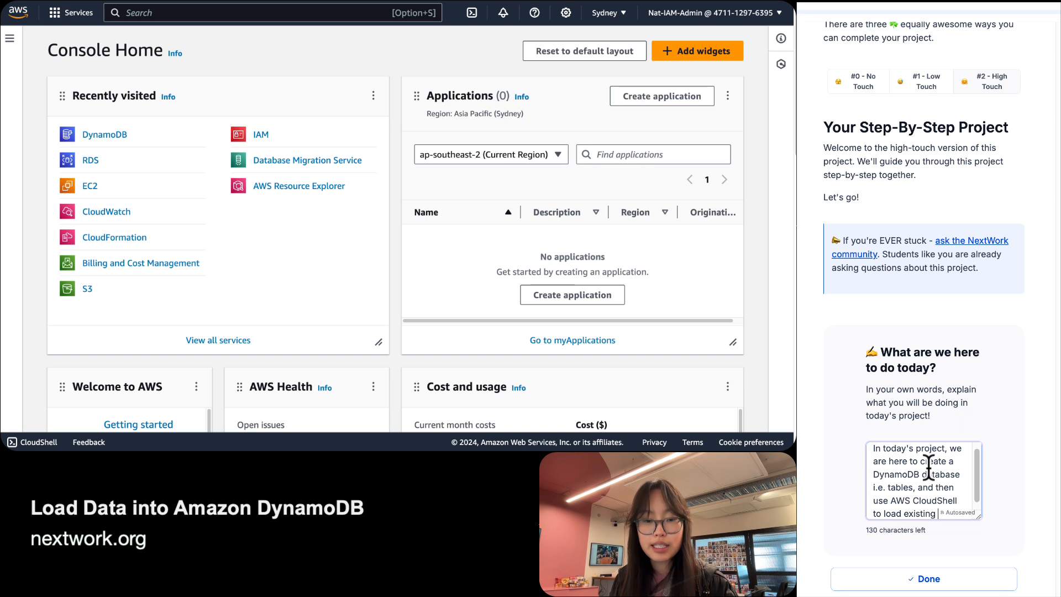
type(" data into the database")
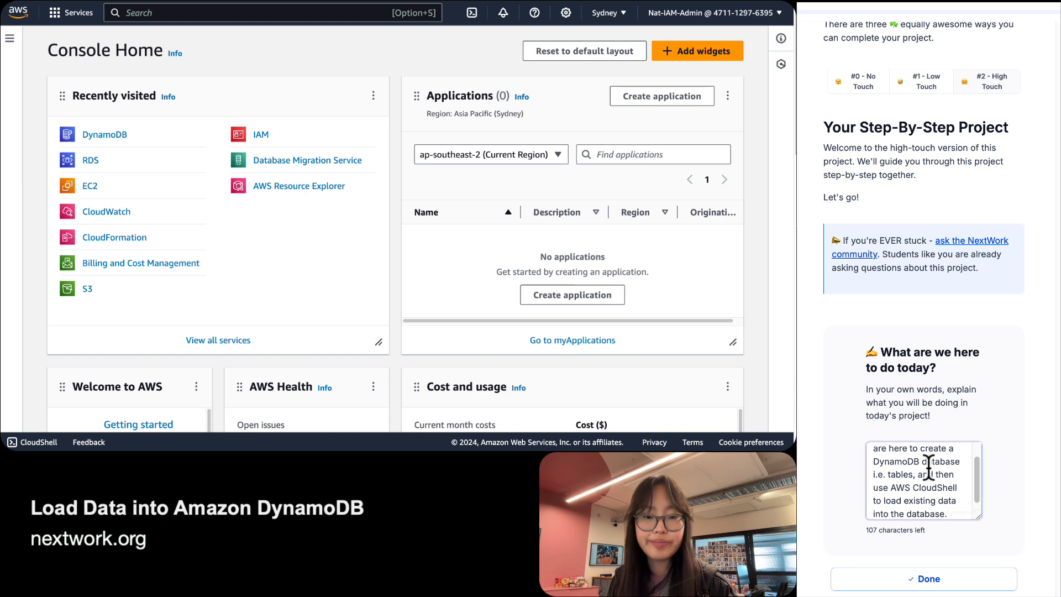
key("Tab")
Submit the overview answer as Task Completed and review Step 1, 'Login with your IAM user'.
key("Return")
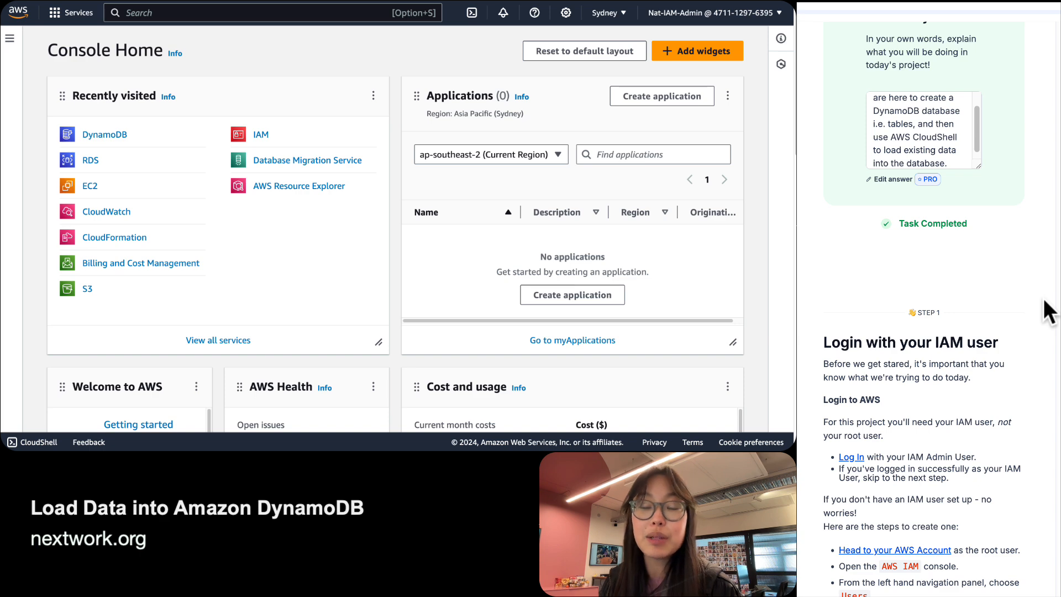
scroll(1048, 312, "down", 3)
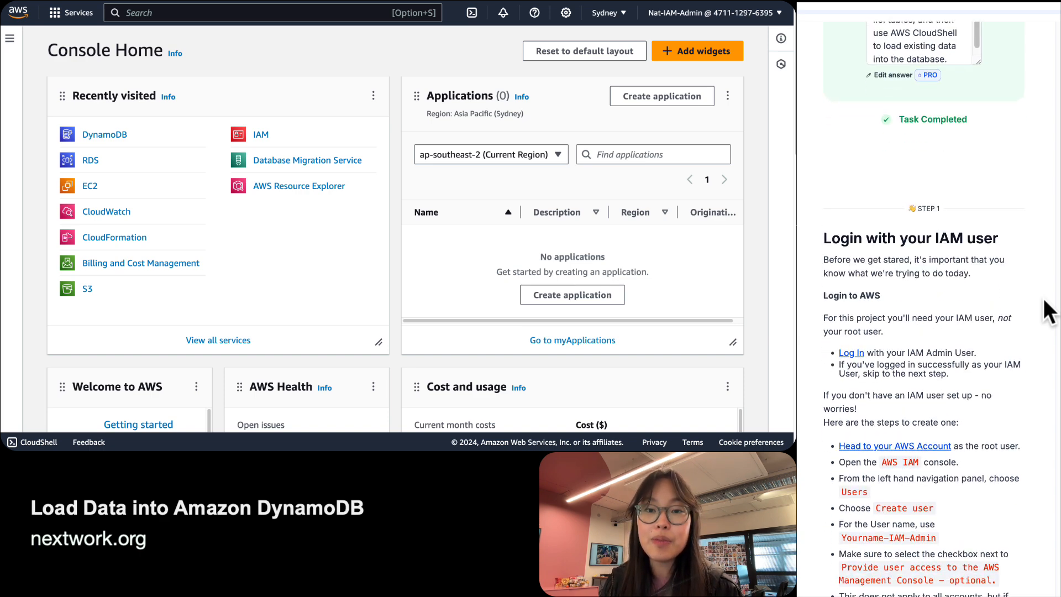
scroll(1048, 312, "down", 6)
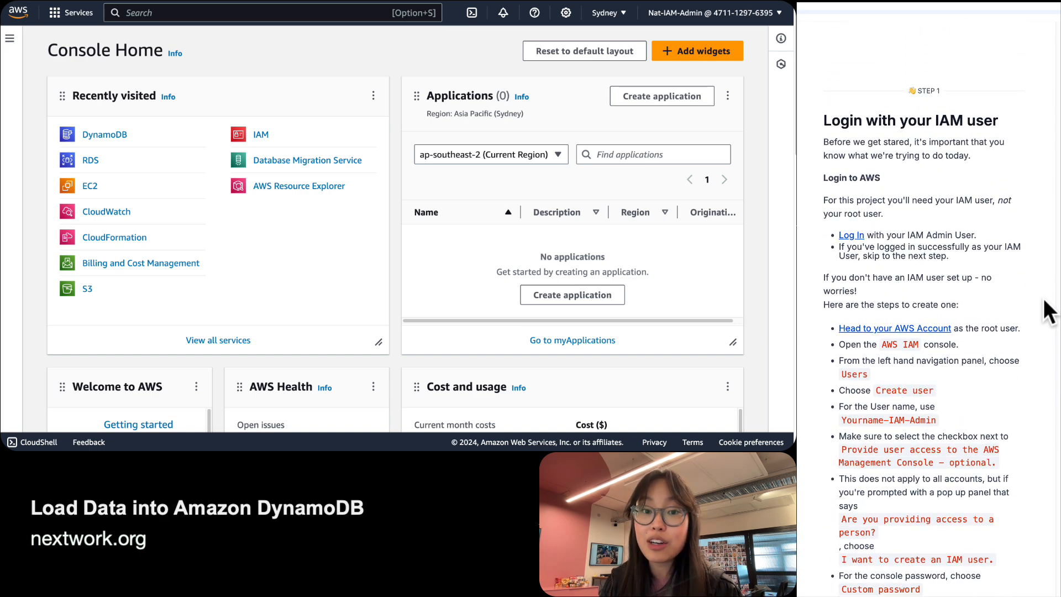
scroll(1048, 312, "down", 10)
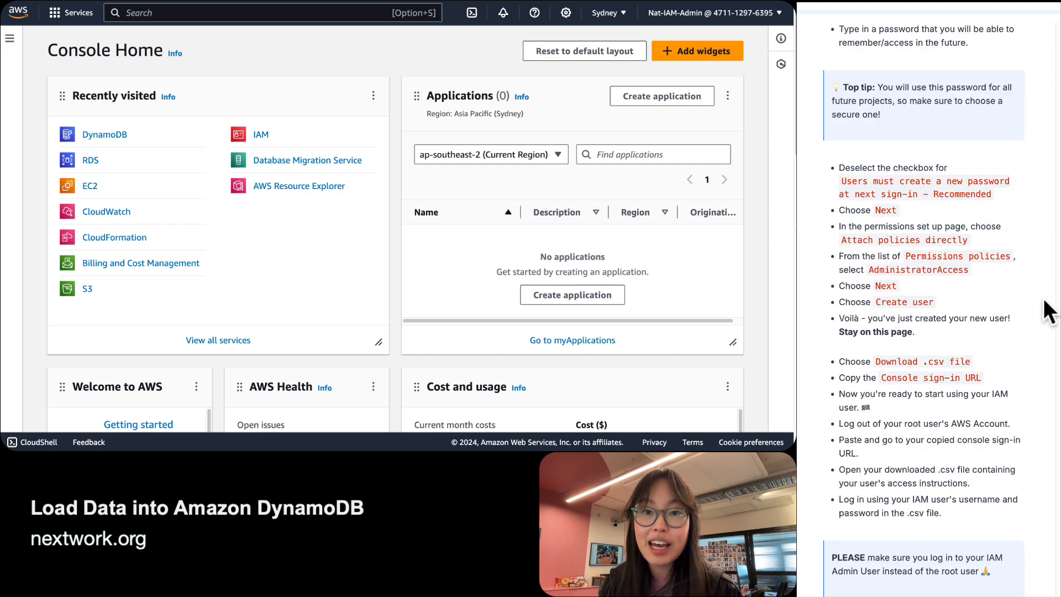
scroll(1049, 312, "up", 15)
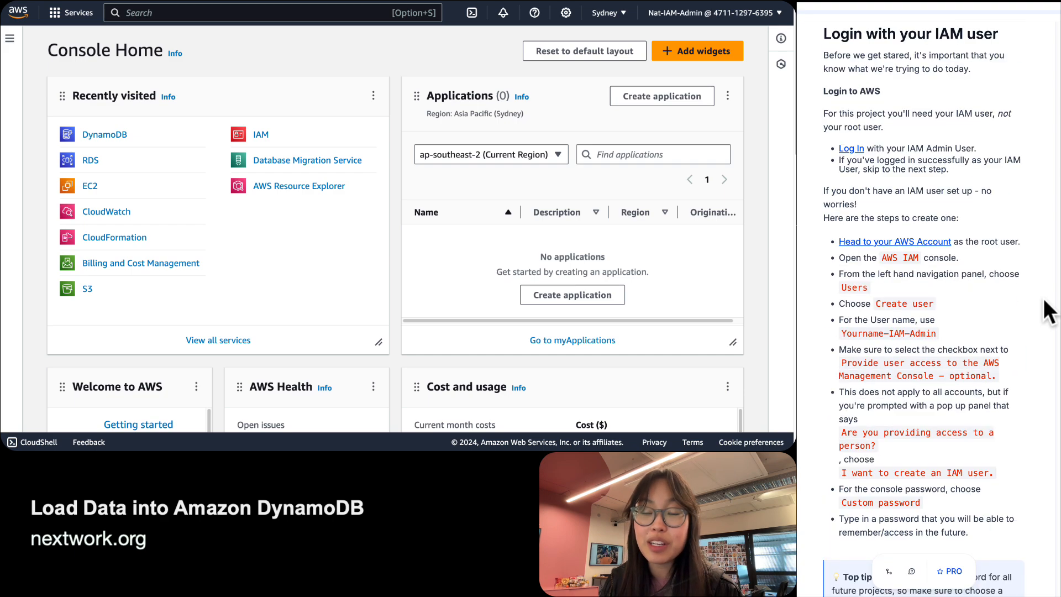
Open the top-right account menu to check the session is the IAM admin user.
left_click(718, 14)
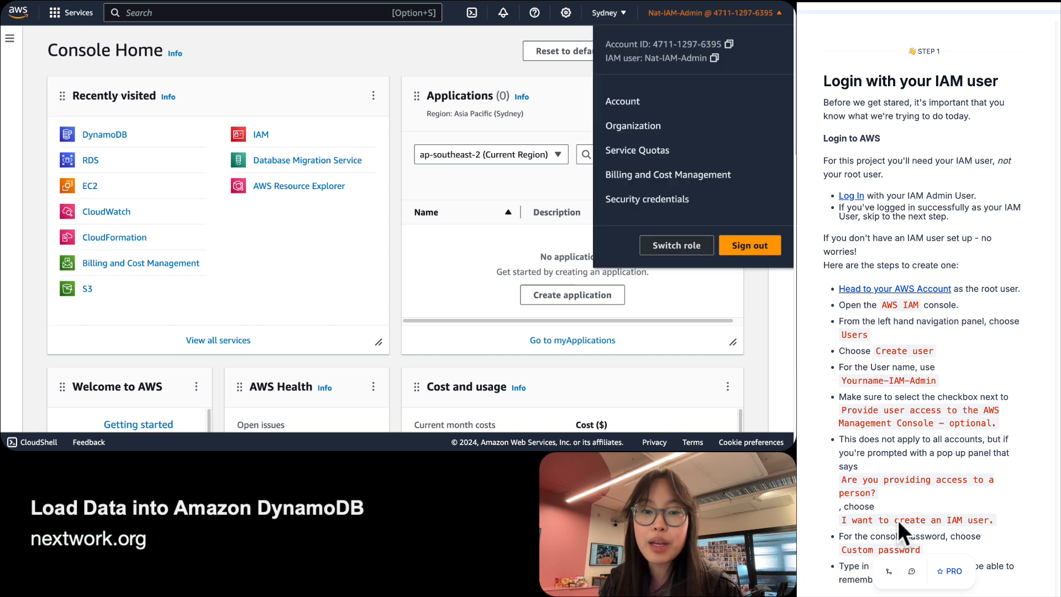
scroll(923, 422, "up", 1)
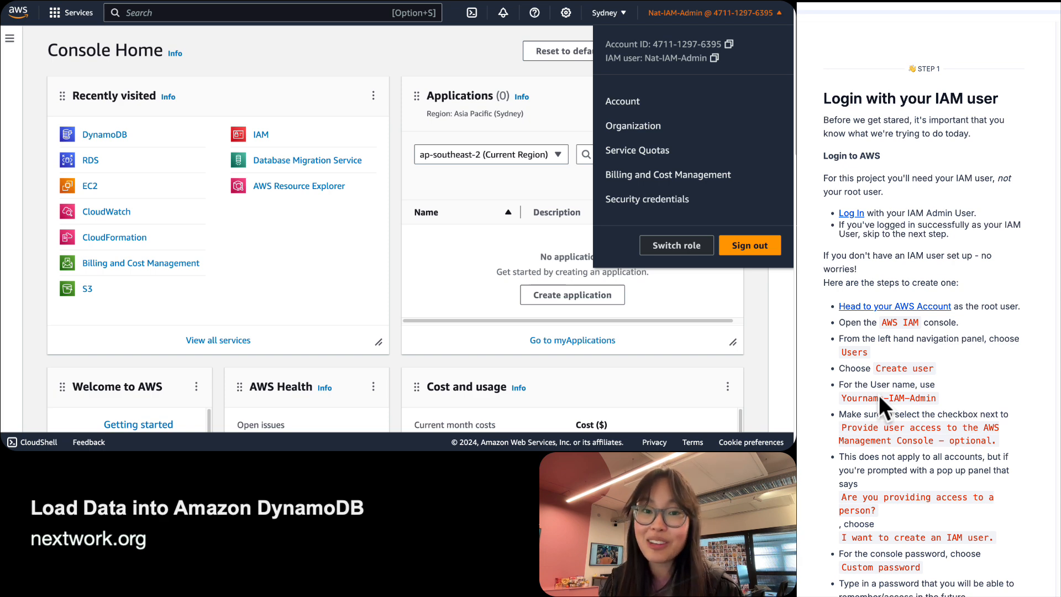
scroll(878, 394, "down", 12)
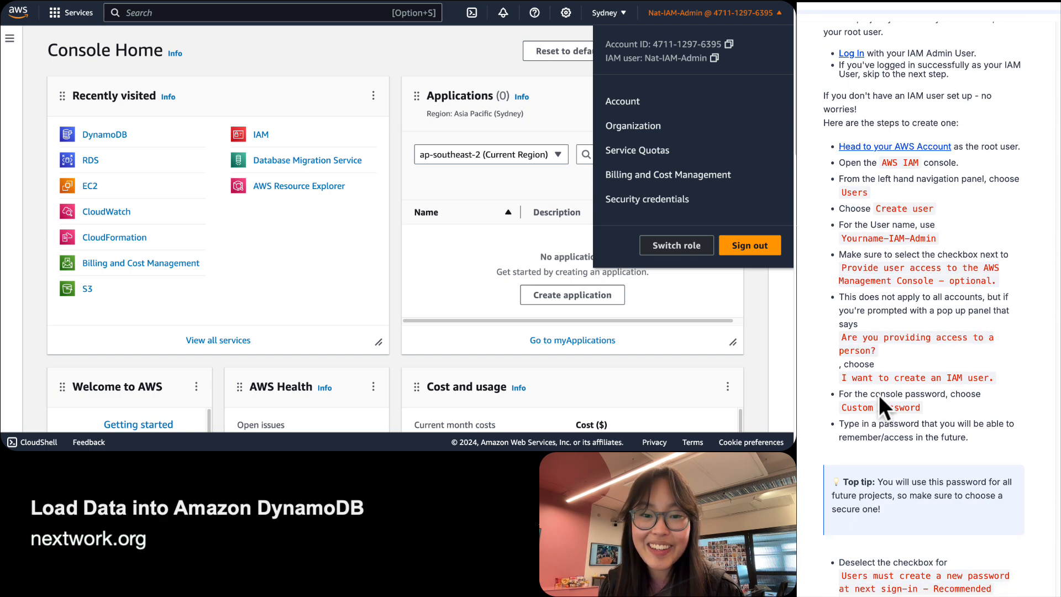
Dismiss the account menu and bring the guide to Step 2, 'Create your first DynamoDB table'.
scroll(878, 395, "down", 9)
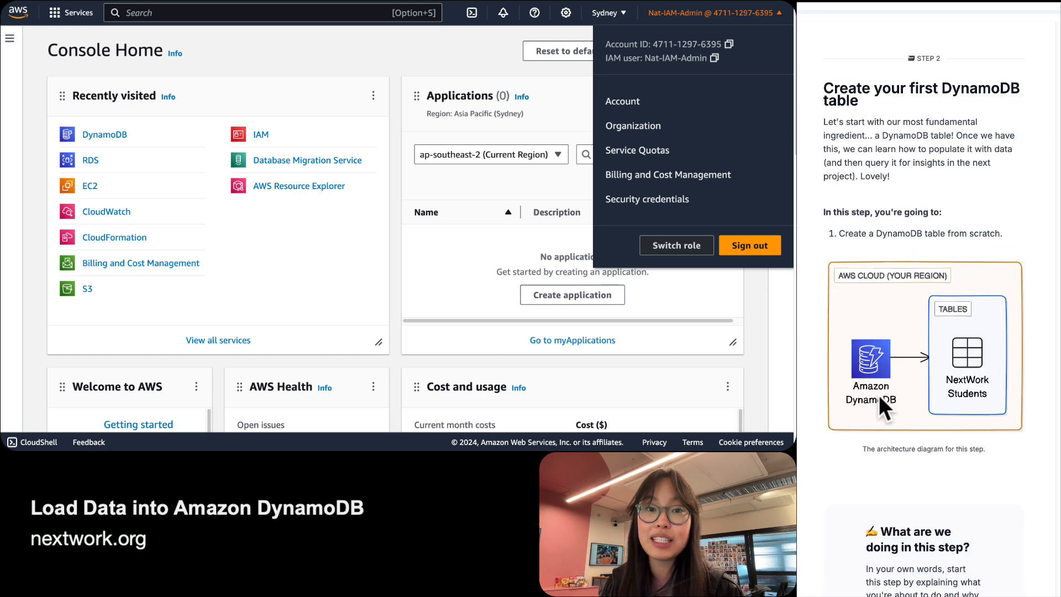
left_click(331, 64)
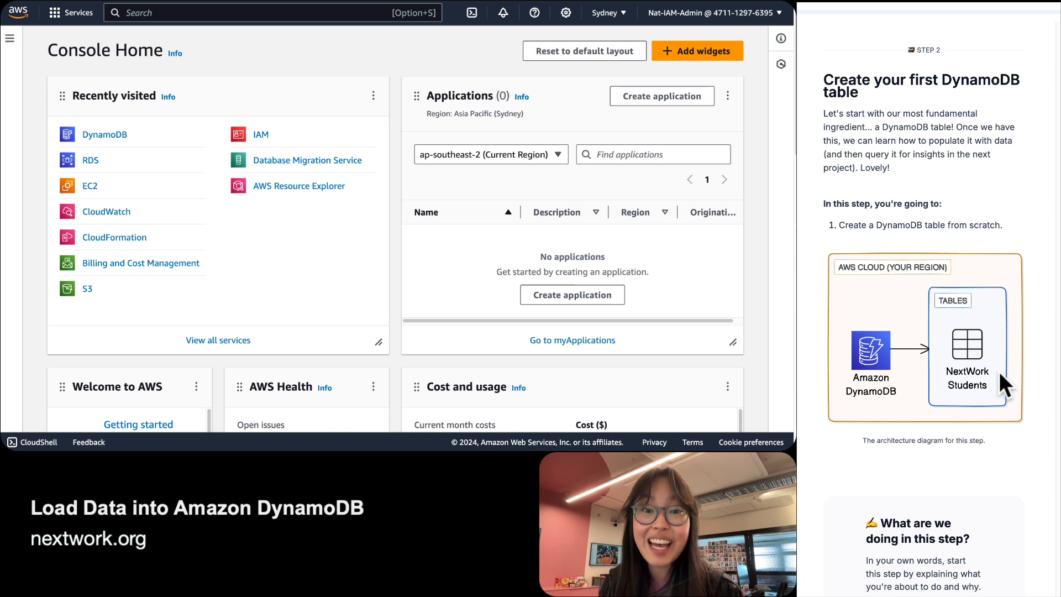
scroll(999, 371, "up", 1)
scroll(999, 371, "up", 1)
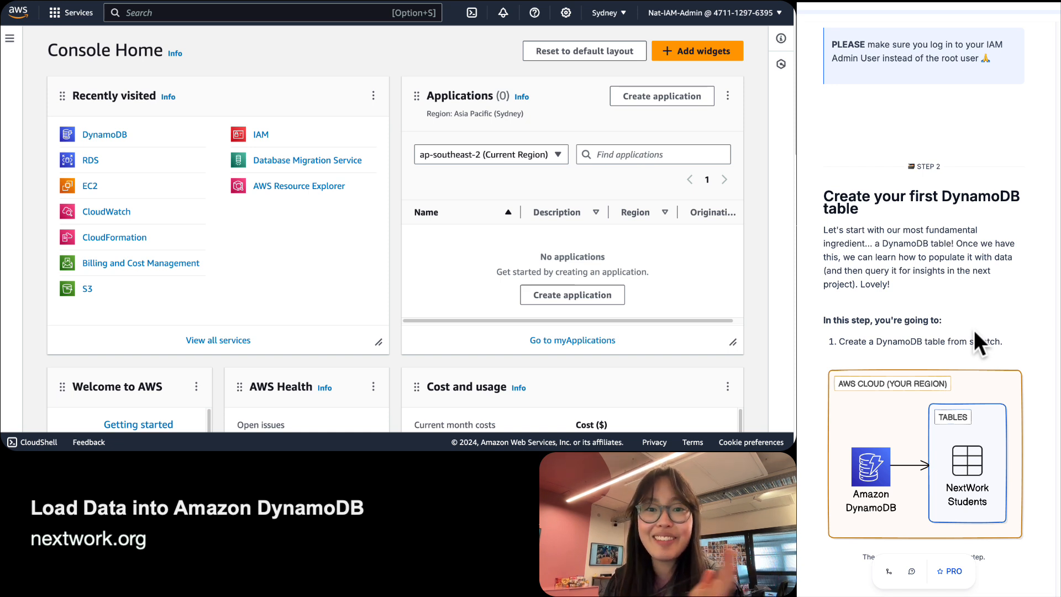
scroll(973, 330, "down", 3)
scroll(974, 330, "down", 5)
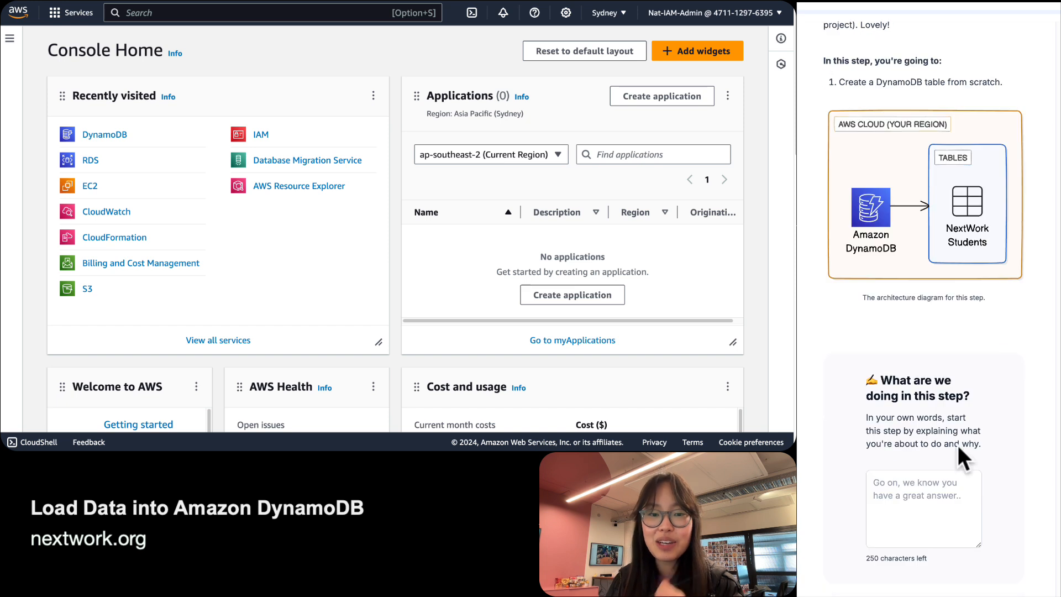
Write the Step 2 answer 'In this step, we will set up a DynamoDB table from scratch.', fixing typos.
left_click(955, 488)
type("In t")
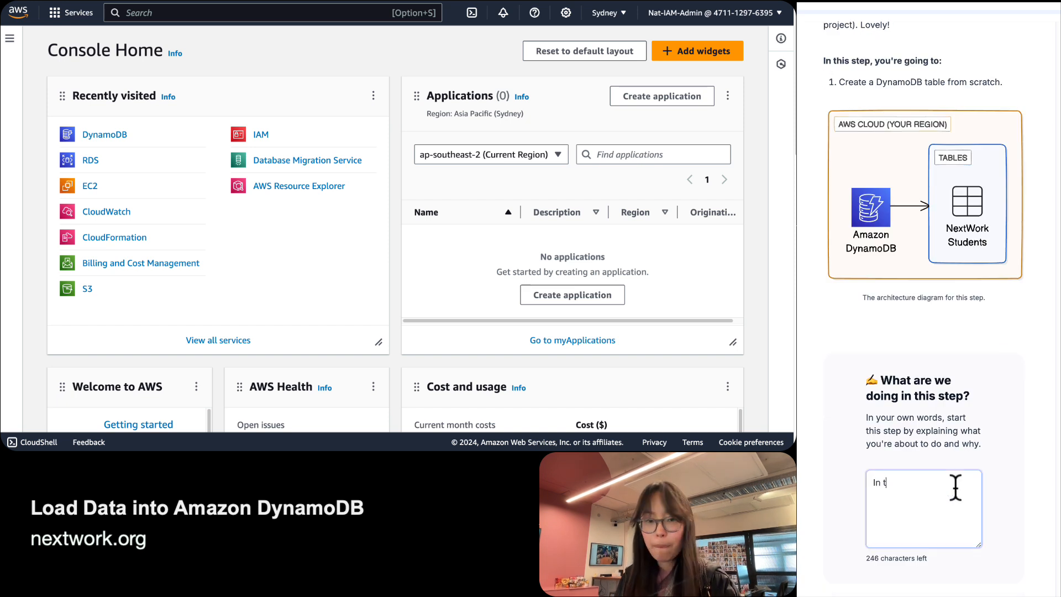
type("his step, we will ")
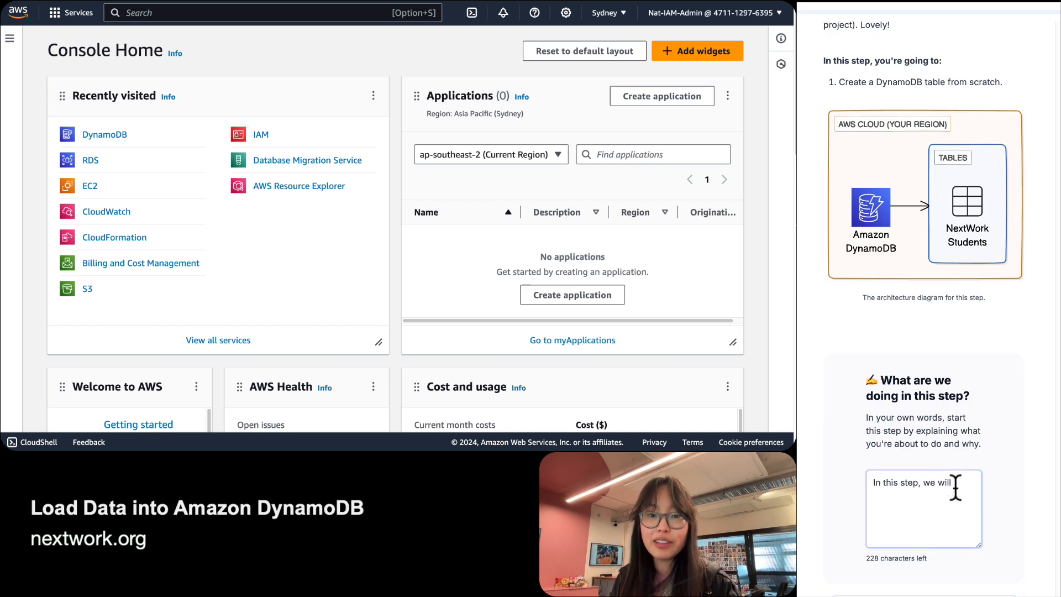
type("set up ")
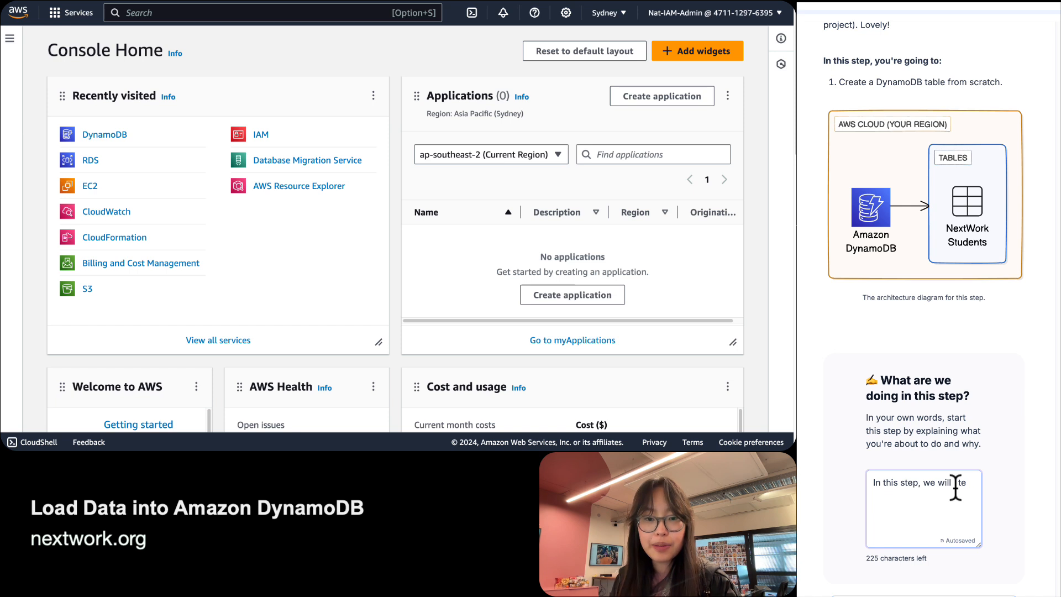
type("a Dty")
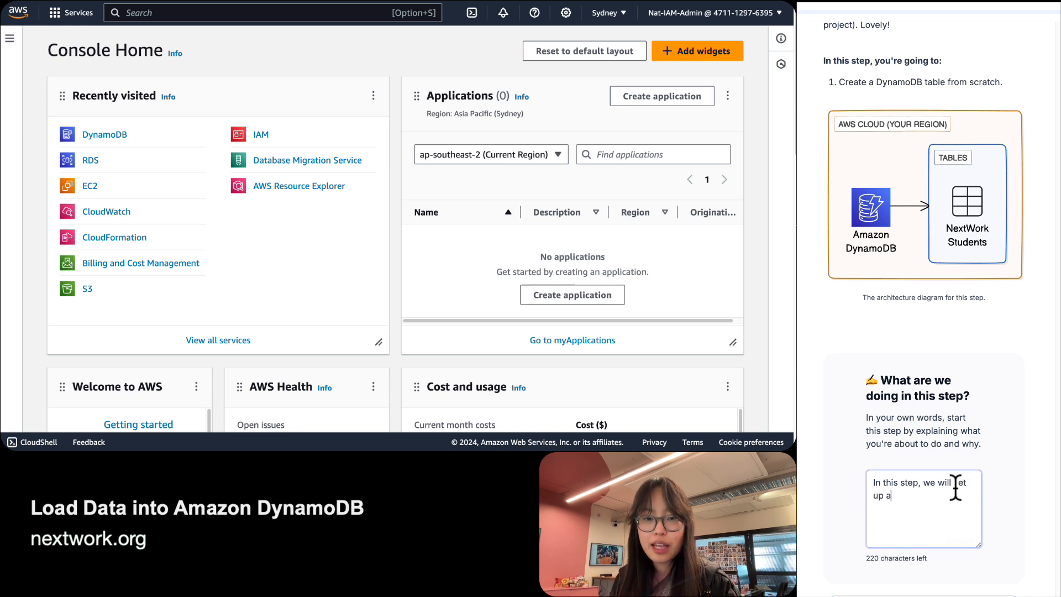
key("BackSpace")
key("BackSpace")
type("ynam")
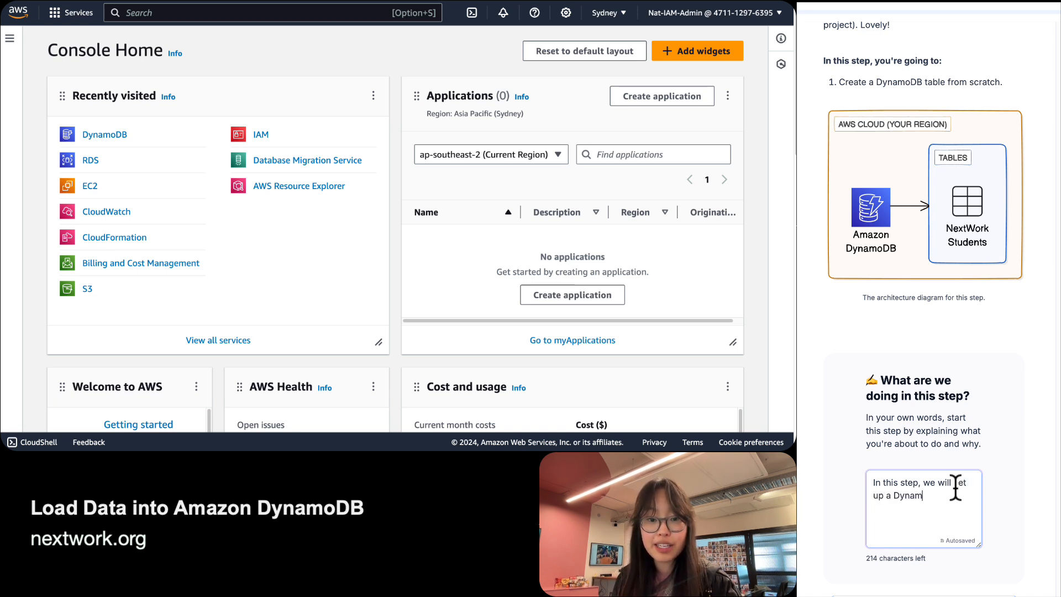
type("oDB table from scrathc.")
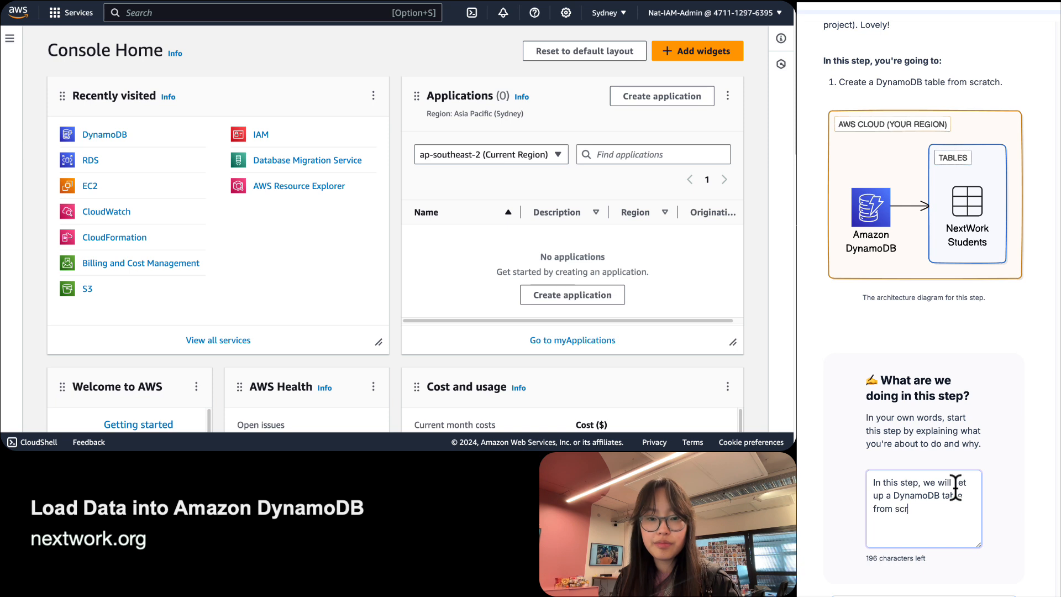
key("BackSpace")
key("BackSpace")
type("ch")
key("BackSpace")
key("BackSpace")
key("BackSpace")
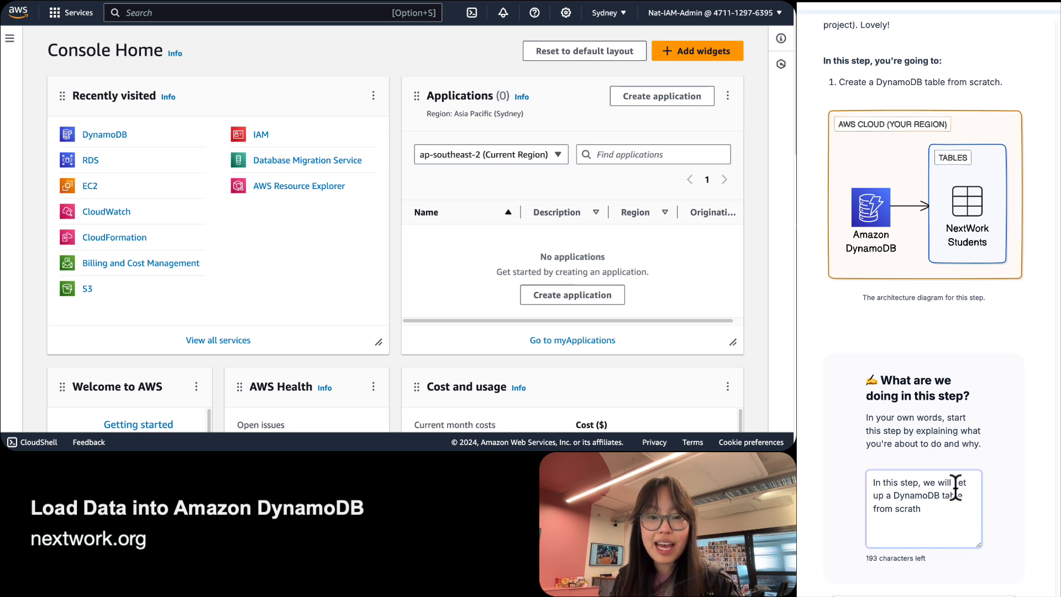
type("ch,")
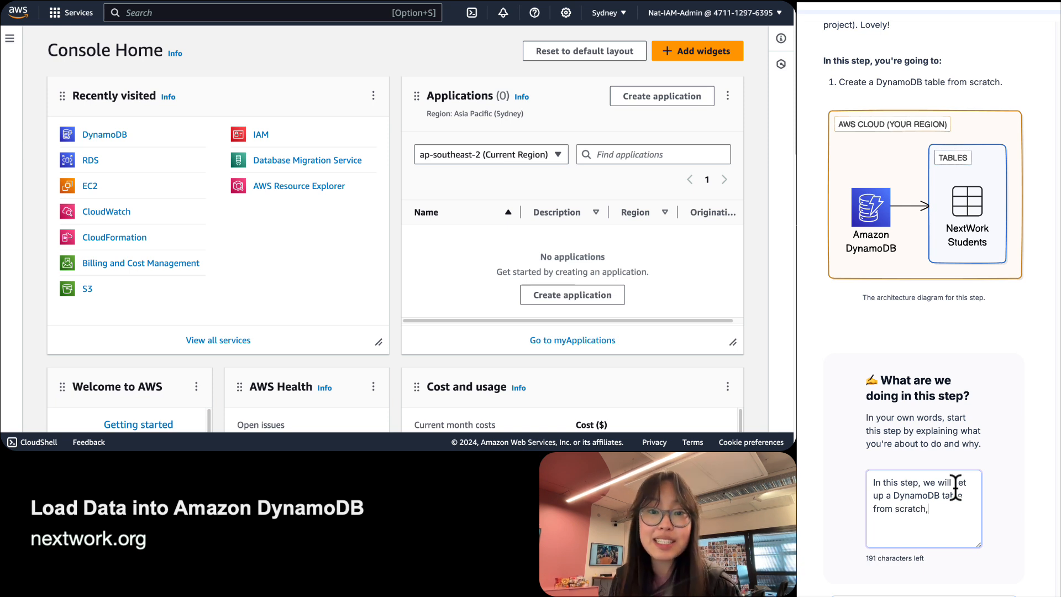
key("BackSpace")
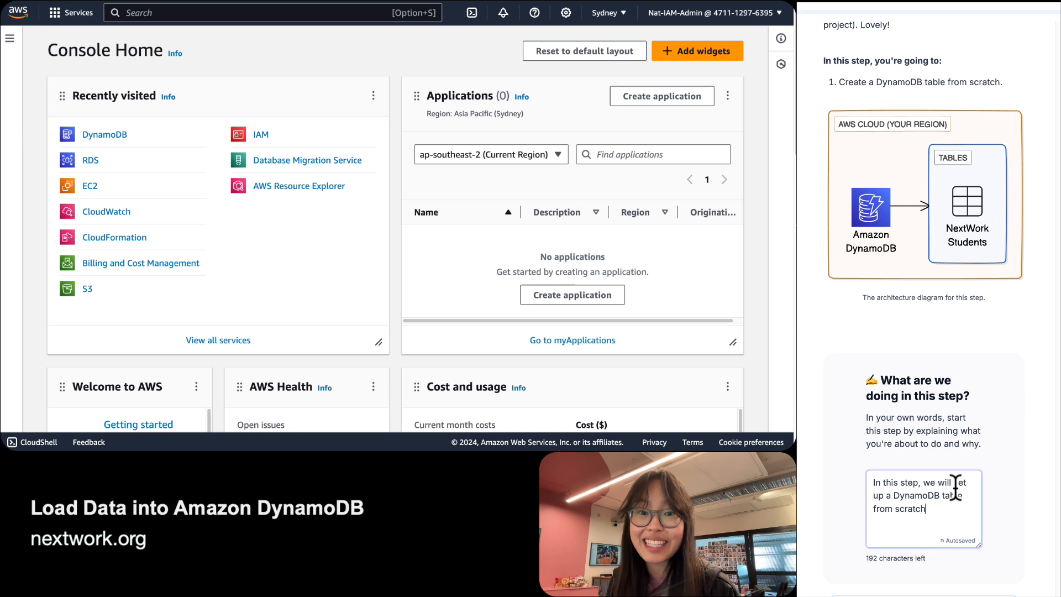
type(".")
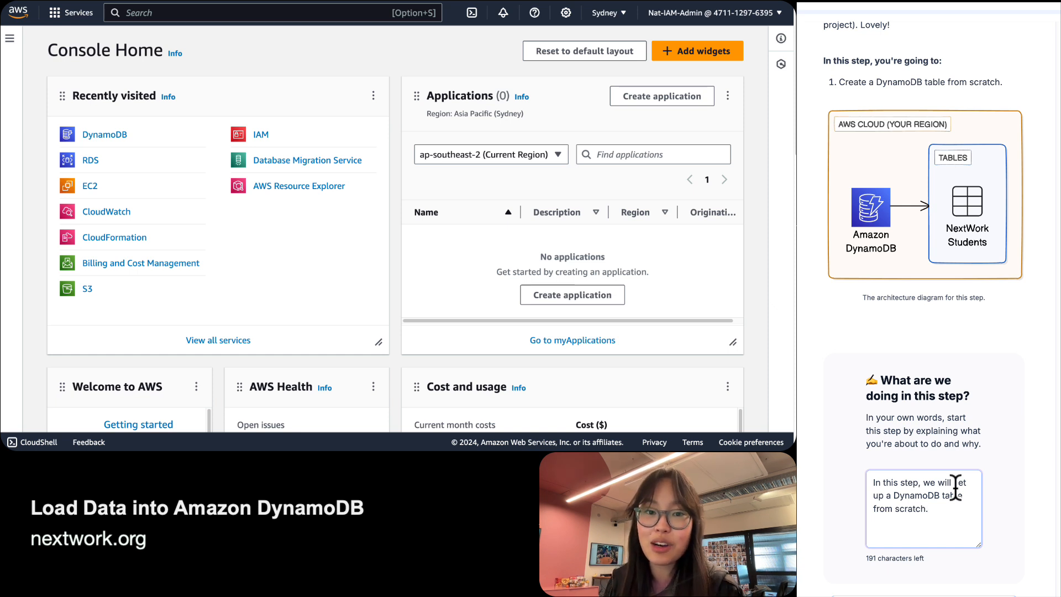
scroll(907, 444, "down", 3)
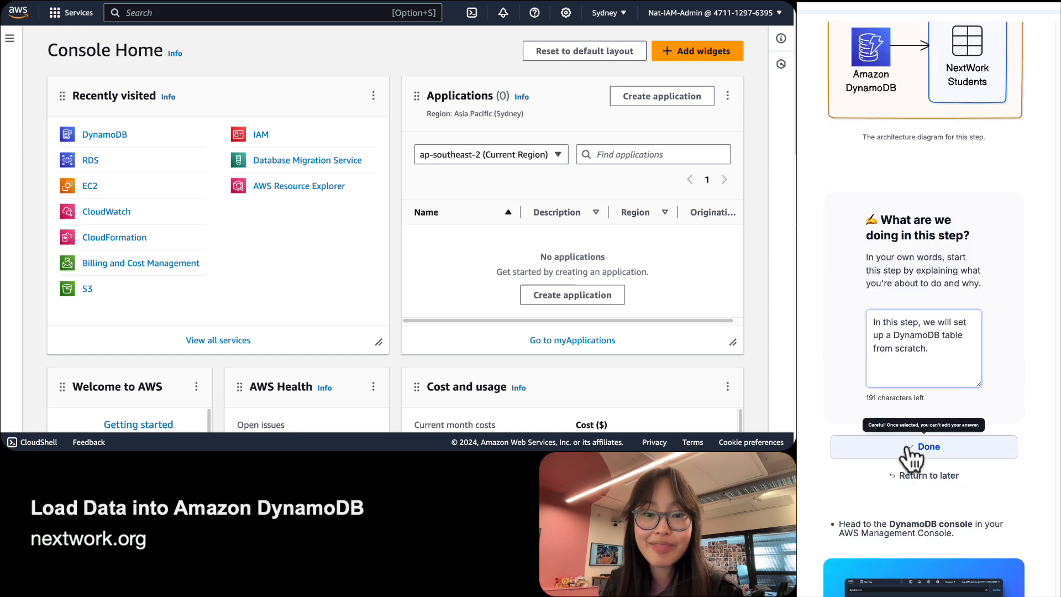
Mark the Step 2 answer Done and enlarge the console page.
left_click(928, 446)
scroll(928, 447, "down", 5)
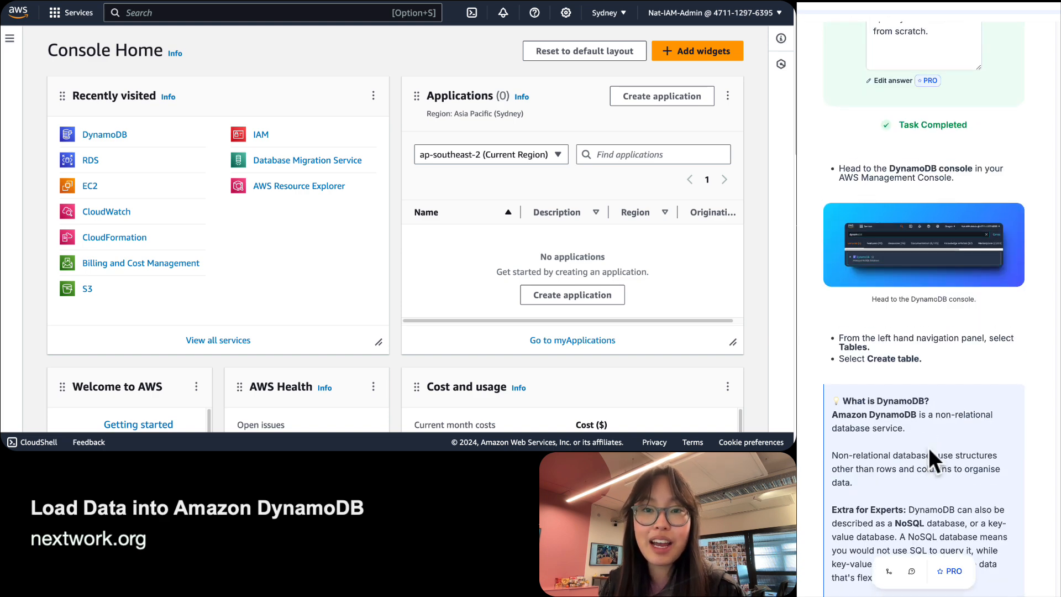
scroll(928, 447, "down", 1)
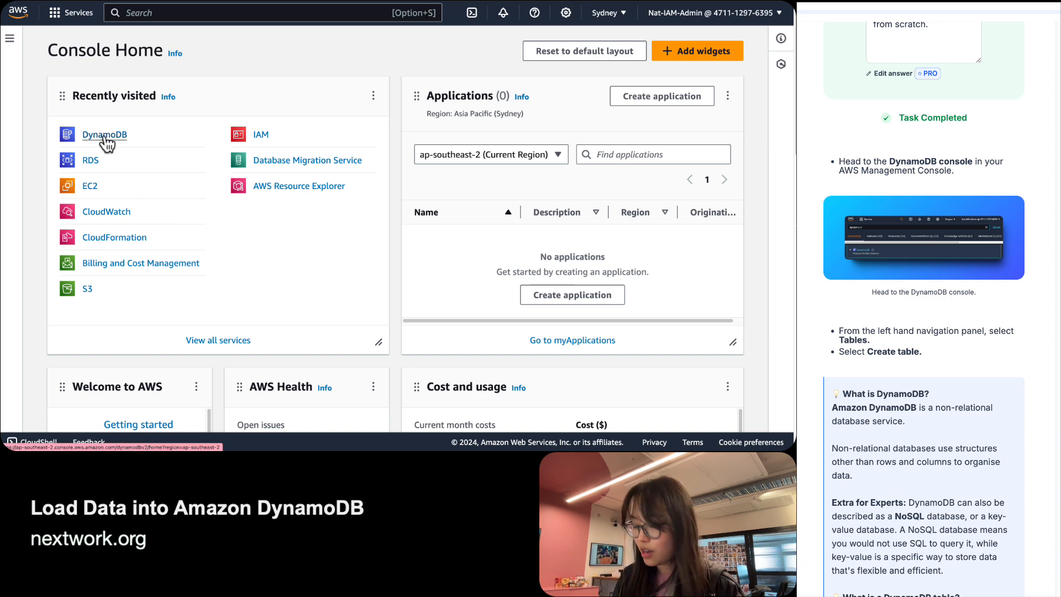
key("super+equal")
key("super+equal")
key("super+equal")
key("super+equal")
key("super+equal")
key("super+equal")
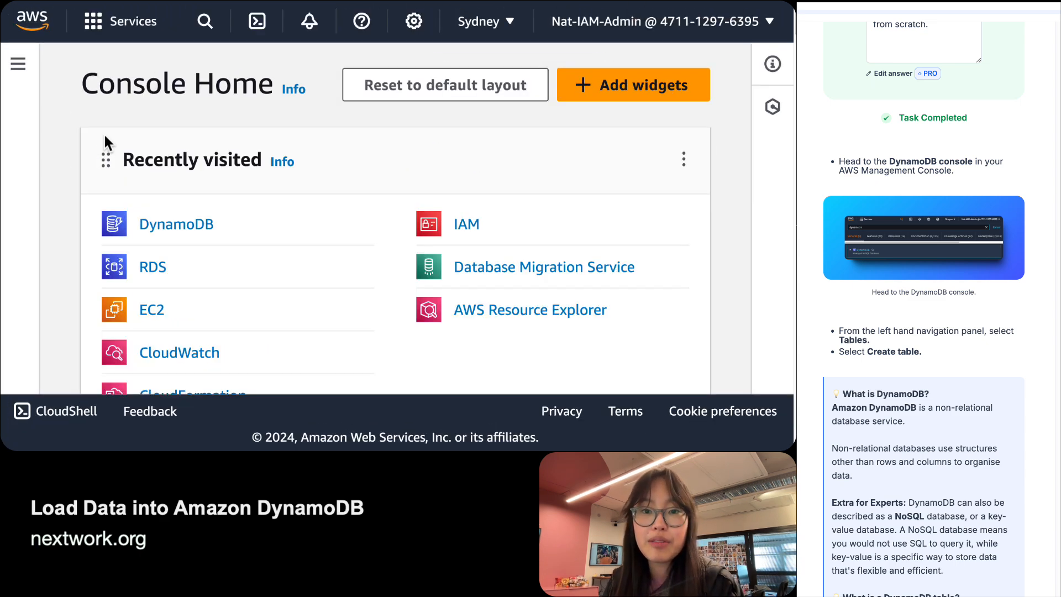
Search the console for 'dynamodb' and open the Amazon DynamoDB service page.
left_click(182, 225)
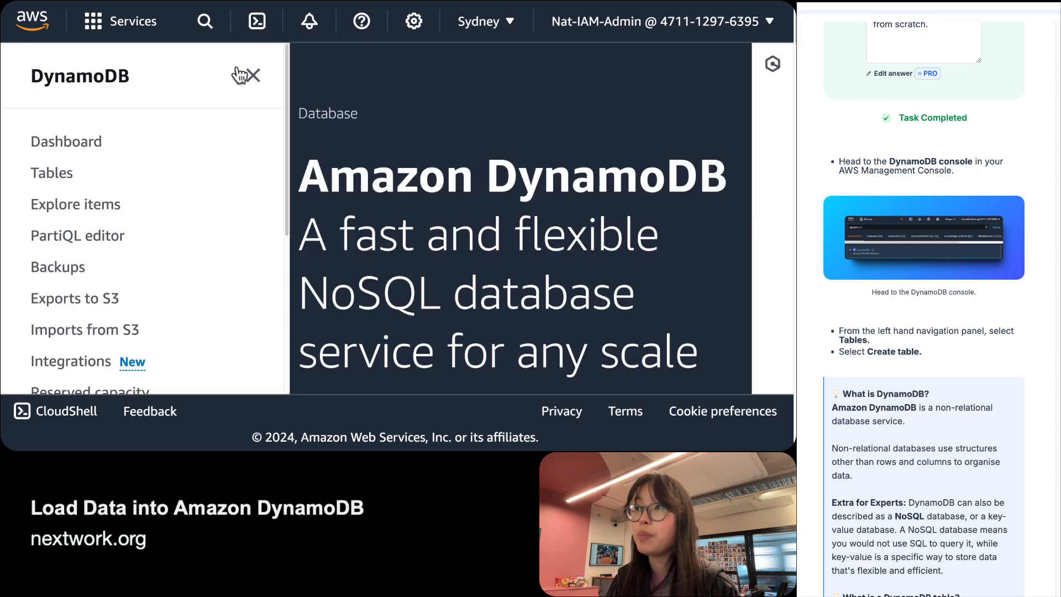
left_click(206, 22)
type("dynamodb")
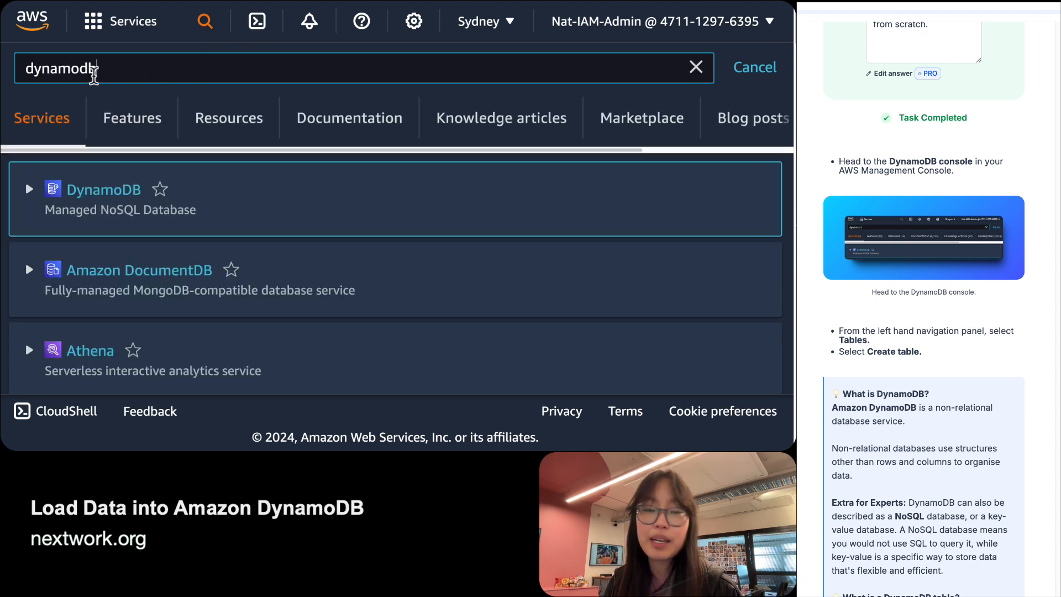
left_click(119, 198)
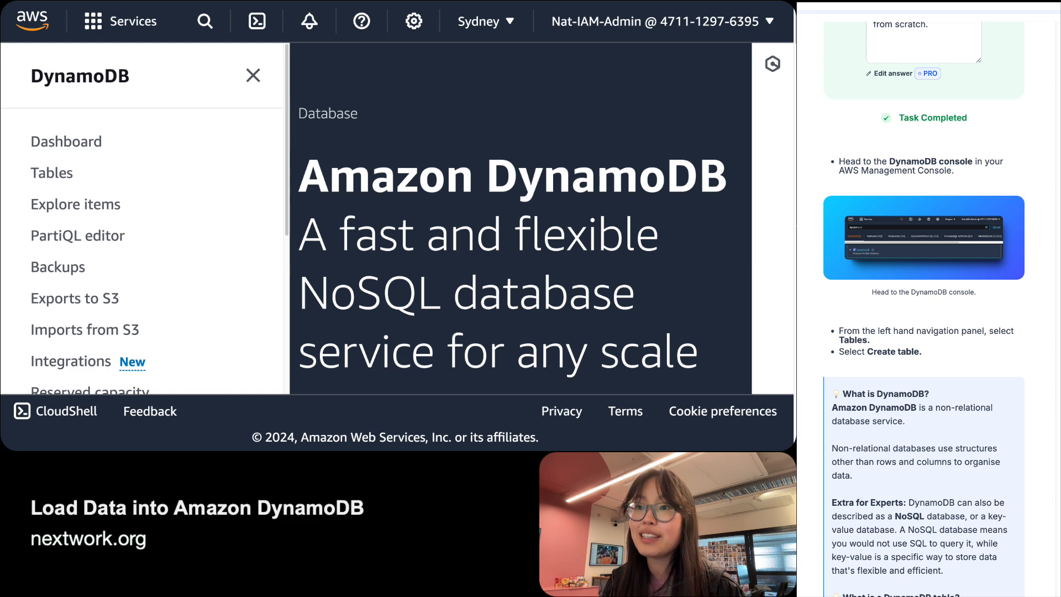
scroll(923, 309, "down", 1)
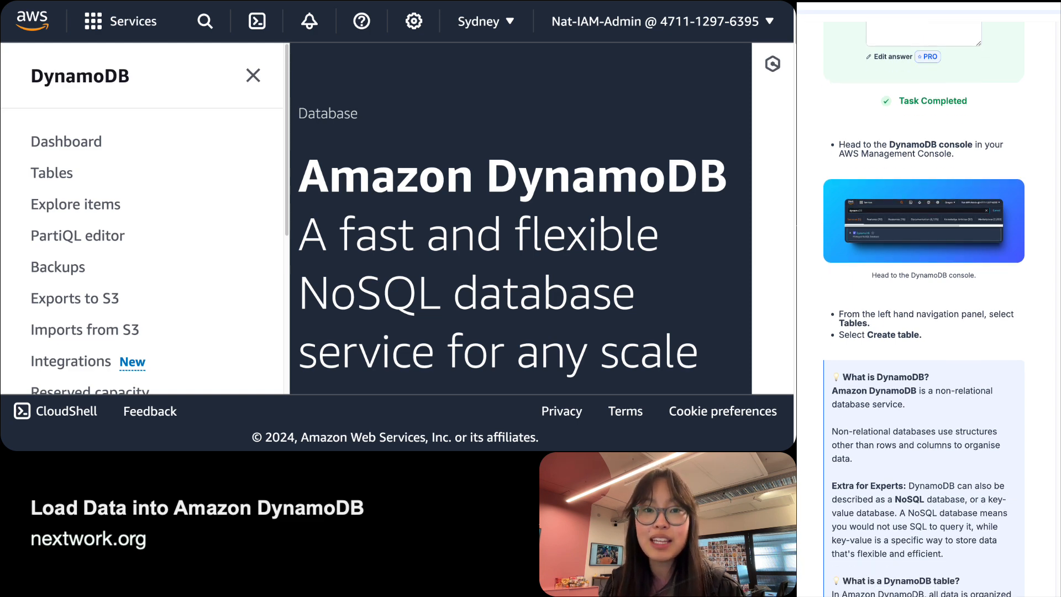
scroll(923, 309, "up", 1)
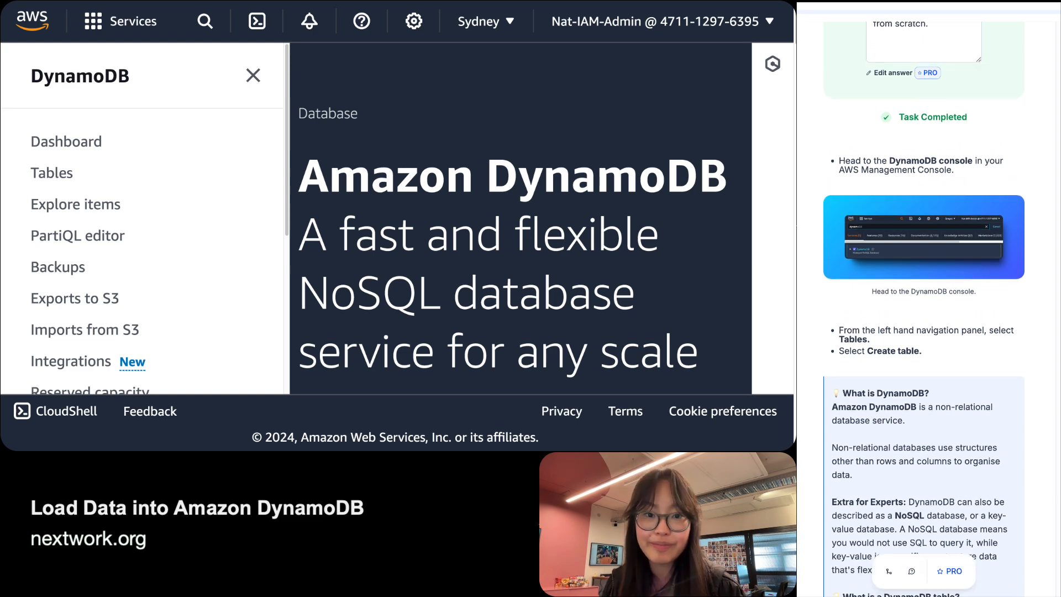
Go to DynamoDB's Tables page and confirm it lists 0 tables.
left_click(61, 176)
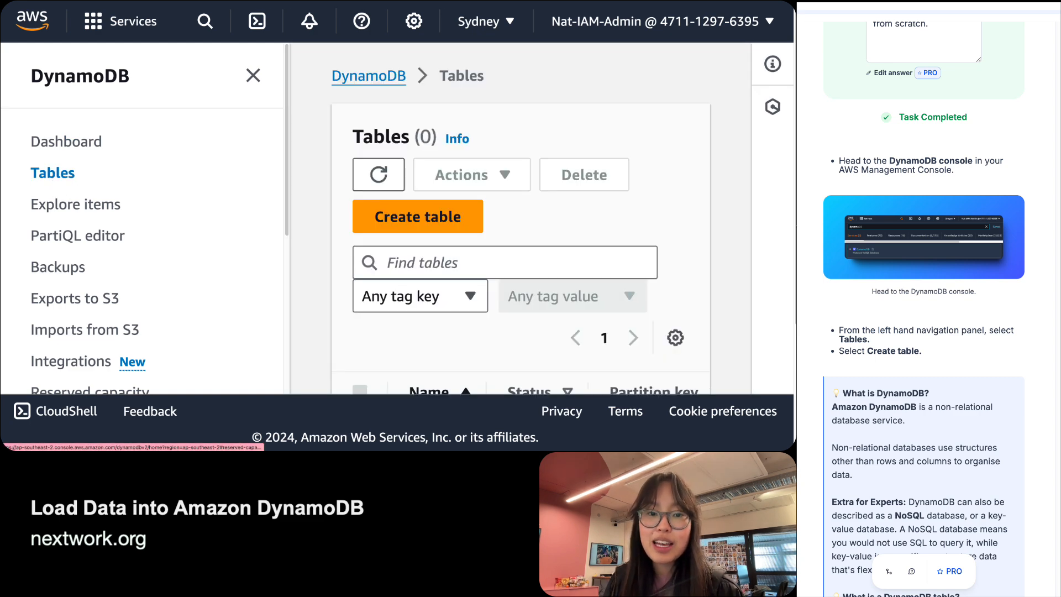
scroll(858, 408, "down", 2)
scroll(858, 411, "down", 2)
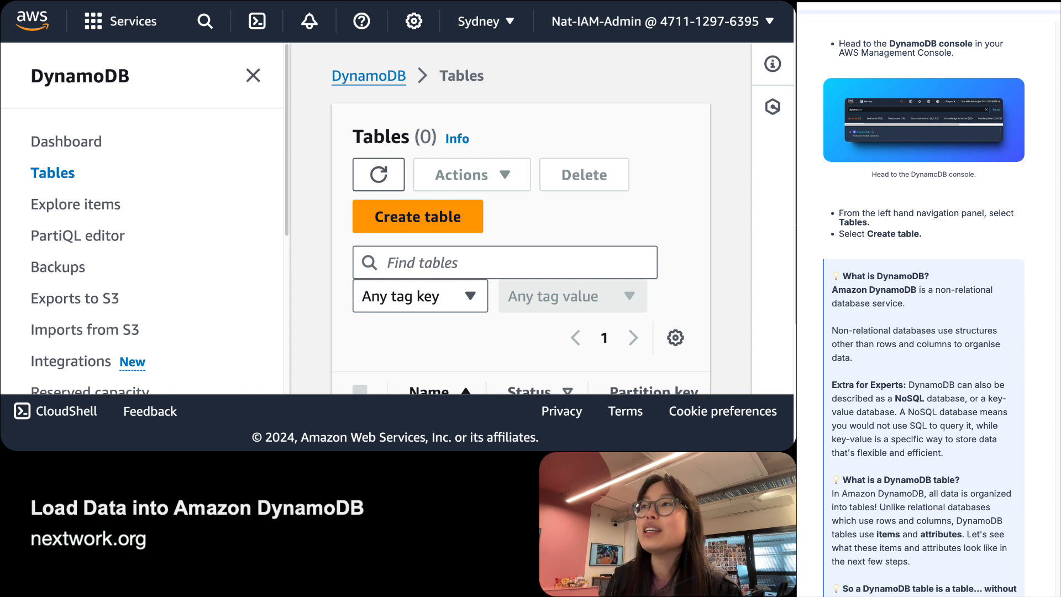
left_click(209, 22)
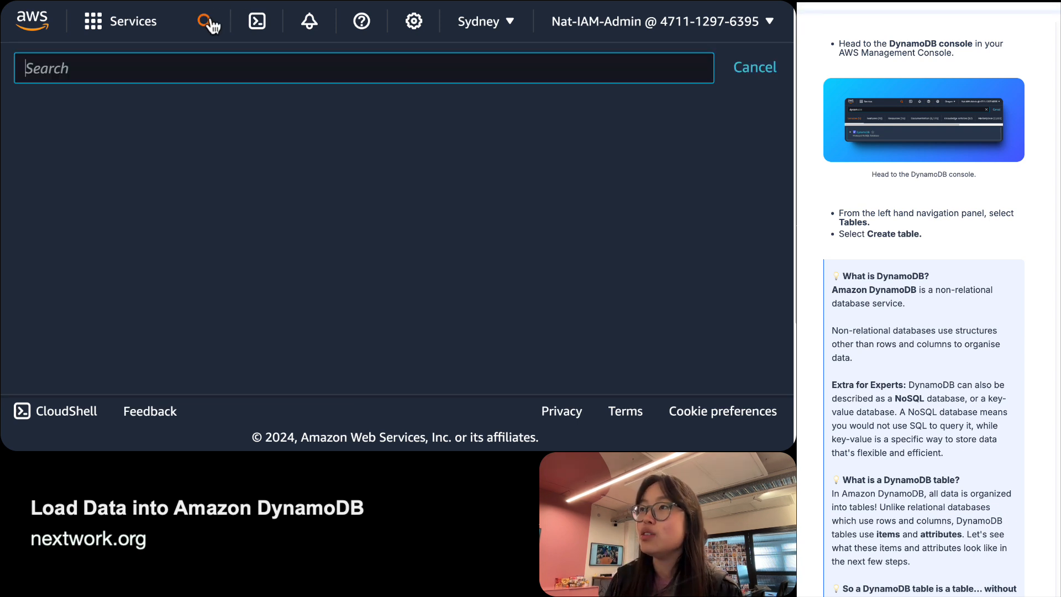
type("non")
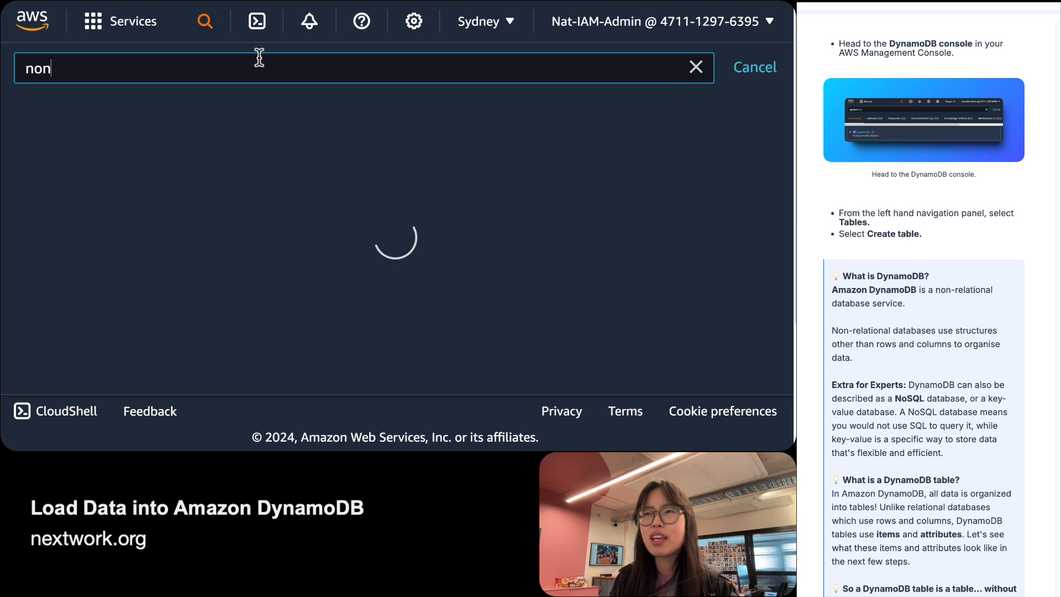
type(" relational")
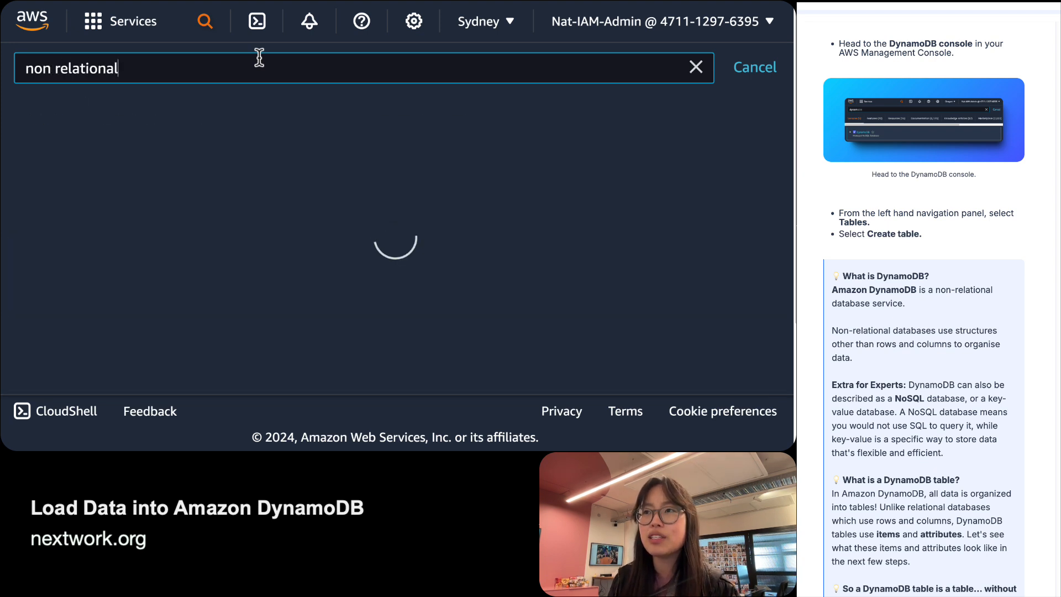
scroll(273, 244, "down", 5)
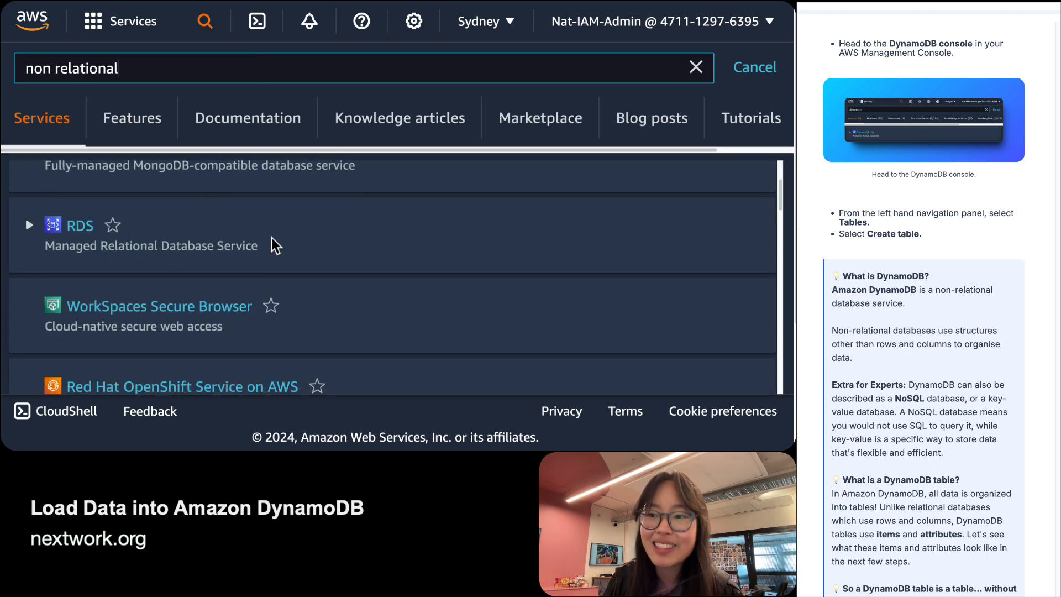
scroll(272, 244, "up", 5)
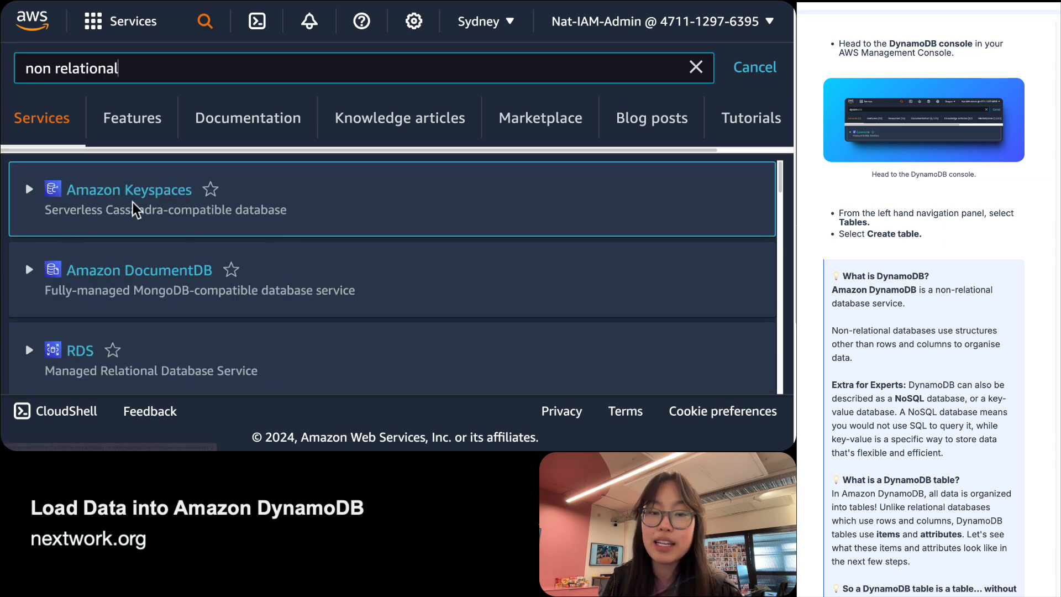
scroll(128, 211, "down", 1)
scroll(127, 210, "down", 3)
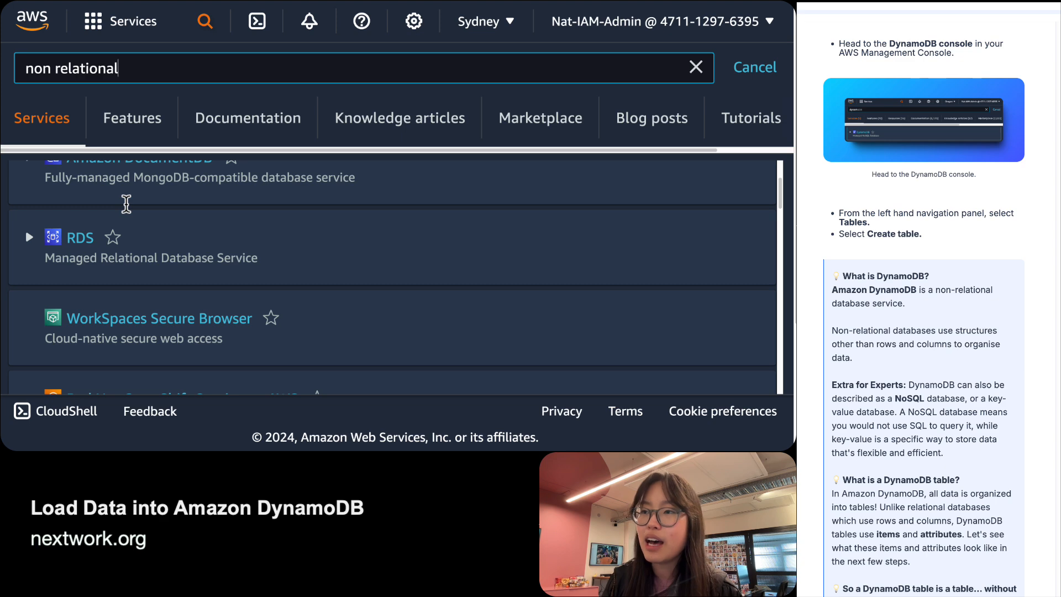
scroll(133, 277, "up", 2)
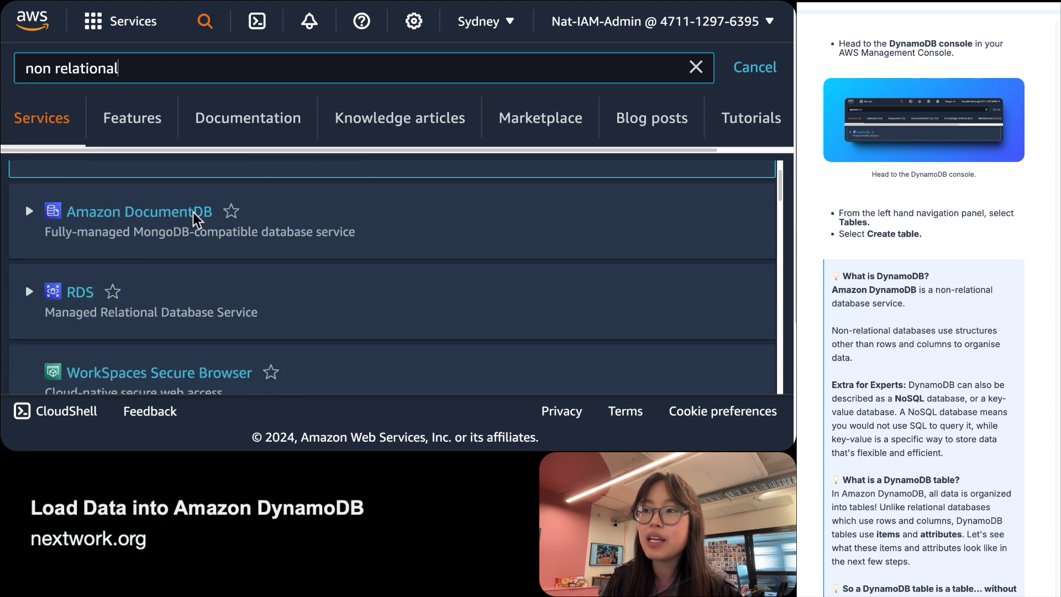
scroll(160, 218, "down", 8)
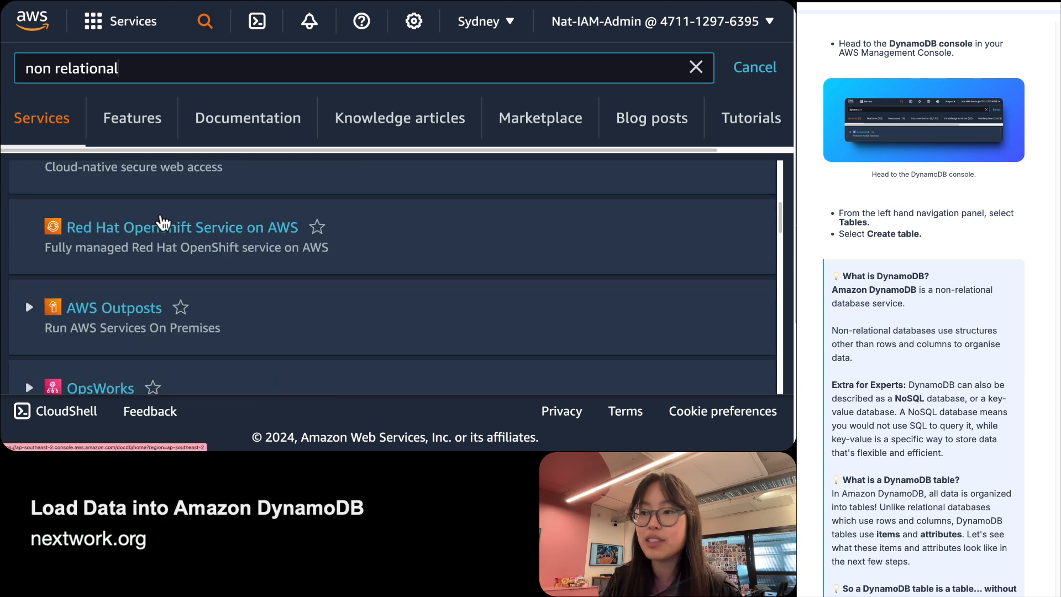
scroll(163, 223, "down", 12)
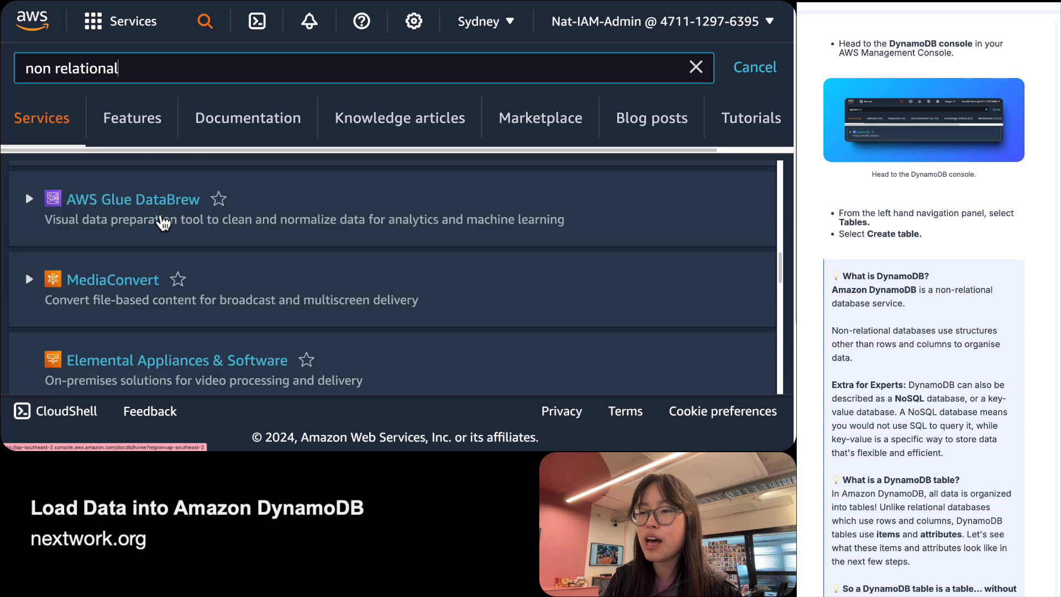
scroll(163, 222, "down", 6)
key("ctrl+a")
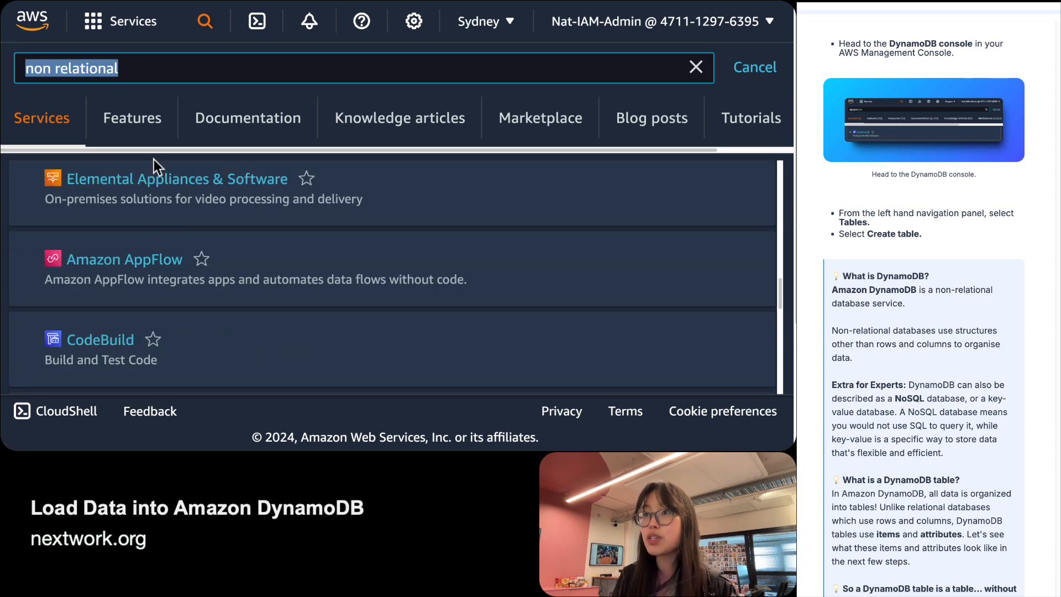
type("neptune")
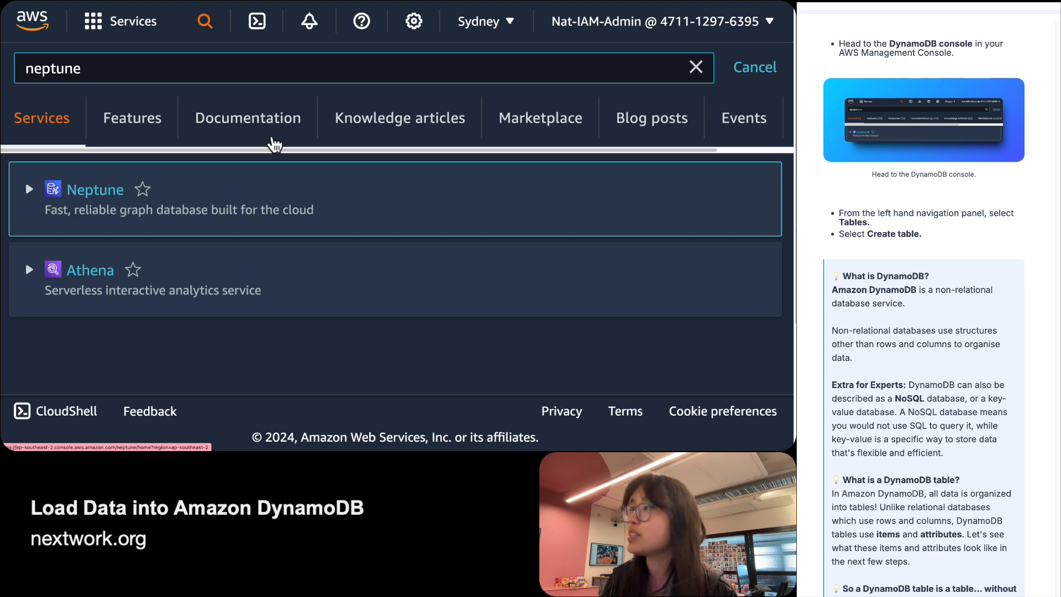
left_click(755, 67)
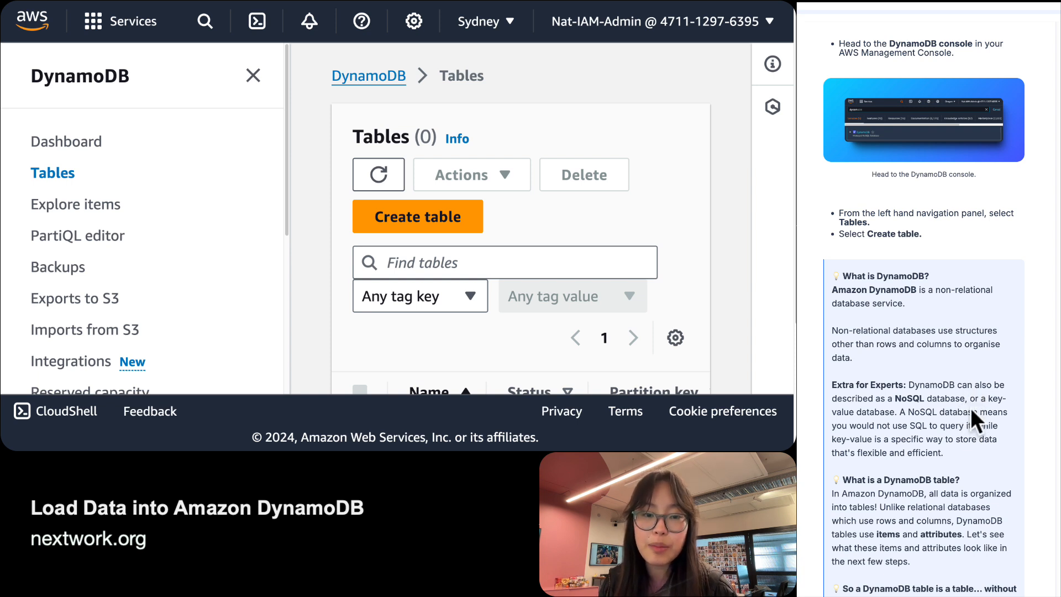
left_click_drag(898, 412, 1003, 403)
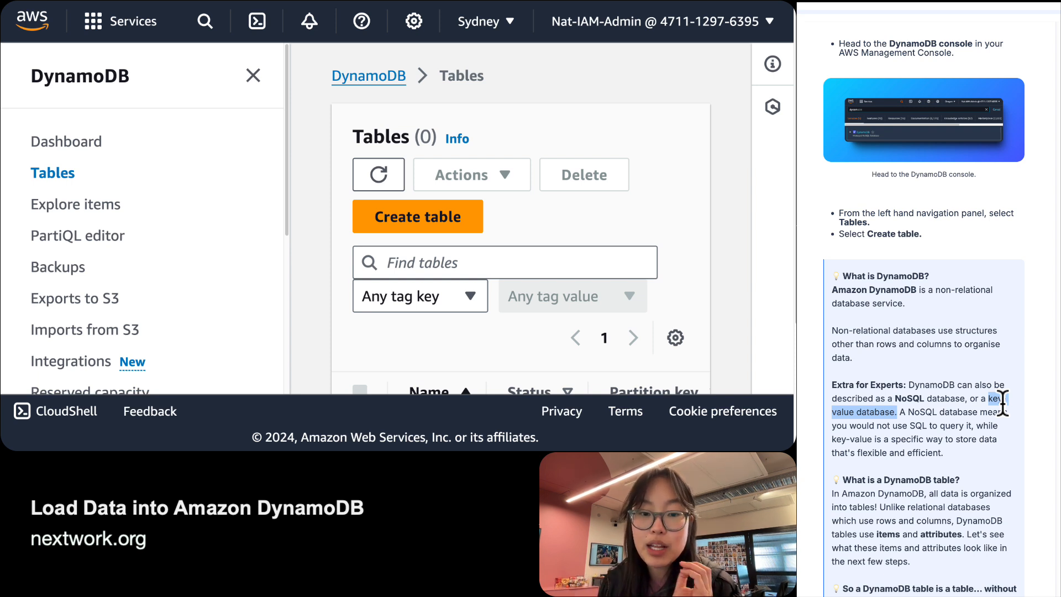
mouse_move(900, 412)
left_mouse_down()
mouse_move(986, 433)
mouse_move(881, 423)
mouse_move(889, 413)
mouse_move(893, 425)
left_mouse_up()
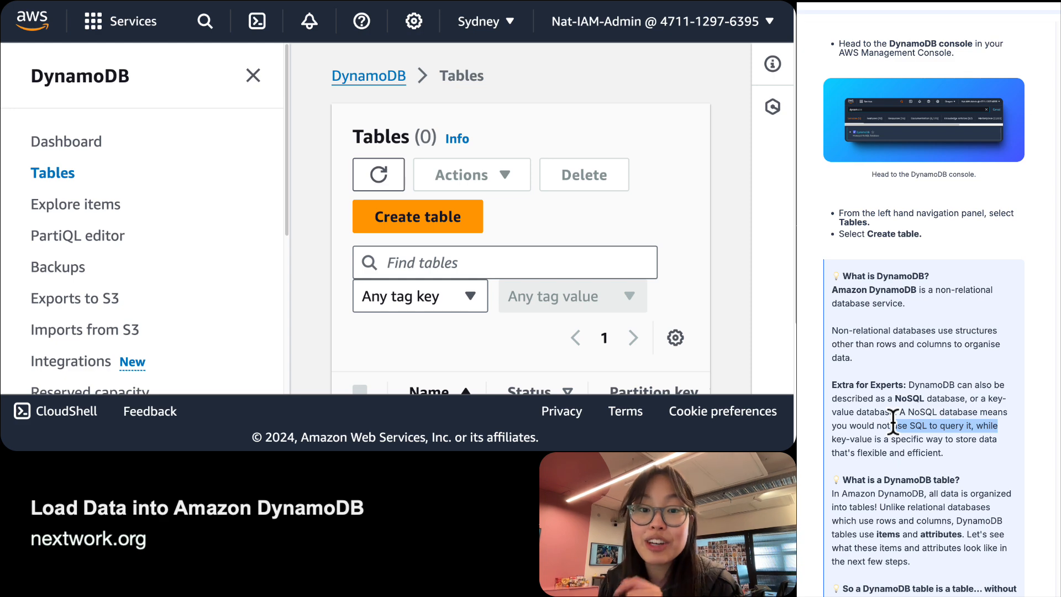
left_click(943, 285)
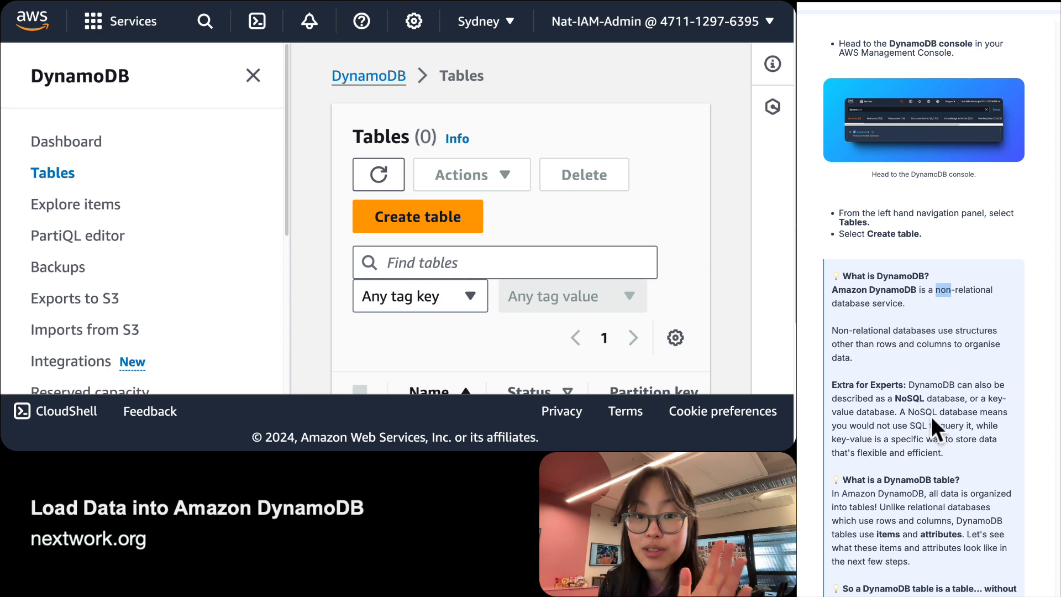
left_click_drag(907, 413, 932, 416)
double_click(916, 425)
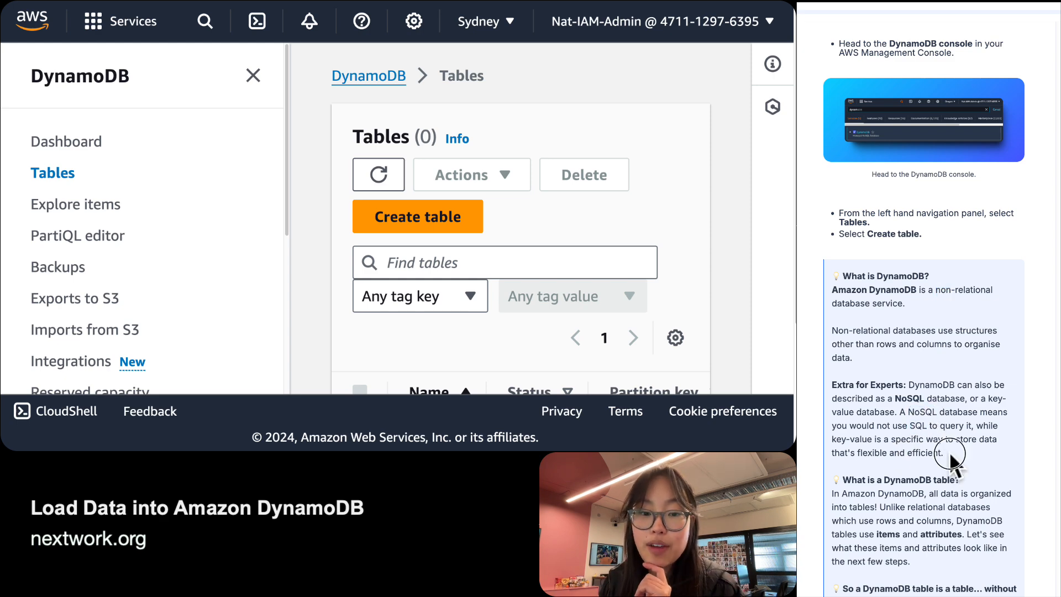
left_click_drag(944, 455, 821, 442)
left_click_drag(989, 396, 855, 419)
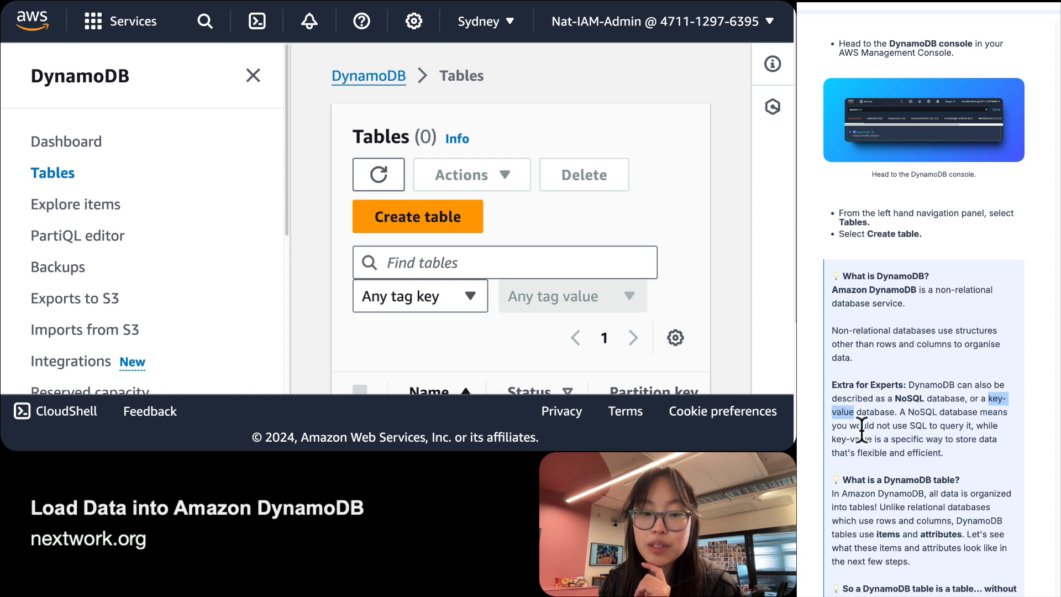
left_click(960, 443)
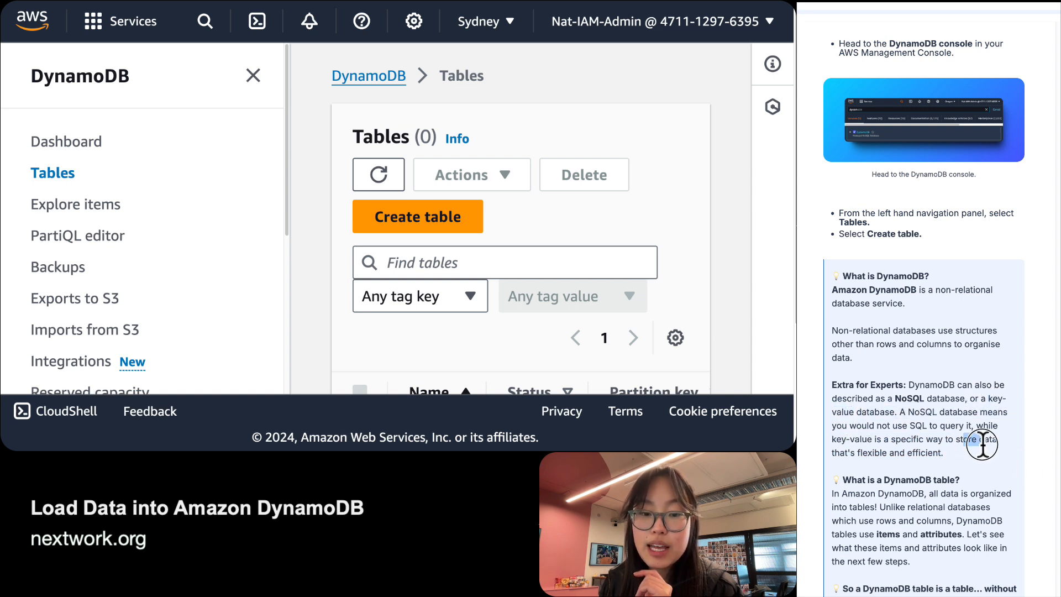
left_click(951, 452)
left_click_drag(951, 452, 832, 452)
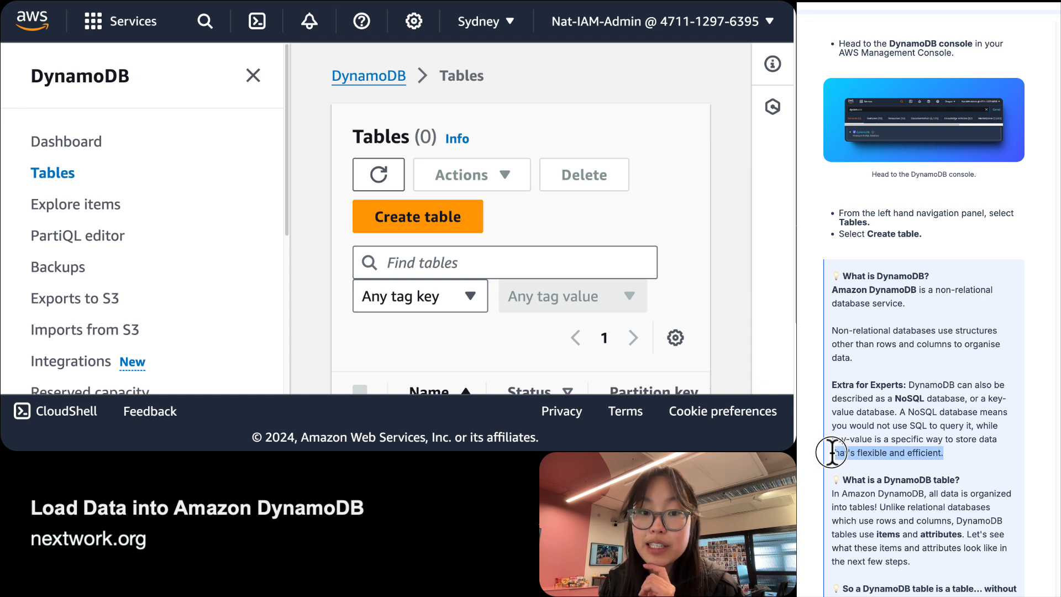
triple_click(940, 445)
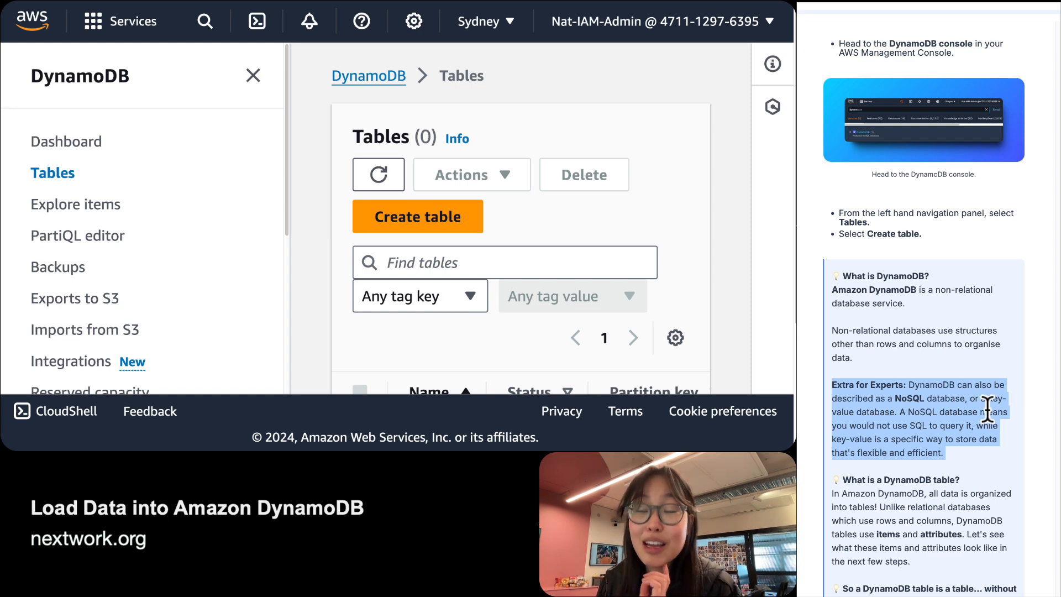
scroll(988, 408, "down", 5)
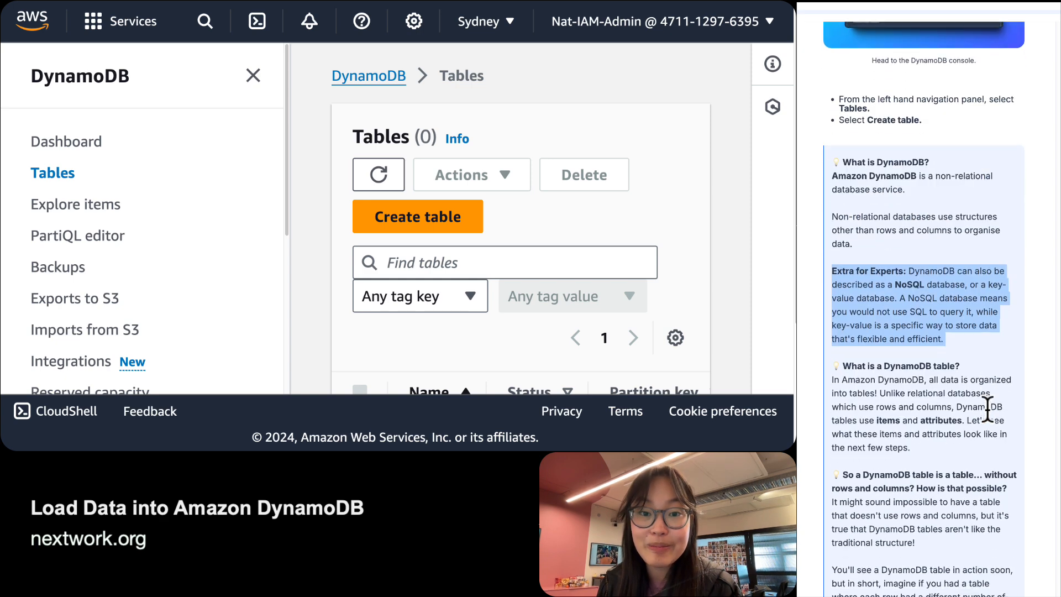
scroll(987, 408, "down", 1)
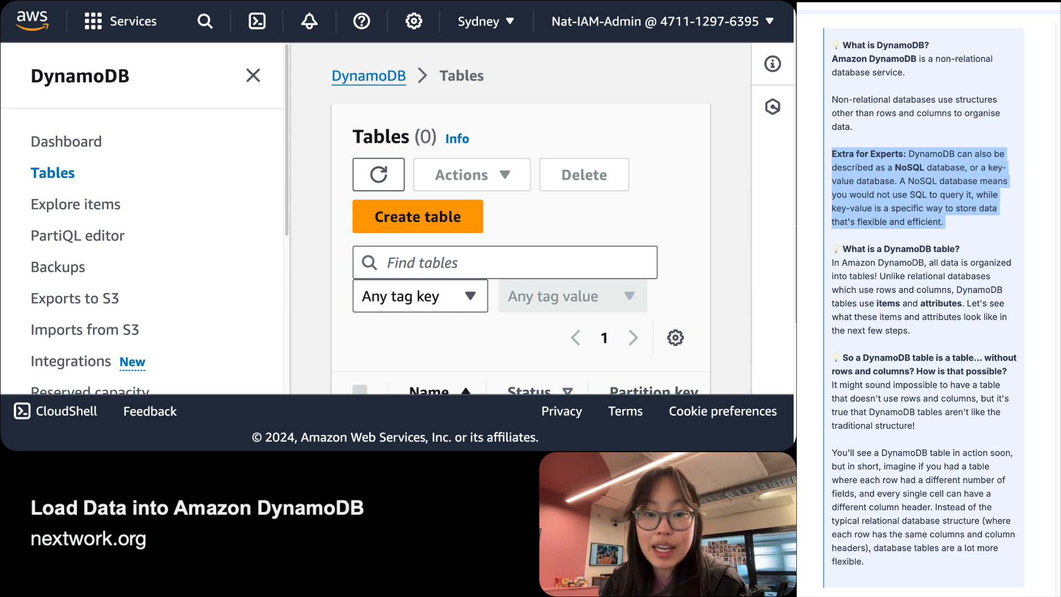
double_click(894, 304)
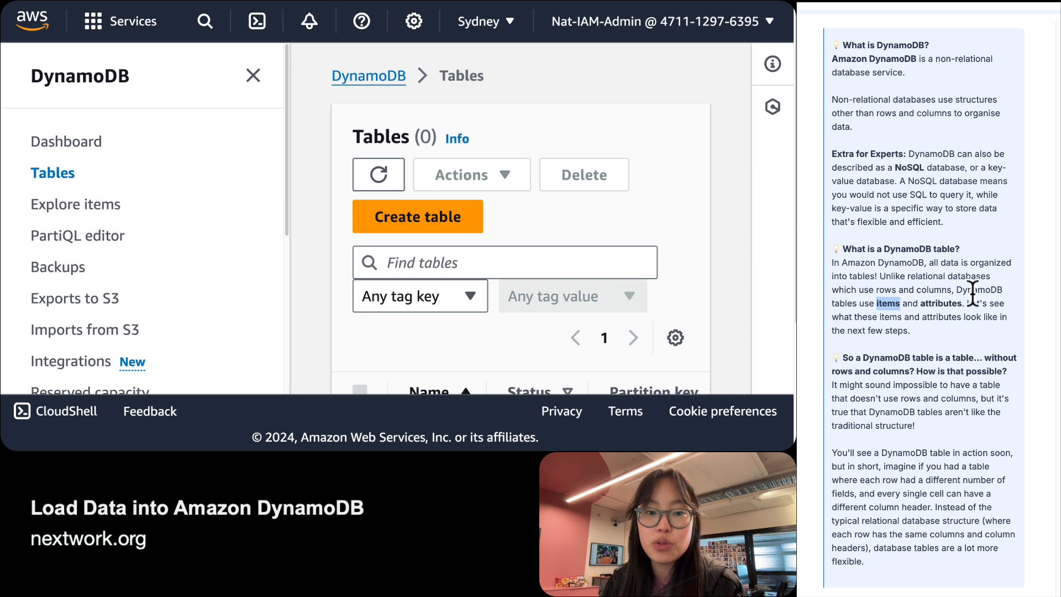
double_click(953, 304)
left_click(952, 300)
scroll(950, 298, "down", 2)
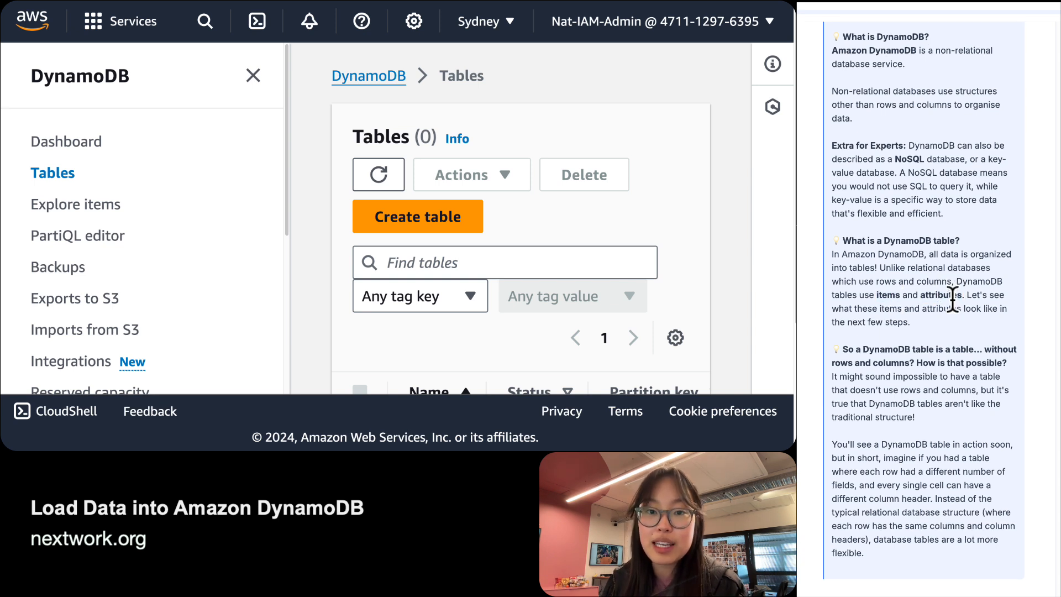
scroll(946, 288, "down", 3)
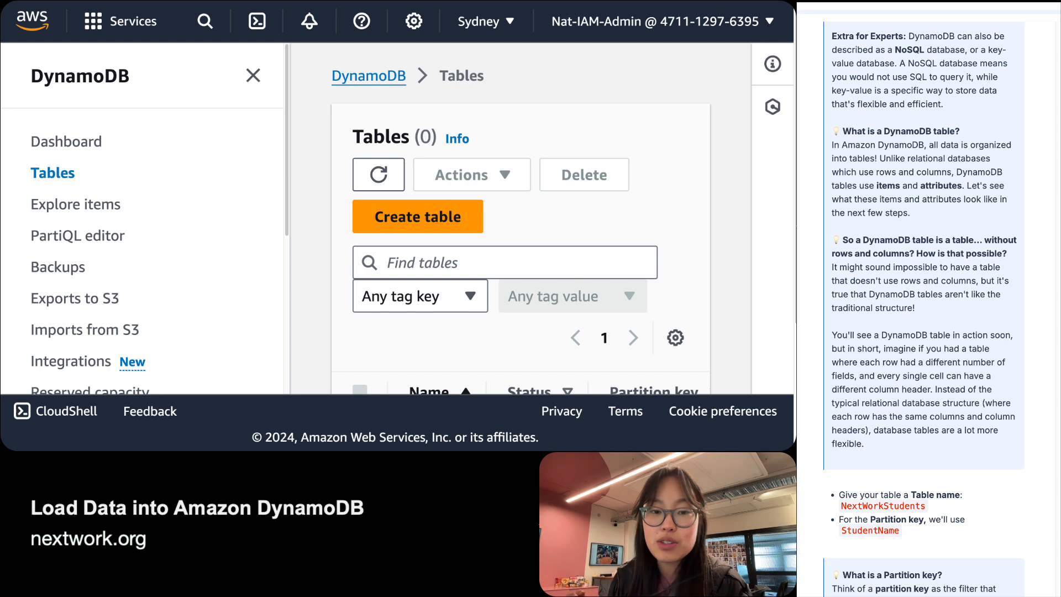
scroll(956, 302, "up", 2)
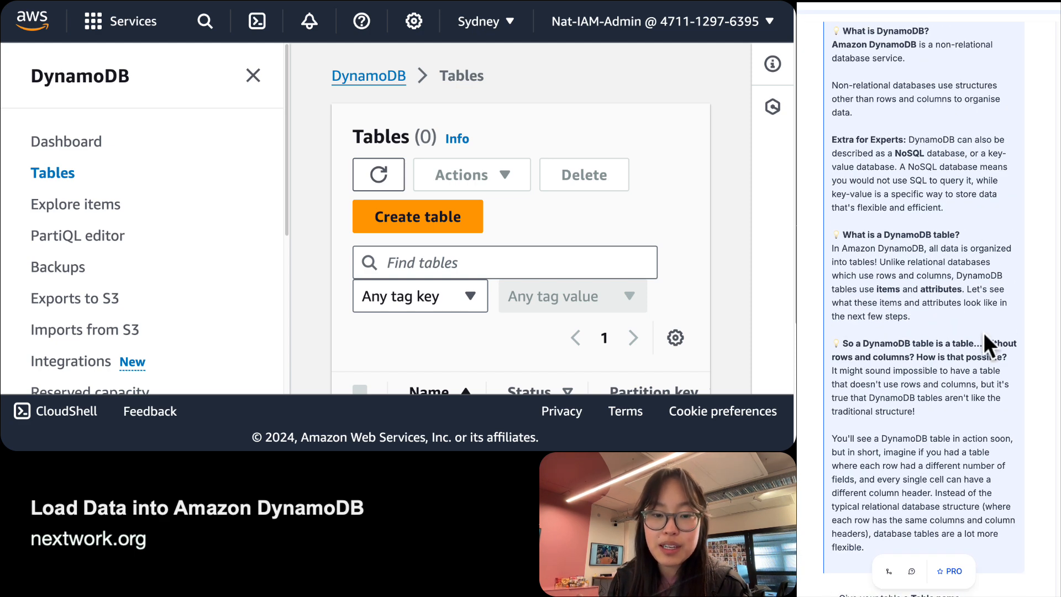
scroll(984, 344, "down", 1)
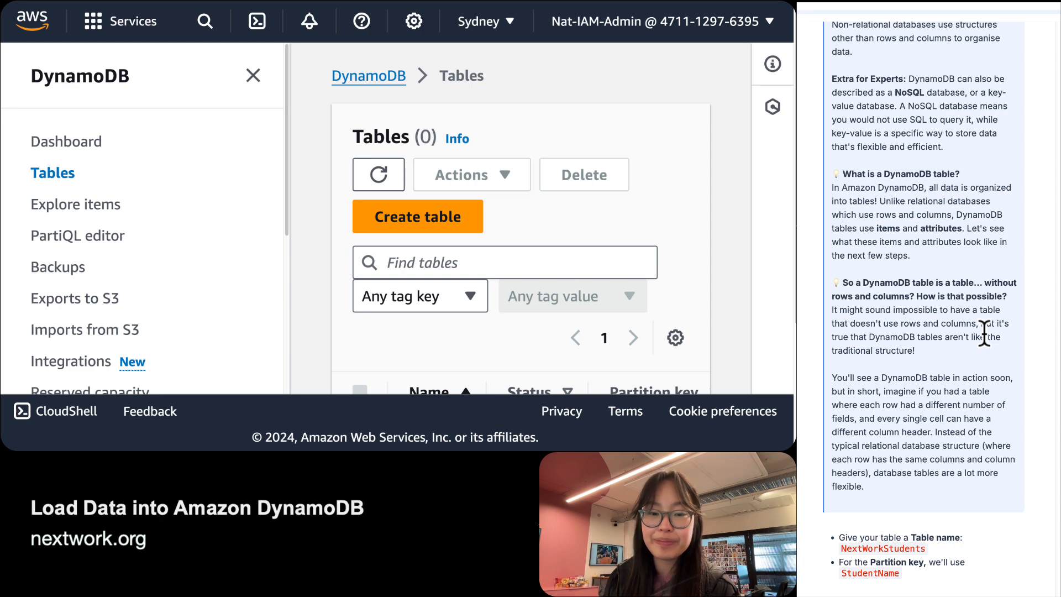
scroll(986, 340, "down", 1)
scroll(984, 334, "down", 3)
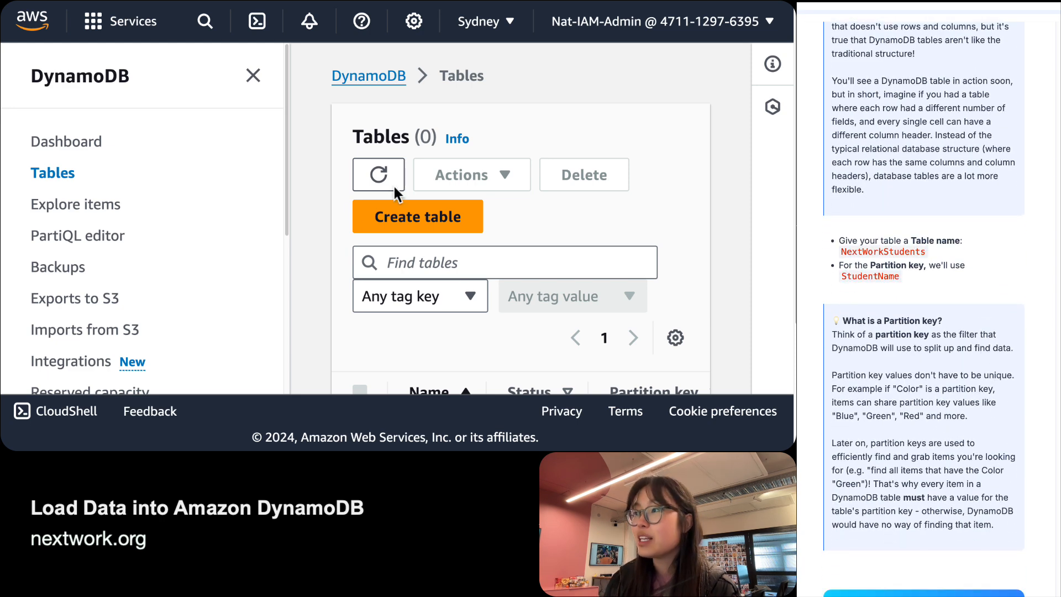
Start a new DynamoDB table and name it NextWorkStudents.
left_click(439, 227)
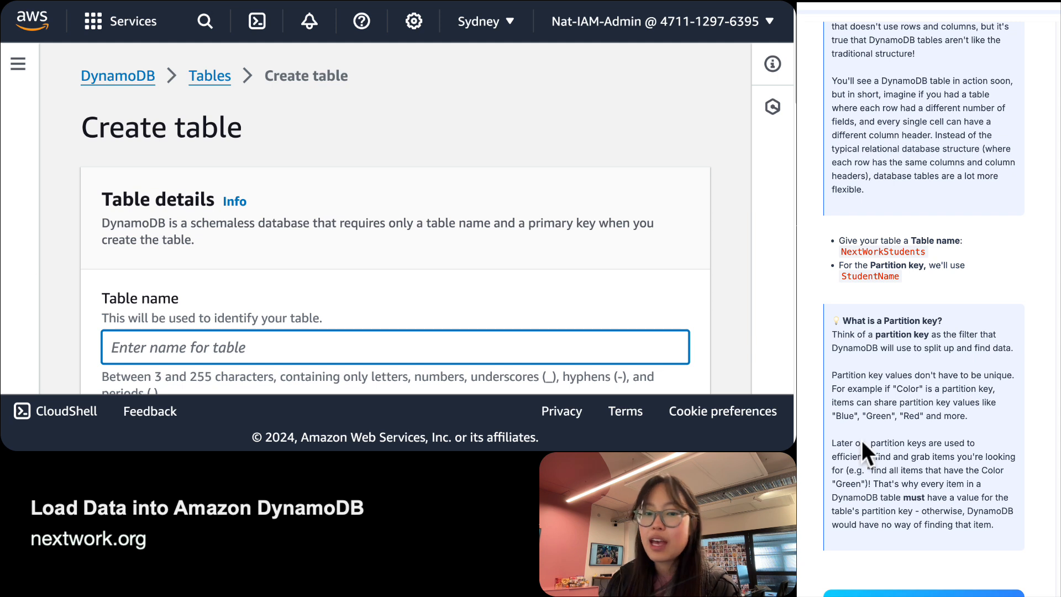
left_click(911, 252)
left_click(217, 231)
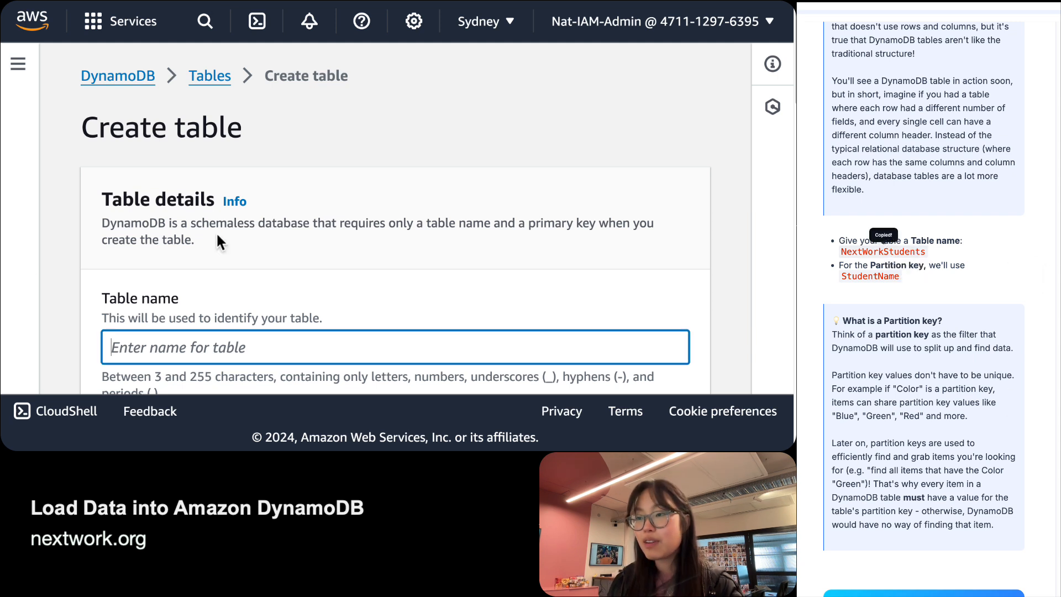
key("ctrl+v")
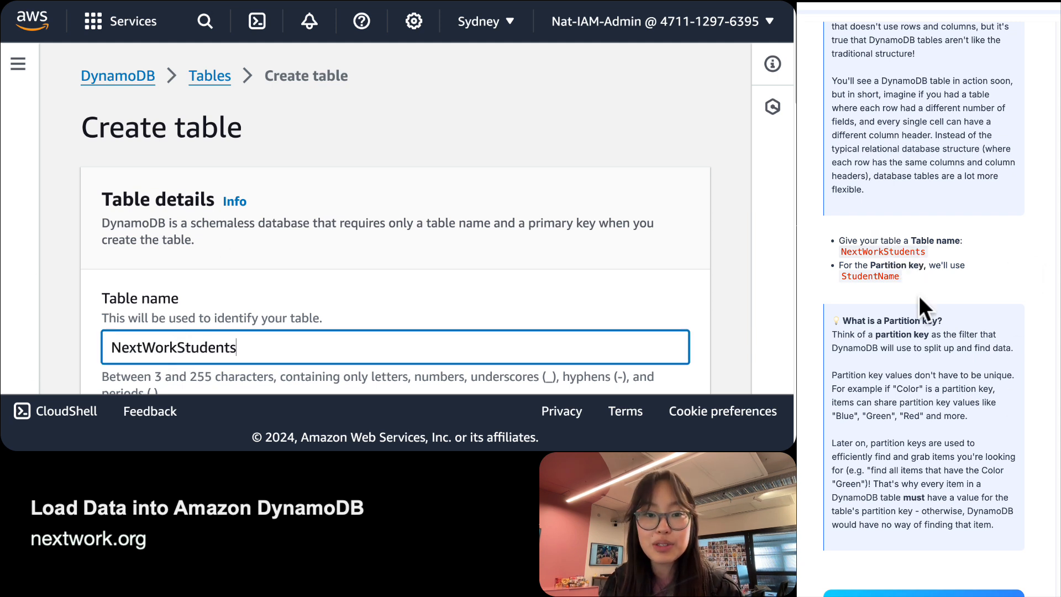
Set the partition key to StudentName and review the Partition key section.
left_click(871, 276)
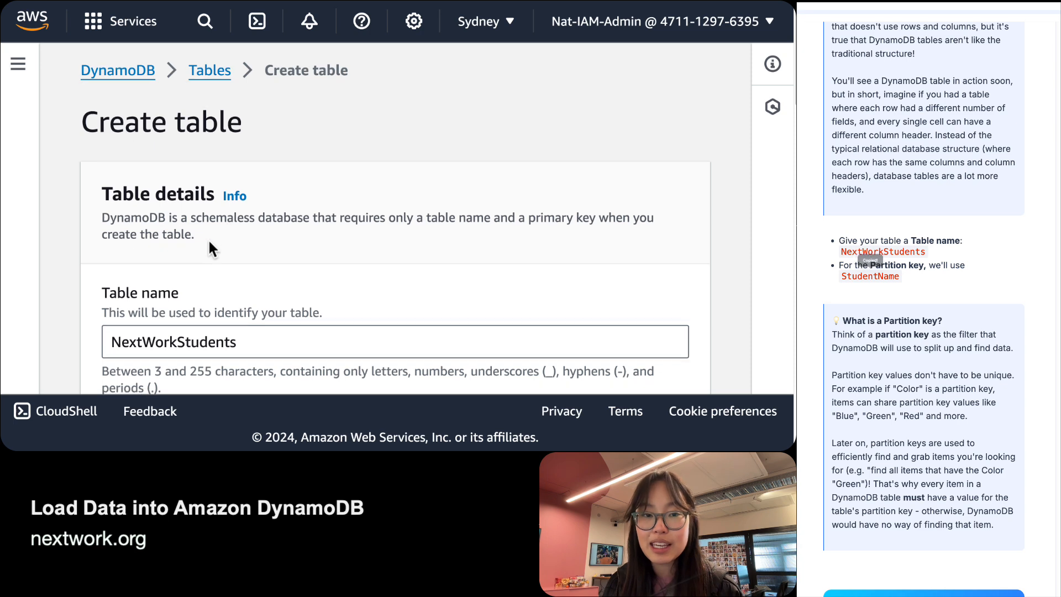
scroll(208, 243, "down", 3)
scroll(207, 237, "down", 1)
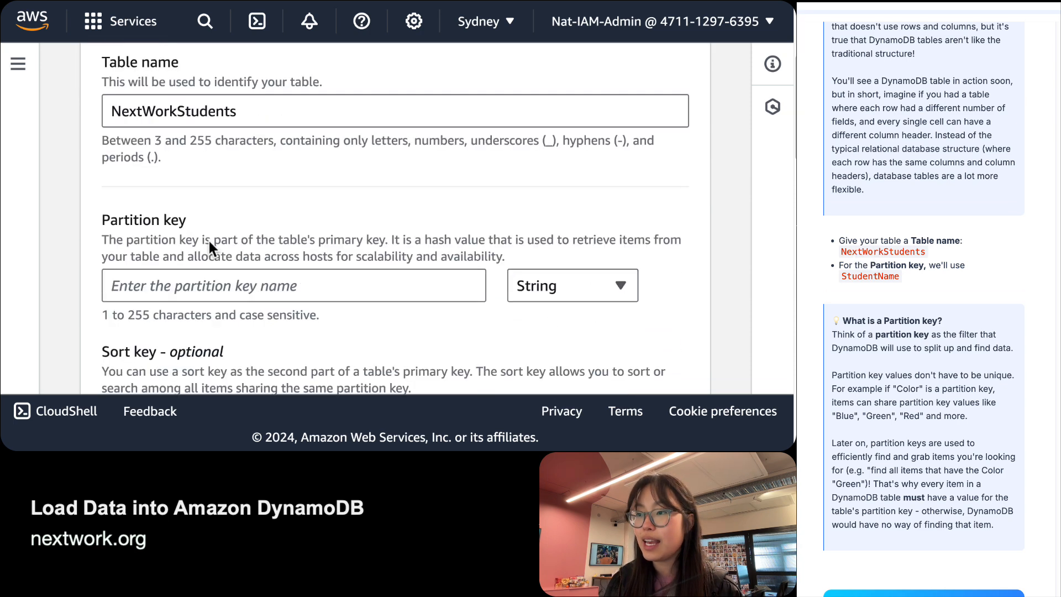
left_click(231, 282)
key("ctrl+v")
triple_click(211, 240)
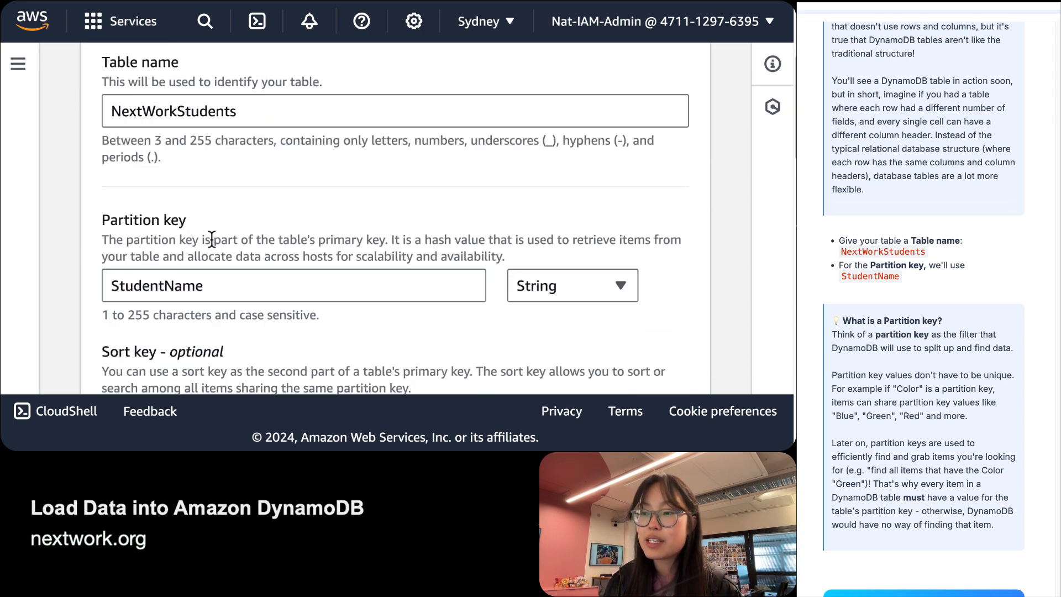
triple_click(174, 216)
left_click(197, 222)
triple_click(197, 221)
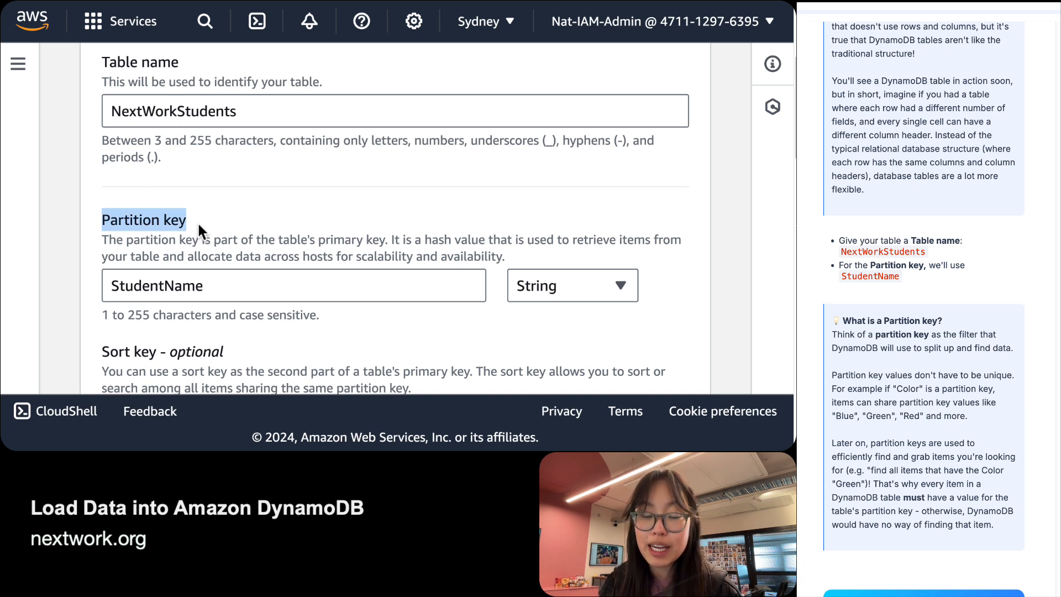
triple_click(218, 290)
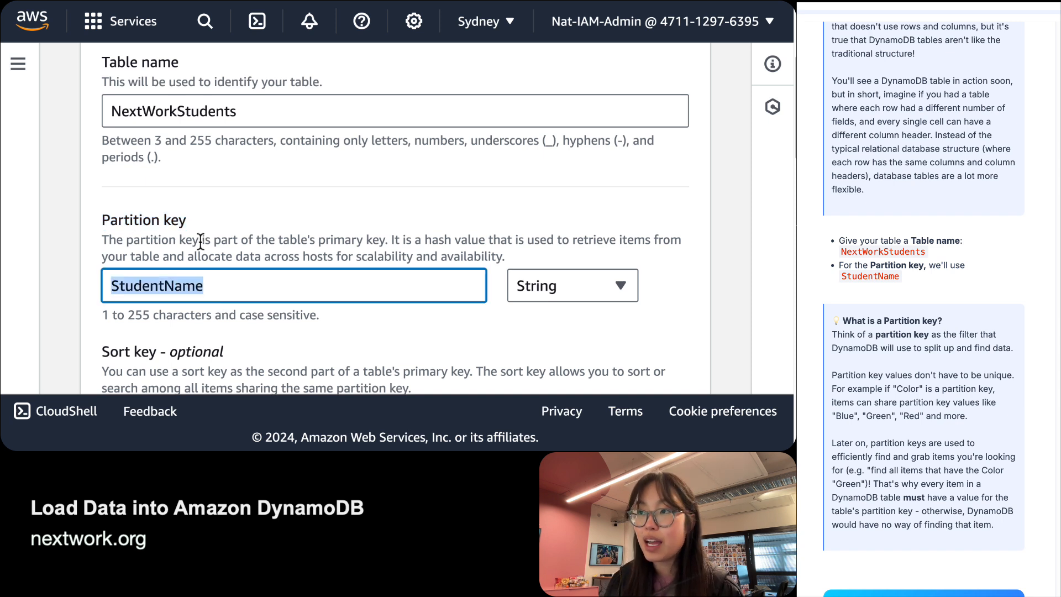
type("Colour")
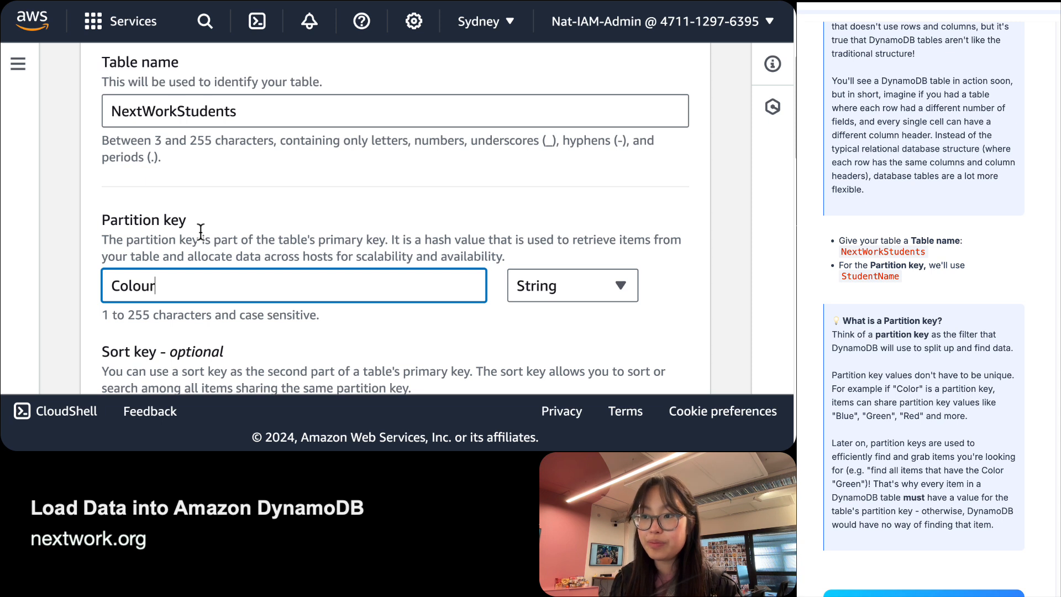
key("BackSpace")
key("BackSpace")
type("r")
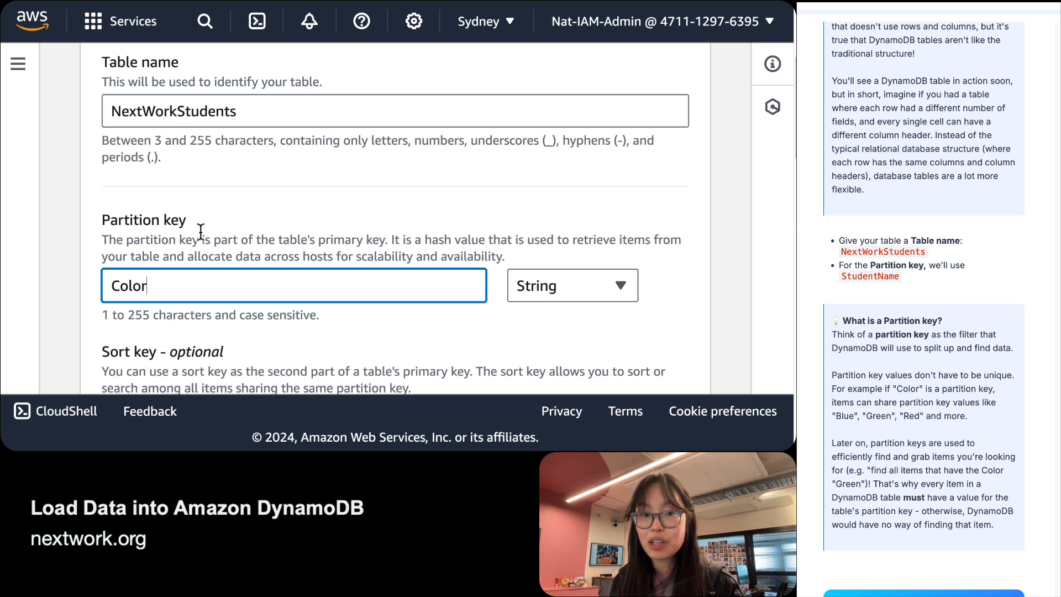
key("BackSpace")
key("BackSpace")
key("BackSpace")
key("BackSpace")
key("BackSpace")
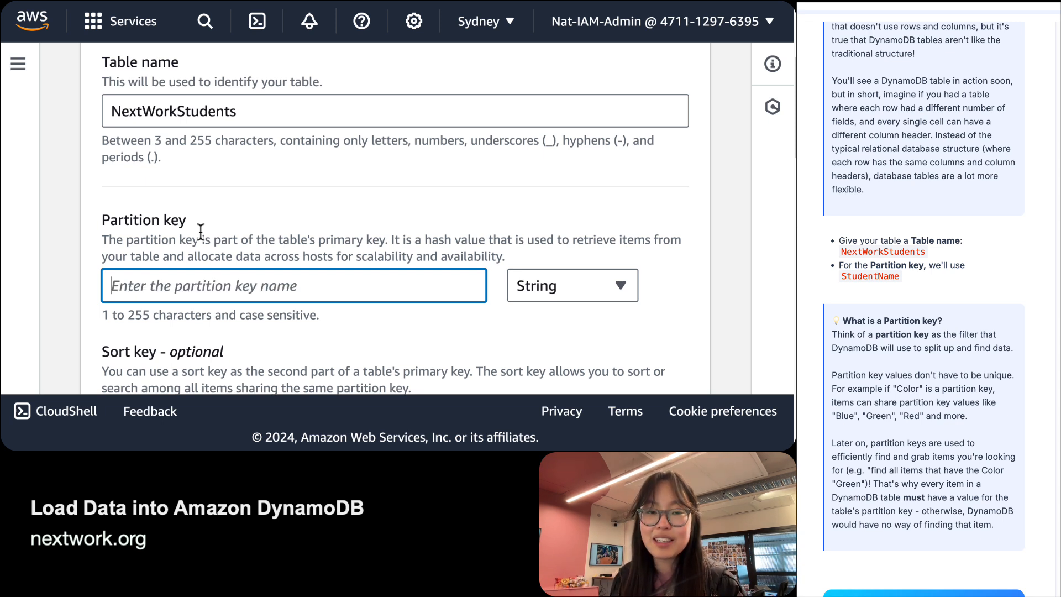
type("SD")
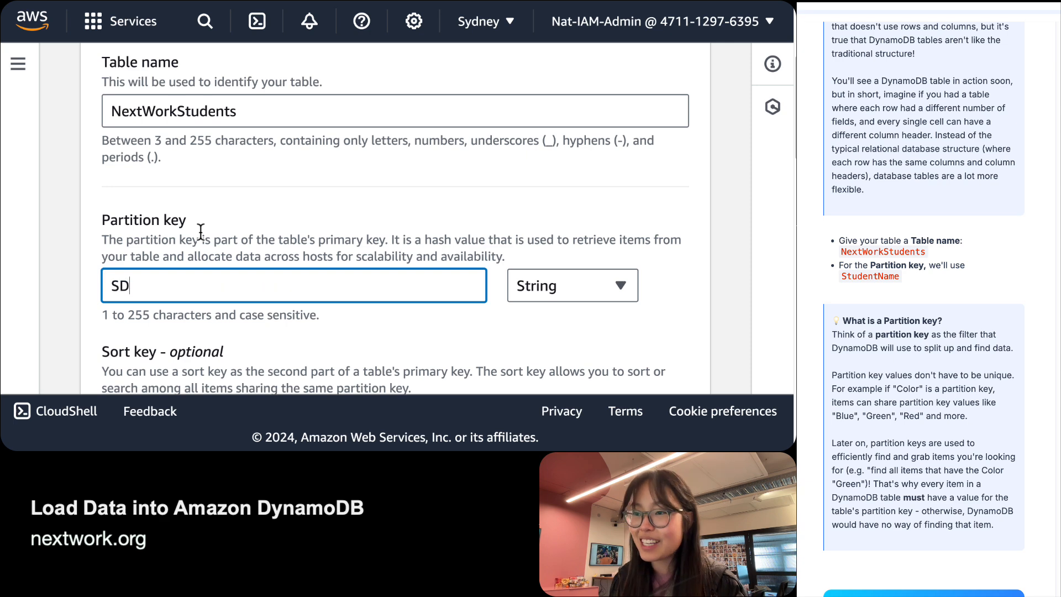
key("BackSpace")
type("tudentName")
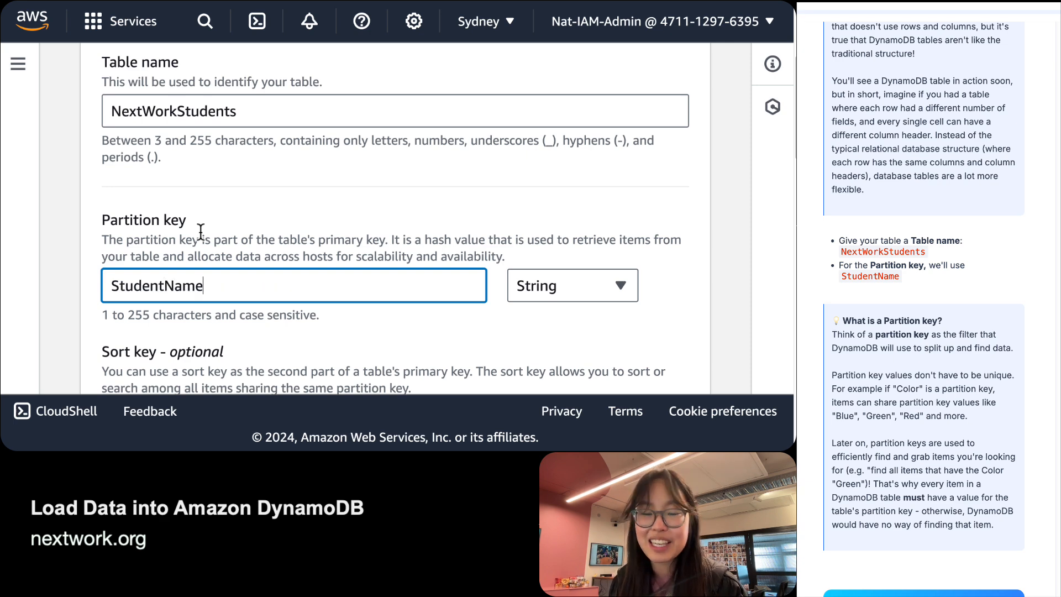
Switch Table settings from Default to Customize settings, revealing Standard class and Provisioned capacity mode.
triple_click(922, 402)
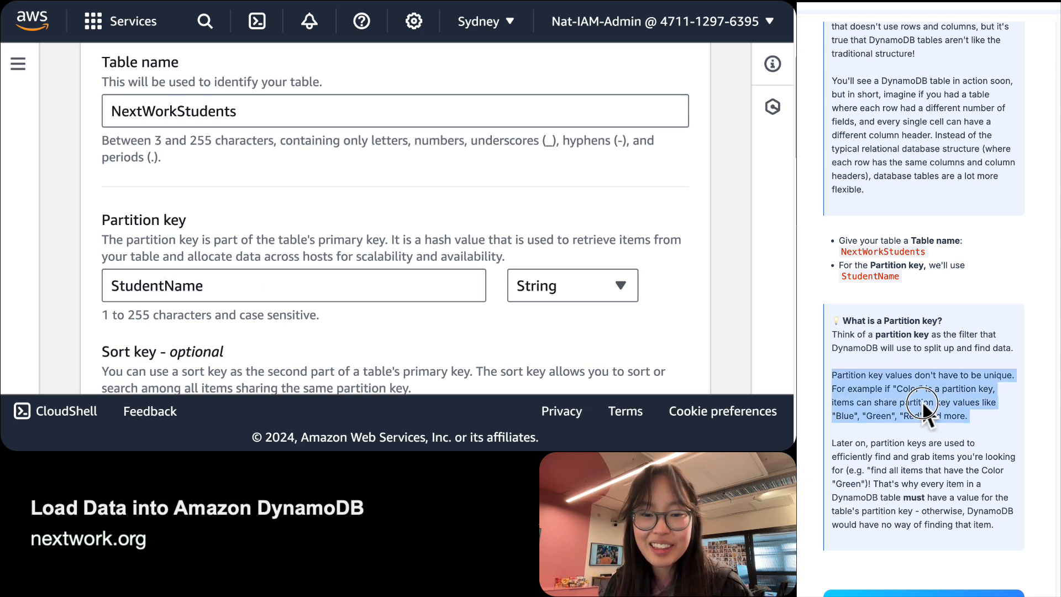
scroll(922, 402, "down", 4)
scroll(922, 403, "down", 2)
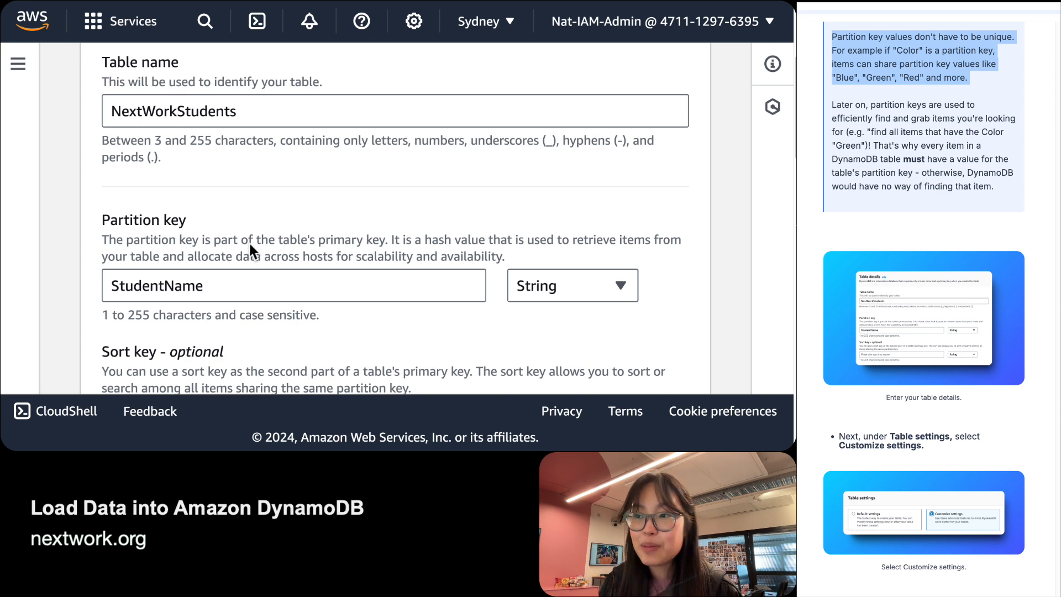
double_click(168, 288)
scroll(168, 286, "down", 5)
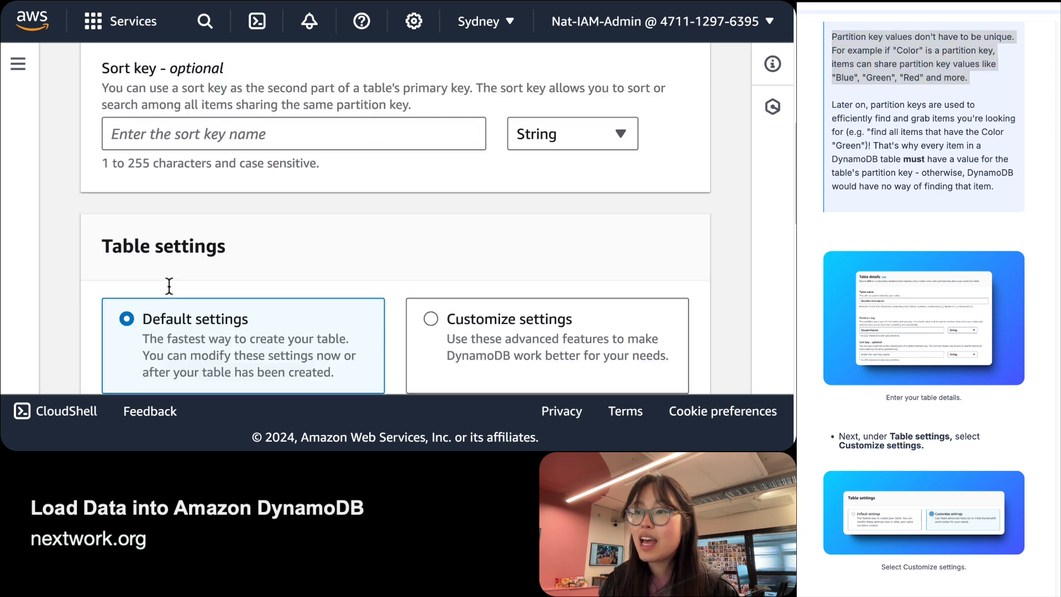
scroll(169, 286, "down", 3)
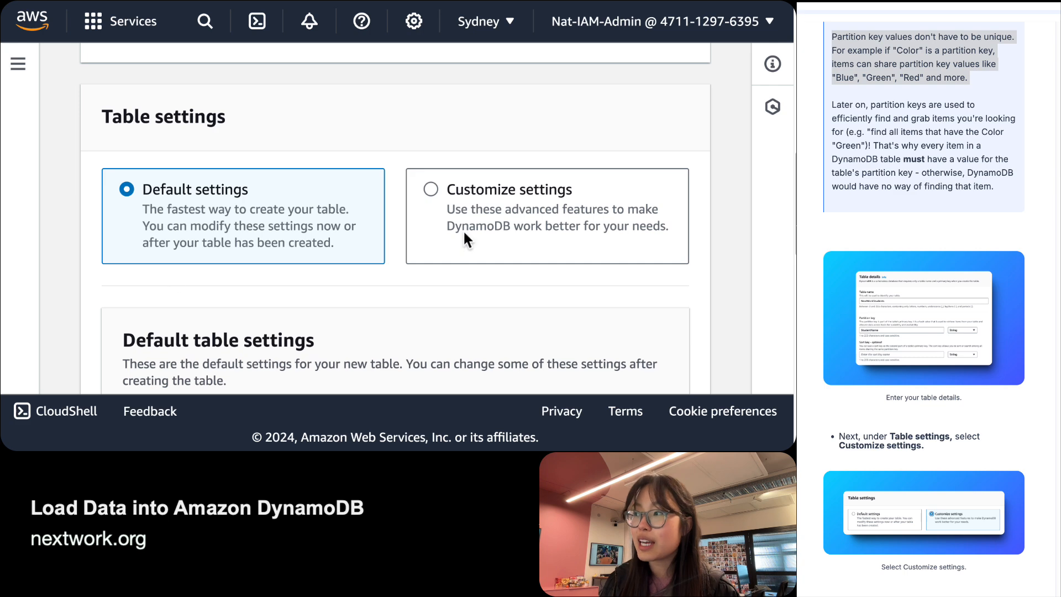
left_click(432, 190)
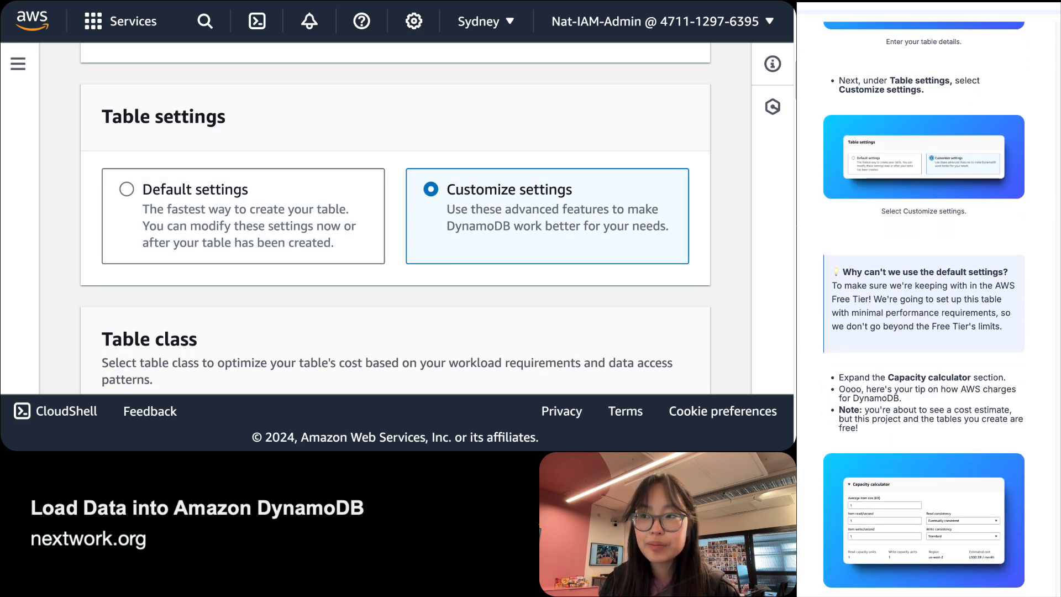
scroll(360, 193, "down", 1)
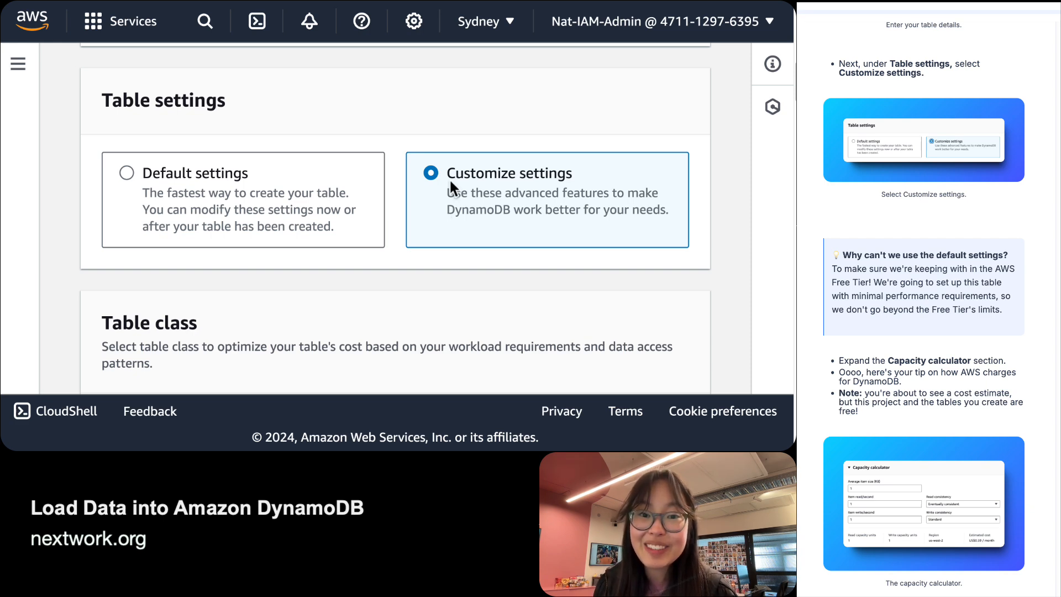
scroll(450, 181, "down", 5)
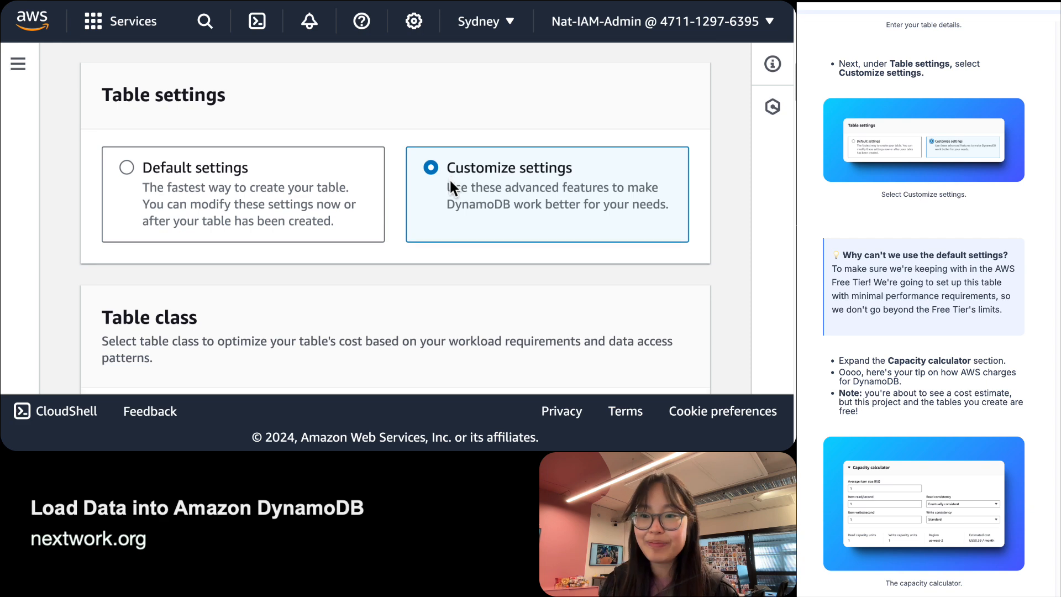
scroll(451, 188, "down", 5)
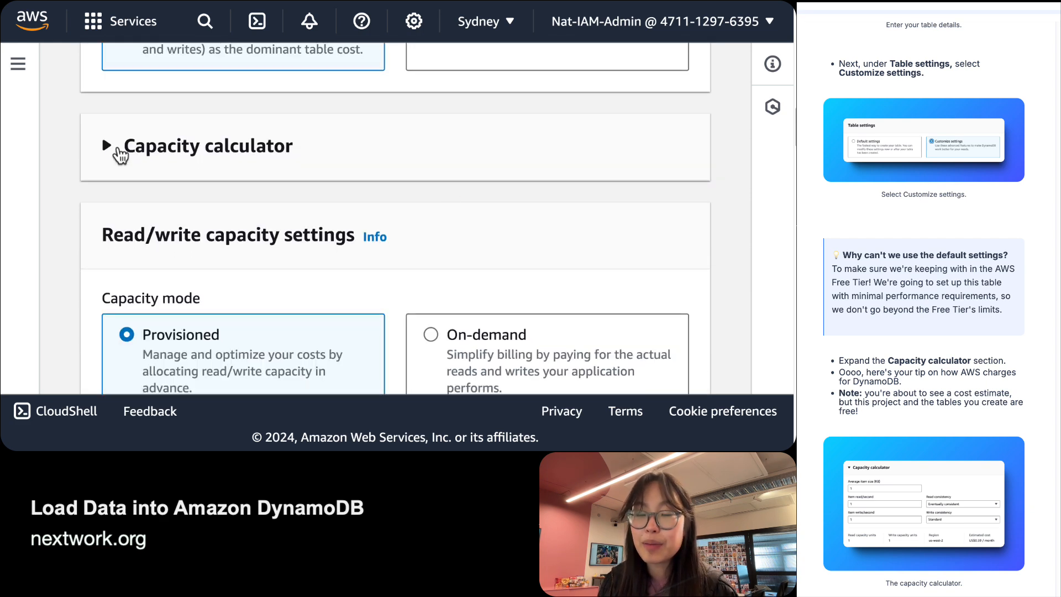
Expand the Capacity calculator and inspect the Item read/second and Item write/second fields.
left_click(116, 150)
scroll(416, 239, "down", 2)
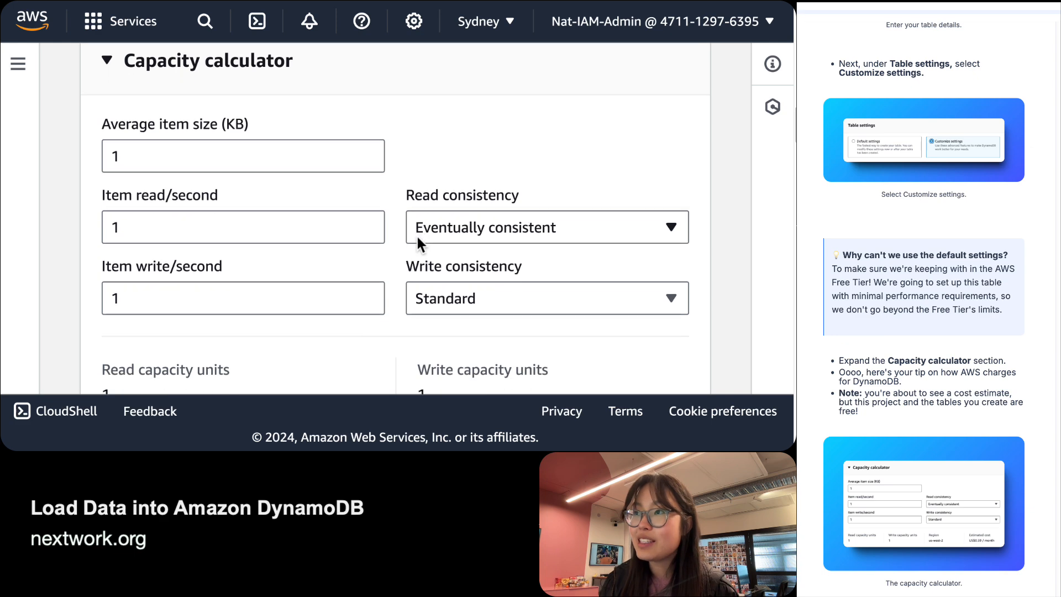
scroll(416, 239, "up", 2)
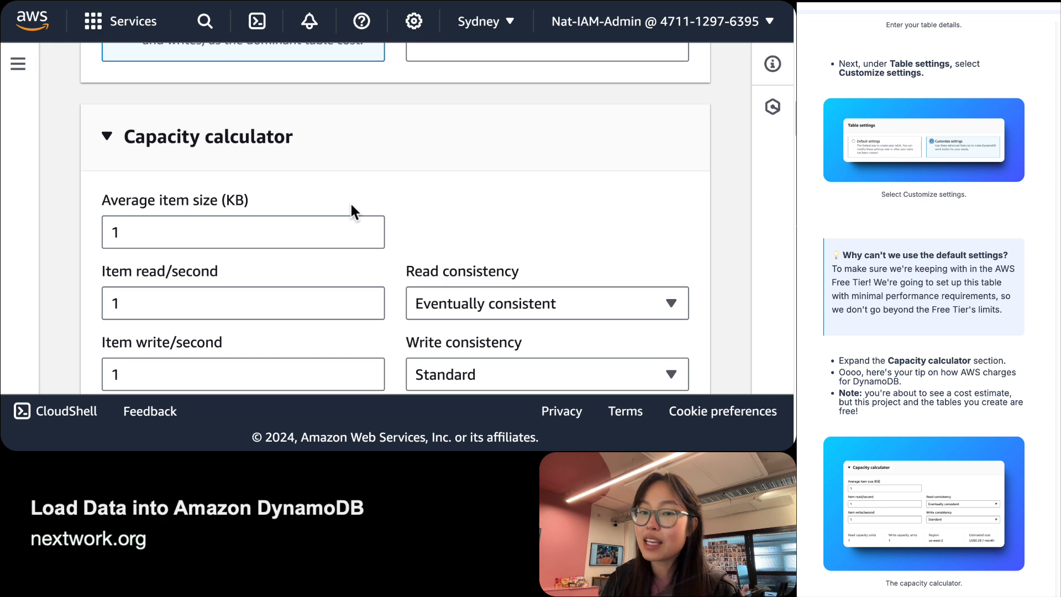
scroll(351, 207, "down", 1)
left_click(213, 282)
scroll(213, 282, "down", 1)
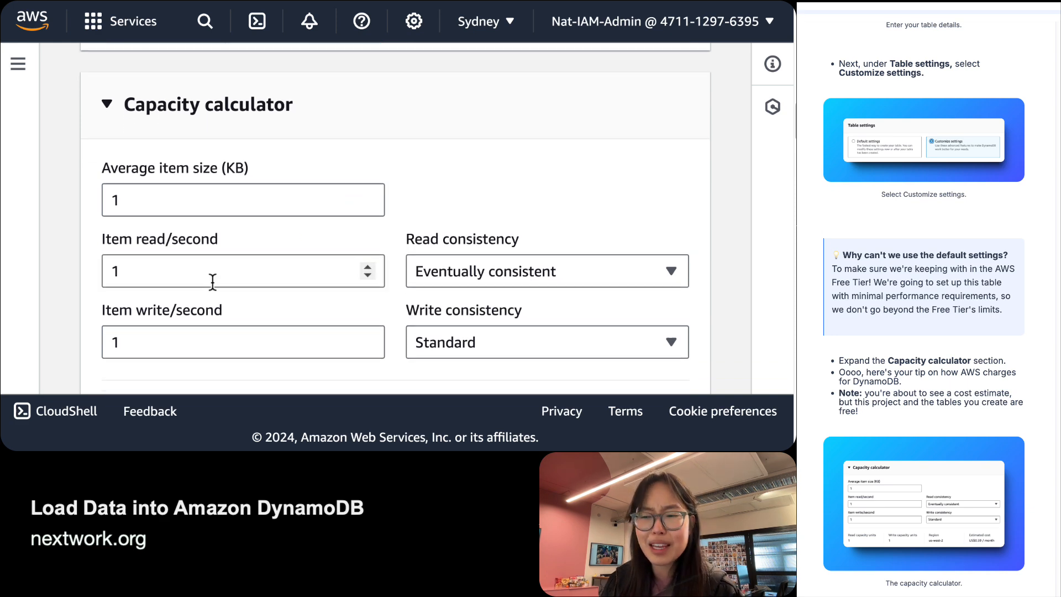
left_click(197, 340)
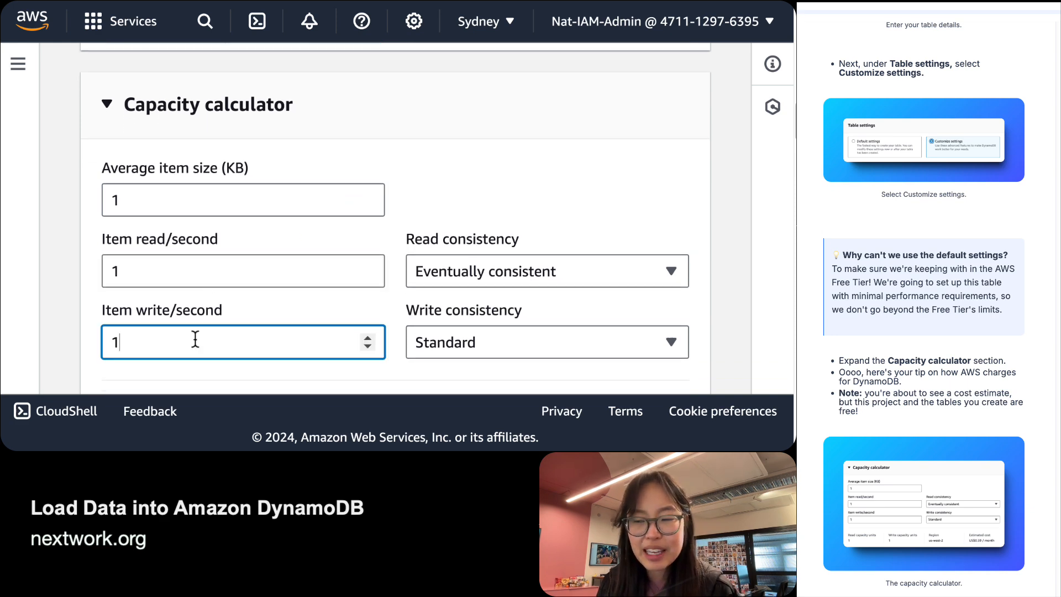
Review the calculator's estimate of 1 RCU and 1 WCU at US$0.67 / month.
scroll(194, 338, "down", 5)
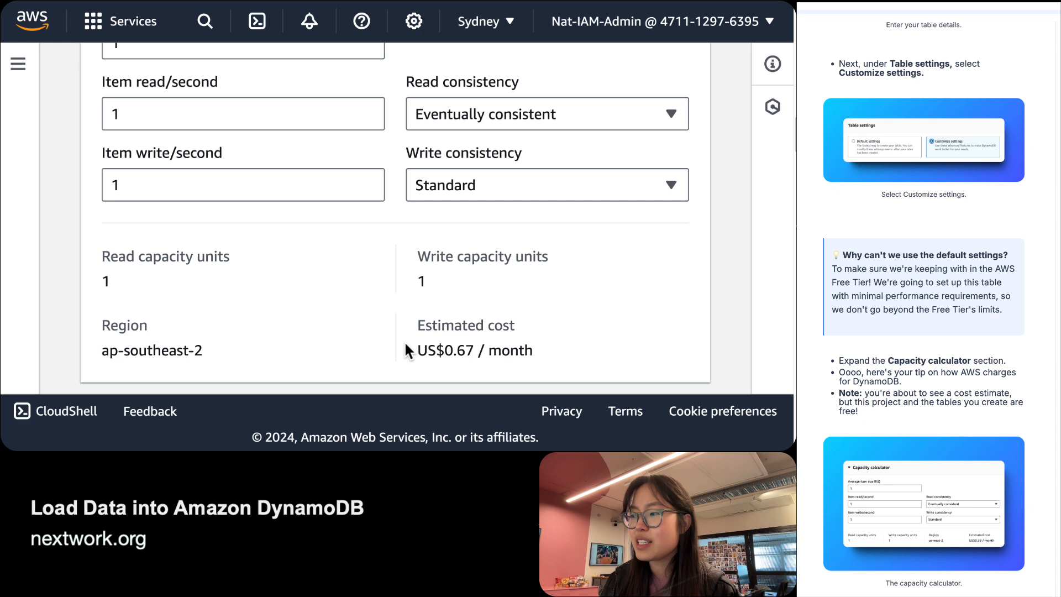
triple_click(485, 351)
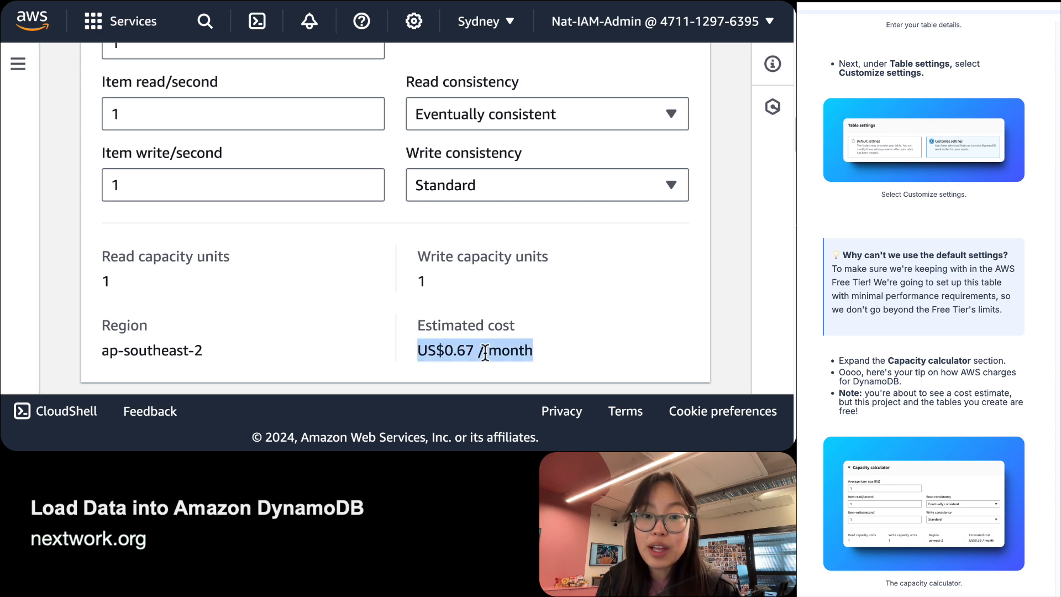
left_click(485, 352)
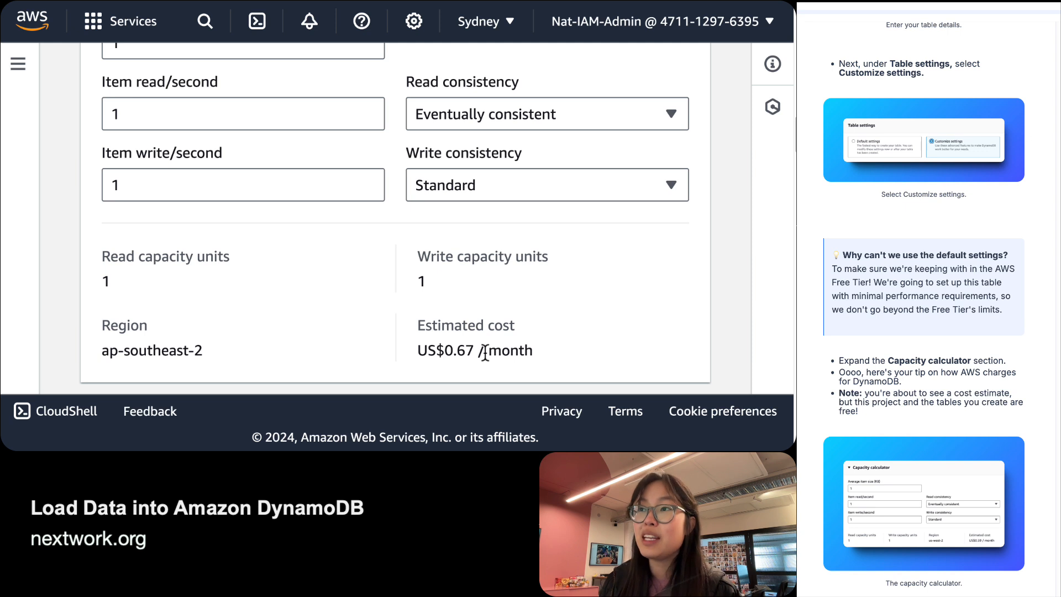
scroll(485, 353, "down", 1)
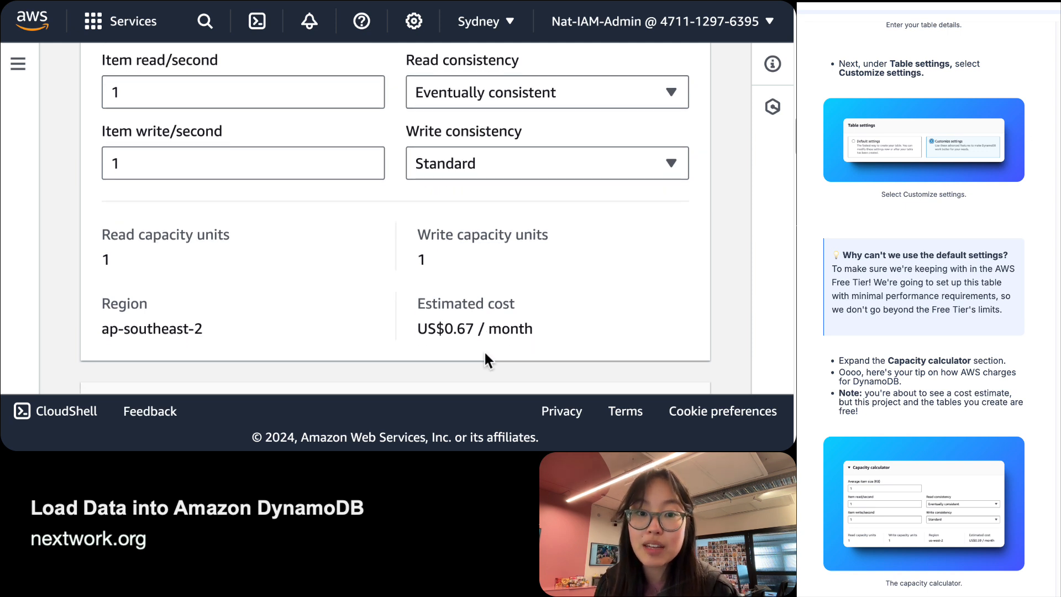
scroll(485, 354, "up", 1)
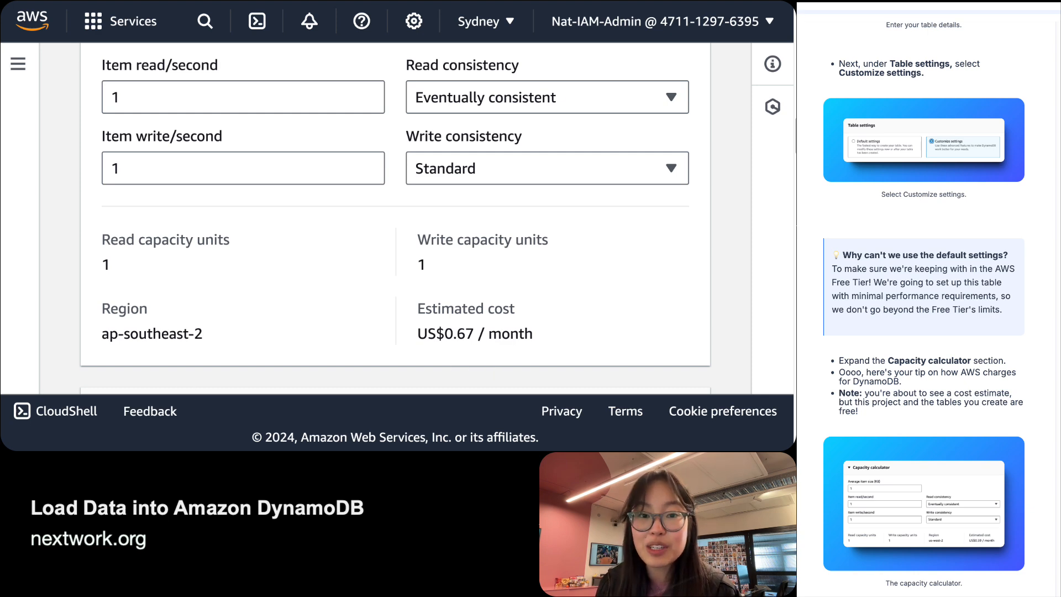
scroll(1037, 395, "down", 6)
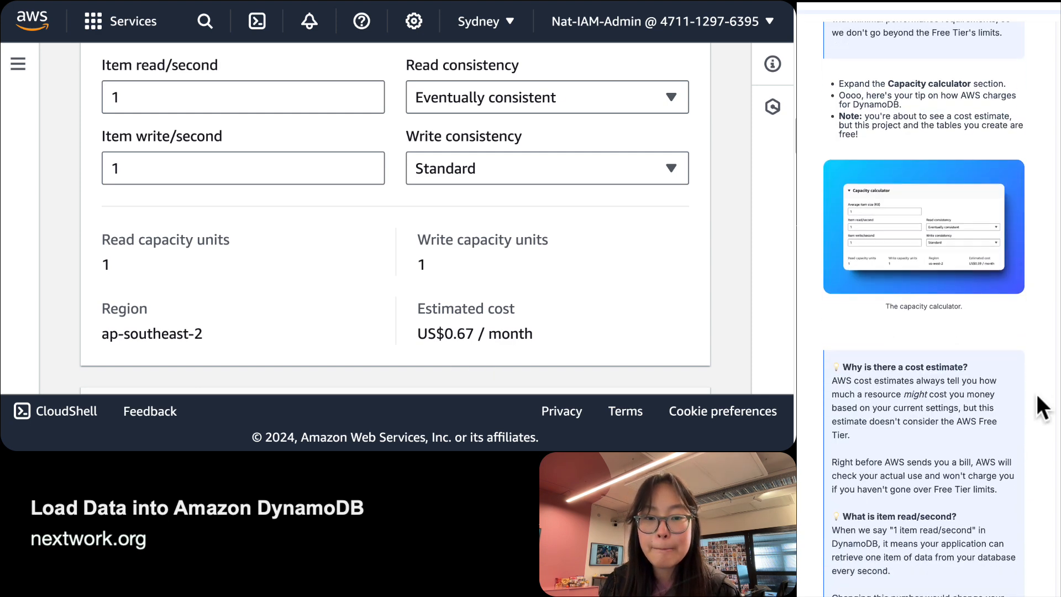
scroll(1036, 396, "down", 1)
scroll(1036, 395, "up", 1)
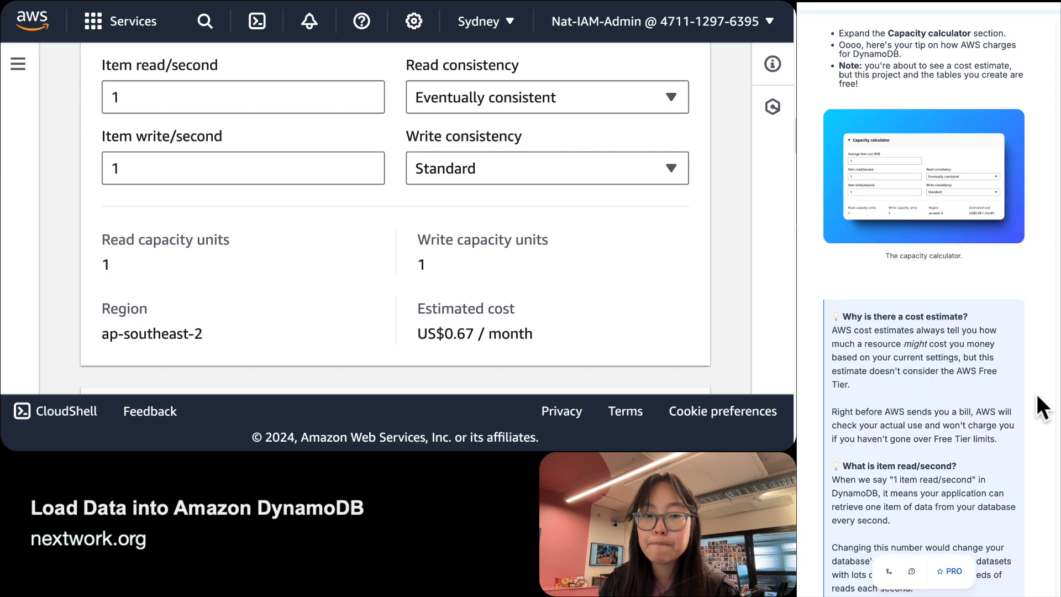
scroll(1037, 396, "down", 3)
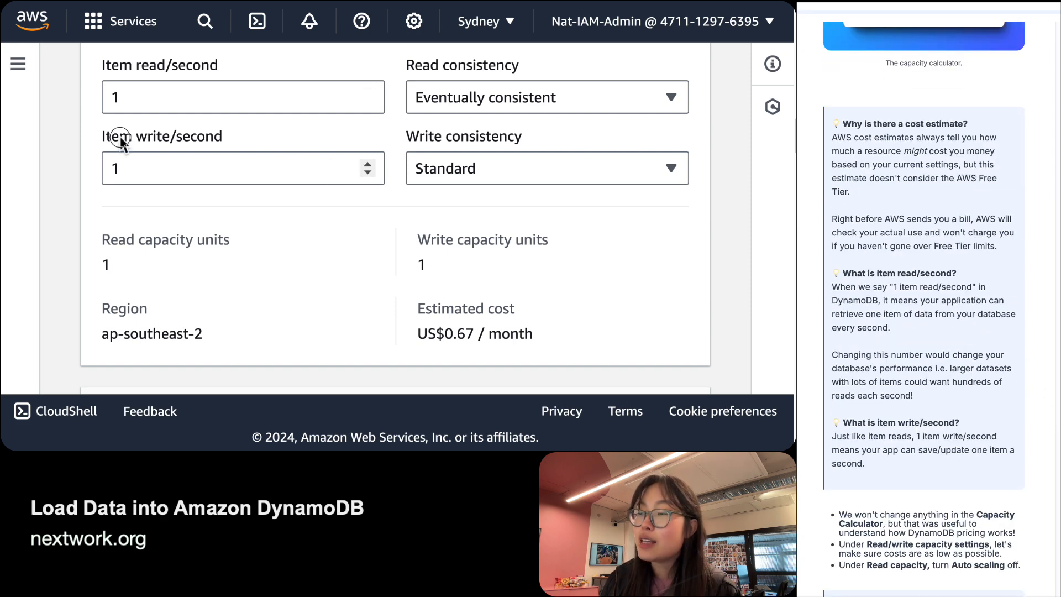
triple_click(122, 139)
scroll(122, 138, "up", 1)
triple_click(152, 112)
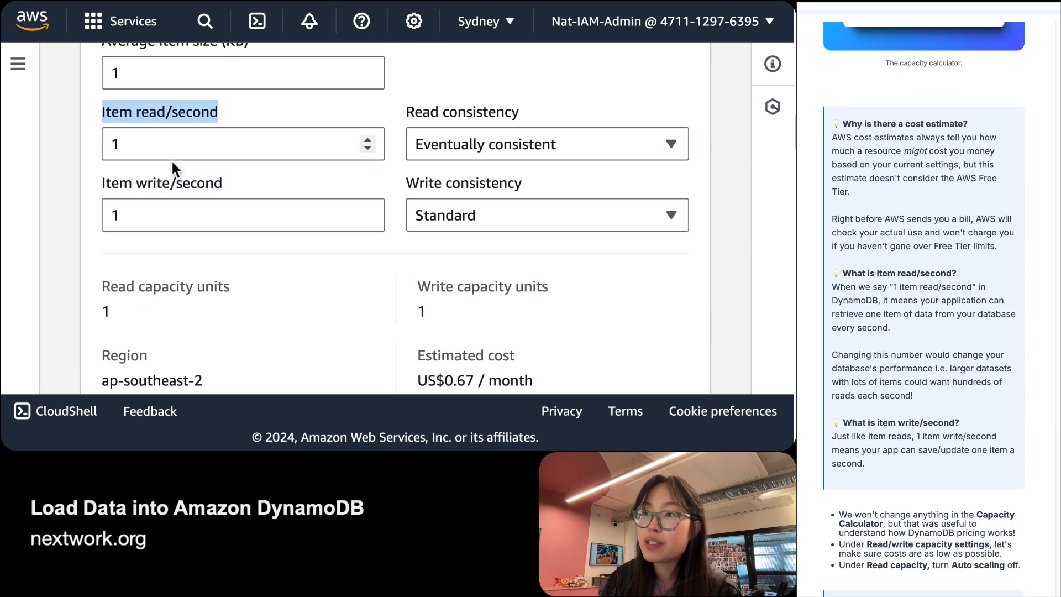
left_click(174, 192)
triple_click(174, 188)
scroll(175, 194, "down", 1)
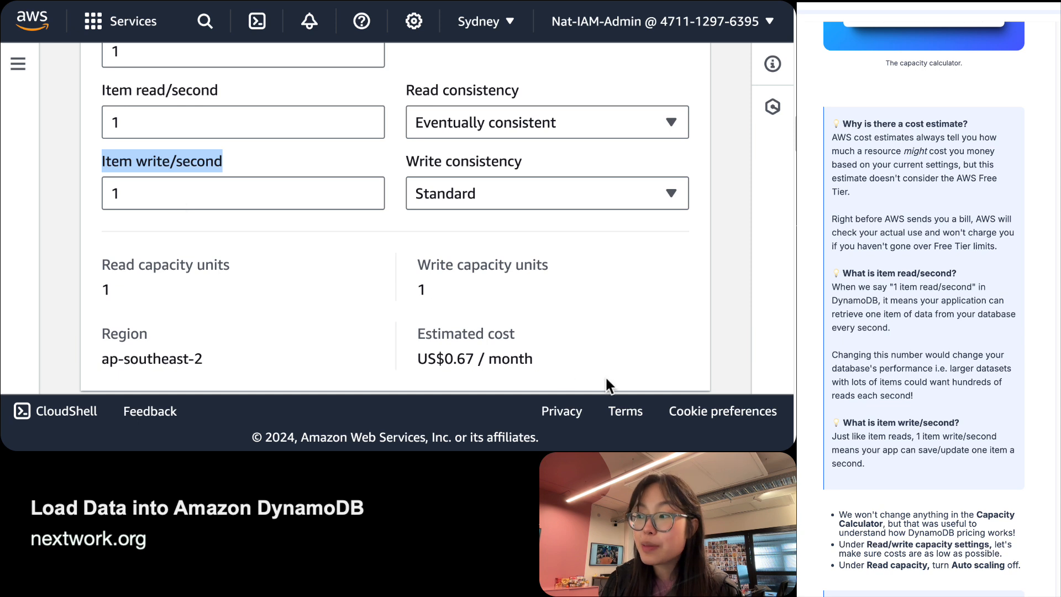
left_click_drag(533, 360, 421, 331)
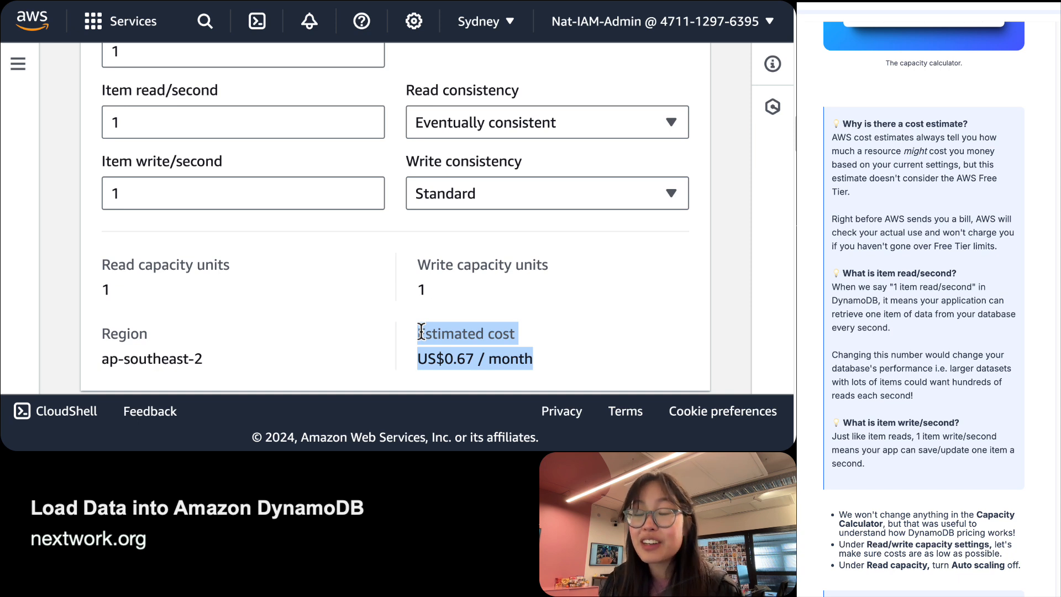
triple_click(142, 92)
triple_click(160, 166)
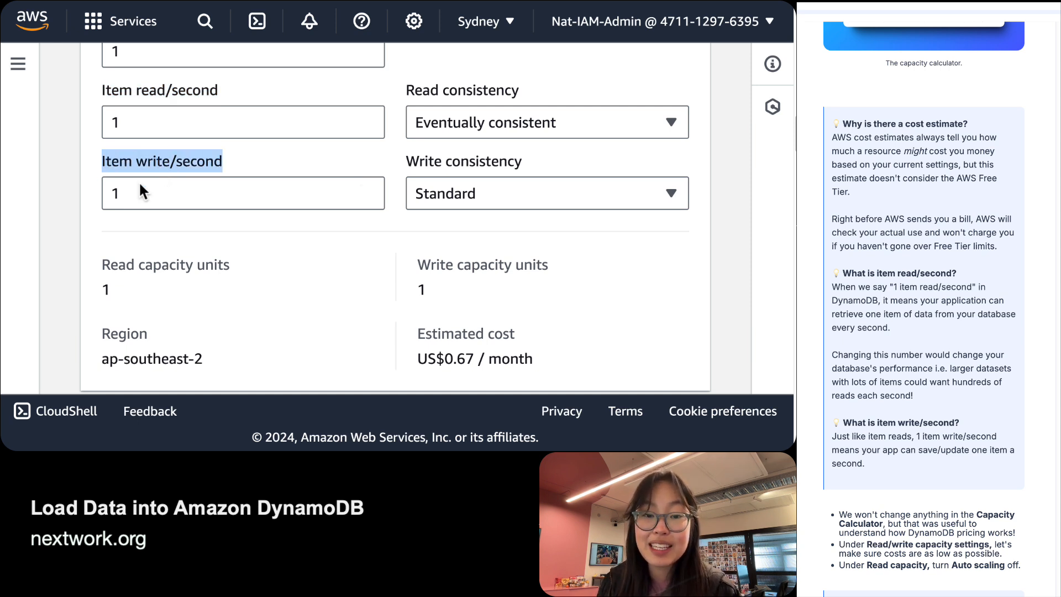
left_click_drag(891, 328, 894, 303)
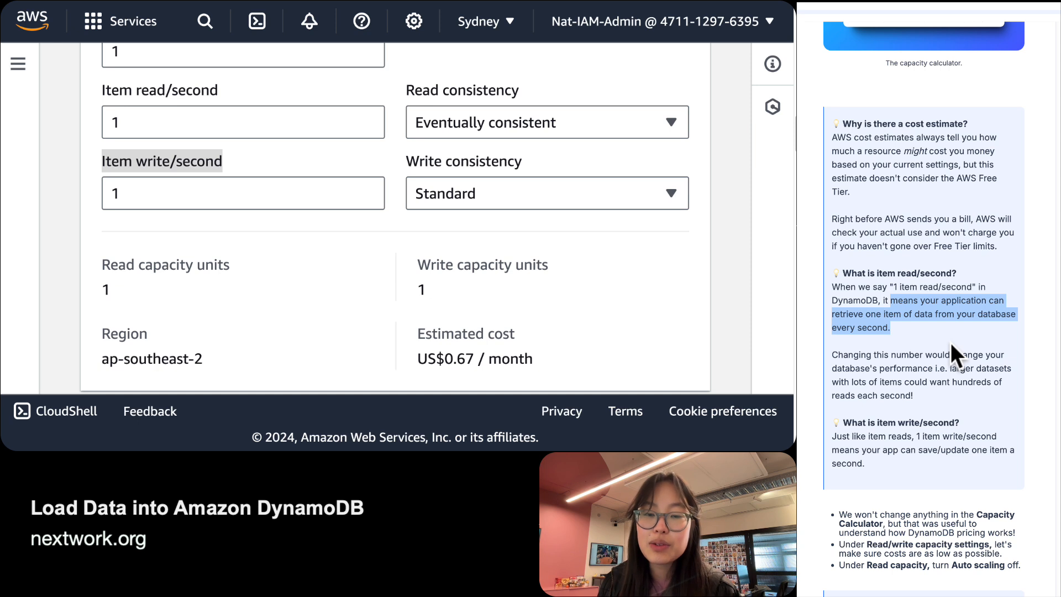
double_click(158, 123)
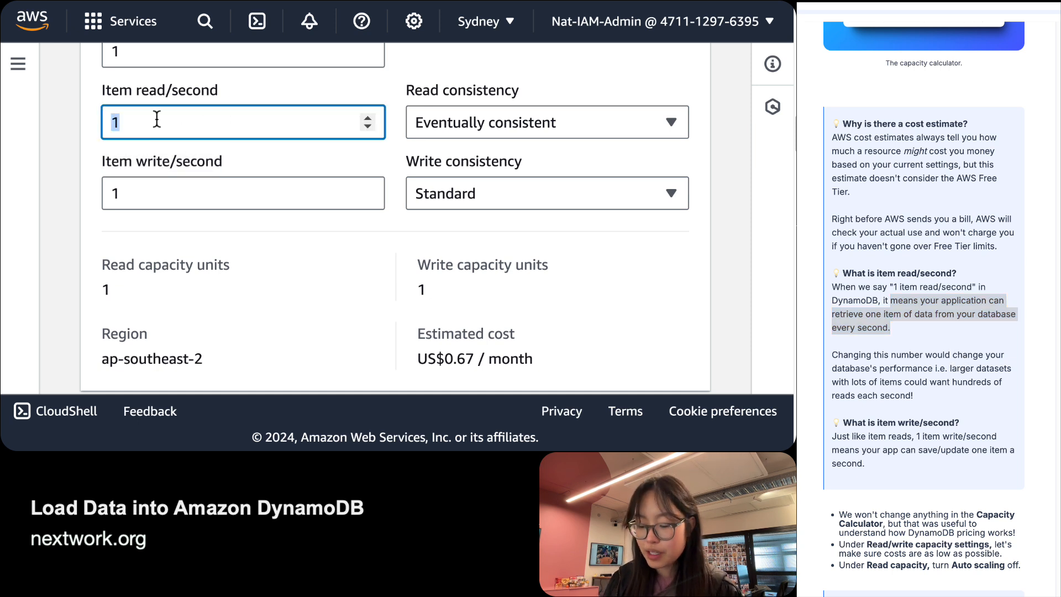
Try 2 in Item read/second, then revert it to 1.
type("2")
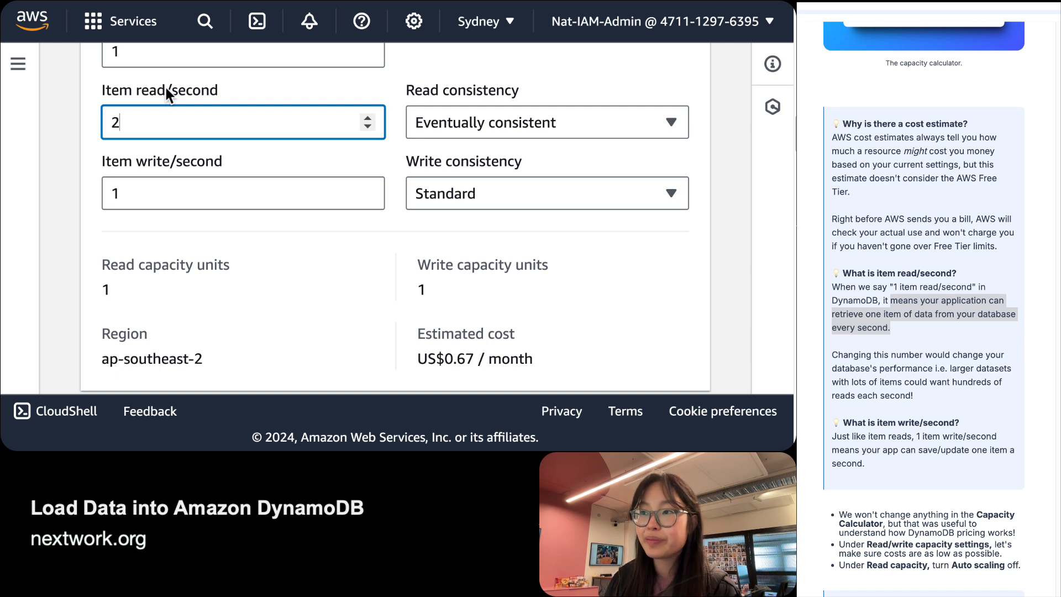
double_click(195, 116)
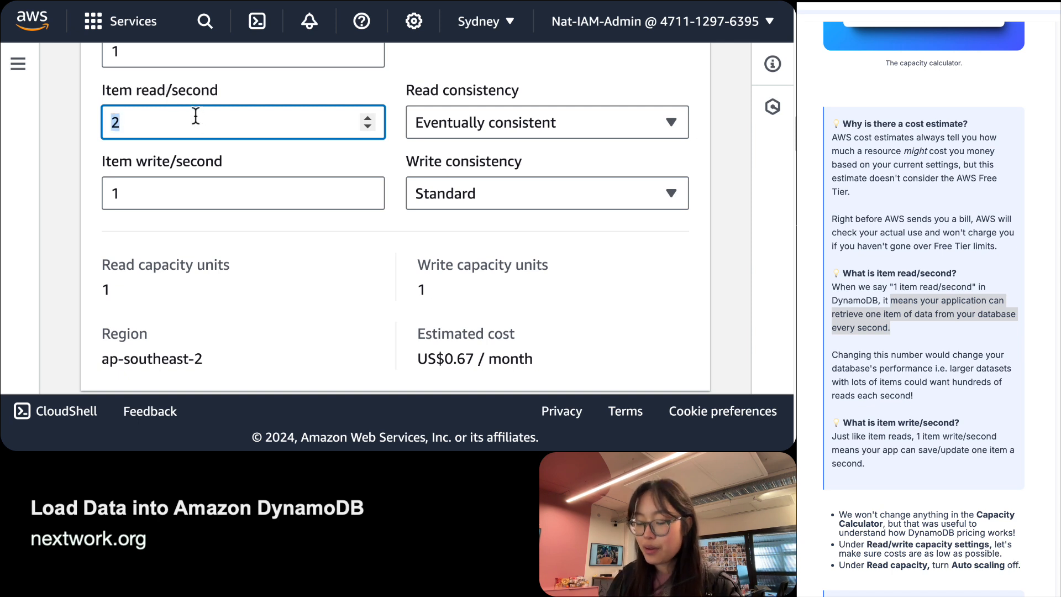
type("1")
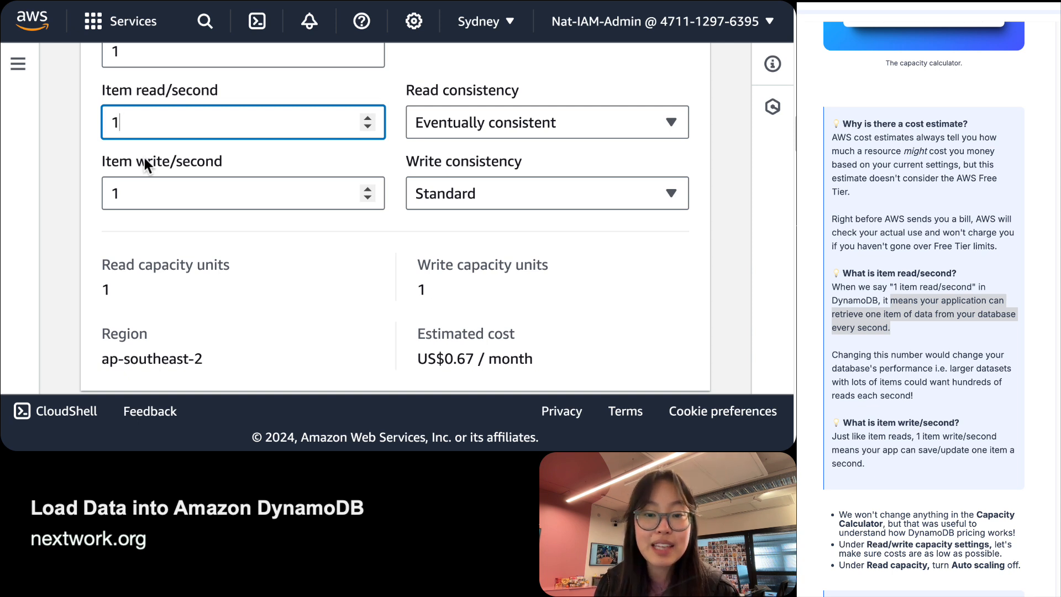
Compare the guide's explanation with the 1 read, 1 write result costing US$0.67 / month.
left_click(936, 461)
left_click(901, 480)
left_click_drag(900, 481, 816, 430)
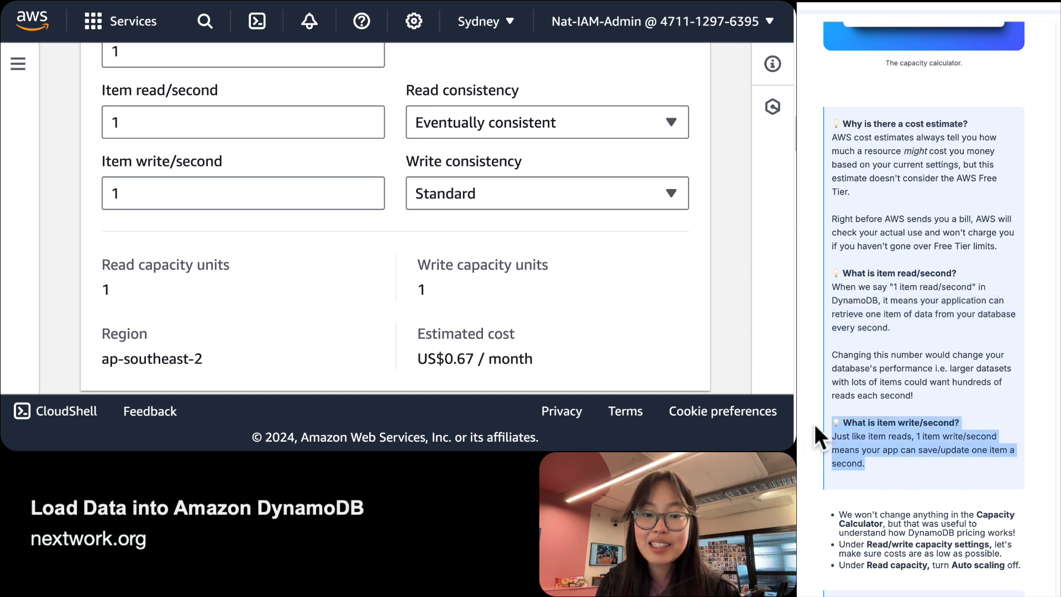
scroll(815, 427, "down", 3)
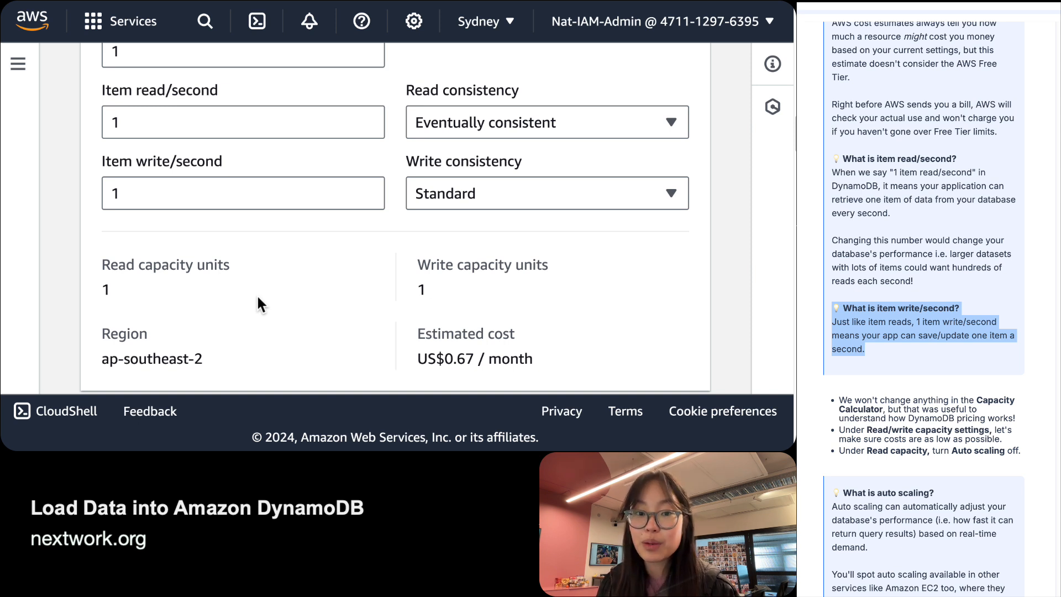
double_click(191, 178)
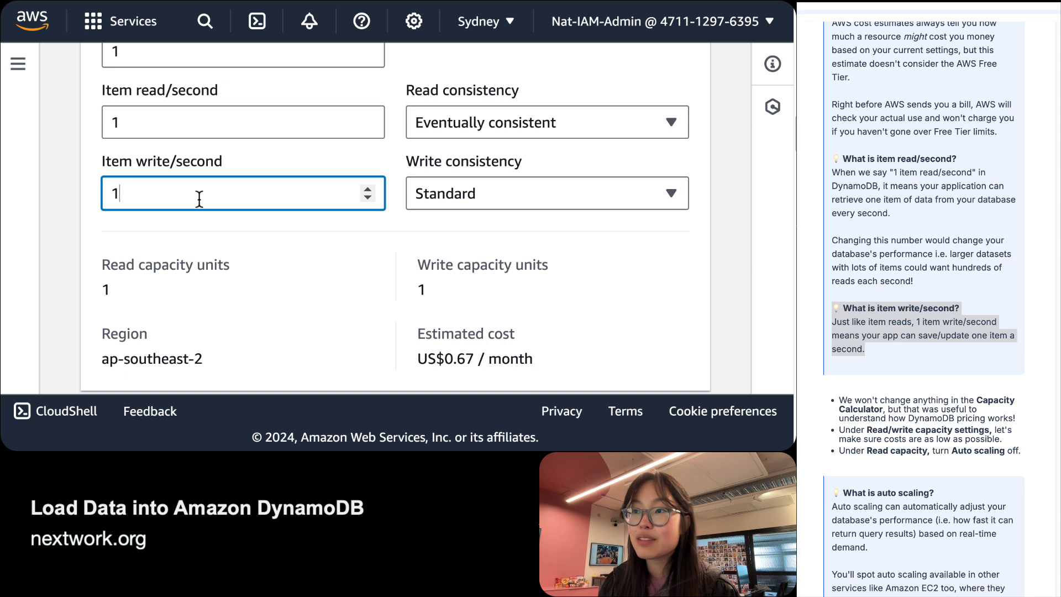
double_click(188, 119)
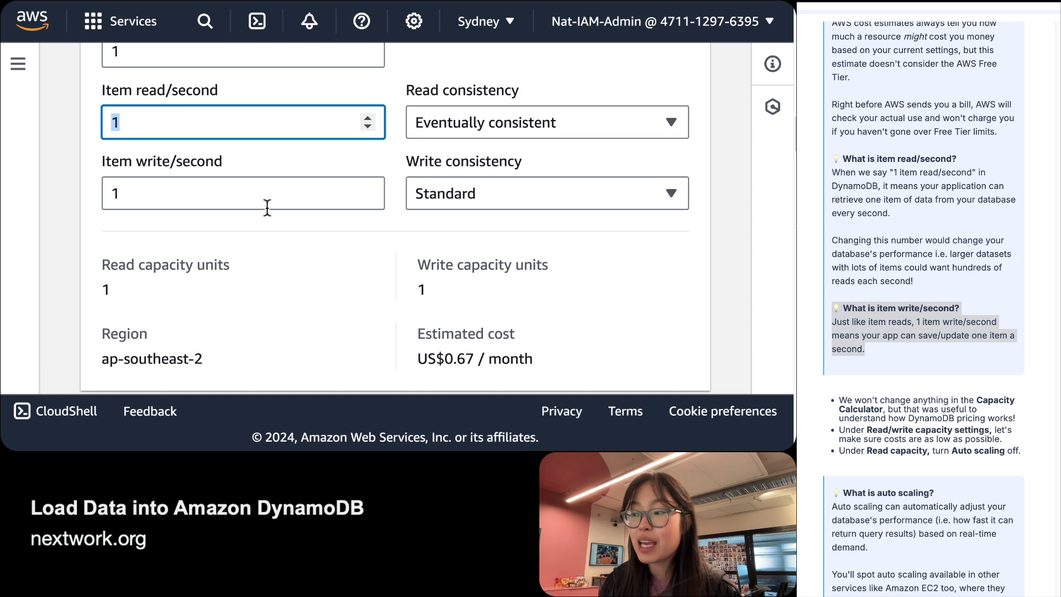
triple_click(505, 358)
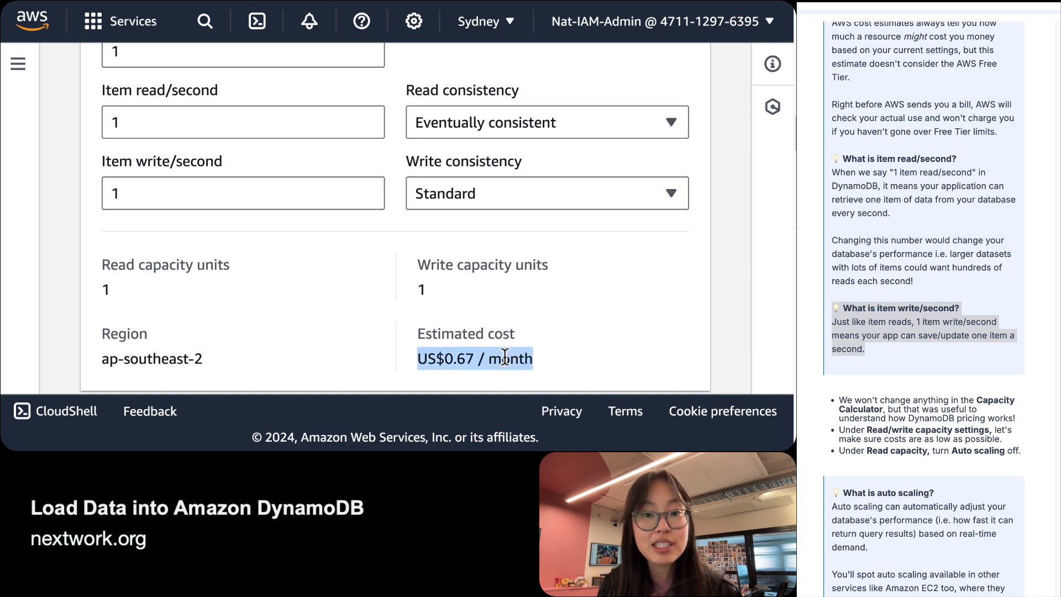
left_click(504, 358)
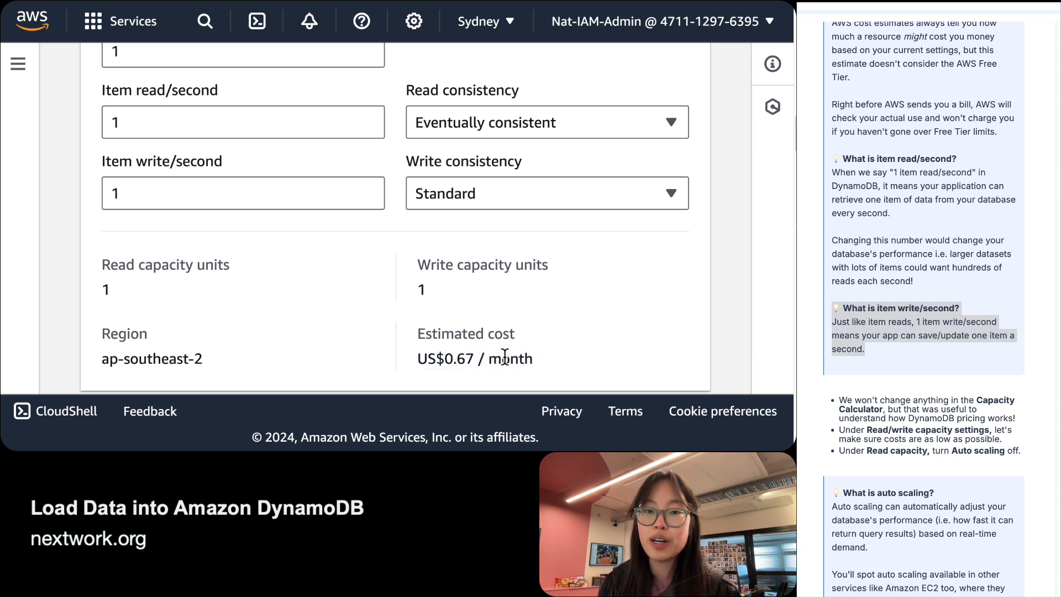
Set Auto scaling to Off for Read and Write capacity, leaving 5 provisioned units.
scroll(278, 329, "down", 6)
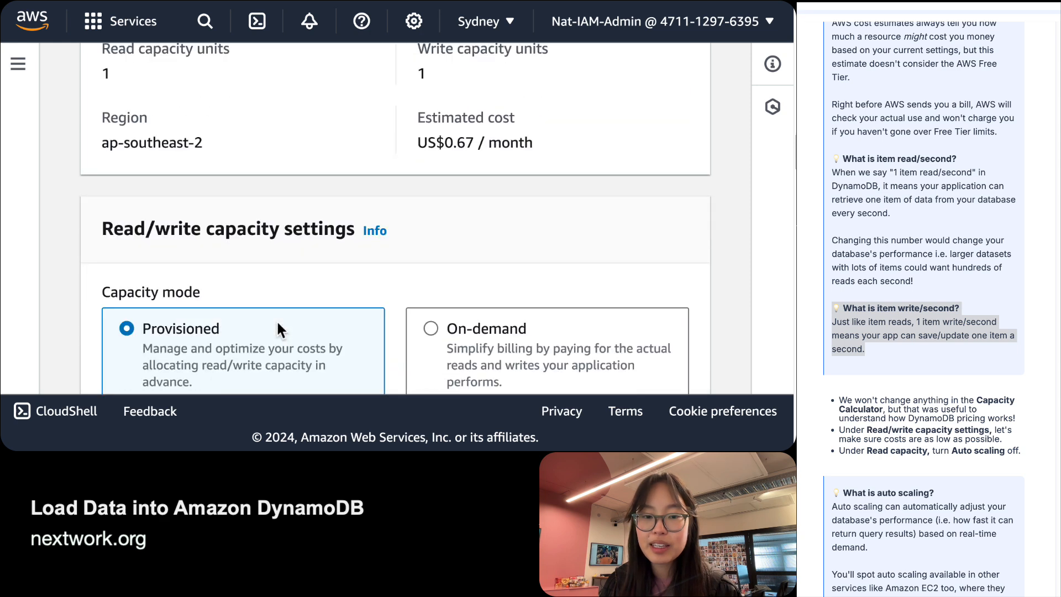
scroll(278, 325, "down", 1)
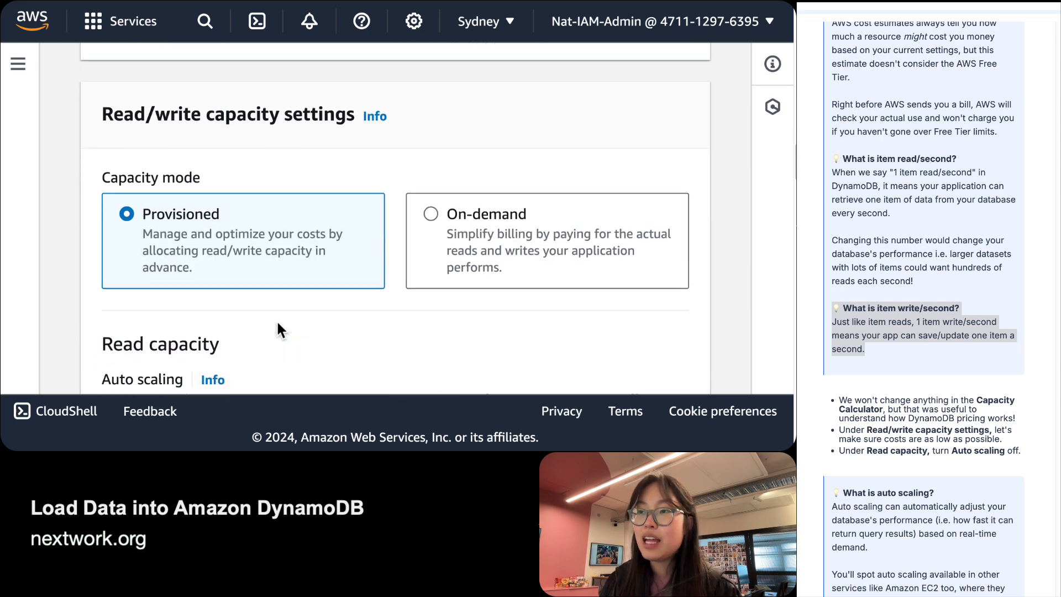
triple_click(239, 117)
left_click(239, 117)
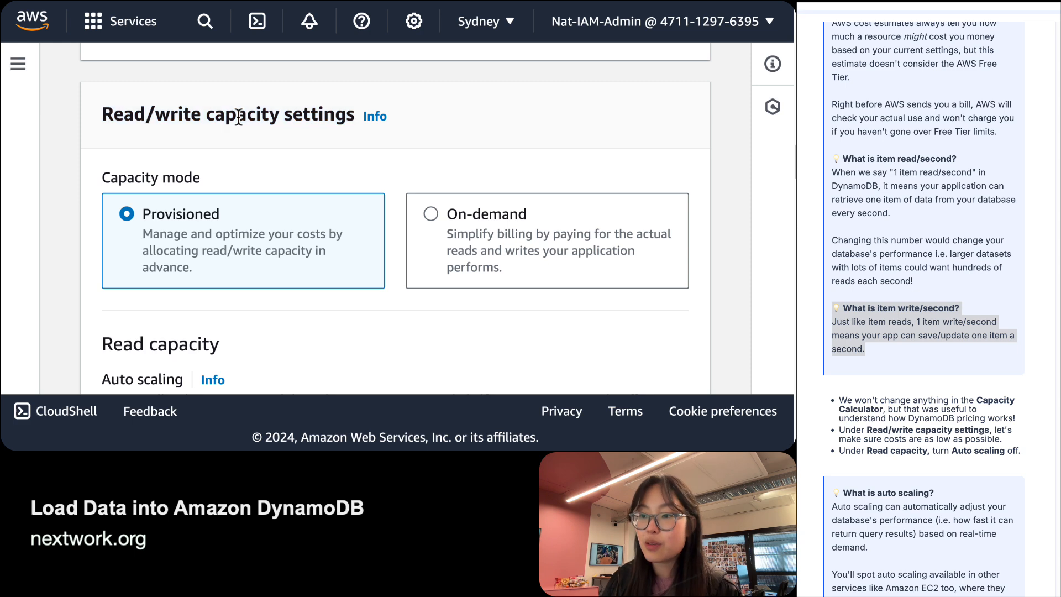
scroll(237, 115, "down", 5)
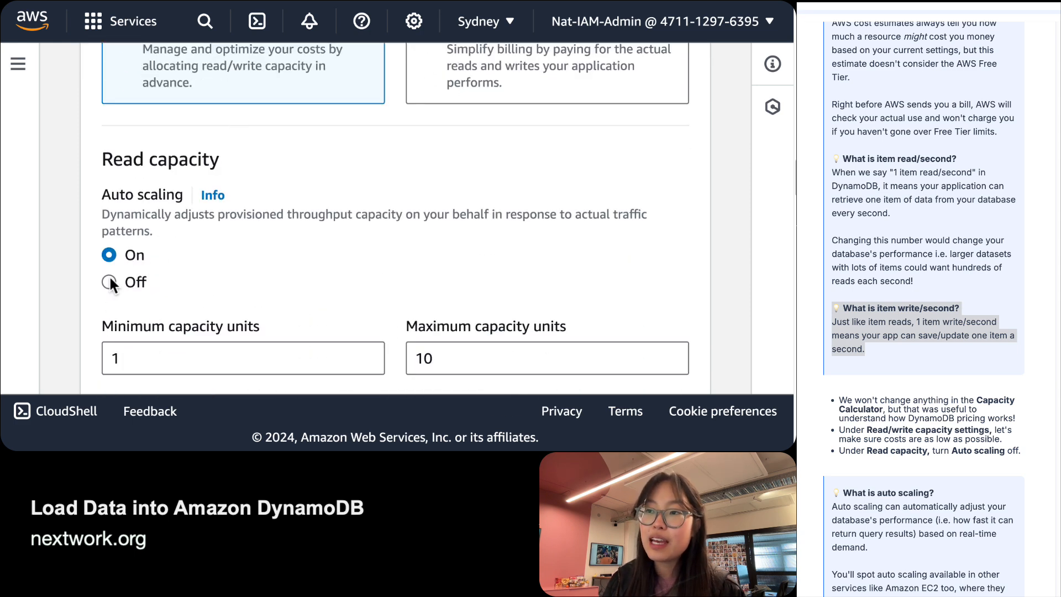
scroll(109, 276, "down", 1)
left_click(110, 245)
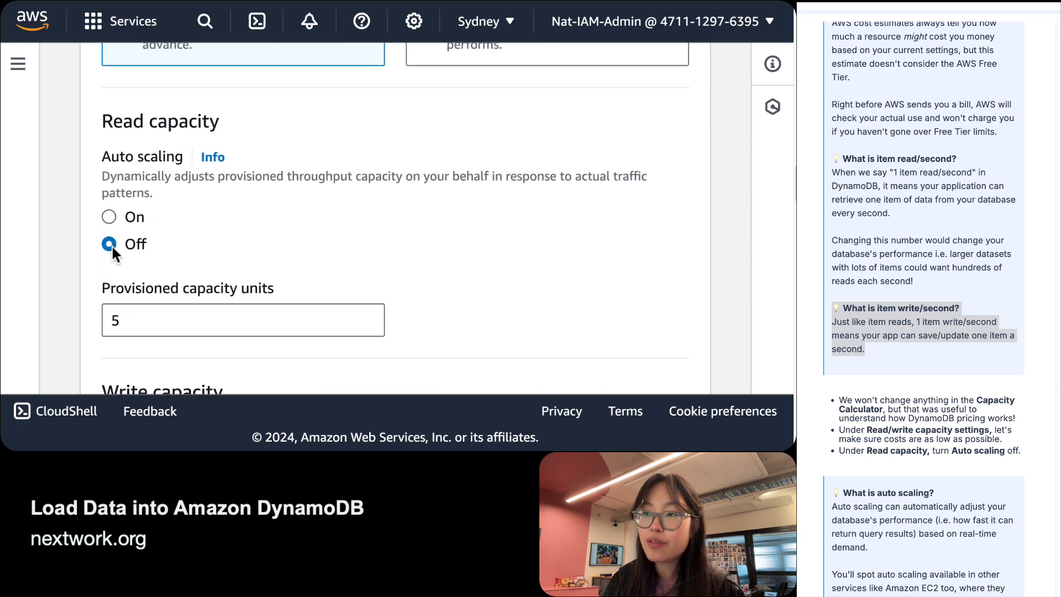
scroll(111, 244, "down", 7)
left_click(110, 240)
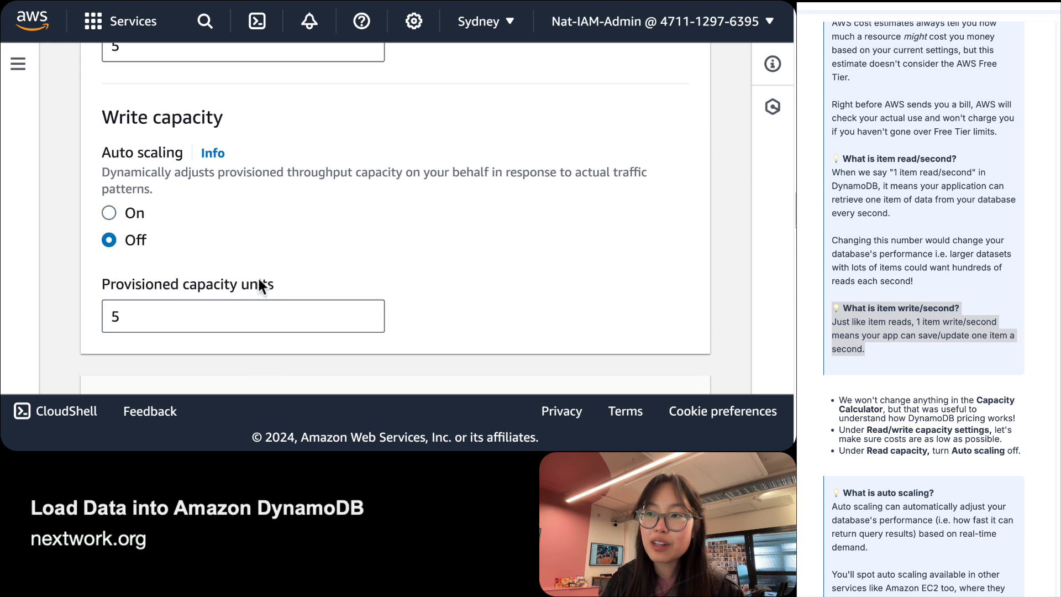
scroll(270, 284, "up", 5)
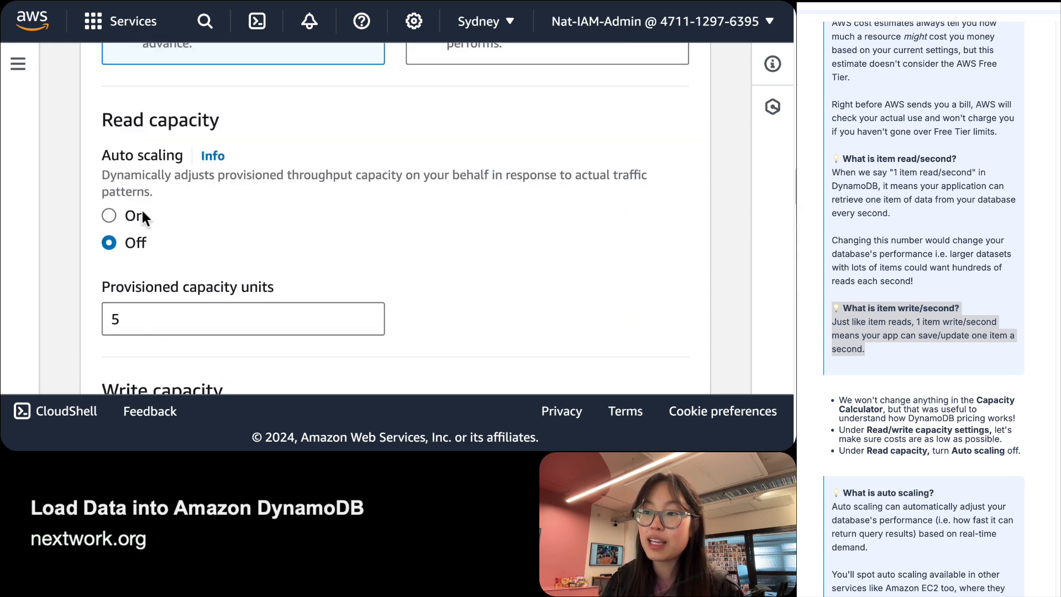
left_click_drag(191, 308, 151, 309)
left_click(362, 284)
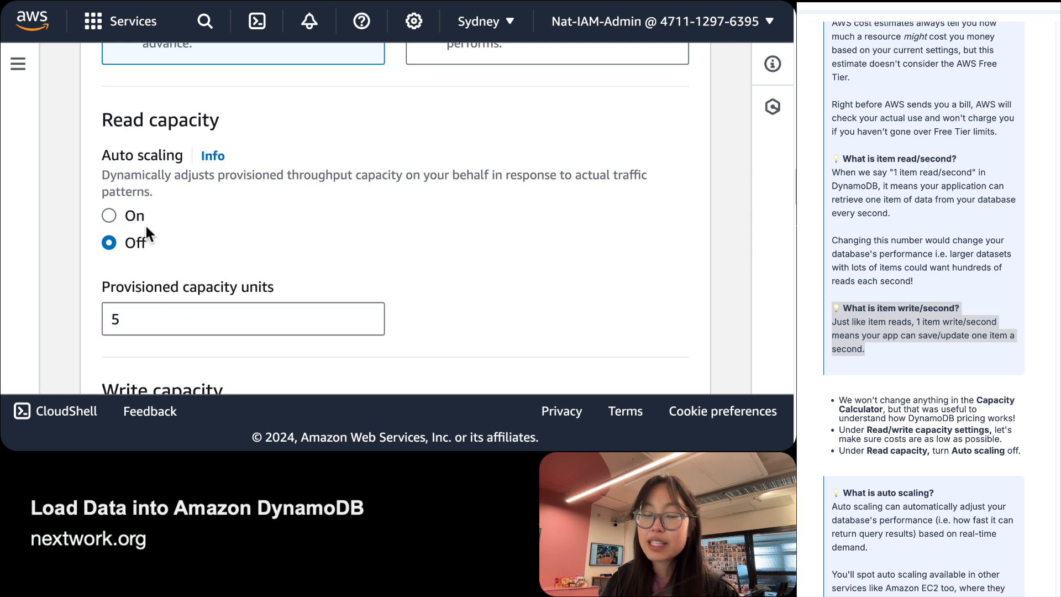
left_click(226, 157)
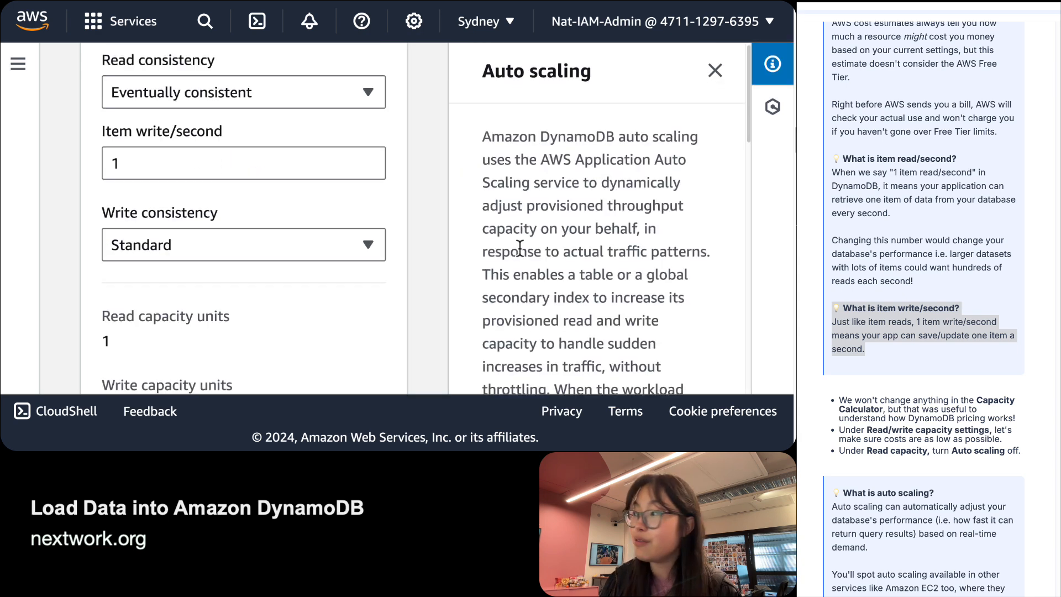
scroll(519, 249, "down", 5)
scroll(519, 249, "down", 4)
scroll(531, 270, "up", 10)
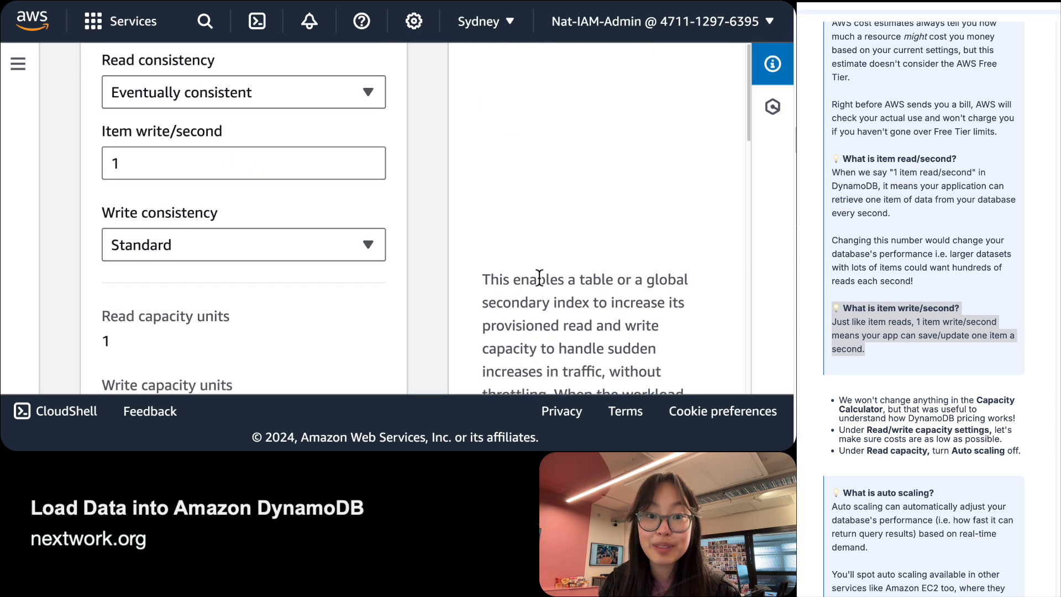
left_click(715, 76)
scroll(704, 88, "down", 5)
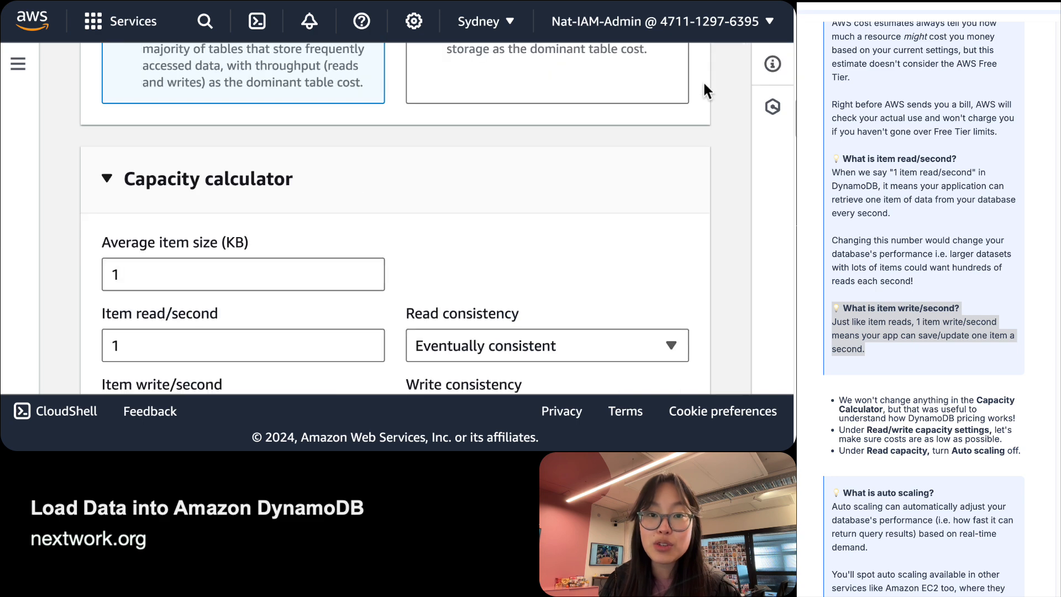
scroll(510, 249, "down", 13)
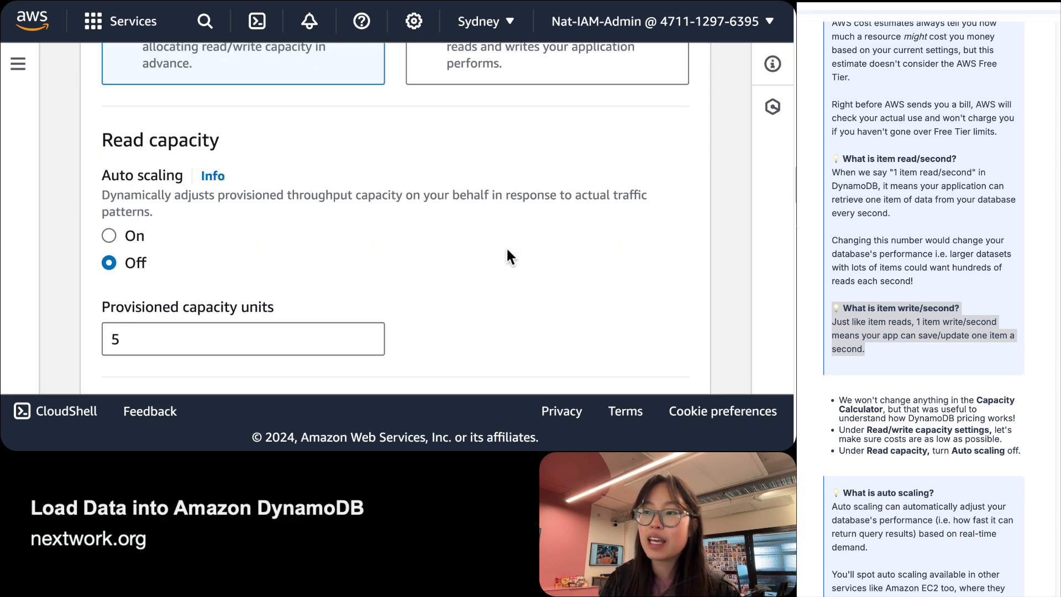
scroll(508, 256, "down", 1)
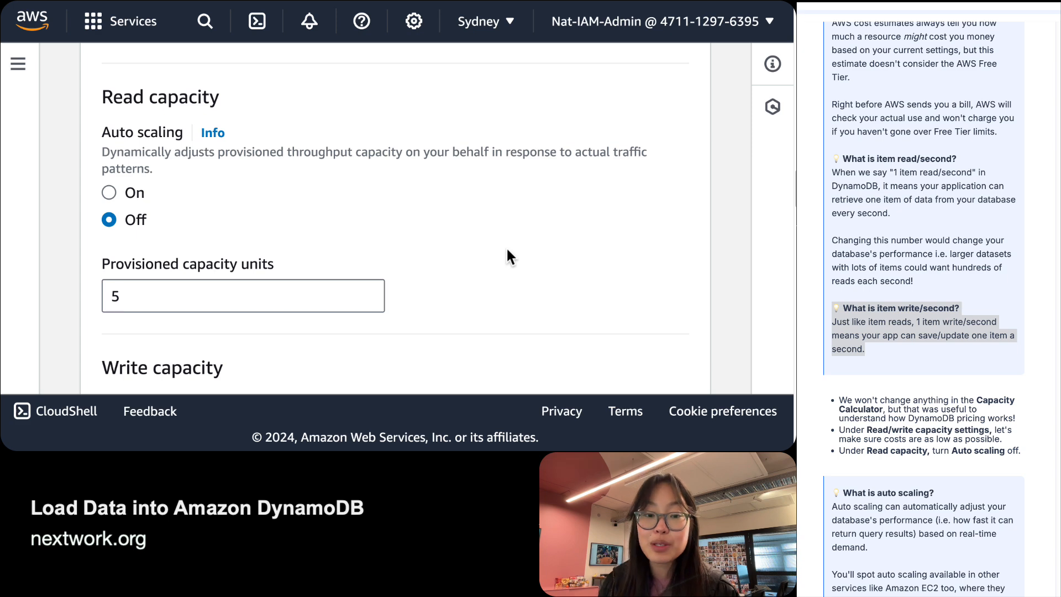
scroll(923, 309, "down", 5)
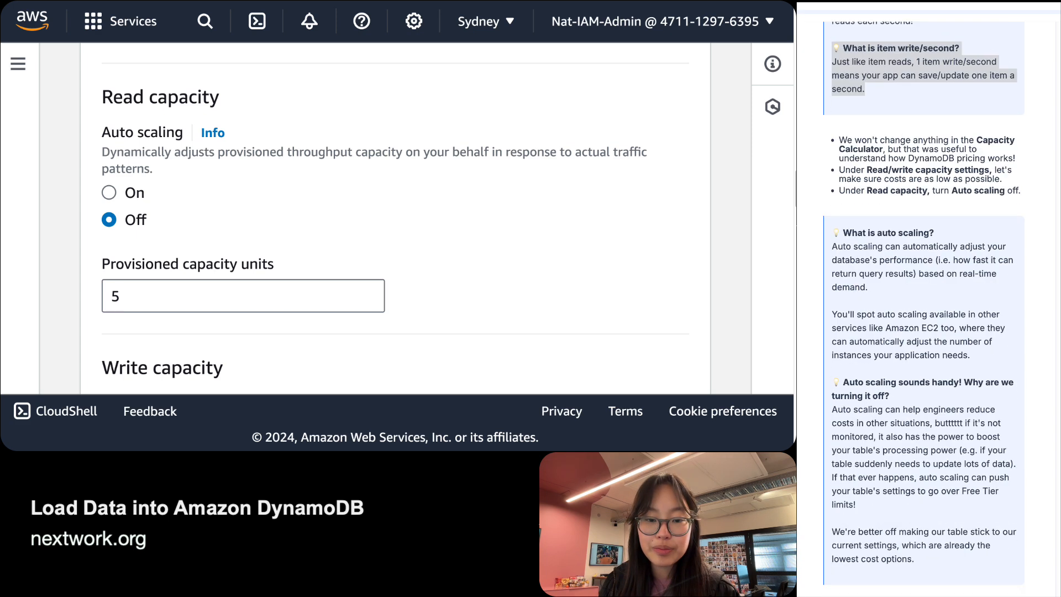
left_click(992, 255)
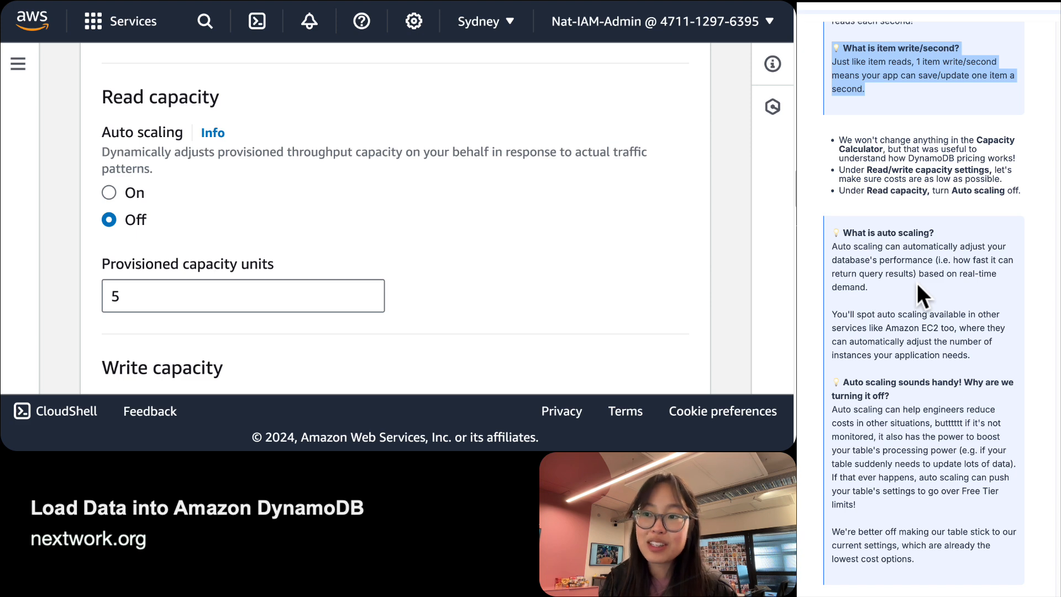
scroll(917, 283, "down", 2)
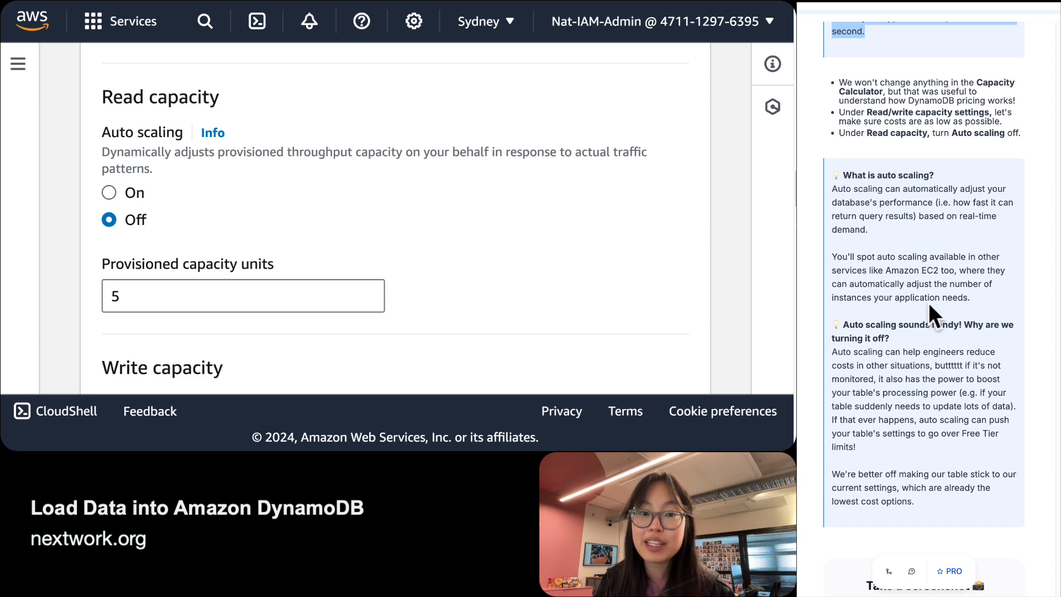
left_click(190, 225)
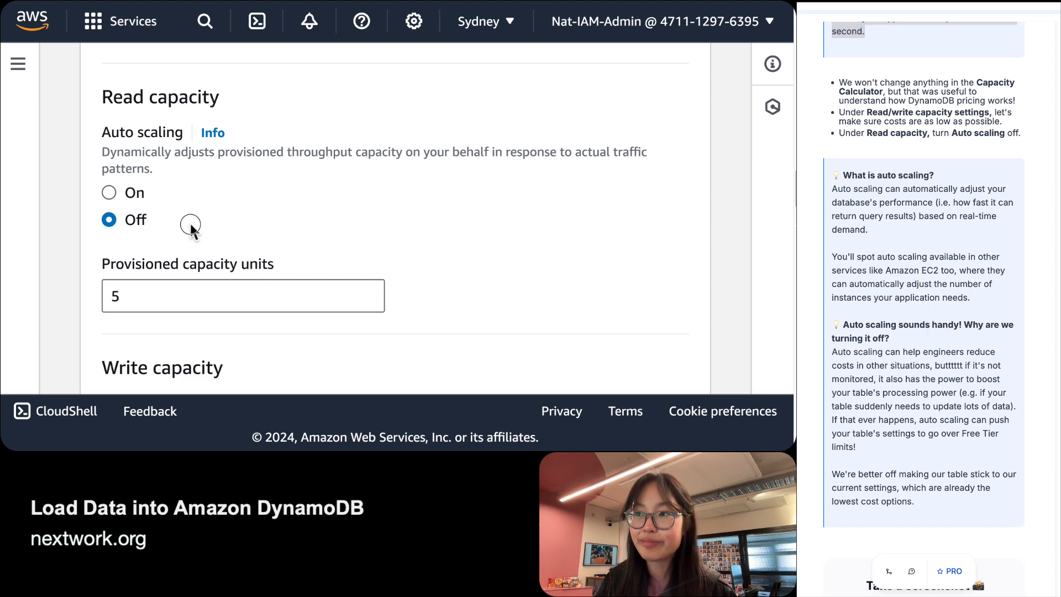
scroll(190, 221, "down", 2)
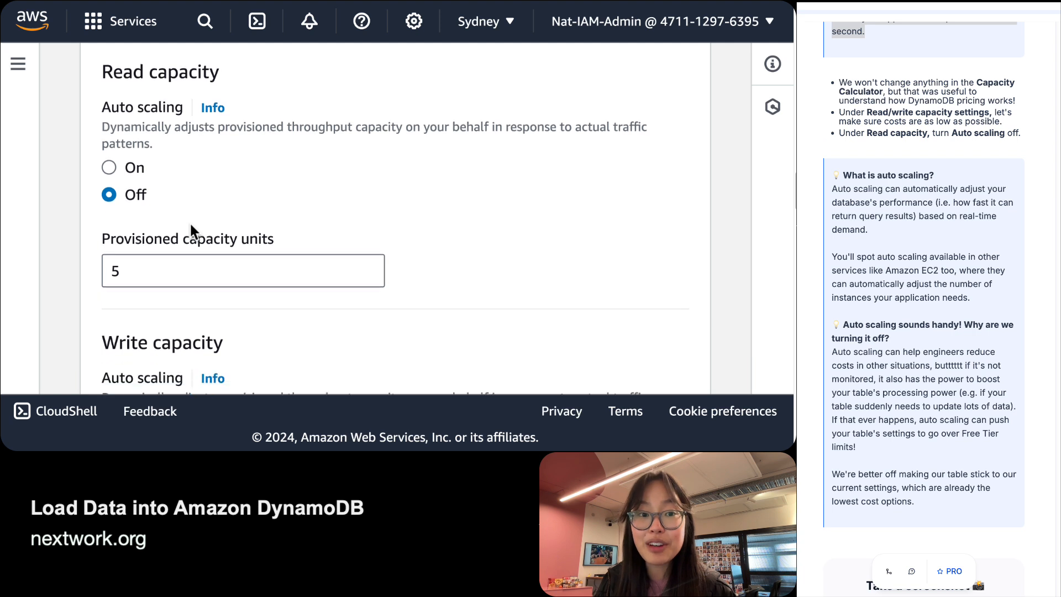
scroll(113, 234, "down", 1)
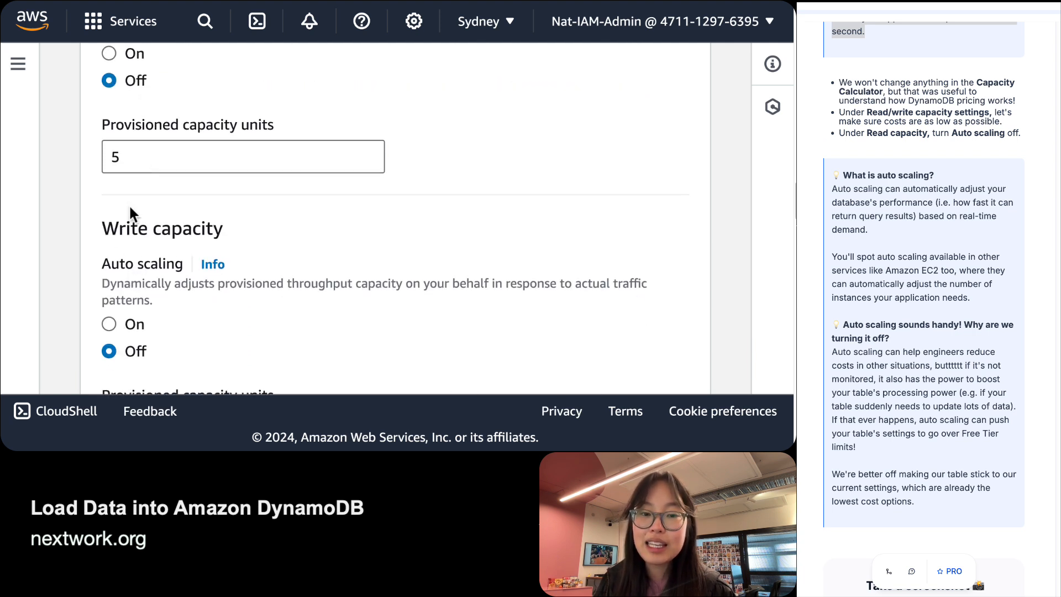
double_click(137, 148)
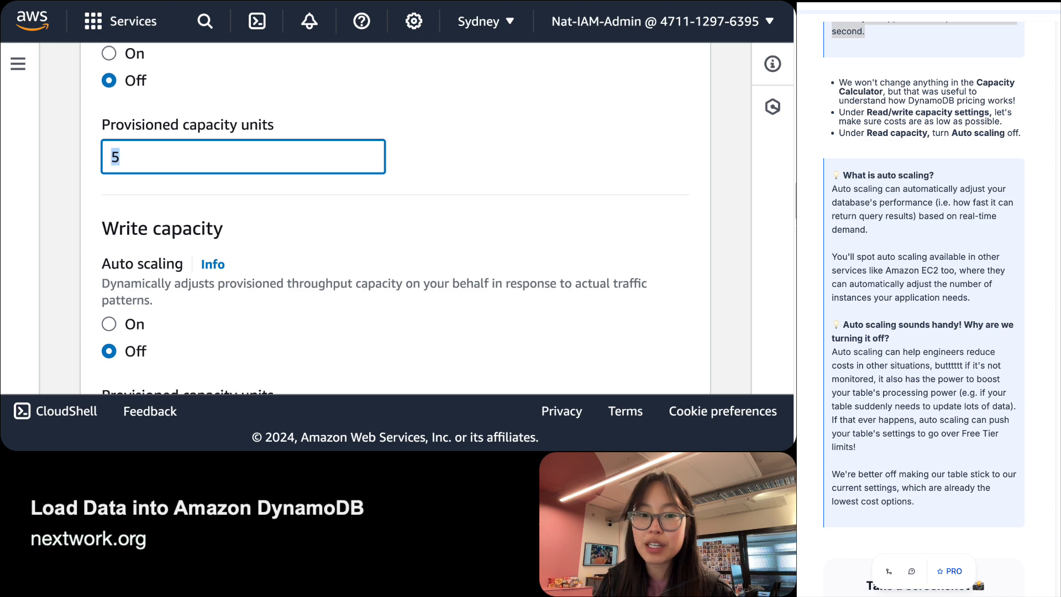
scroll(923, 310, "down", 6)
scroll(924, 310, "up", 1)
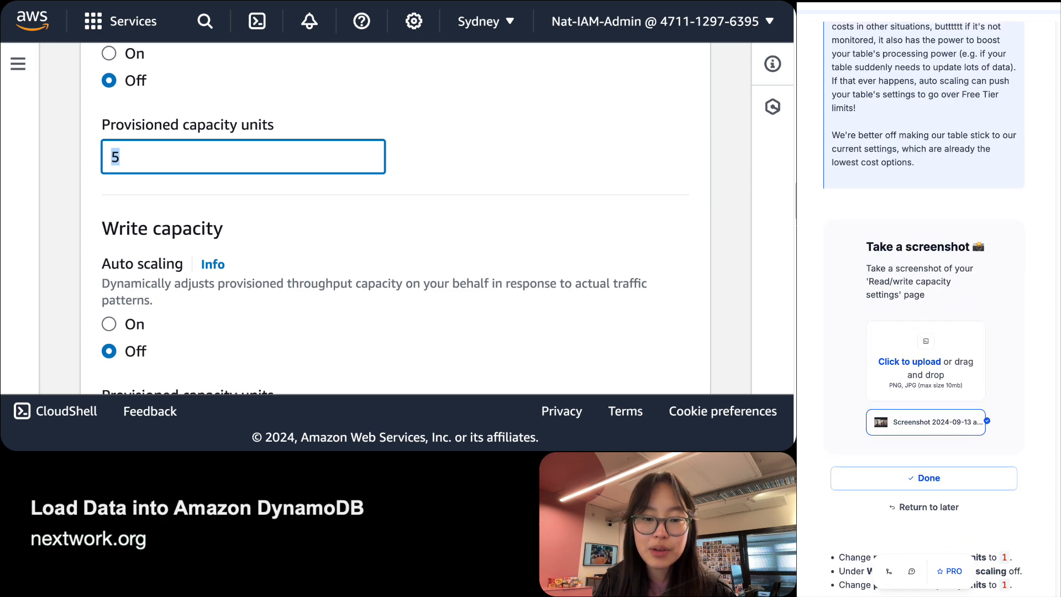
scroll(924, 310, "down", 2)
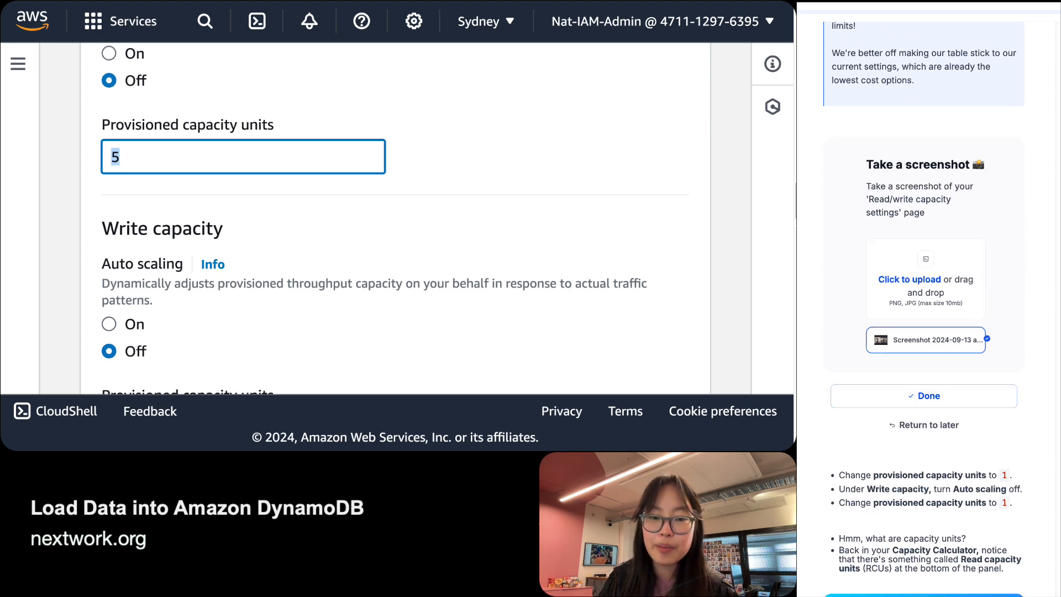
scroll(924, 309, "up", 3)
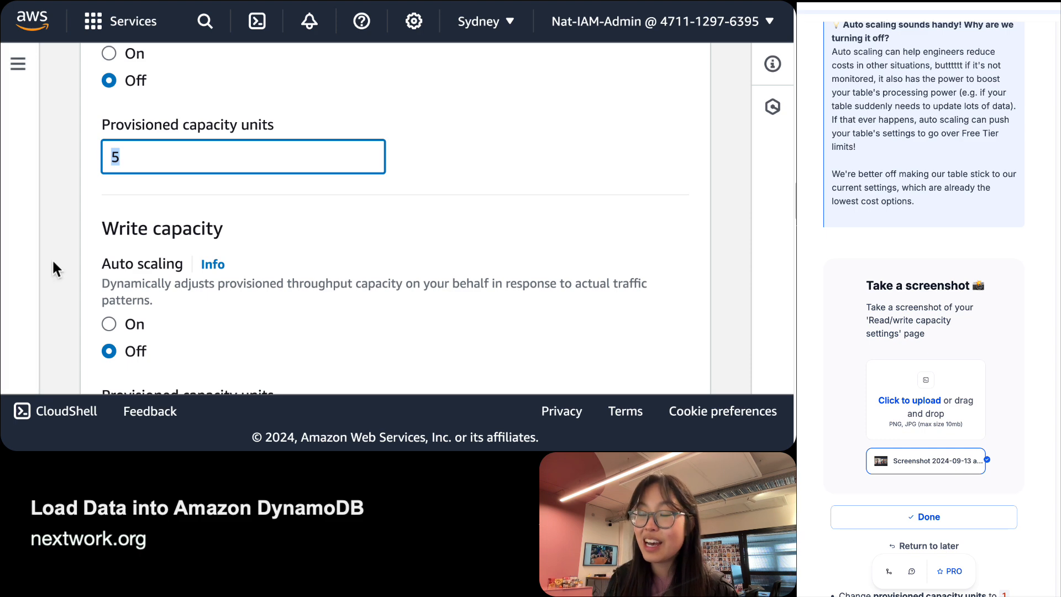
Zoom the page out so the whole Read/write capacity settings card fits on screen.
left_click(83, 246)
key("super+minus")
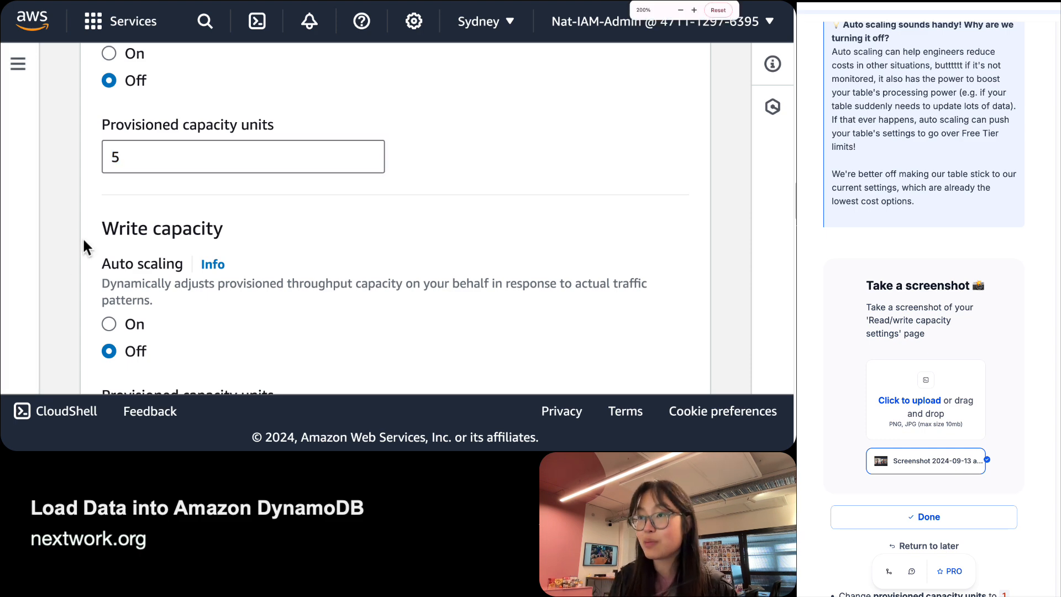
scroll(408, 322, "up", 5)
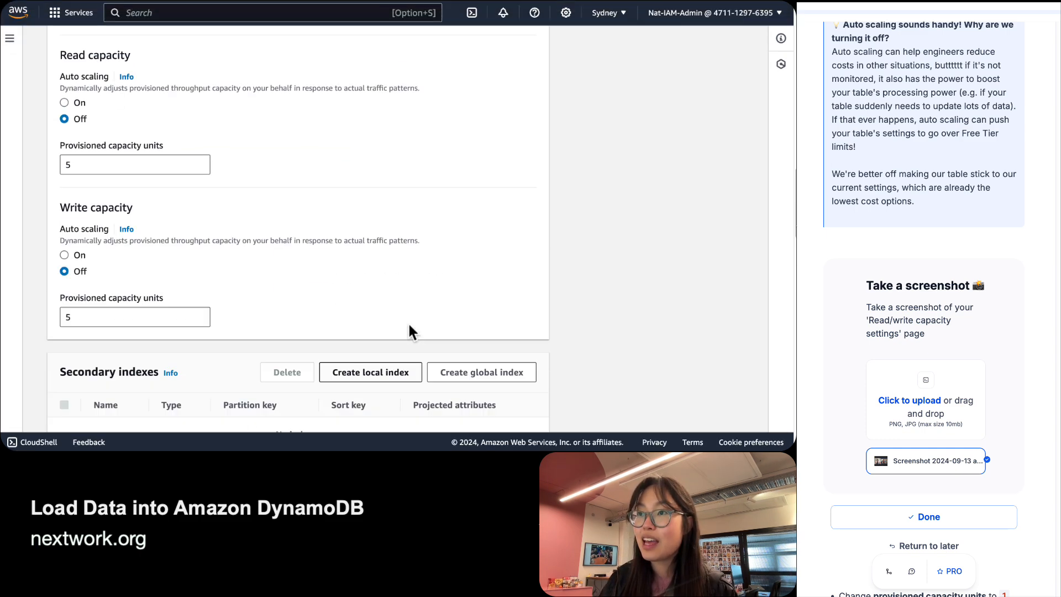
scroll(404, 317, "up", 2)
scroll(404, 317, "down", 1)
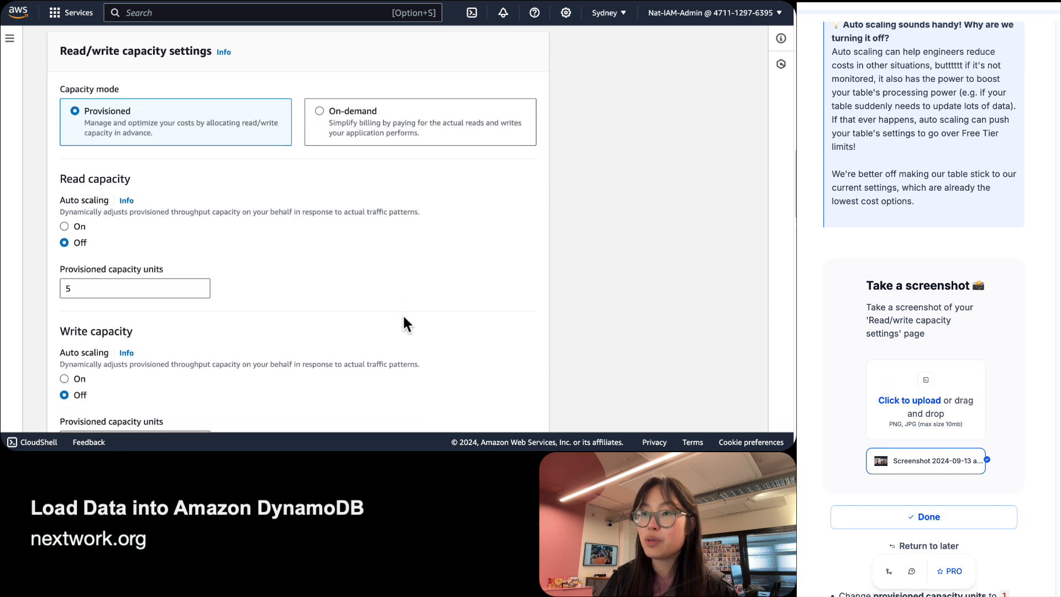
left_click(122, 283)
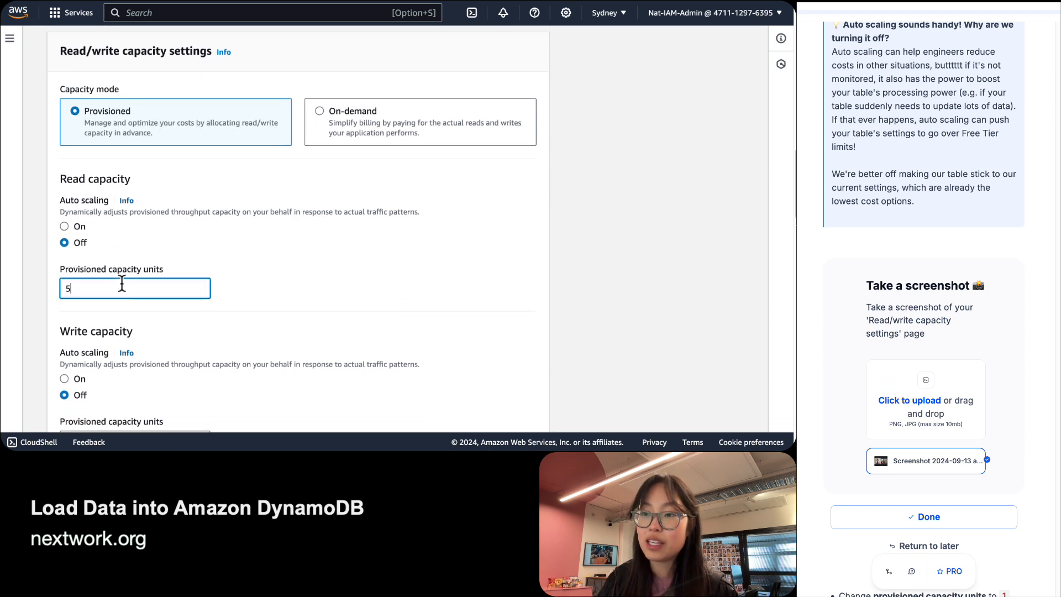
double_click(101, 264)
left_click(225, 252)
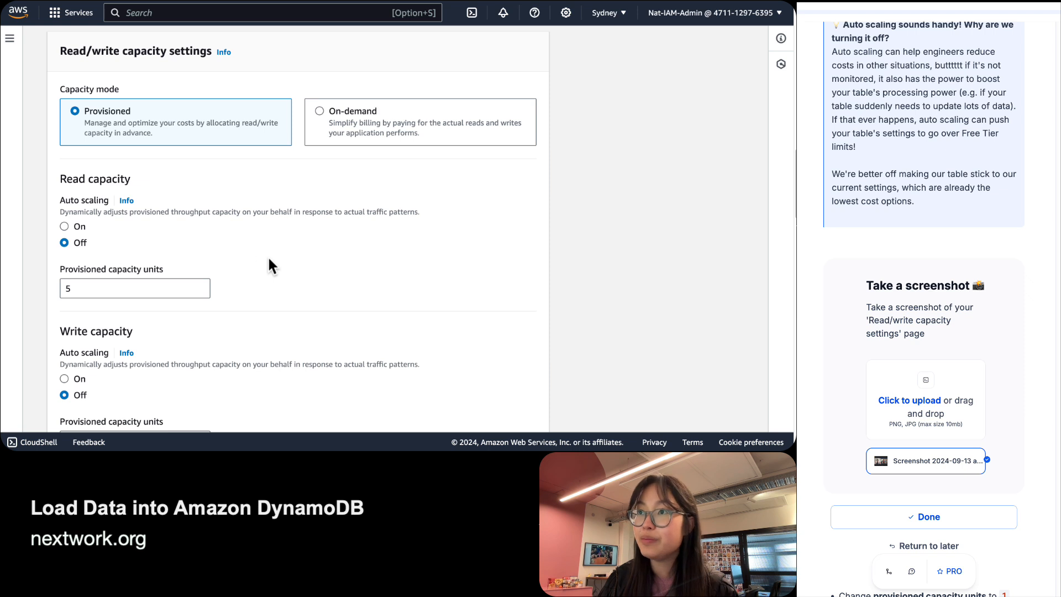
scroll(268, 260, "down", 1)
key("super+minus")
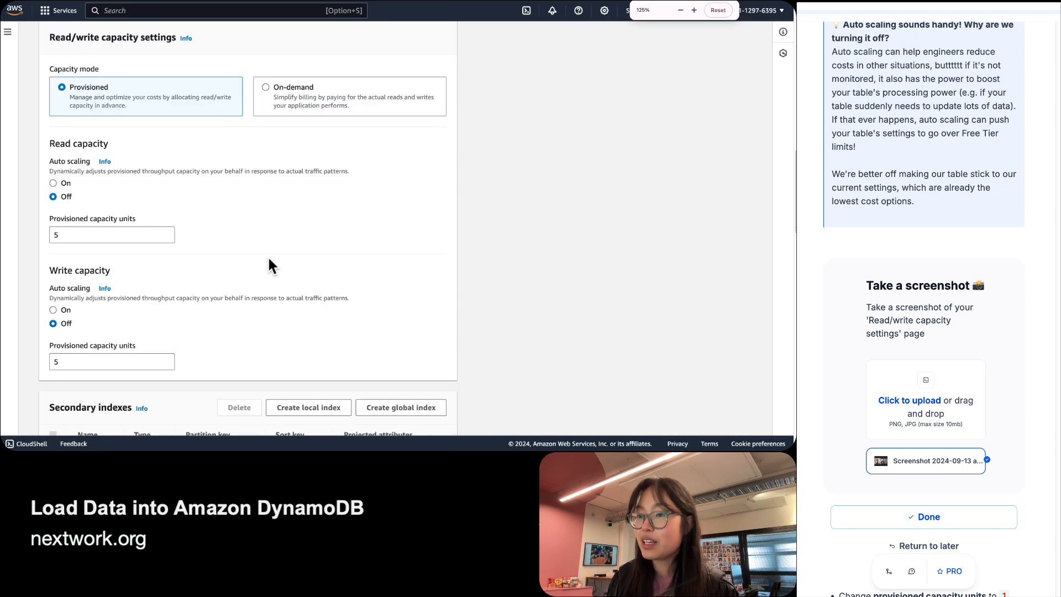
Screenshot the capacity settings card, upload it to the guide's step and mark it Done.
key("super+shift+4")
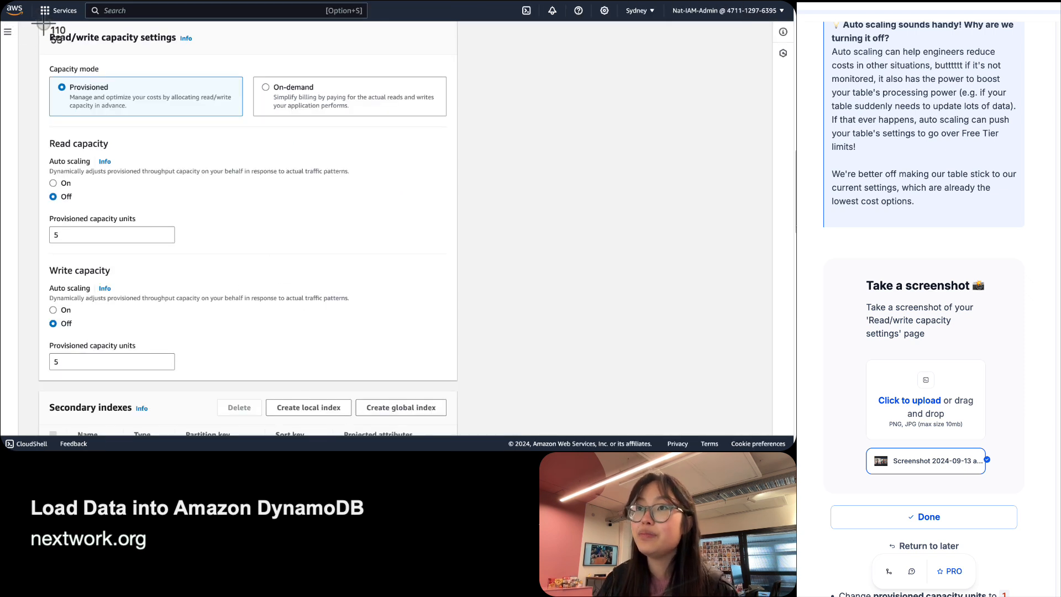
left_click_drag(150, 151, 457, 379)
left_click_drag(762, 428, 901, 419)
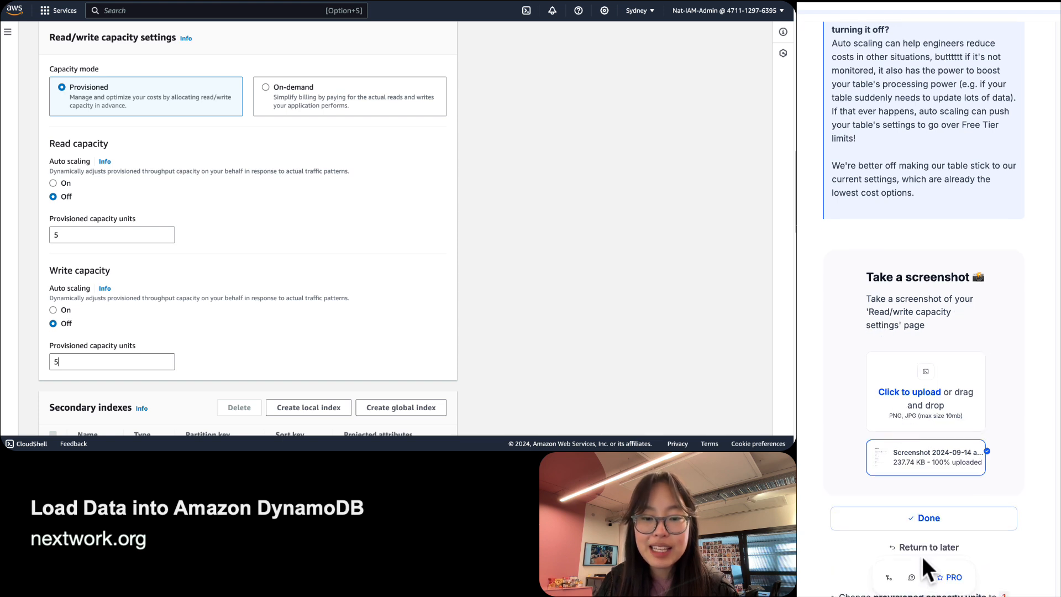
left_click(928, 517)
Change the read and write provisioned capacity units from 5 to 1.
scroll(968, 389, "down", 1)
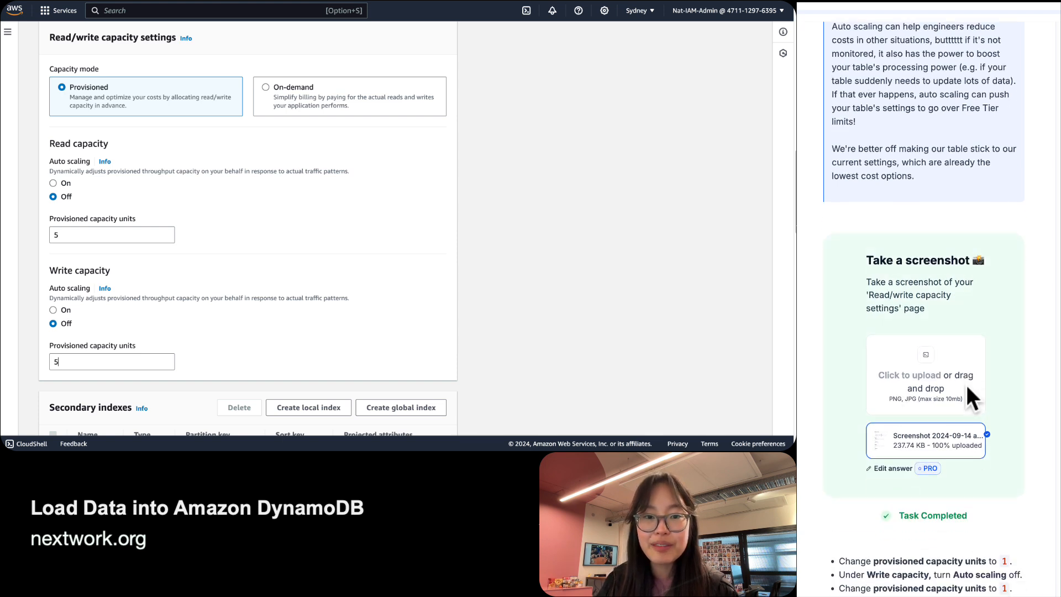
scroll(909, 300, "down", 5)
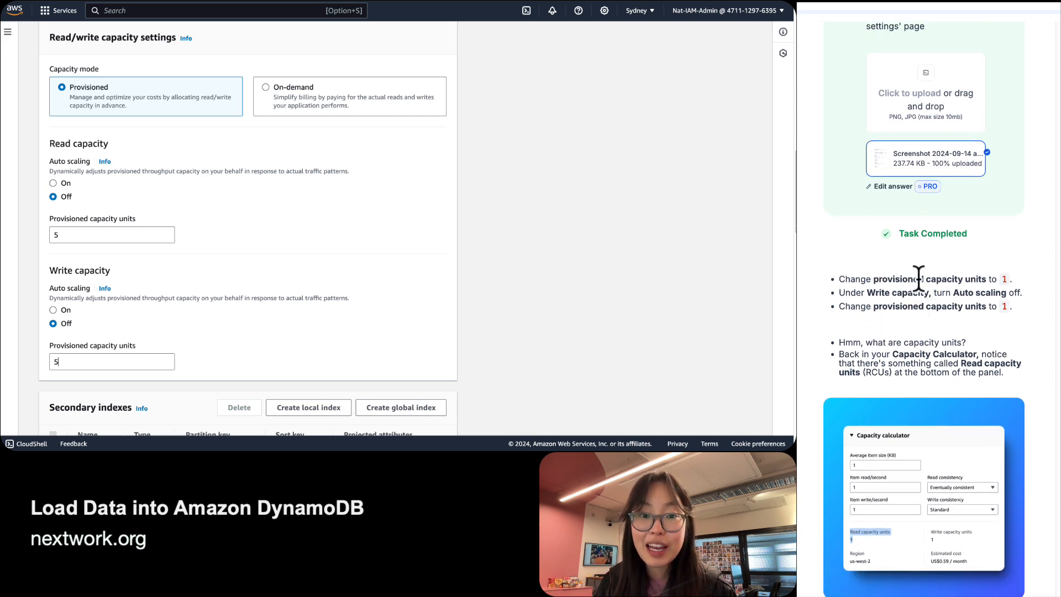
double_click(65, 241)
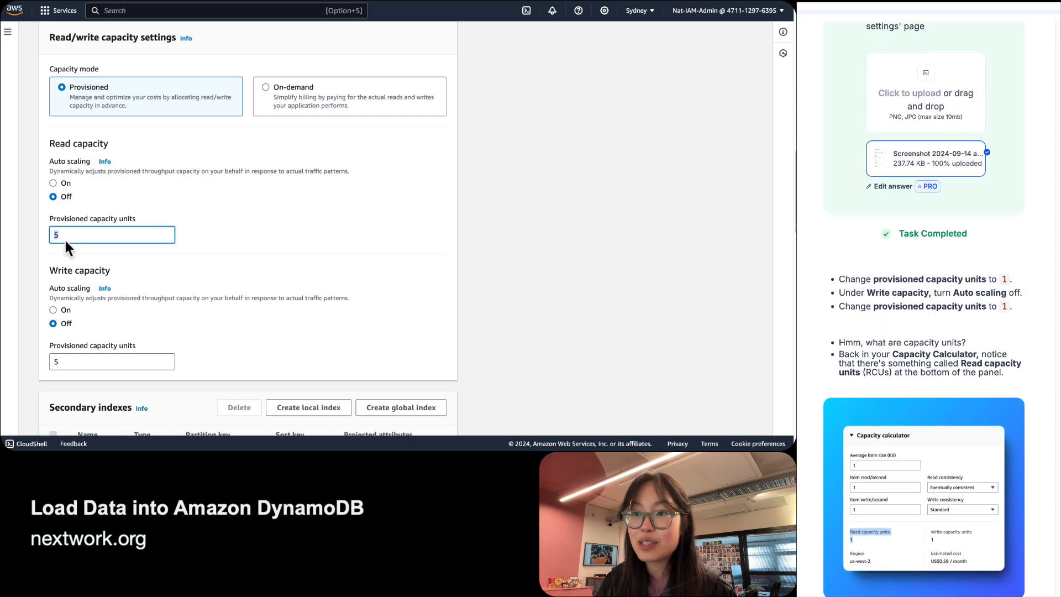
key("super+equal")
key("super+equal")
key("super+equal")
key("super+equal")
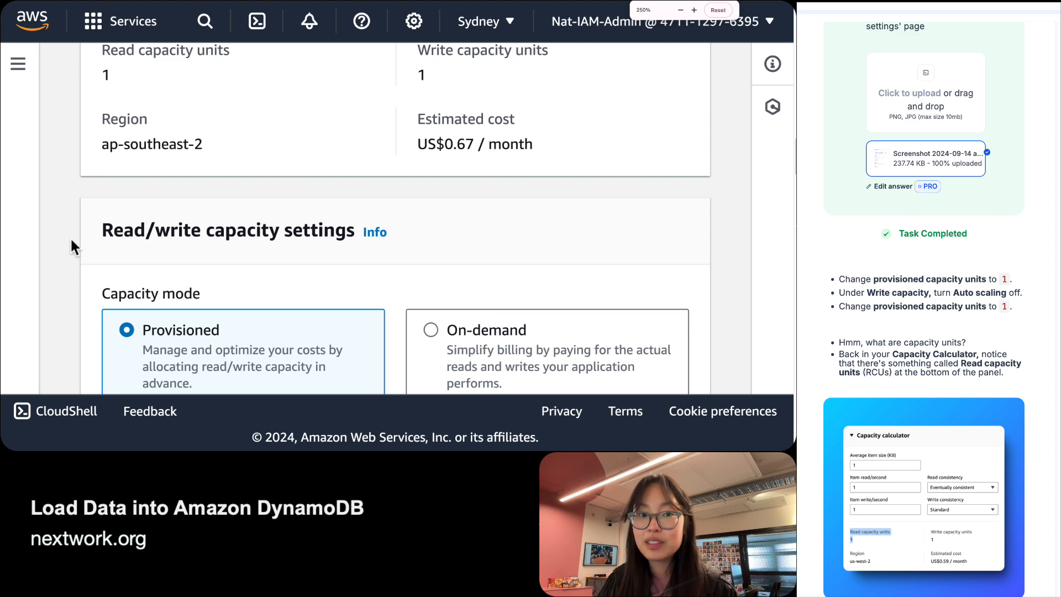
scroll(72, 237, "down", 6)
type("1")
scroll(205, 253, "down", 5)
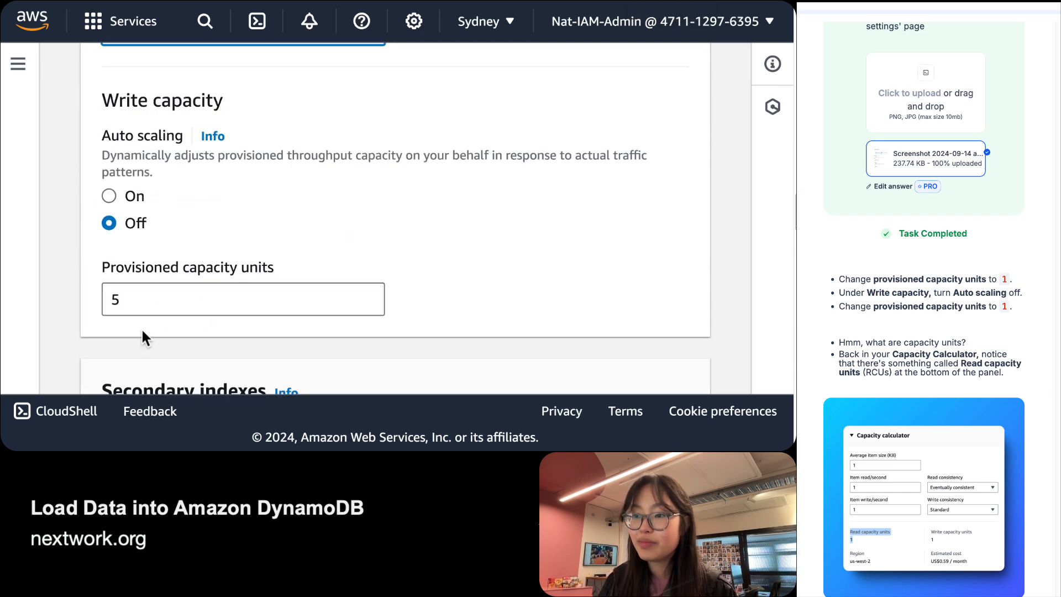
double_click(155, 286)
type("1")
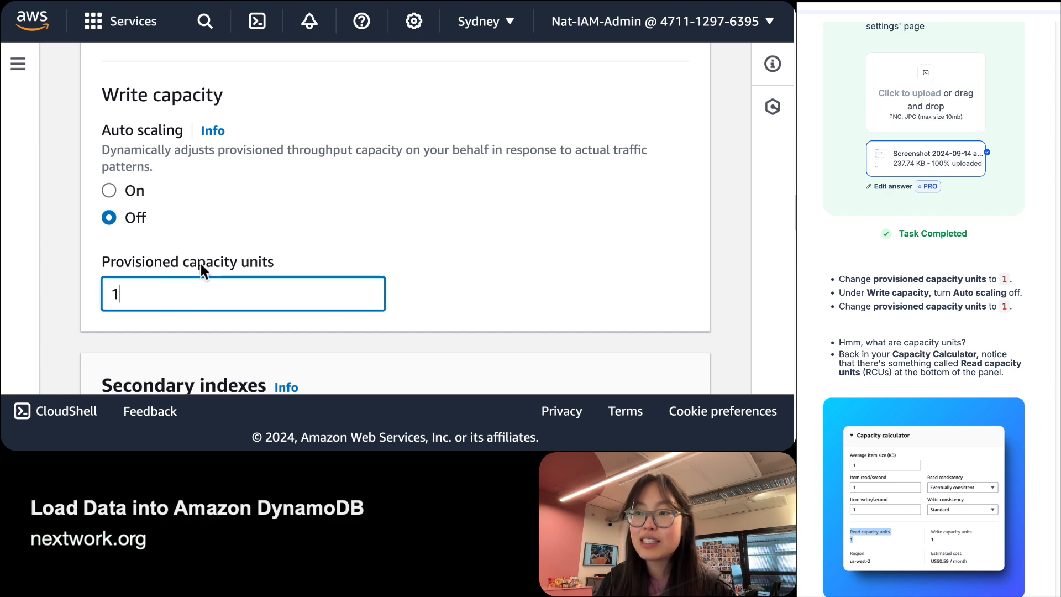
scroll(200, 263, "up", 5)
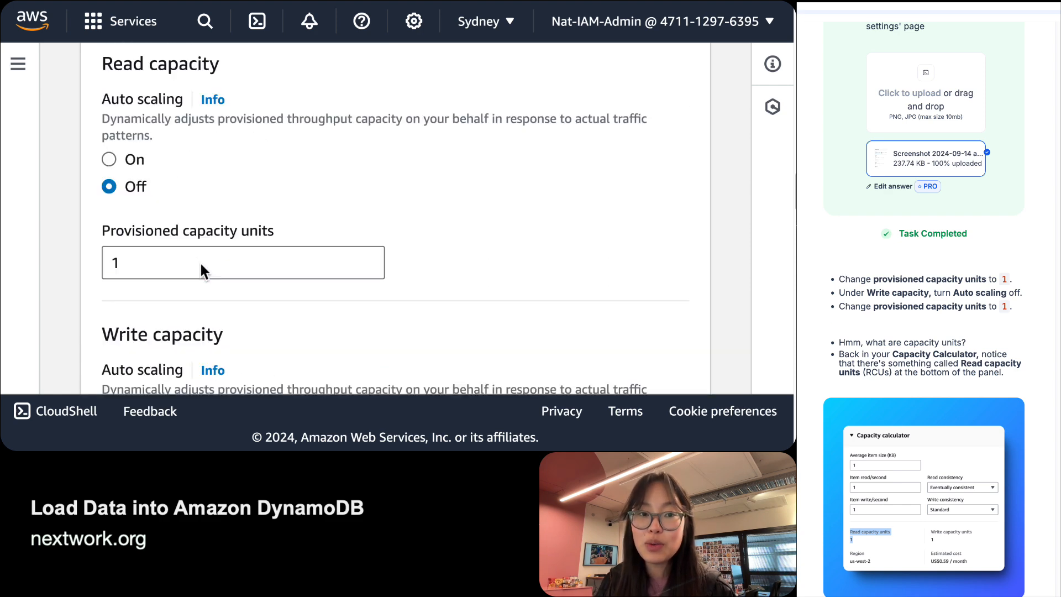
scroll(201, 264, "up", 6)
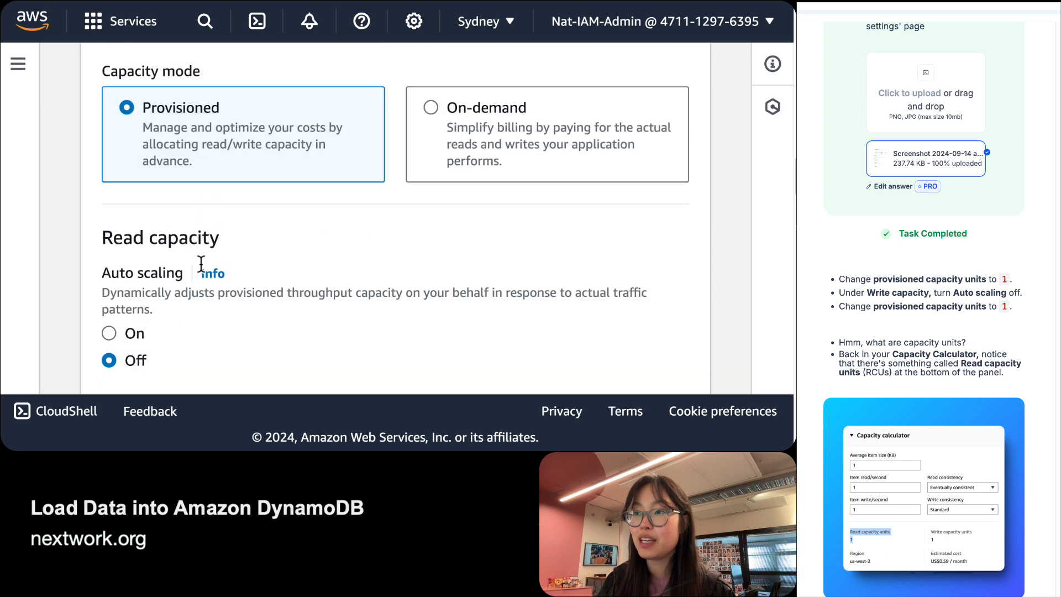
scroll(200, 264, "up", 3)
scroll(201, 265, "up", 5)
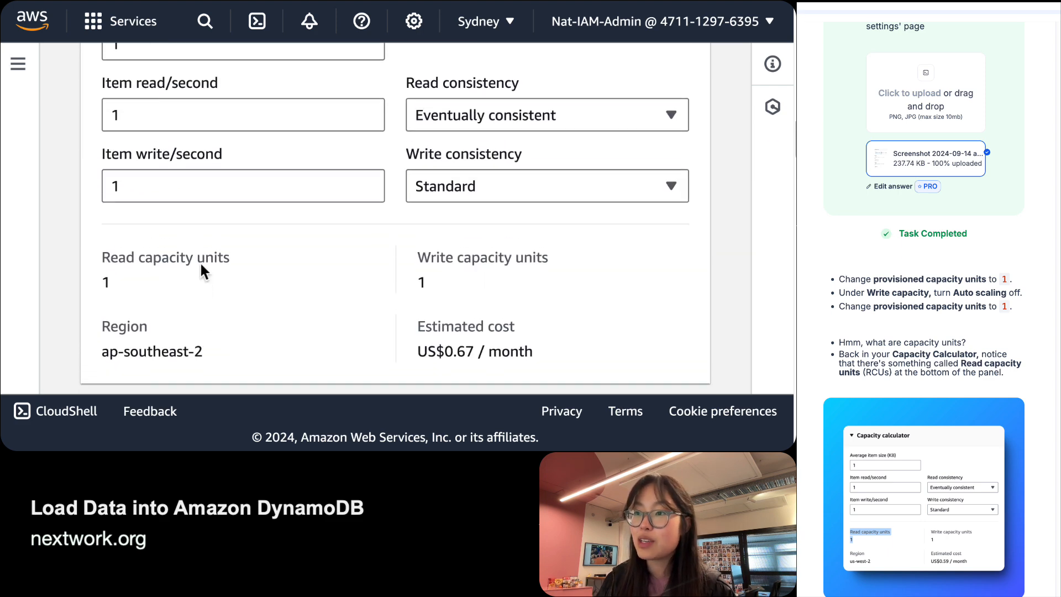
scroll(181, 208, "down", 4)
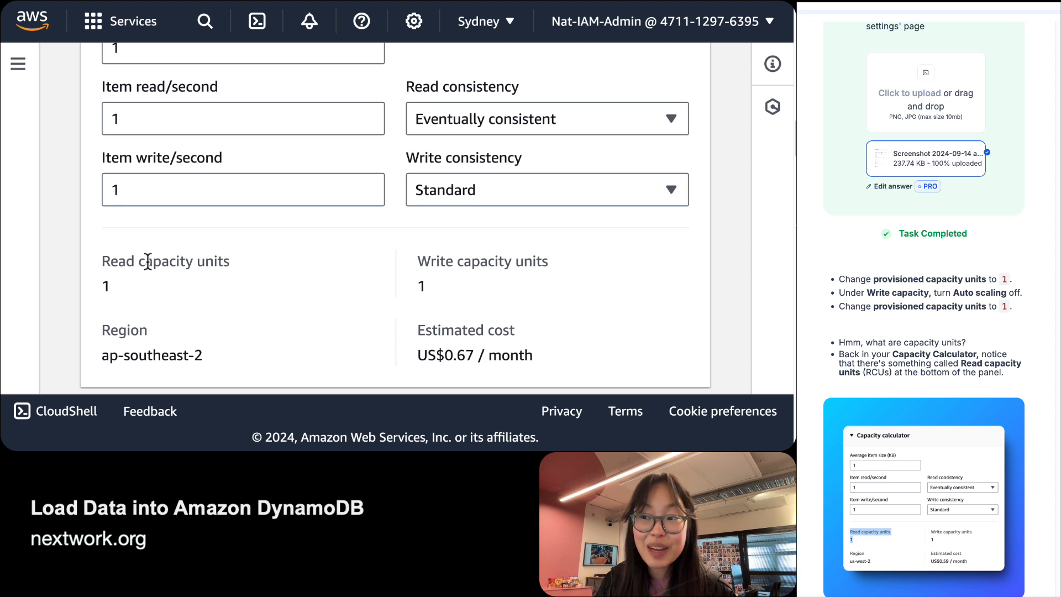
left_click_drag(141, 263, 236, 265)
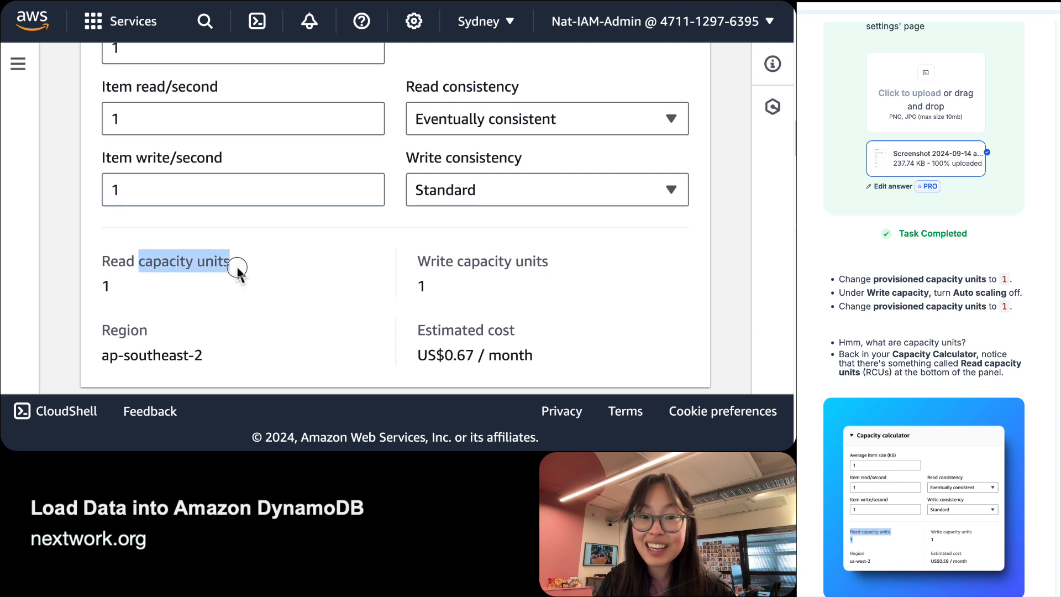
double_click(206, 264)
left_click(445, 285)
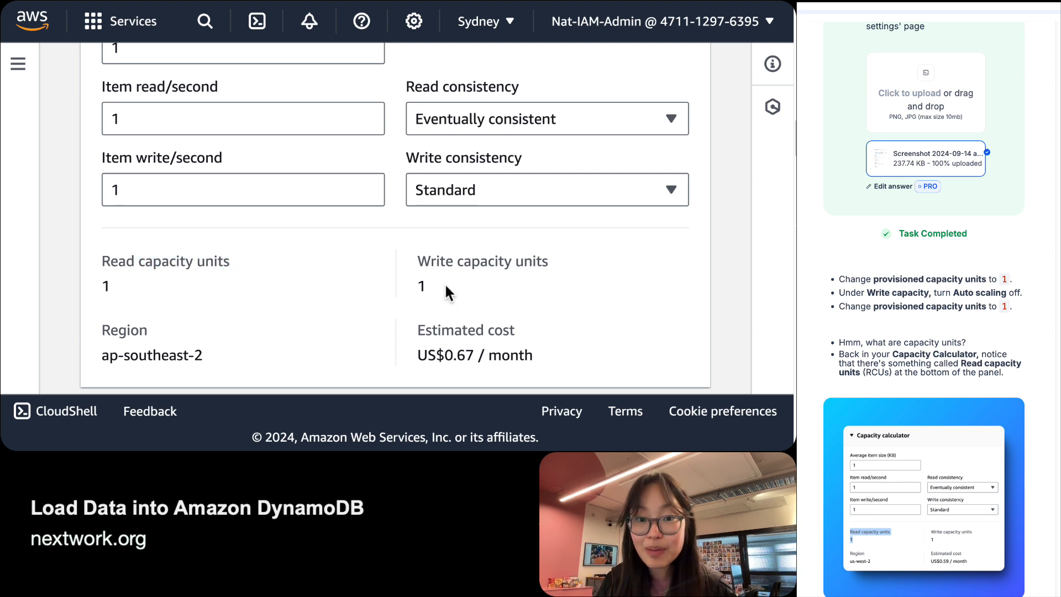
scroll(924, 309, "down", 7)
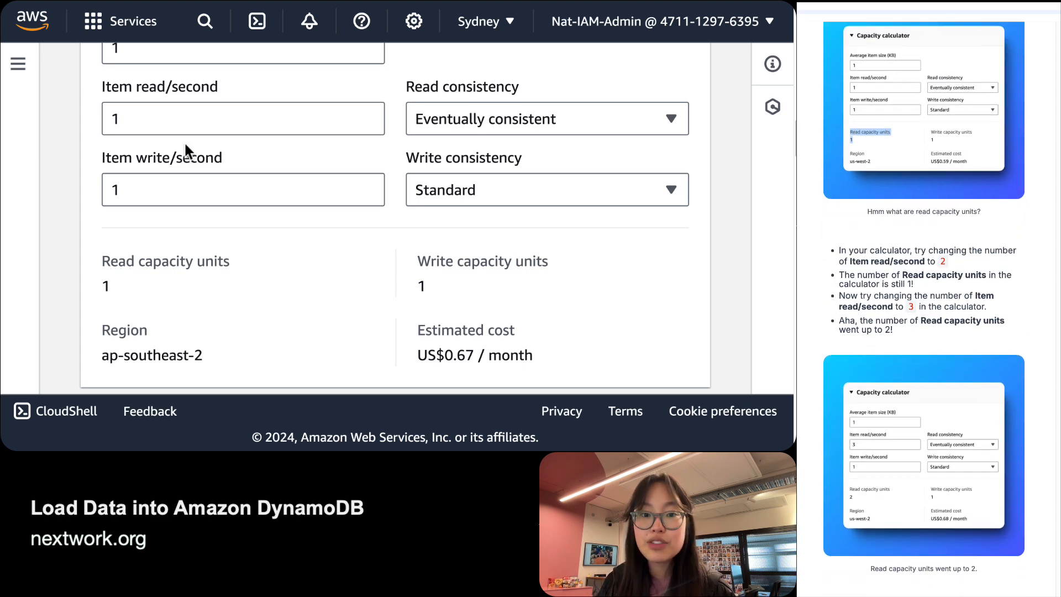
Enter 2 in Item read/second and check the Read capacity units result.
left_click(169, 114)
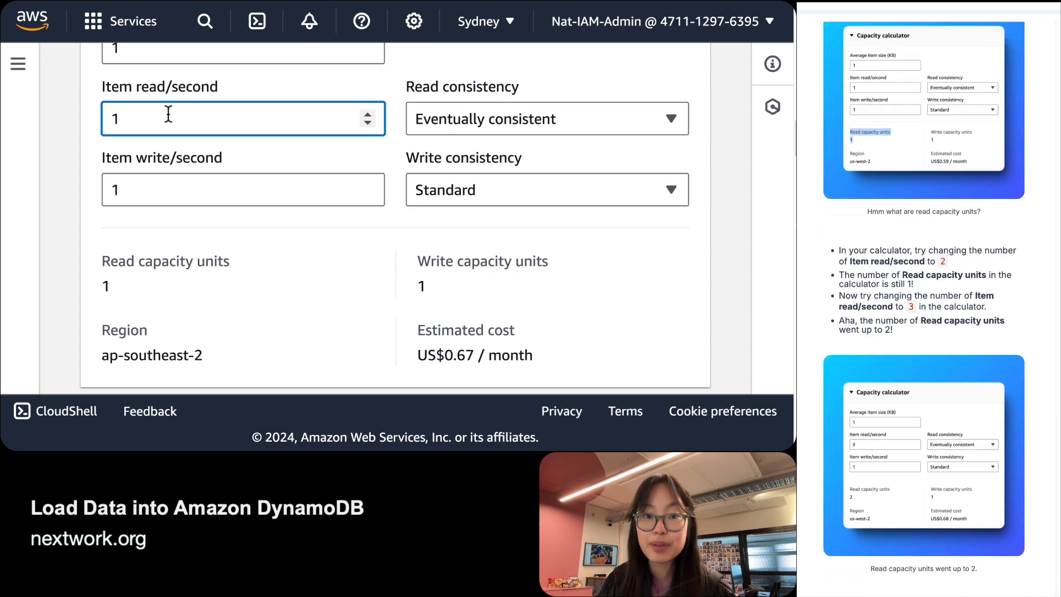
key("BackSpace")
type("2")
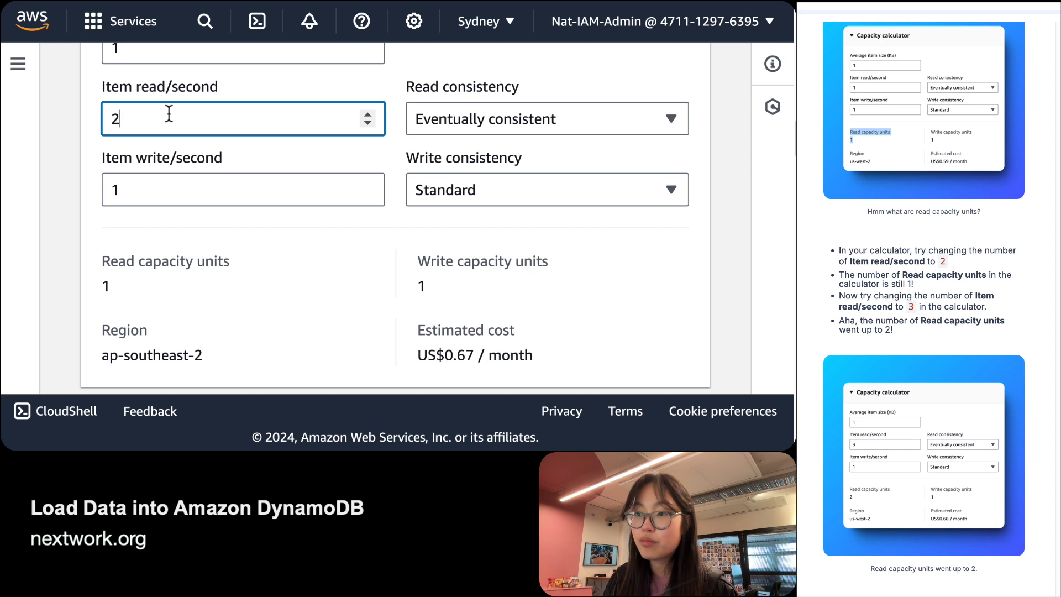
left_click(102, 259)
left_click_drag(103, 259, 122, 291)
left_click(121, 292)
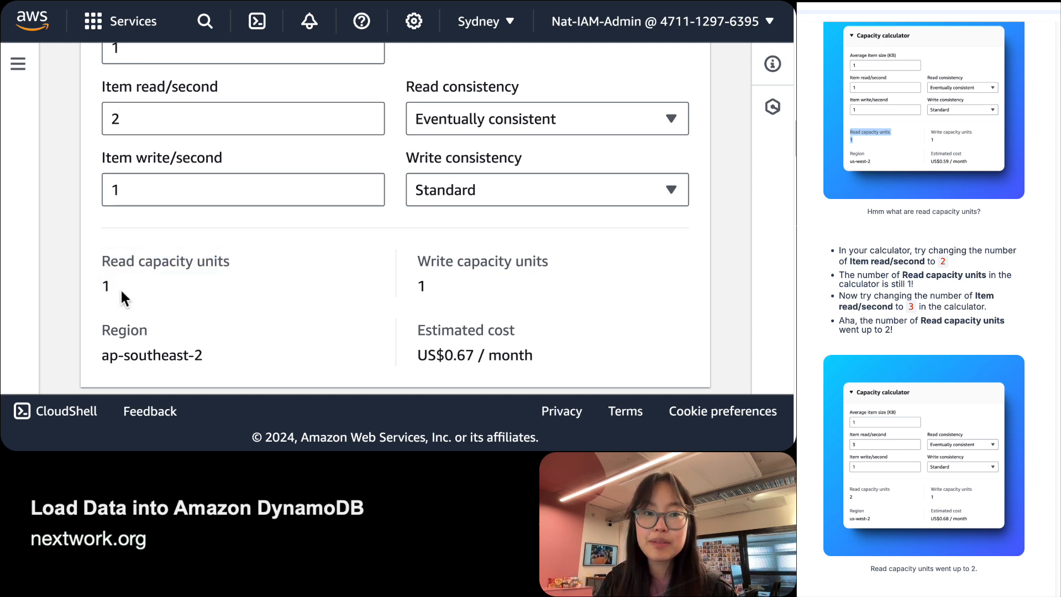
Raise Item read/second to 3, confirming 2 read capacity units at US$0.78 / month.
left_click(178, 124)
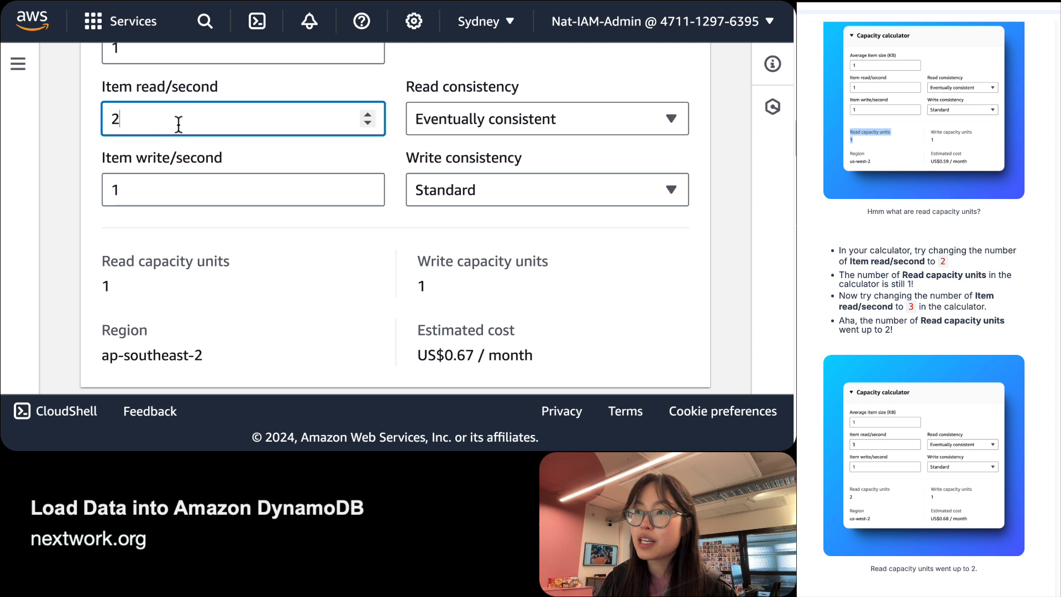
key("BackSpace")
type("3")
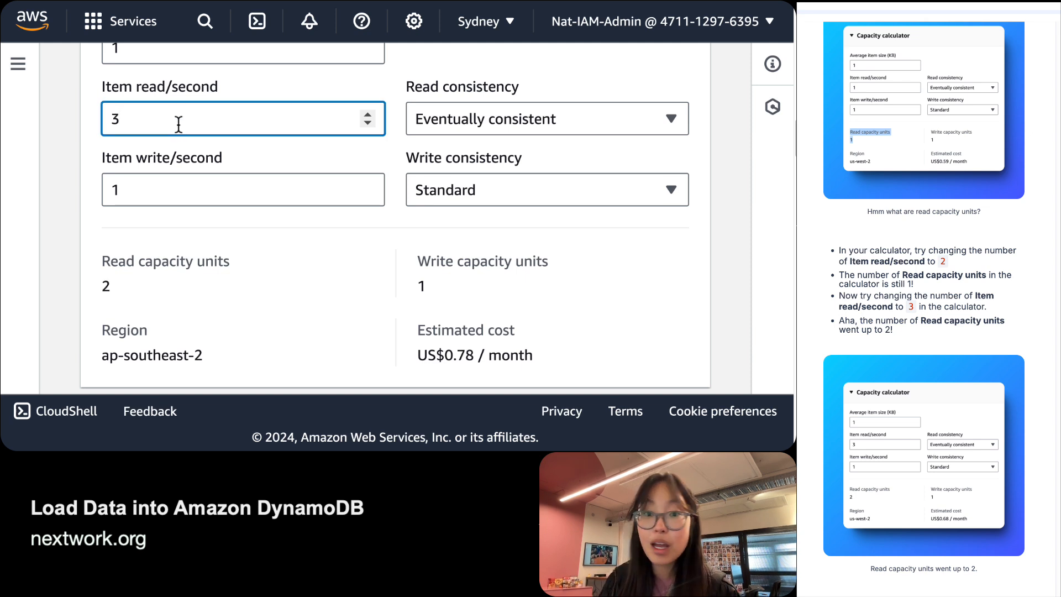
left_click_drag(103, 259, 121, 293)
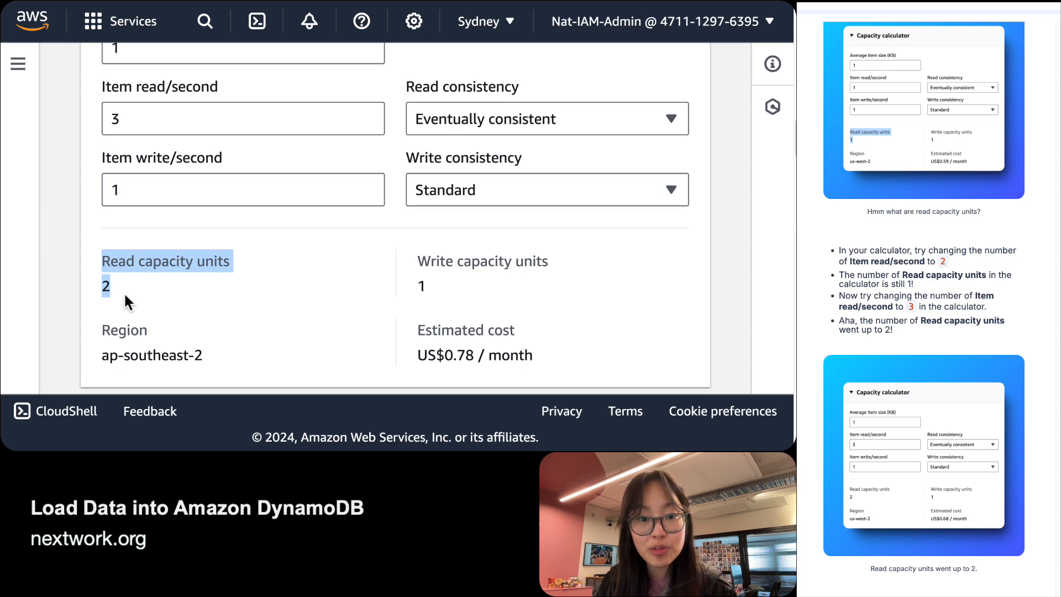
left_click(124, 291)
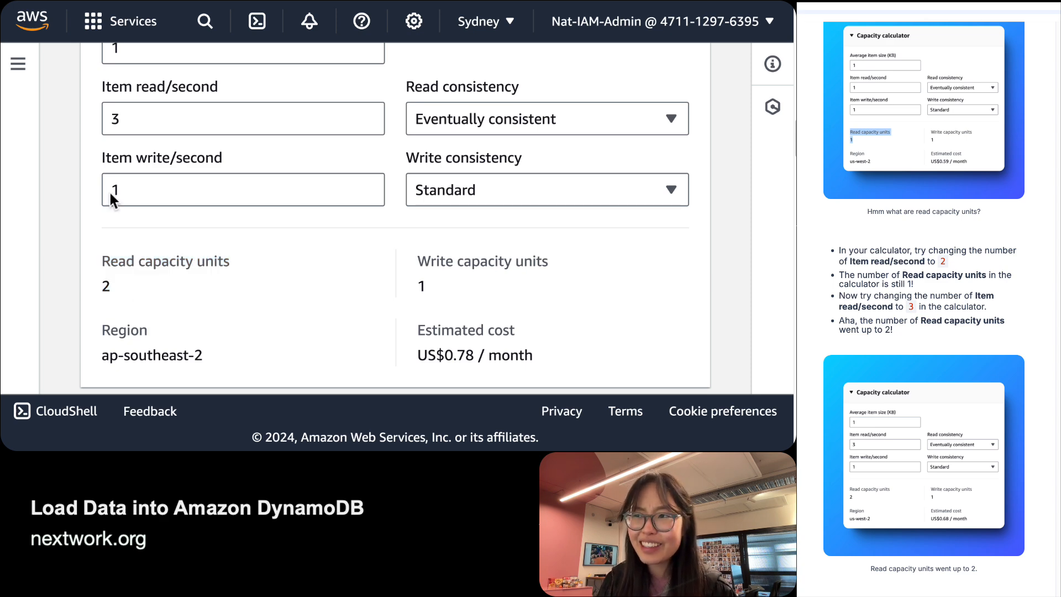
scroll(923, 298, "down", 1)
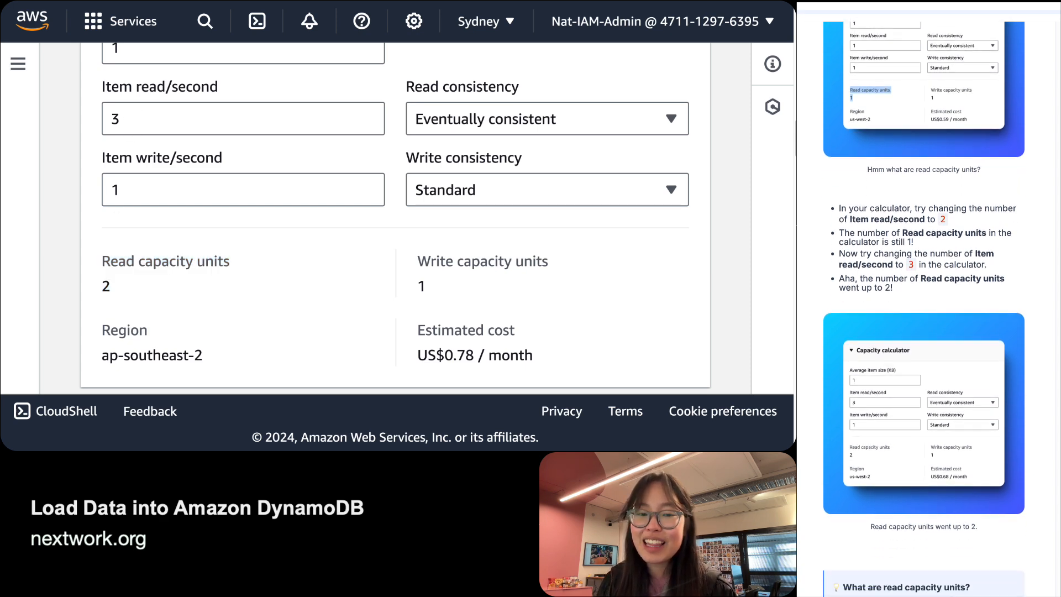
scroll(924, 299, "down", 5)
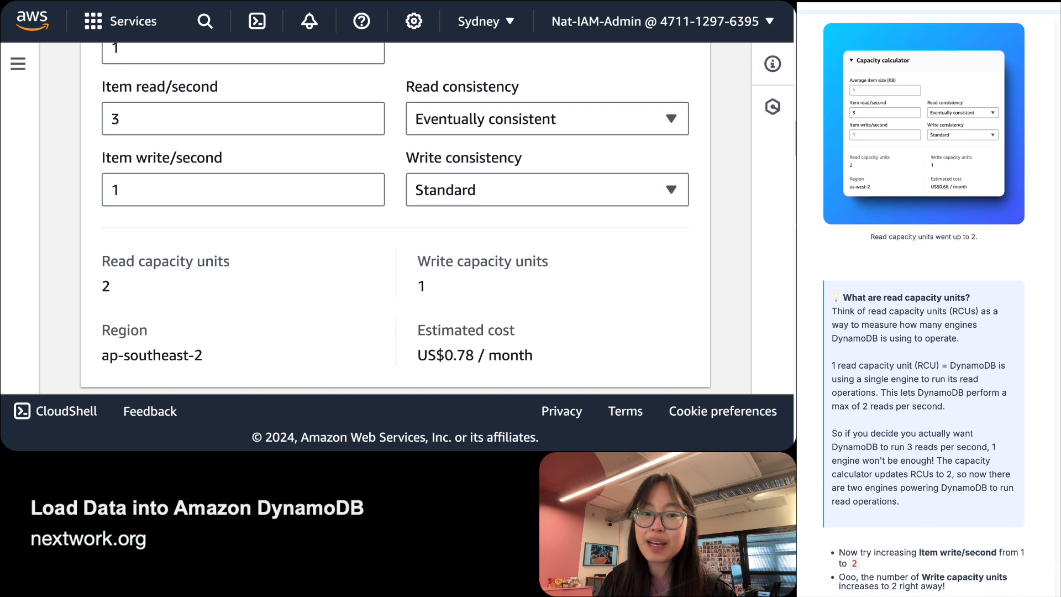
scroll(923, 298, "down", 1)
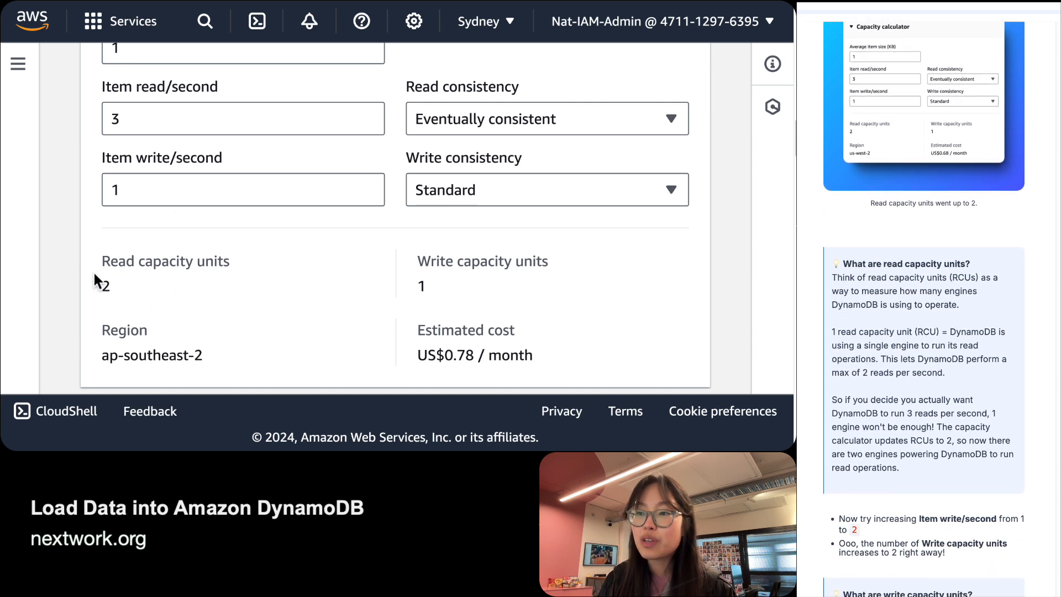
left_click_drag(95, 261, 136, 302)
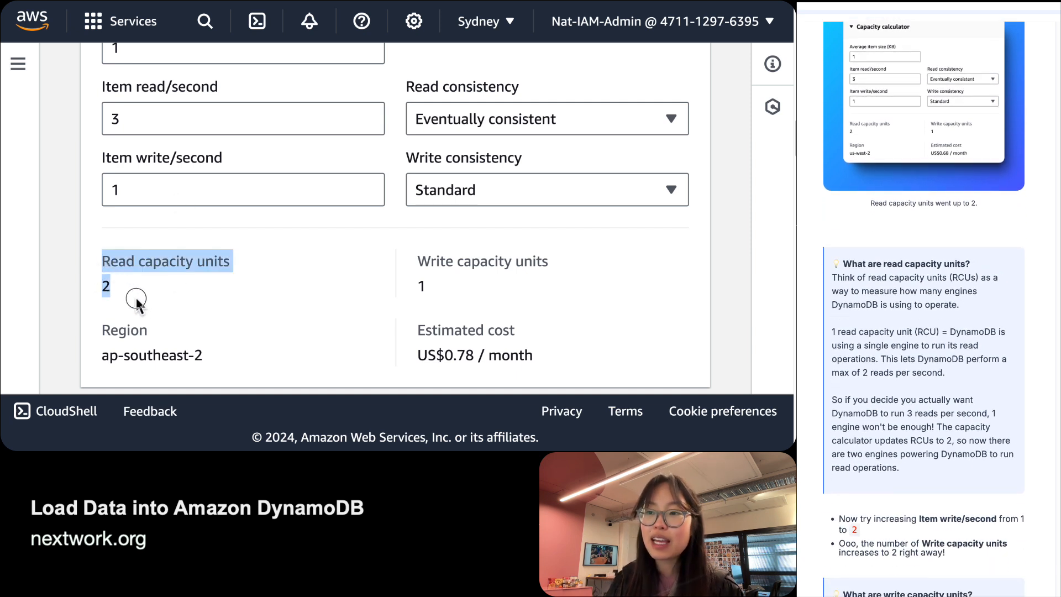
left_click(136, 301)
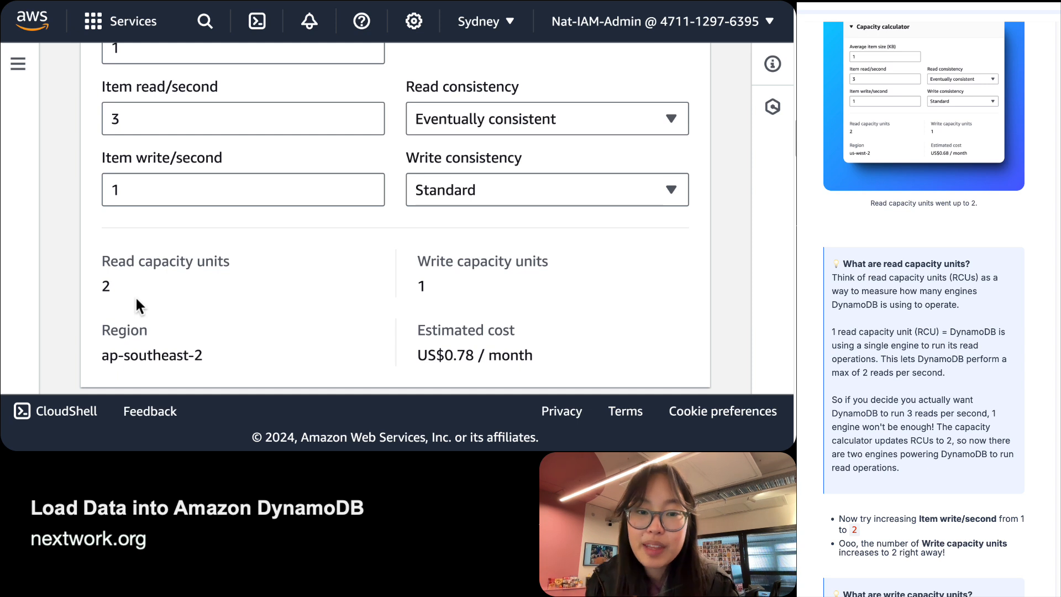
Replace the 3 in Item read/second with 2, confirming 1 read capacity unit at US$0.67 / month.
left_click(182, 118)
key("Down")
key("Down")
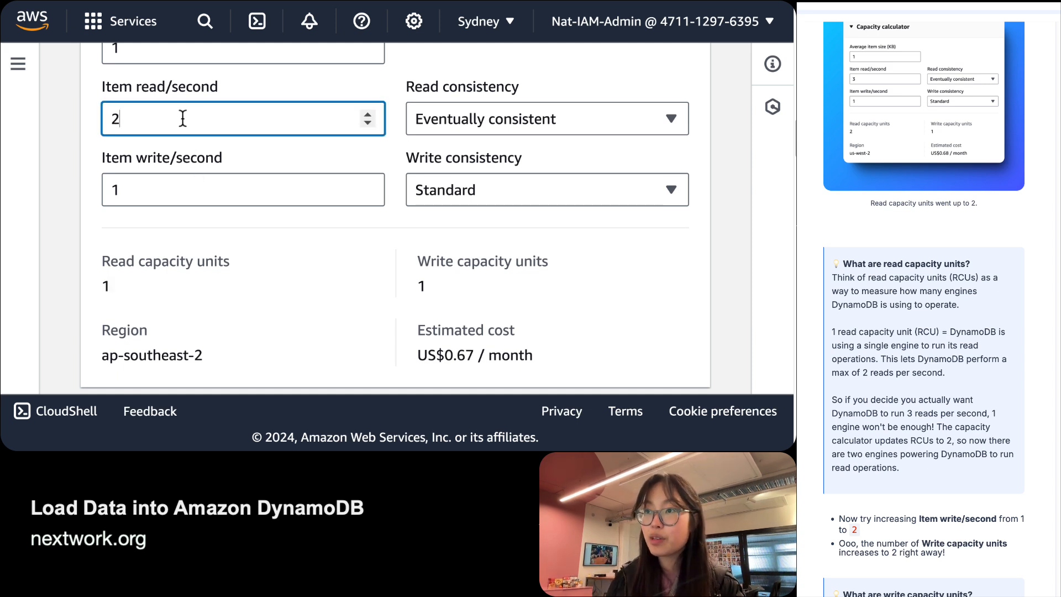
key("BackSpace")
type("2")
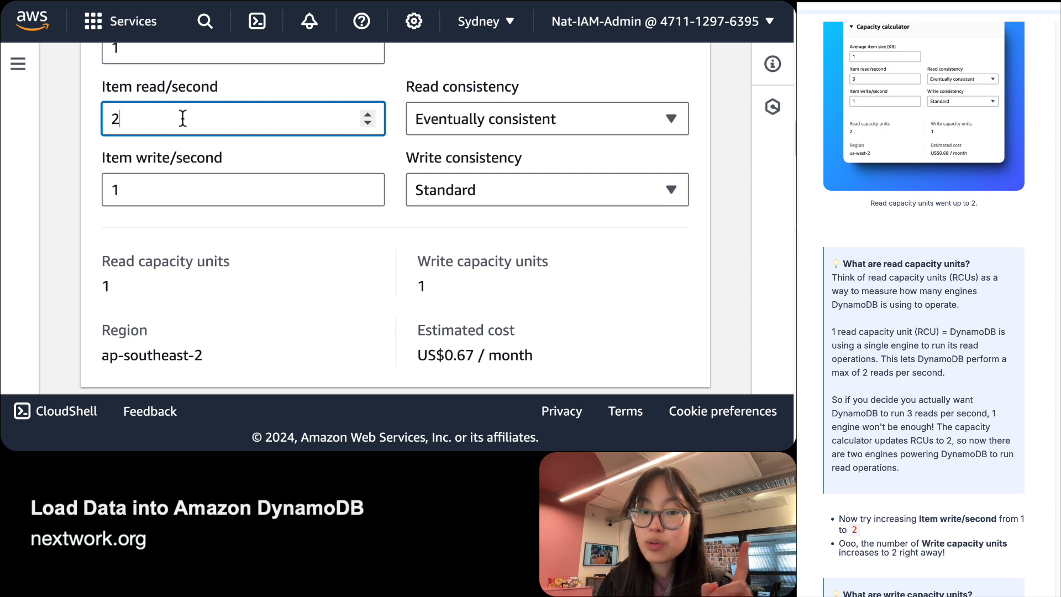
double_click(127, 273)
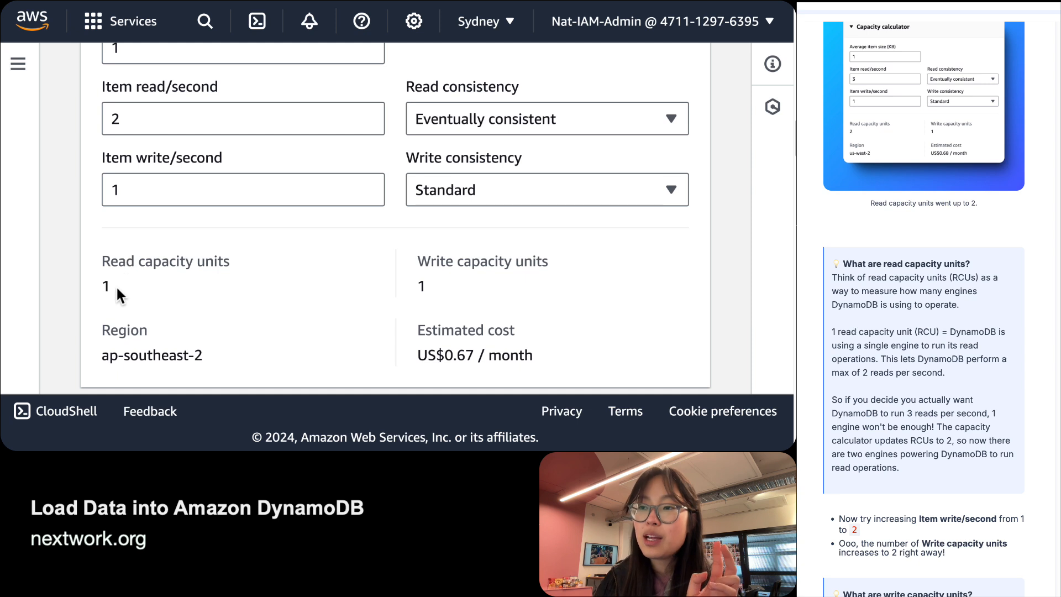
double_click(106, 286)
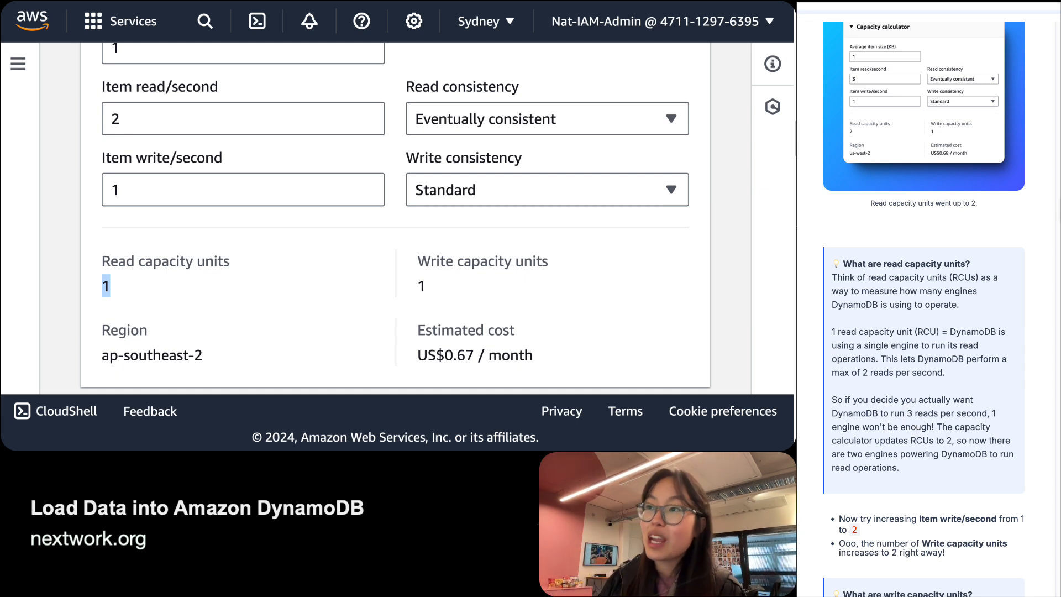
left_click(221, 111)
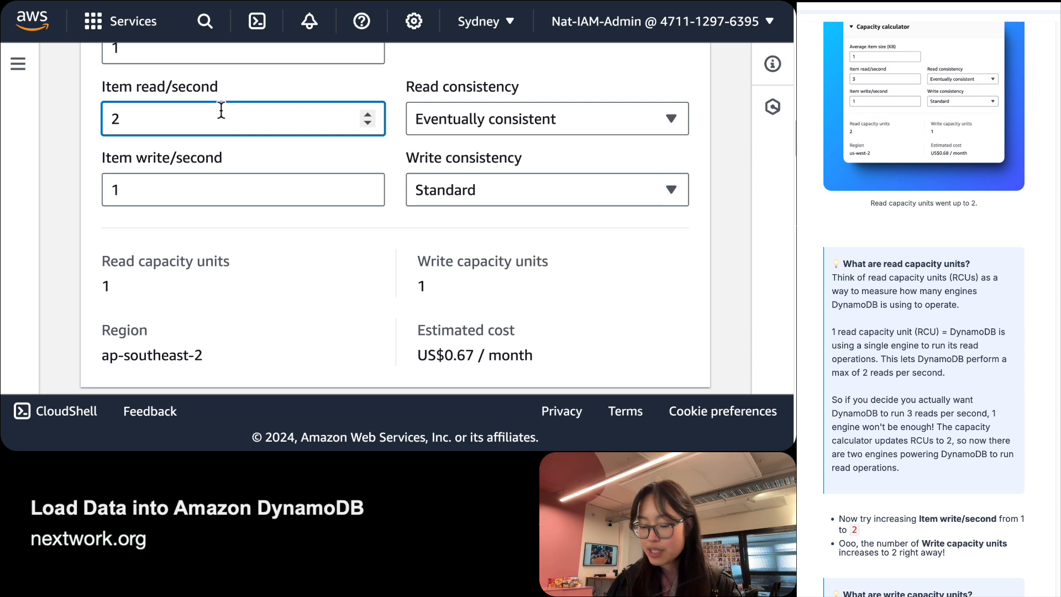
key("BackSpace")
type("3")
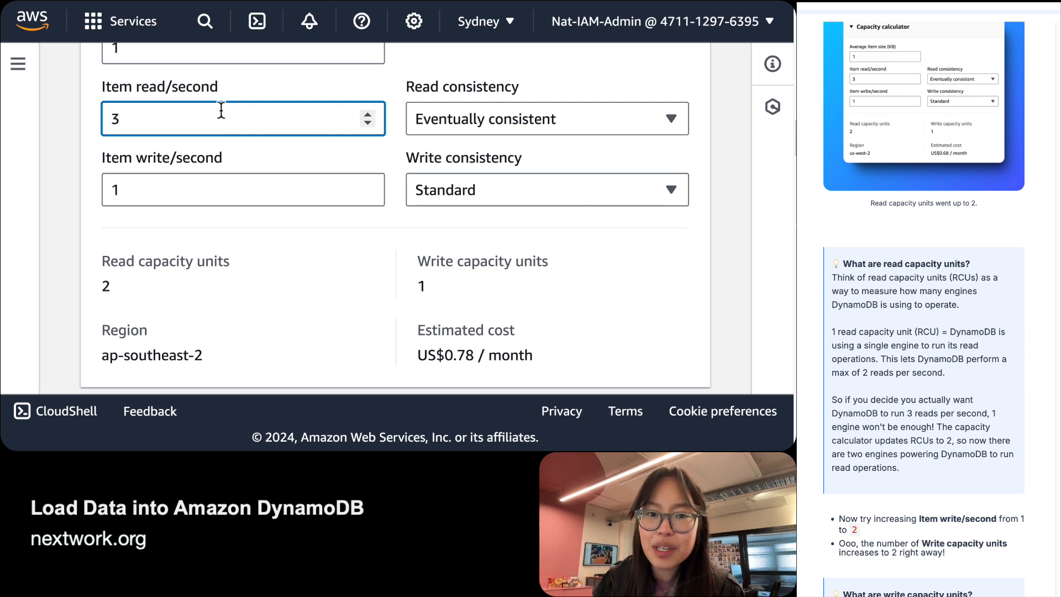
triple_click(166, 261)
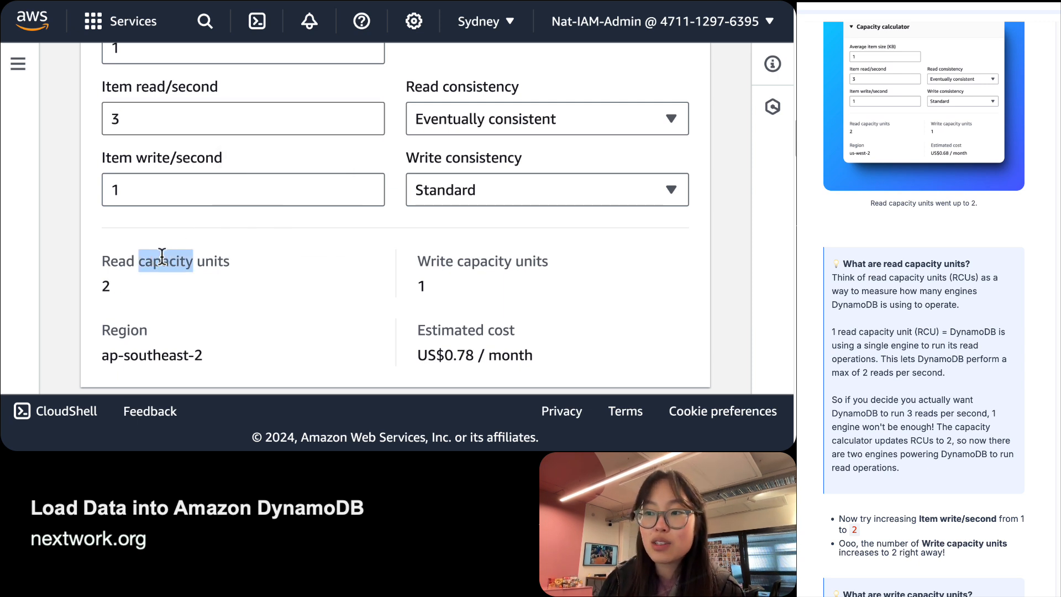
left_click(133, 289)
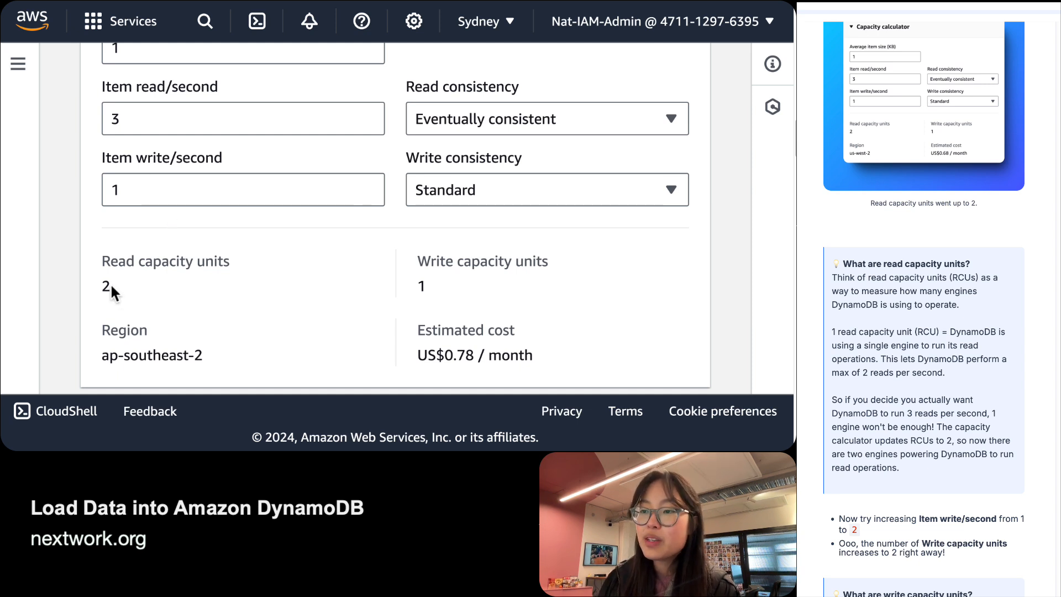
left_click(170, 115)
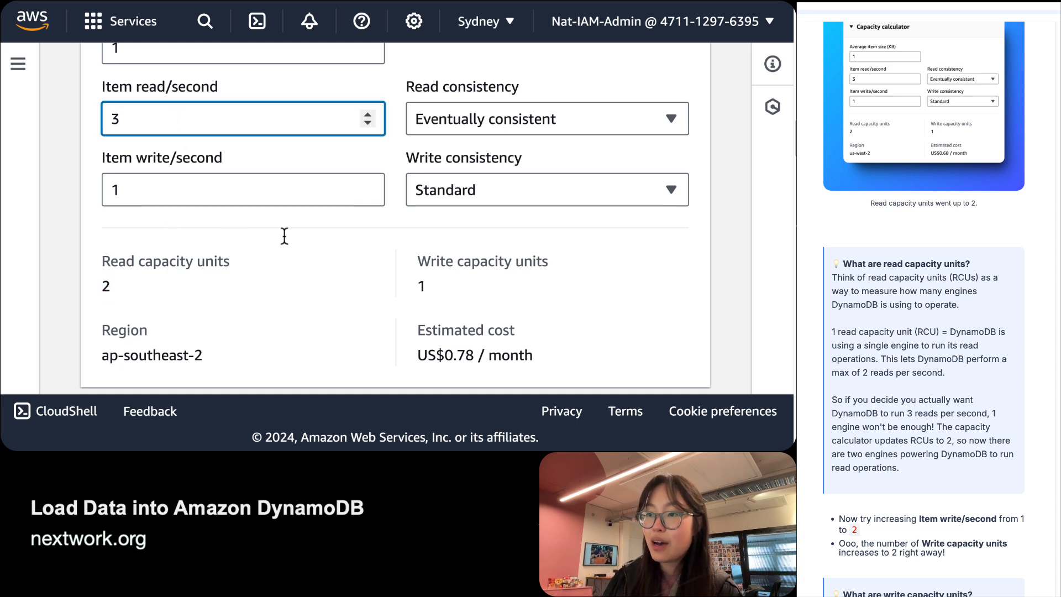
left_click_drag(417, 356, 470, 358)
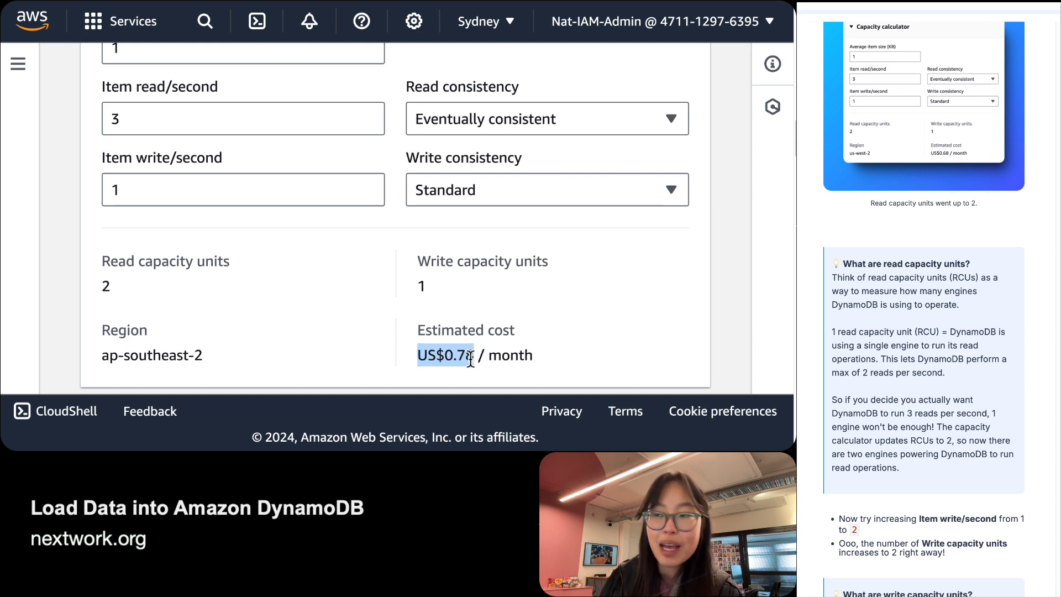
left_click(192, 120)
key("super+a")
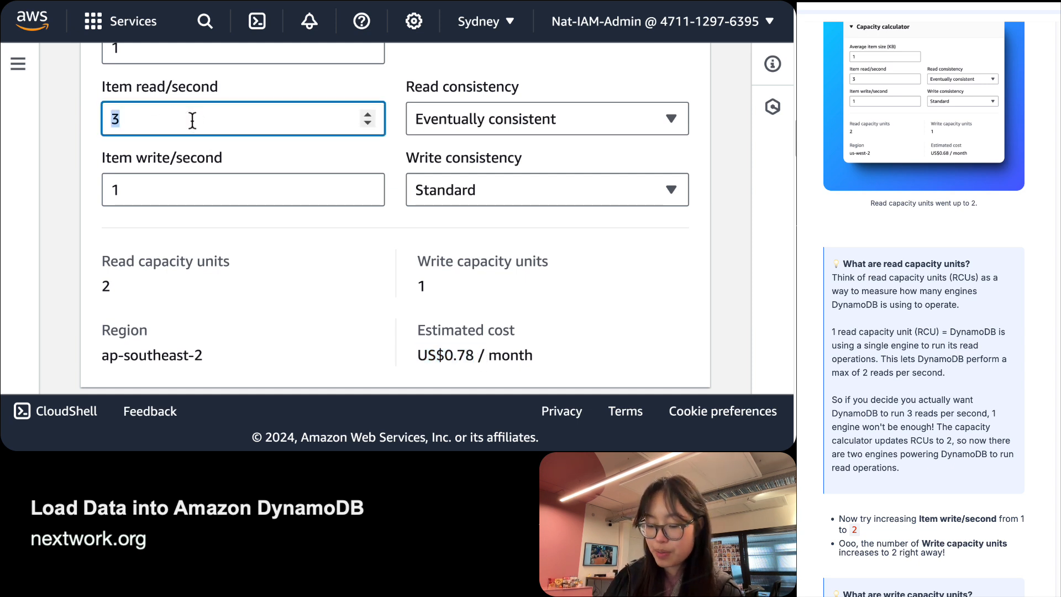
type("2")
left_click(291, 297)
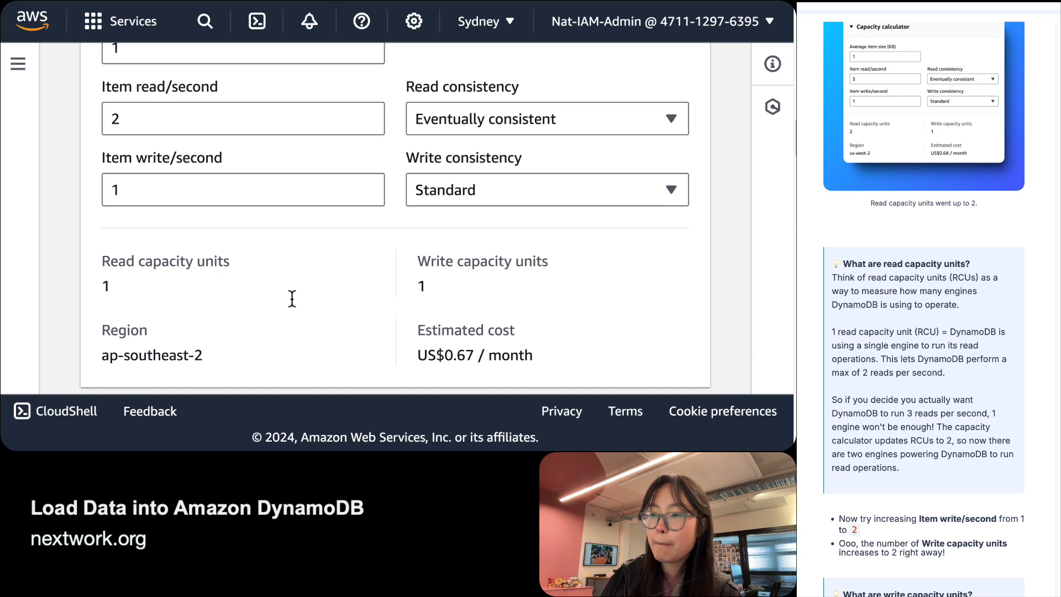
left_click_drag(100, 258, 135, 284)
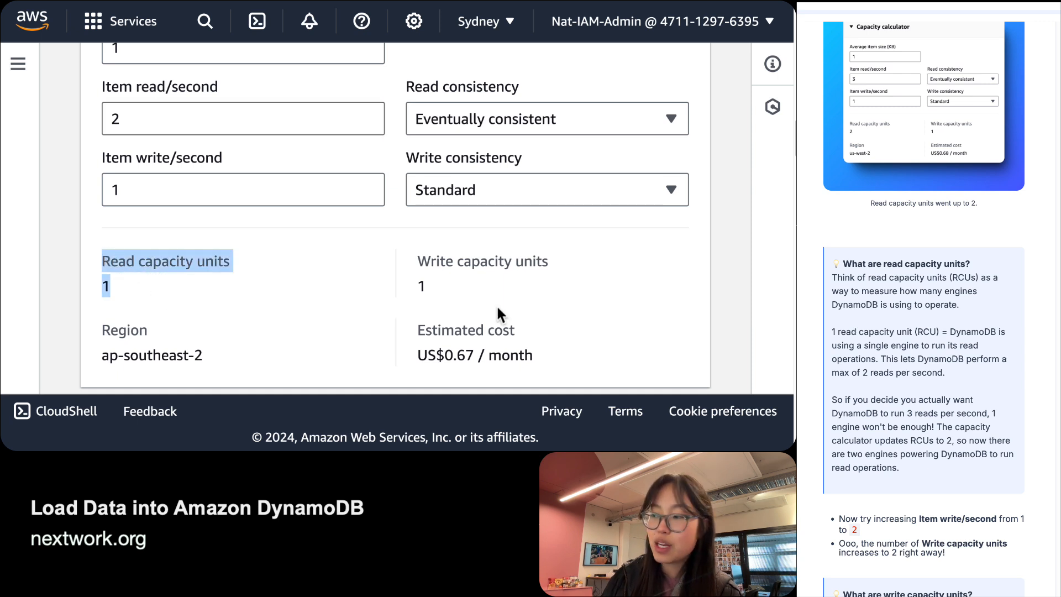
left_click(431, 354)
triple_click(426, 353)
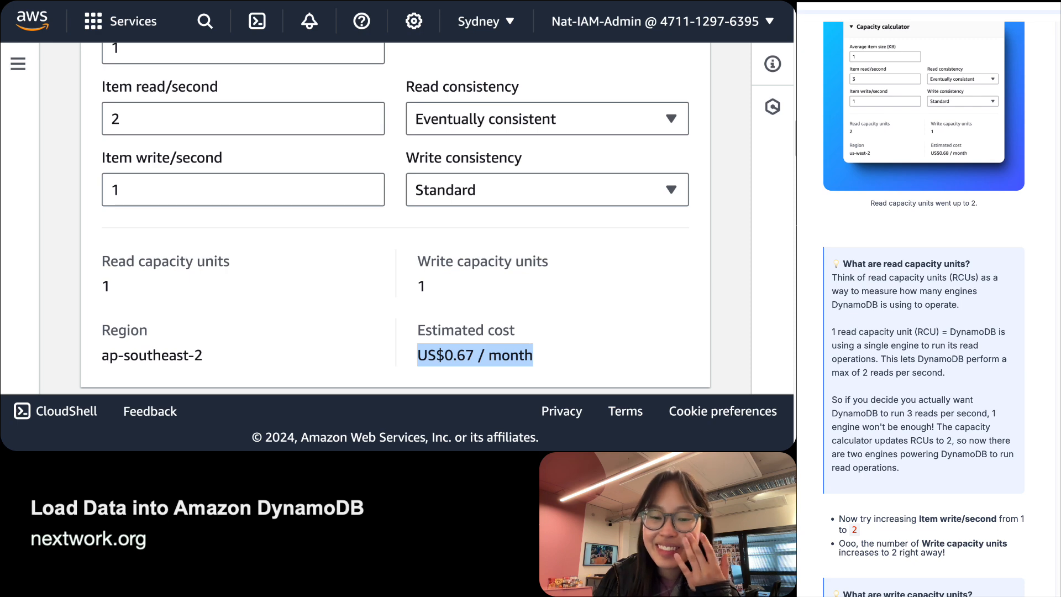
scroll(924, 310, "down", 3)
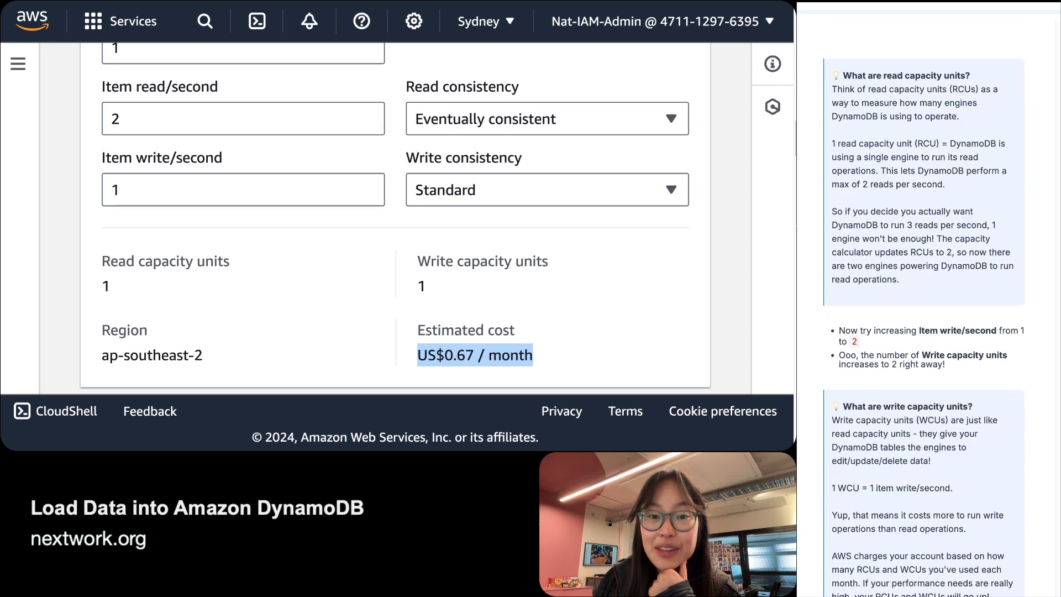
left_click(183, 204)
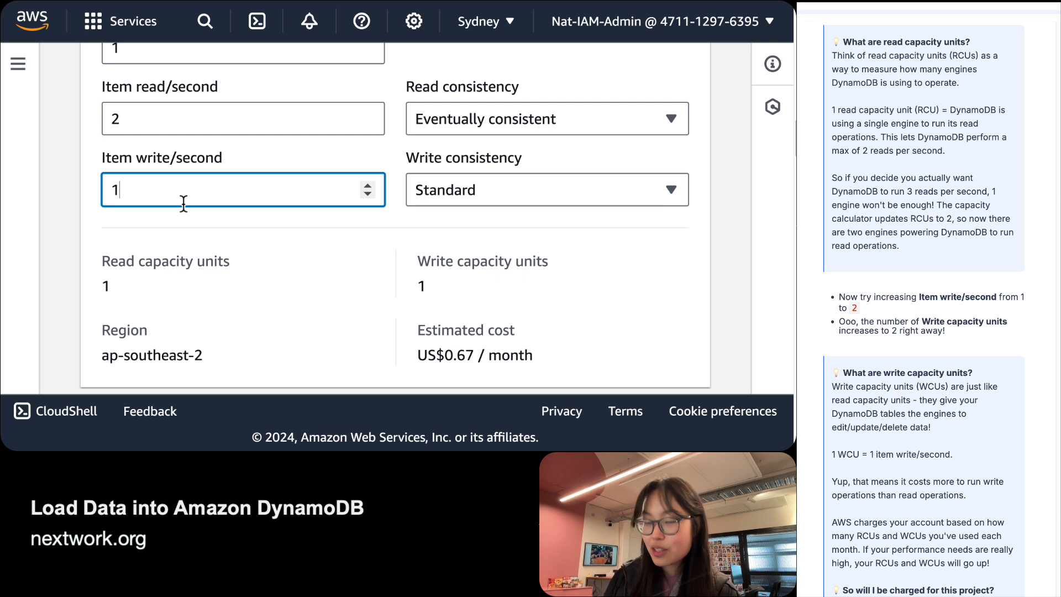
key("BackSpace")
type("2")
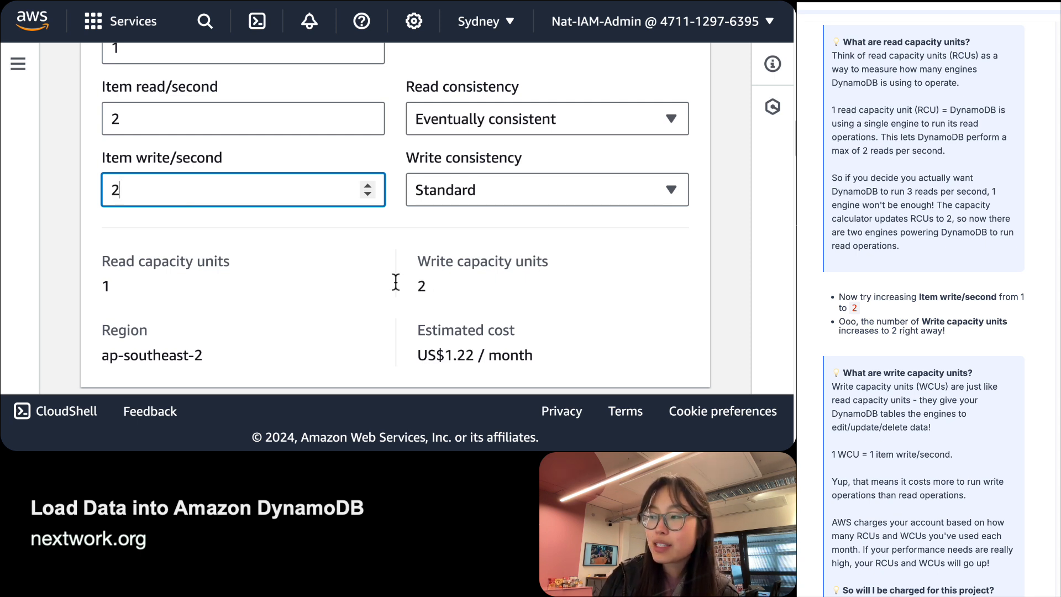
left_click_drag(413, 285, 429, 290)
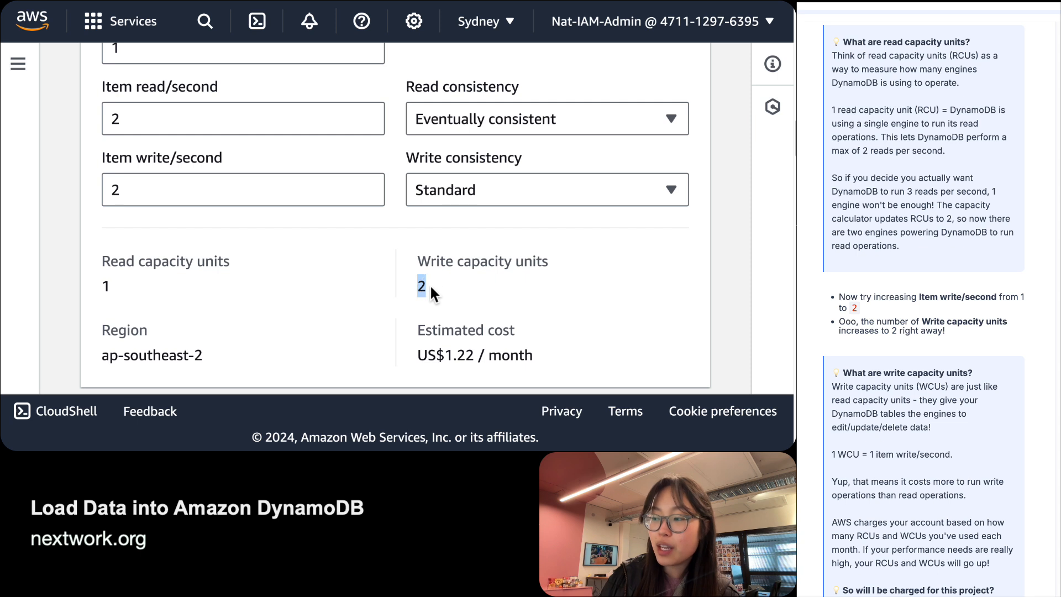
left_click_drag(477, 355, 470, 355)
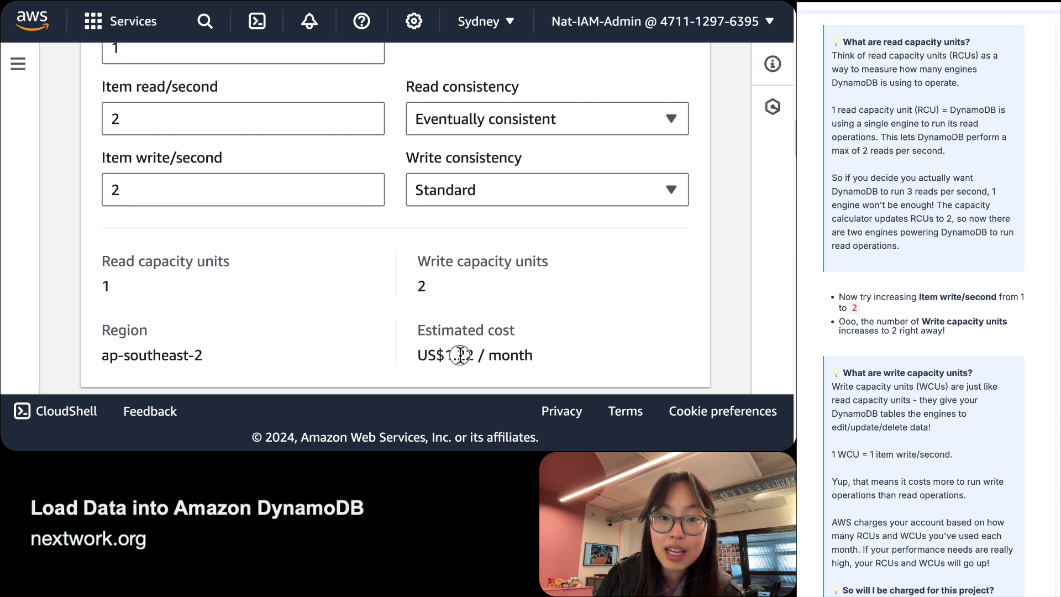
double_click(459, 355)
double_click(459, 355)
left_click(199, 186)
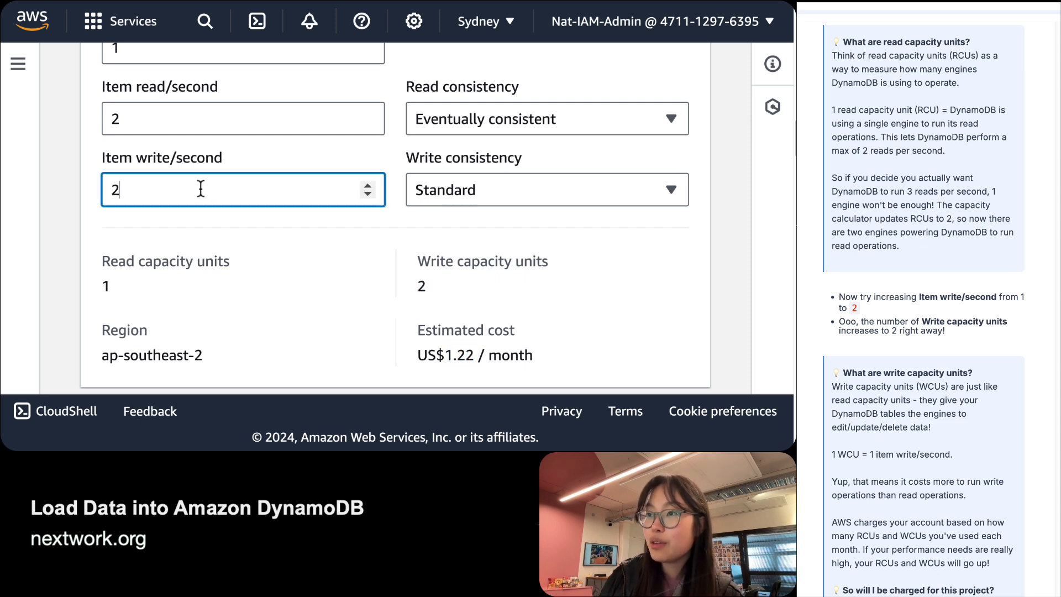
left_click(189, 133)
left_click(199, 183)
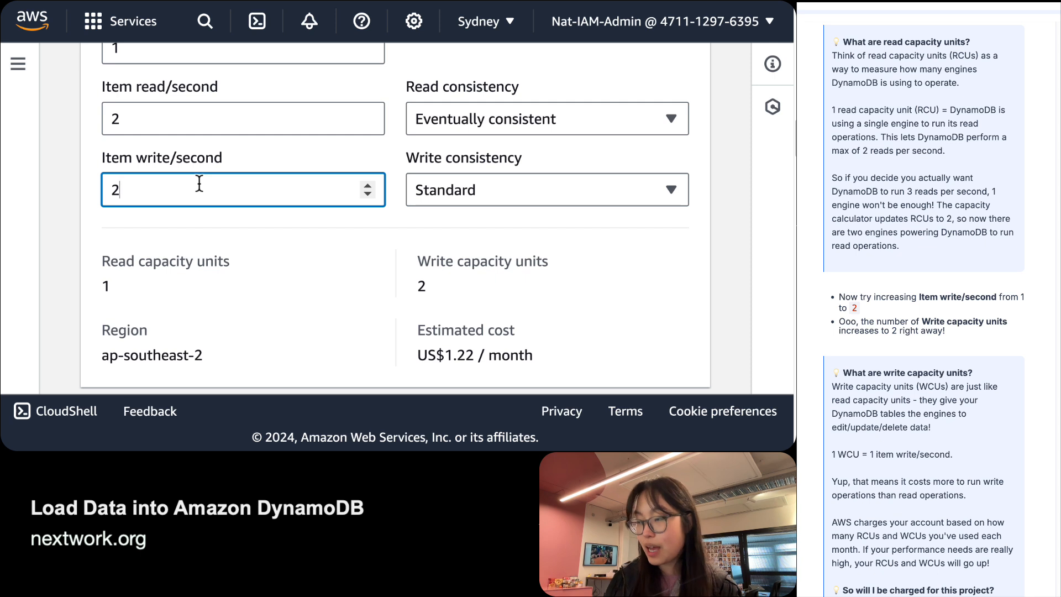
key("BackSpace")
type("1")
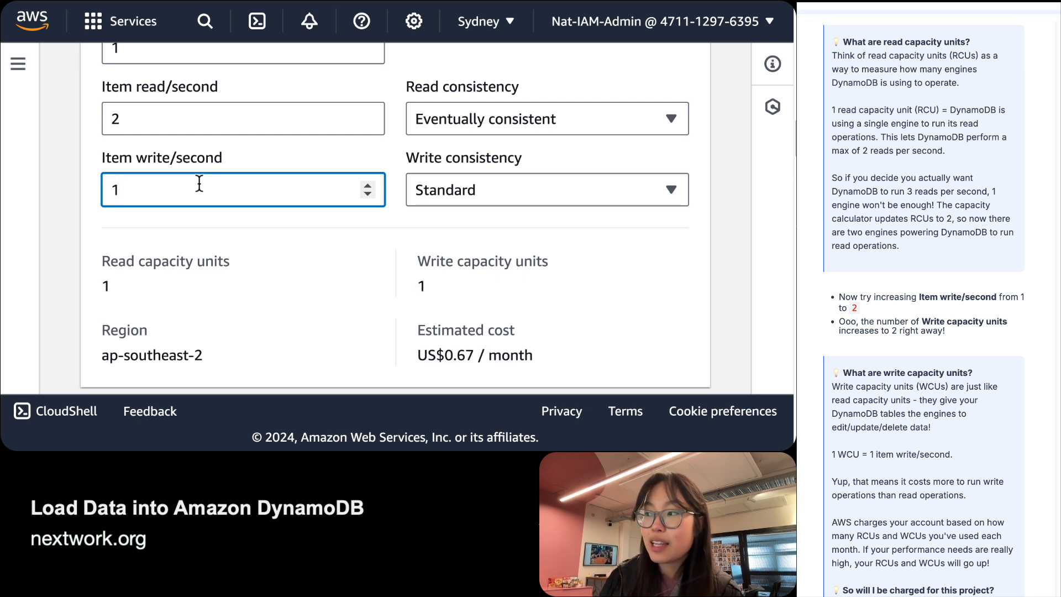
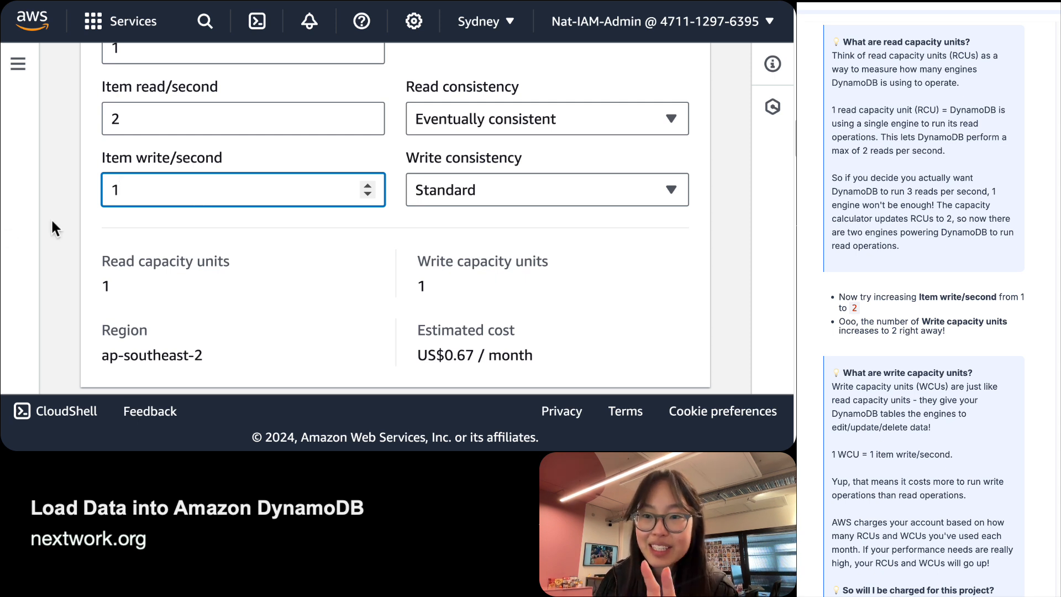
Point out Item read/second 2 and the resulting 1 read and 1 write capacity unit.
left_click(133, 119)
double_click(134, 119)
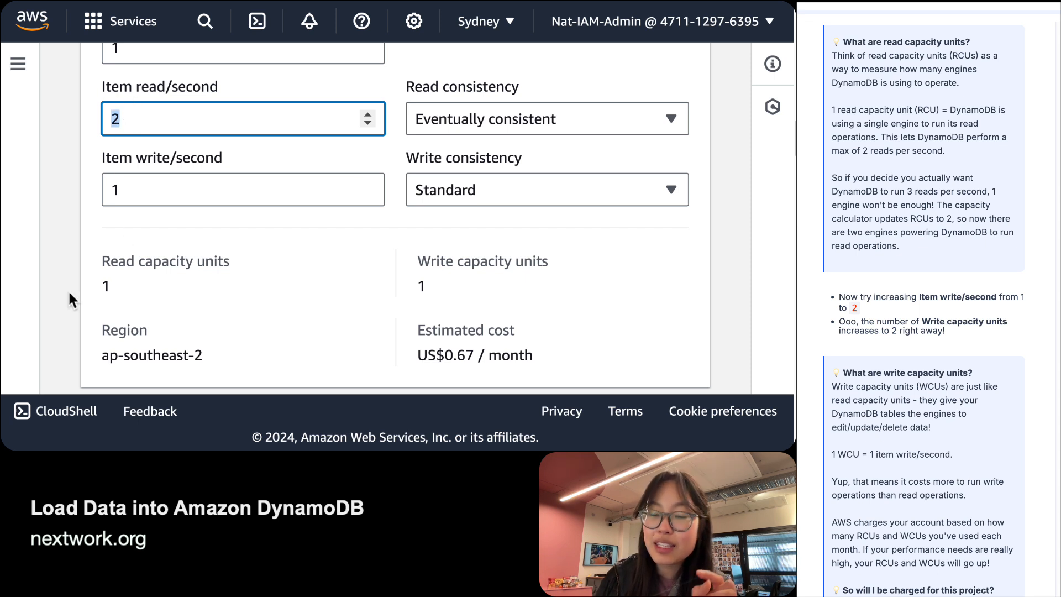
left_click(102, 272)
triple_click(104, 267)
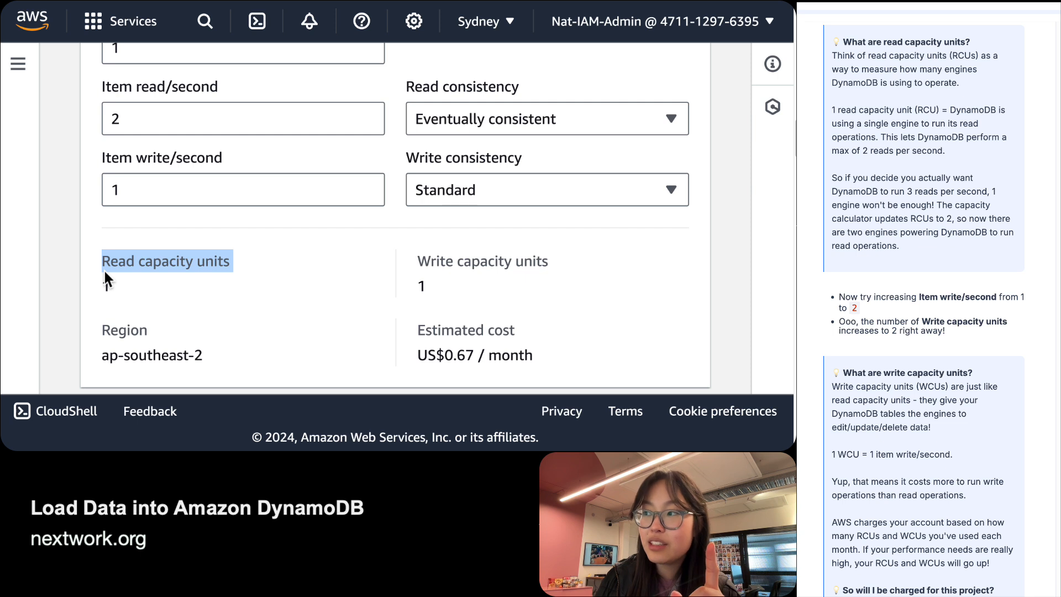
left_click(523, 256)
triple_click(523, 259)
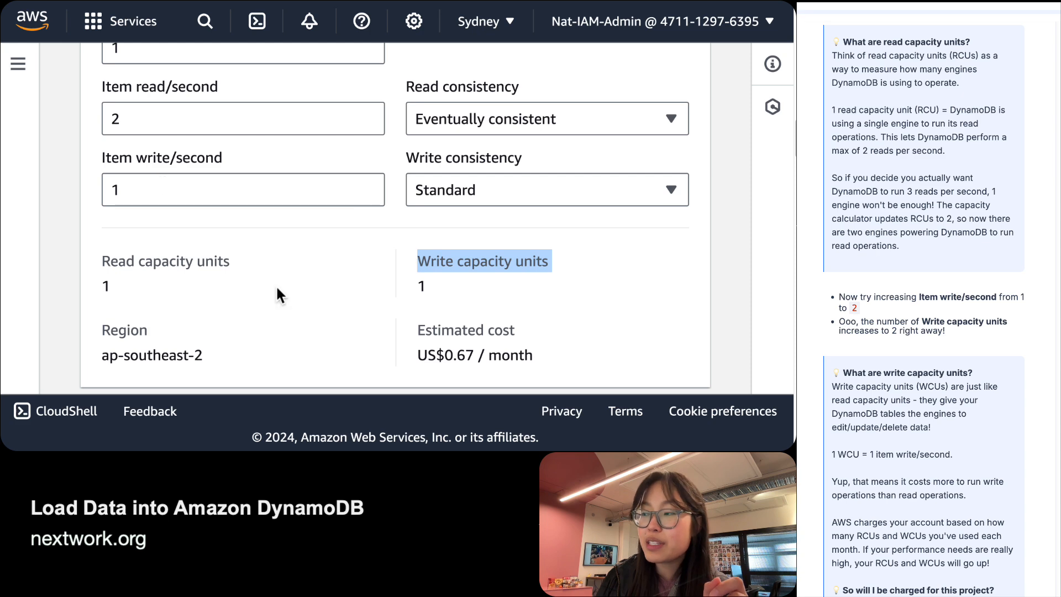
triple_click(474, 280)
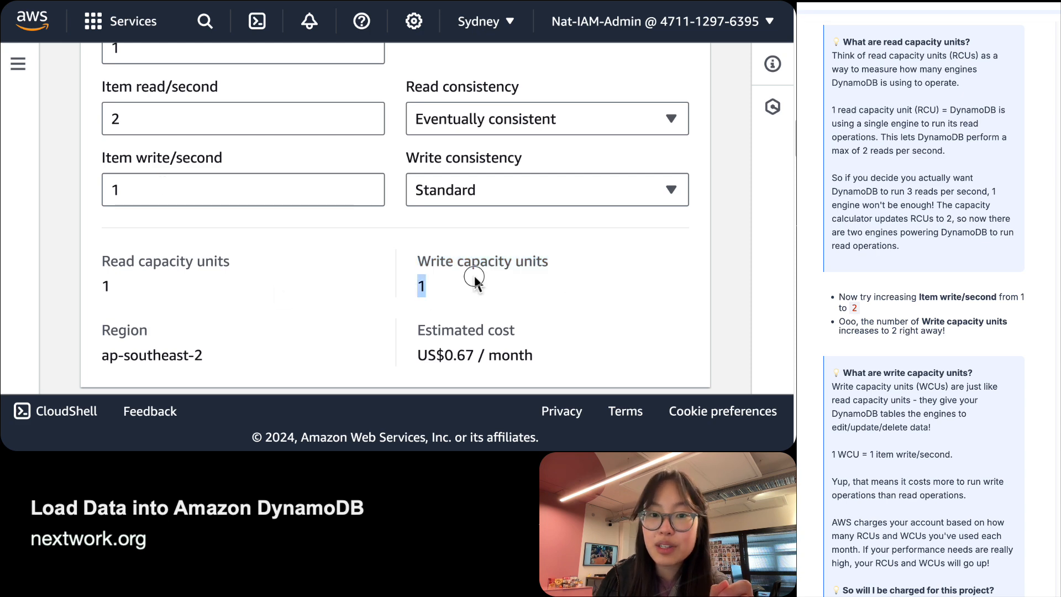
triple_click(475, 269)
left_click(467, 267)
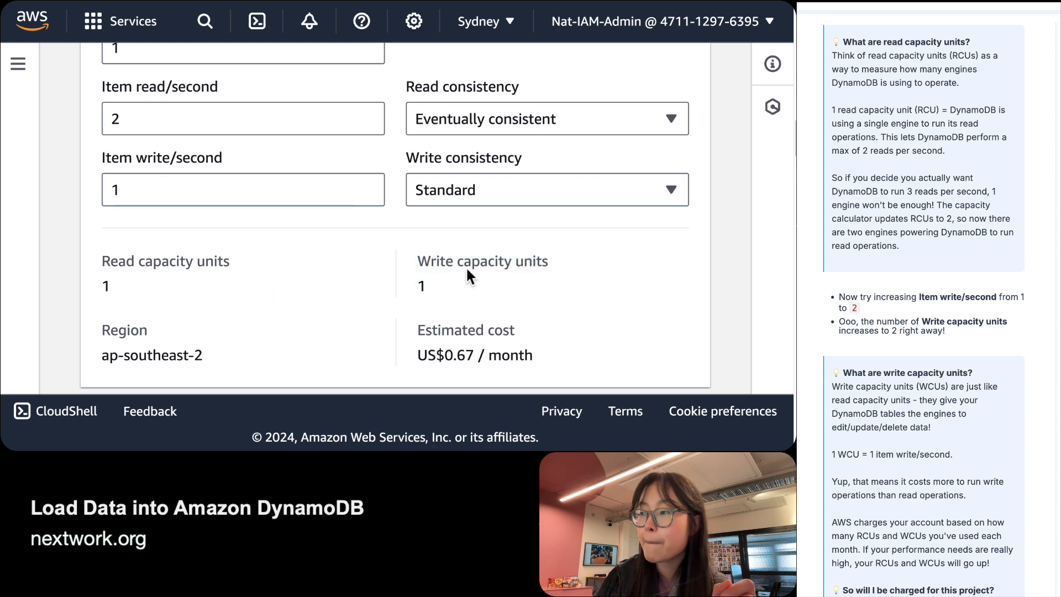
left_click(124, 186)
Review the guide's Free Tier paragraph against the Read and Write capacity units values of 1.
scroll(986, 418, "down", 4)
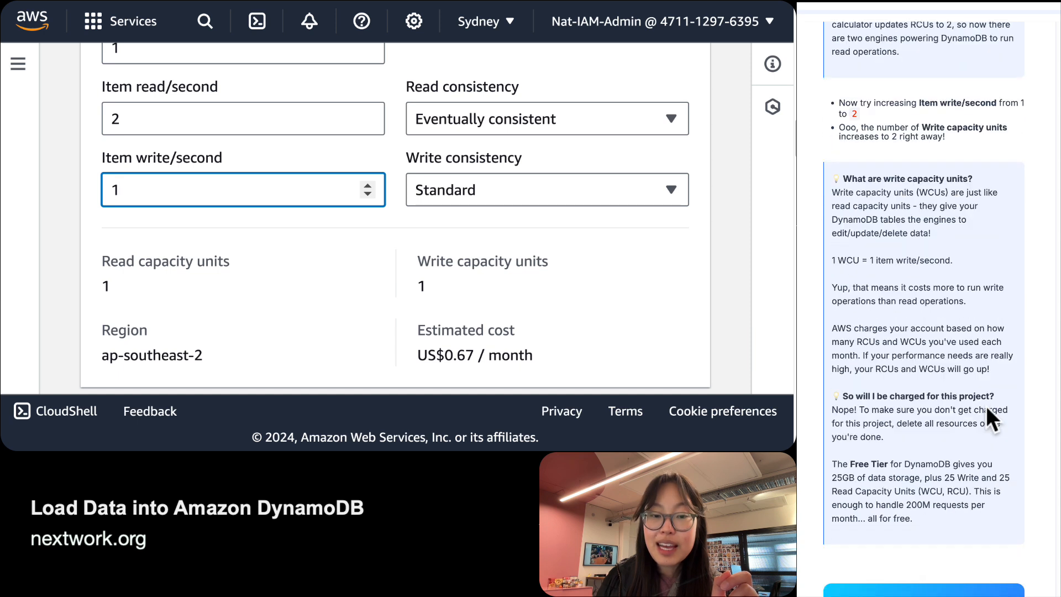
scroll(985, 418, "down", 1)
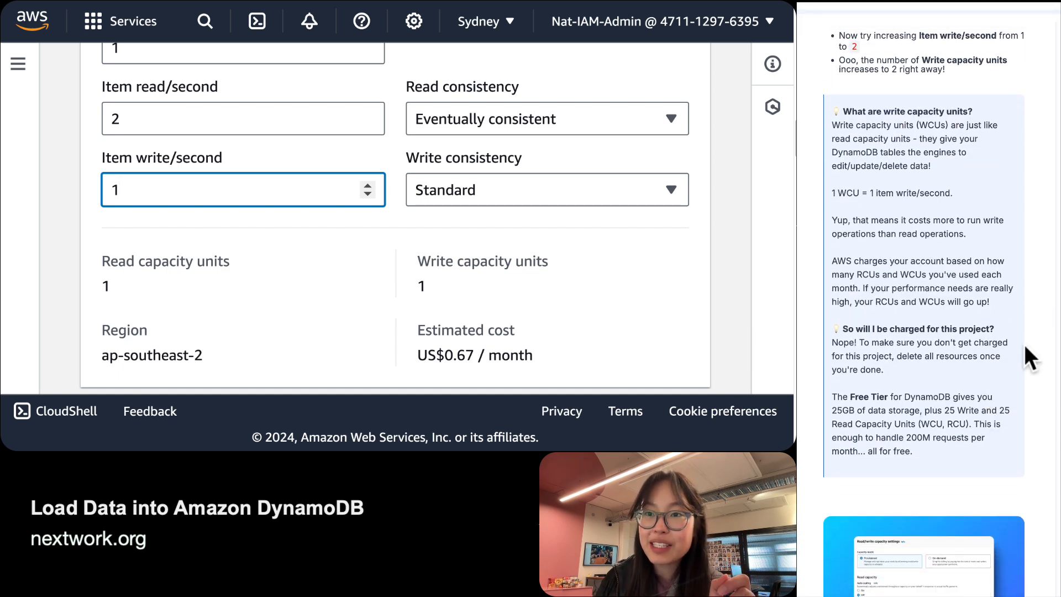
scroll(904, 400, "down", 1)
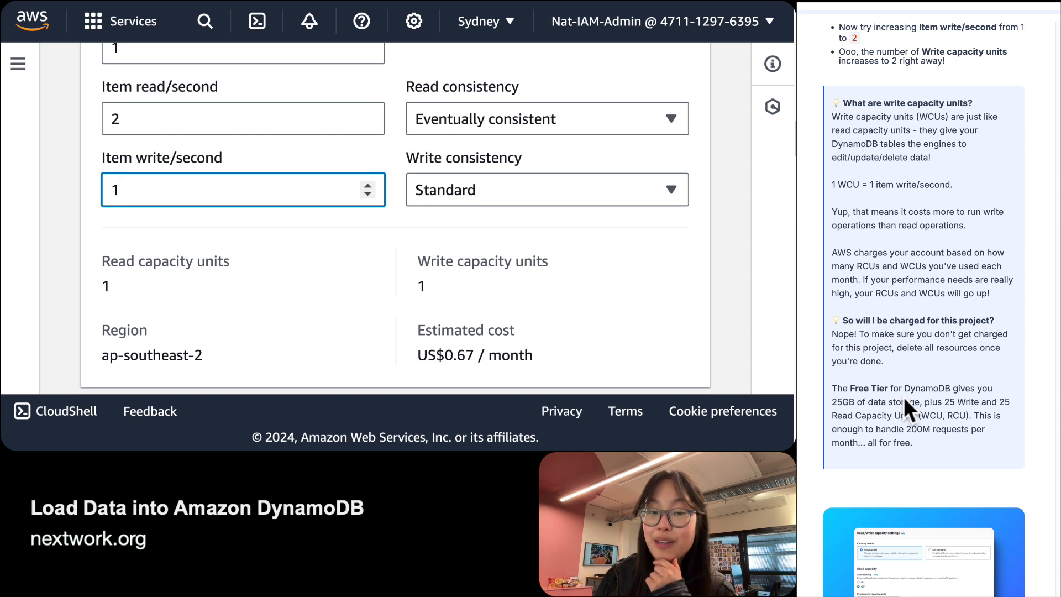
scroll(904, 399, "down", 2)
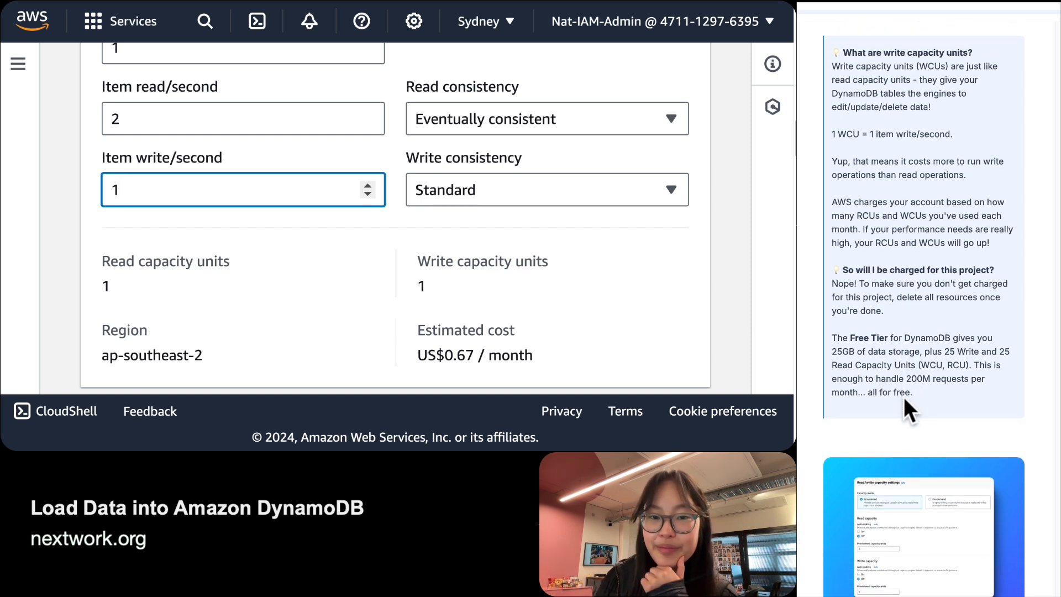
scroll(904, 399, "down", 1)
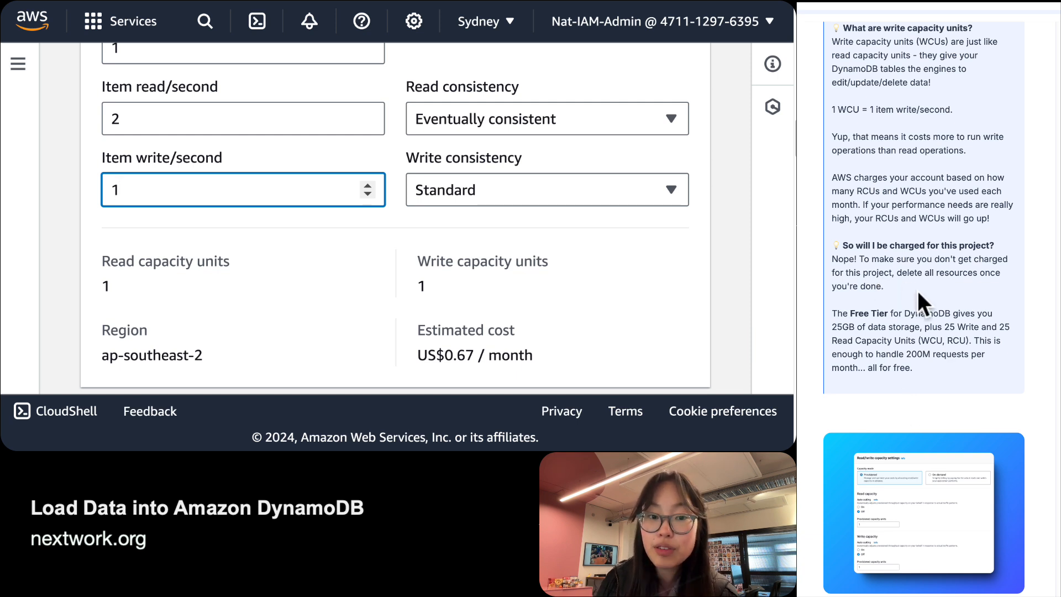
left_click_drag(913, 368, 848, 313)
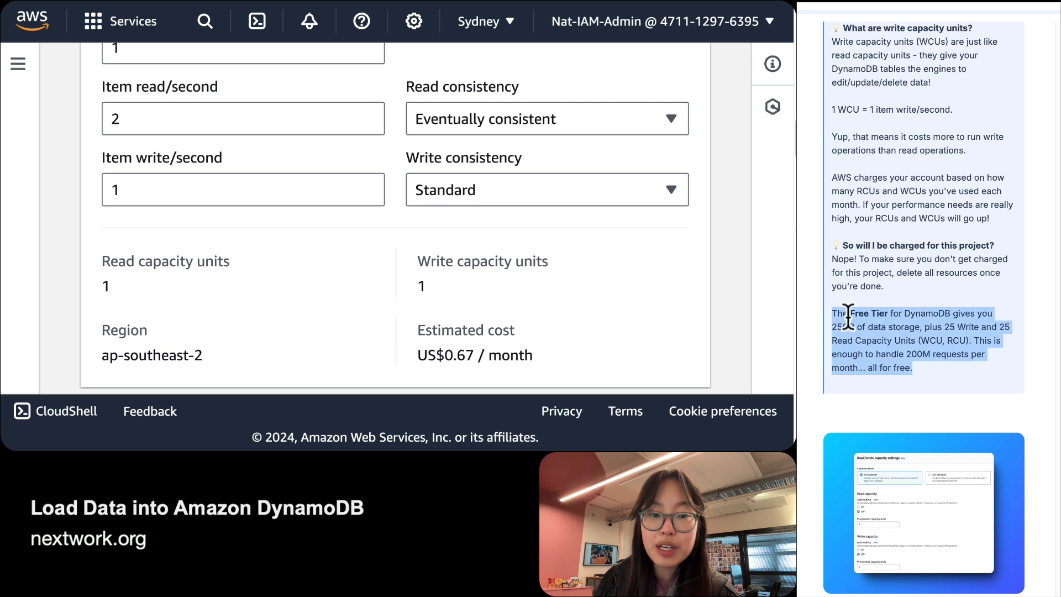
left_click(937, 317)
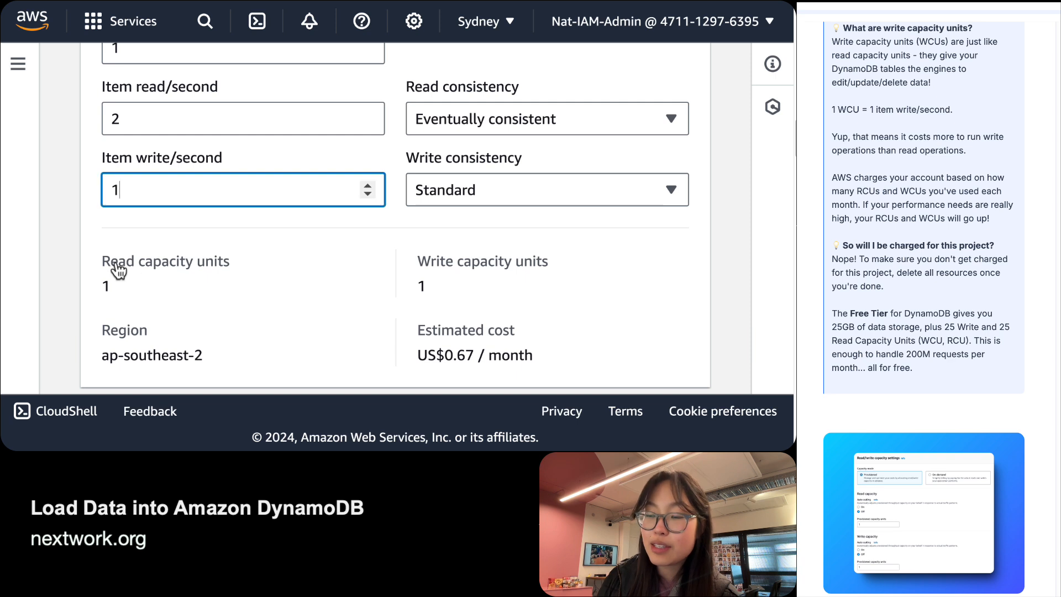
left_click_drag(104, 265, 163, 296)
left_click_drag(532, 286, 413, 270)
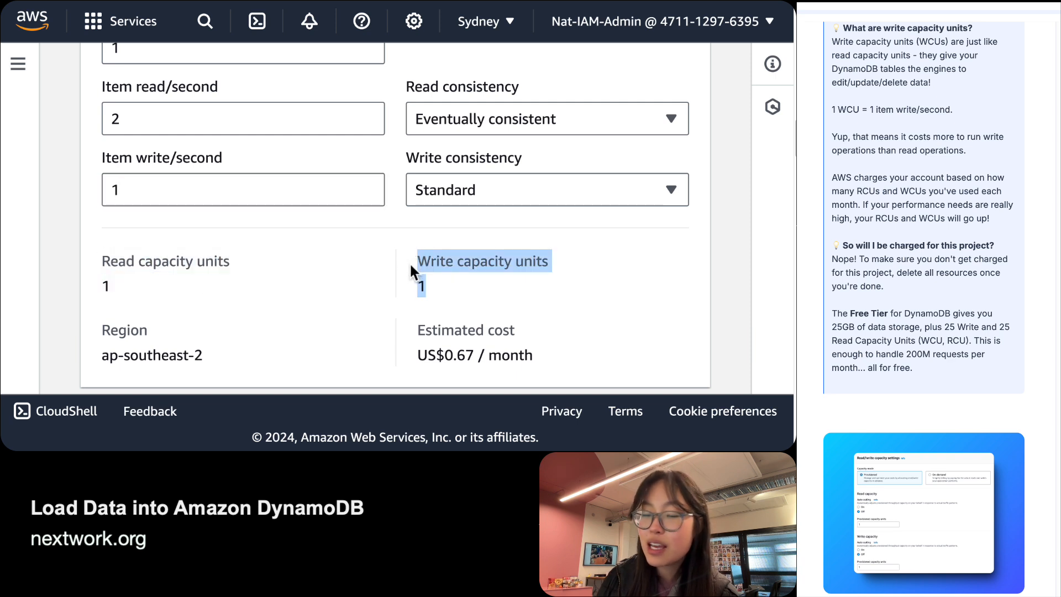
left_click(410, 266)
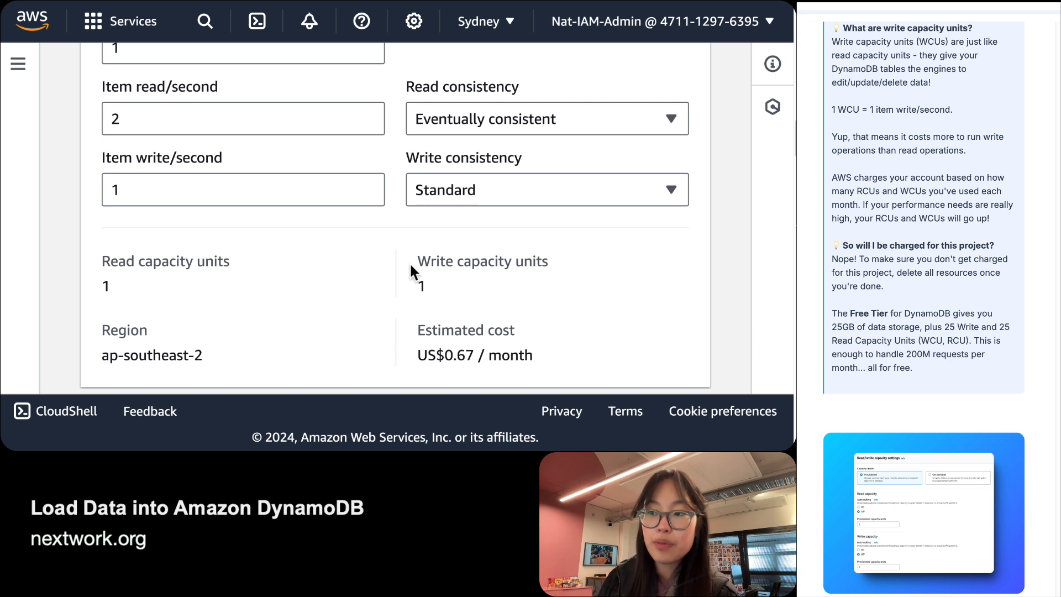
Highlight the Write capacity units value 1 and bring up the guide's capacity units question.
double_click(509, 278)
scroll(508, 278, "down", 1)
left_click(509, 277)
scroll(264, 246, "down", 12)
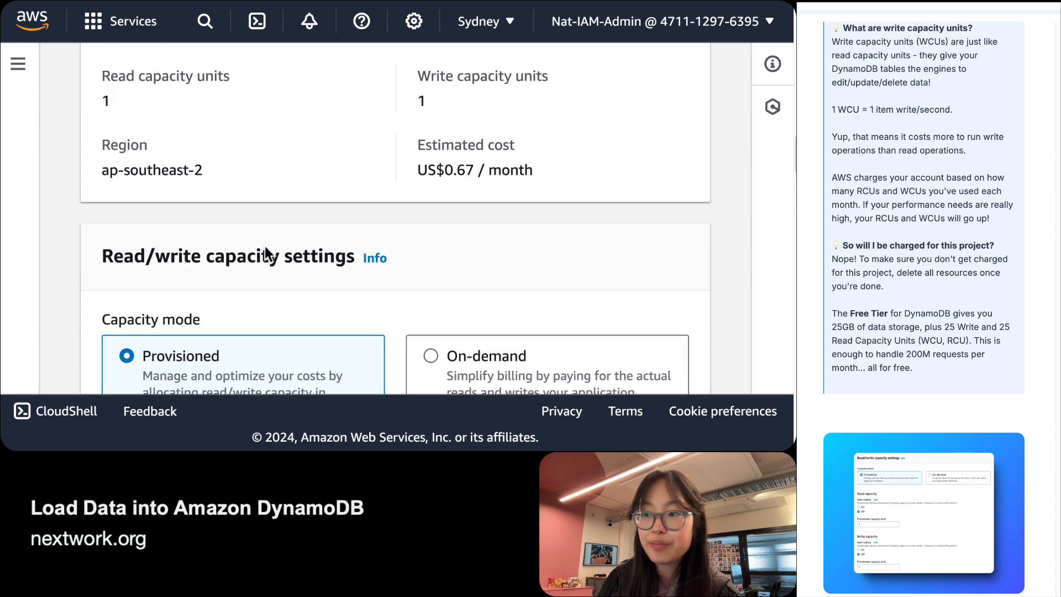
scroll(265, 247, "down", 2)
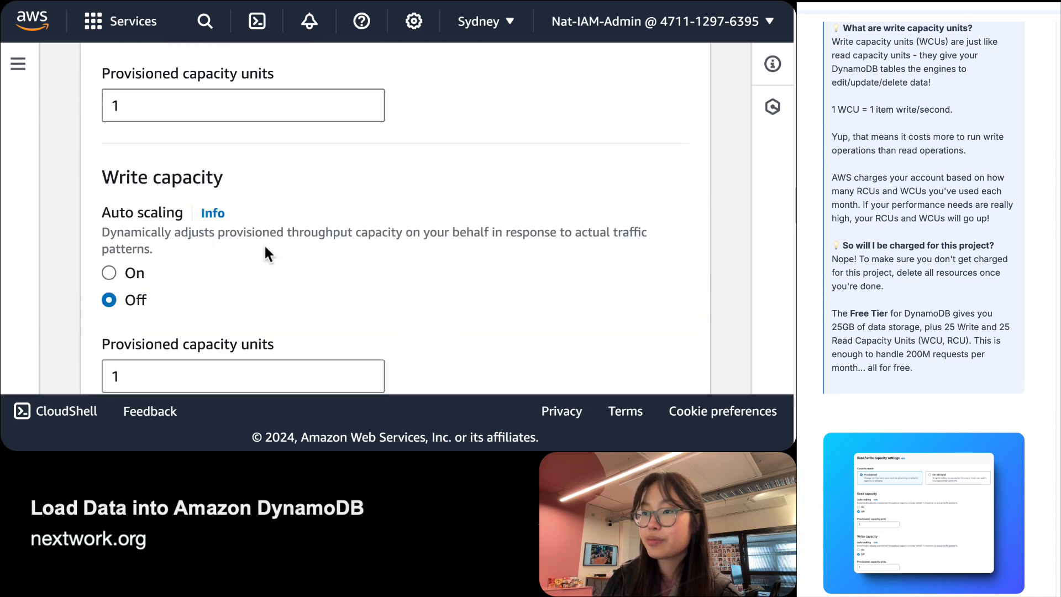
scroll(264, 242, "down", 5)
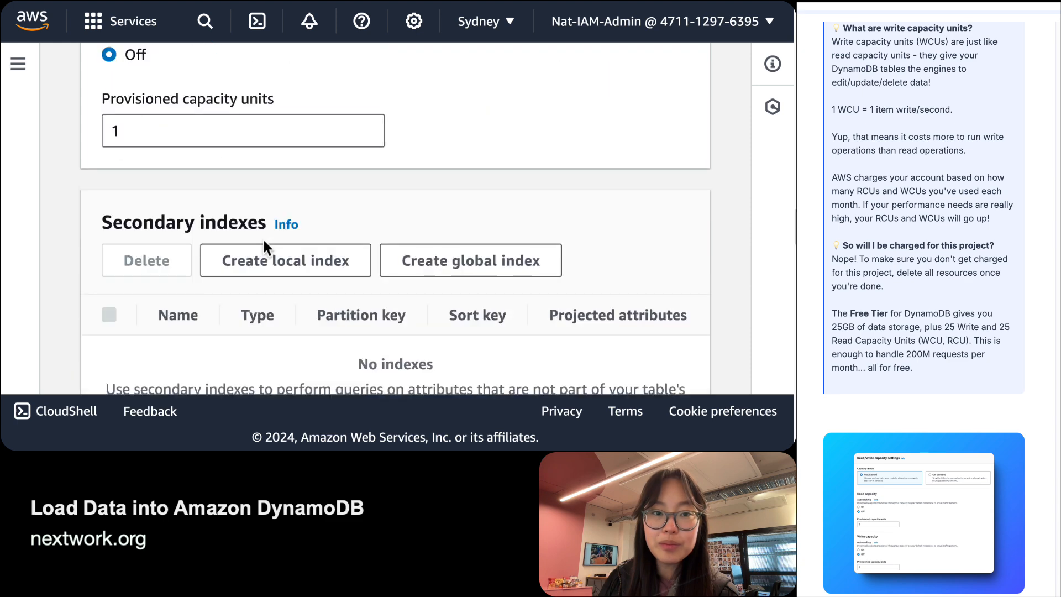
scroll(923, 309, "down", 7)
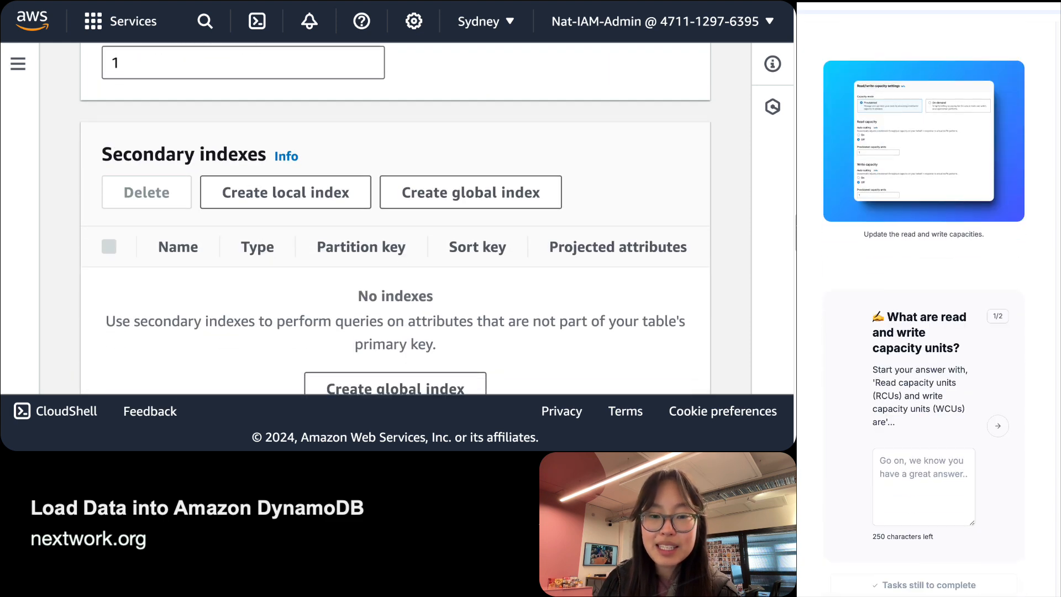
scroll(1017, 381, "down", 1)
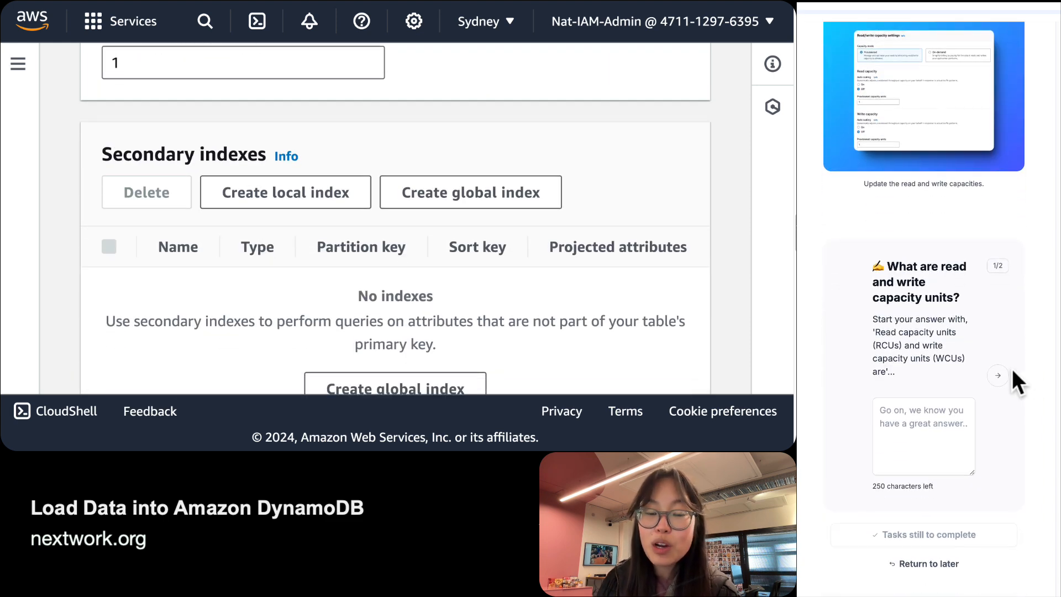
Begin the answer: 'Read capacity units (RCUs) and write capacity units (WCUs) are units that measure…'.
left_click(911, 413)
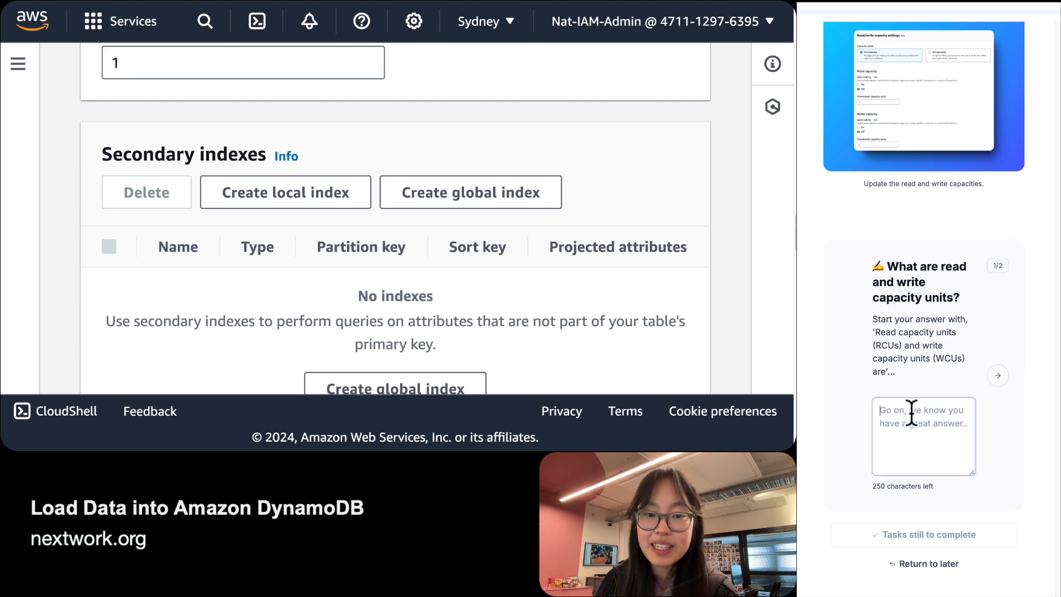
type("Read capa")
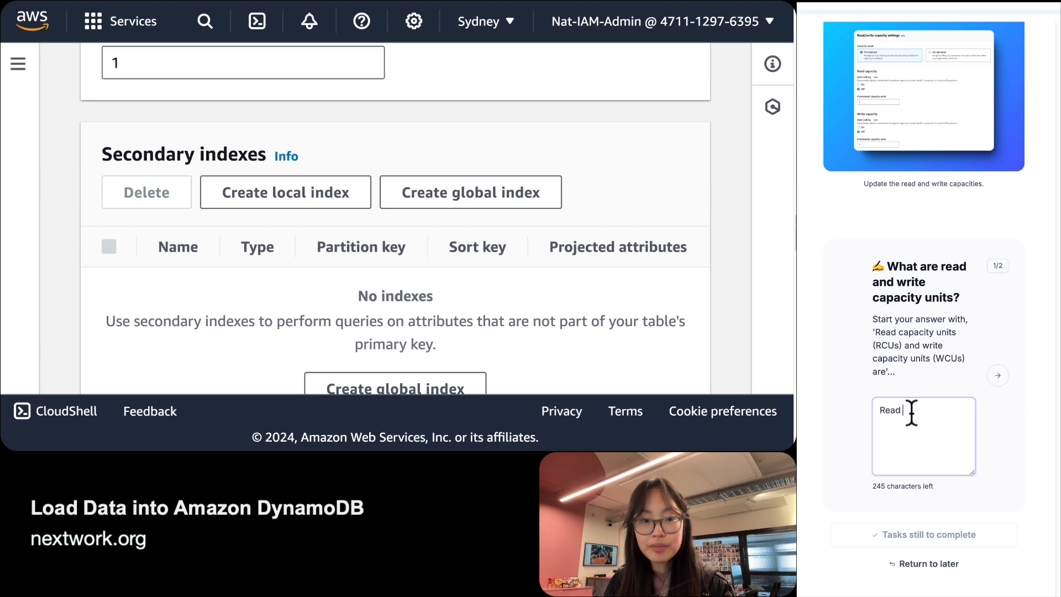
key("BackSpace")
key("BackSpace")
key("BackSpace")
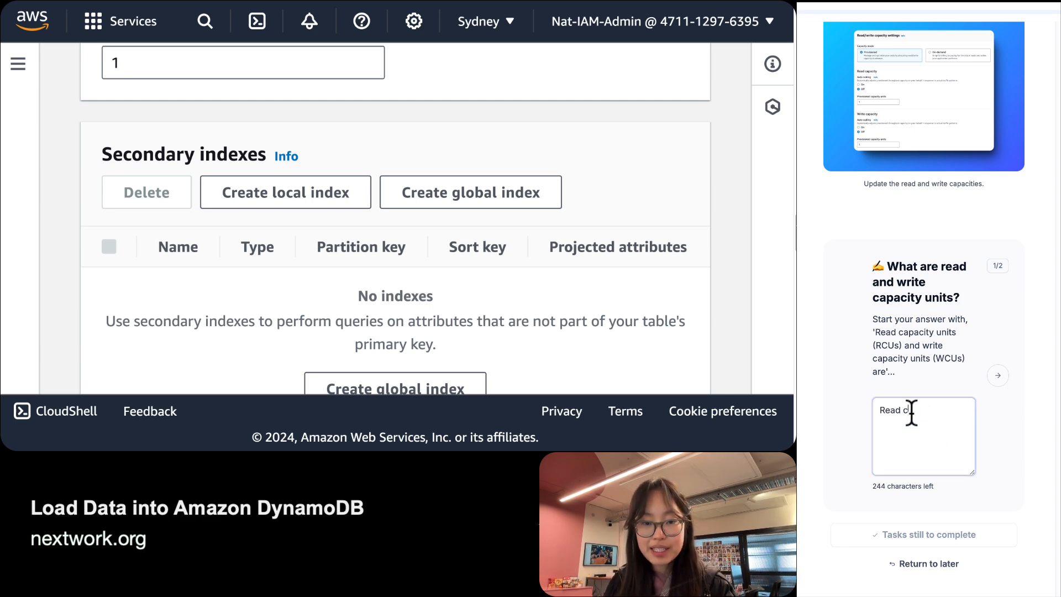
type("apacity units (")
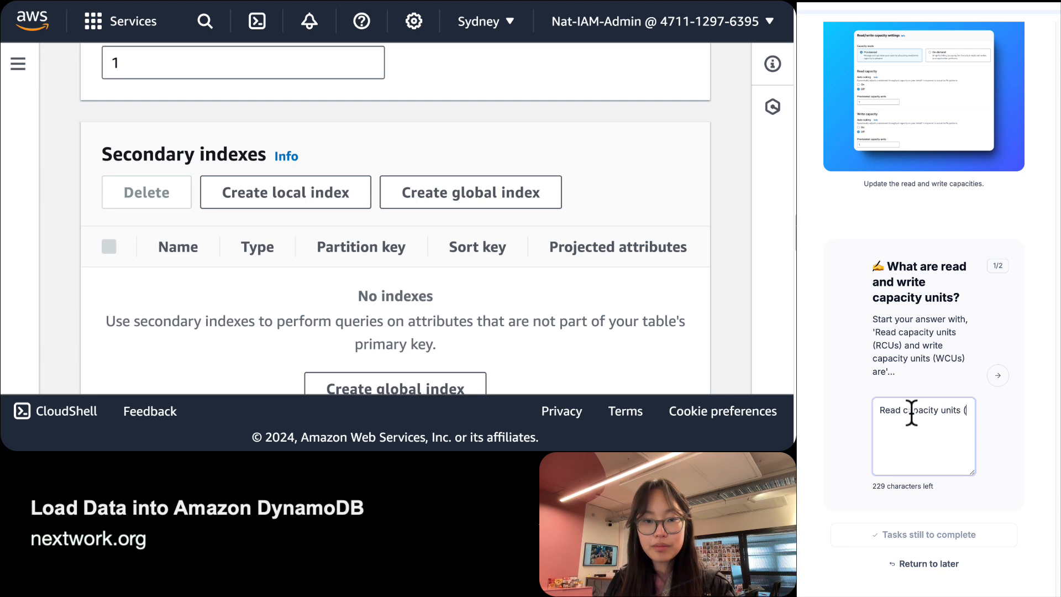
type("RCUs) and ")
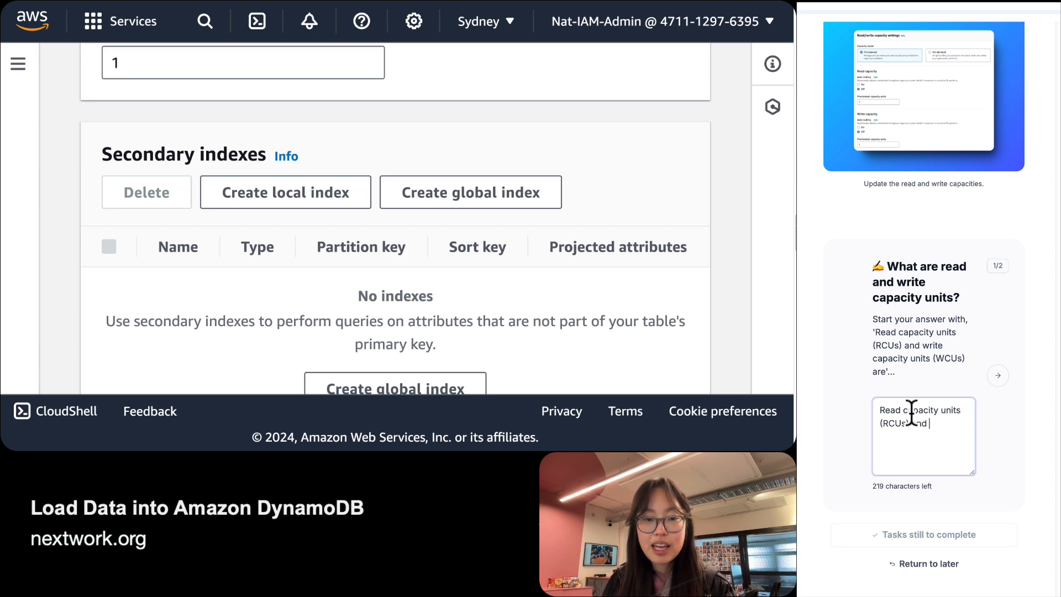
type("write capcaity")
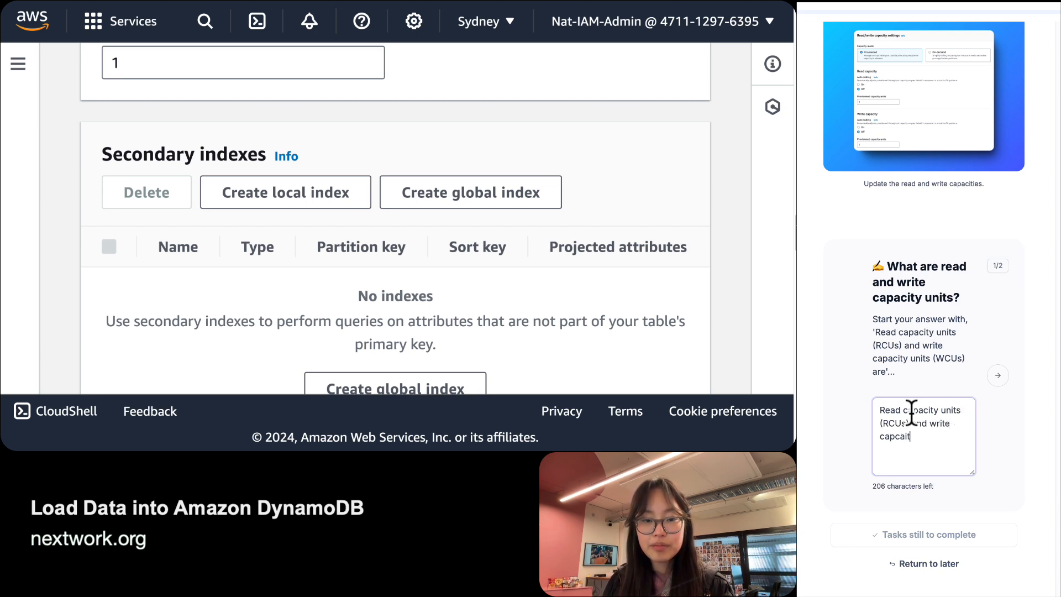
key("BackSpace")
key("BackSpace")
key("BackSpace")
type("ci")
key("BackSpace")
key("BackSpace")
key("BackSpace")
key("BackSpace")
type("a")
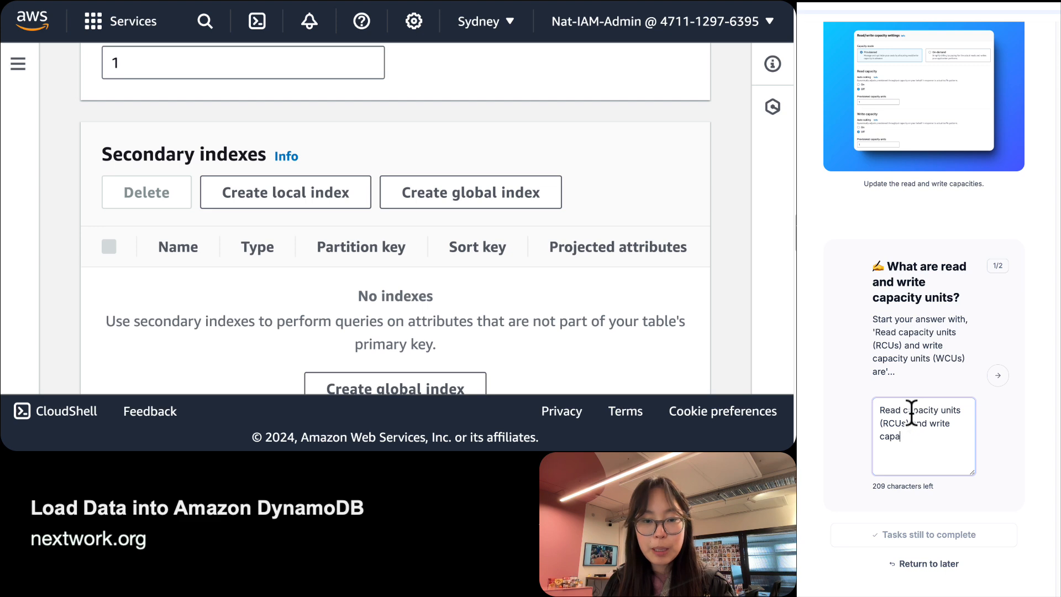
type("city units (")
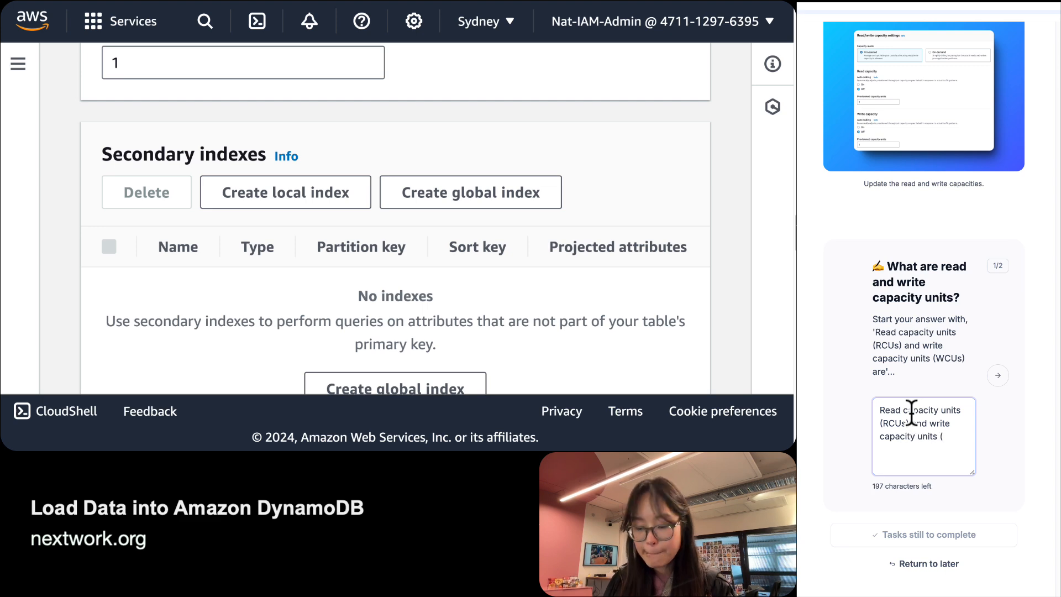
type("WCUs) ")
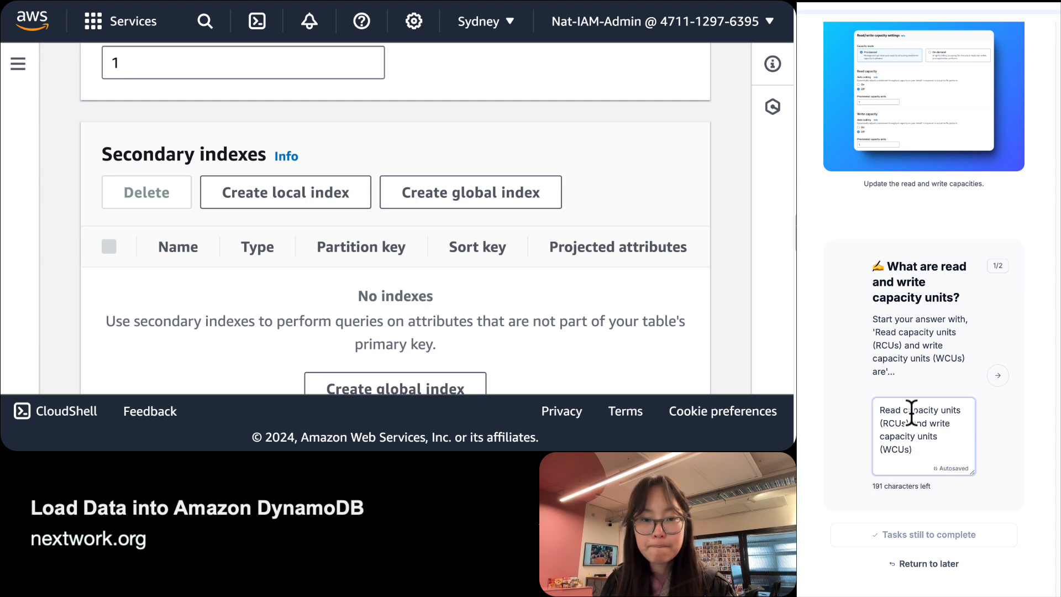
type("are units ")
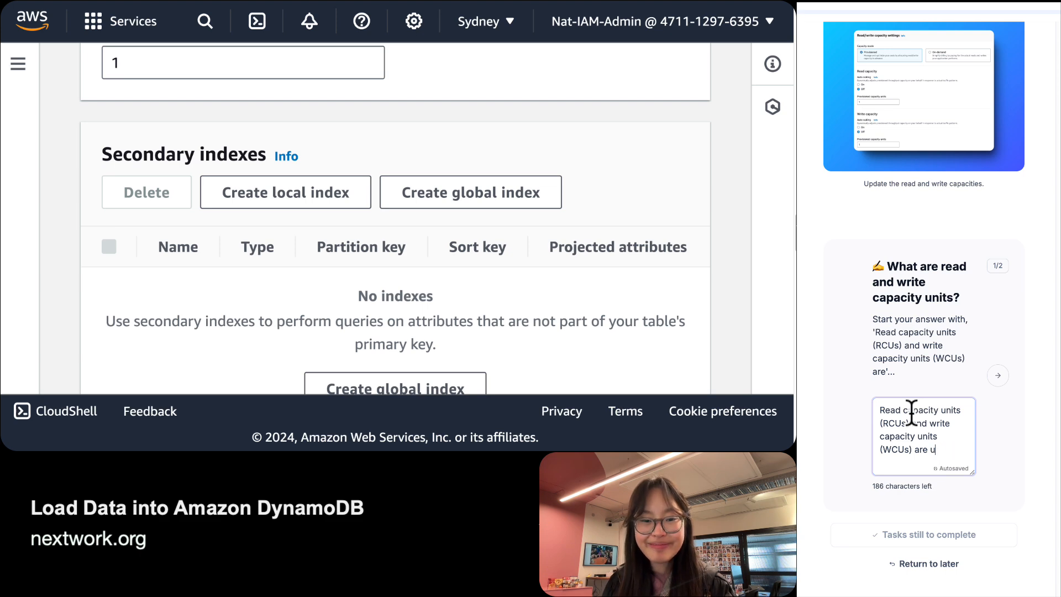
type("that measure ")
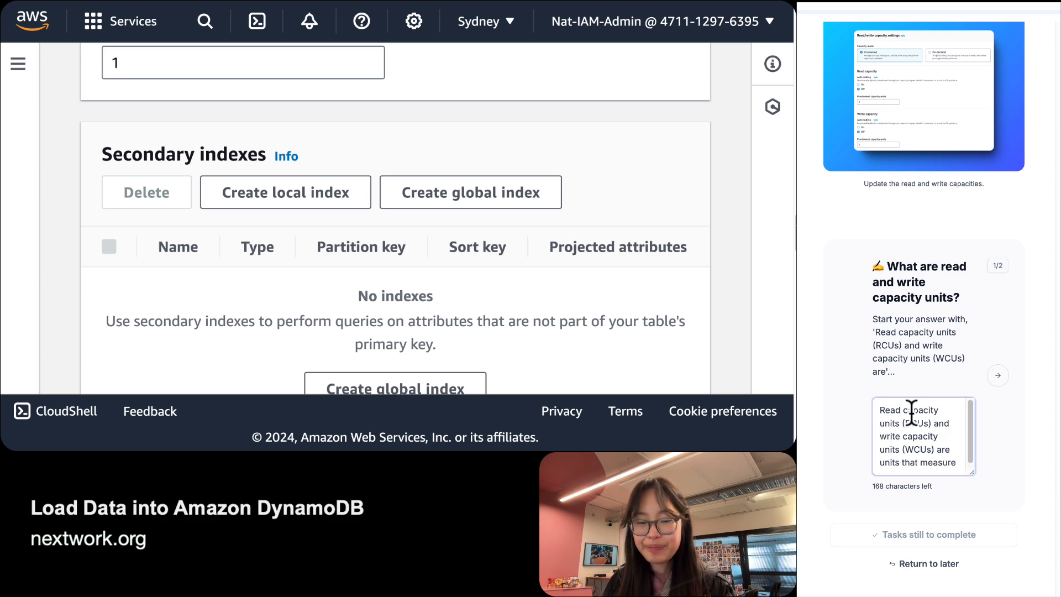
type("how")
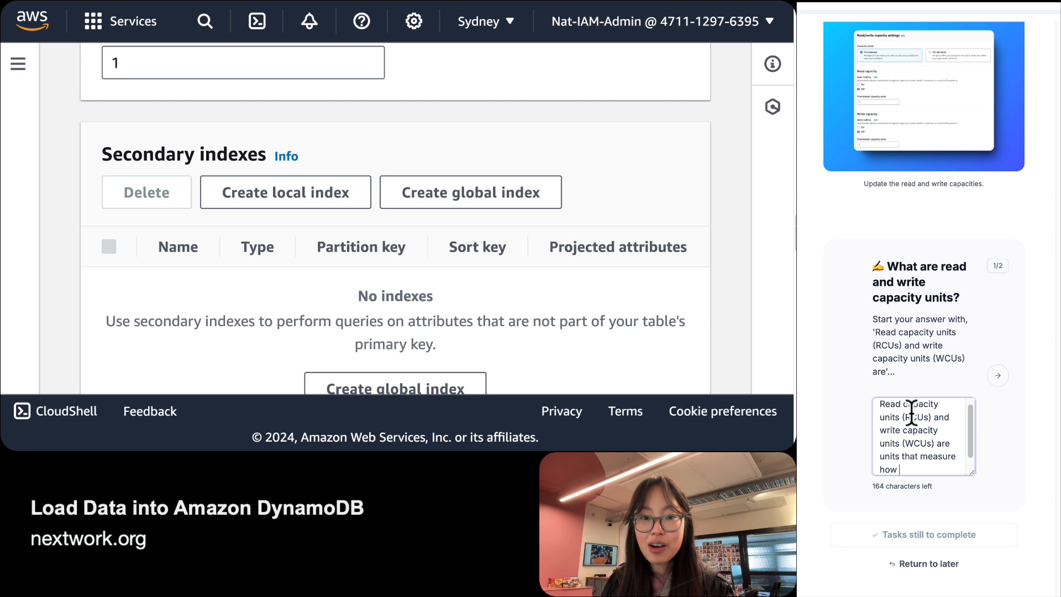
Finish the answer on table performance and RCU/WCU-based pricing, then advance to the Free Tier question.
key("BackSpace")
key("BackSpace")
key("BackSpace")
key("BackSpace")
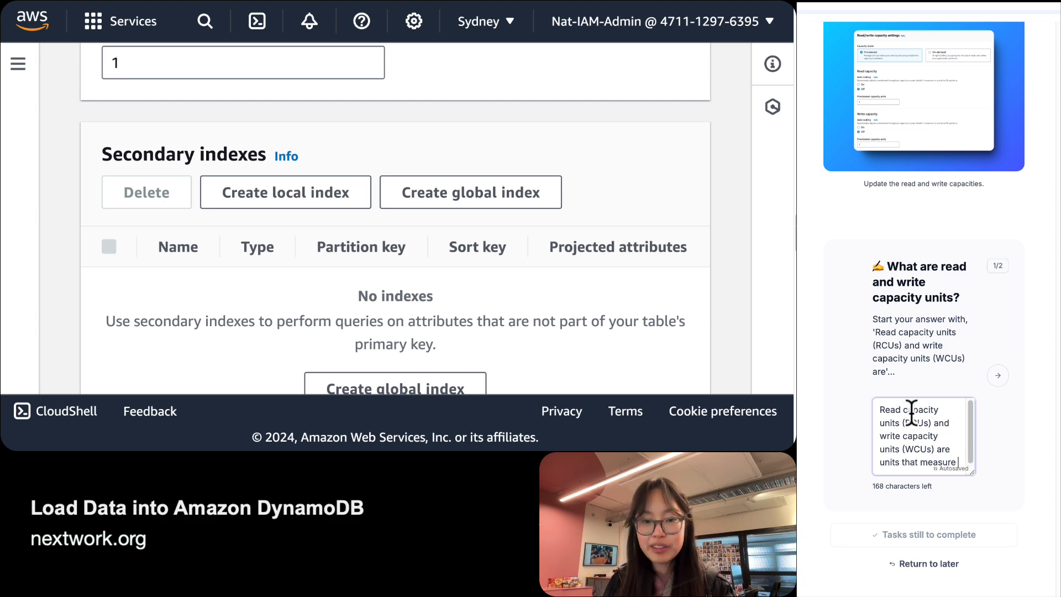
type("my ")
type("DynamoDB")
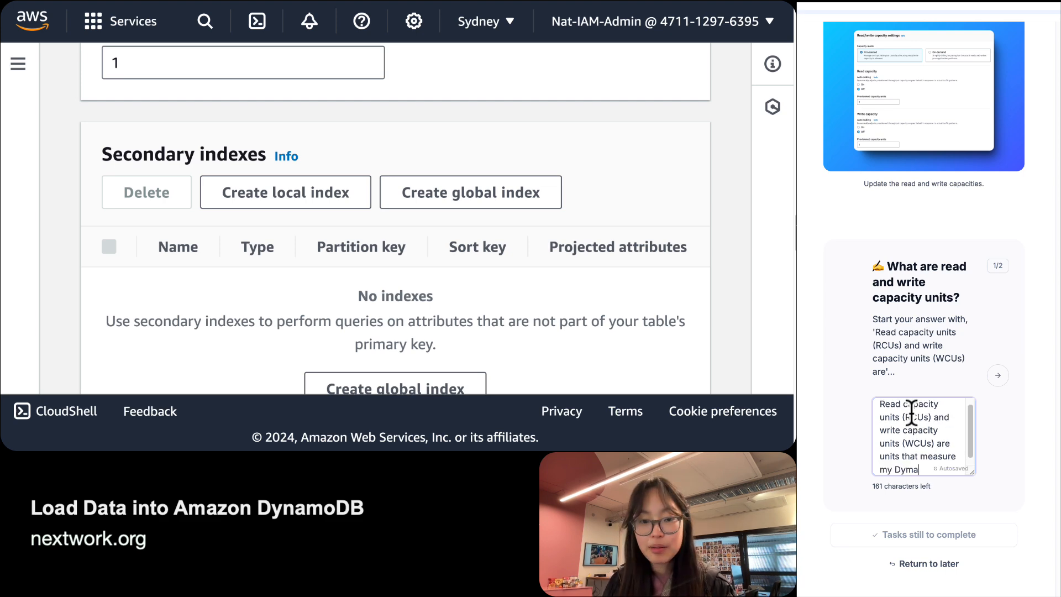
type(" tab")
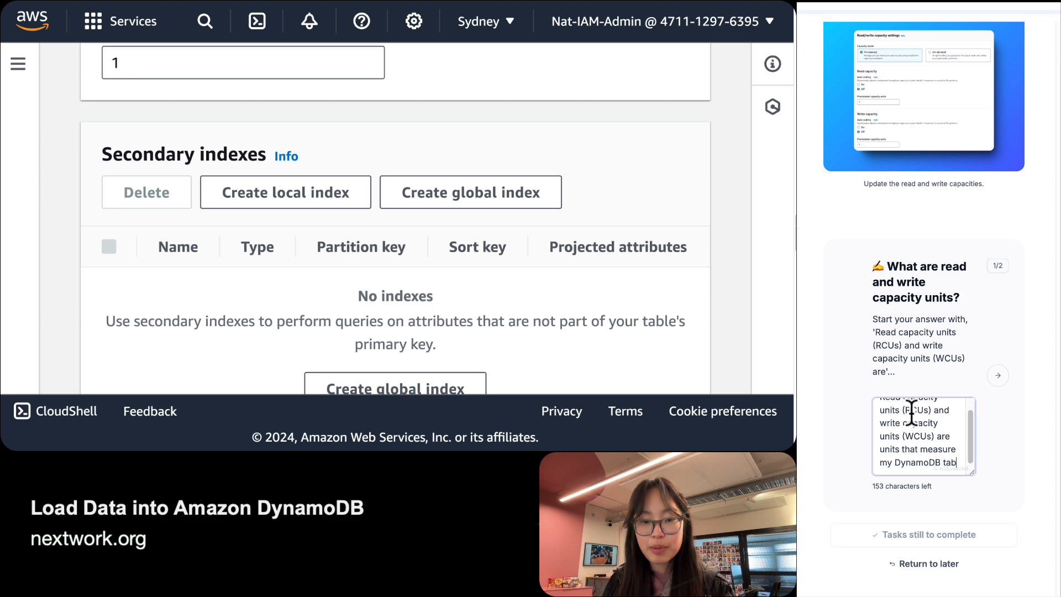
type("les 's ")
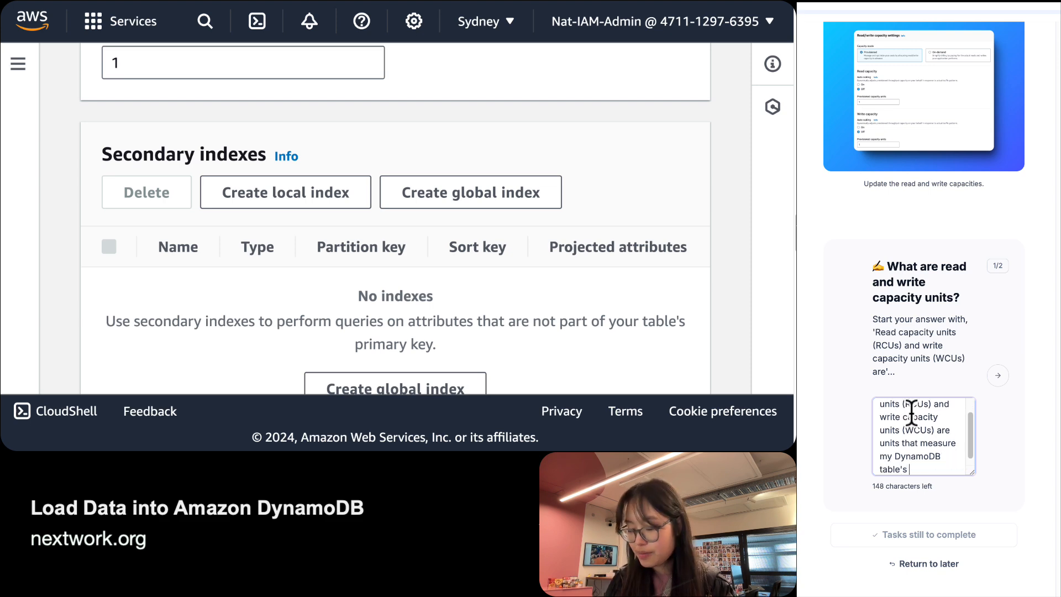
type("performance. ")
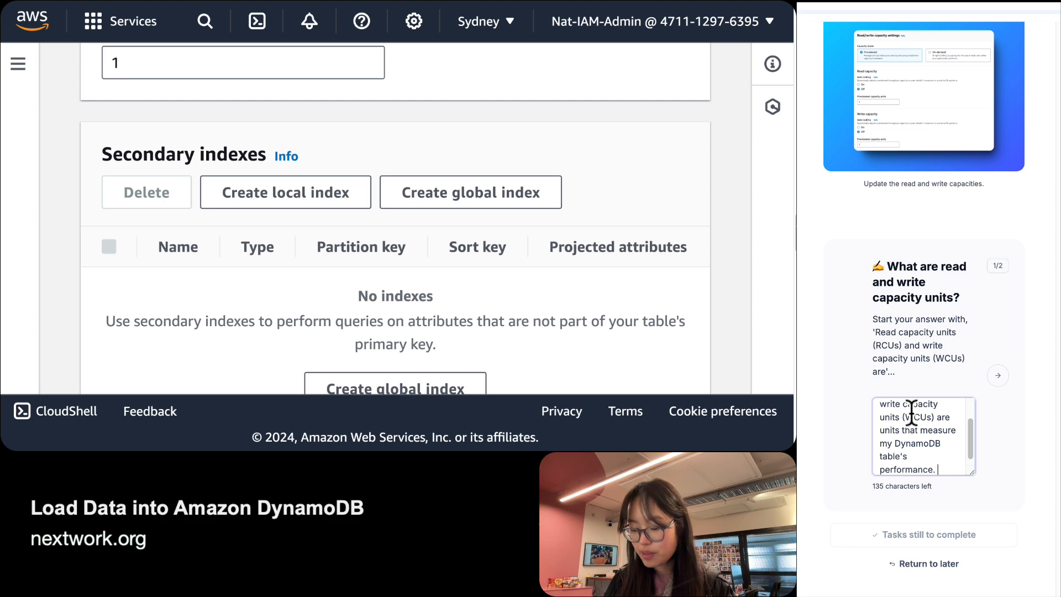
type("Dynamo")
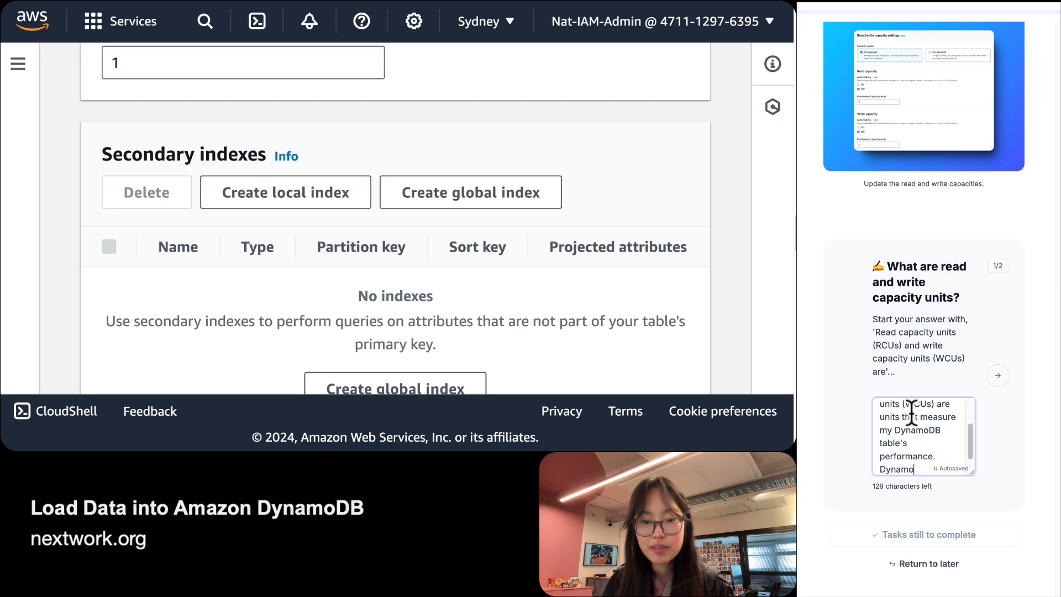
type("DB pricing is ")
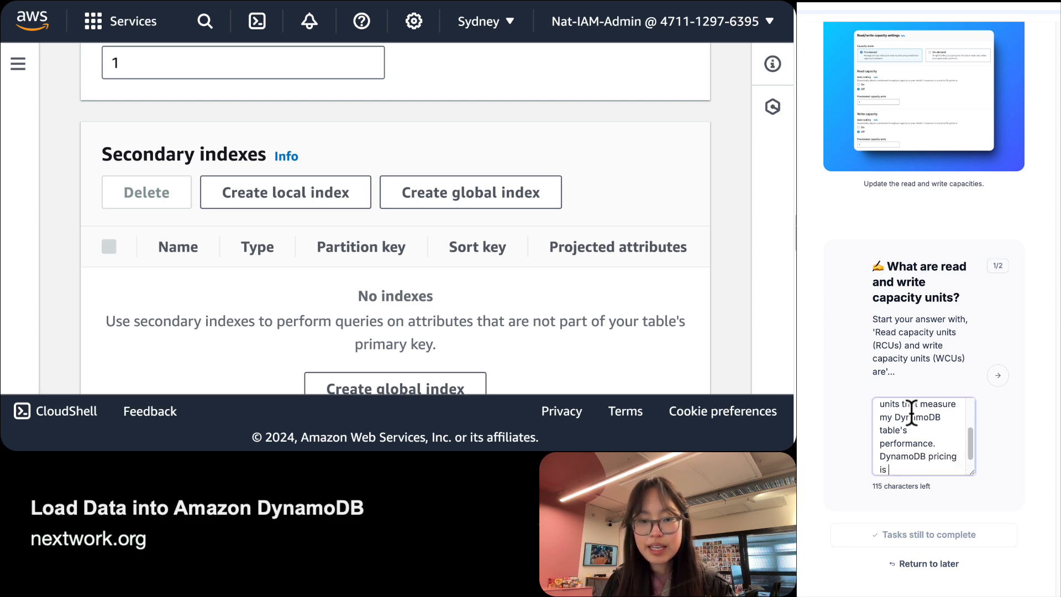
type("based on ")
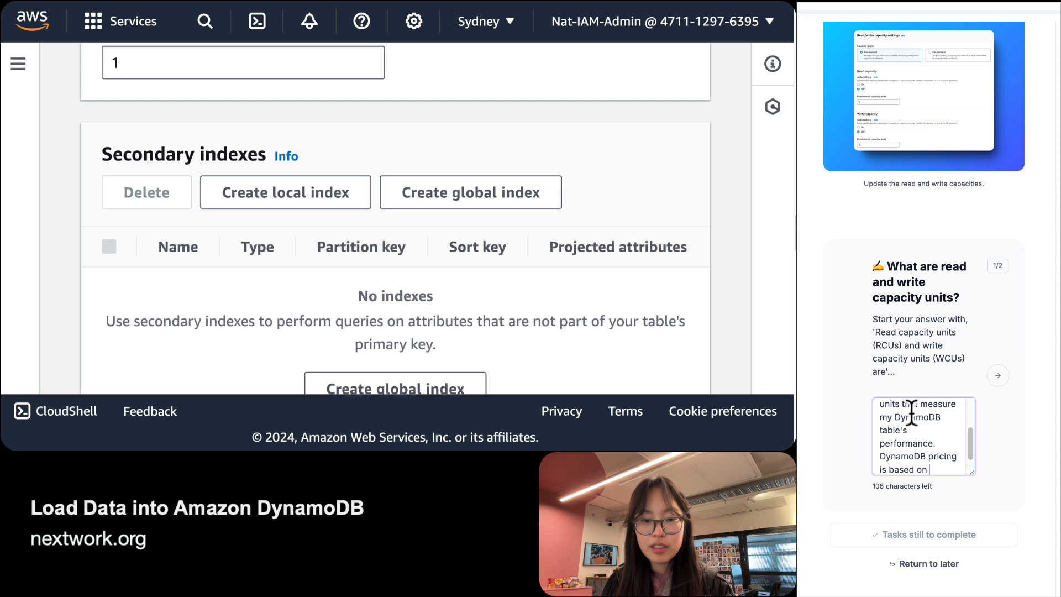
type("RCUs an")
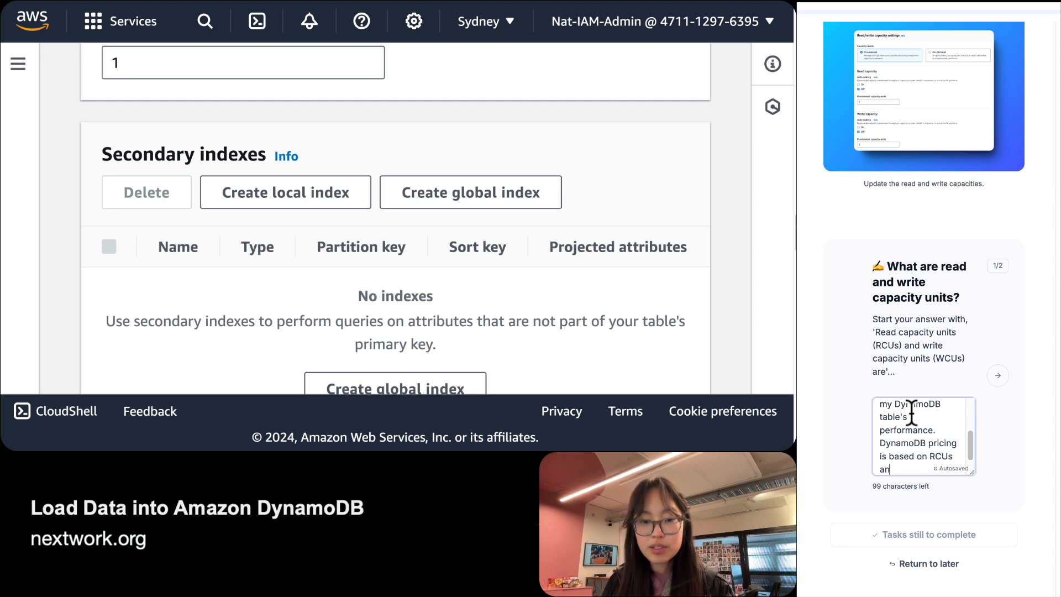
type("d WCUs, so ")
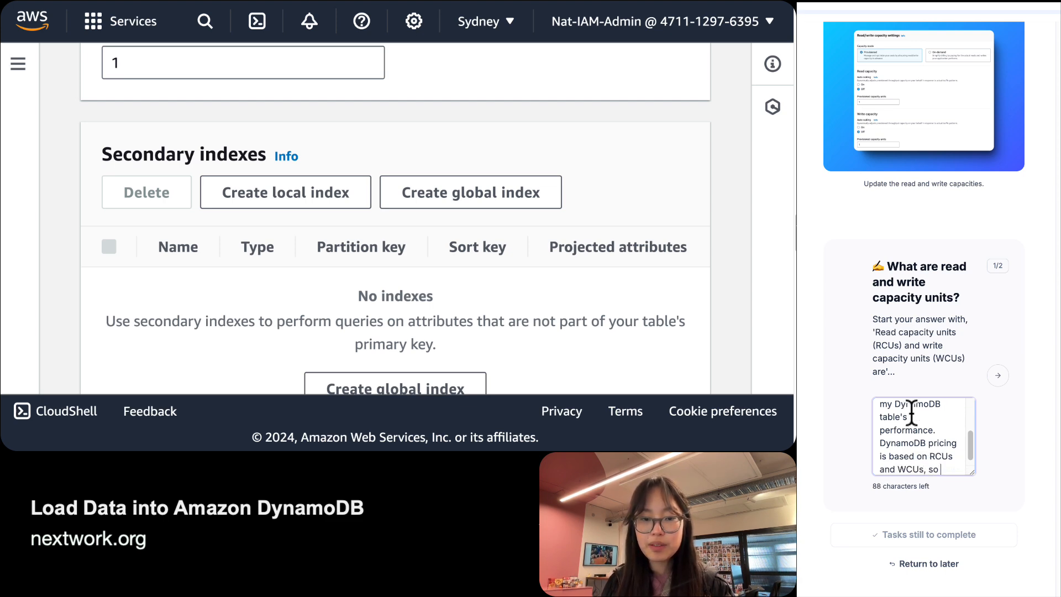
type("the more ")
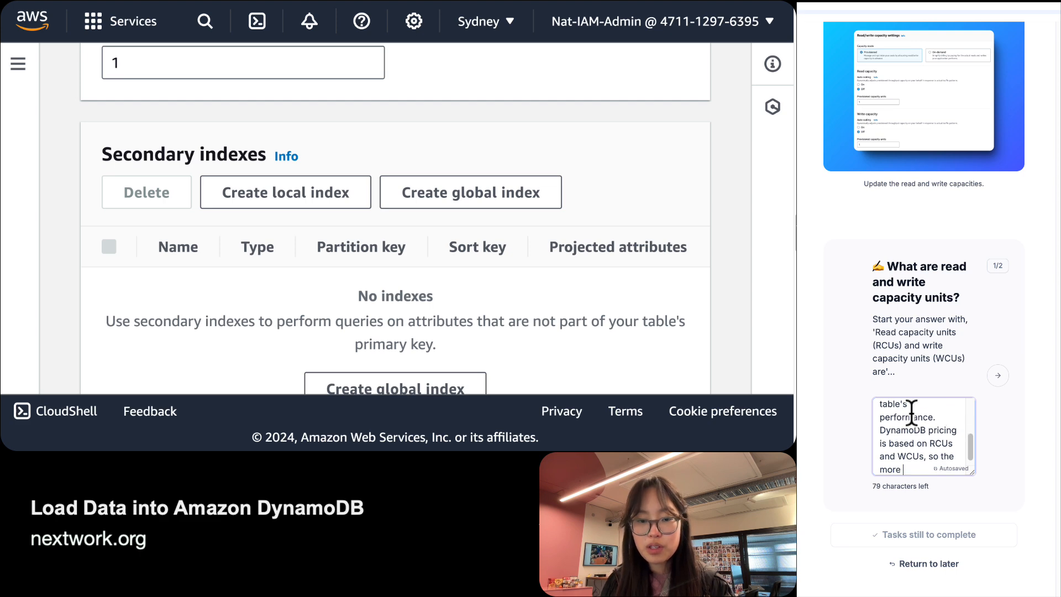
type("RCU/")
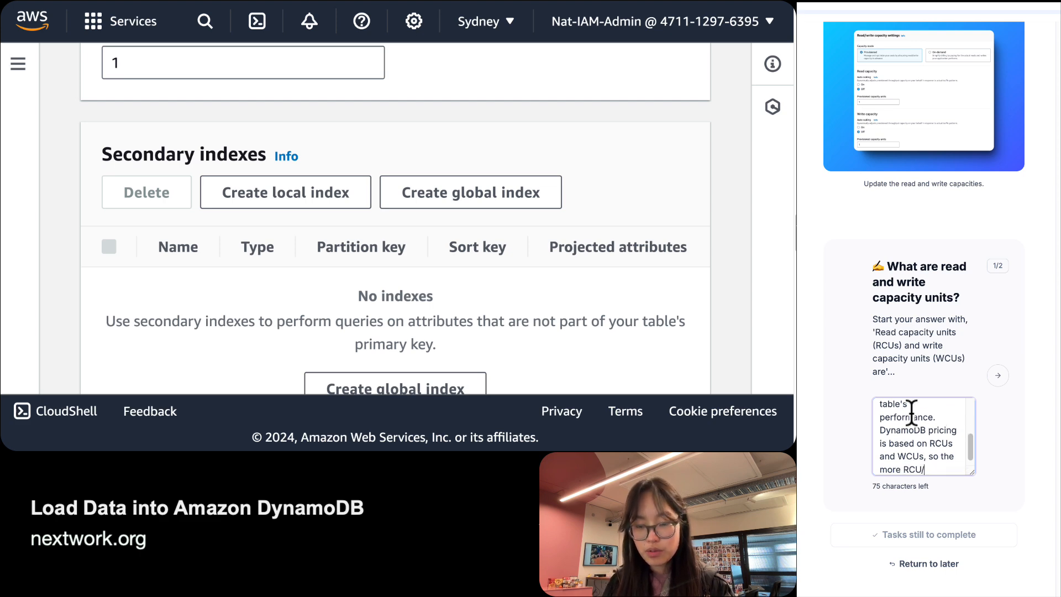
type("WCUs co")
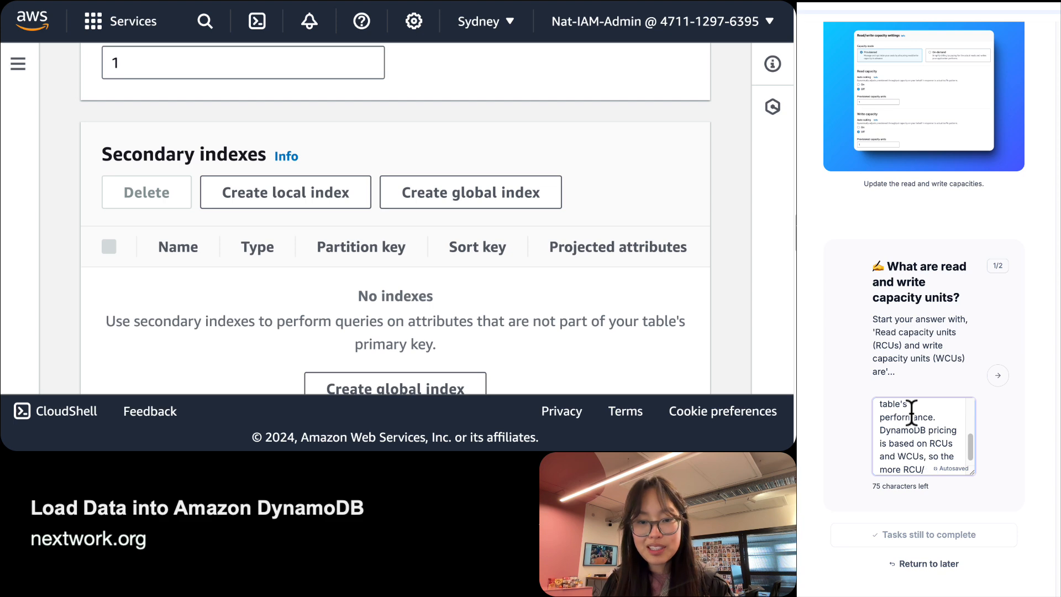
type("nsumed,")
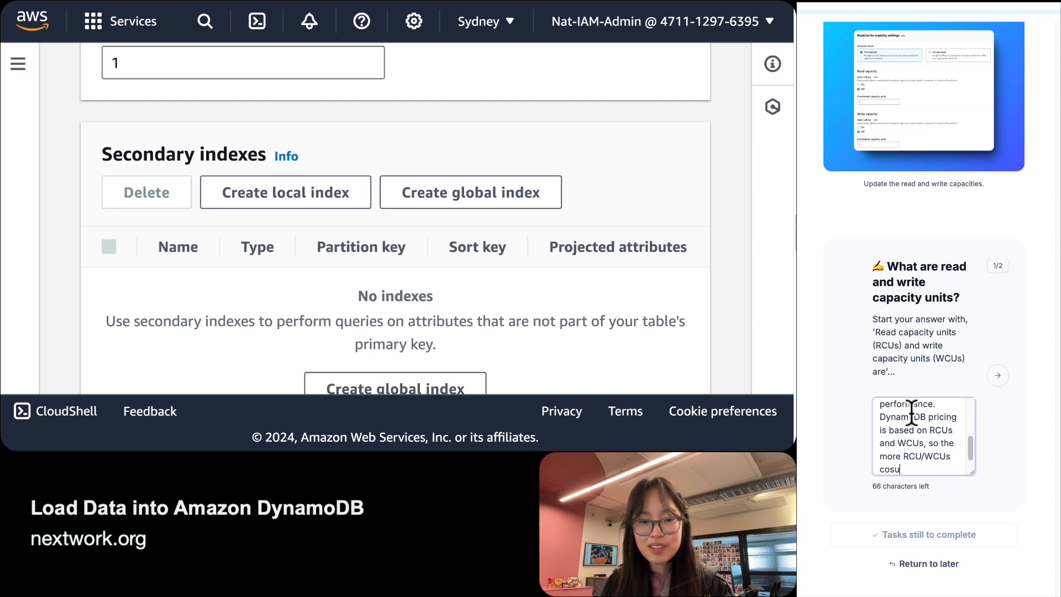
type(" tthe m")
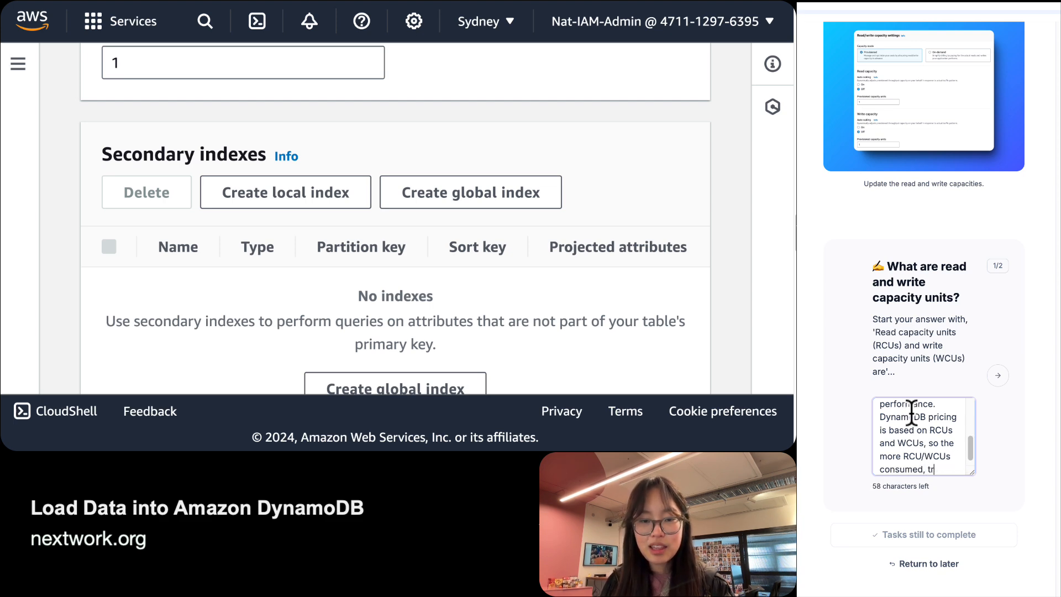
key("BackSpace")
key("BackSpace")
key("BackSpace")
key("BackSpace")
key("BackSpace")
type("he more ")
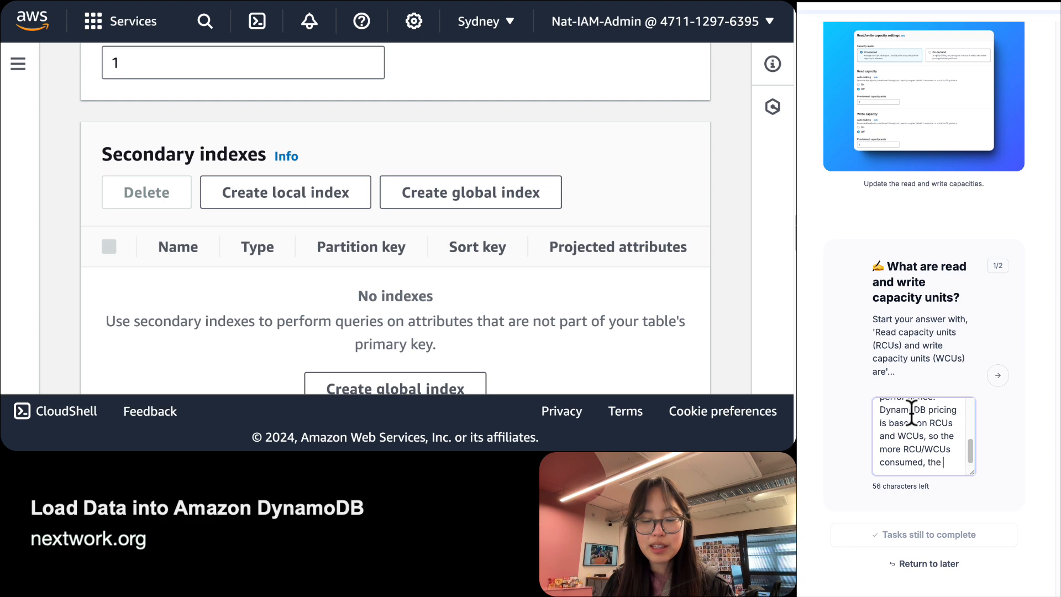
type("expen")
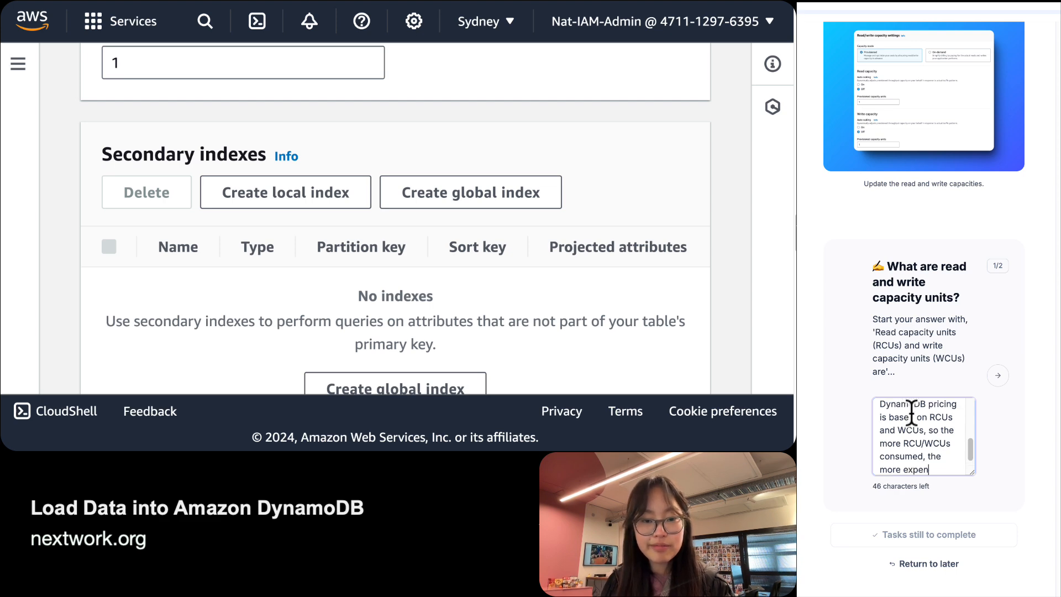
type("sive the project.")
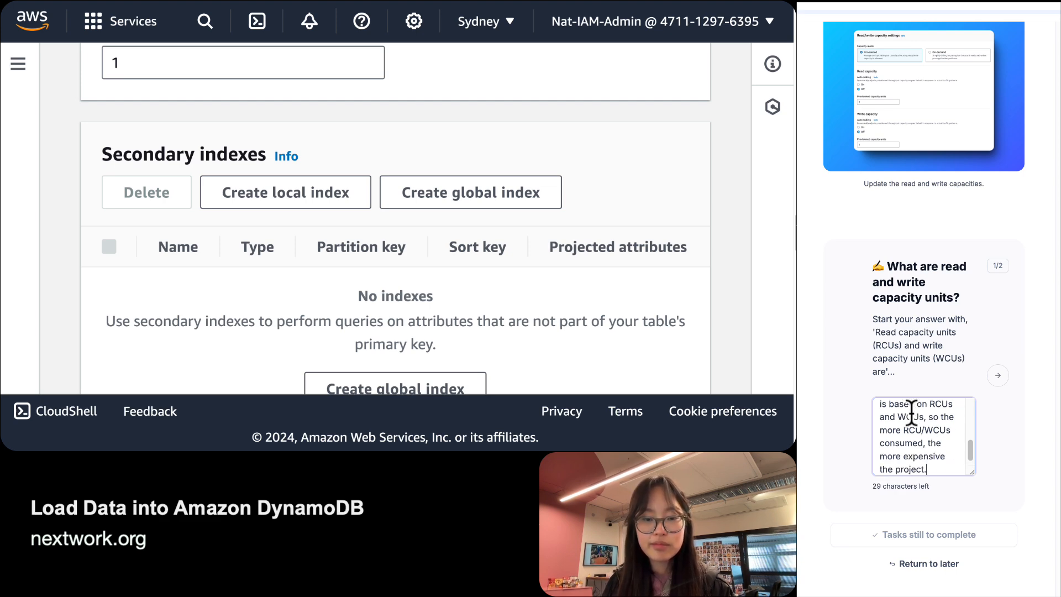
key("Tab")
key("Return")
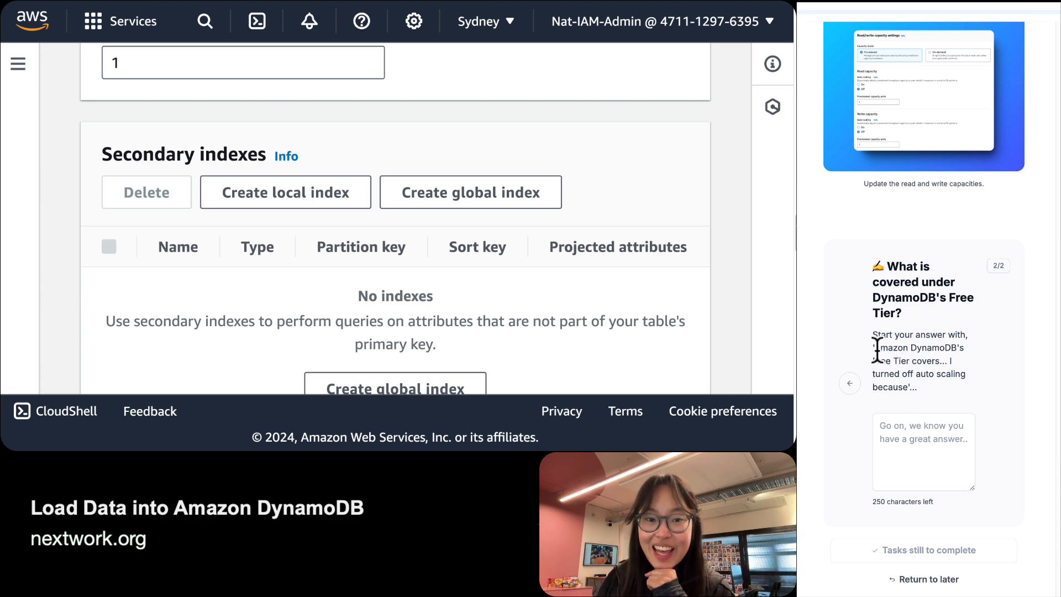
Reuse the sample answer, stating the Free Tier covers 25 RCUs and WCUs monthly.
left_click_drag(874, 348, 902, 385)
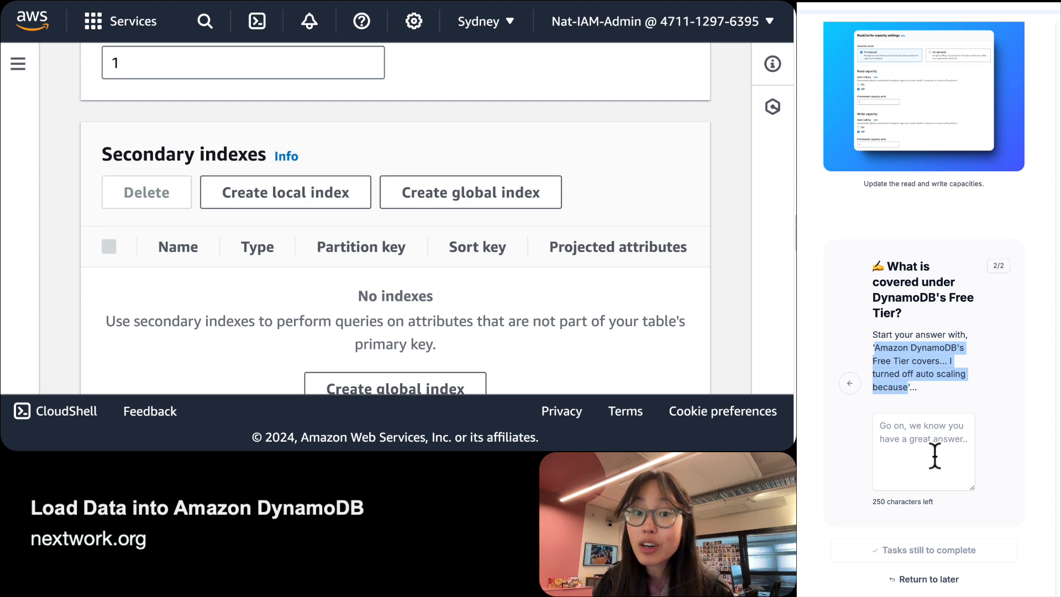
left_click_drag(935, 455, 933, 456)
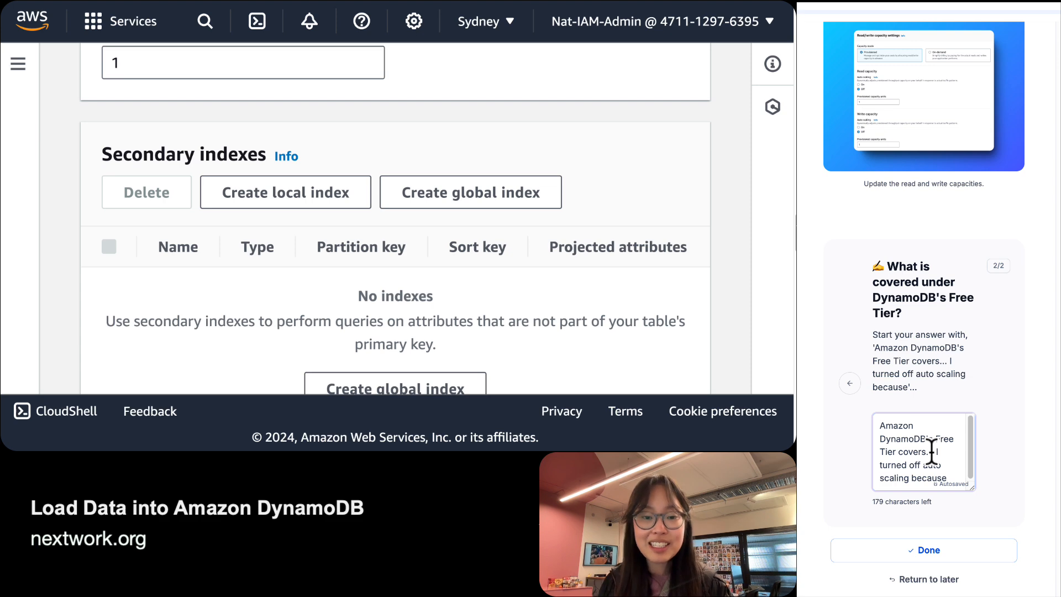
key("BackSpace")
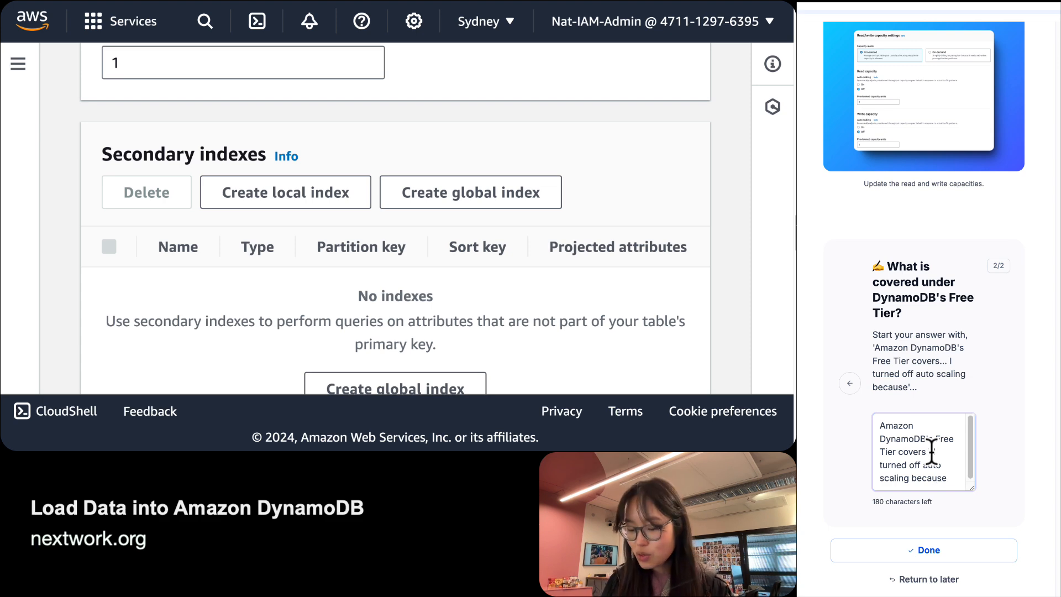
type("5 RCUs an ")
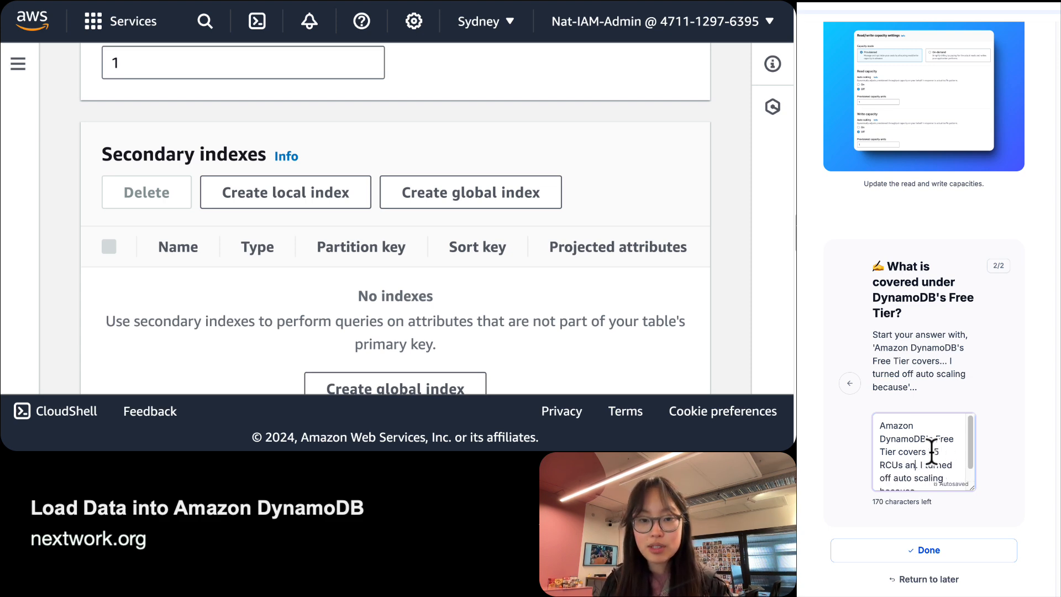
type("d WCUs month")
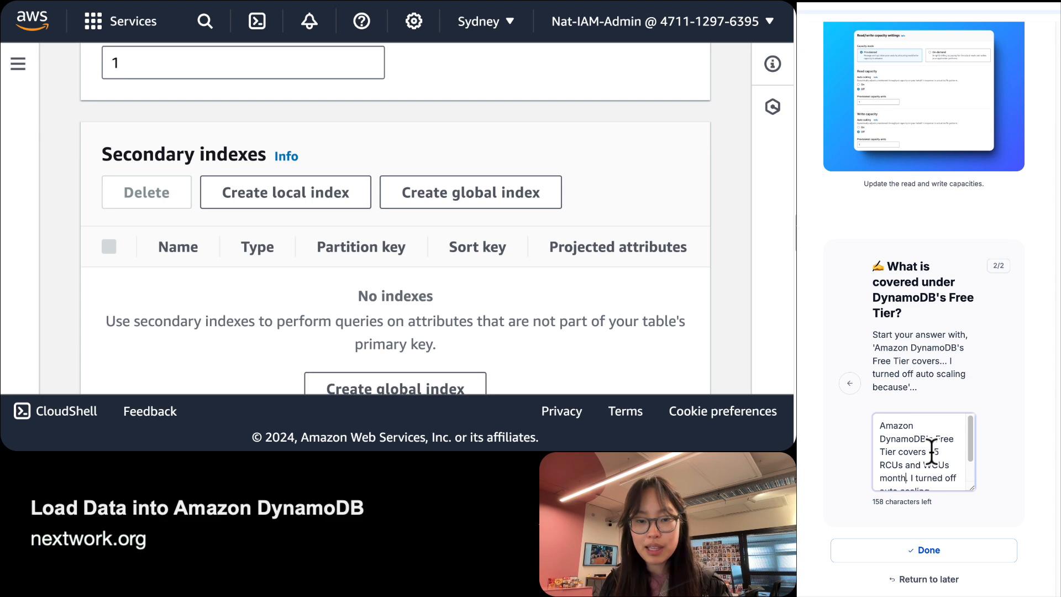
type("ly")
scroll(932, 420, "down", 1)
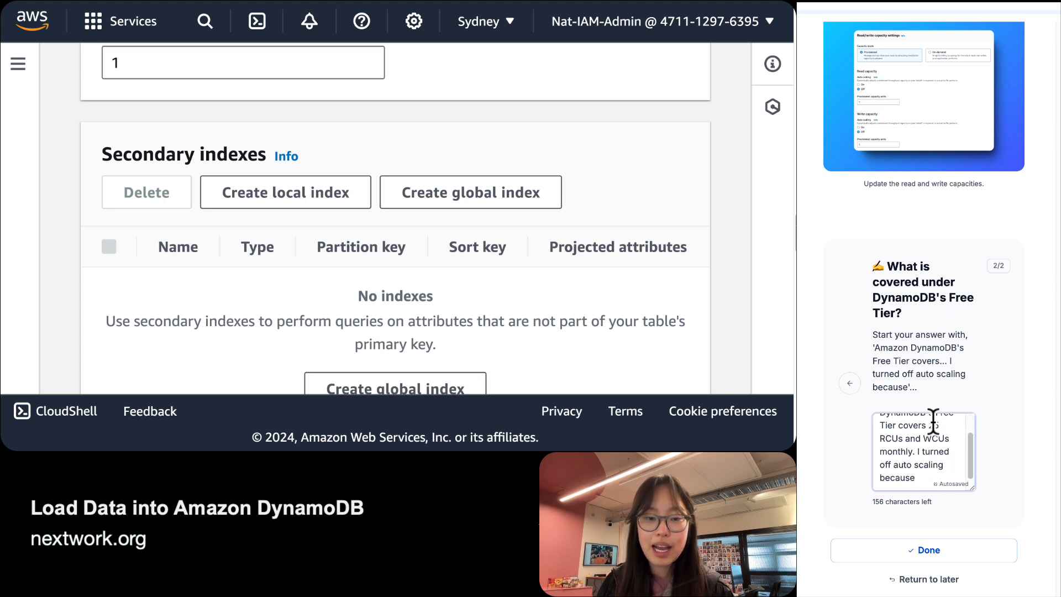
Add that automatic scaling could cause higher charges by charging more RCUs and WCUs.
left_click(957, 478)
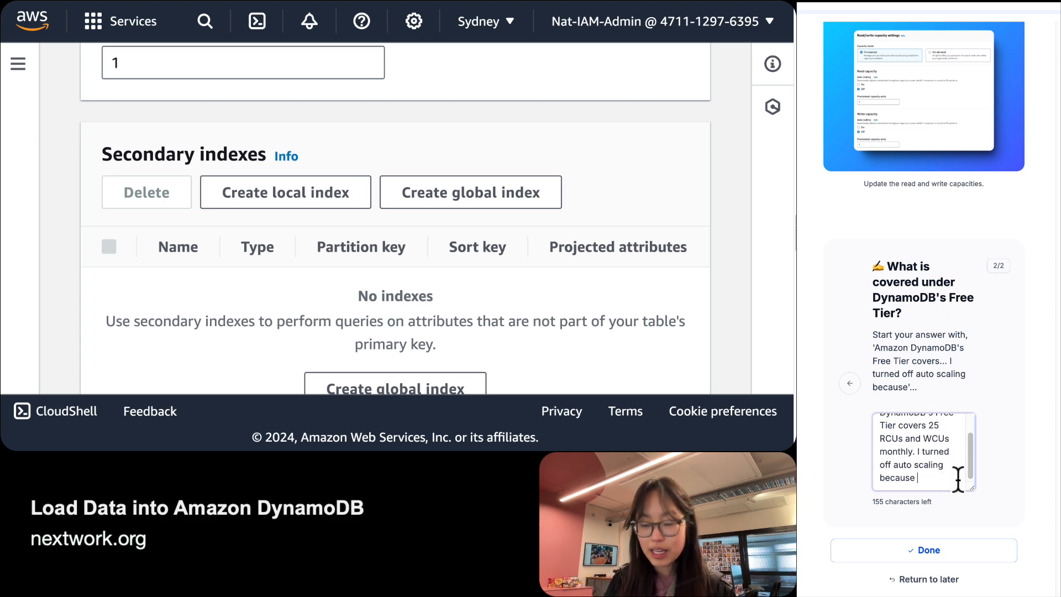
type("this can resu")
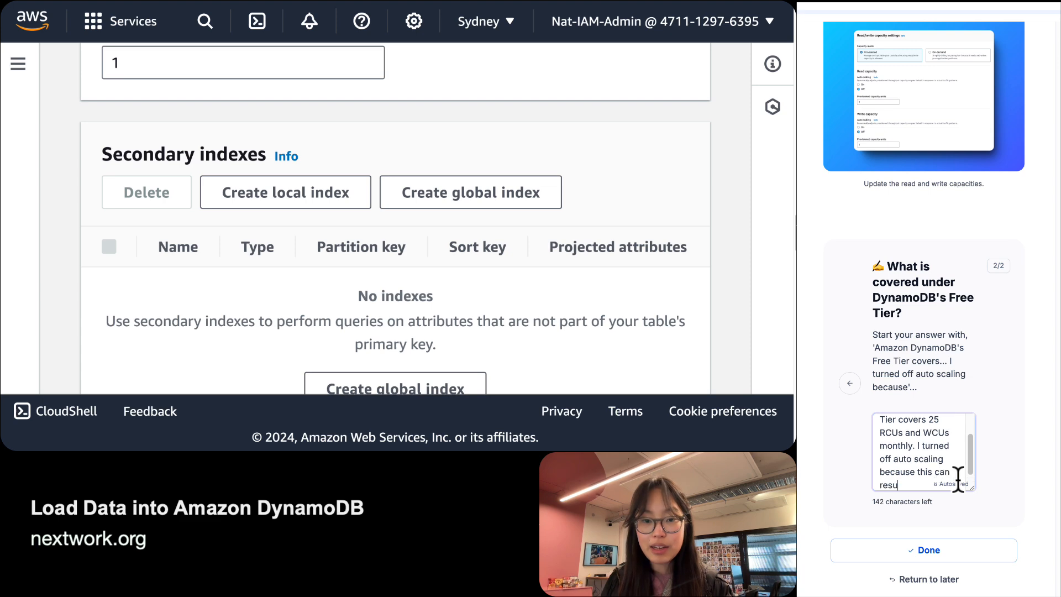
type("lt in higher ")
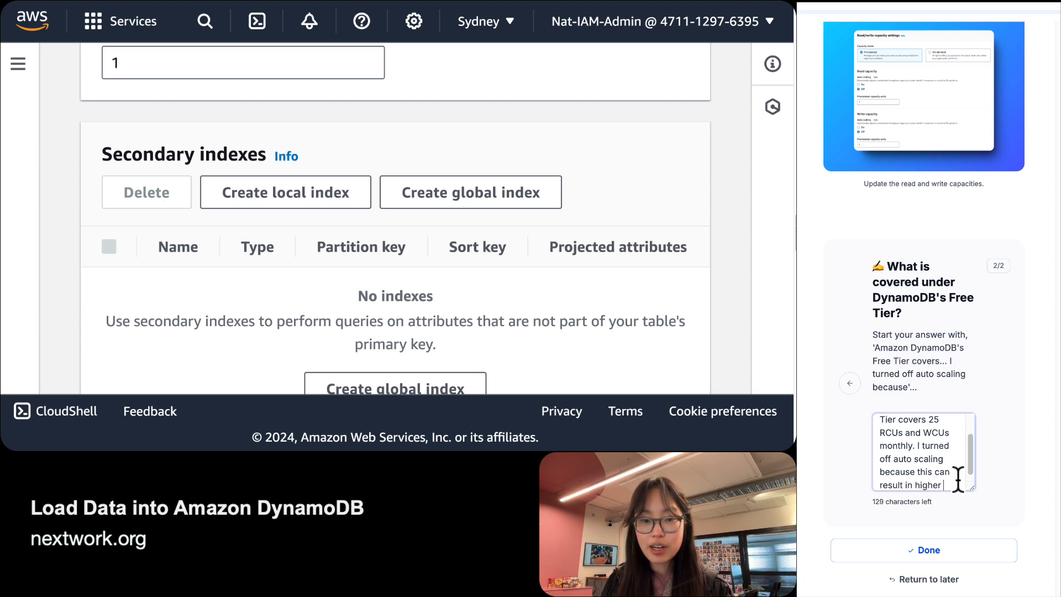
type("charges if ")
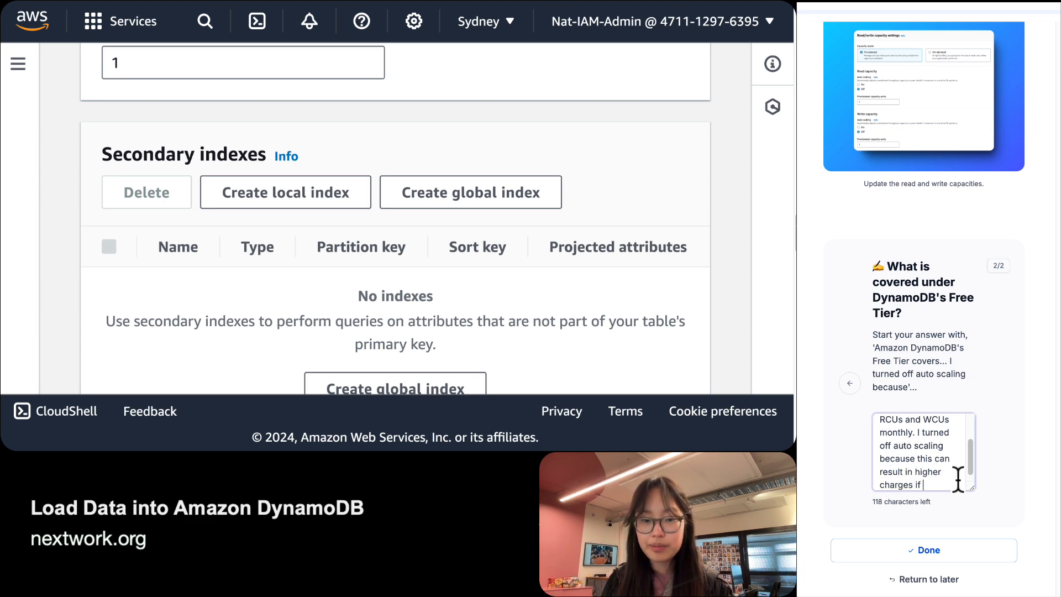
type("Dynam")
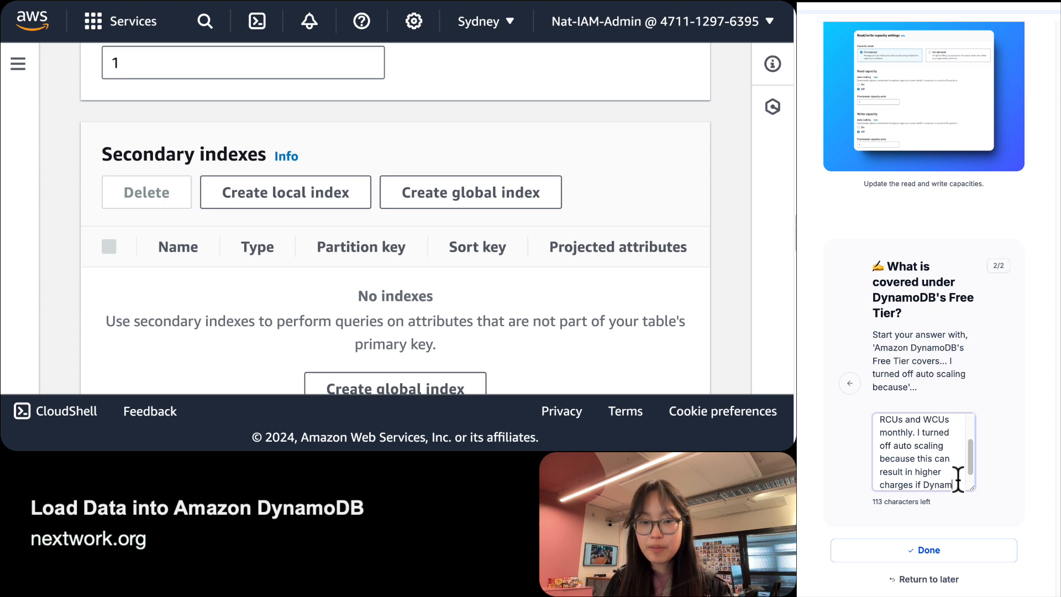
type("oDB a")
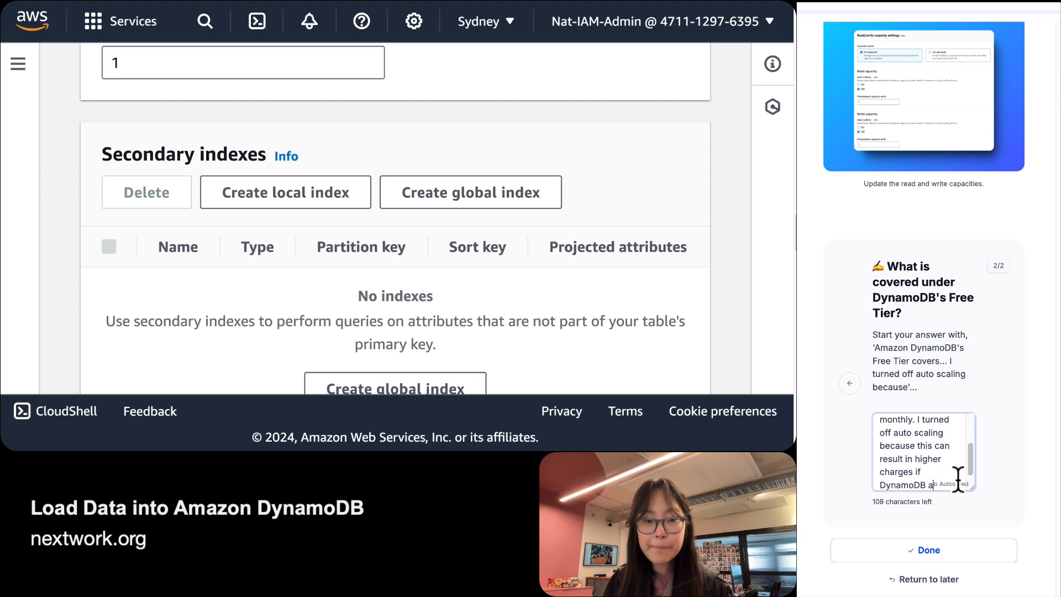
type("utomatically ")
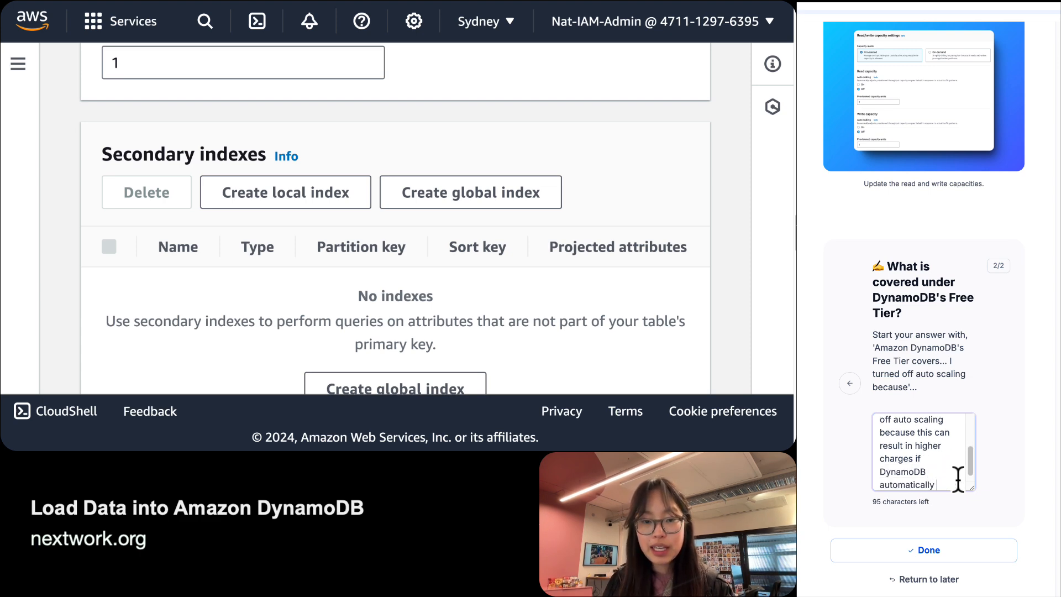
type("scal")
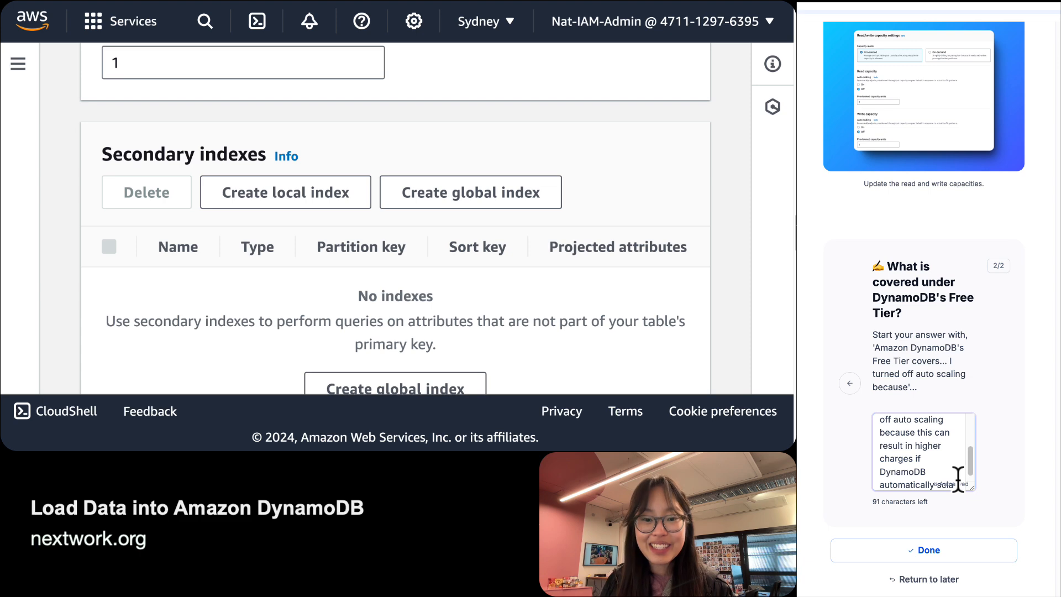
type("les")
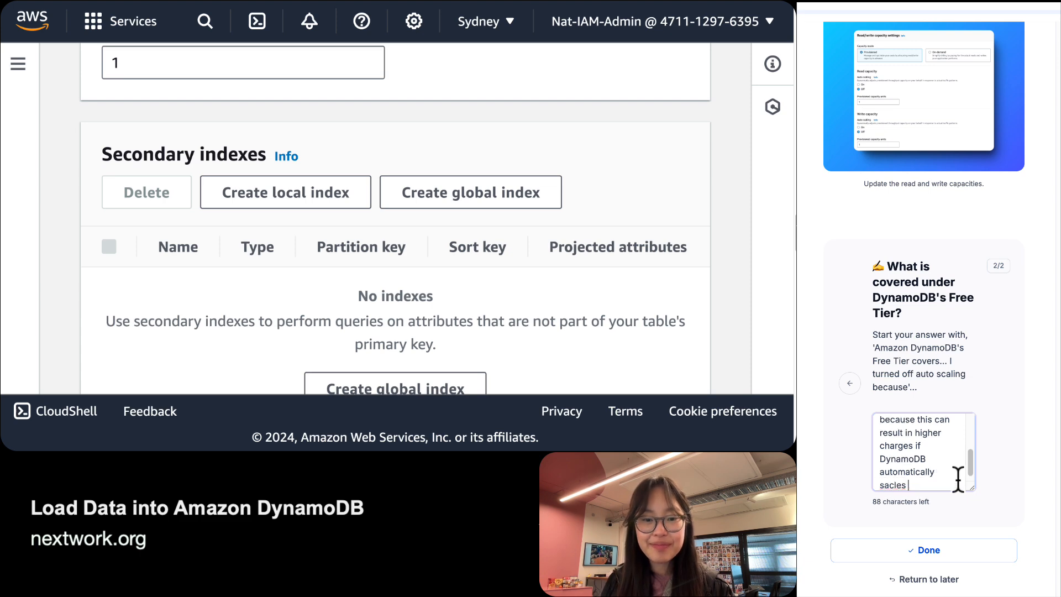
key("BackSpace")
key("BackSpace")
key("BackSpace")
key("BackSpace")
type("es ")
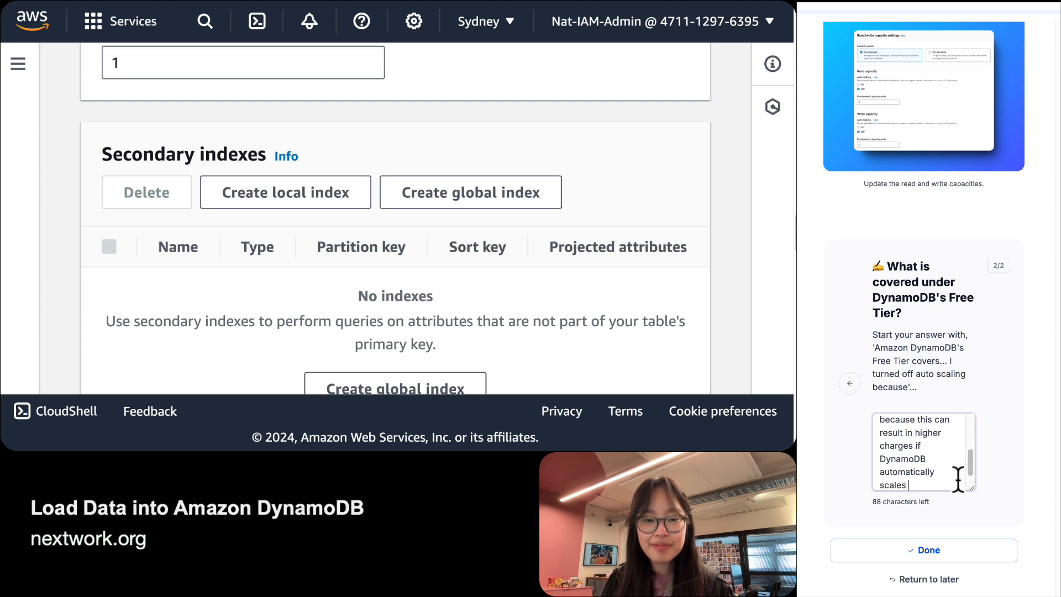
type("up my operatio")
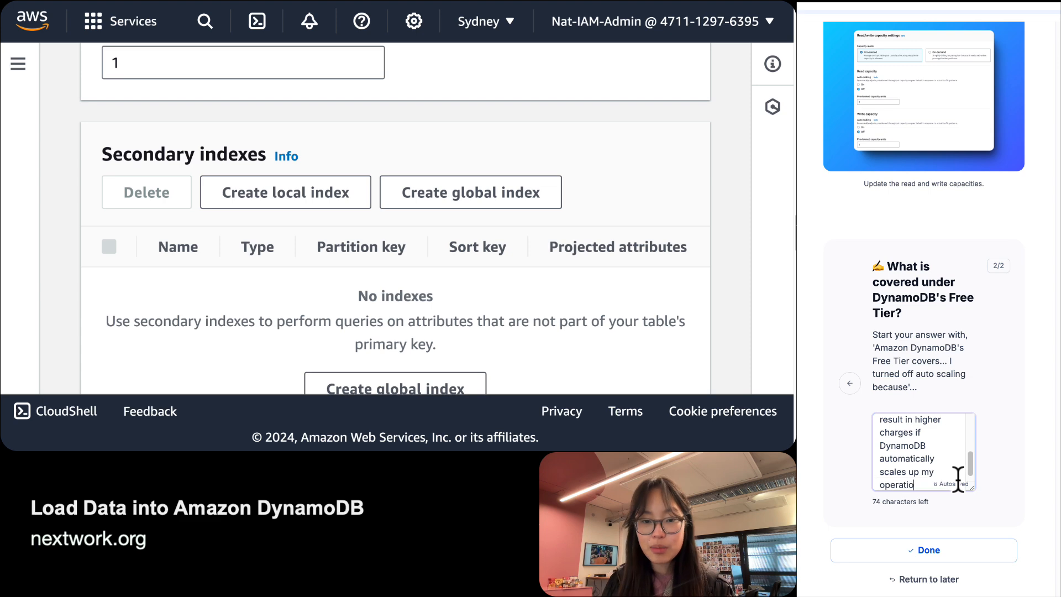
type("ns (which")
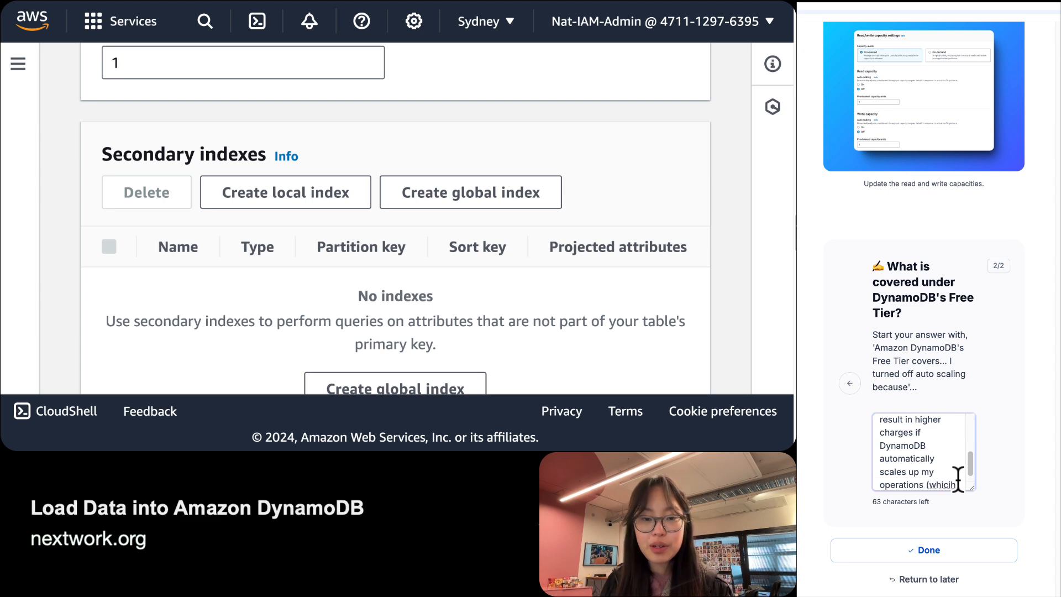
key("BackSpace")
key("BackSpace")
key("BackSpace")
key("BackSpace")
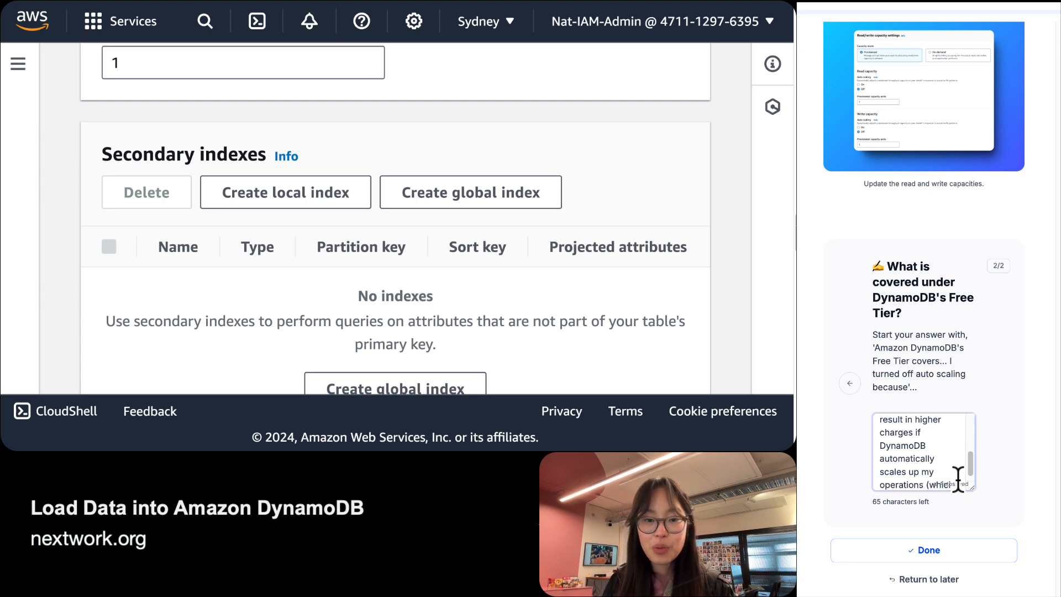
type("ich")
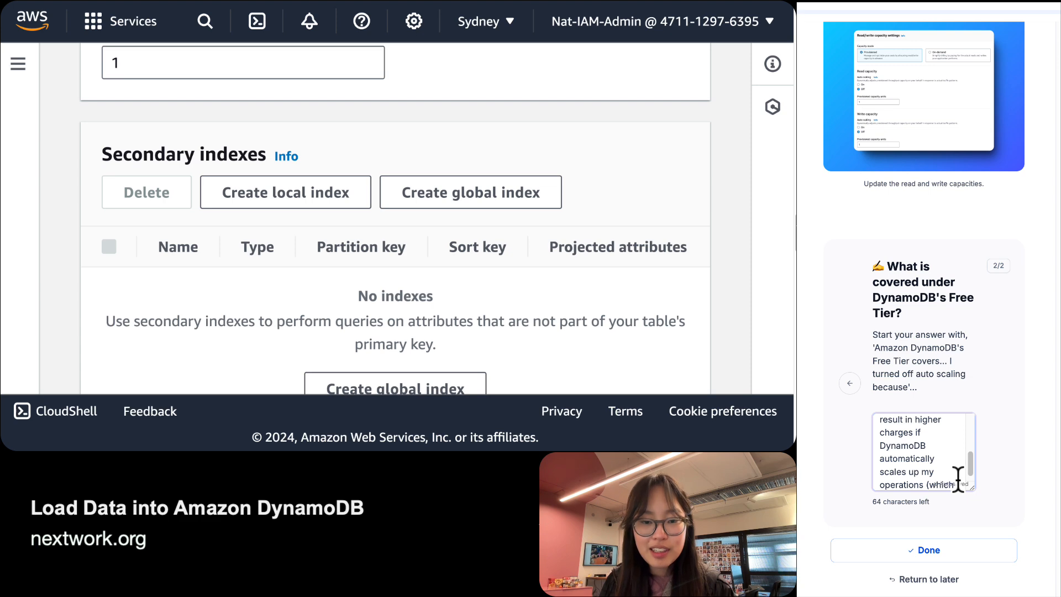
type(" charges more RCU")
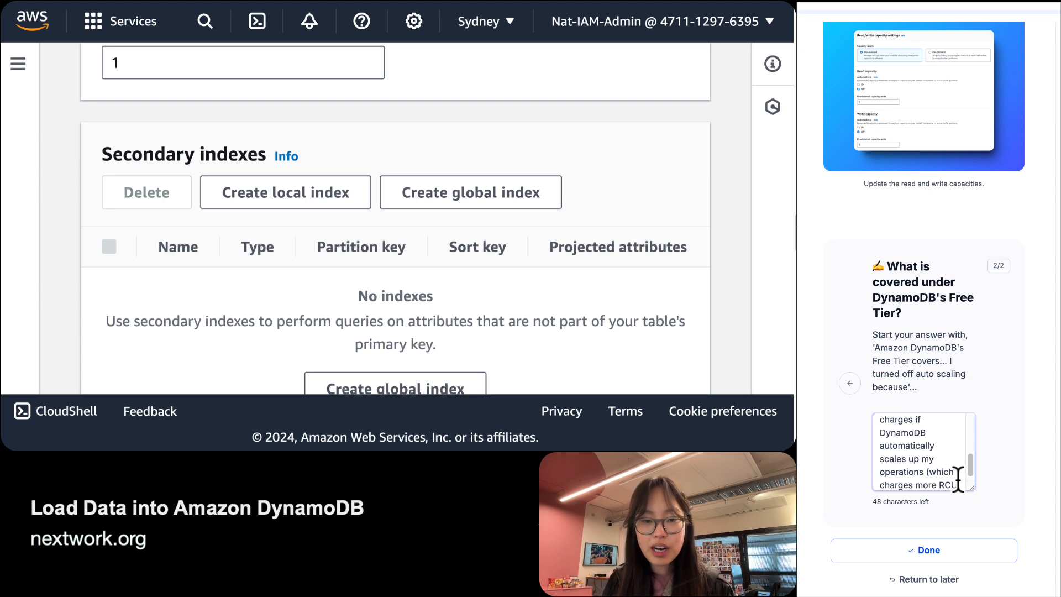
type("s and ")
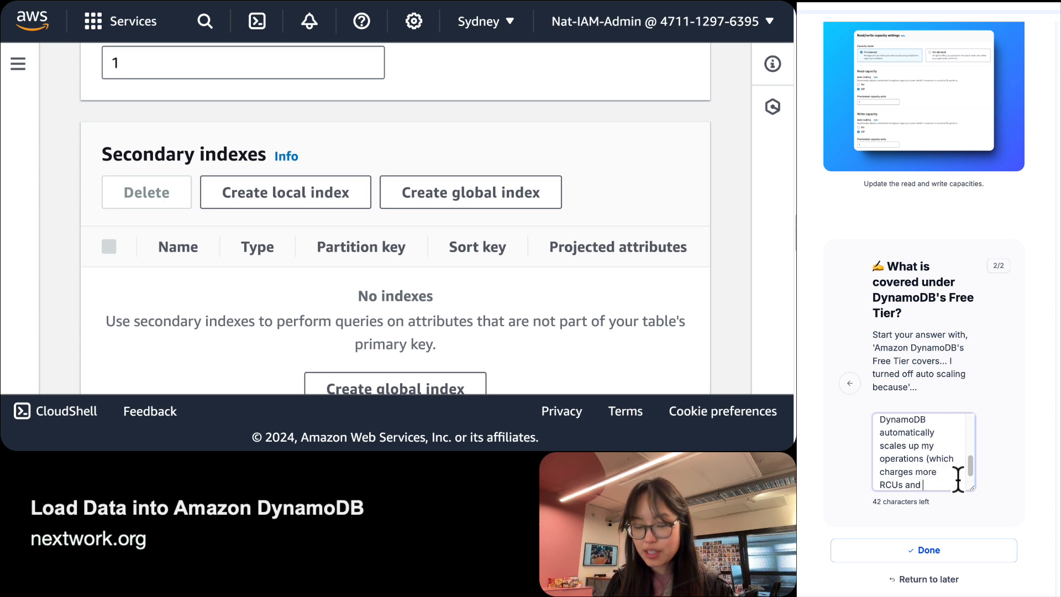
type("WCUs)")
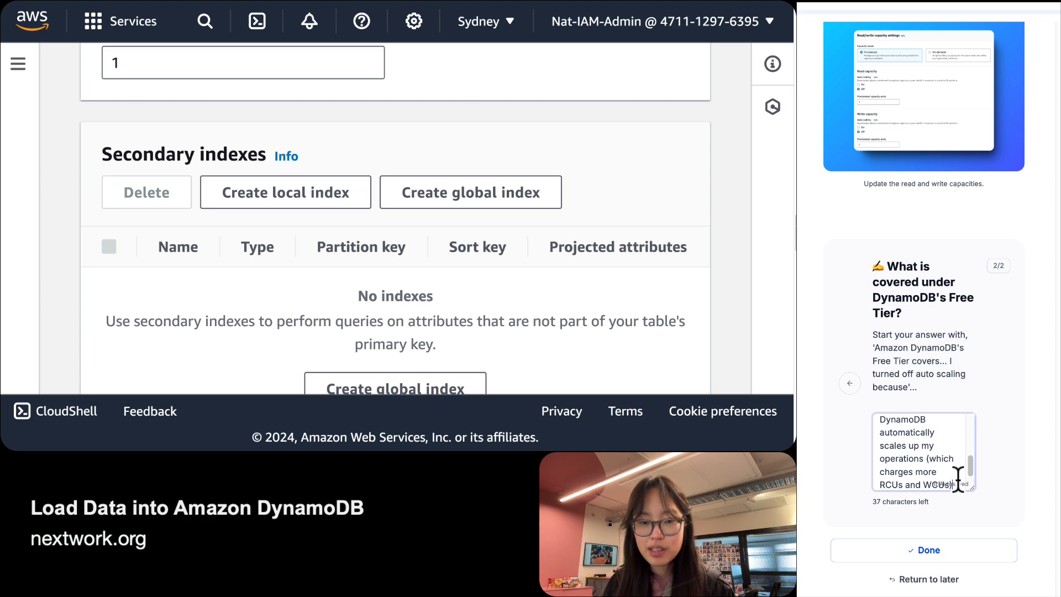
type(".")
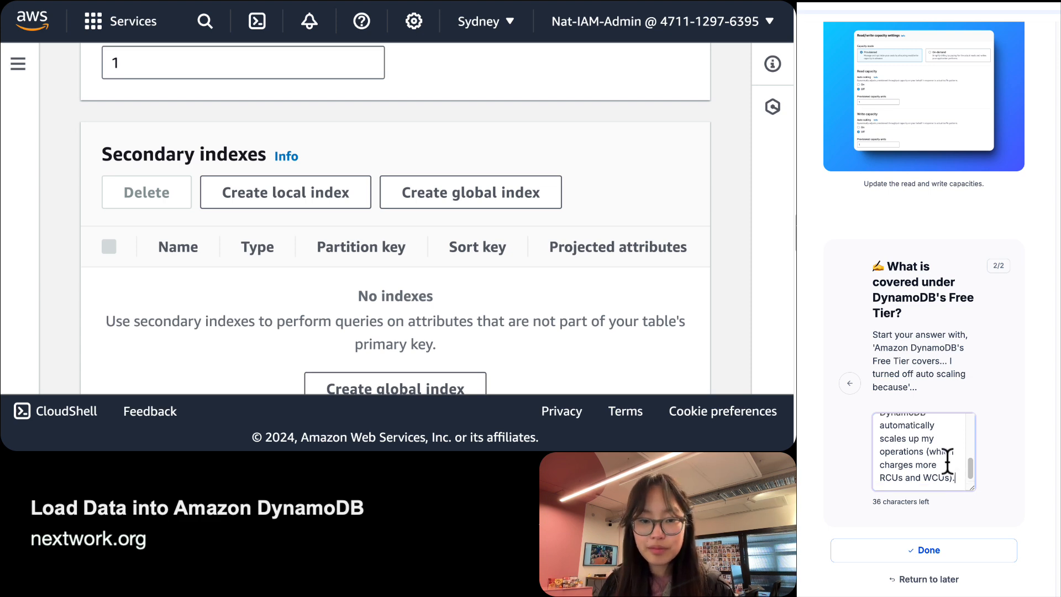
Insert the missing word 'for' after charges and mark the Free Tier reflection Done.
left_click(913, 464)
type("for")
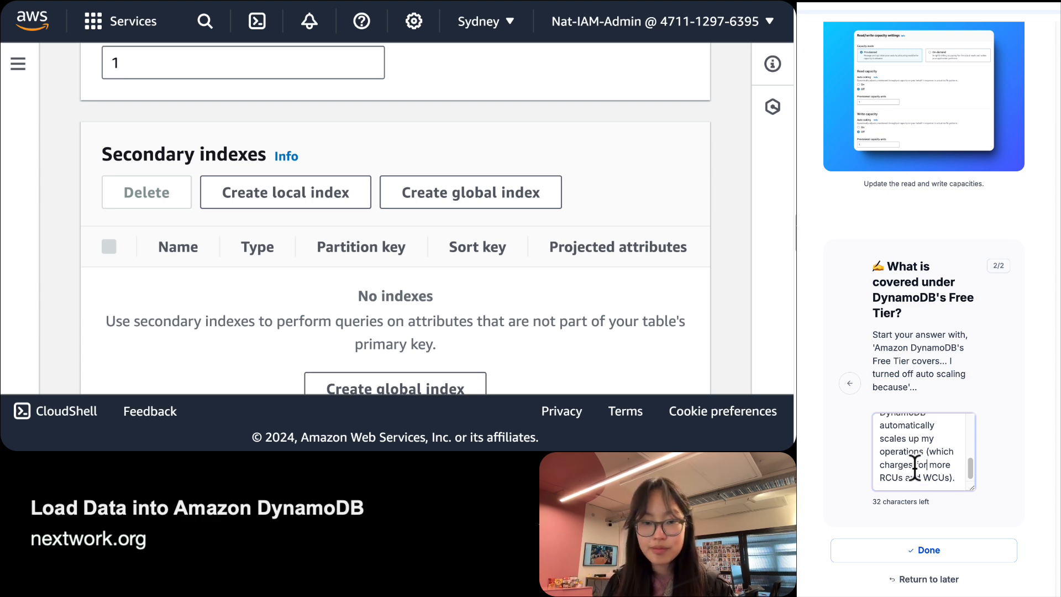
scroll(914, 468, "up", 1)
scroll(914, 468, "down", 1)
scroll(914, 468, "up", 2)
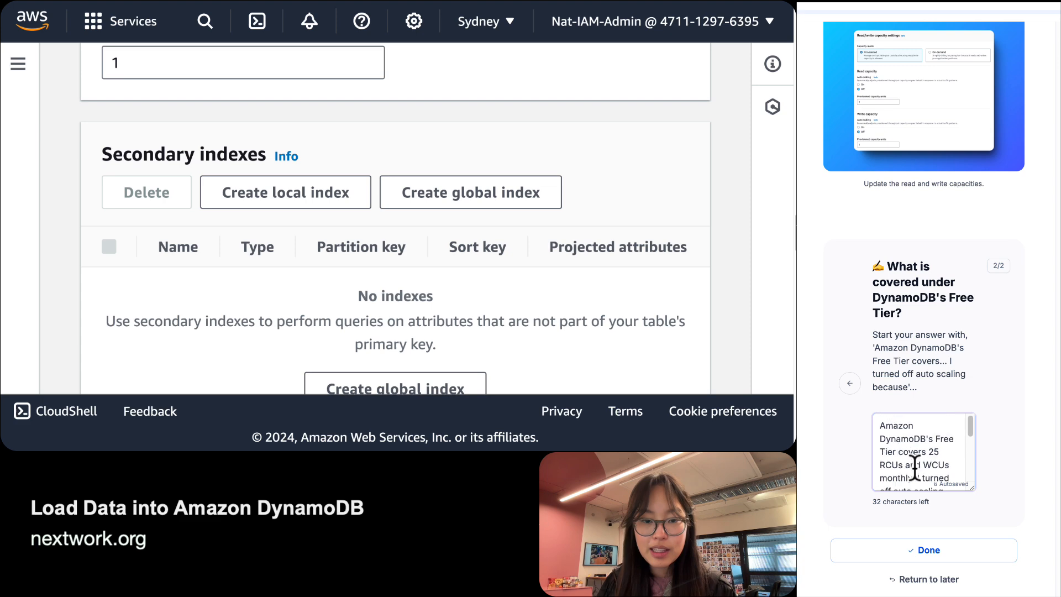
scroll(987, 470, "down", 1)
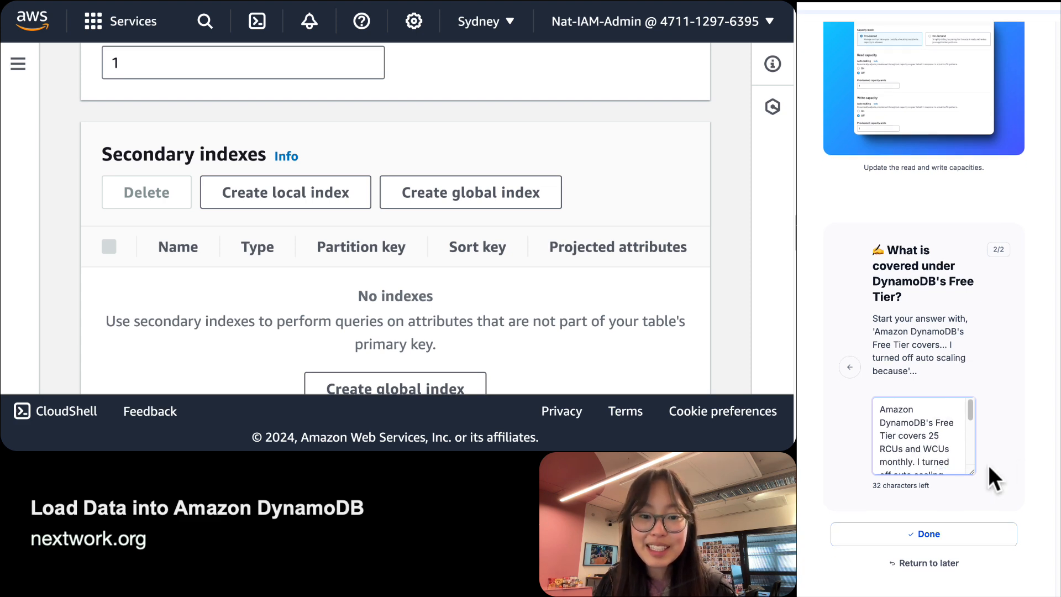
left_click(911, 534)
scroll(900, 359, "down", 5)
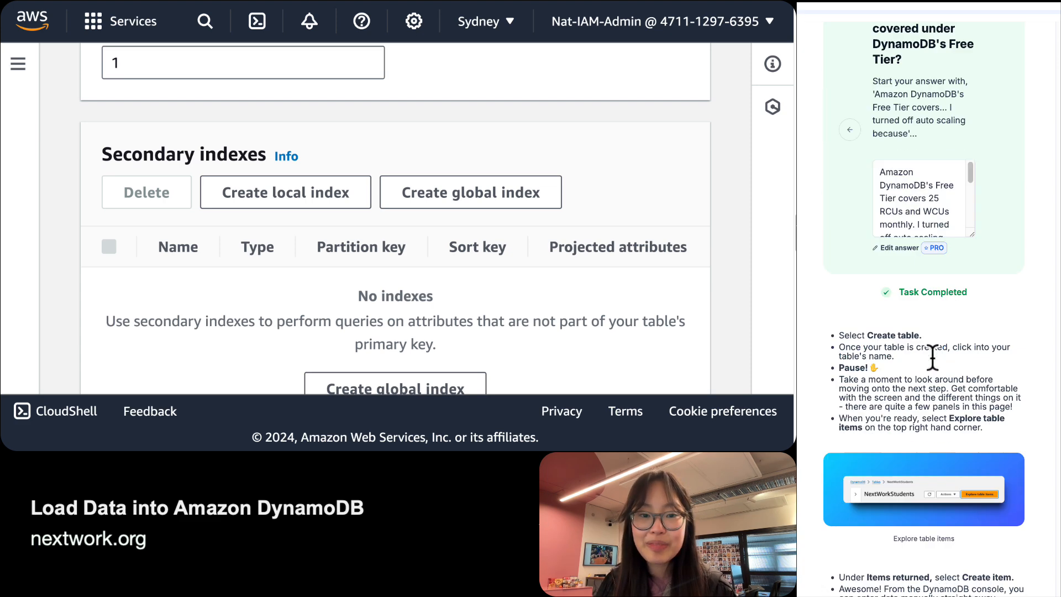
scroll(931, 356, "up", 1)
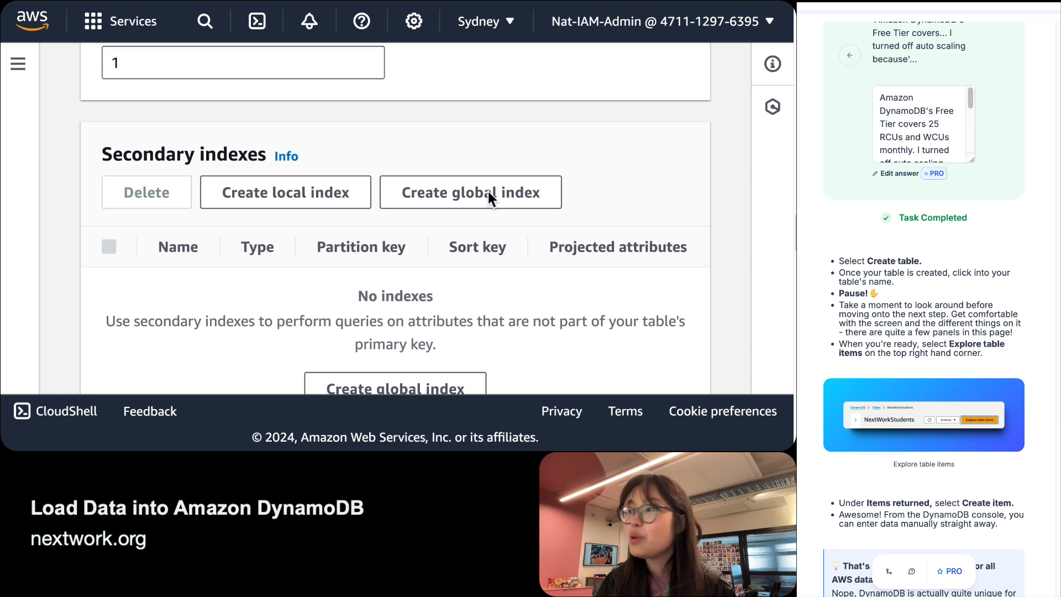
scroll(495, 204, "down", 1)
scroll(495, 205, "down", 10)
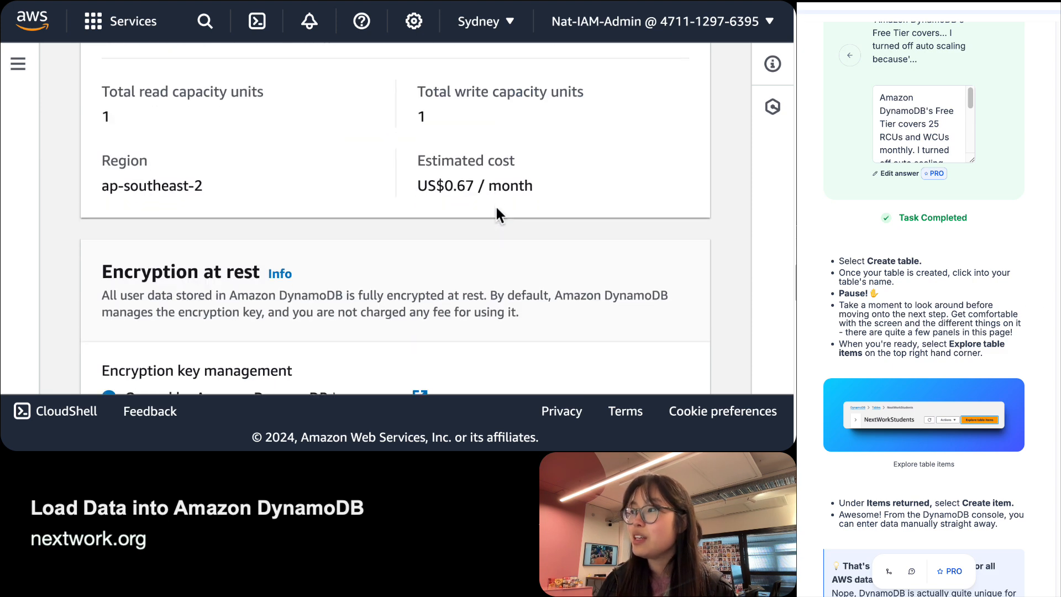
scroll(496, 207, "up", 3)
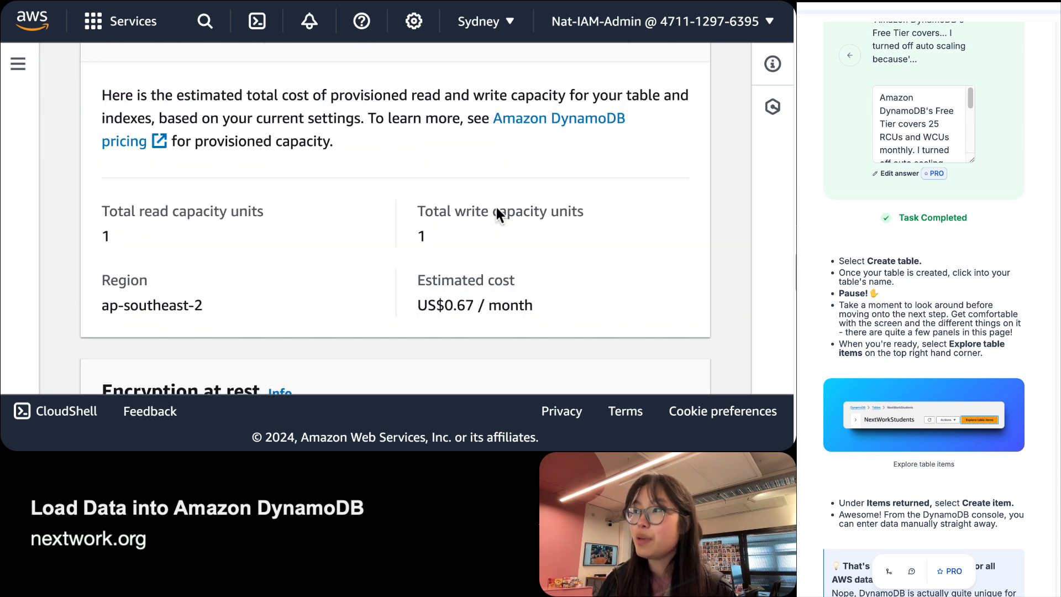
scroll(515, 265, "down", 2)
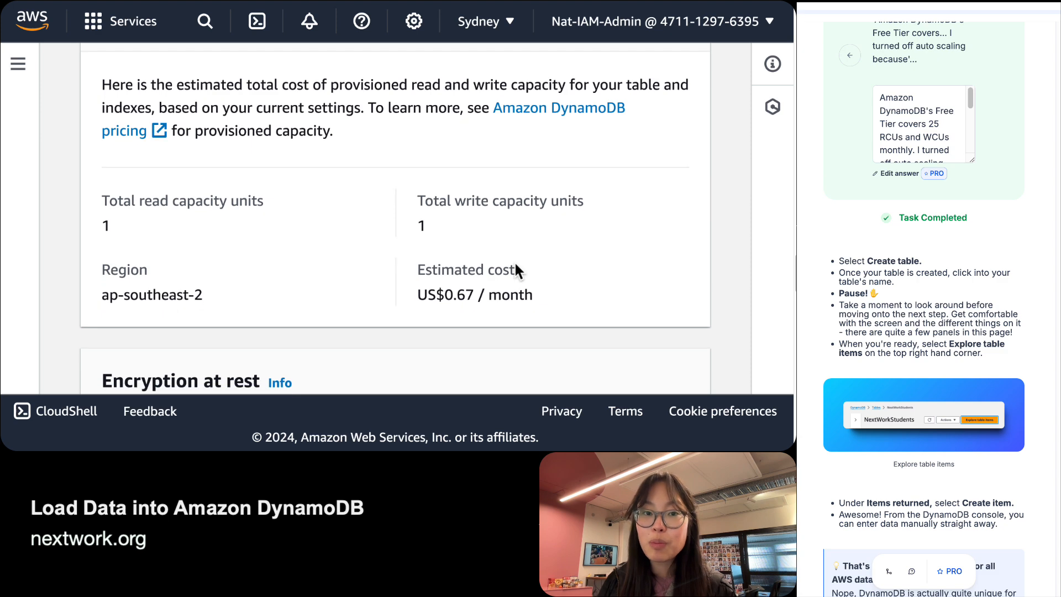
scroll(515, 268, "down", 20)
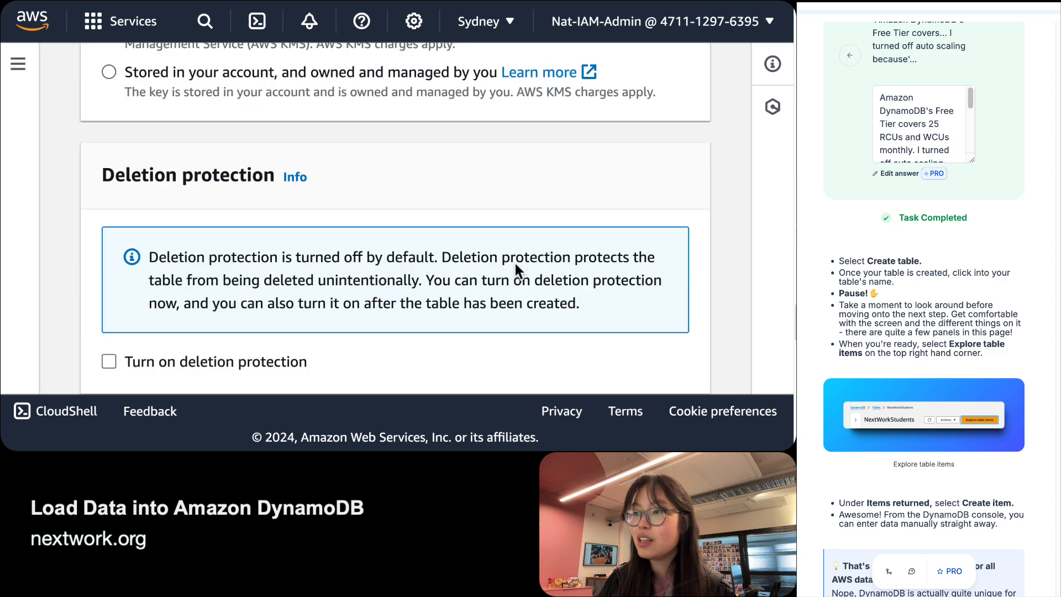
scroll(515, 264, "down", 2)
Create the NextWorkStudents table, wait for Creating to turn Active, and open its details page.
key("super+minus")
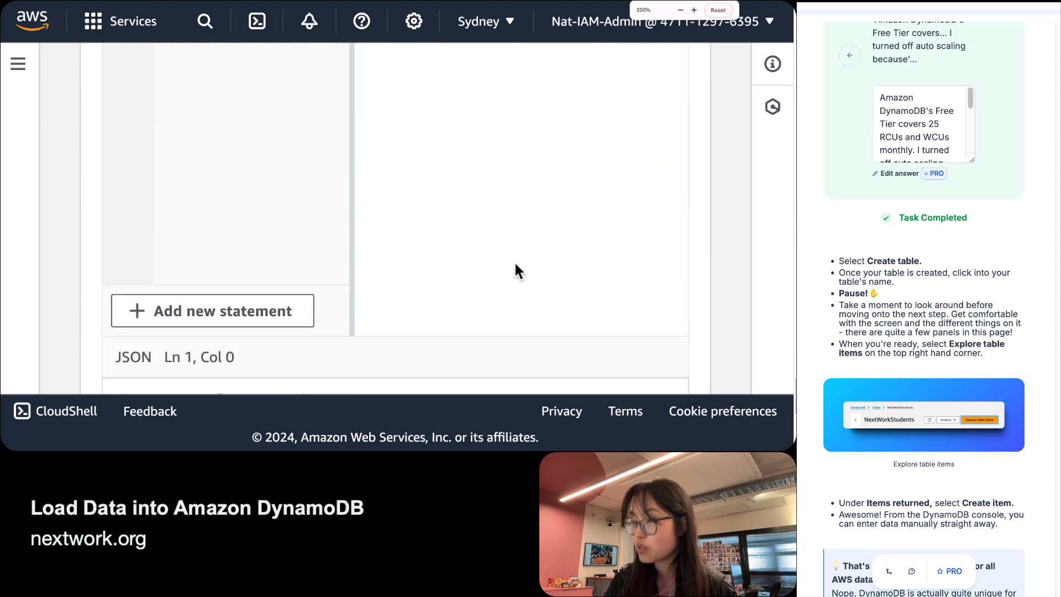
left_click(661, 388)
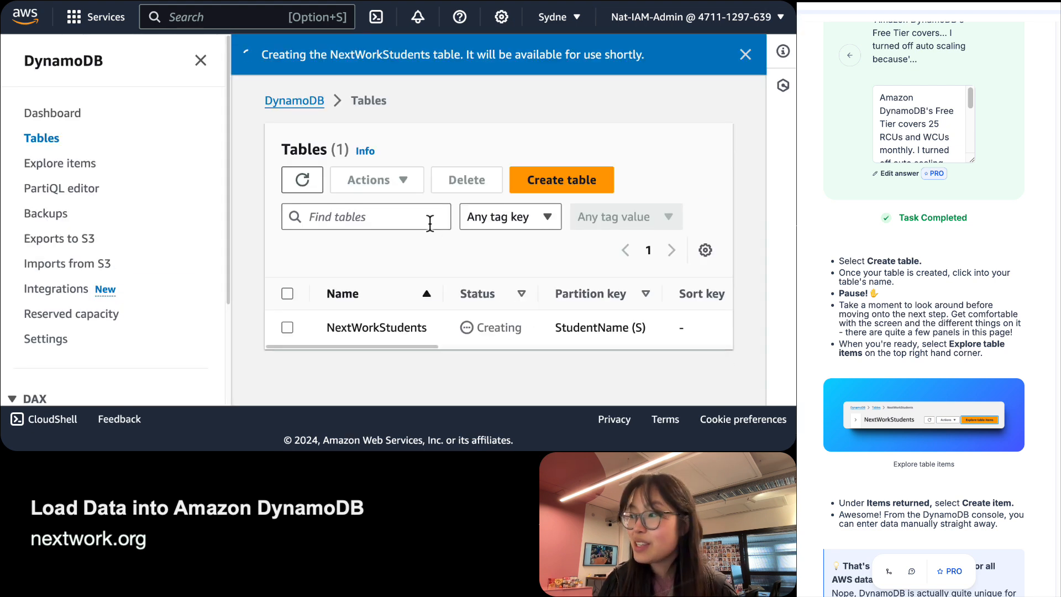
double_click(495, 326)
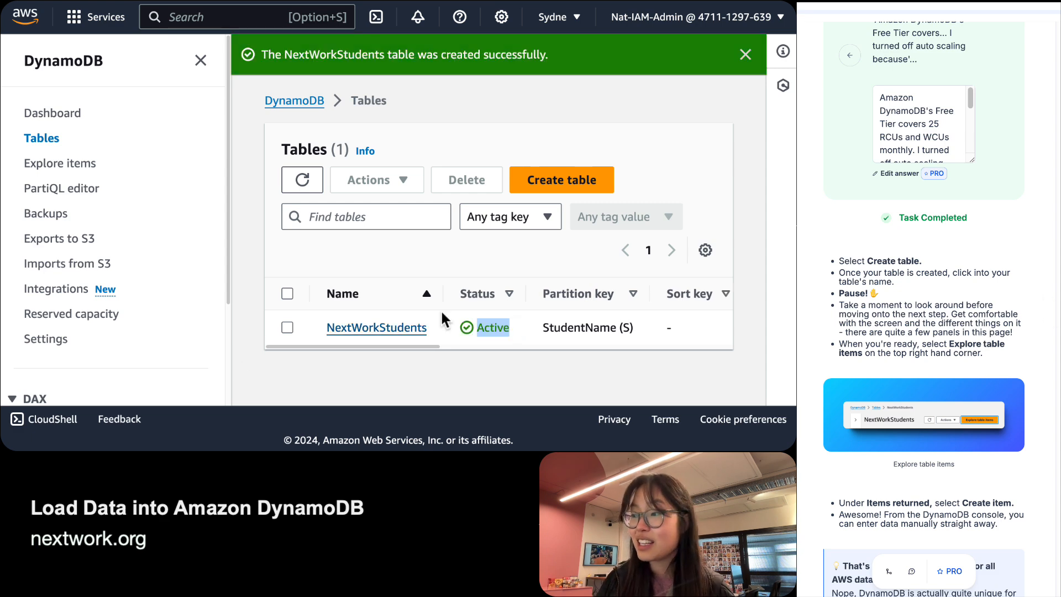
left_click(387, 329)
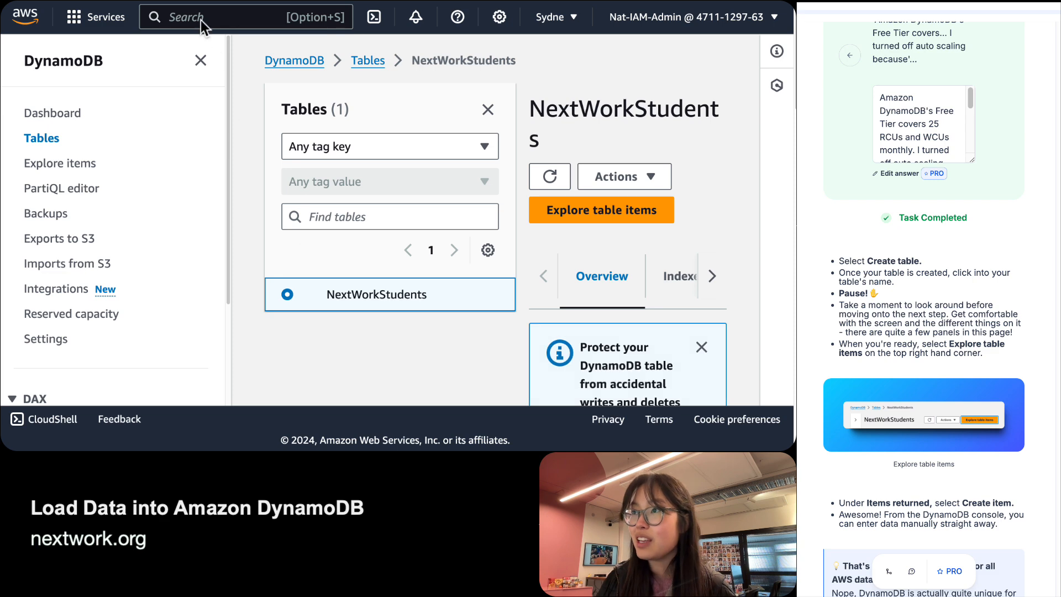
left_click(201, 61)
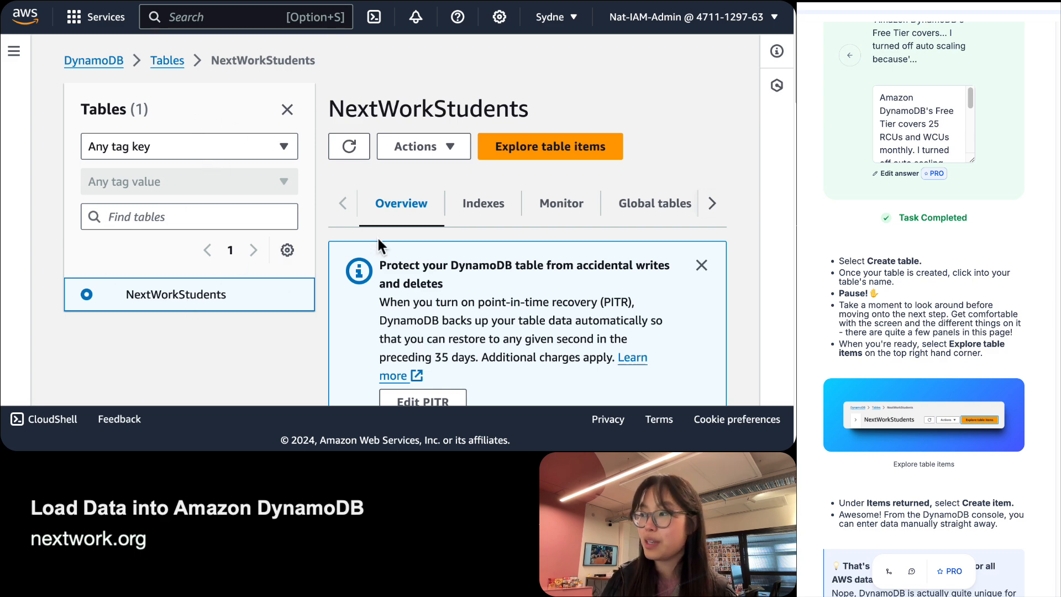
left_click(701, 264)
scroll(442, 268, "down", 1)
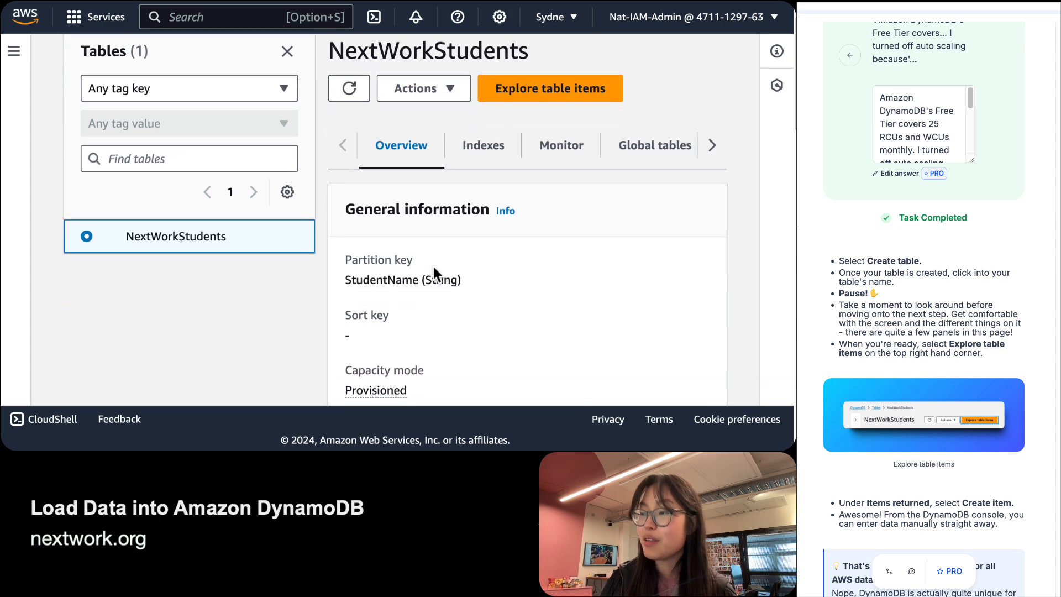
scroll(432, 263, "down", 5)
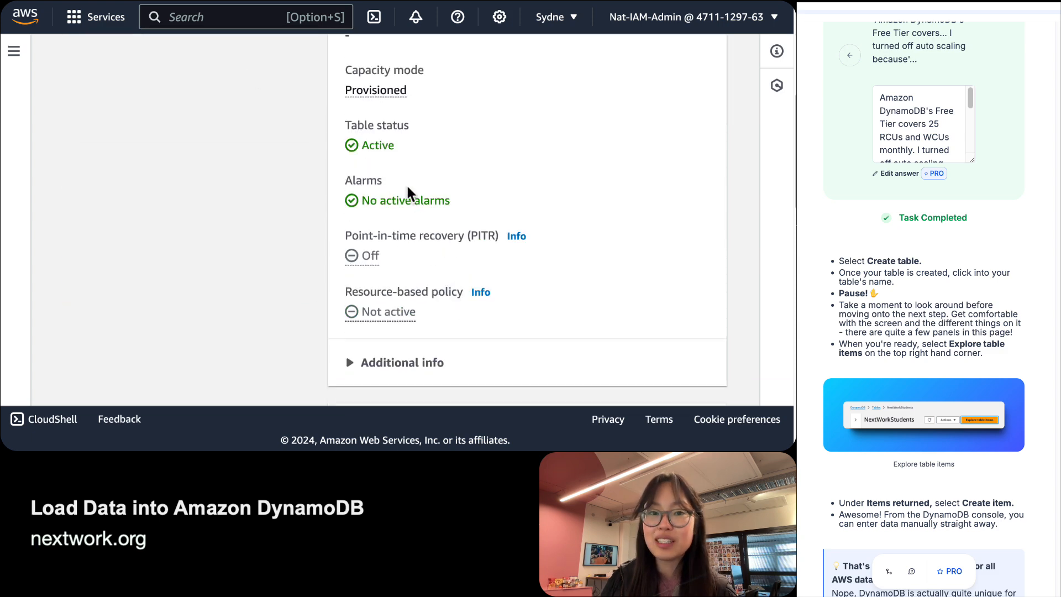
scroll(426, 180, "up", 2)
scroll(423, 174, "down", 7)
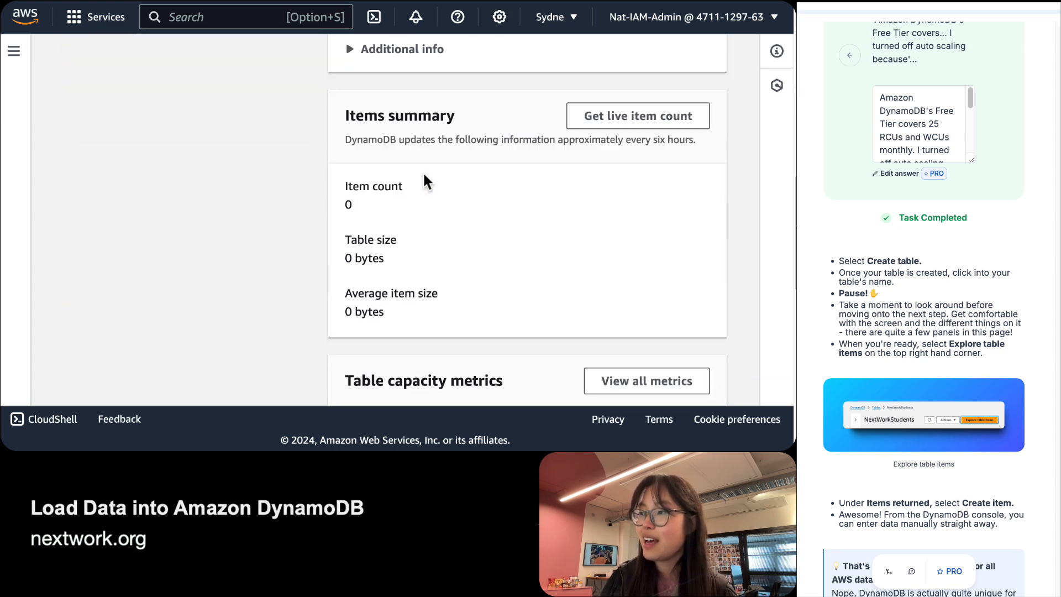
scroll(425, 181, "down", 1)
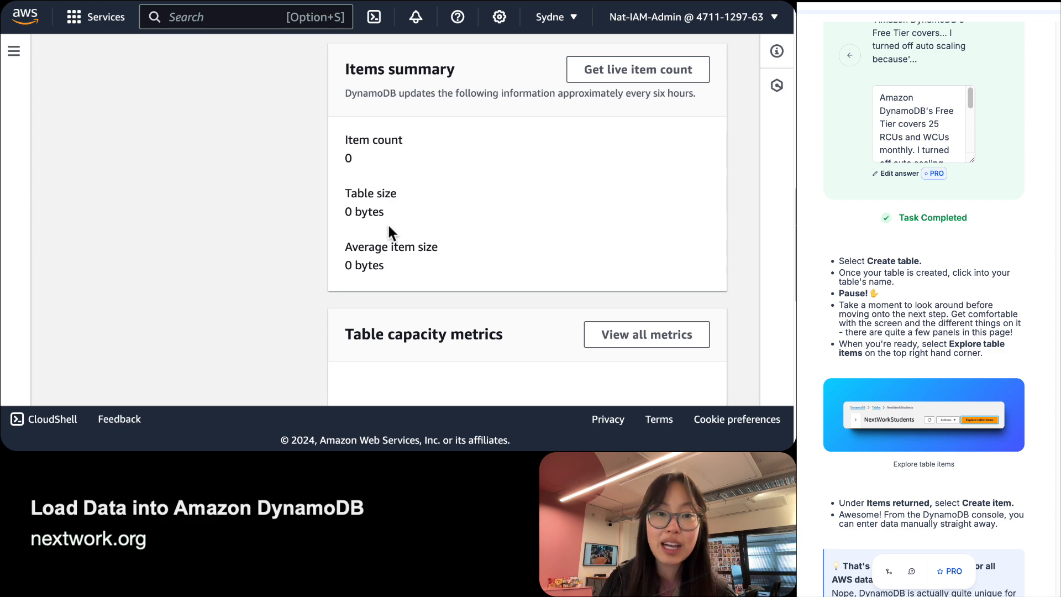
scroll(387, 227, "down", 12)
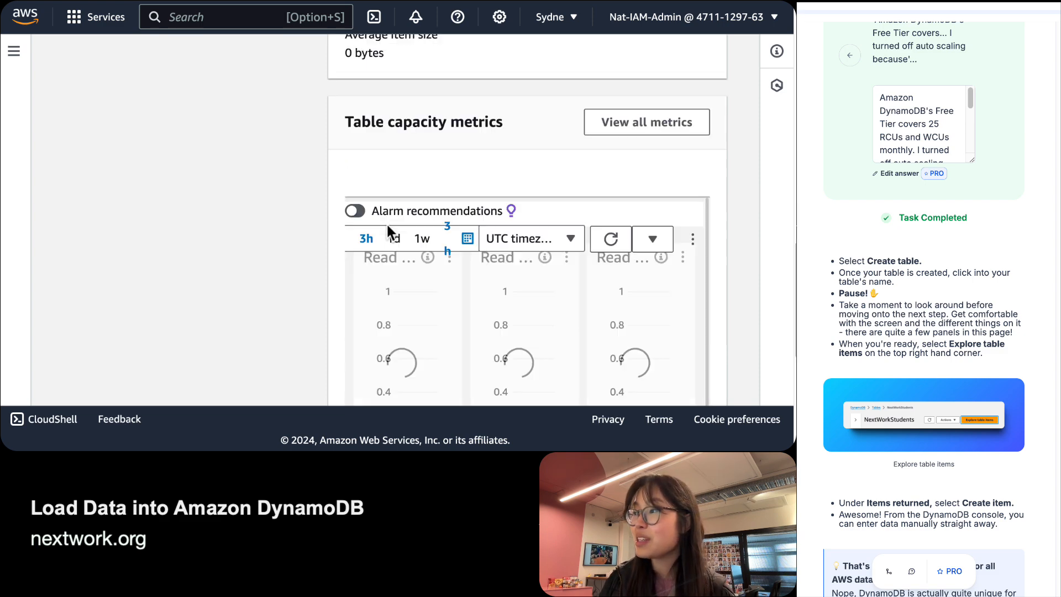
scroll(234, 295, "up", 15)
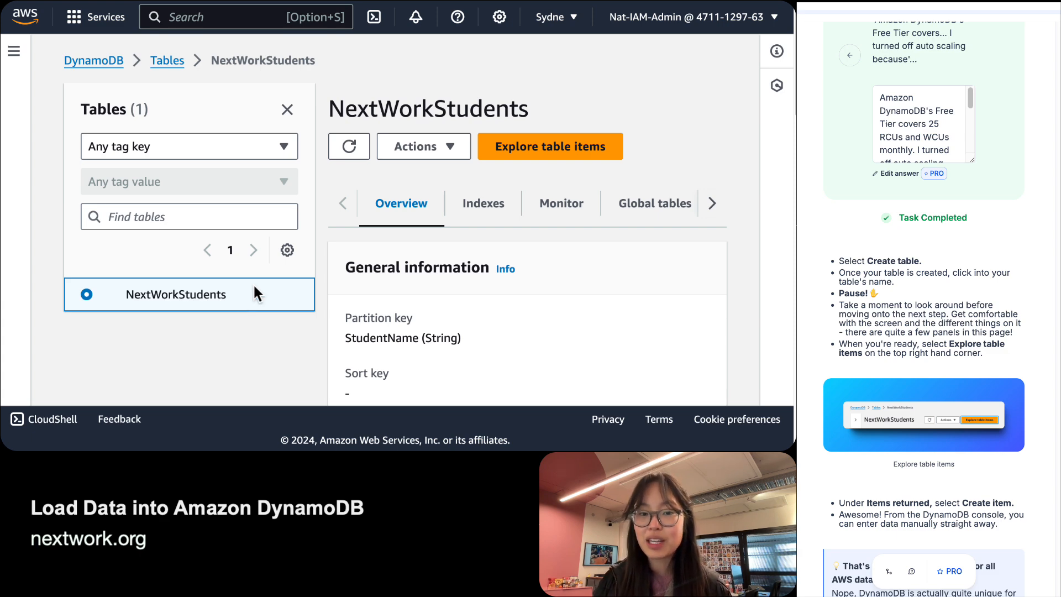
Explore the NextWorkStudents table items and check the scan's Items returned (0) list.
left_click(600, 162)
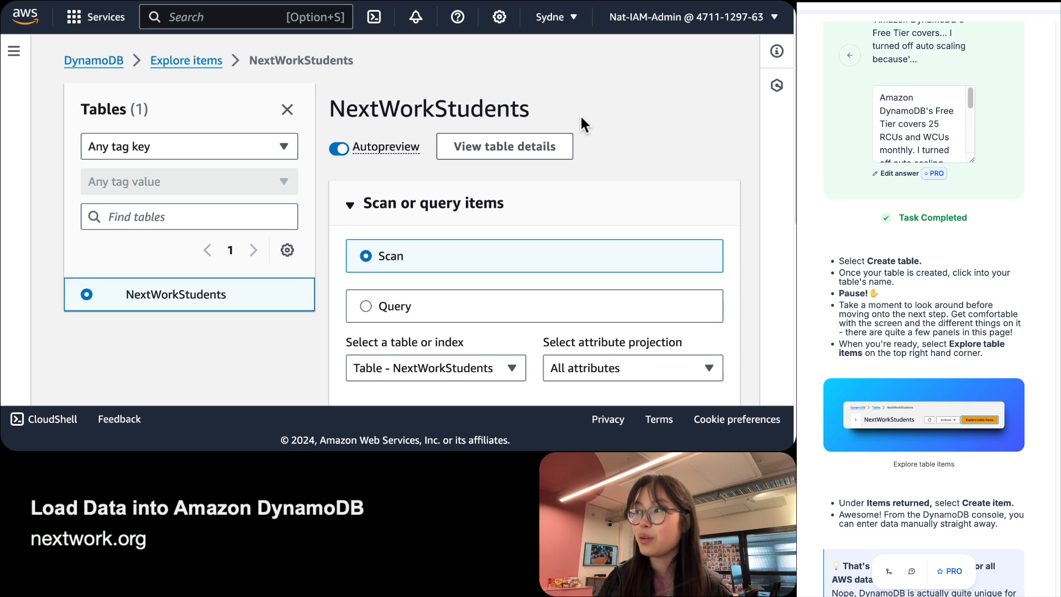
scroll(616, 149, "down", 3)
scroll(615, 150, "up", 3)
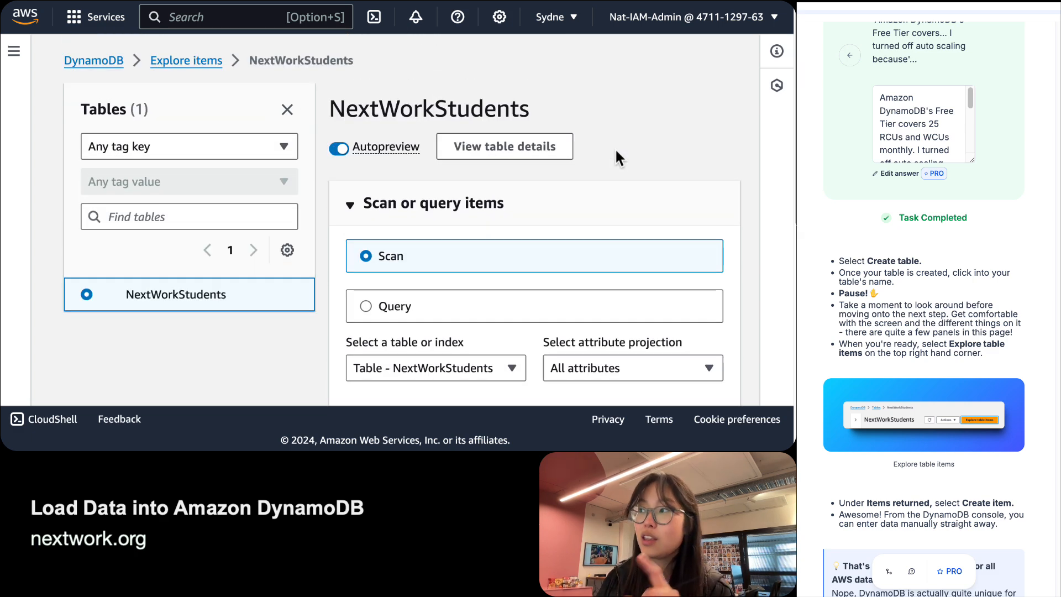
scroll(616, 150, "down", 3)
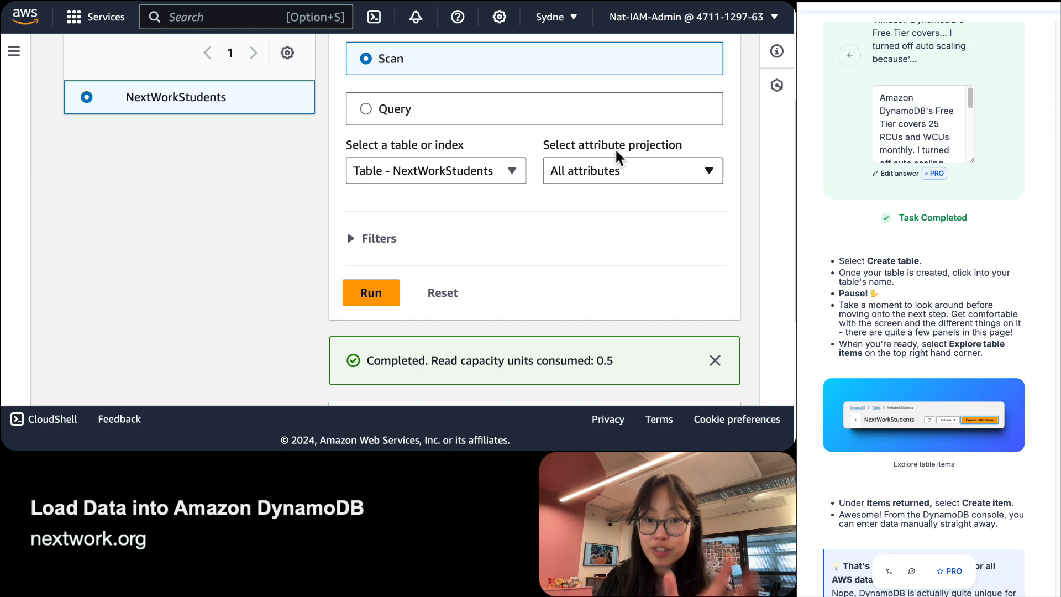
scroll(615, 158, "up", 3)
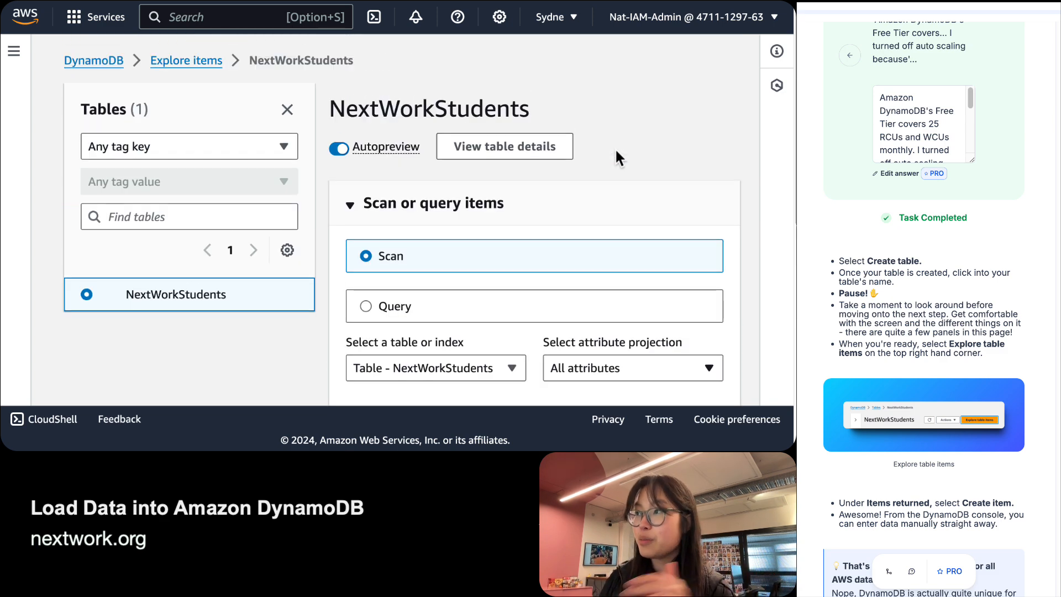
scroll(502, 178, "down", 5)
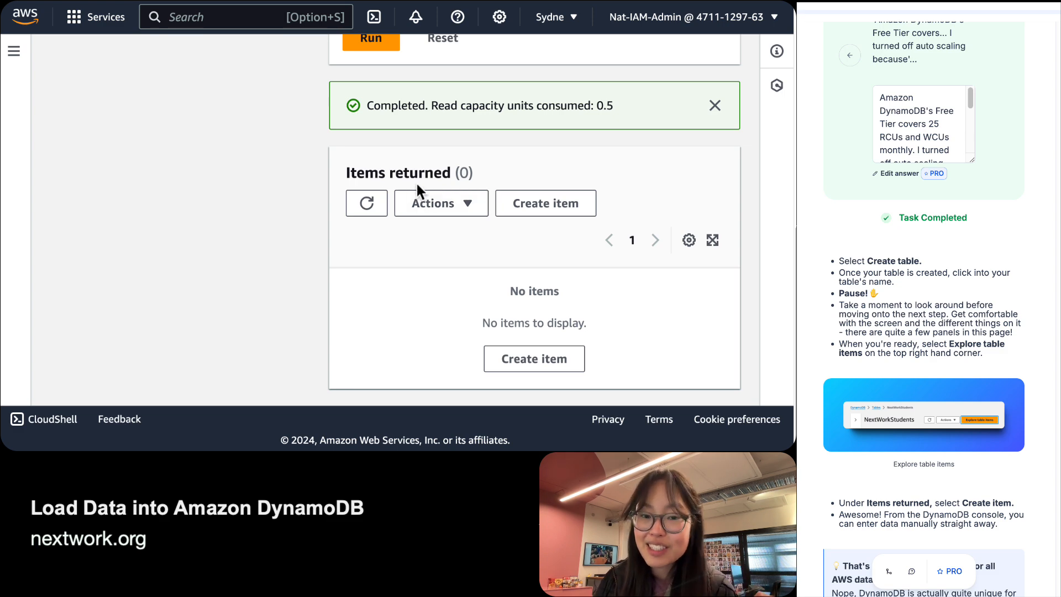
scroll(1002, 432, "down", 5)
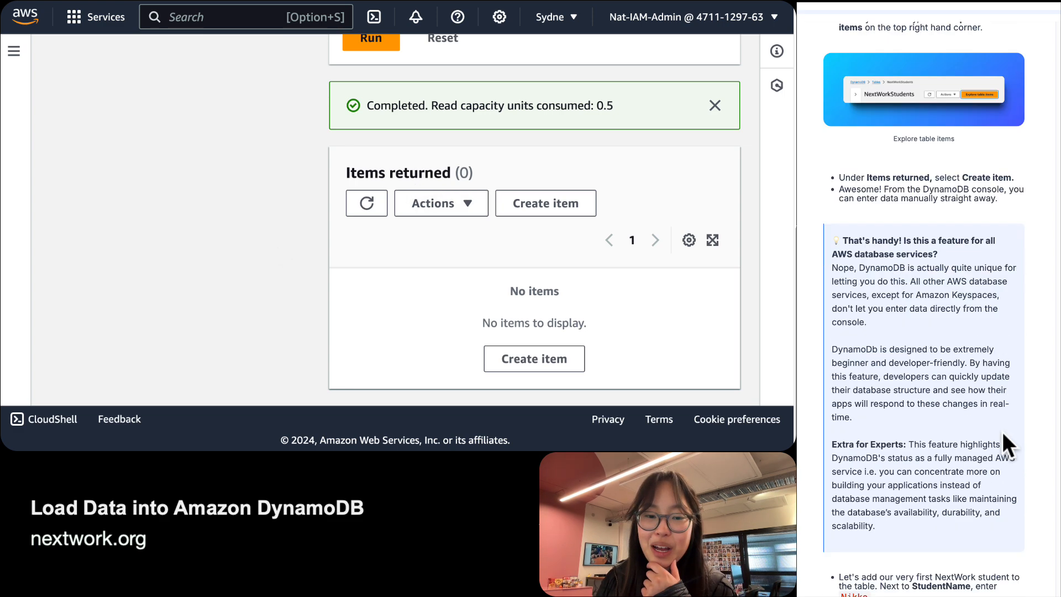
scroll(1002, 430, "up", 2)
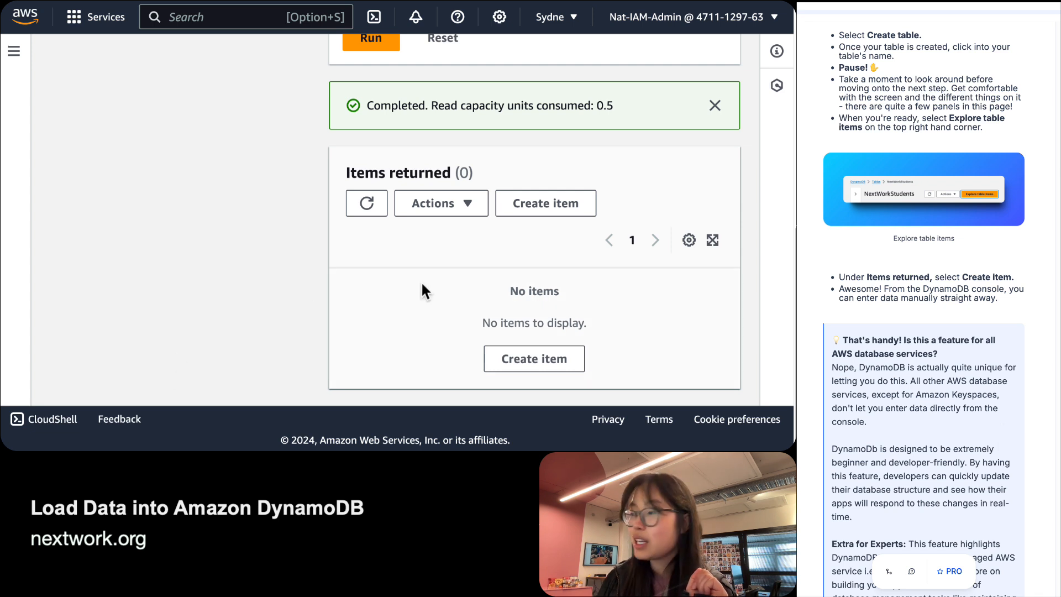
Start a new NextWorkStudents item and enter the student's name as its StudentName partition key value.
left_click(574, 205)
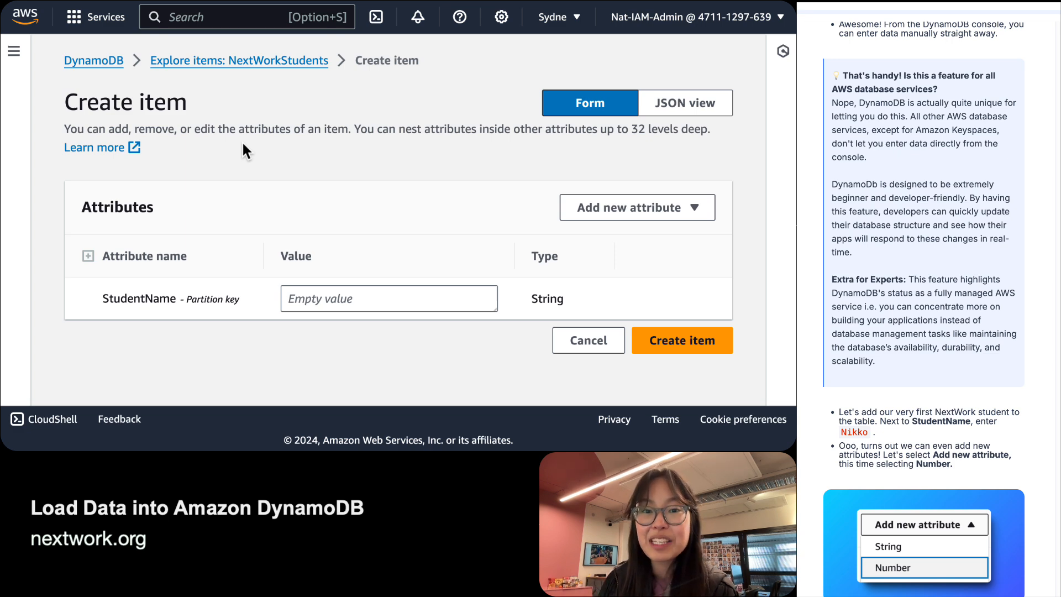
scroll(1054, 274, "down", 3)
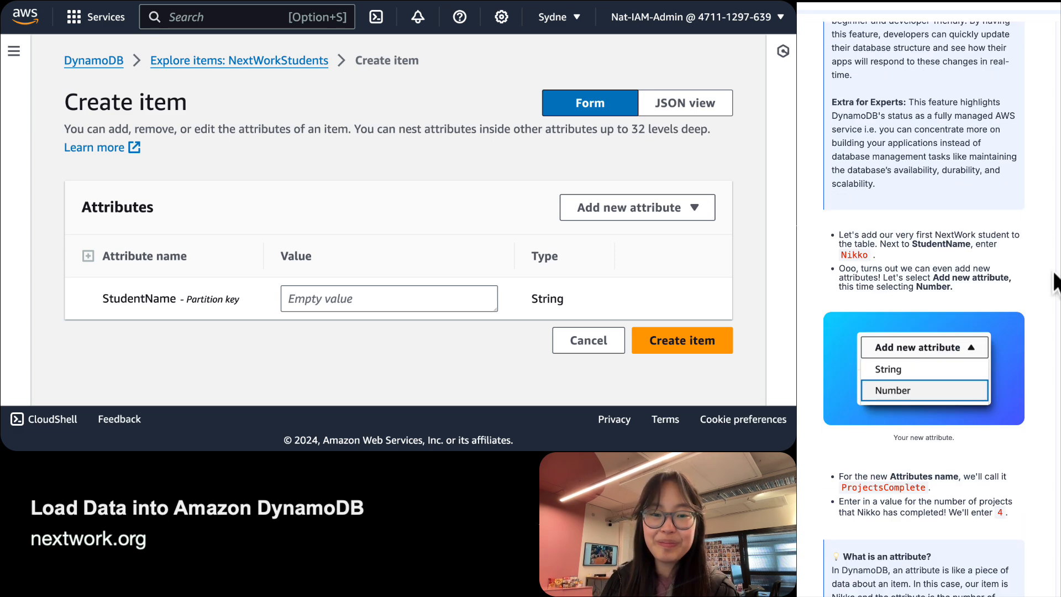
left_click(304, 301)
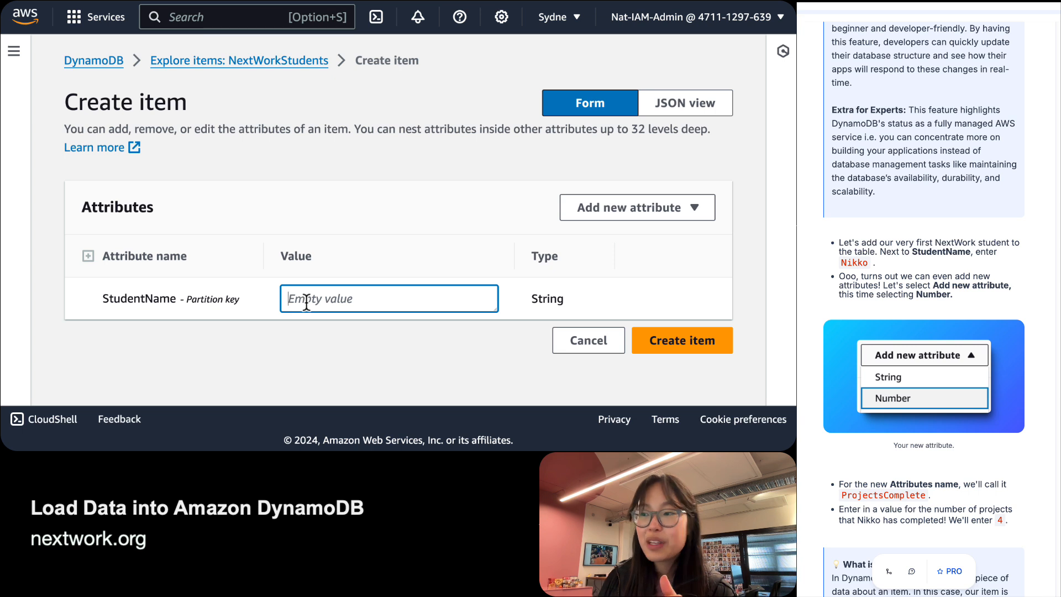
double_click(124, 301)
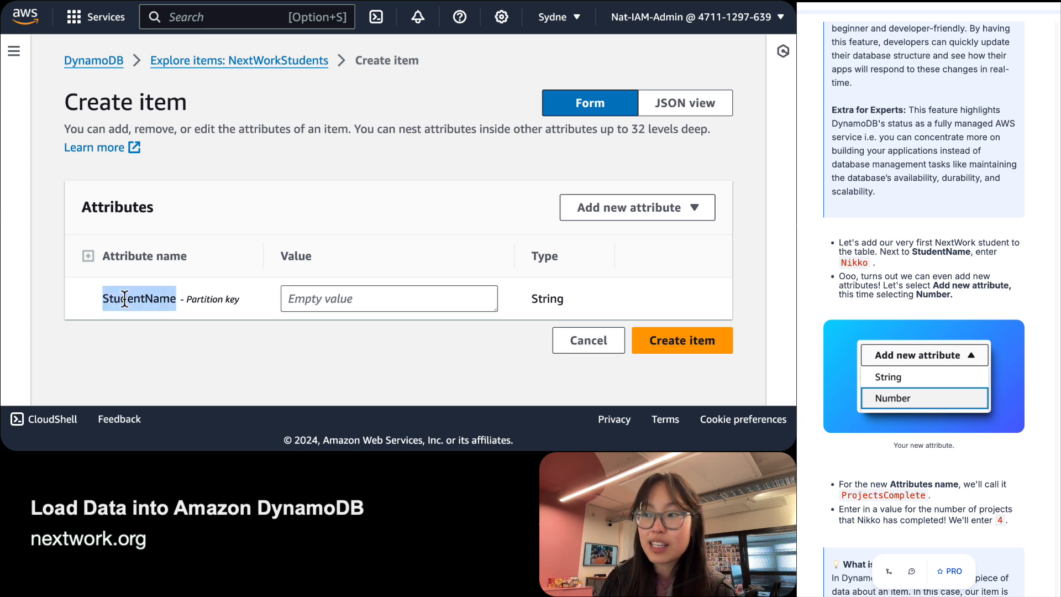
left_click(284, 294)
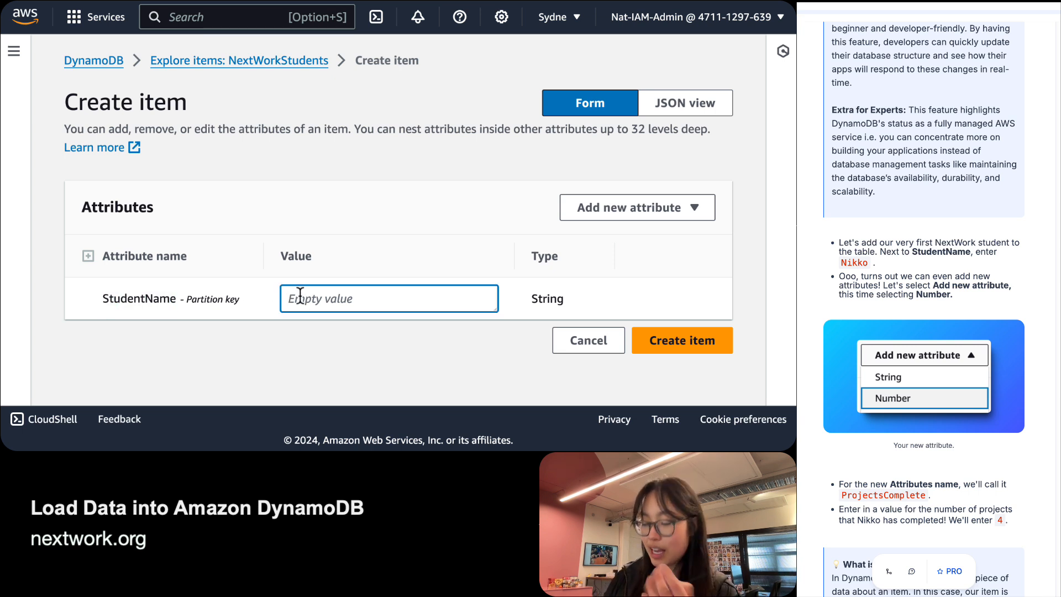
type("Nikko")
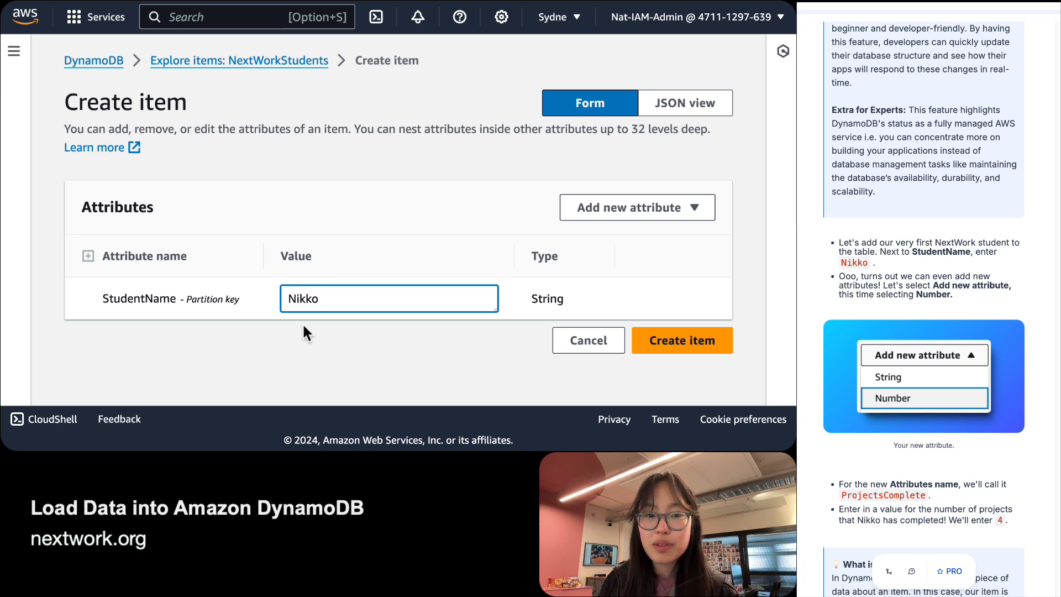
left_click(320, 358)
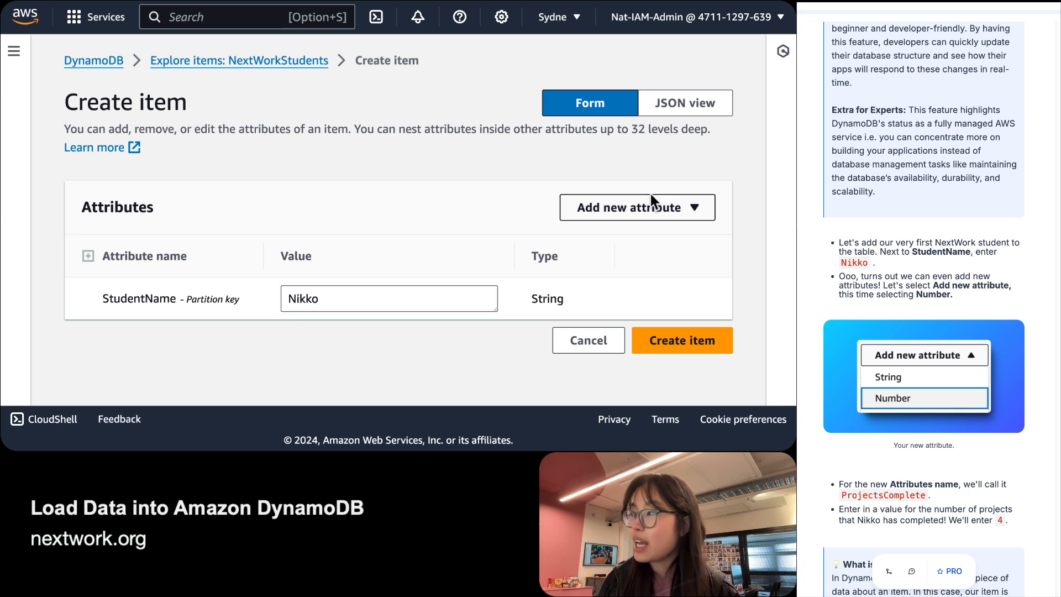
Add a Number attribute named ProjectsComplete with value 4 to the new item.
left_click(667, 220)
left_click(596, 257)
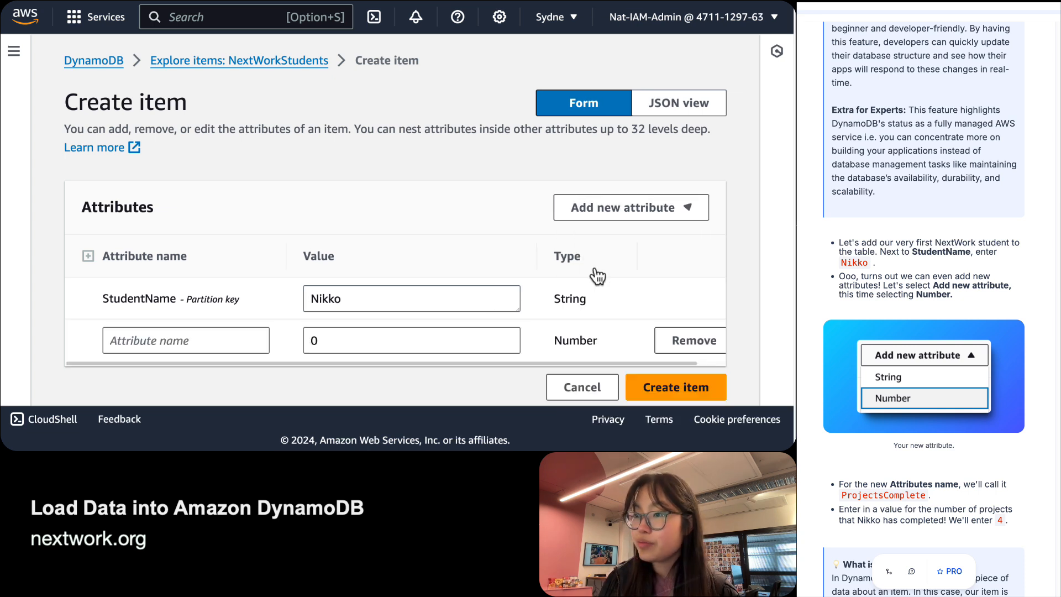
left_click(146, 337)
scroll(146, 335, "down", 1)
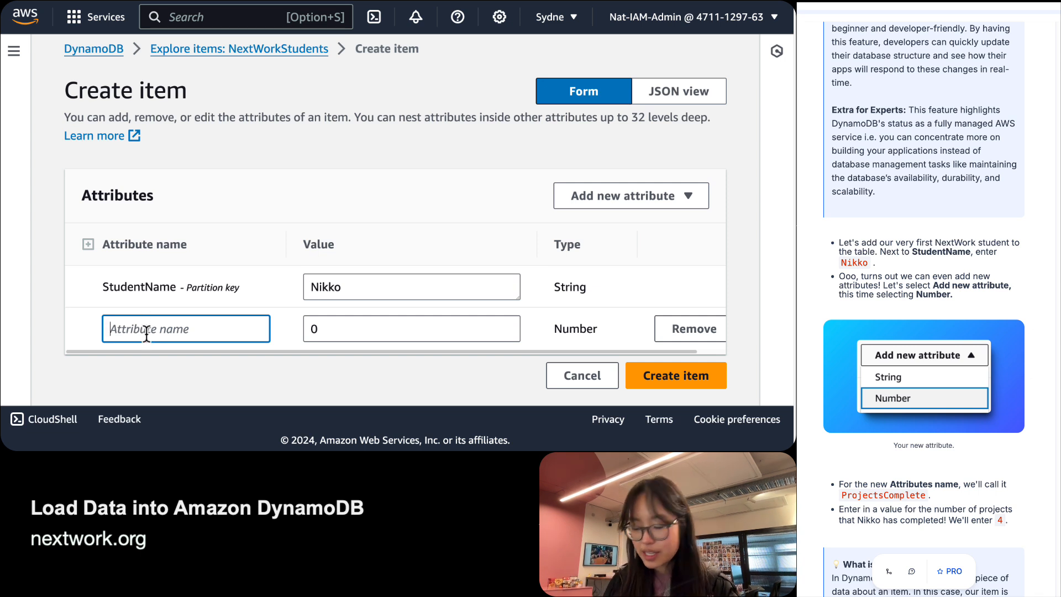
type("Projects")
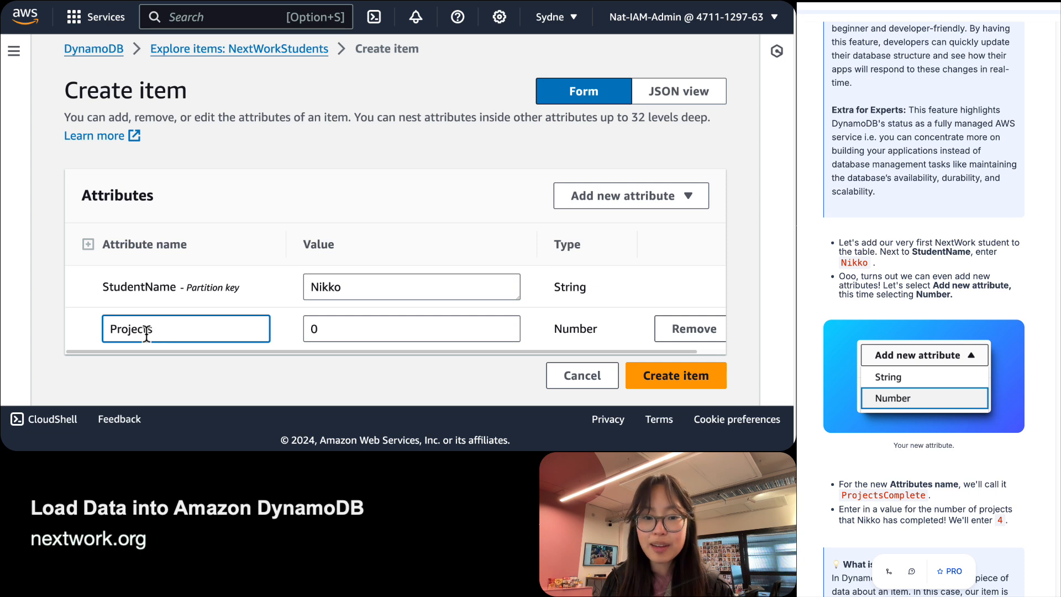
type("Complete")
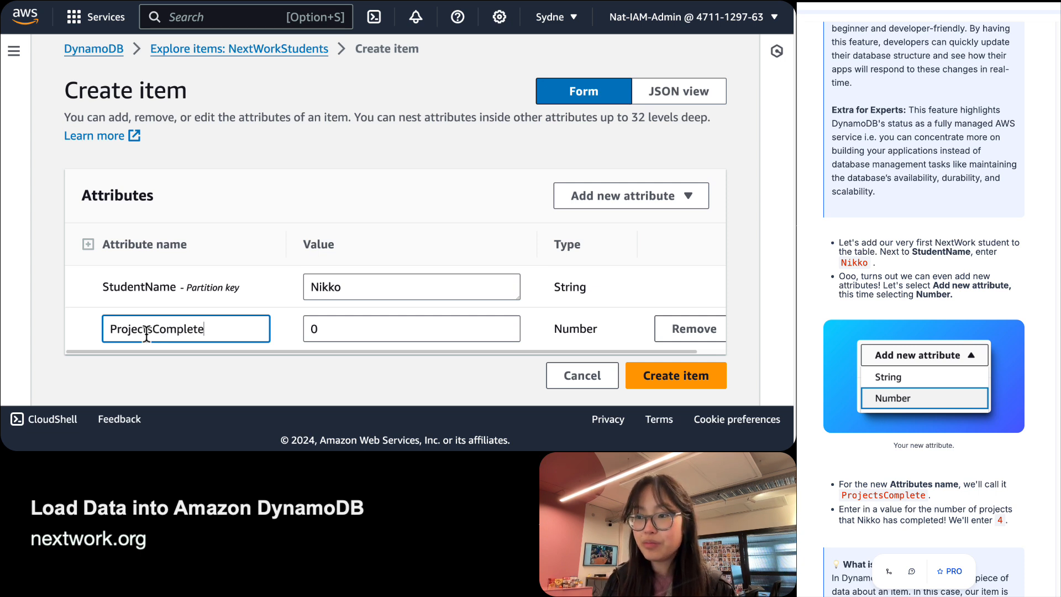
key("Tab")
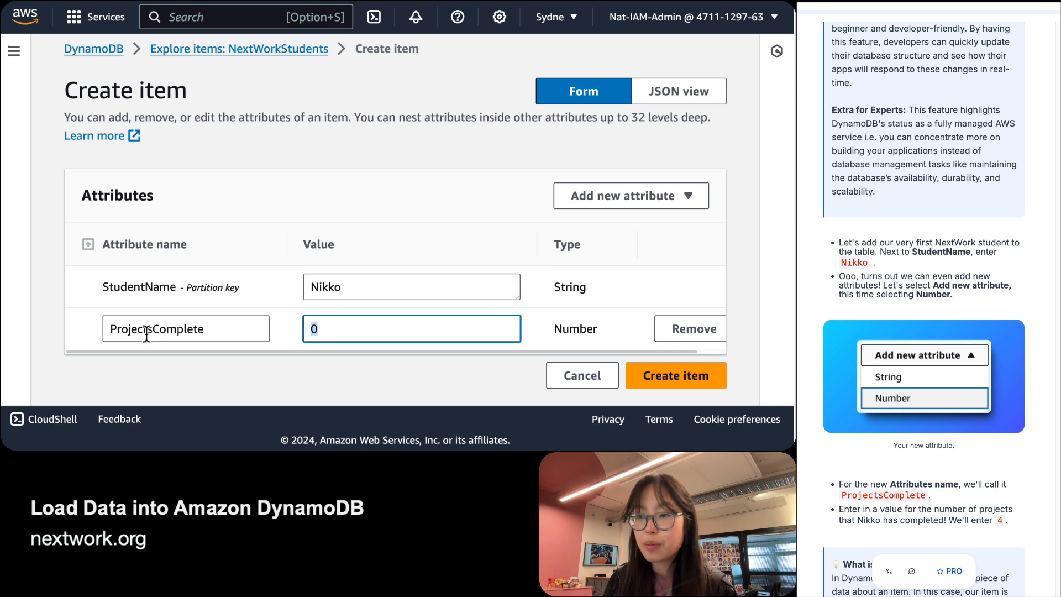
type("4")
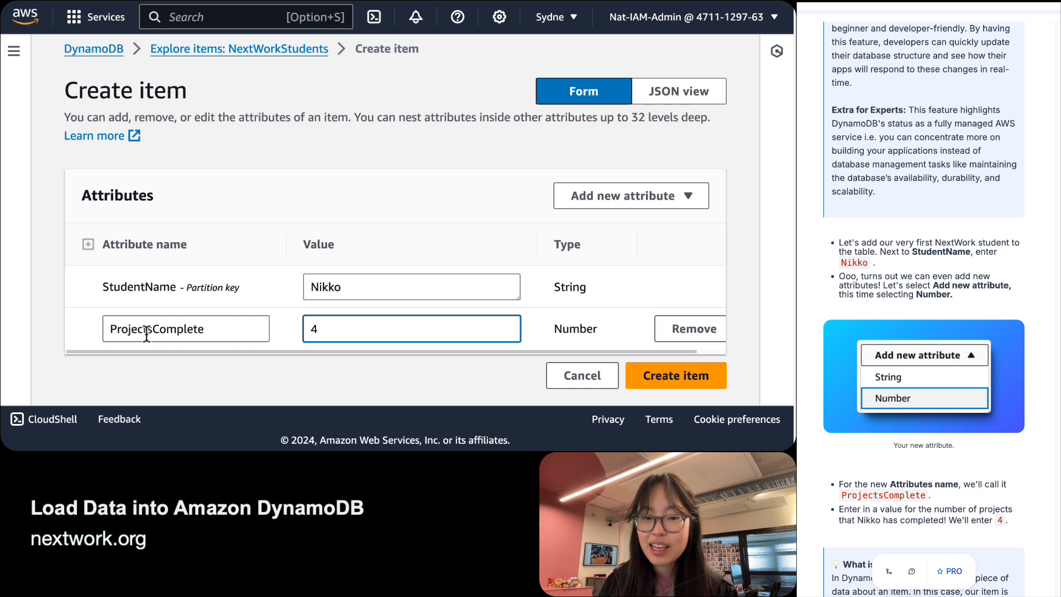
scroll(993, 421, "down", 5)
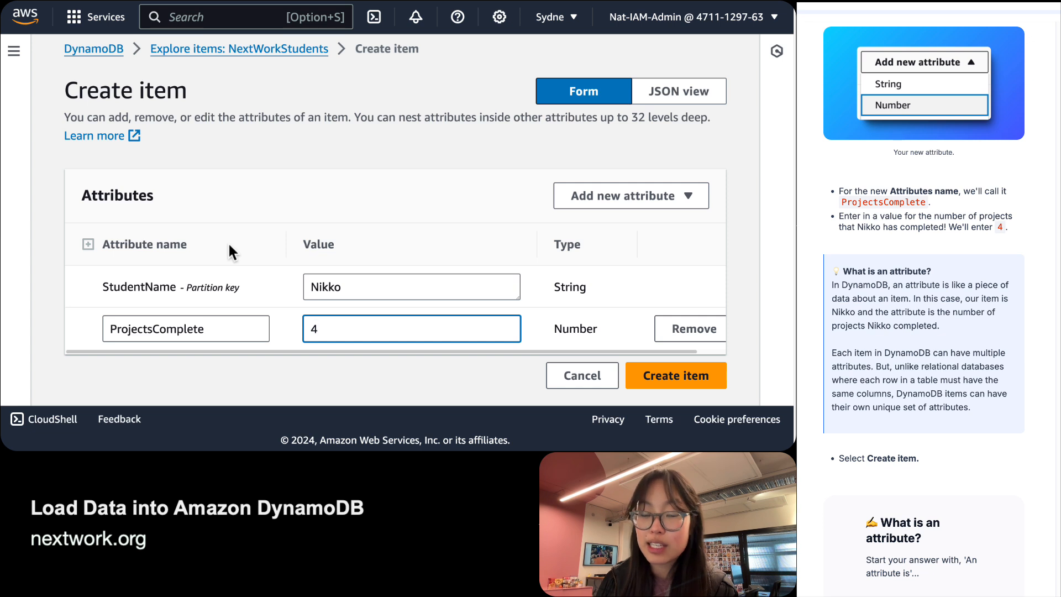
Review the item's StudentName value and ProjectsComplete value of 4 before saving.
double_click(128, 288)
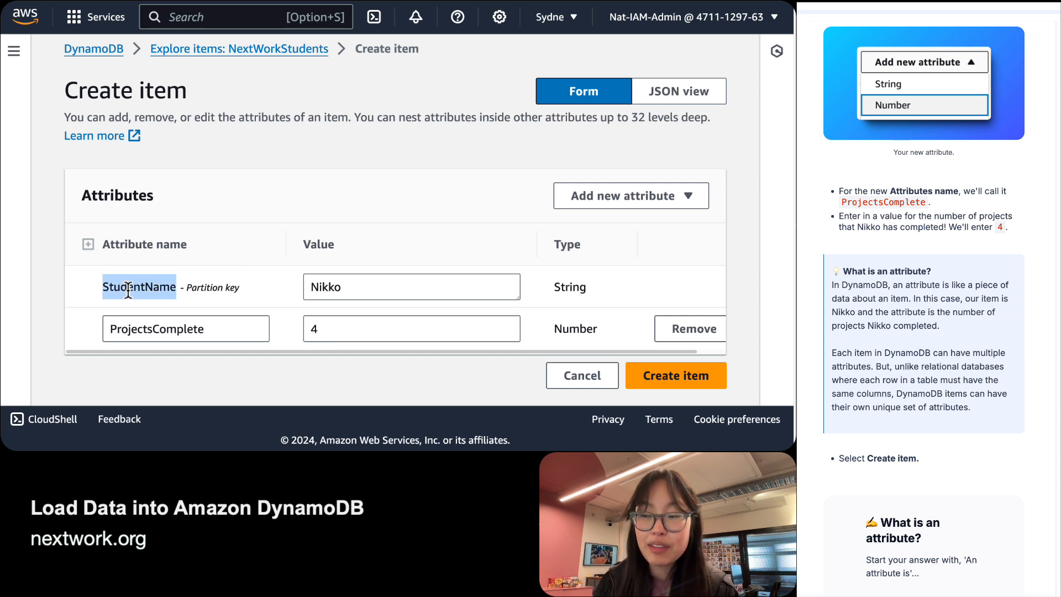
double_click(128, 290)
left_click(128, 289)
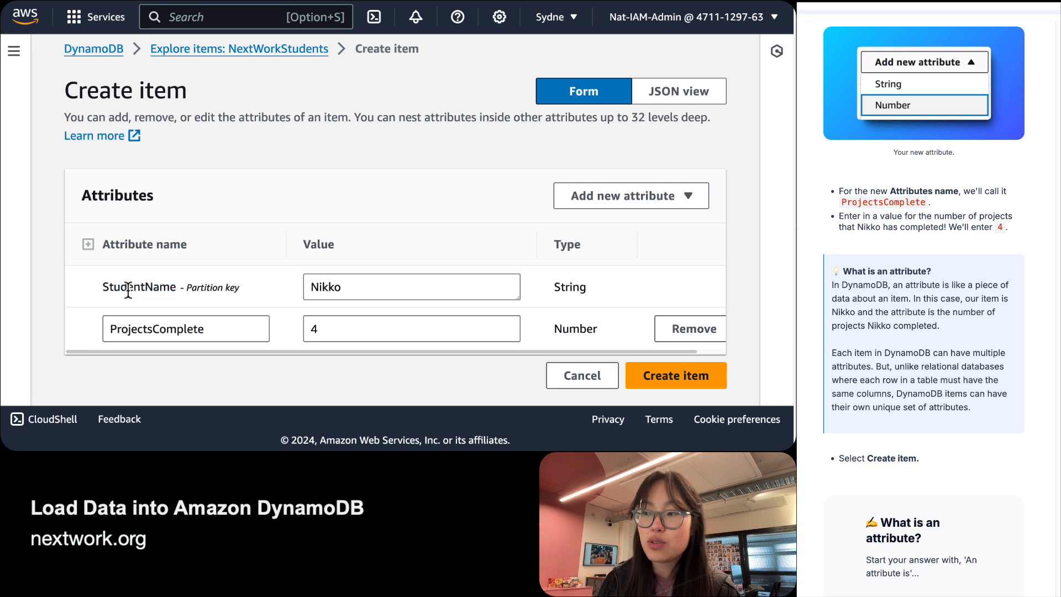
left_click(390, 294)
double_click(389, 294)
left_click(177, 311)
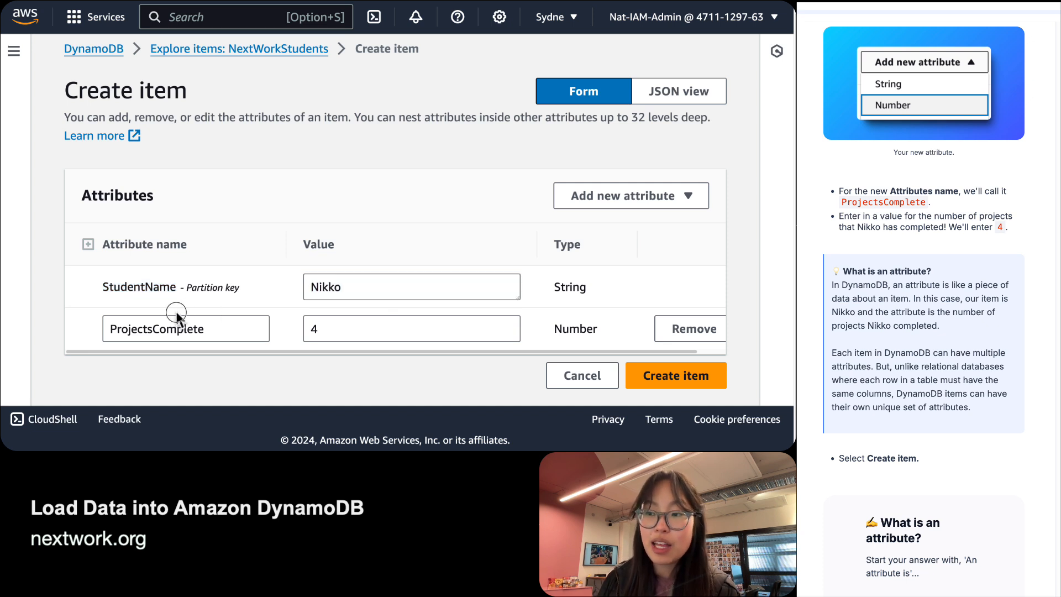
double_click(176, 326)
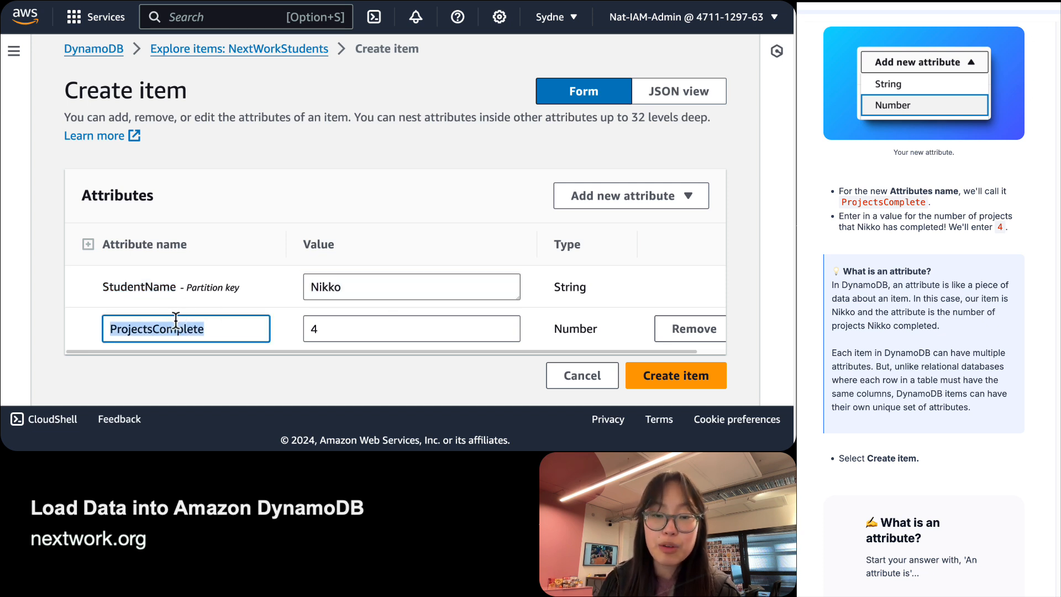
double_click(454, 327)
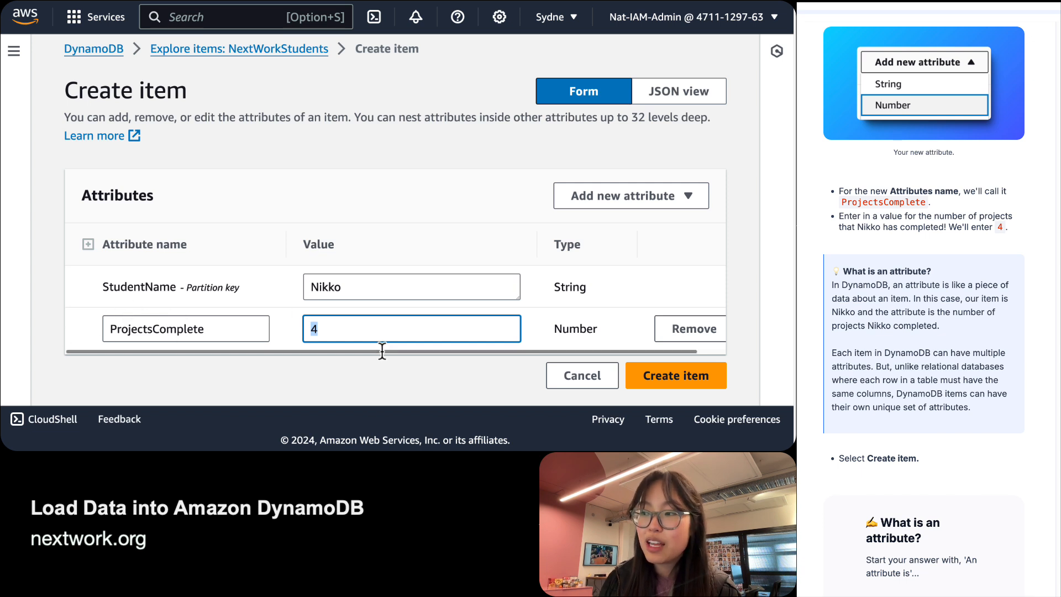
left_click(374, 324)
double_click(374, 323)
left_click(374, 324)
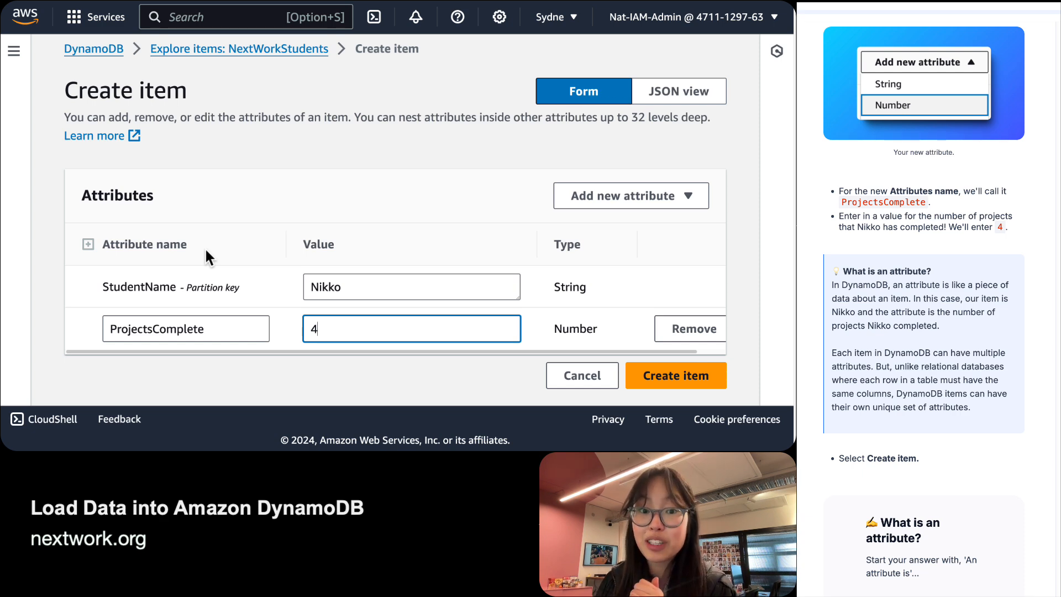
scroll(923, 310, "down", 4)
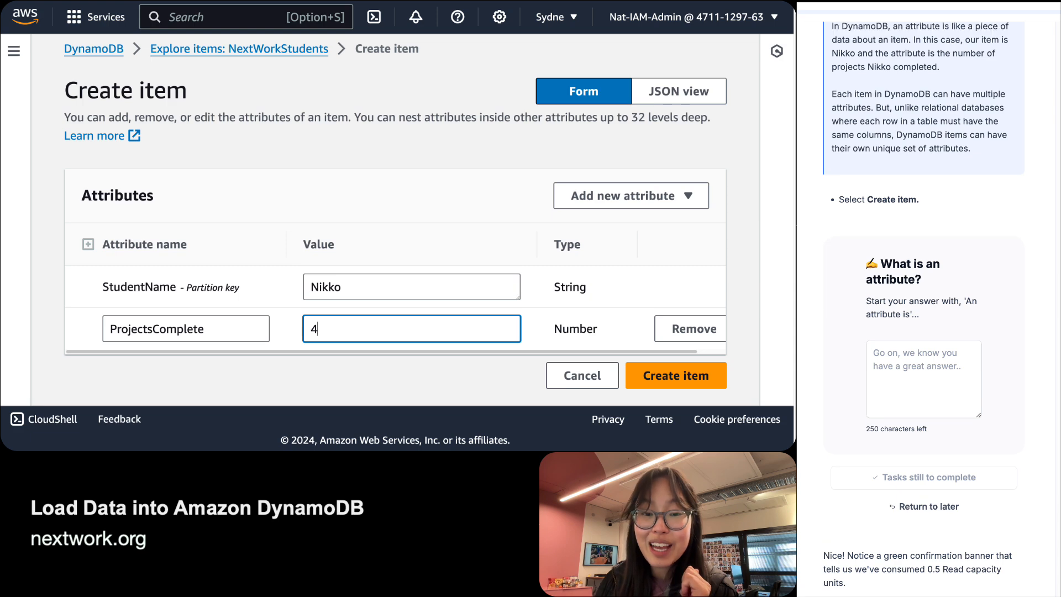
scroll(923, 309, "up", 1)
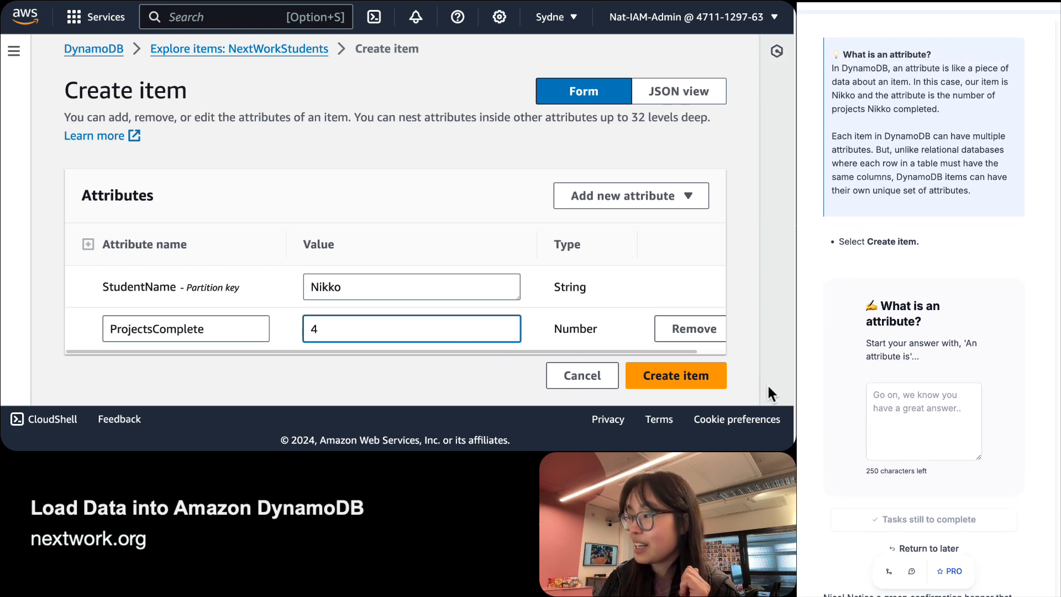
Save the item to NextWorkStudents and confirm the 'item saved successfully' banner.
left_click(665, 378)
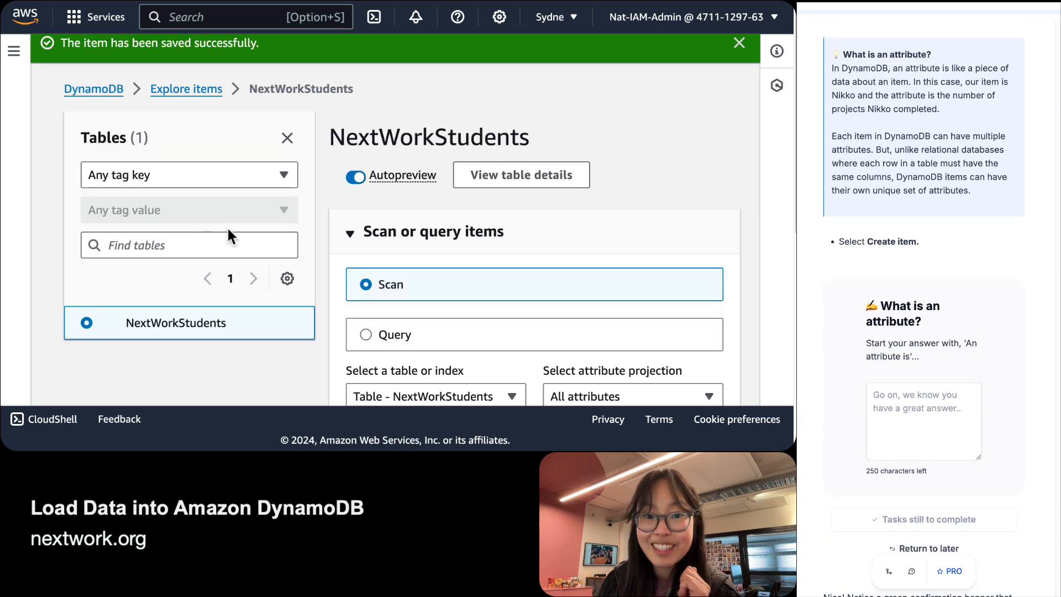
scroll(452, 253, "down", 3)
scroll(450, 249, "up", 3)
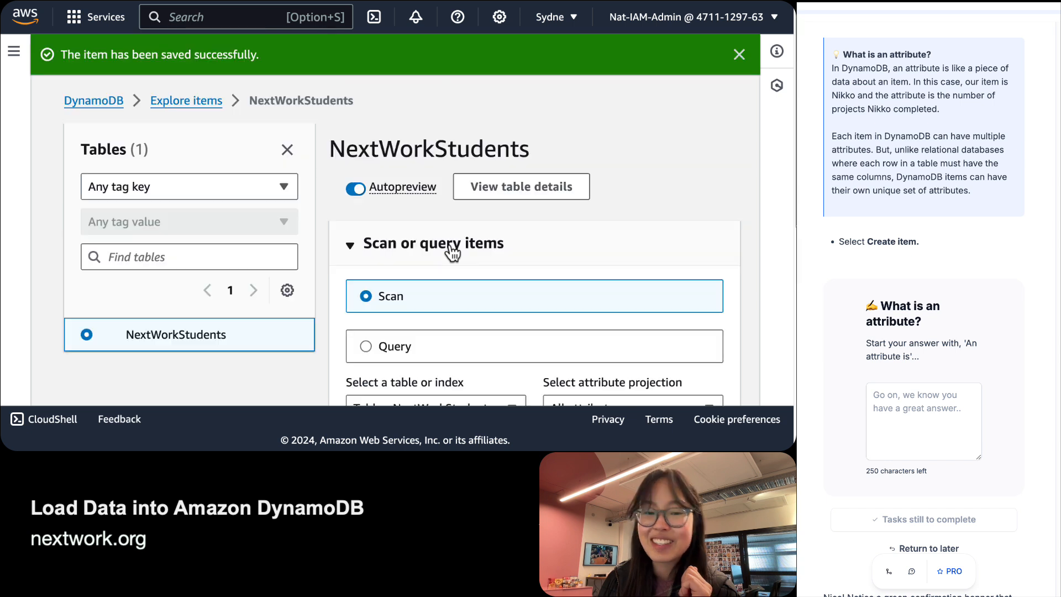
left_click(915, 415)
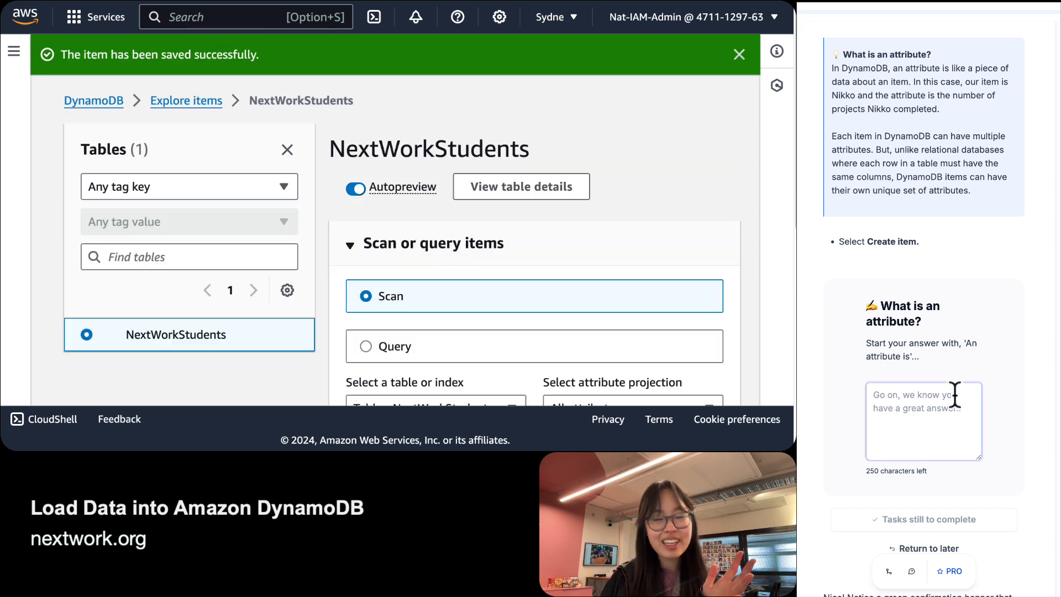
Define an attribute as a piece of data about an item in a DynamoDB table, with StudentName examples.
scroll(955, 395, "down", 1)
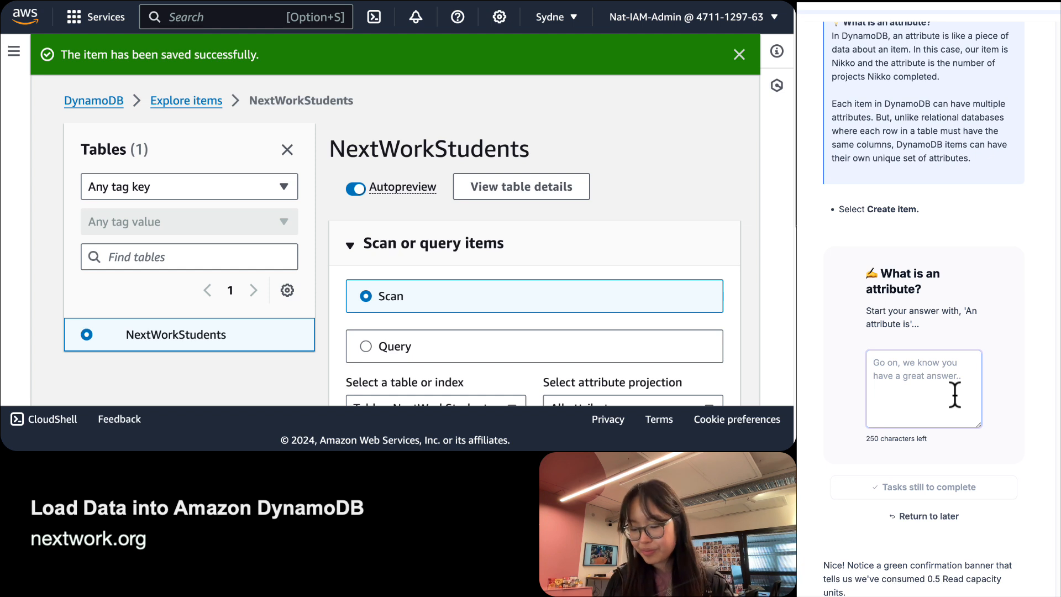
type("AN at")
key("BackSpace")
key("BackSpace")
key("BackSpace")
type("n")
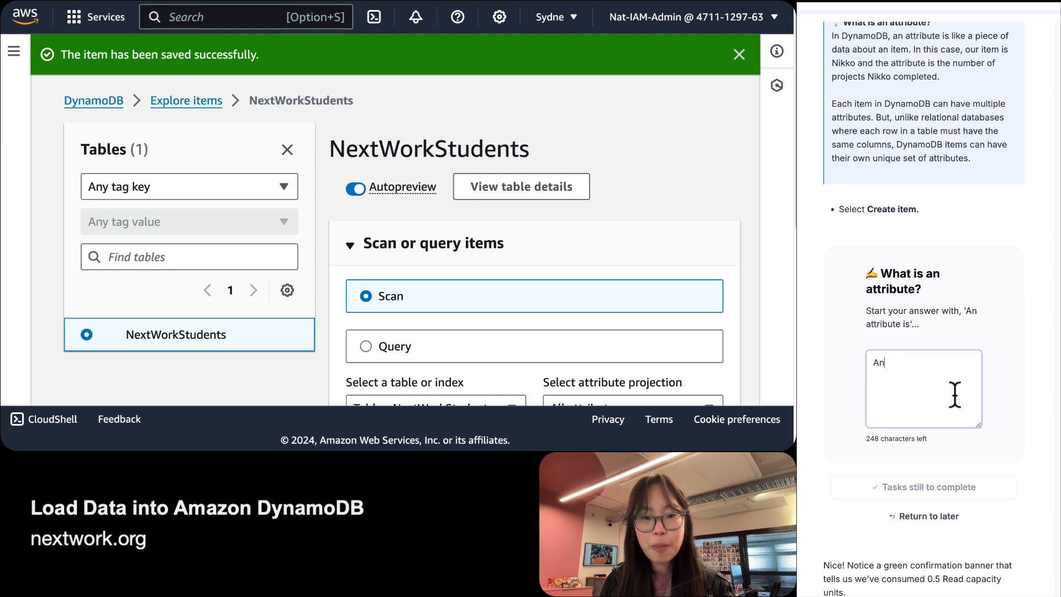
type(" attribute is ")
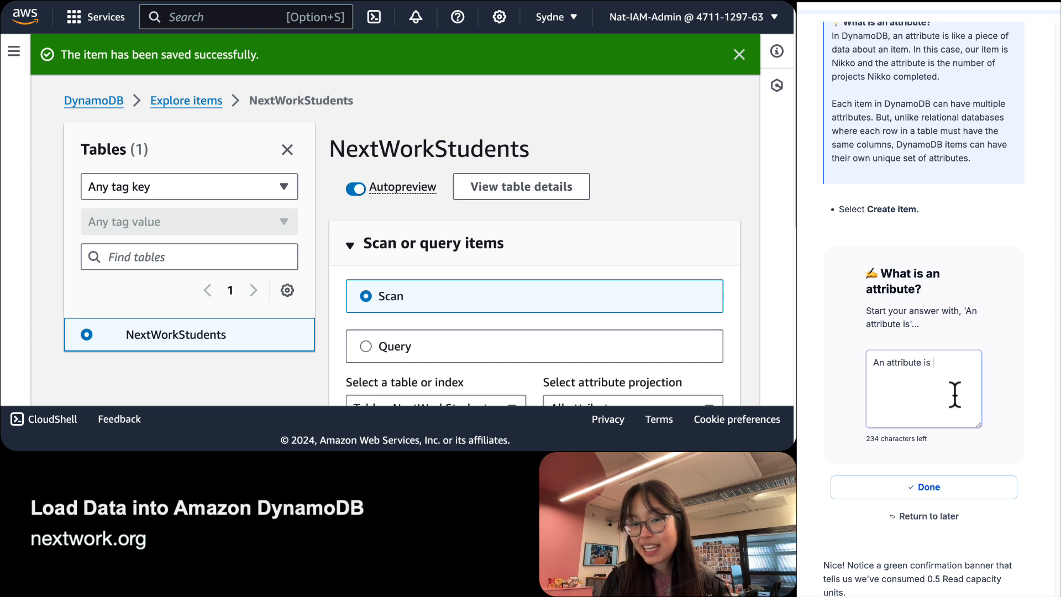
type("a piece of f")
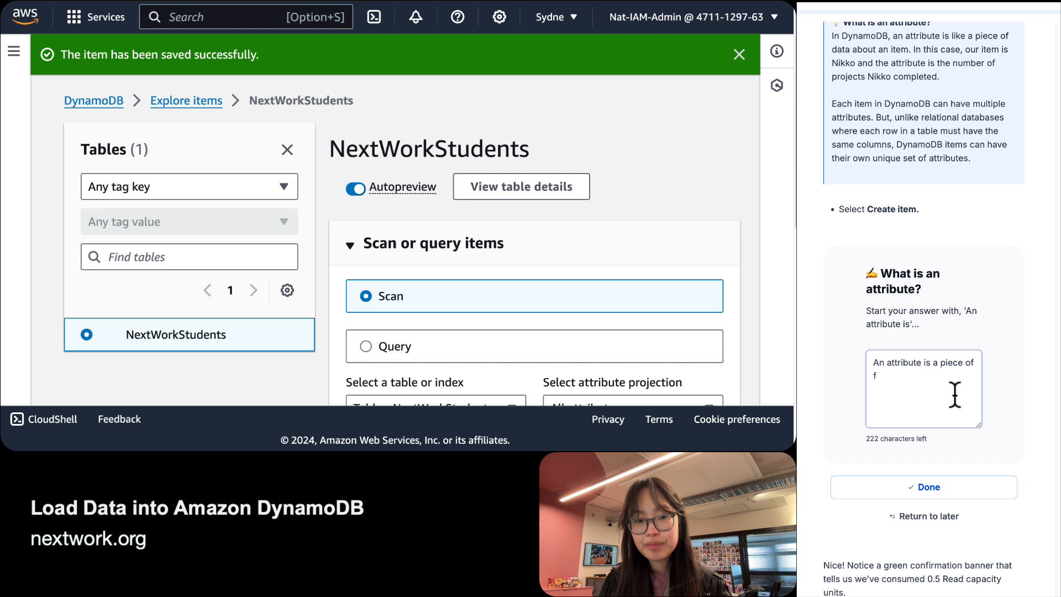
key("BackSpace")
type("da")
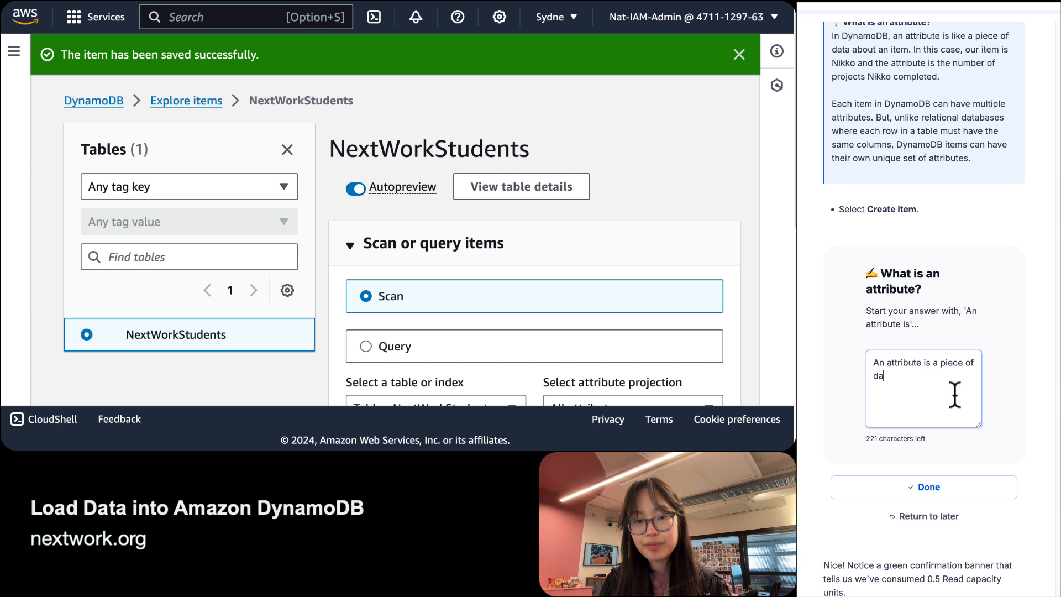
type("ta a")
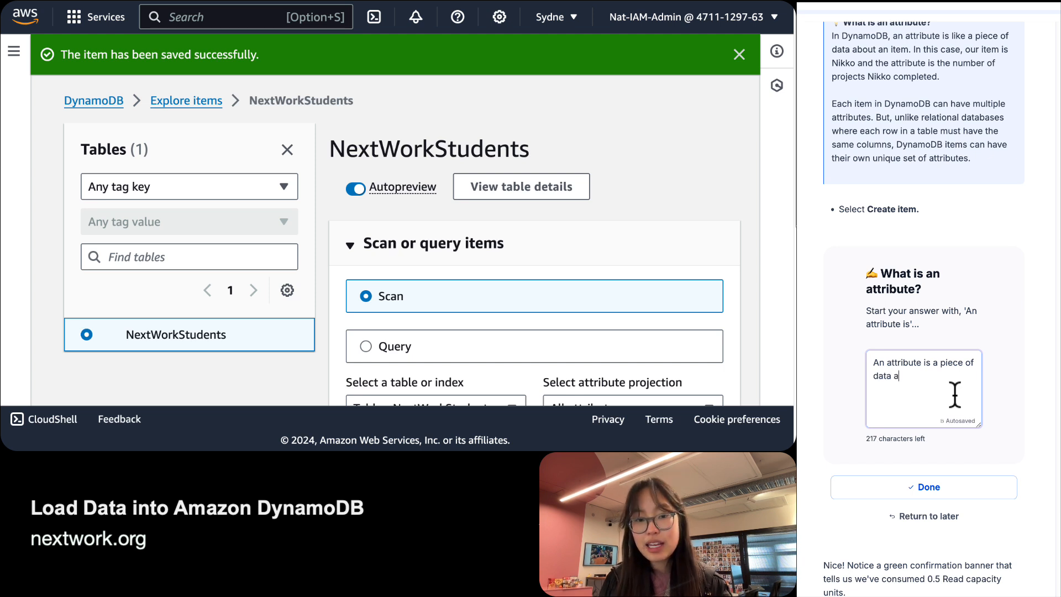
type("bout an item in the tabl")
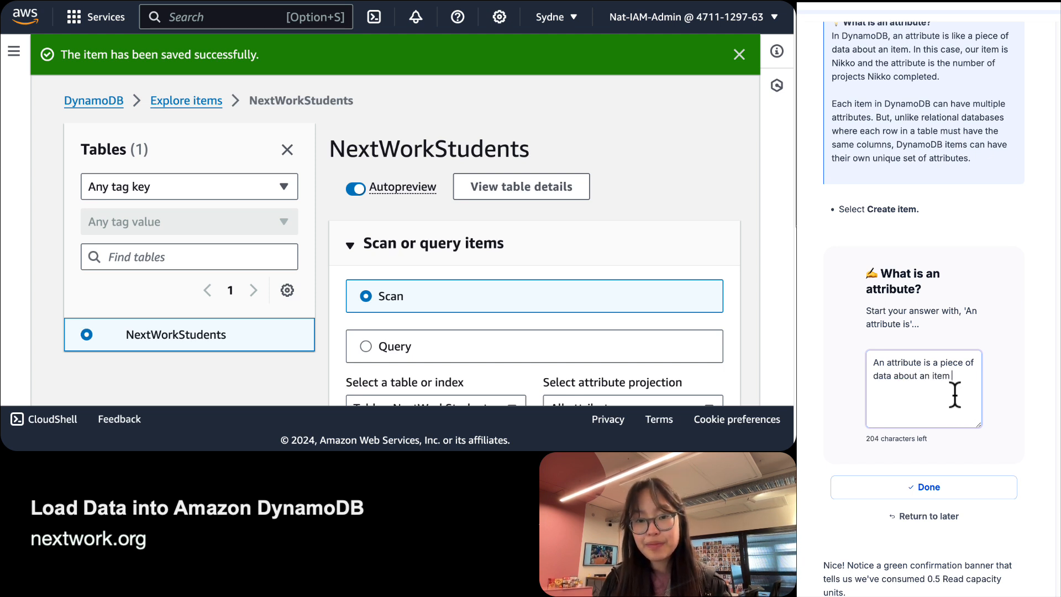
key("BackSpace")
key("BackSpace")
key("BackSpace")
key("BackSpace")
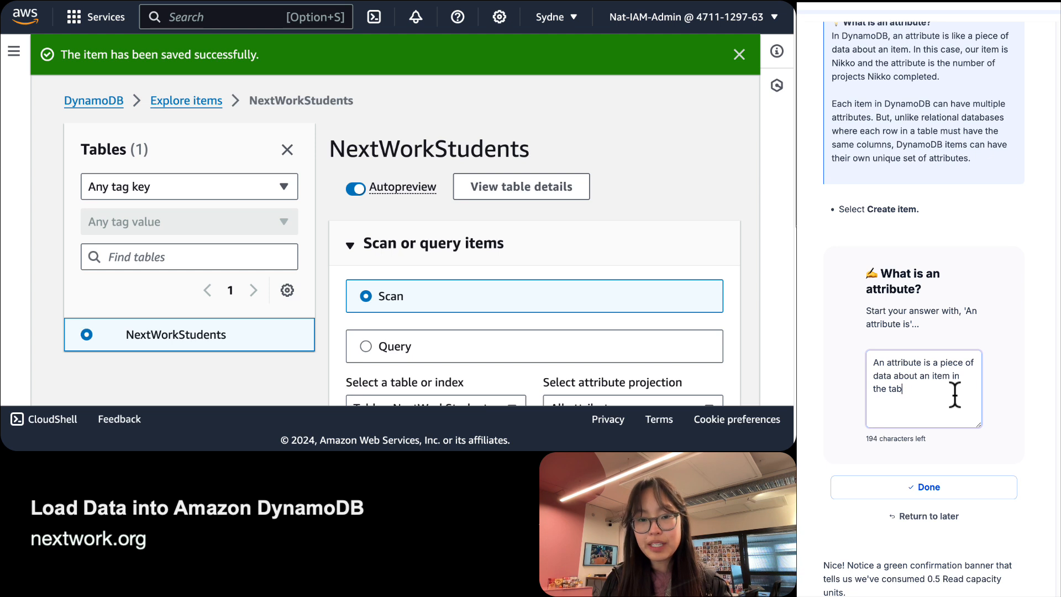
type("DynamoDb t")
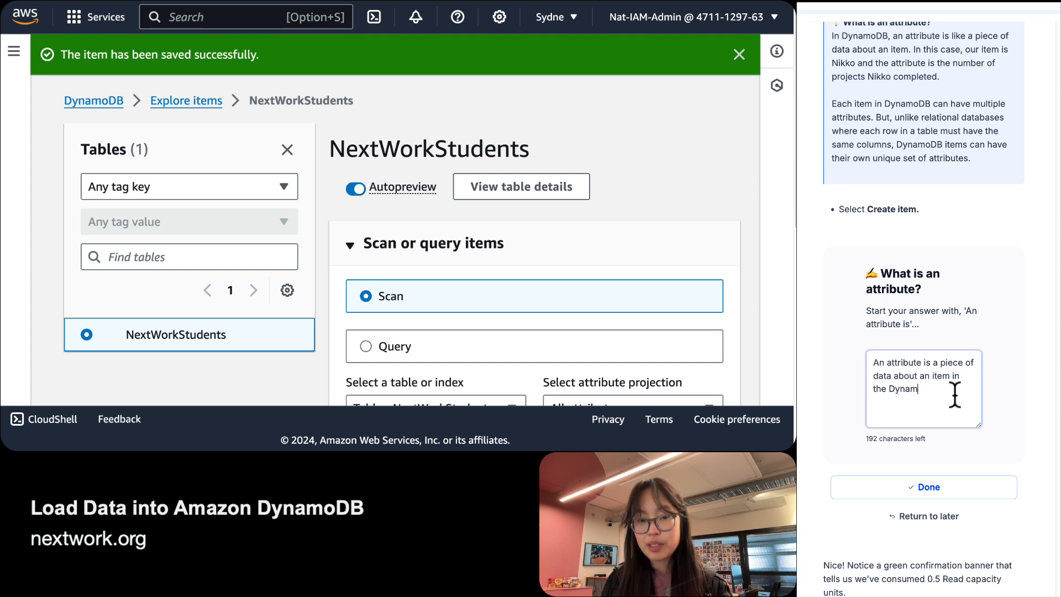
key("BackSpace")
key("BackSpace")
key("BackSpace")
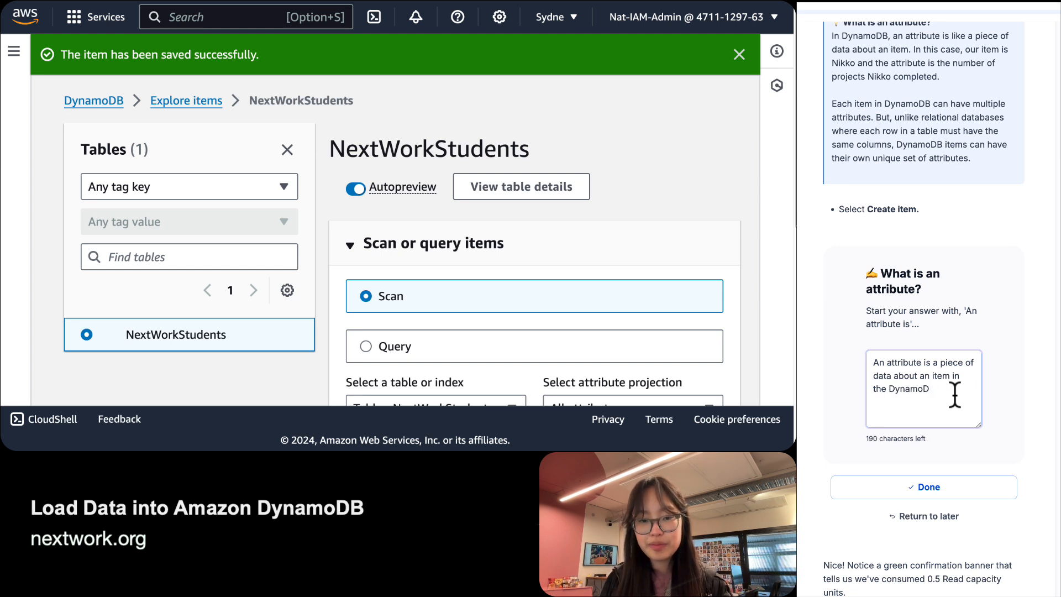
type("B table. For e")
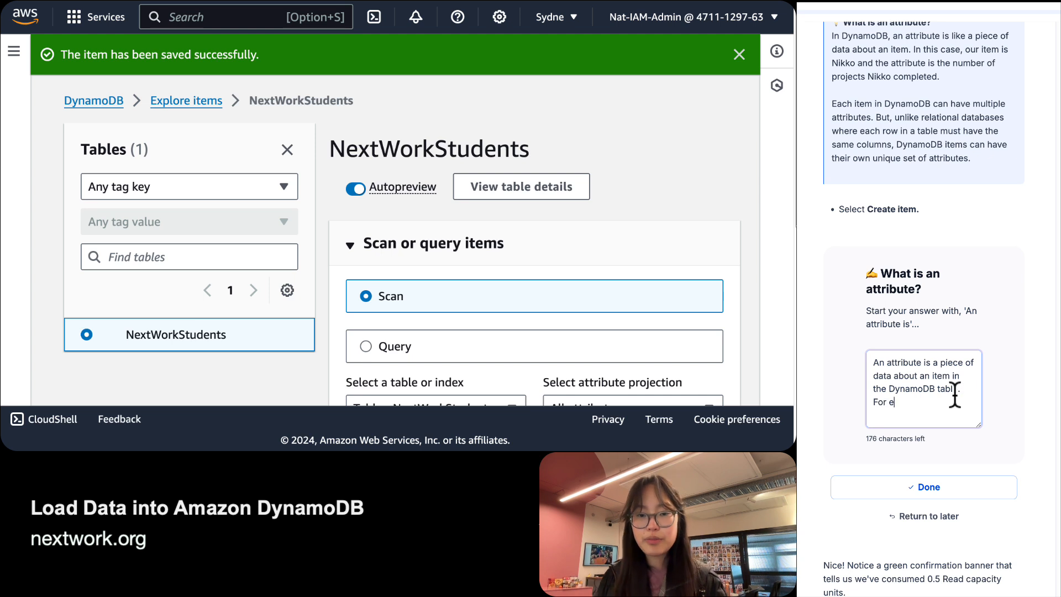
type("xample, if a")
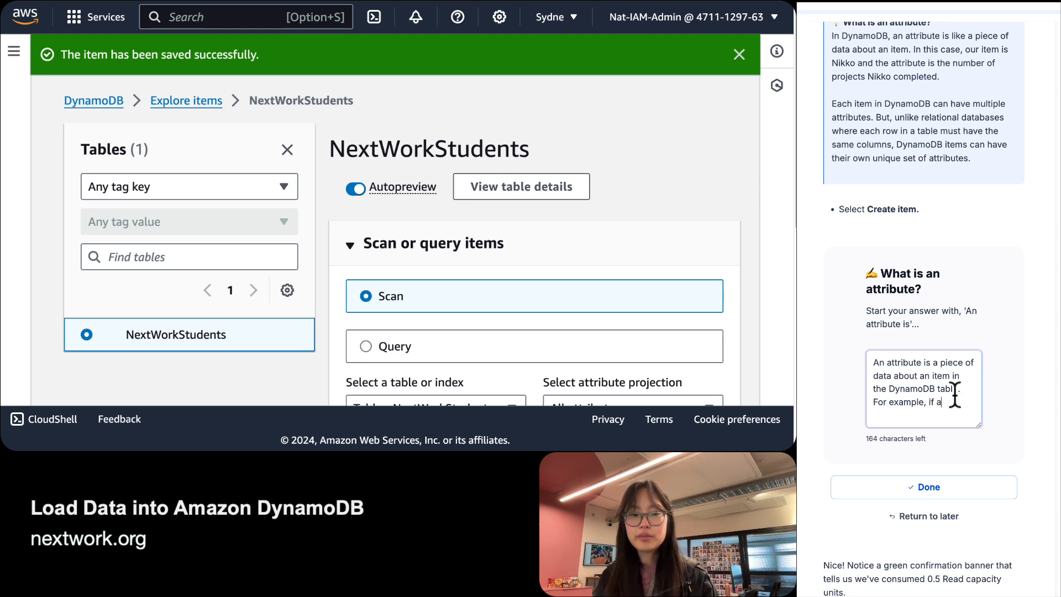
type("n item was ")
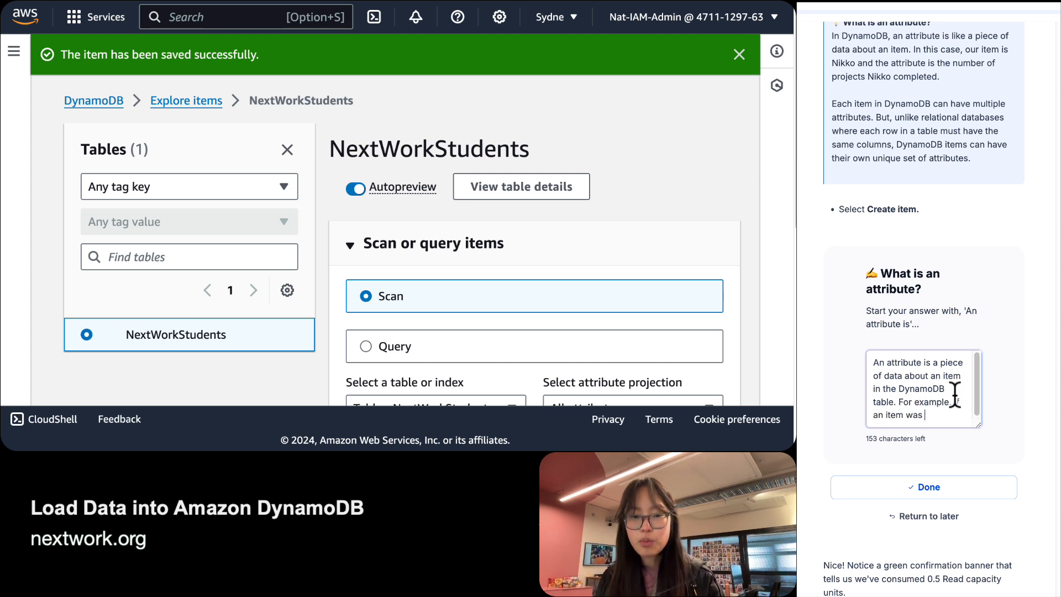
type("a specif")
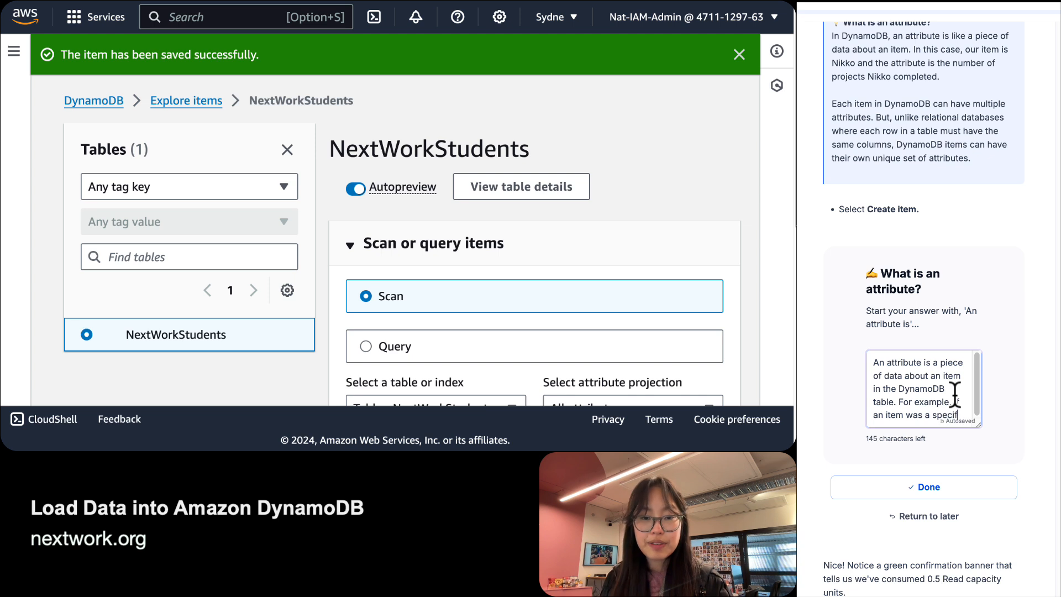
type("ic student, ")
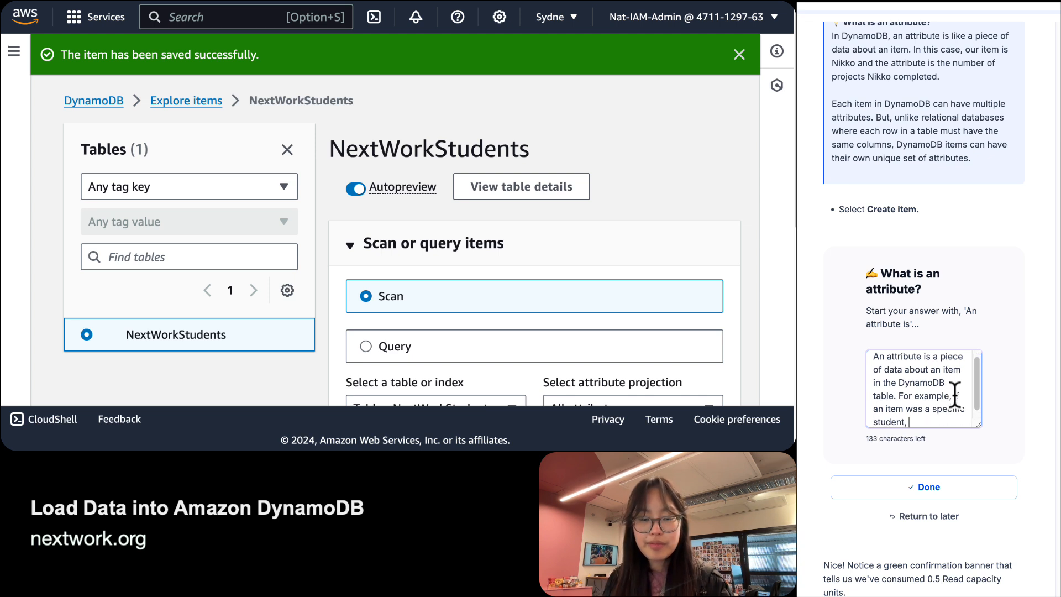
type("attributes could be")
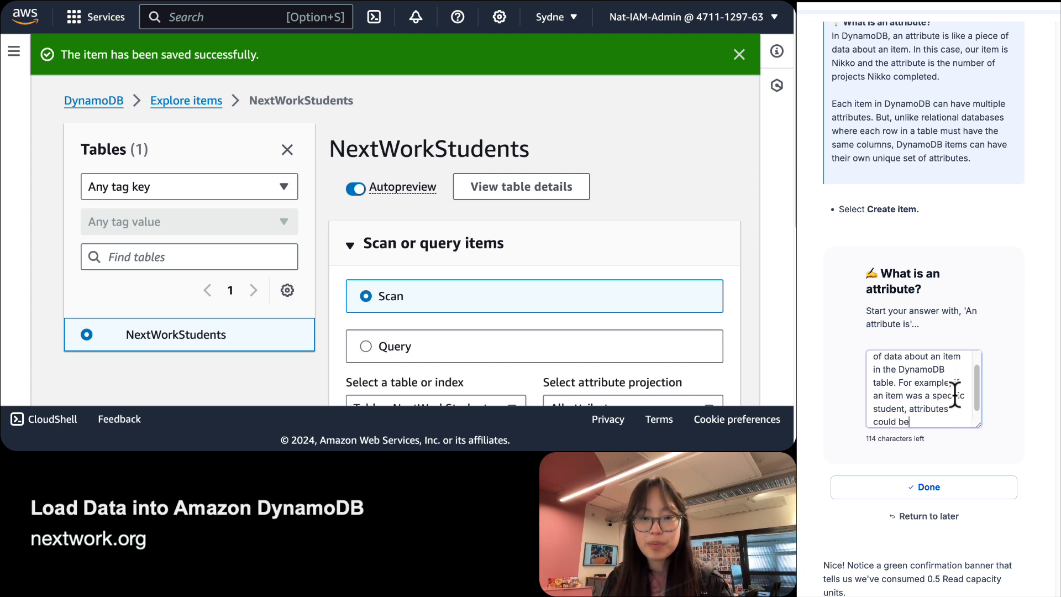
type(" StudentName")
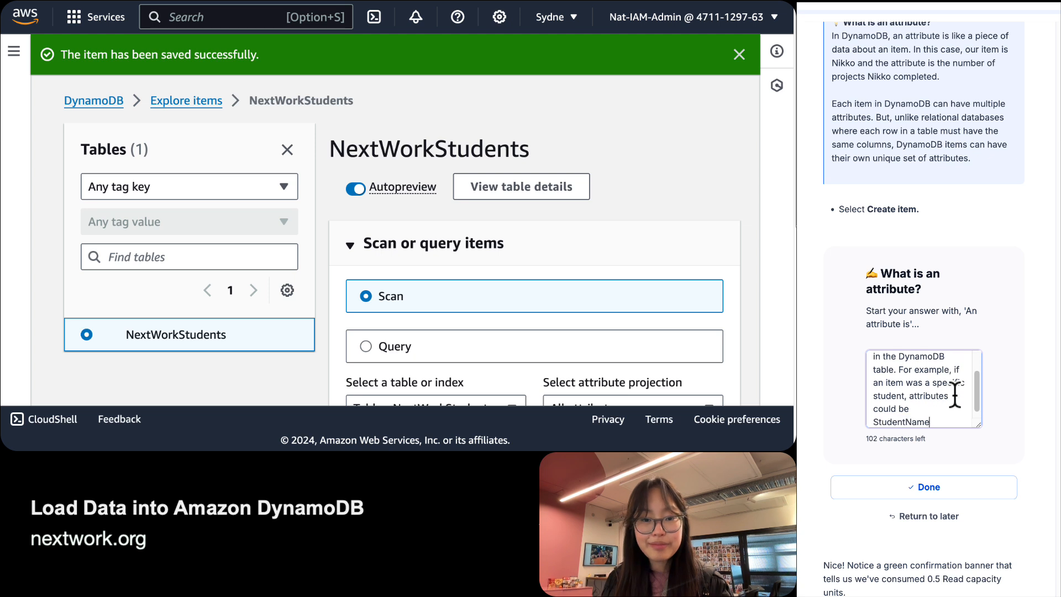
type(", ProjectsComplete.")
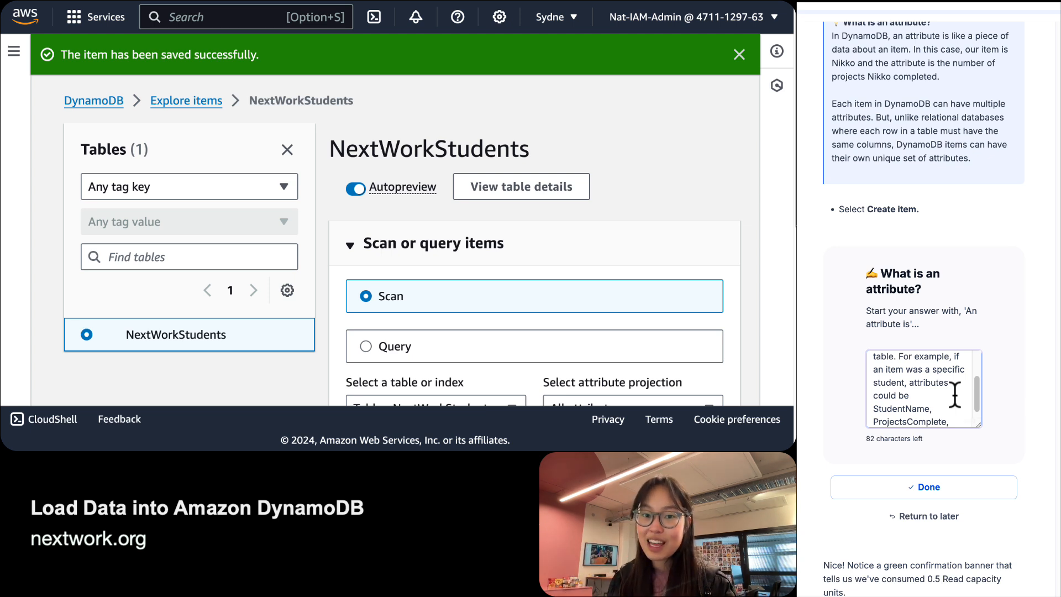
Change 'student' to 'NextWorkStudent', add Email and SignupDate, note flexible attribute counts, and mark Done.
double_click(890, 382)
type("NextWorkStudent,")
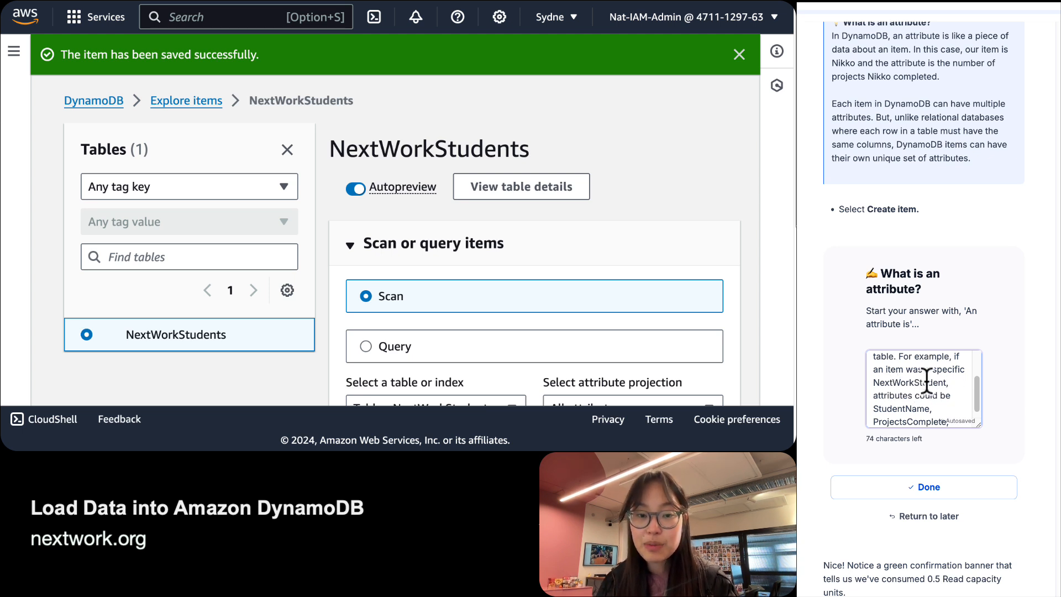
scroll(926, 381, "down", 1)
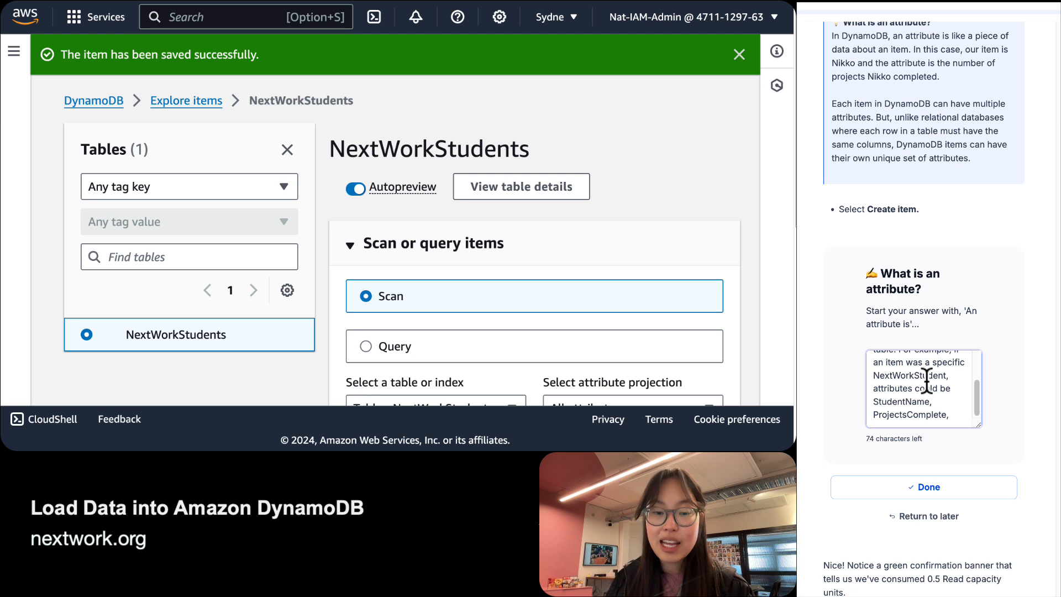
scroll(926, 381, "down", 1)
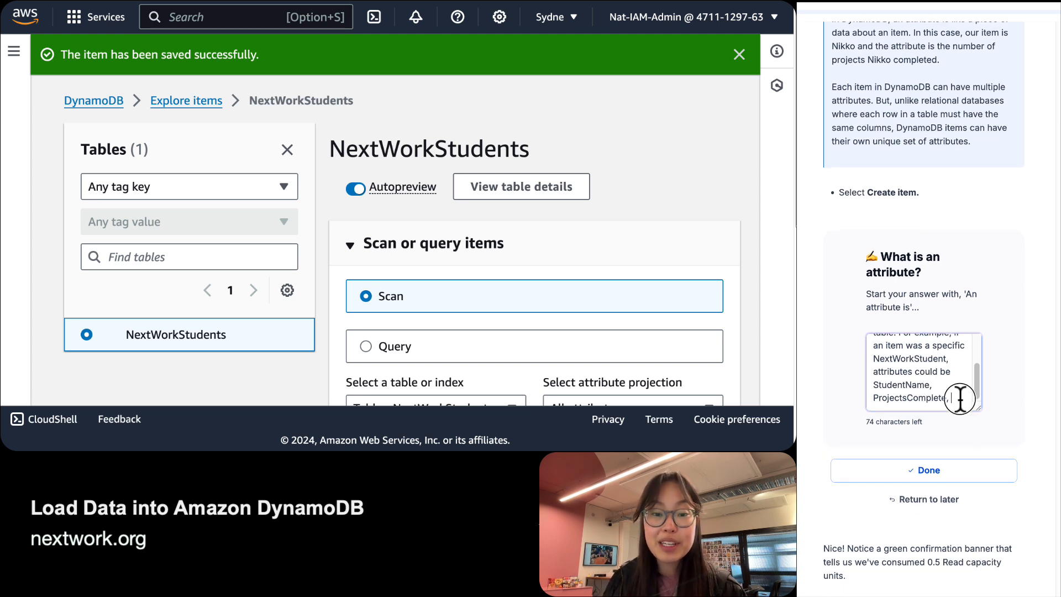
type("Emai")
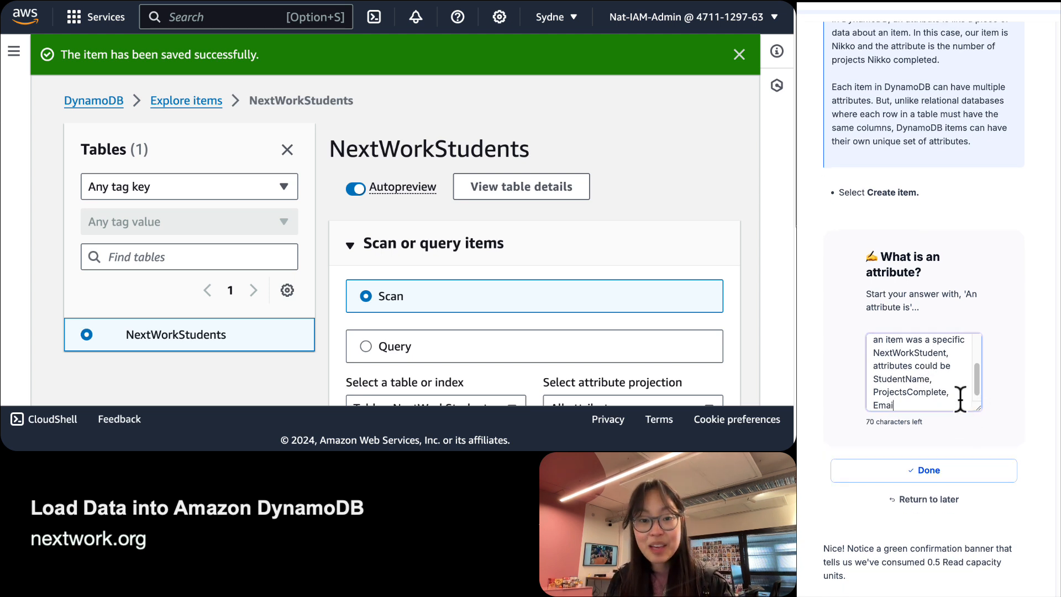
type("l, Sign")
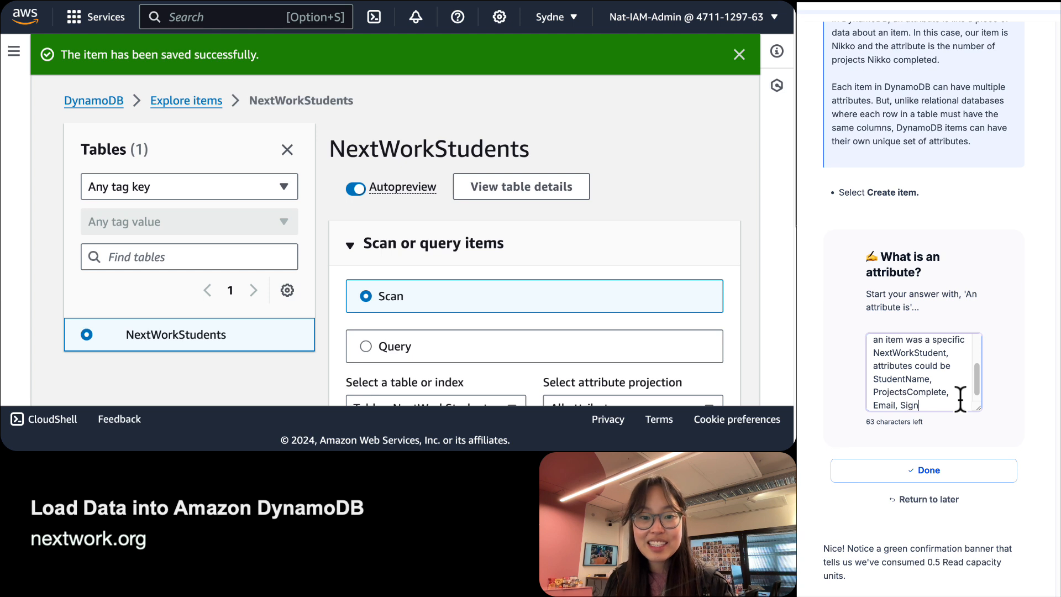
type("upDate")
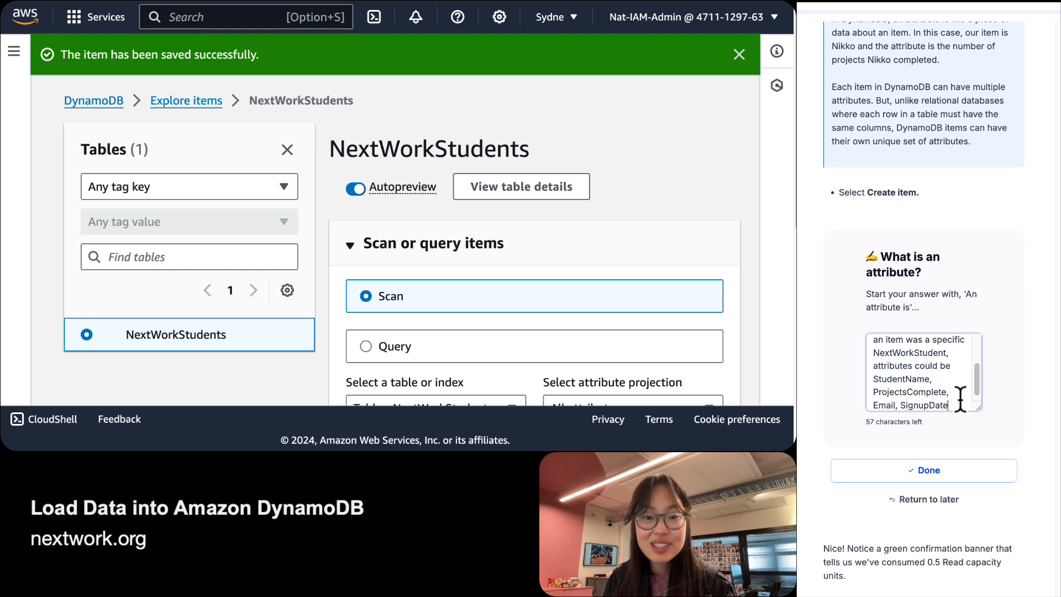
type("...")
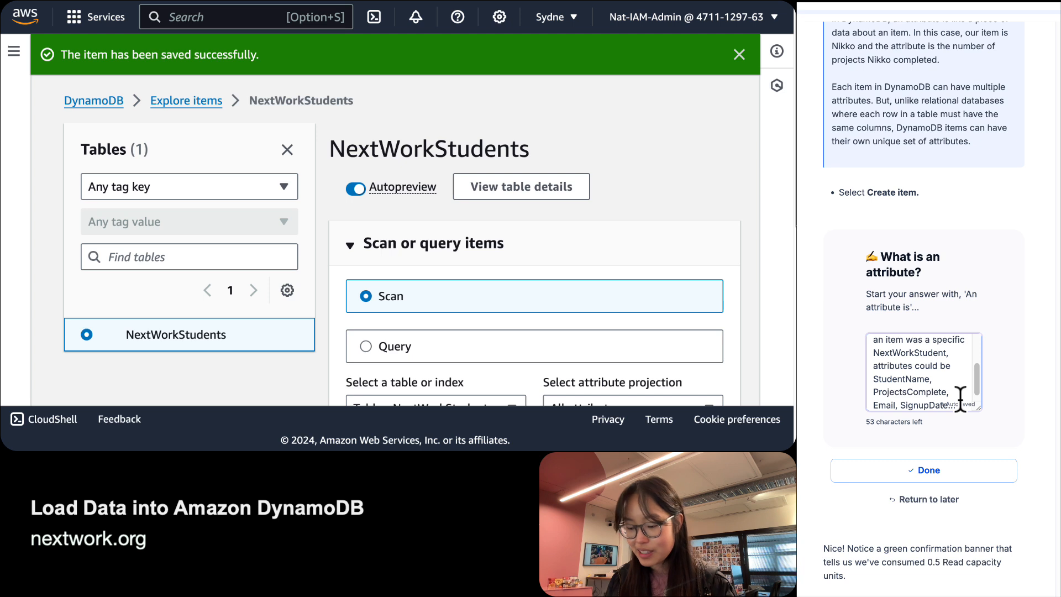
type(" the number of at")
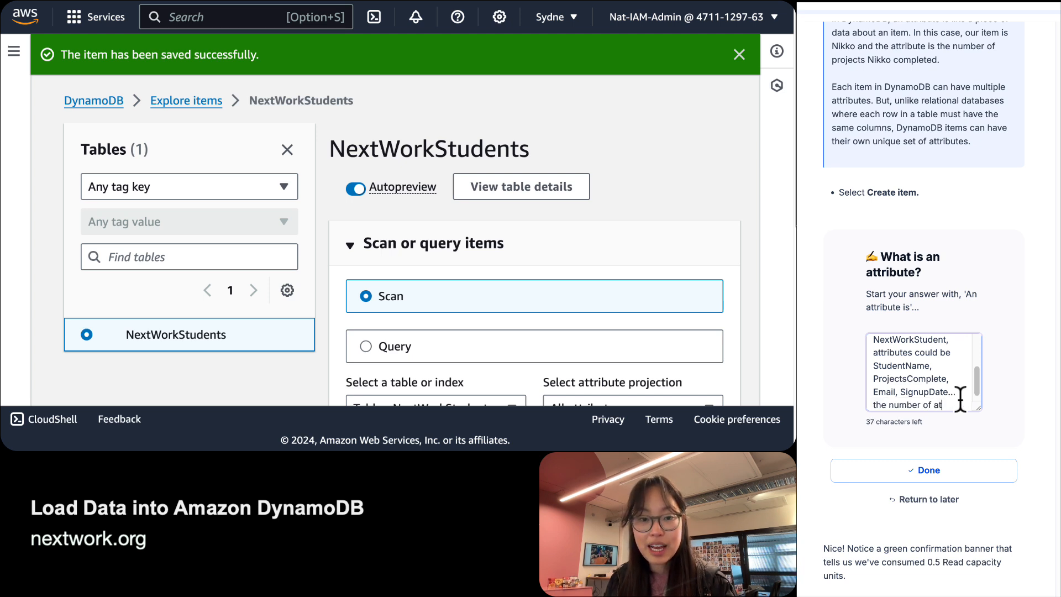
type("tributes for each item ")
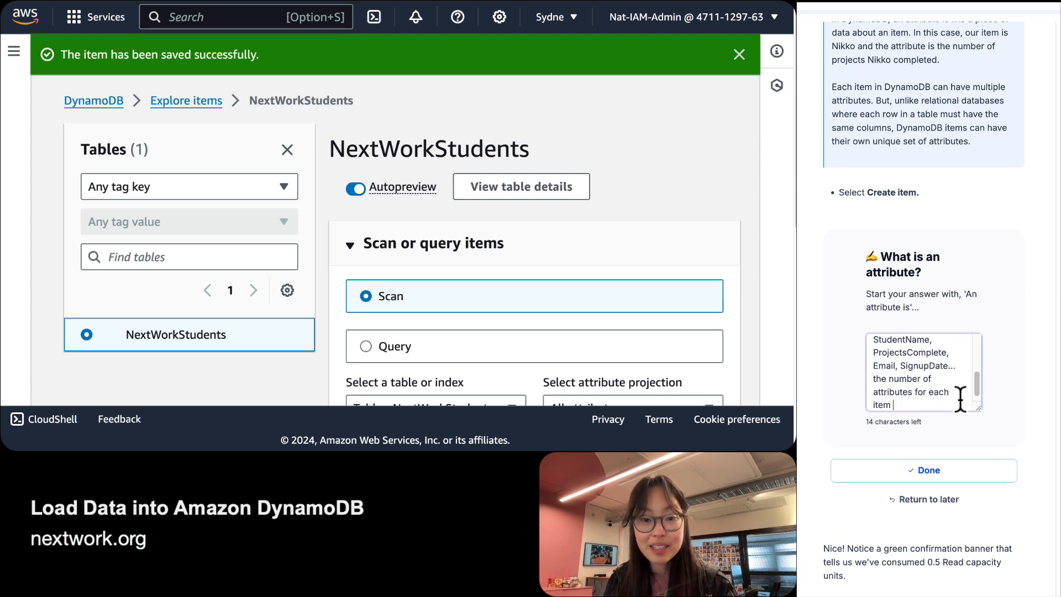
type("is flexible!")
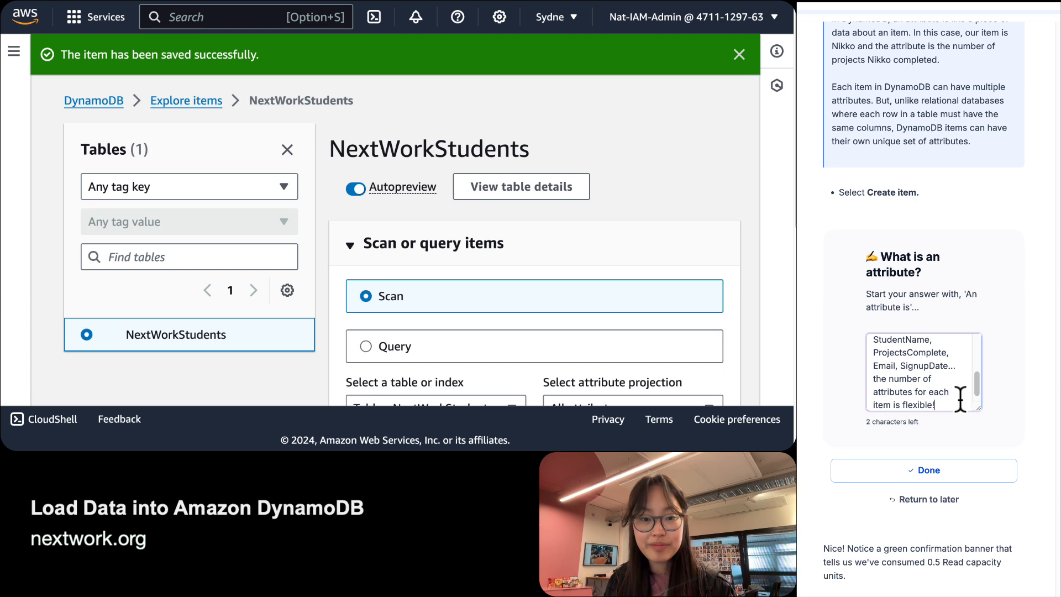
left_click(995, 478)
Scroll to Items returned, showing the single student item with ProjectsComplete 4.
scroll(1011, 359, "down", 1)
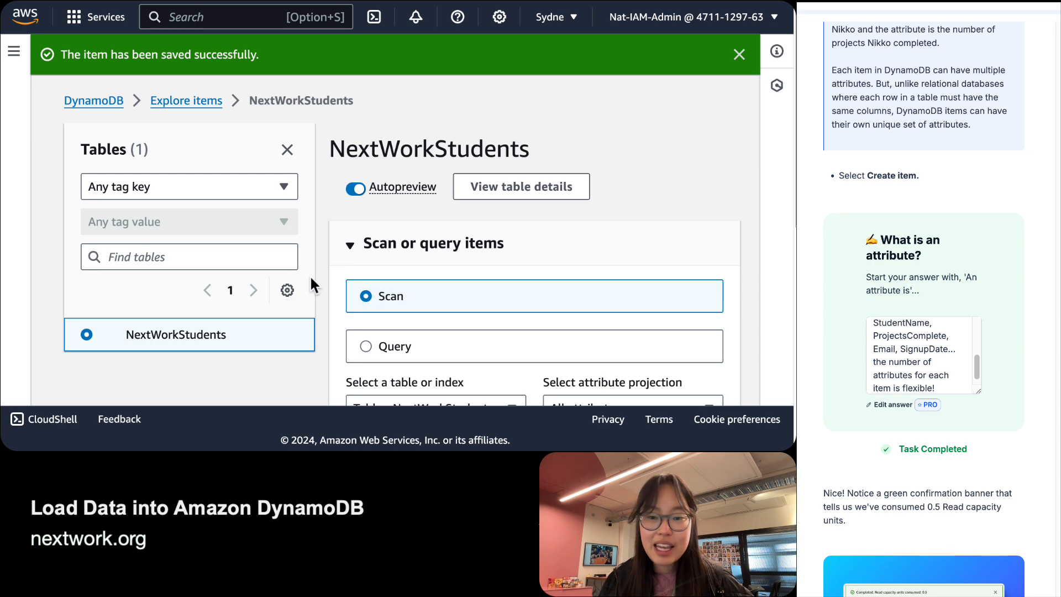
scroll(454, 263, "down", 7)
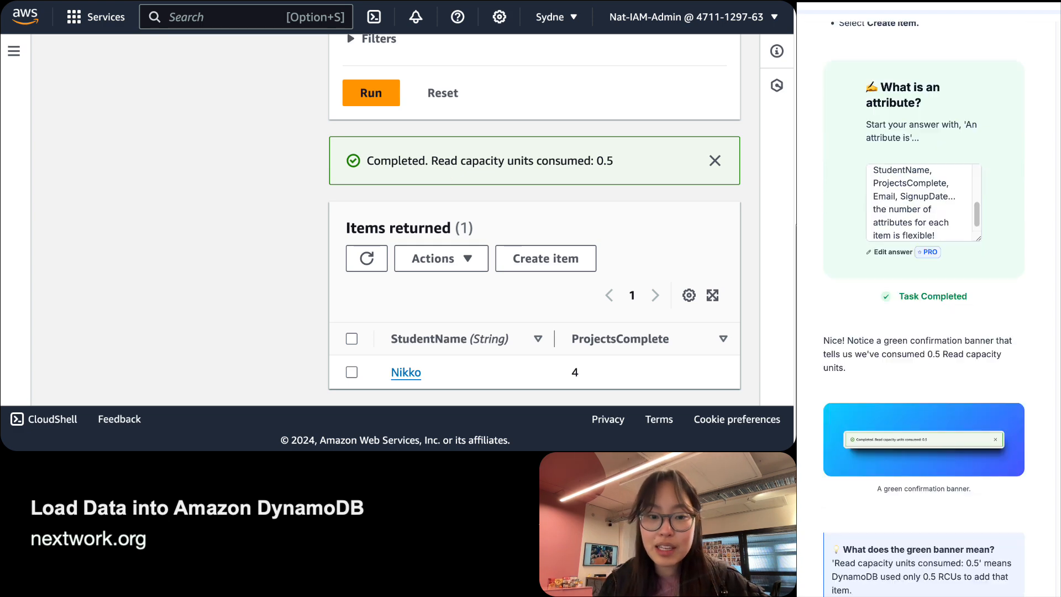
scroll(923, 310, "down", 3)
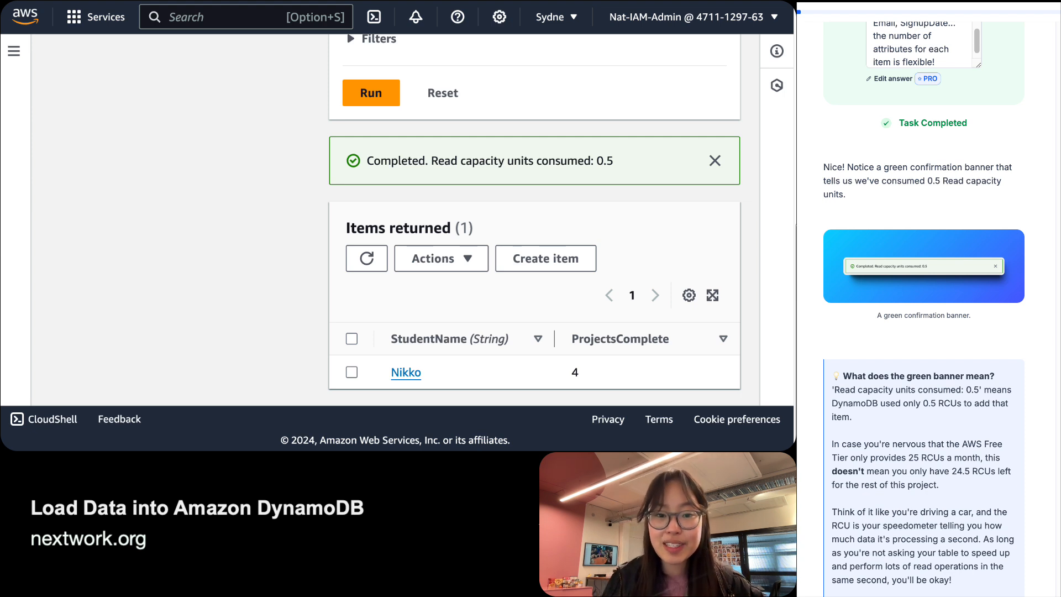
scroll(923, 303, "down", 2)
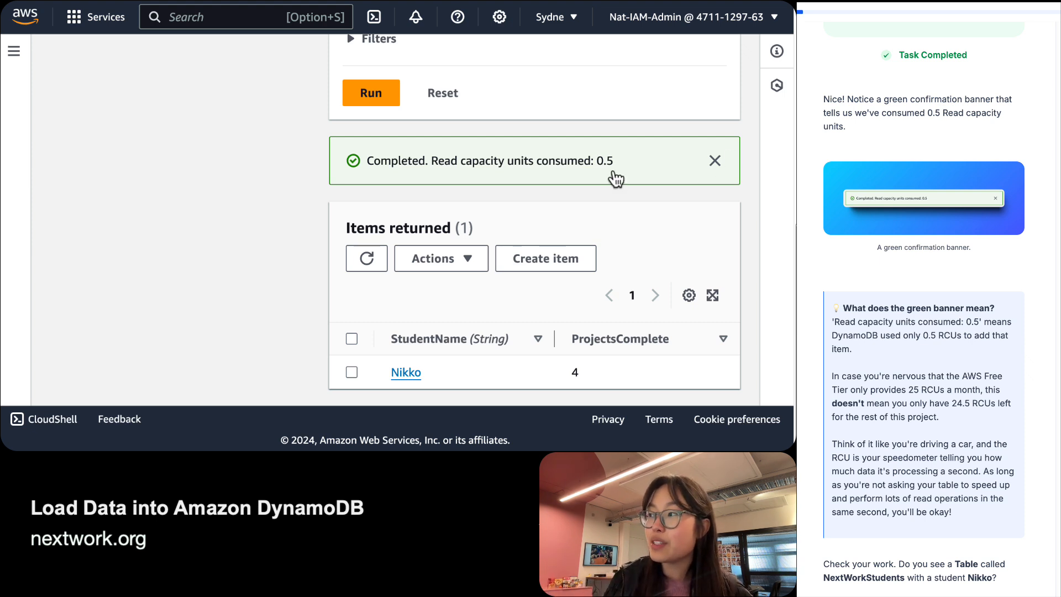
left_click_drag(430, 161, 658, 161)
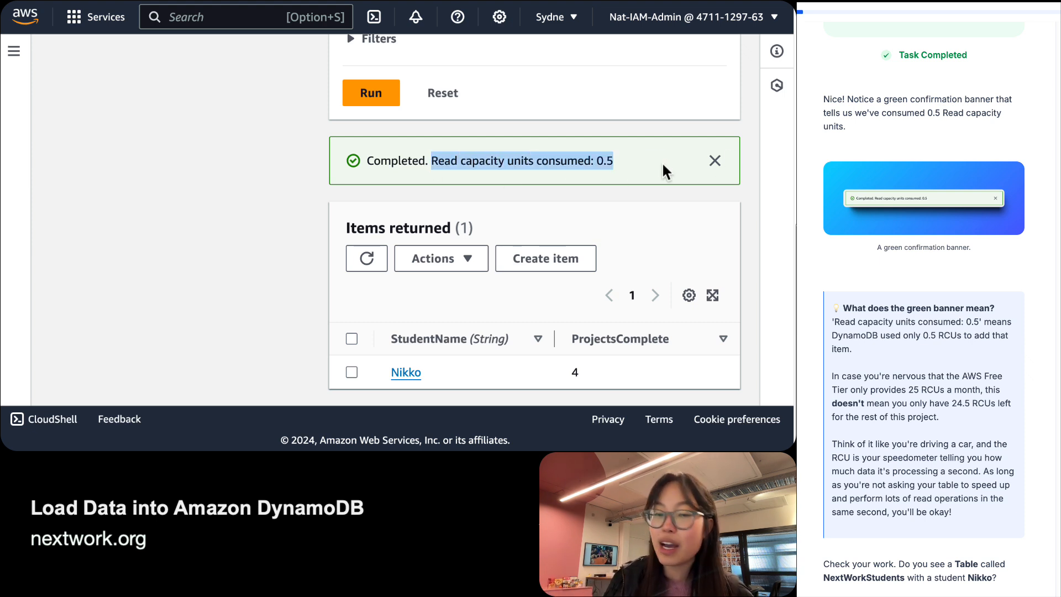
left_click(663, 168)
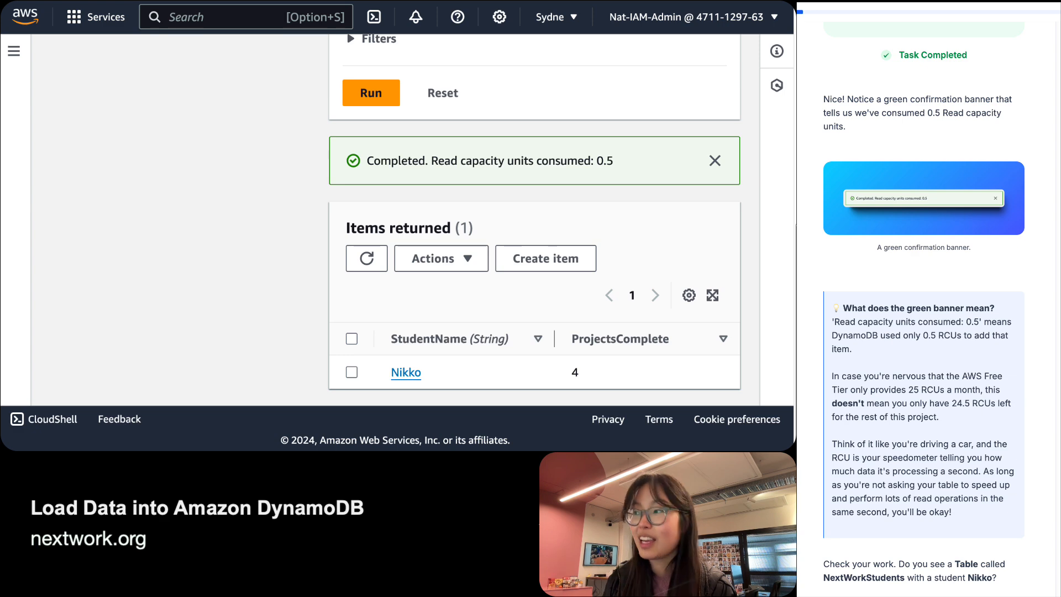
scroll(924, 310, "down", 6)
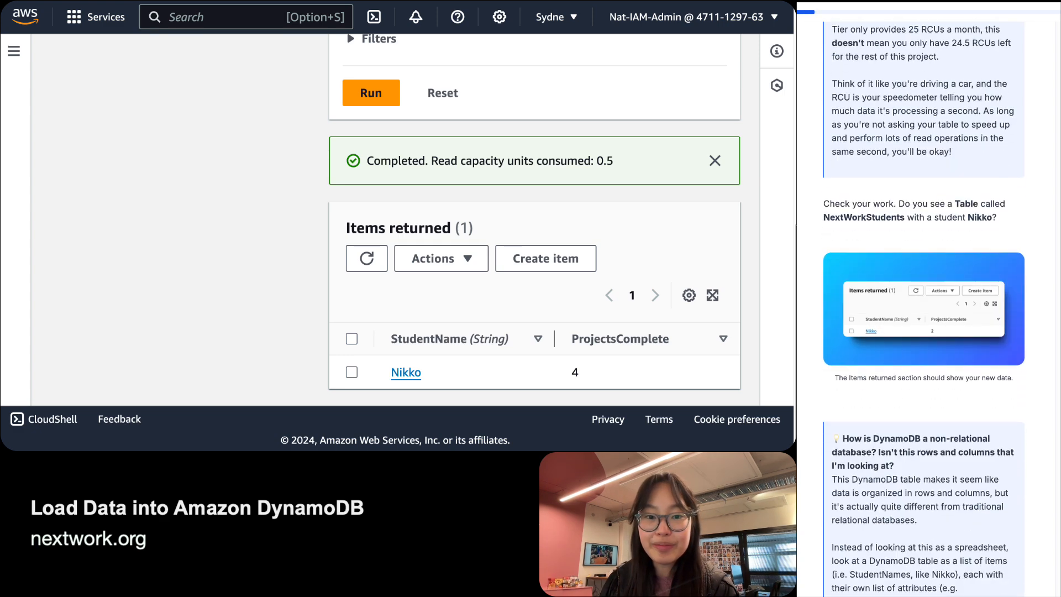
scroll(923, 309, "up", 3)
scroll(924, 309, "down", 1)
scroll(924, 310, "down", 2)
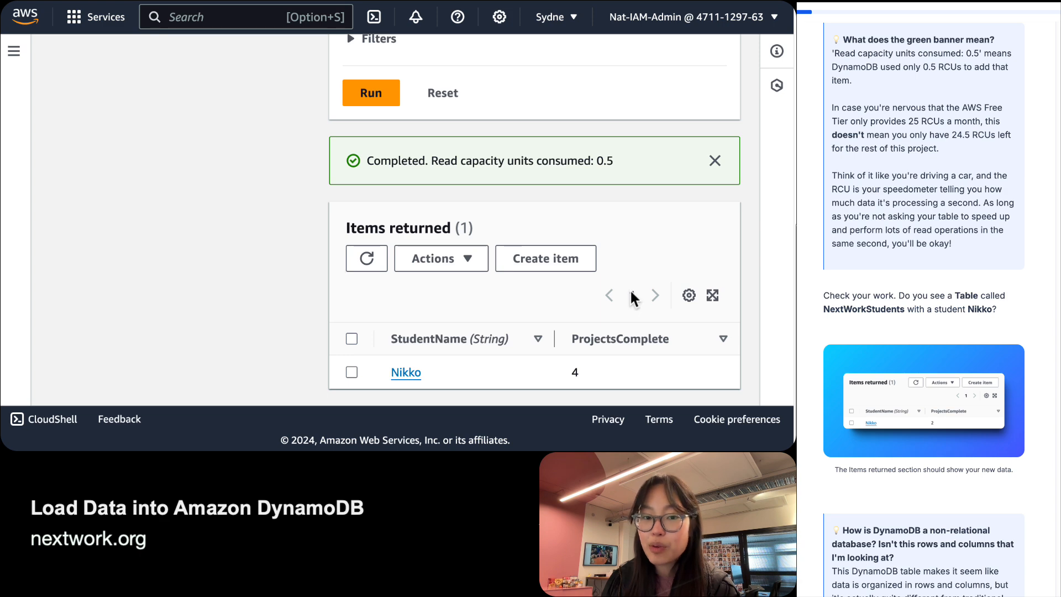
scroll(592, 192, "up", 5)
scroll(591, 186, "up", 3)
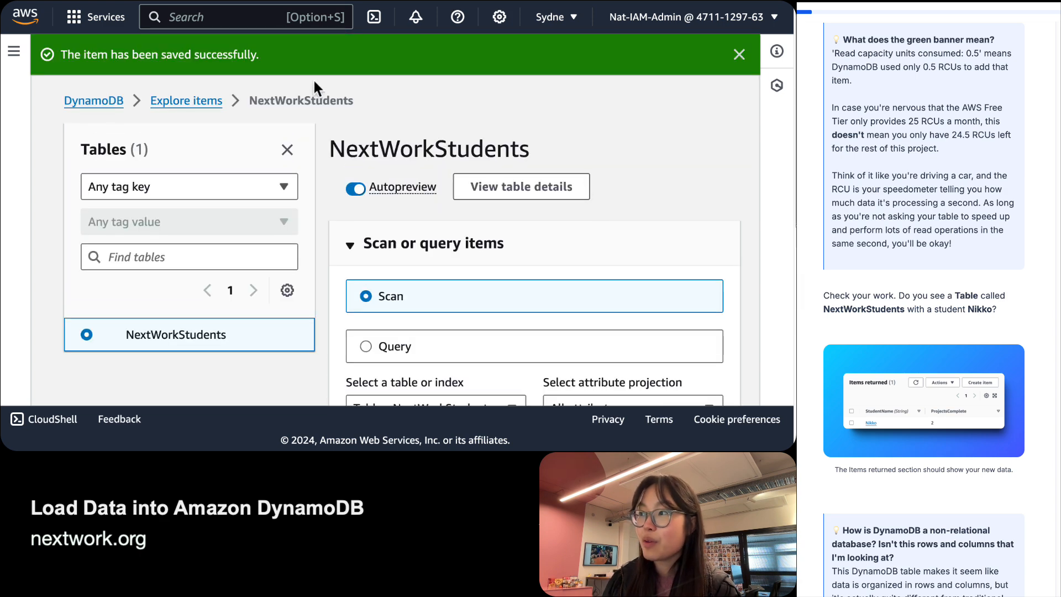
double_click(415, 147)
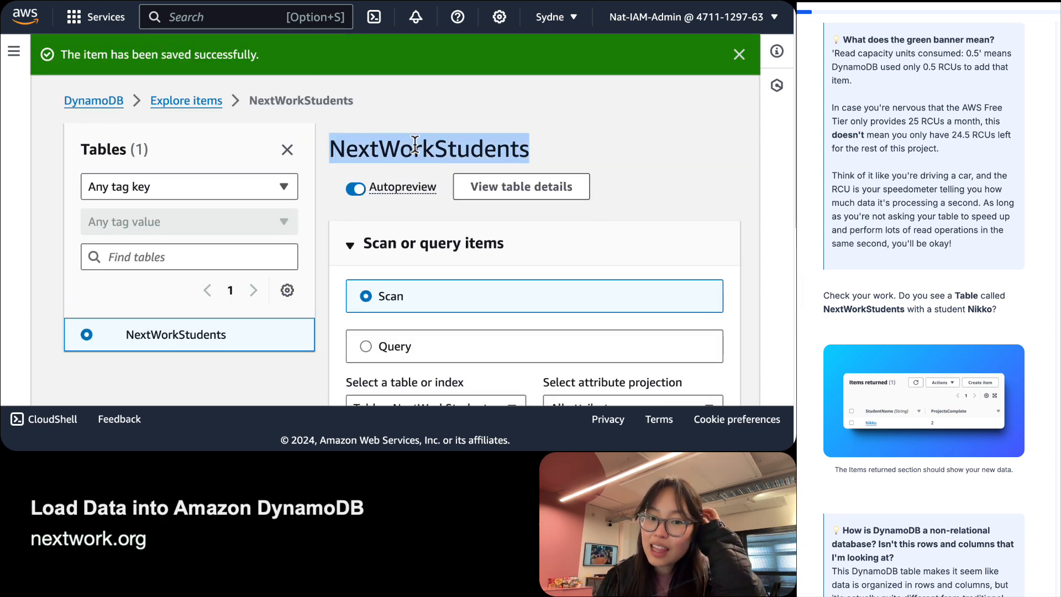
scroll(415, 147, "down", 8)
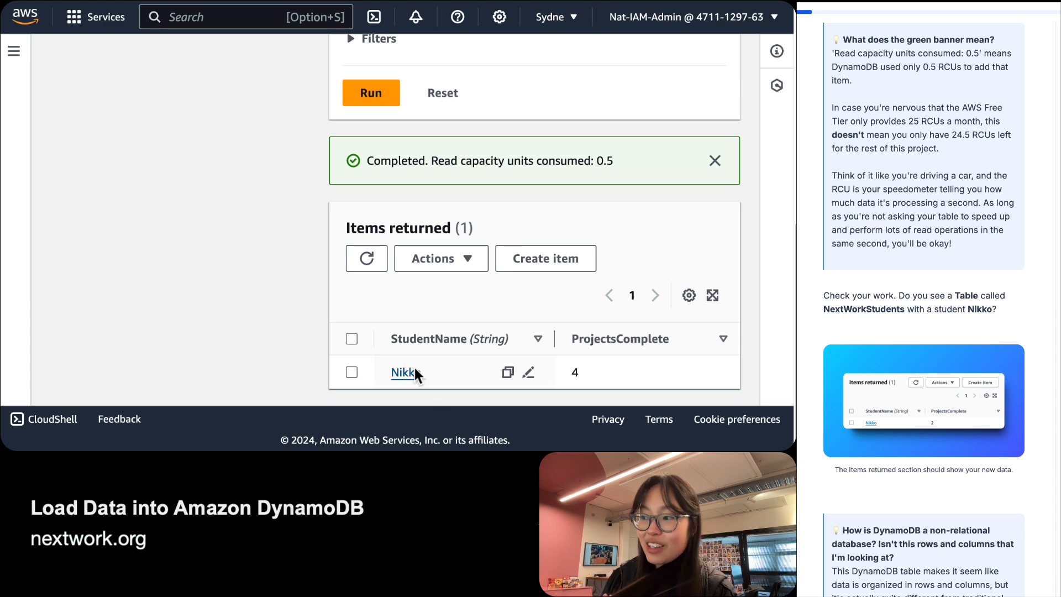
scroll(924, 309, "down", 3)
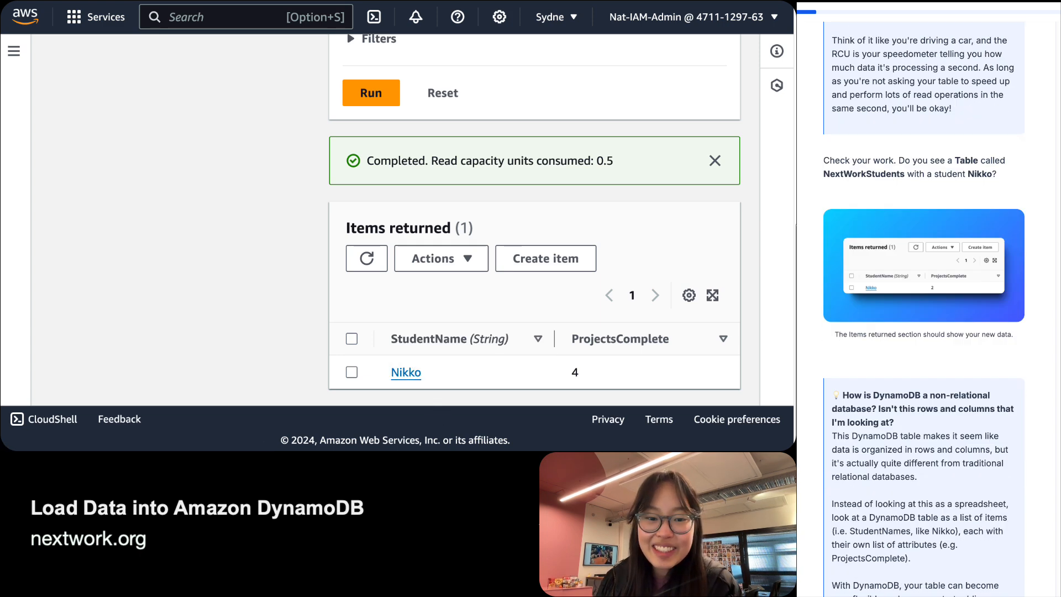
scroll(924, 310, "up", 1)
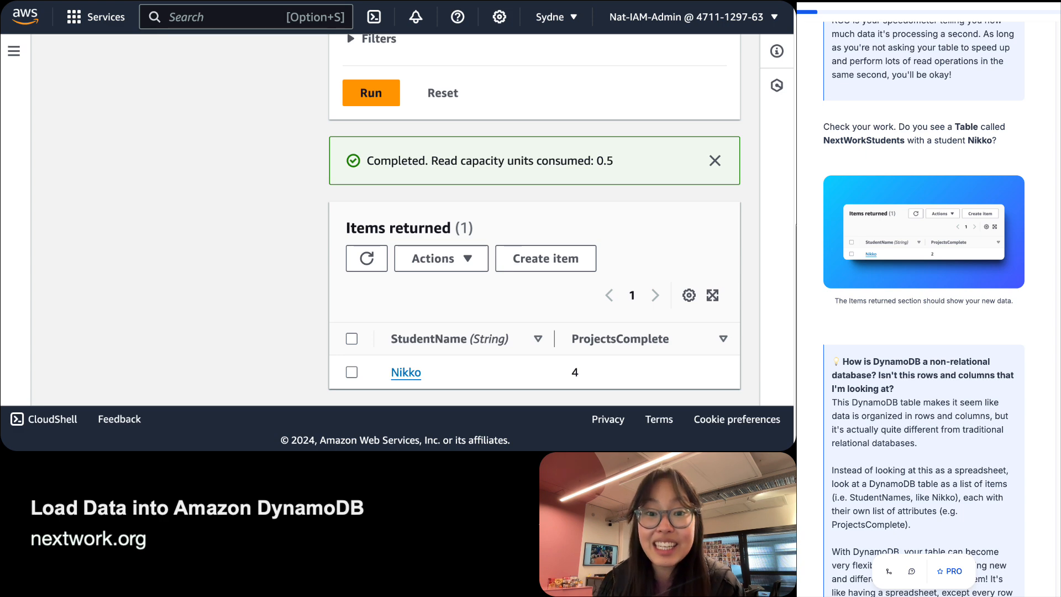
scroll(924, 310, "down", 2)
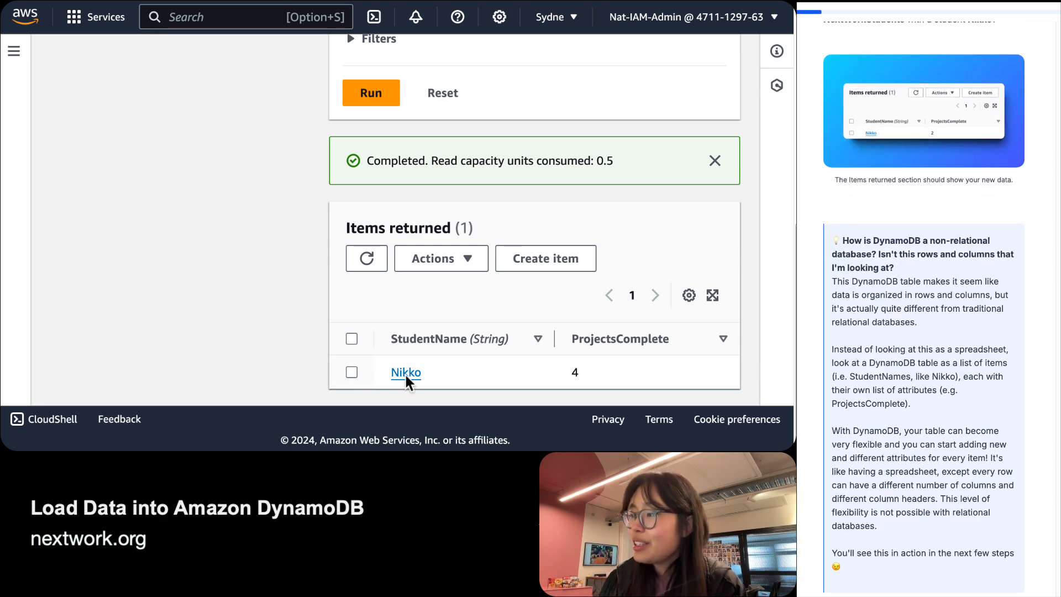
scroll(482, 367, "up", 3)
scroll(482, 367, "down", 2)
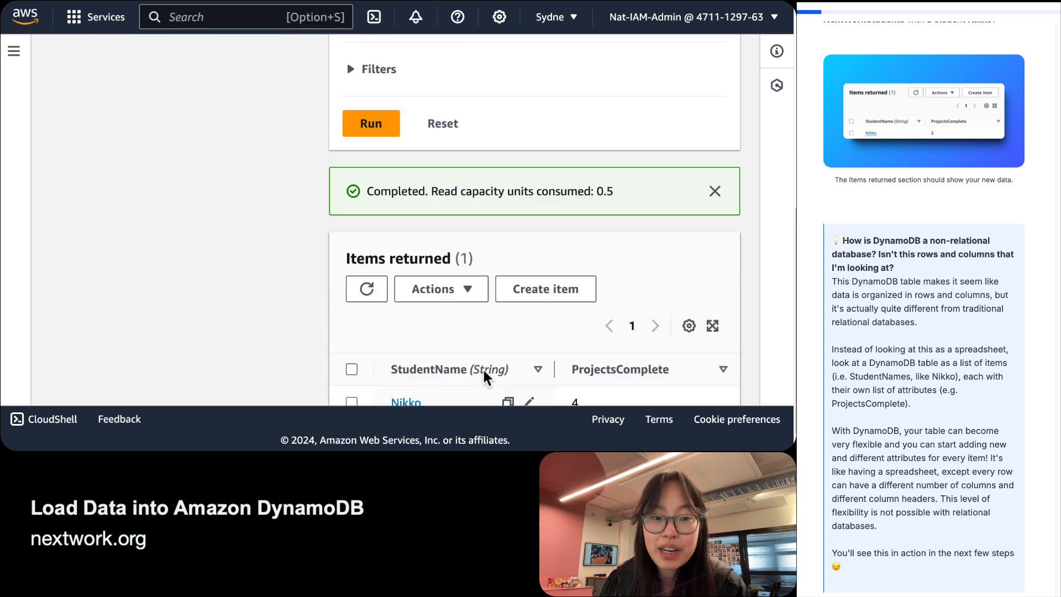
scroll(482, 375, "down", 1)
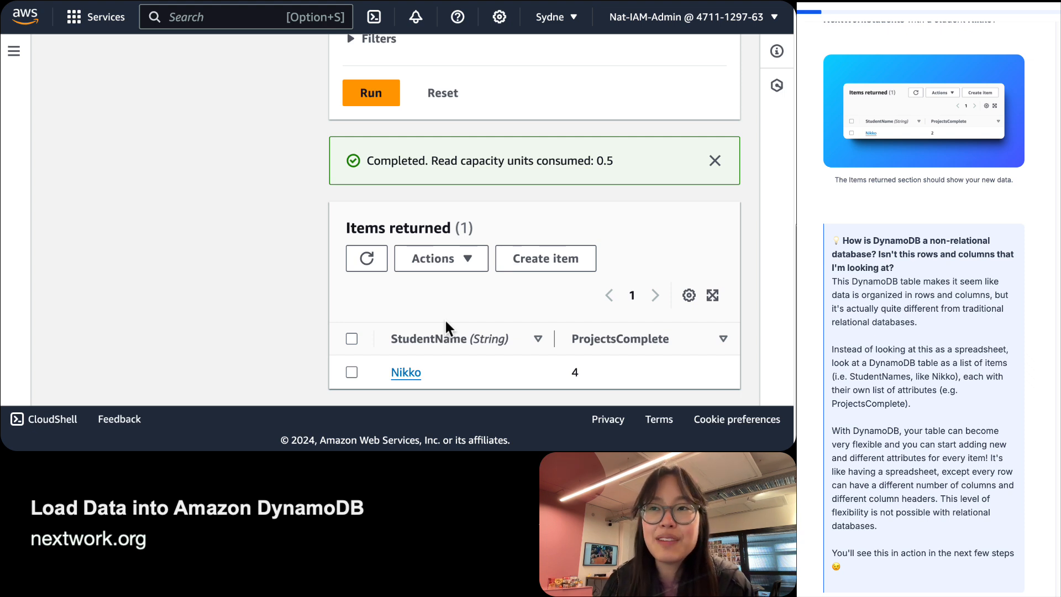
double_click(445, 339)
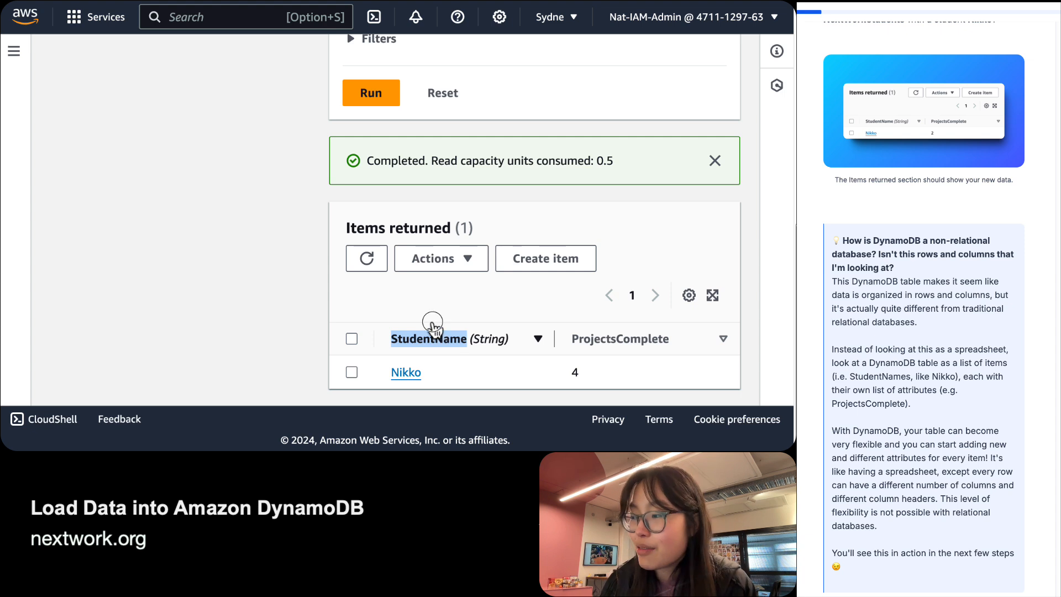
left_click(433, 325)
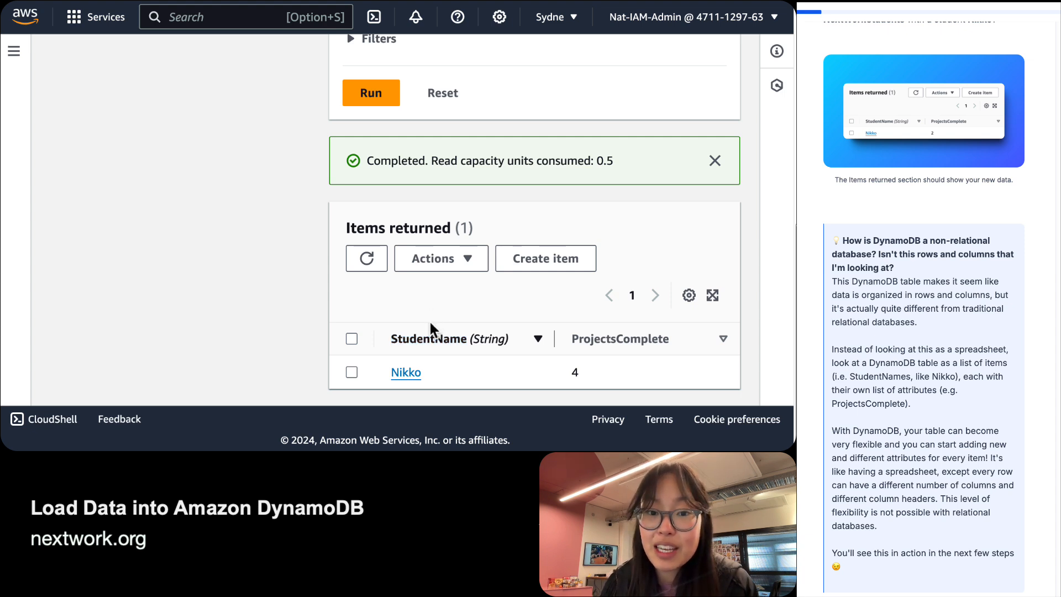
left_click_drag(393, 339, 507, 350)
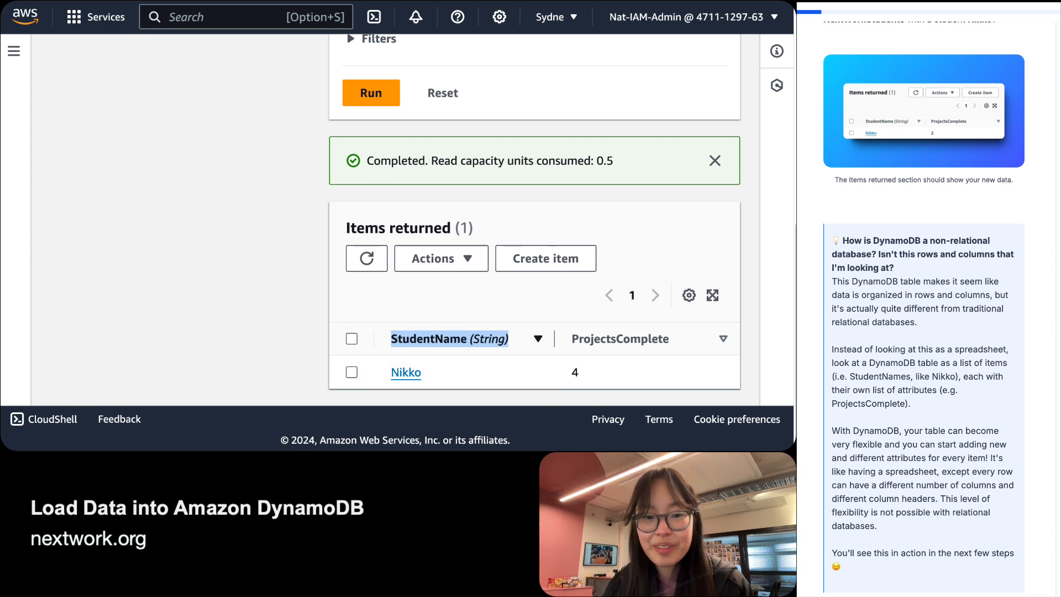
scroll(923, 310, "down", 7)
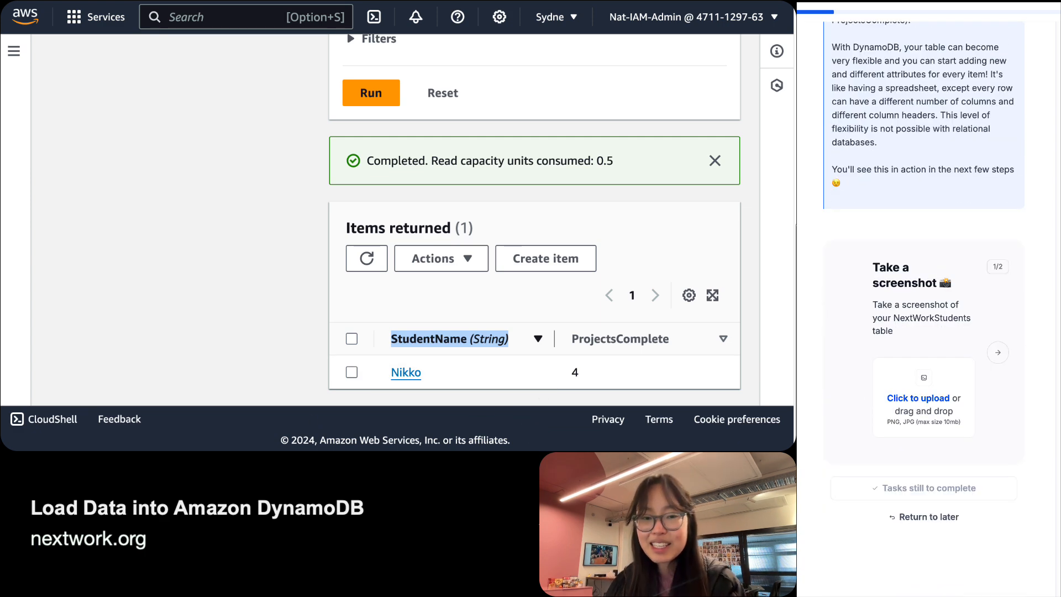
Capture the Items returned panel with Cmd+Shift+4, upload the screenshot to the guide, then go to the next question.
left_click(246, 204)
key("super+shift+4")
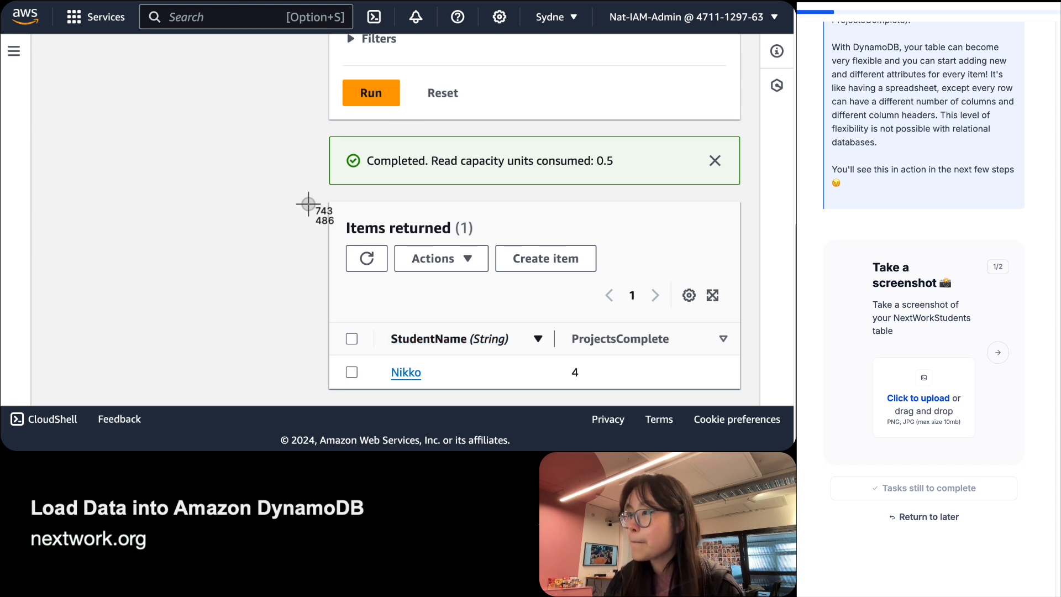
left_click_drag(323, 197, 749, 398)
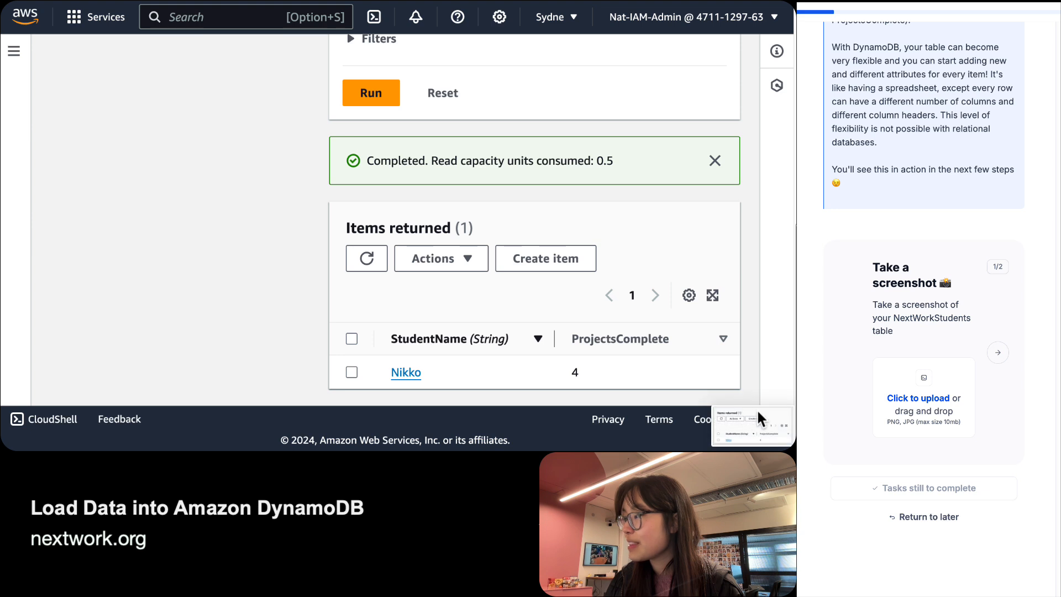
left_click_drag(994, 547, 885, 409)
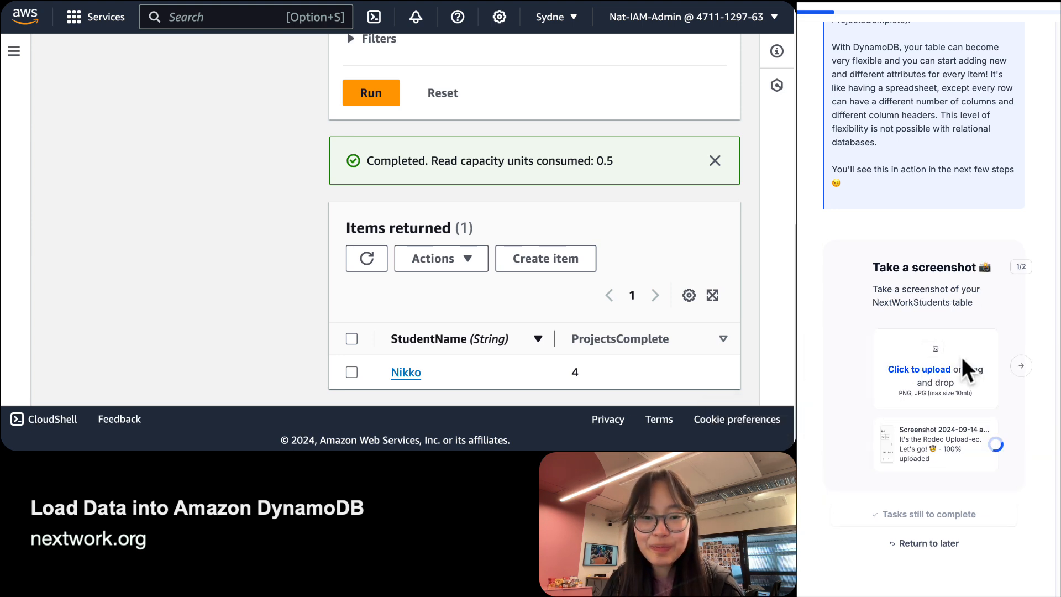
left_click(1021, 365)
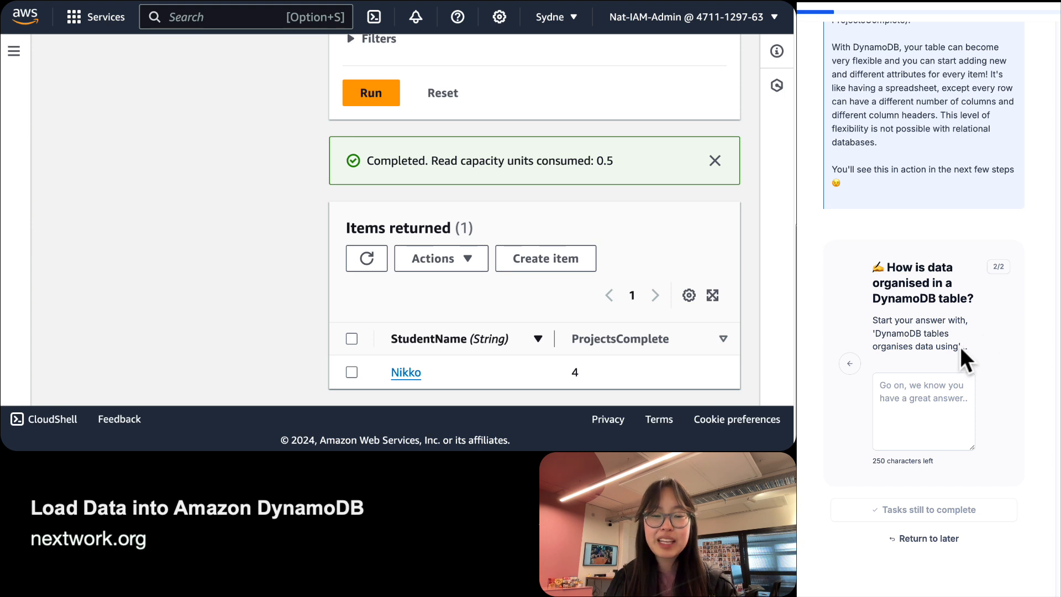
Begin the answer: 'DynamoDB tables organise data using items and attributes!'.
left_click(936, 424)
type("Dyan")
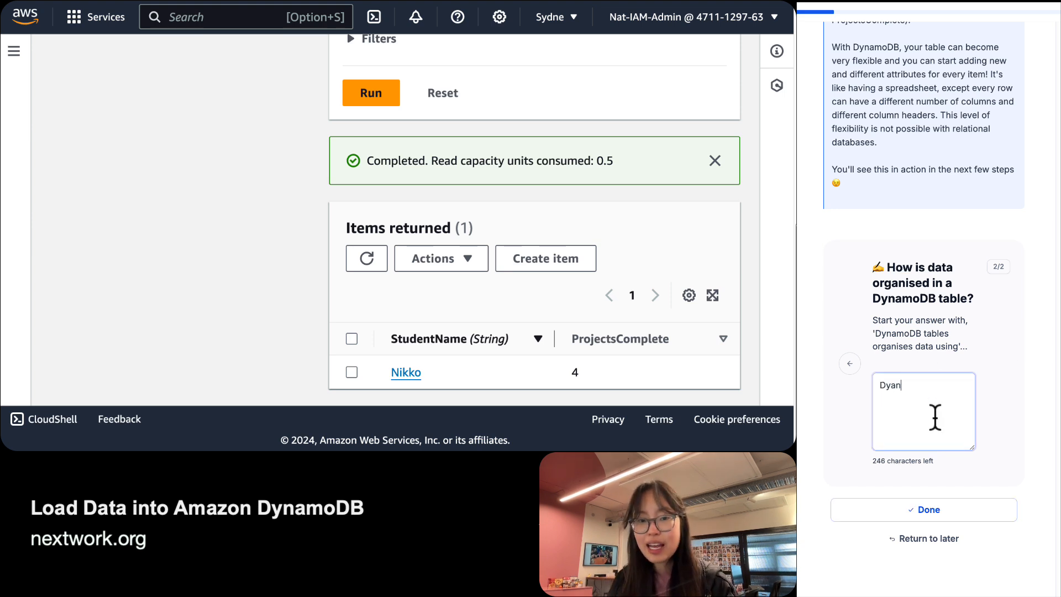
type("na")
key("BackSpace")
key("BackSpace")
key("BackSpace")
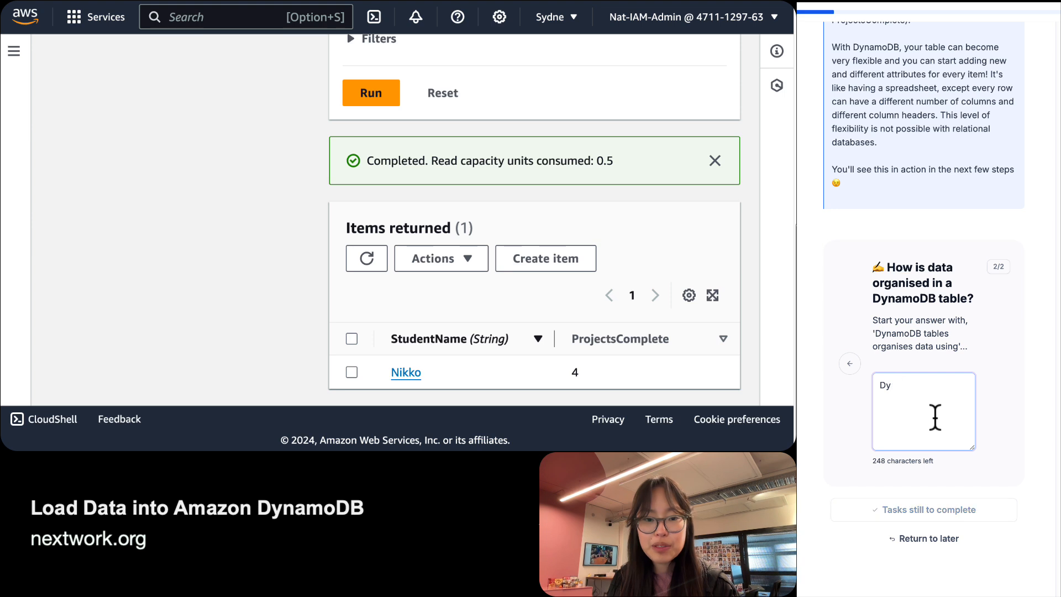
type("namoDB tra")
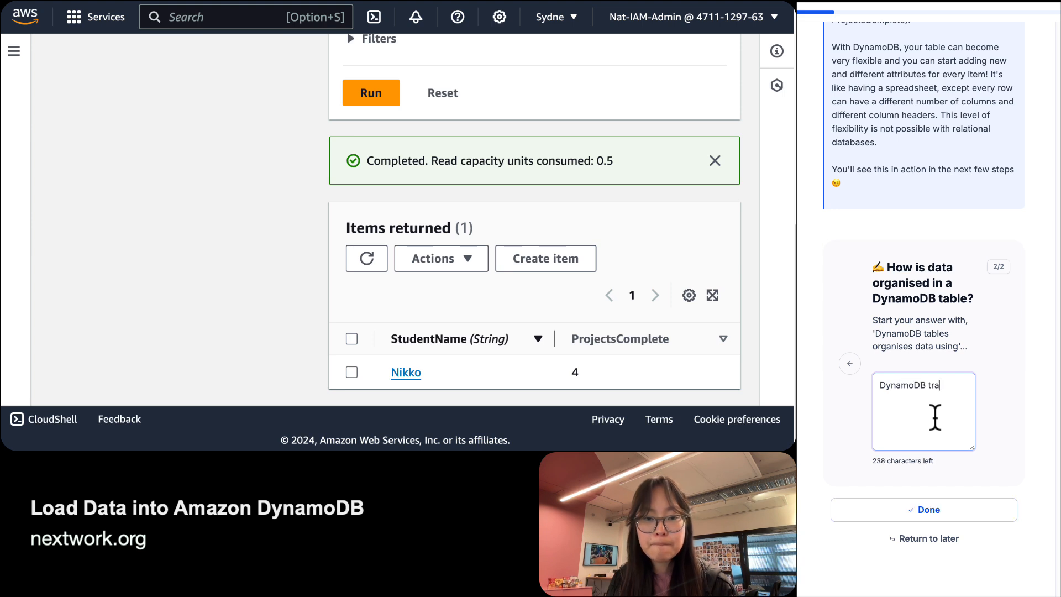
key("BackSpace")
key("BackSpace")
type("ables ")
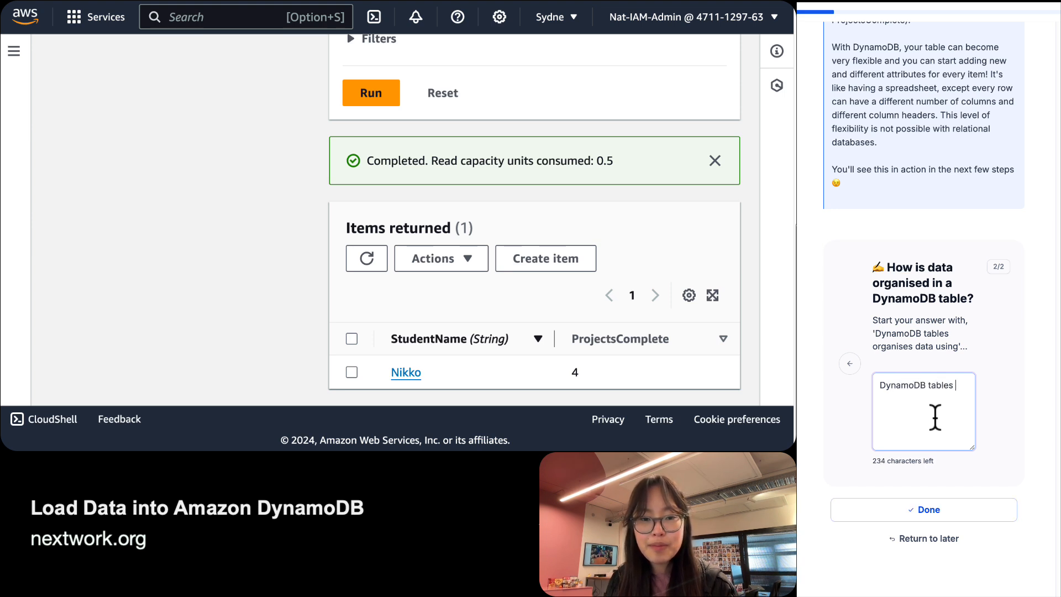
type("organise data using")
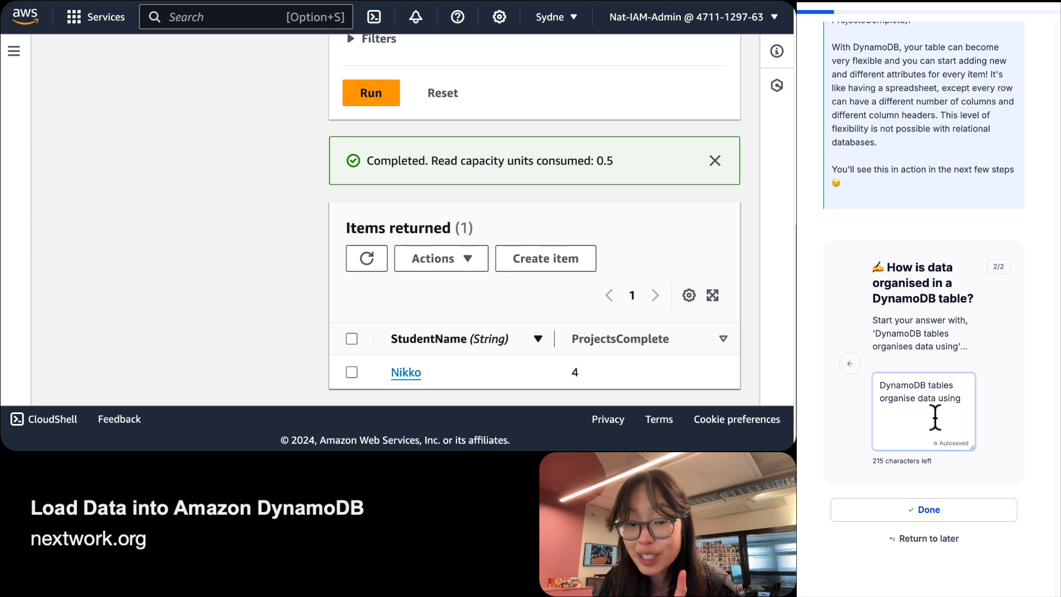
type(" items and ")
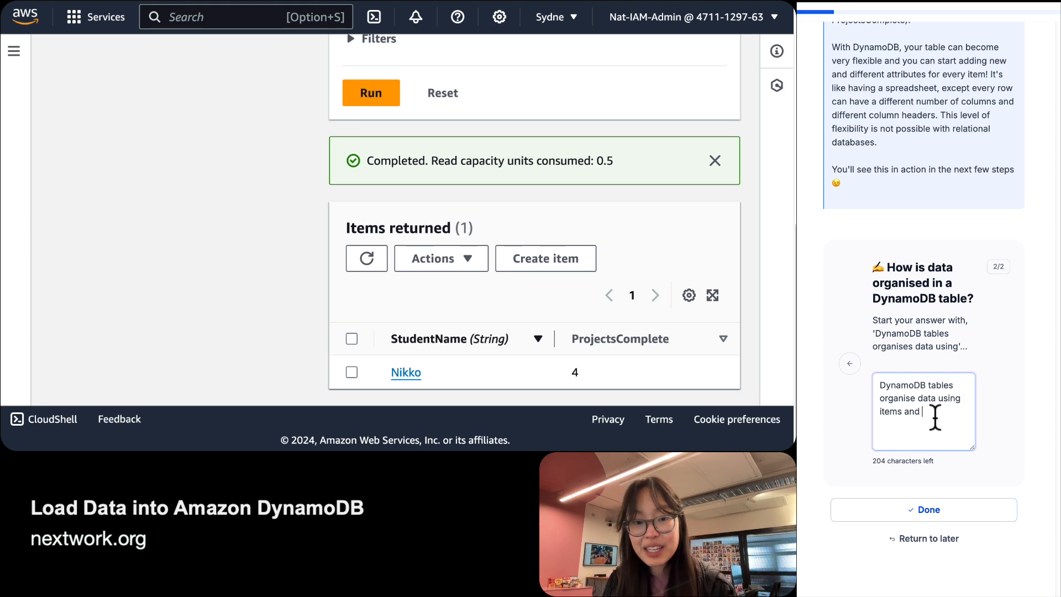
type("attributes")
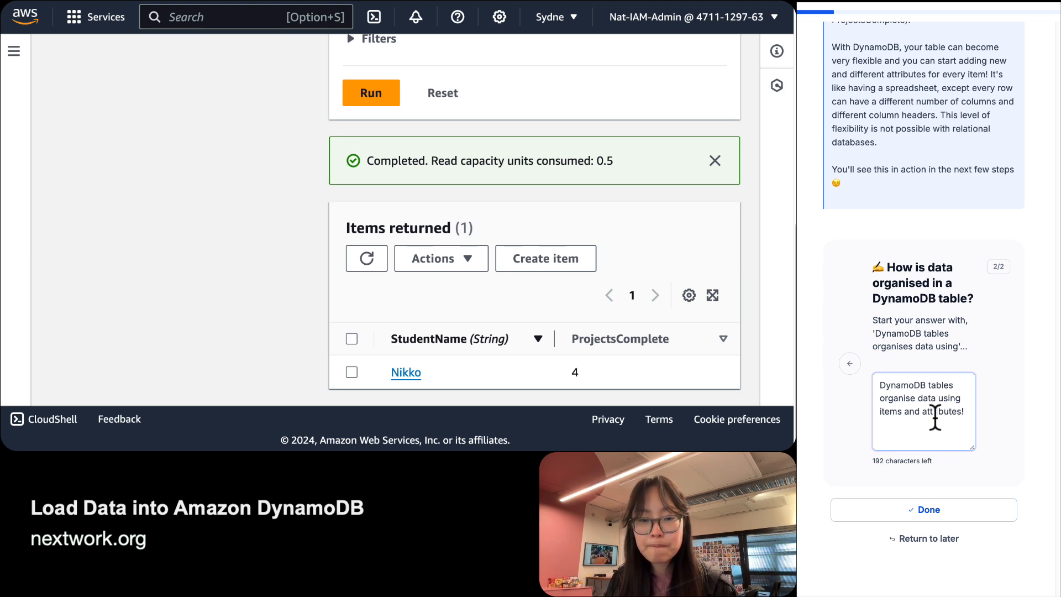
type("! Every")
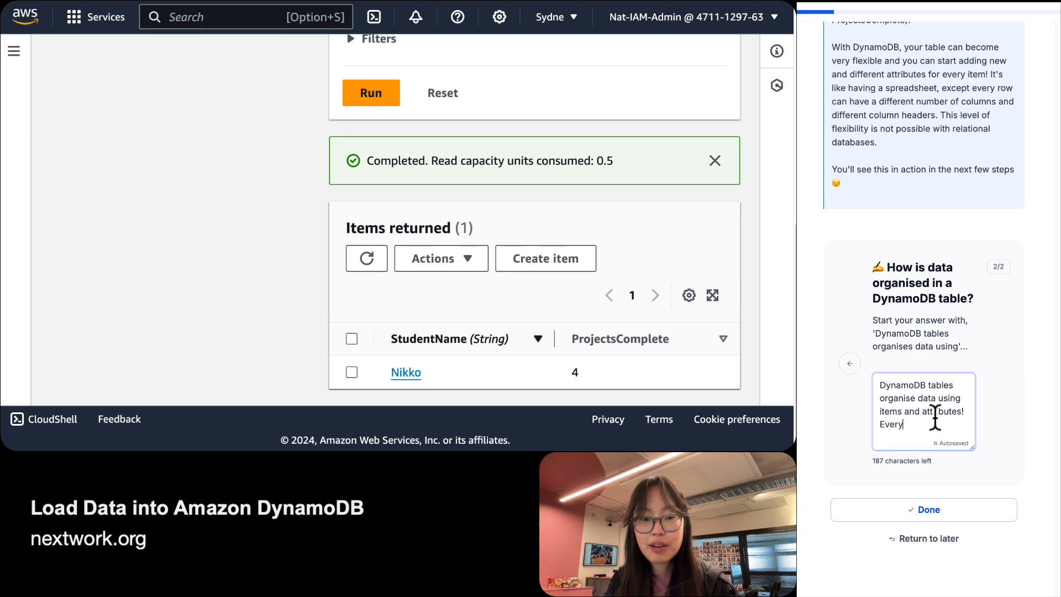
type(" single item is masde")
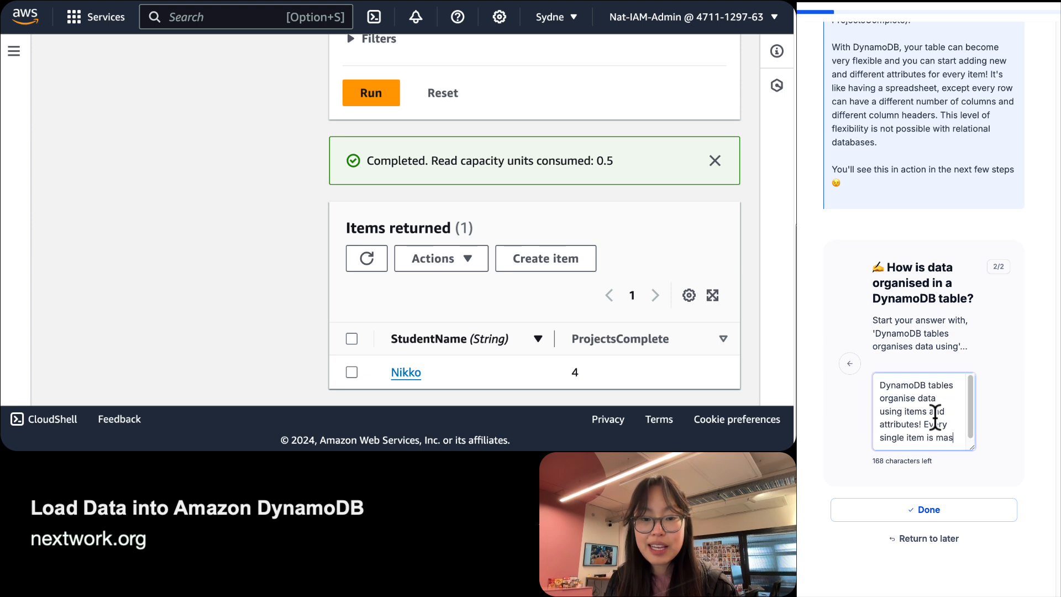
key("BackSpace")
key("BackSpace")
key("BackSpace")
key("BackSpace")
type("de ")
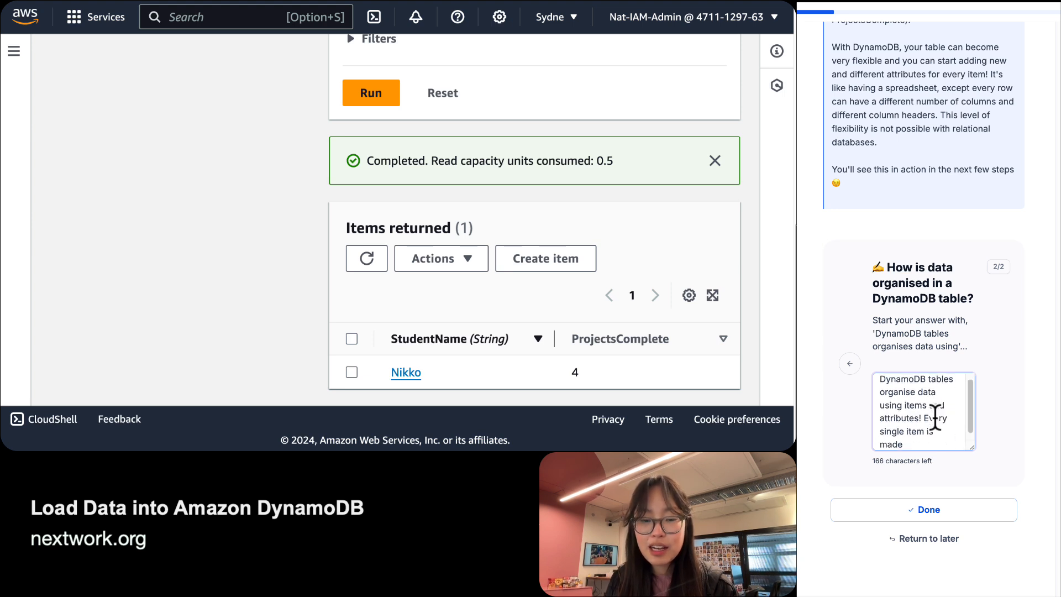
type("of")
Finish the answer: items hold any number of attributes (minimum 1, the partition key), then submit it.
key("BackSpace")
key("BackSpace")
key("BackSpace")
key("BackSpace")
key("BackSpace")
key("BackSpace")
key("BackSpace")
key("BackSpace")
key("BackSpace")
key("BackSpace")
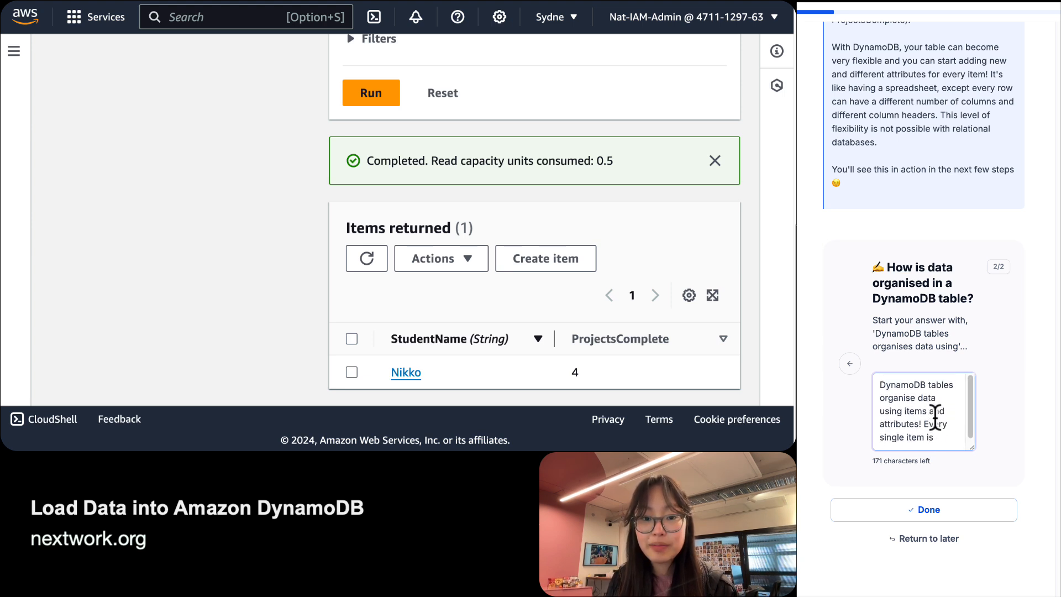
type("is re")
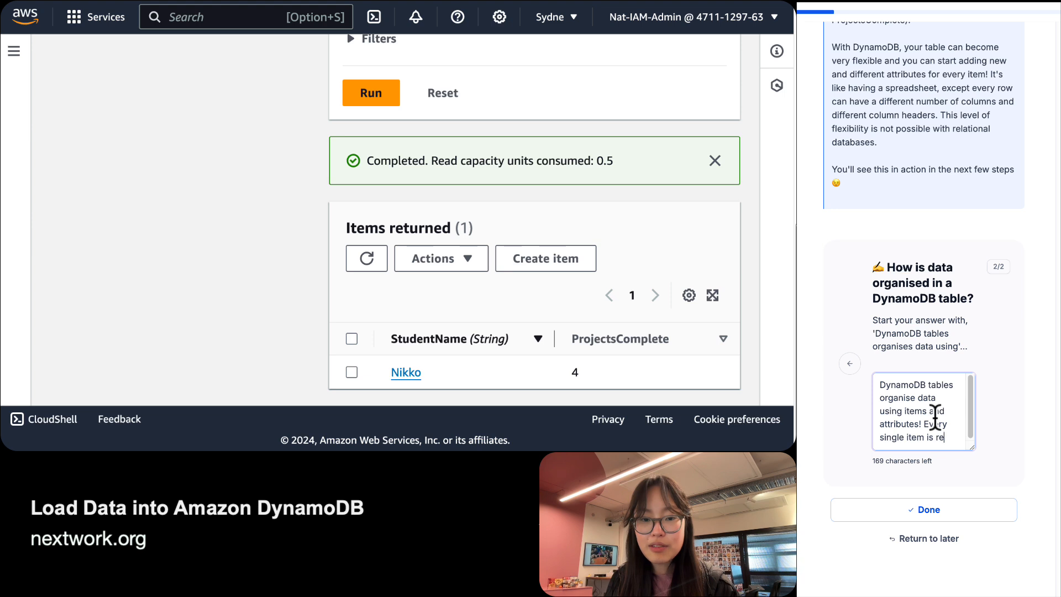
type("corded with a s")
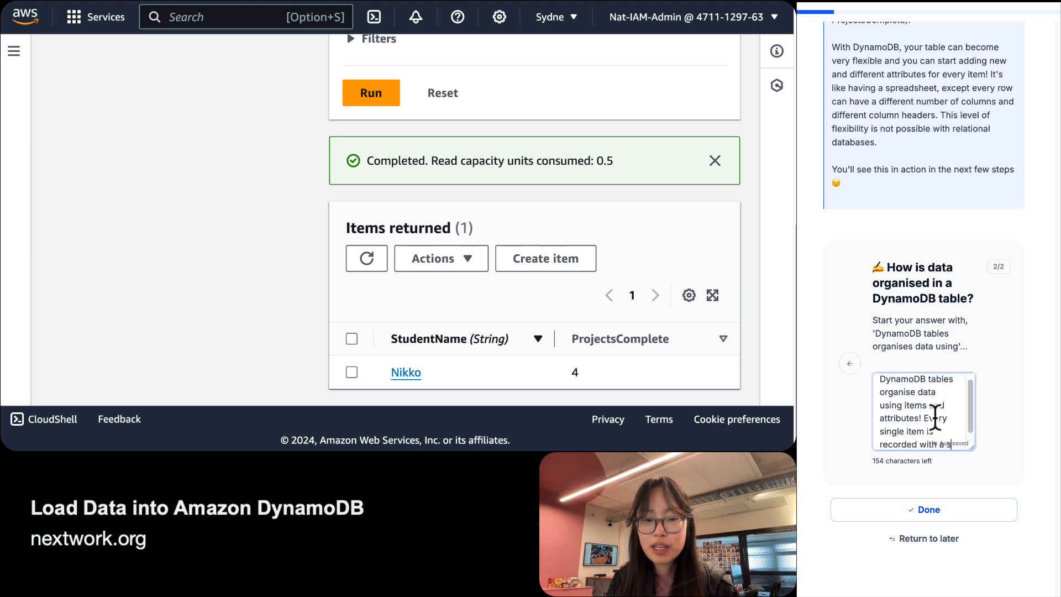
type("eries of")
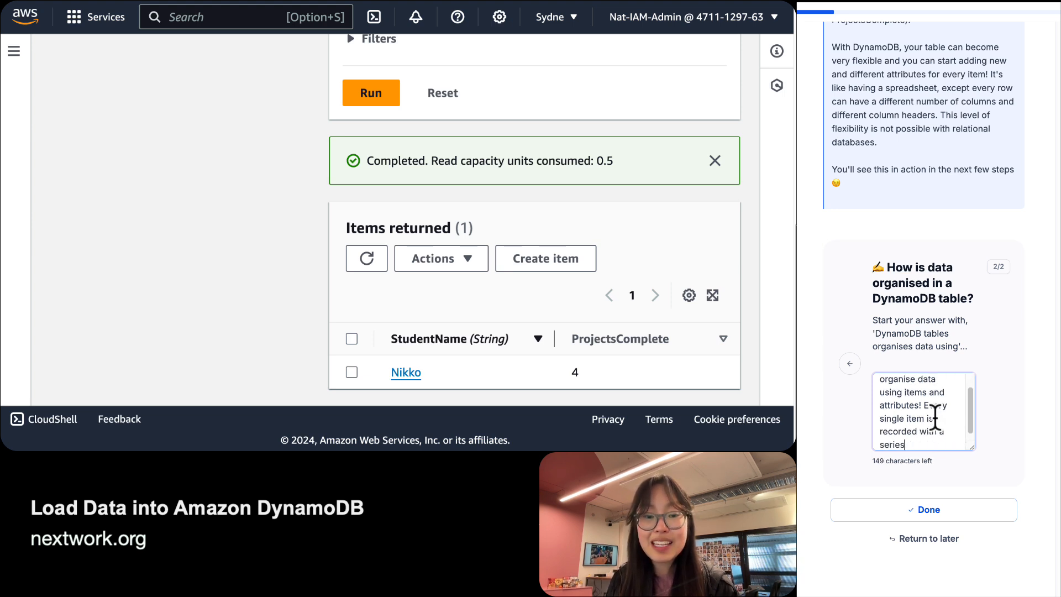
key("BackSpace")
key("BackSpace")
key("BackSpace")
key("BackSpace")
type("t of a")
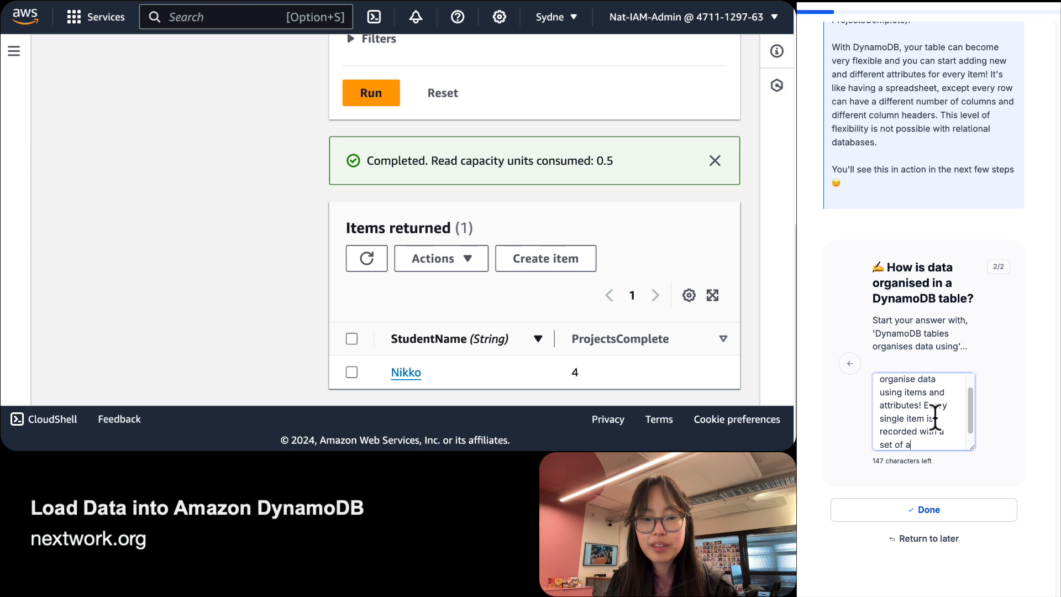
type("ttributes. Ever")
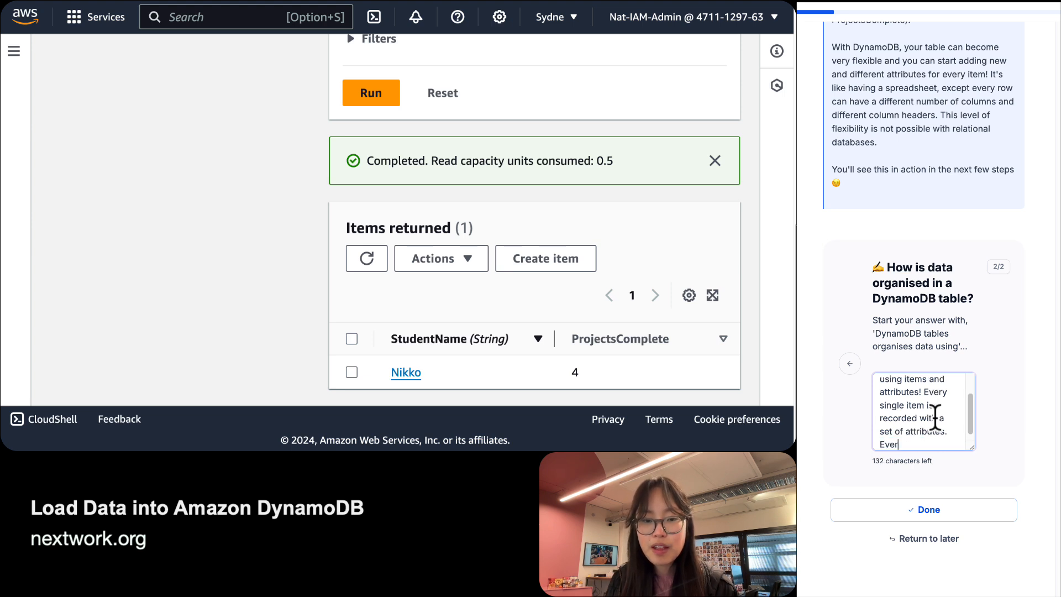
key("BackSpace")
key("BackSpace")
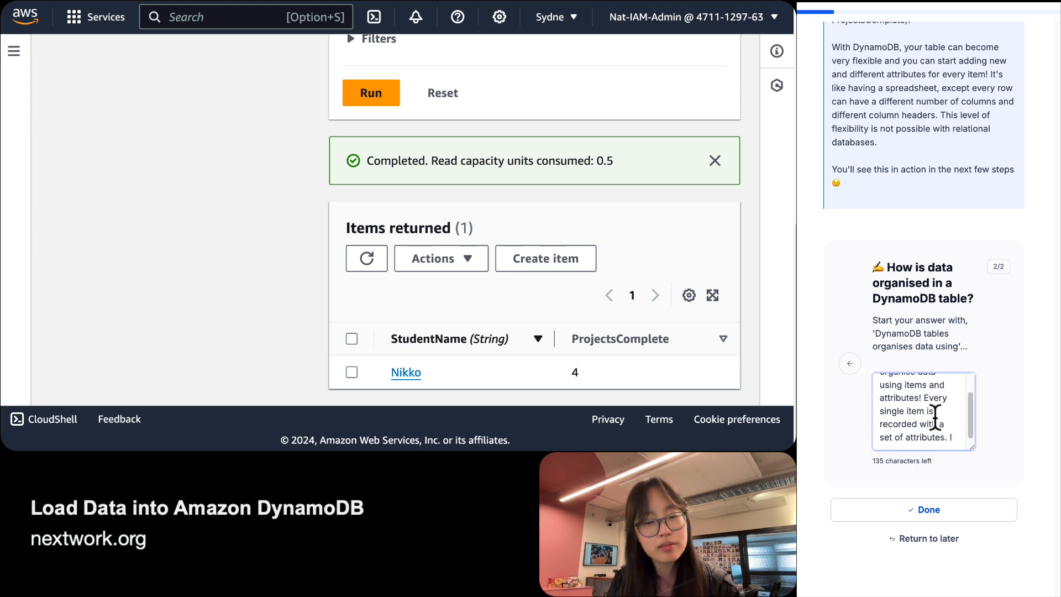
type("tems can ha")
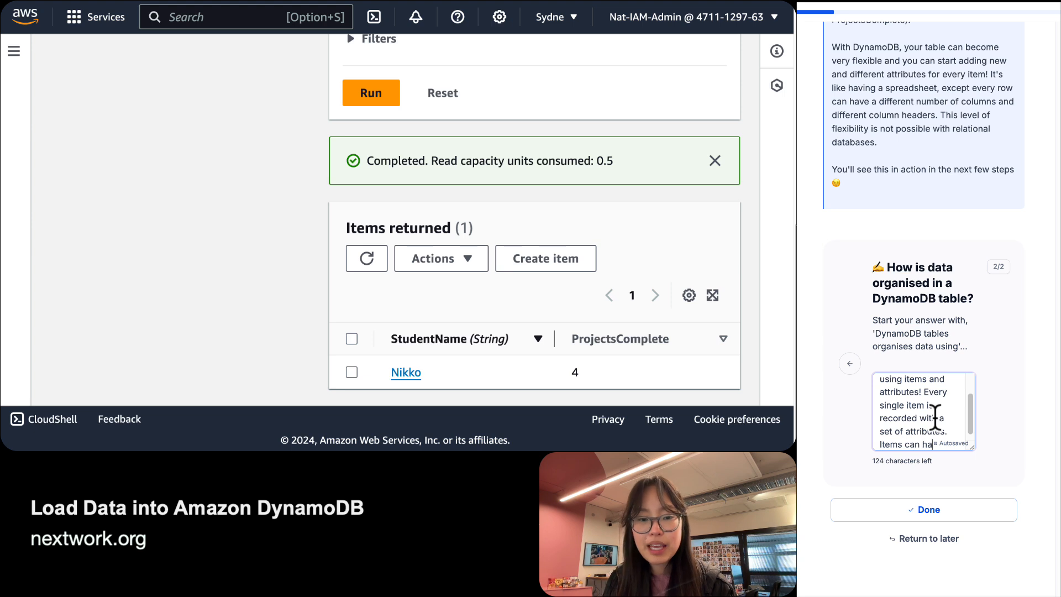
type("ve any numbne")
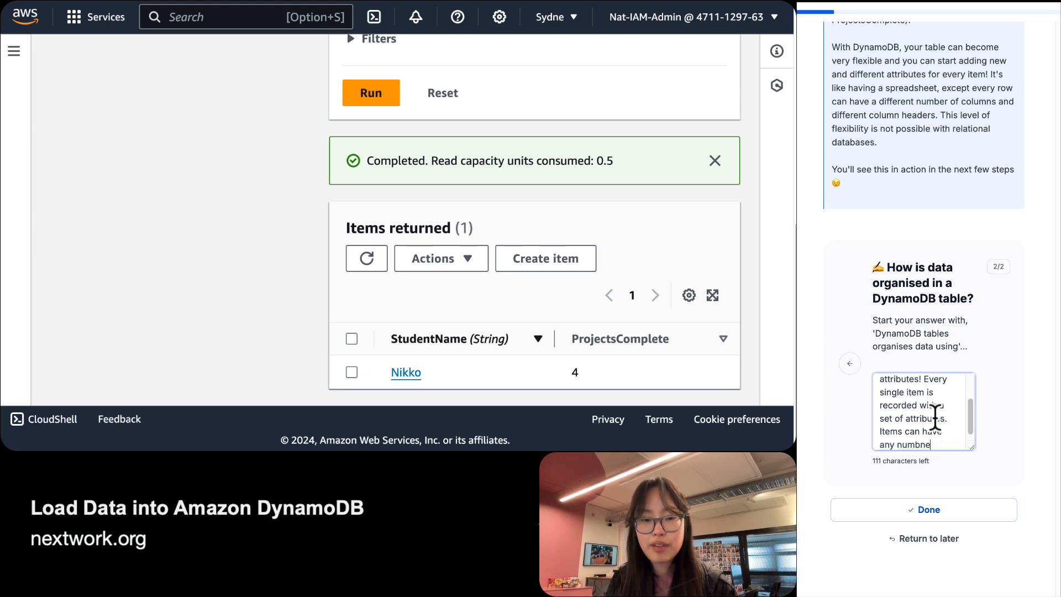
key("BackSpace")
key("BackSpace")
type("er of attri")
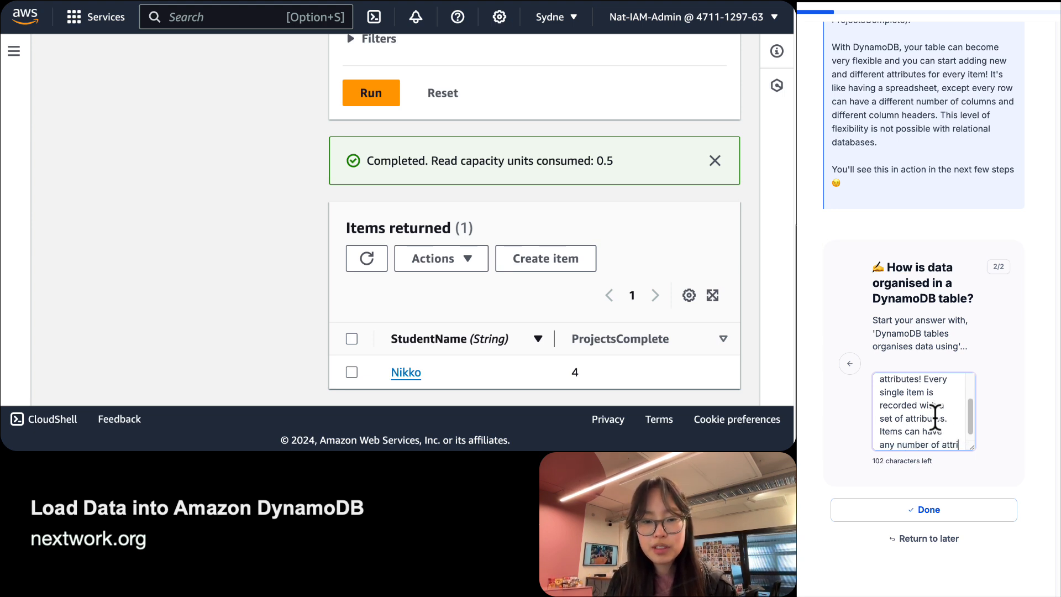
type("butes (minimu")
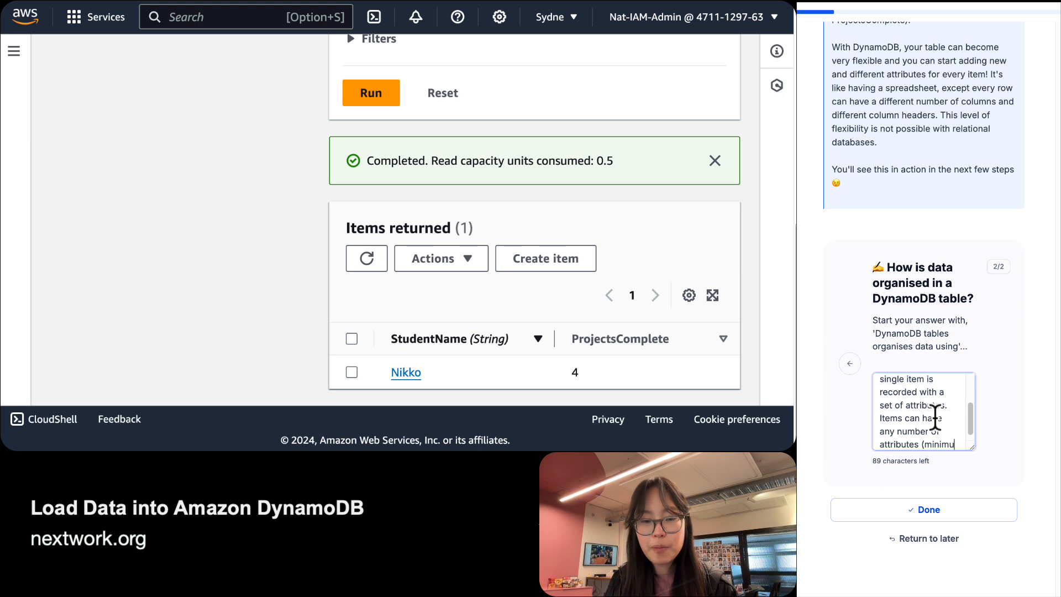
type("m 1")
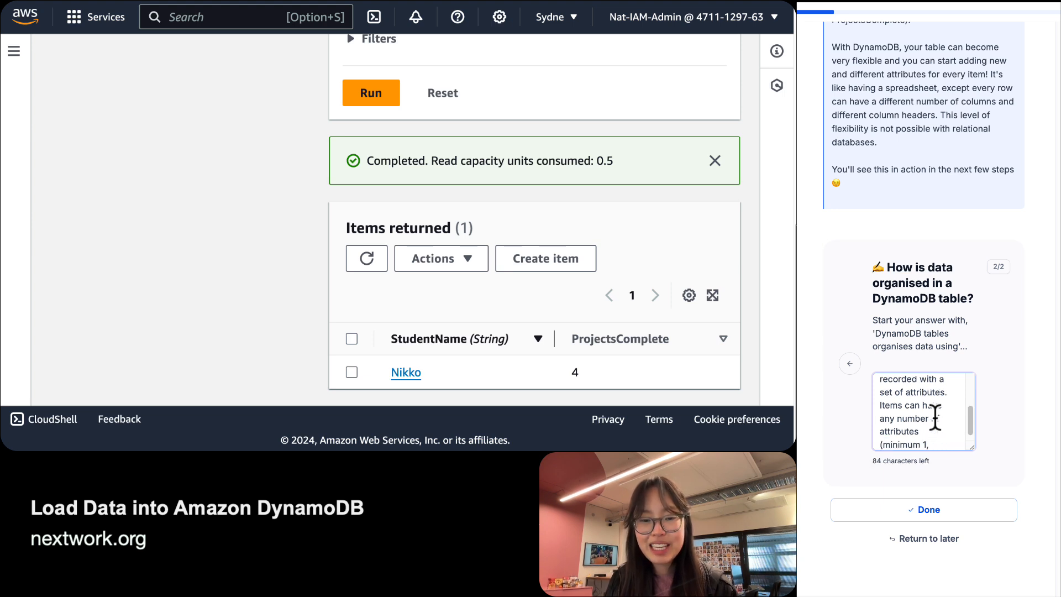
type(", for the")
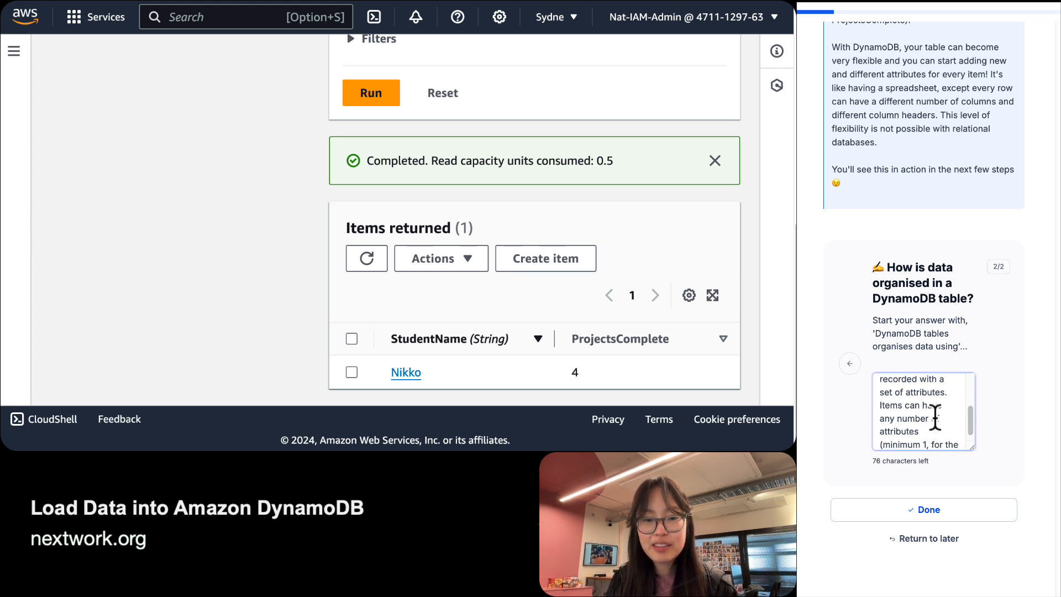
type(" partition key va")
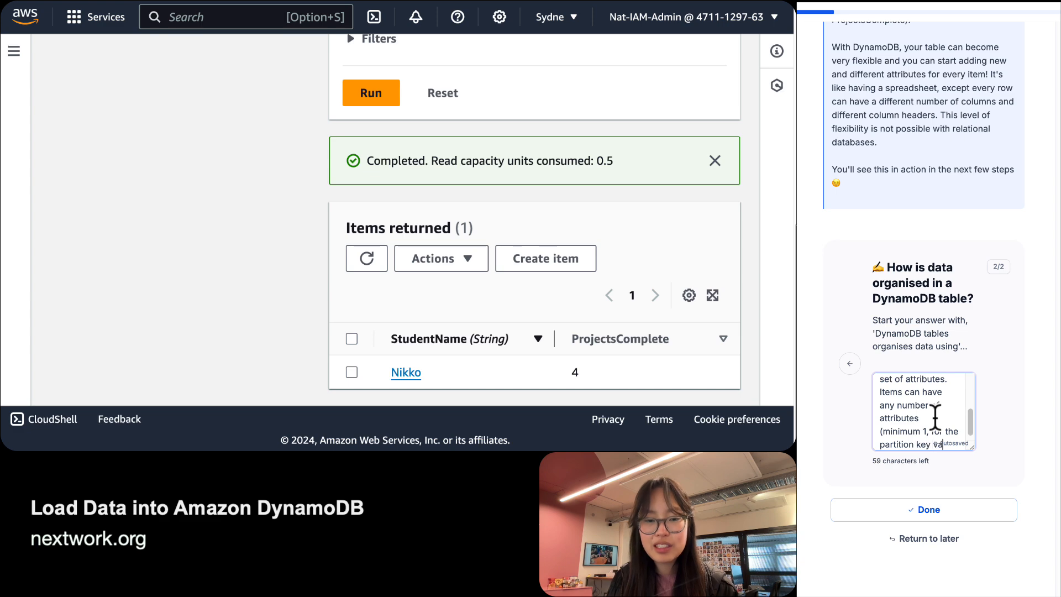
type("lue).")
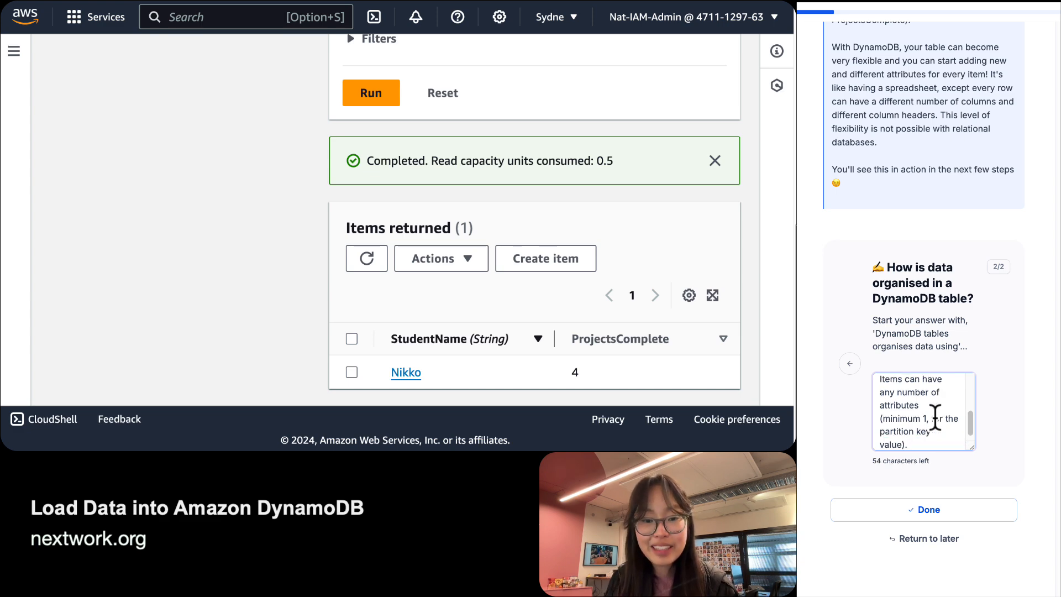
key("Tab")
key("Return")
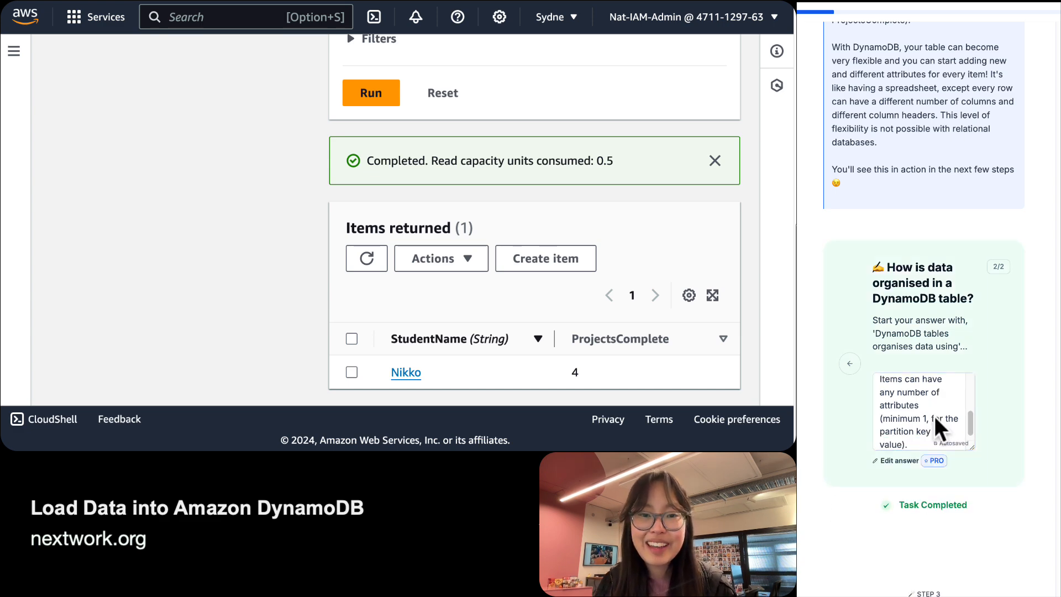
Scroll the guide to the 'Create DynamoDB tables with AWS CloudShell' heading and highlight 'AWS CloudShell'.
scroll(1030, 343, "down", 5)
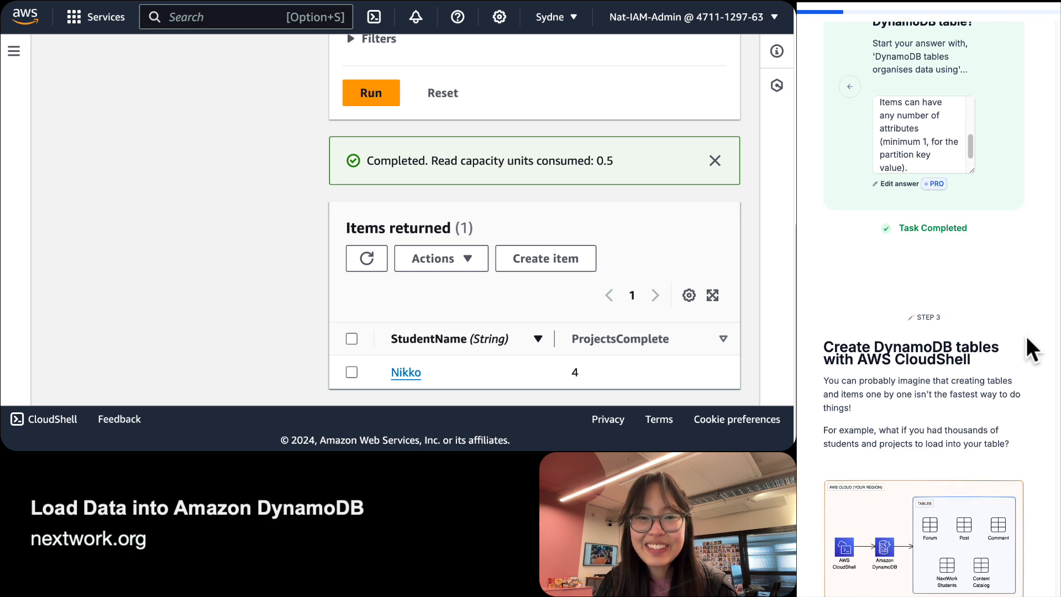
scroll(936, 321, "down", 3)
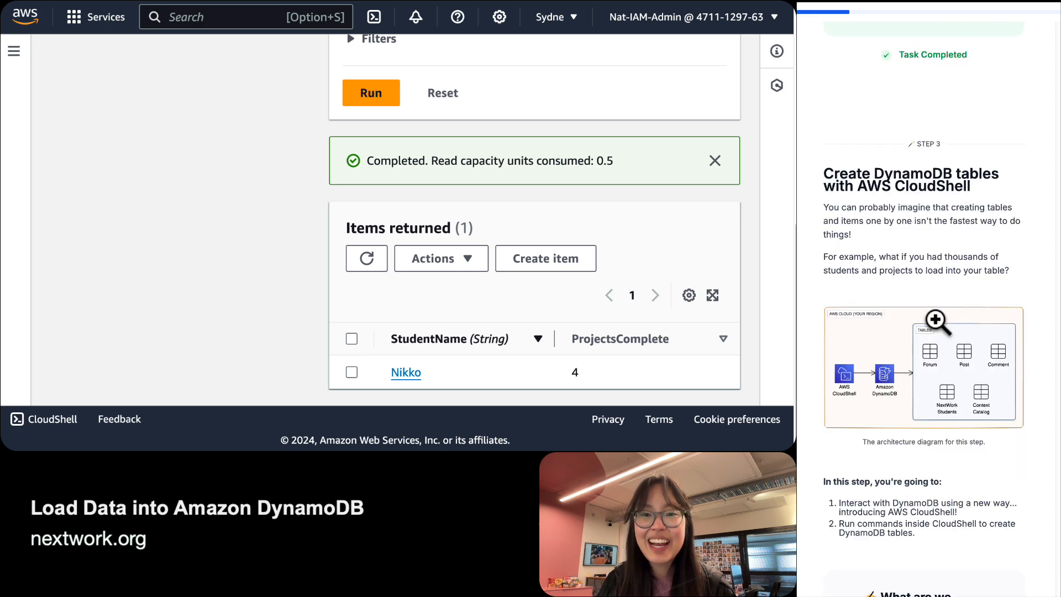
scroll(935, 319, "up", 1)
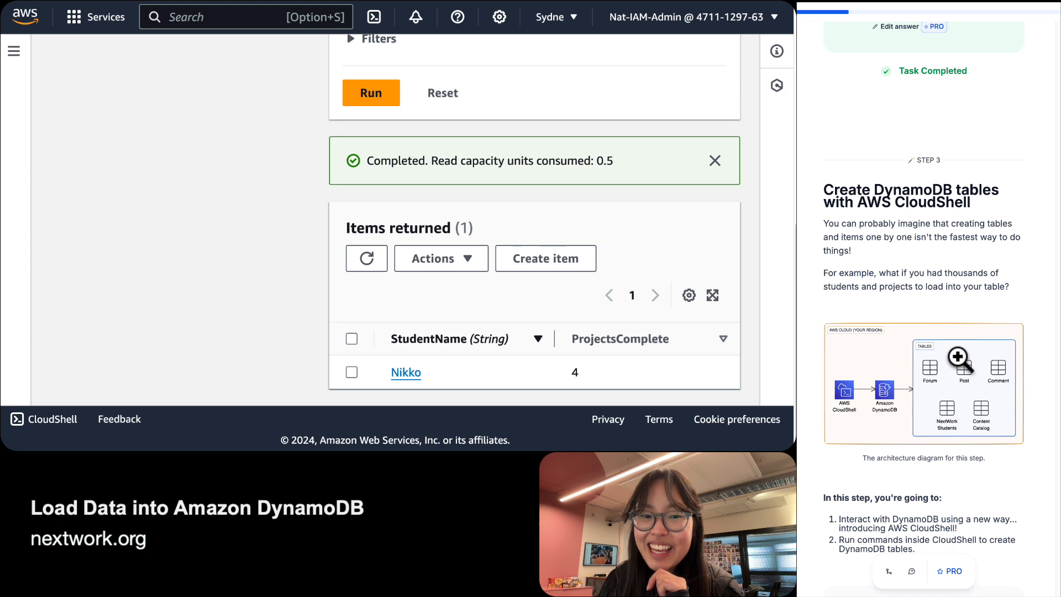
scroll(960, 360, "up", 2)
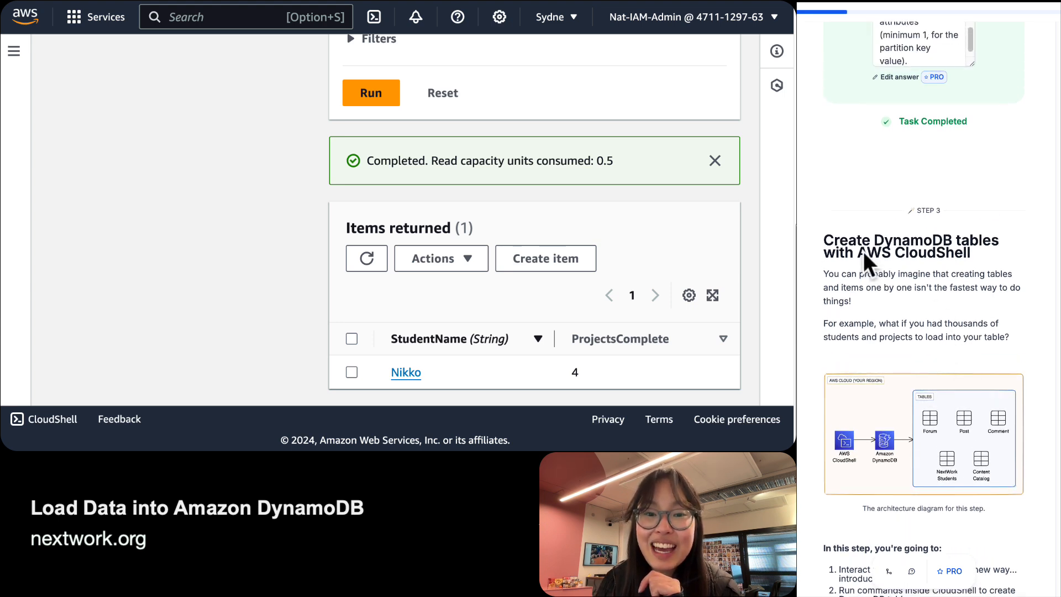
left_click_drag(858, 253, 988, 252)
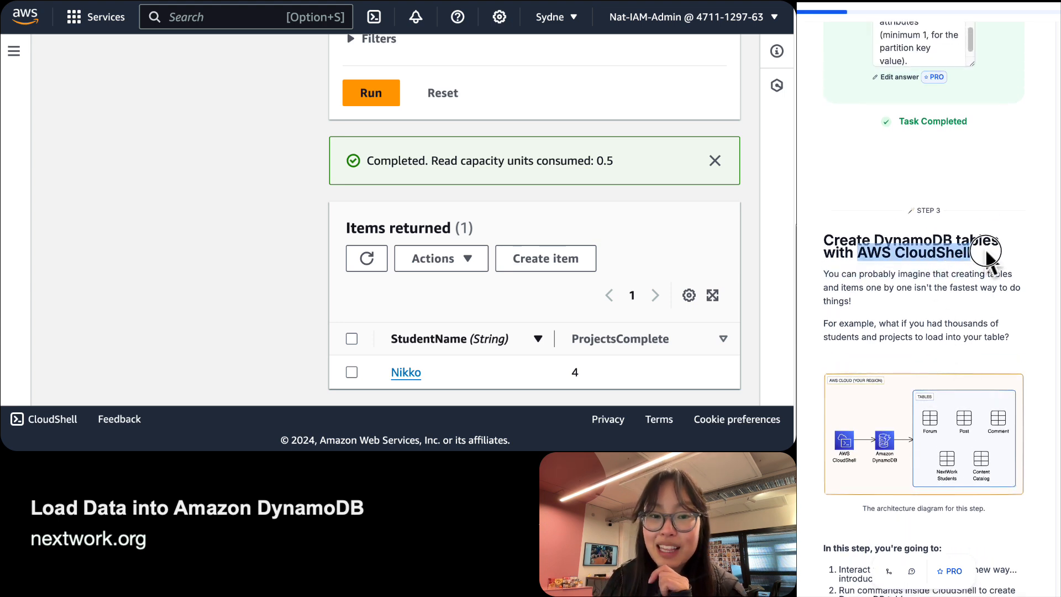
left_click(986, 248)
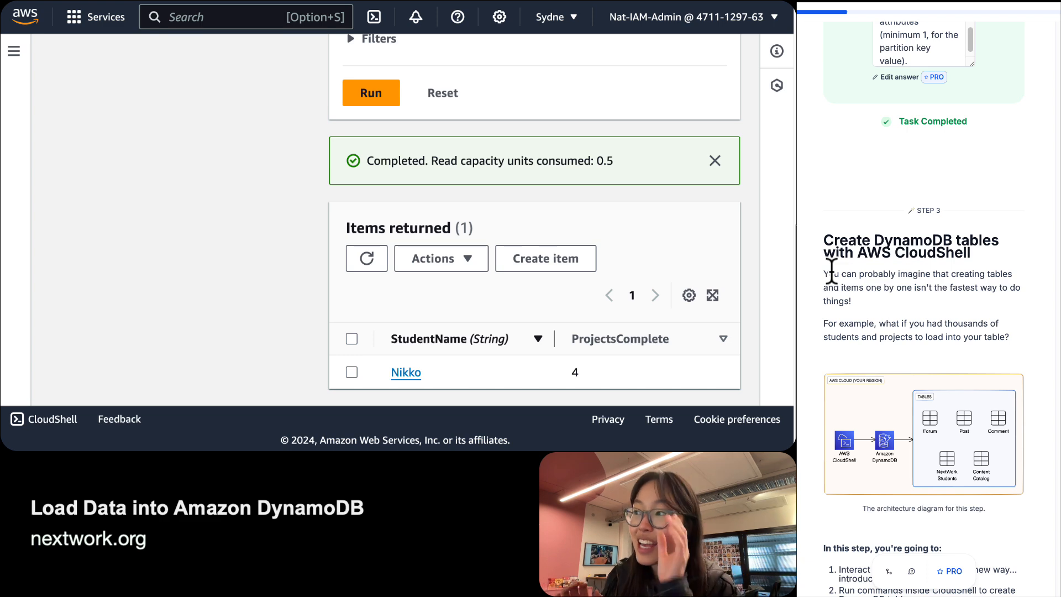
Highlight the first item of the step list and the word CloudShell within it.
scroll(208, 371, "up", 4)
scroll(282, 331, "down", 2)
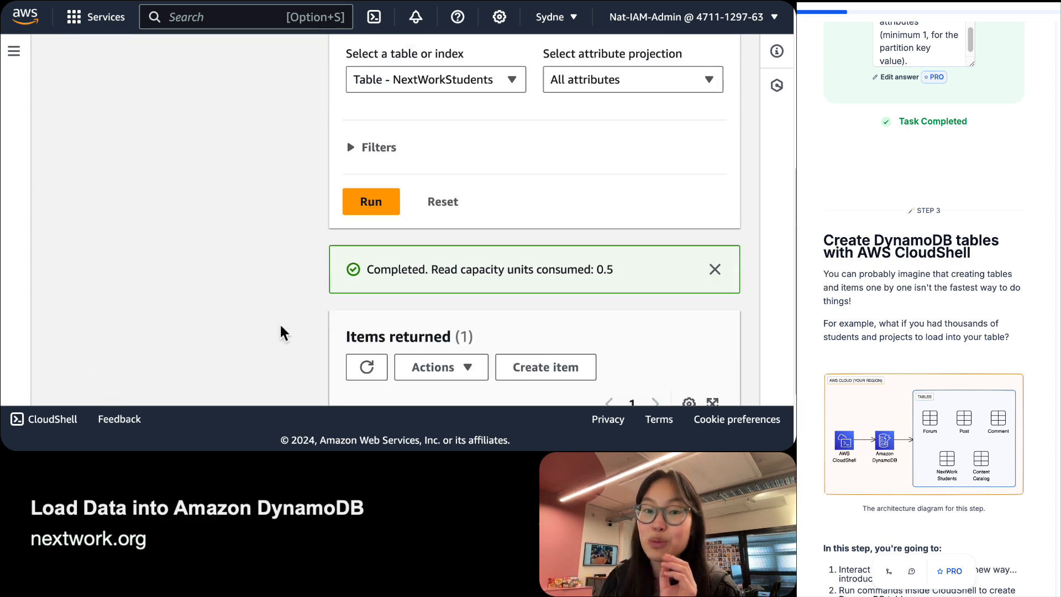
scroll(282, 331, "down", 2)
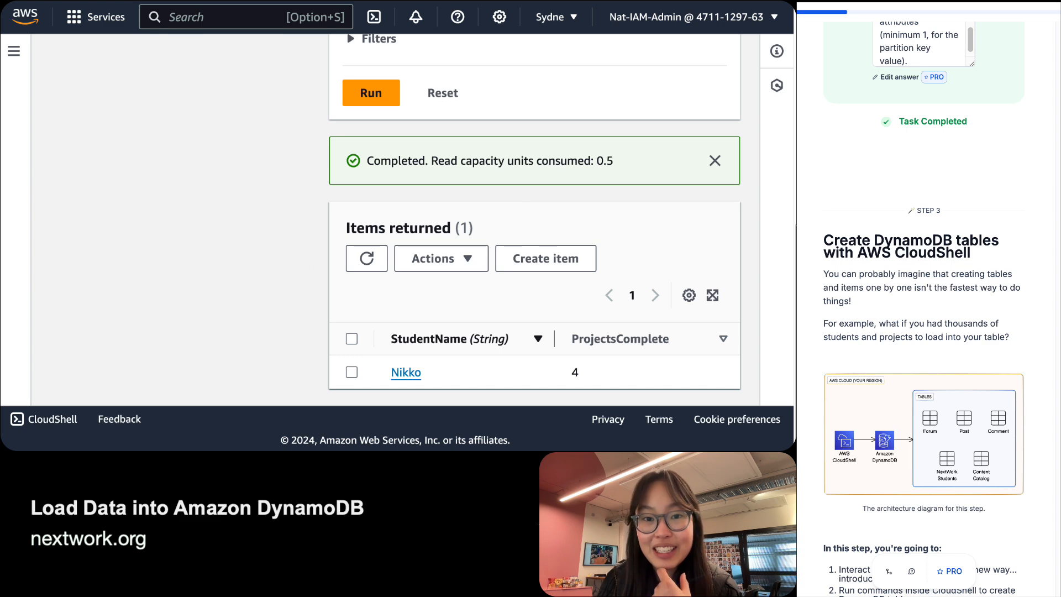
scroll(975, 350, "down", 4)
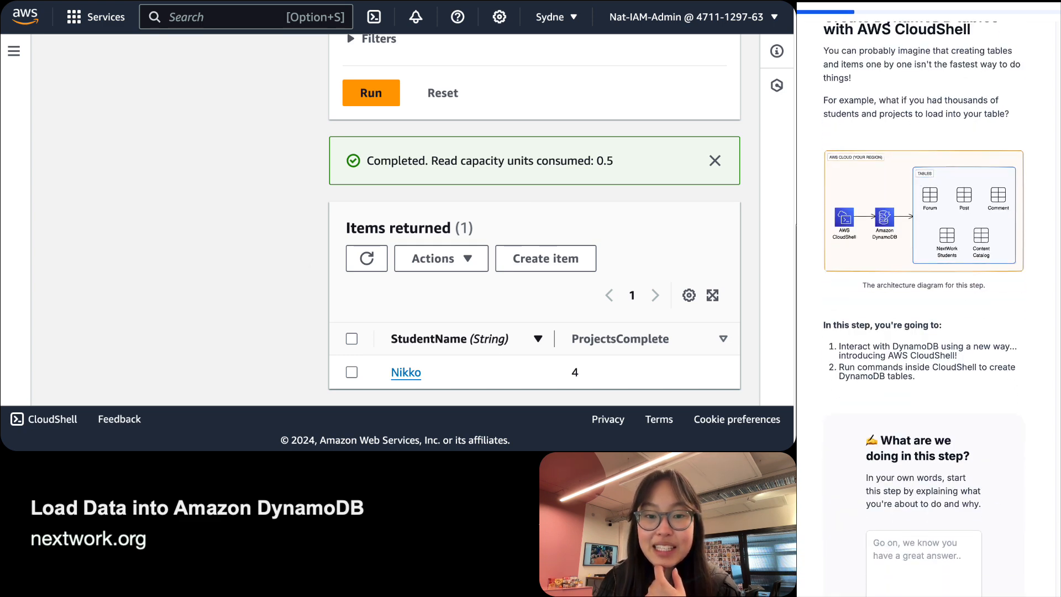
triple_click(918, 348)
left_click(919, 347)
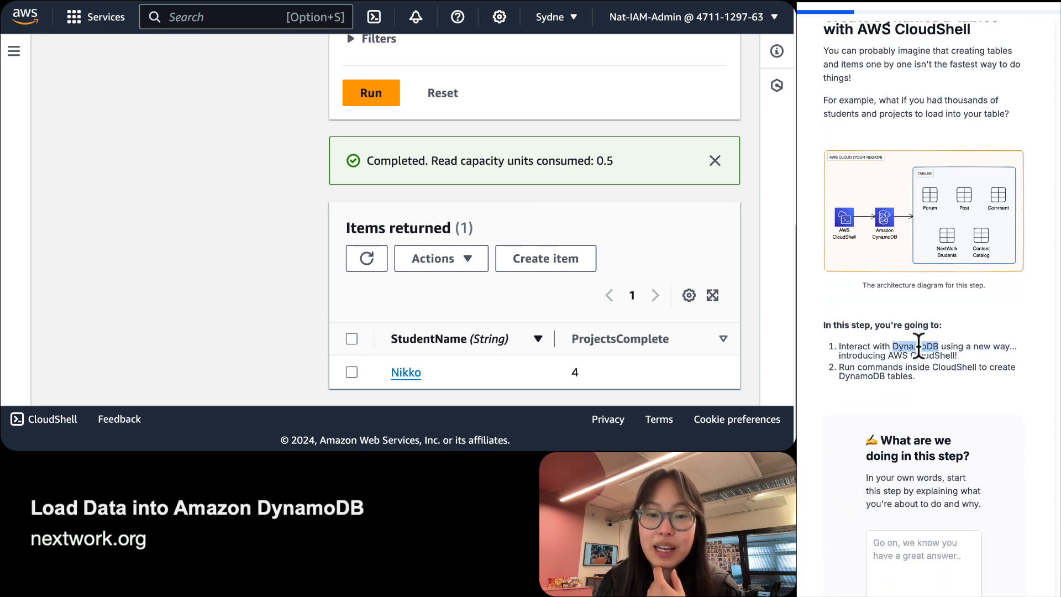
triple_click(919, 347)
triple_click(933, 353)
double_click(933, 352)
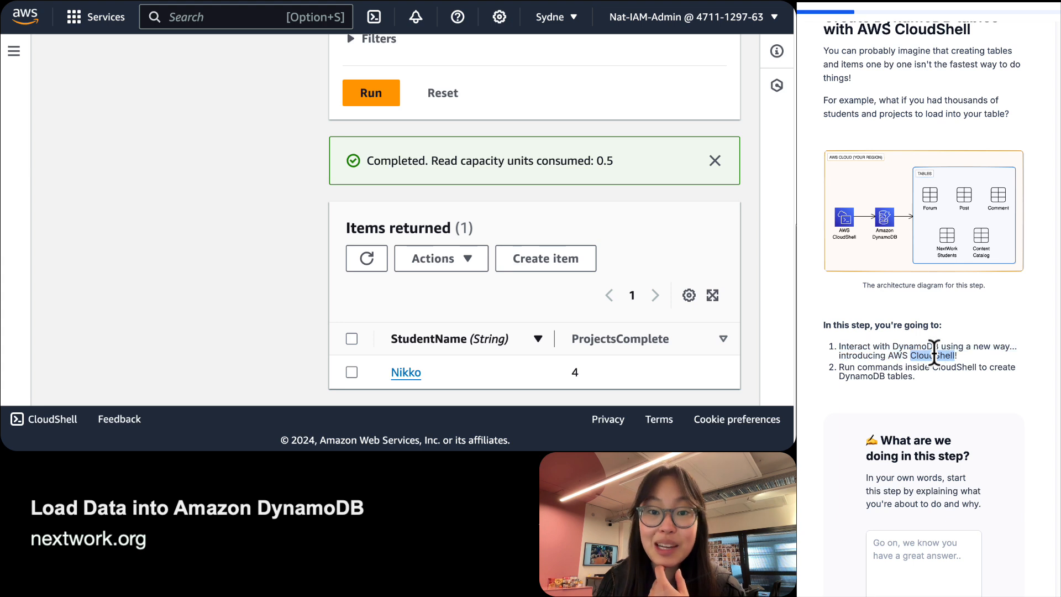
left_click(934, 352)
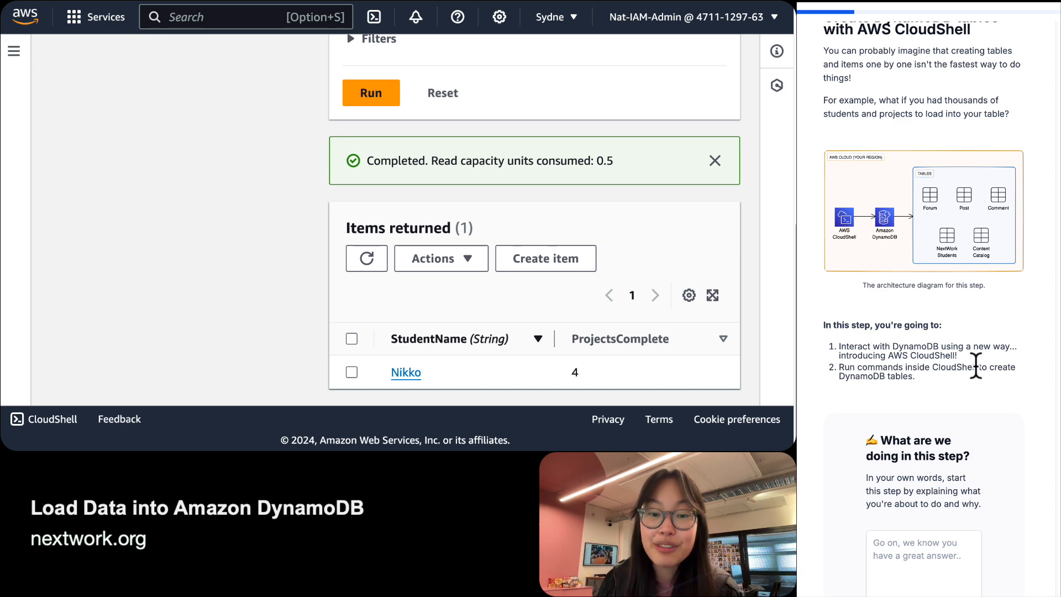
scroll(942, 323, "up", 1)
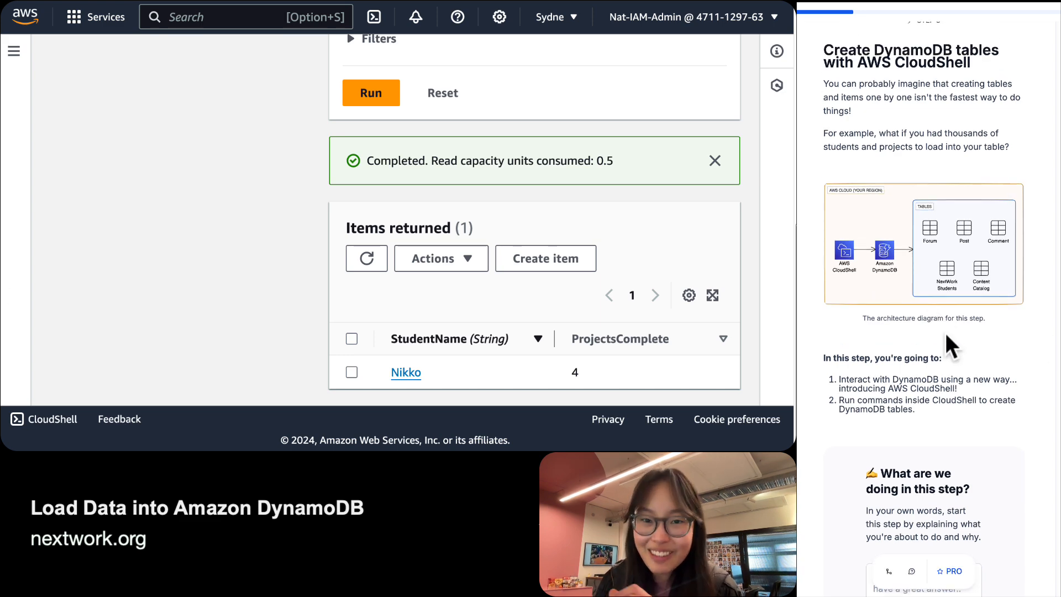
scroll(943, 331, "down", 3)
Answer that this step creates new tables quickly by running commands through AWS CloudShell.
left_click(935, 483)
type("I")
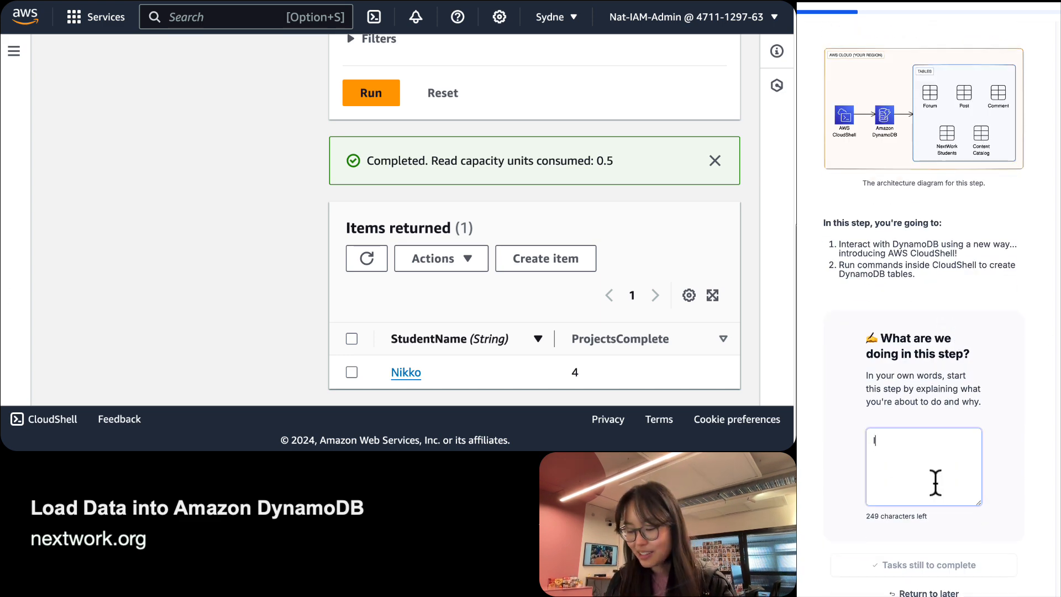
type("n this step, ")
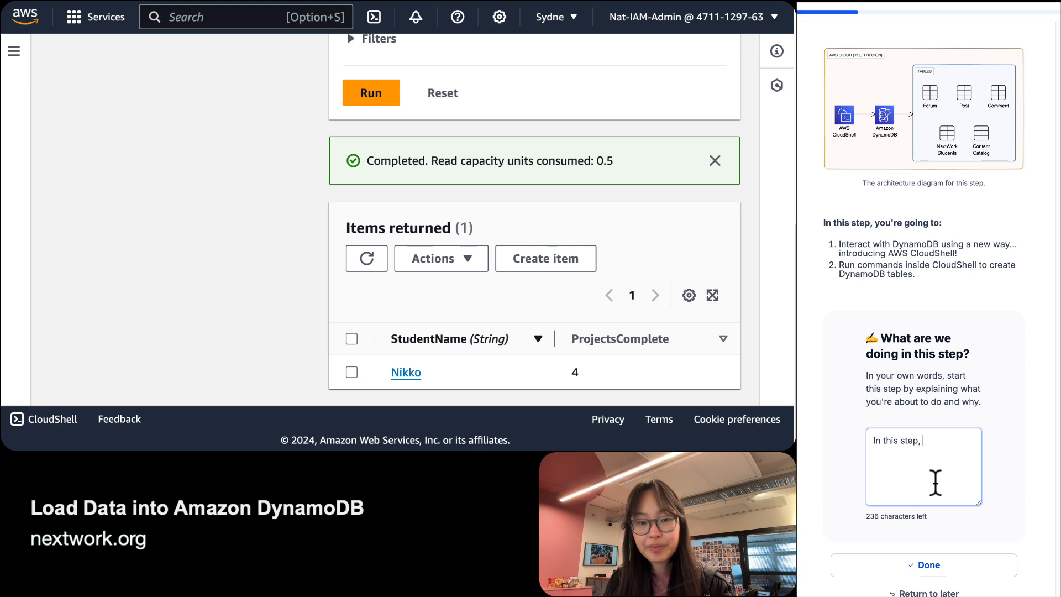
type("we are creating new tablesa")
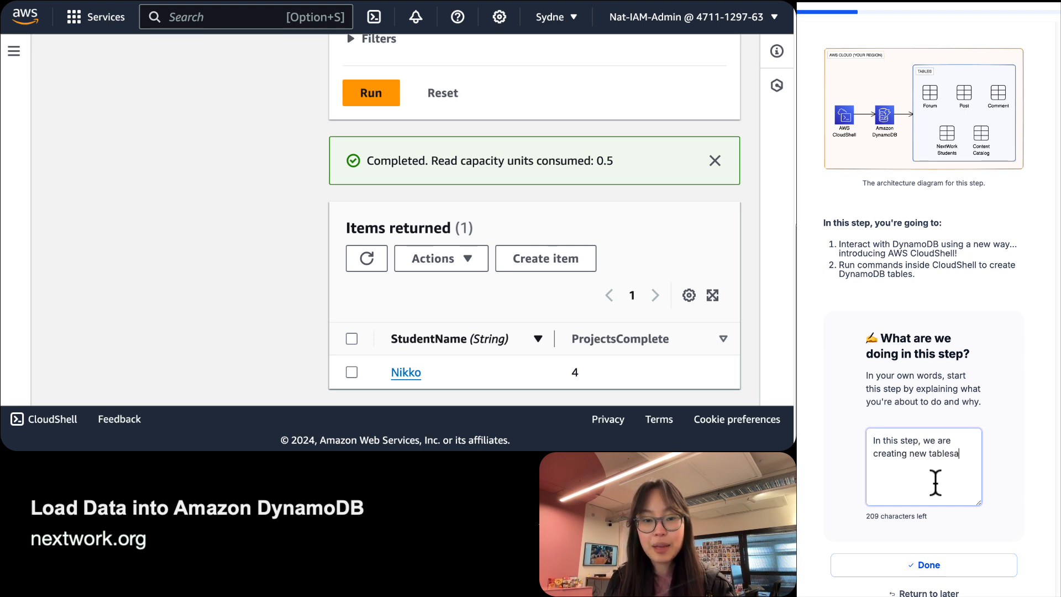
key("BackSpace")
type("in li")
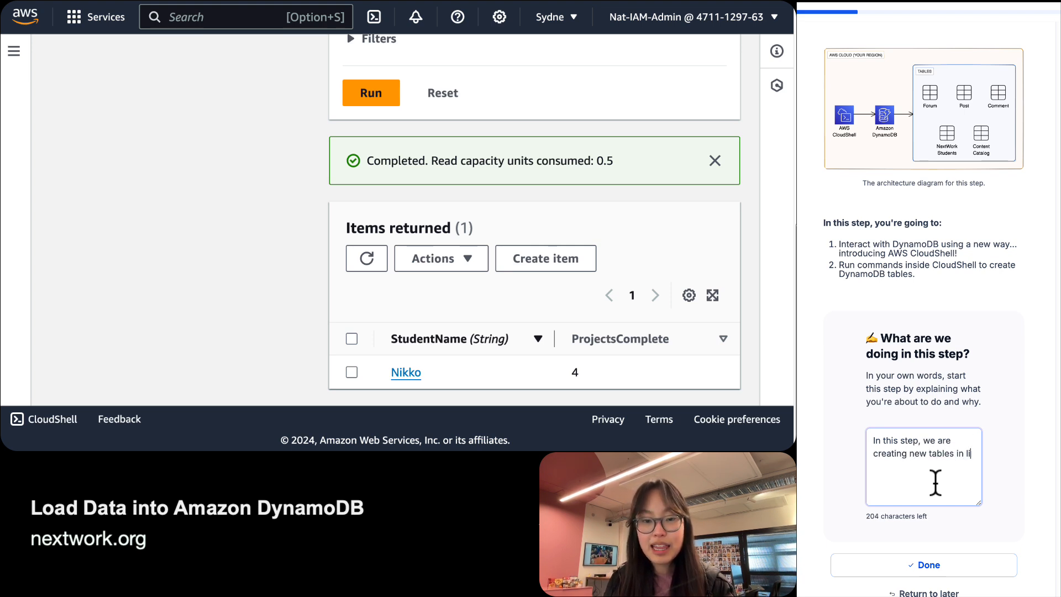
type("ghtning fa")
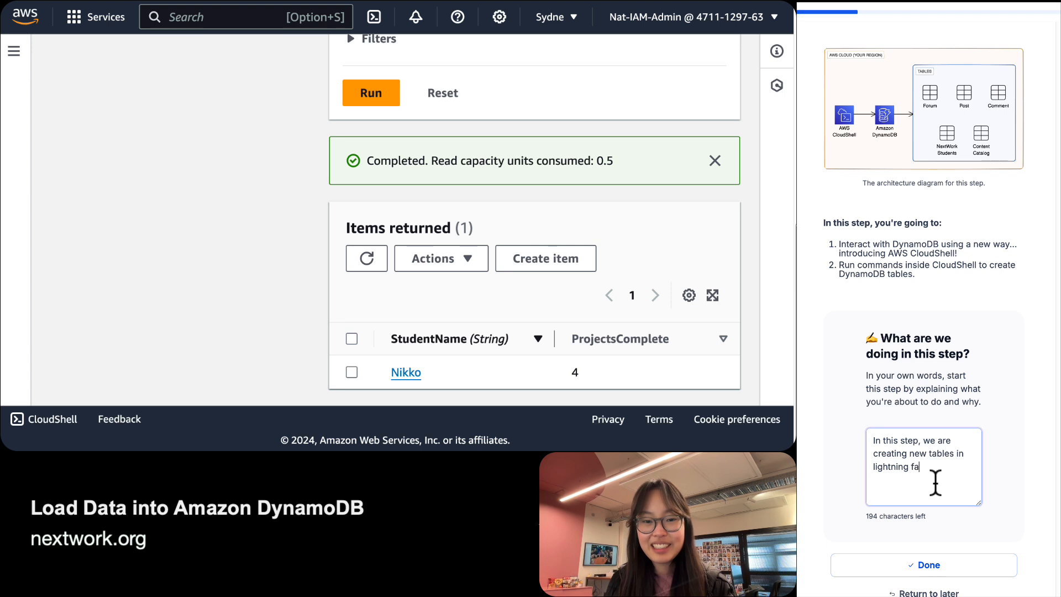
type("st speed by using ")
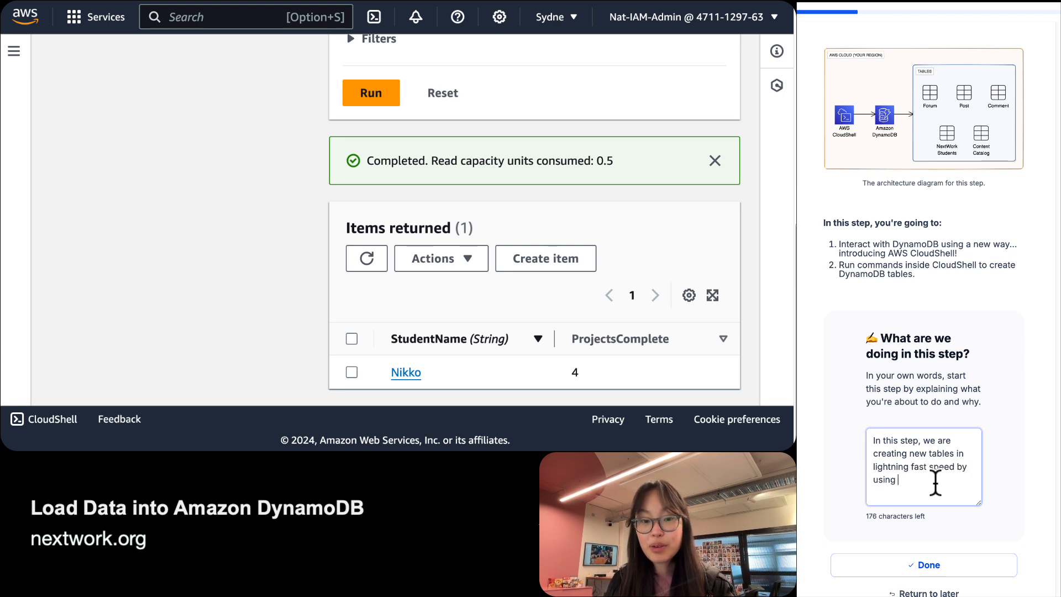
type("AWS CloudShell")
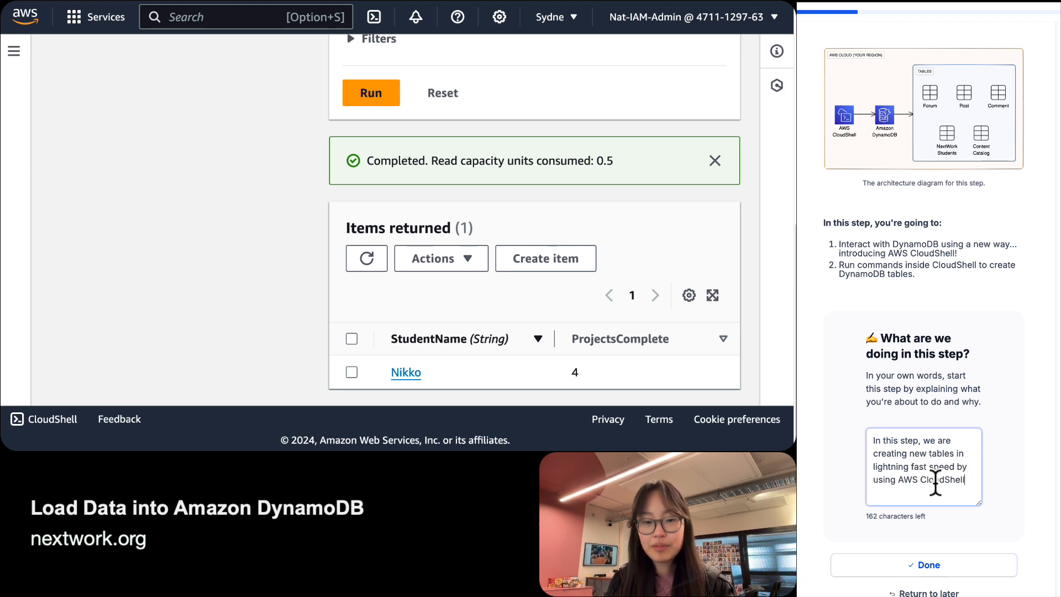
type(" and running ")
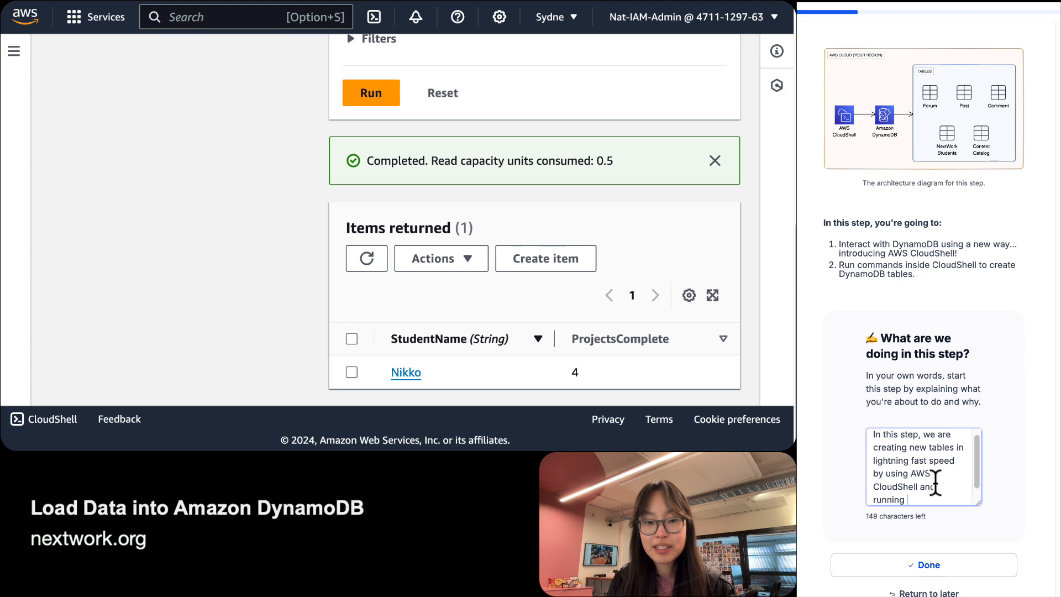
type("commands through ")
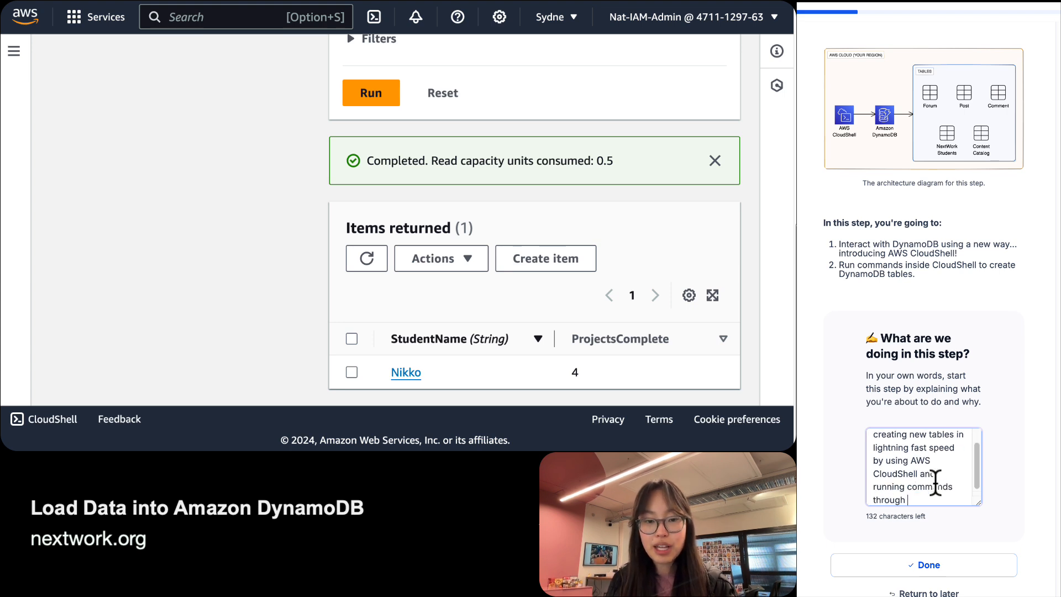
type("CloudShell.")
key("Return")
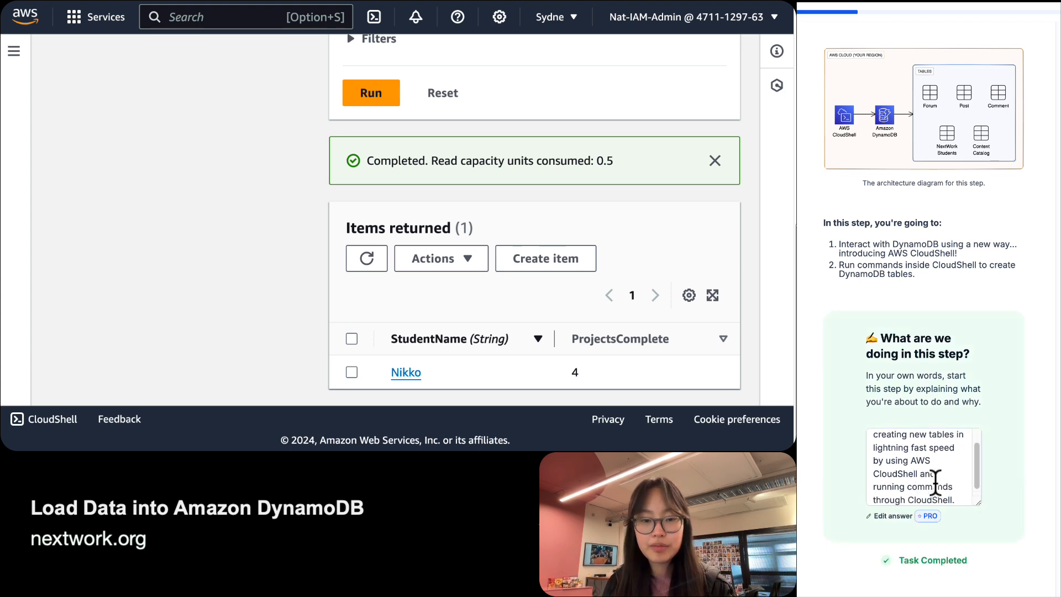
scroll(958, 462, "down", 5)
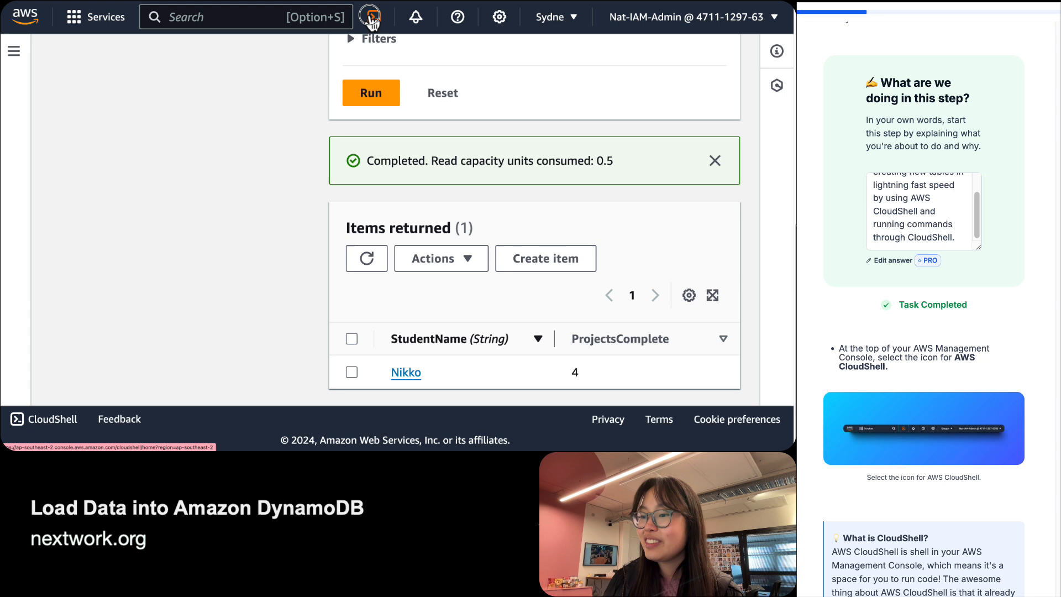
Open CloudShell from the navigation bar, enlarge its panel, and focus the terminal.
left_click(349, 44)
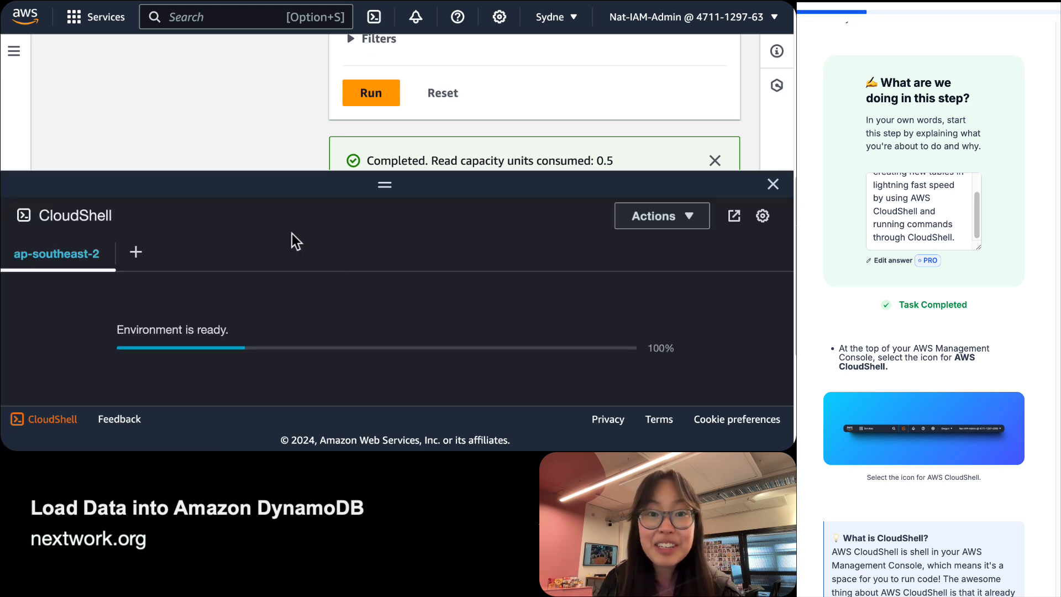
left_click_drag(379, 184, 387, 137)
left_click(330, 272)
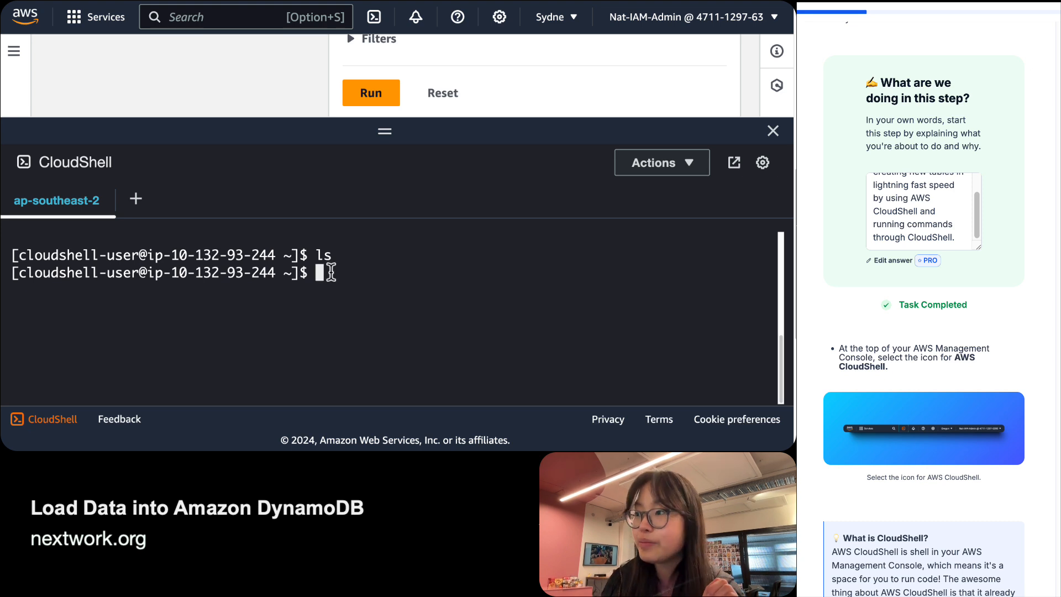
Highlight the first and second terminal prompt lines to point them out.
left_click_drag(331, 255, 3, 254)
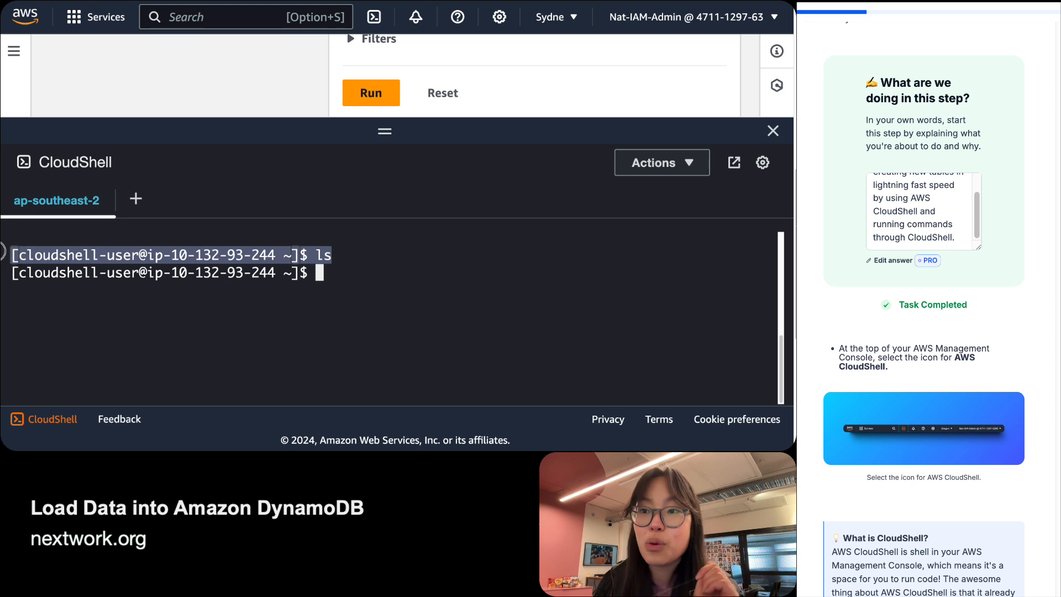
left_click(432, 259)
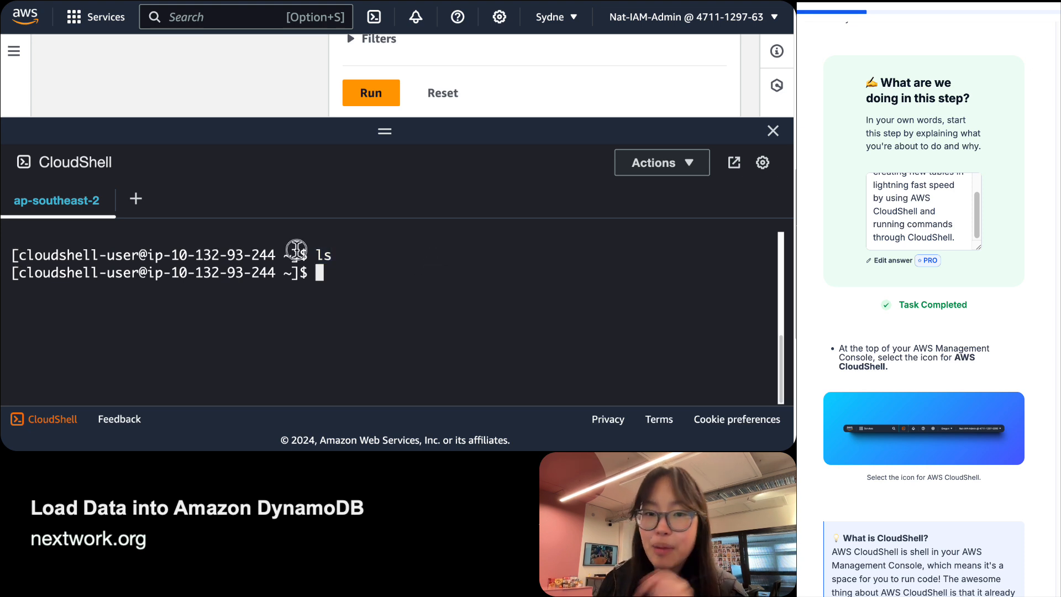
triple_click(296, 251)
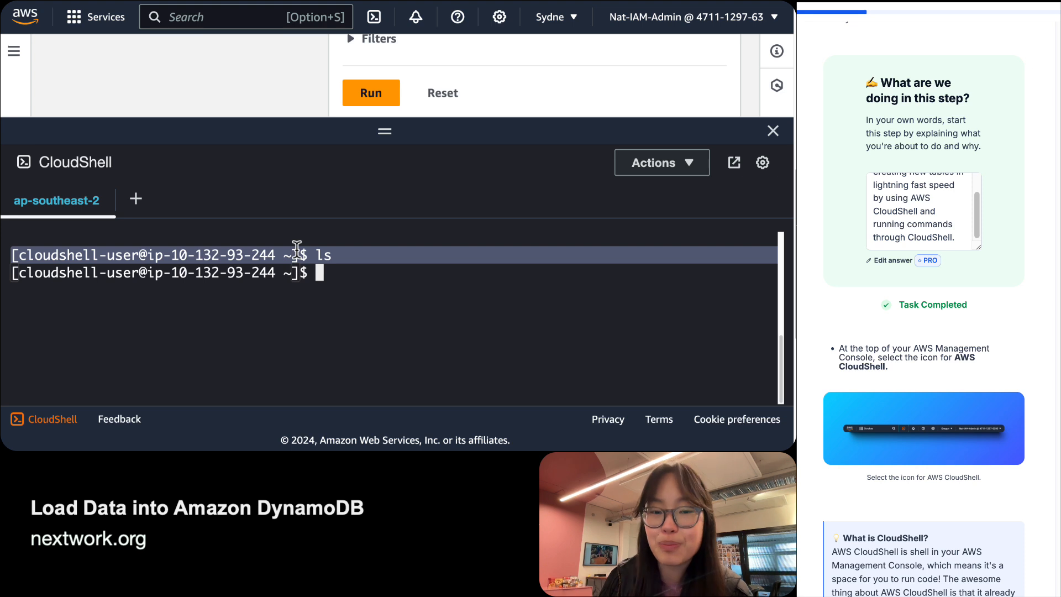
left_click(297, 285)
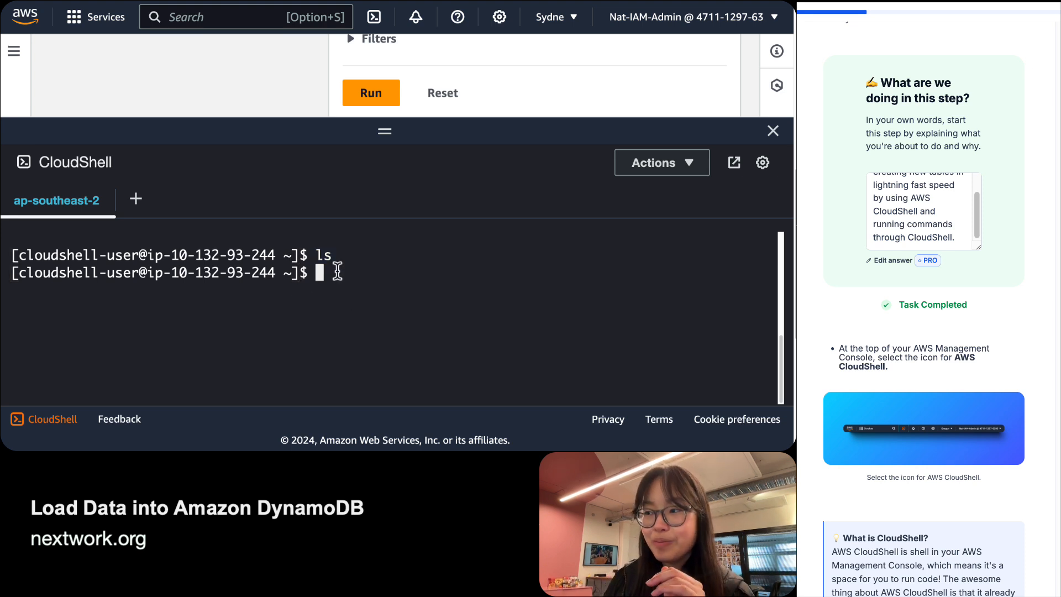
left_click_drag(338, 272, 12, 272)
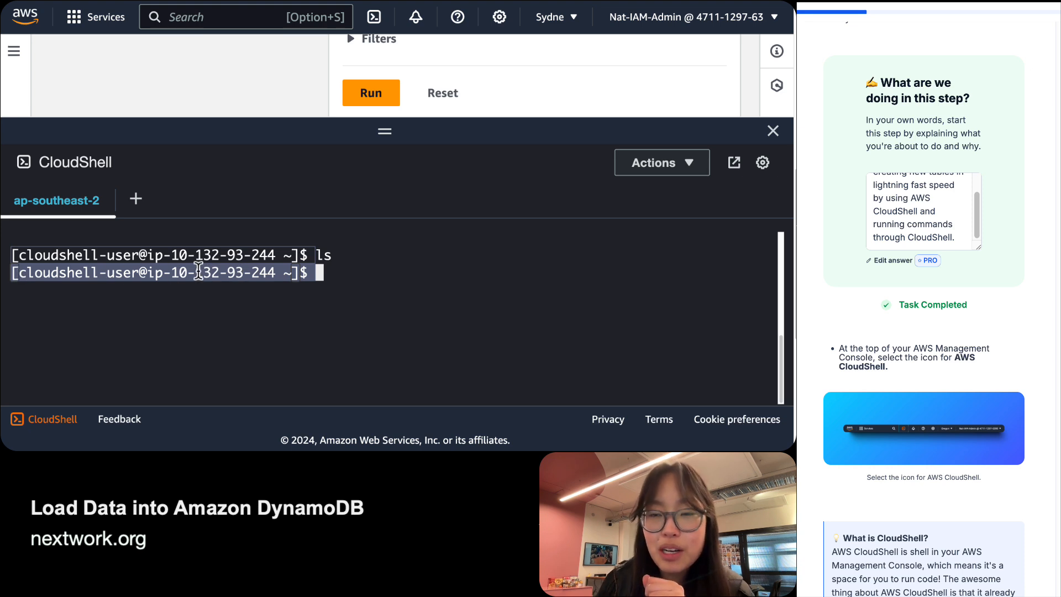
left_click(335, 271)
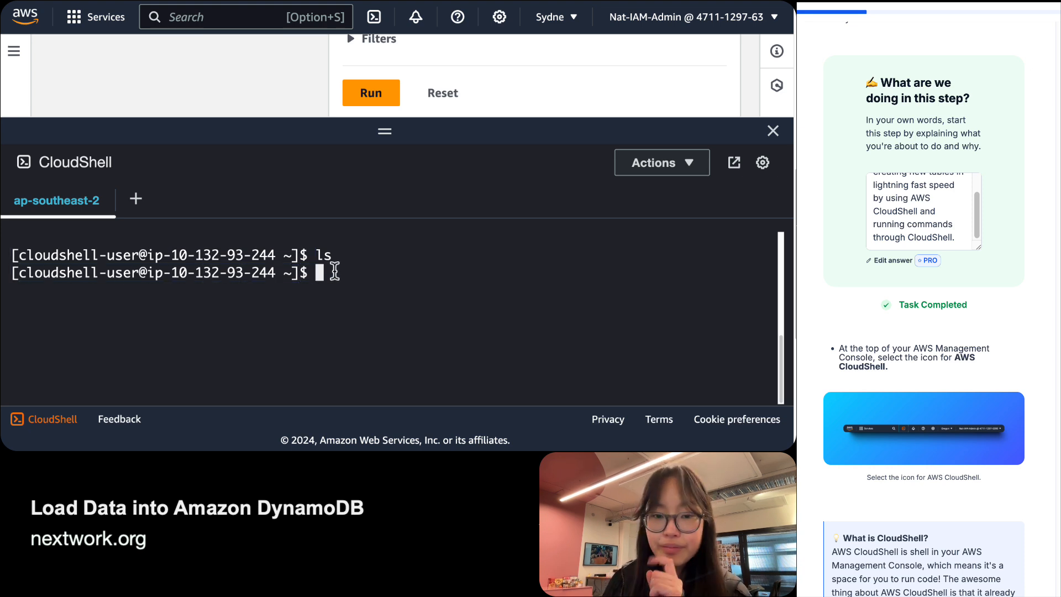
scroll(924, 331, "down", 2)
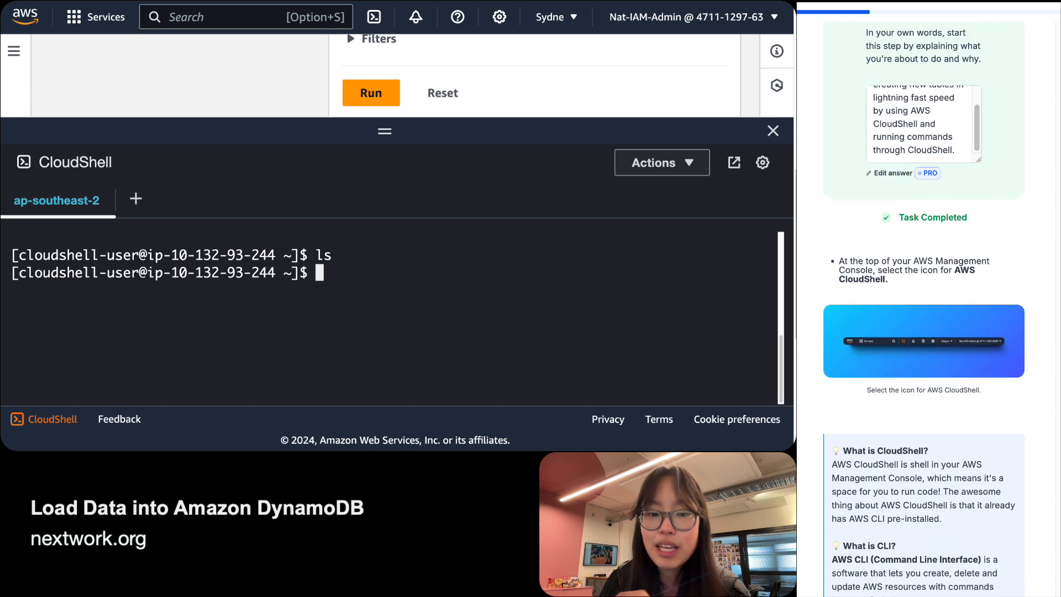
scroll(923, 331, "down", 3)
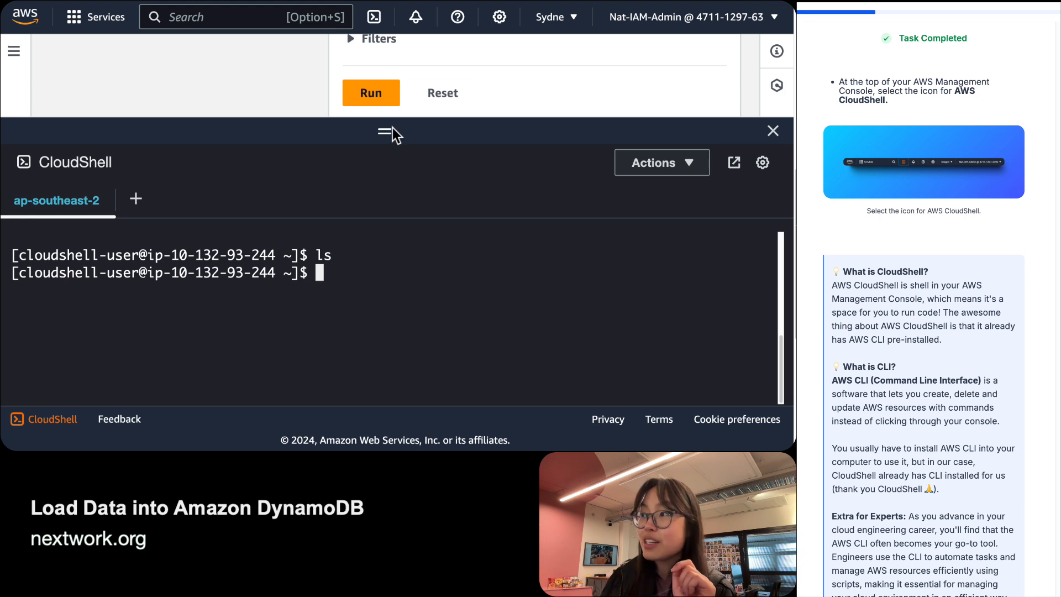
left_click_drag(392, 132, 393, 200)
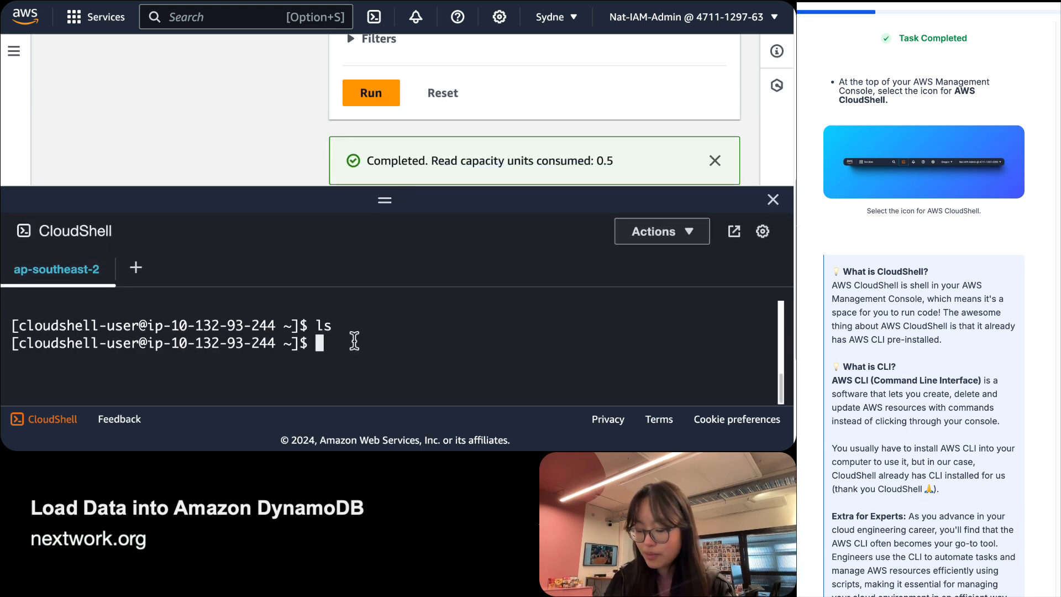
type("dyanmo")
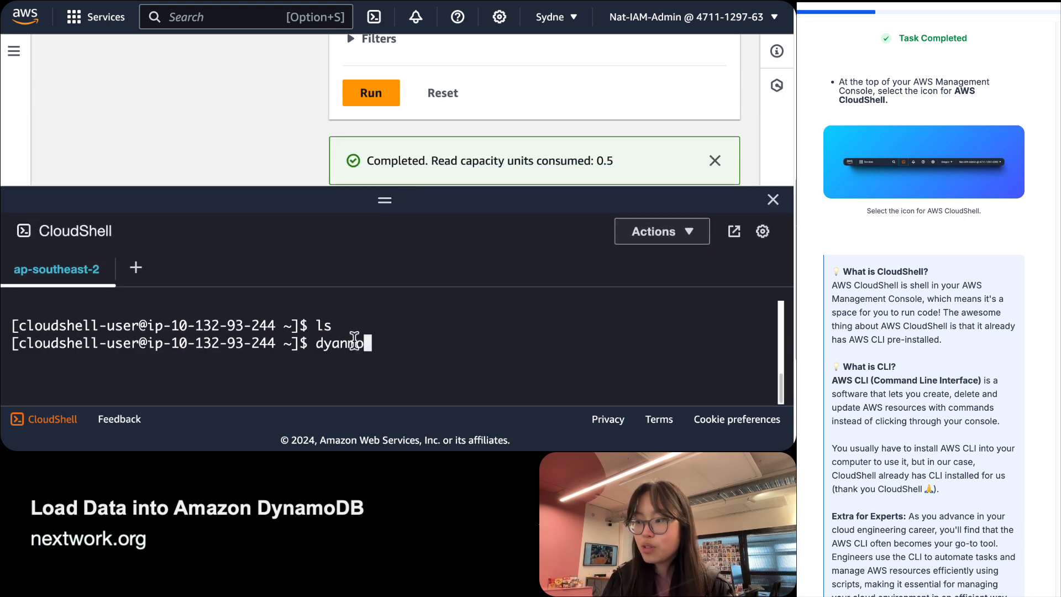
key("BackSpace")
key("BackSpace")
key("BackSpace")
key("BackSpace")
type("namodb")
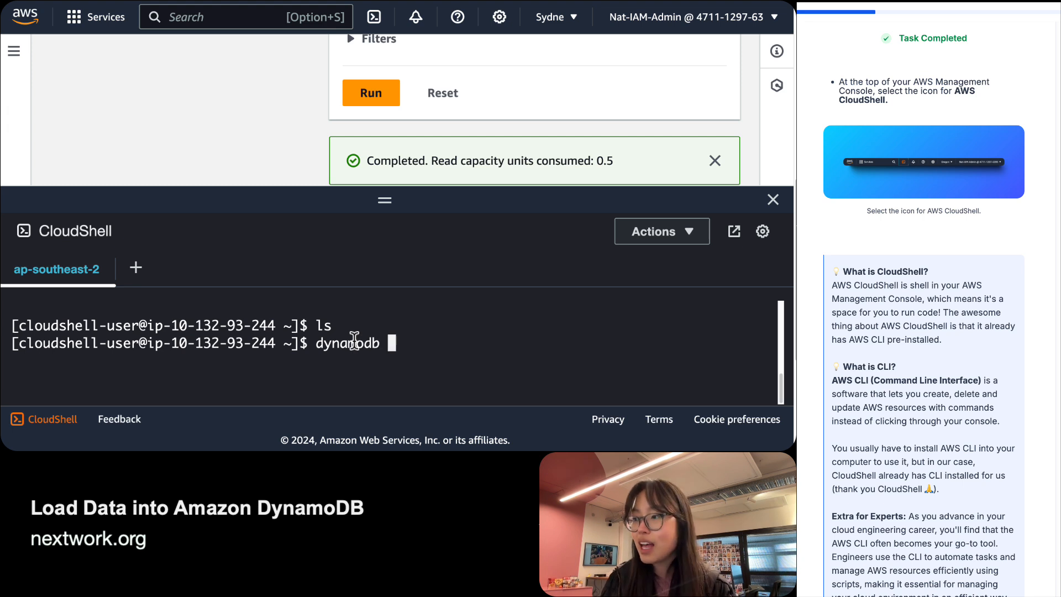
type(" add new item")
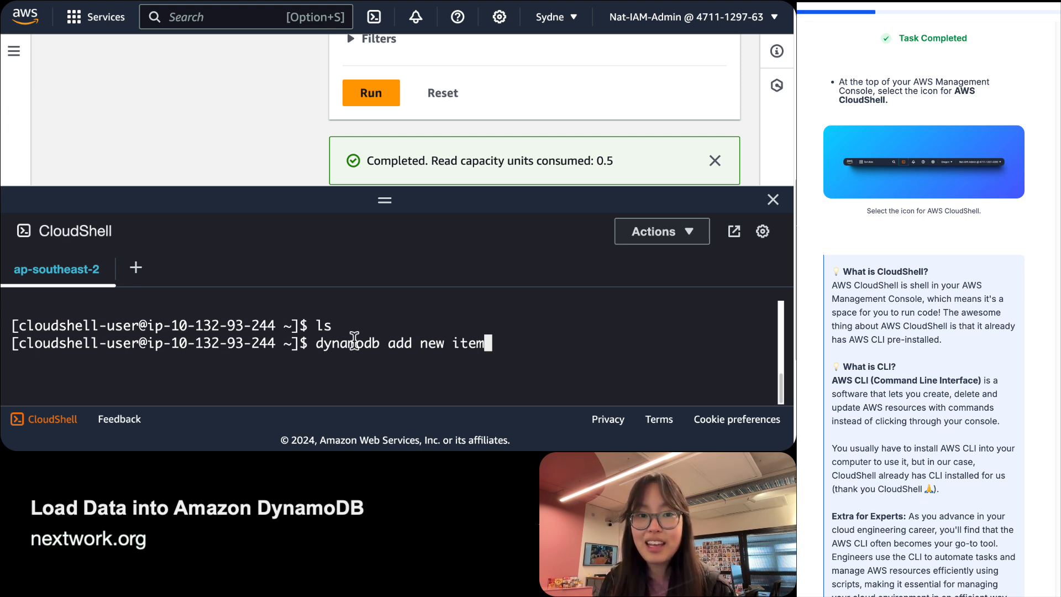
key("BackSpace")
key("BackSpace")
key("BackSpace")
key("BackSpace")
key("BackSpace")
key("BackSpace")
key("BackSpace")
key("BackSpace")
key("BackSpace")
key("BackSpace")
key("BackSpace")
key("BackSpace")
key("BackSpace")
key("BackSpace")
key("BackSpace")
key("BackSpace")
key("BackSpace")
key("BackSpace")
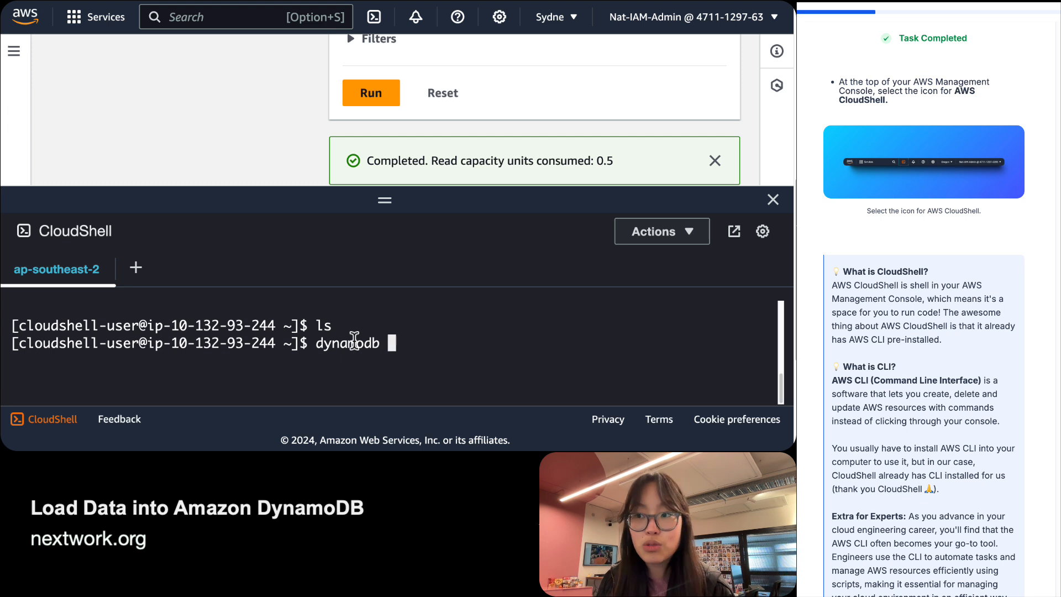
key("BackSpace")
key("BackSpace")
key("BackSpace")
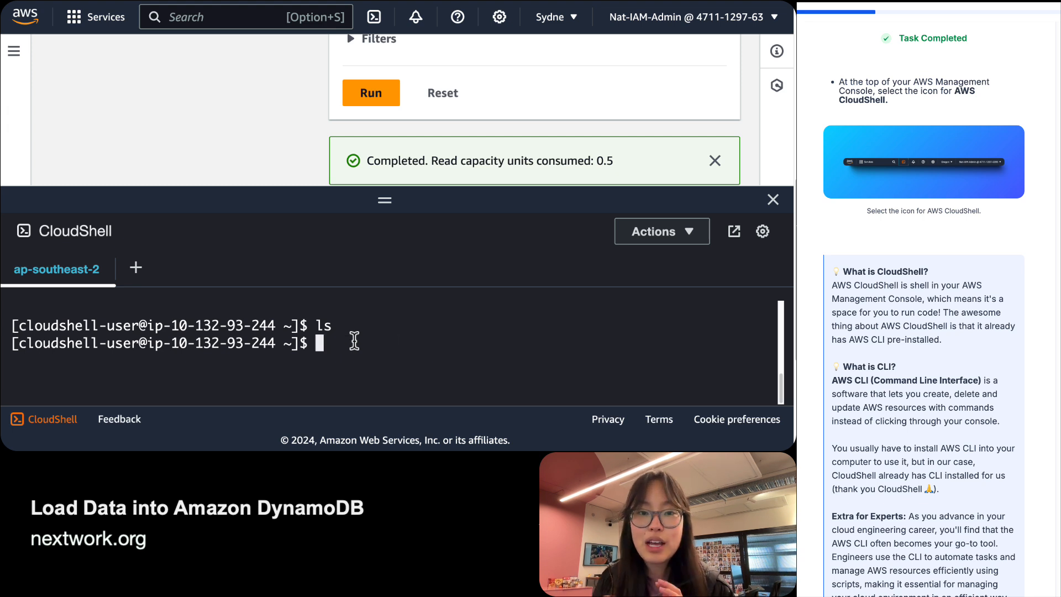
left_click(255, 110)
scroll(255, 109, "up", 5)
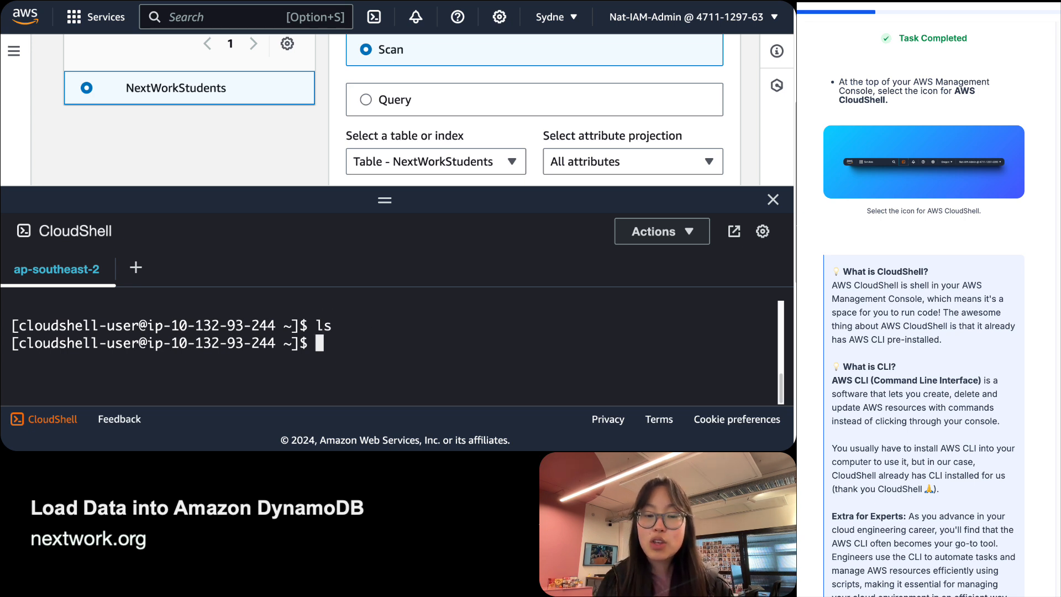
left_click(904, 360)
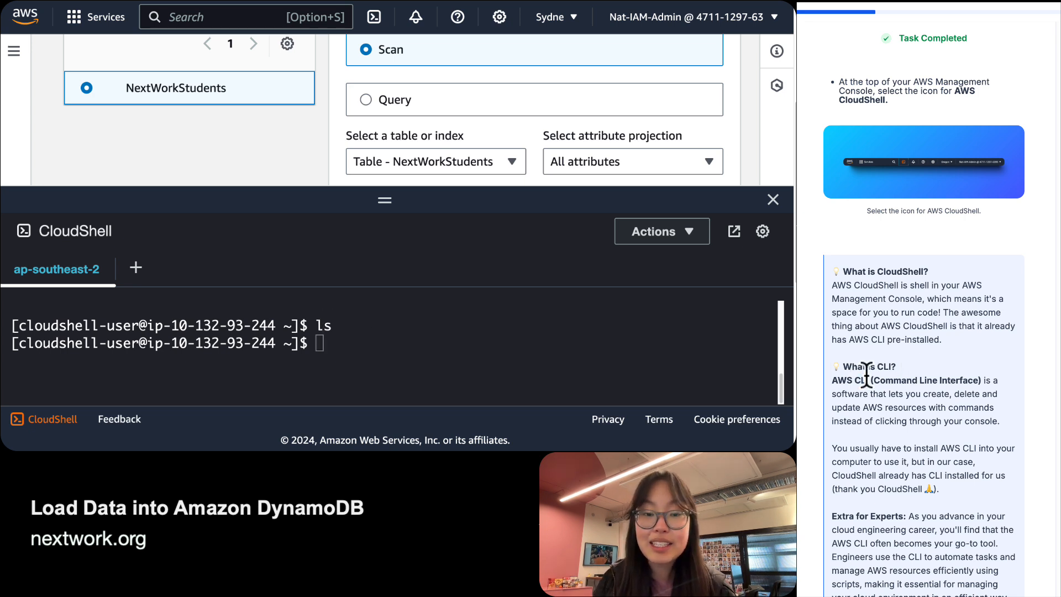
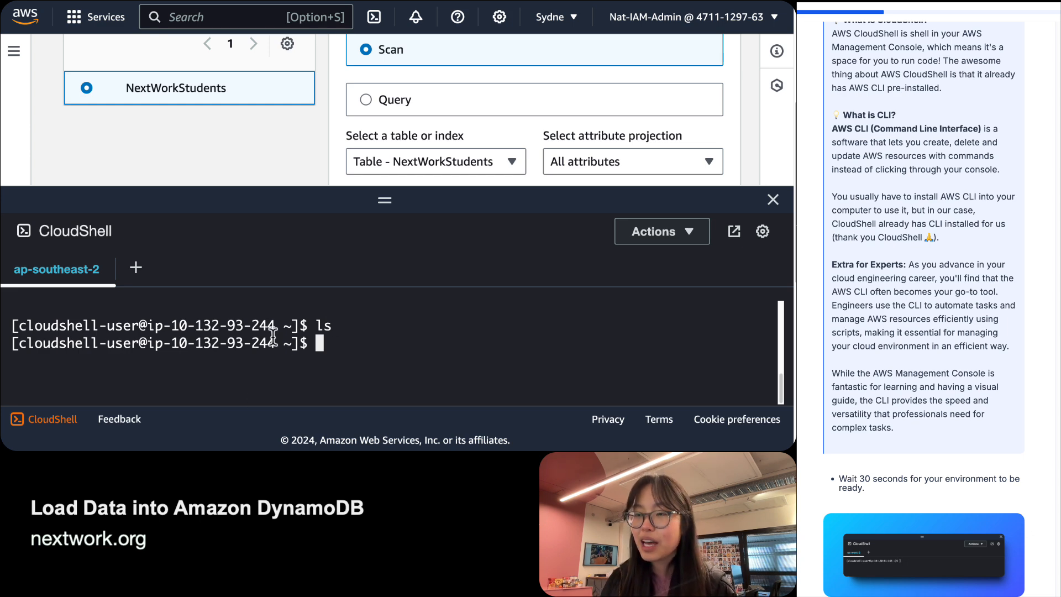
Answer that CloudShell lets you run code against AWS resources with AWS CLI already installed, and submit.
scroll(1024, 438, "down", 8)
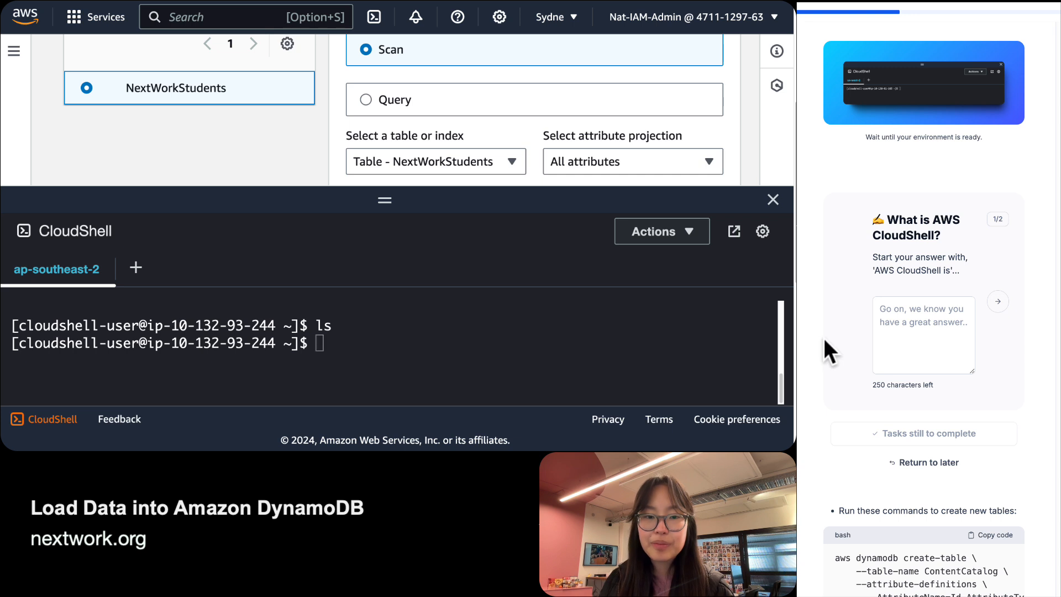
left_click(898, 329)
type("AWS Cloyd")
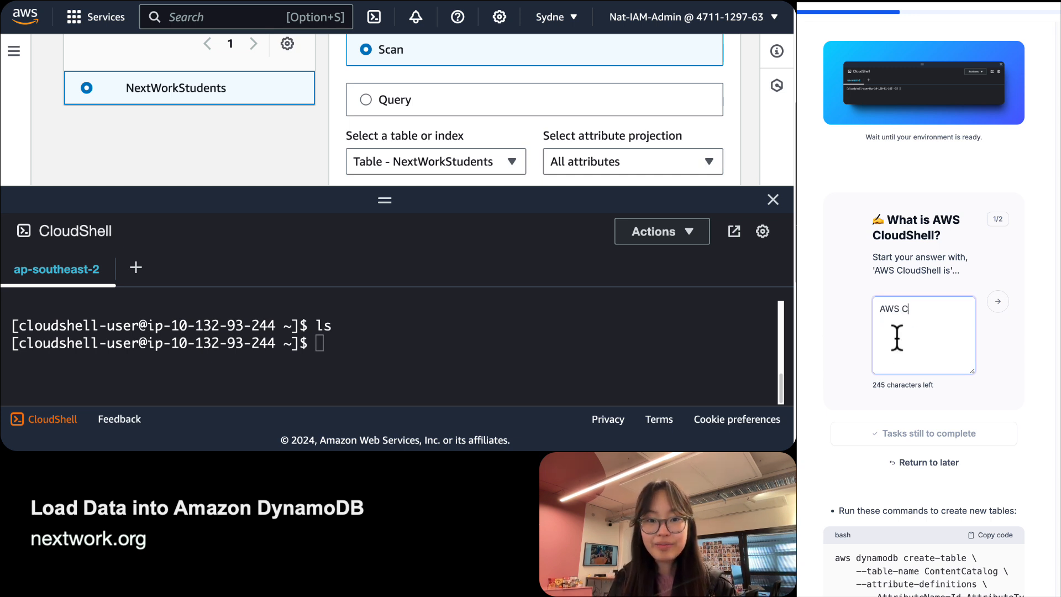
key("BackSpace")
key("BackSpace")
key("BackSpace")
key("BackSpace")
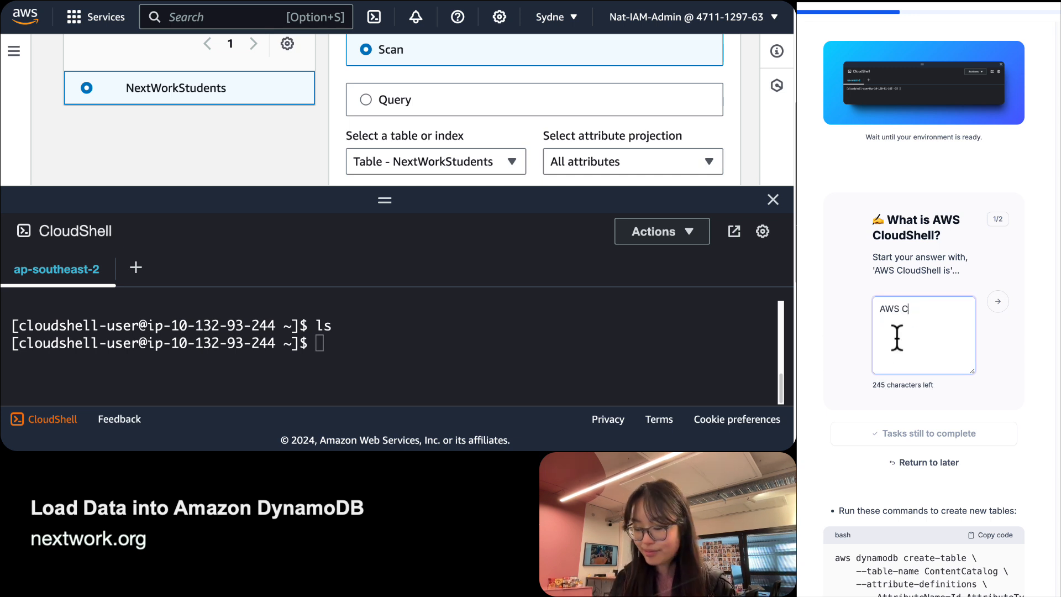
type("loudShell ia ")
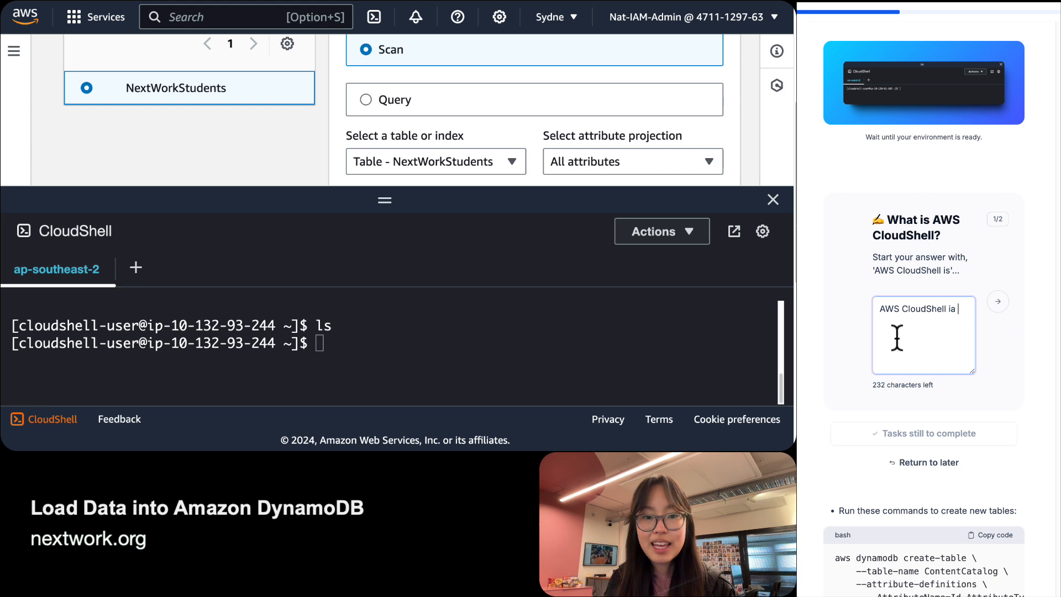
key("BackSpace")
key("BackSpace")
type("s an envir")
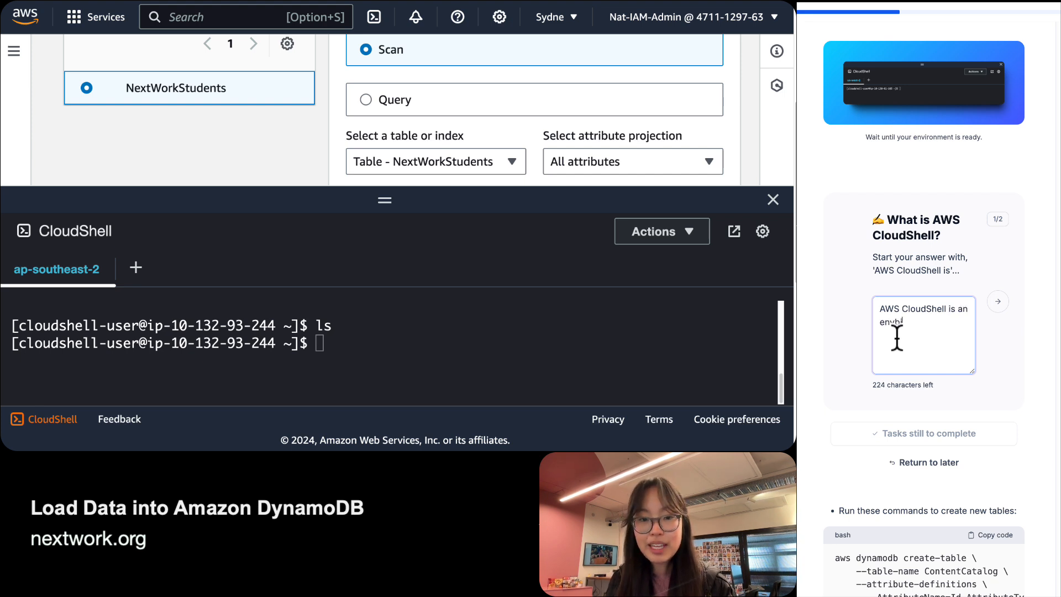
type("onment that ")
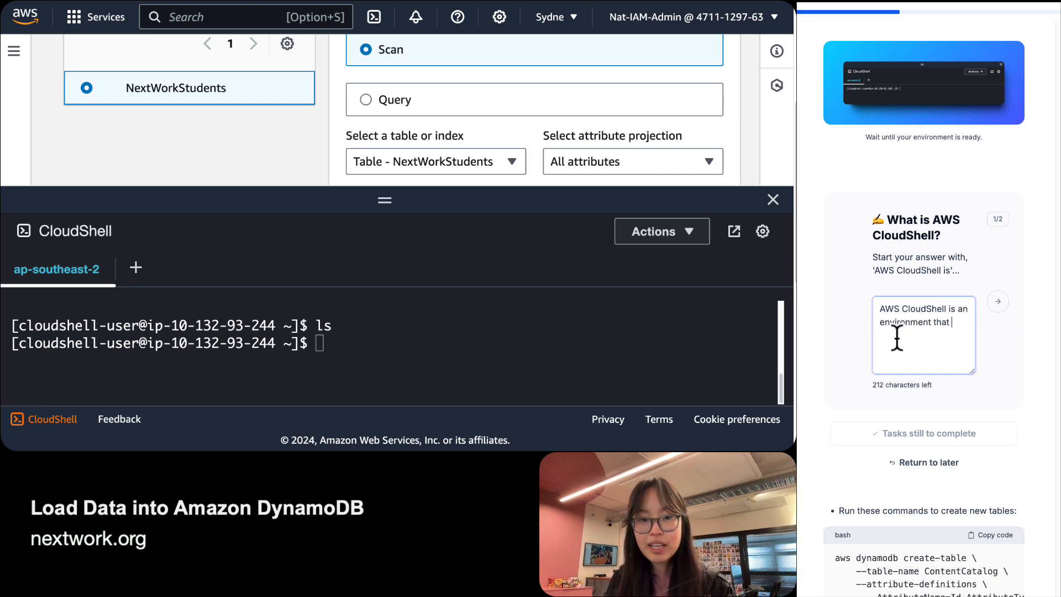
type("lets us run cod")
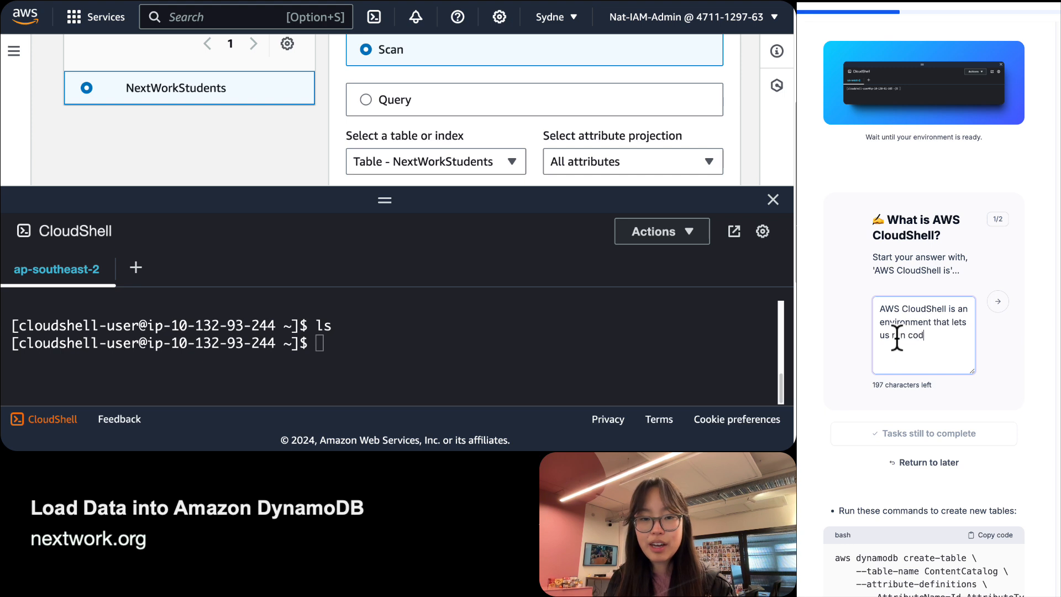
type("e to interact with ")
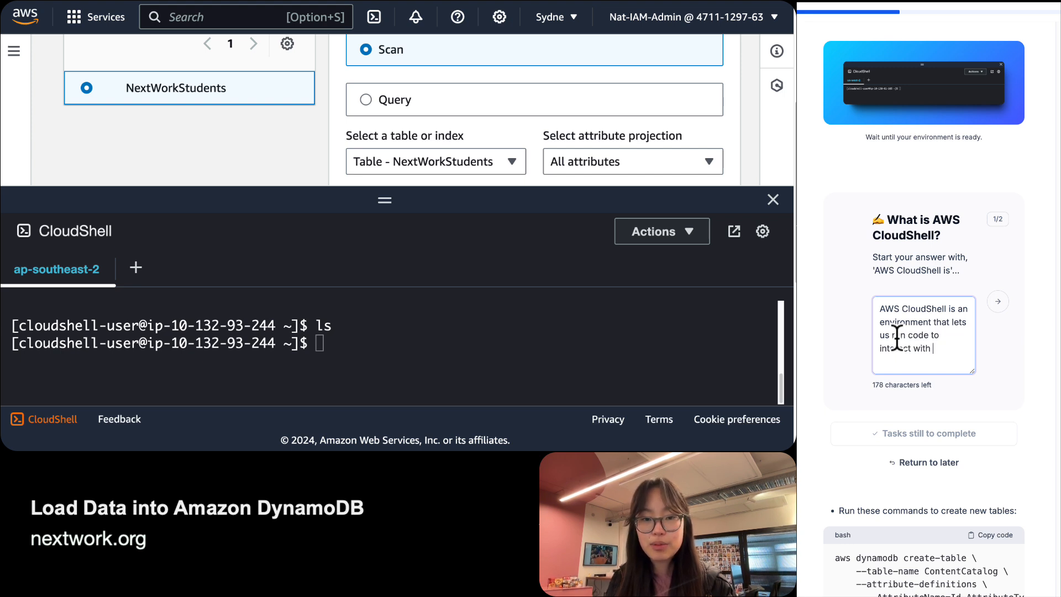
type("our AWS en")
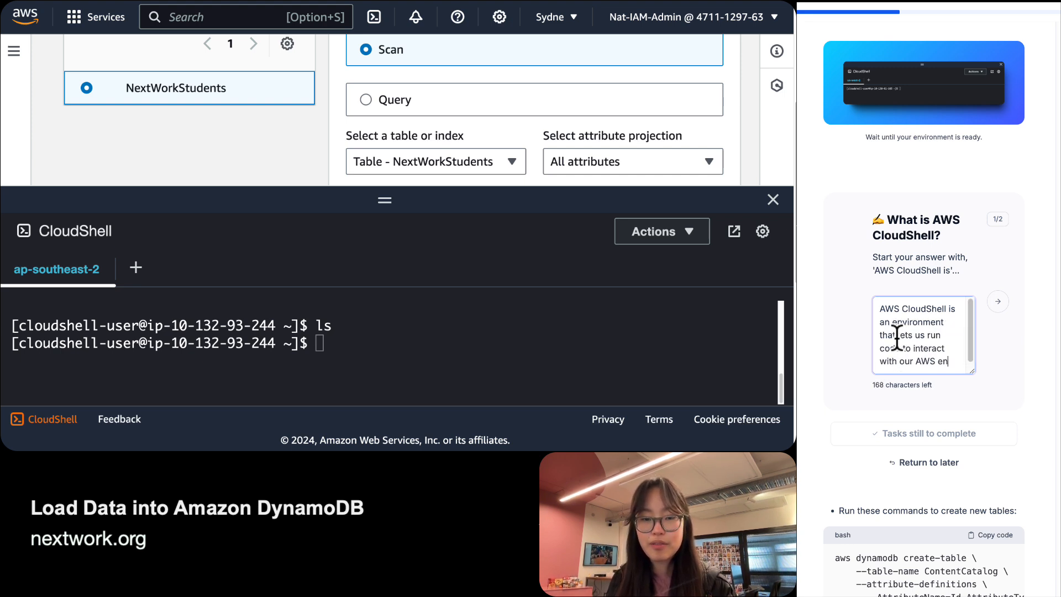
key("BackSpace")
key("BackSpace")
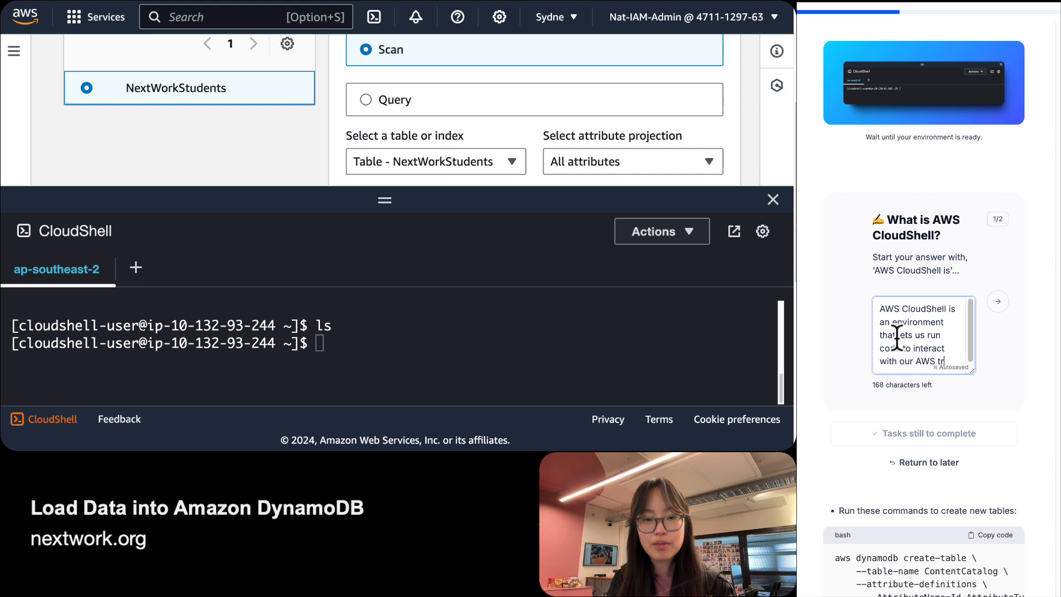
type("resources/se")
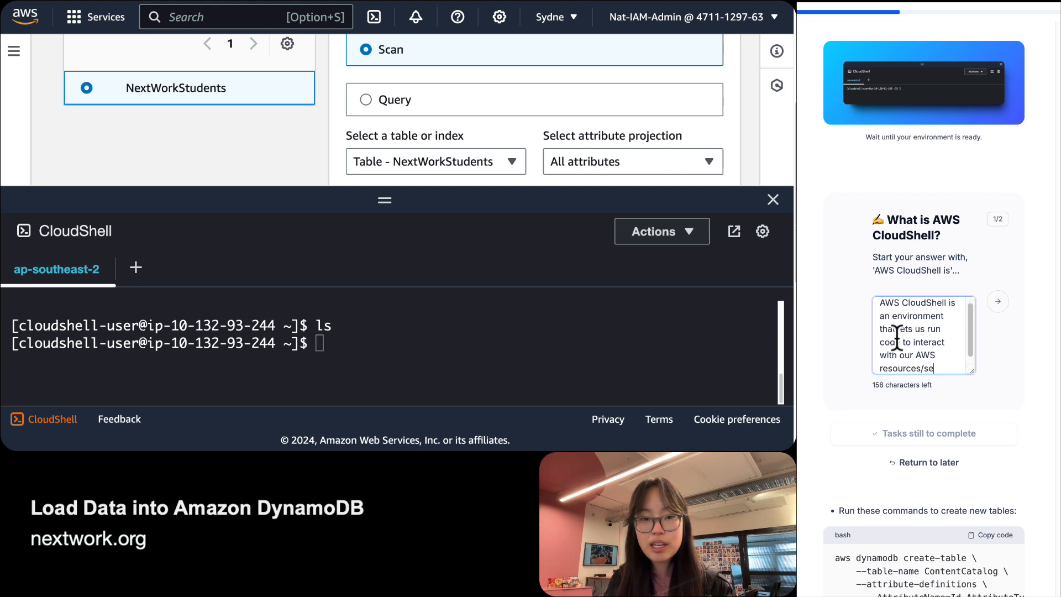
type("rvices . Using ")
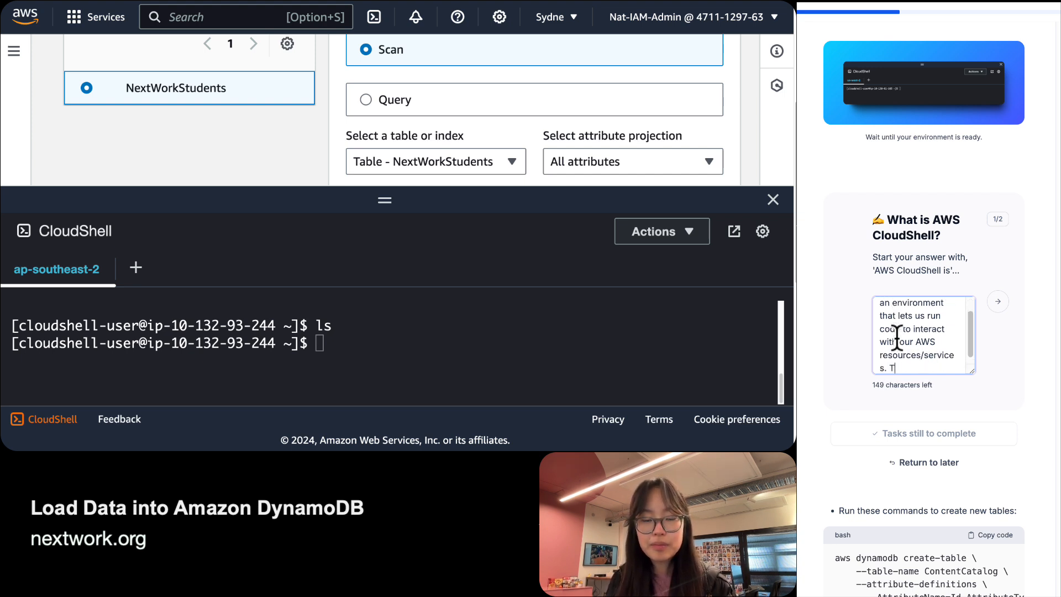
type("AWS ")
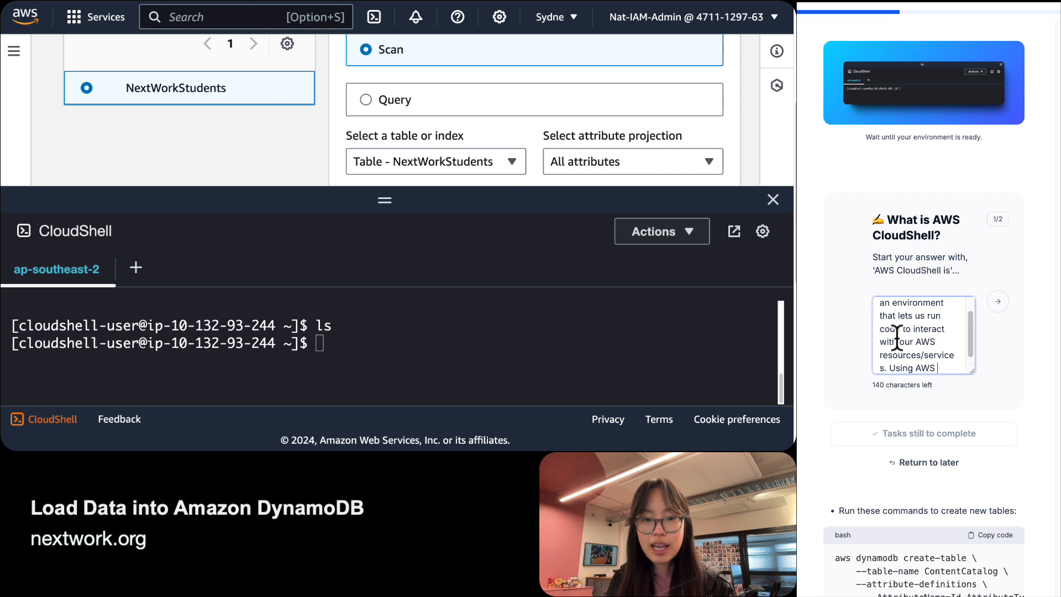
type("CloudSh")
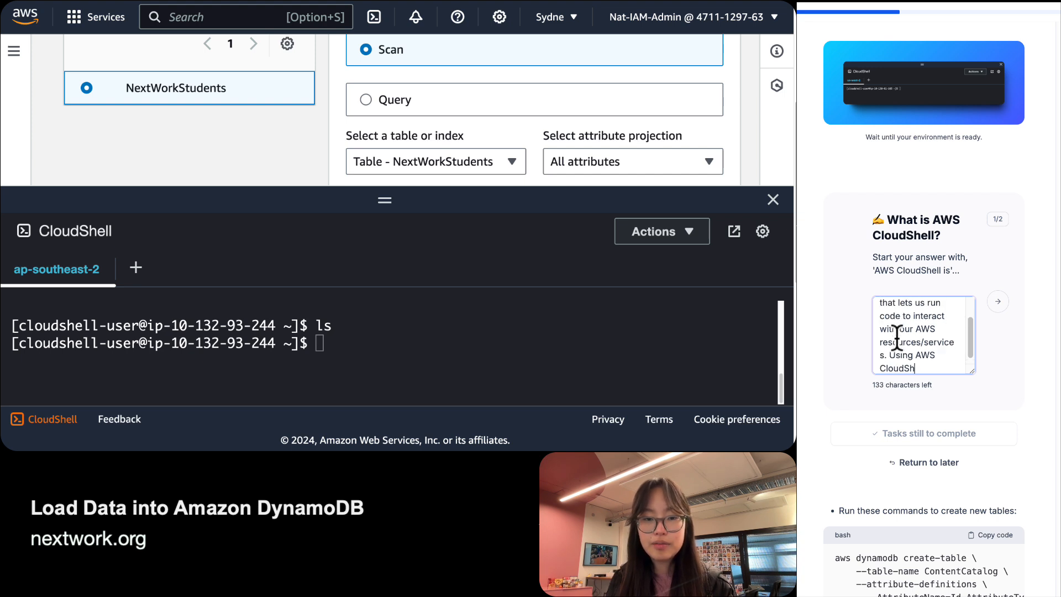
type("ell is handy becaus")
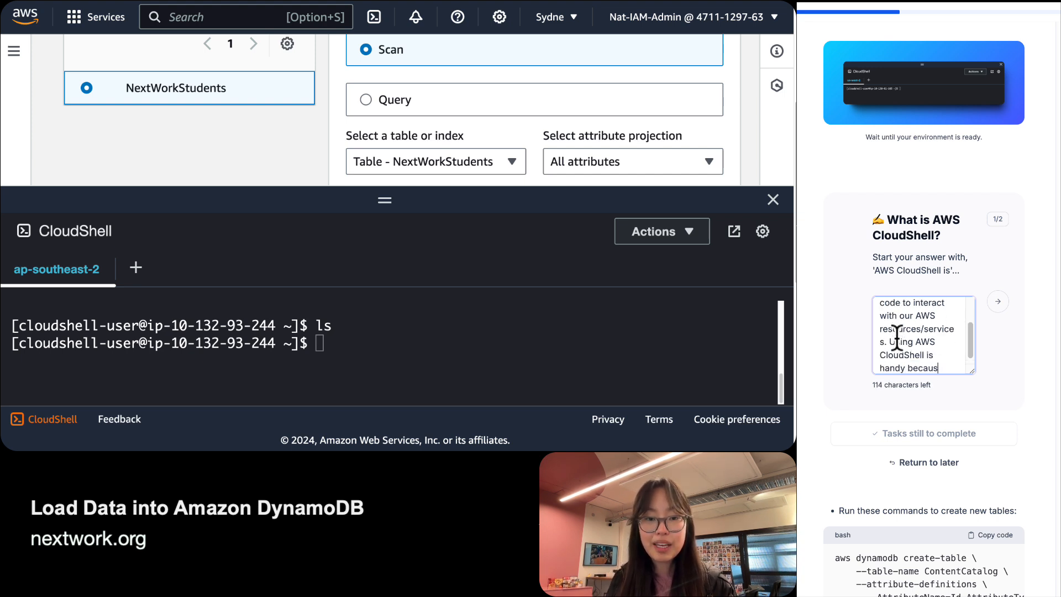
type("e AWS CLI is alre")
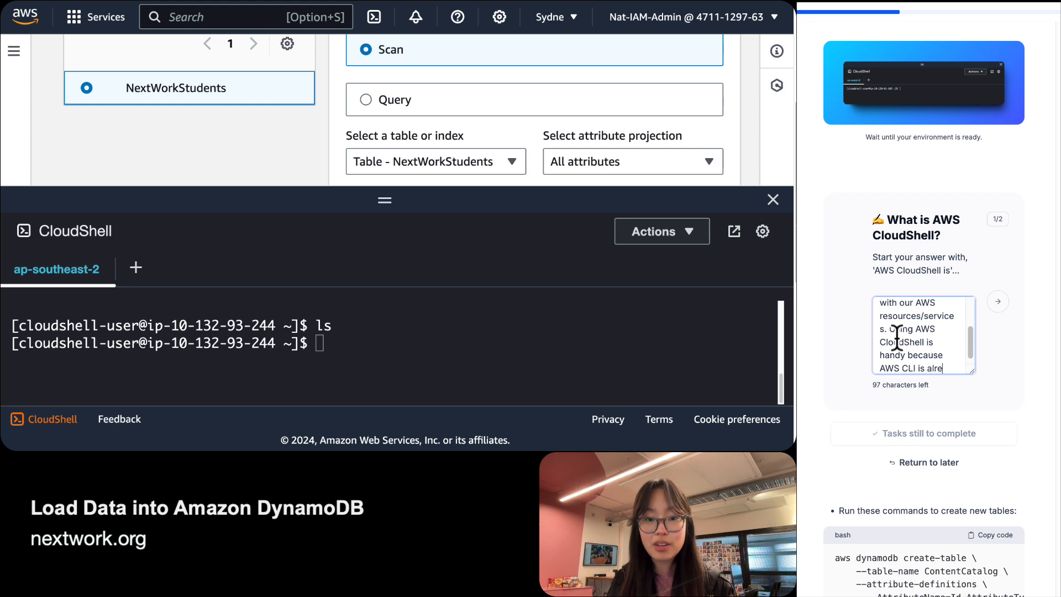
type("ady installed")
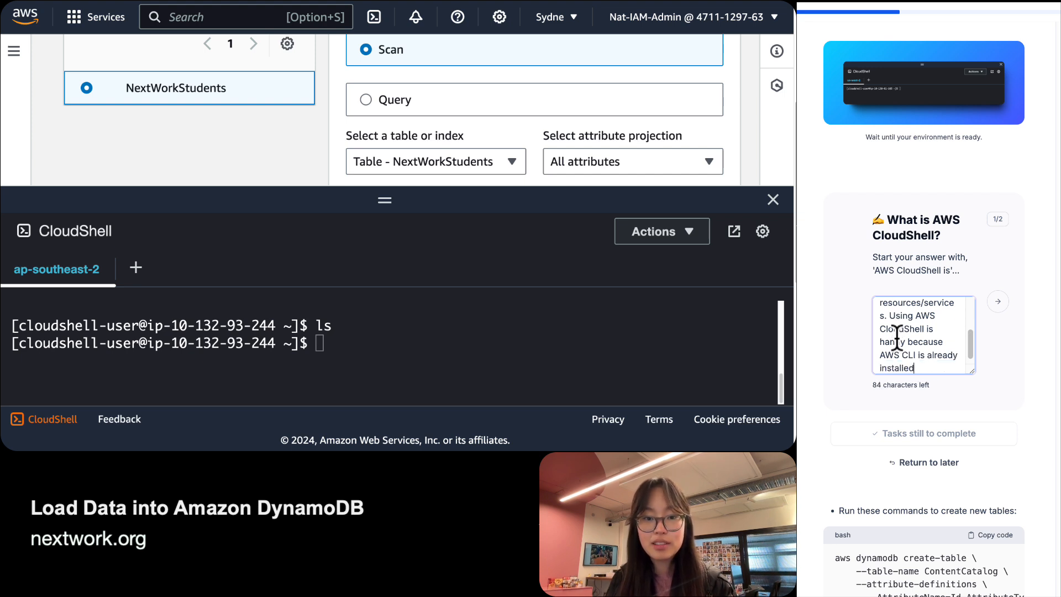
type(", so we can ")
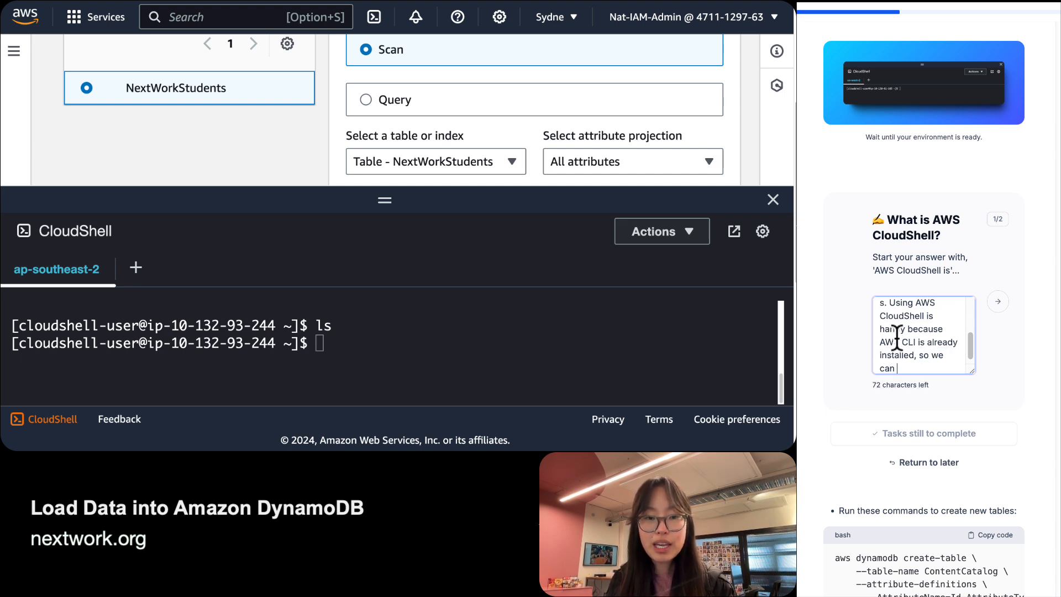
type("run commands right away!")
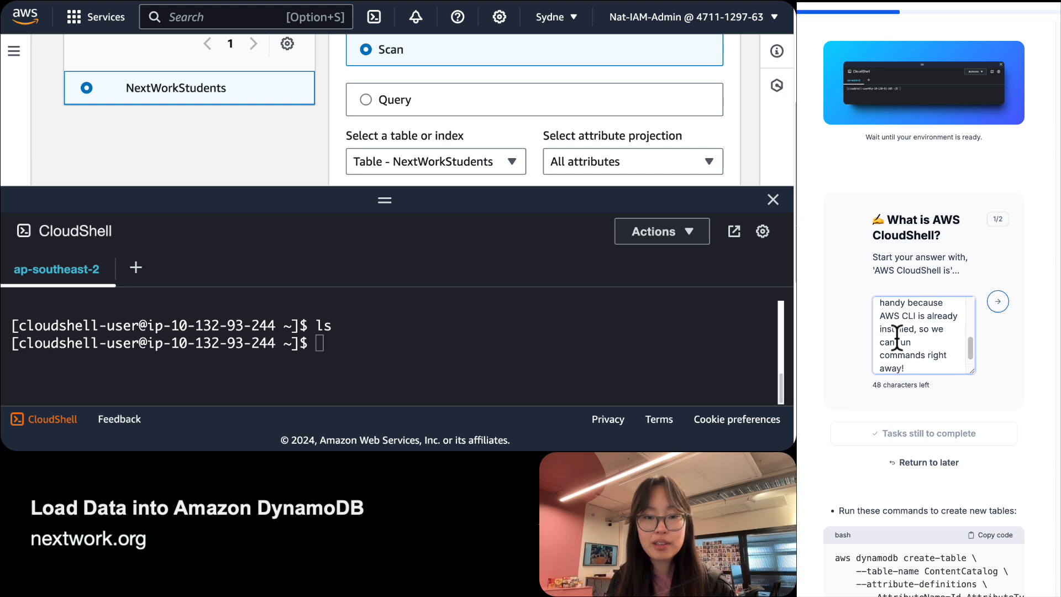
key("Return")
Write the AWS CLI answer: software for interacting with resources by commands instead of console clicks.
left_click(927, 338)
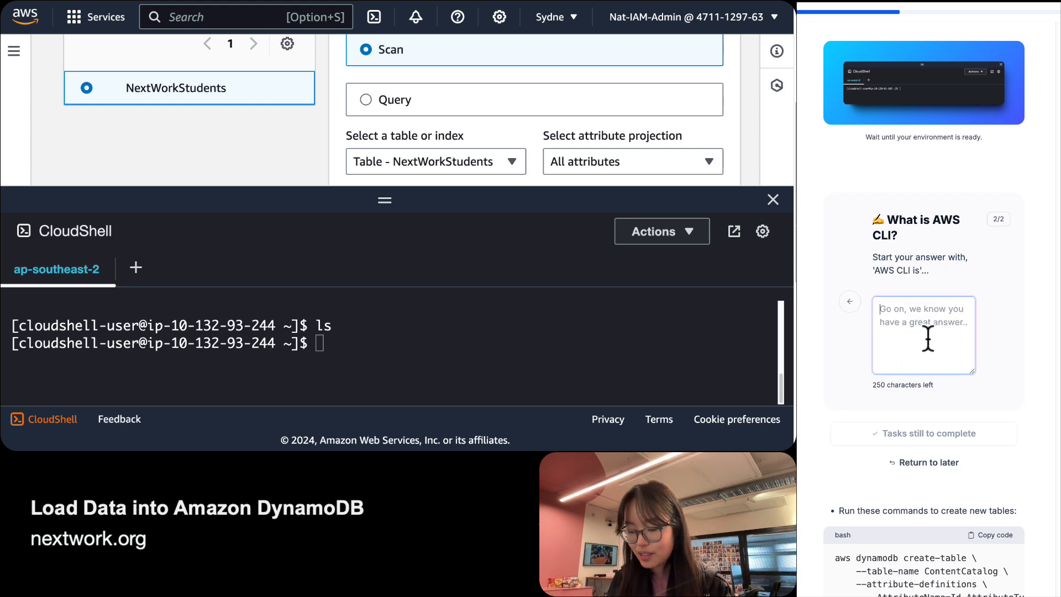
type("AWS CLI ")
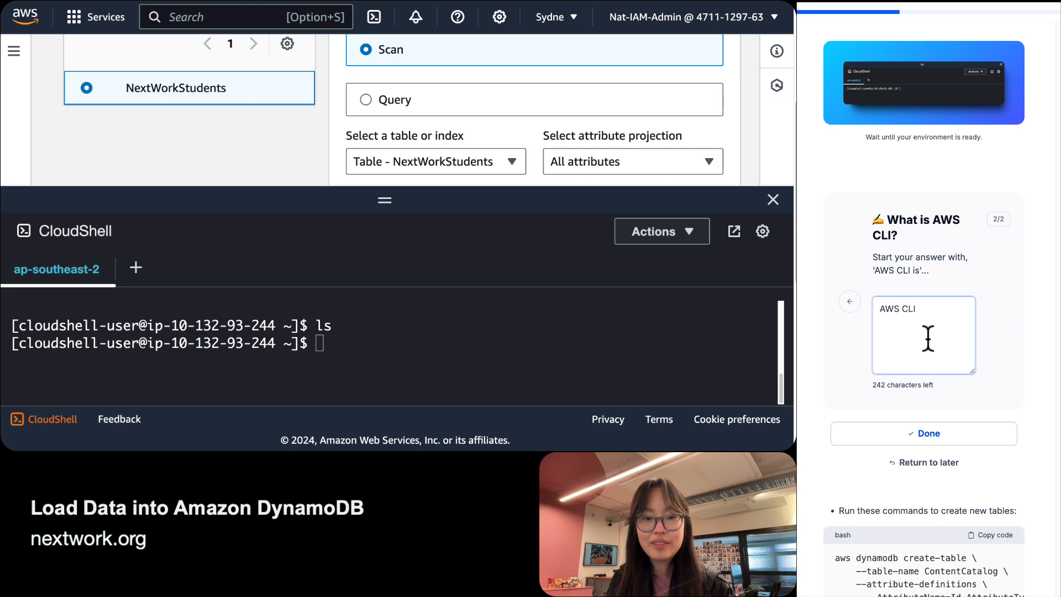
type("is a software ")
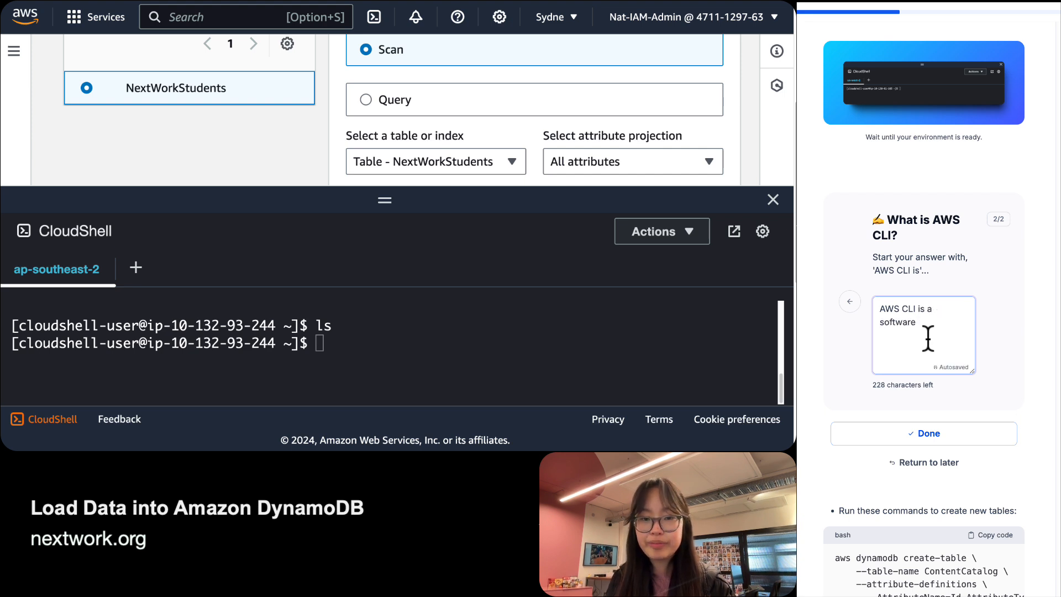
type("that lets you ")
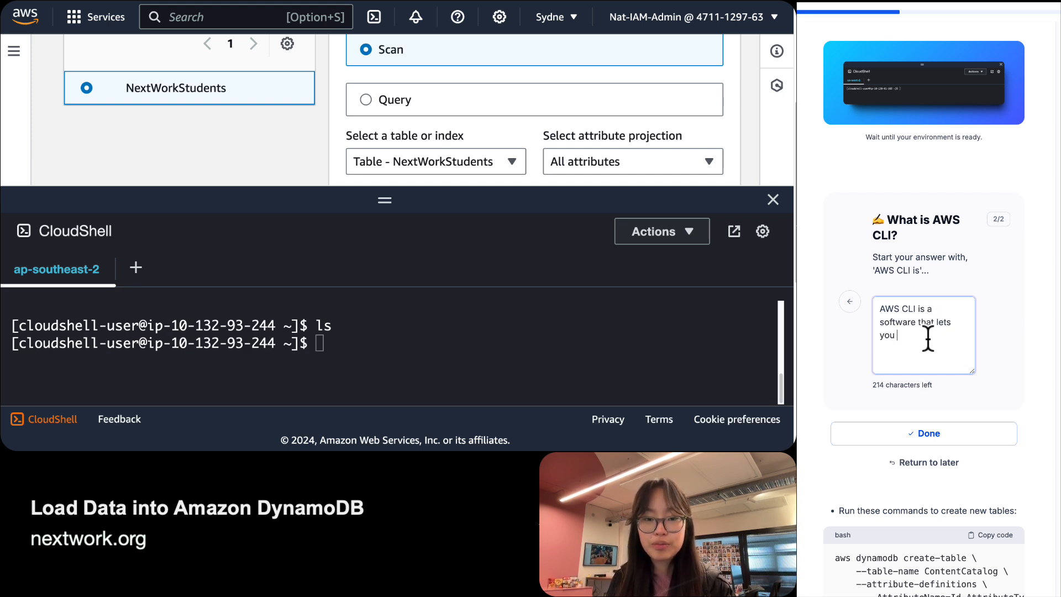
type("interact w")
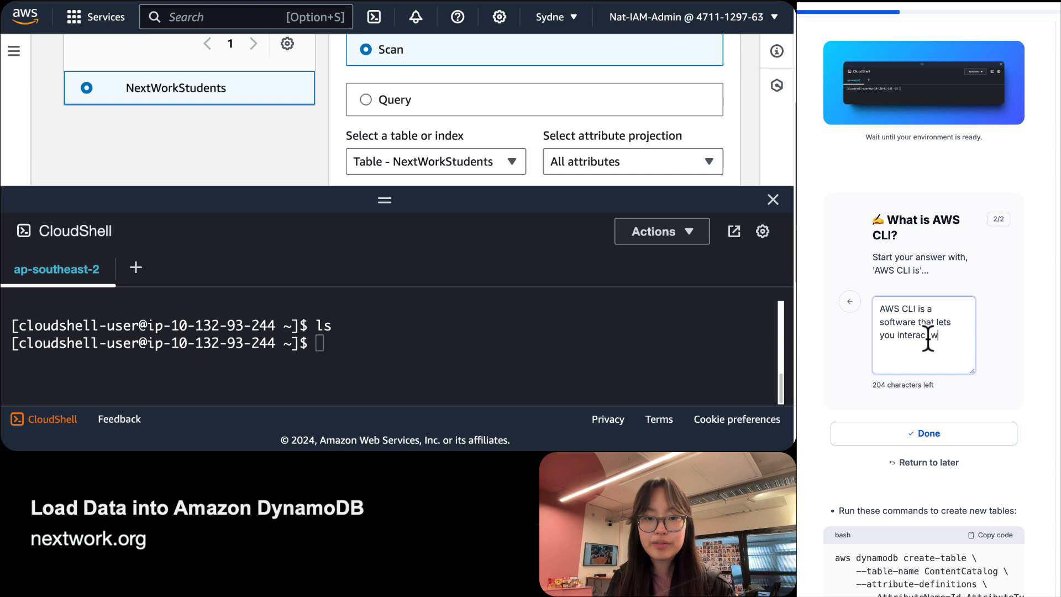
type("ith resourcse")
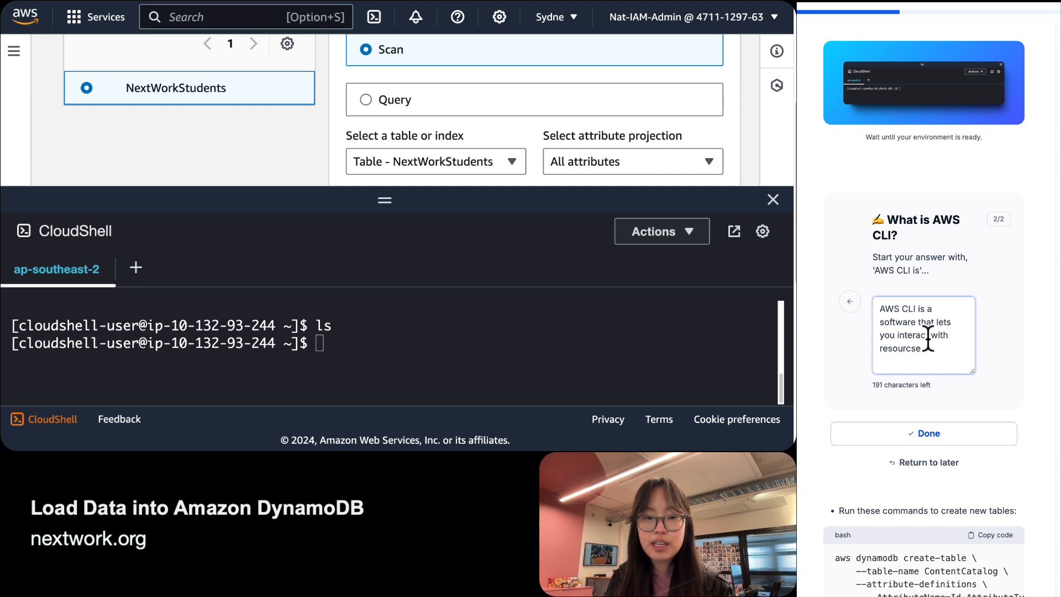
key("BackSpace")
key("BackSpace")
type("es using commands inst")
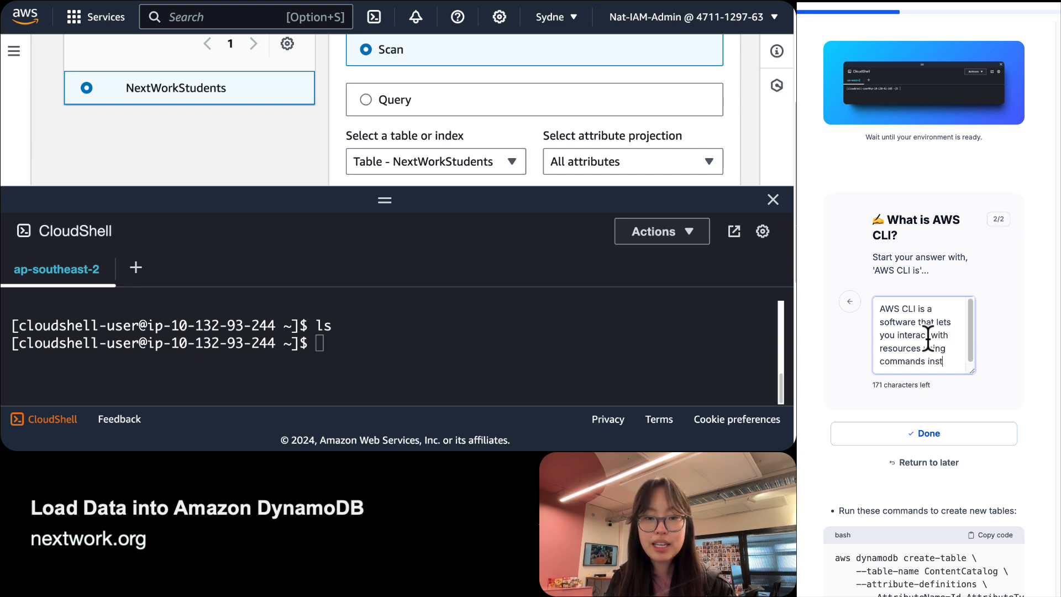
type("ead of Iclic")
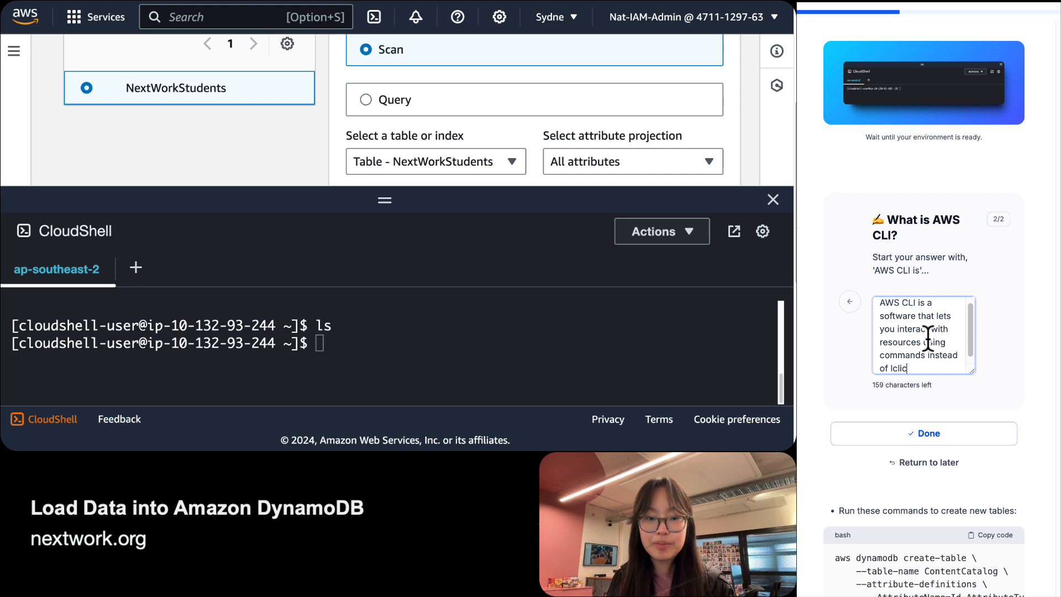
key("BackSpace")
key("BackSpace")
key("BackSpace")
key("BackSpace")
key("BackSpace")
type("clicks in the c")
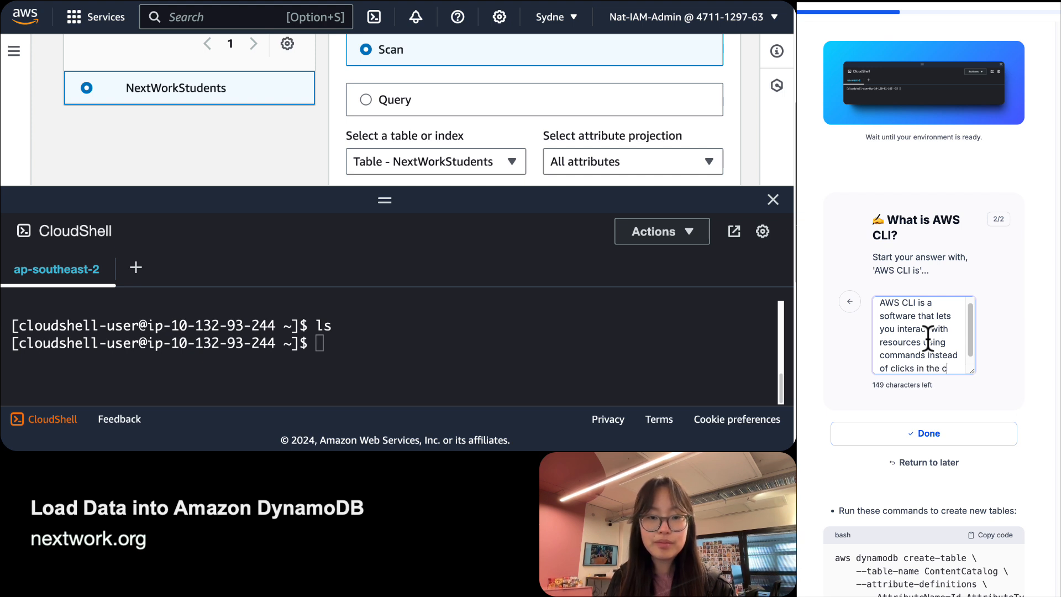
type("onsole. ")
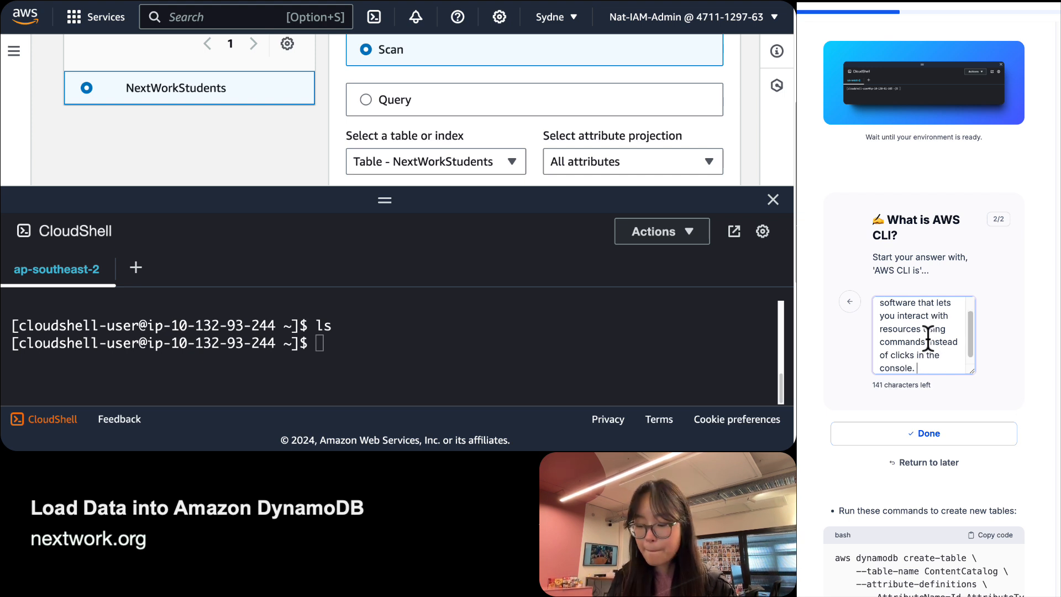
type("This is a v")
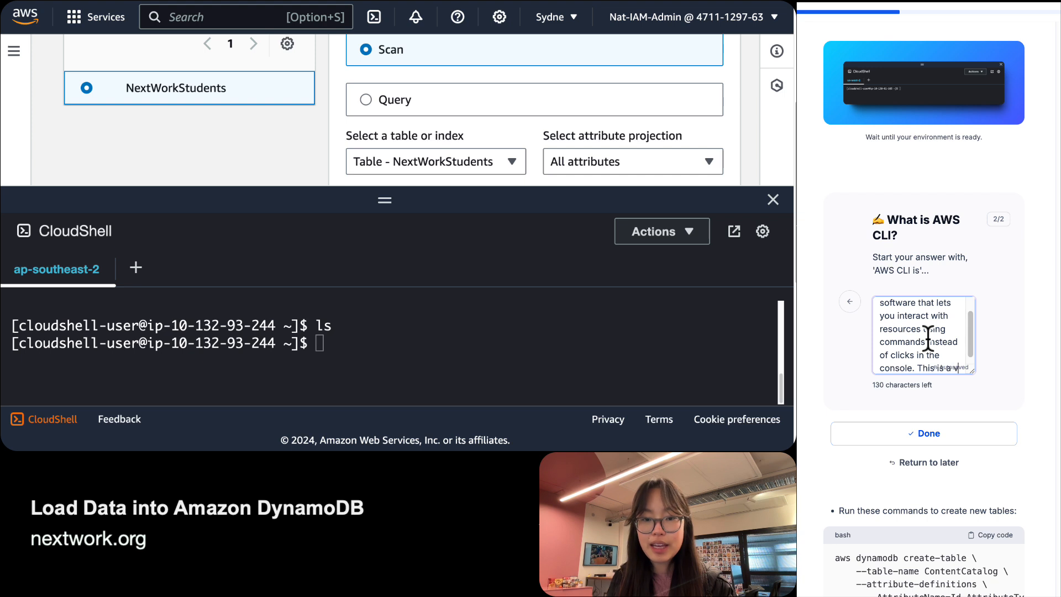
type("ery practical software t")
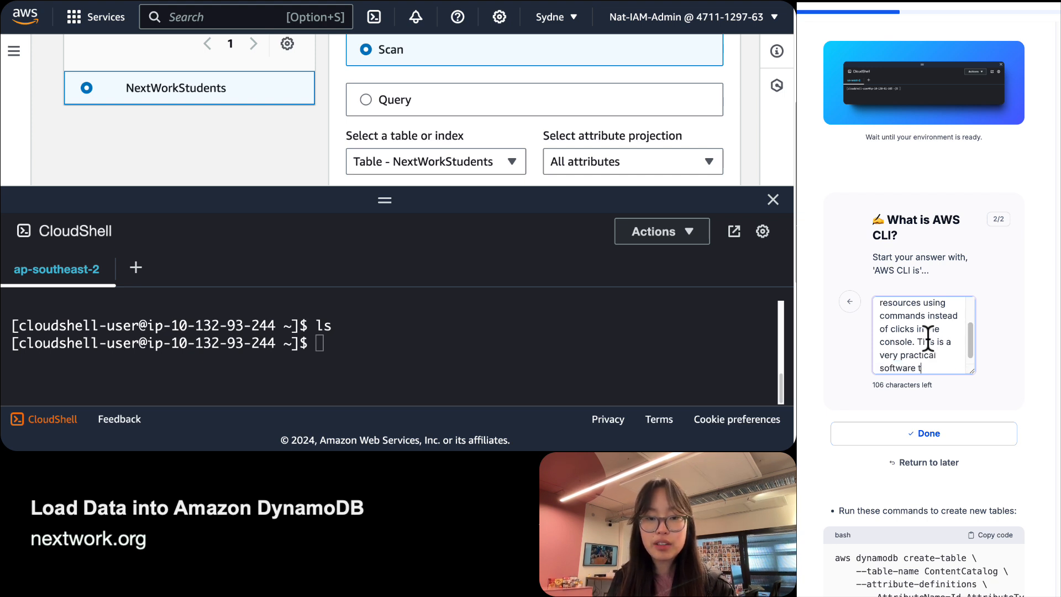
type("hat is used")
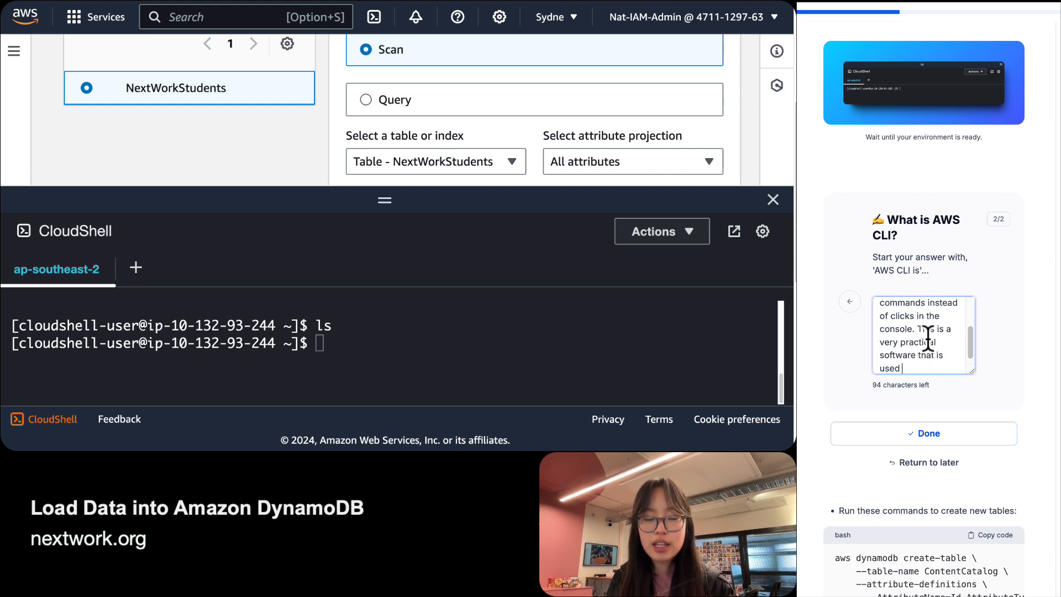
key("BackSpace")
key("BackSpace")
key("BackSpace")
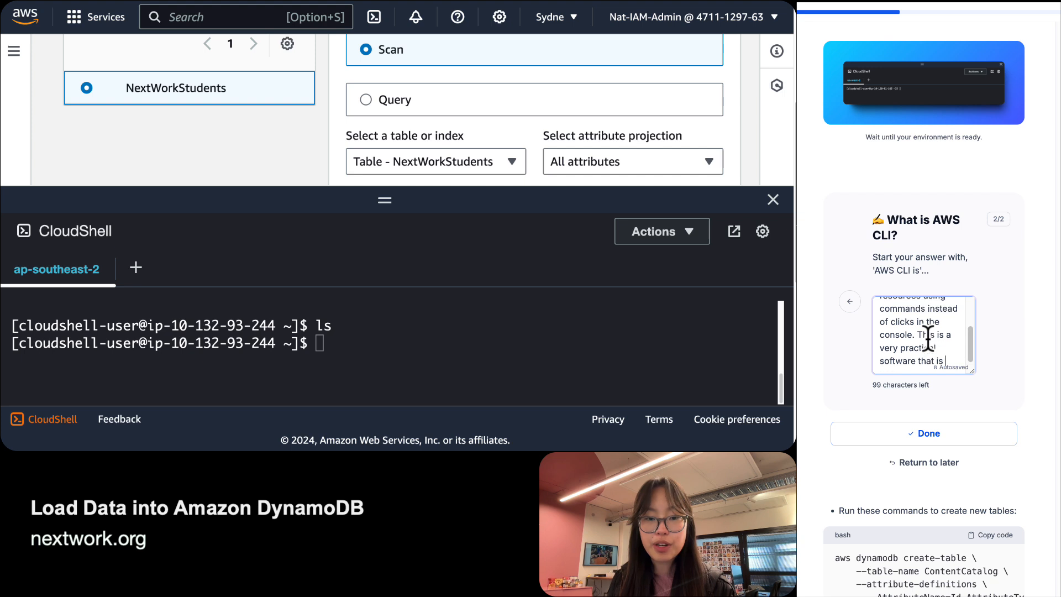
type("preferred oiver t")
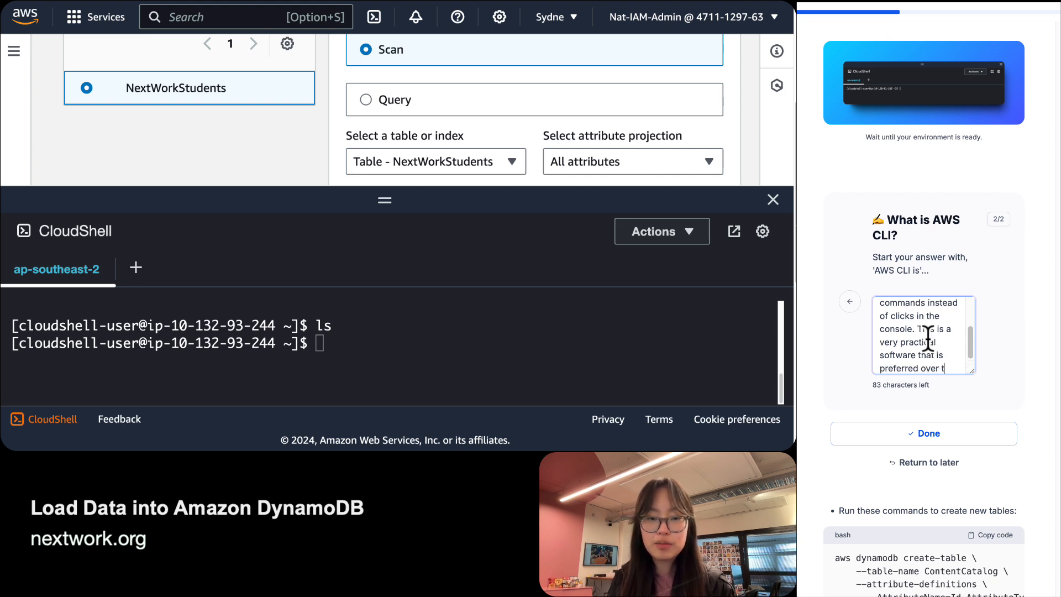
key("BackSpace")
type("using the ")
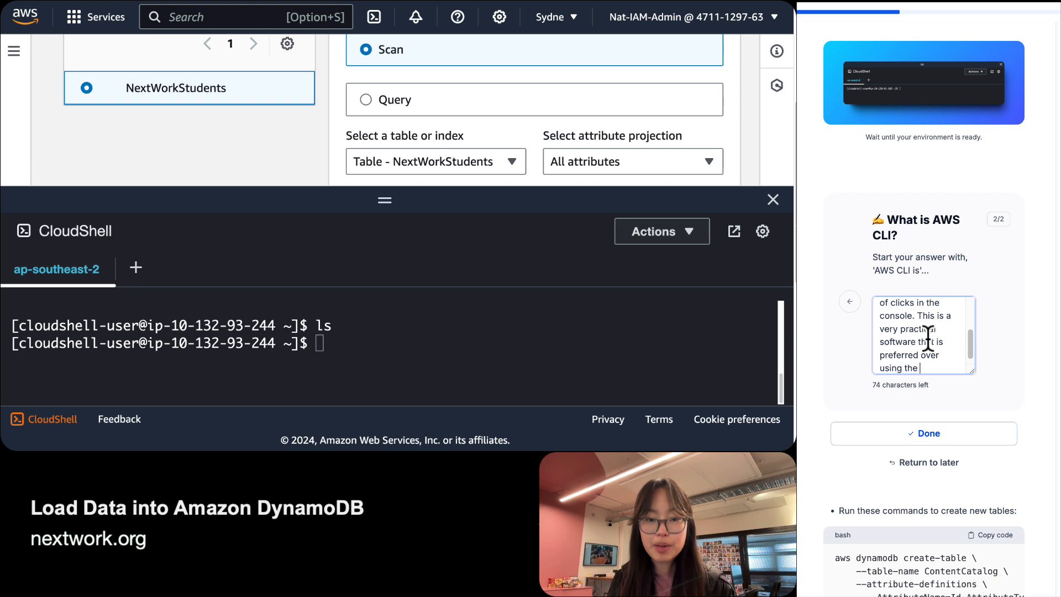
type("ManagAWS Manageme")
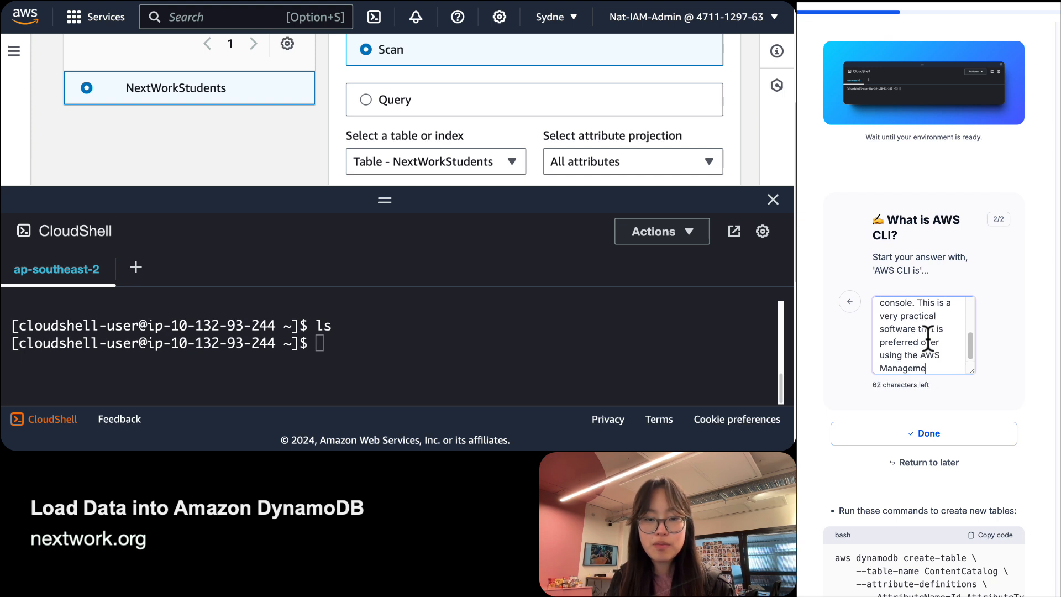
type("nt Console in")
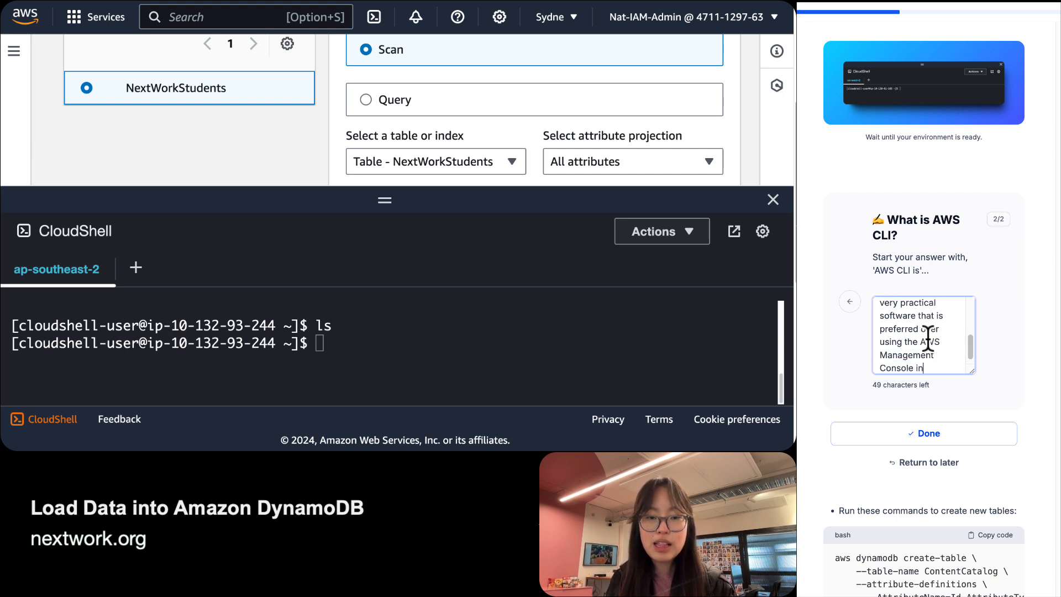
type(" day to day ")
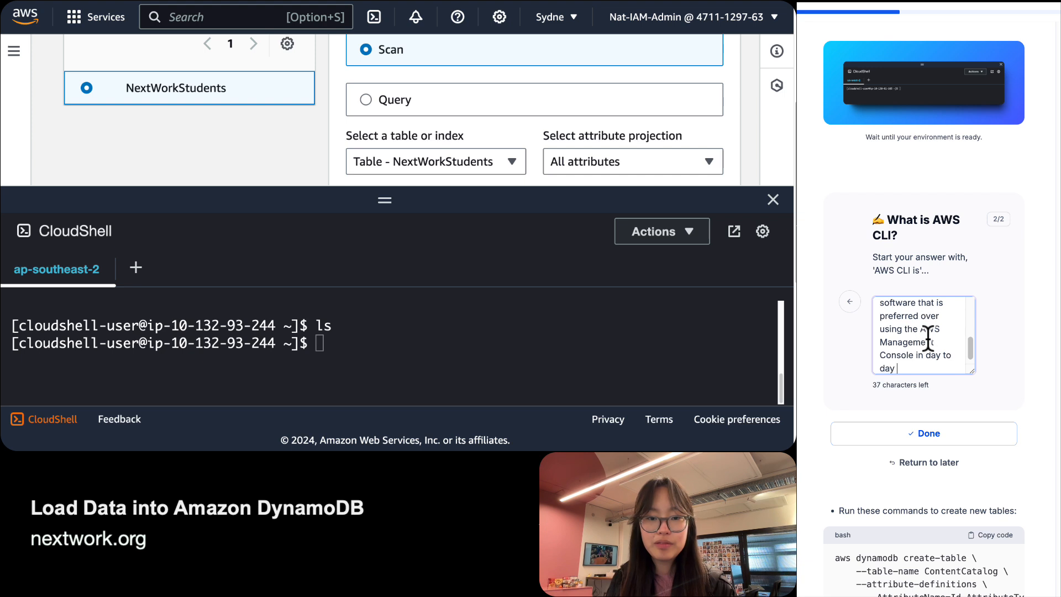
type("engineering operations in the")
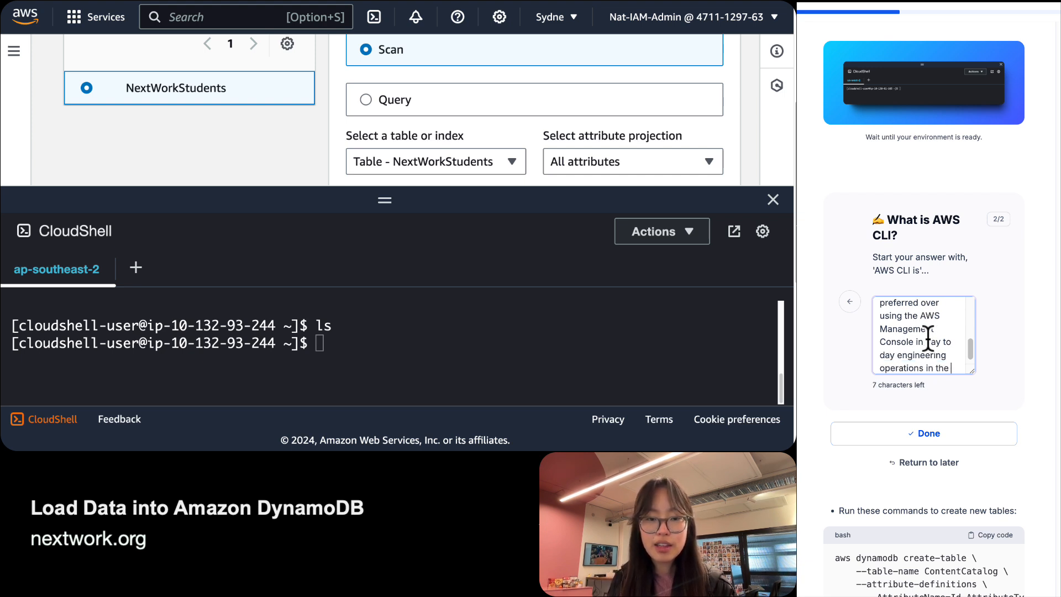
type(" real")
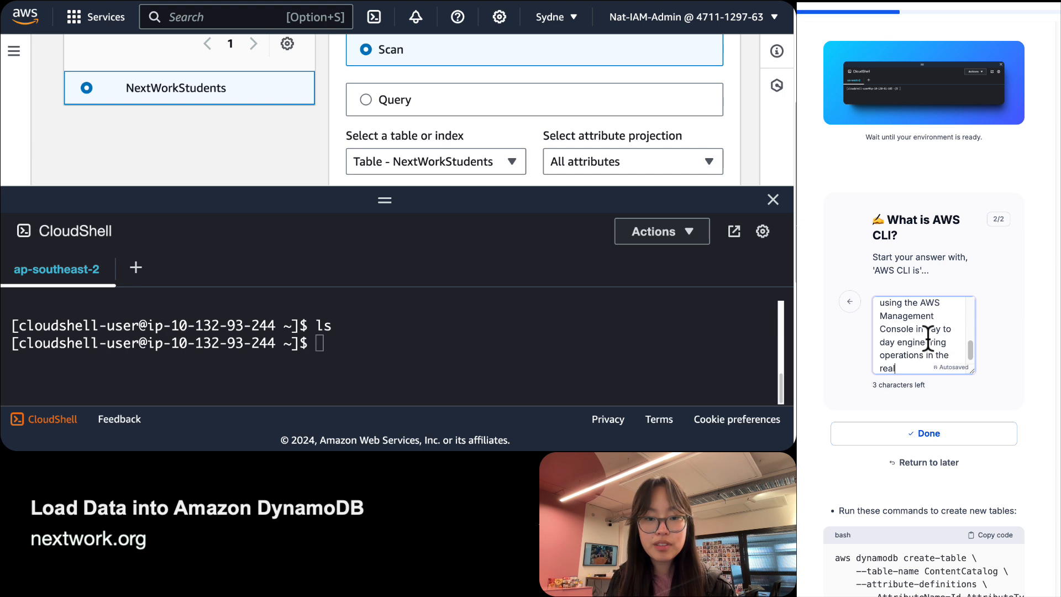
type(" wo")
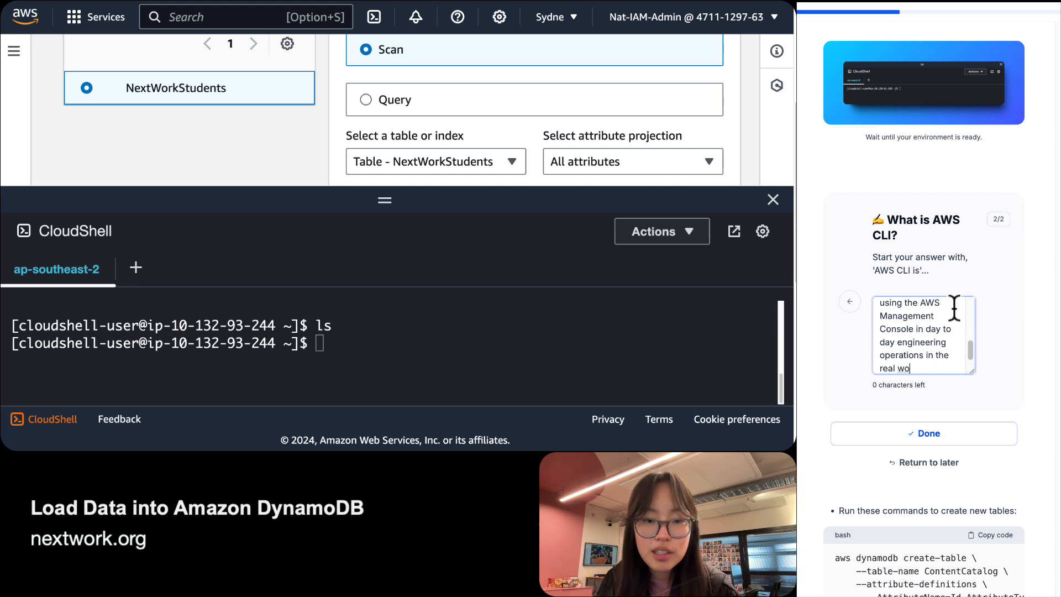
Shorten the answer's ending to 'day to day engineering ops in the real world.'.
left_click_drag(941, 329, 929, 329)
triple_click(929, 330)
left_click(909, 345)
double_click(899, 355)
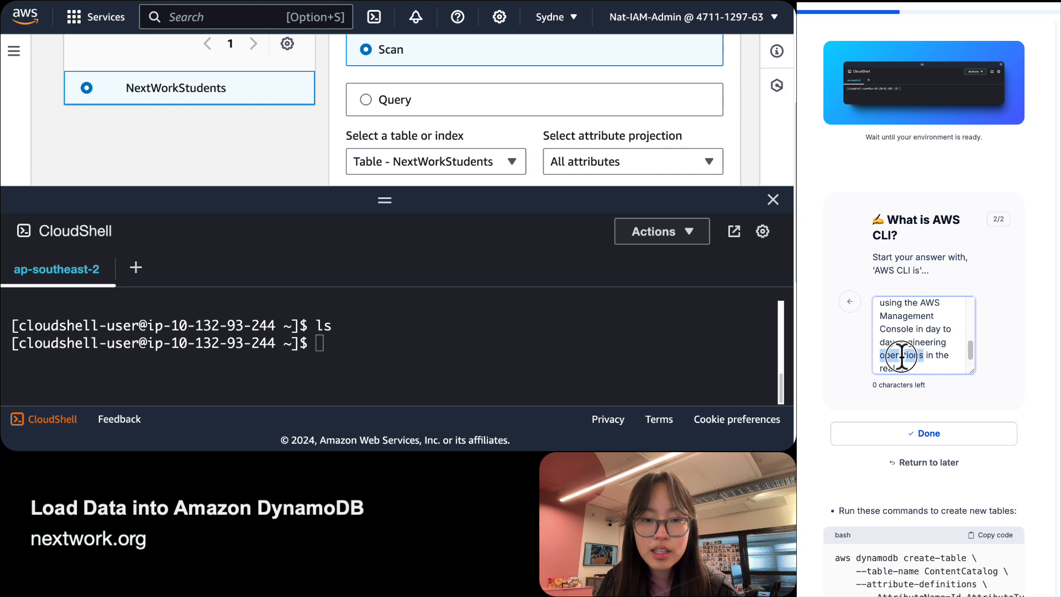
type("ops")
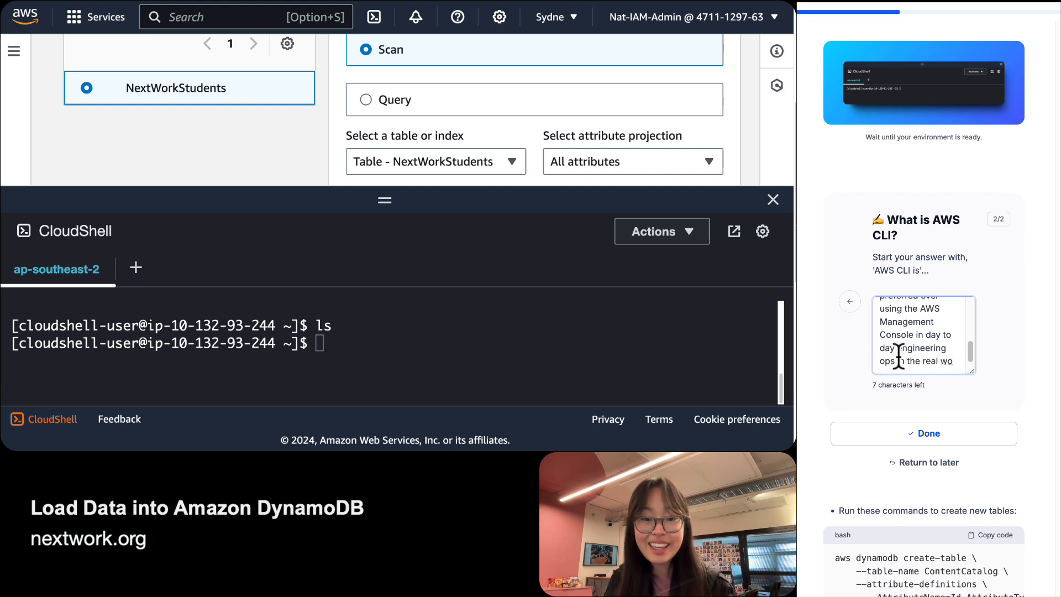
type("rld.")
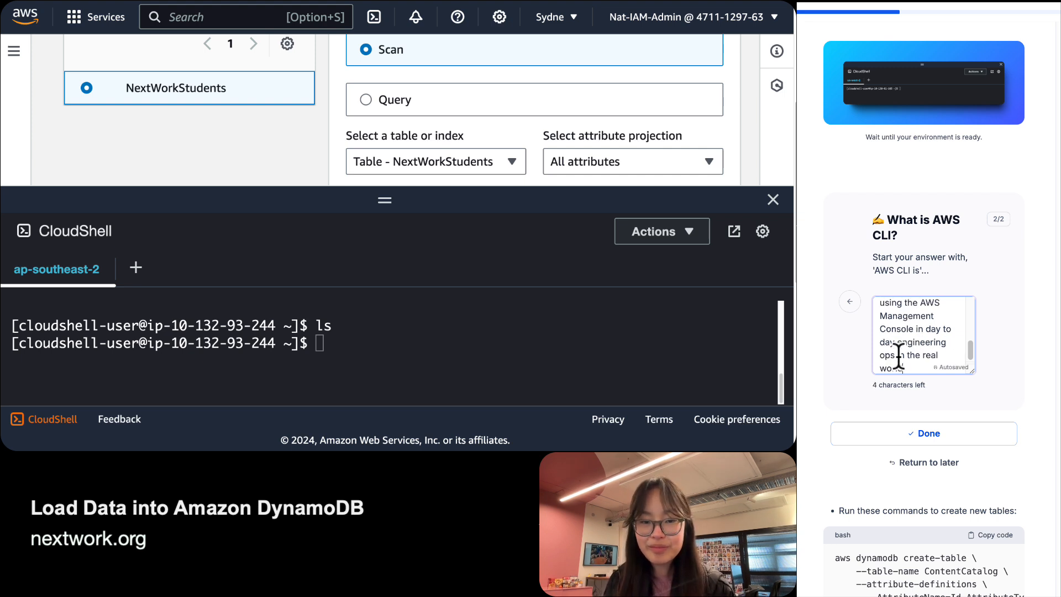
Review the CloudShell and AWS CLI answers, then mark the quiz task Done.
left_click(848, 301)
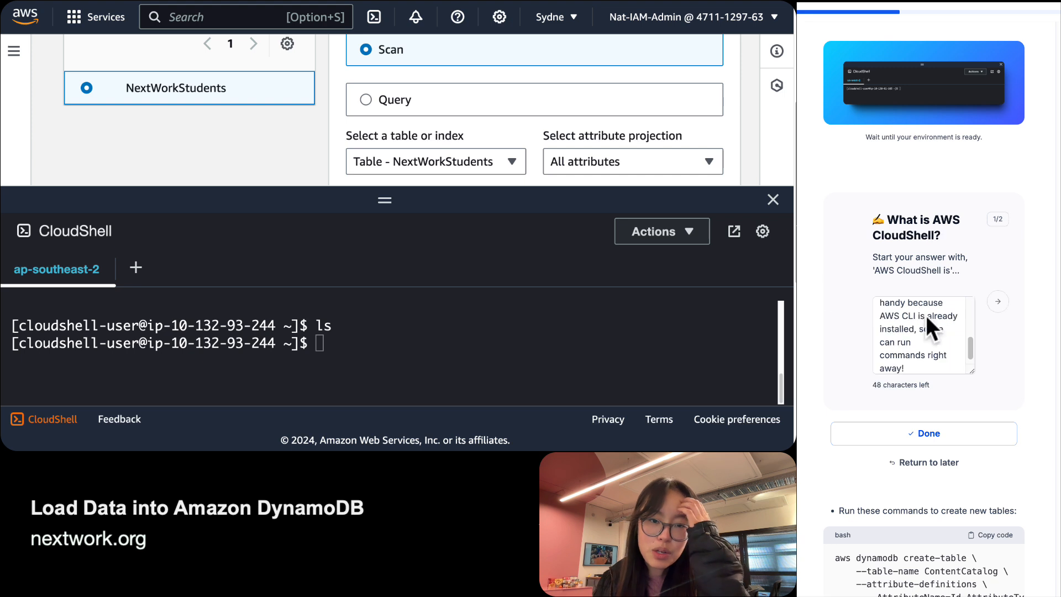
scroll(941, 338, "up", 5)
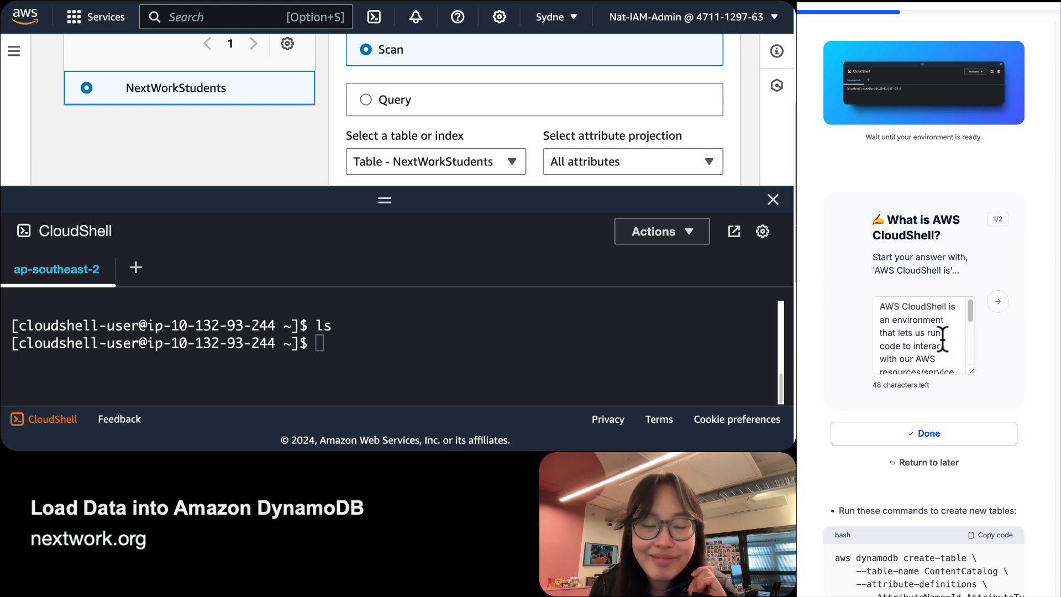
scroll(941, 338, "down", 5)
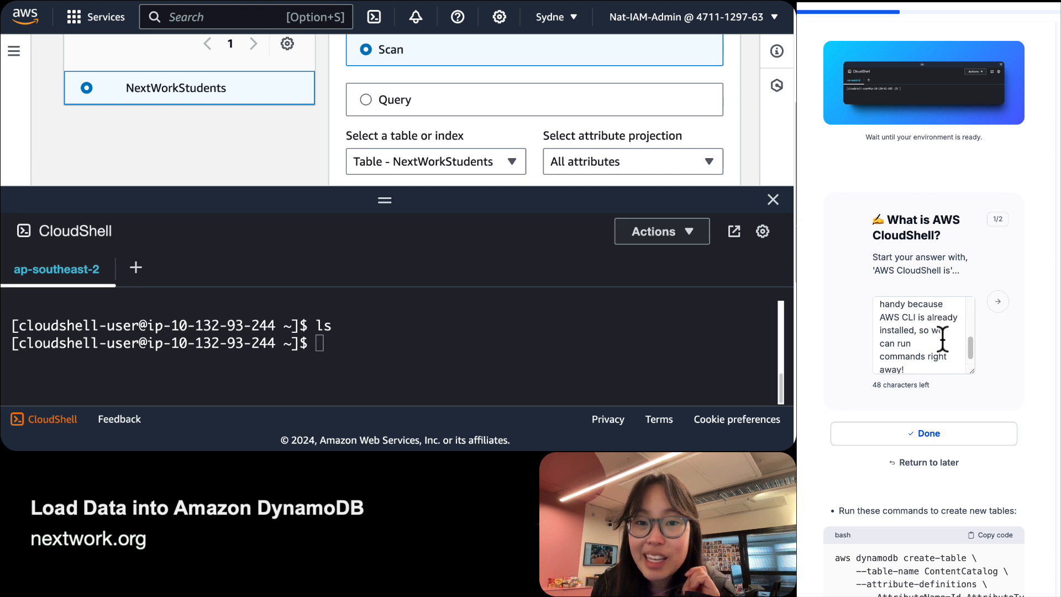
scroll(942, 338, "down", 1)
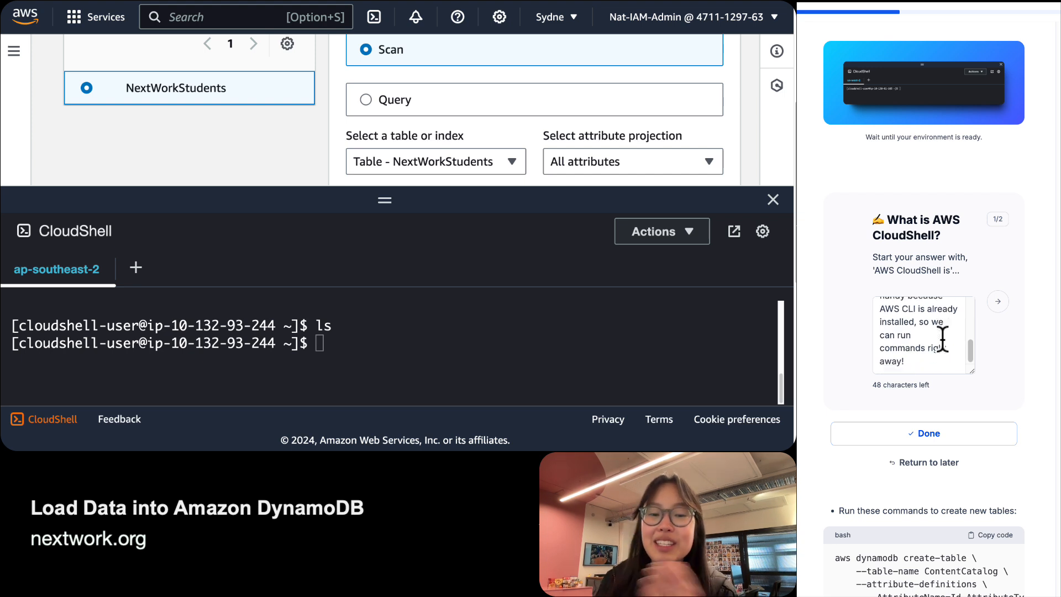
left_click(996, 303)
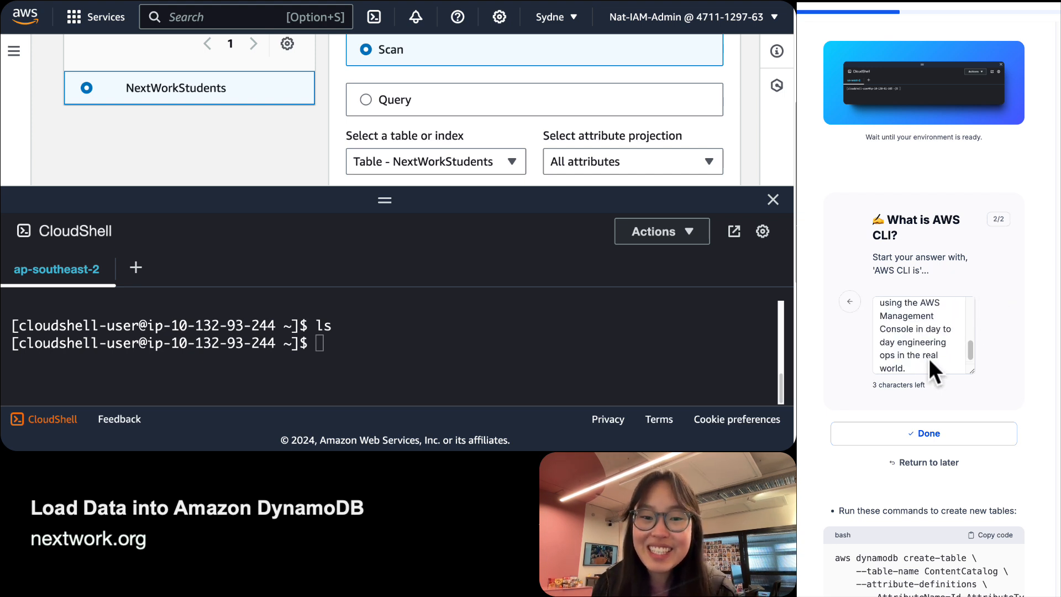
scroll(929, 358, "up", 5)
left_click(848, 304)
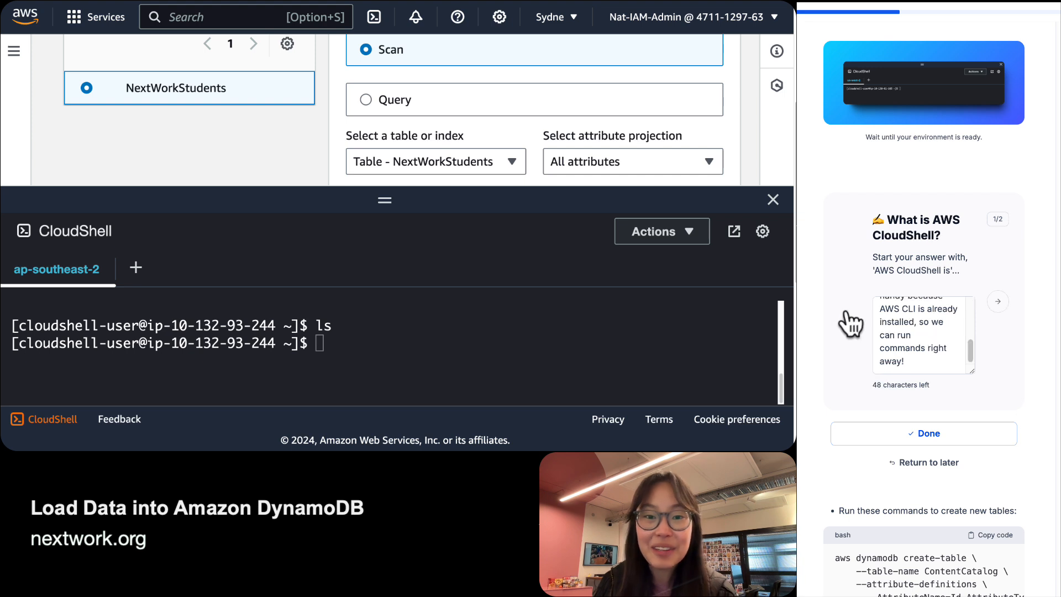
left_click(929, 437)
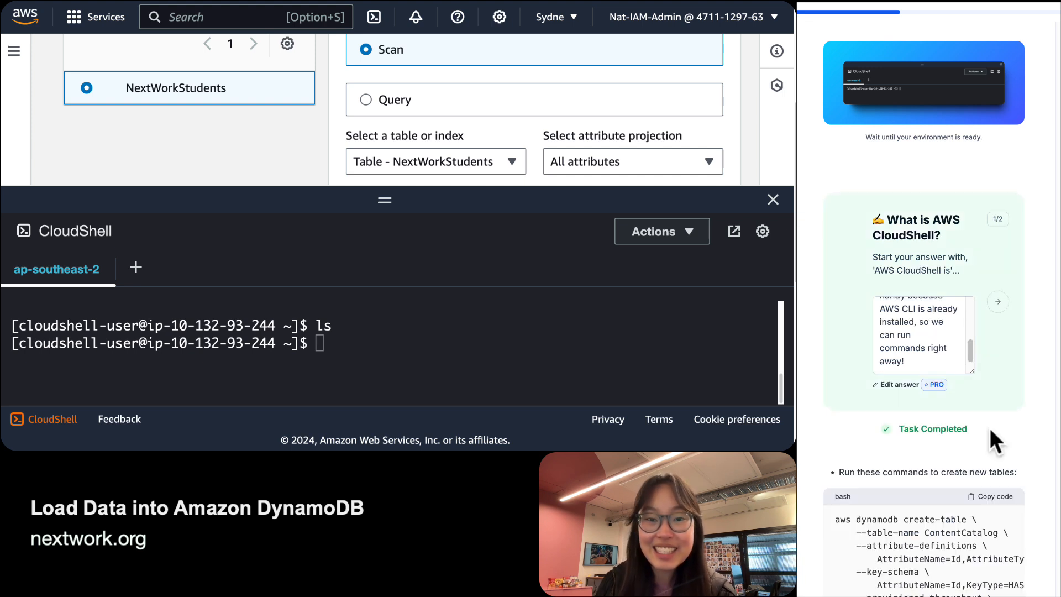
Scroll the tutorial to the 'Run these commands to create new tables' block and highlight its instruction.
scroll(990, 430, "down", 2)
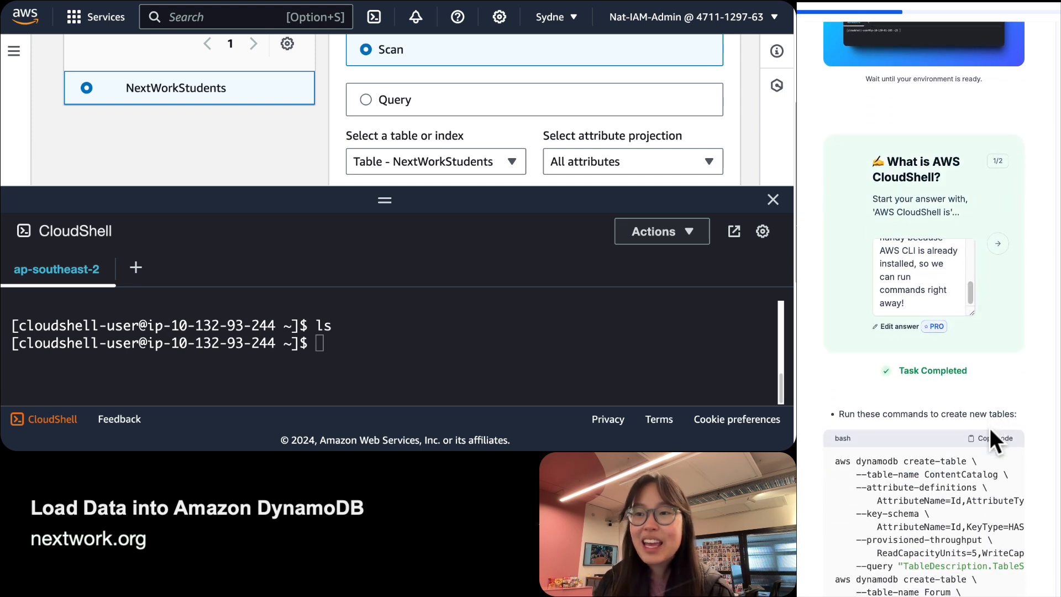
scroll(990, 428, "up", 4)
scroll(989, 427, "down", 7)
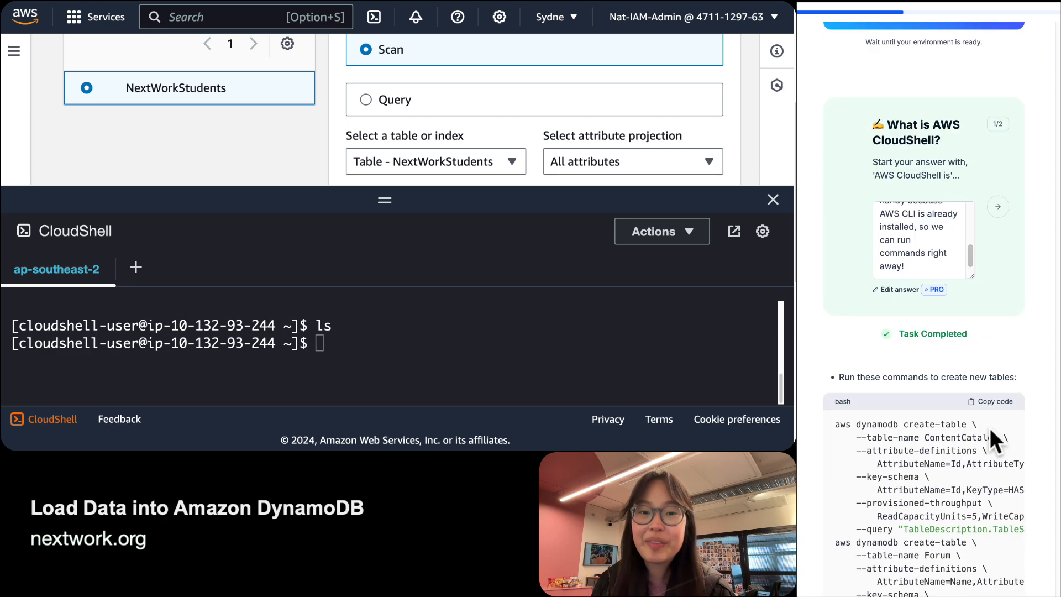
scroll(990, 428, "down", 5)
scroll(989, 427, "up", 5)
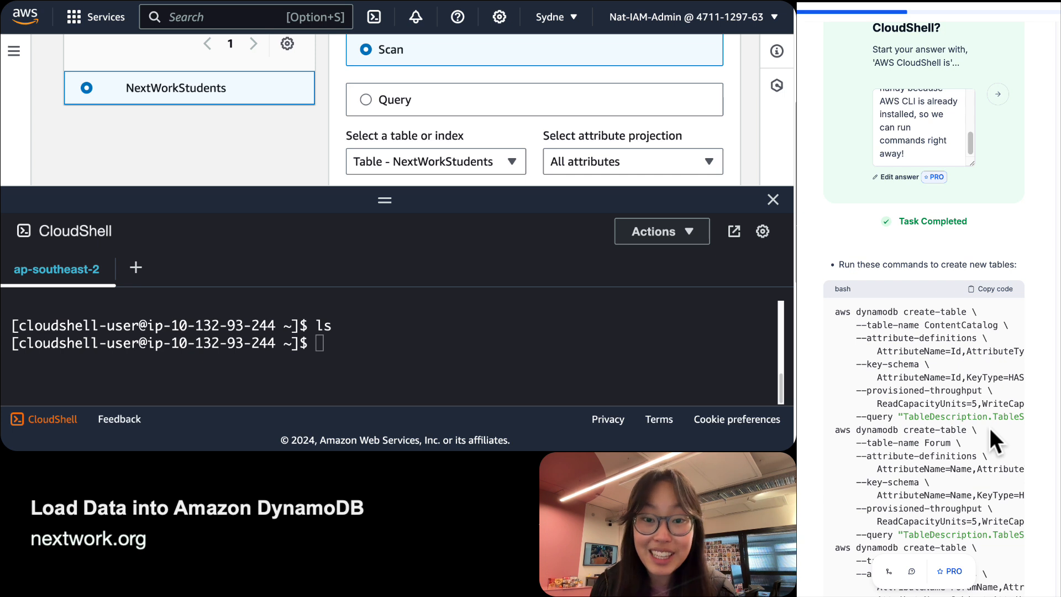
scroll(969, 360, "down", 1)
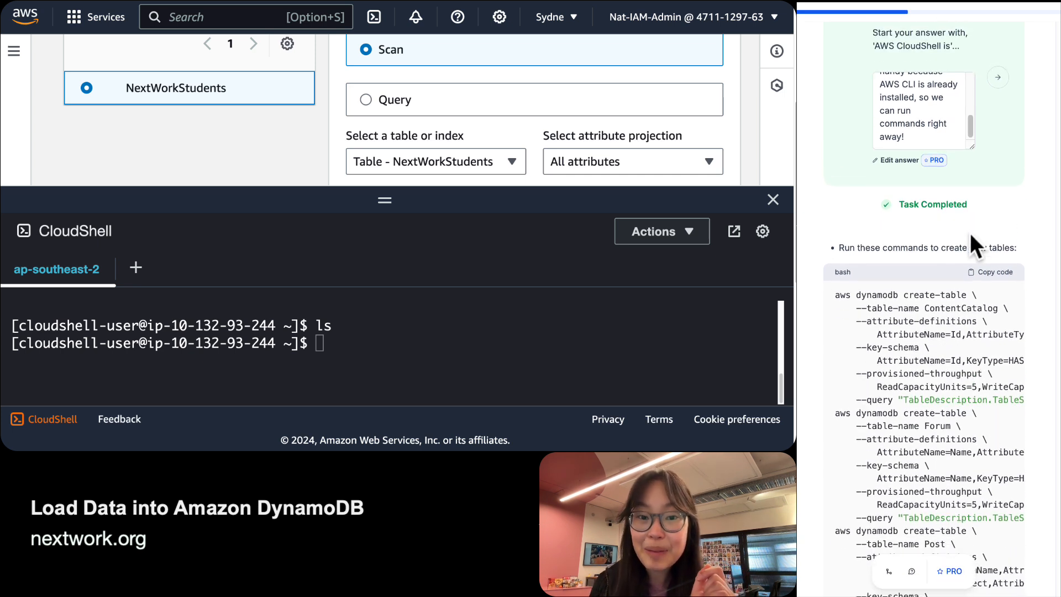
left_click_drag(940, 248, 1013, 251)
left_click(1014, 251)
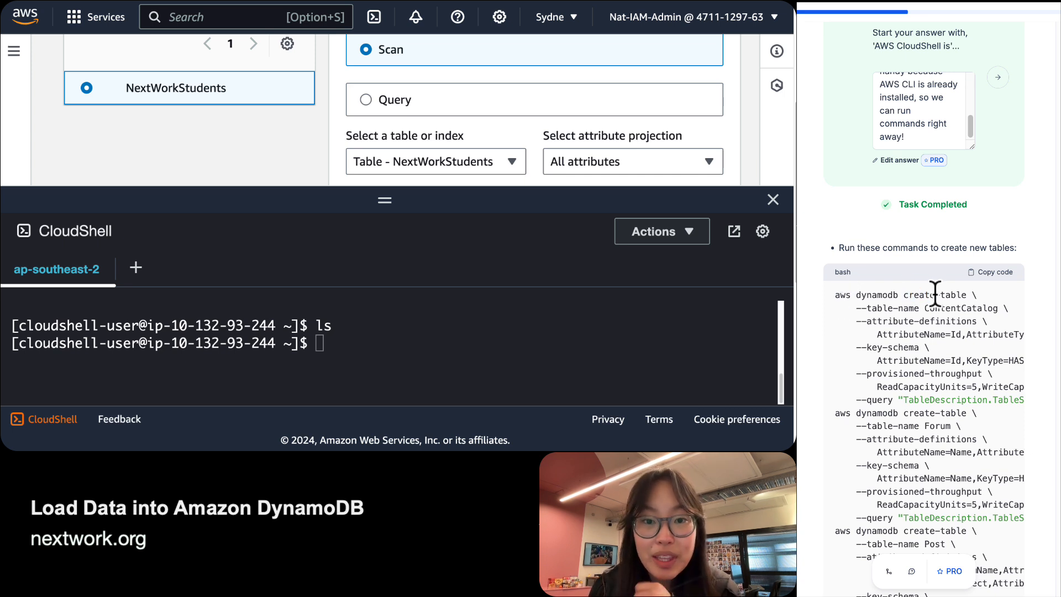
double_click(840, 295)
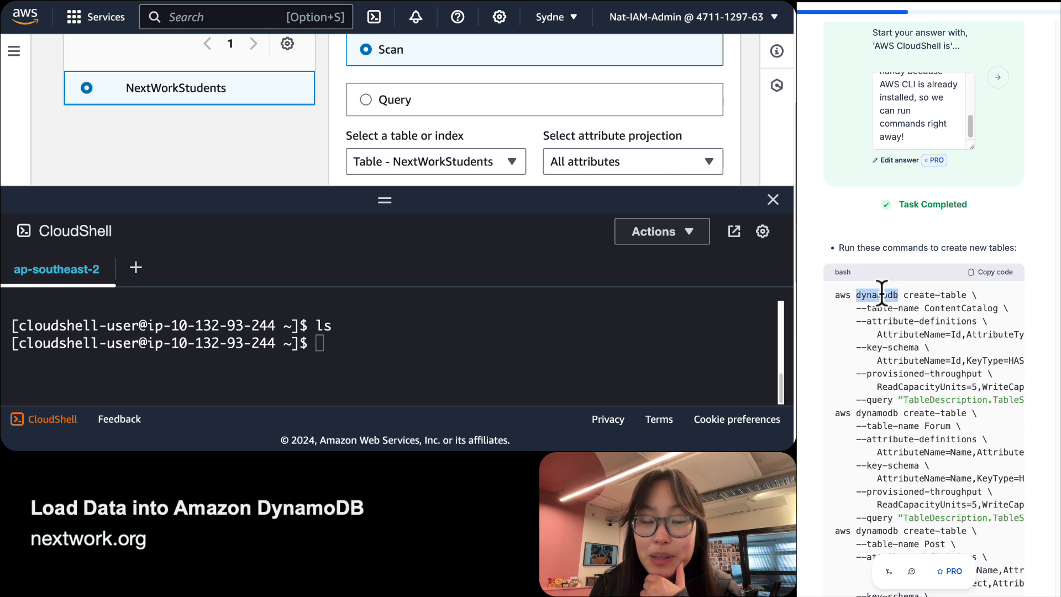
double_click(918, 294)
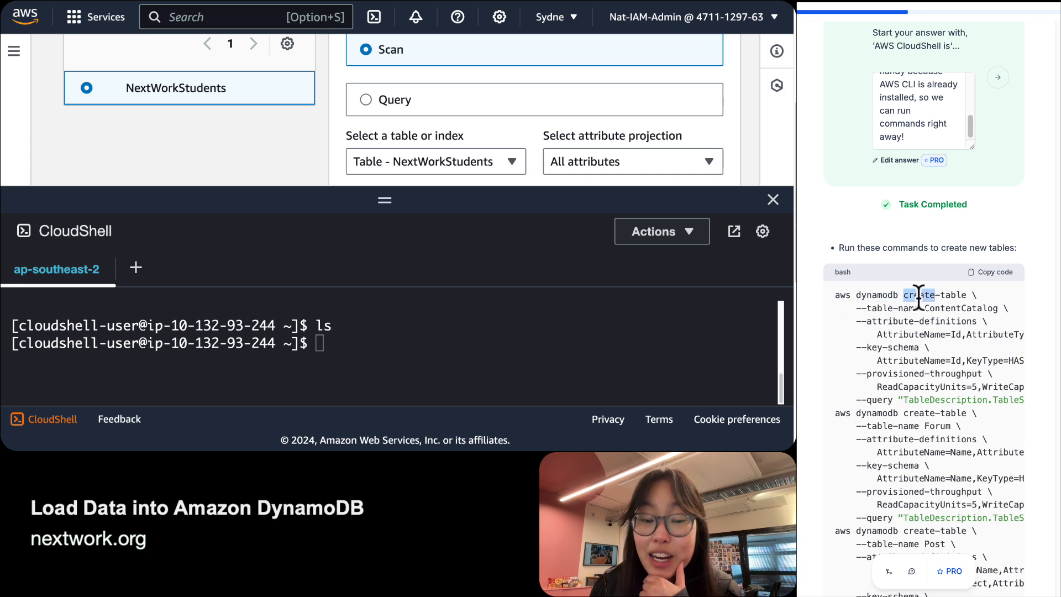
double_click(955, 288)
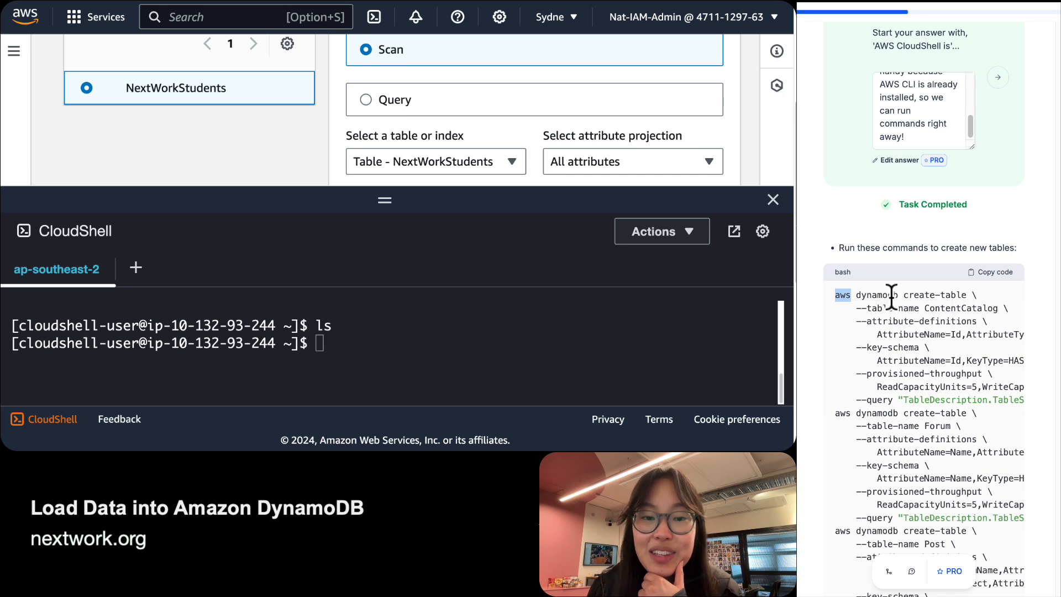
left_click_drag(967, 294, 817, 298)
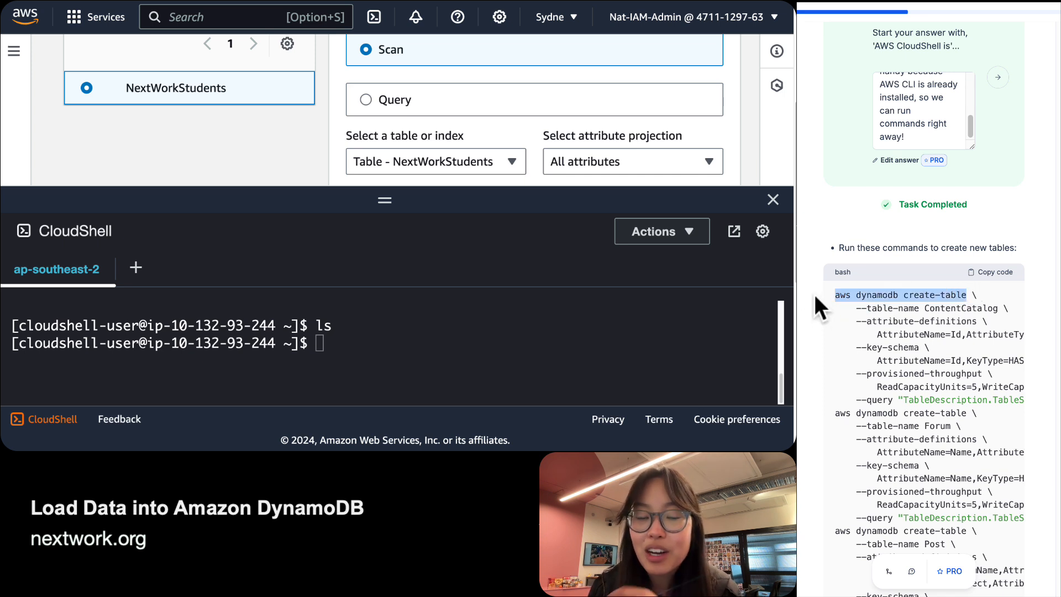
left_click(433, 371)
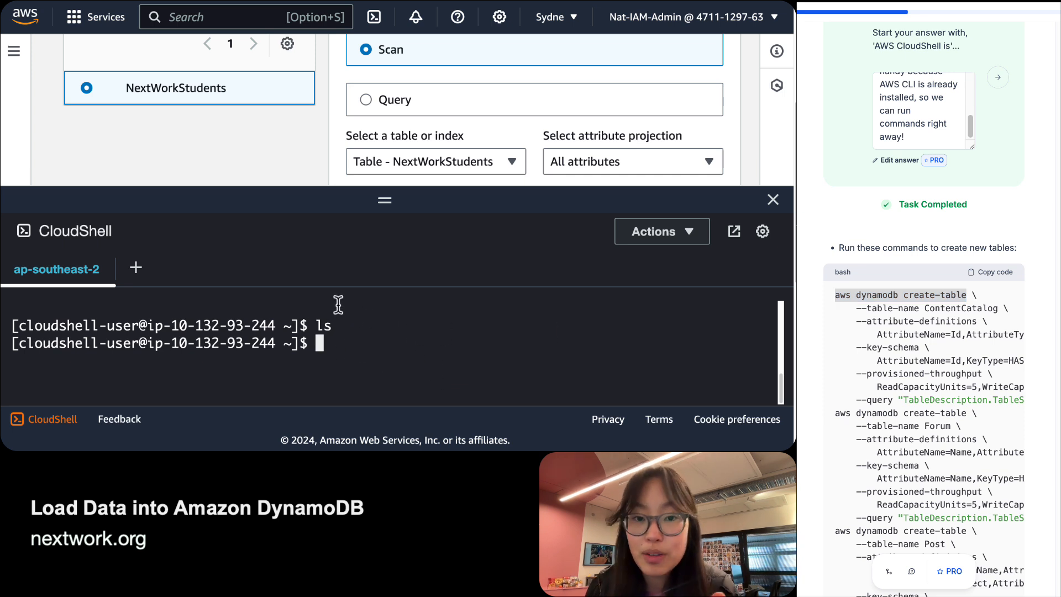
double_click(880, 295)
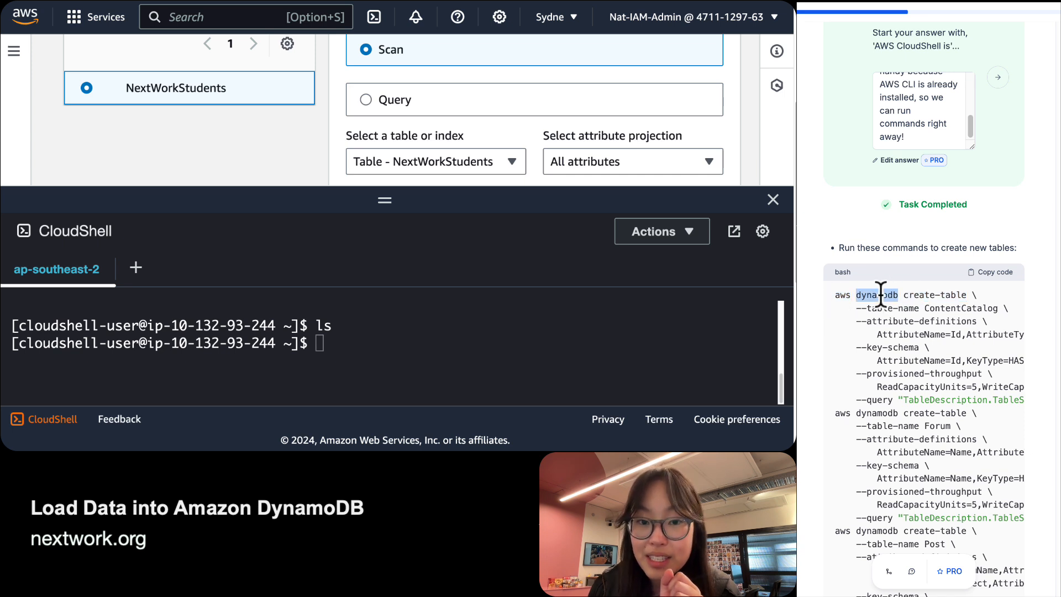
left_click(936, 297)
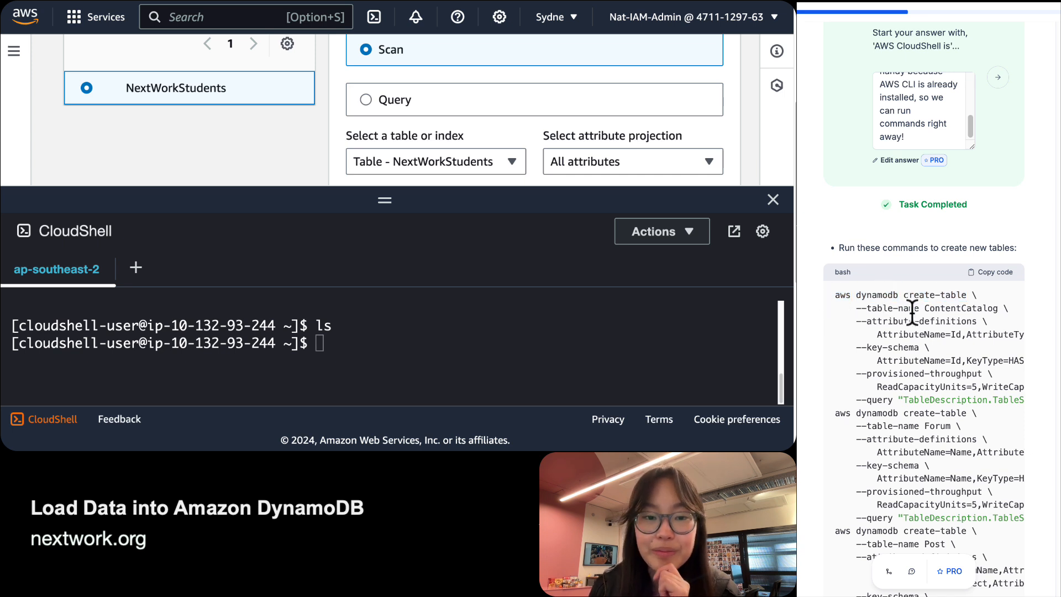
scroll(911, 314, "down", 3)
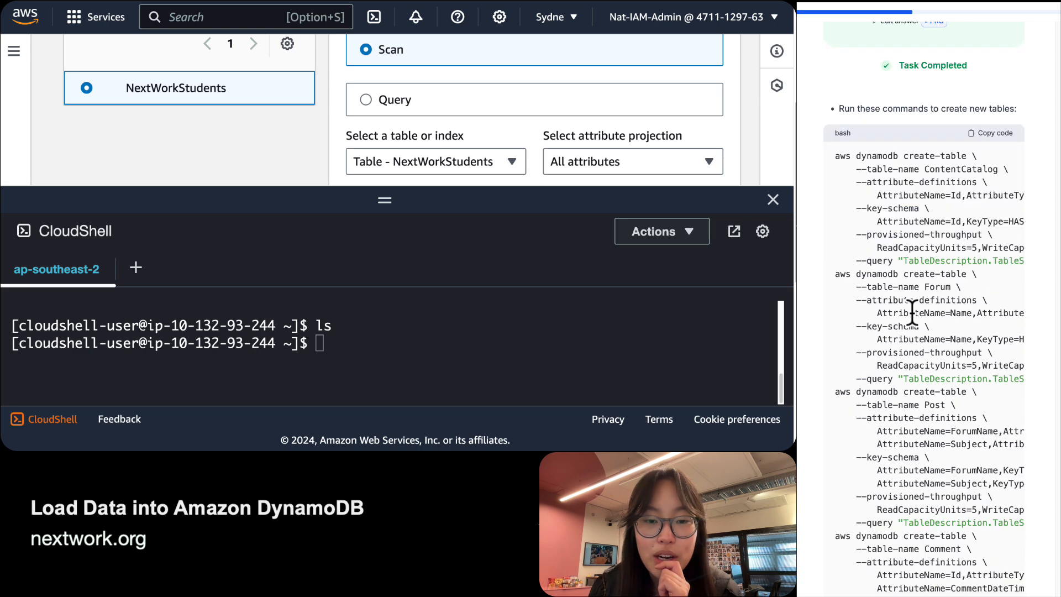
scroll(919, 296, "up", 2)
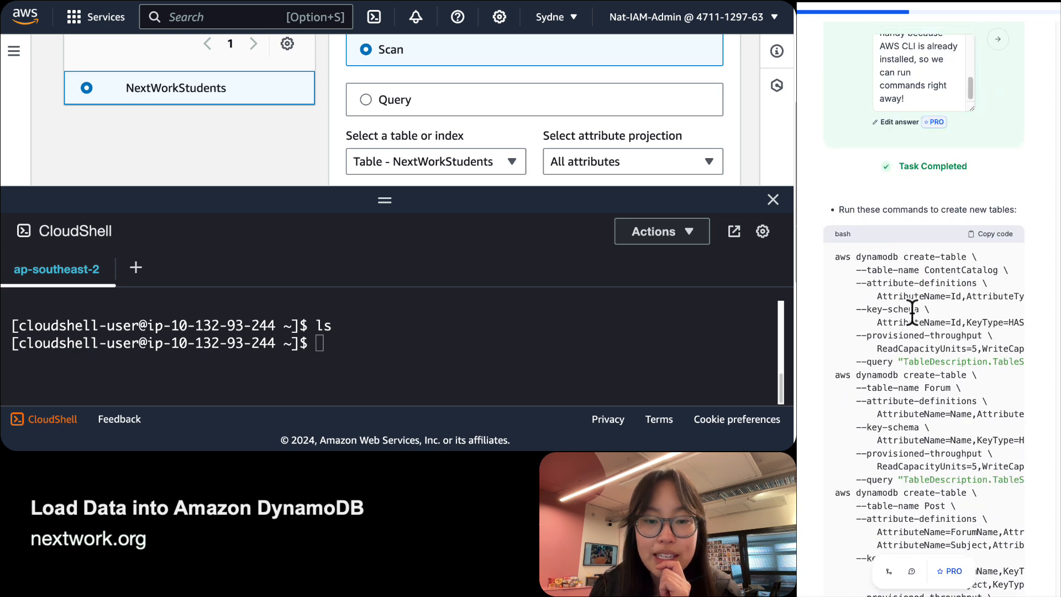
triple_click(887, 255)
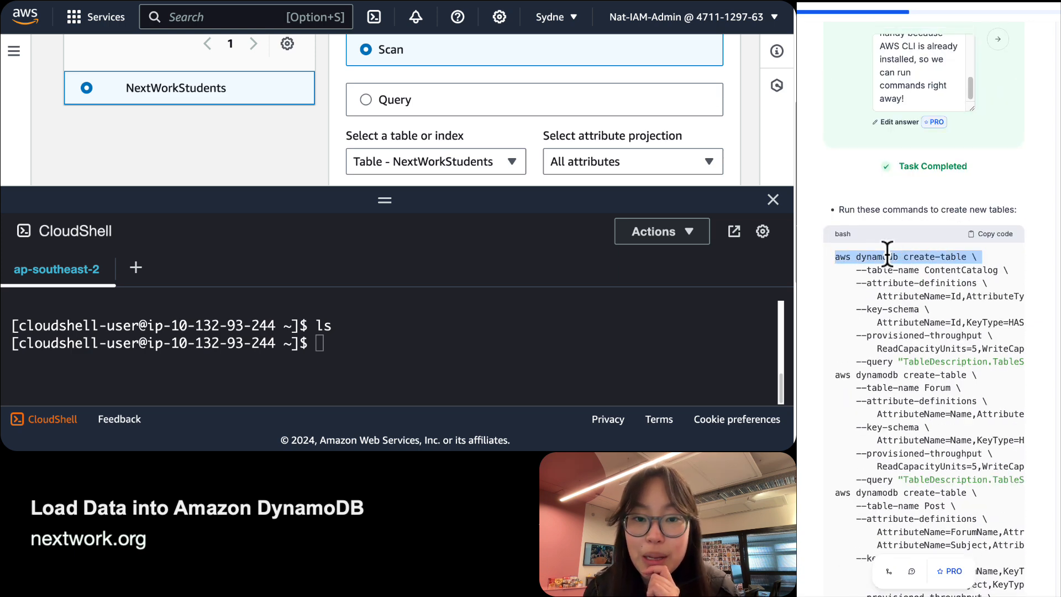
triple_click(920, 376)
scroll(920, 376, "down", 3)
triple_click(918, 338)
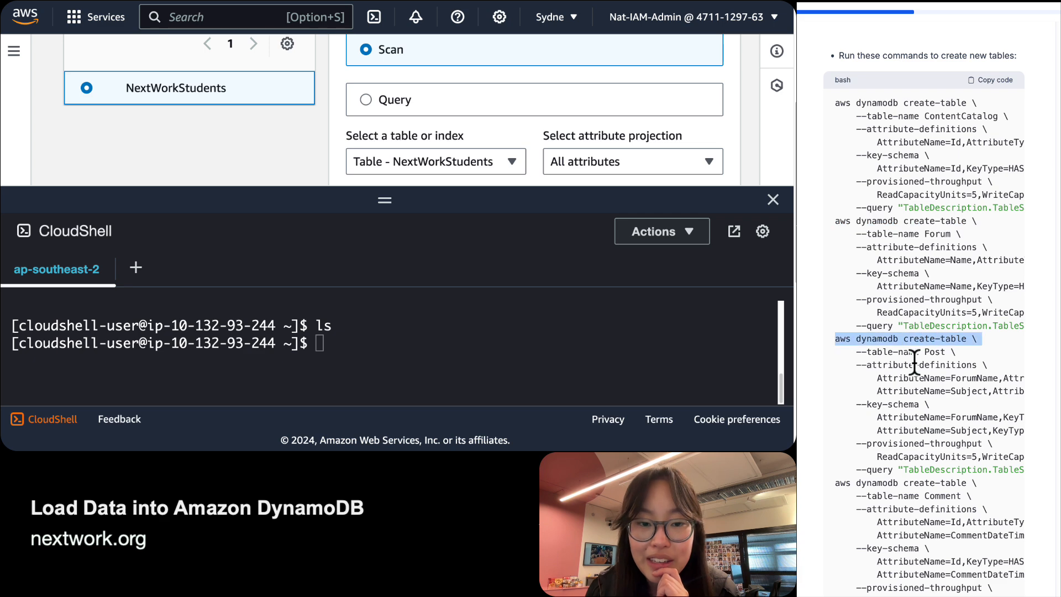
triple_click(864, 482)
scroll(866, 482, "down", 2)
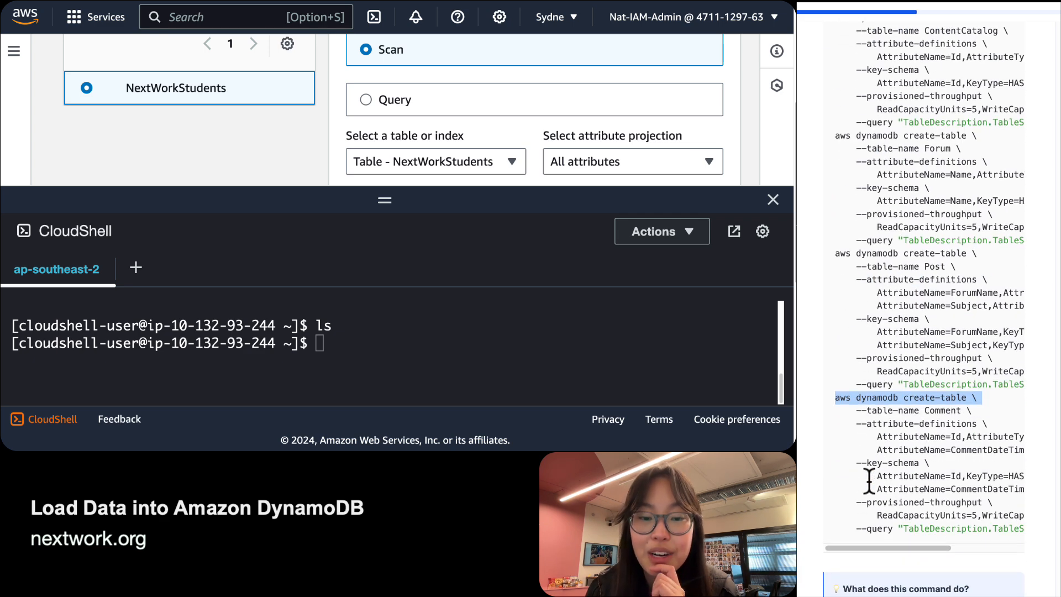
scroll(868, 481, "up", 5)
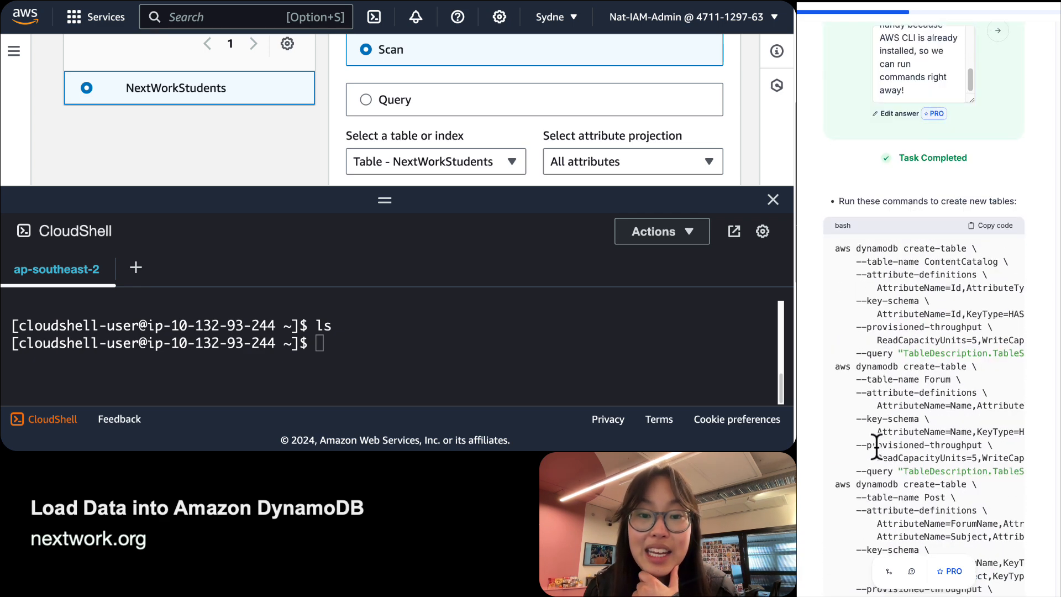
triple_click(906, 261)
left_click_drag(866, 261, 930, 261)
double_click(969, 260)
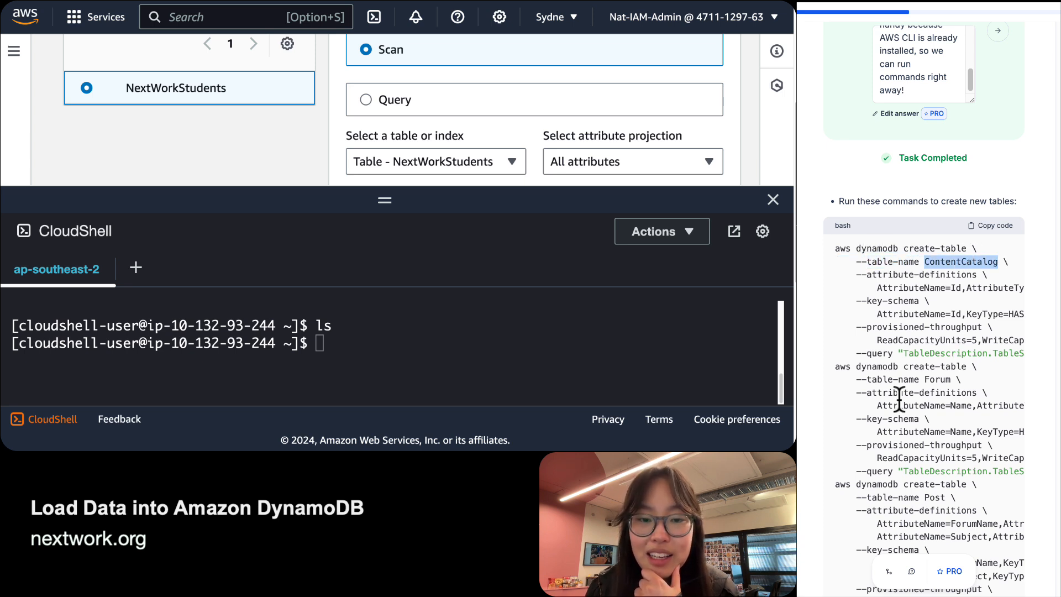
triple_click(897, 369)
double_click(903, 374)
left_click(903, 379)
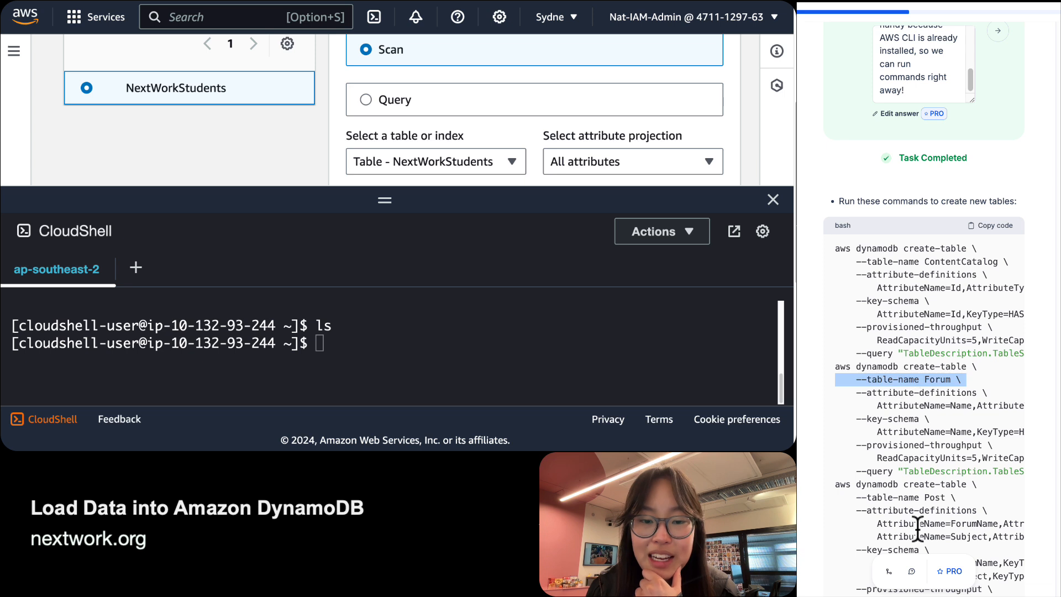
triple_click(906, 497)
scroll(930, 396, "up", 1)
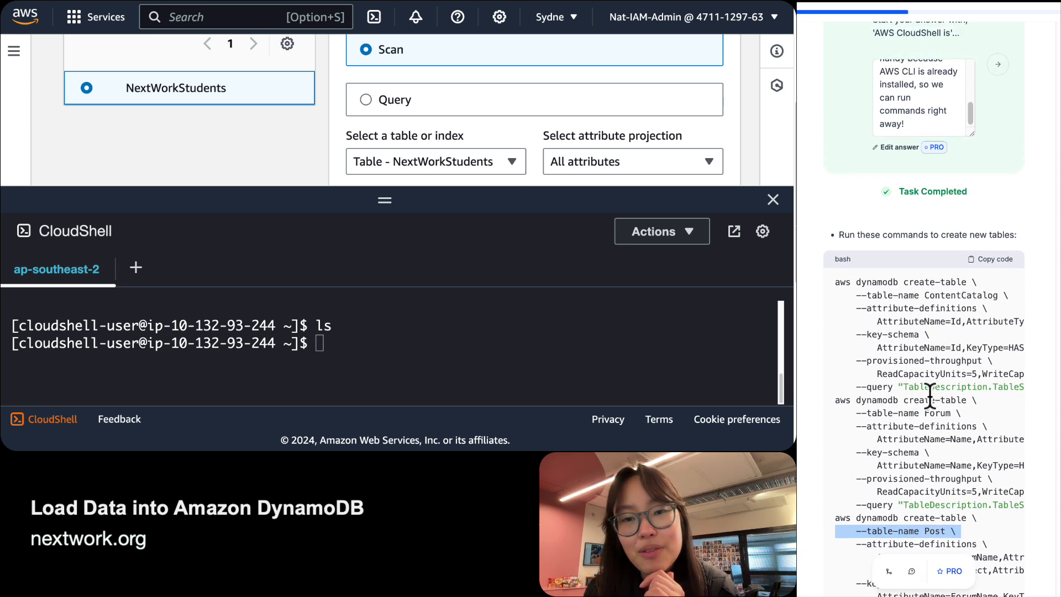
scroll(930, 393, "right", 3)
scroll(929, 394, "left", 3)
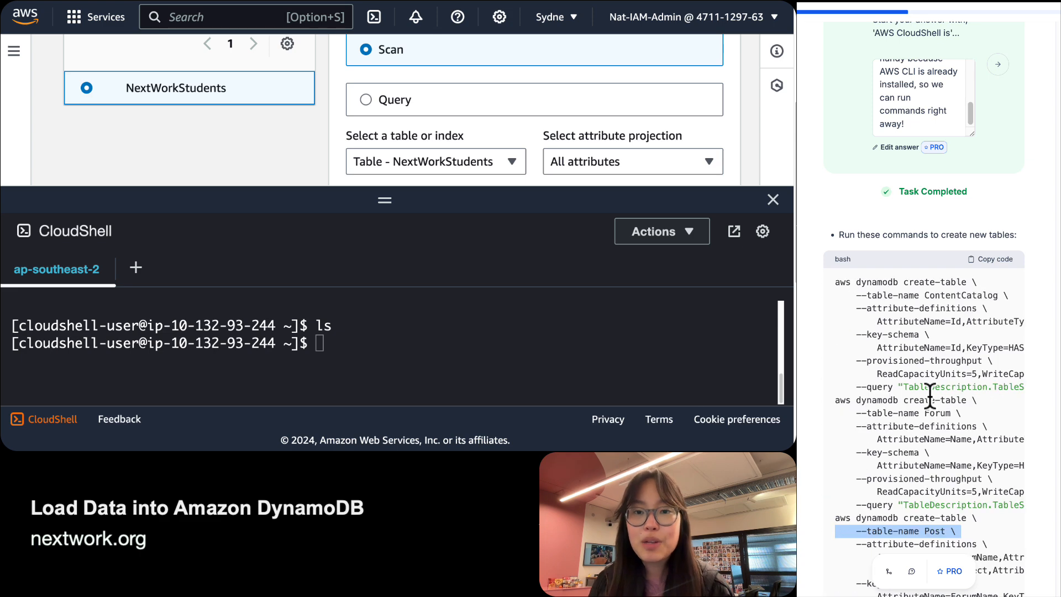
scroll(930, 394, "down", 6)
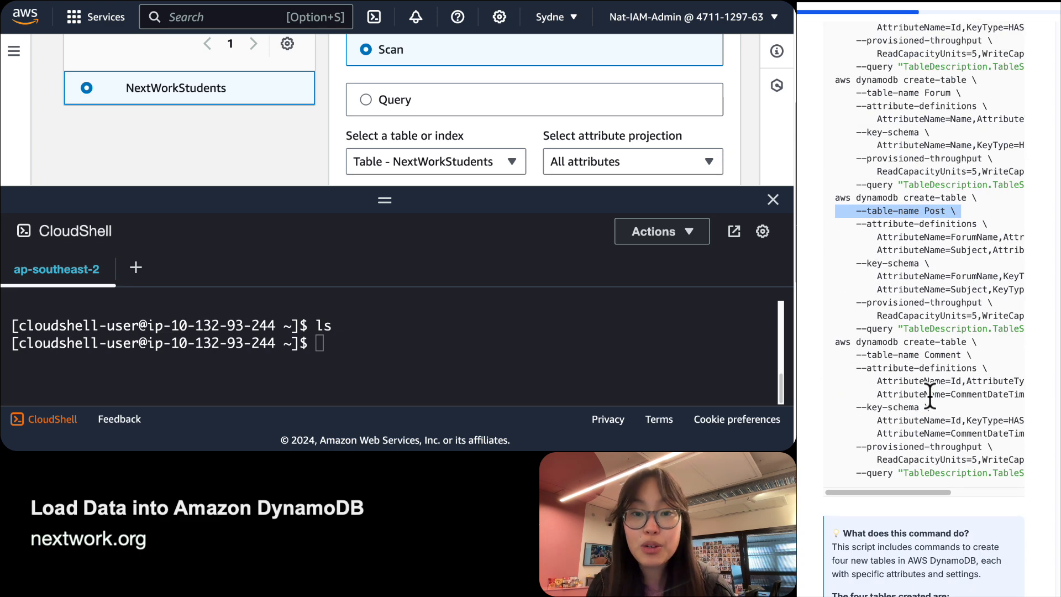
scroll(930, 396, "up", 6)
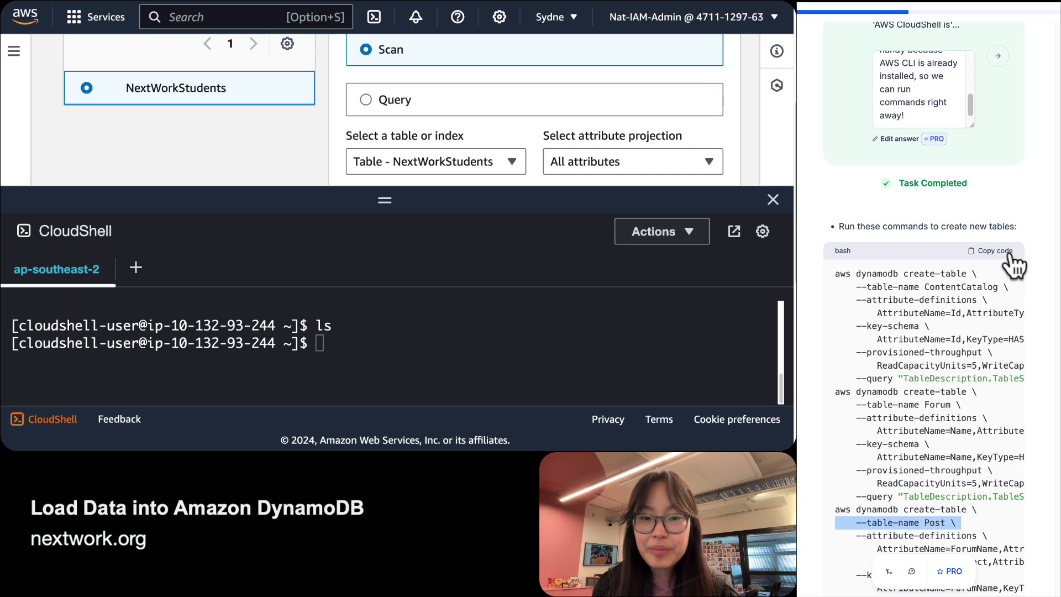
Copy the create-table block and paste it into CloudShell, creating ContentCatalog, Forum, Post and Comment.
left_click(1008, 252)
left_click(367, 364)
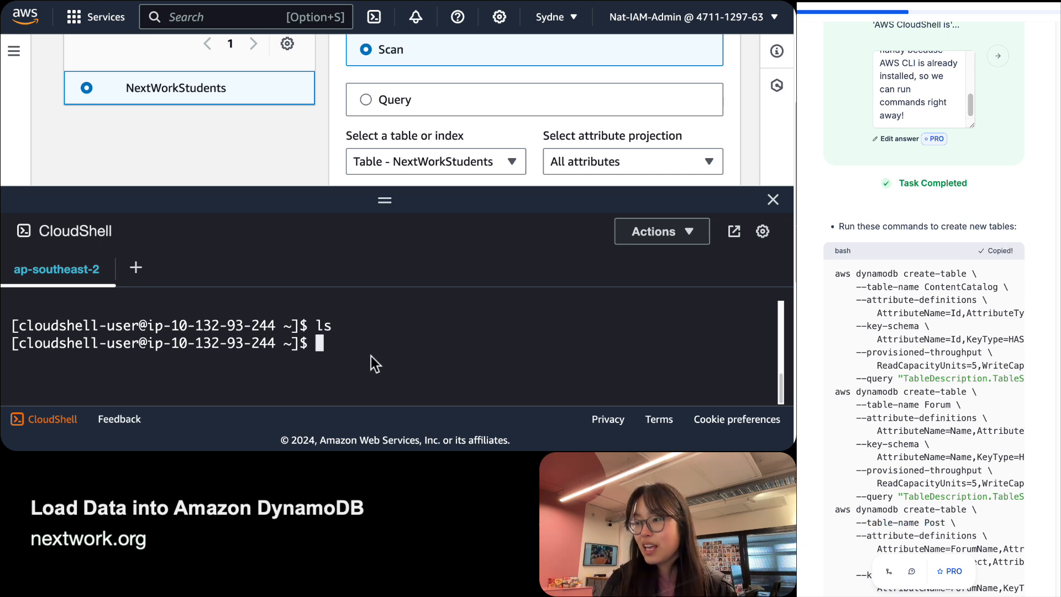
key("super+v")
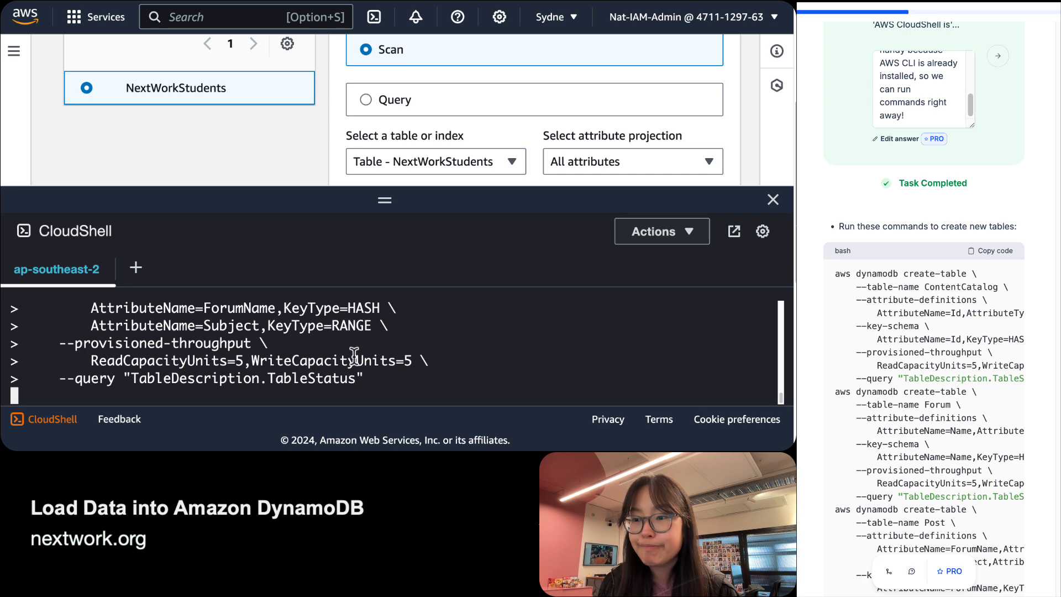
left_click_drag(379, 200, 352, 3)
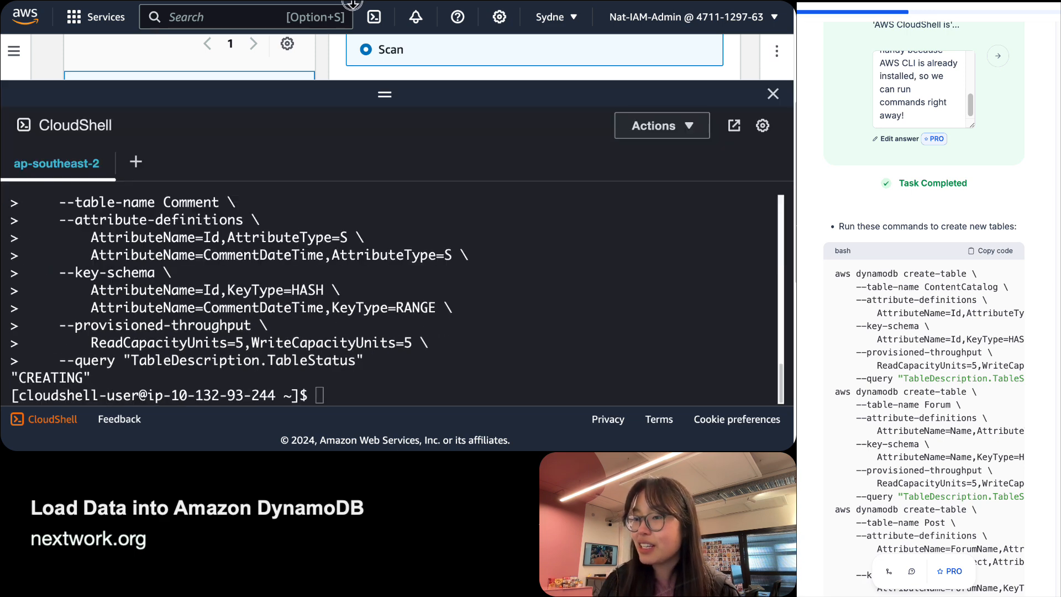
scroll(349, 268, "up", 5)
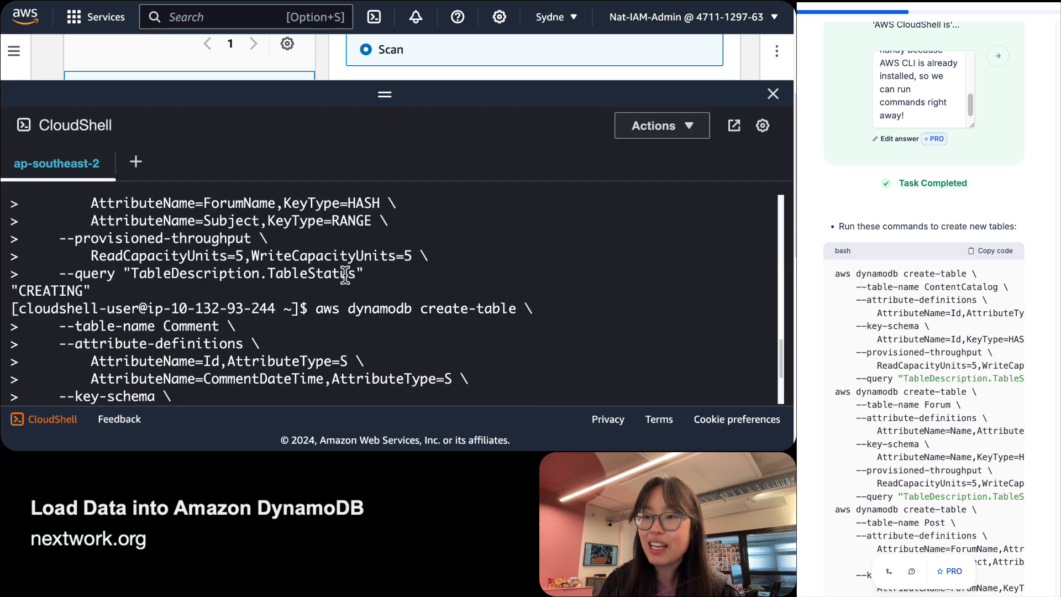
scroll(345, 274, "down", 4)
scroll(346, 275, "down", 4)
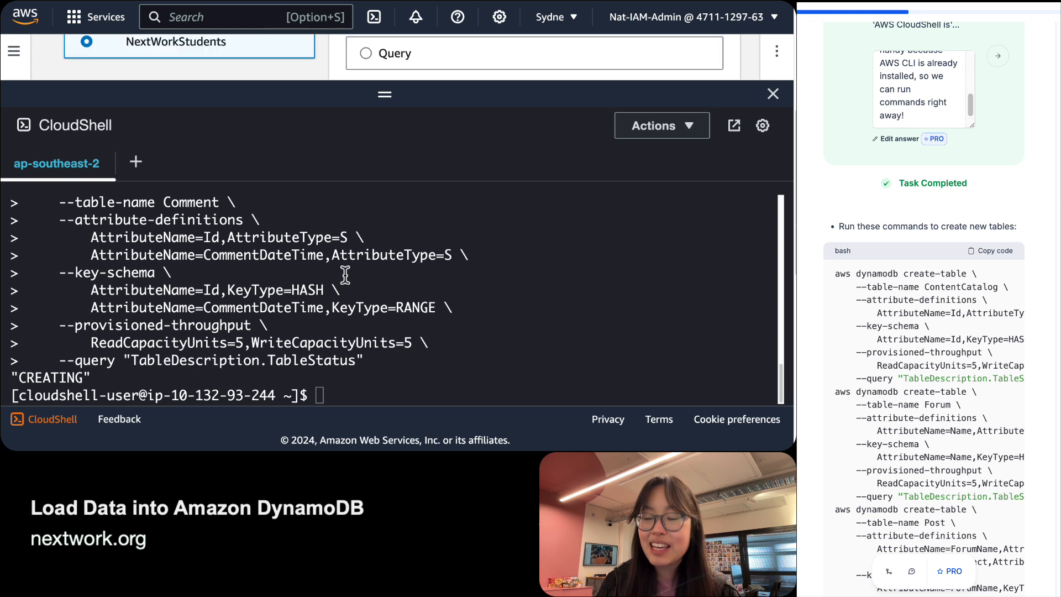
left_click(319, 395)
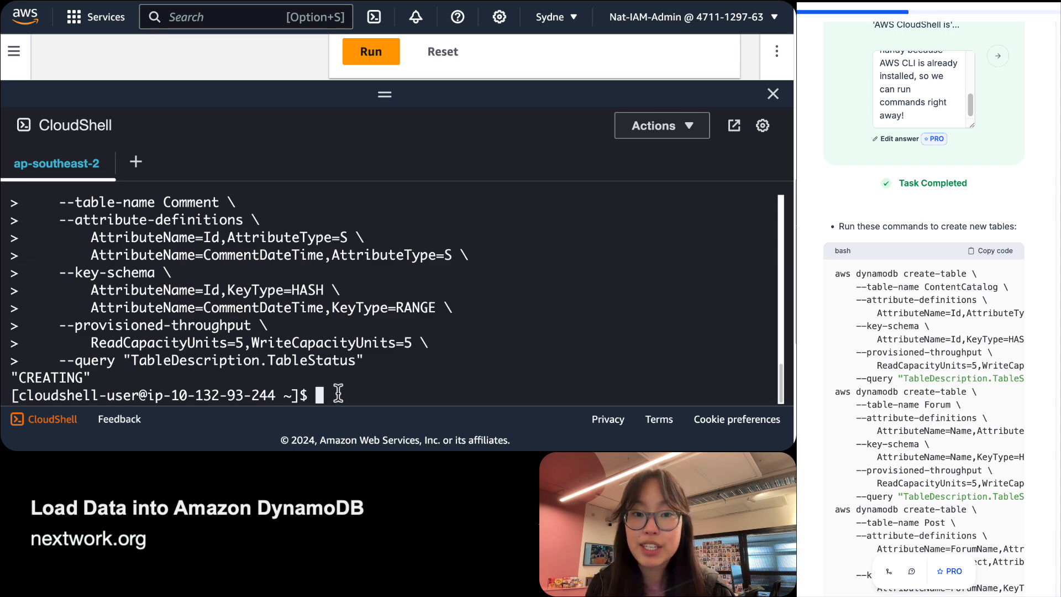
left_click_drag(384, 94, 352, 354)
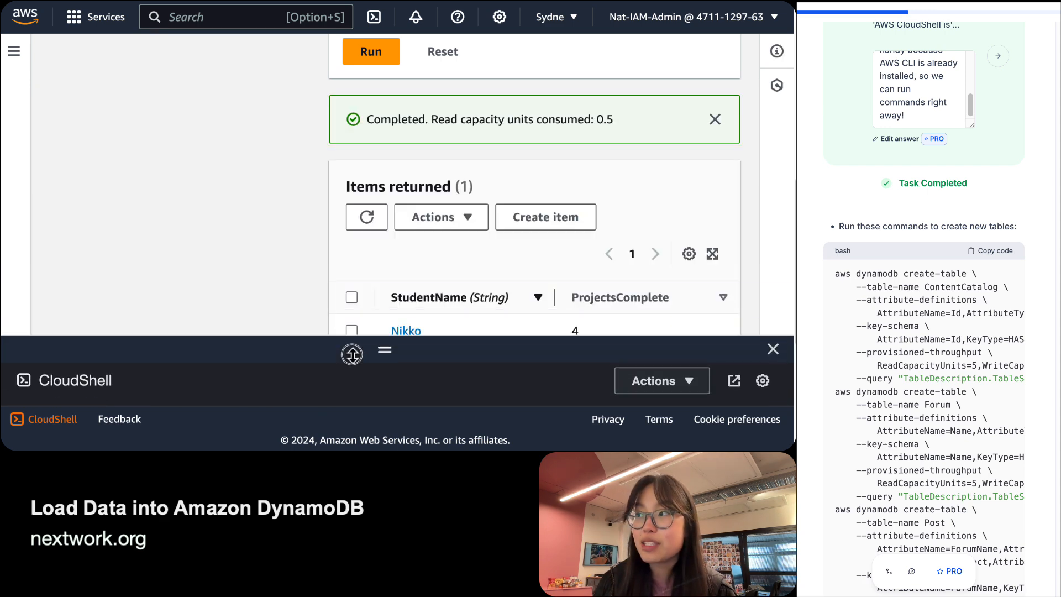
scroll(905, 387, "down", 10)
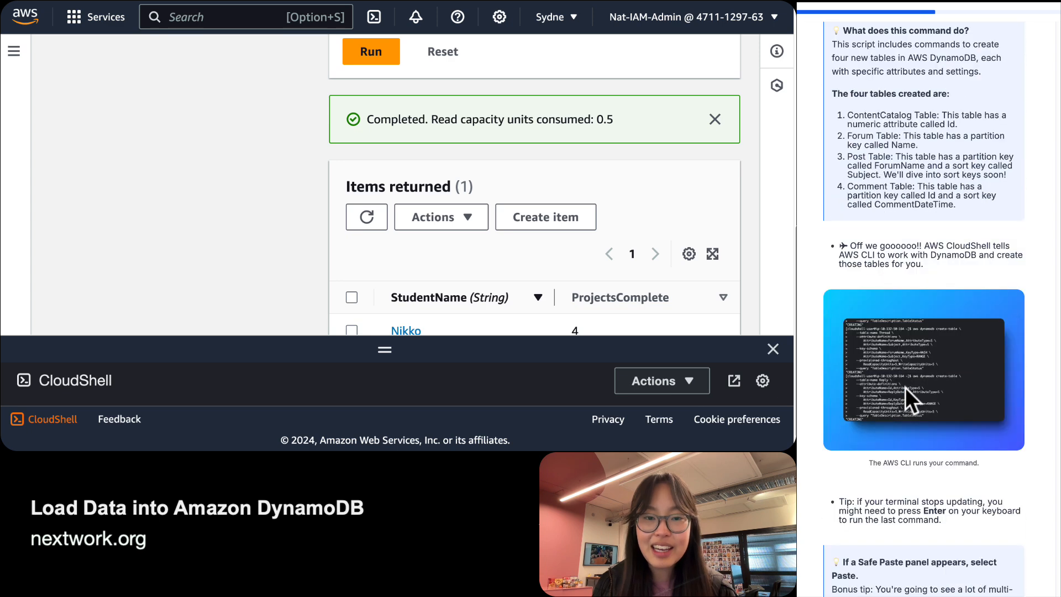
scroll(905, 386, "down", 1)
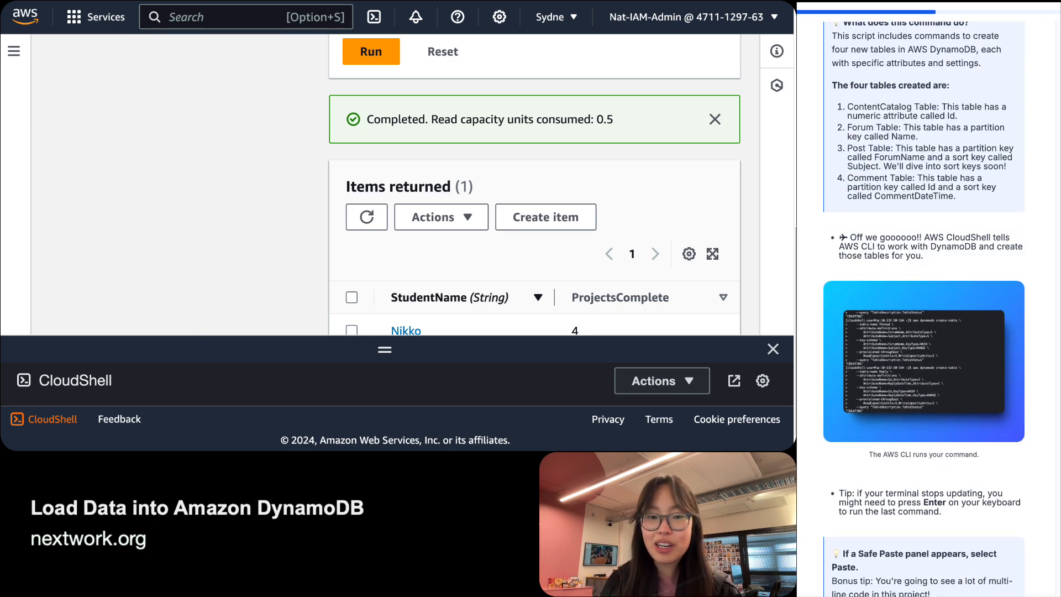
Shrink CloudShell, open DynamoDB Tables and refresh to show Comment, ContentCatalog, Forum and Post Active.
scroll(179, 192, "up", 10)
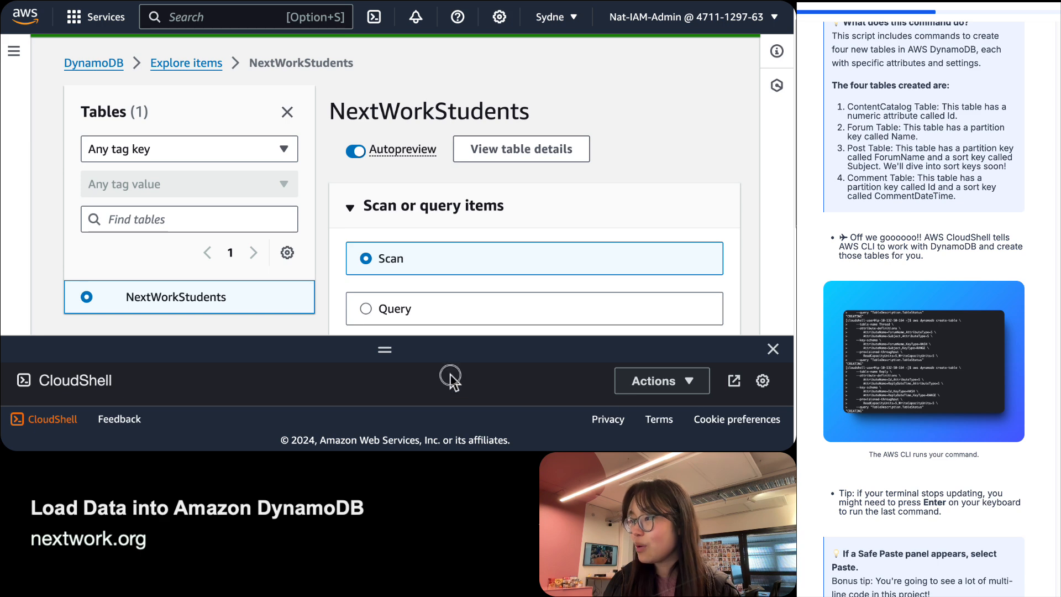
left_click_drag(388, 351, 172, 140)
left_click(14, 51)
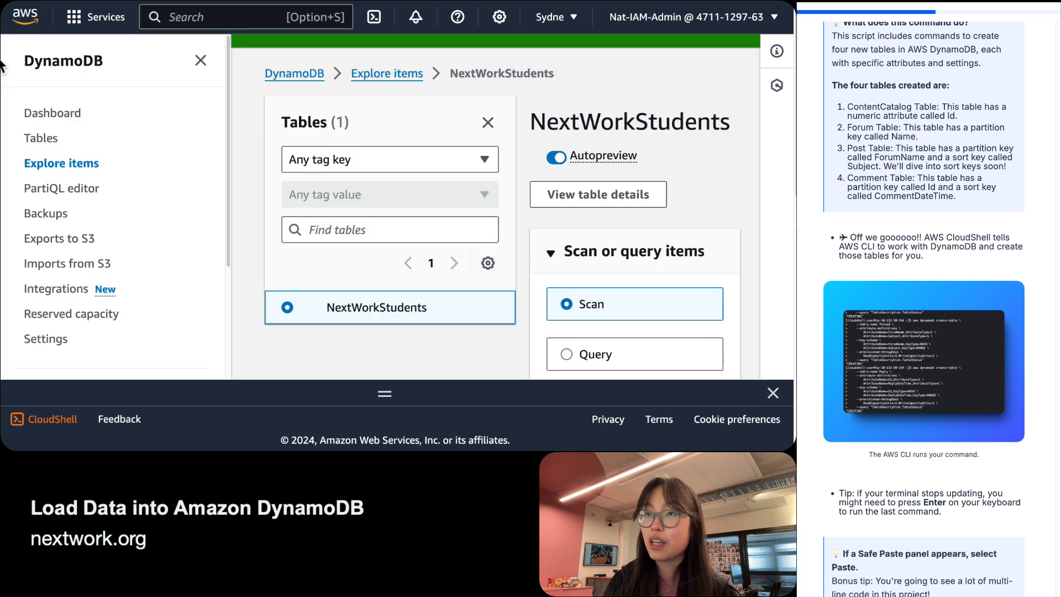
left_click(47, 139)
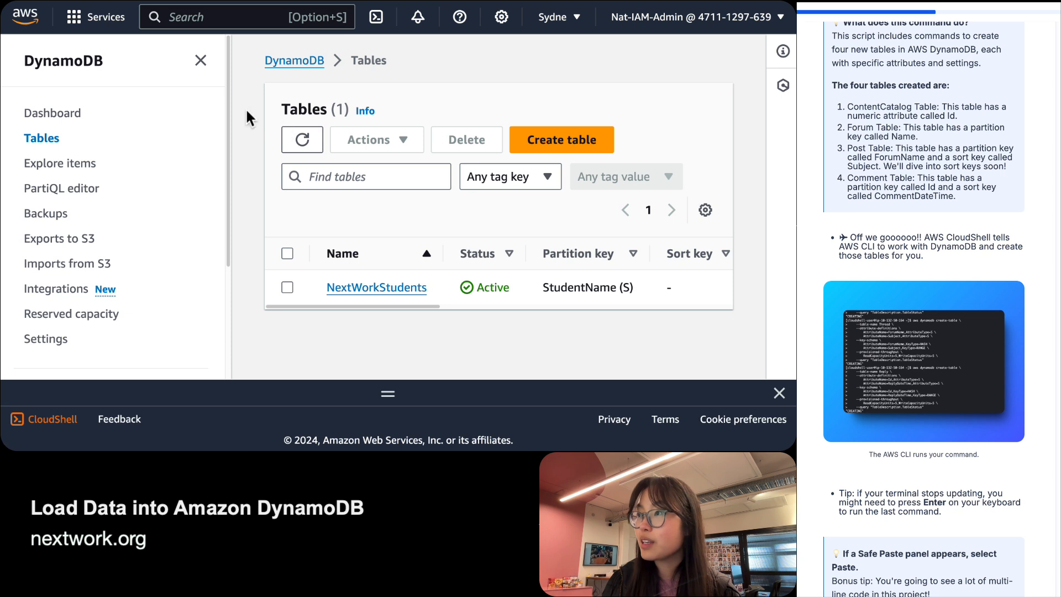
left_click(201, 61)
left_click(385, 114)
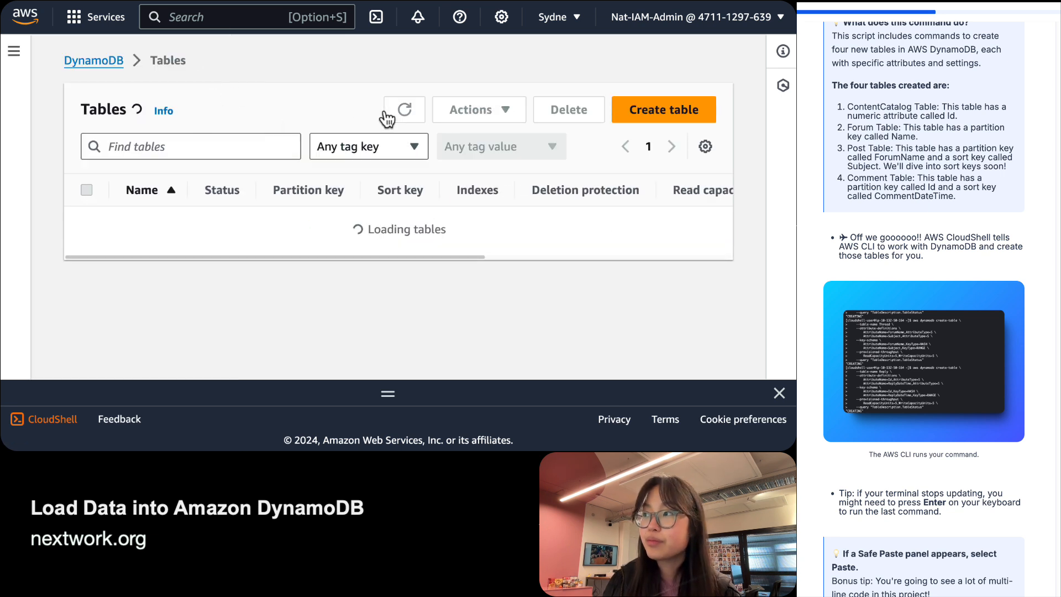
right_click(364, 227)
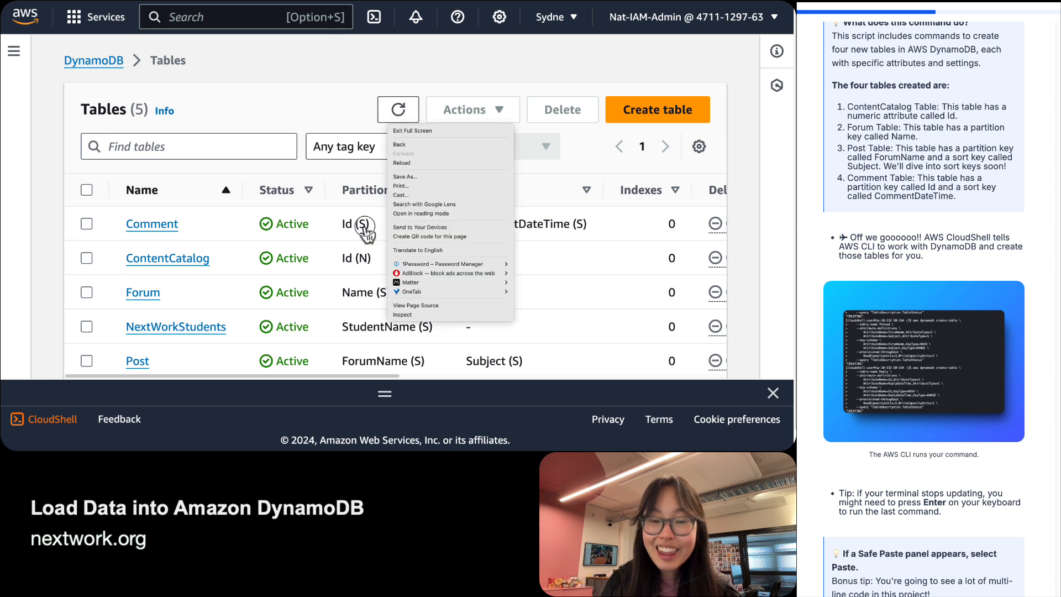
key("Escape")
scroll(326, 203, "down", 1)
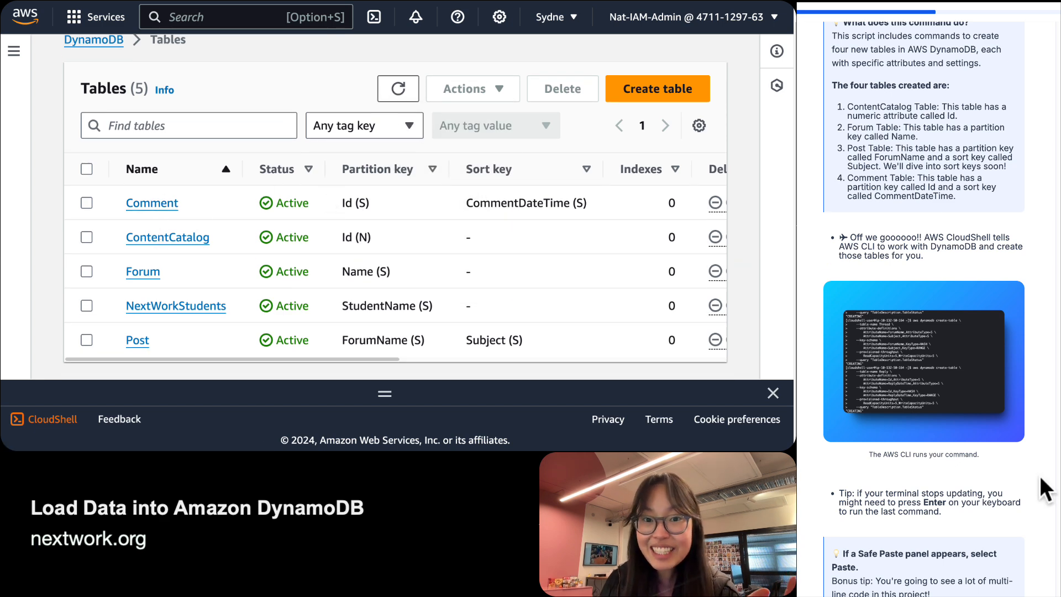
scroll(1022, 472, "up", 15)
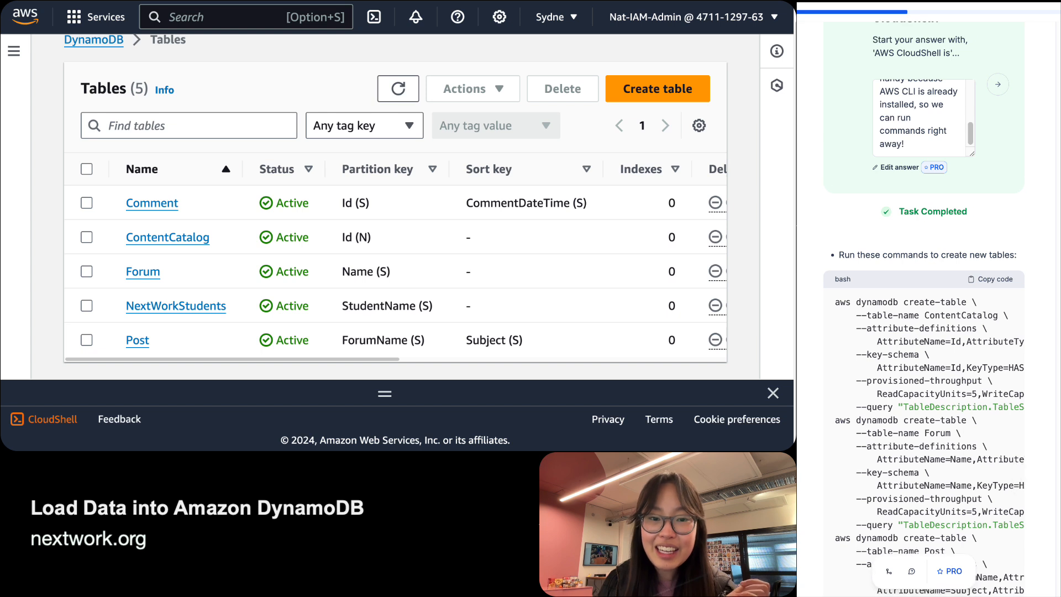
triple_click(909, 316)
left_click(931, 315)
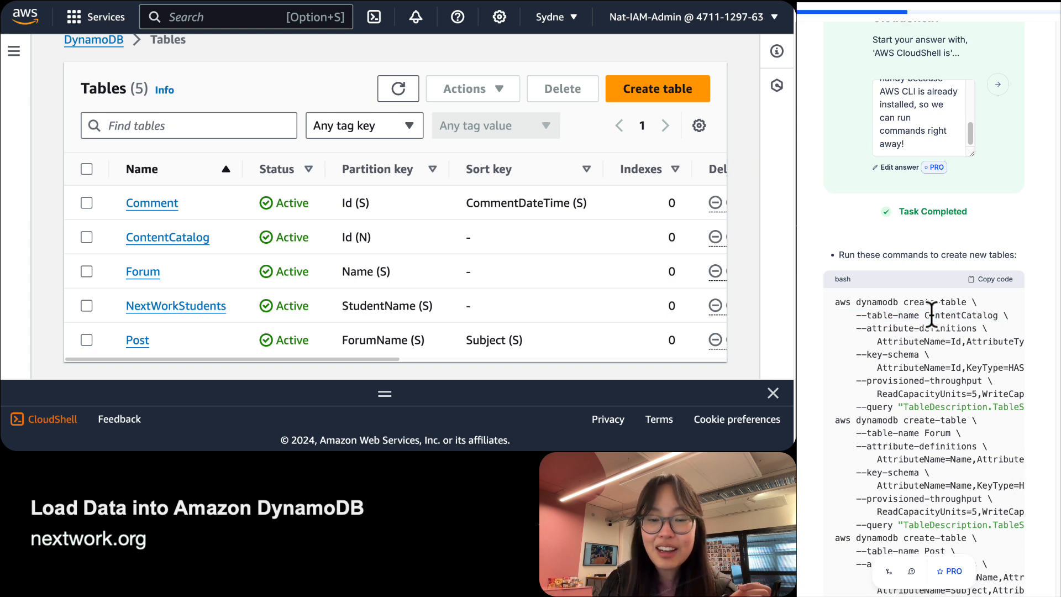
double_click(930, 315)
left_click_drag(210, 238, 90, 235)
scroll(961, 389, "down", 1)
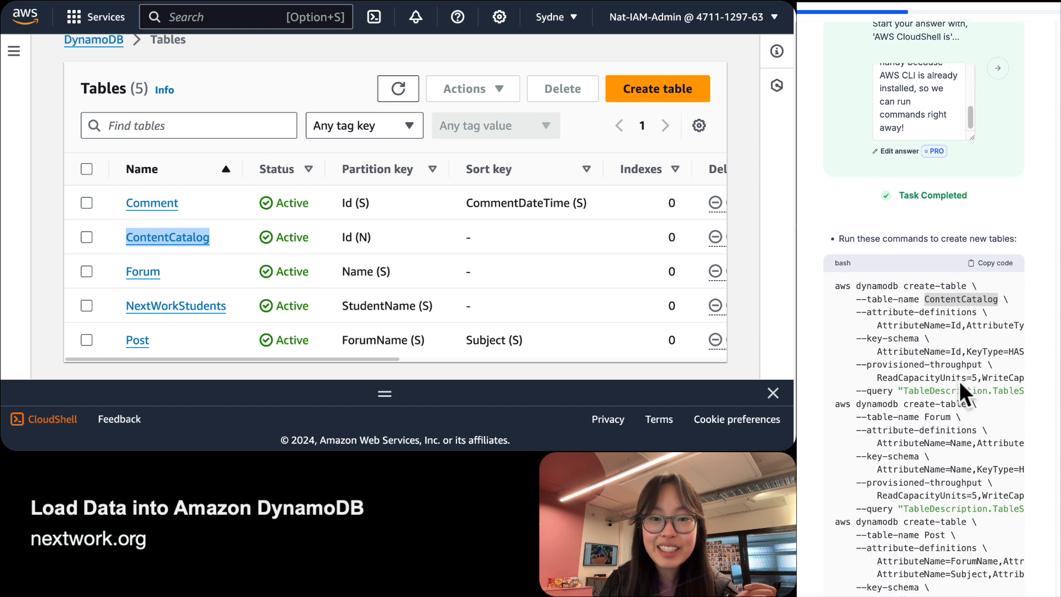
double_click(937, 418)
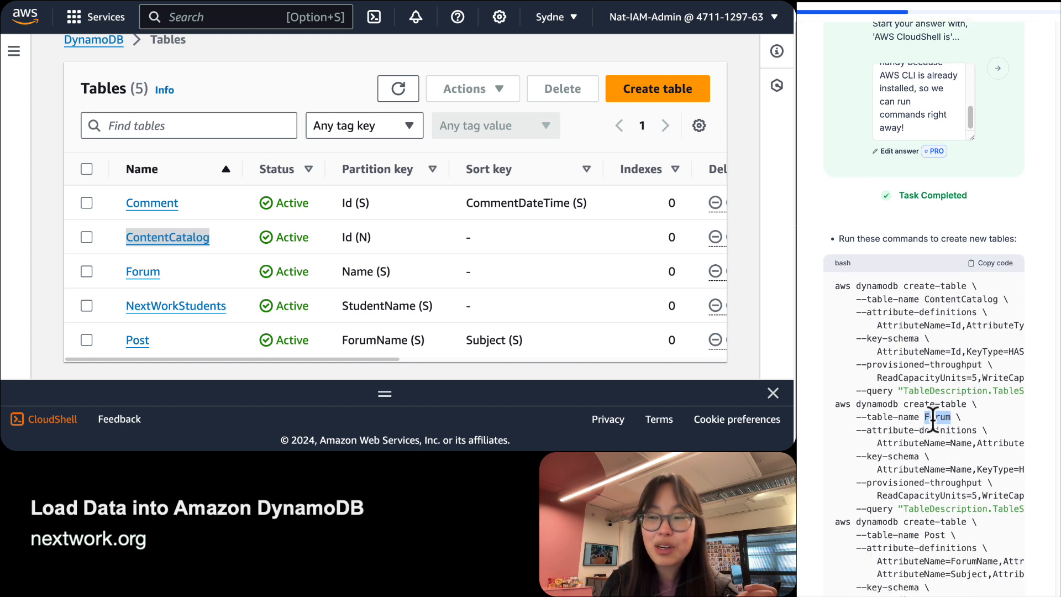
left_click_drag(215, 282, 91, 275)
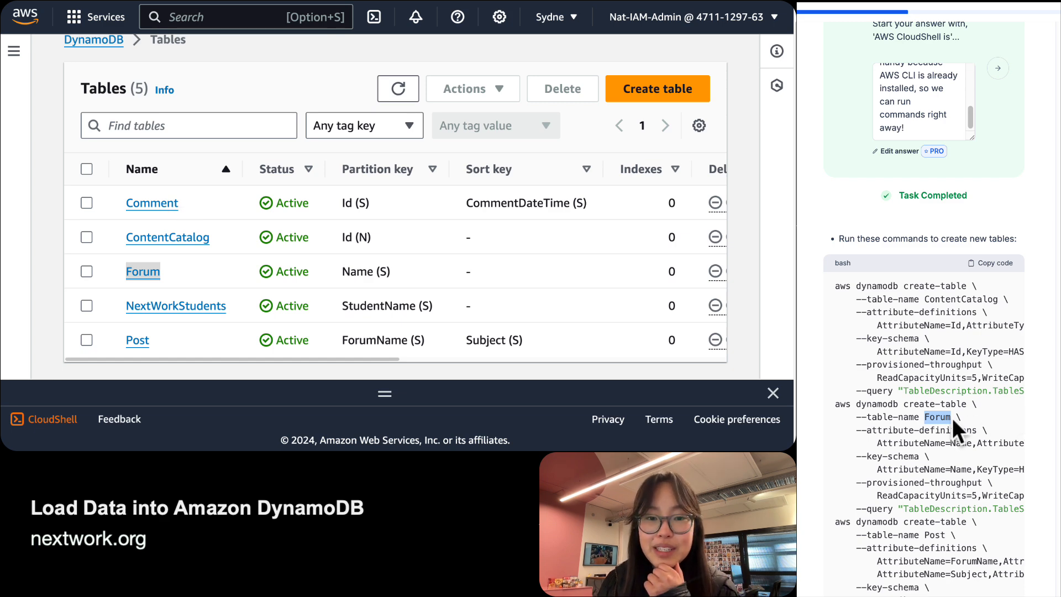
scroll(960, 404, "right", 2)
scroll(960, 403, "left", 2)
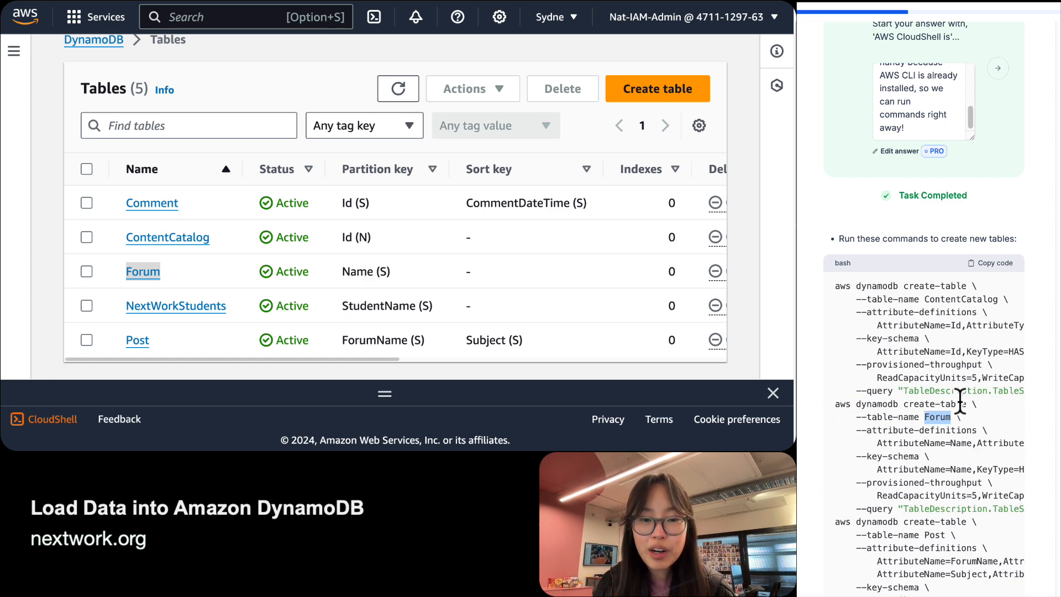
left_click(903, 374)
scroll(903, 376, "down", 1)
scroll(906, 383, "right", 2)
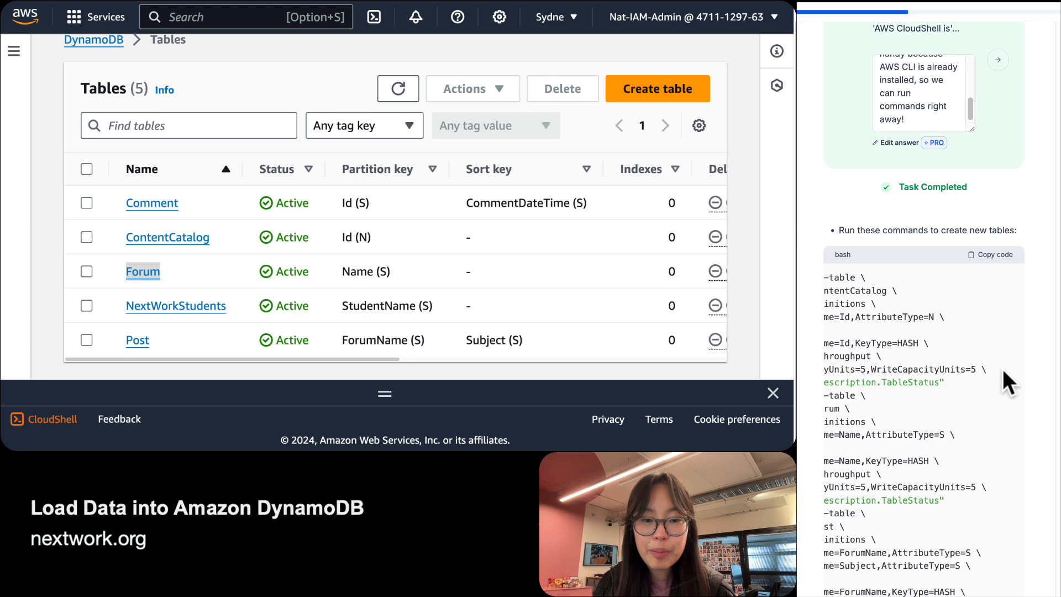
left_click_drag(1006, 379, 928, 281)
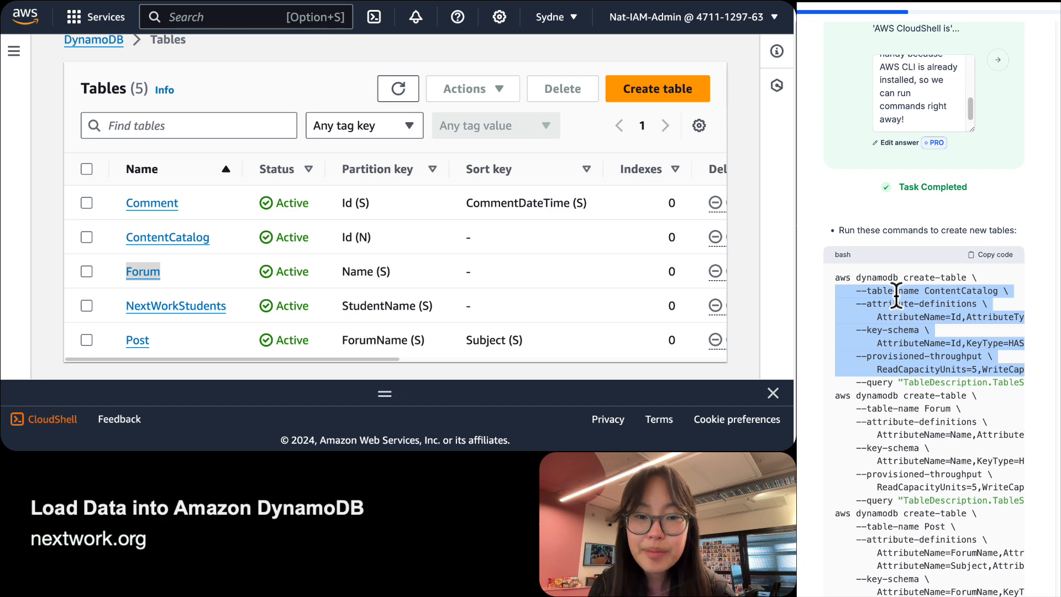
double_click(939, 317)
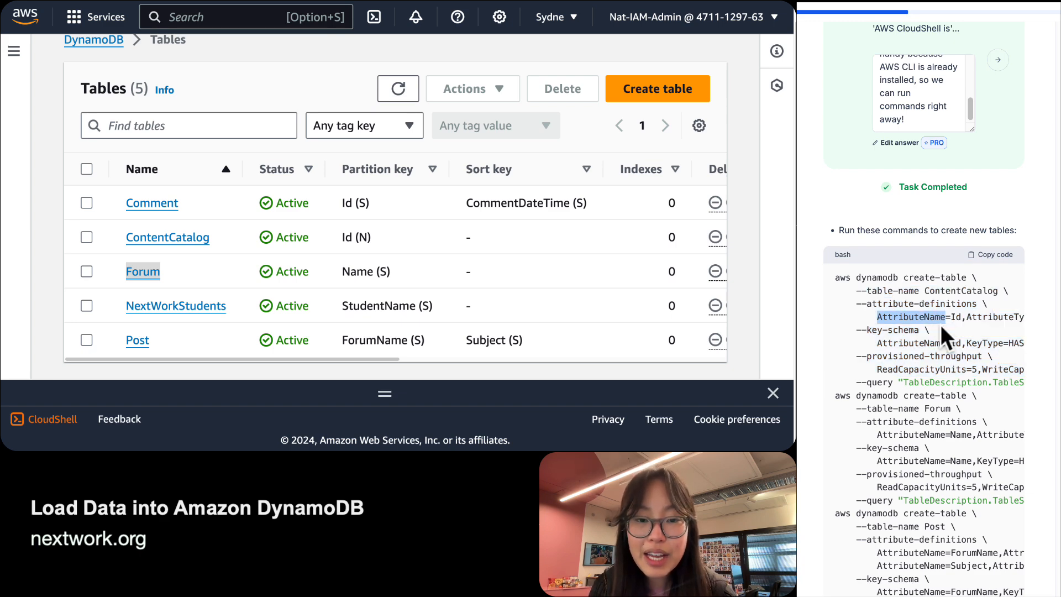
scroll(926, 317, "right", 2)
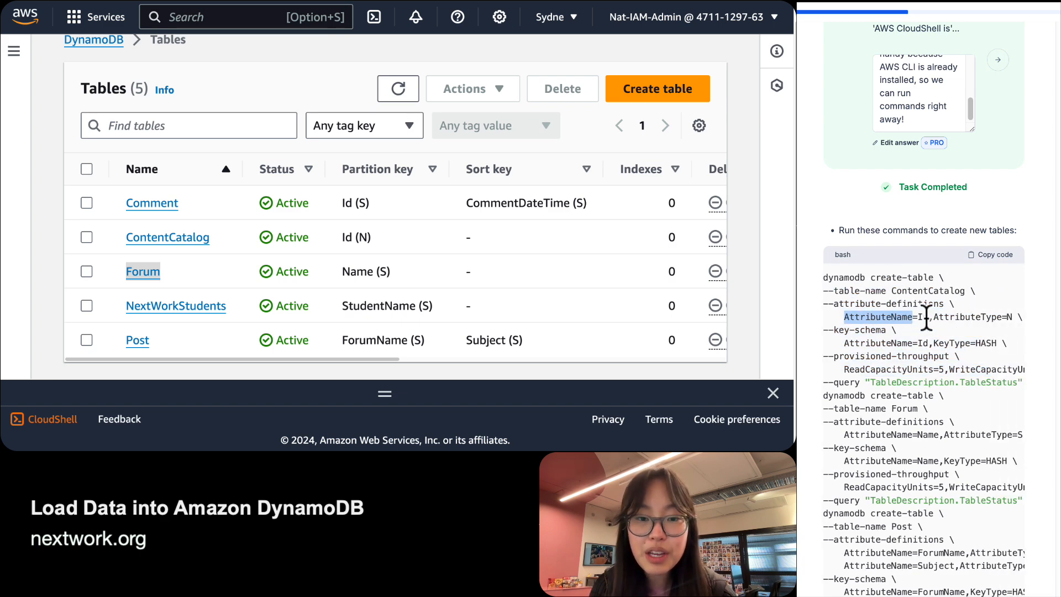
double_click(928, 317)
scroll(926, 317, "down", 1)
scroll(933, 288, "right", 1)
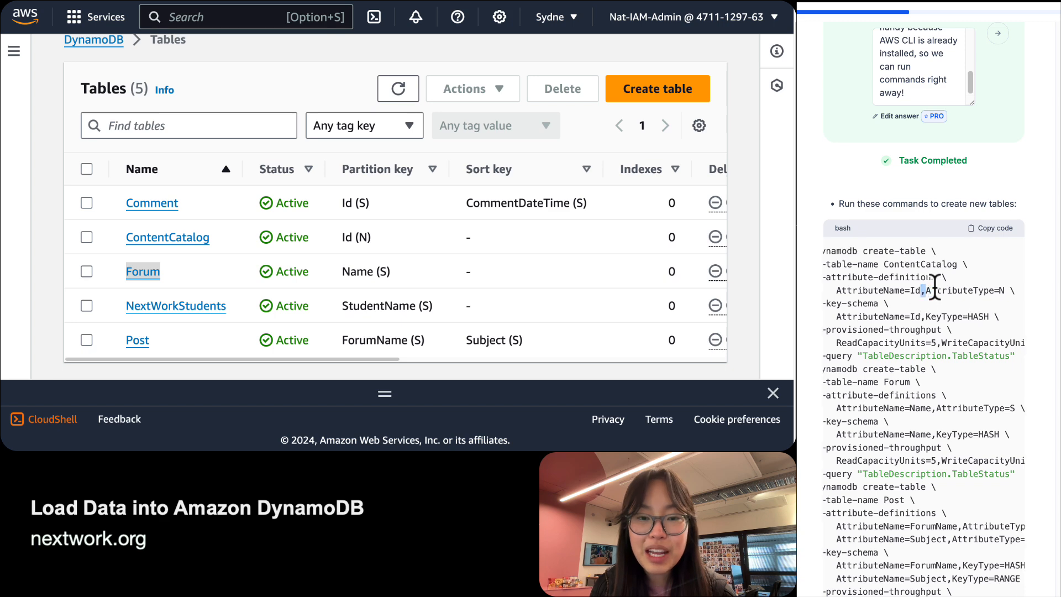
scroll(933, 288, "right", 3)
scroll(935, 288, "left", 4)
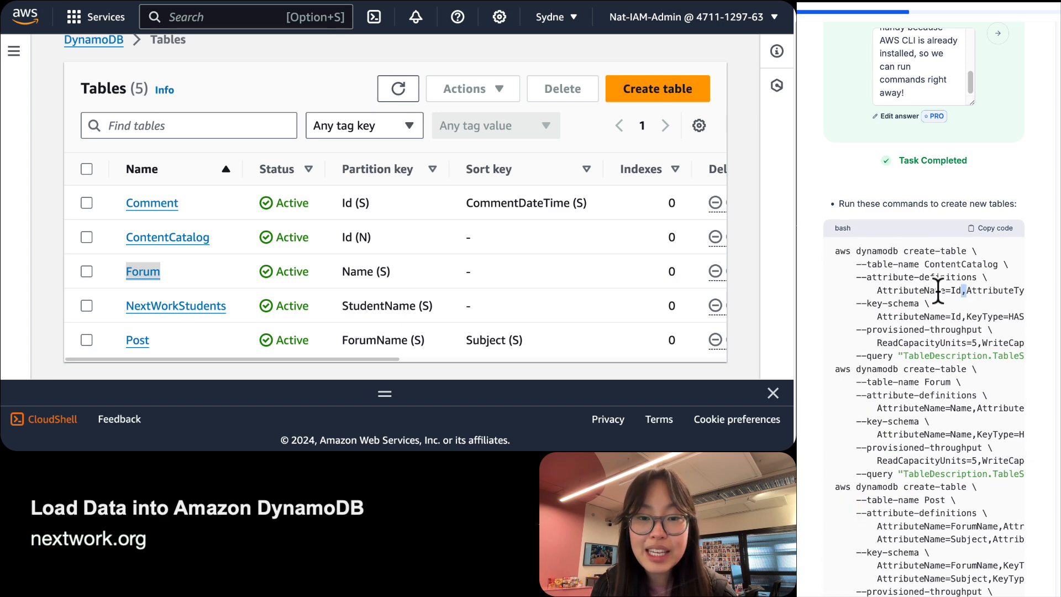
scroll(935, 288, "down", 1)
triple_click(906, 273)
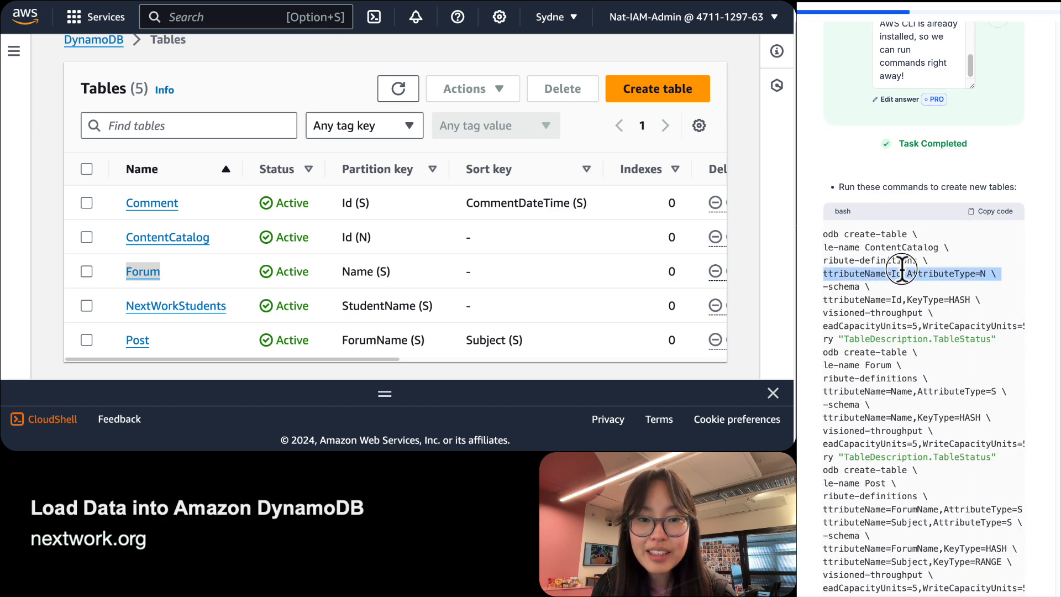
scroll(921, 321, "left", 1)
scroll(921, 322, "left", 2)
scroll(925, 318, "down", 3)
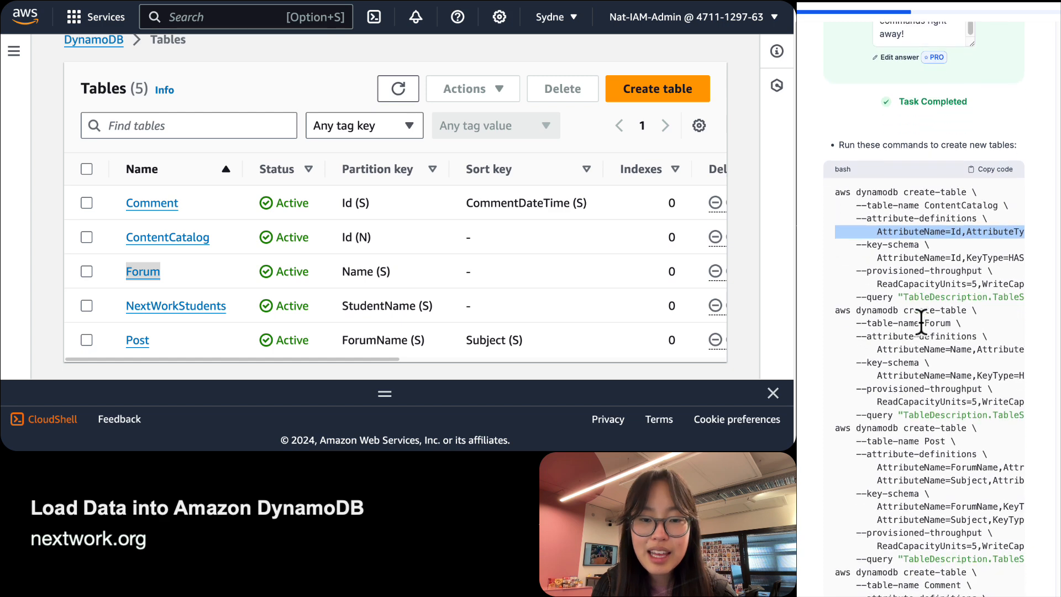
double_click(937, 317)
double_click(938, 329)
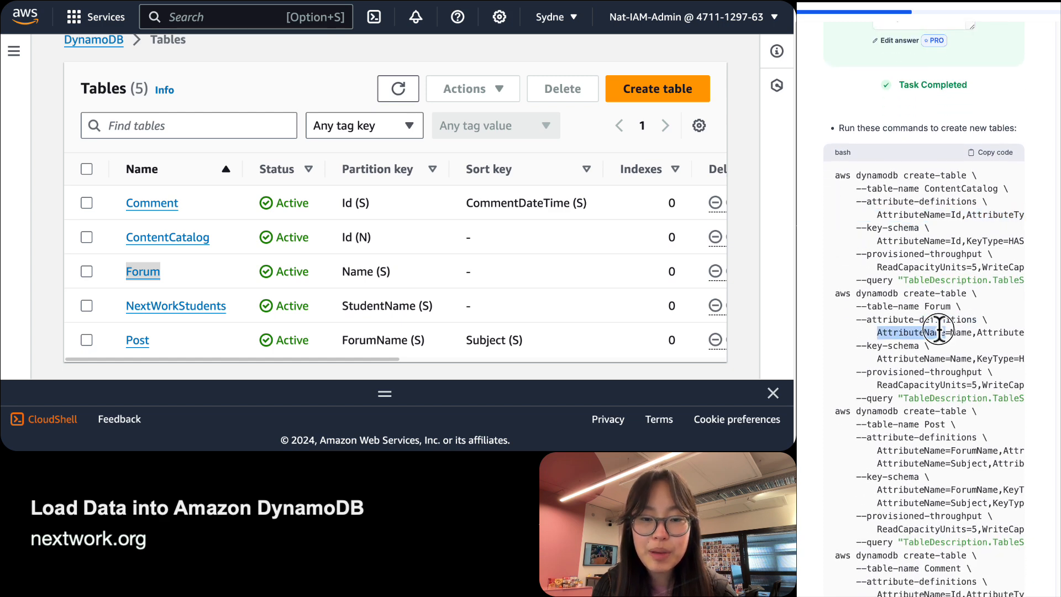
double_click(972, 333)
double_click(948, 332)
scroll(951, 334, "right", 3)
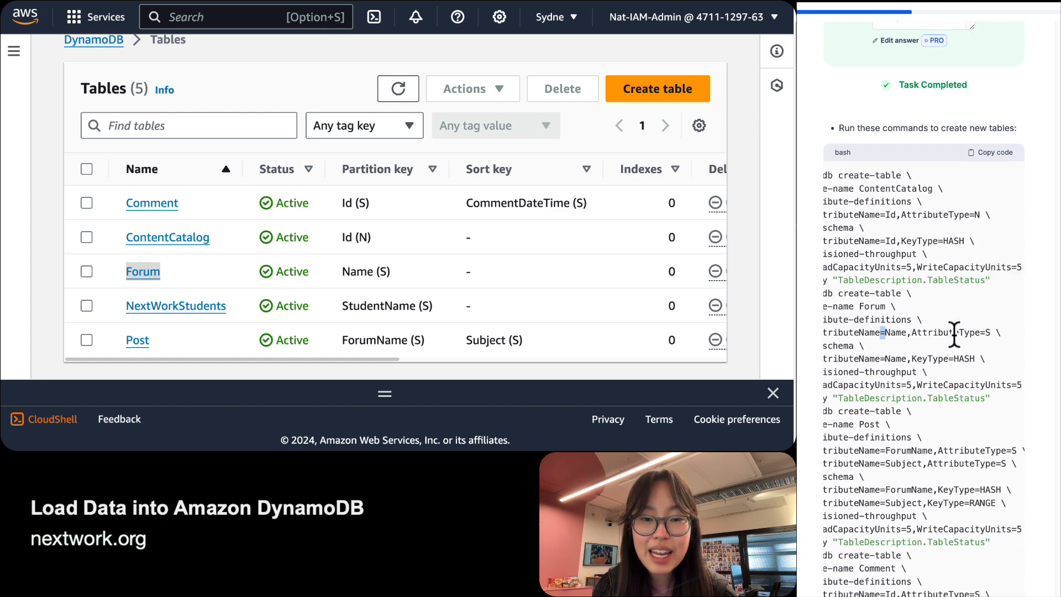
scroll(968, 337, "left", 3)
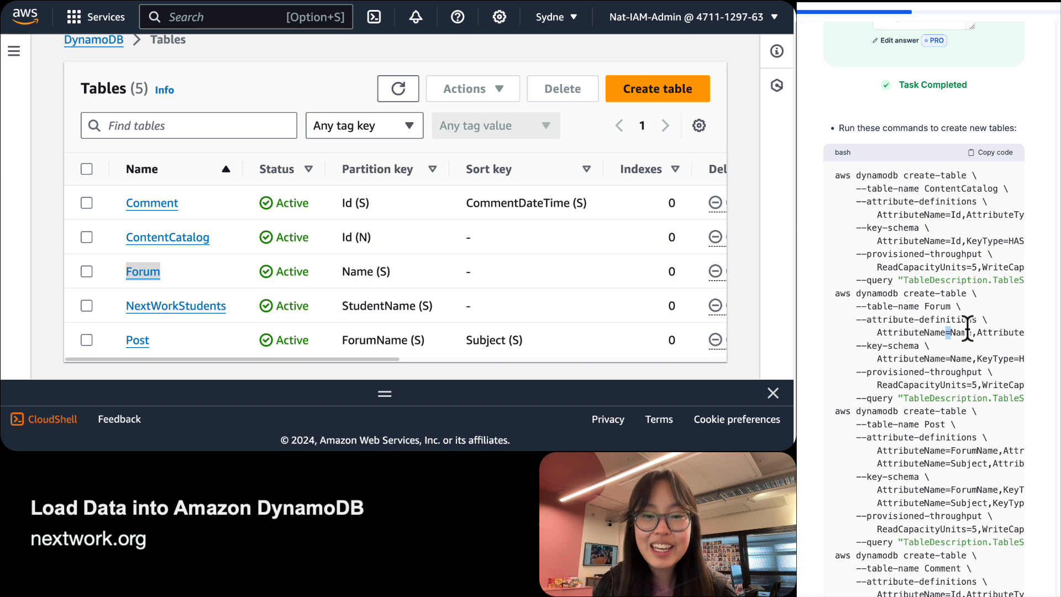
double_click(926, 305)
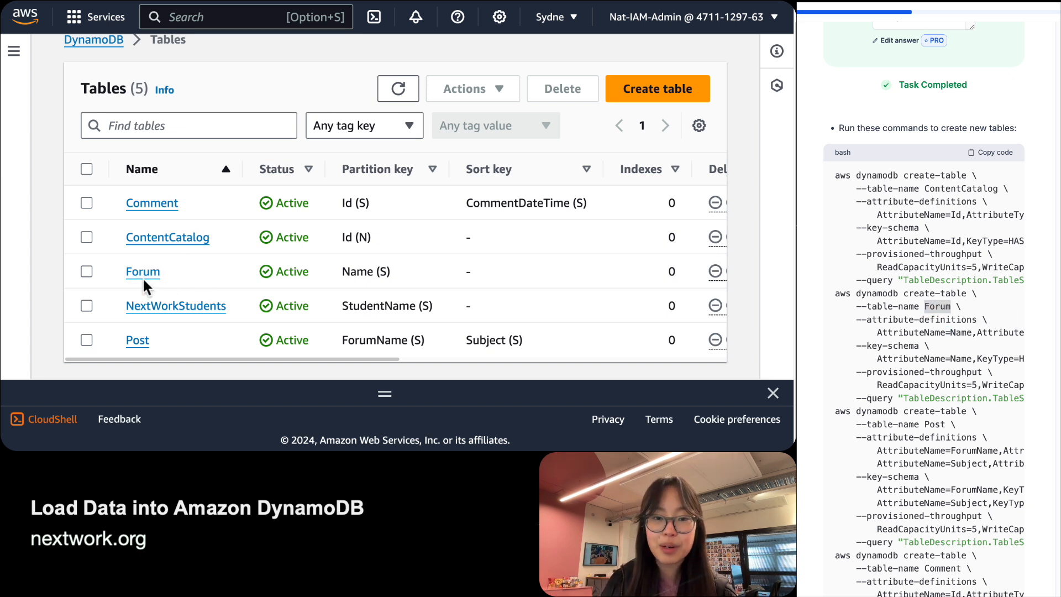
Open the Forum table, note its Name key, and explore items to see 0 returned.
left_click(159, 270)
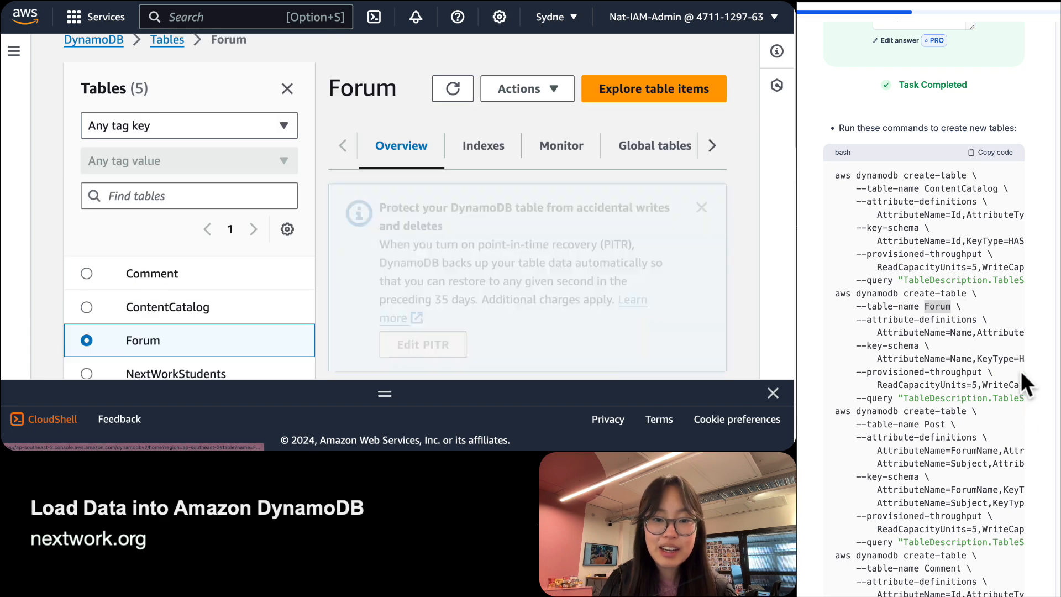
left_click(961, 333)
double_click(962, 333)
scroll(964, 333, "right", 3)
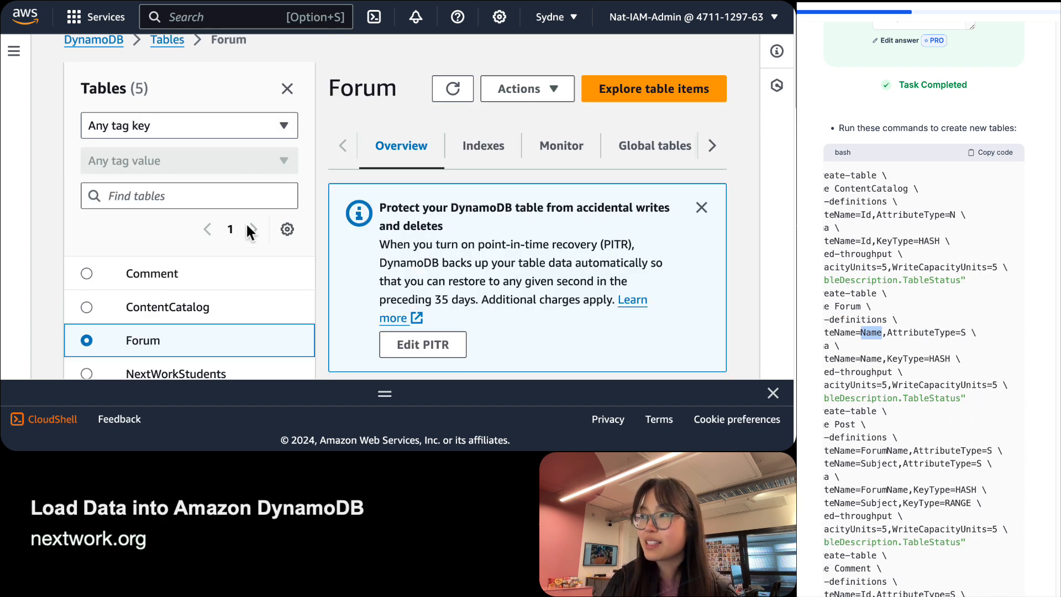
scroll(495, 212, "down", 15)
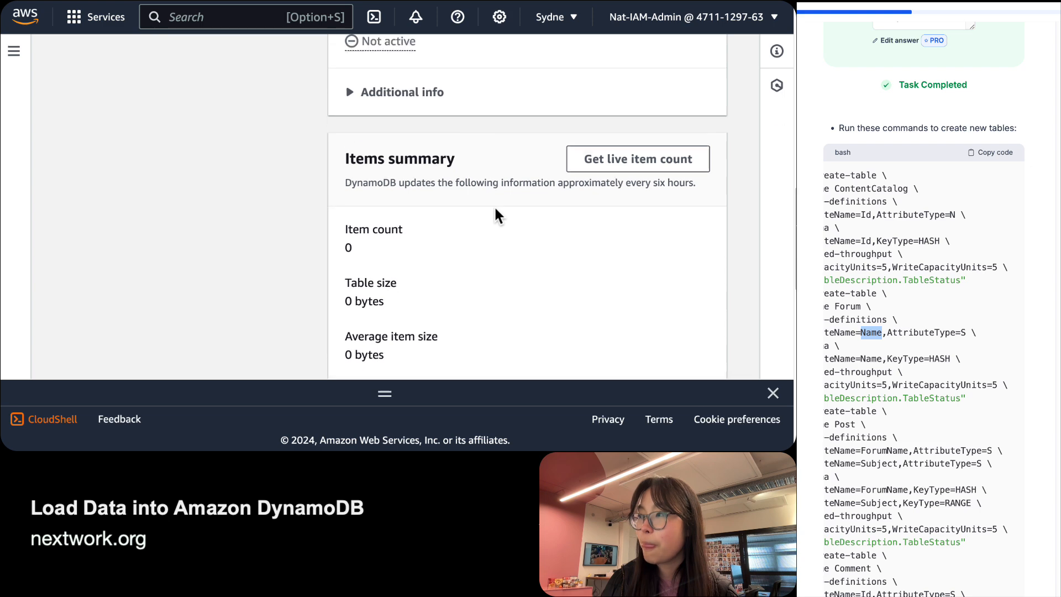
scroll(495, 210, "down", 5)
scroll(543, 199, "up", 20)
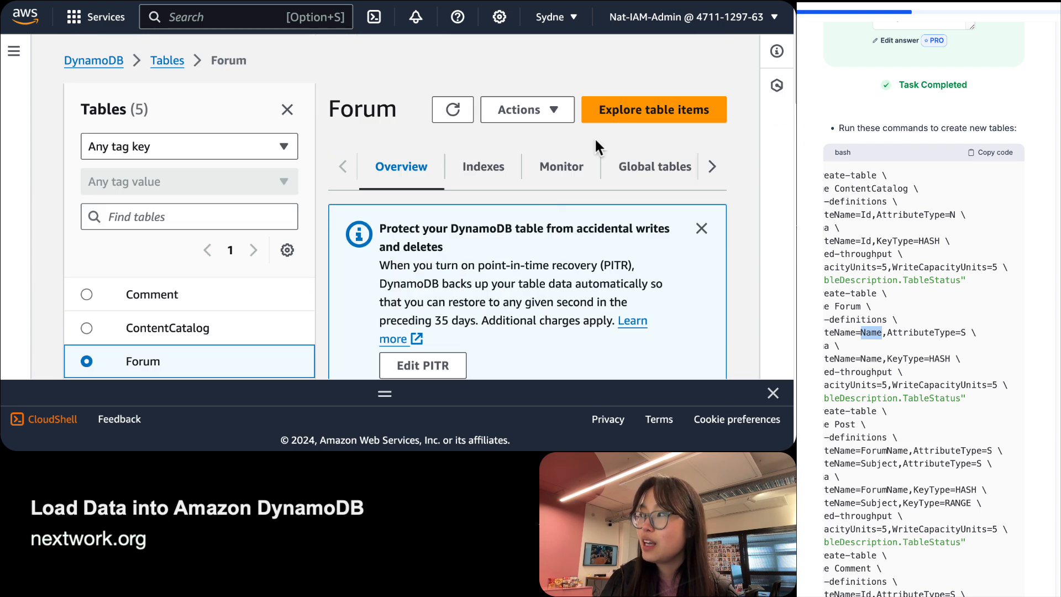
left_click(616, 119)
scroll(449, 215, "down", 5)
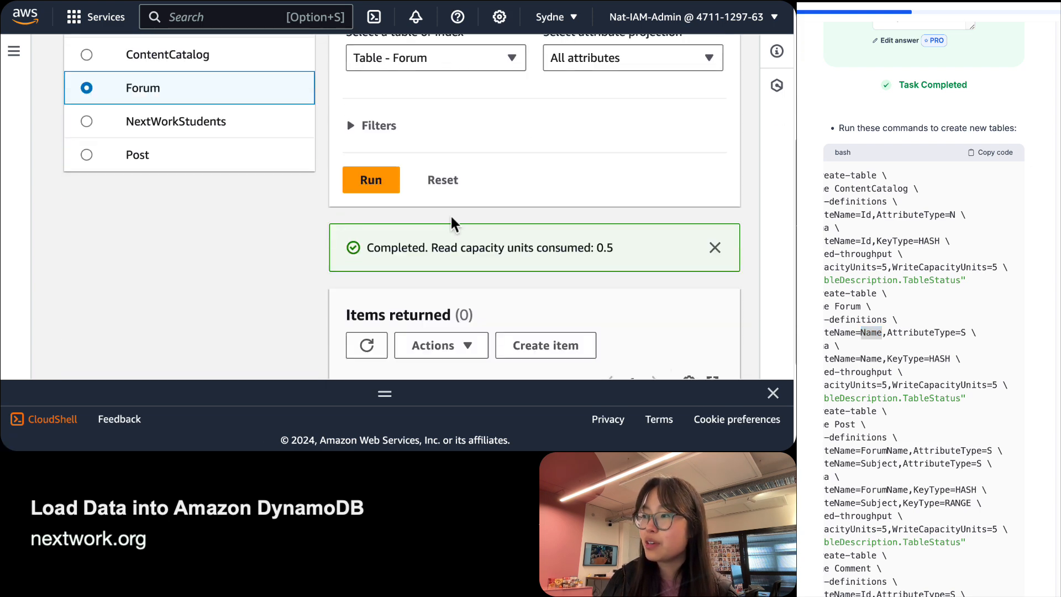
scroll(452, 219, "down", 3)
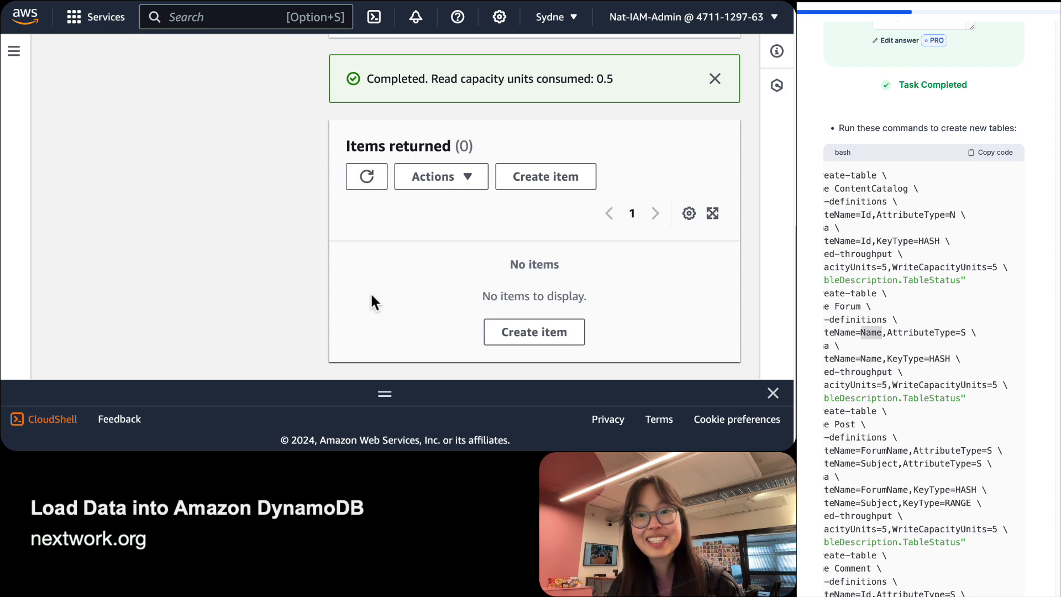
scroll(966, 338, "down", 12)
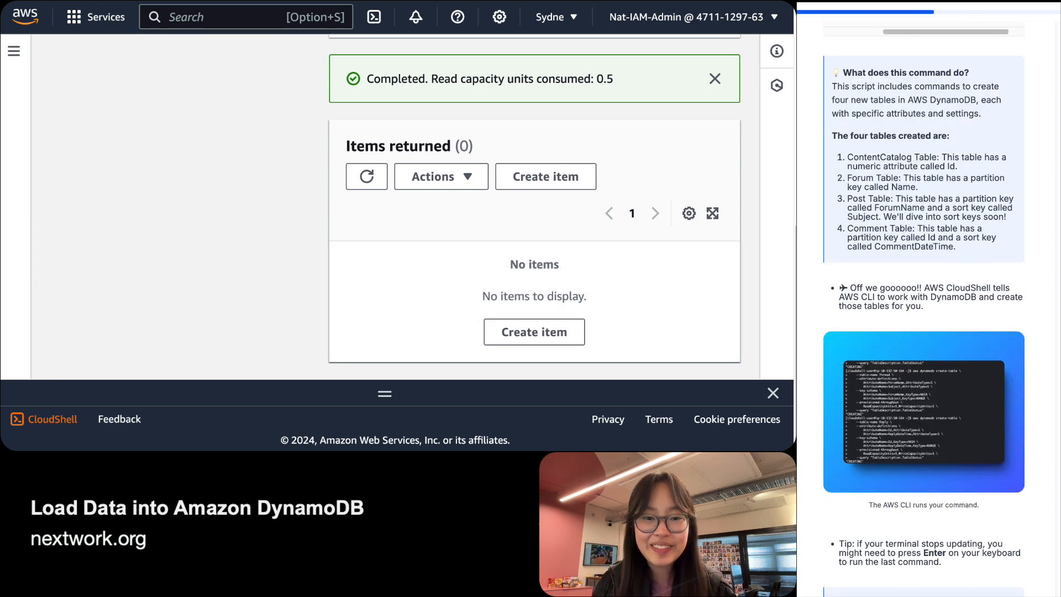
Bring up CloudShell, review the Comment create-table output showing CREATING, and zoom the page out.
scroll(923, 309, "down", 8)
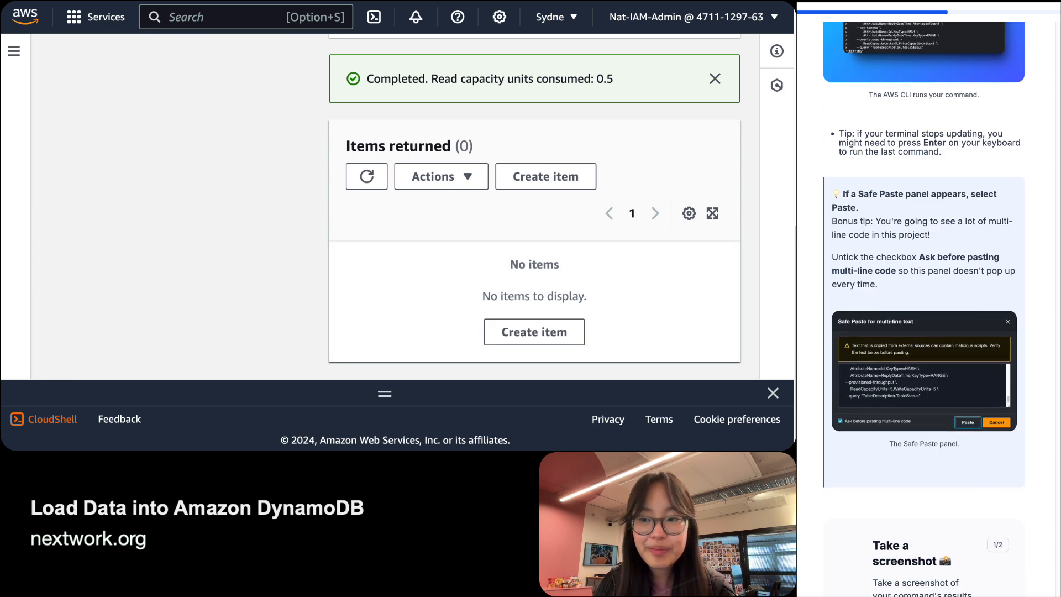
left_click(391, 395)
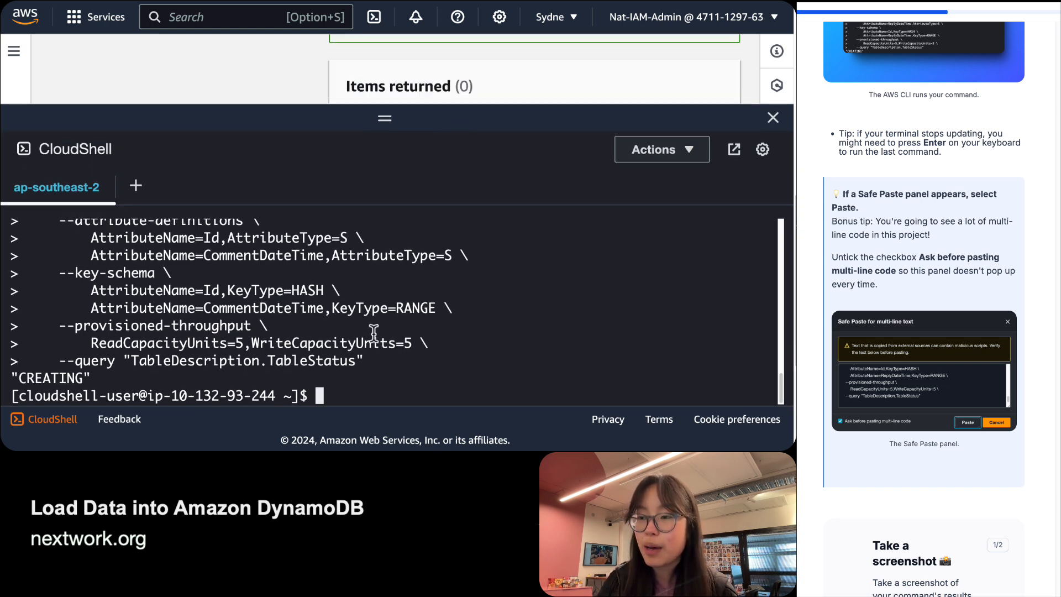
scroll(1025, 460, "up", 2)
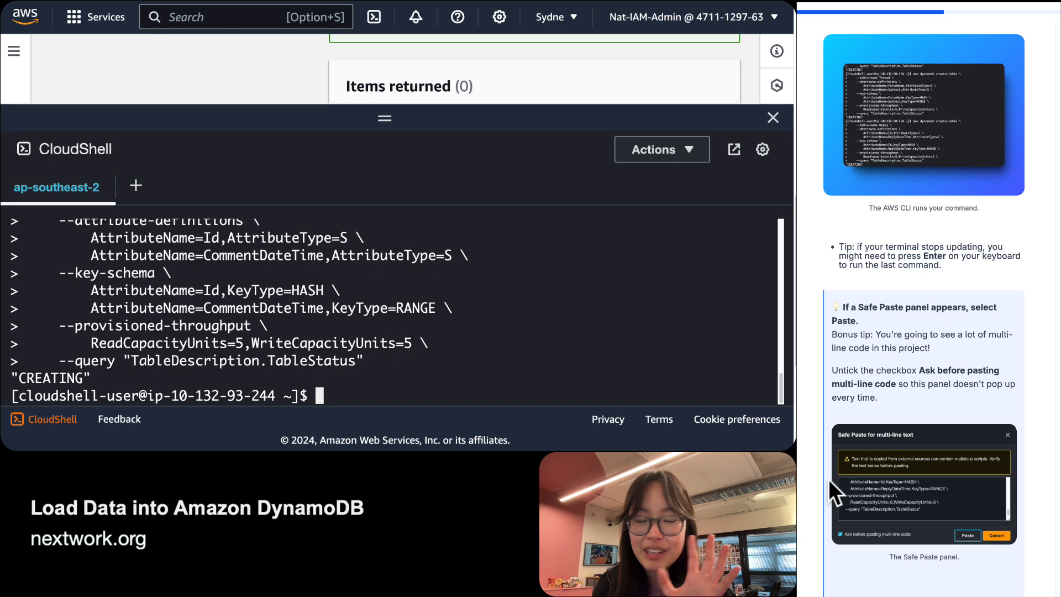
scroll(827, 479, "down", 1)
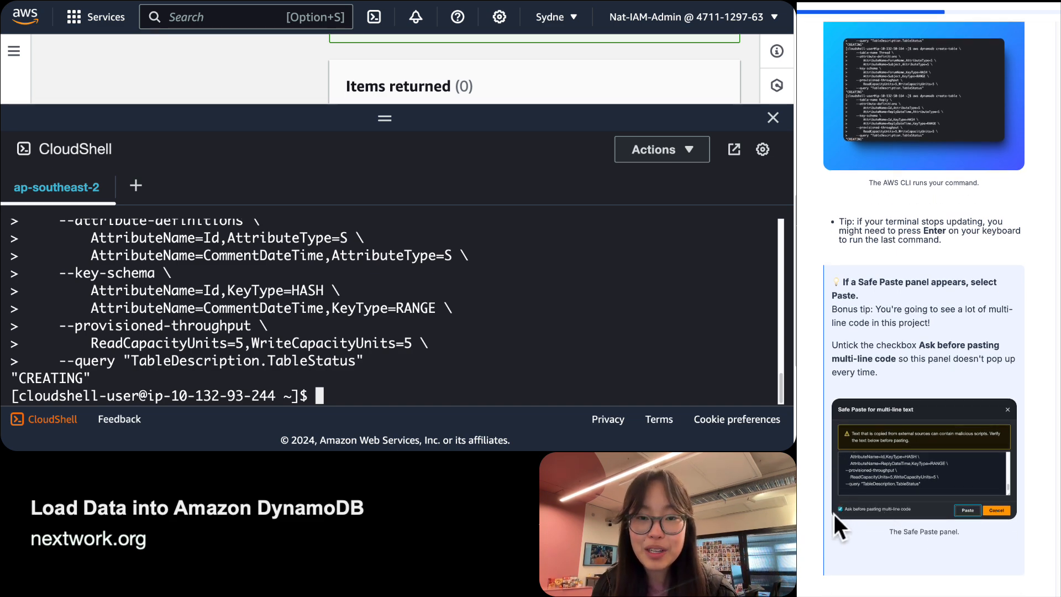
scroll(834, 513, "up", 5)
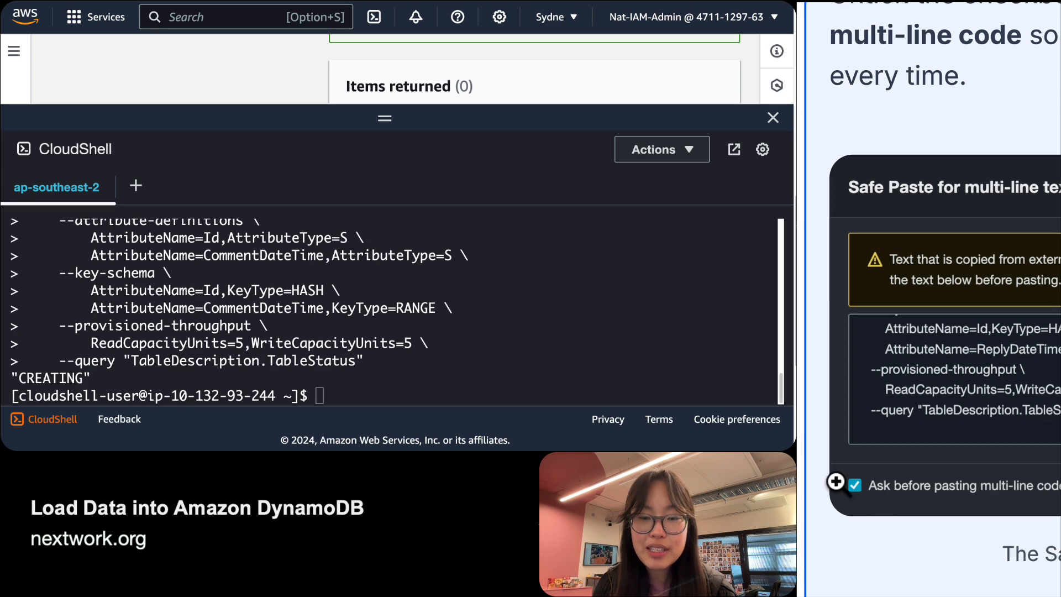
scroll(891, 493, "down", 5)
scroll(990, 408, "down", 2)
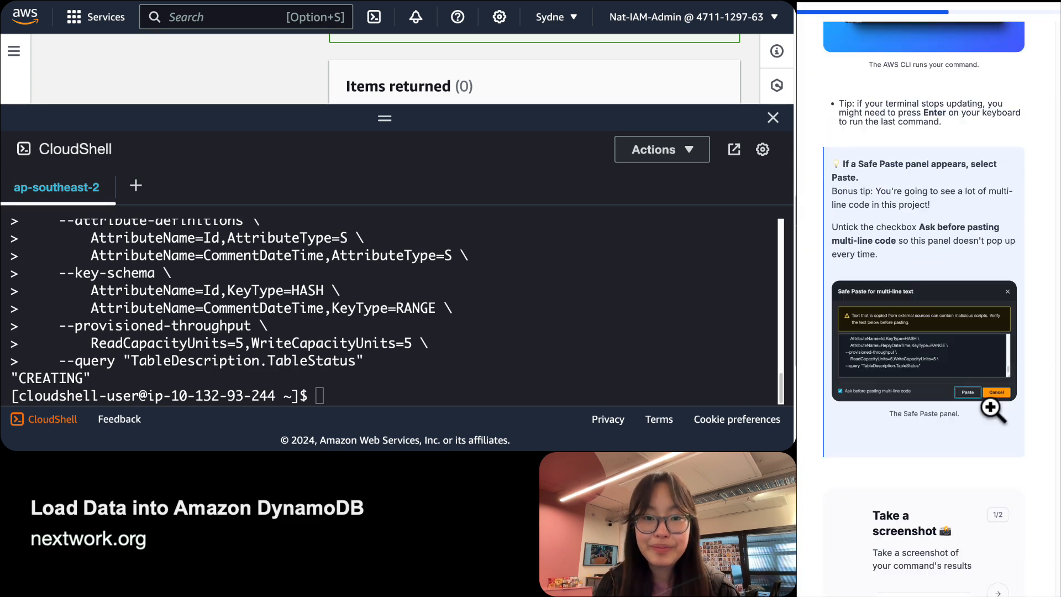
scroll(989, 403, "down", 4)
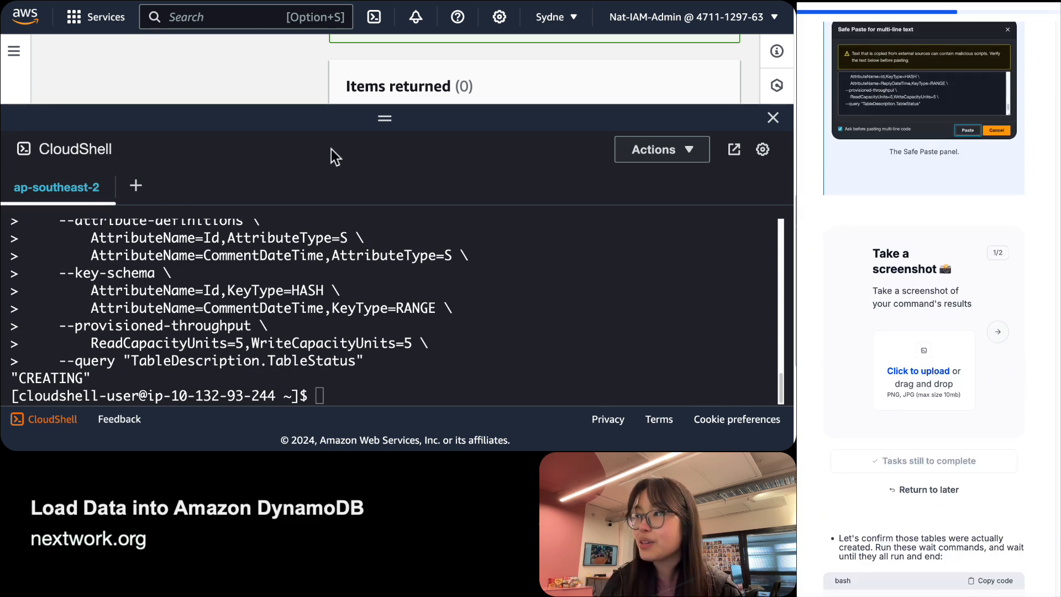
left_click_drag(384, 117, 385, 94)
scroll(206, 340, "up", 2)
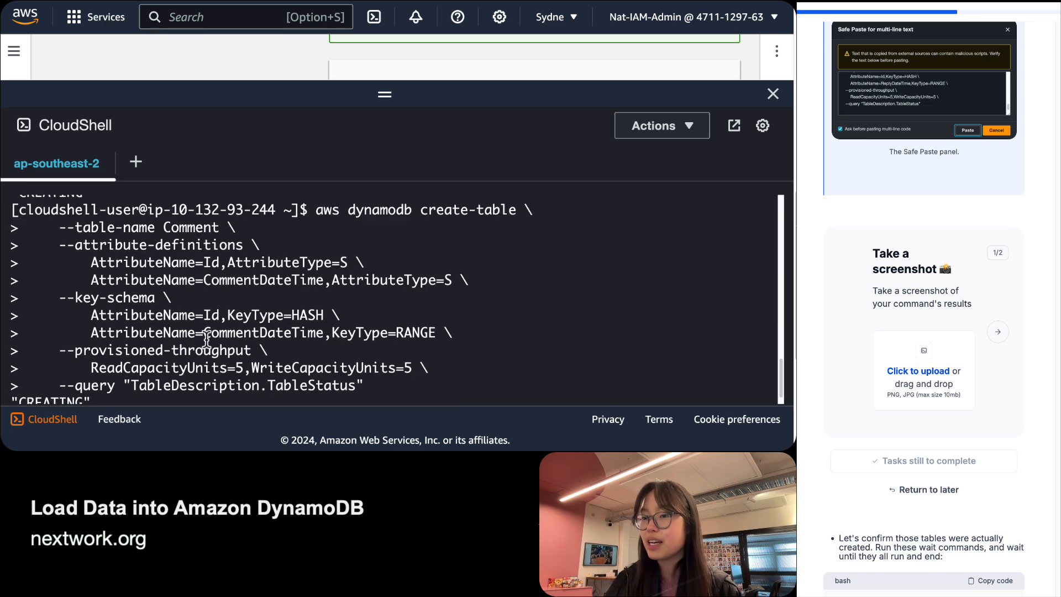
scroll(206, 339, "up", 2)
scroll(208, 331, "down", 3)
scroll(210, 320, "up", 1)
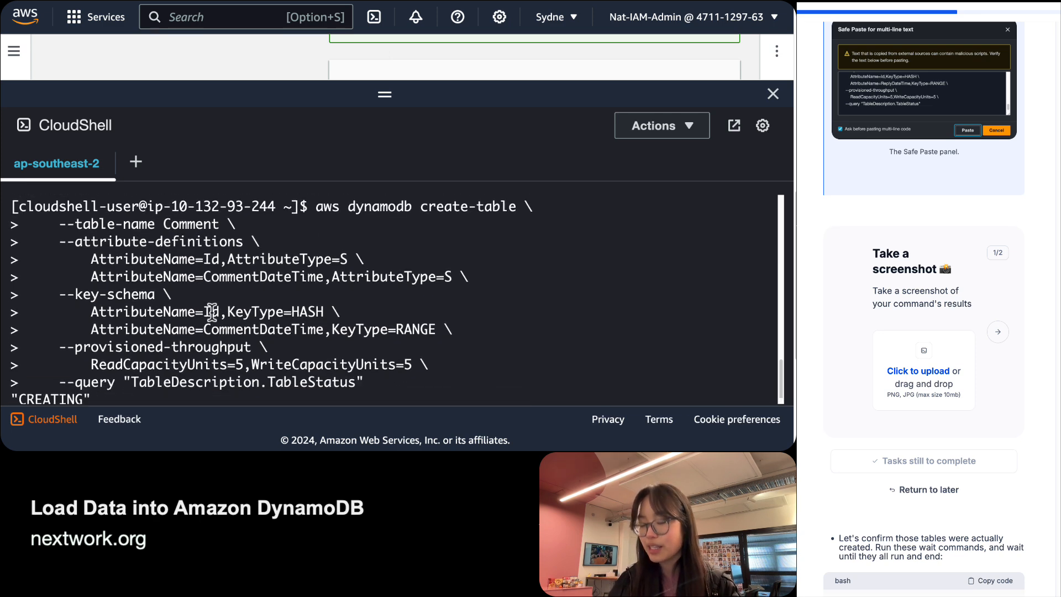
key("super+shift+4")
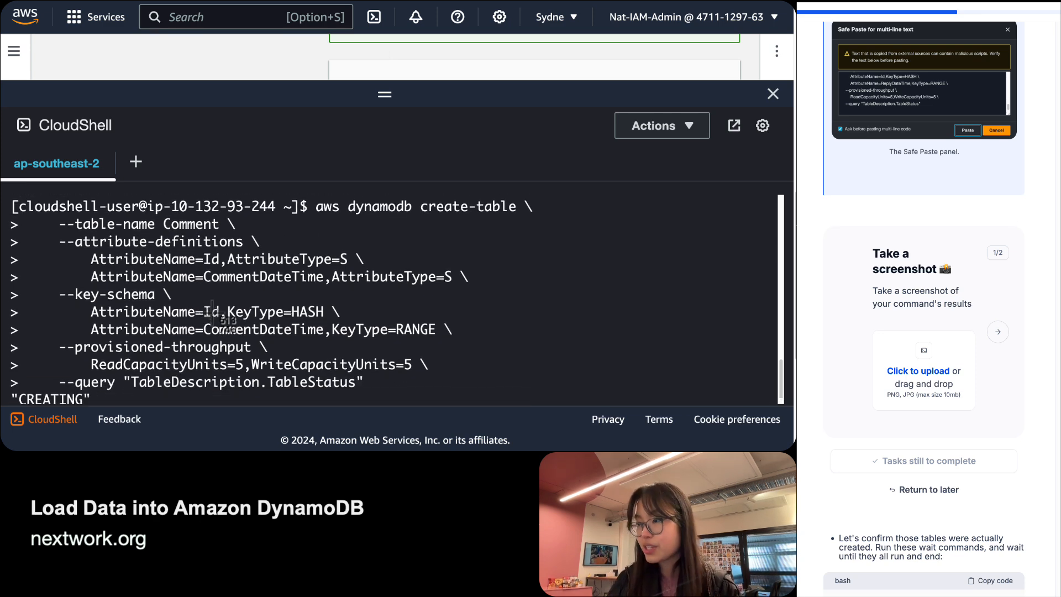
key("super+minus")
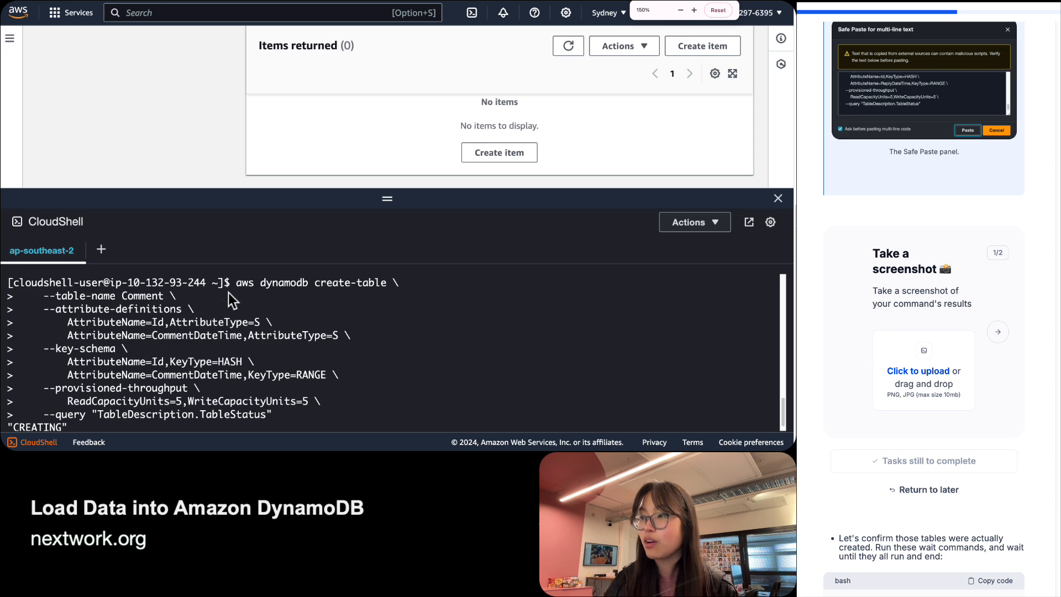
Screenshot the Post and Comment creation output in CloudShell and upload it to the screenshot task.
left_click_drag(396, 197, 411, 7)
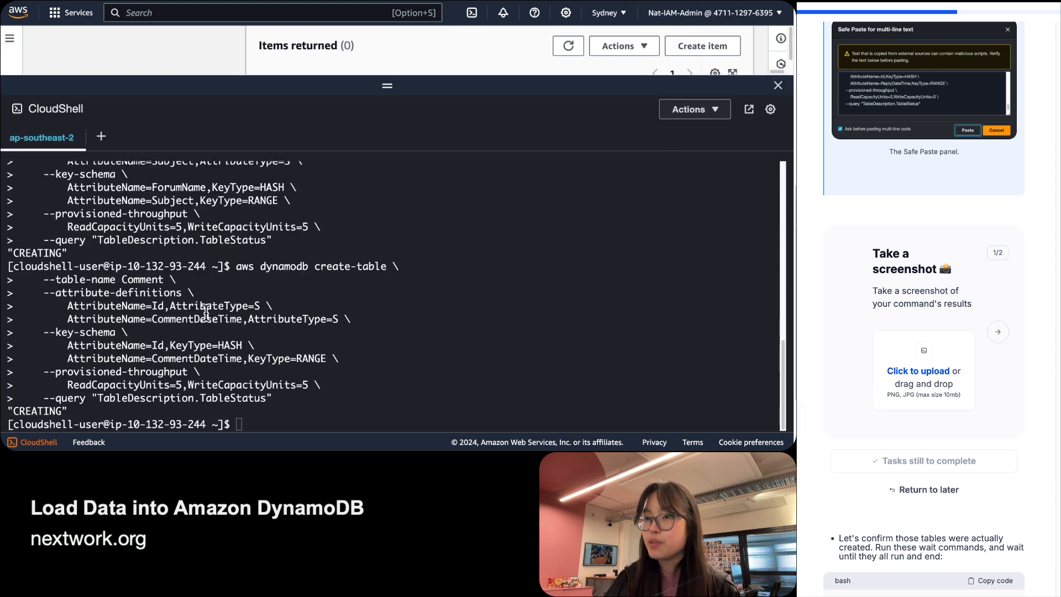
scroll(206, 312, "up", 3)
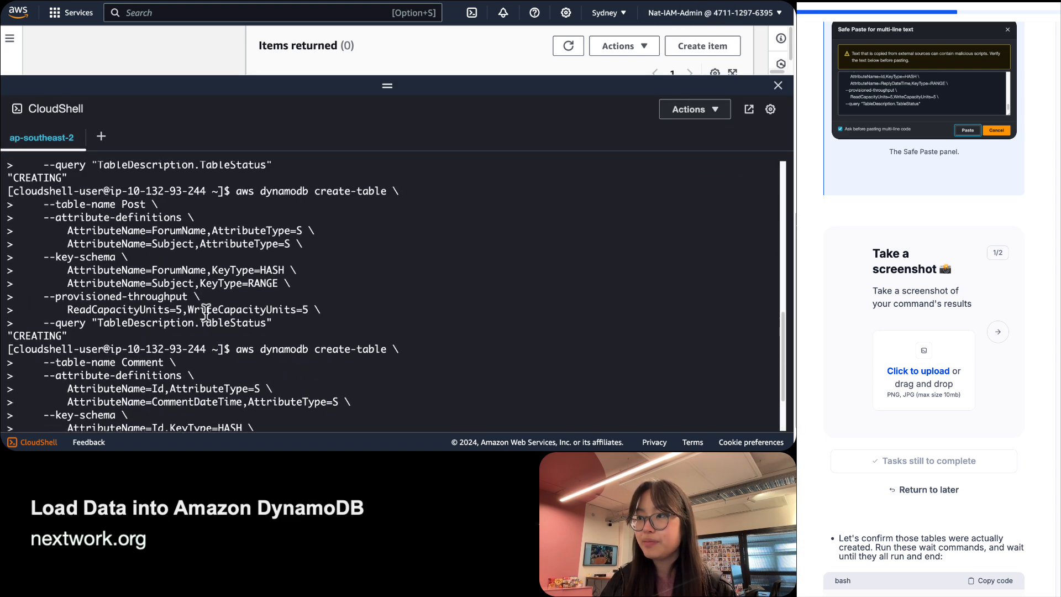
key("shift+super+4")
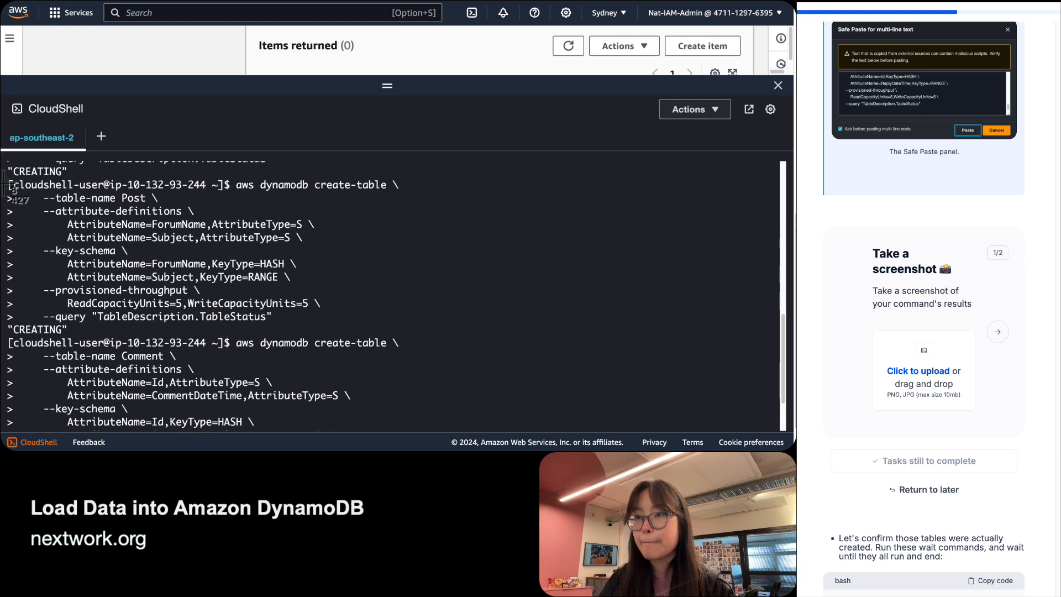
left_click_drag(6, 177, 458, 383)
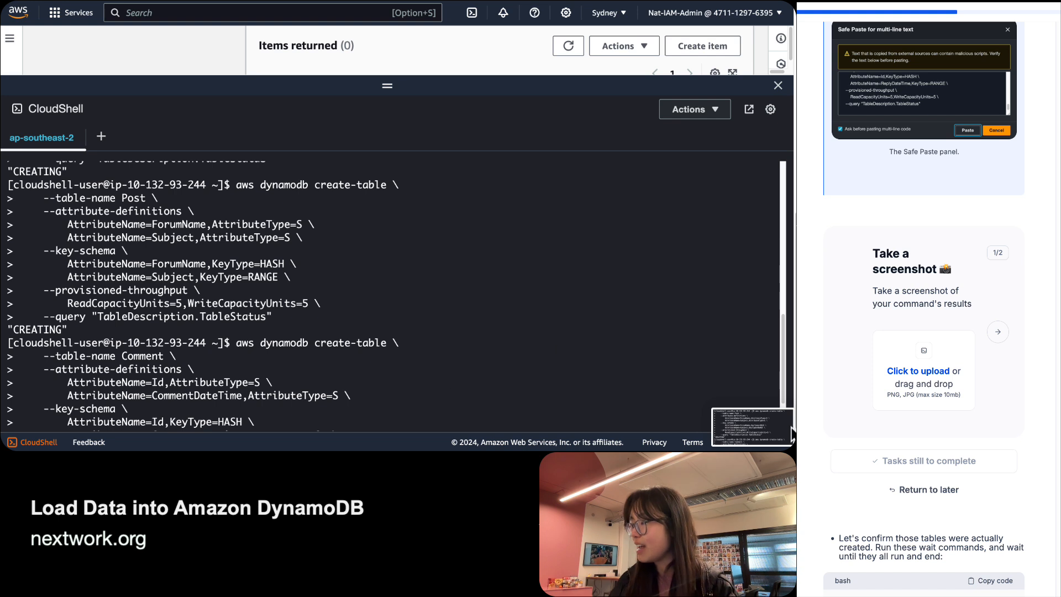
left_click_drag(774, 425, 928, 393)
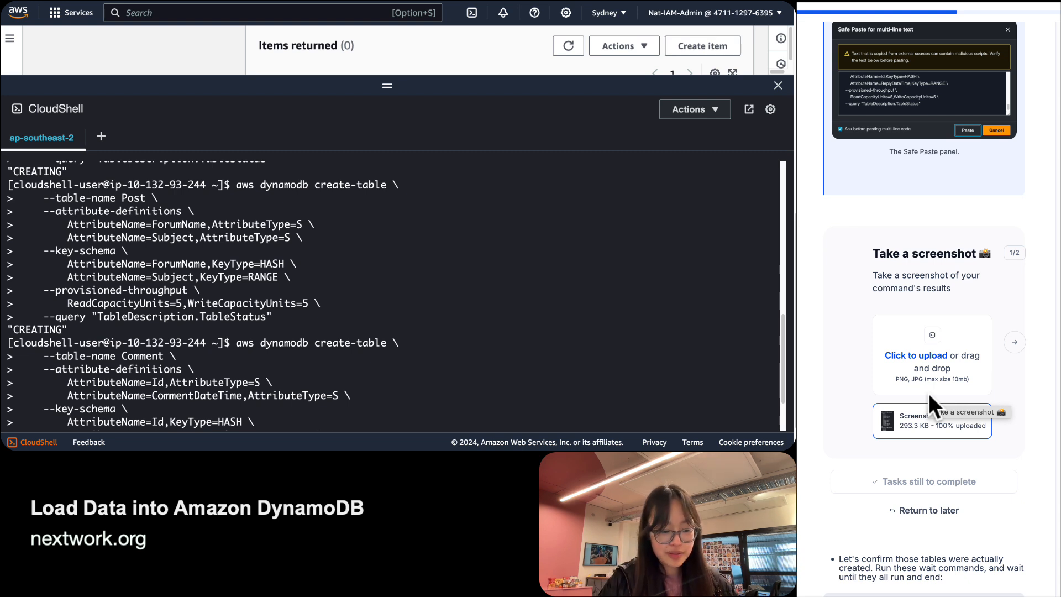
left_click(1013, 343)
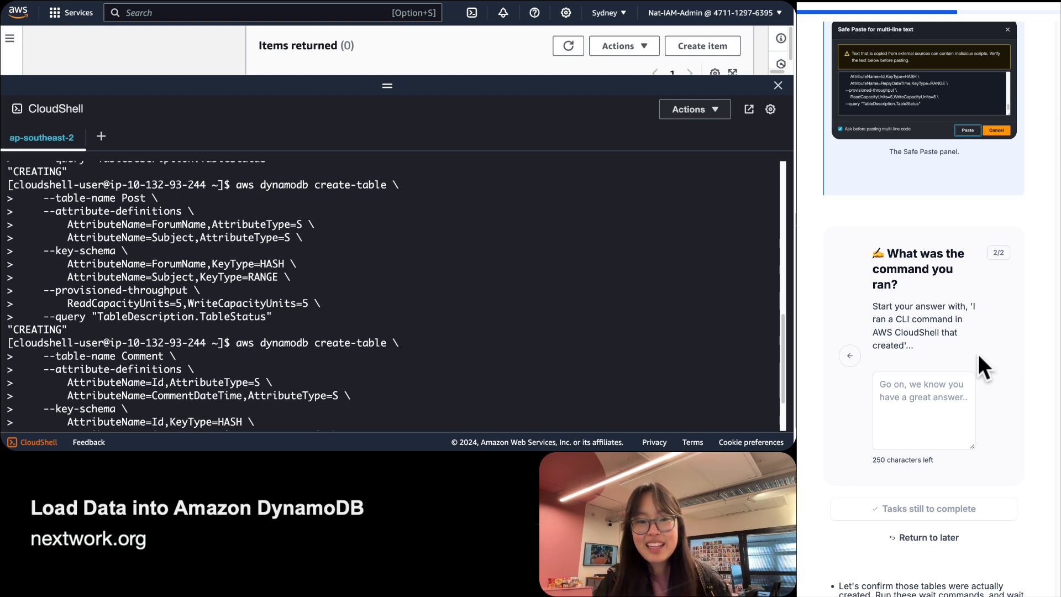
Start the answer with the suggested opening, adding 'four new DynamoDB tables' via aws dynamodb create-table.
left_click(939, 408)
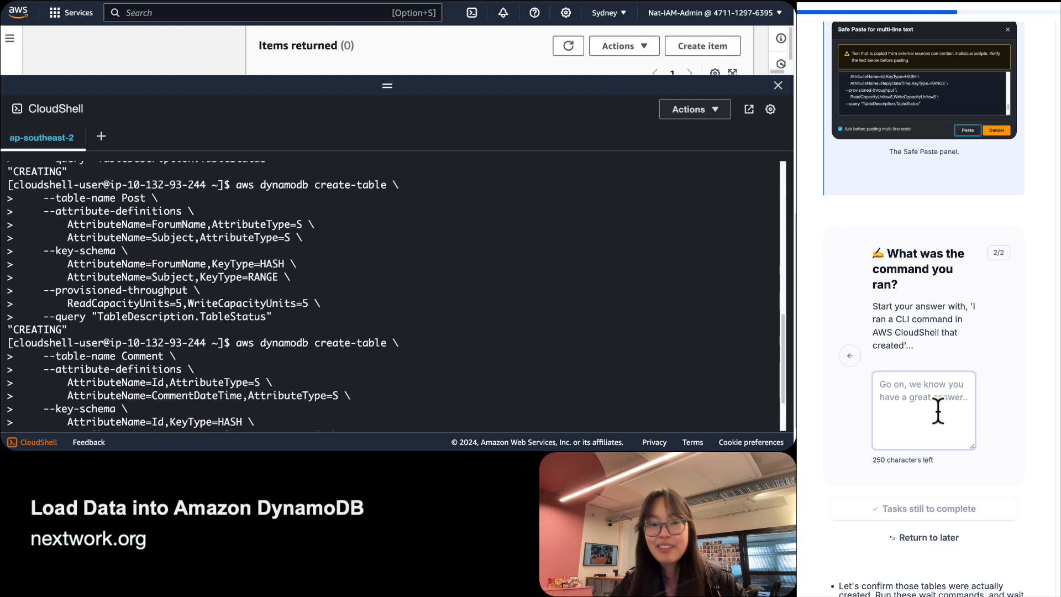
left_click_drag(973, 306, 904, 345)
key("super+c")
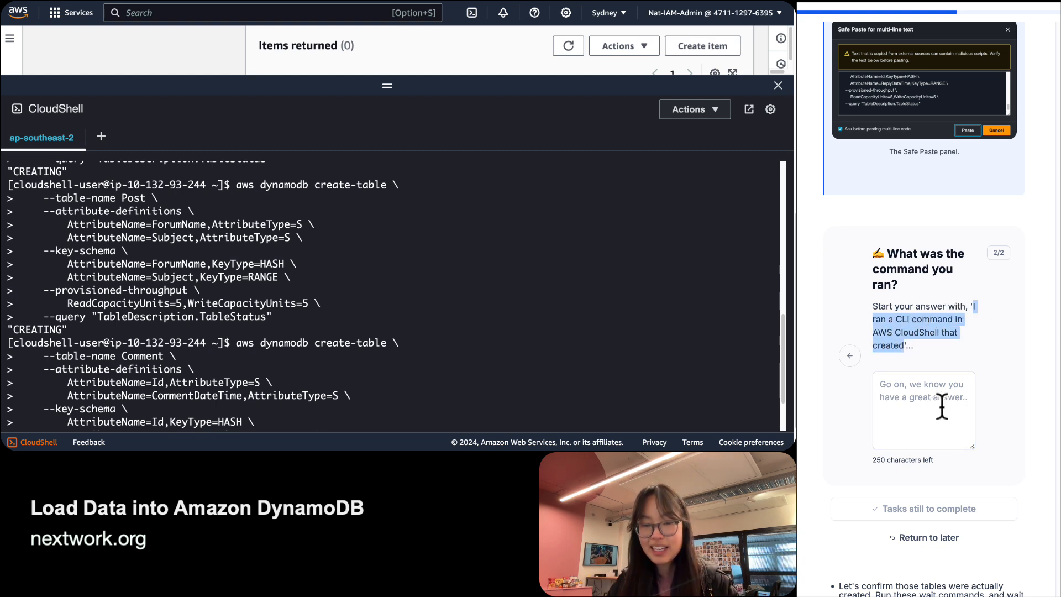
left_click(941, 407)
key("super+v")
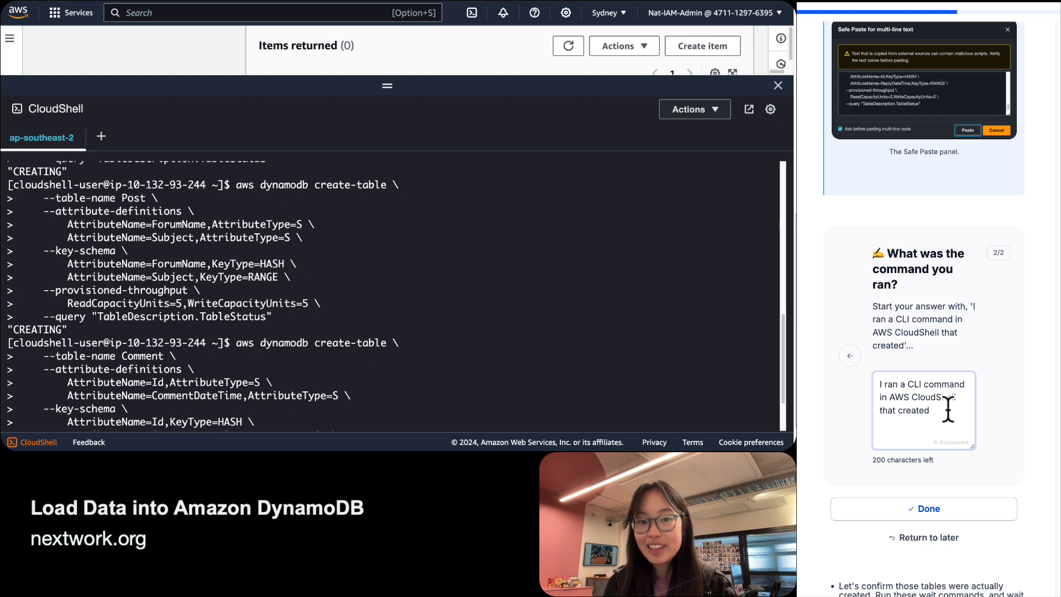
type("four new Dynanmo")
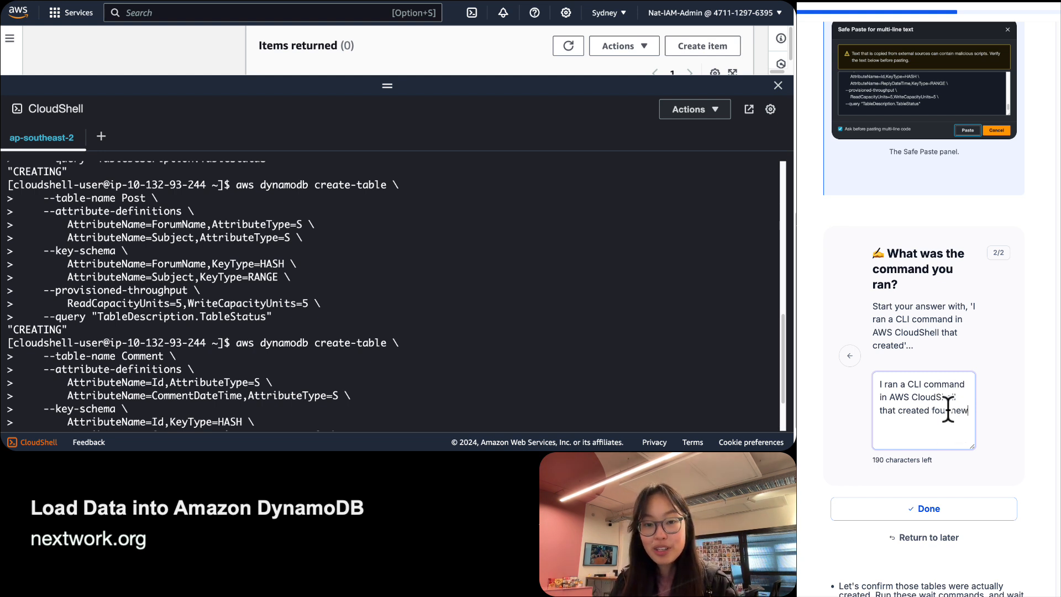
key("BackSpace")
key("BackSpace")
key("BackSpace")
key("BackSpace")
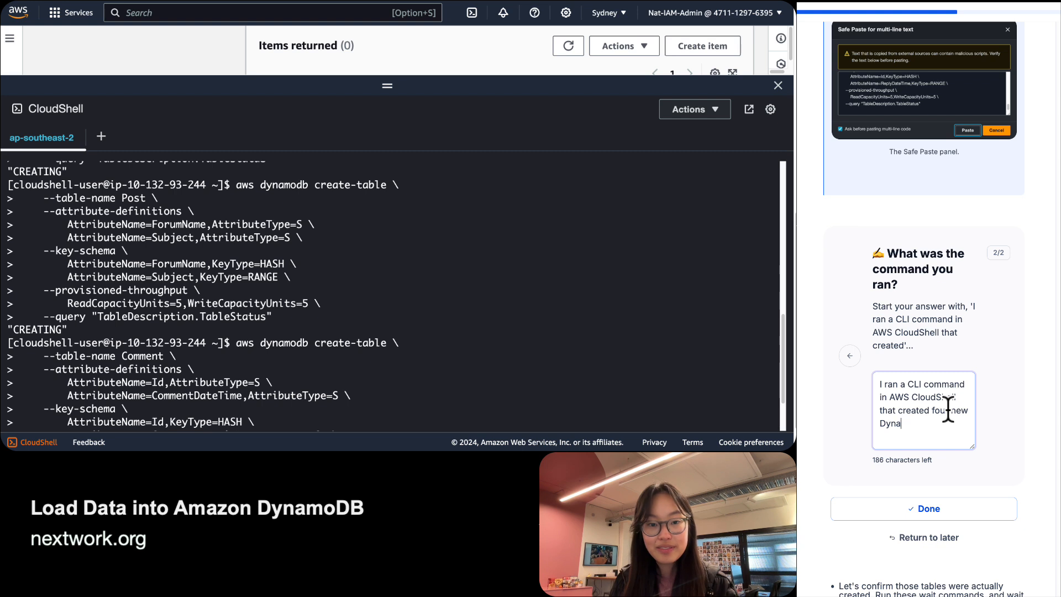
type("moDB")
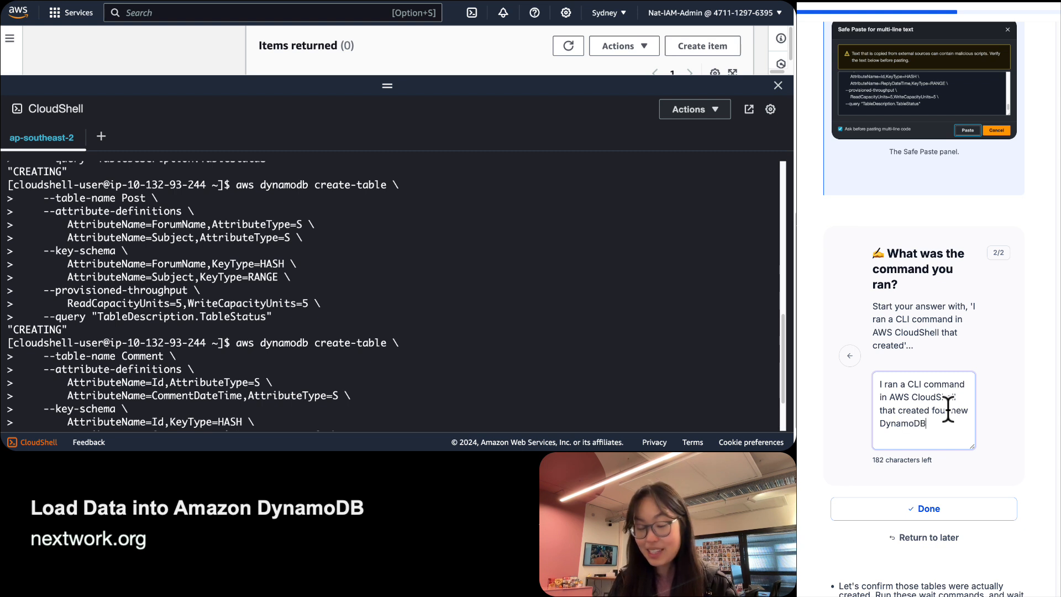
type(" tables. ")
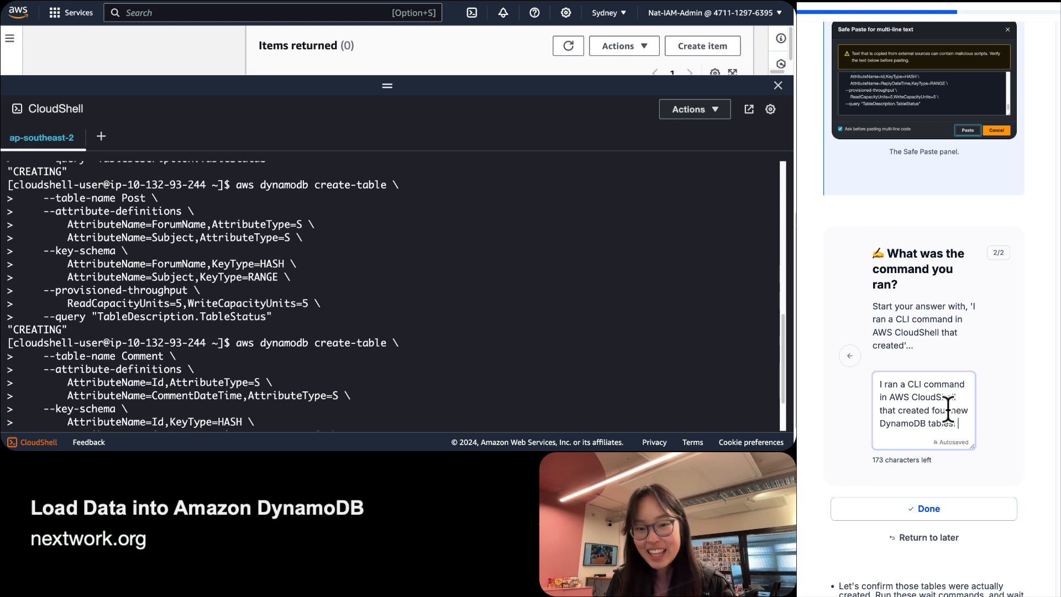
type("The command is cal")
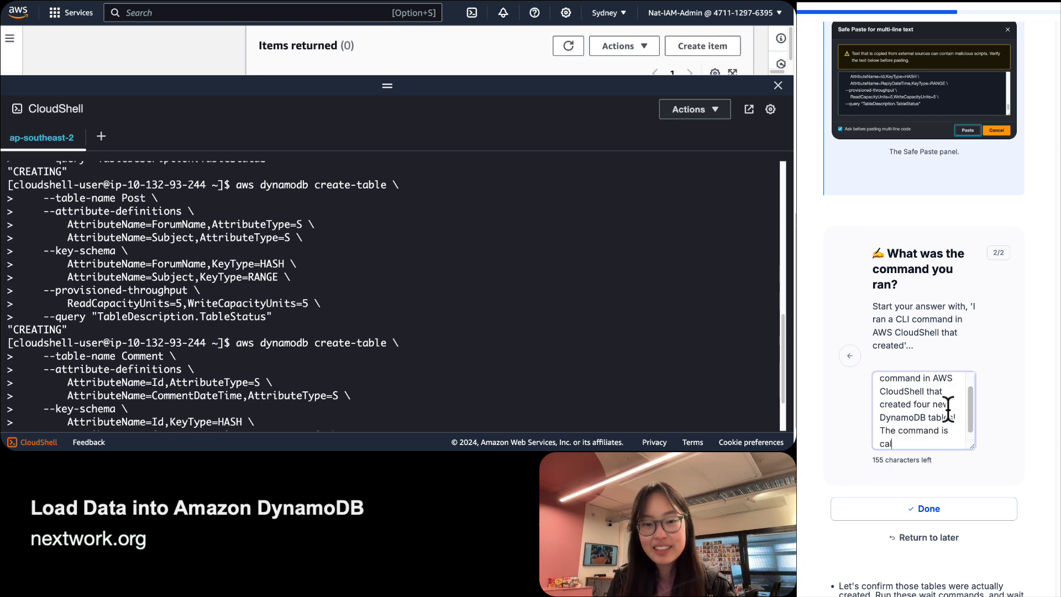
type("led aws dyna")
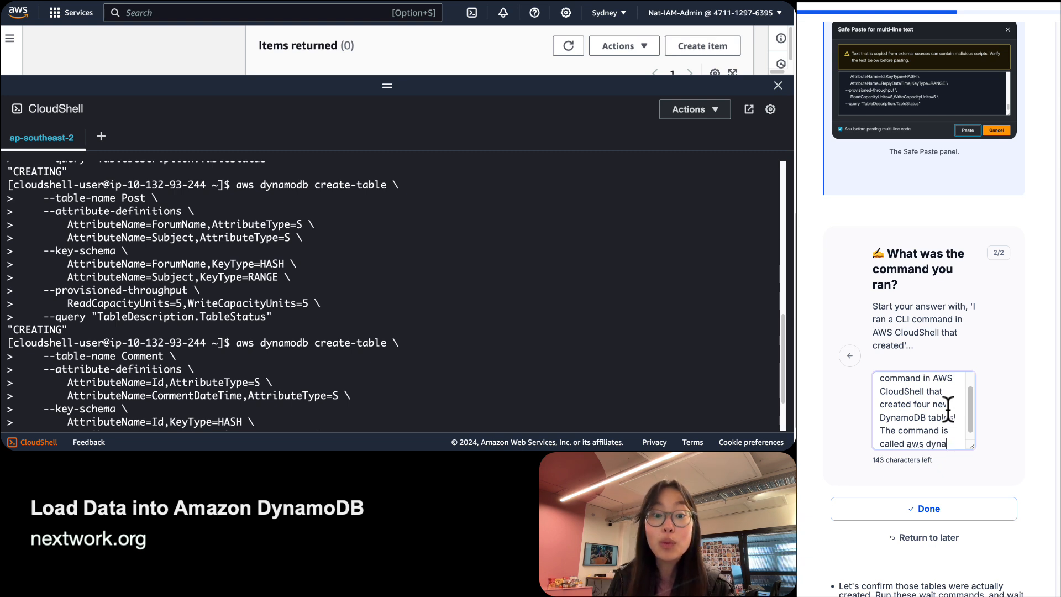
type("mo")
type("db ")
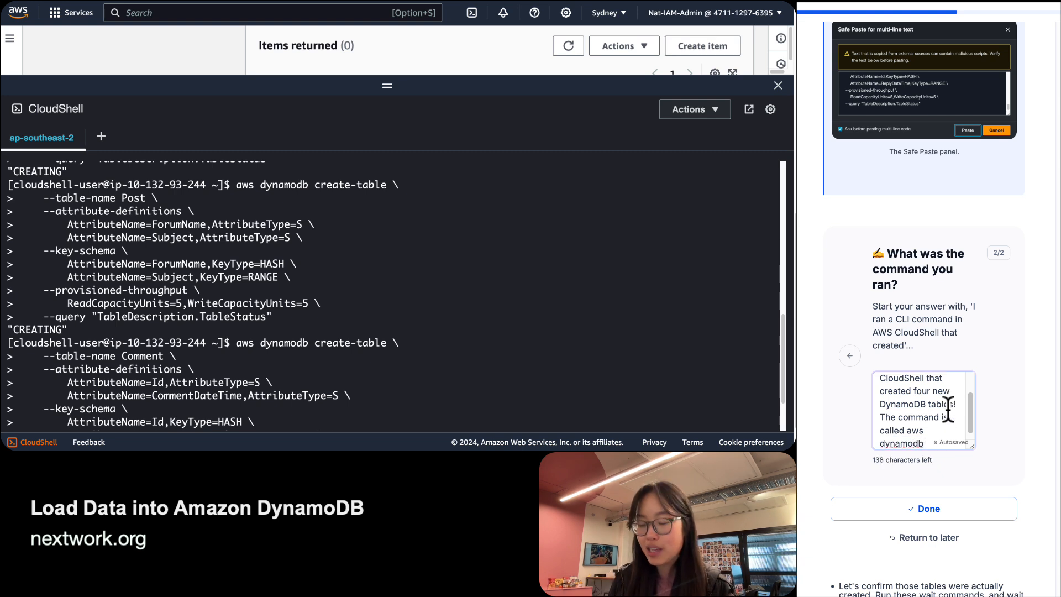
type("create-table,")
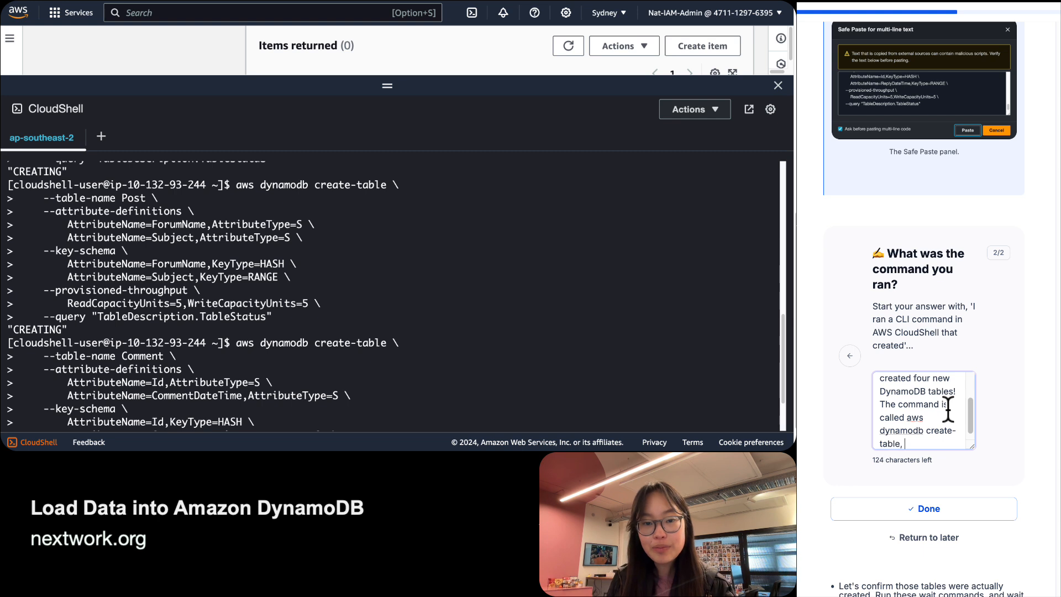
Insert 'AWS CLI', add that the table name and attributes are defined in the command, and submit.
left_click(897, 399)
type("AWS CLI")
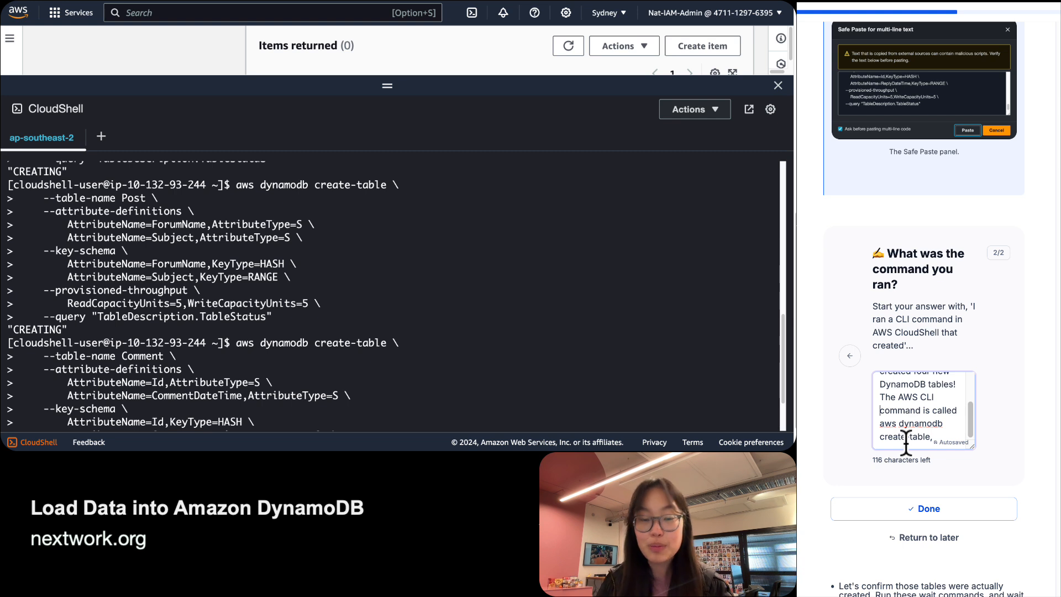
left_click(950, 436)
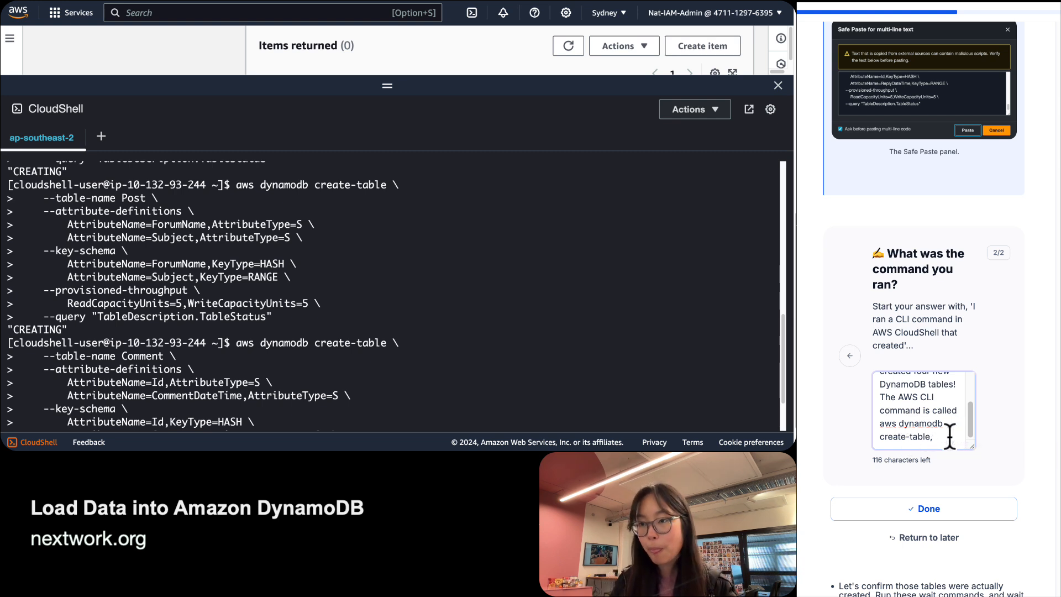
type("and I could")
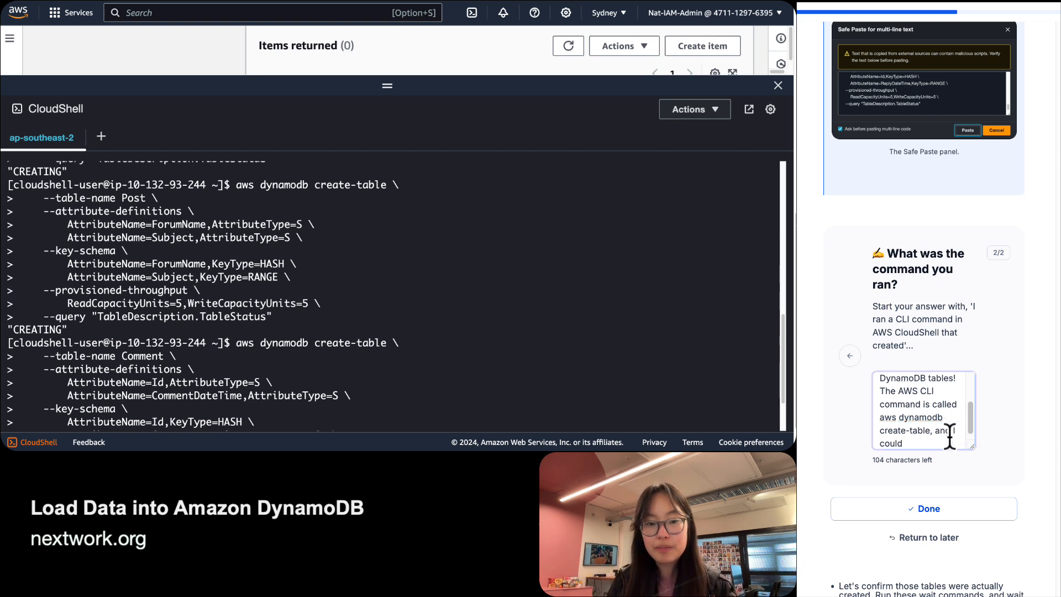
type(" even define")
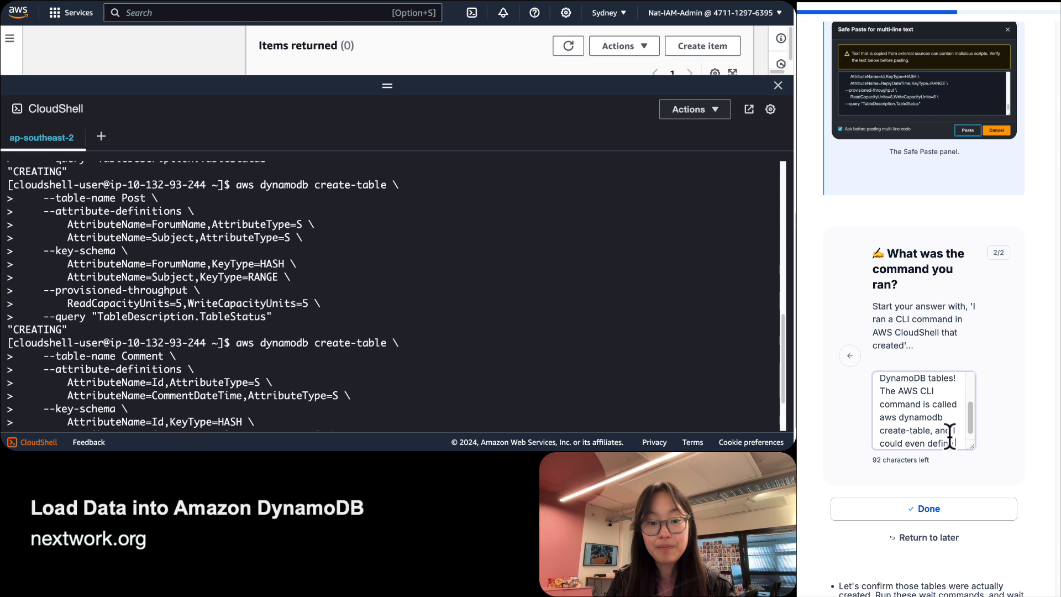
type(" the table name and its ")
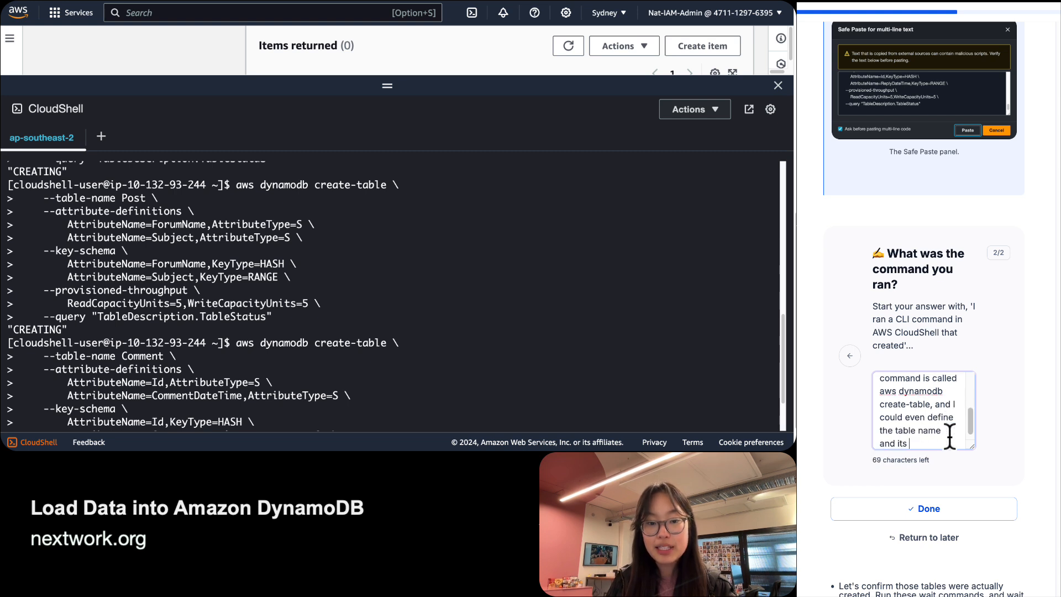
type("attribtues a")
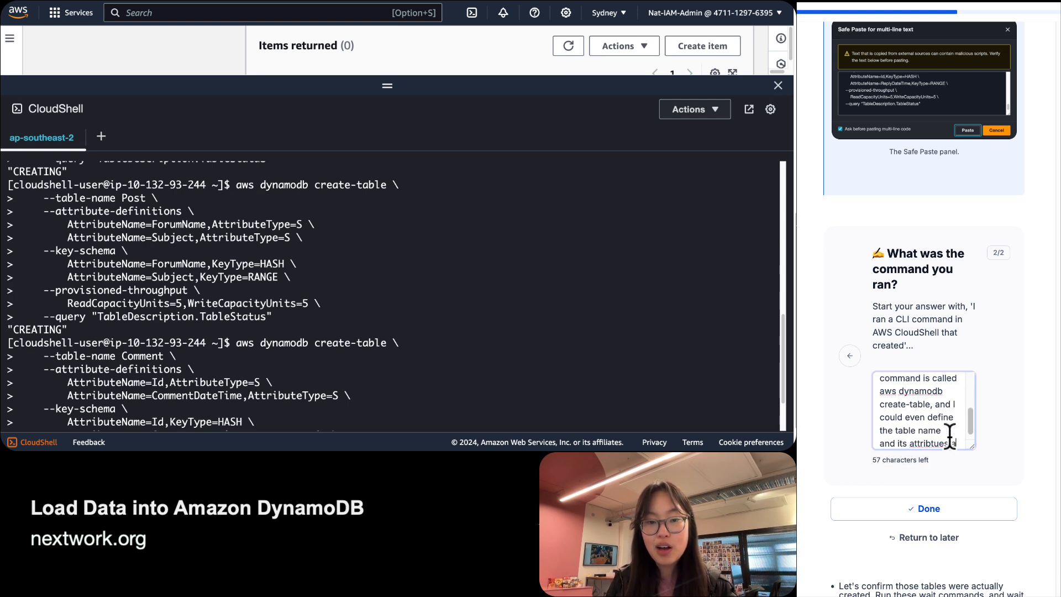
type("ll within")
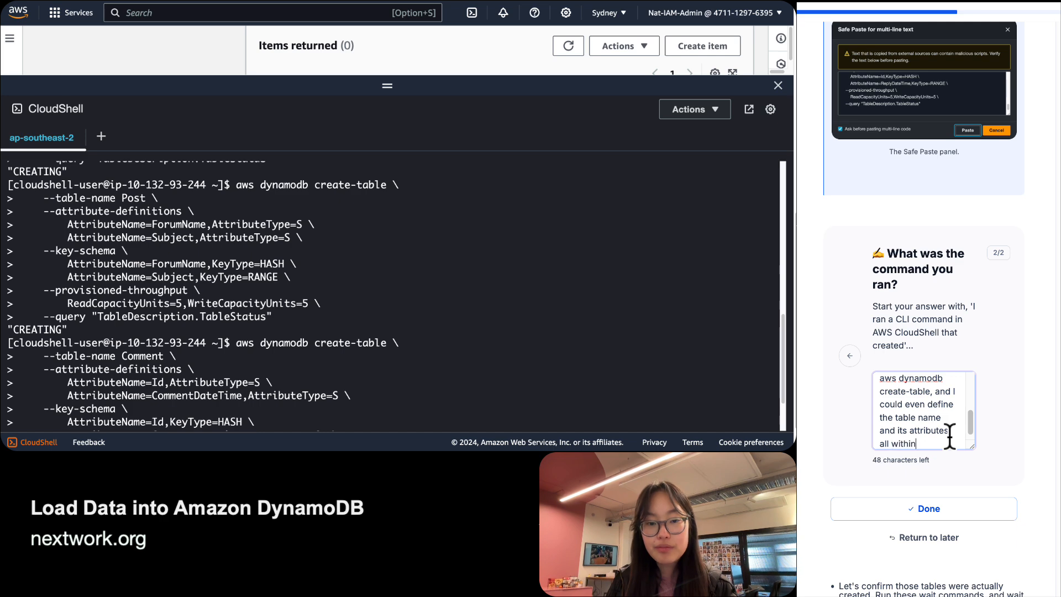
type(" the ")
type("command.")
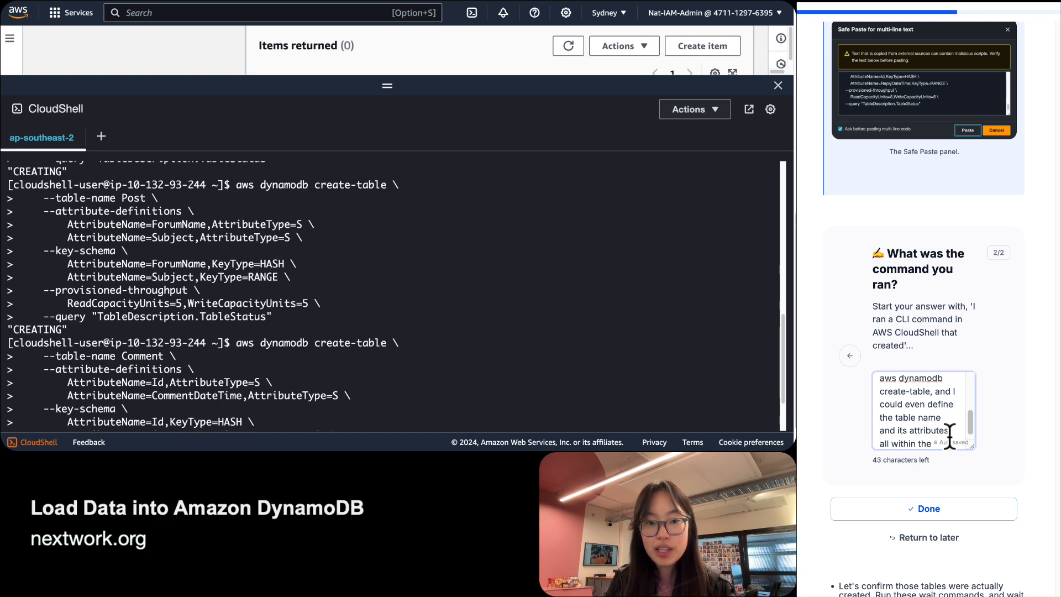
key("Return")
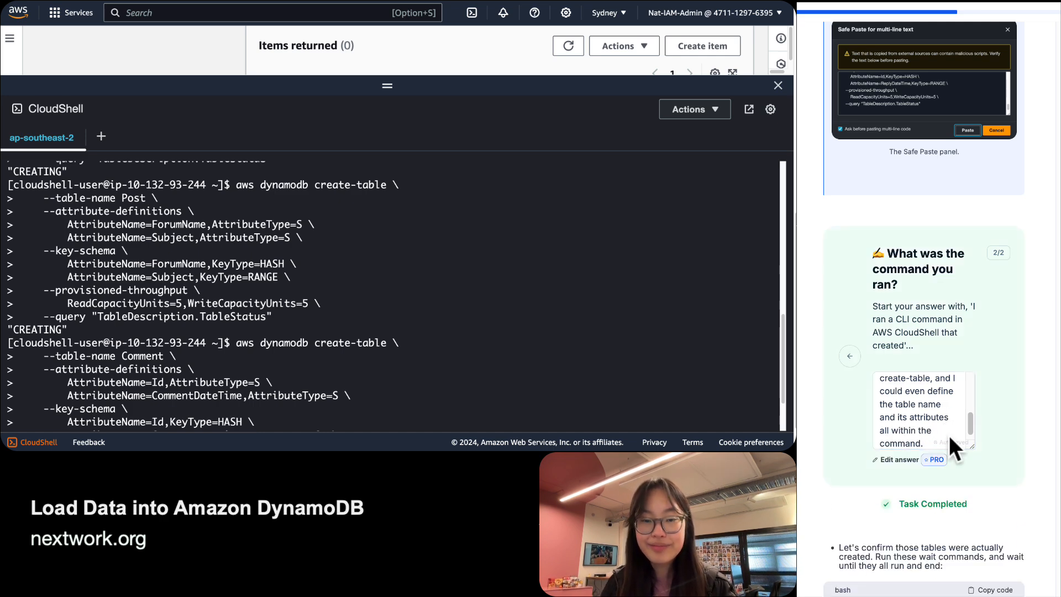
Expand the CloudShell panel to read the Post and Comment create-table output with CREATING status.
scroll(913, 399, "down", 5)
scroll(923, 309, "down", 2)
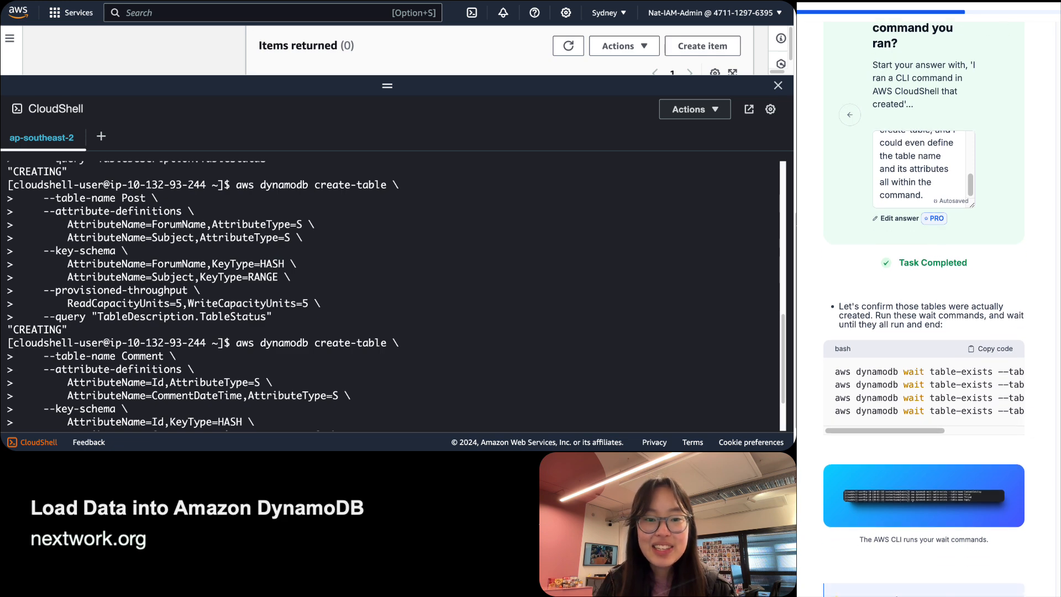
scroll(92, 298, "down", 1)
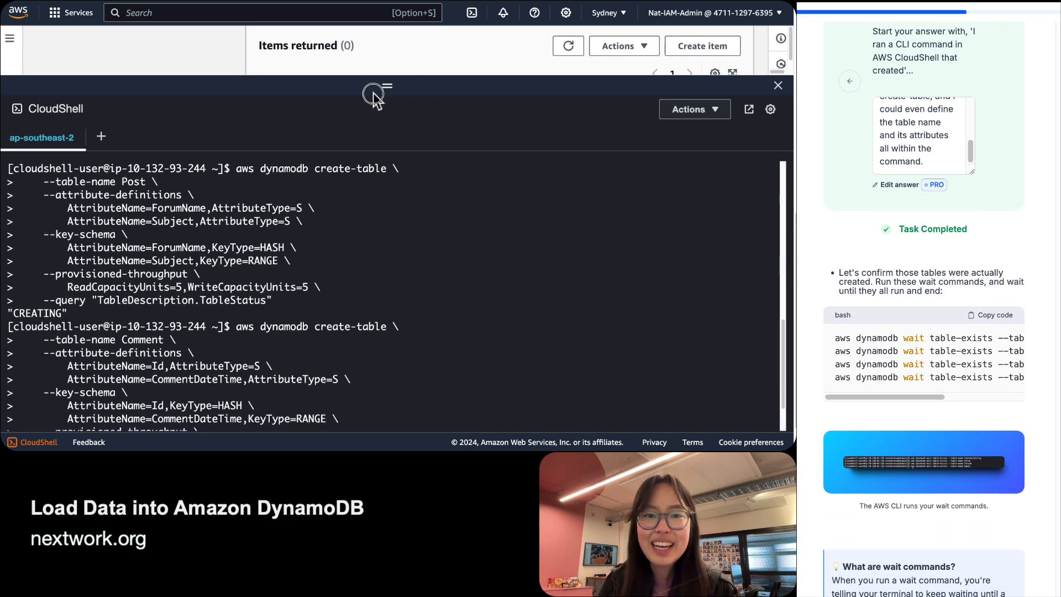
left_click_drag(371, 88, 371, 315)
scroll(313, 167, "up", 5)
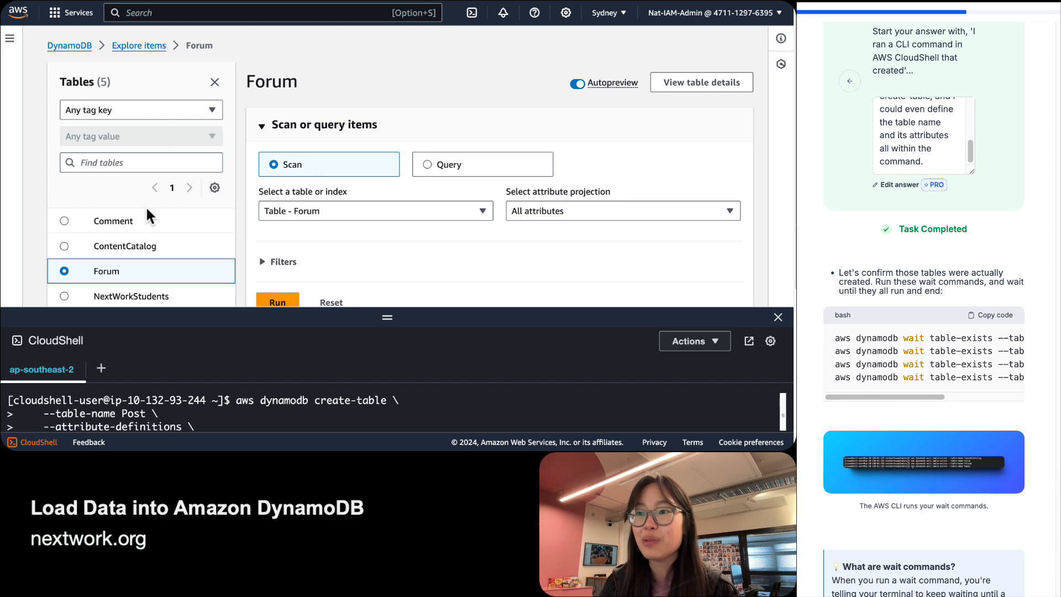
scroll(99, 158, "down", 2)
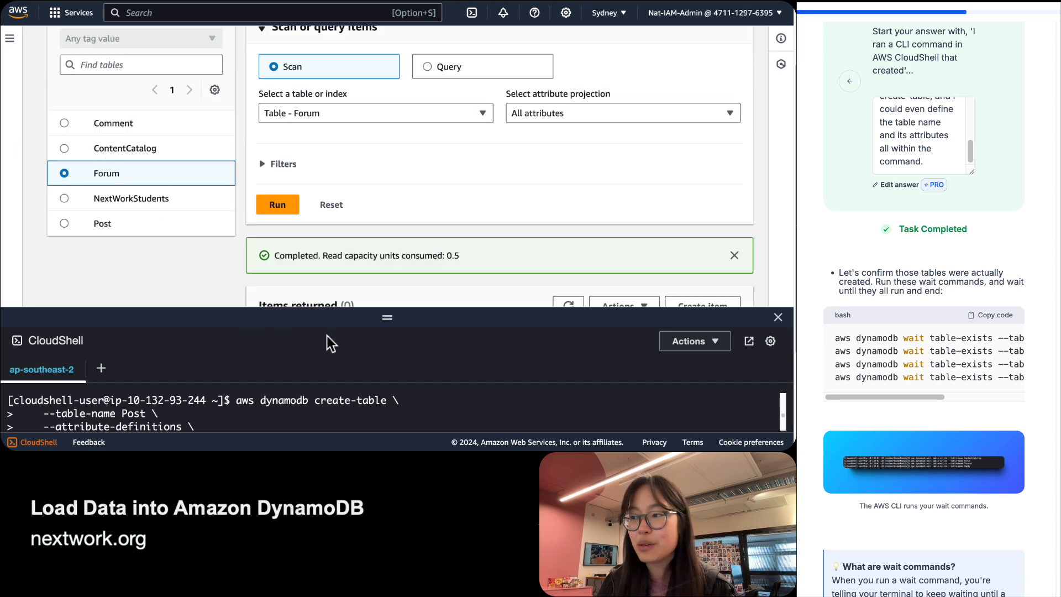
left_click_drag(325, 310, 315, 77)
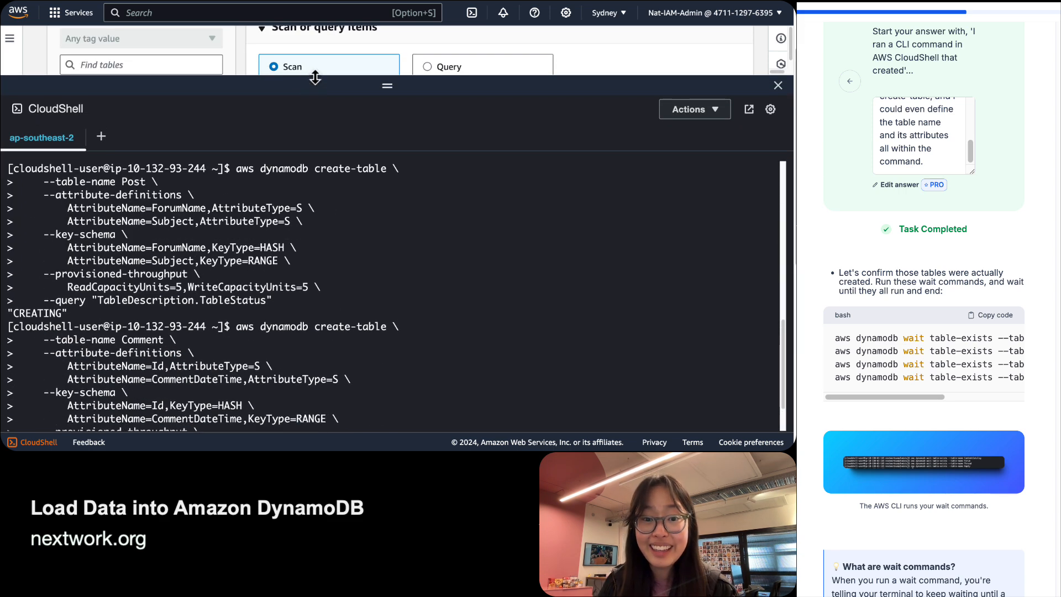
scroll(864, 315, "down", 1)
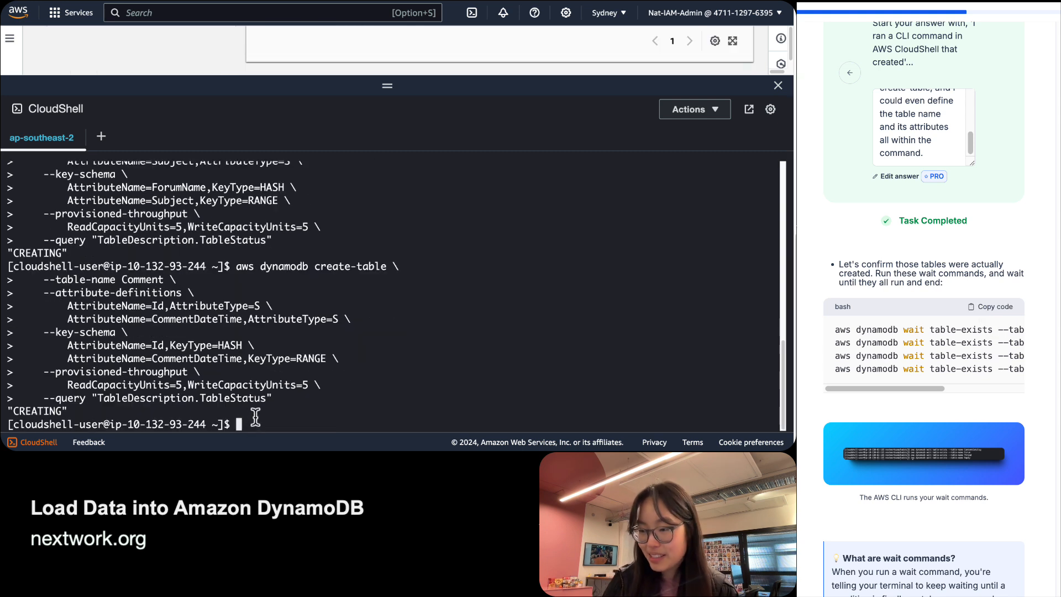
Run wait table-exists for ContentCatalog, Forum, Post and Comment, then zoom the browser in.
key("super+v")
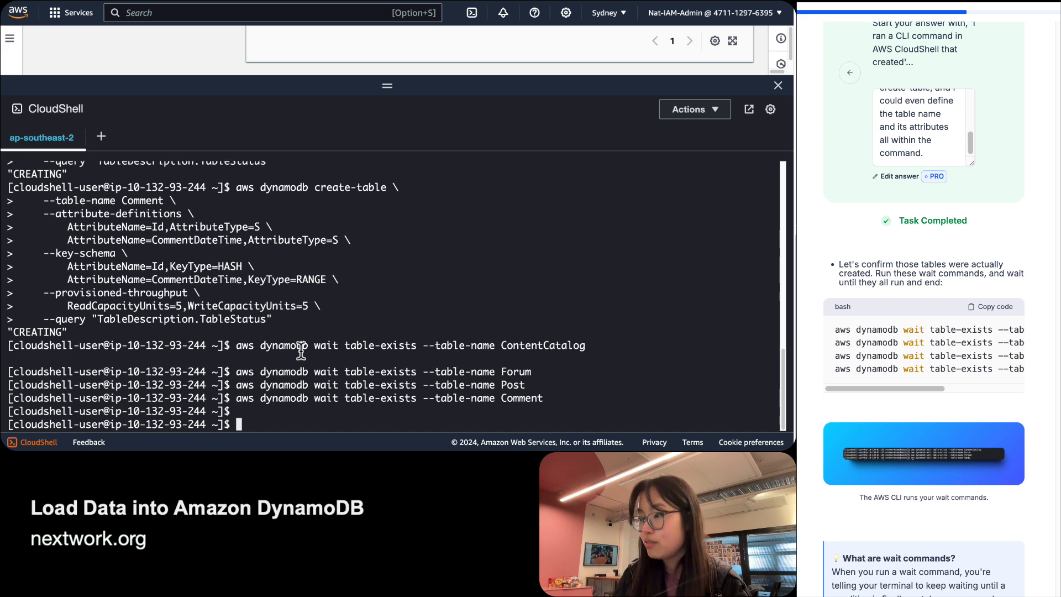
type("=")
left_click(320, 109)
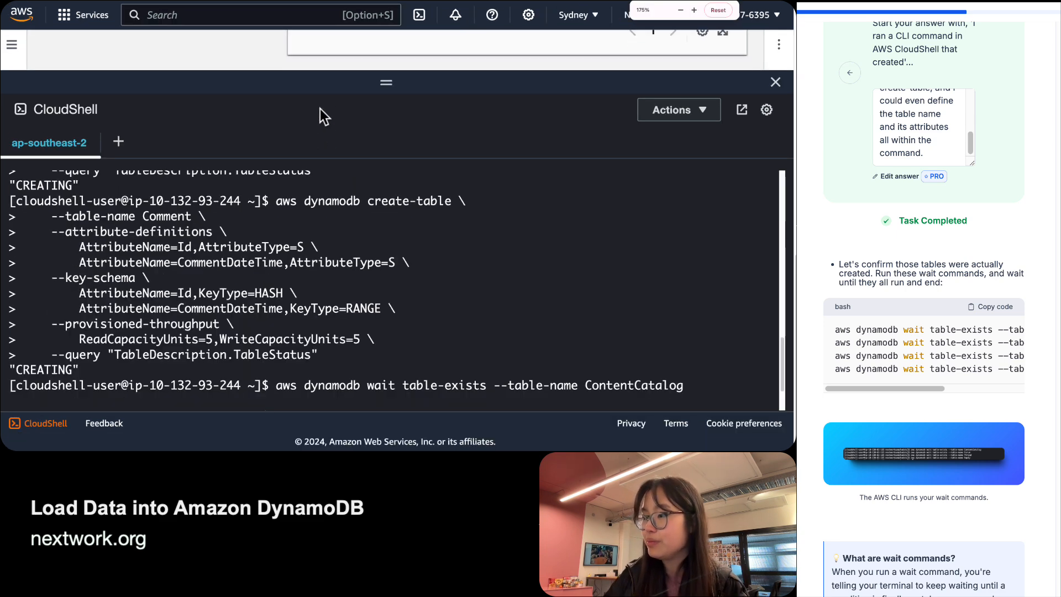
key("super+equal")
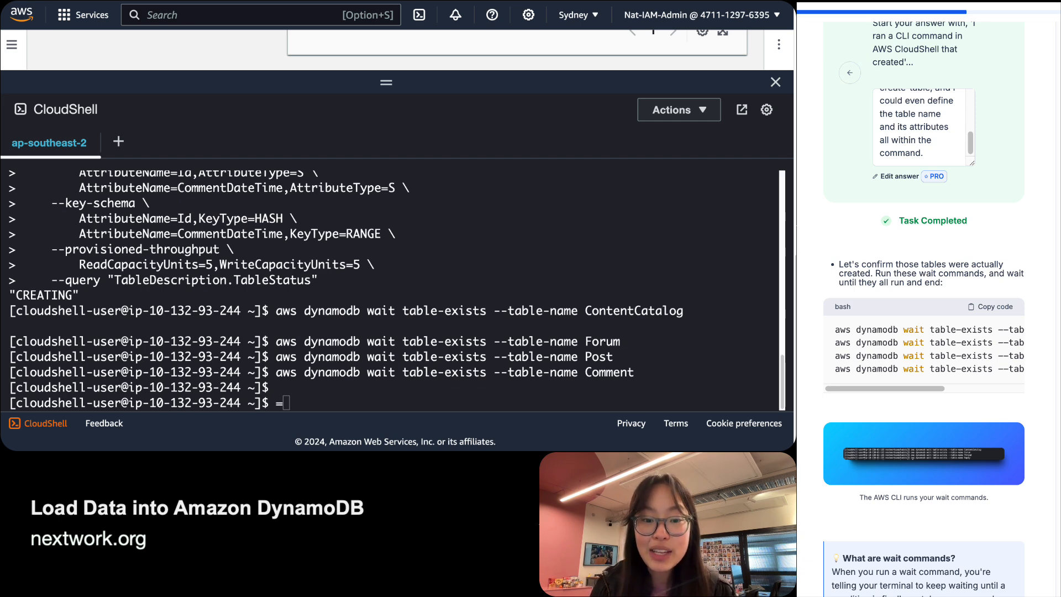
scroll(1057, 362, "down", 5)
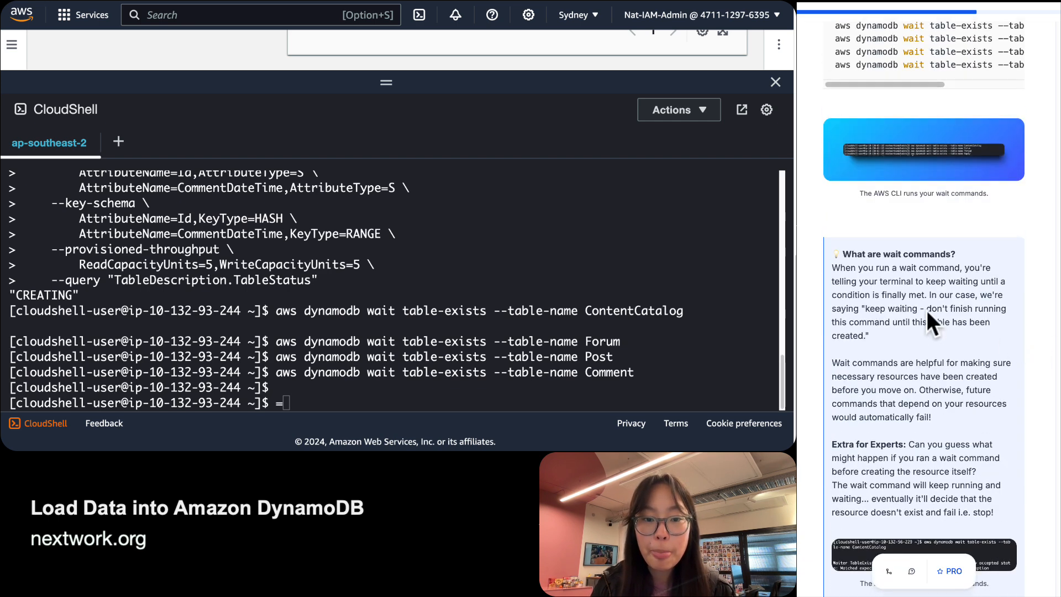
Run 'aws dynamodb wait table-exists --table-name Computer' for the nonexistent Computer table.
left_click_drag(869, 335, 896, 321)
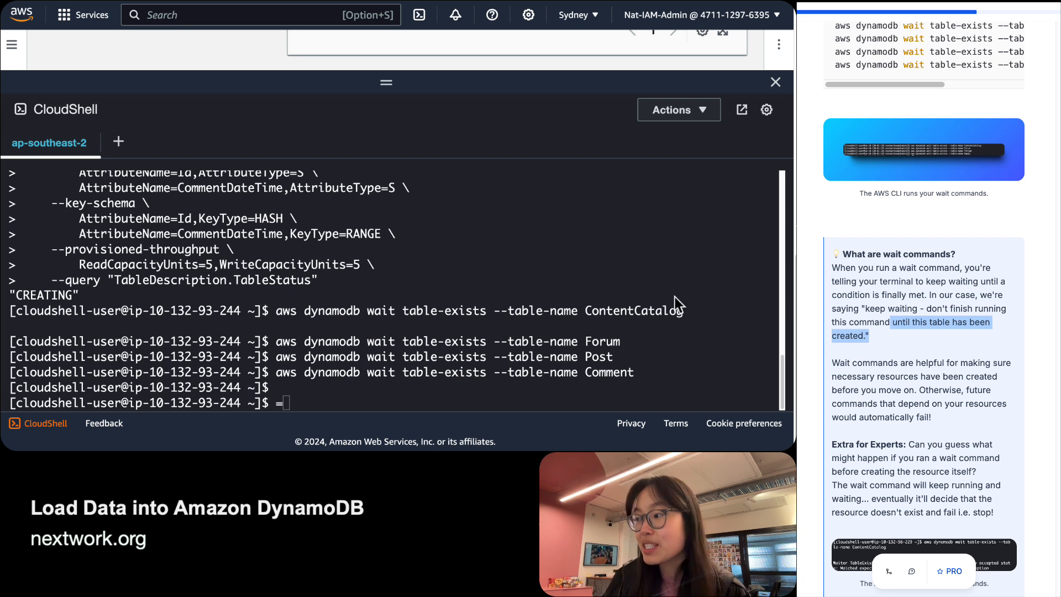
left_click(310, 410)
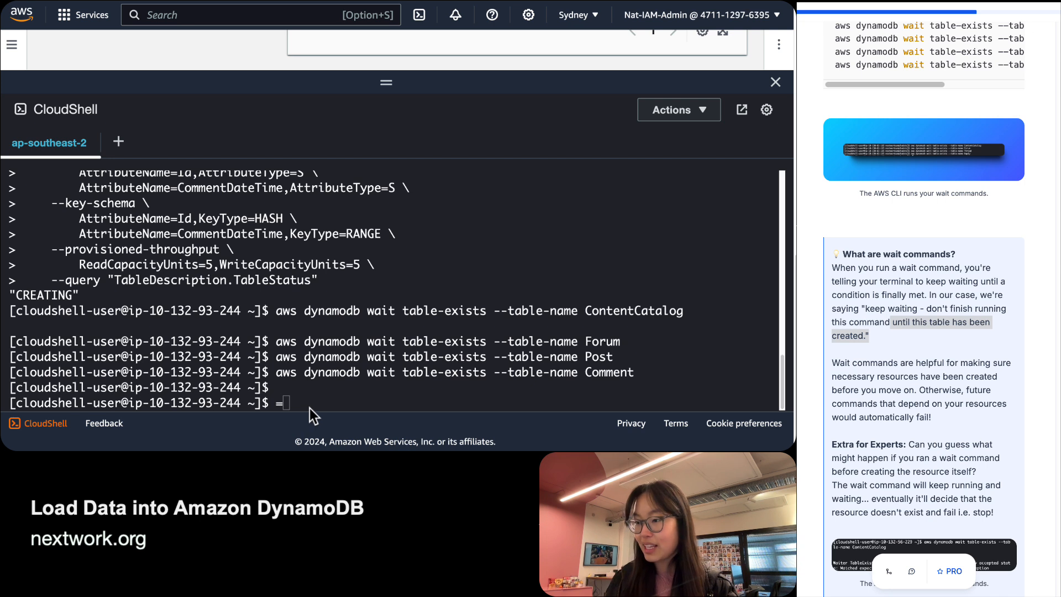
key("BackSpace")
type("aw")
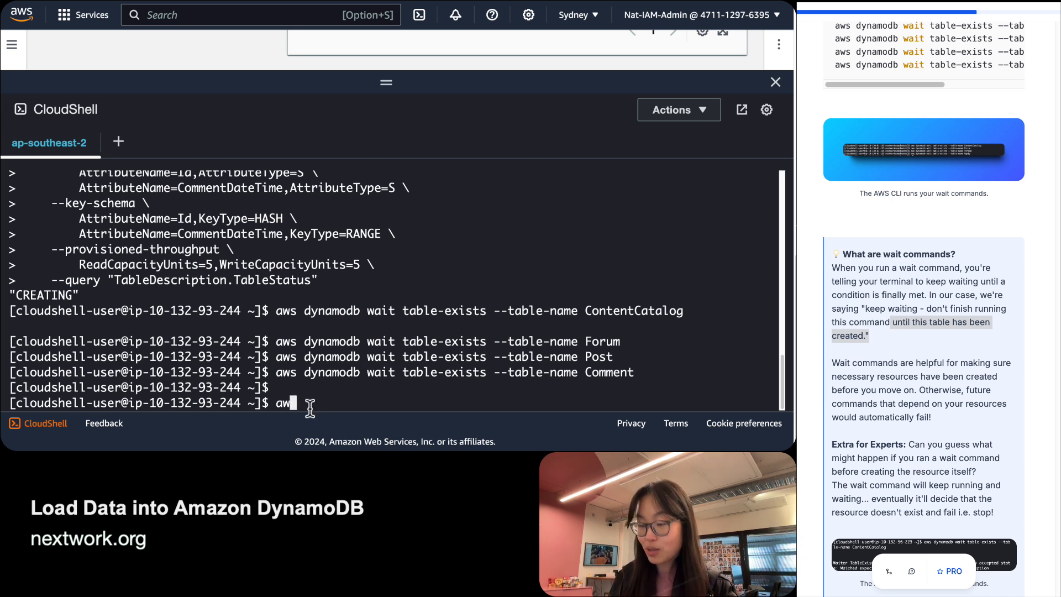
type("s dynamod")
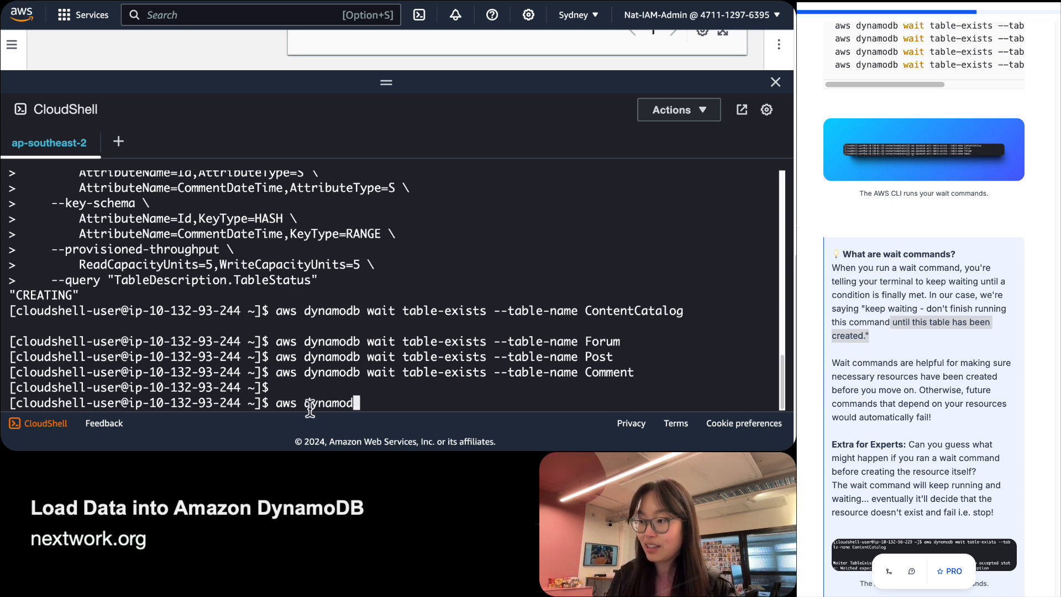
type("b wait table-exis")
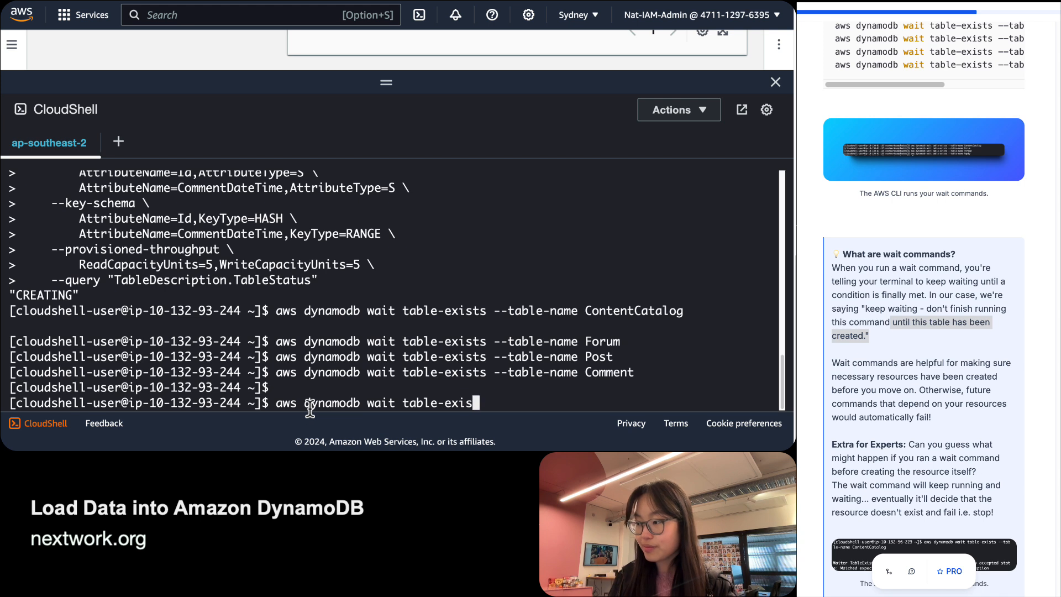
type("ts --table-")
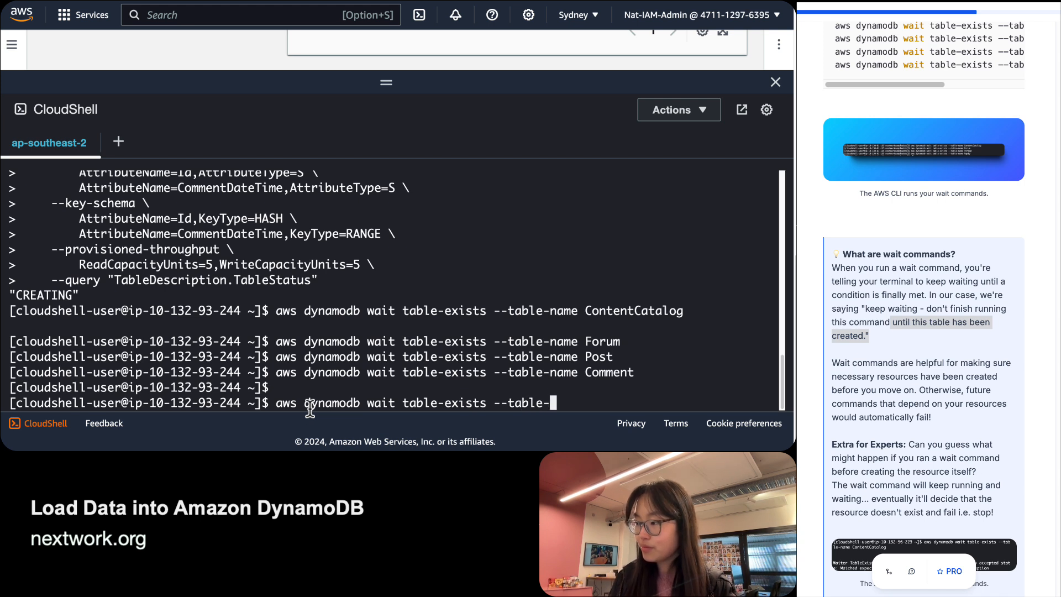
type("name Cm")
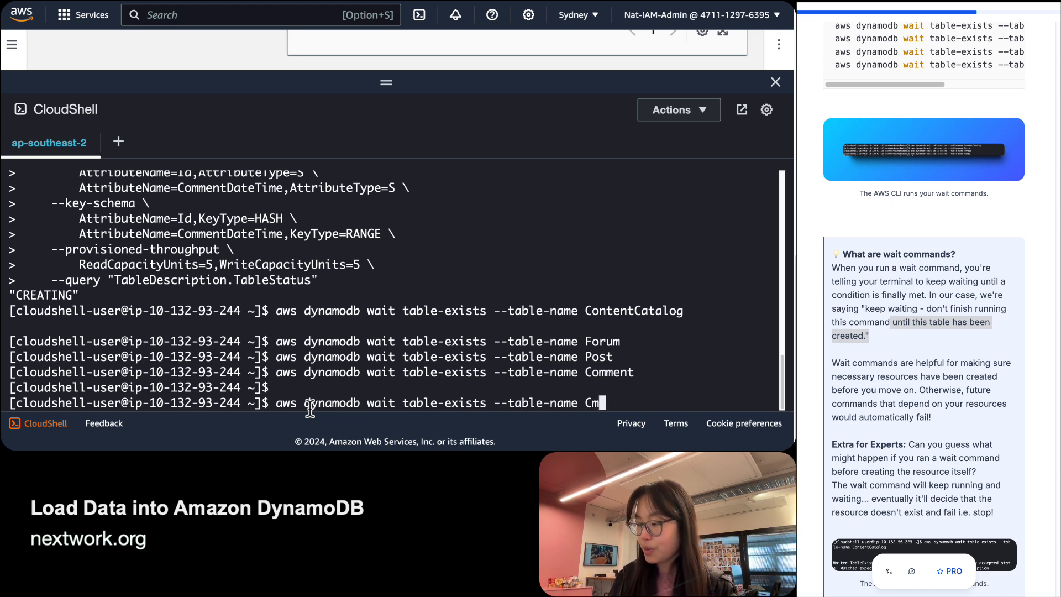
key("BackSpace")
type("omputer")
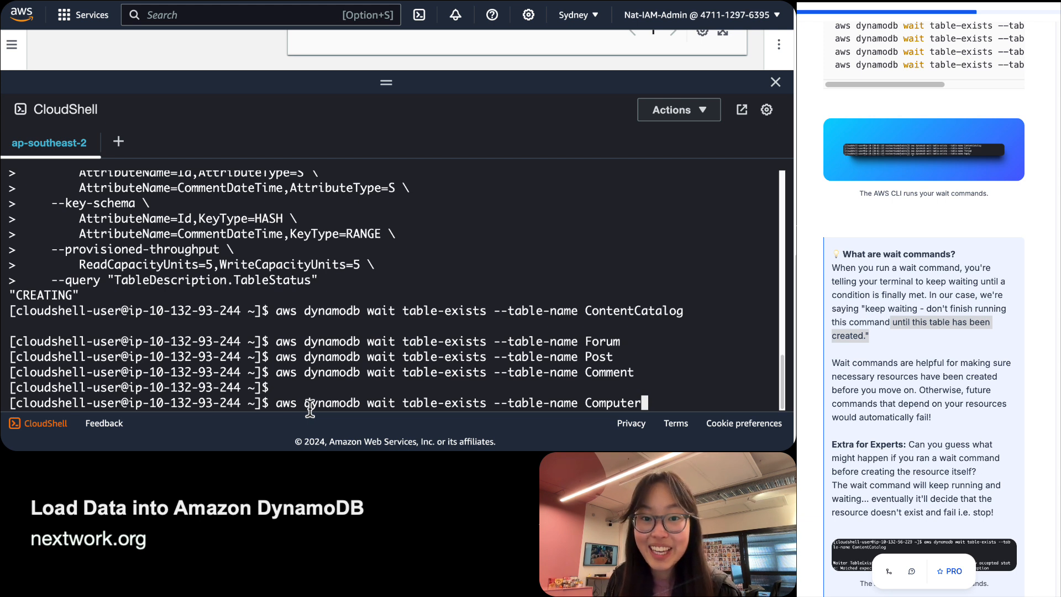
key("Return")
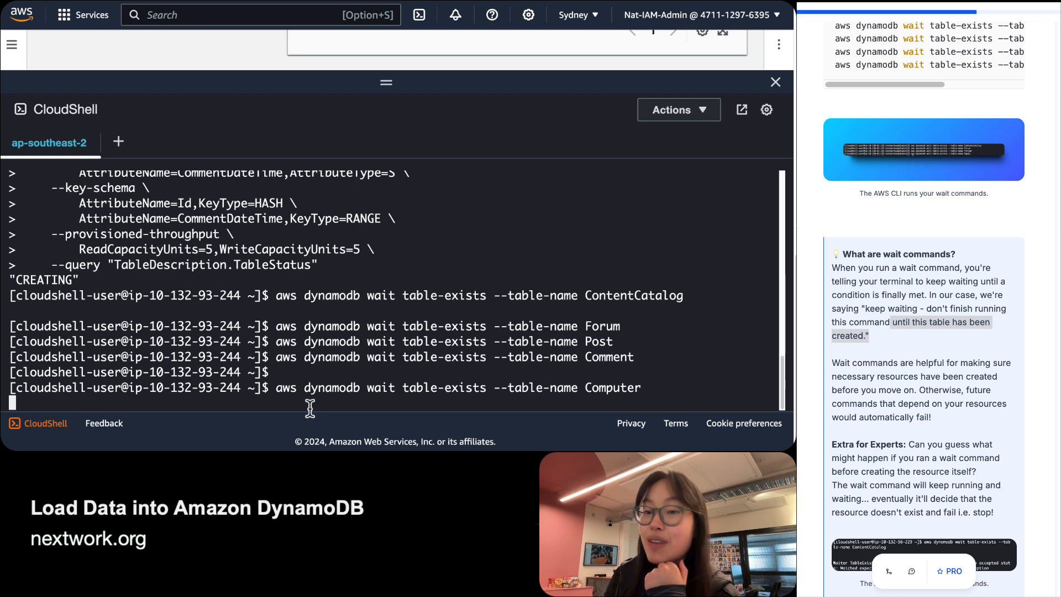
Cancel the endlessly waiting Computer command with Ctrl+C and review the four completed wait commands.
scroll(1019, 456, "down", 3)
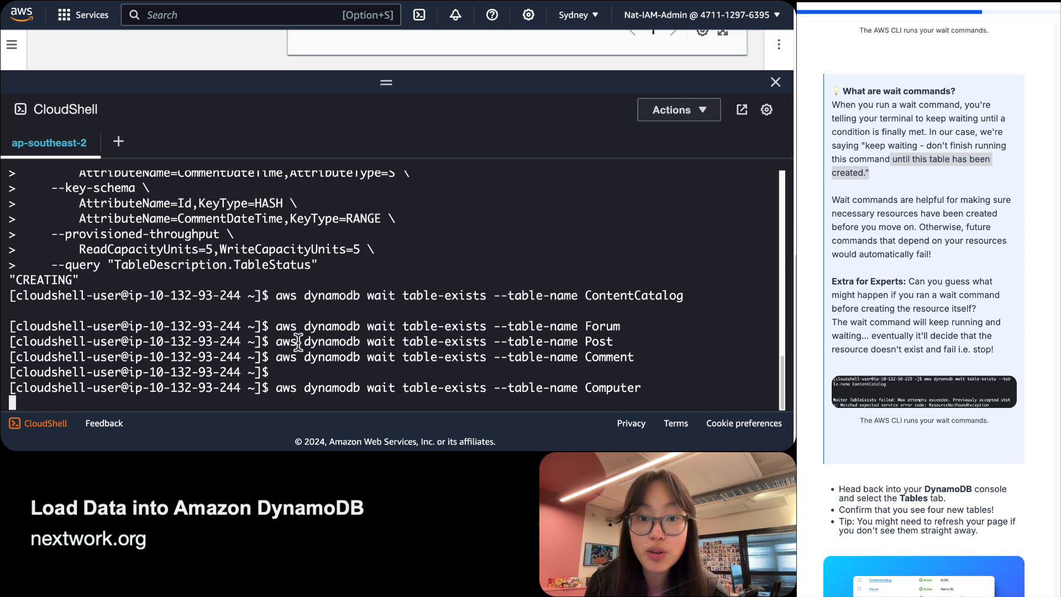
key("ctrl+c")
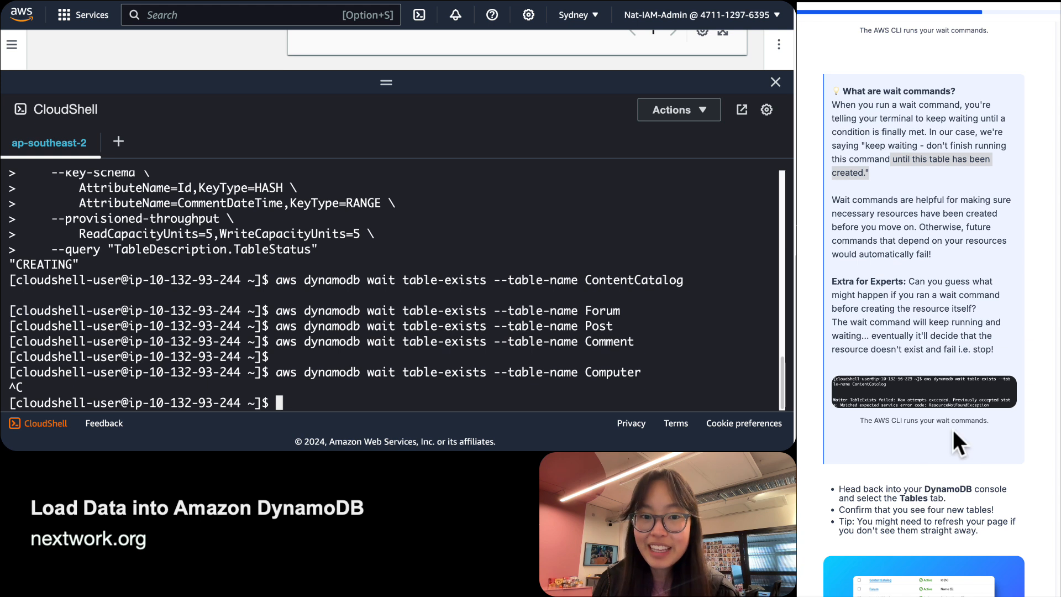
scroll(952, 430, "down", 3)
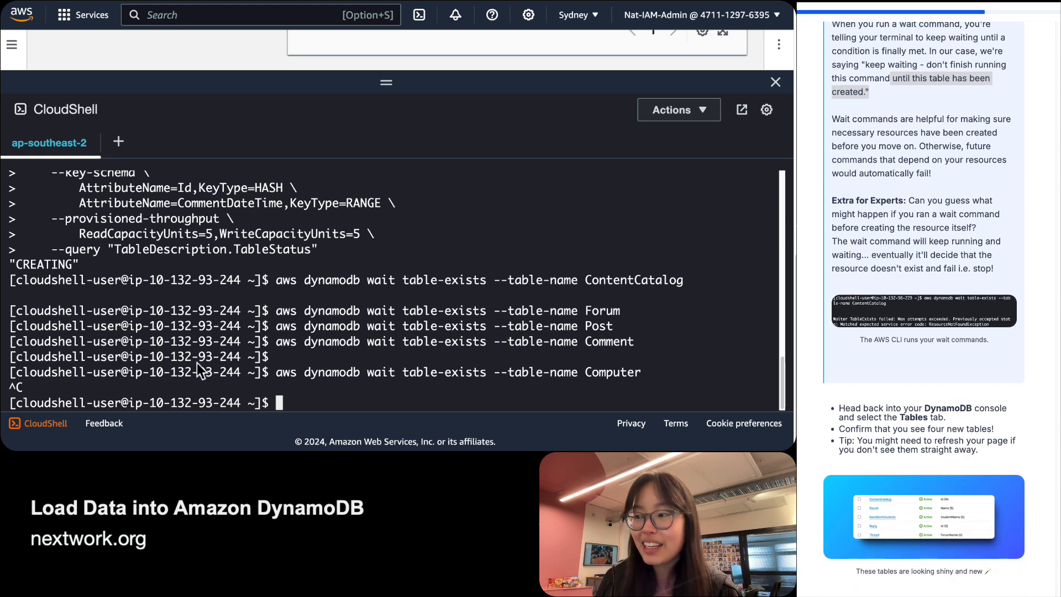
triple_click(374, 338)
left_click(374, 307)
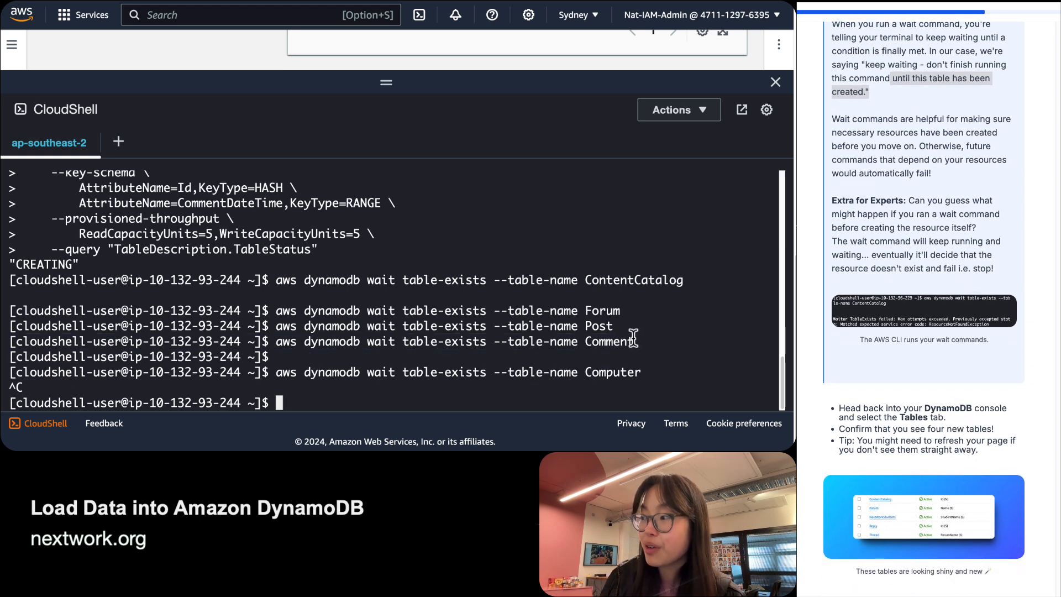
left_click_drag(646, 340, 9, 276)
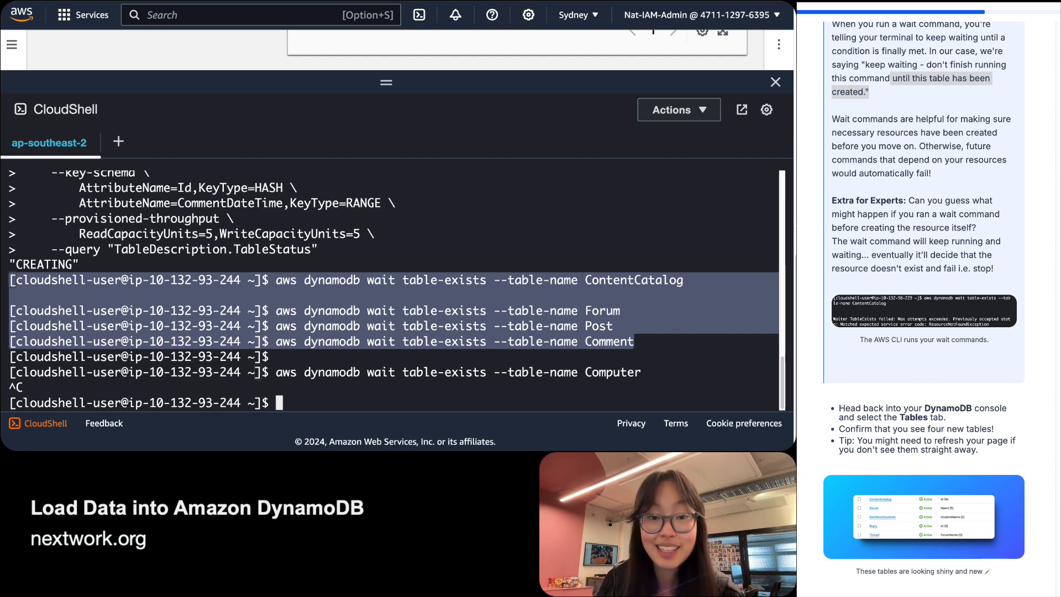
scroll(924, 309, "down", 2)
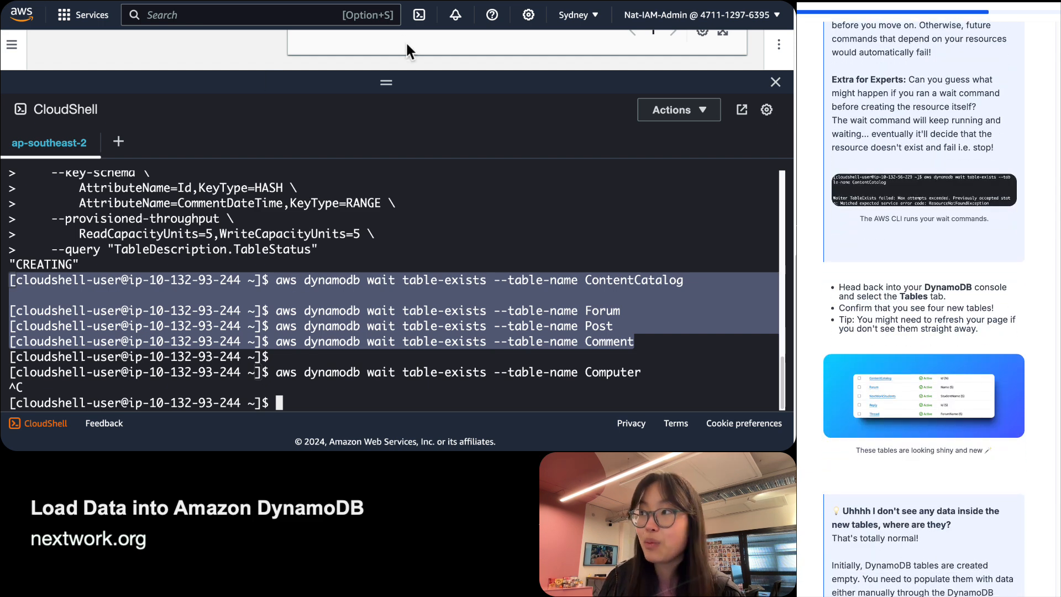
left_click_drag(387, 88, 350, 308)
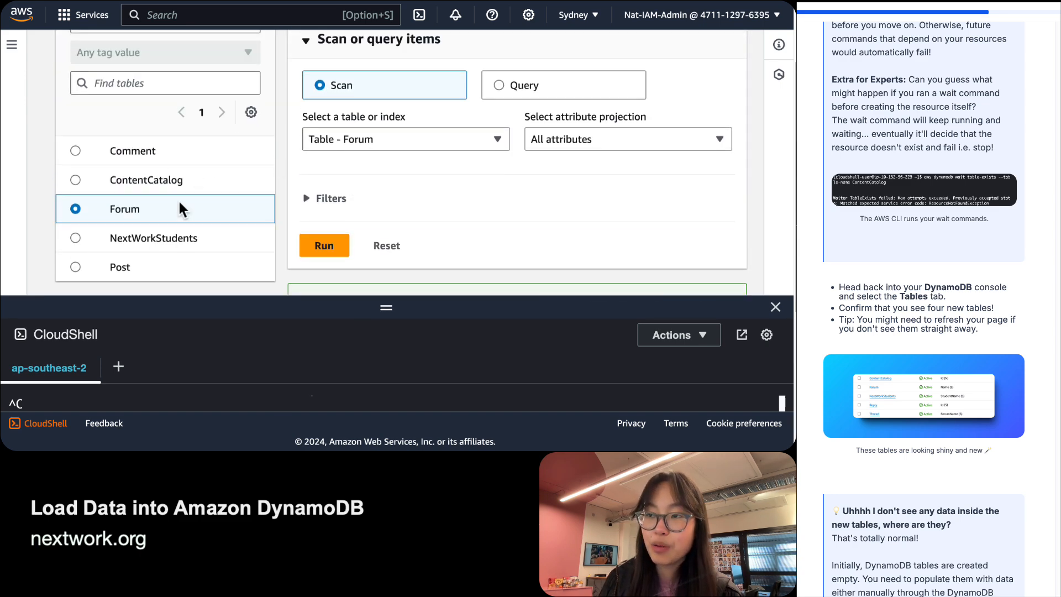
scroll(924, 309, "down", 4)
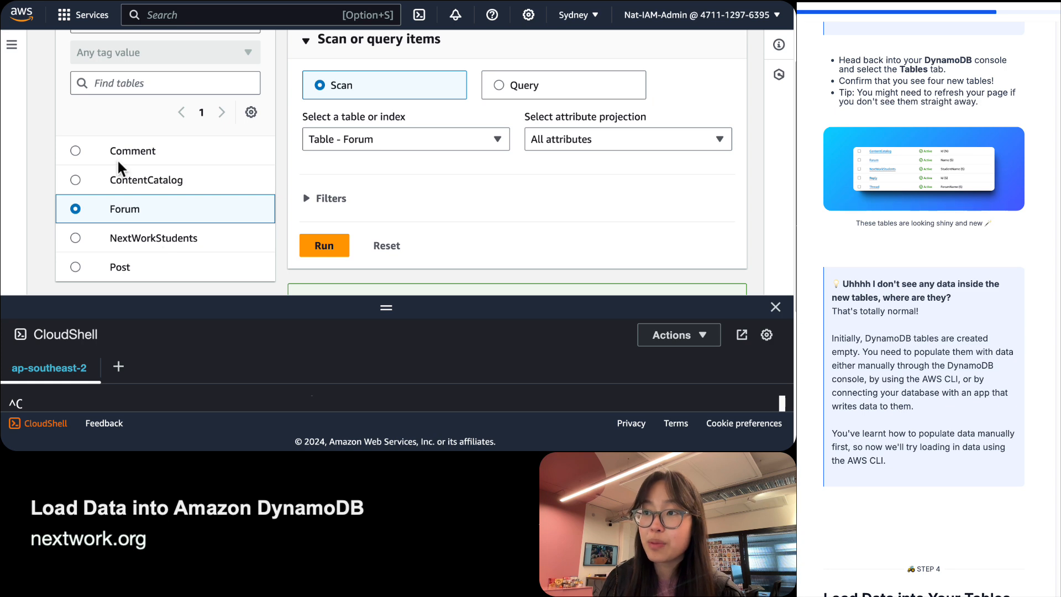
left_click(77, 178)
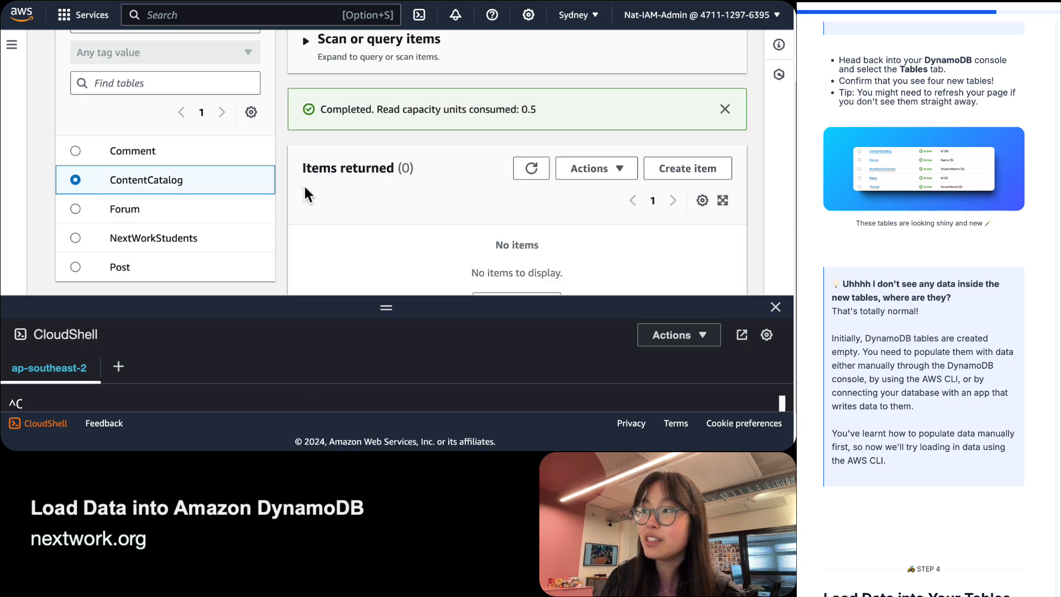
scroll(268, 229, "down", 3)
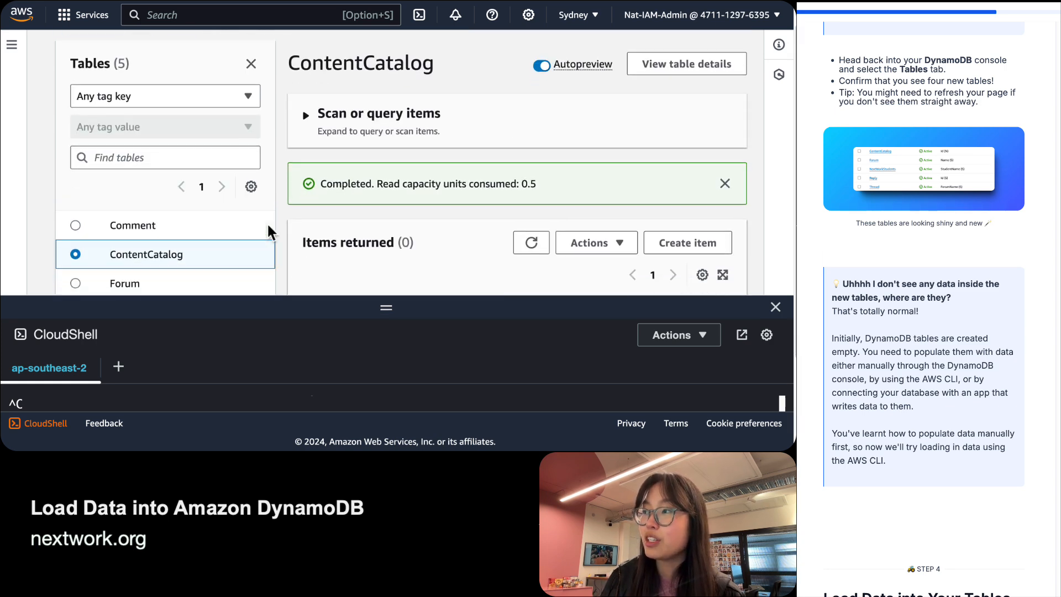
left_click(75, 159)
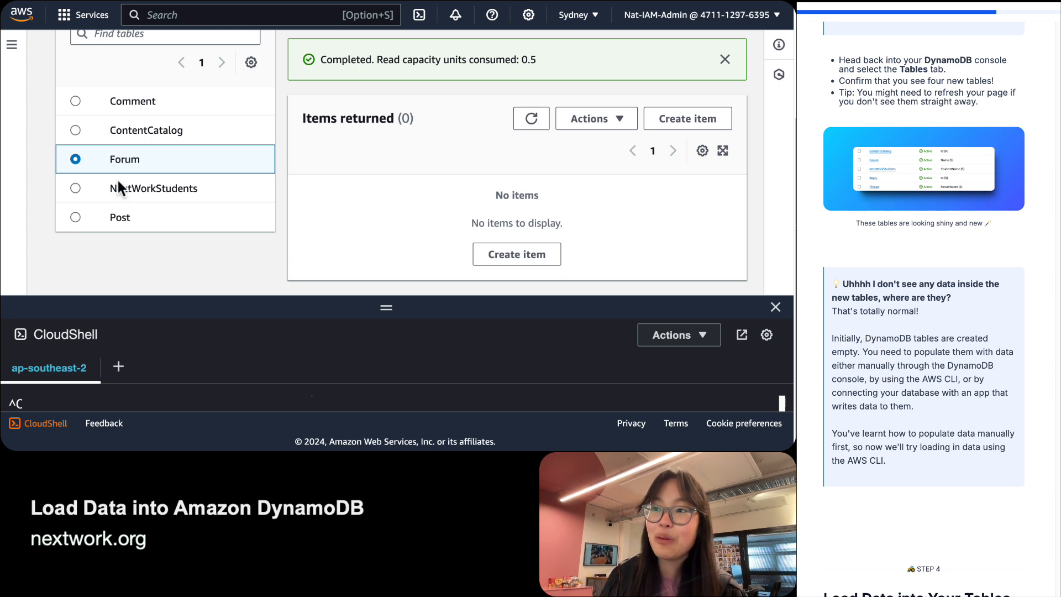
left_click(75, 188)
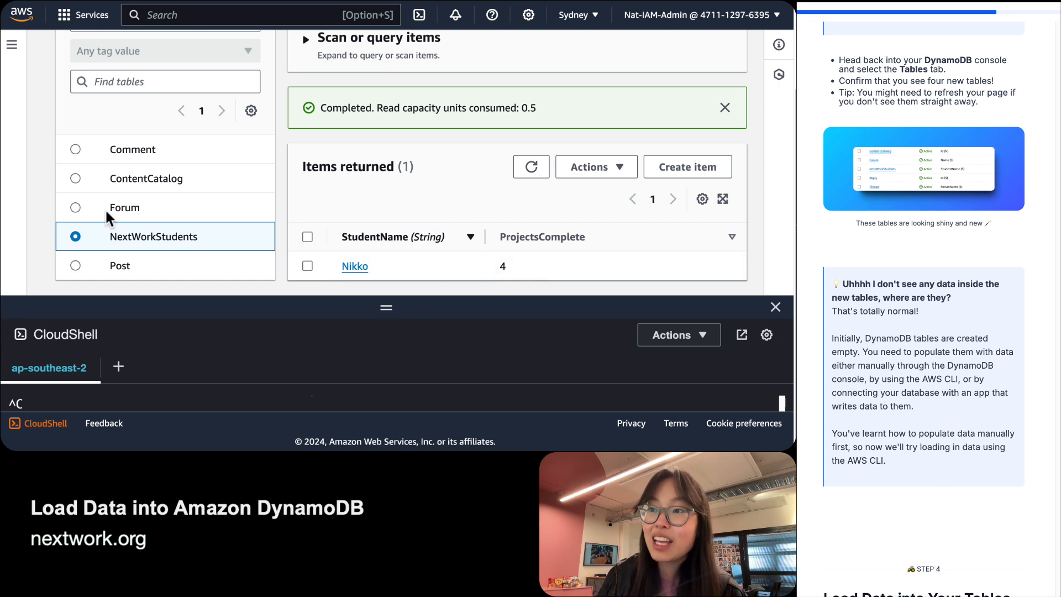
left_click(89, 213)
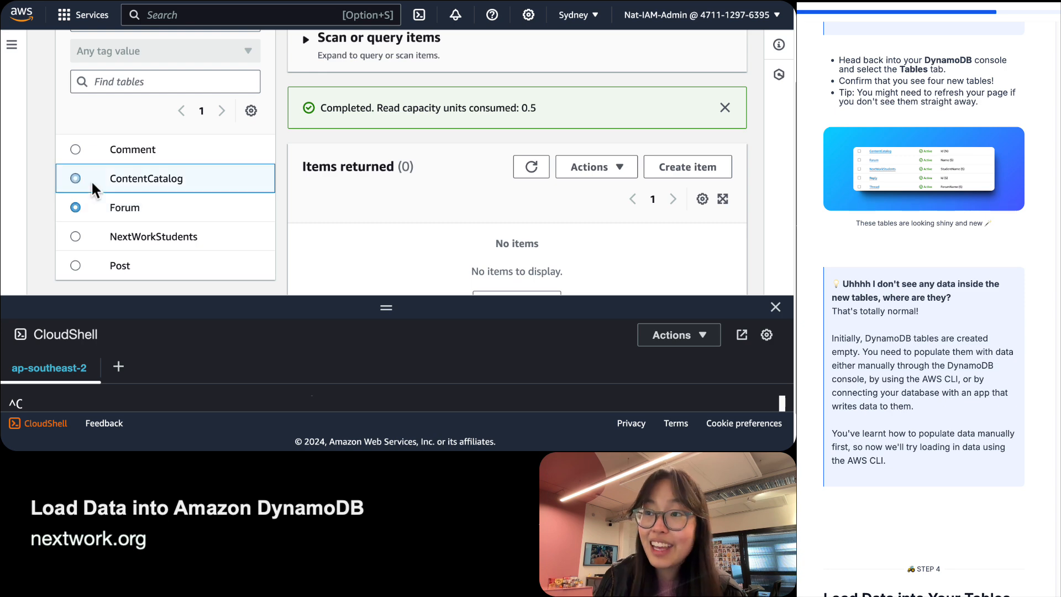
left_click(81, 158)
left_click(77, 198)
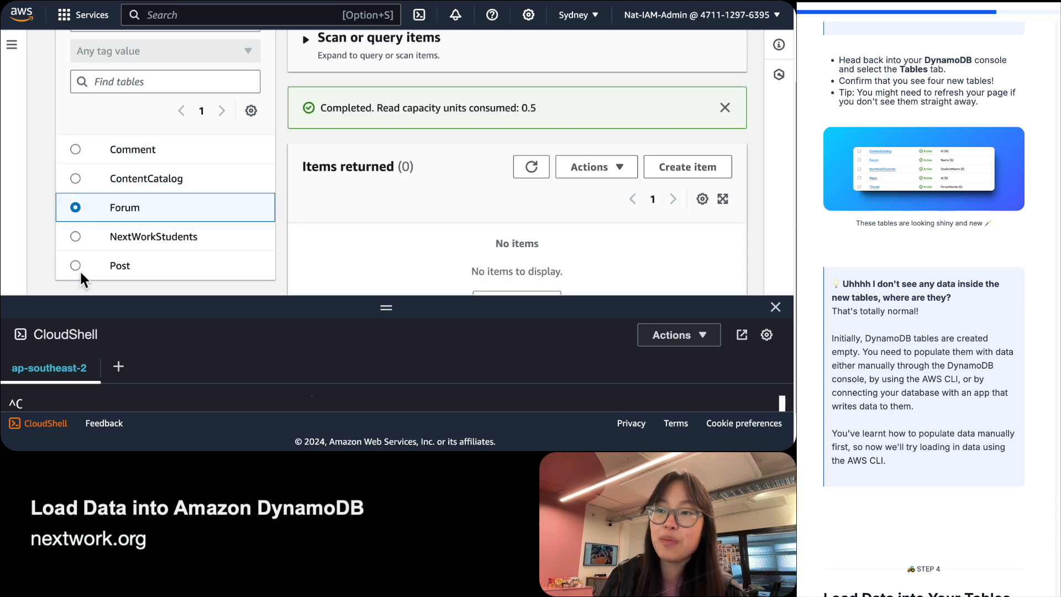
left_click(79, 268)
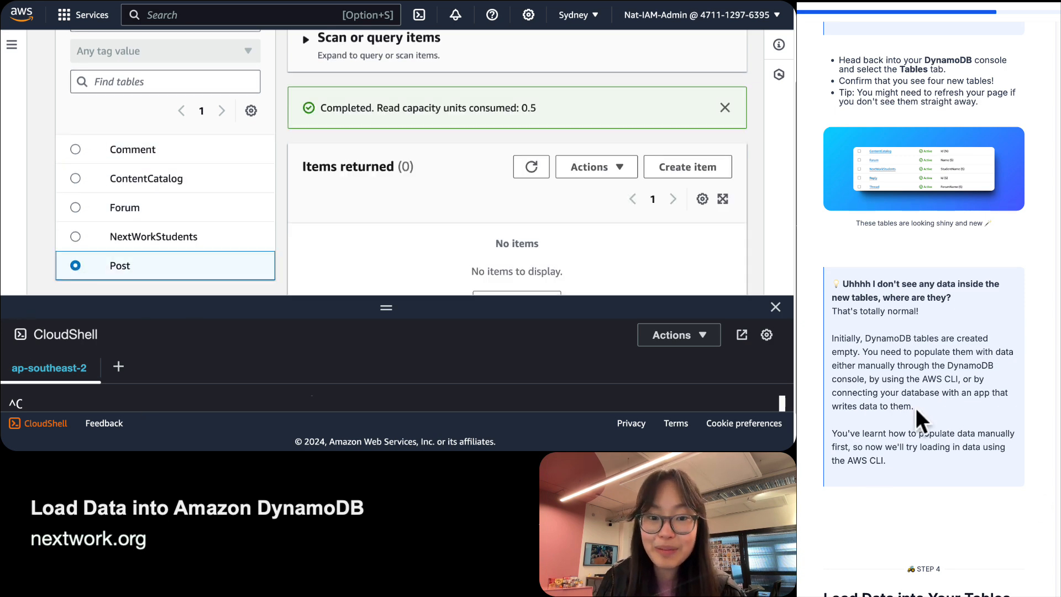
scroll(916, 407, "down", 6)
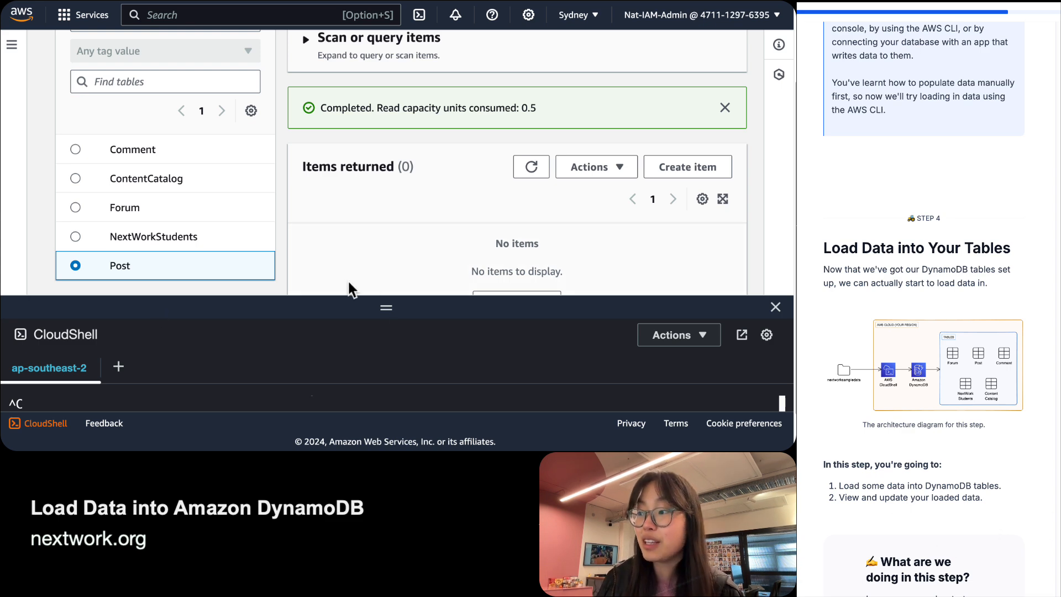
Enlarge the CloudShell terminal and write the Step 4 answer about loading and updating DynamoDB tables via CloudShell/AWS CLI.
left_click_drag(379, 308, 331, 133)
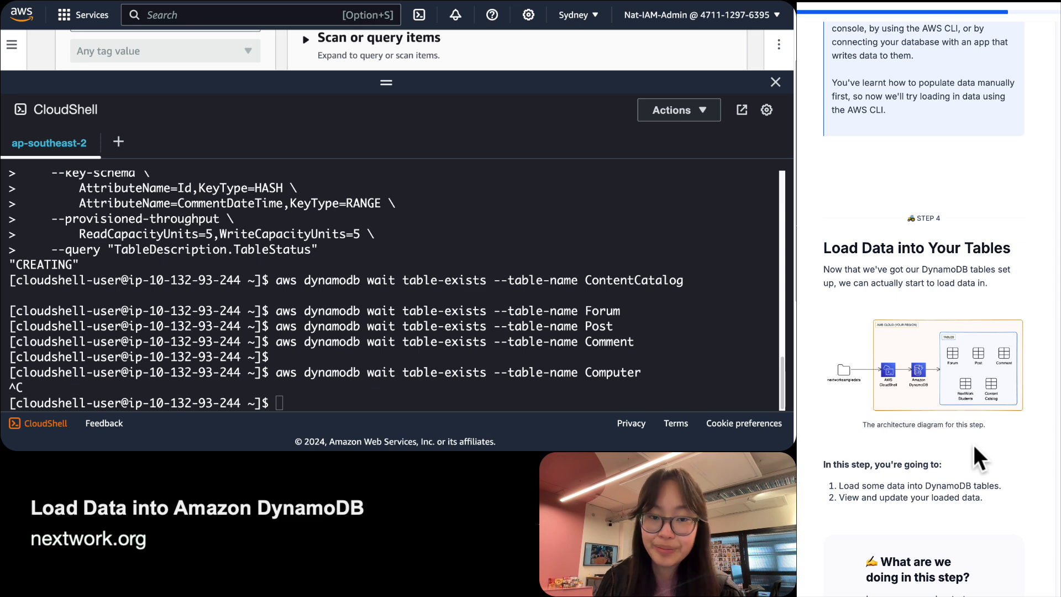
scroll(973, 446, "down", 3)
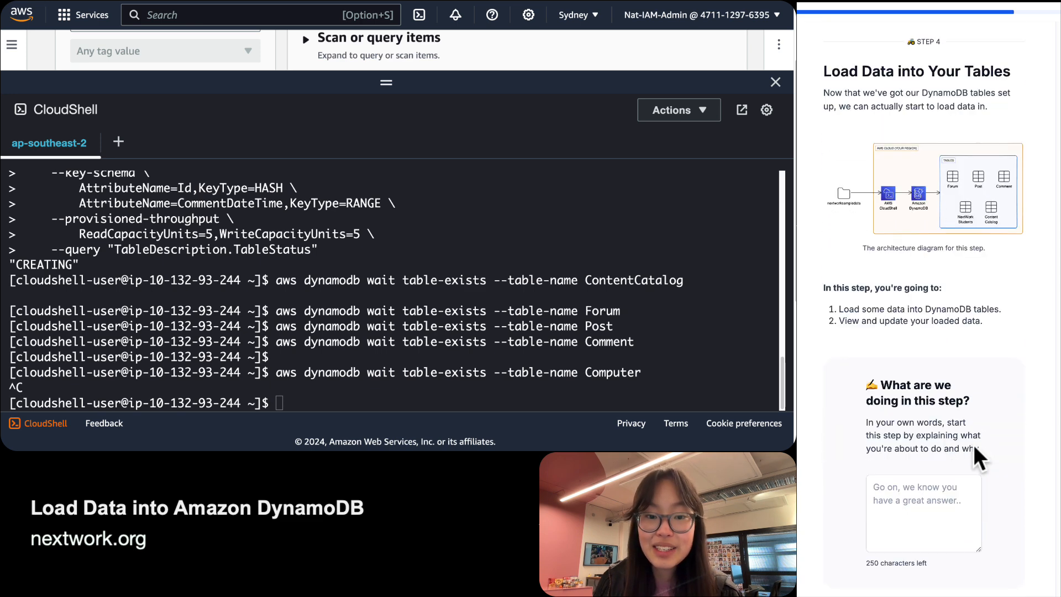
left_click(932, 513)
type("I")
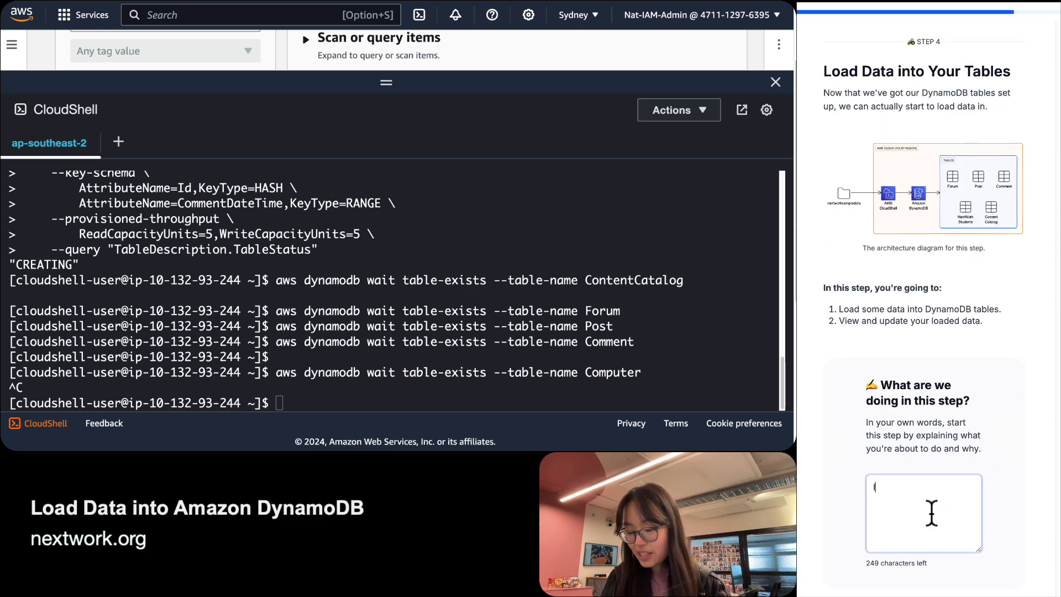
type("n this step, we are going to ")
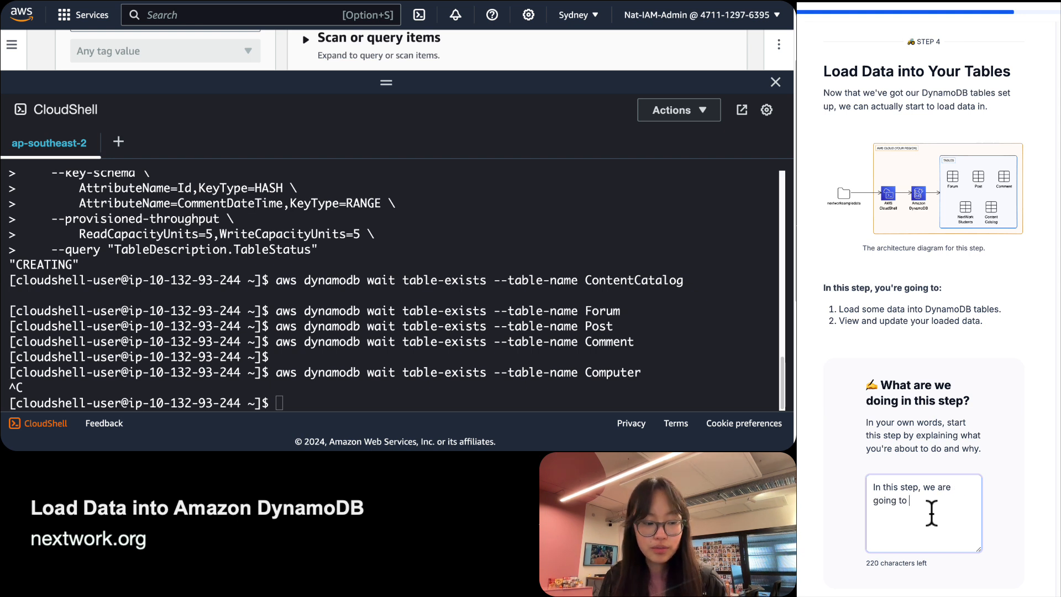
type("lo")
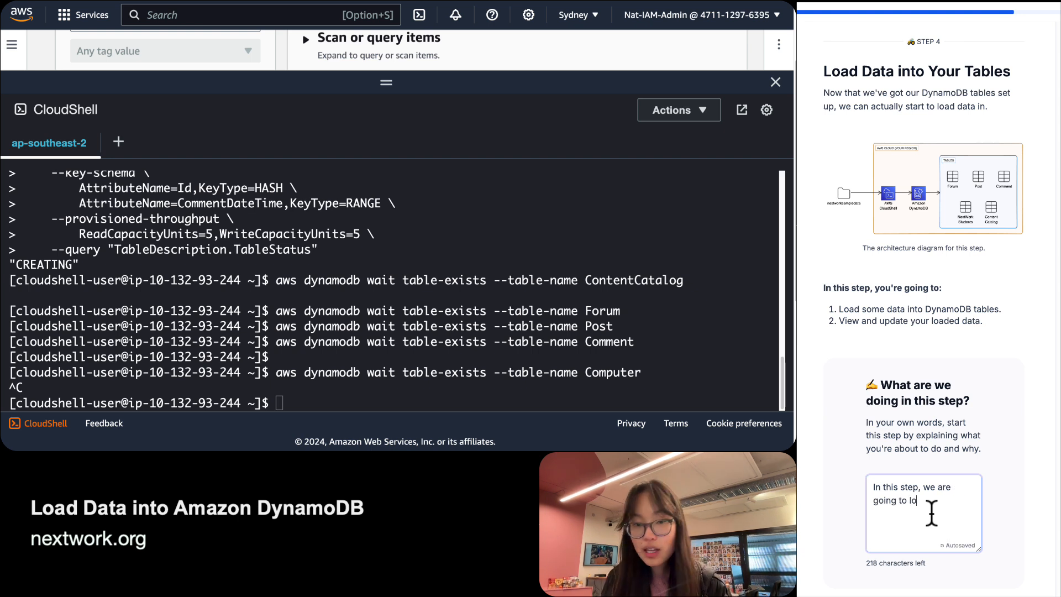
type("ad data into the Fy")
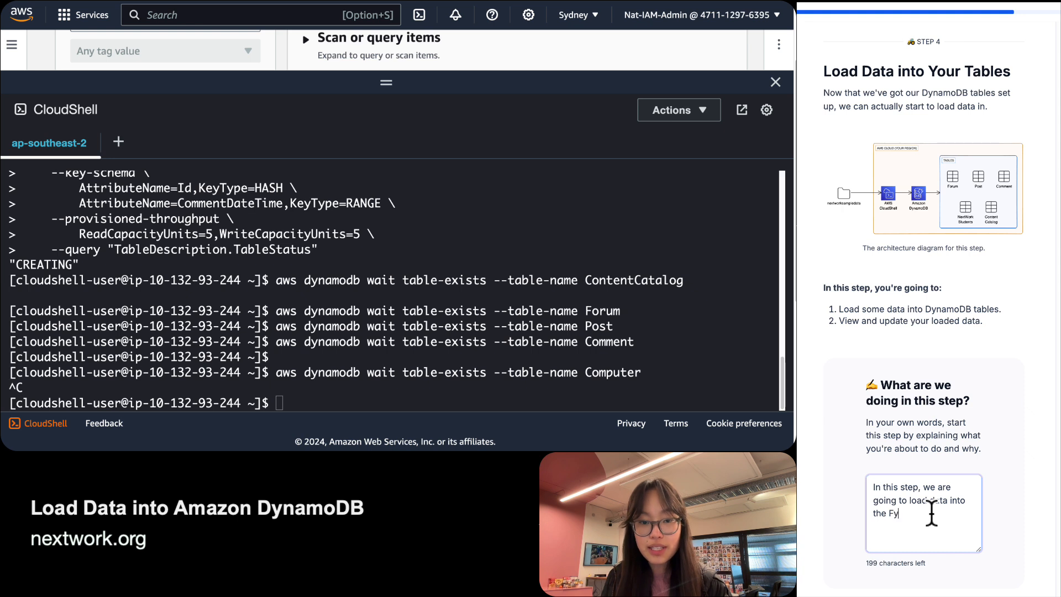
key("BackSpace")
key("BackSpace")
type("Dynamo")
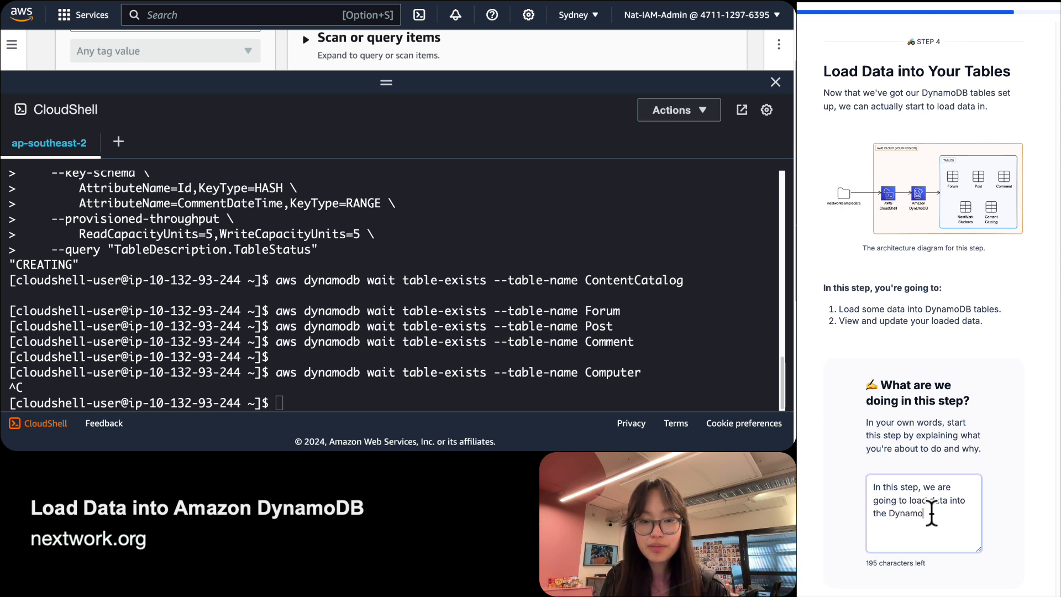
key("BackSpace")
key("BackSpace")
key("BackSpace")
type("bes")
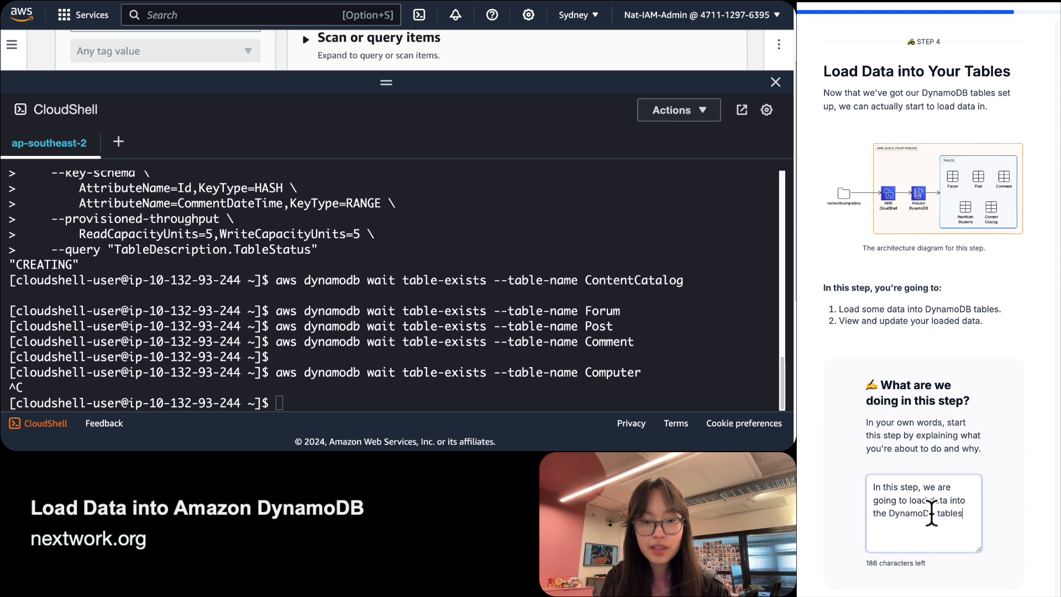
type(" using AWS Clou")
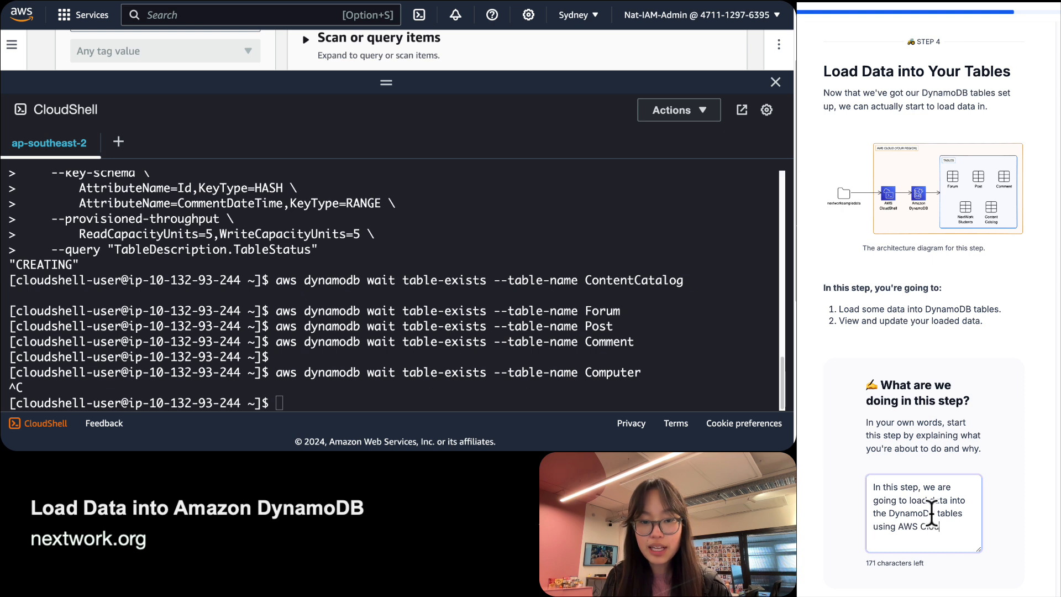
type("dShell / ")
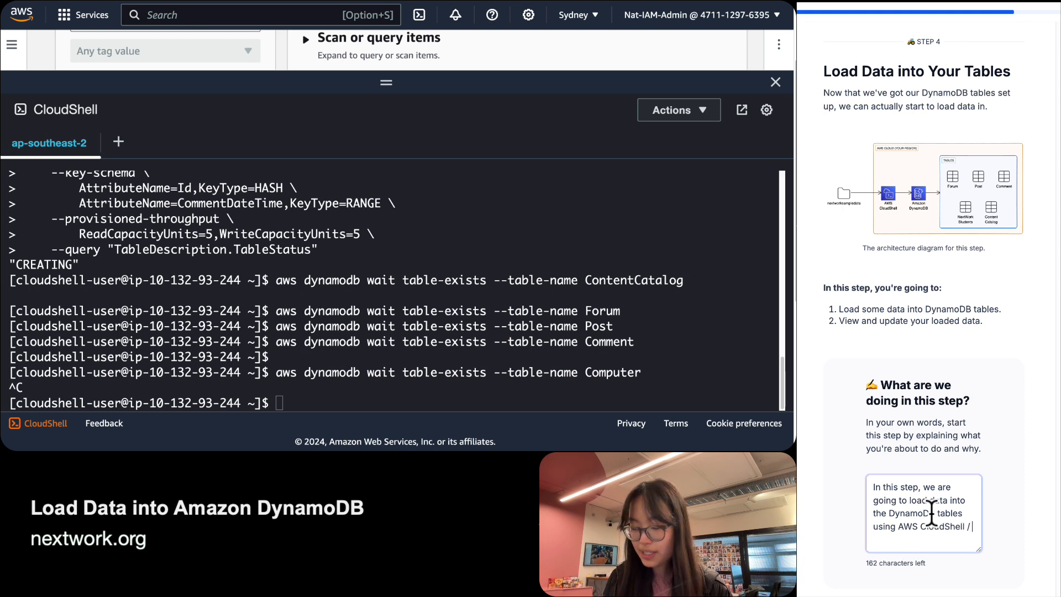
type("AWS C")
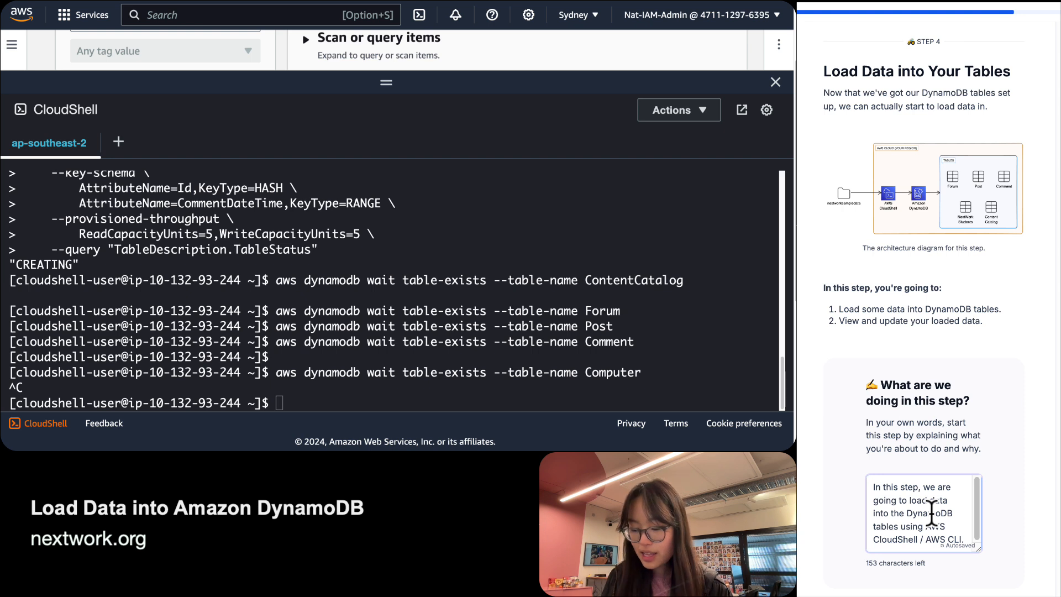
type("LI. After")
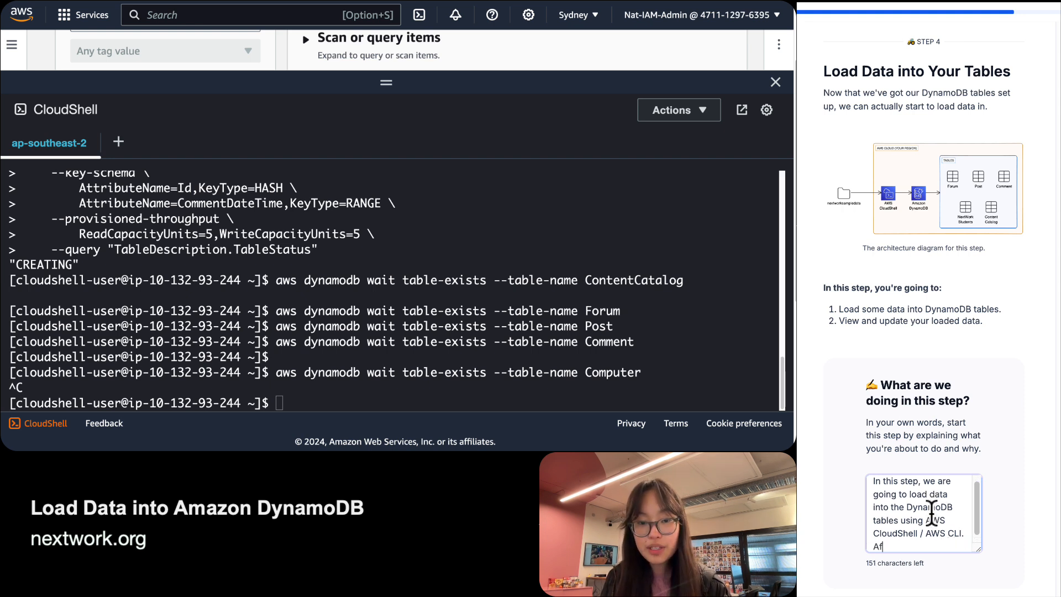
type("wards, we")
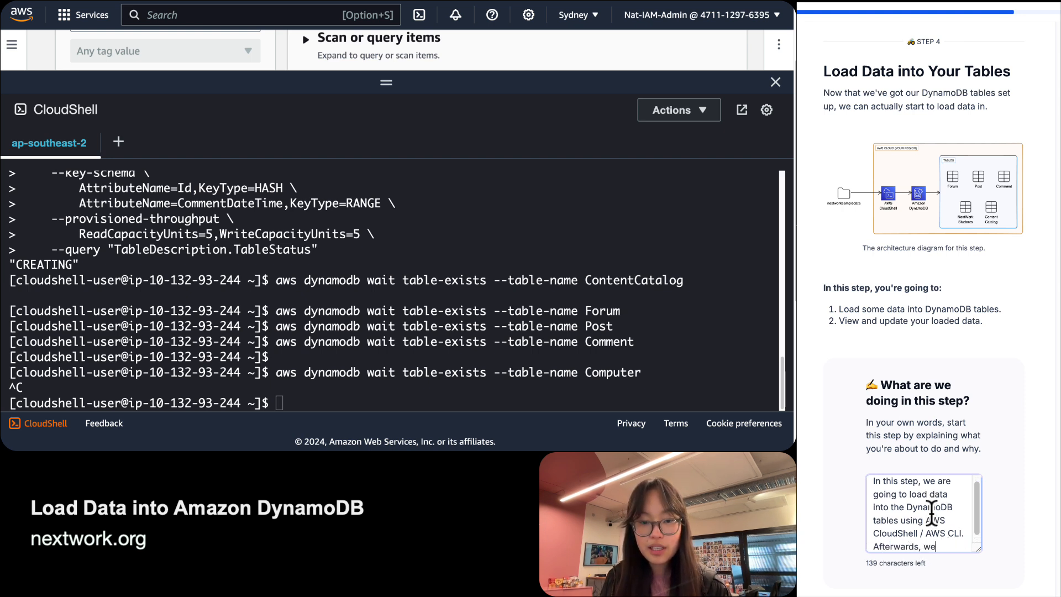
type(" will also update ")
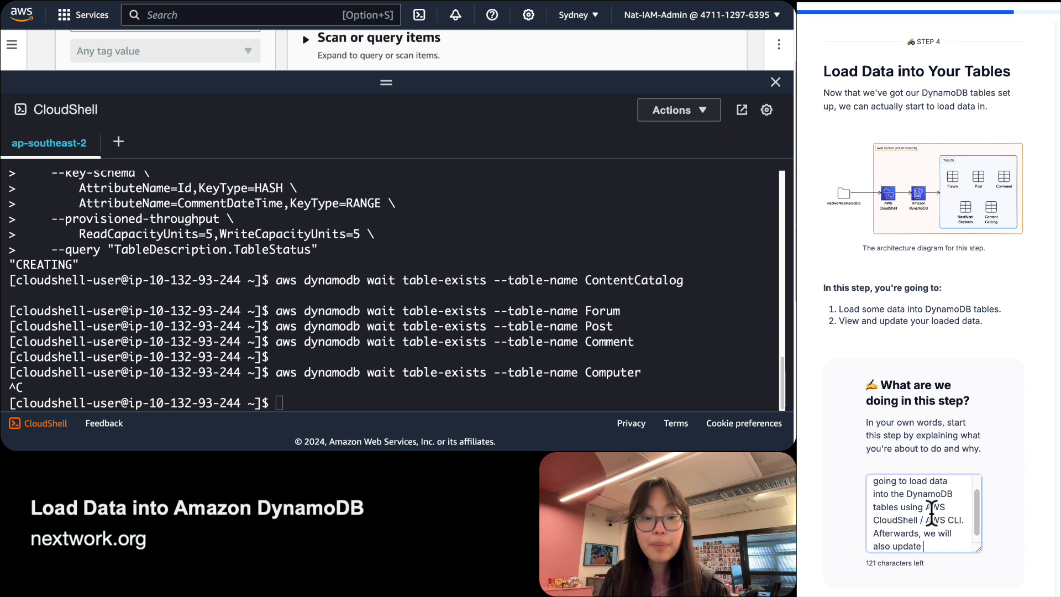
type("the Dyna")
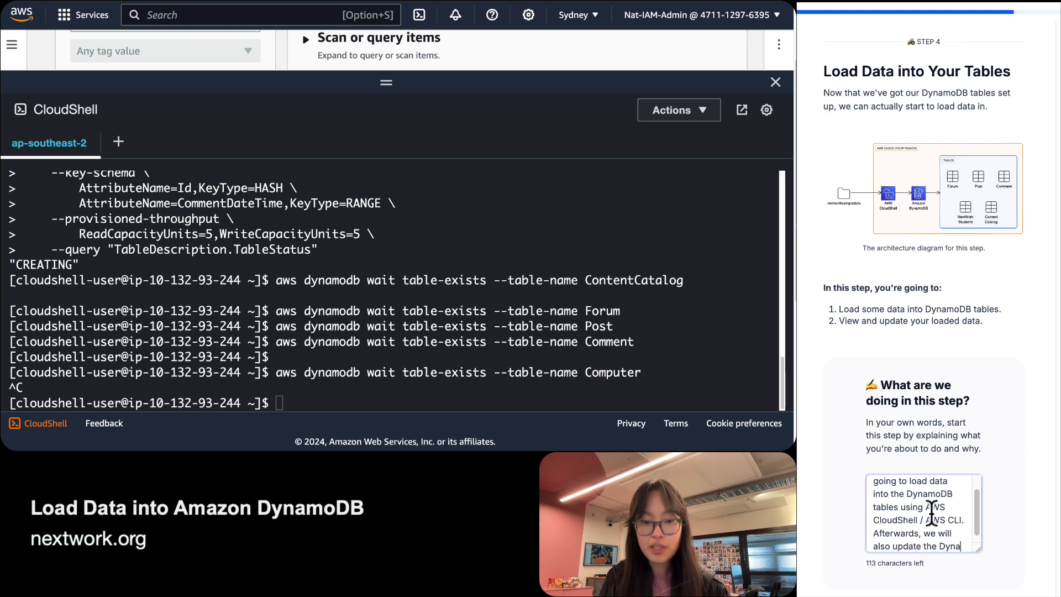
type("moDB tables i.e. ")
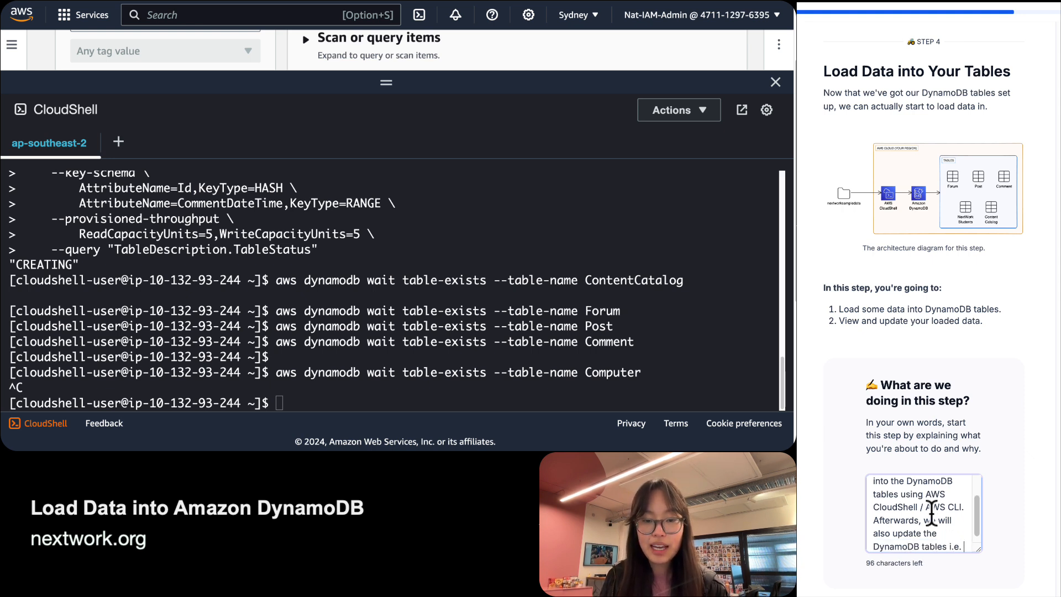
type("add ne")
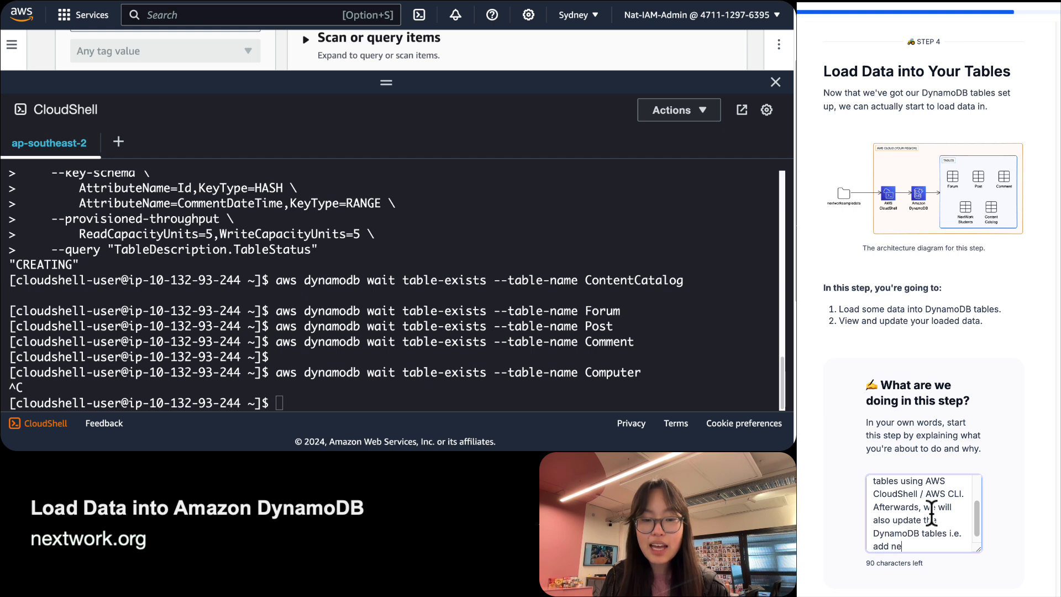
type("w attributes, ")
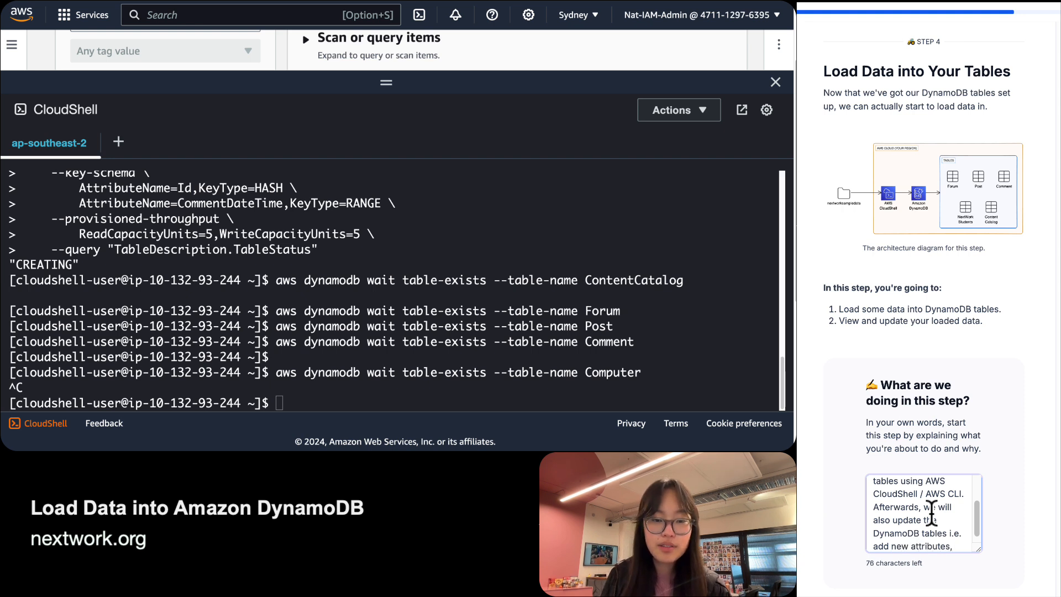
type("edit ")
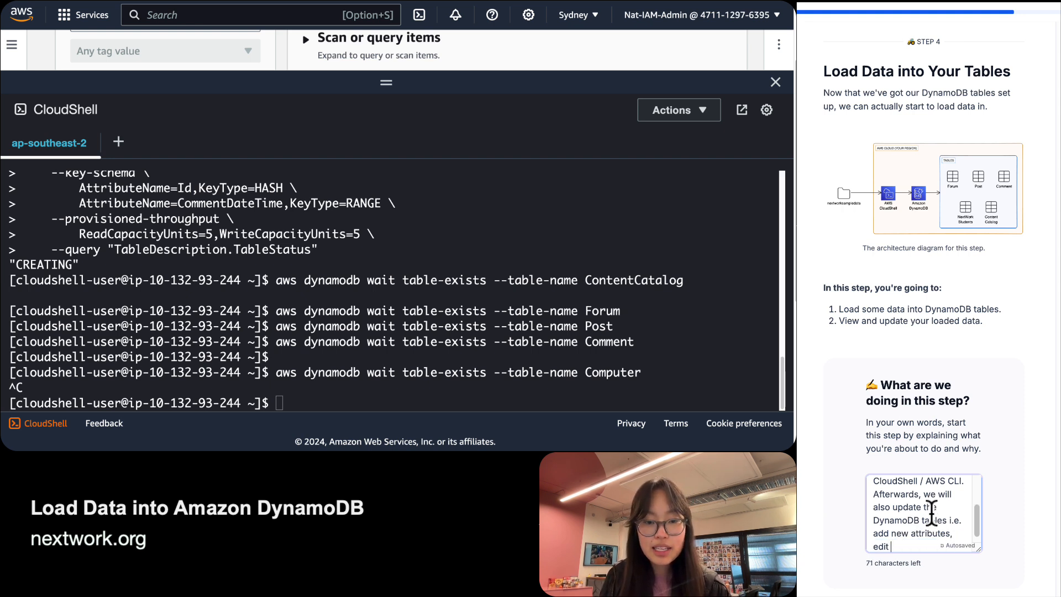
type("attribute values.")
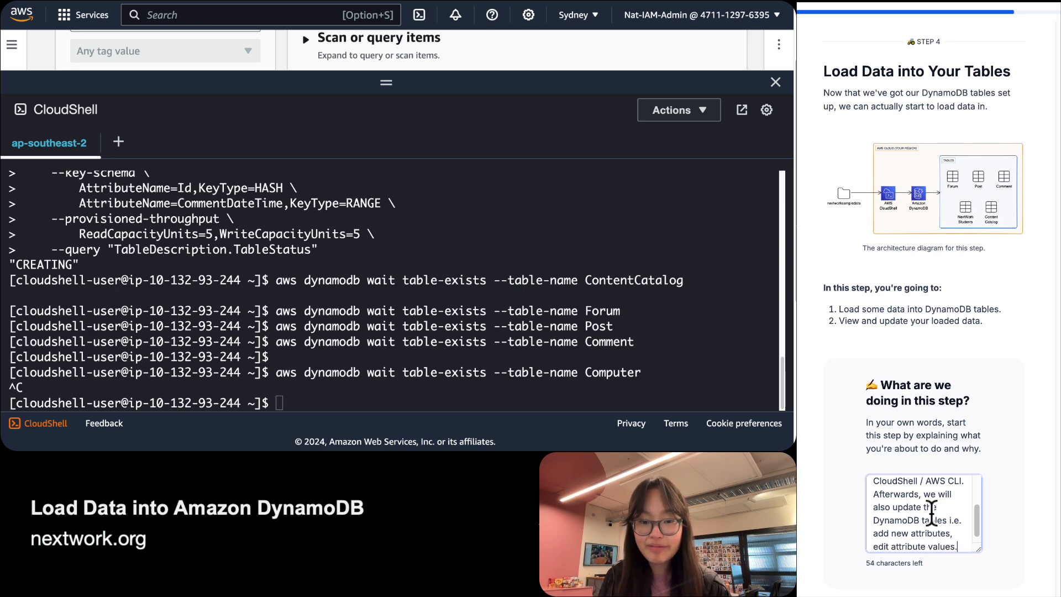
scroll(932, 511, "down", 5)
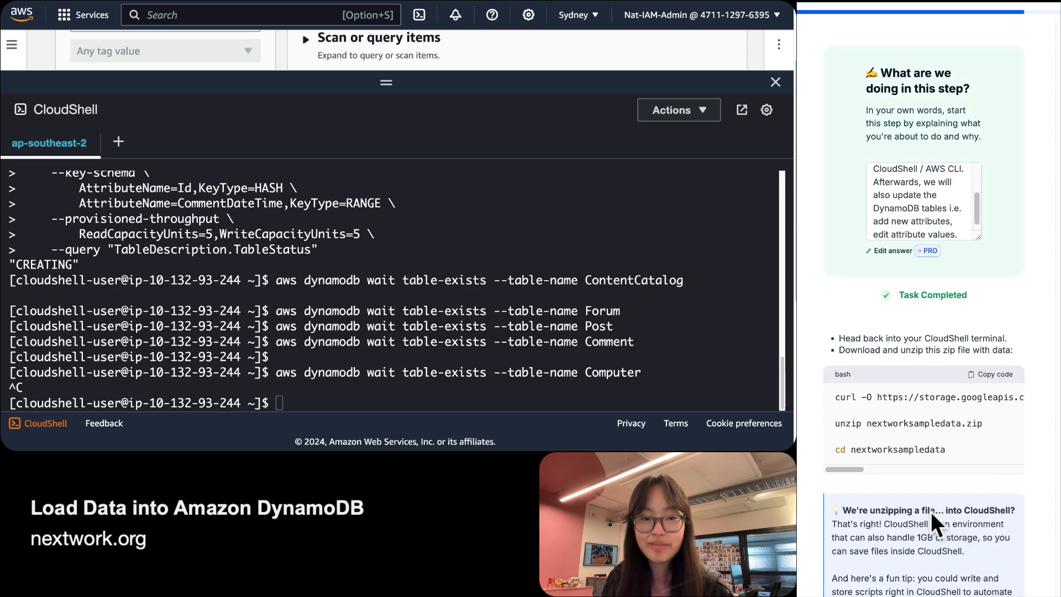
scroll(1016, 320, "down", 2)
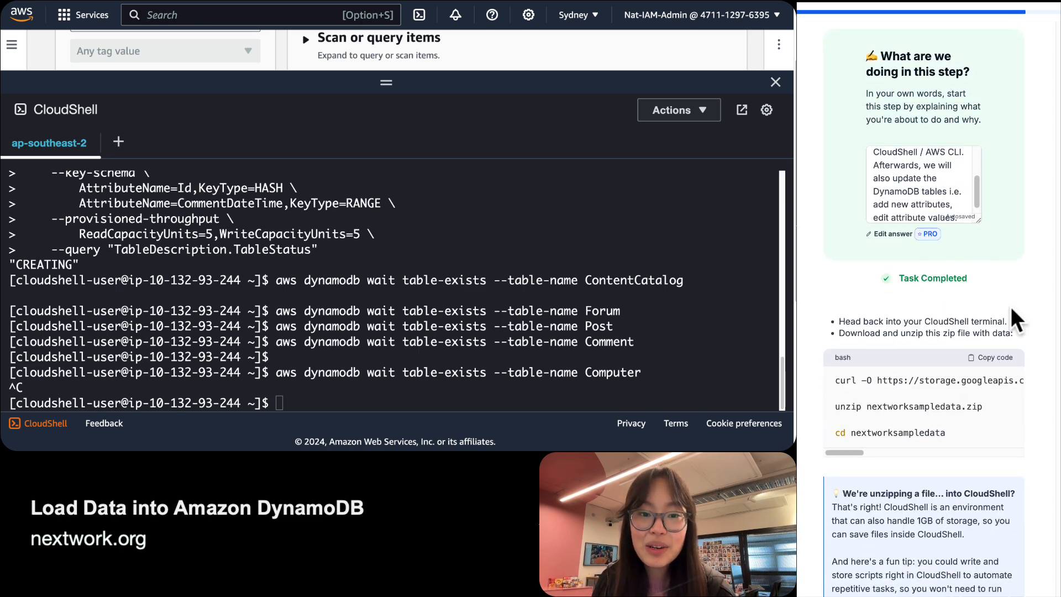
scroll(353, 315, "down", 3)
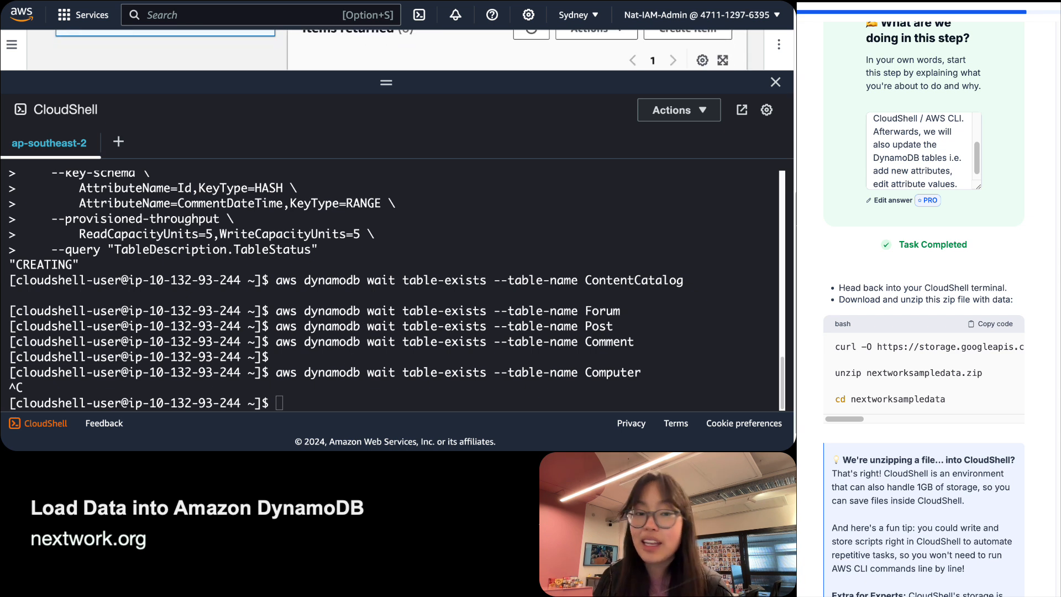
Inspect the guide's download command line, then shrink the enlarged architecture diagram back to page view.
triple_click(928, 354)
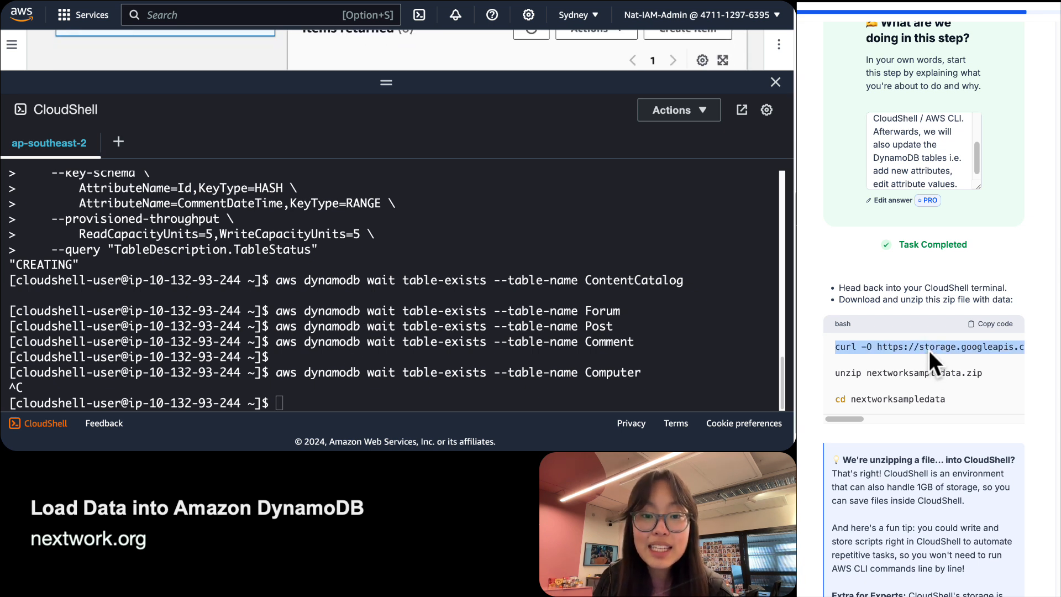
scroll(965, 348, "right", 5)
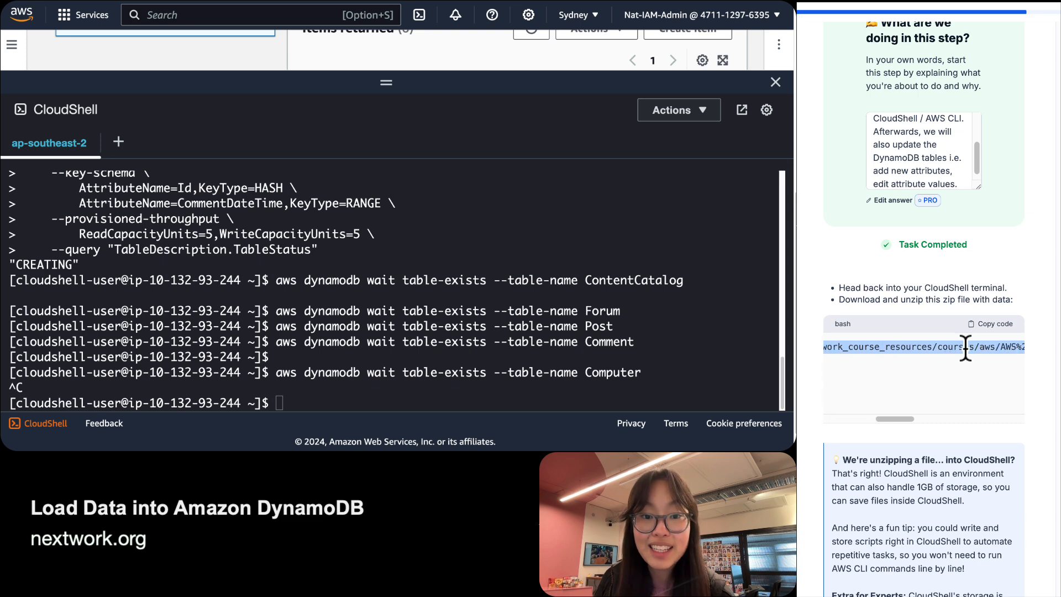
scroll(965, 349, "left", 5)
scroll(965, 349, "up", 10)
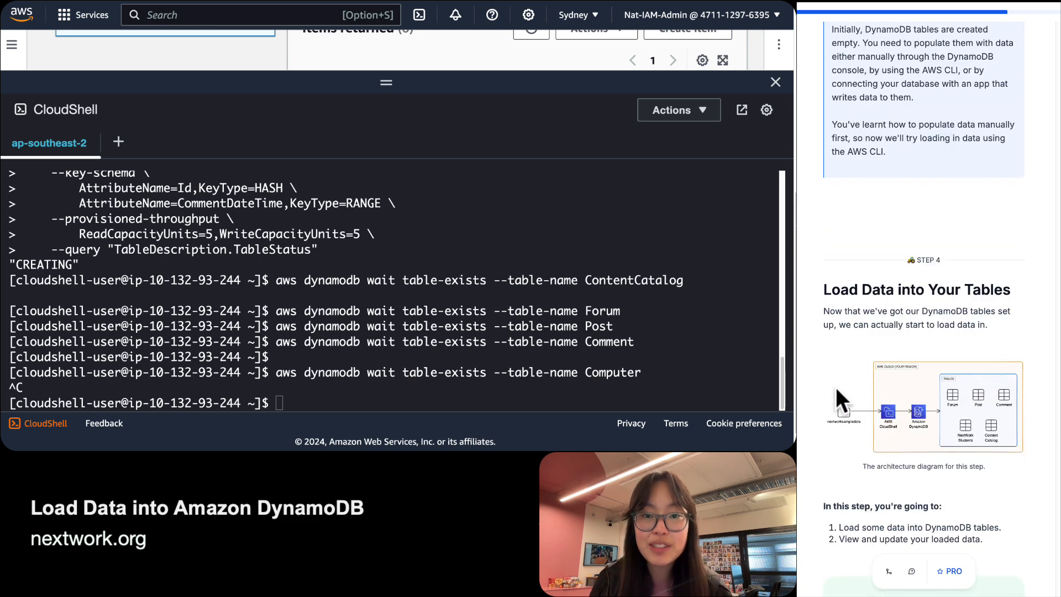
scroll(826, 392, "up", 5)
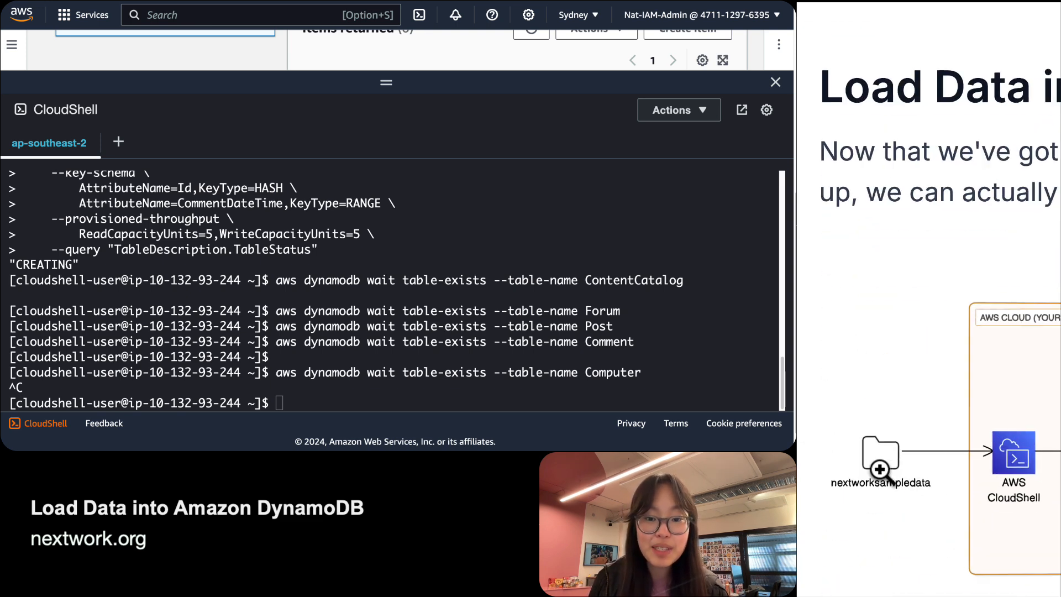
scroll(853, 465, "right", 3)
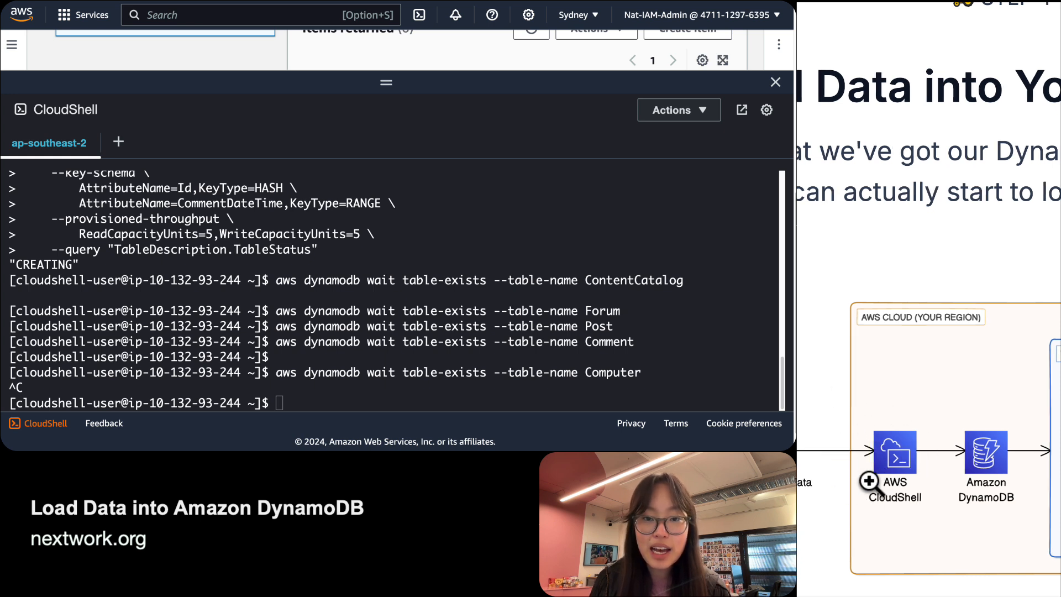
scroll(895, 443, "right", 2)
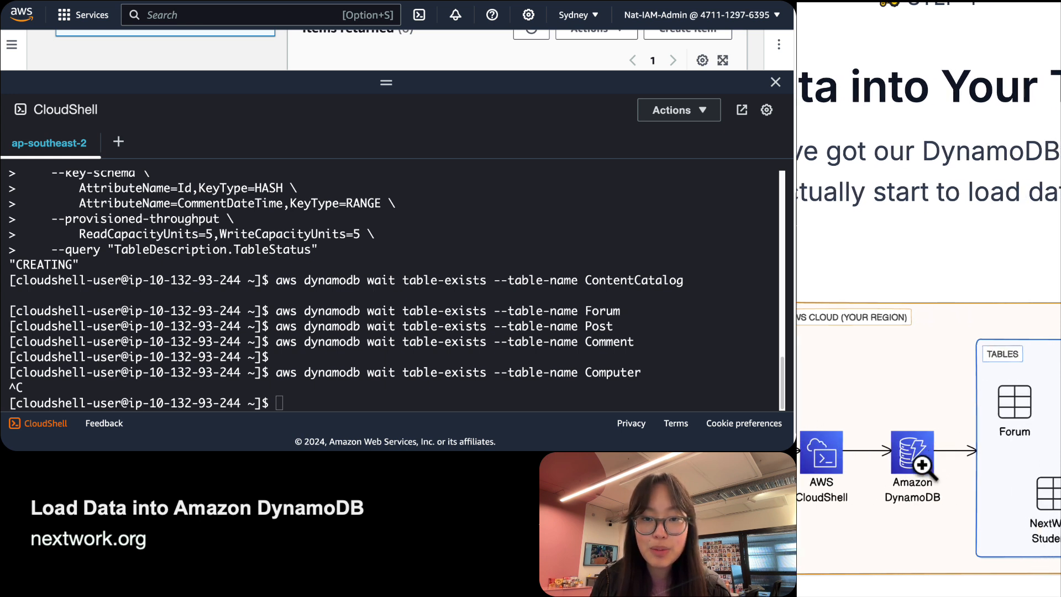
scroll(961, 467, "right", 3)
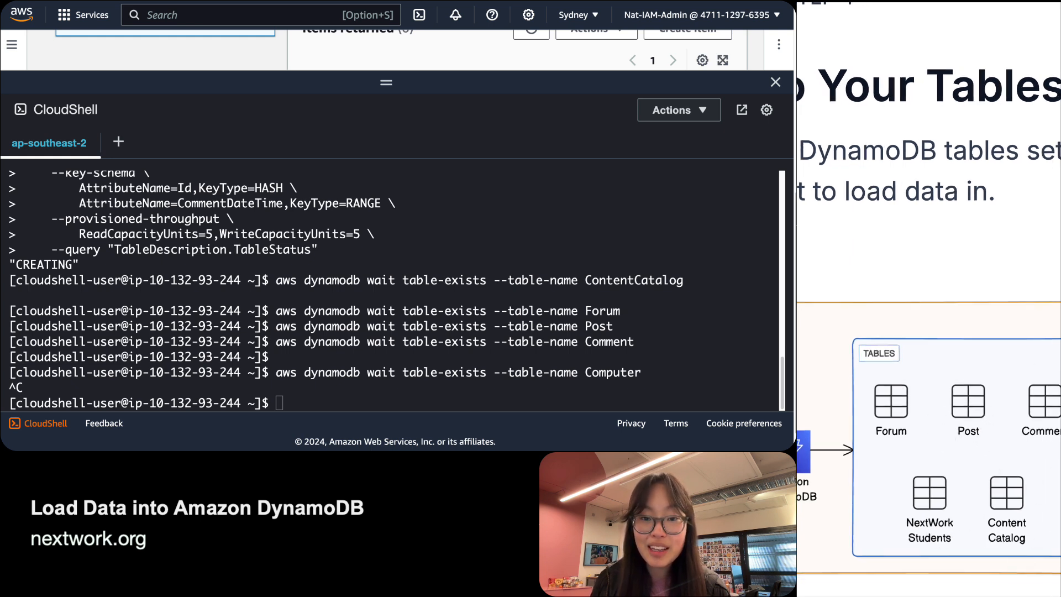
scroll(1000, 500, "right", 1)
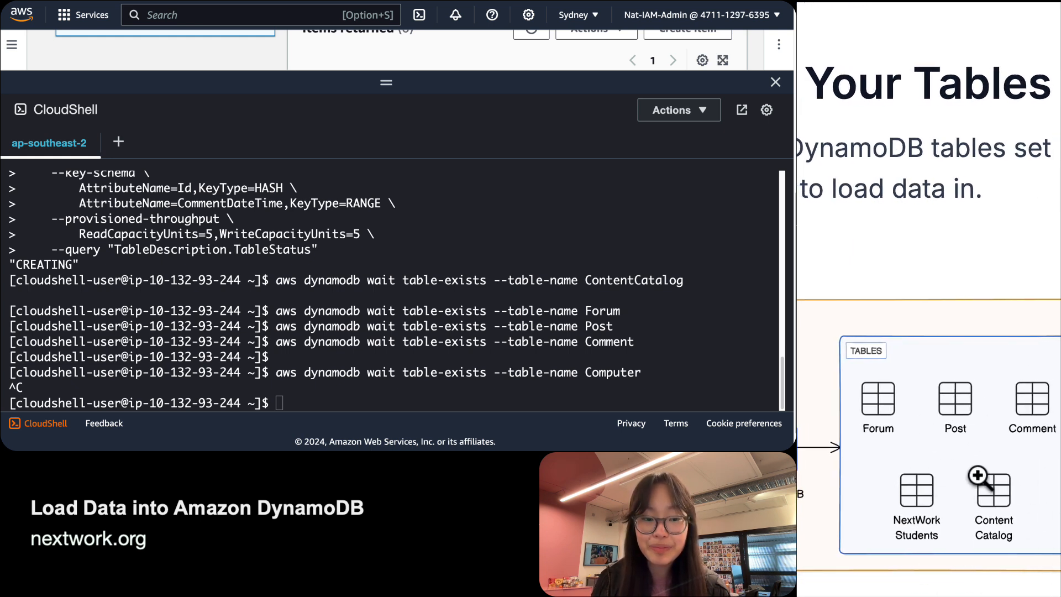
scroll(979, 476, "left", 4)
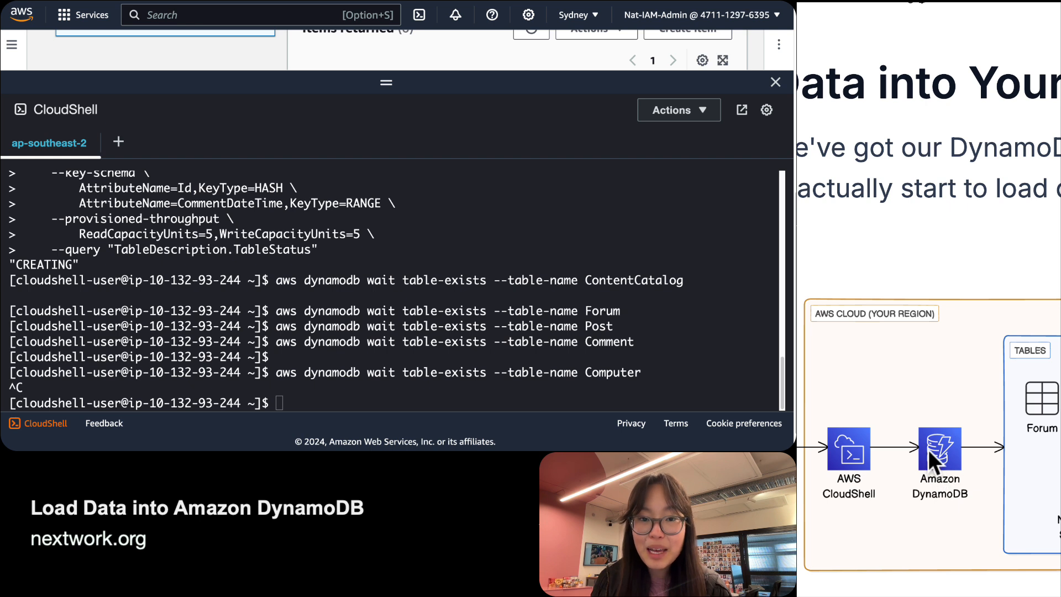
scroll(926, 449, "left", 4)
scroll(932, 459, "right", 1)
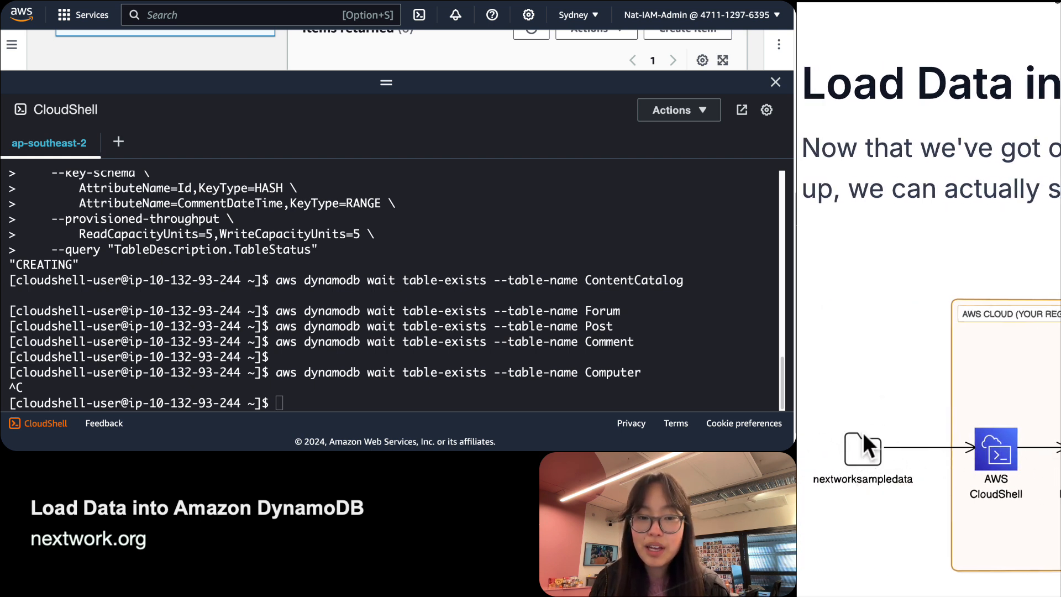
scroll(872, 448, "right", 4)
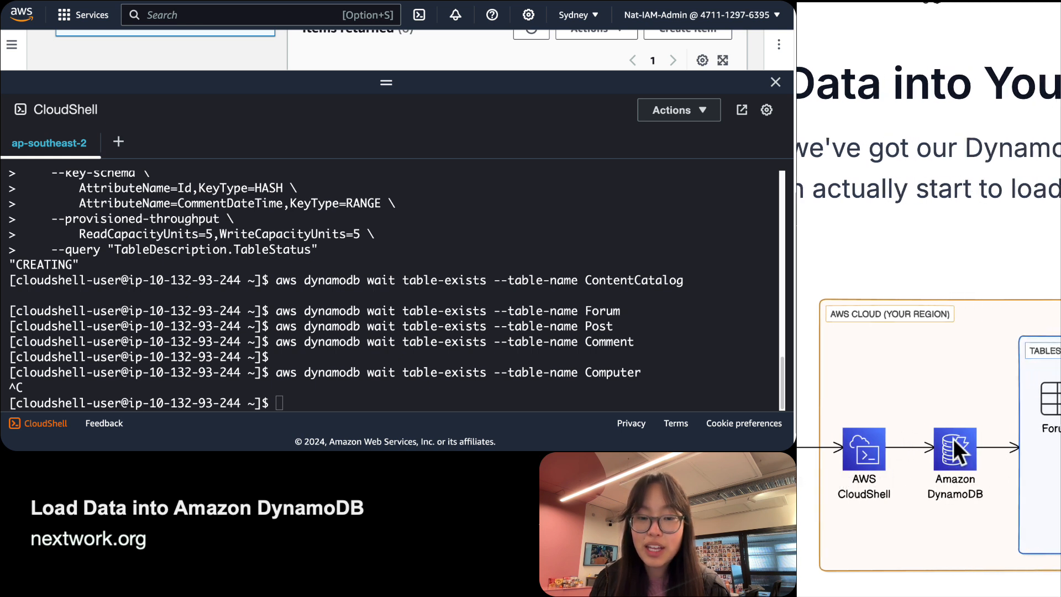
scroll(934, 479, "right", 5)
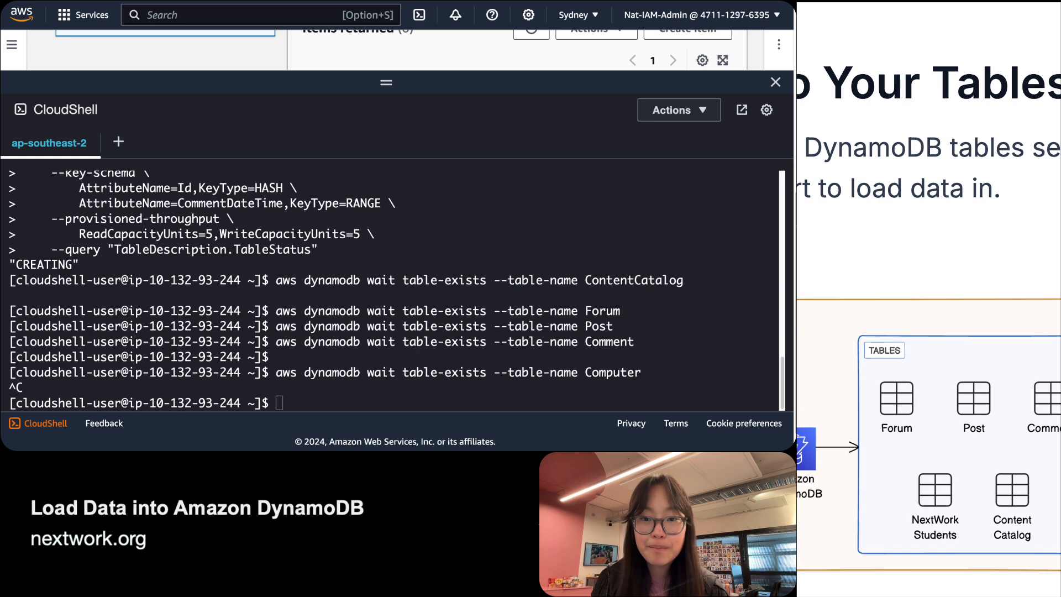
left_click(846, 464)
scroll(845, 463, "down", 10)
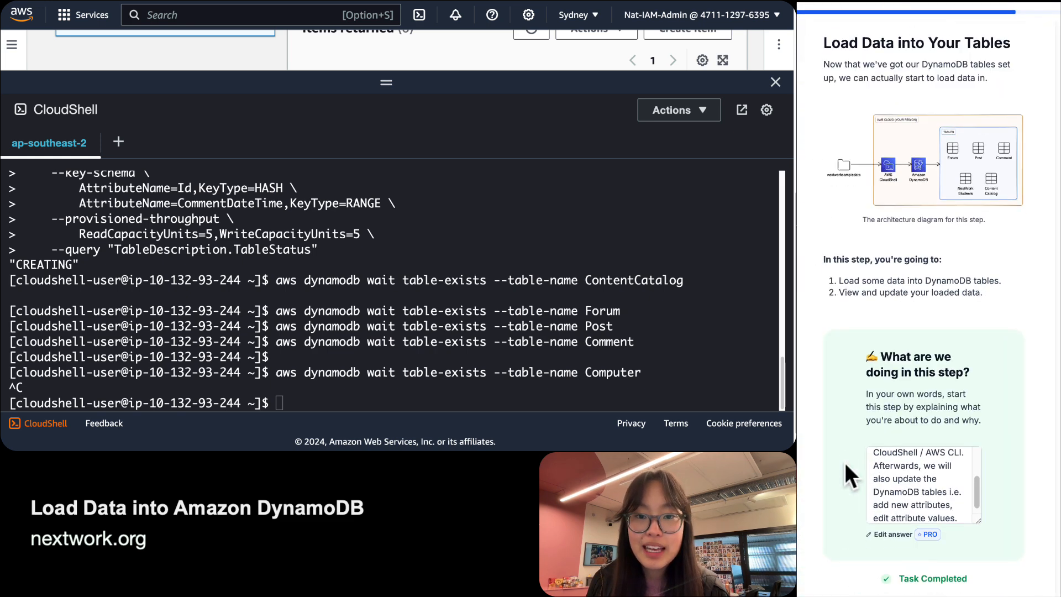
Review the curl, unzip and cd nextworksampledata lines in the guide's code block and copy them for CloudShell.
scroll(844, 462, "down", 1)
left_click(857, 386)
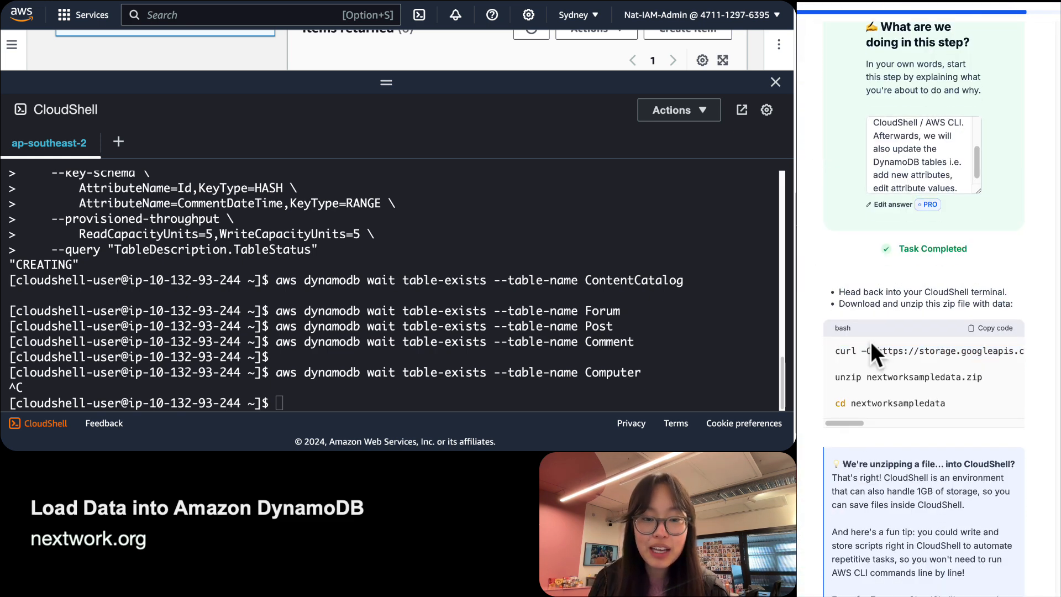
scroll(842, 360, "up", 5)
scroll(855, 365, "up", 1)
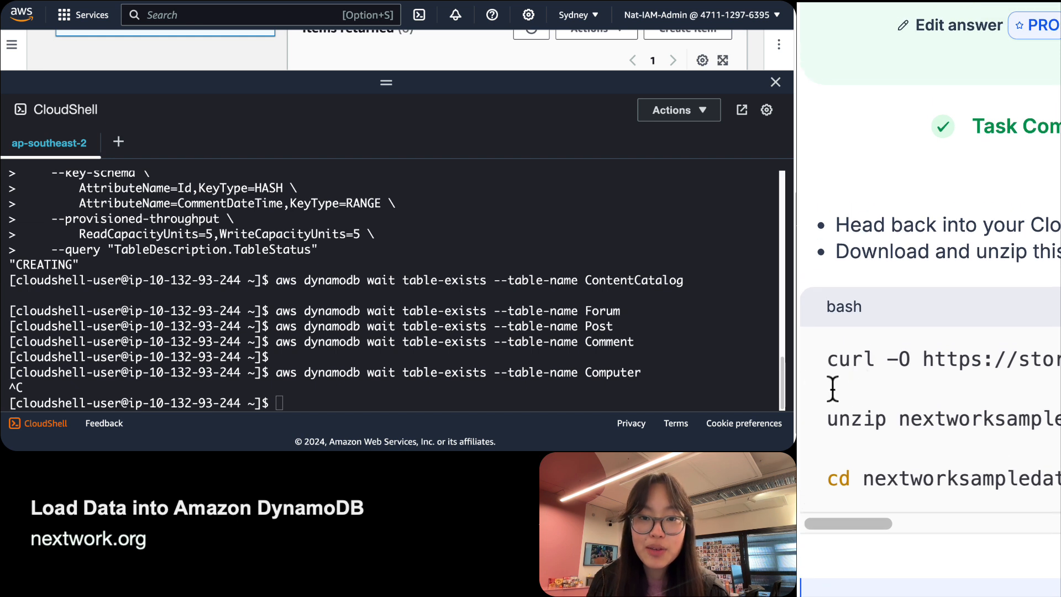
left_click_drag(829, 361, 852, 366)
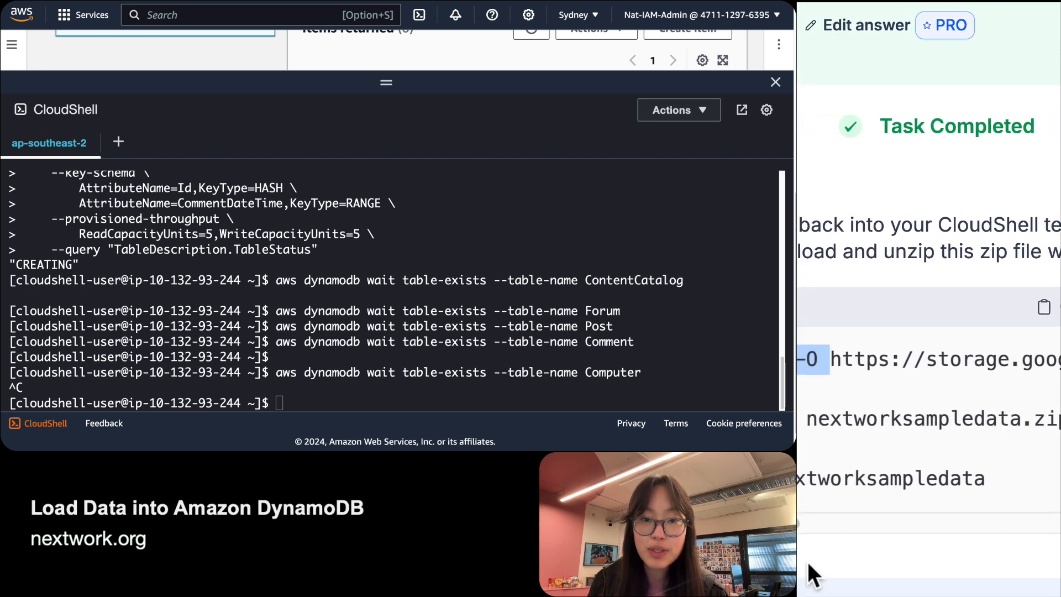
left_click_drag(842, 523, 1060, 505)
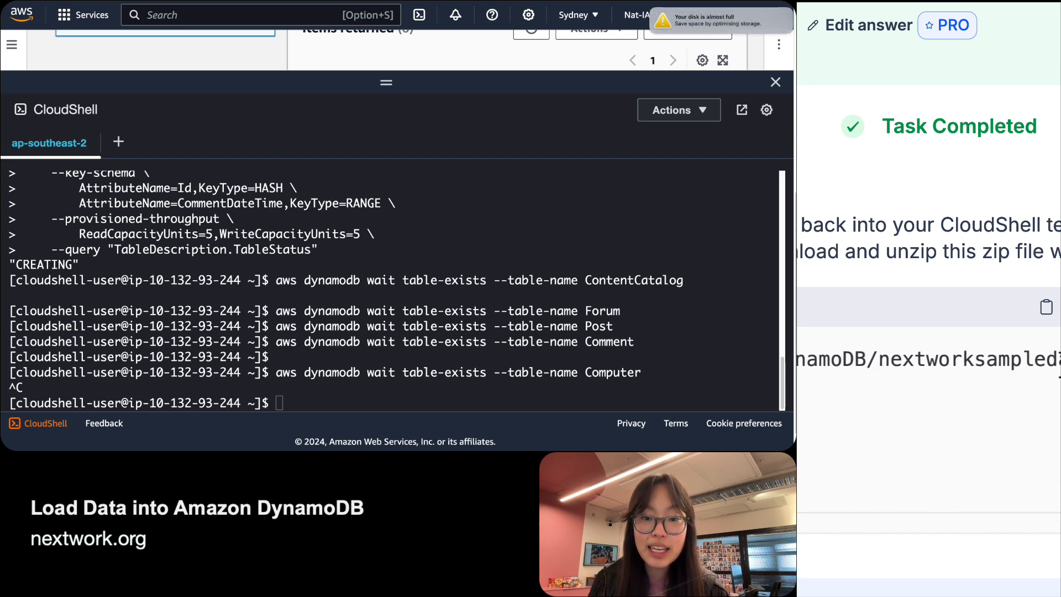
triple_click(1058, 357)
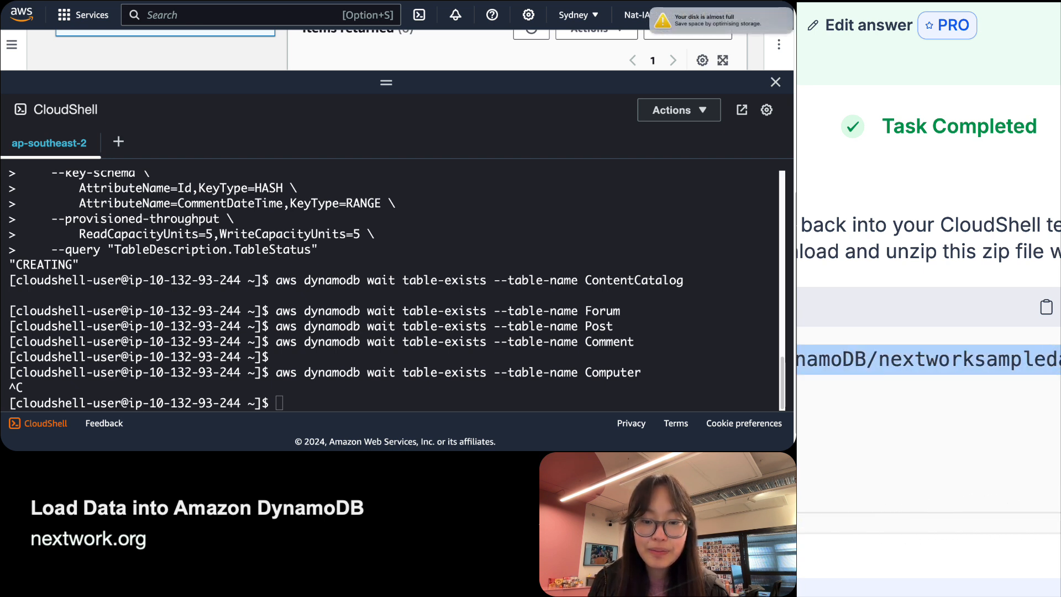
left_click_drag(1058, 519, 797, 523)
left_click(797, 359)
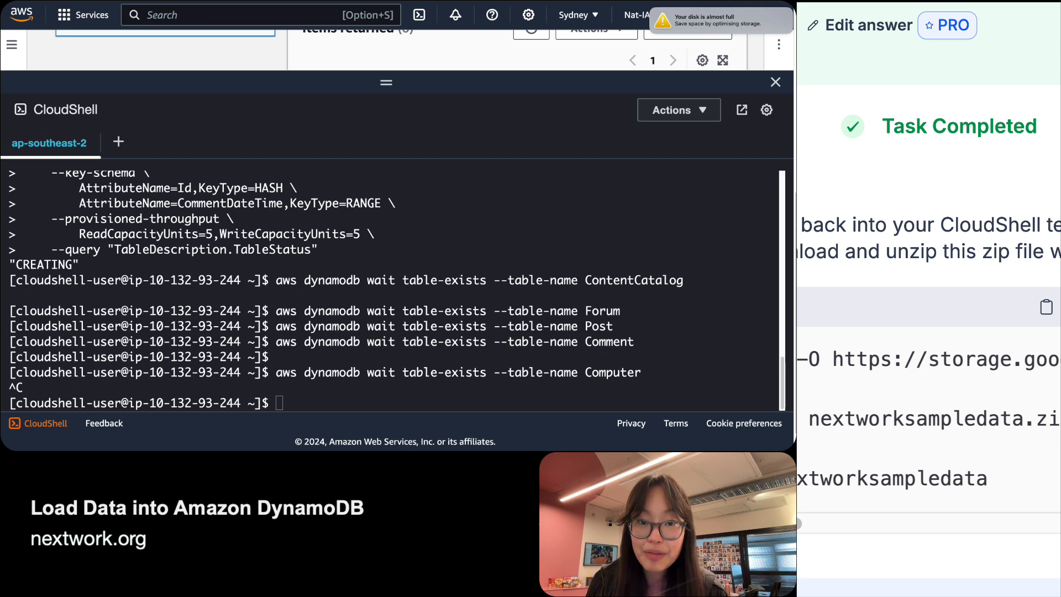
triple_click(939, 415)
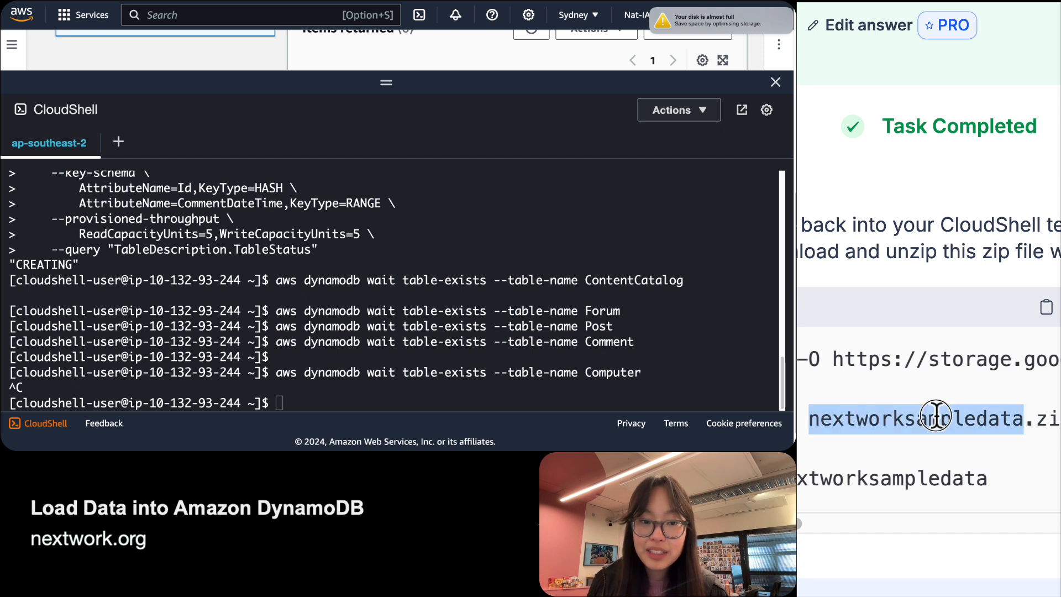
triple_click(880, 479)
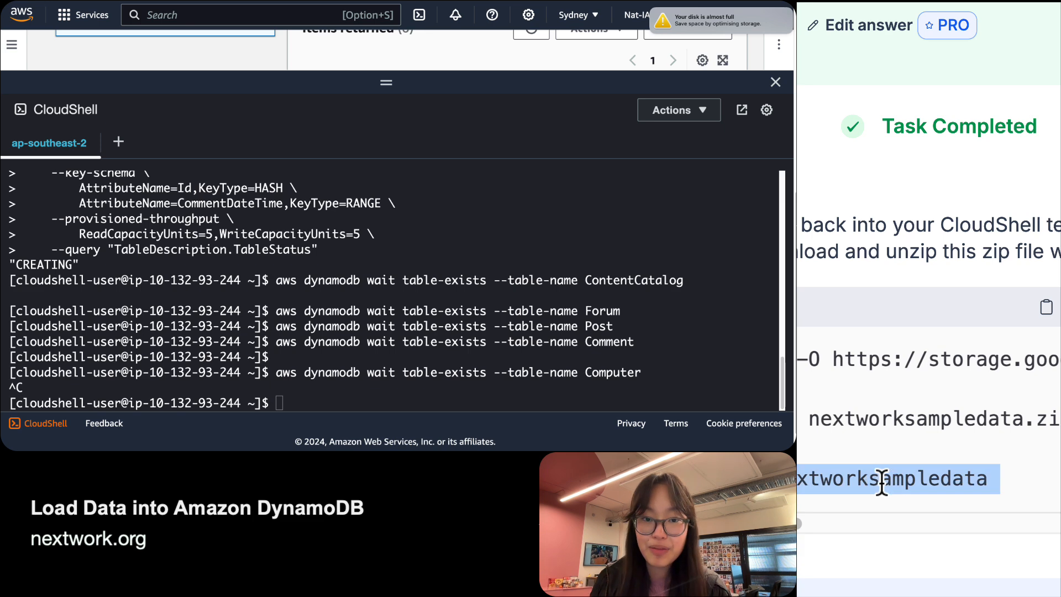
left_click(881, 480)
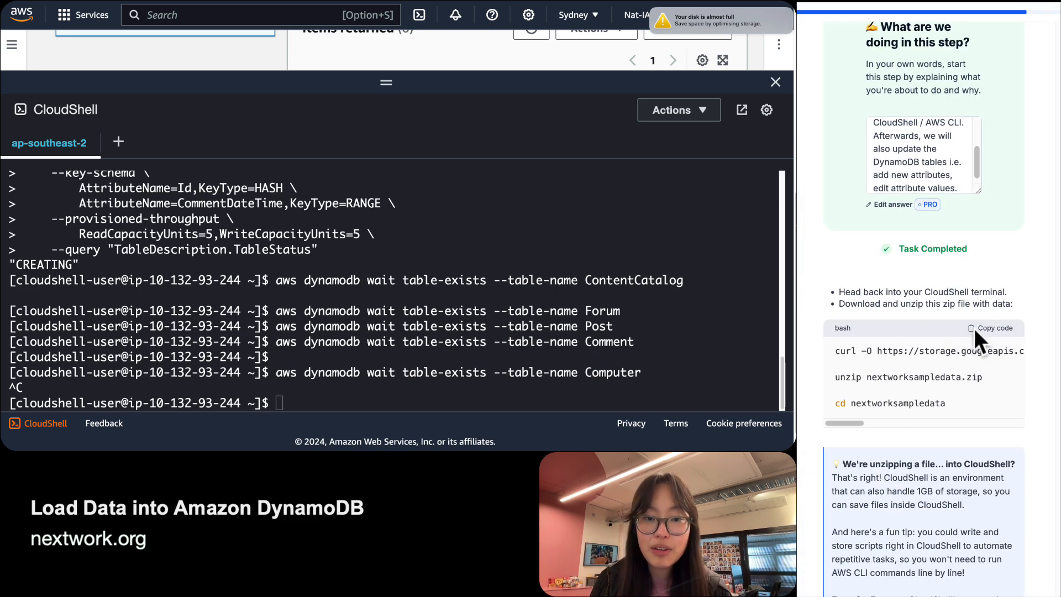
left_click(297, 402)
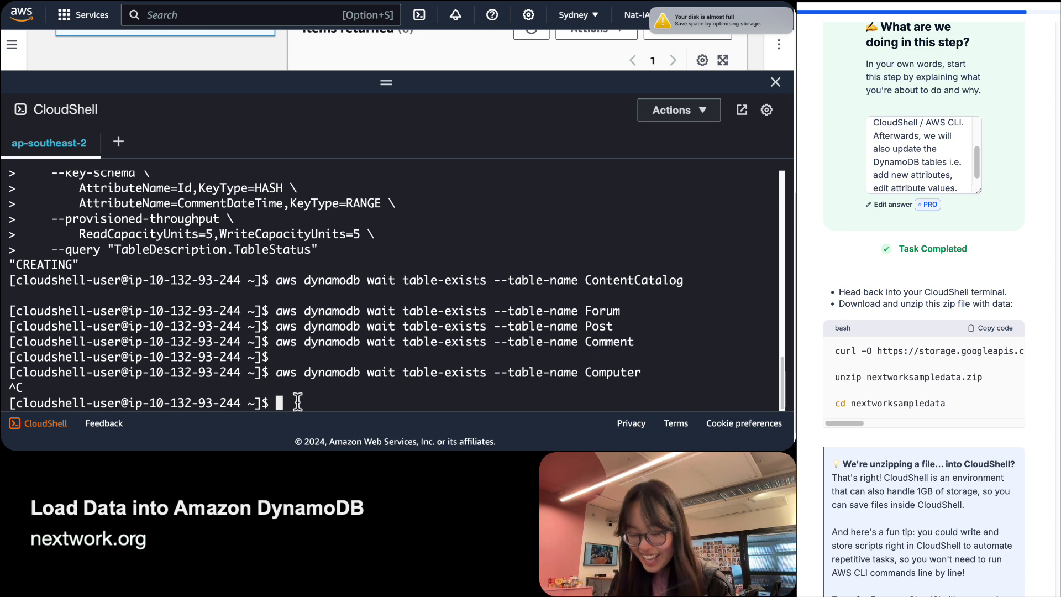
Paste and run the curl, unzip and cd commands to download and extract nextworksampledata.zip.
key("super+v")
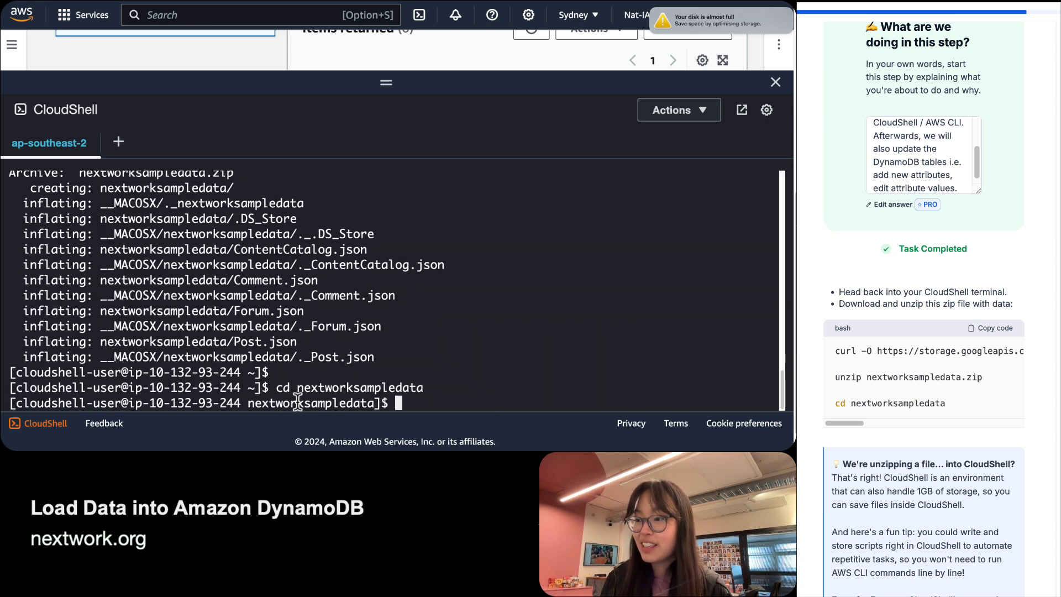
scroll(290, 381, "up", 3)
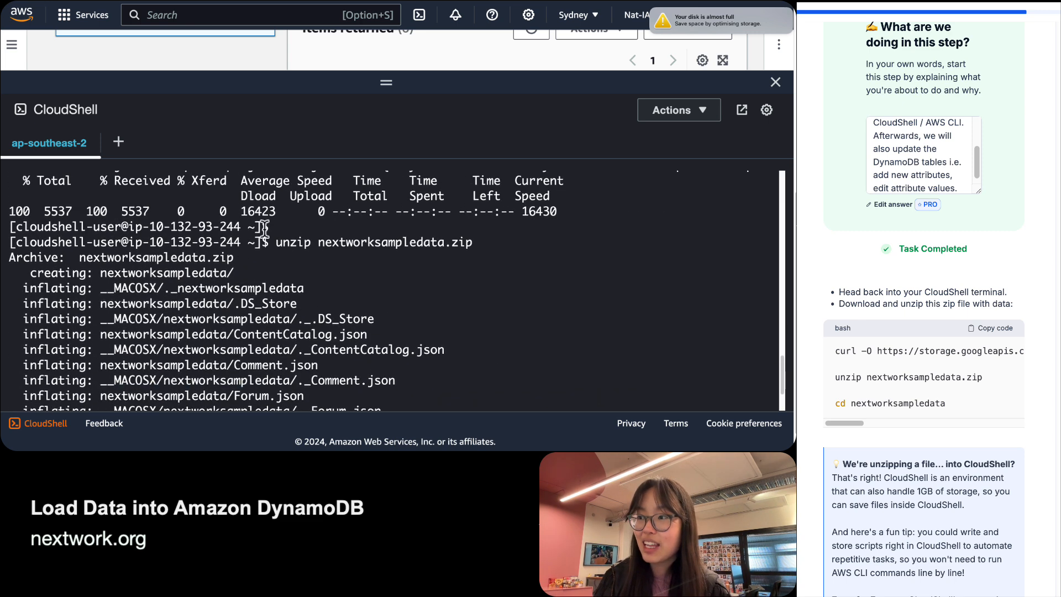
left_click_drag(283, 241, 486, 241)
left_click(249, 257)
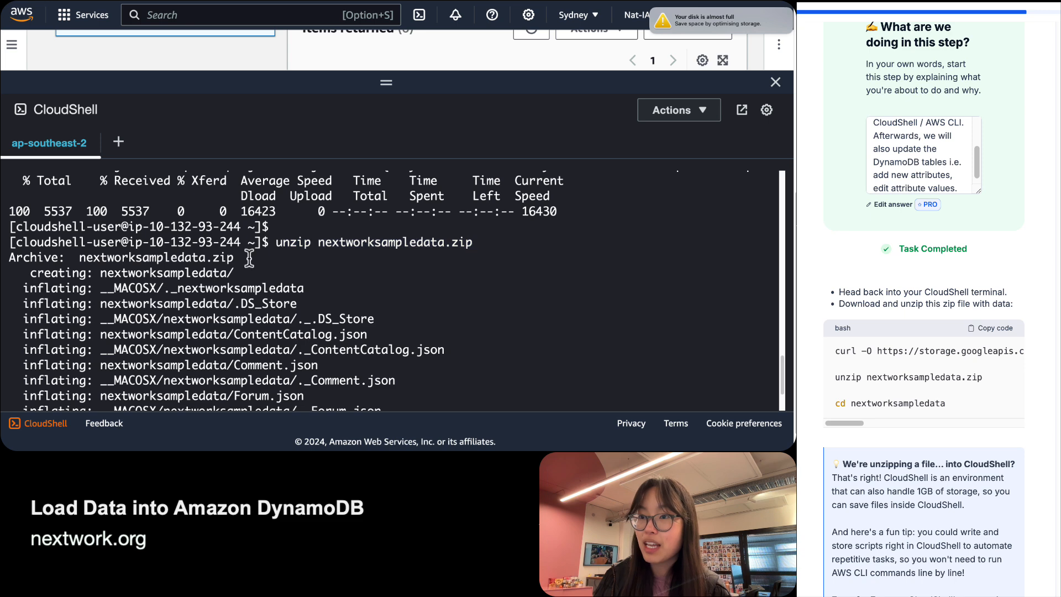
scroll(168, 264, "down", 2)
left_click_drag(35, 226, 391, 360)
scroll(225, 318, "down", 2)
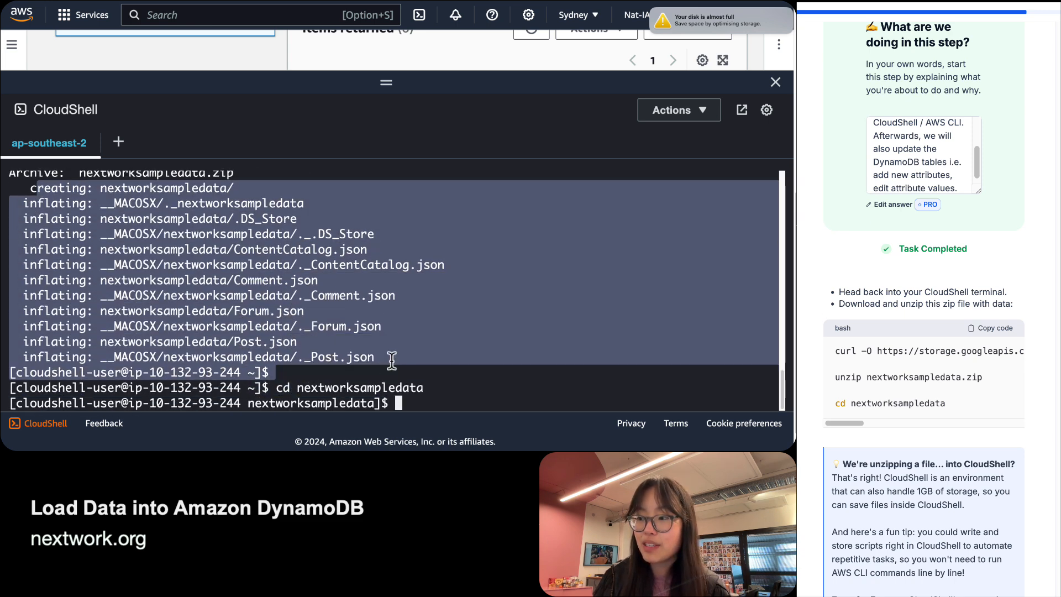
scroll(392, 360, "up", 3)
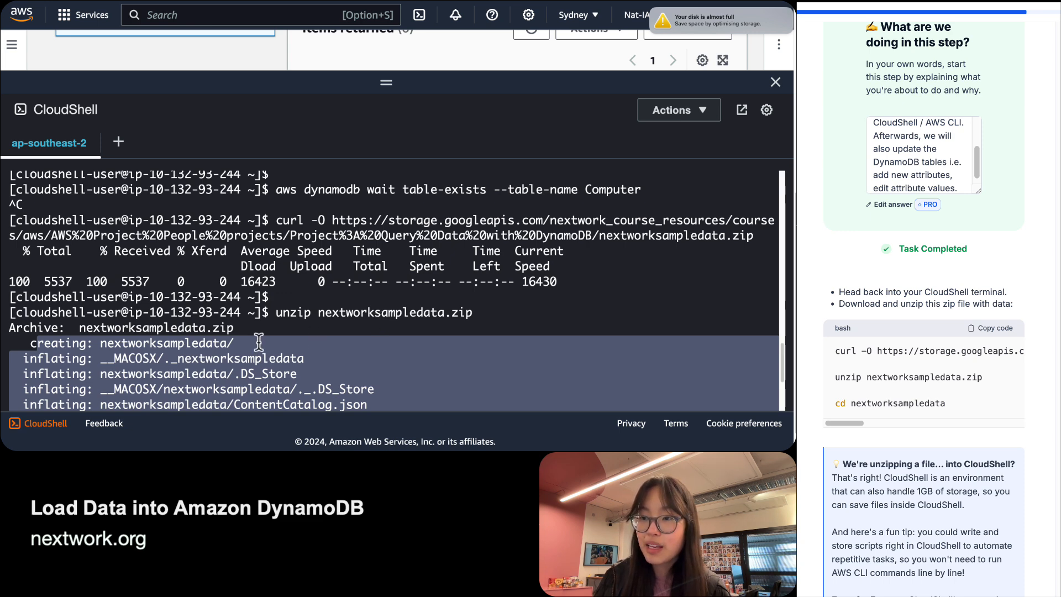
scroll(336, 312, "down", 1)
scroll(336, 314, "down", 3)
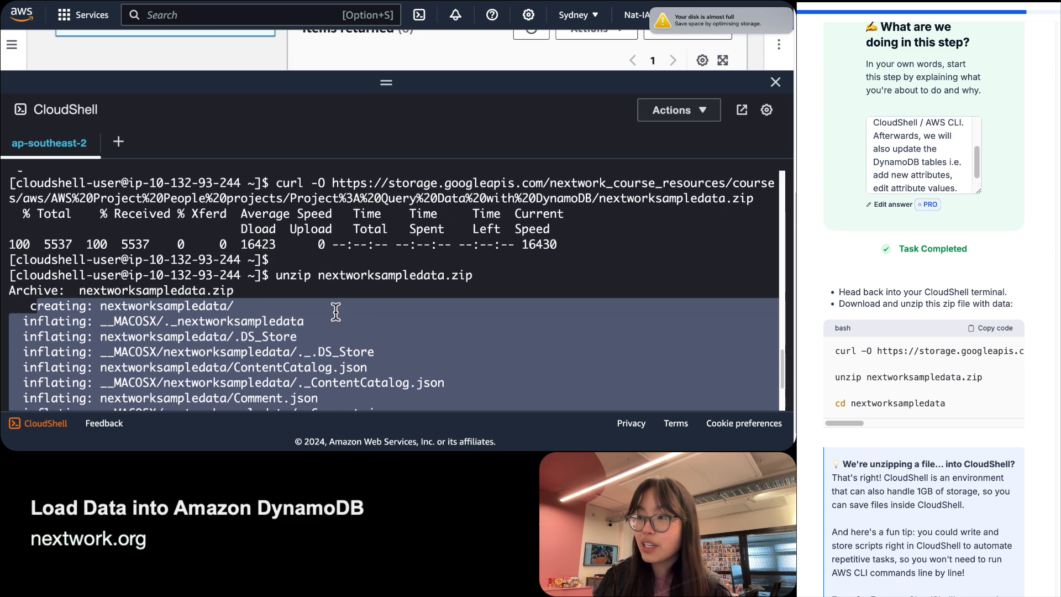
left_click(279, 392)
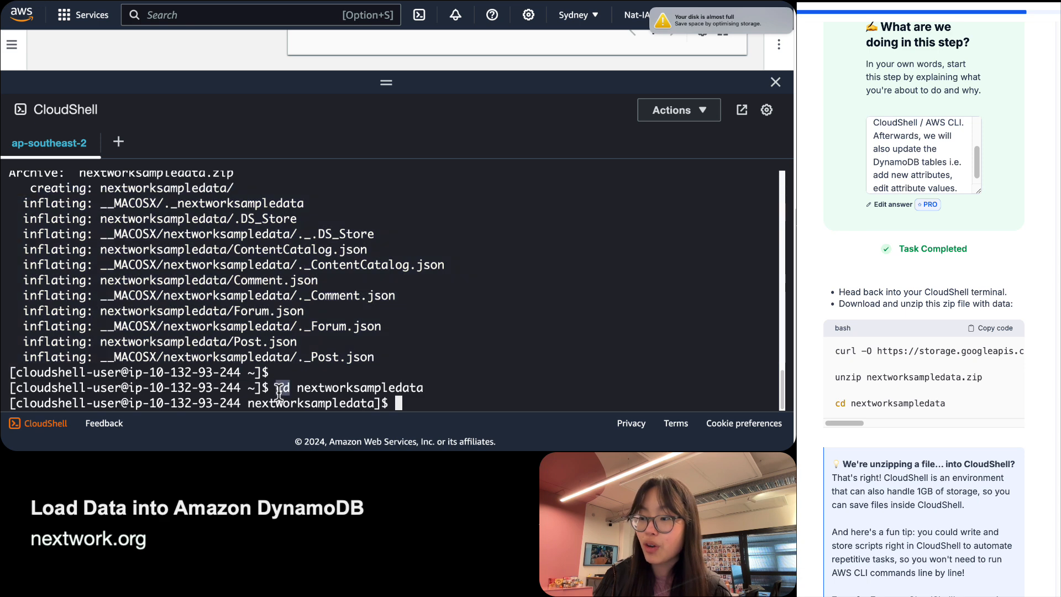
Confirm the prompt now sits in nextworksampledata and note the guide's 1GB CloudShell storage limit.
double_click(325, 387)
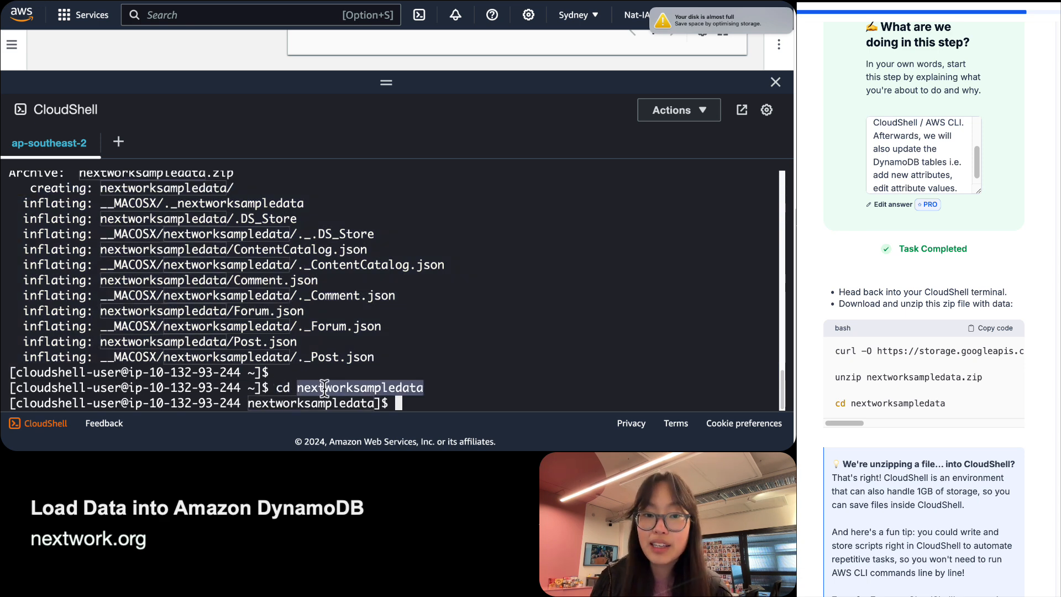
left_click(365, 400)
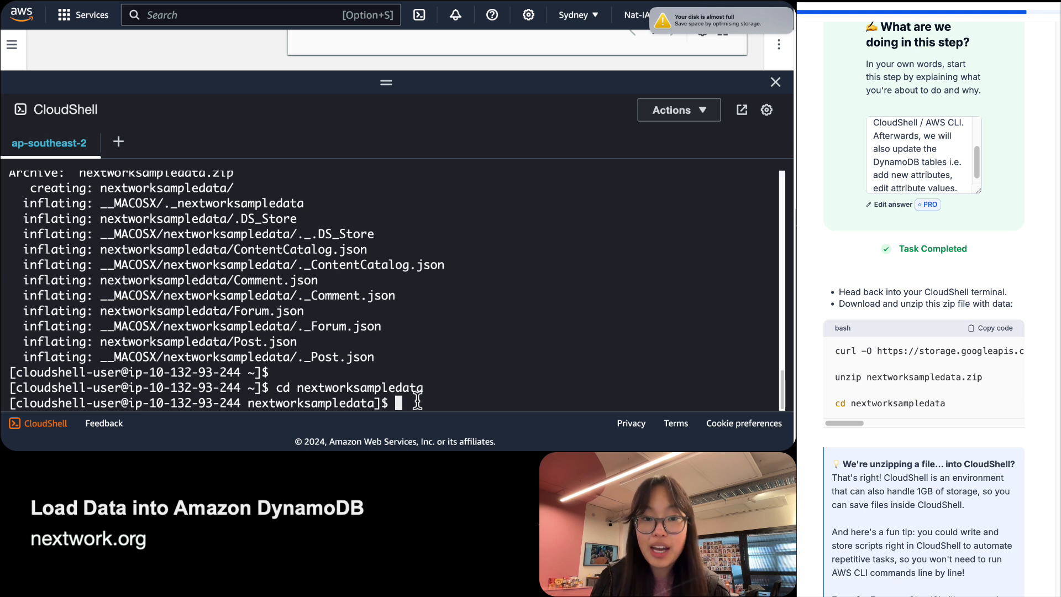
triple_click(249, 403)
double_click(273, 400)
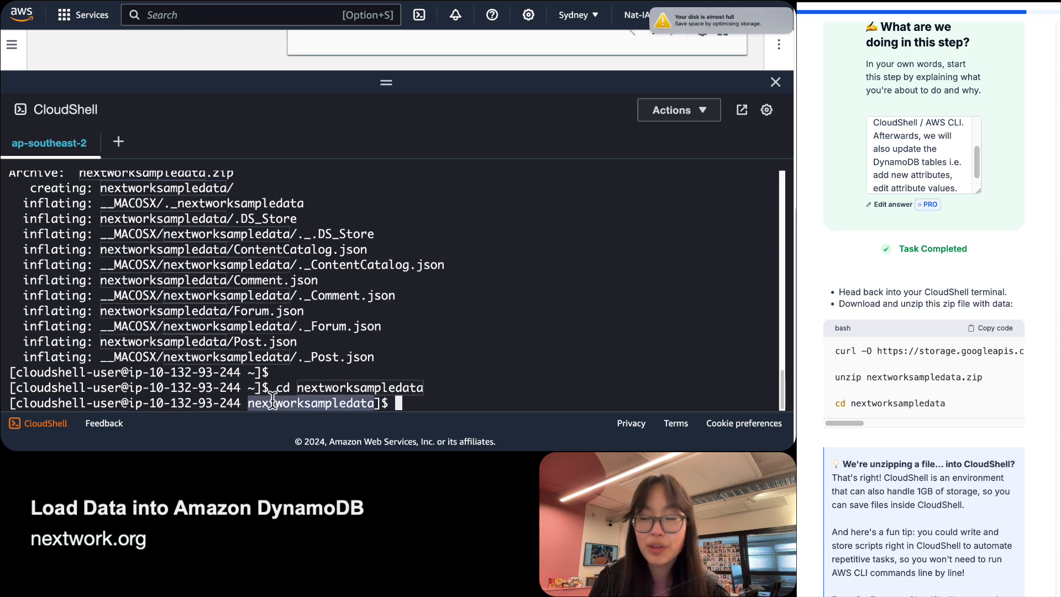
left_click(422, 396)
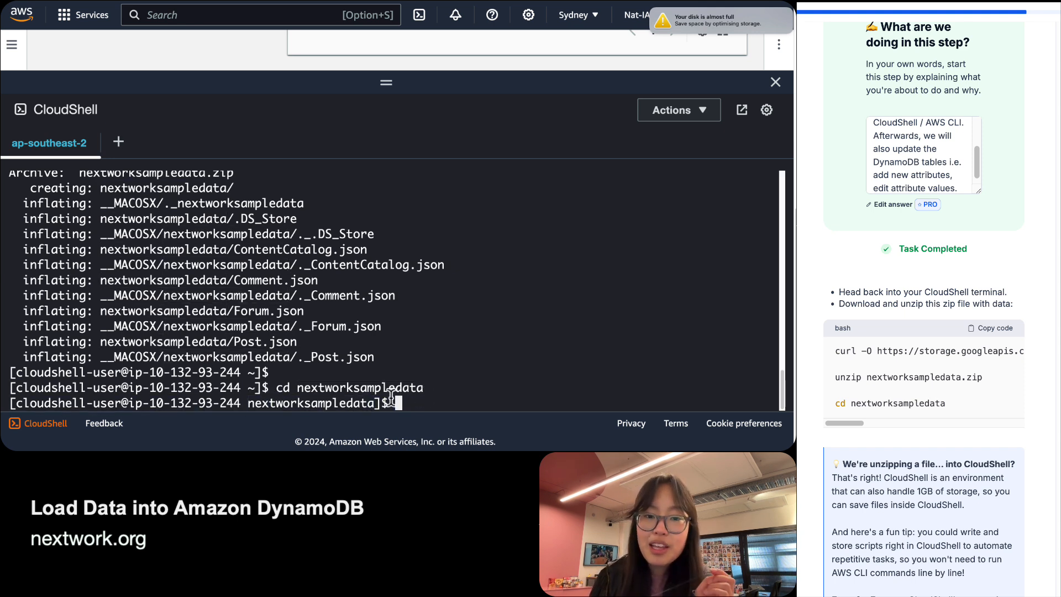
scroll(924, 309, "down", 3)
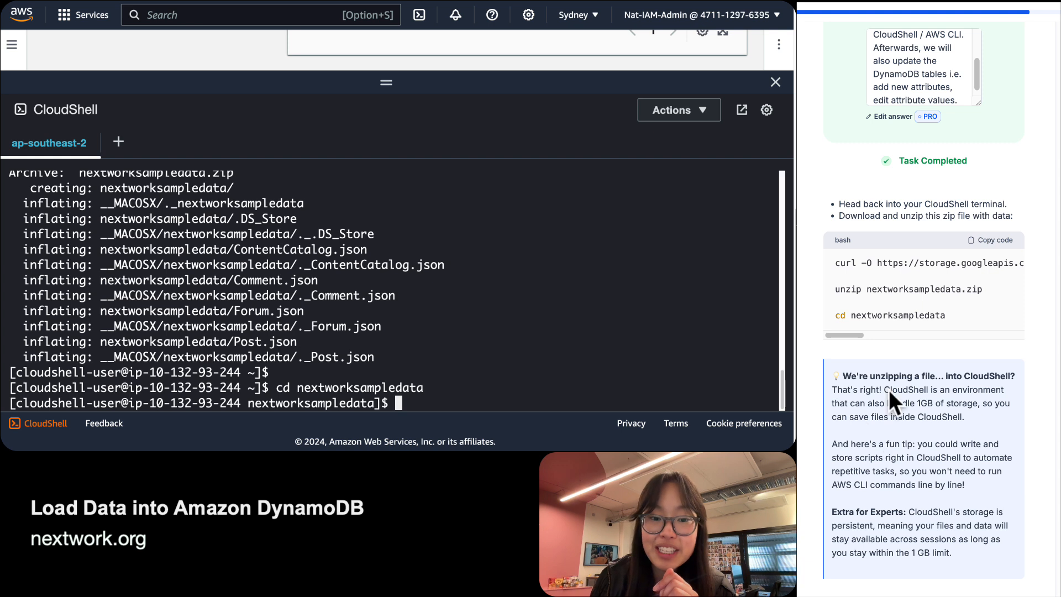
left_click_drag(914, 405, 982, 404)
left_click(982, 405)
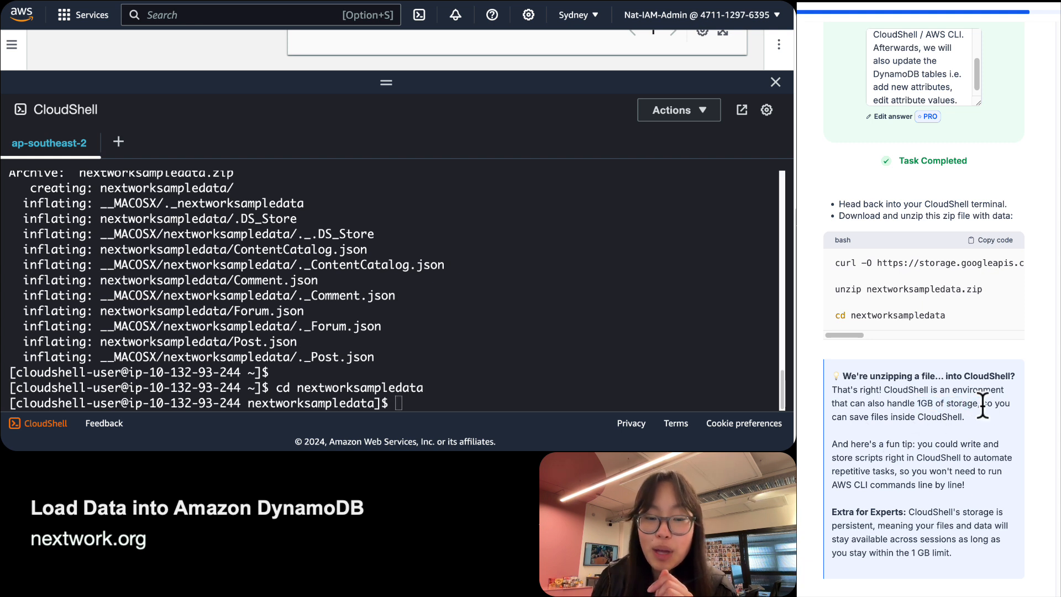
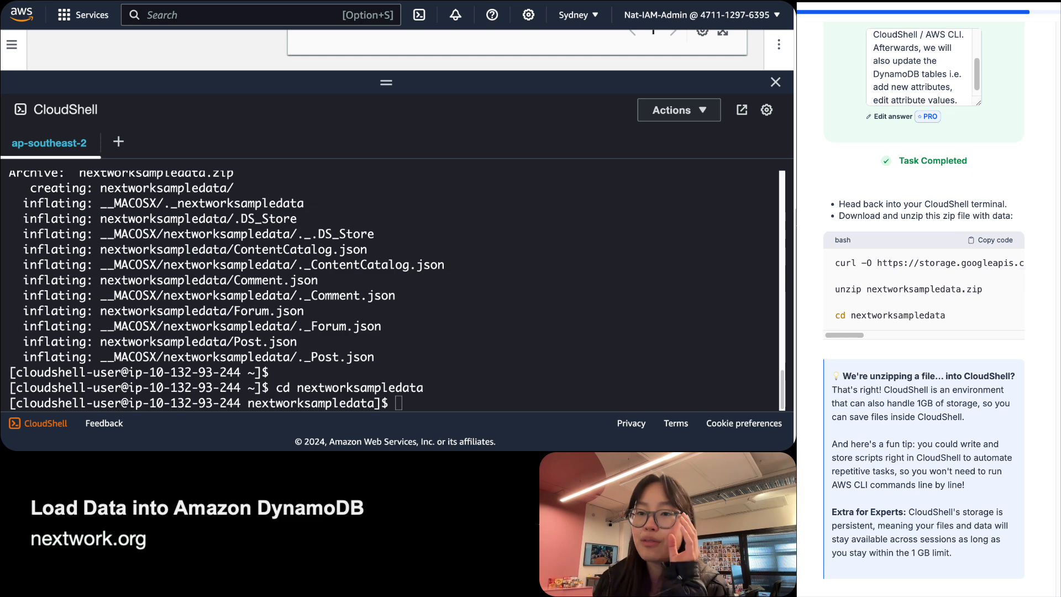
Select and copy the sample-data download URL from the curl line in the guide's code block.
scroll(173, 282, "up", 3)
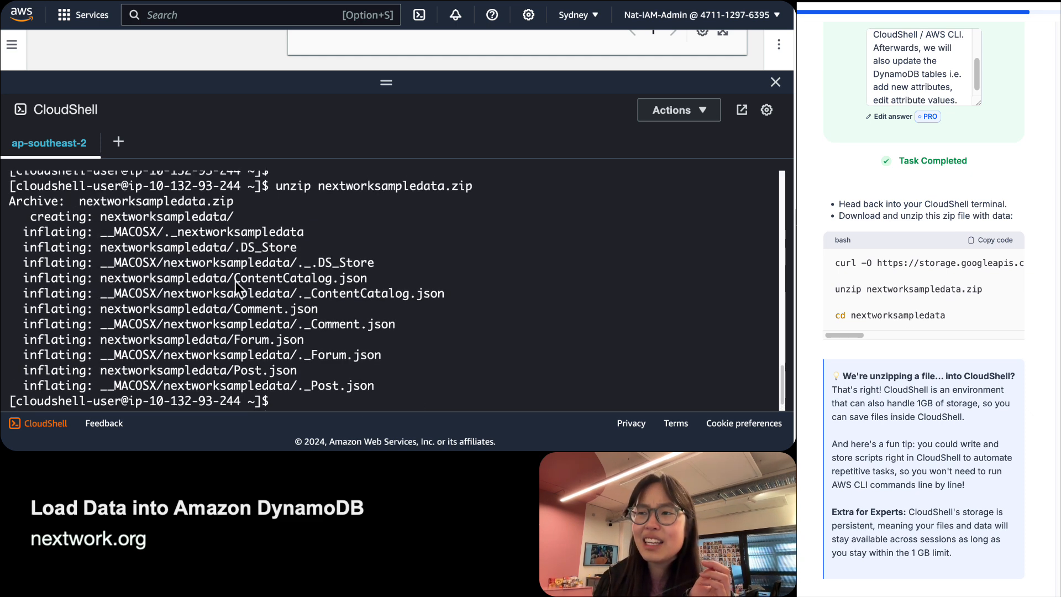
scroll(350, 288, "down", 3)
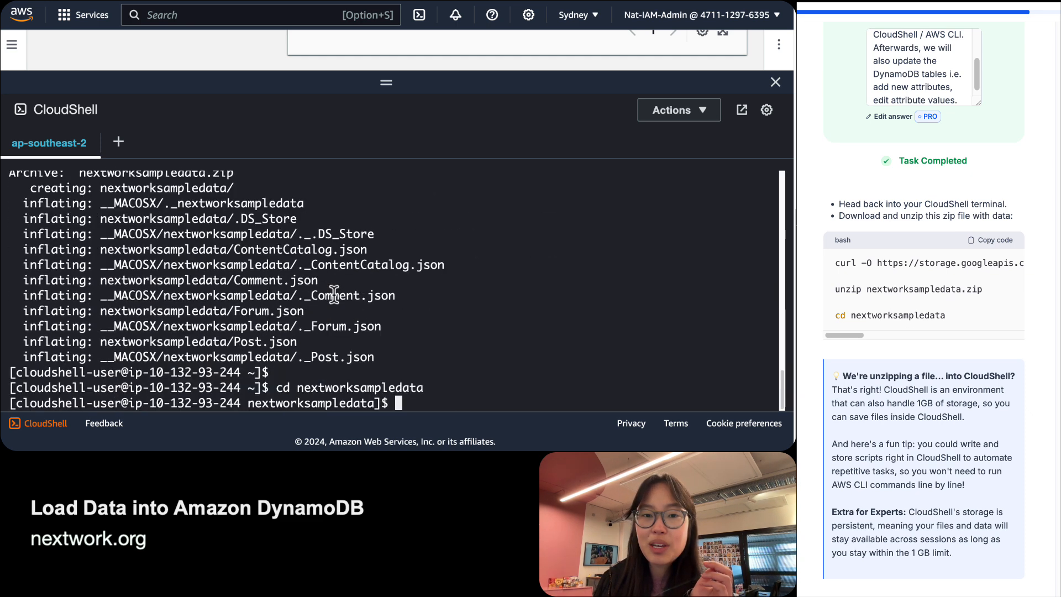
scroll(860, 307, "down", 4)
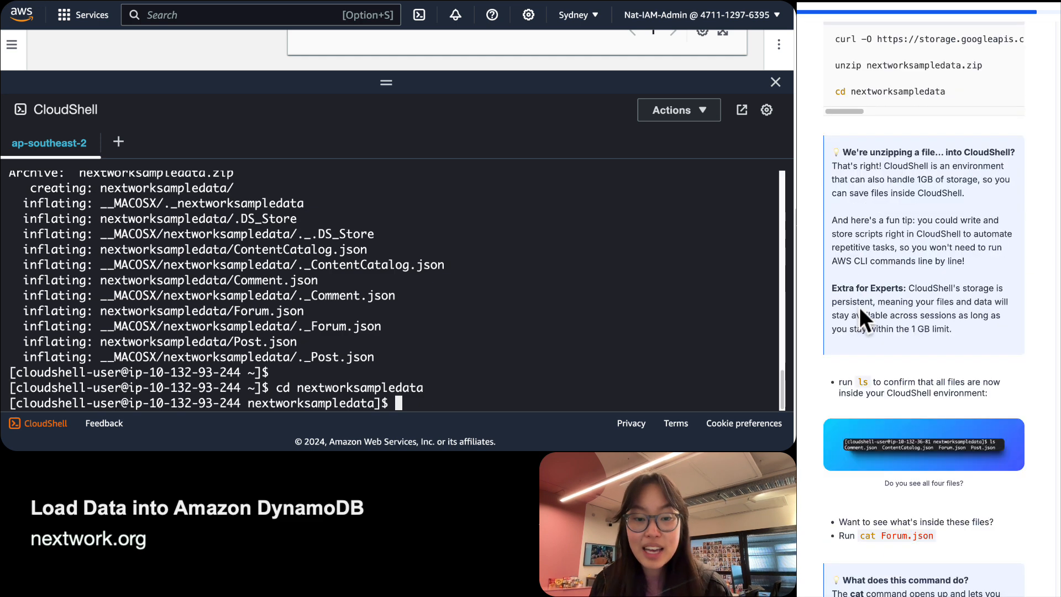
scroll(860, 307, "up", 6)
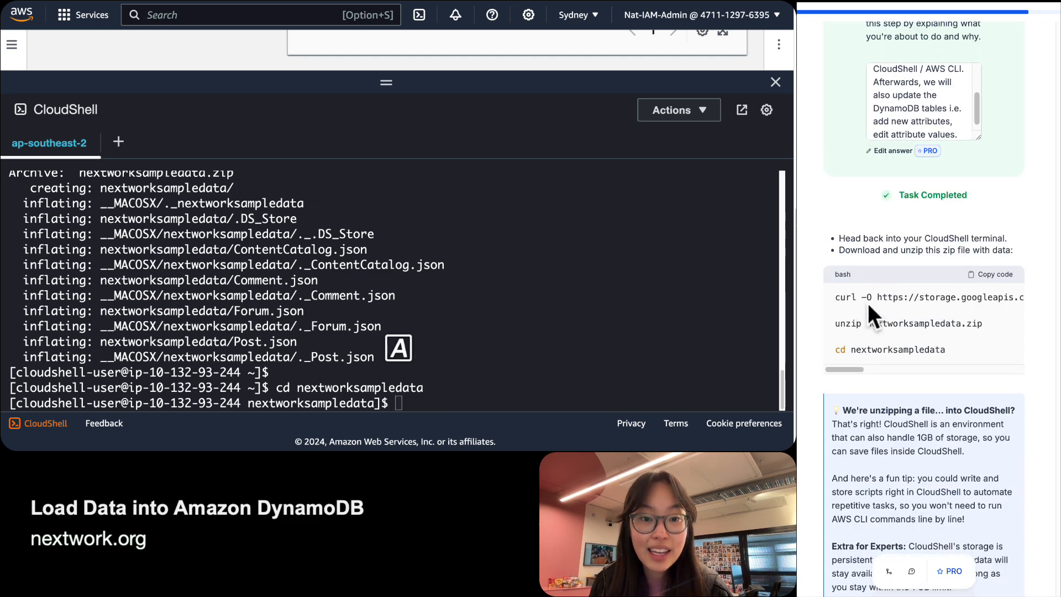
left_click_drag(875, 297, 1057, 307)
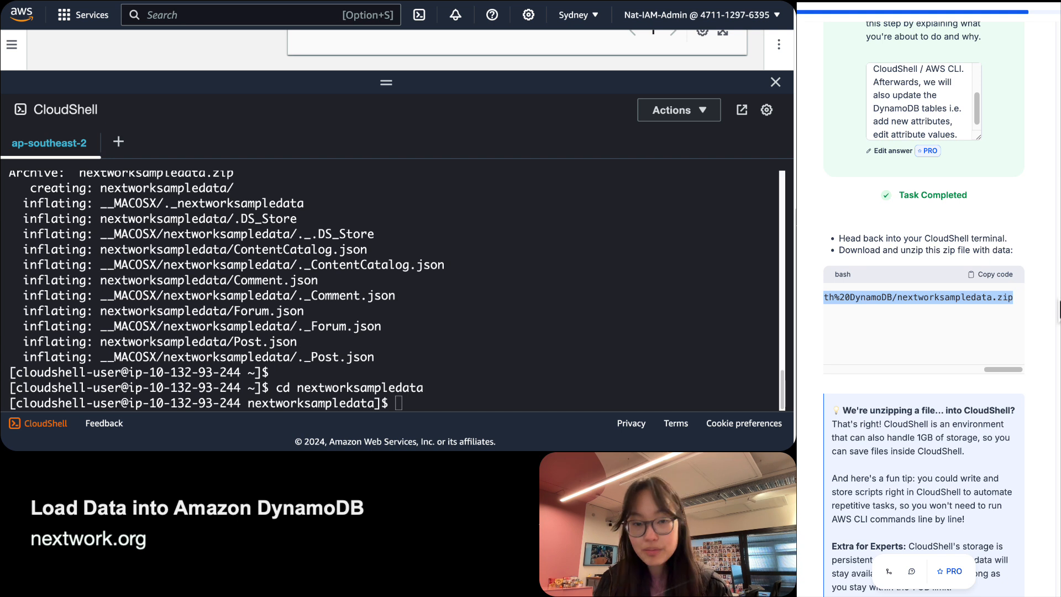
scroll(891, 343, "left", 5)
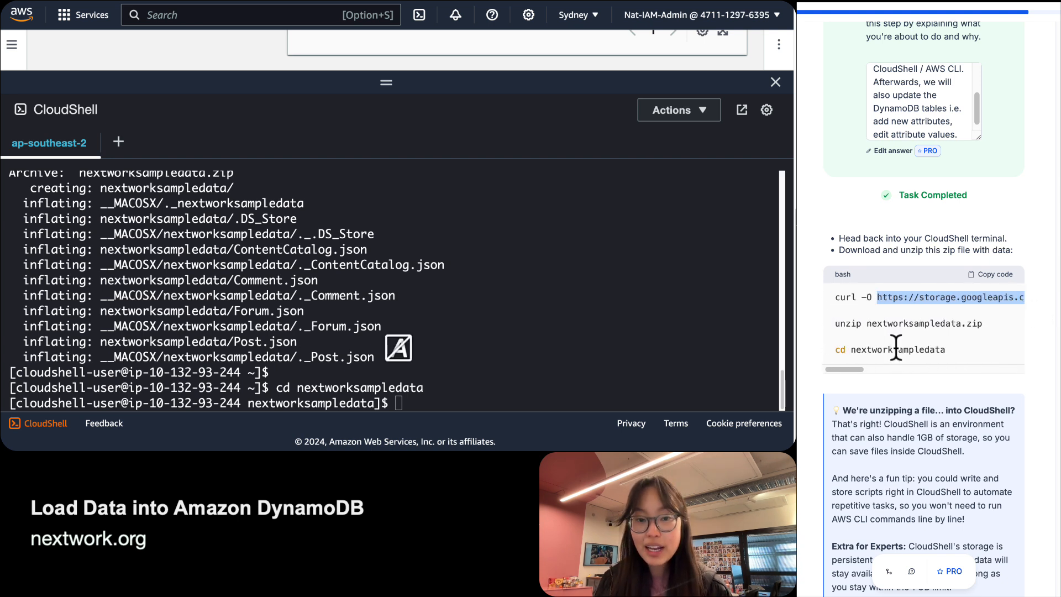
Exit full screen so Chrome's tab strip and address bar are visible.
left_click(189, 210)
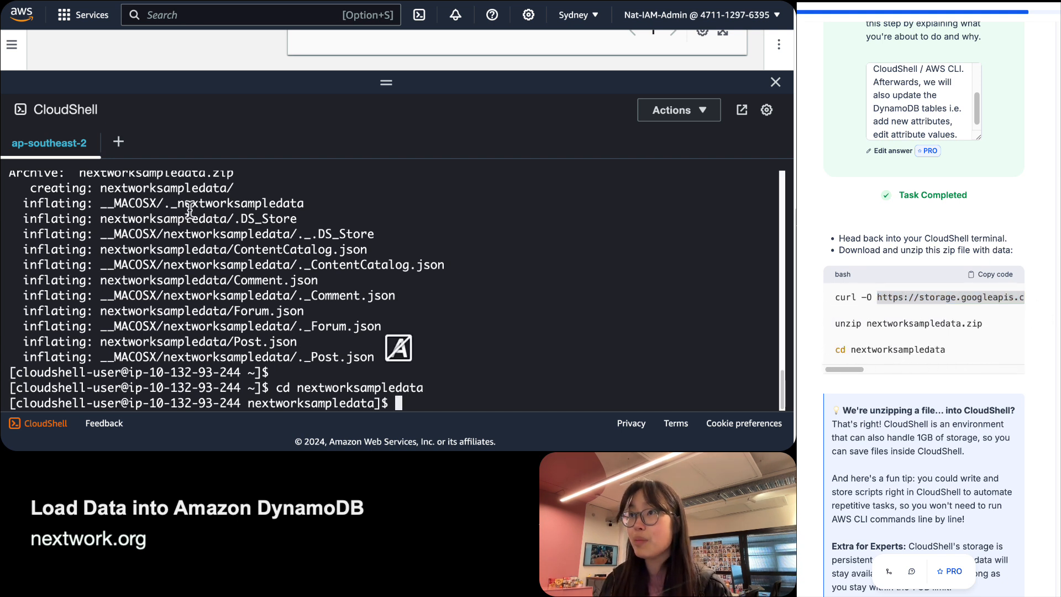
left_click(296, 100)
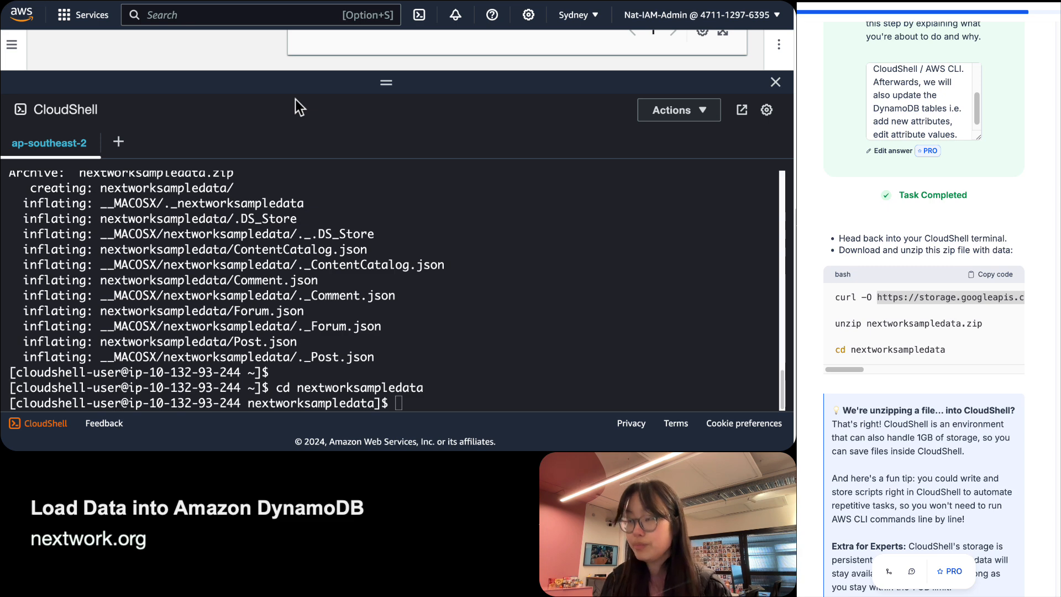
key("super+shift+f")
Download nextworksampledata.zip from the pasted link in a new Chrome tab, then return to DynamoDB.
key("super+shift+b")
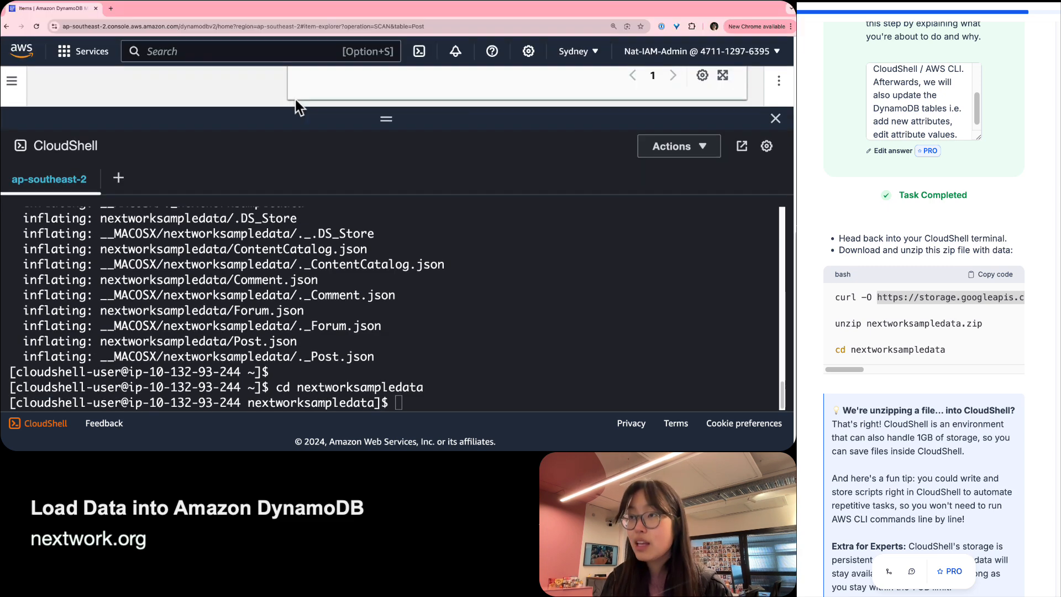
key("super+t")
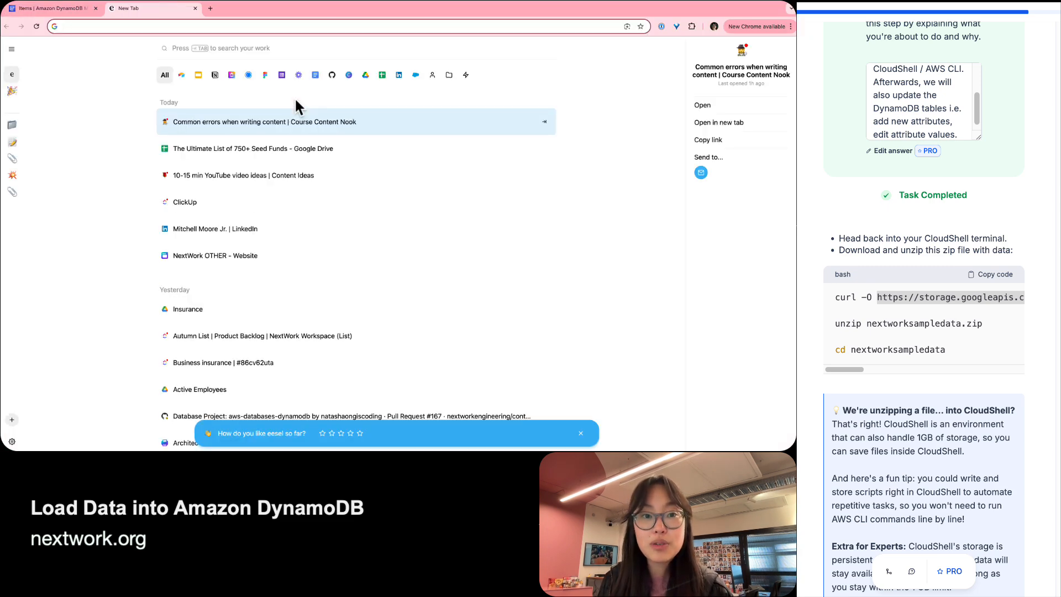
key("super+v")
key("Return")
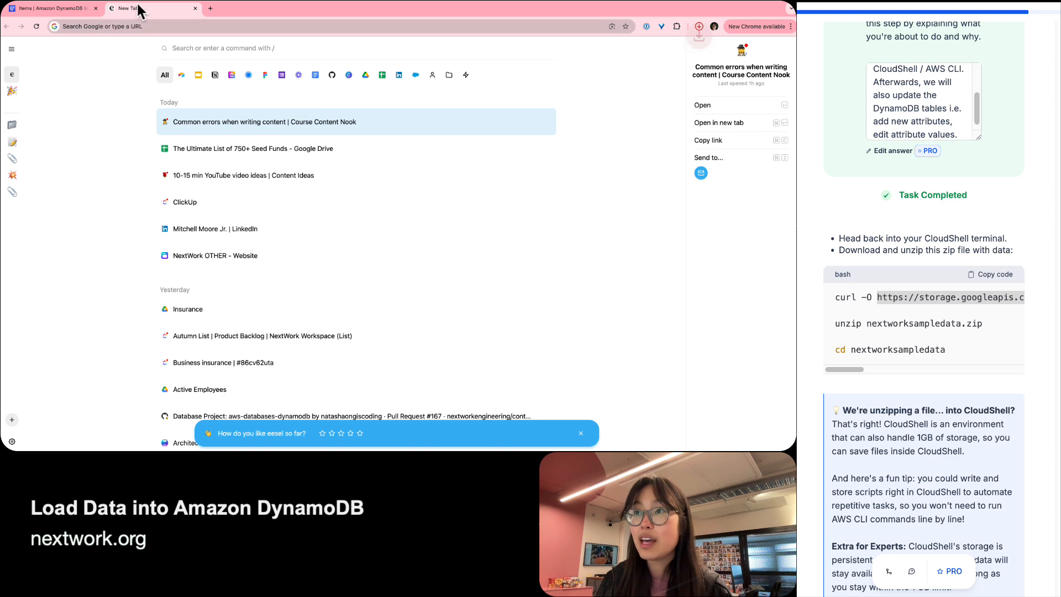
left_click(195, 9)
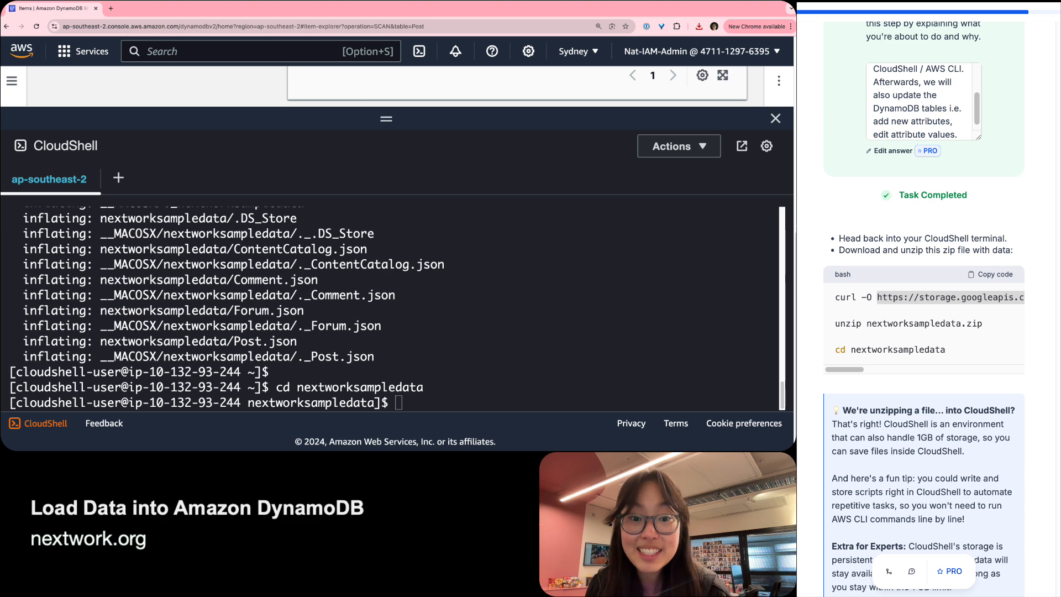
left_click(895, 333)
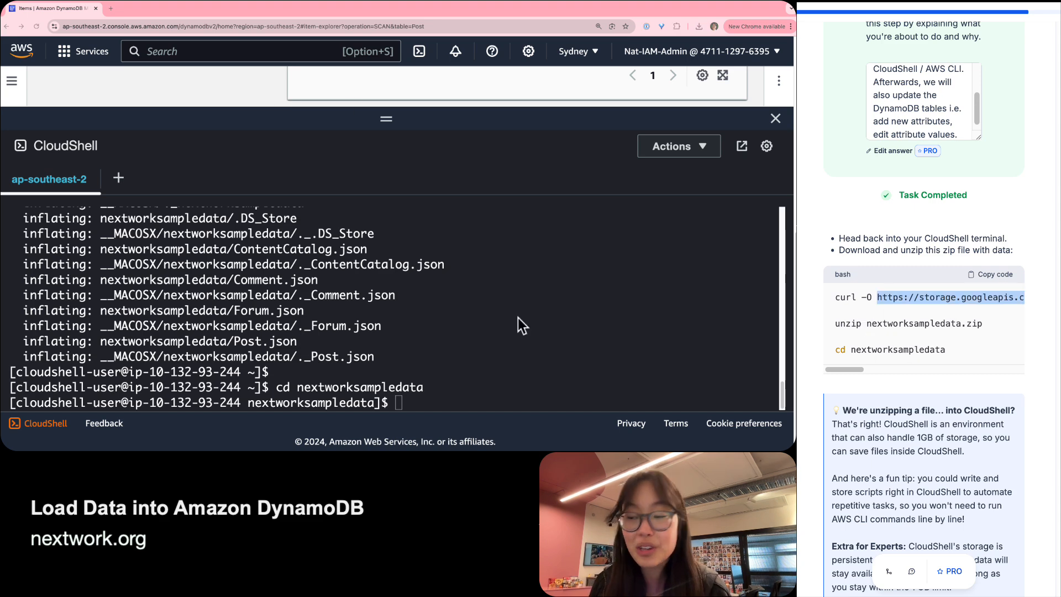
mouse_move(523, 449)
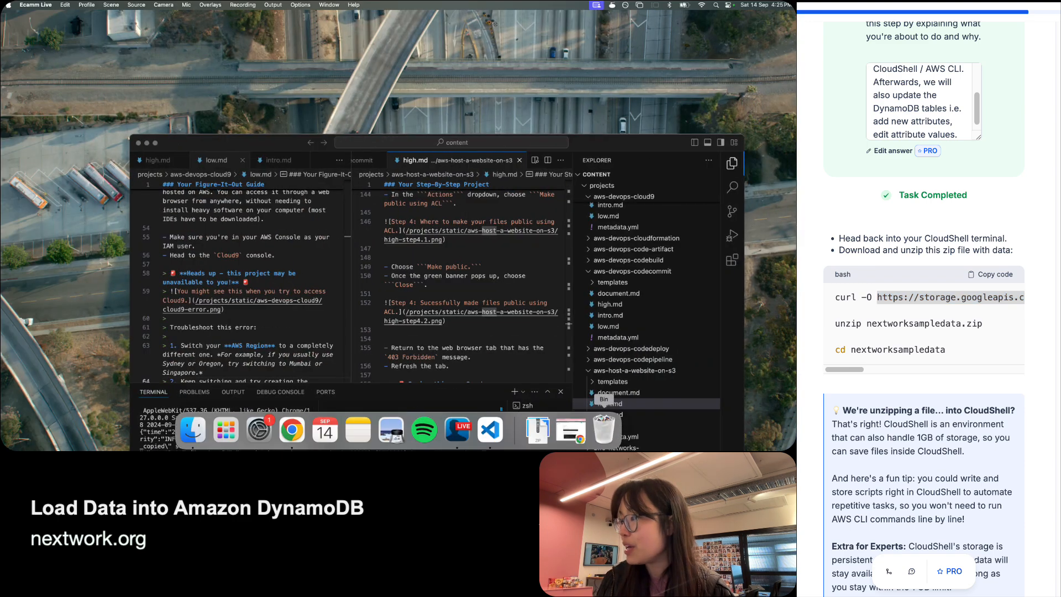
Extract nextworksampledata.zip in Downloads and open the resulting nextworksampledata 2 folder.
left_click(537, 429)
left_click(427, 213)
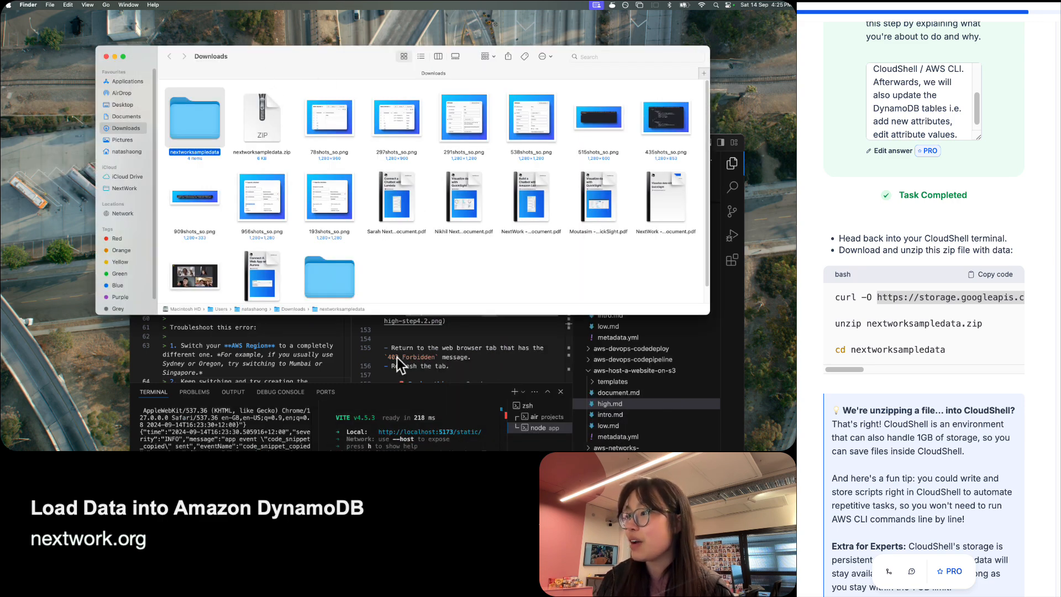
left_click_drag(402, 314, 403, 403)
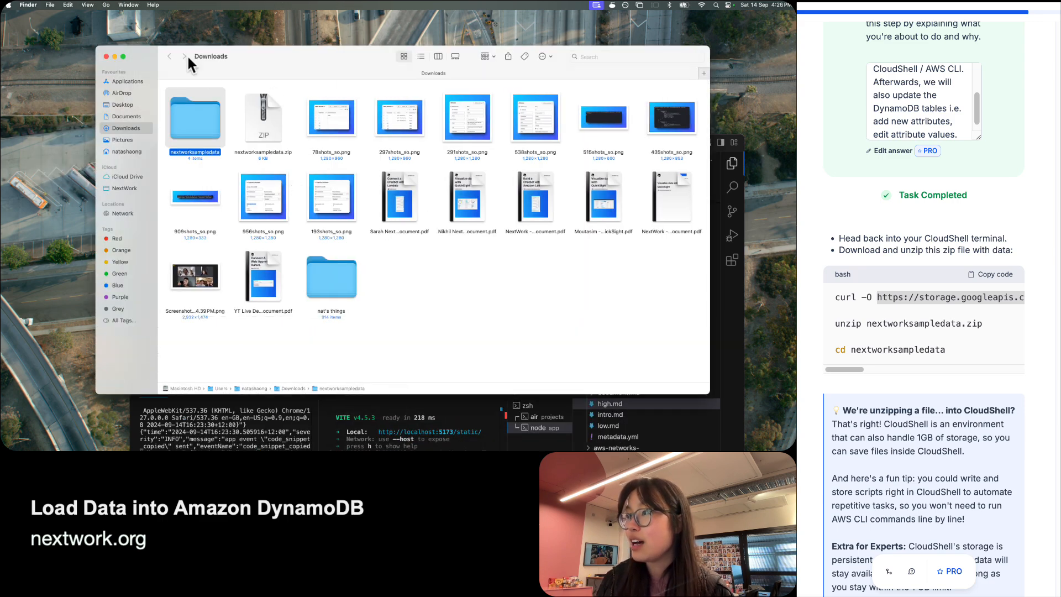
double_click(185, 140)
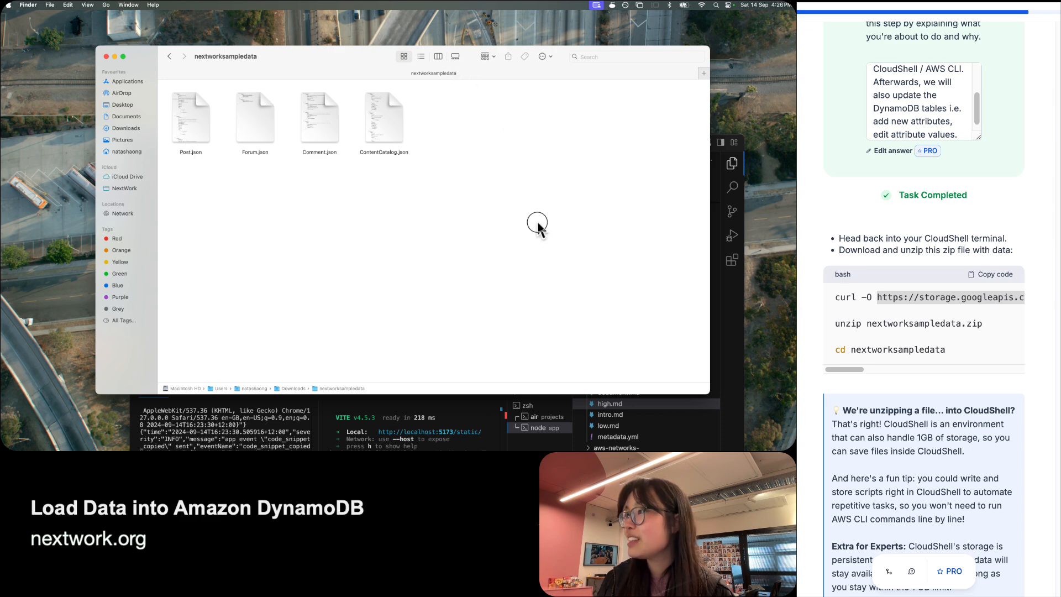
left_click_drag(502, 130, 173, 108)
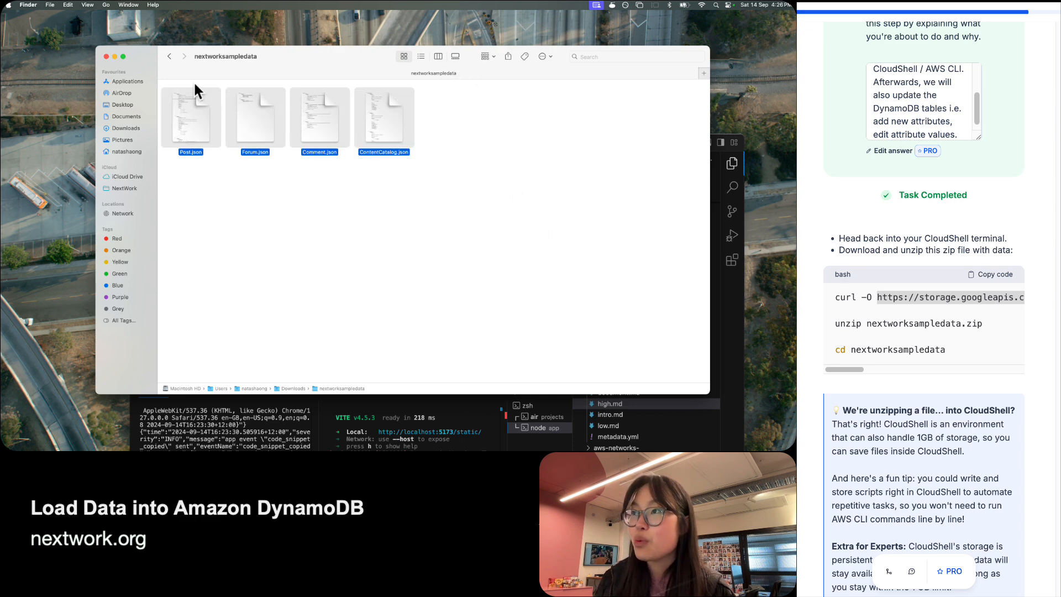
left_click(170, 56)
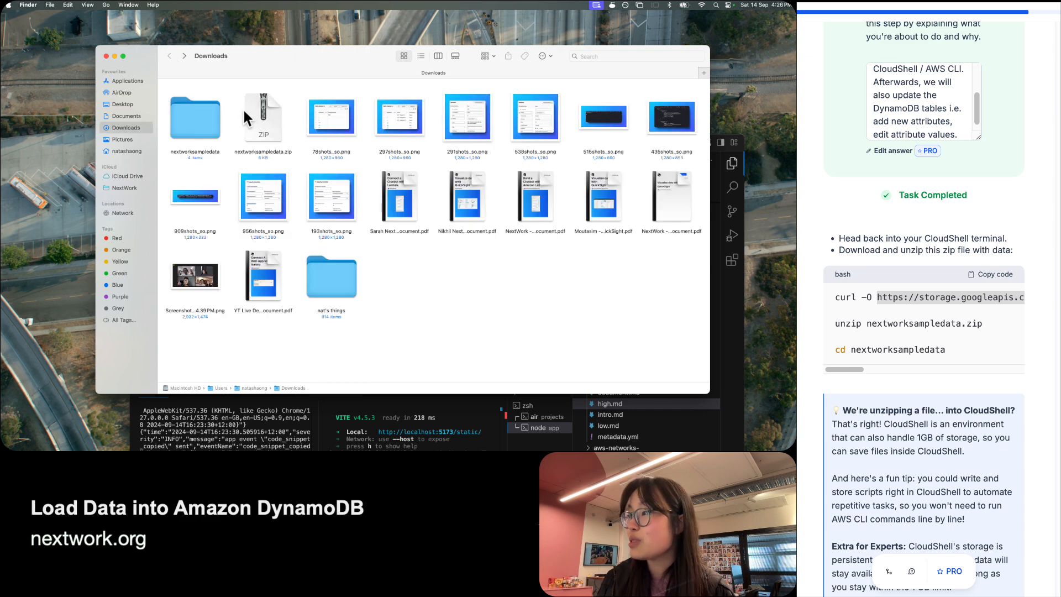
left_click(193, 119)
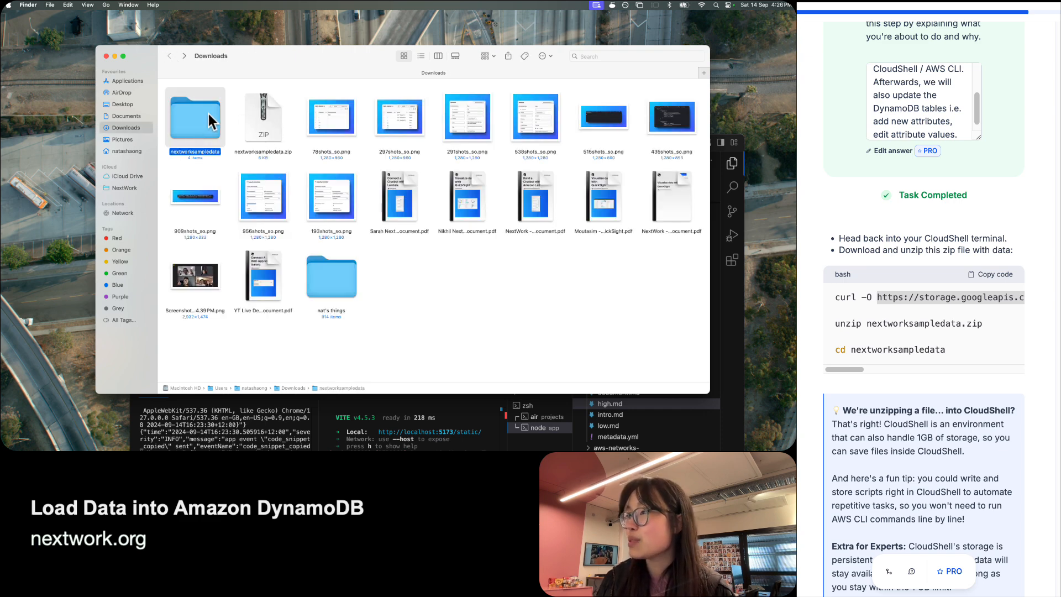
double_click(268, 116)
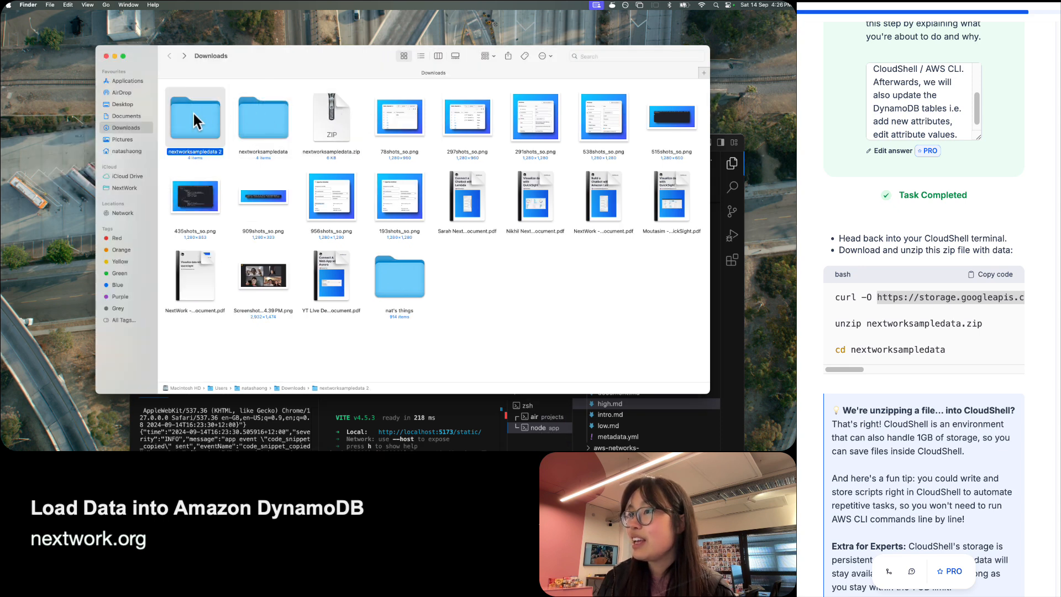
double_click(193, 114)
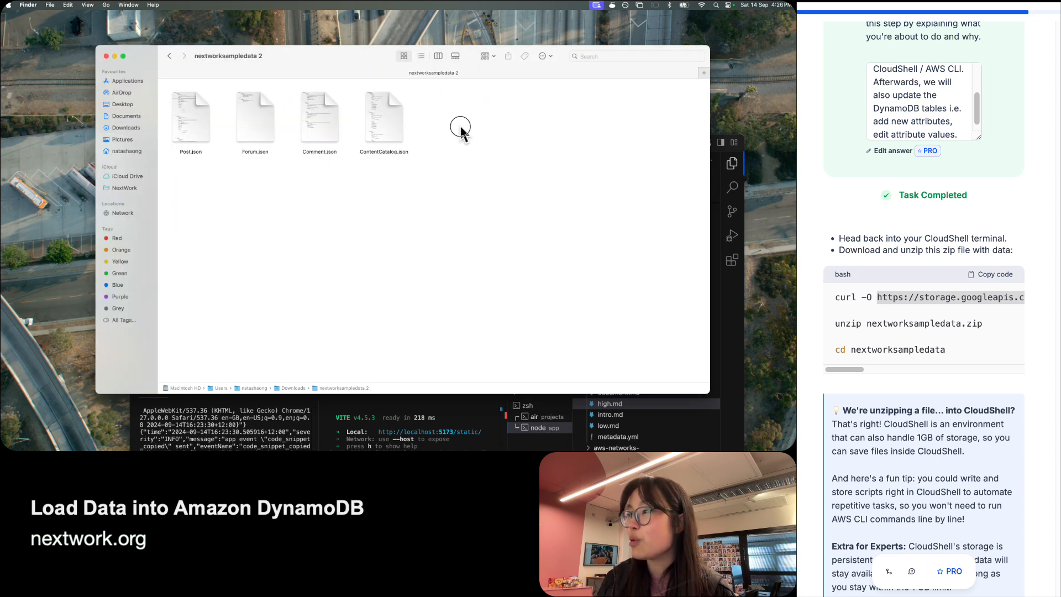
Quick Look through the Post, Forum, Comment and ContentCatalog JSON files, then switch back to Chrome.
left_click_drag(459, 124, 178, 115)
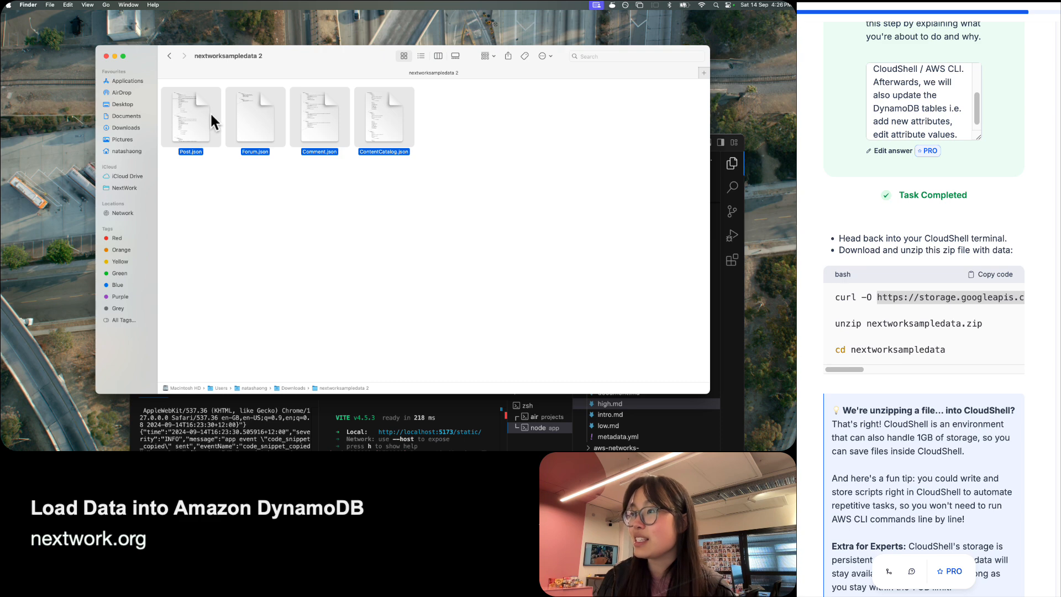
key("space")
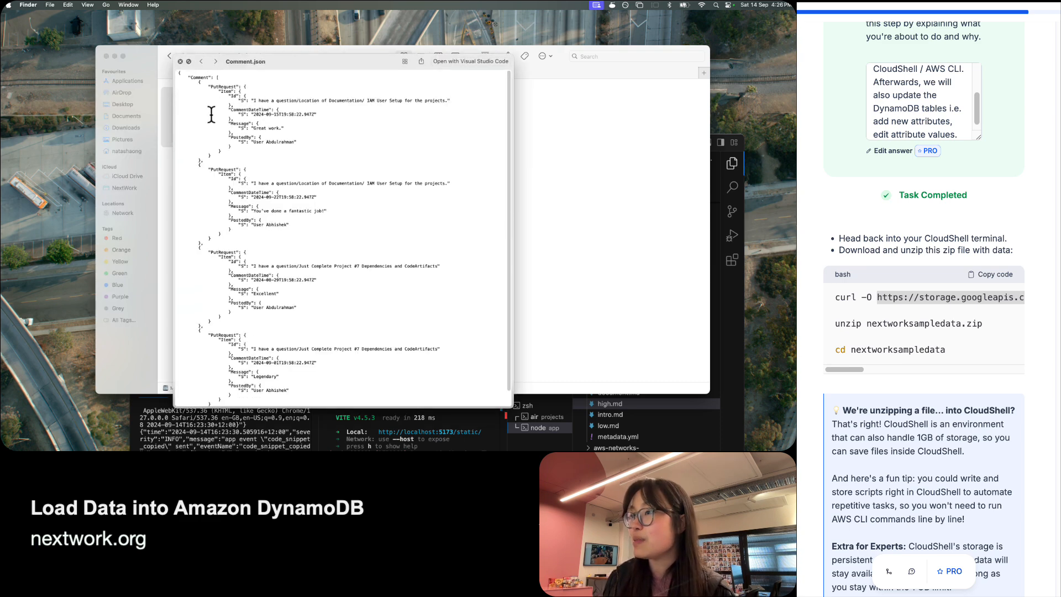
key("Left")
key("Left")
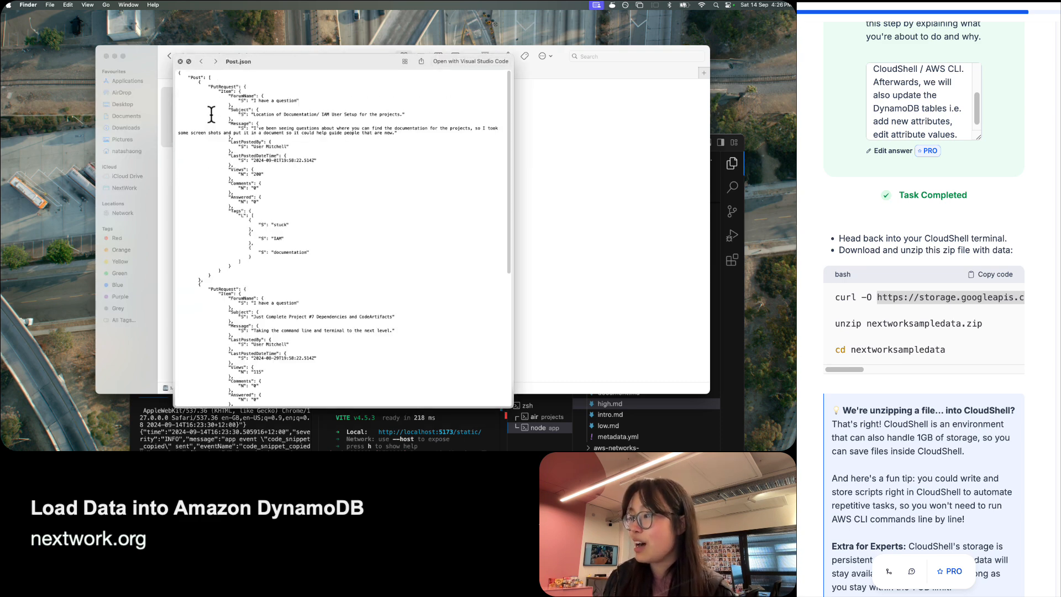
key("Right")
key("Right")
key("Right")
key("space")
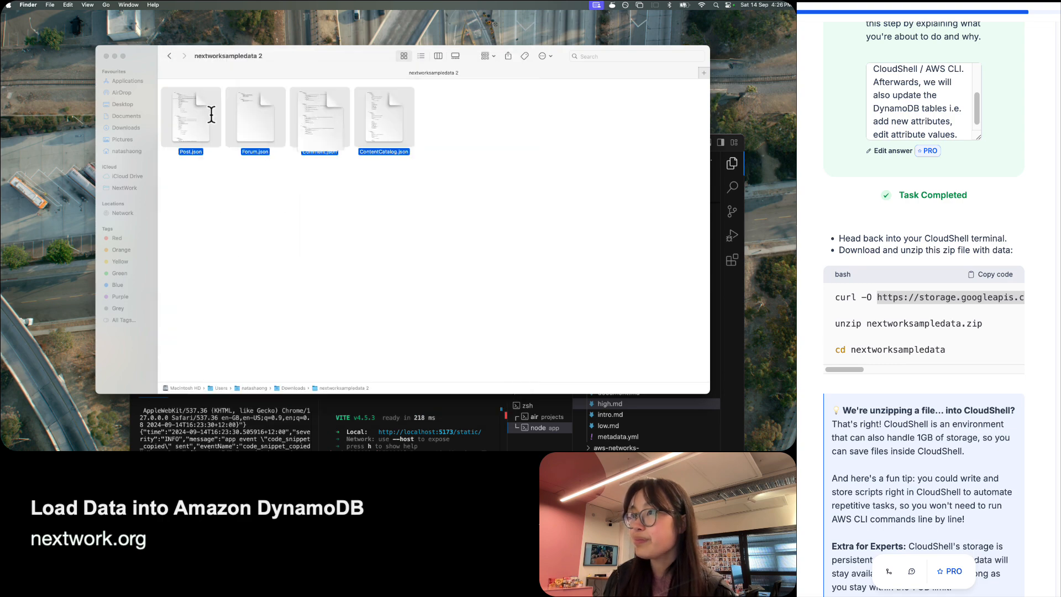
key("super+Tab")
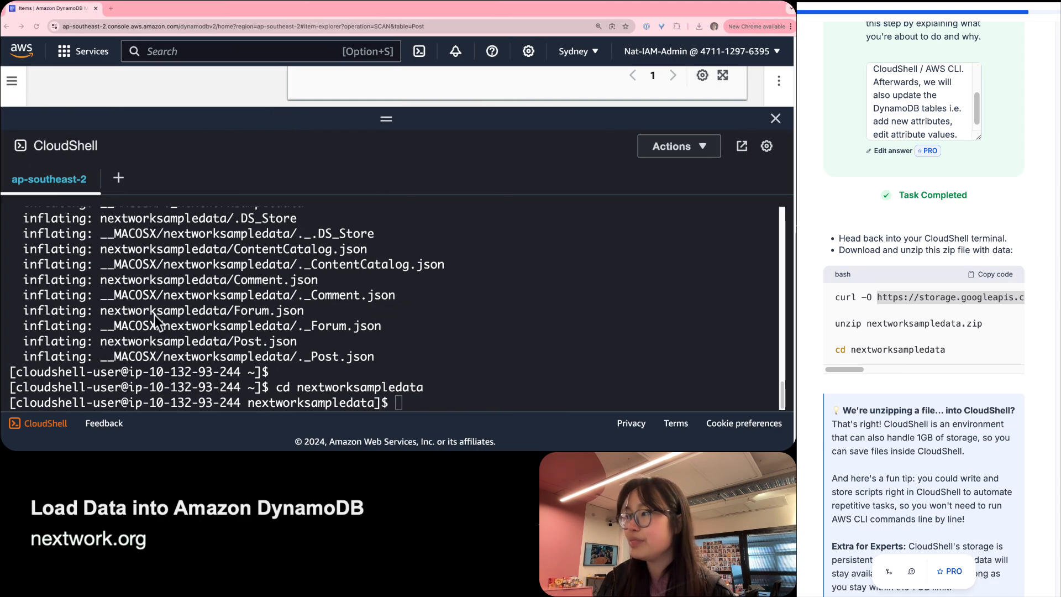
Run ls in the CloudShell nextworksampledata folder to list its four JSON files.
left_click(893, 298)
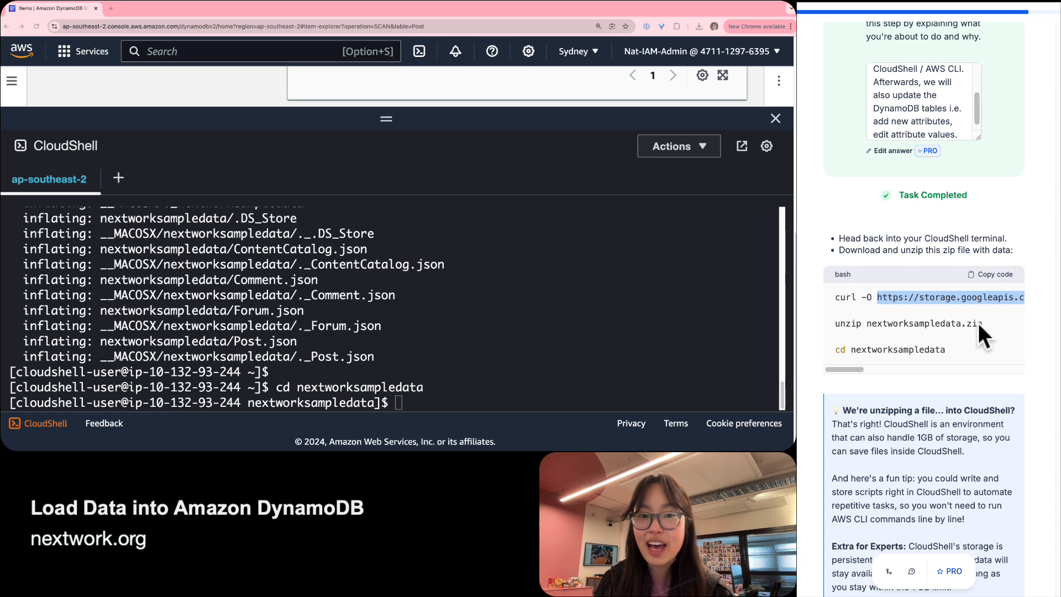
scroll(954, 326, "down", 1)
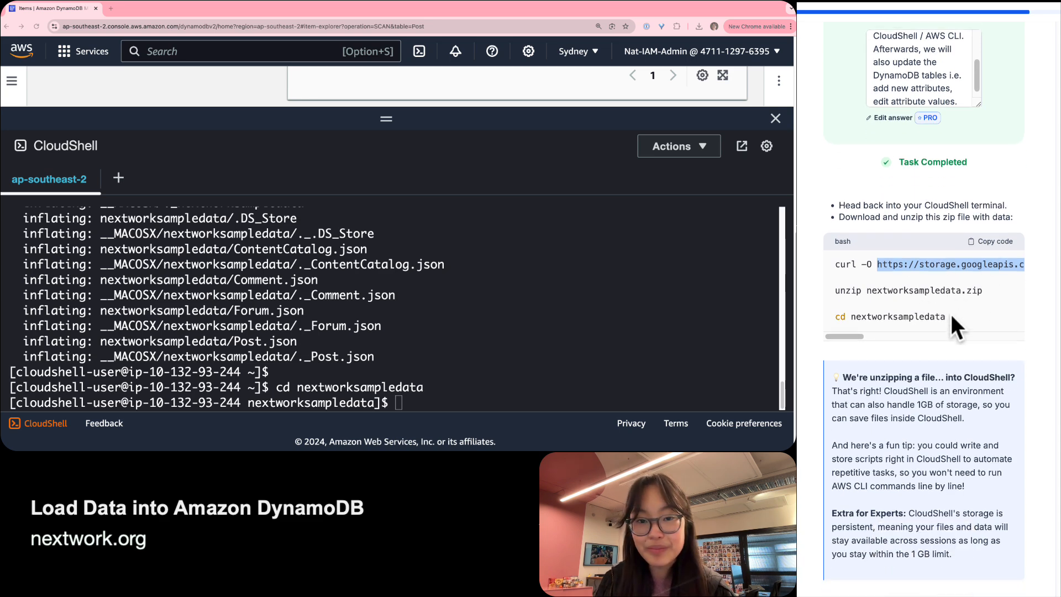
left_click(293, 158)
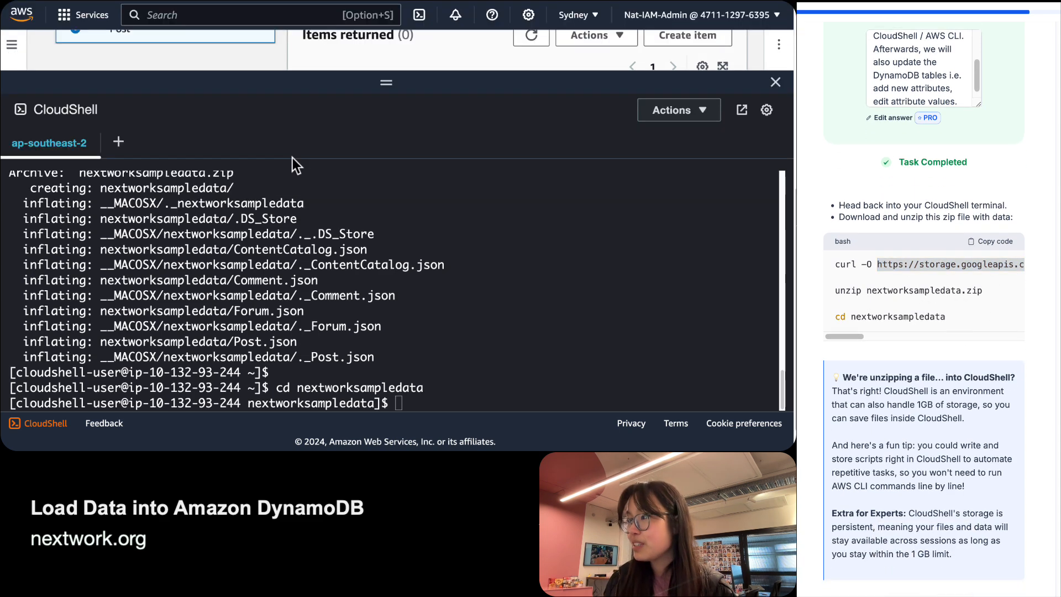
scroll(985, 259, "down", 5)
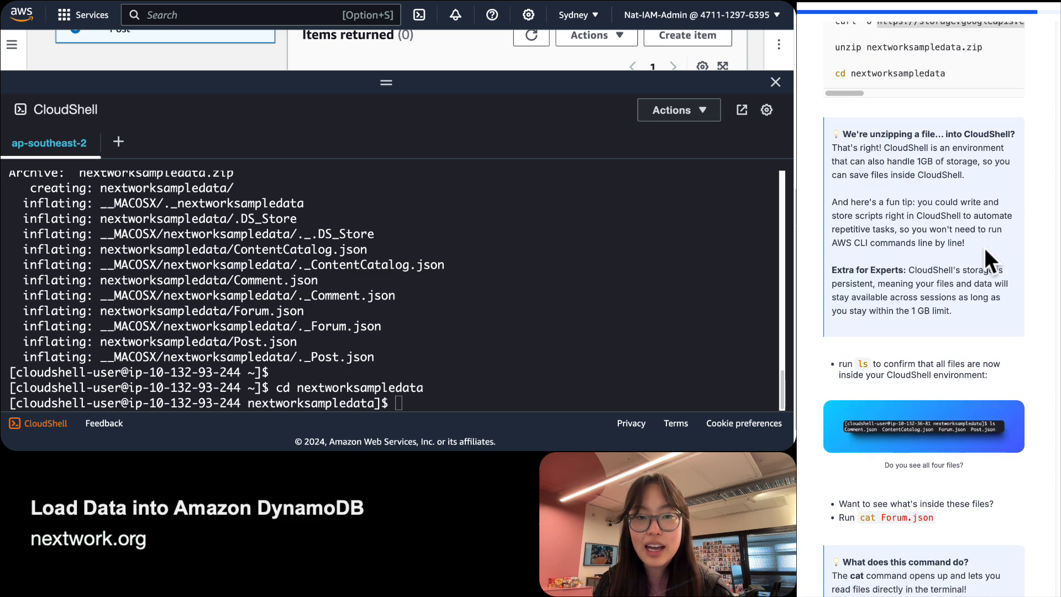
scroll(983, 248, "down", 5)
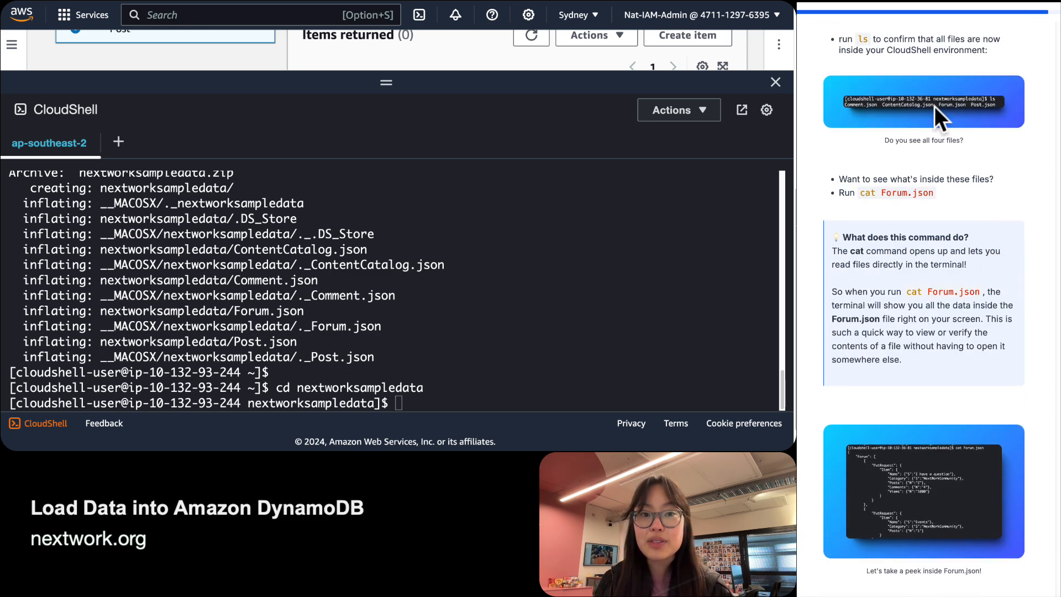
left_click(396, 403)
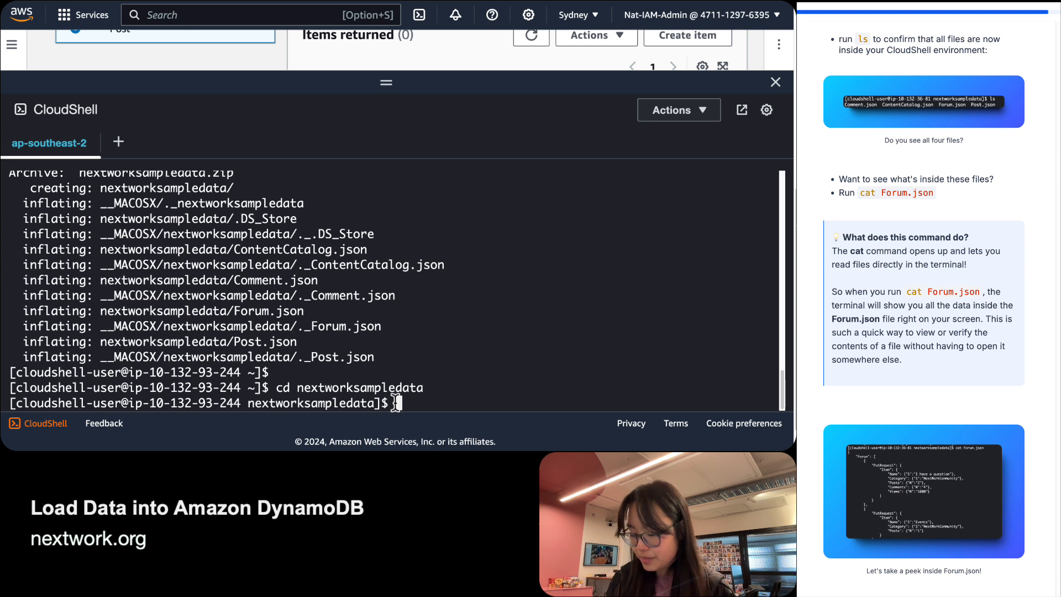
type("ls")
key("Return")
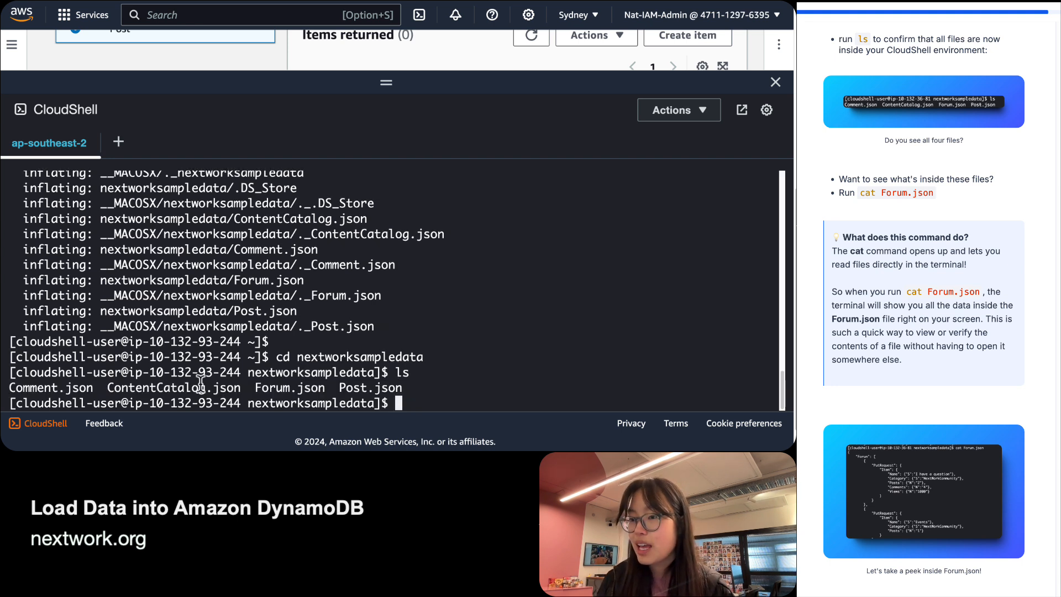
left_click_drag(10, 387, 407, 389)
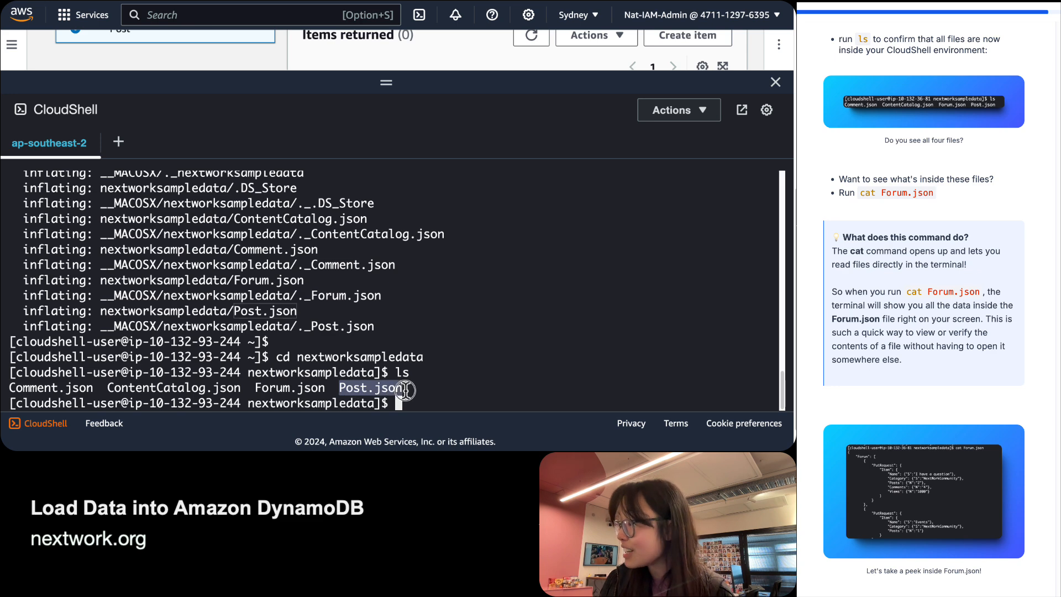
left_click(407, 388)
Compare the Finder folder's four JSON files against the CloudShell ls output.
key("ctrl+Left")
left_click(369, 172)
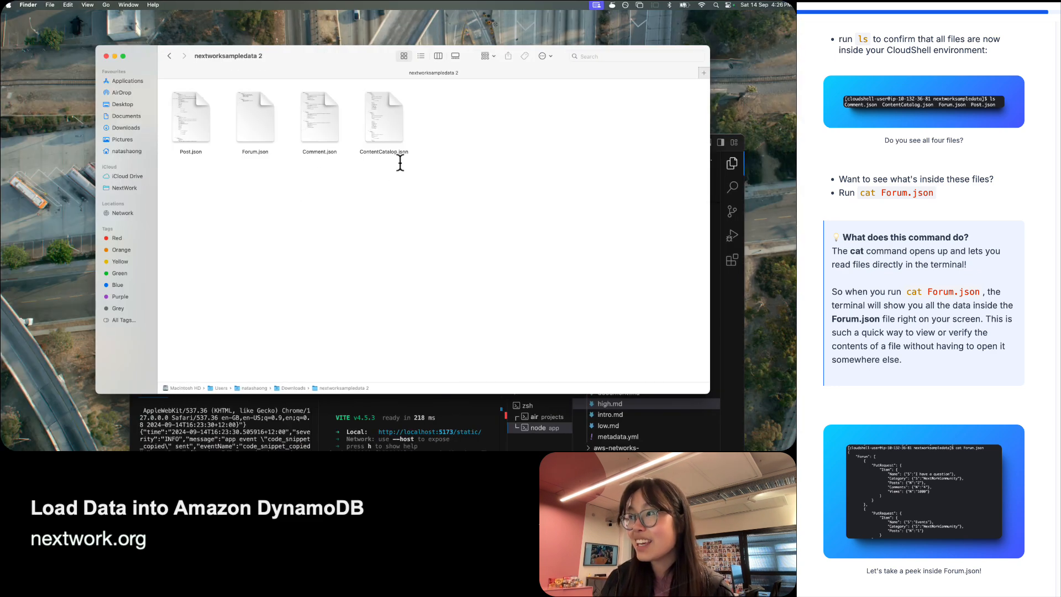
left_click_drag(456, 145, 158, 134)
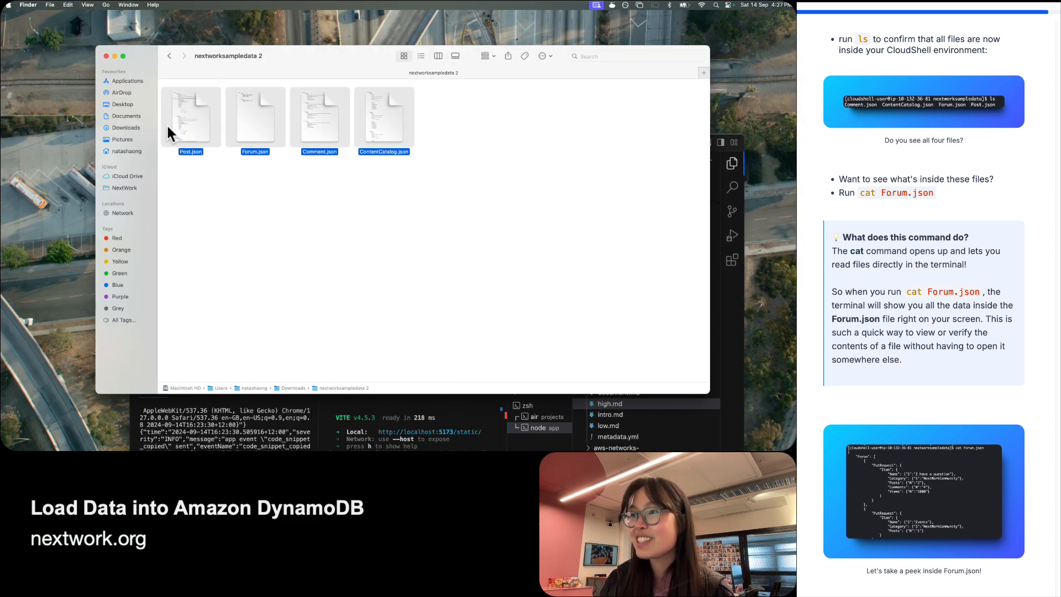
left_click(289, 162)
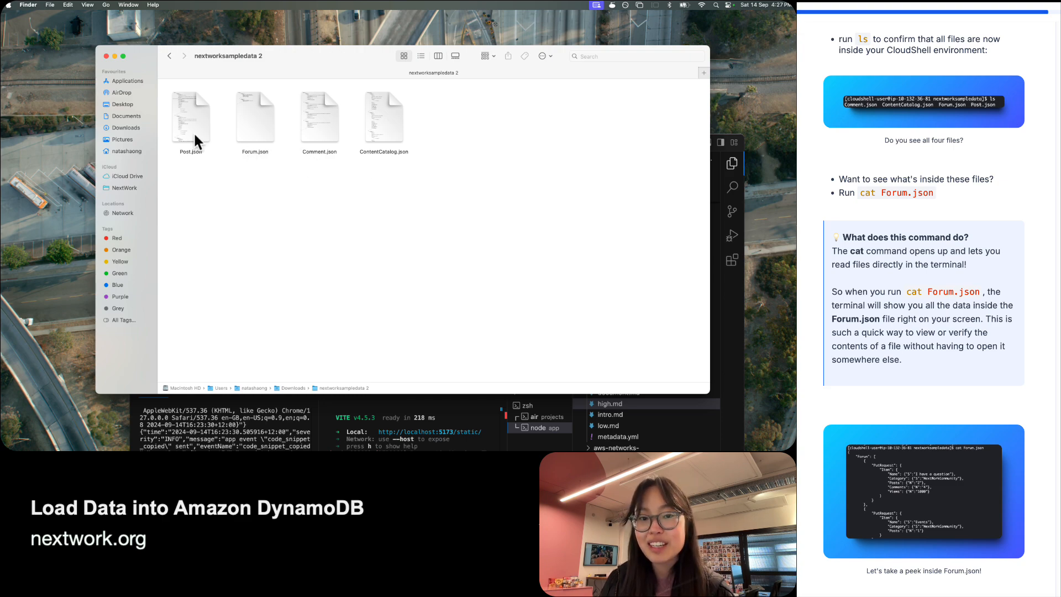
key("ctrl+Right")
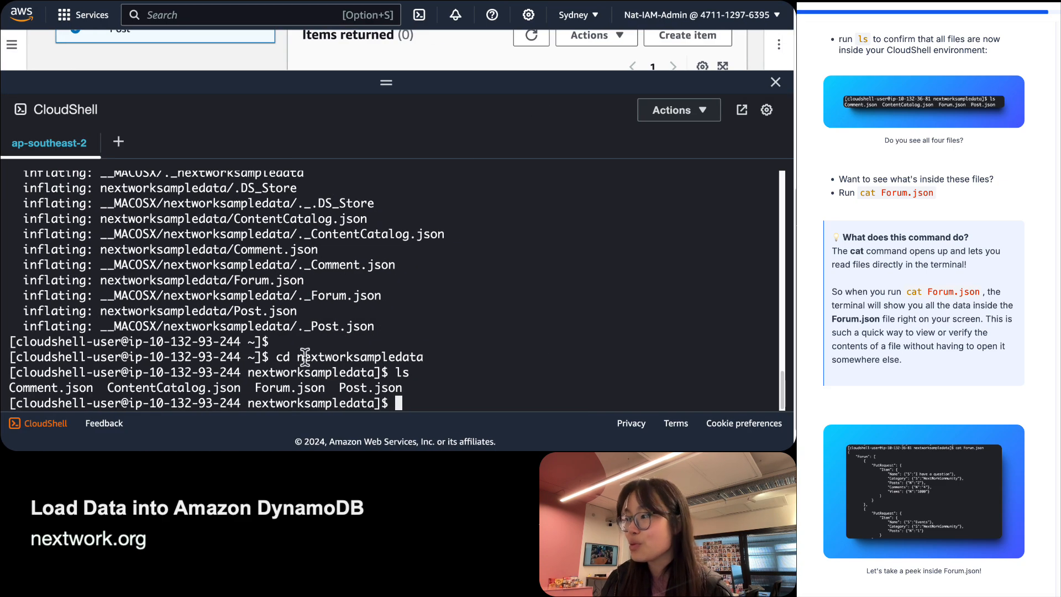
key("ctrl+Left")
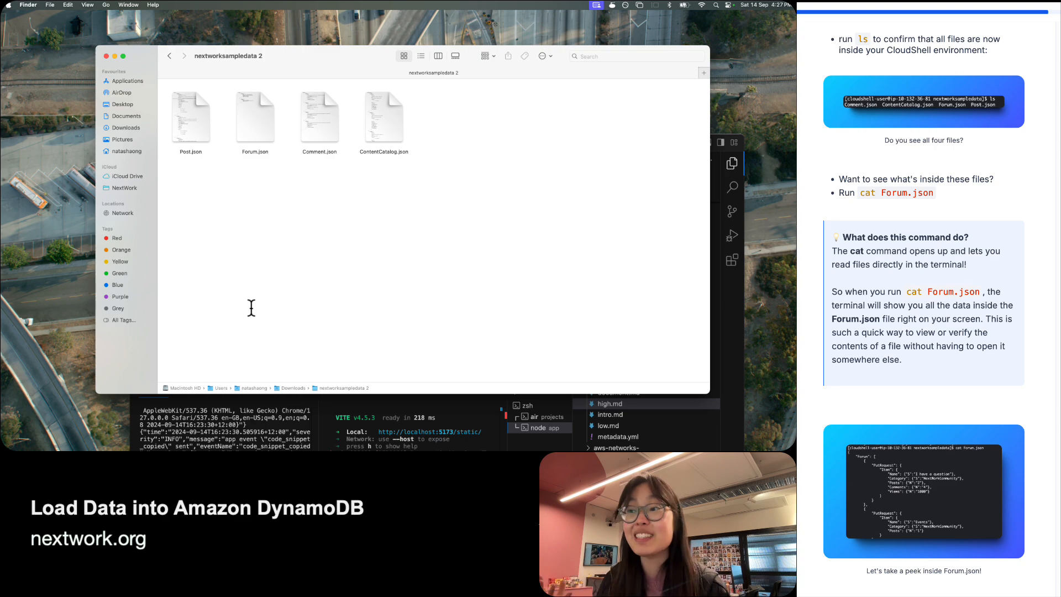
key("ctrl+Right")
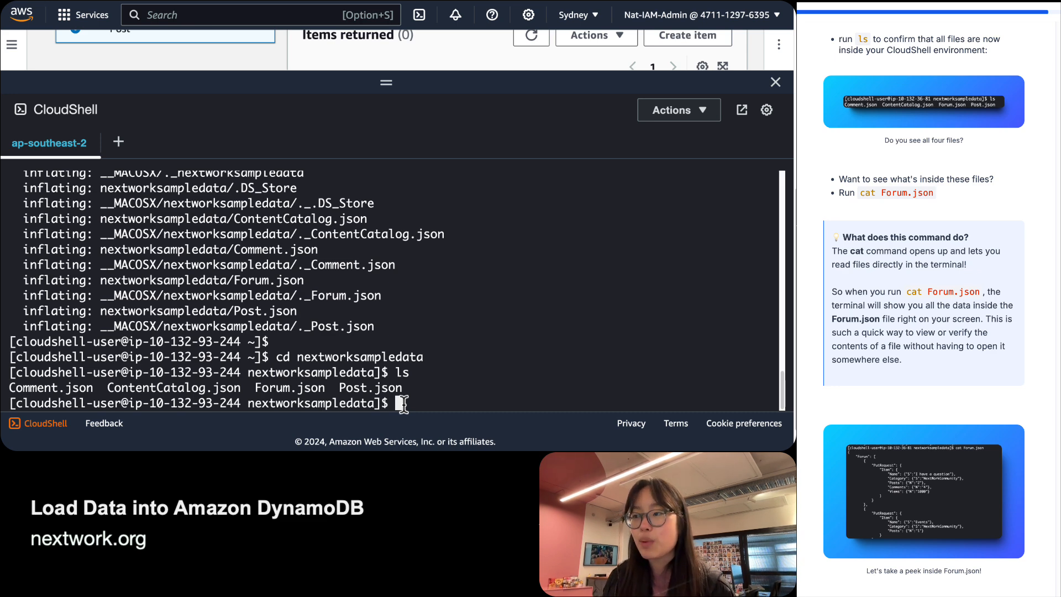
key("ctrl+Left")
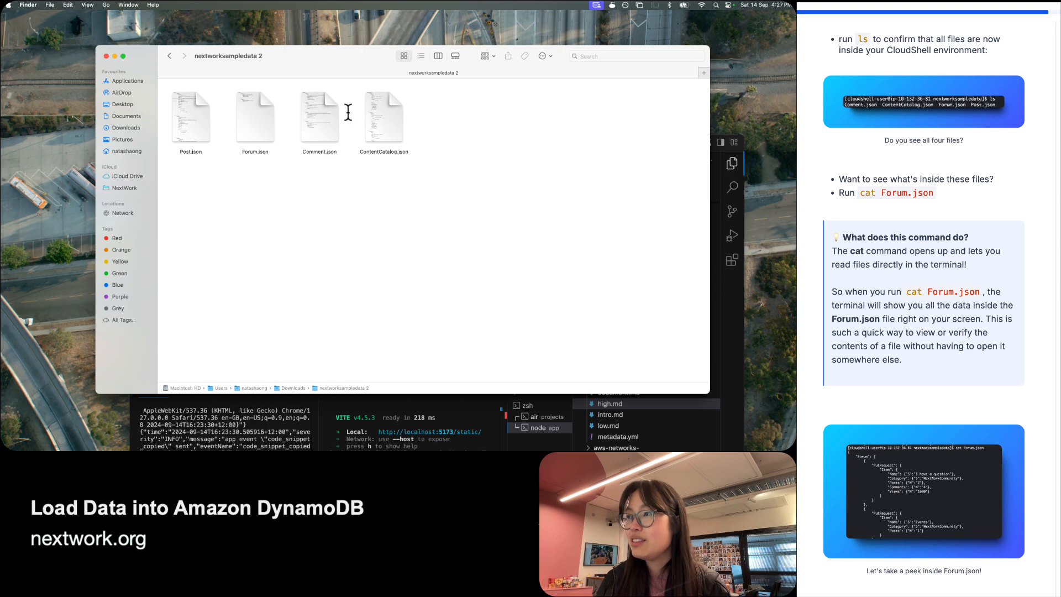
Highlight the ContentCatalog file name in the terminal's ls output, then return to Finder.
left_click(185, 113)
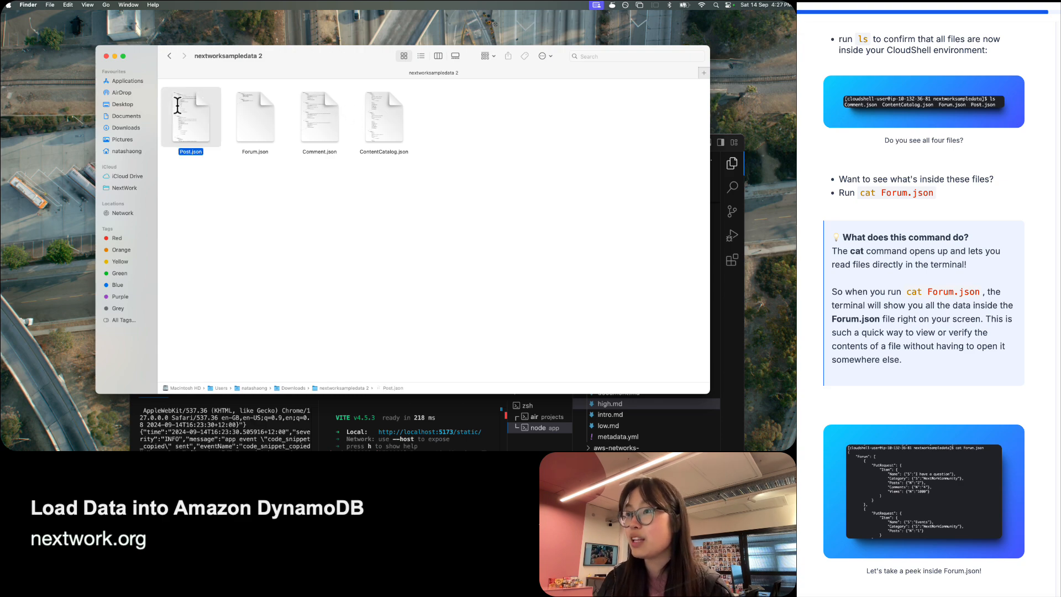
key("ctrl+Right")
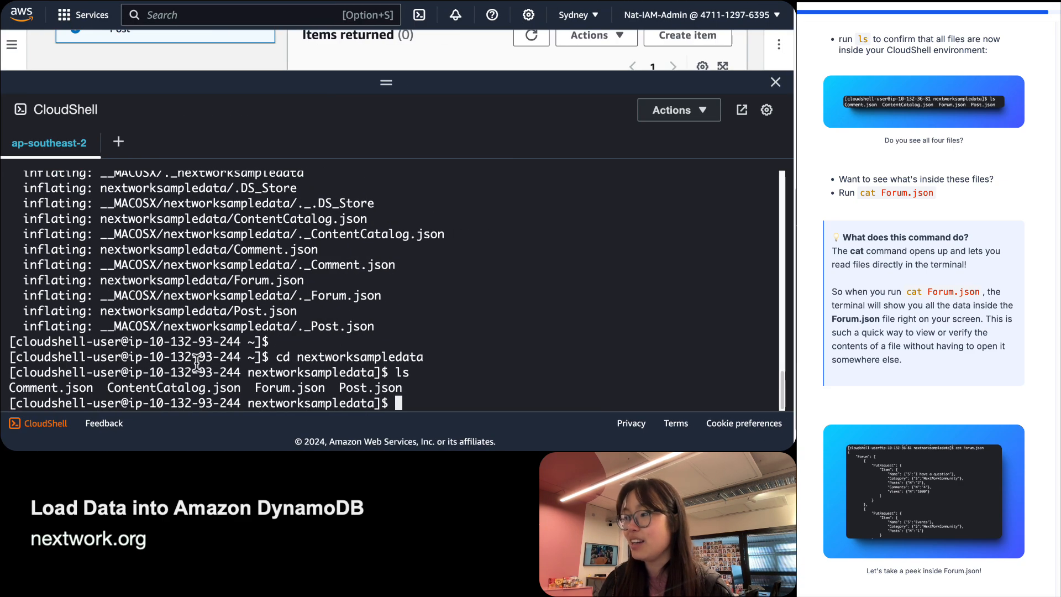
double_click(195, 387)
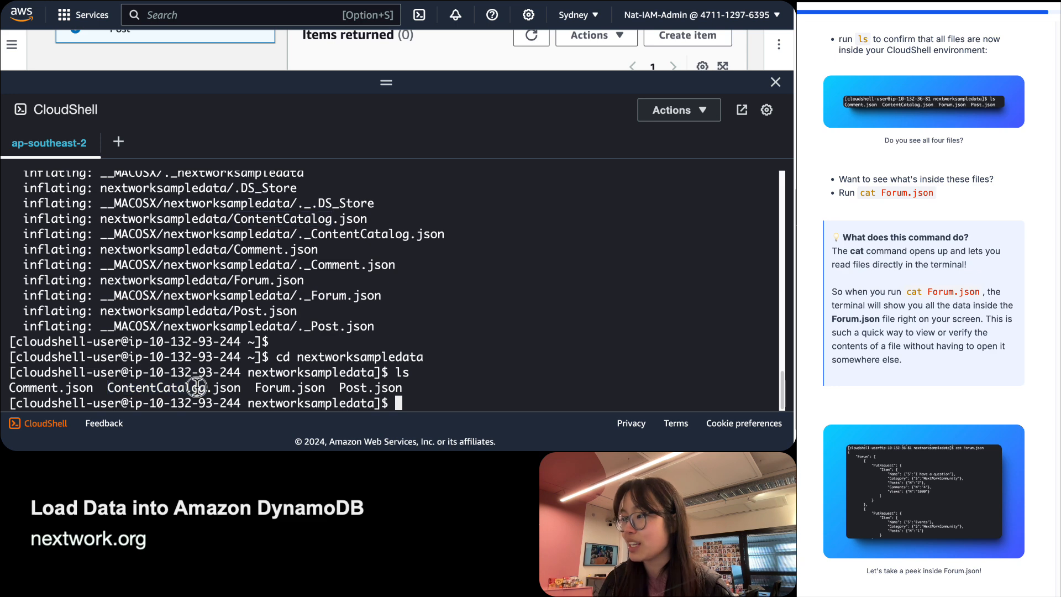
triple_click(197, 386)
left_click(197, 387)
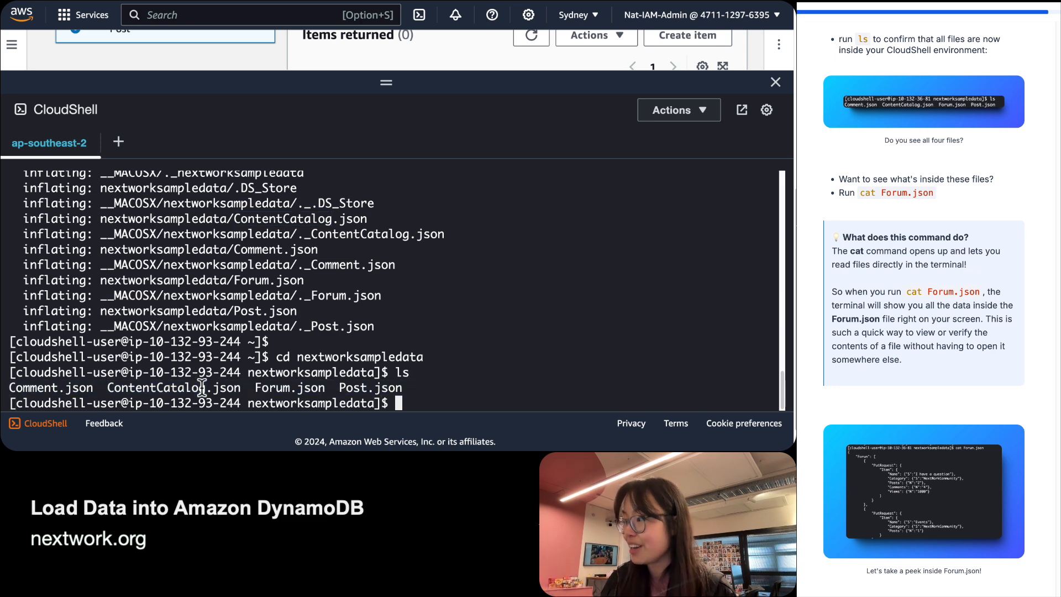
key("ctrl+Left")
left_click(383, 218)
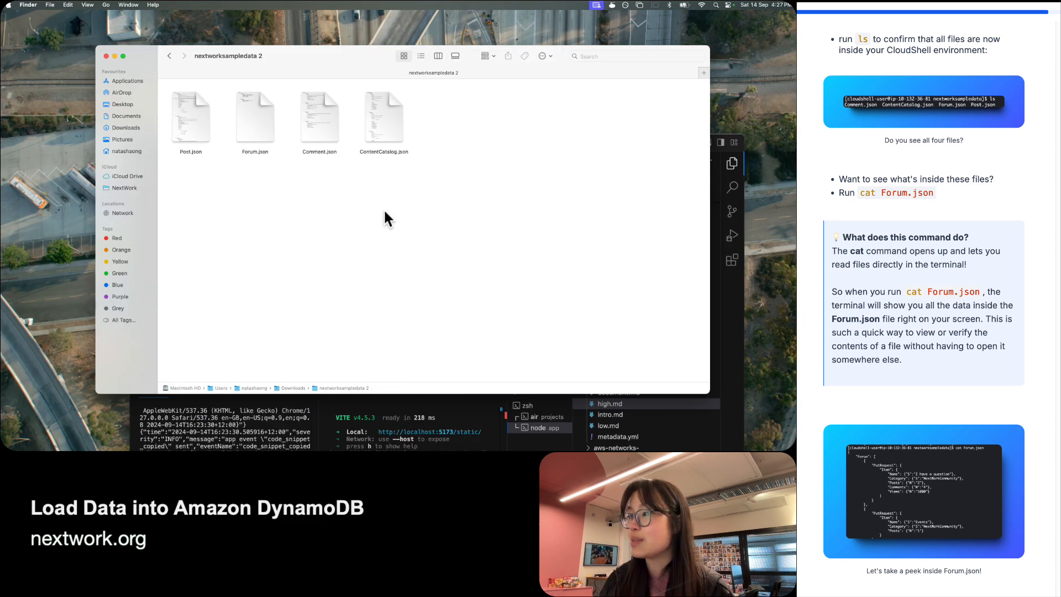
Preview ContentCatalog.json's entries in Quick Look, then return to the CloudShell terminal prompt.
left_click(391, 110)
double_click(390, 111)
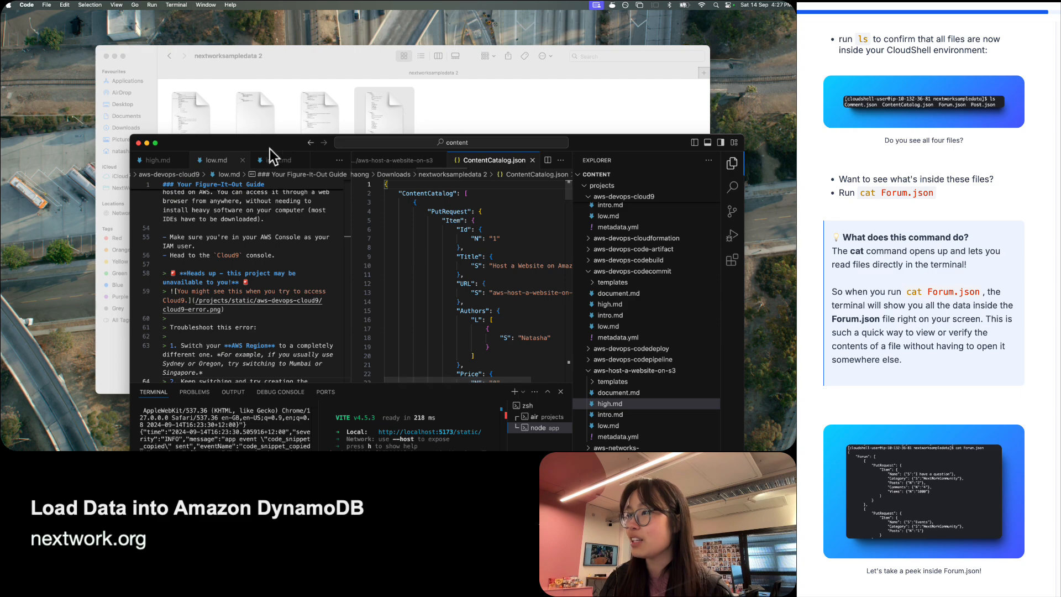
left_click_drag(202, 100, 368, 449)
left_click(384, 126)
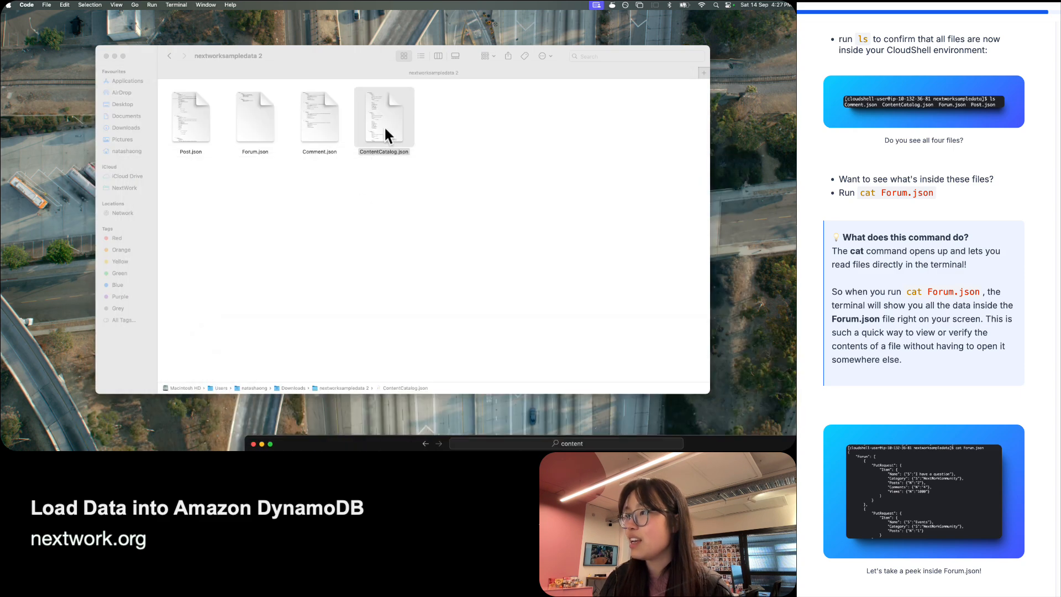
key("space")
scroll(391, 170, "down", 15)
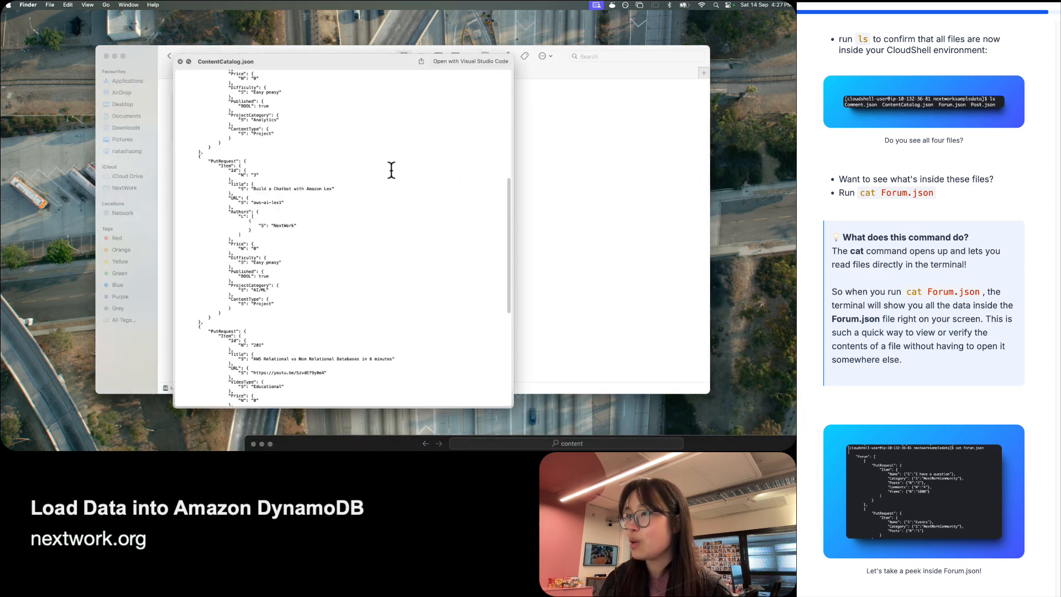
scroll(391, 170, "up", 20)
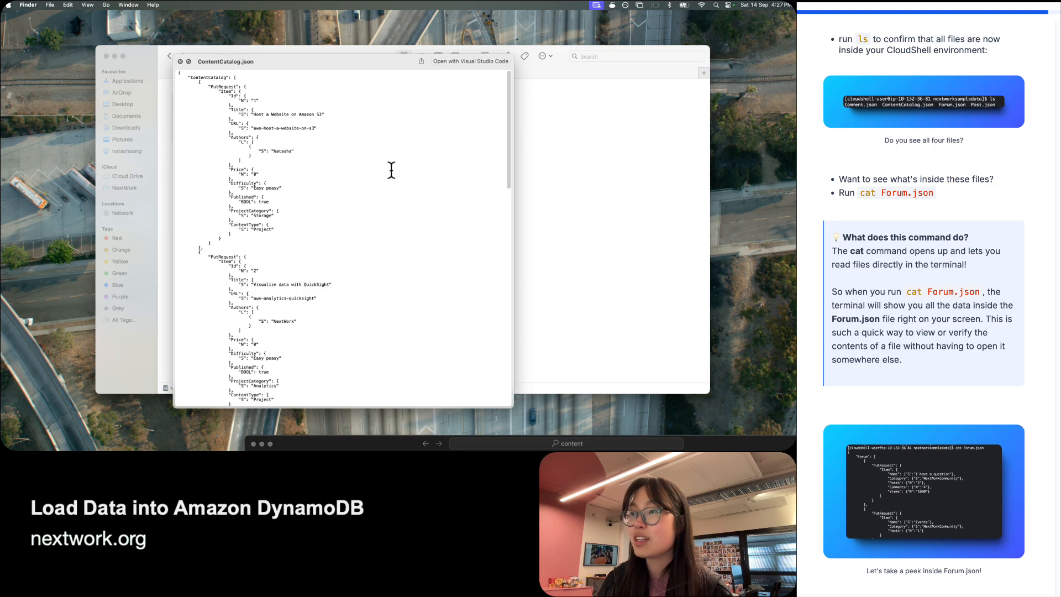
key("space")
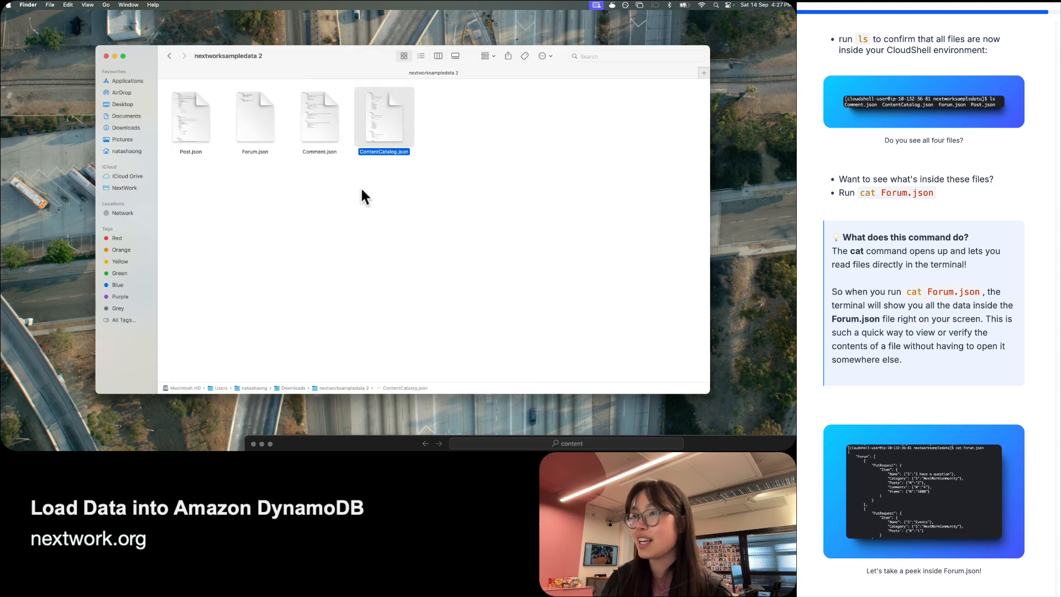
key("ctrl+Right")
left_click(409, 404)
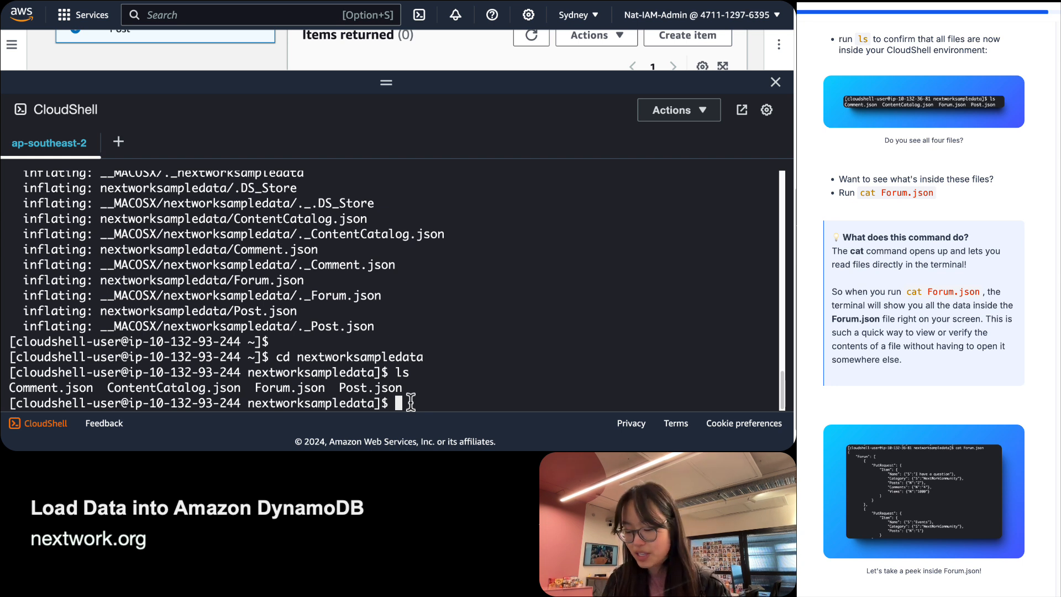
Run cat Forum.json in CloudShell and scroll through the printed forum items.
type("cat ")
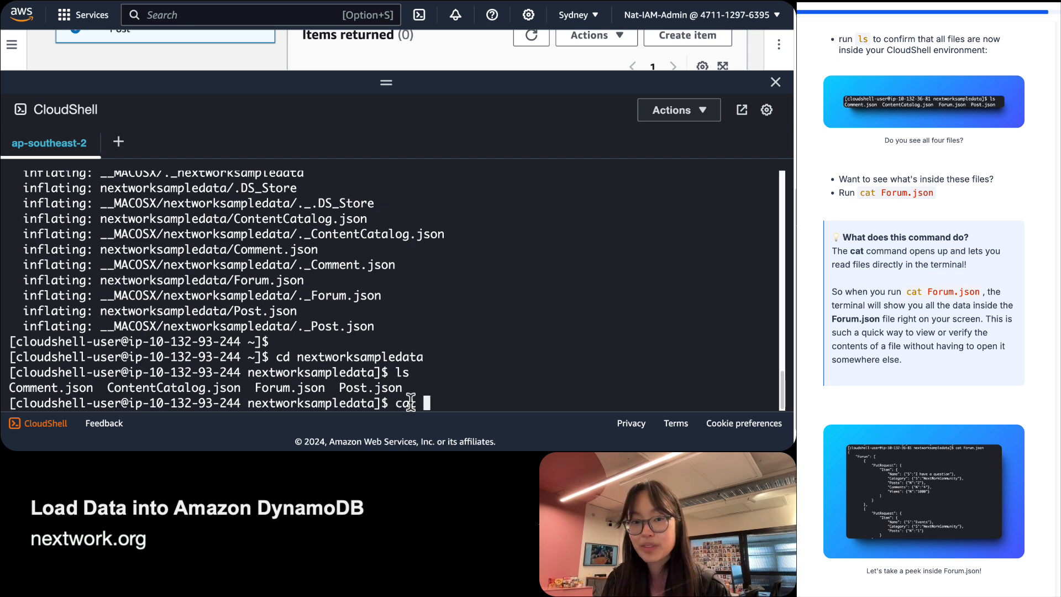
type("Forum")
type(".json")
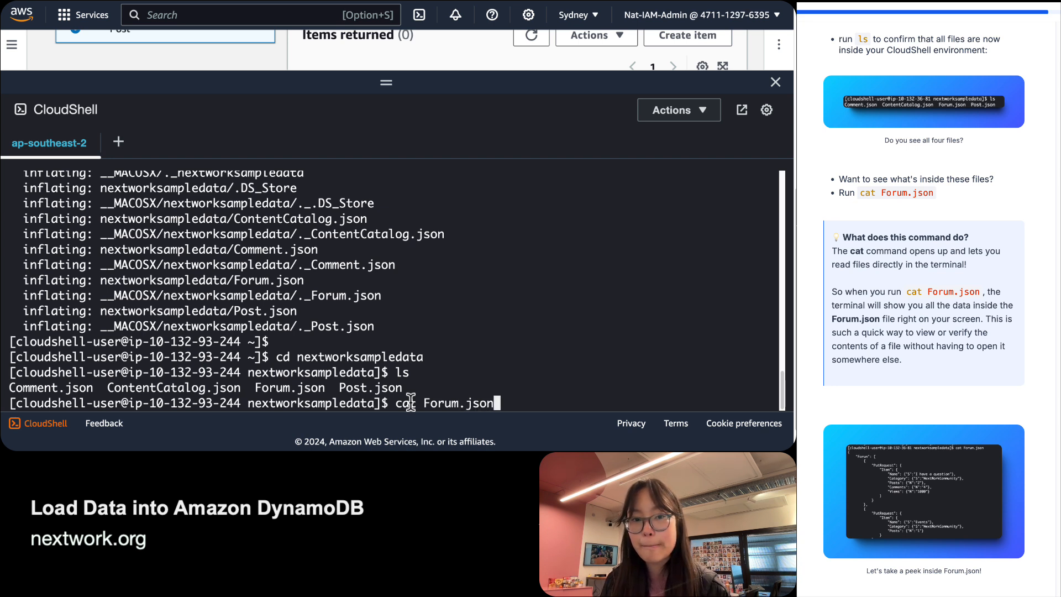
key("Return")
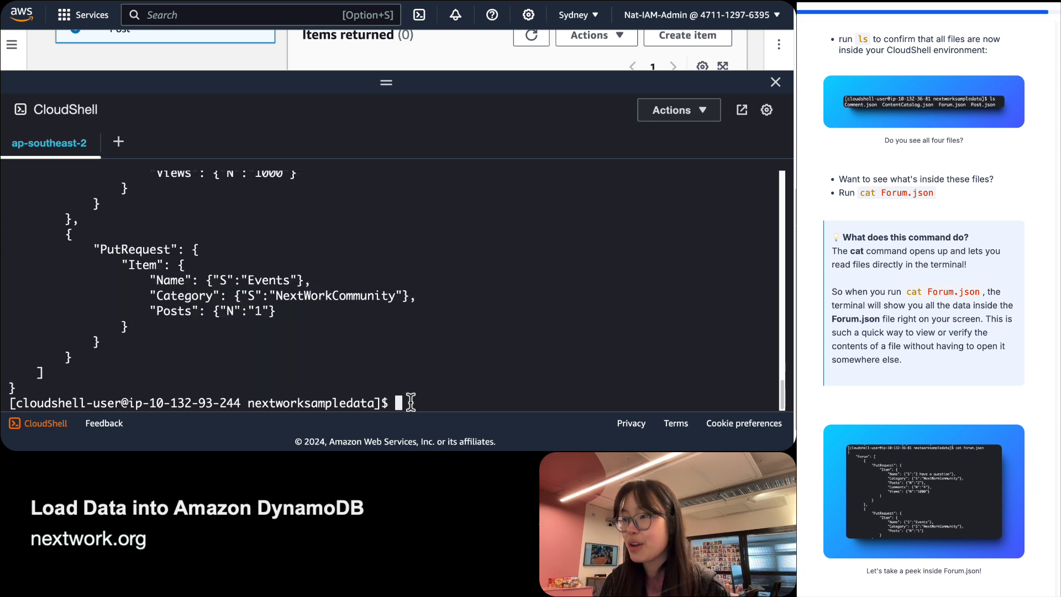
scroll(174, 361, "up", 5)
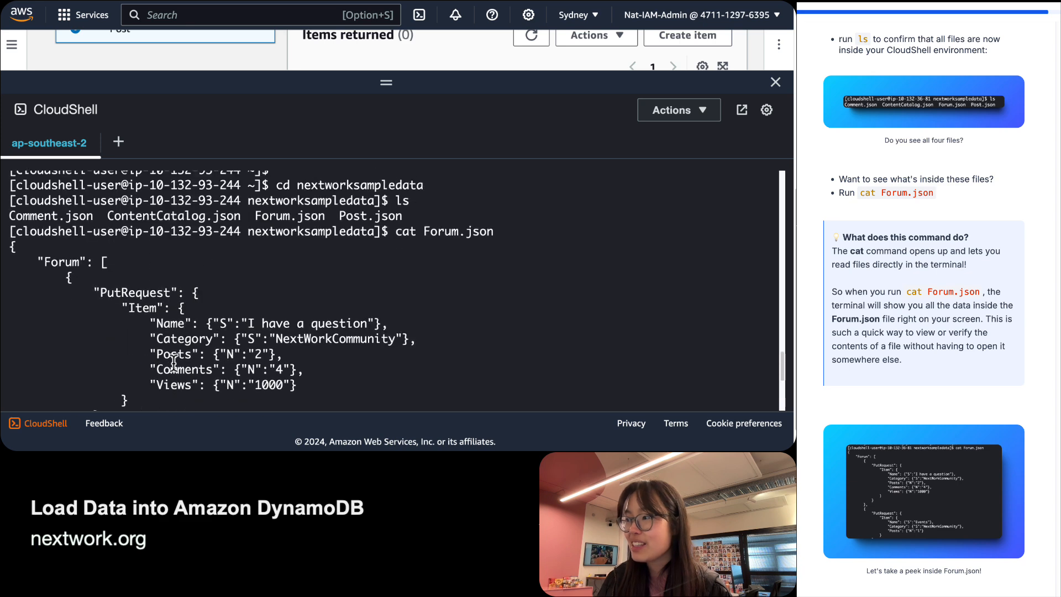
scroll(173, 362, "up", 2)
scroll(173, 362, "down", 1)
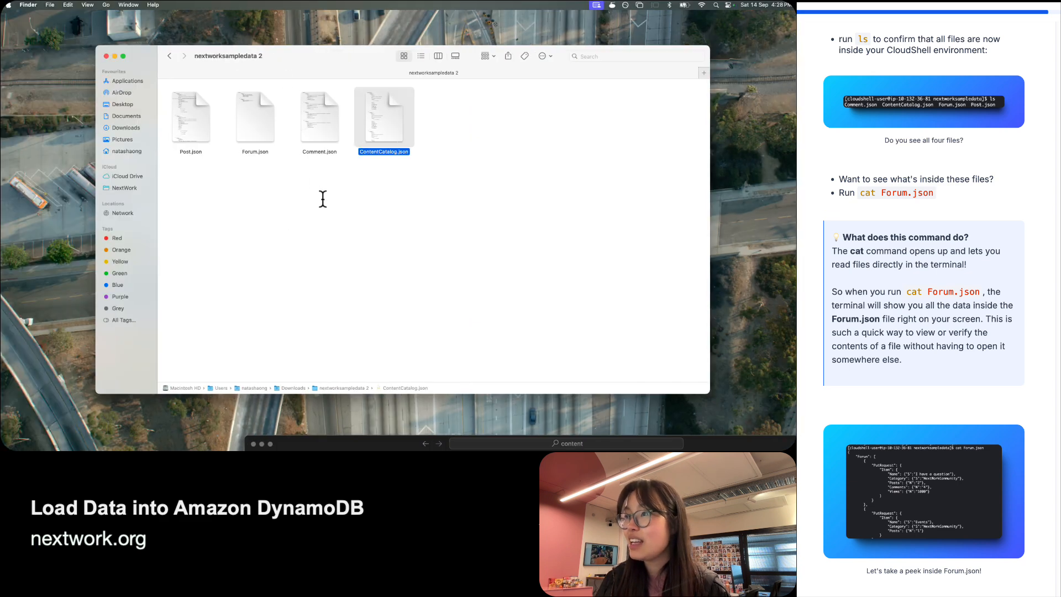
Preview Forum.json in Quick Look and scroll to the end of its contents.
left_click(265, 135)
key("space")
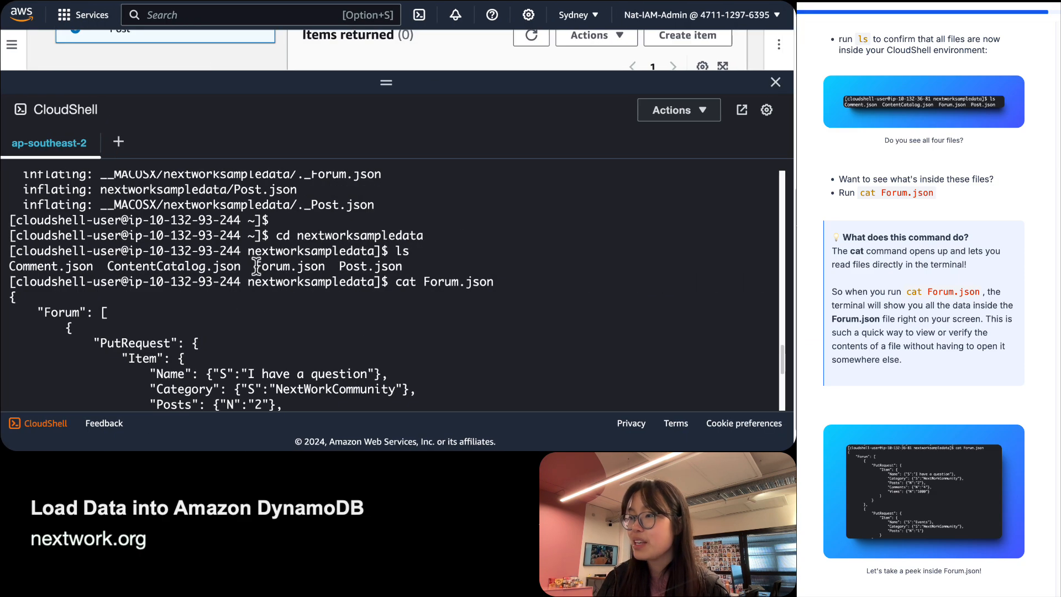
scroll(267, 280, "down", 2)
scroll(267, 280, "down", 5)
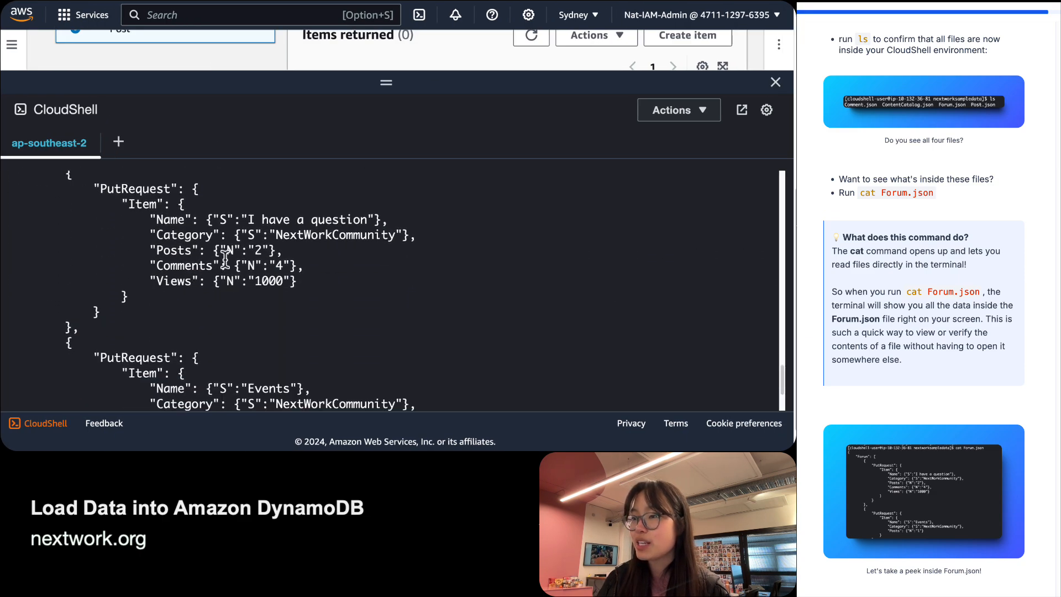
scroll(225, 259, "down", 3)
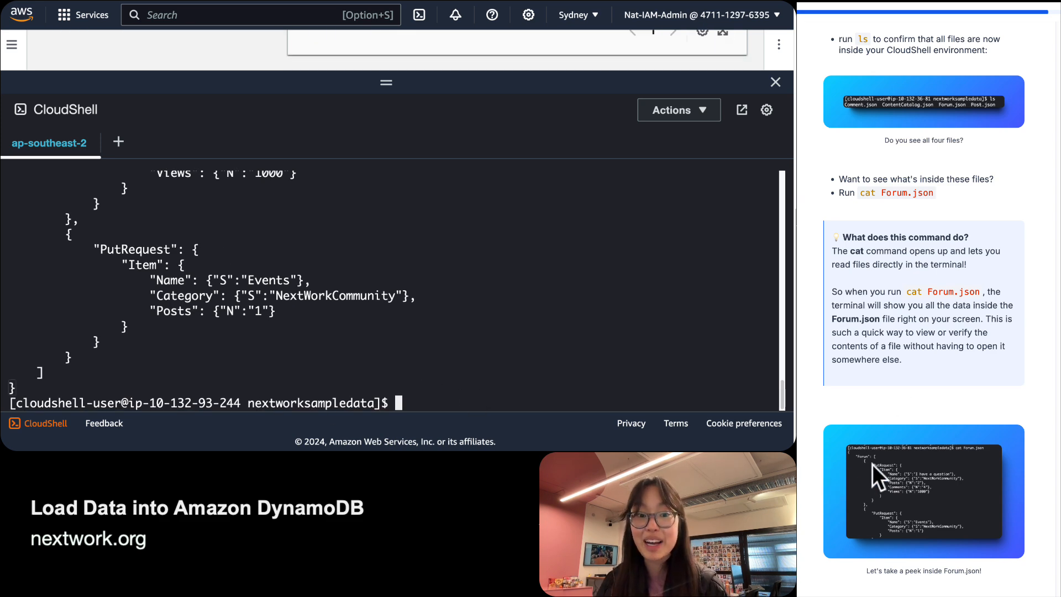
scroll(924, 366, "down", 8)
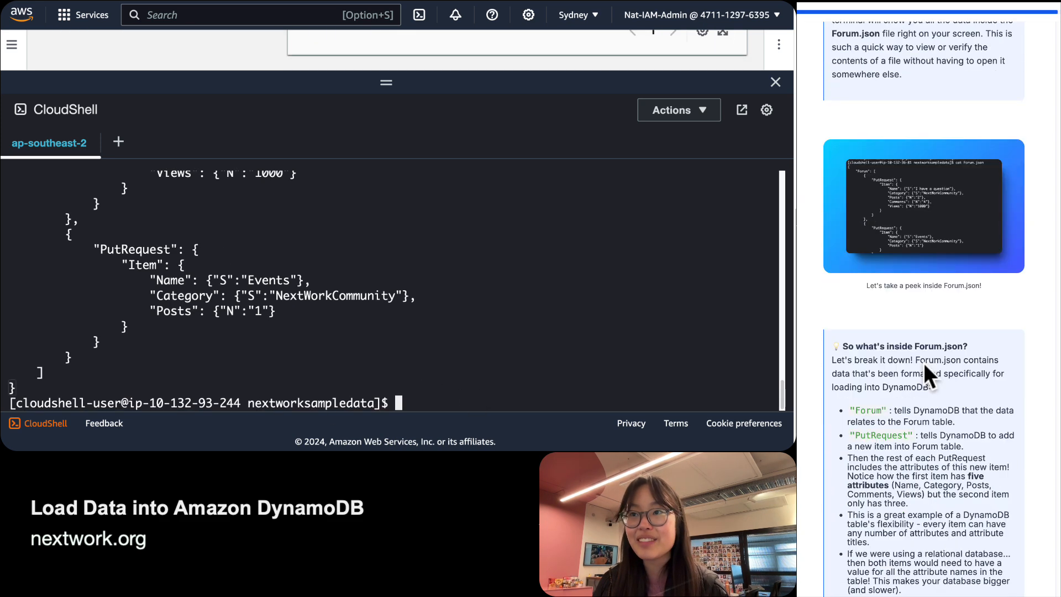
scroll(923, 362, "down", 1)
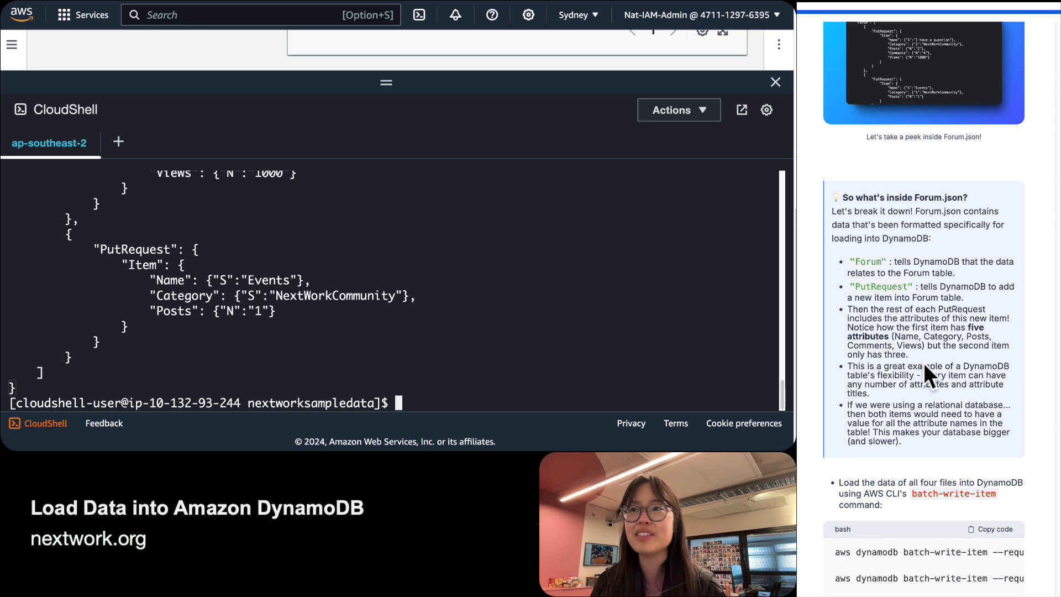
scroll(923, 363, "down", 2)
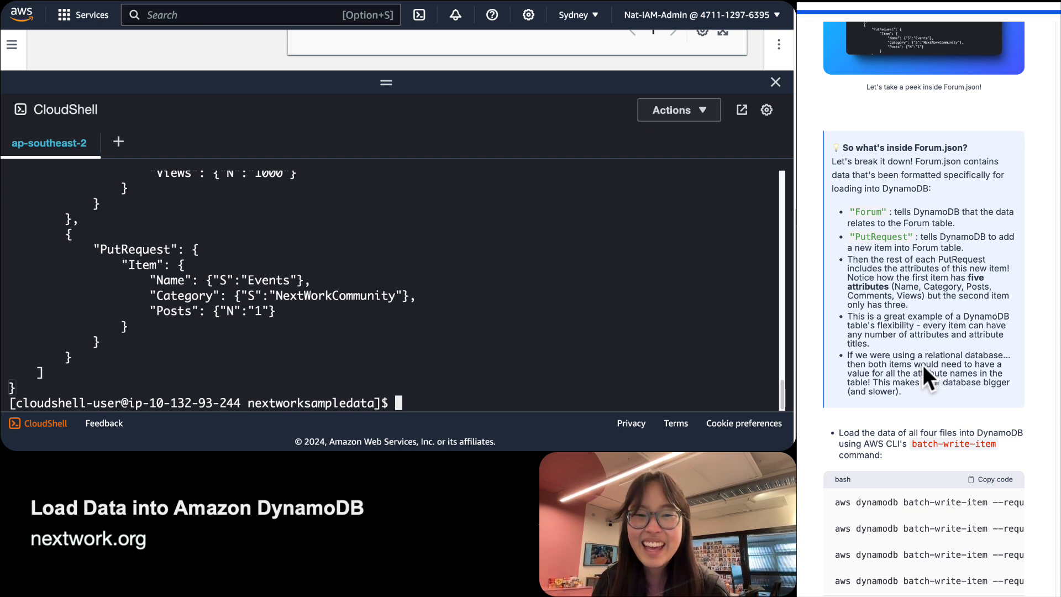
scroll(241, 304, "up", 6)
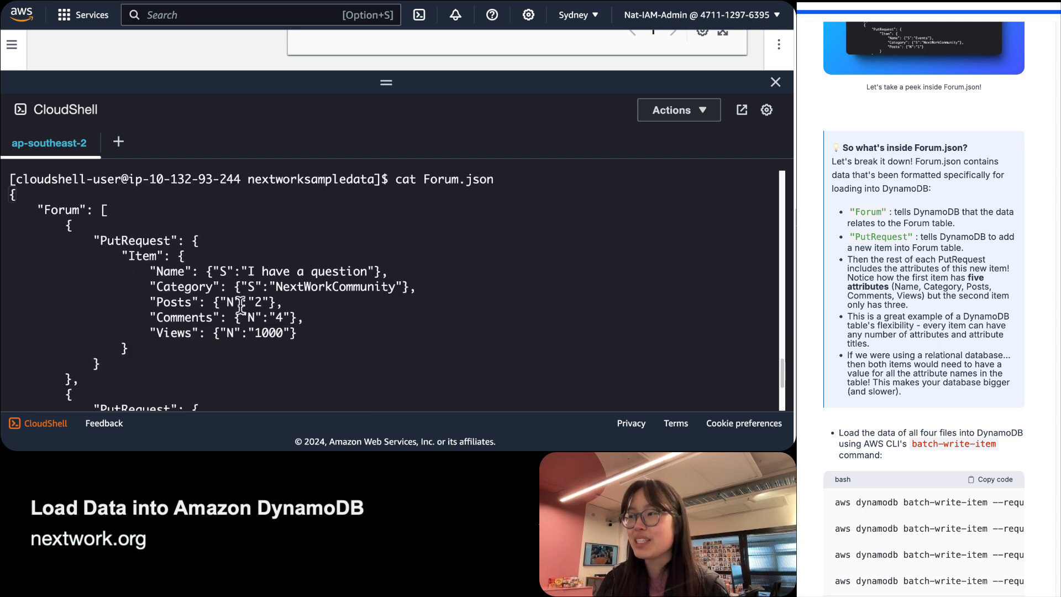
scroll(240, 306, "down", 1)
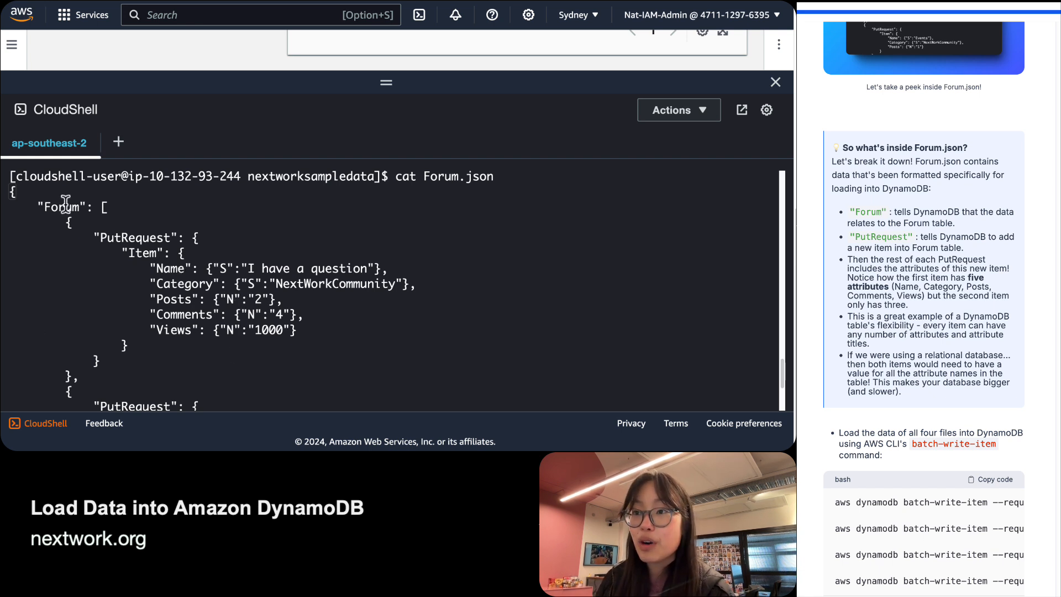
left_click_drag(37, 206, 87, 204)
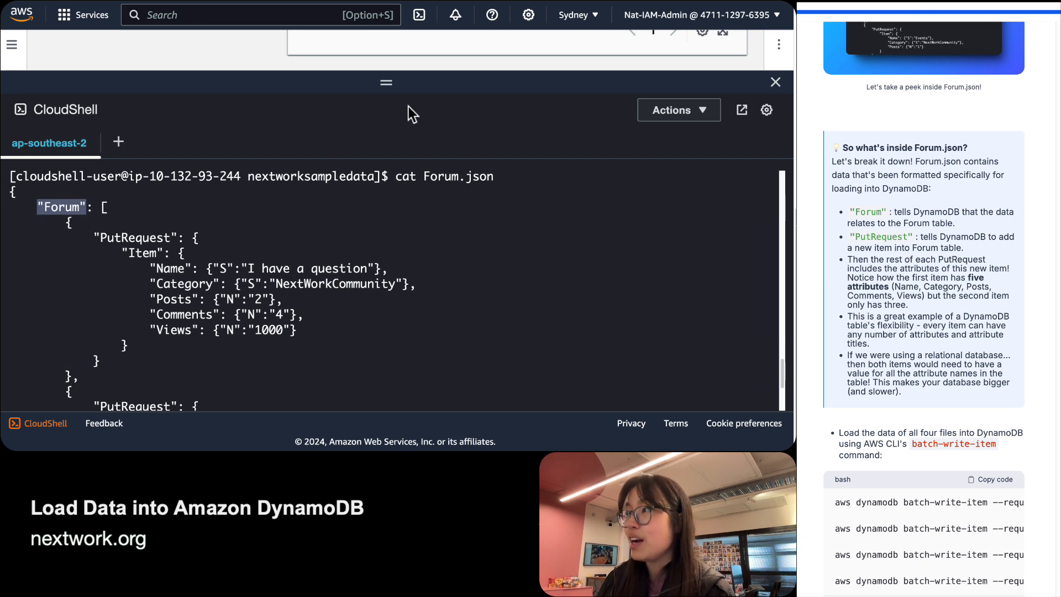
Pick the Forum table in the DynamoDB tables list instead of Post, then restore the terminal.
left_click_drag(360, 83, 360, 294)
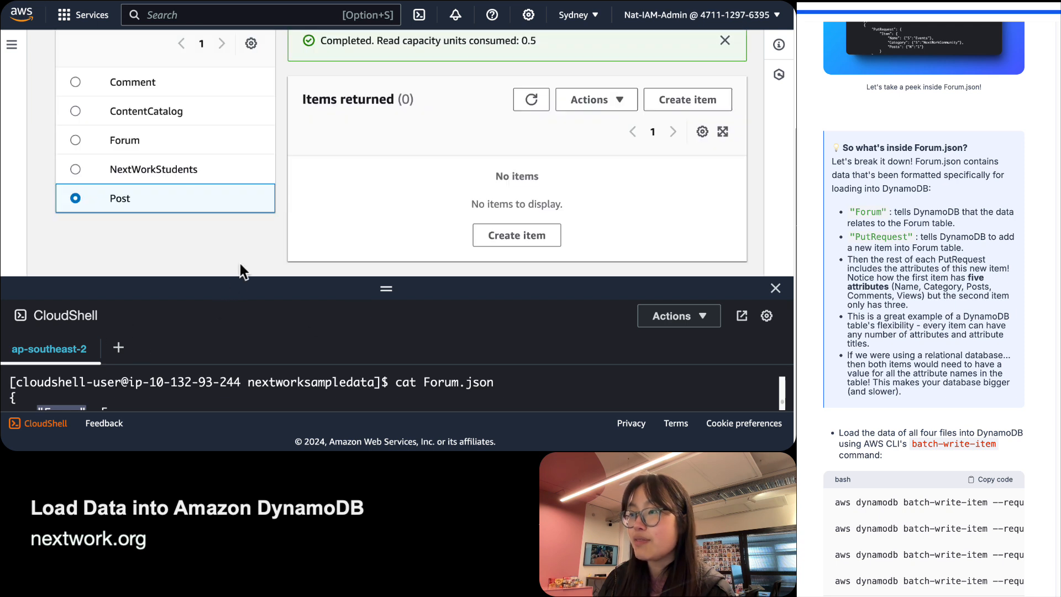
left_click(128, 149)
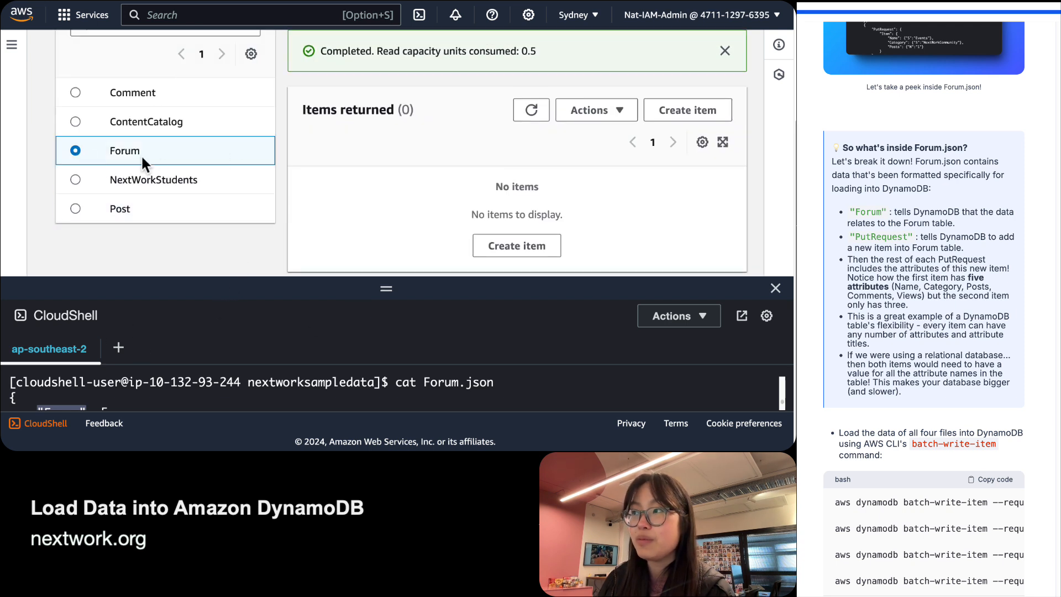
left_click_drag(386, 294, 386, 83)
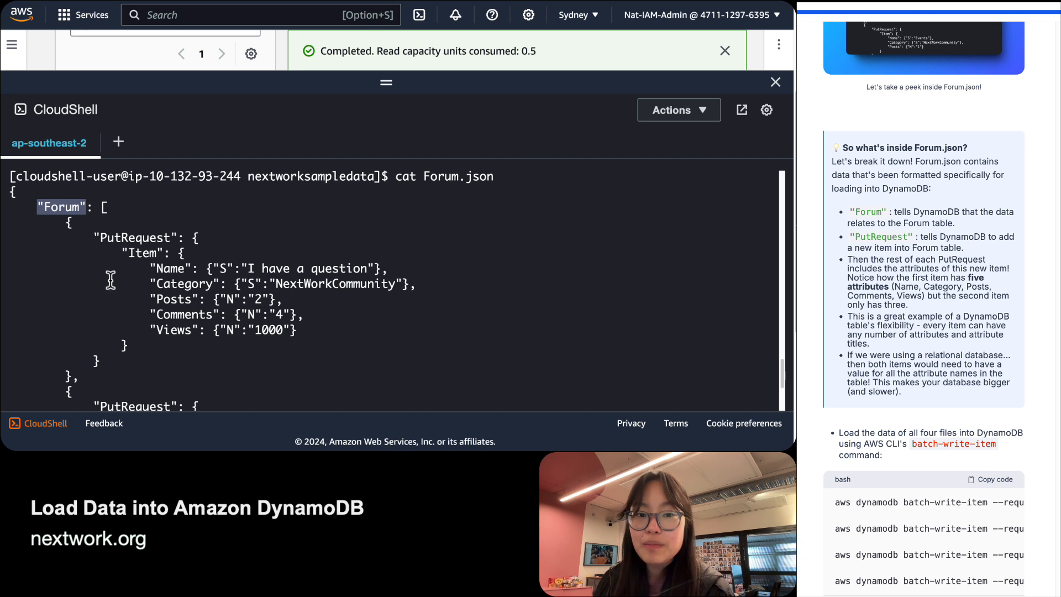
double_click(134, 237)
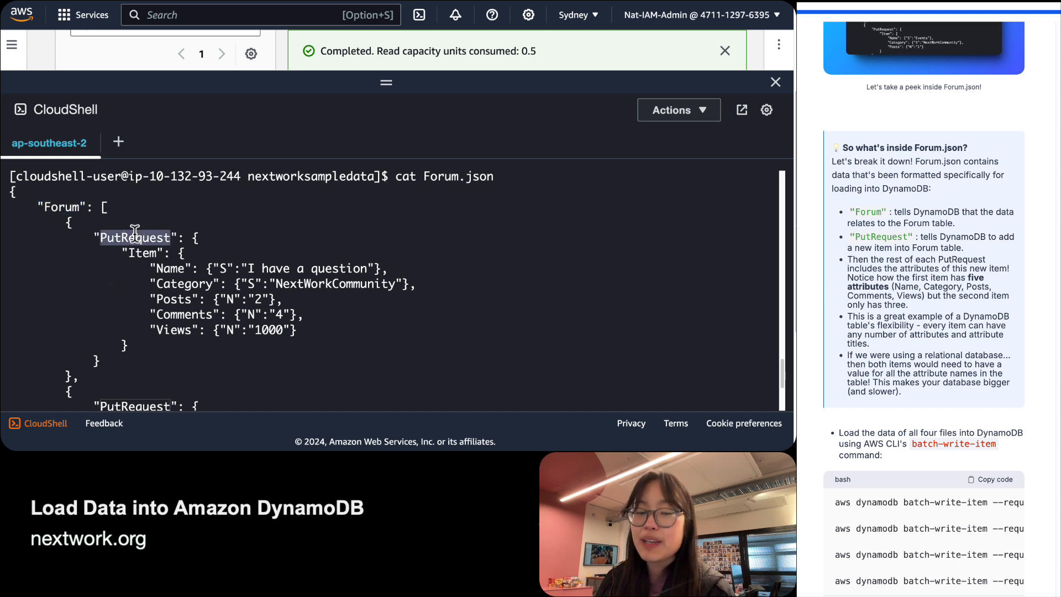
triple_click(134, 233)
left_click(147, 249)
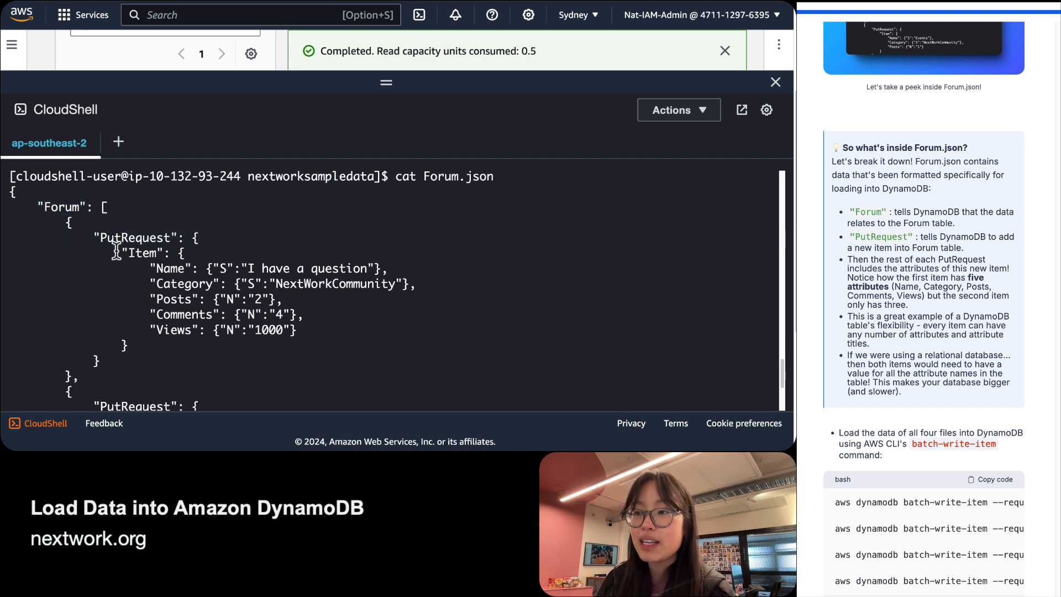
left_click_drag(116, 252, 10, 237)
left_click(85, 323)
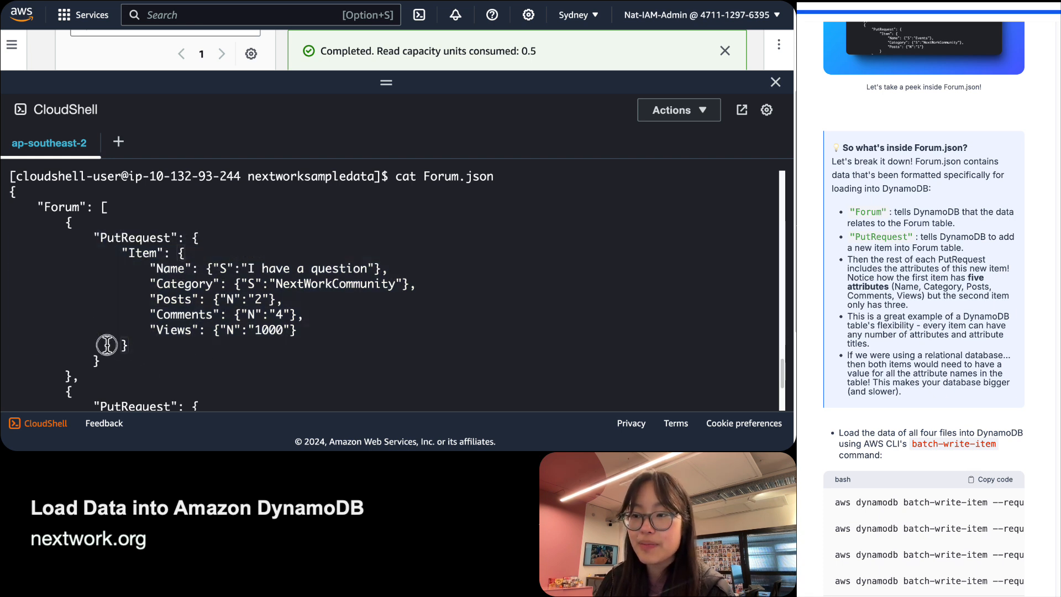
left_click_drag(129, 345, 10, 252)
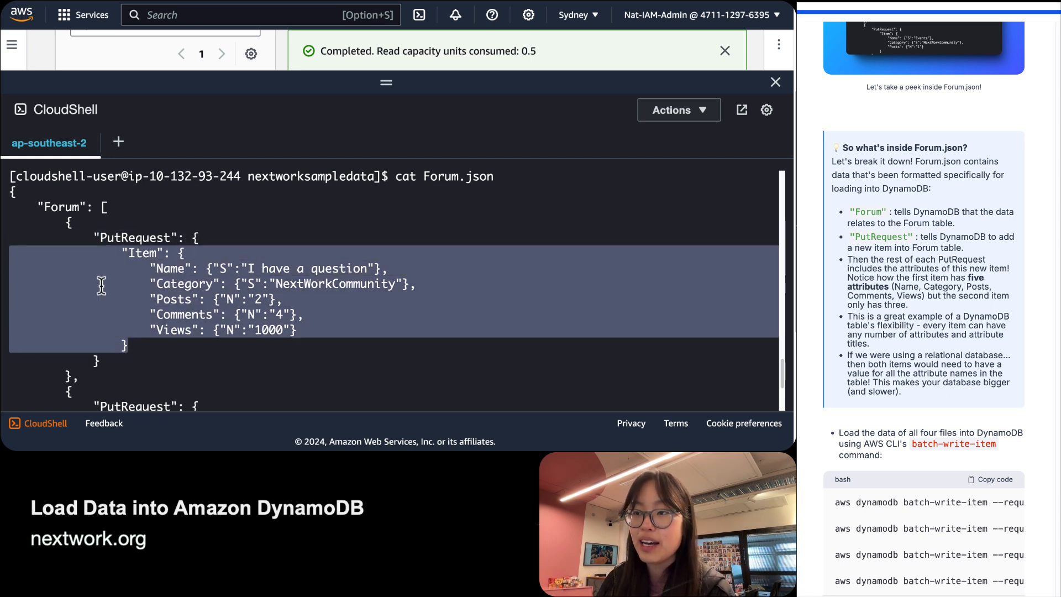
left_click(134, 258)
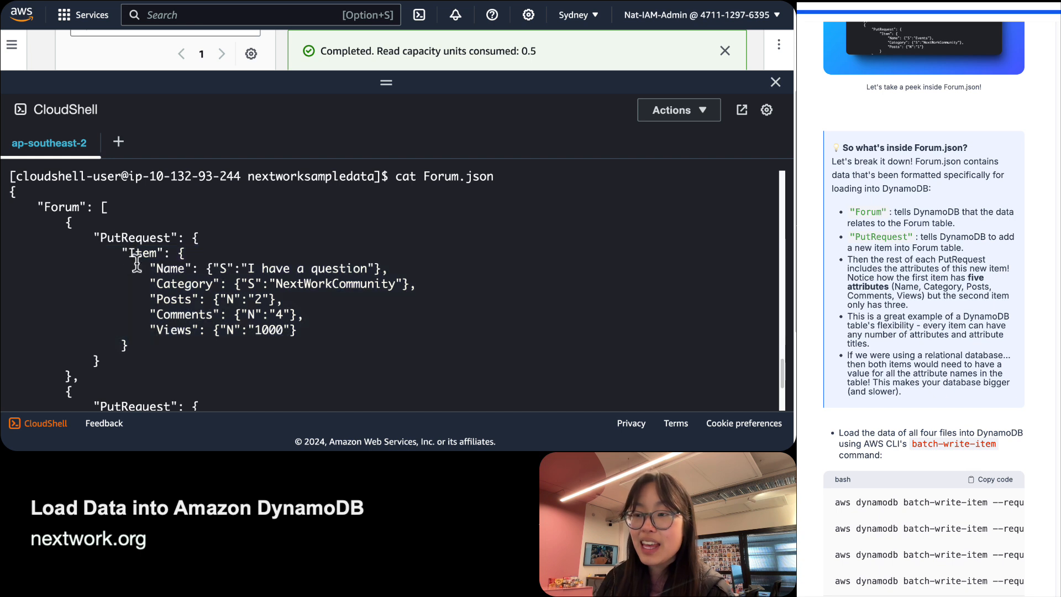
left_click_drag(307, 335, 11, 267)
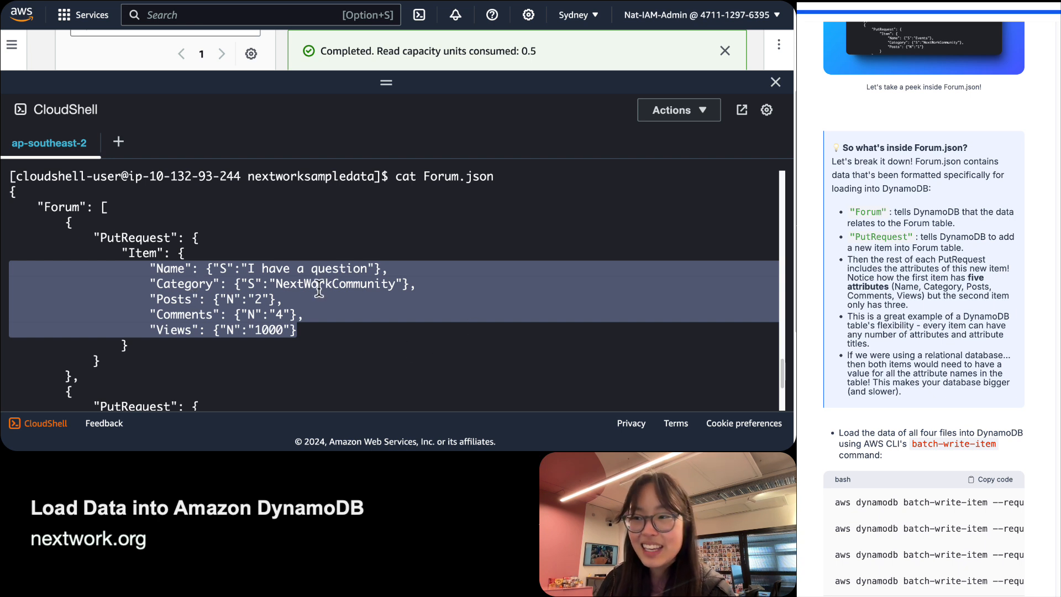
left_click(62, 205)
double_click(59, 207)
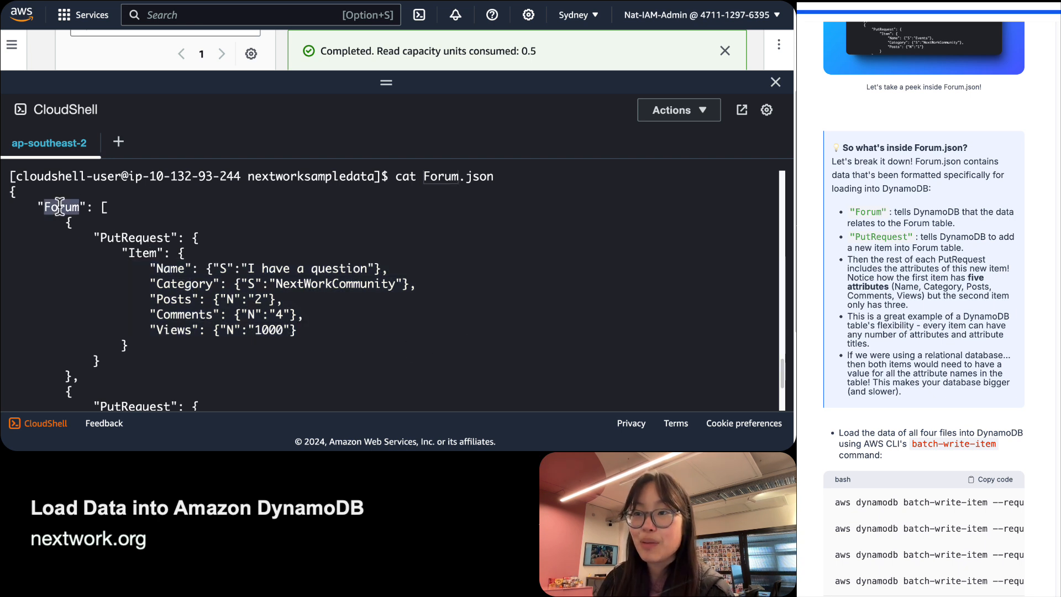
double_click(155, 237)
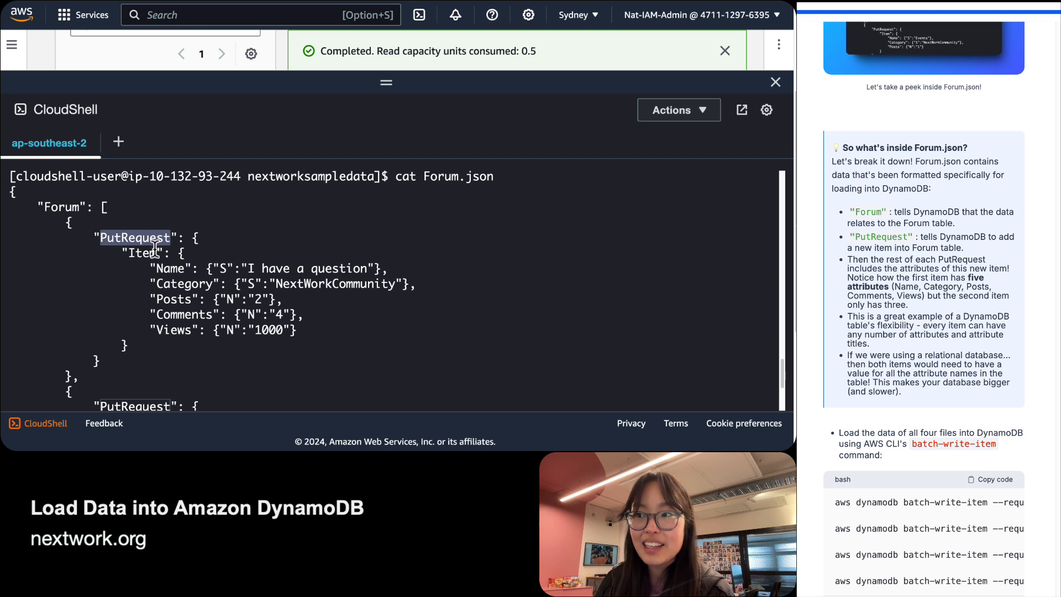
double_click(144, 253)
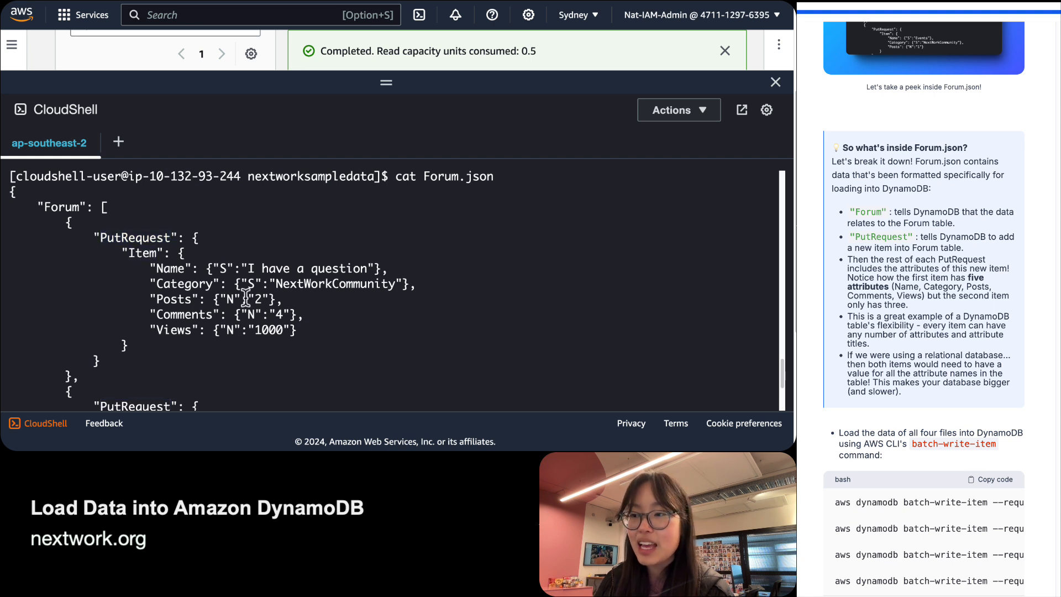
left_click_drag(298, 330, 17, 264)
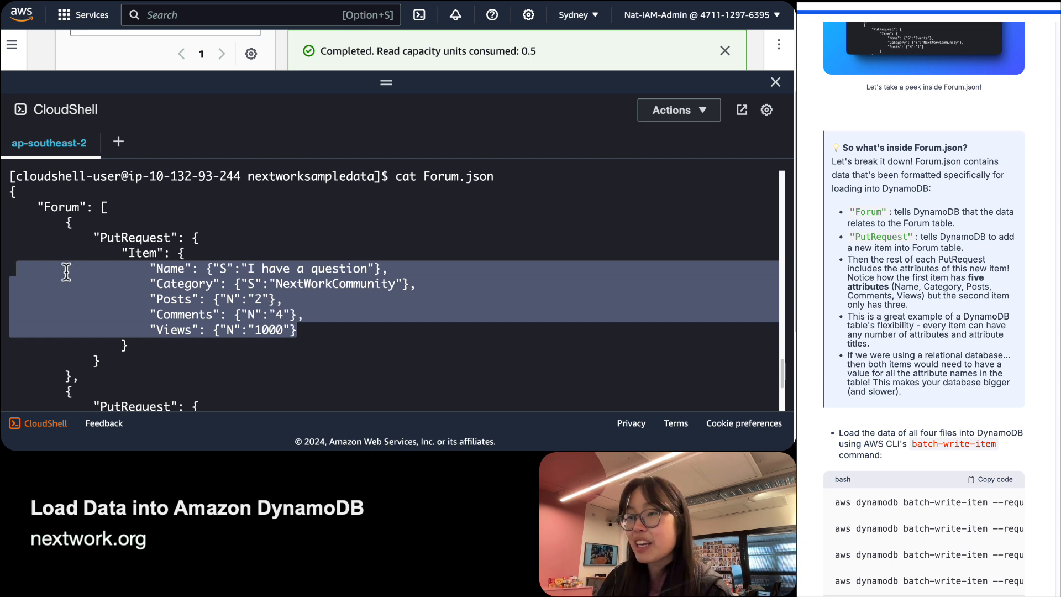
left_click(58, 220)
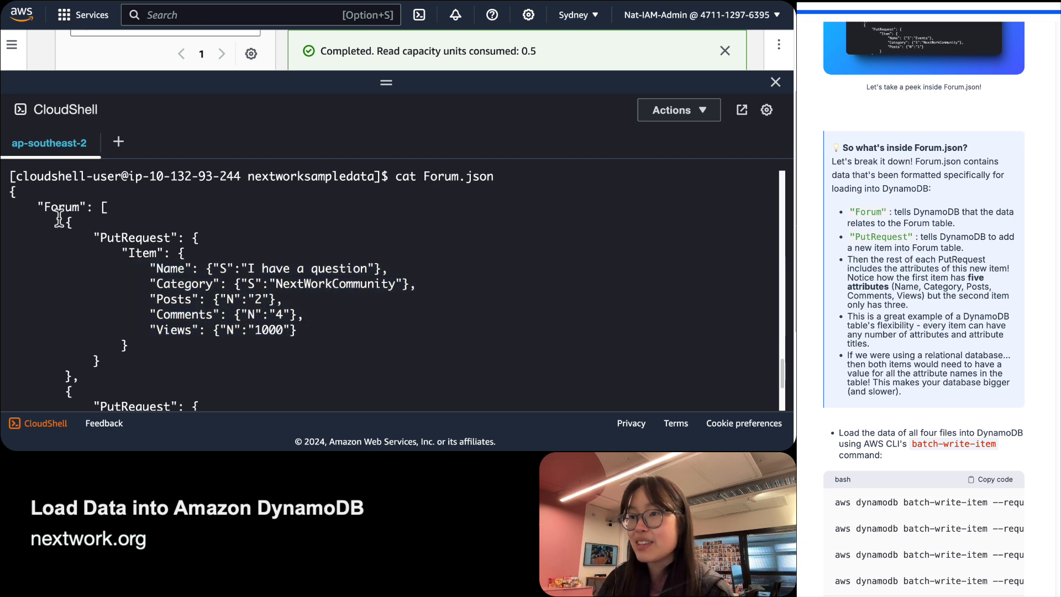
double_click(151, 269)
double_click(192, 280)
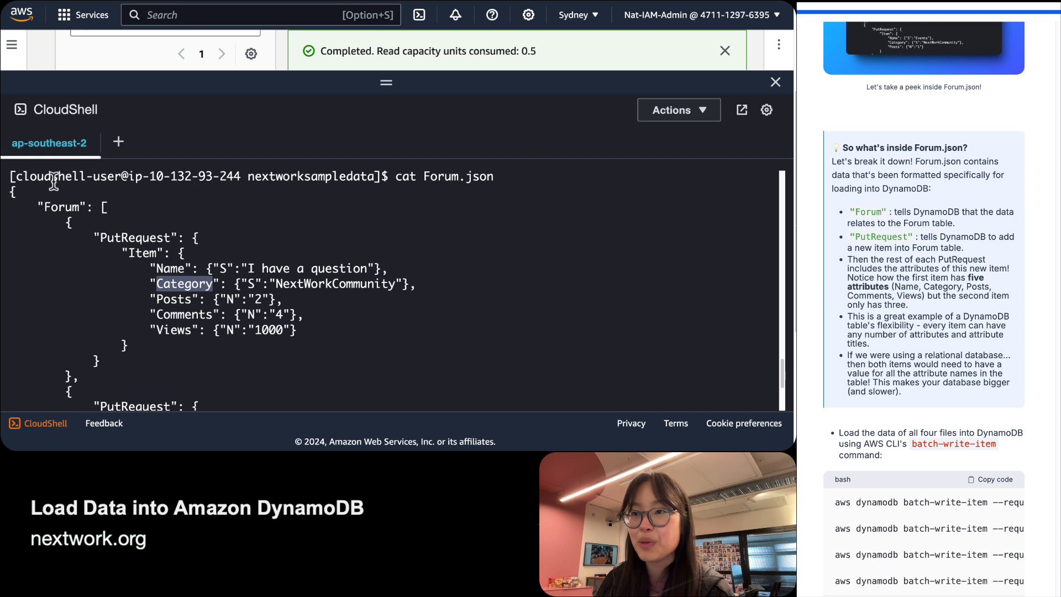
left_click_drag(43, 197, 140, 231)
left_click(141, 232)
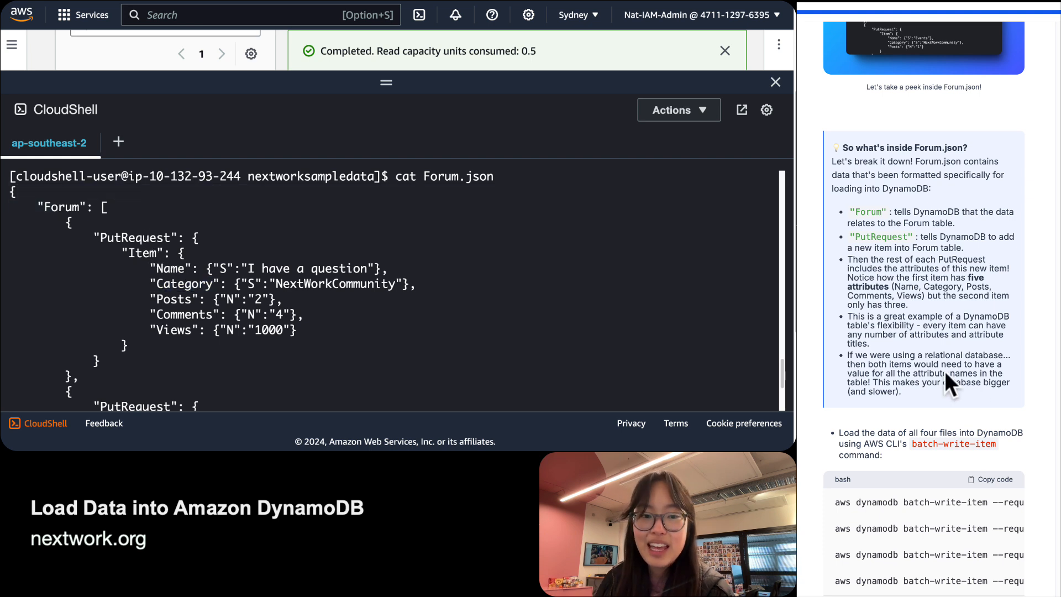
scroll(943, 370, "down", 3)
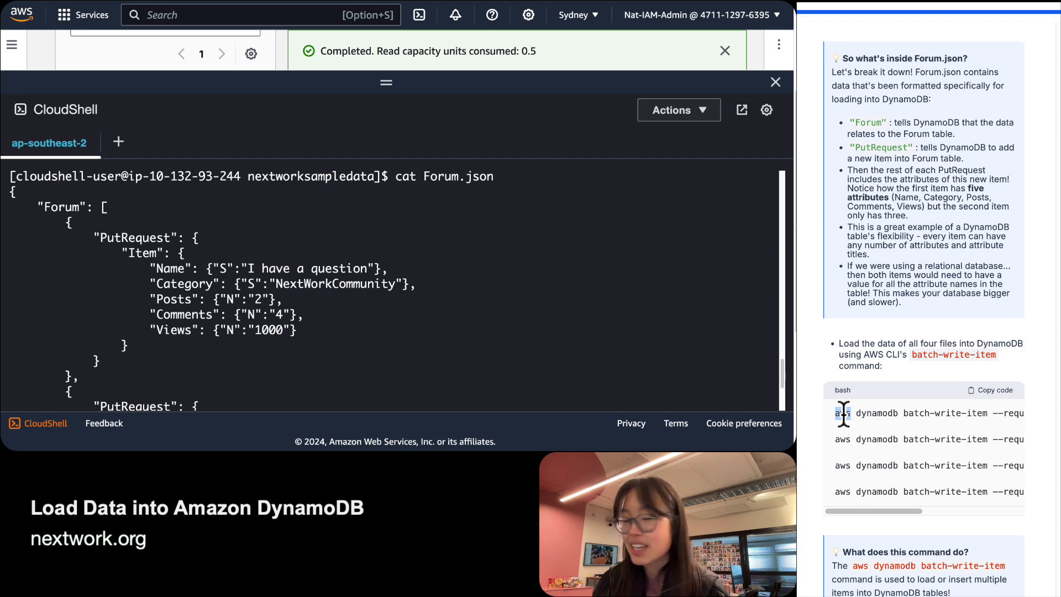
left_click_drag(844, 414, 859, 414)
double_click(878, 414)
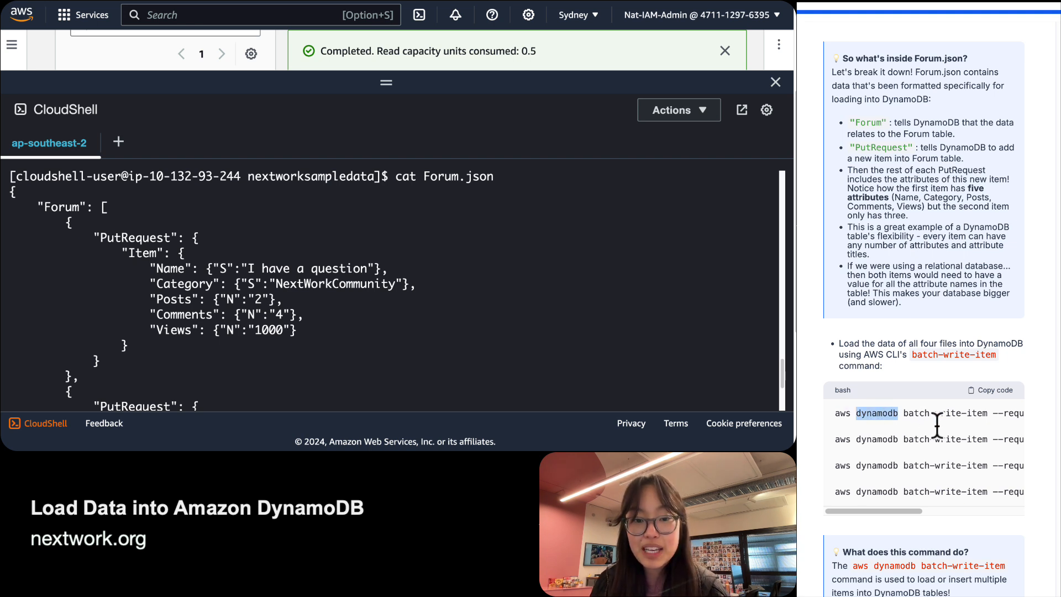
left_click_drag(902, 414, 989, 415)
scroll(990, 415, "down", 2)
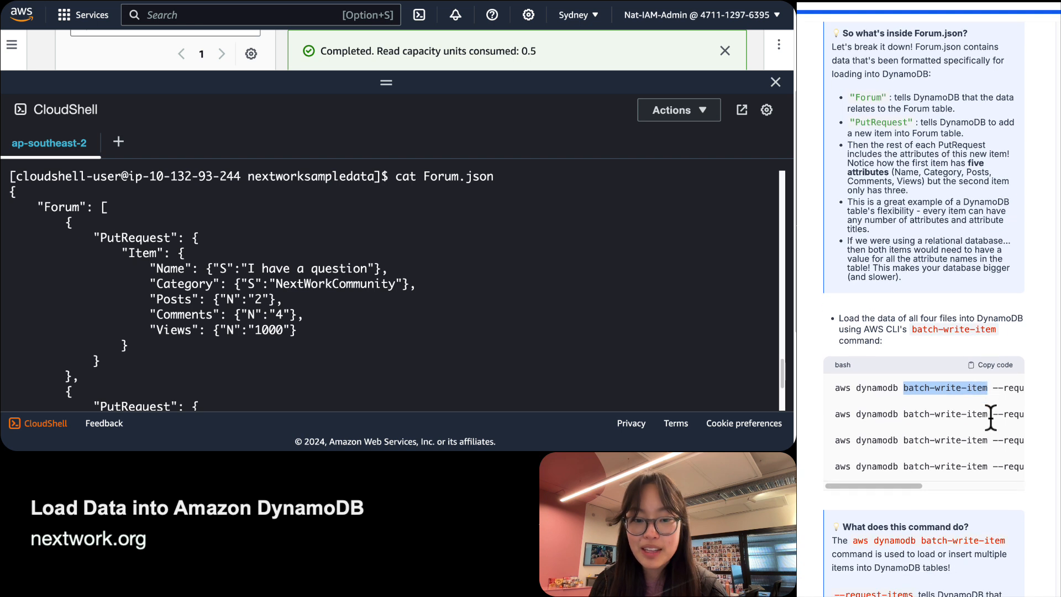
scroll(989, 416, "down", 2)
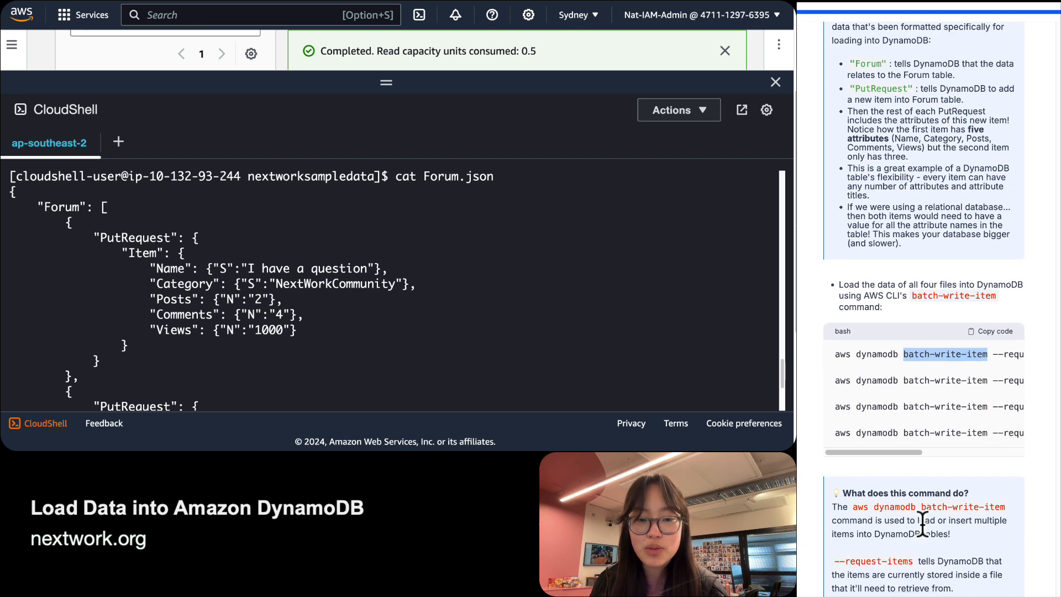
left_click_drag(963, 538, 879, 516)
left_click(881, 515)
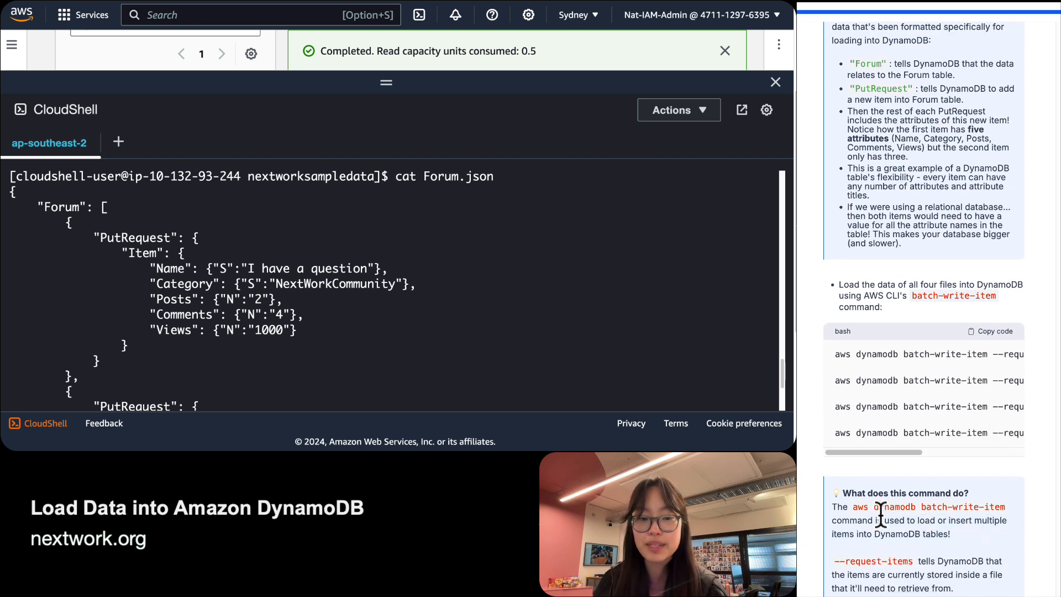
left_click(990, 331)
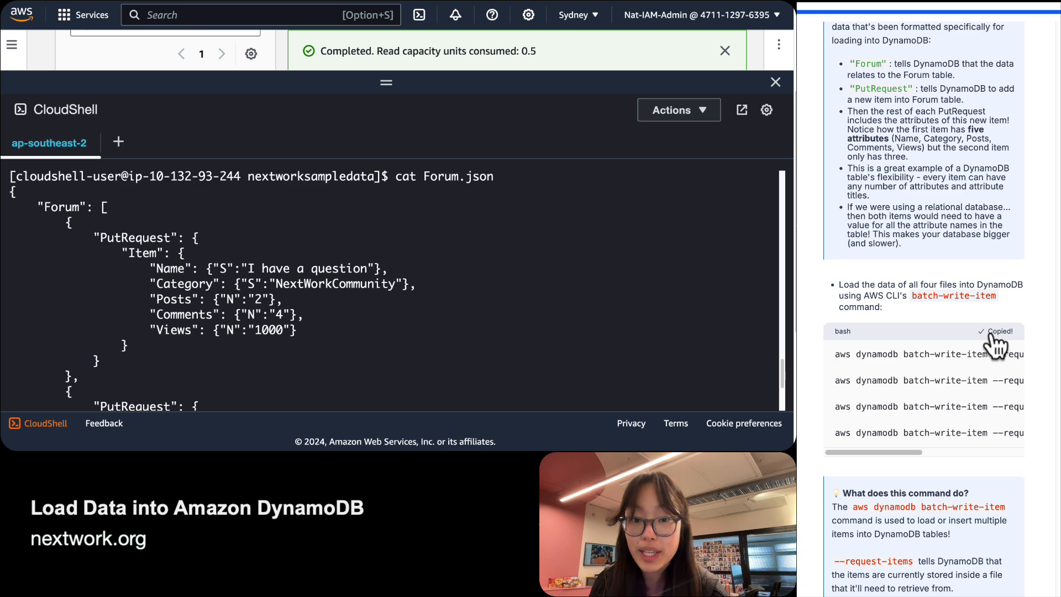
scroll(261, 356, "down", 5)
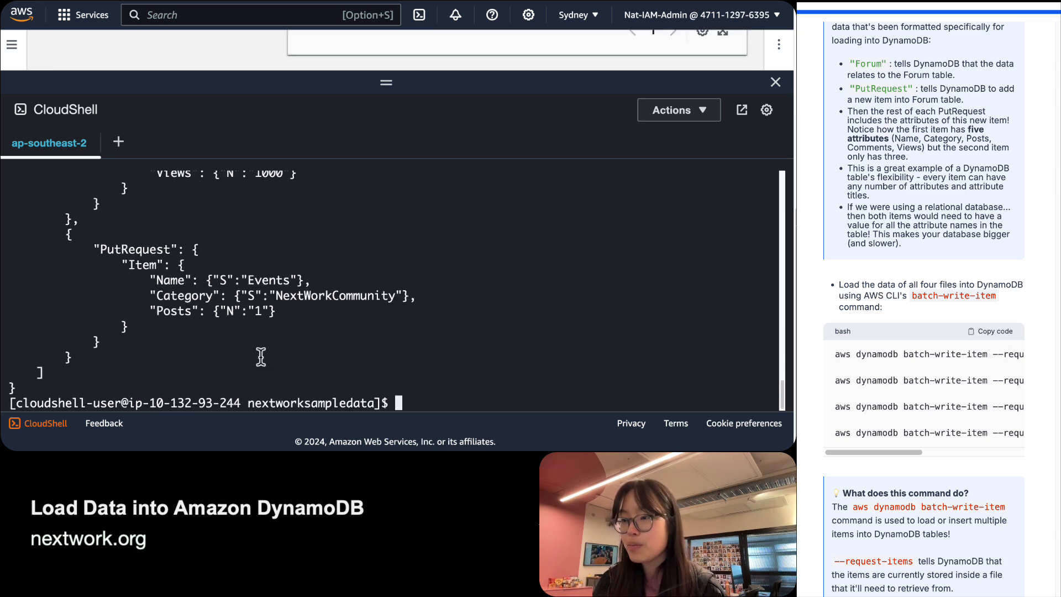
scroll(923, 276, "down", 8)
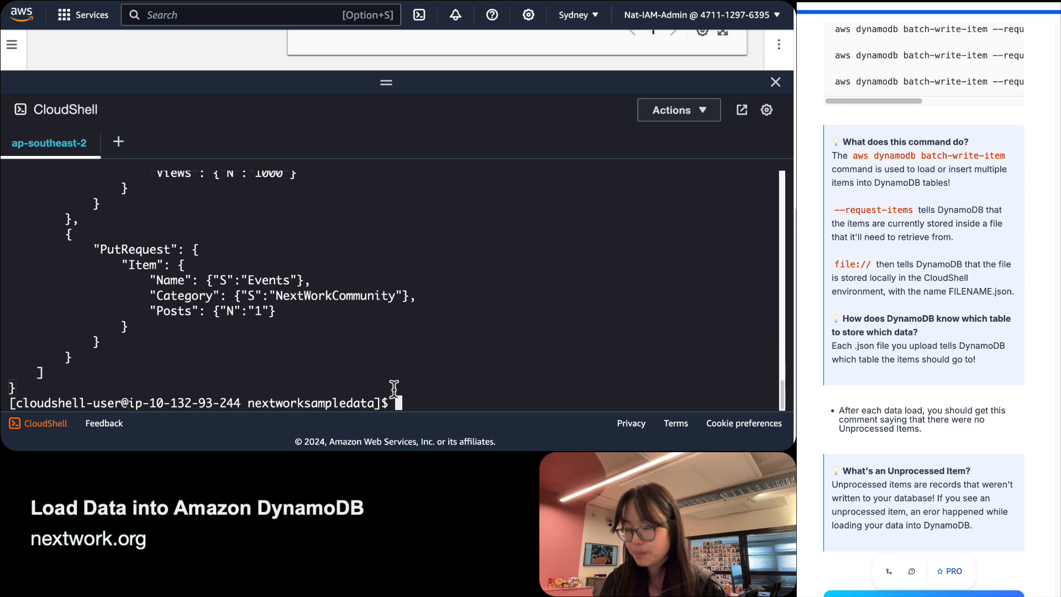
Run batch-write-item for ContentCatalog.json, Forum.json, Post.json and Comment.json, checking for empty UnprocessedItems.
type("aws dynamodb batch-write-item --request-items file://ContentCatalog.json")
key("Return")
key("Return")
type("aws dynamodb batch-write-item --request-items file://Forum.json")
key("Return")
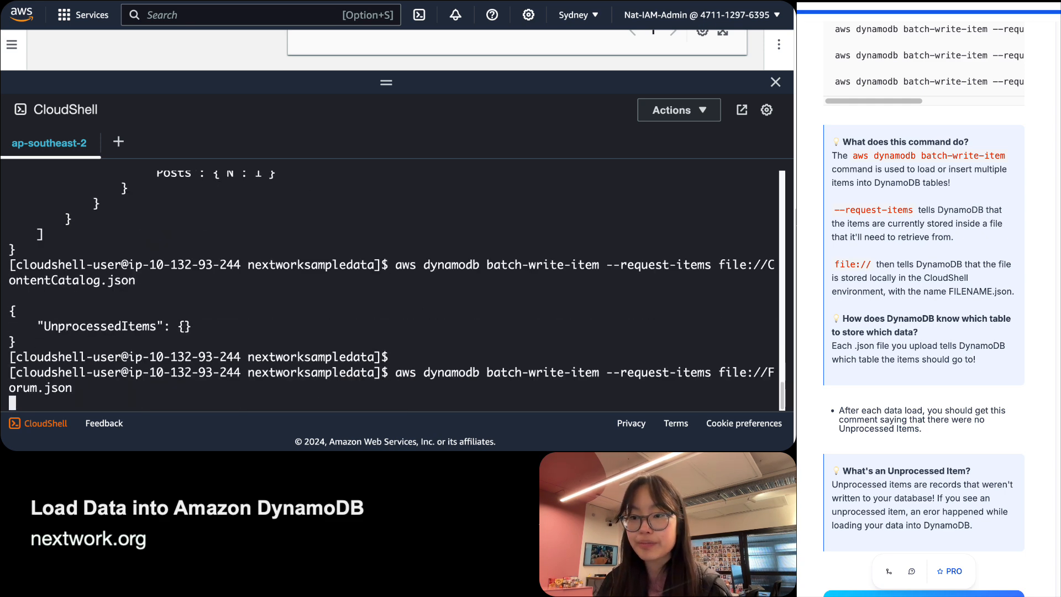
key("Return")
type("aws dynamodb batch-write-item --request-items file://Post.json")
key("Return")
key("Return")
type("aws dynamodb batch-write-item --request-items file://Comment.json")
key("Return")
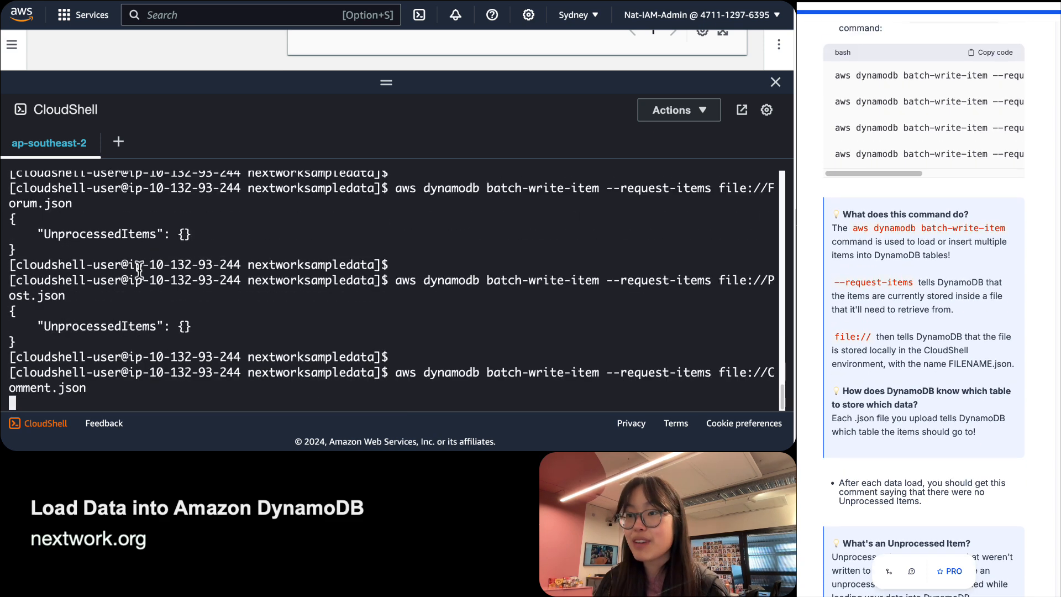
key("Return")
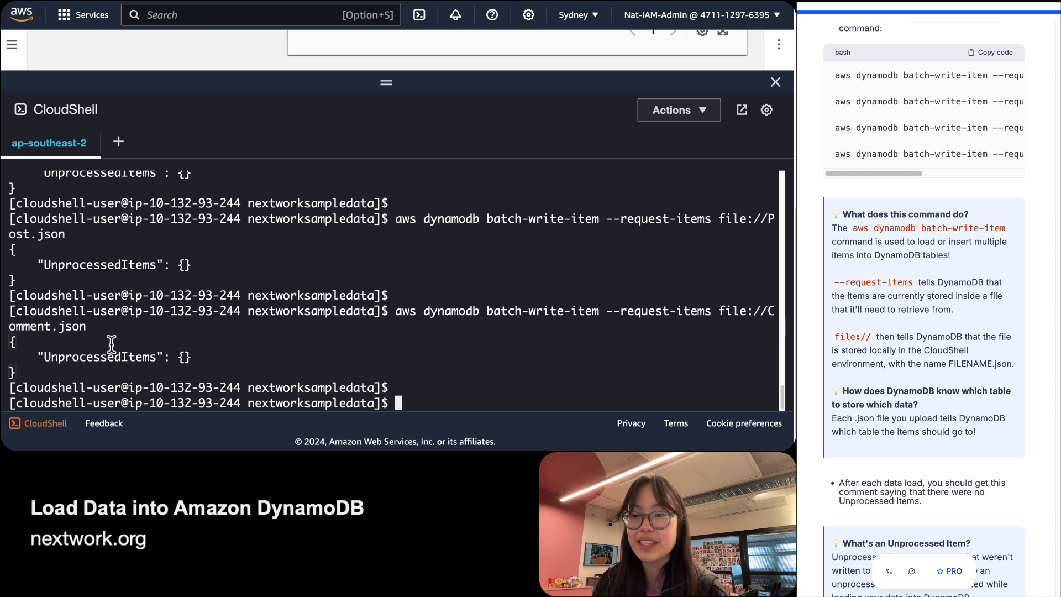
scroll(947, 332, "down", 6)
scroll(947, 326, "down", 1)
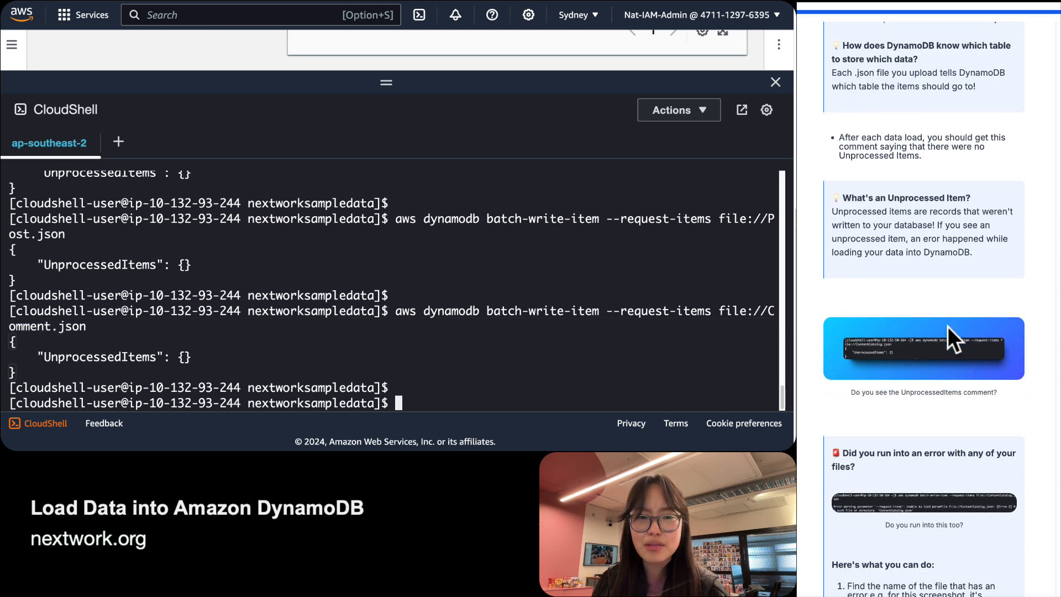
double_click(103, 353)
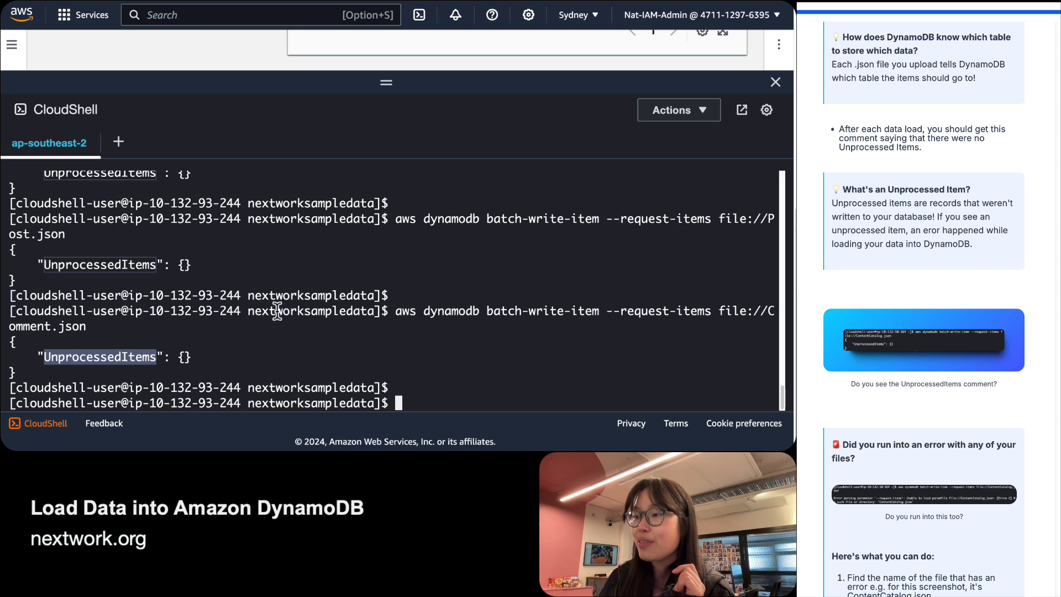
left_click_drag(393, 318, 388, 334)
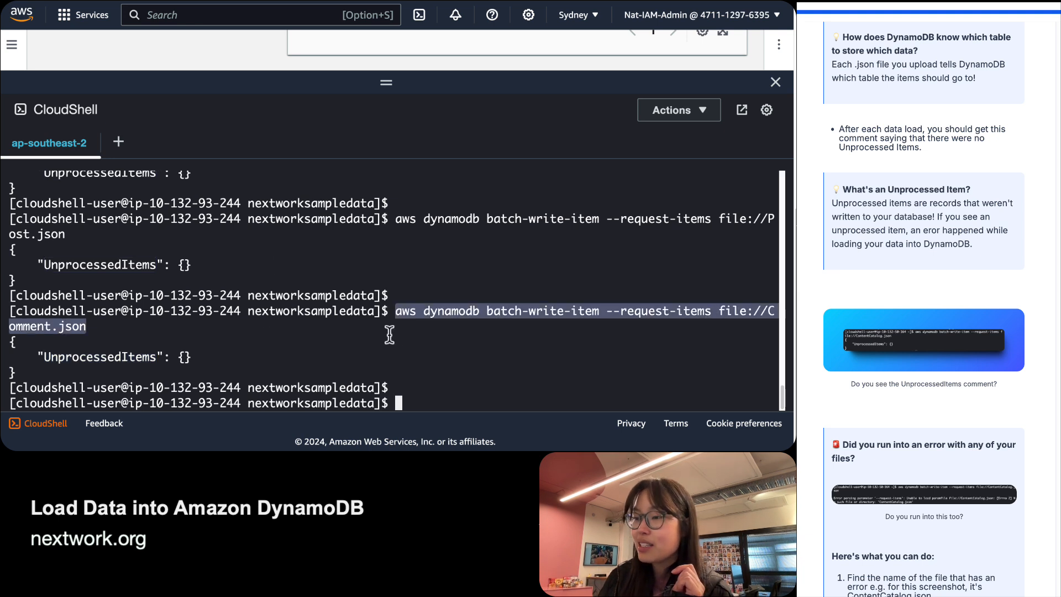
double_click(102, 348)
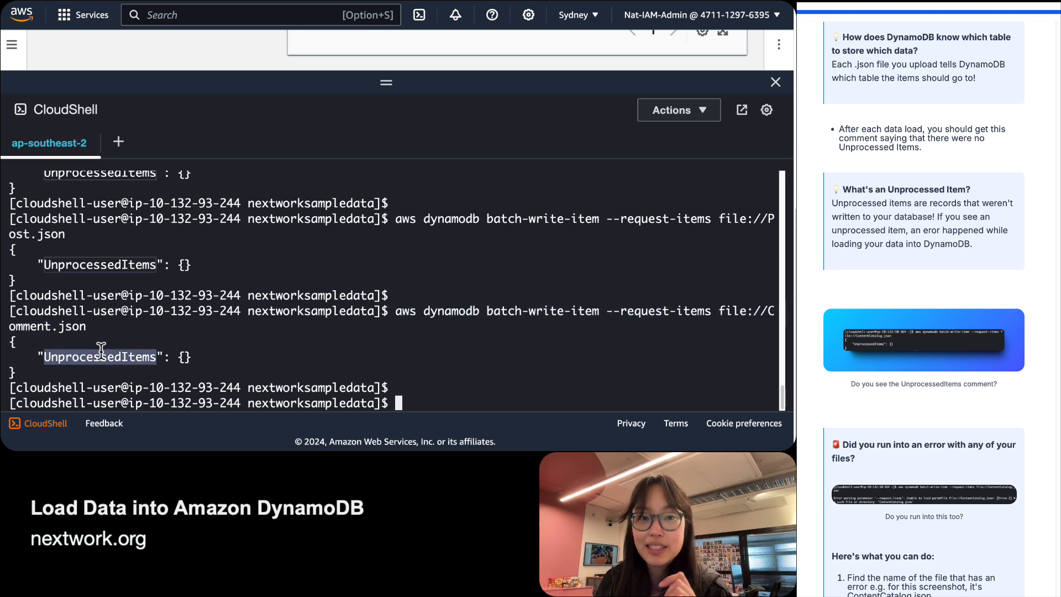
double_click(65, 351)
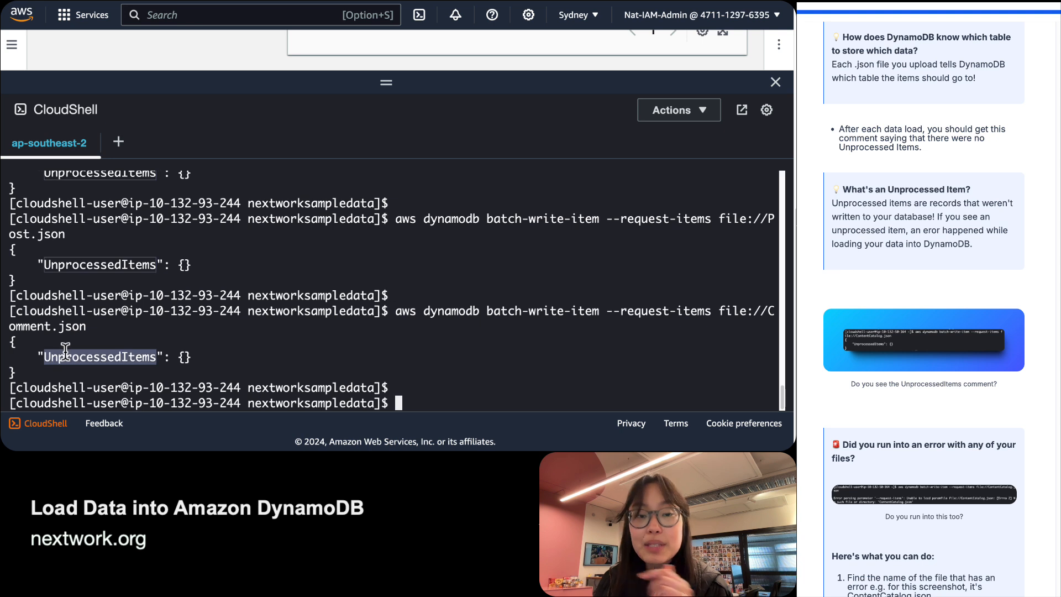
left_click(65, 350)
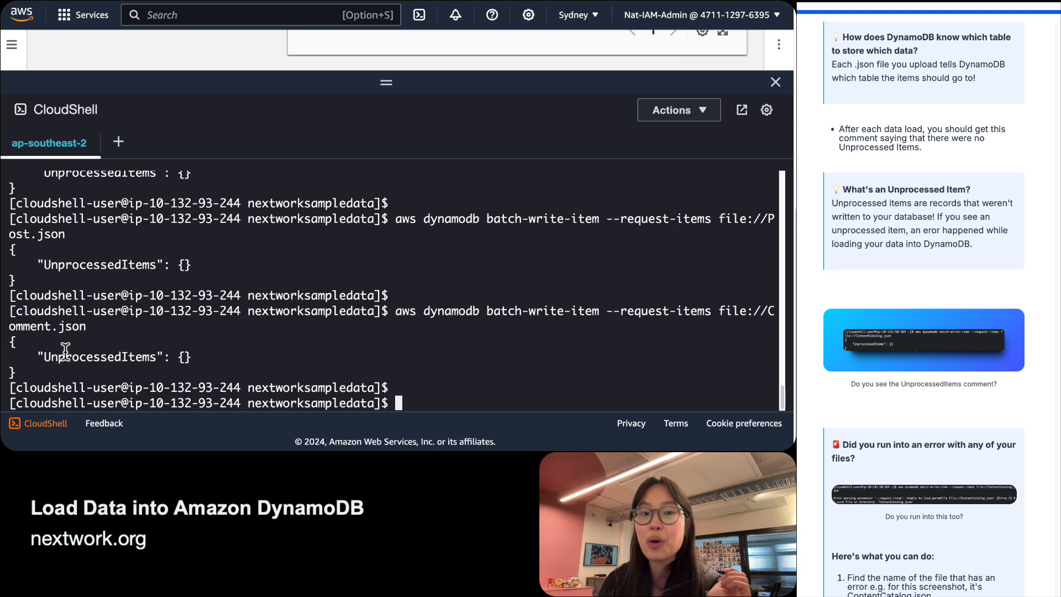
left_click_drag(178, 359, 191, 360)
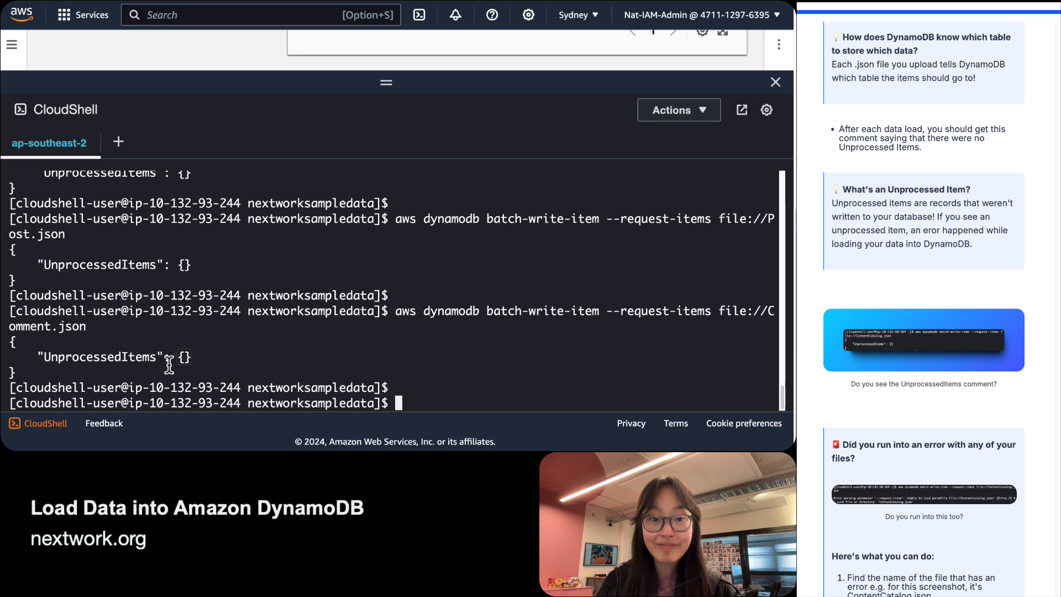
scroll(947, 422, "down", 5)
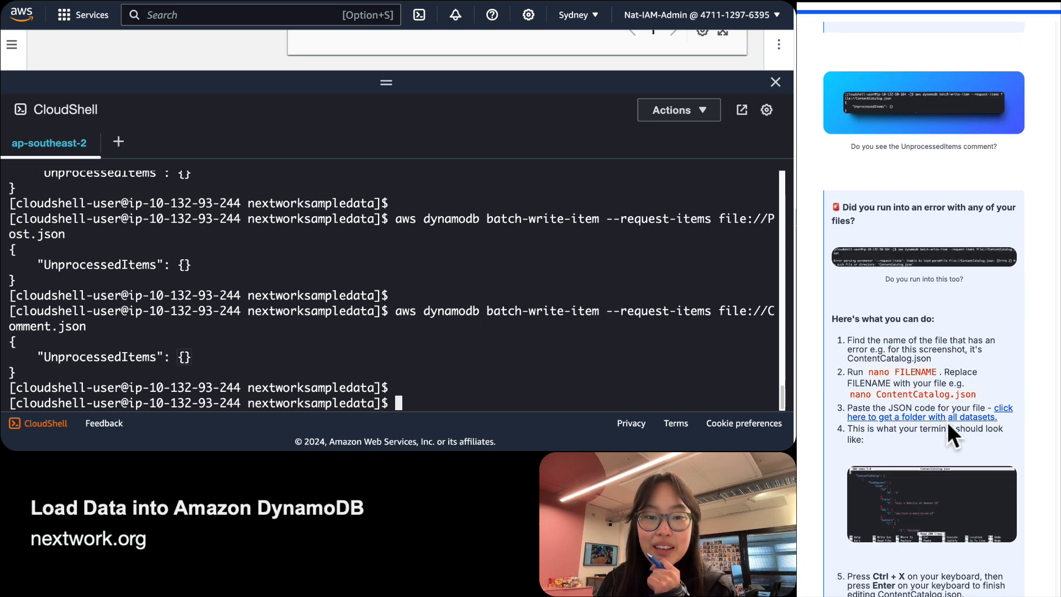
scroll(969, 453, "down", 5)
scroll(969, 453, "up", 3)
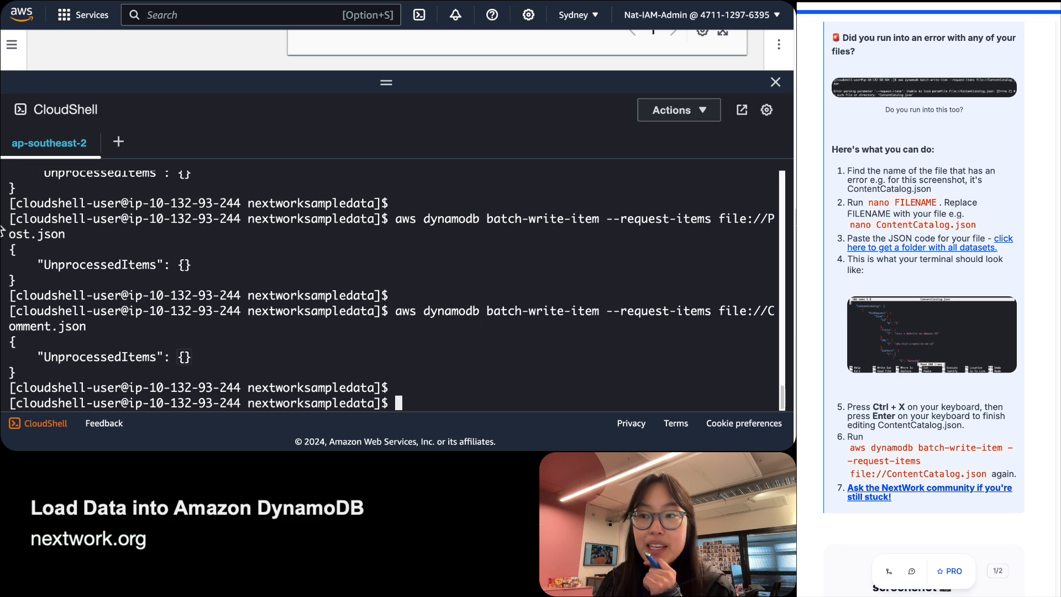
scroll(214, 271, "up", 1)
scroll(213, 271, "down", 1)
scroll(213, 271, "up", 3)
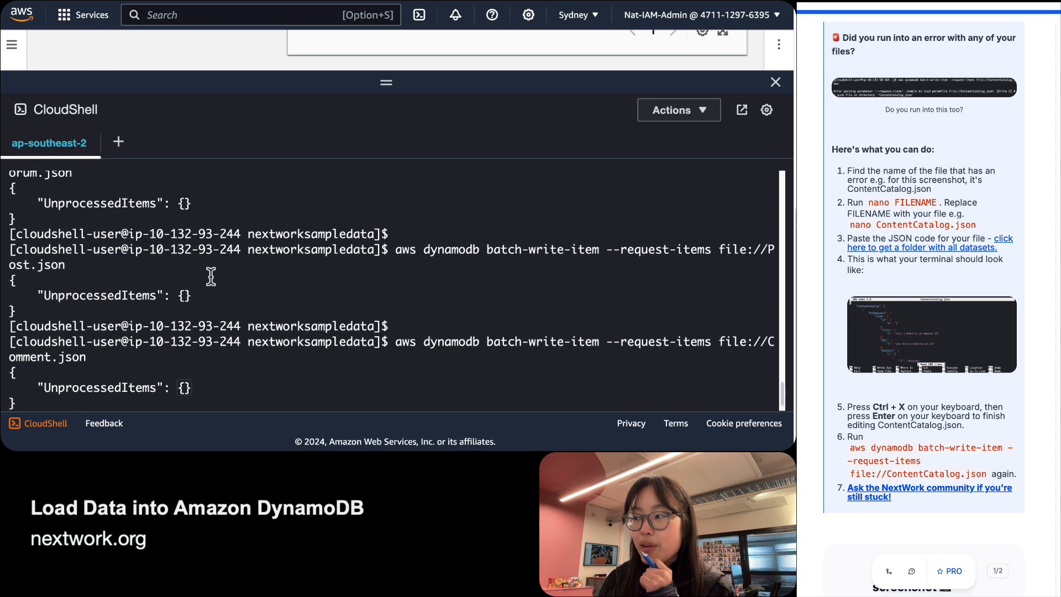
scroll(209, 277, "down", 3)
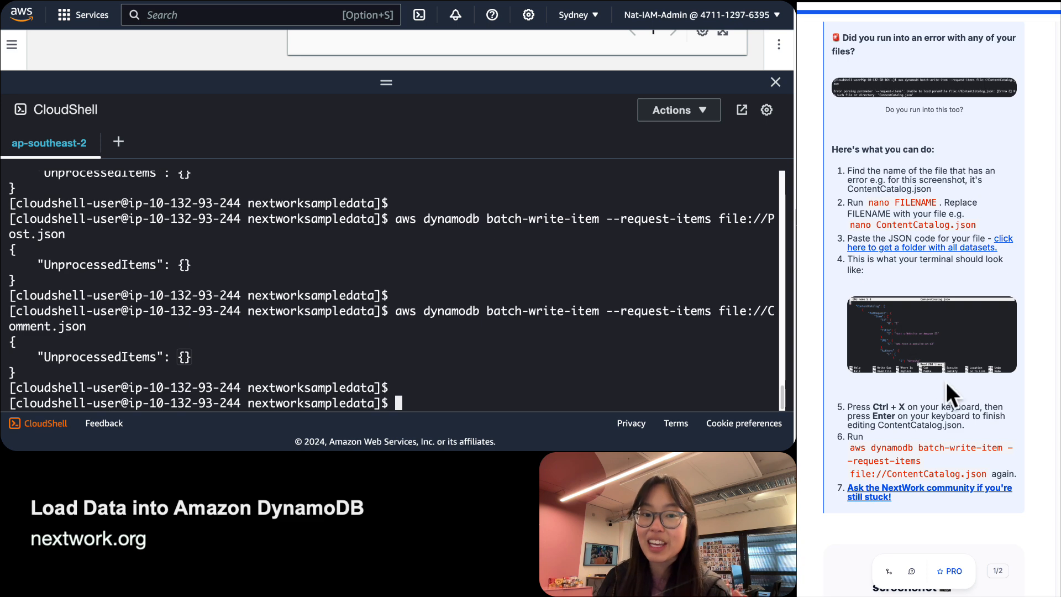
scroll(946, 383, "up", 10)
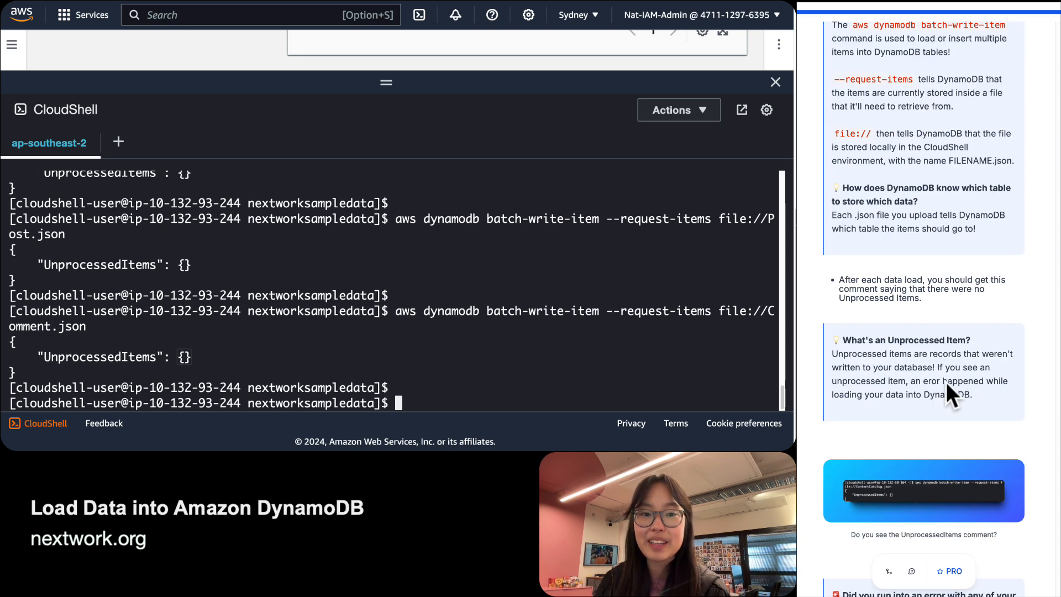
scroll(945, 383, "up", 2)
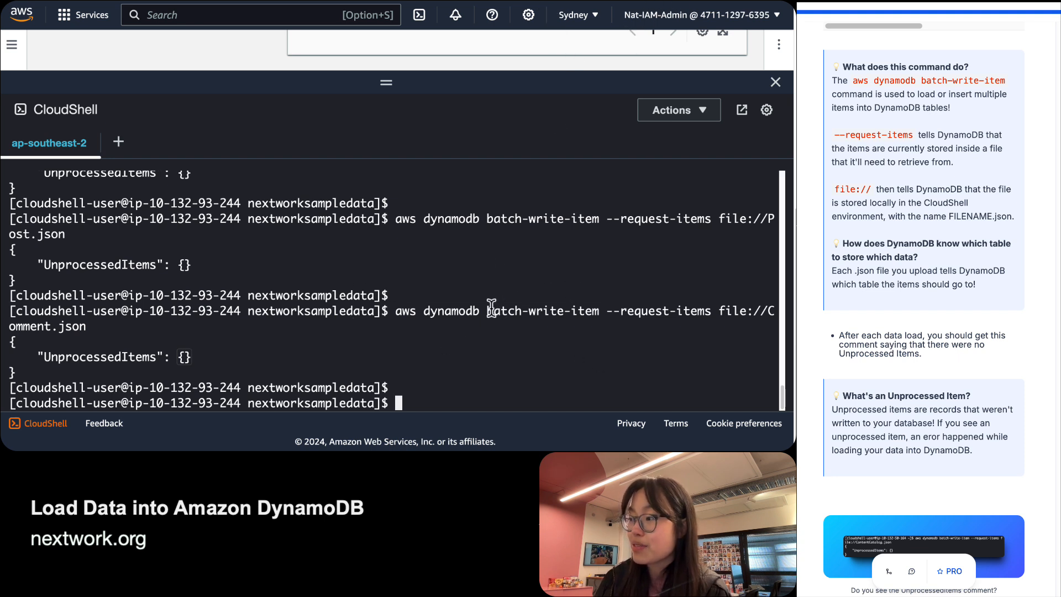
left_click_drag(493, 311, 635, 320)
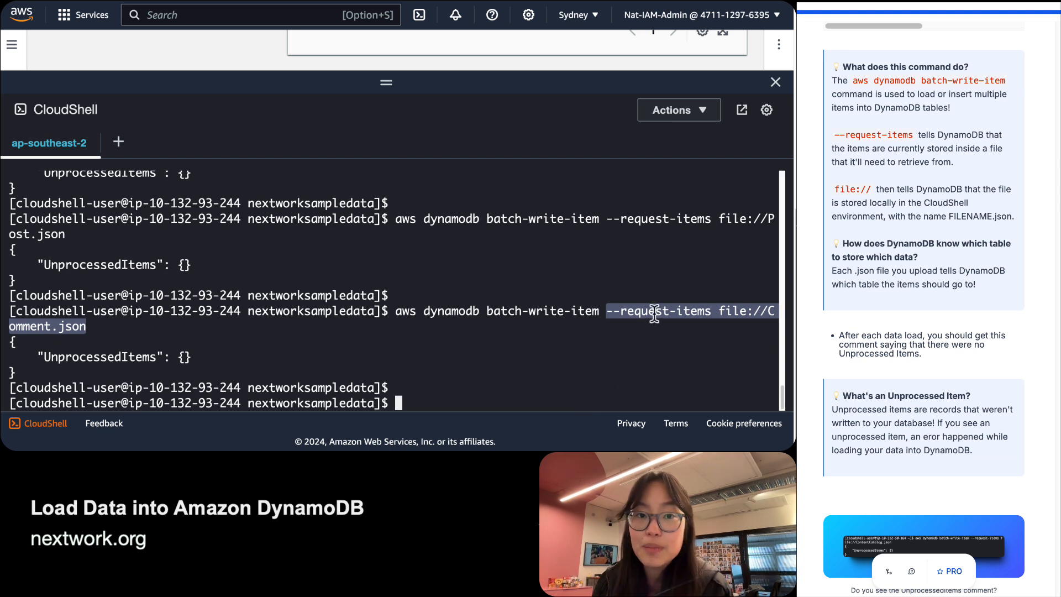
double_click(719, 310)
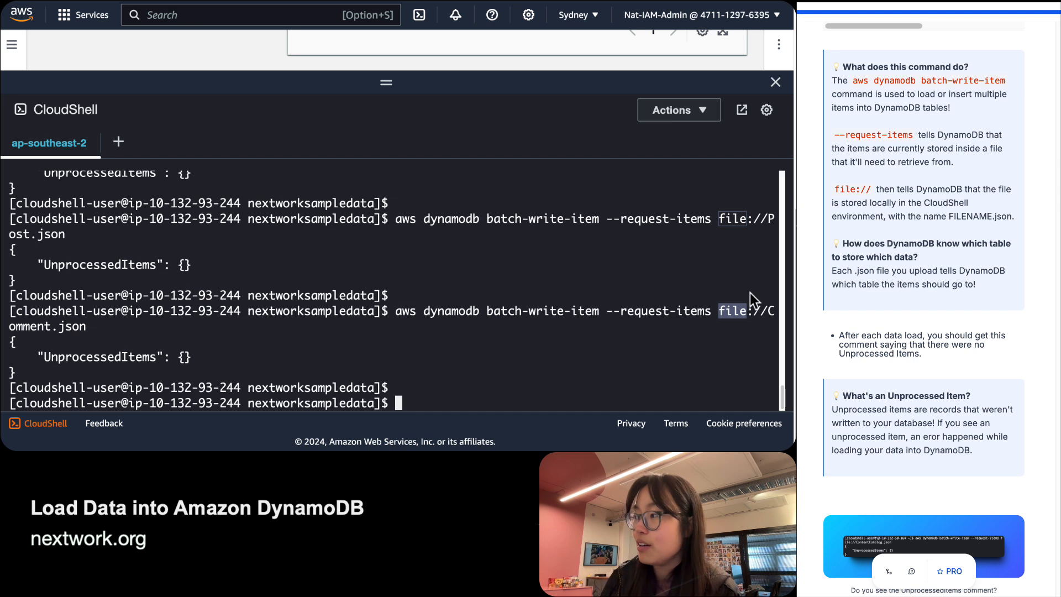
triple_click(66, 329)
left_click(67, 329)
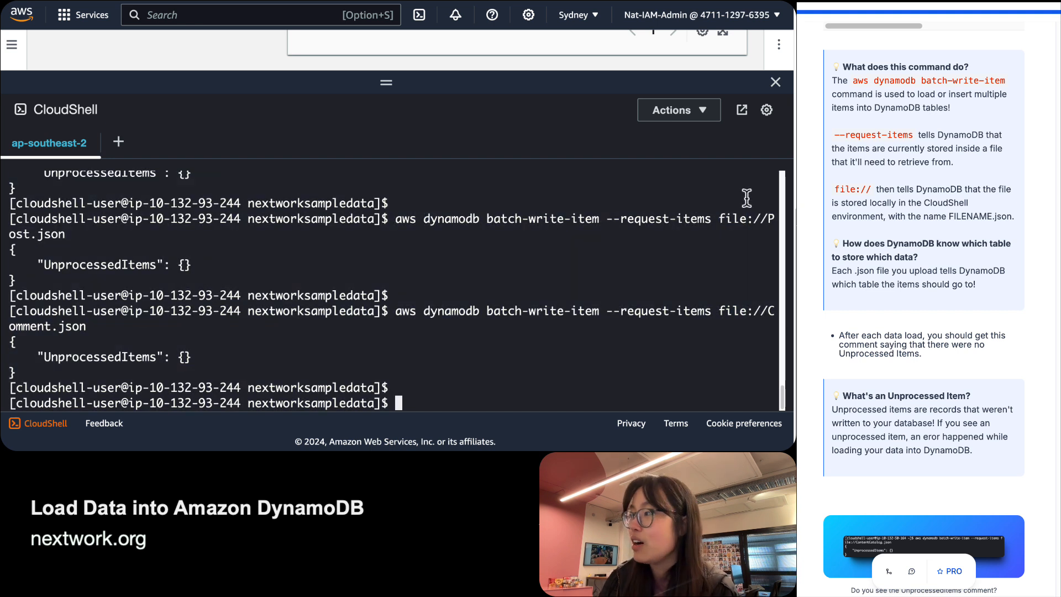
scroll(206, 250, "up", 3)
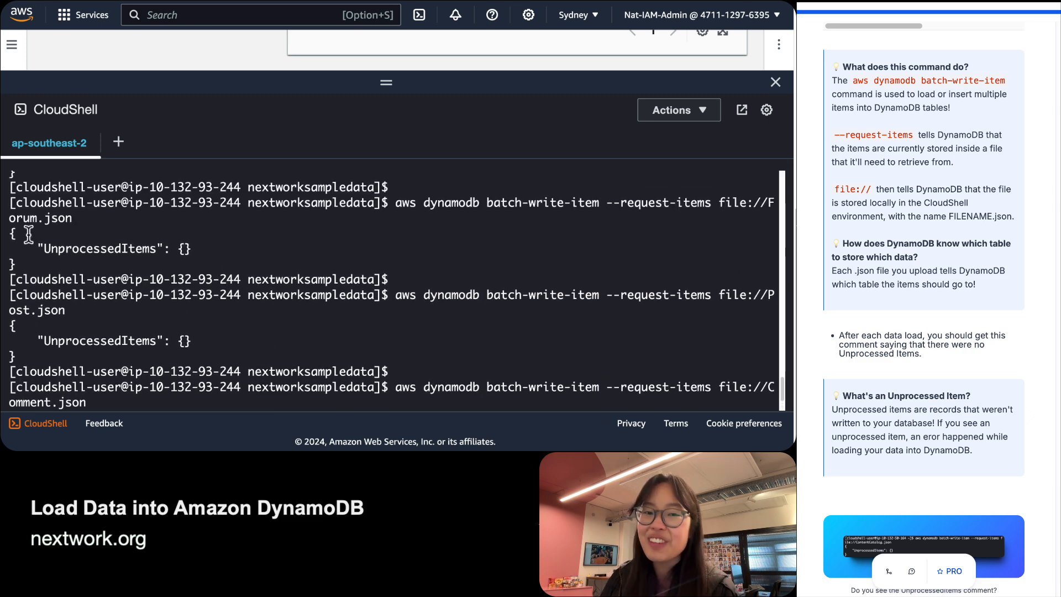
scroll(72, 261, "up", 1)
scroll(72, 261, "down", 3)
scroll(884, 555, "down", 10)
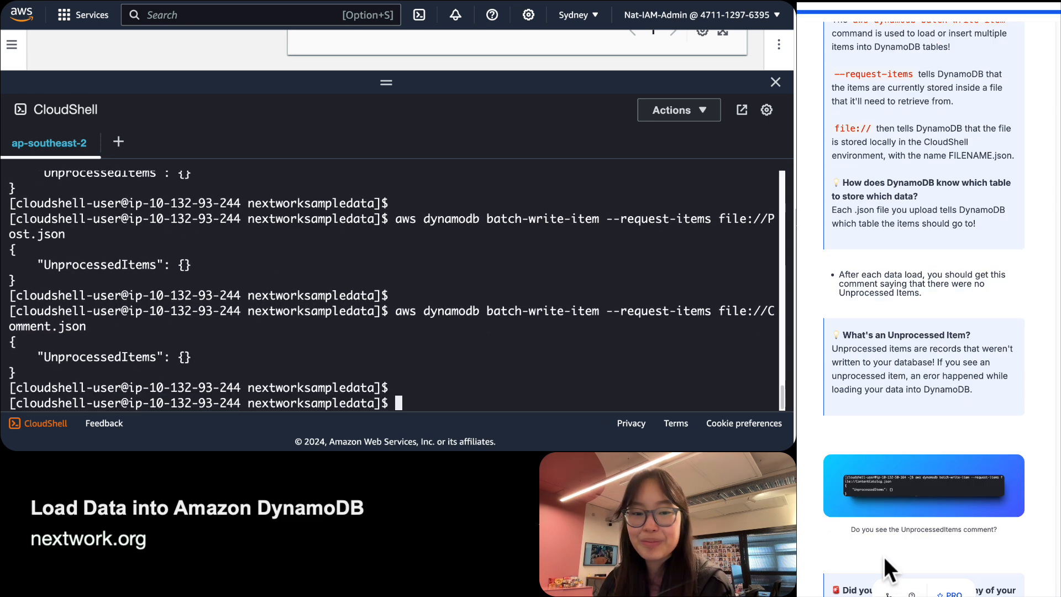
scroll(945, 472, "down", 6)
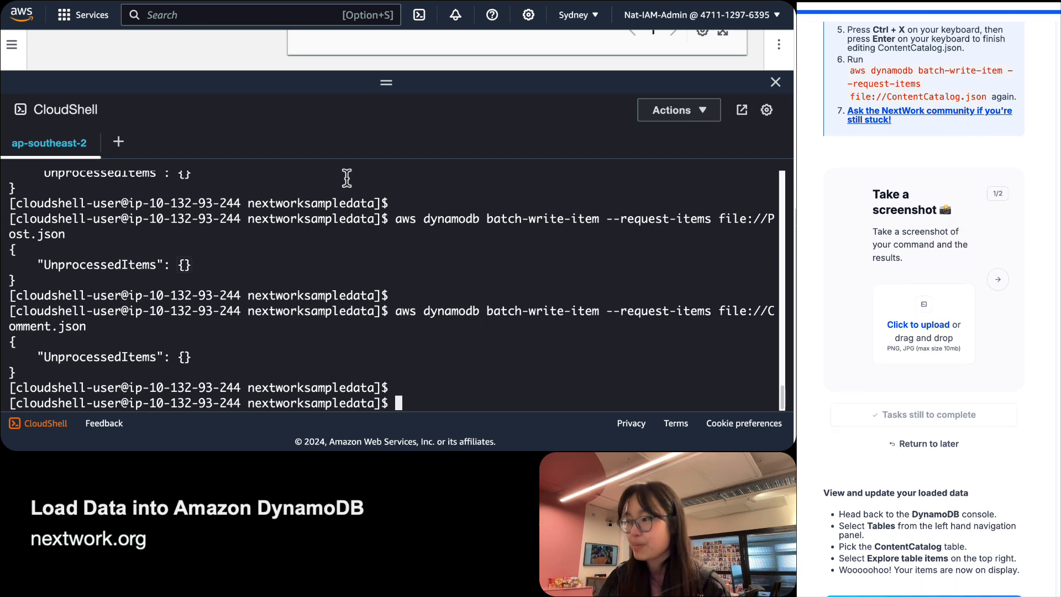
Capture a region screenshot of the batch-write results for the guide's screenshot task.
scroll(346, 238, "up", 1)
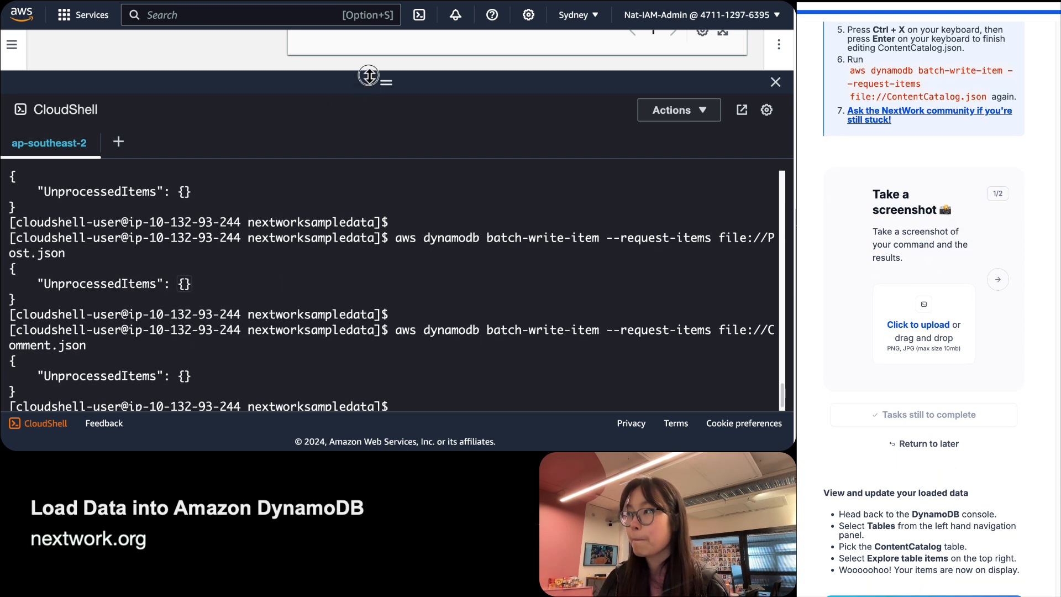
scroll(319, 292, "up", 1)
scroll(318, 291, "up", 3)
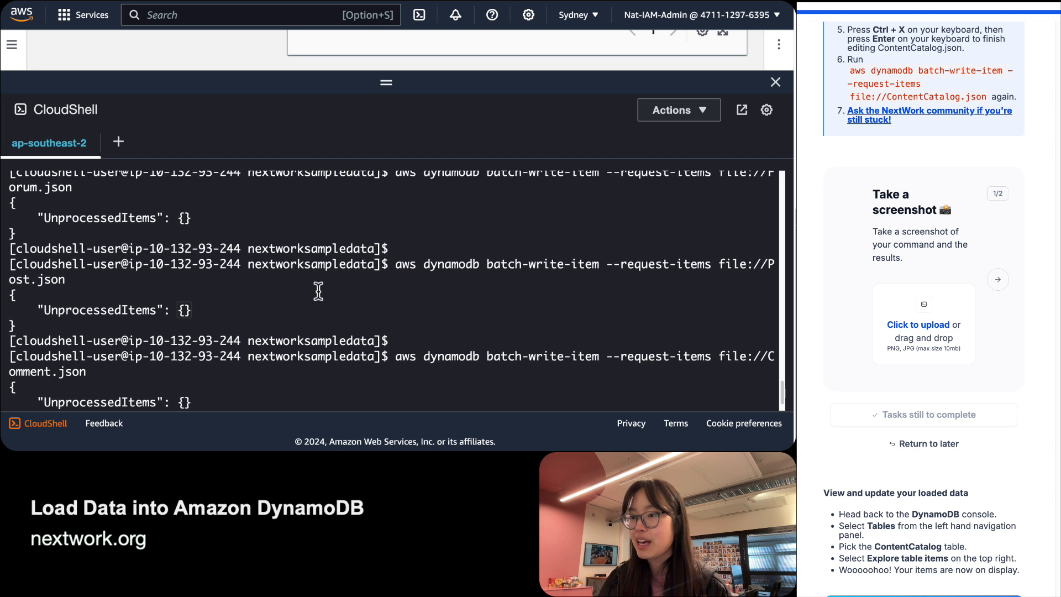
scroll(318, 292, "down", 1)
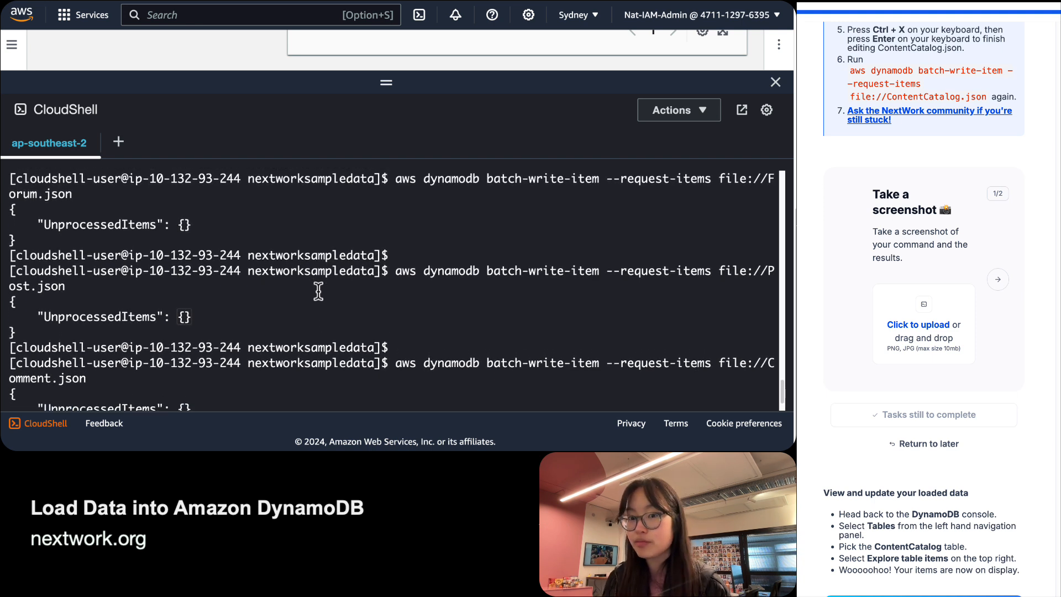
key("super+shift+4")
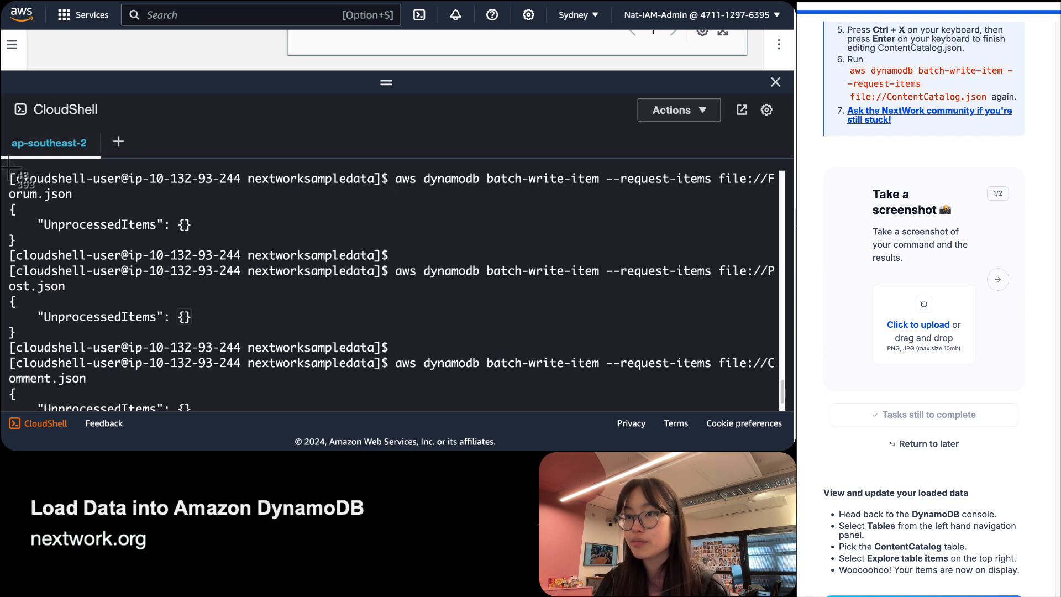
left_click_drag(2, 167, 940, 313)
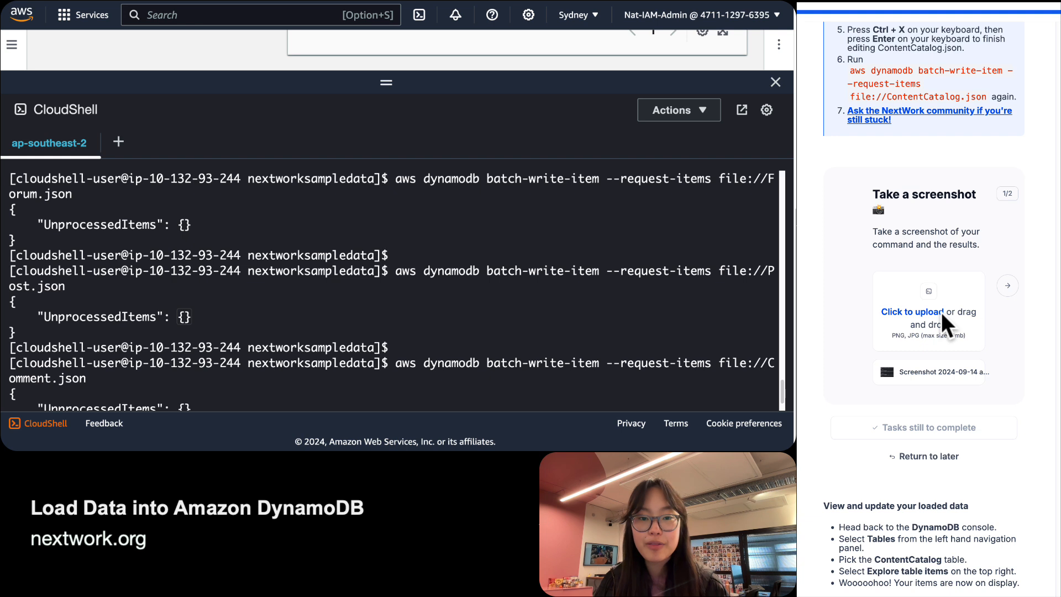
left_click(1014, 285)
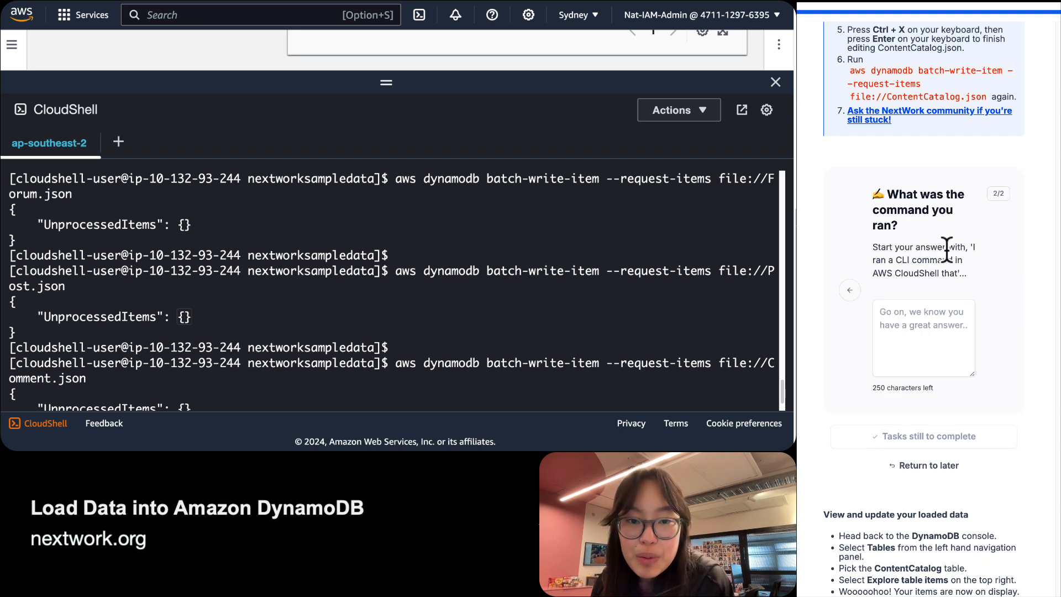
Start the 'What was the command you ran?' answer with the suggested opening phrase.
left_click_drag(972, 247, 958, 270)
key("super+c")
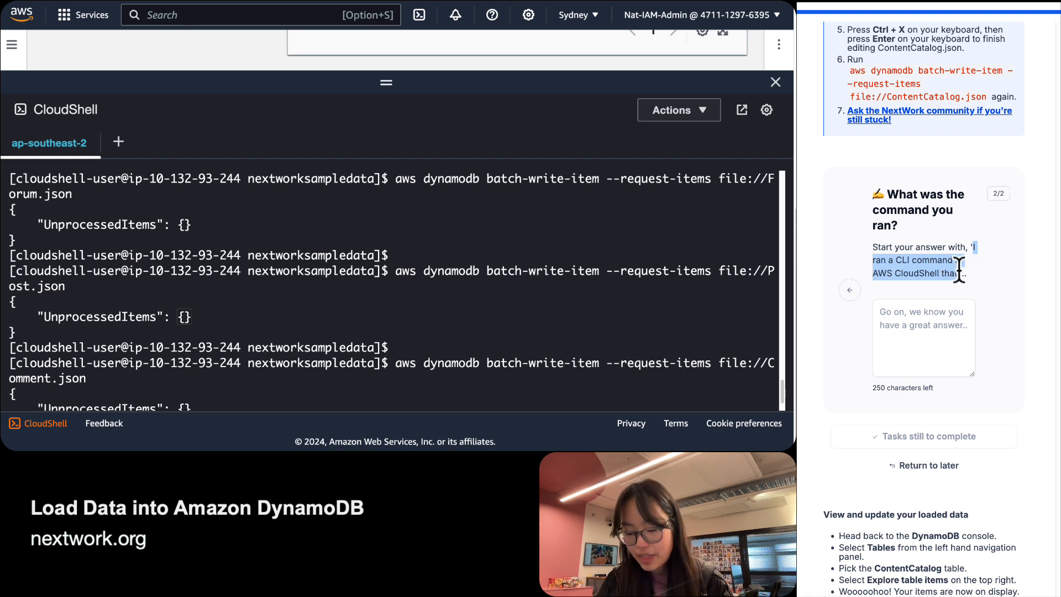
left_click(927, 331)
key("super+v")
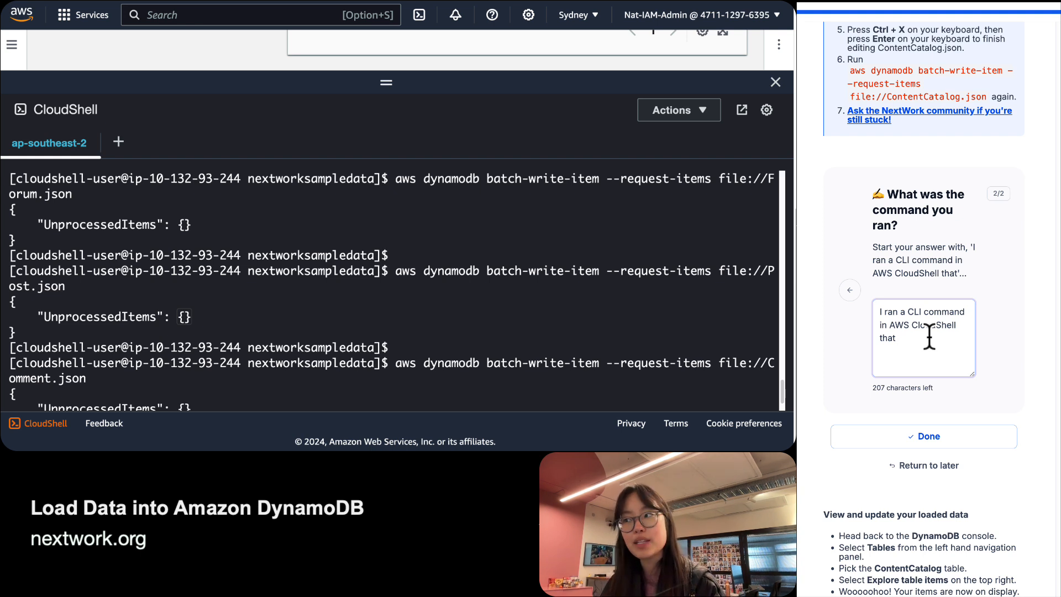
left_click_drag(390, 272, 409, 295)
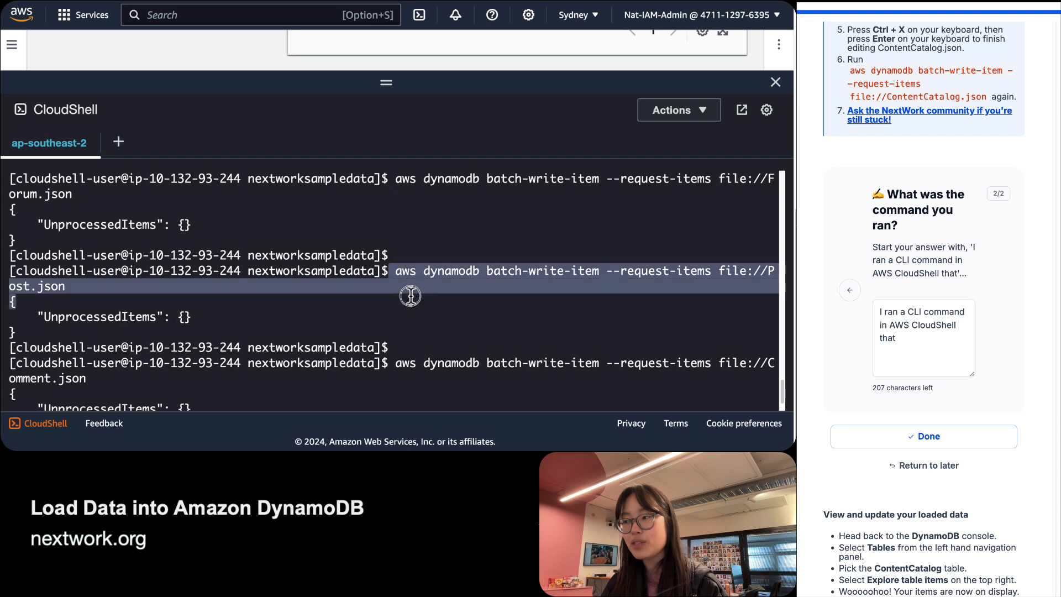
left_click(410, 296)
left_click(952, 333)
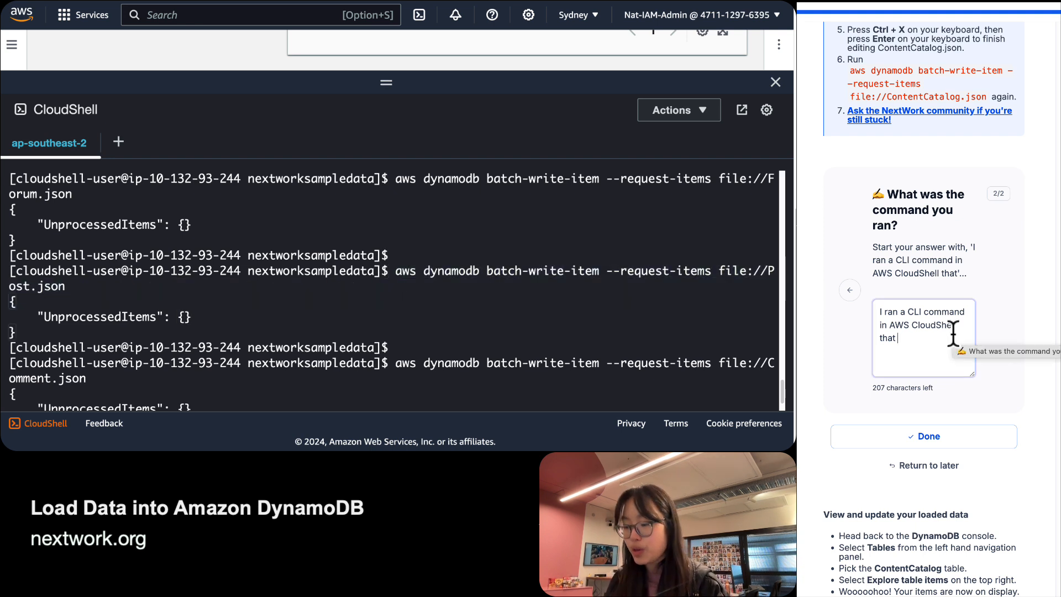
Explain that batch-write-item loads multiple items into DynamoDB using --request-items file://, then submit.
type("load ")
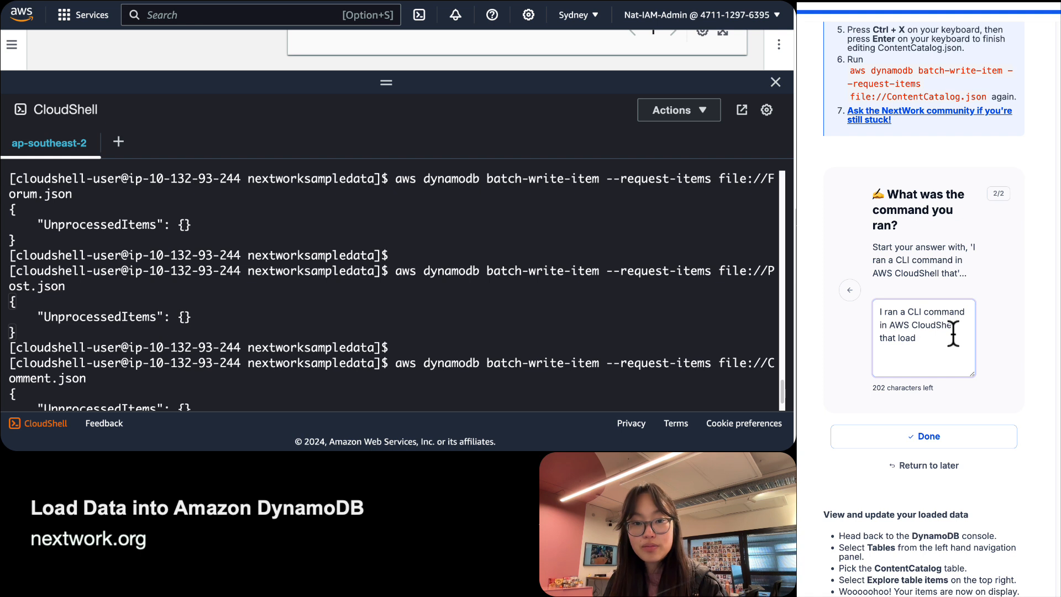
type("multiple piec")
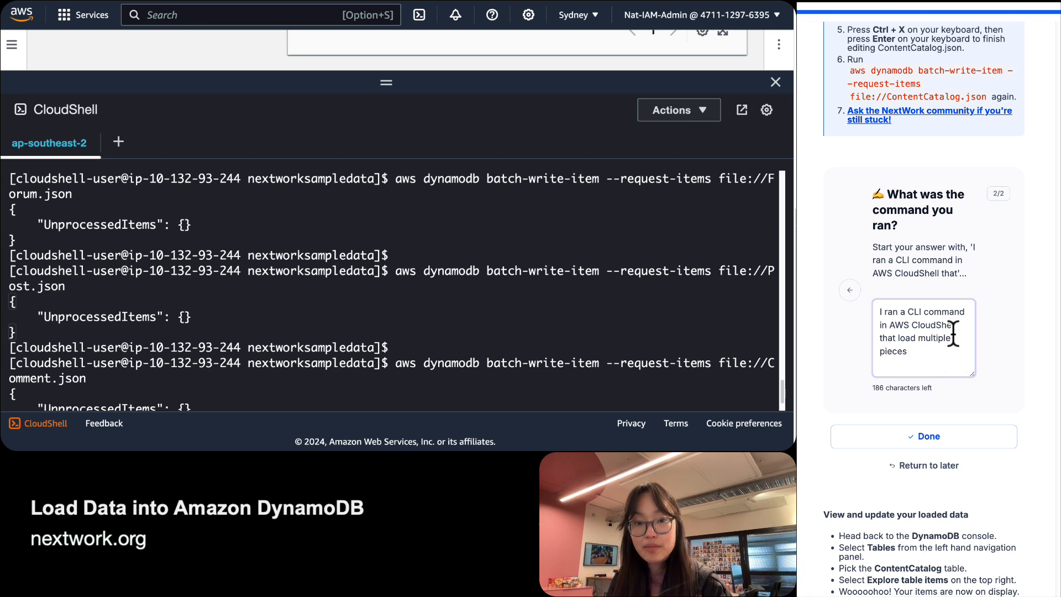
type("es of data (i.e. o")
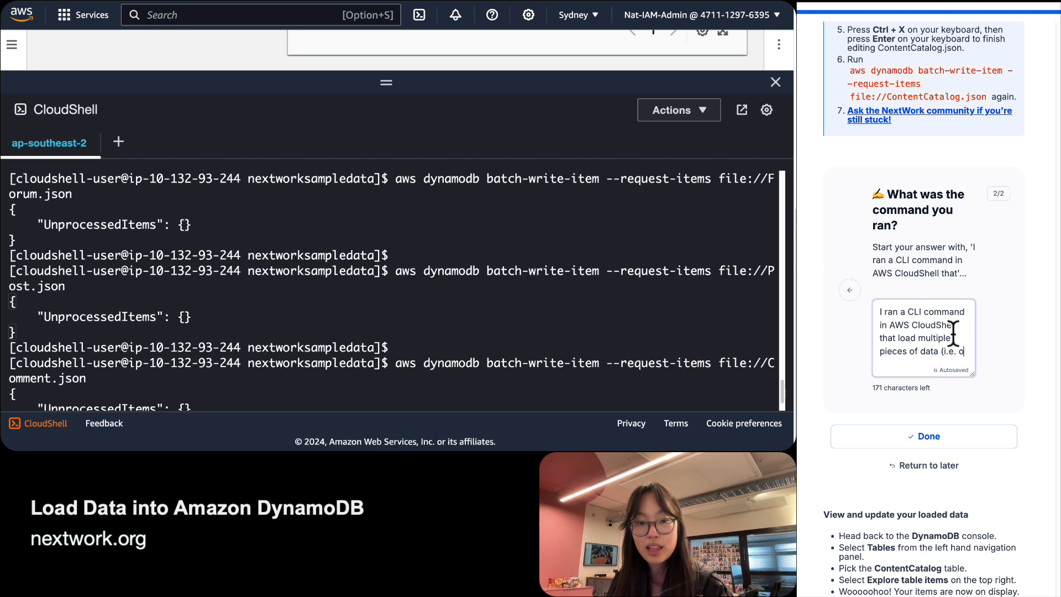
key("BackSpace")
type("load multi")
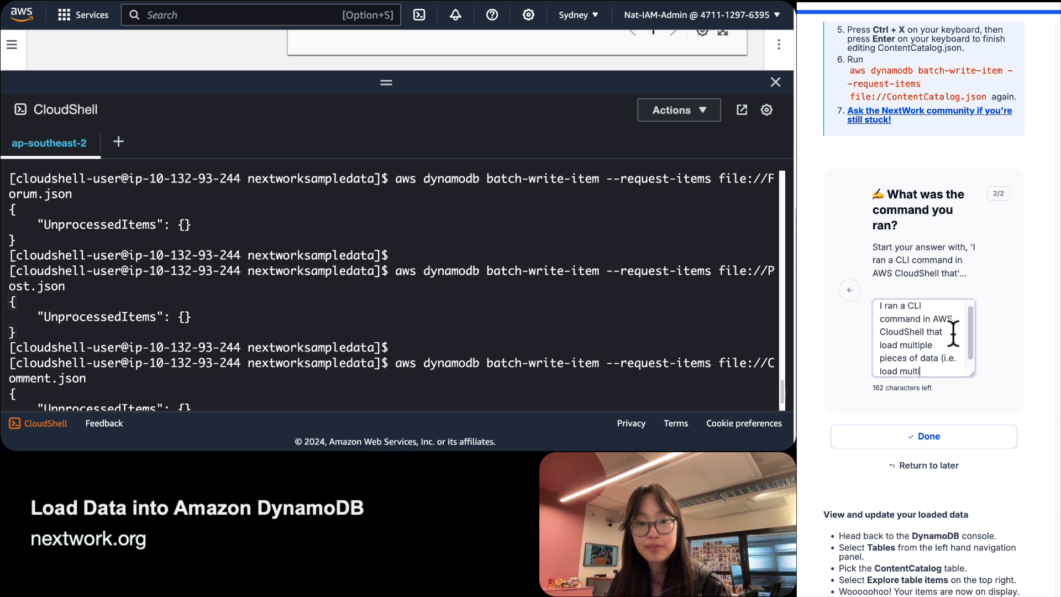
type("ple items)")
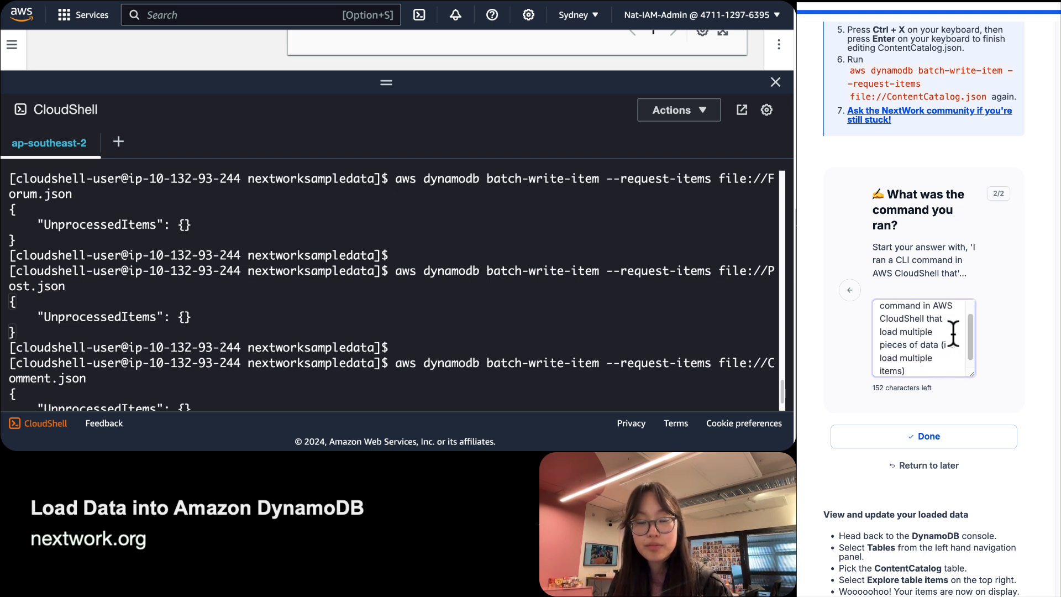
type(" into ")
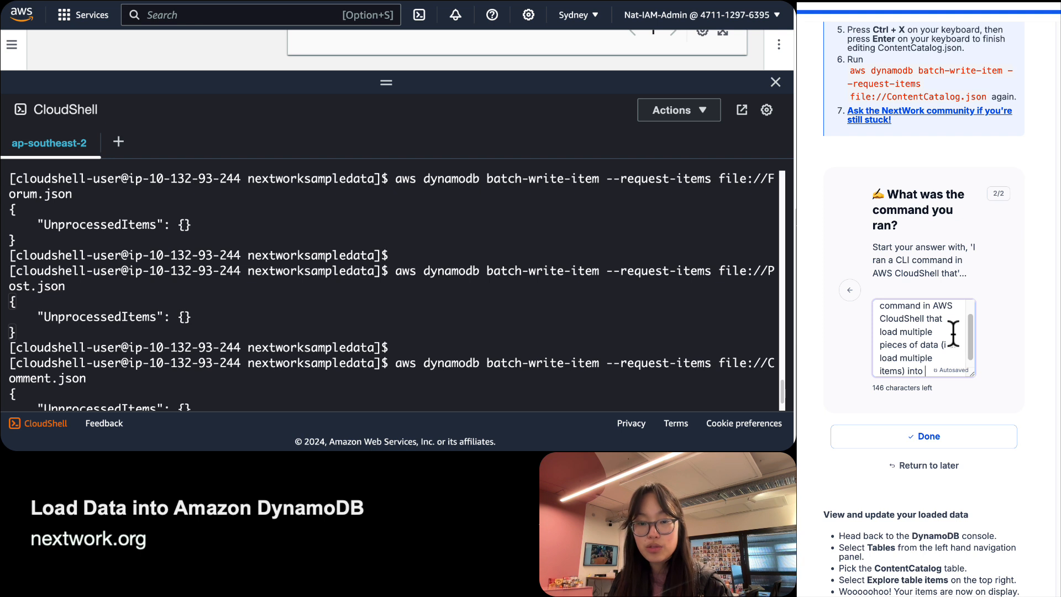
type("Dynma")
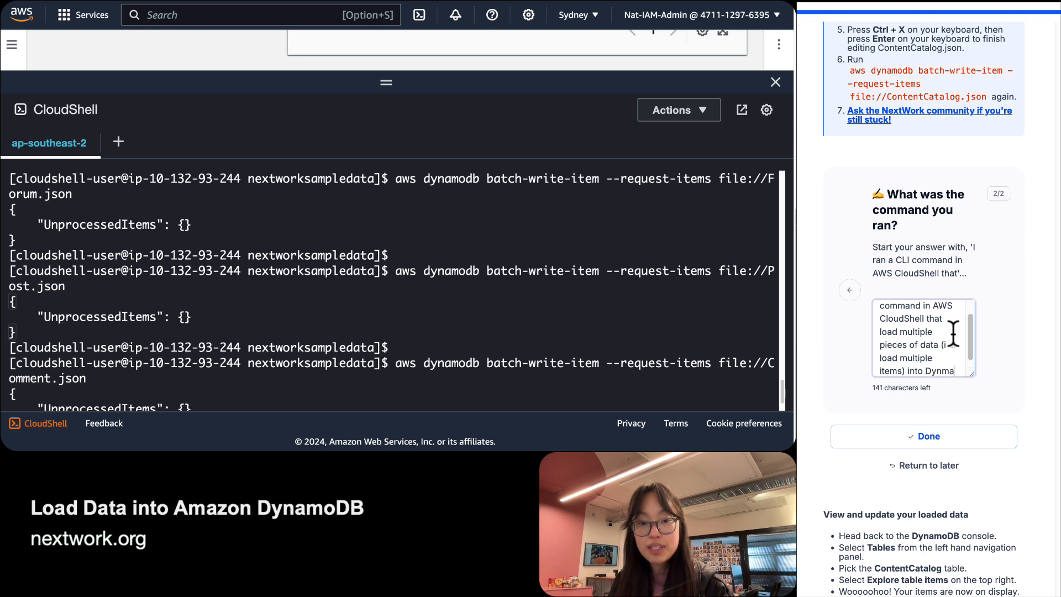
key("BackSpace")
type("amoDB tra")
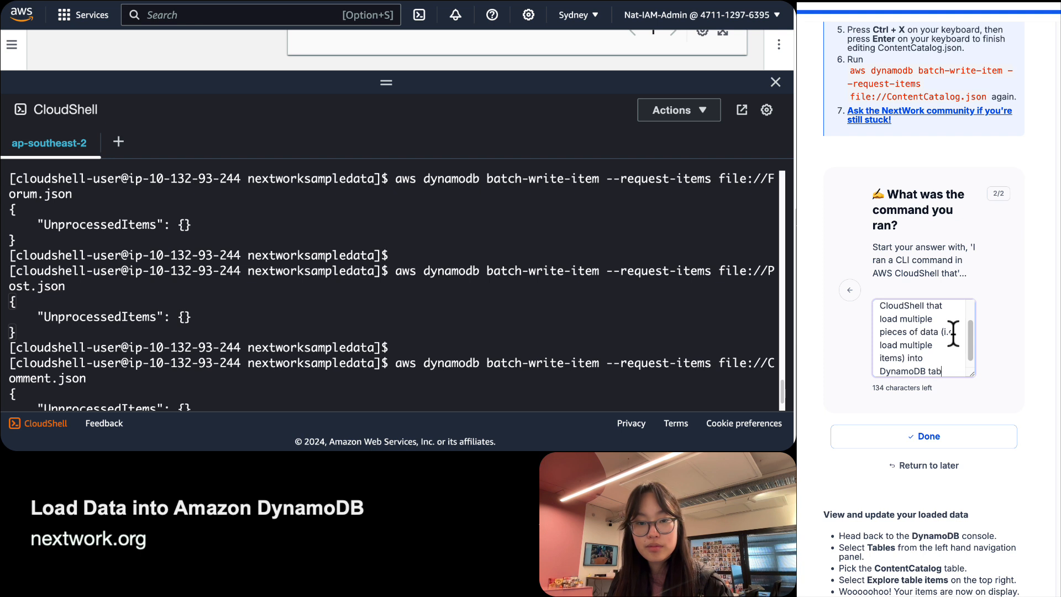
type("the")
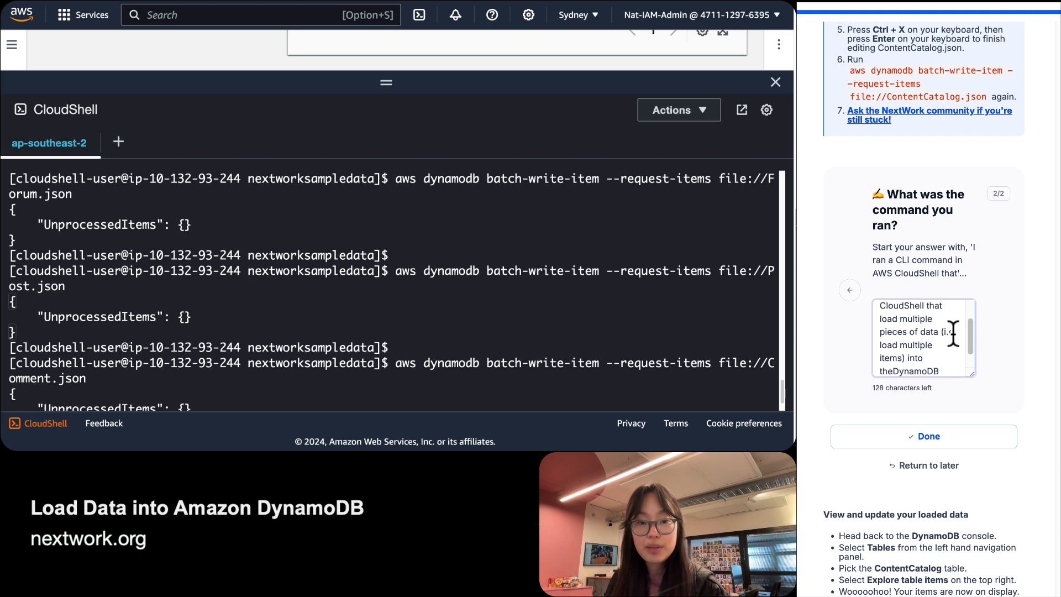
type("  I set")
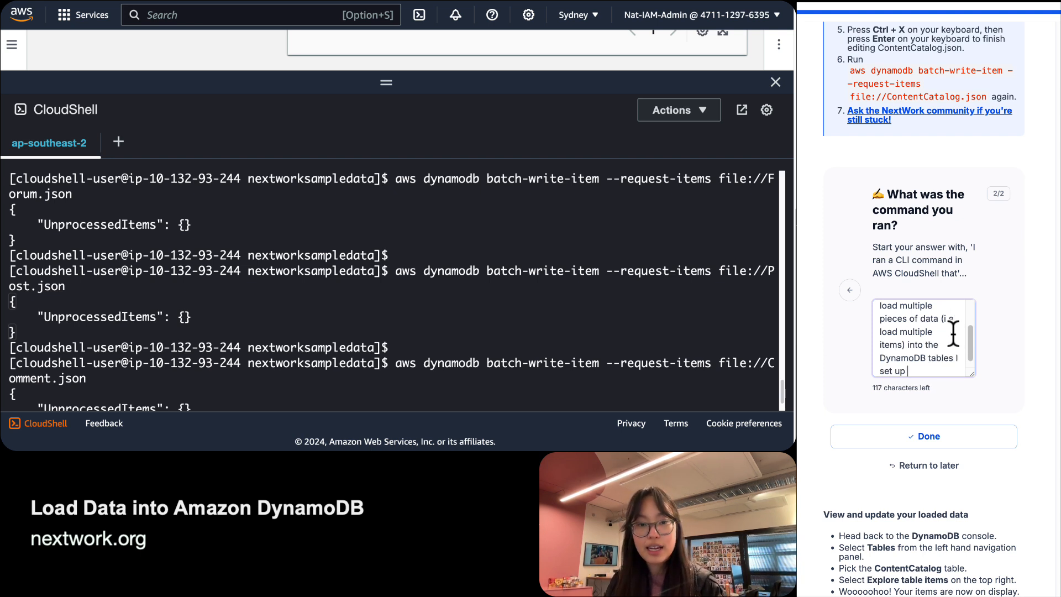
type(" up in the ")
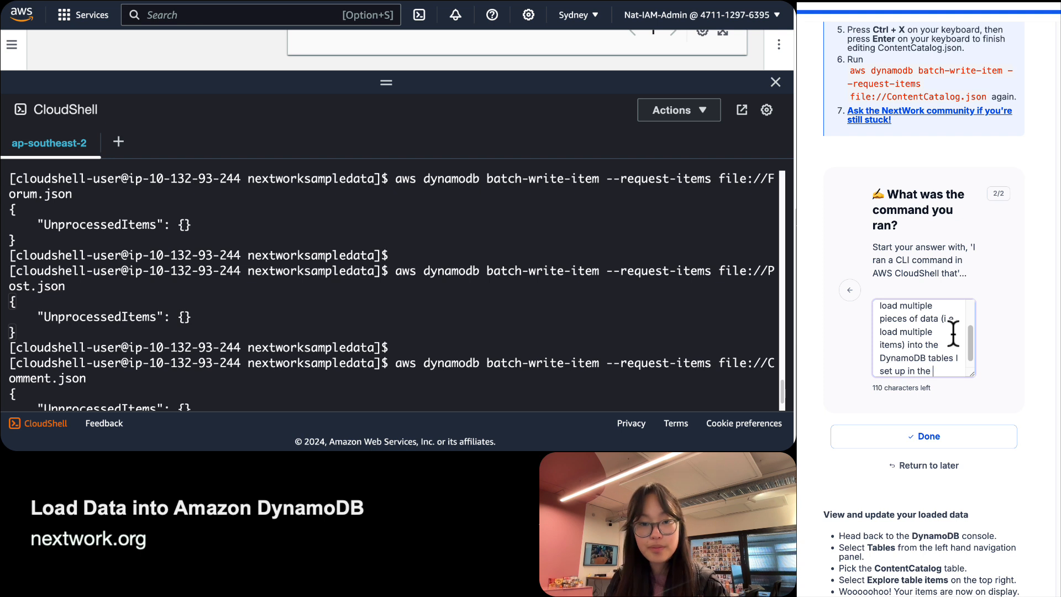
type("previous step. ")
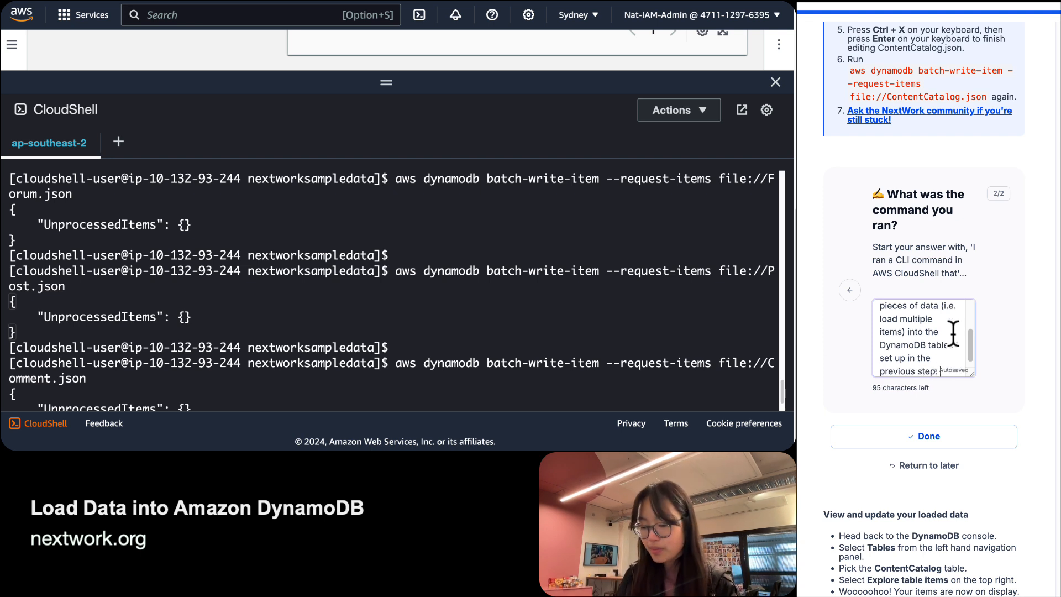
type("This aws")
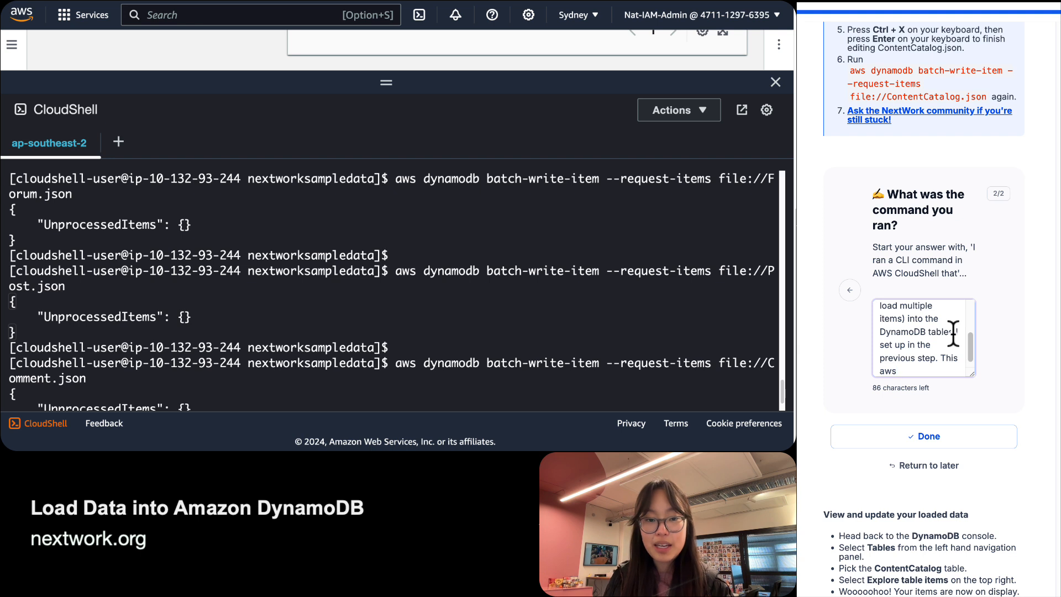
key("BackSpace")
key("BackSpace")
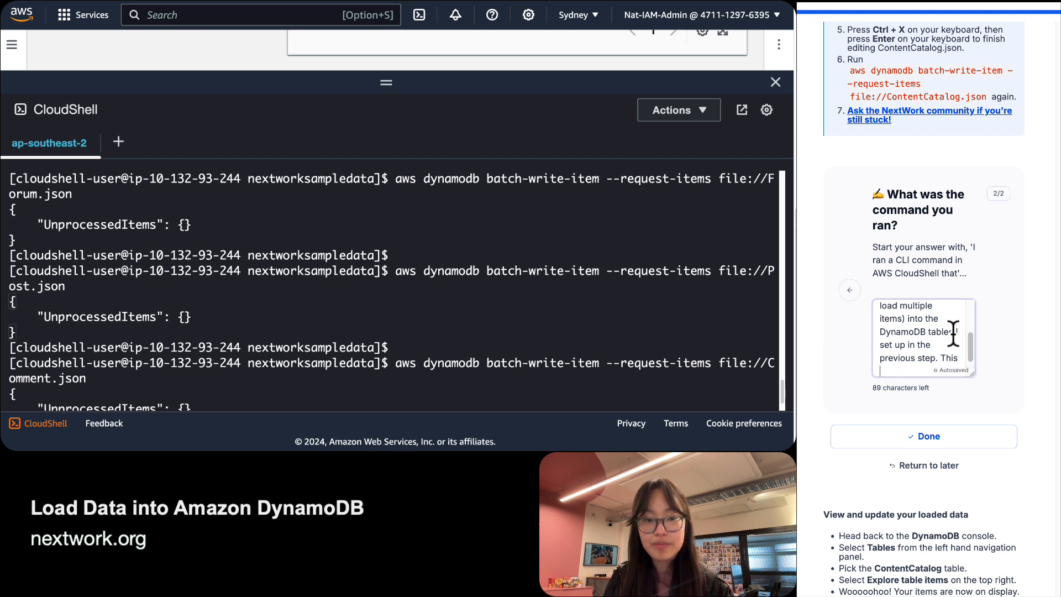
type("AWS CLI command is structured as")
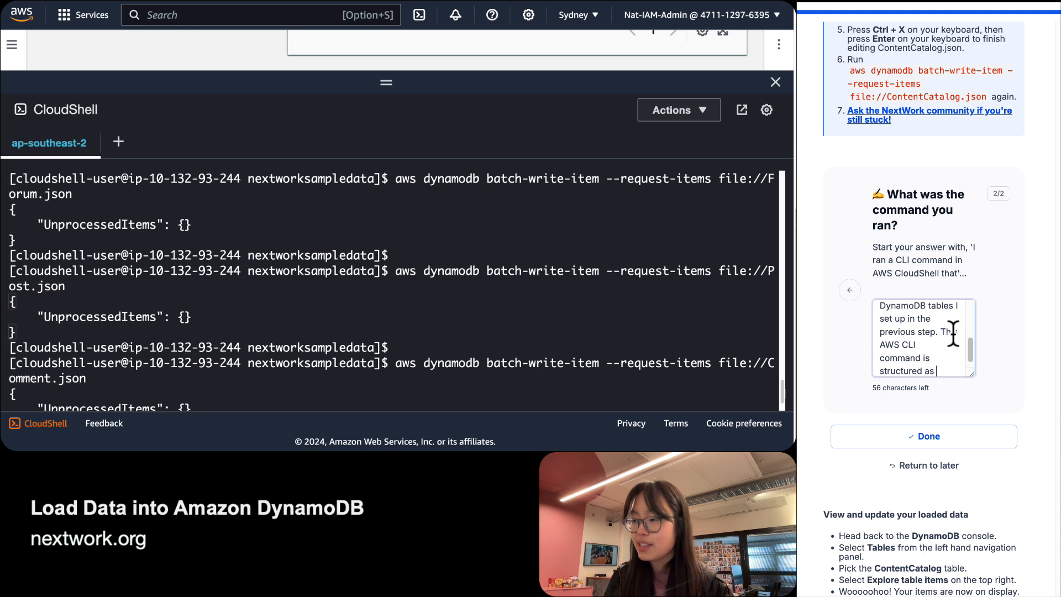
type(" 'aws dynamod")
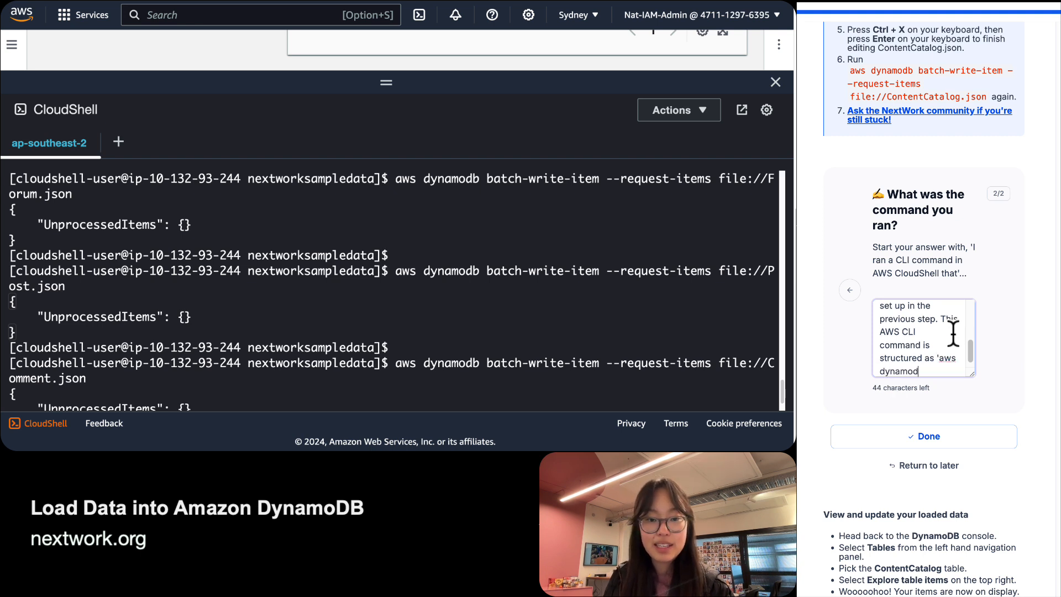
type("b batch-wr")
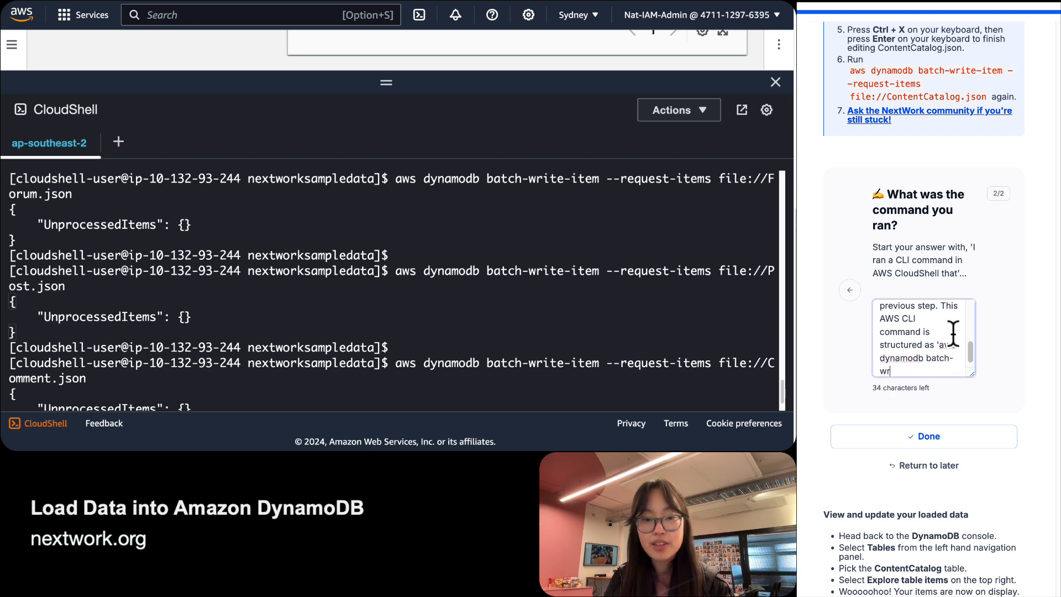
type("ite-item ")
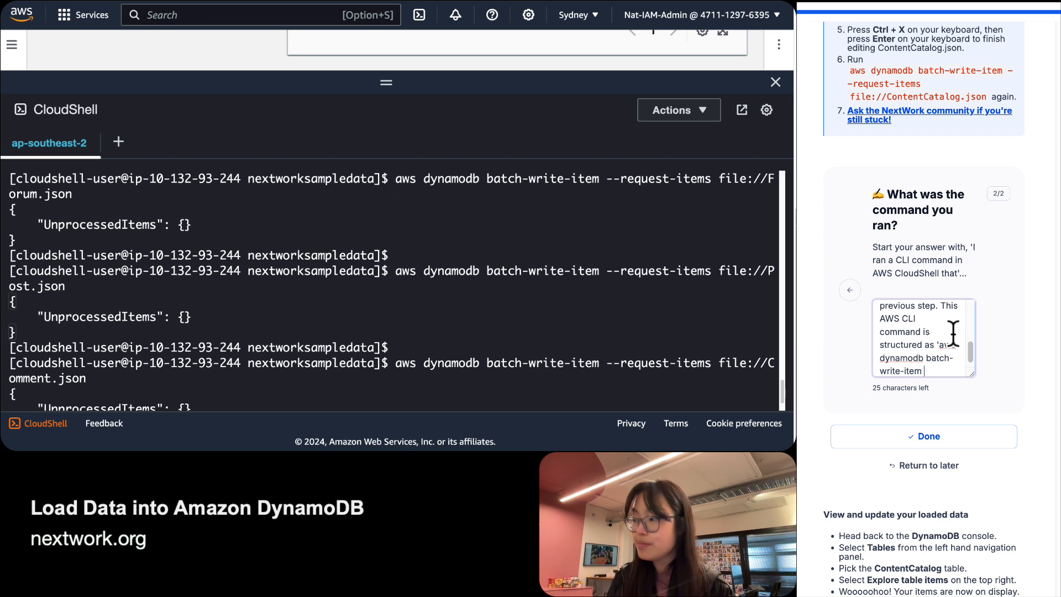
type("--request-items ")
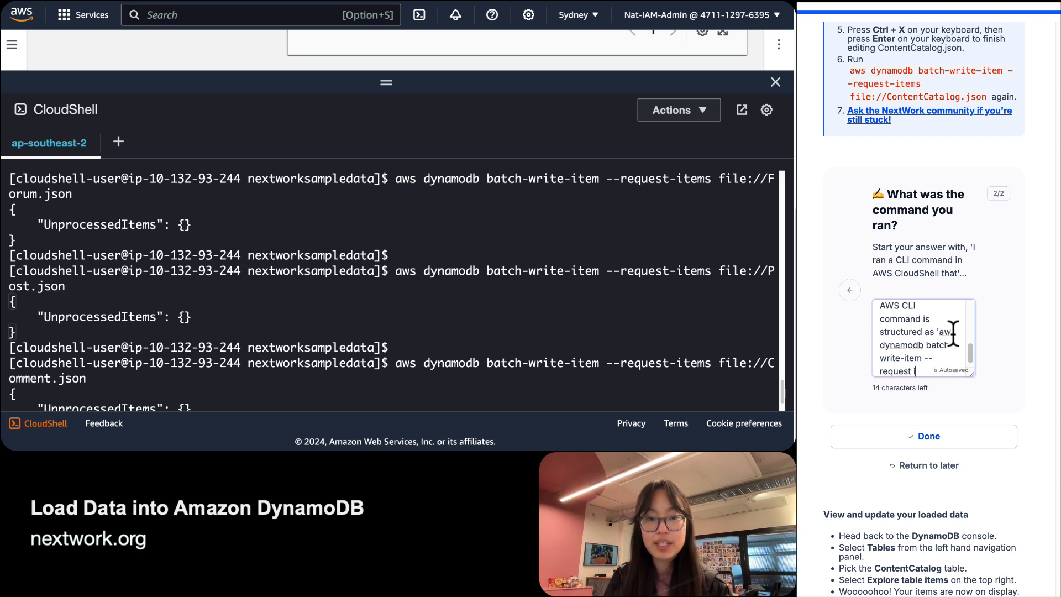
type("file://")
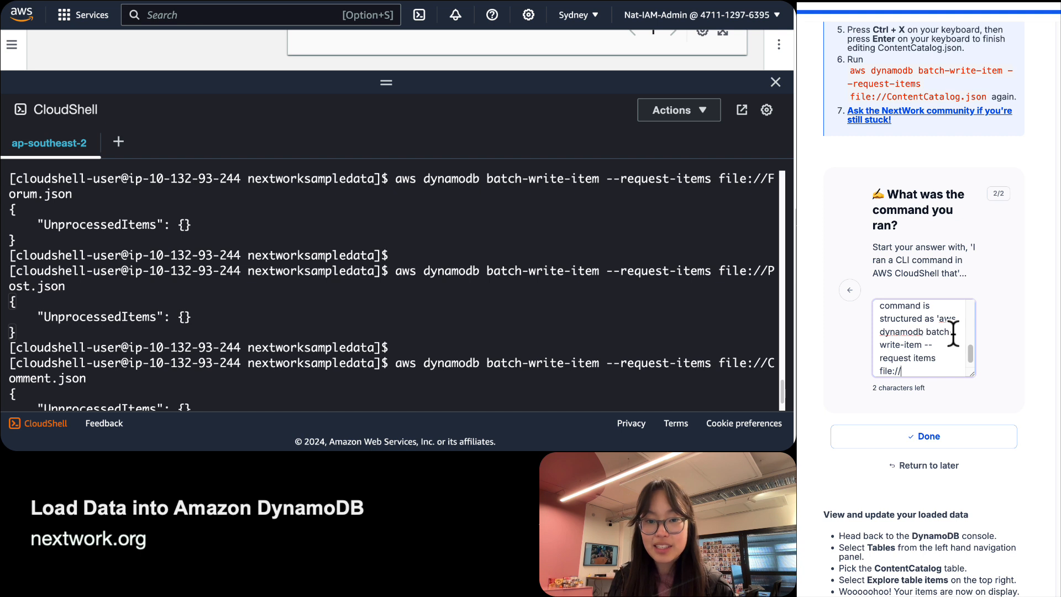
type(".")
key("BackSpace")
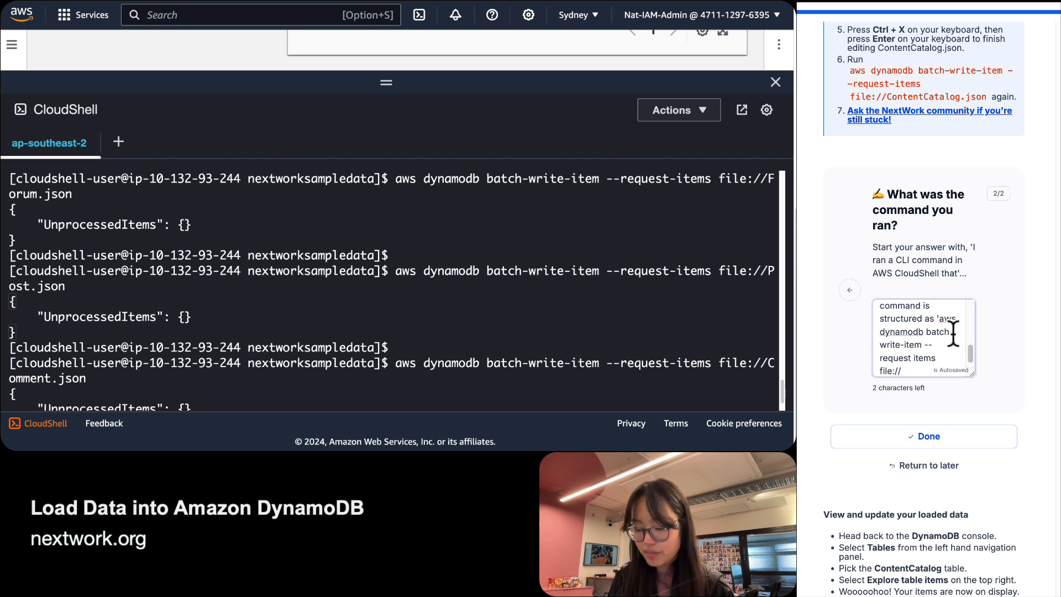
type("..")
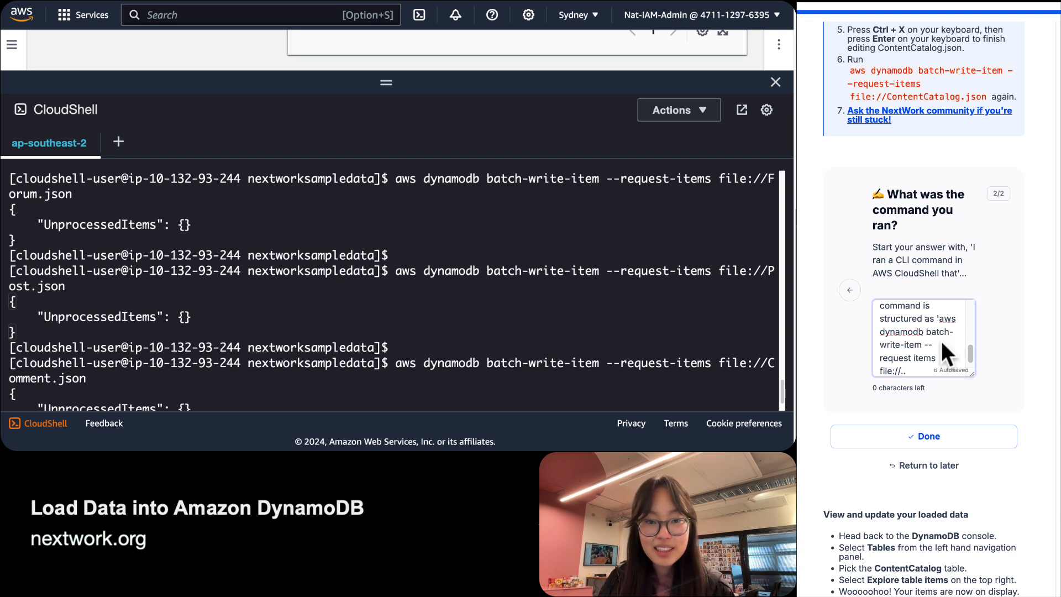
scroll(940, 341, "down", 1)
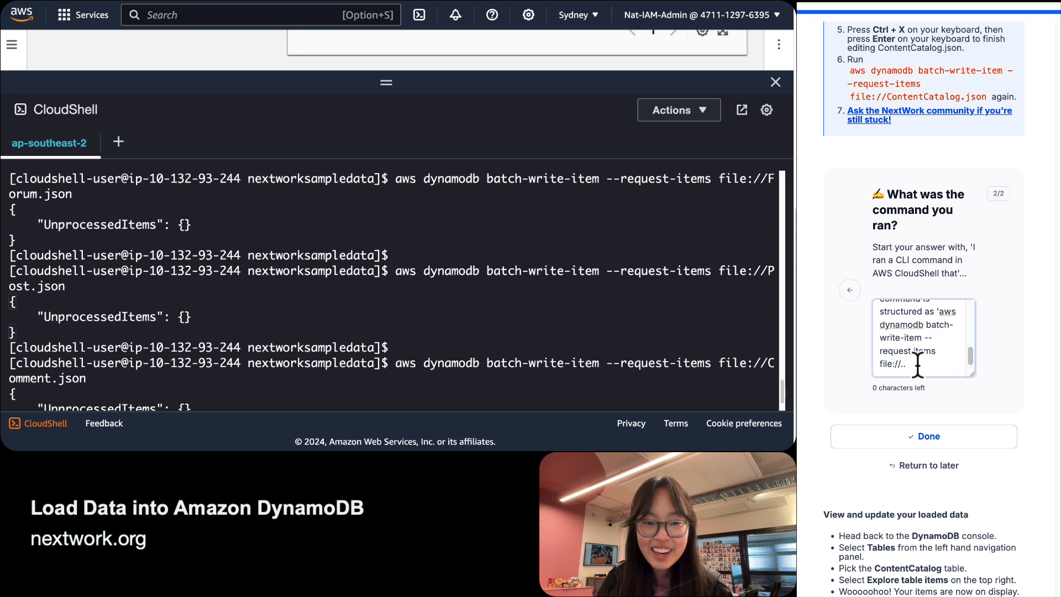
key("BackSpace")
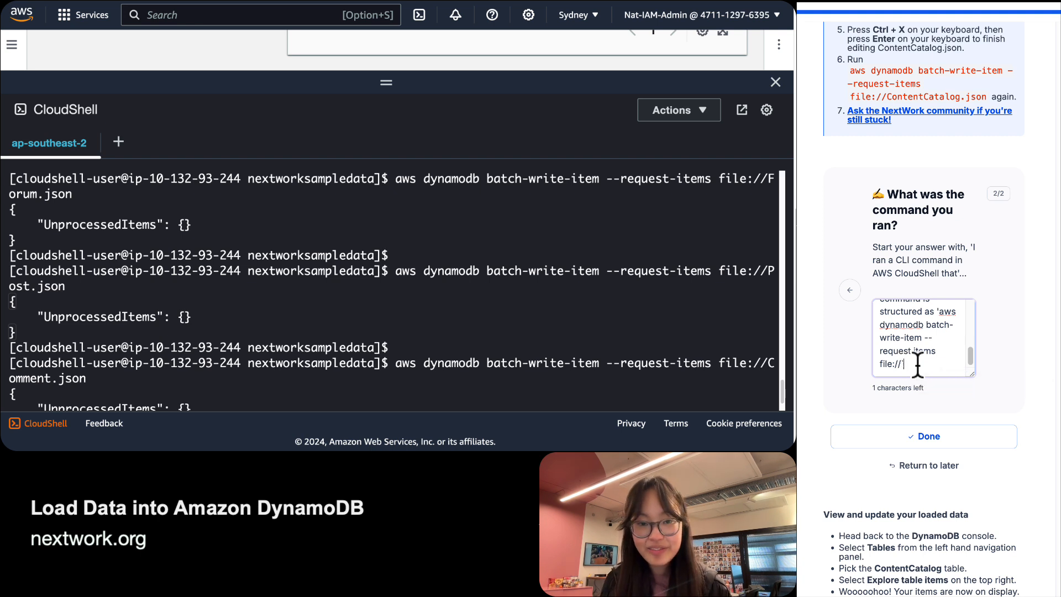
type("x")
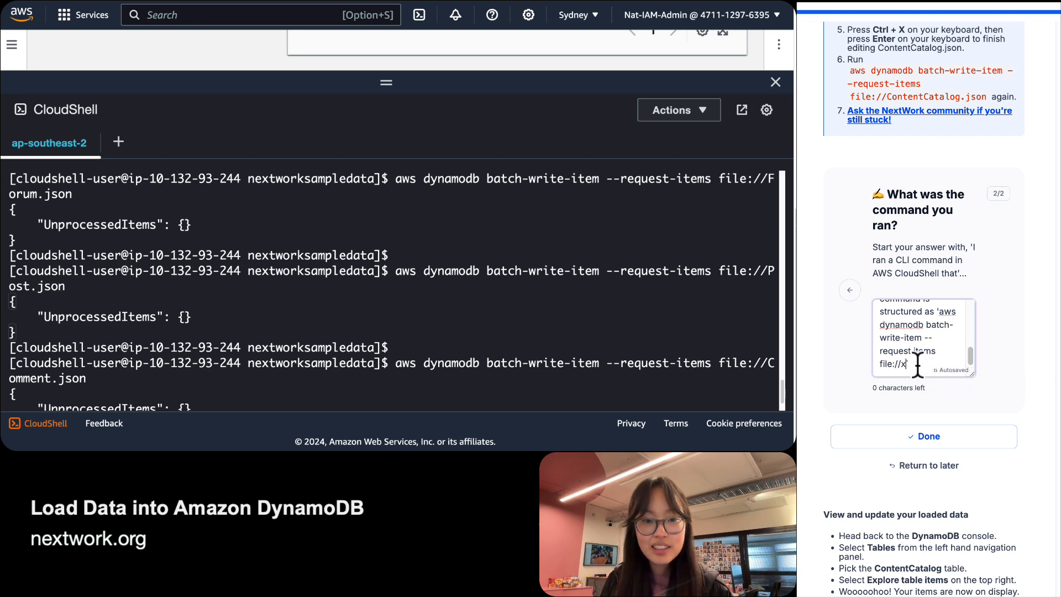
left_click(1001, 429)
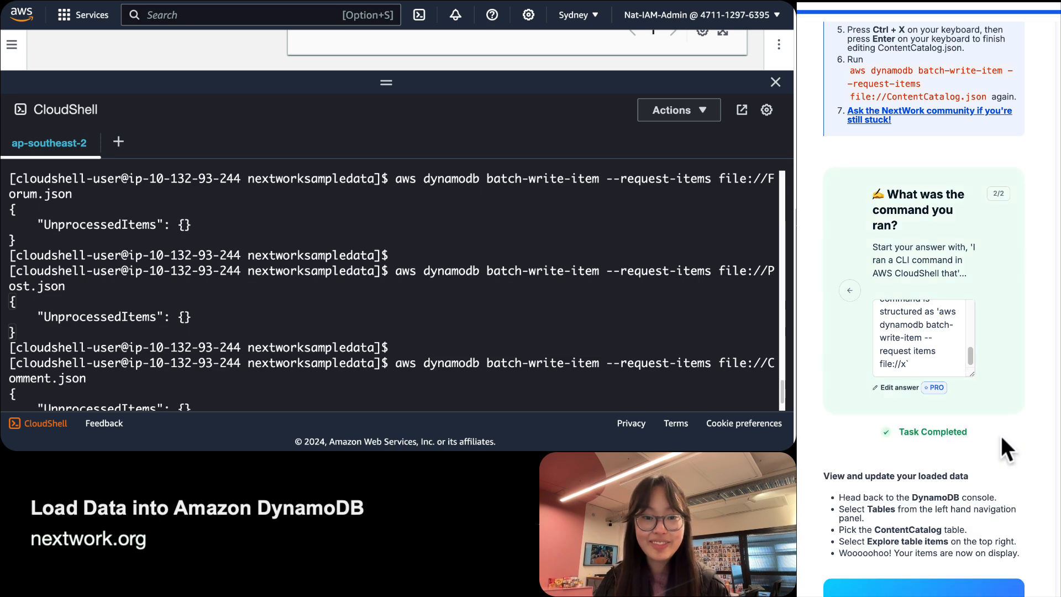
scroll(872, 153, "down", 5)
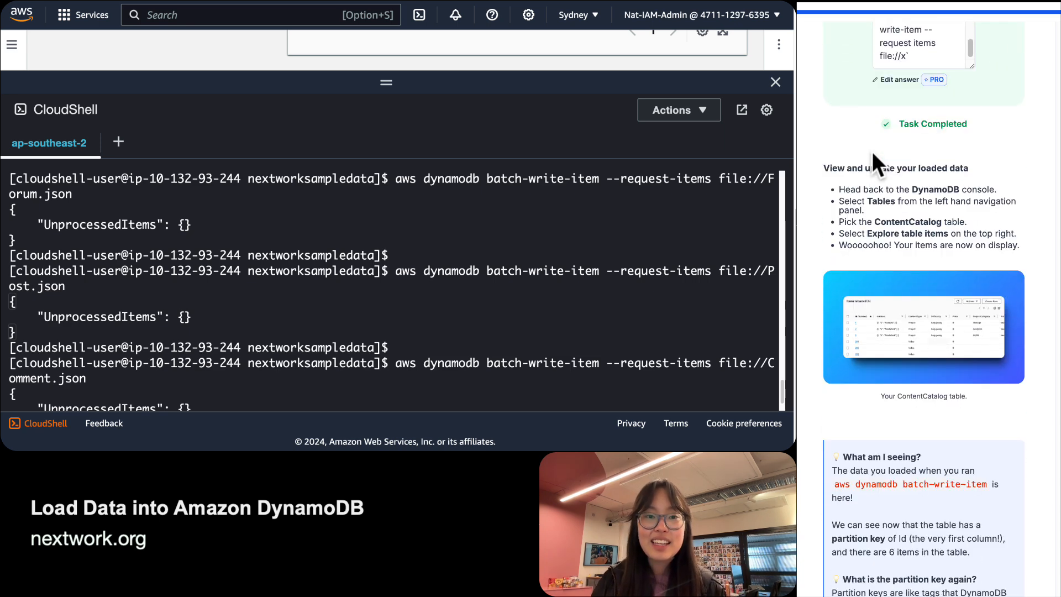
scroll(872, 152, "down", 1)
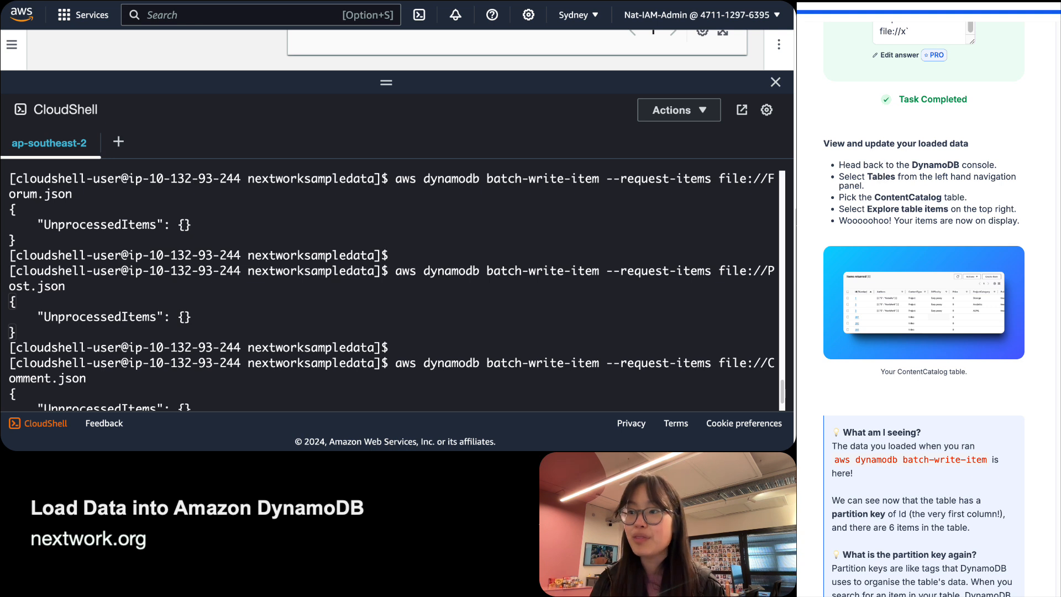
scroll(396, 353, "down", 2)
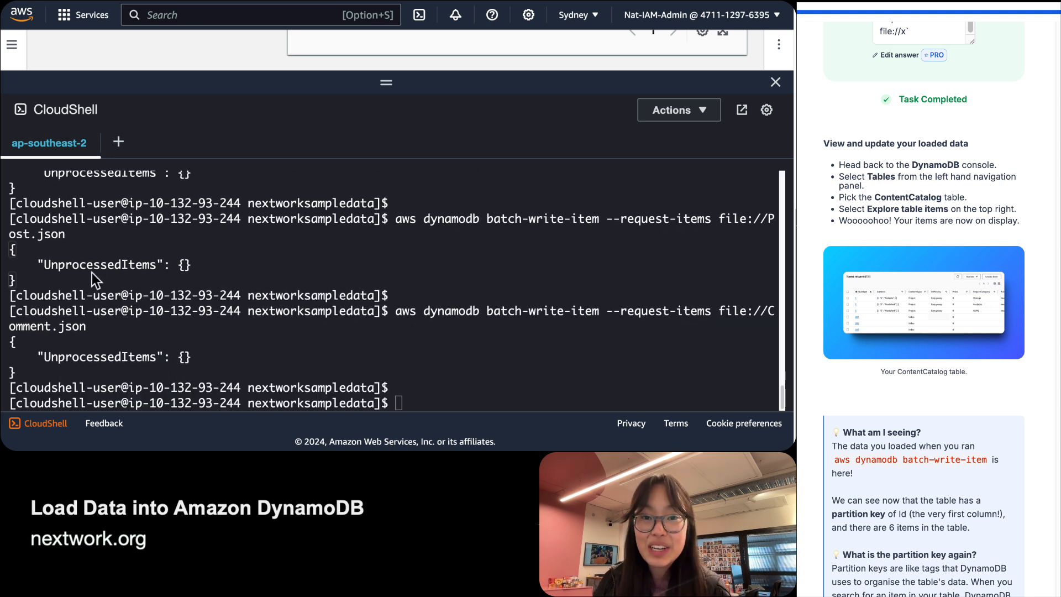
left_click(182, 355)
triple_click(164, 352)
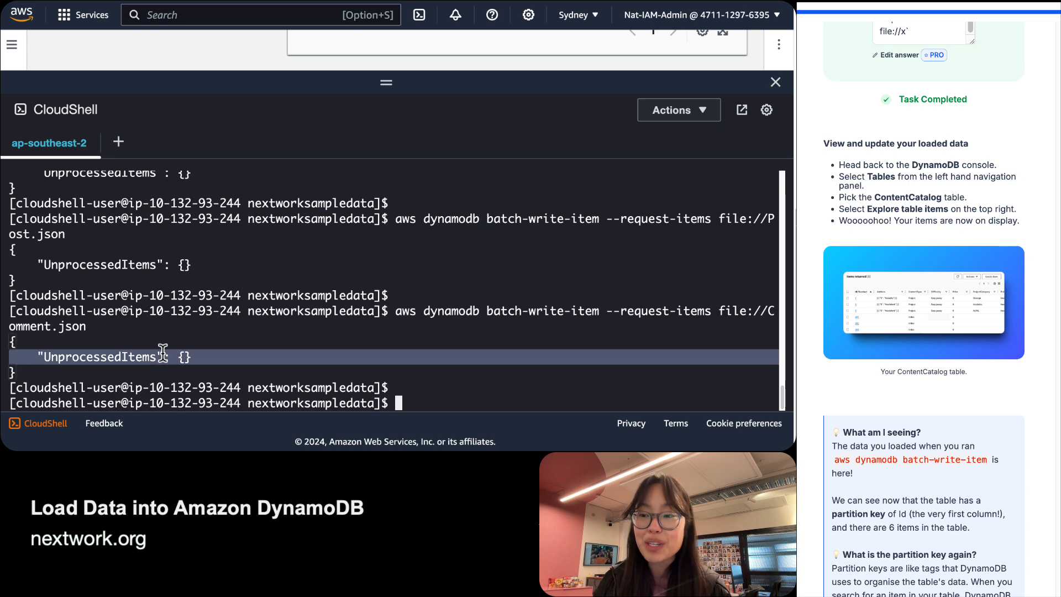
left_click(171, 352)
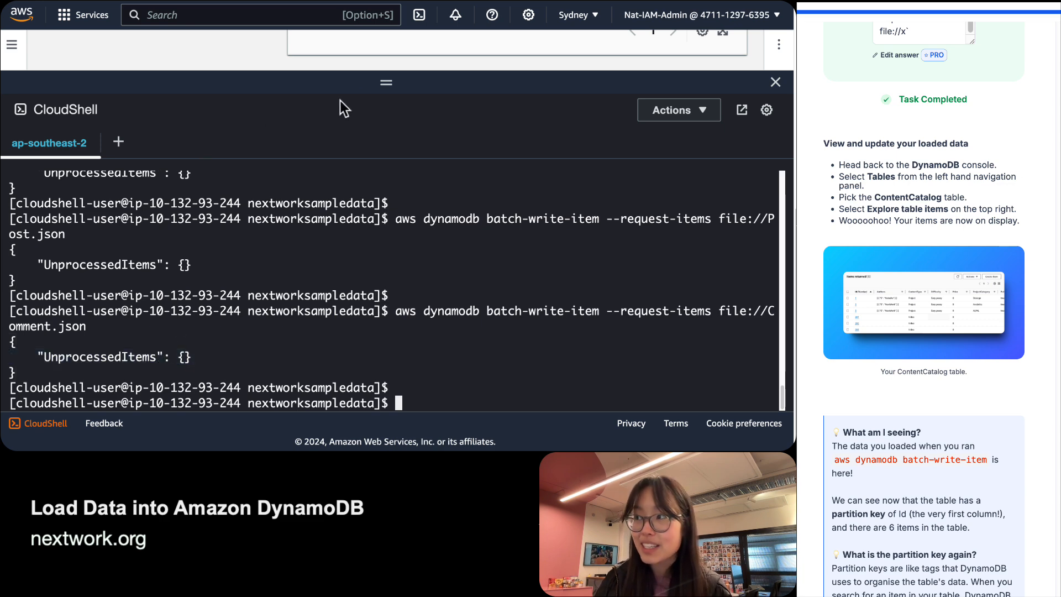
Collapse CloudShell and refresh ContentCatalog's items to list Projects 1–3 and Videos 201–203.
left_click_drag(365, 84, 393, 298)
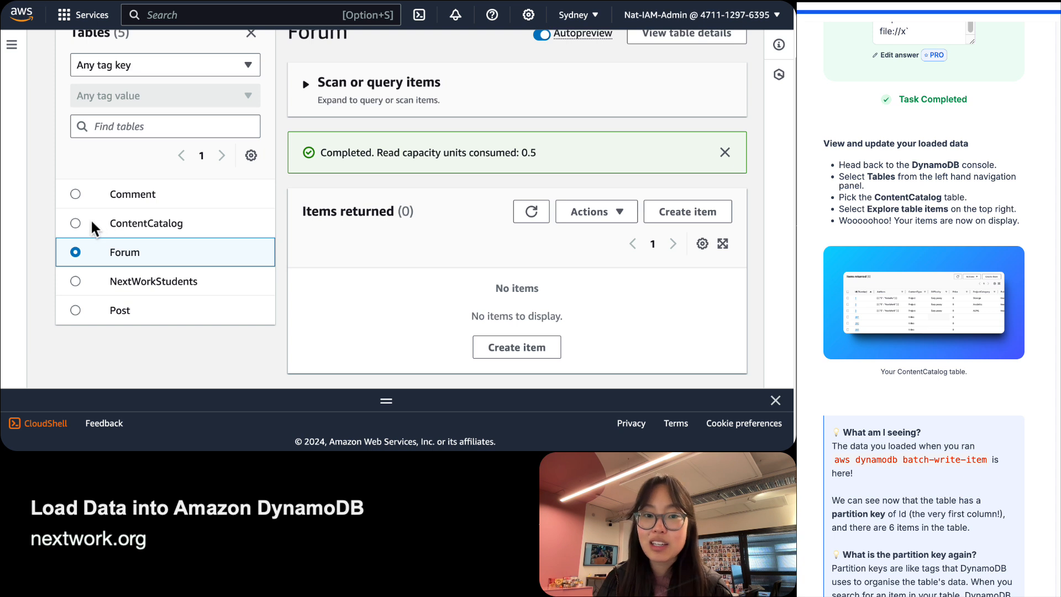
left_click(74, 223)
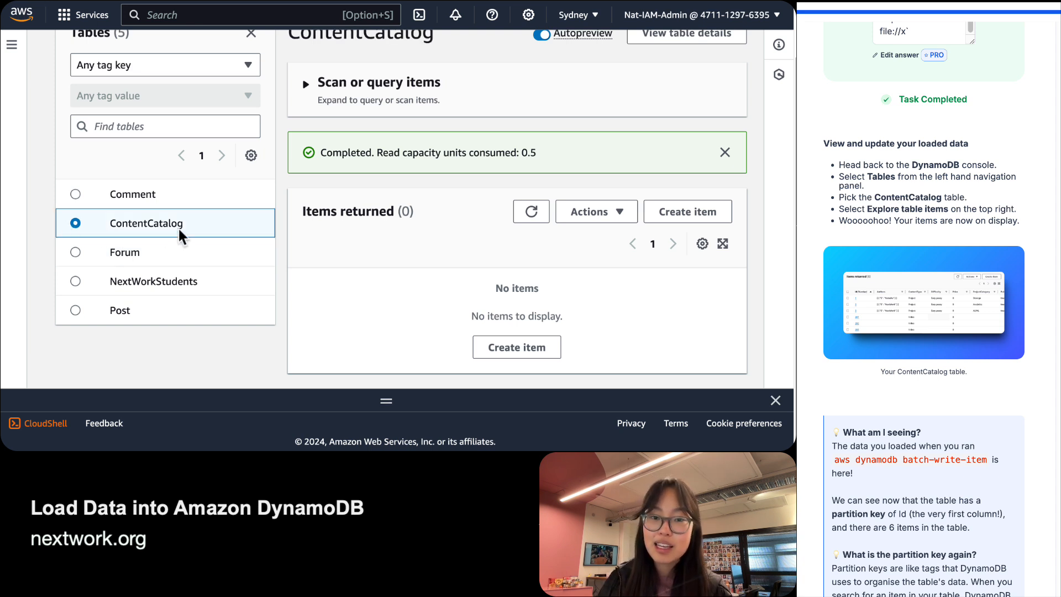
scroll(481, 247, "up", 2)
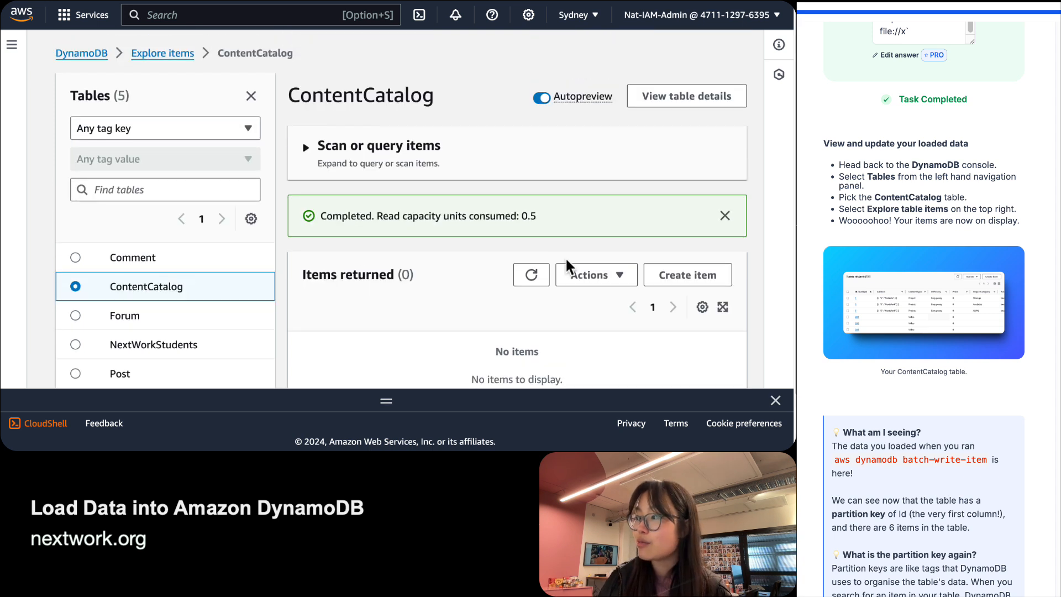
left_click(528, 277)
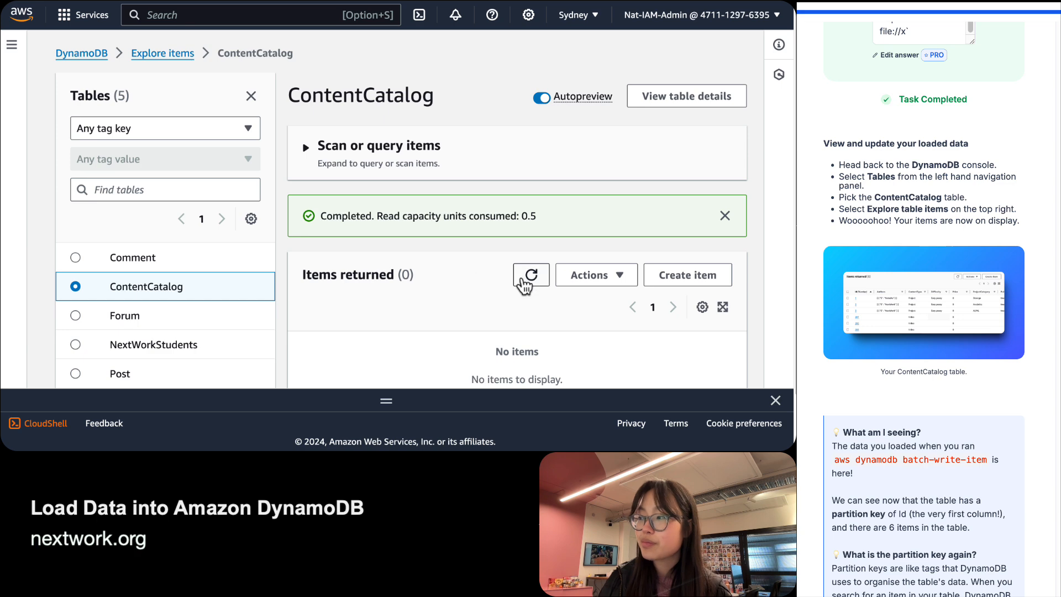
scroll(487, 253, "down", 3)
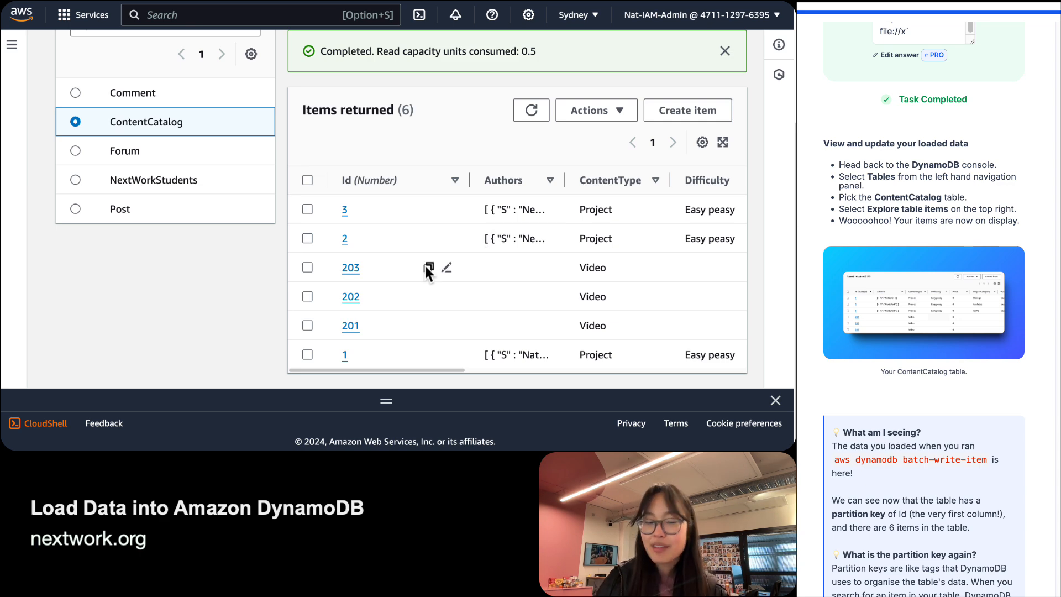
Scroll across the ContentCatalog items table to review every attribute column.
scroll(922, 354, "down", 7)
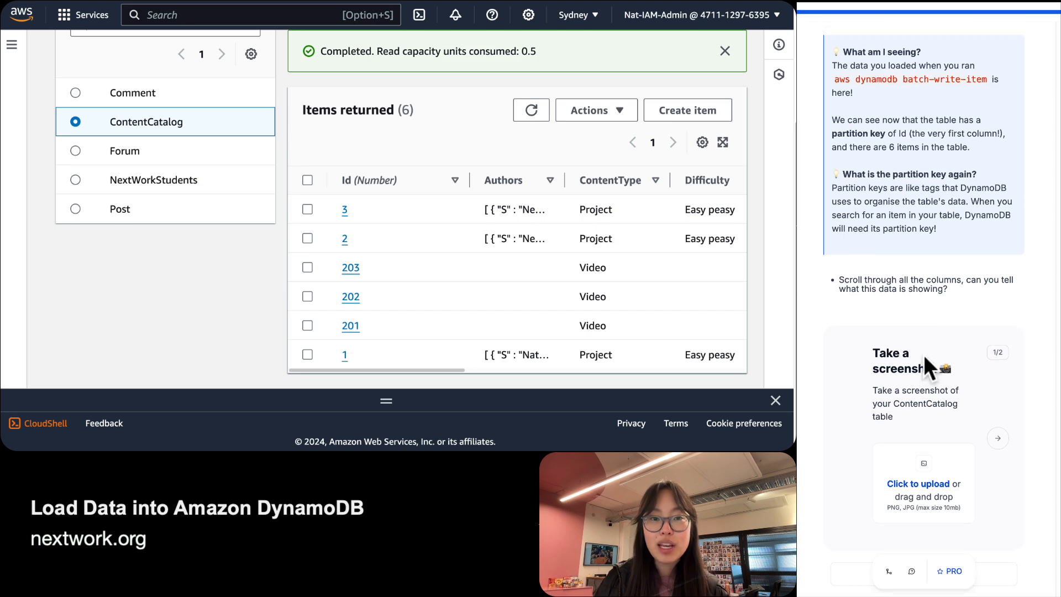
scroll(923, 355, "up", 6)
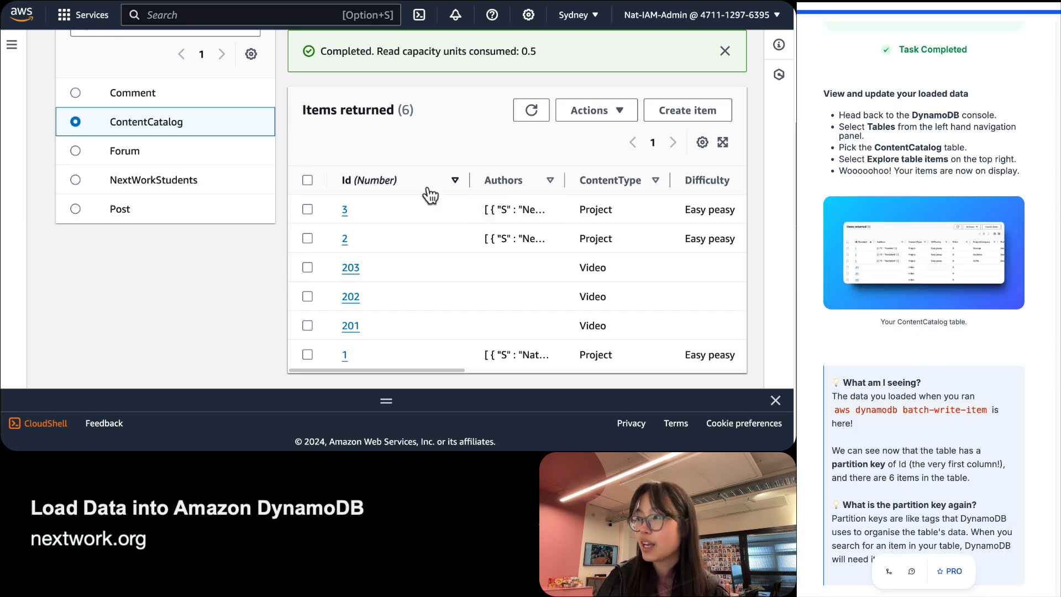
scroll(482, 231, "right", 10)
scroll(482, 235, "left", 5)
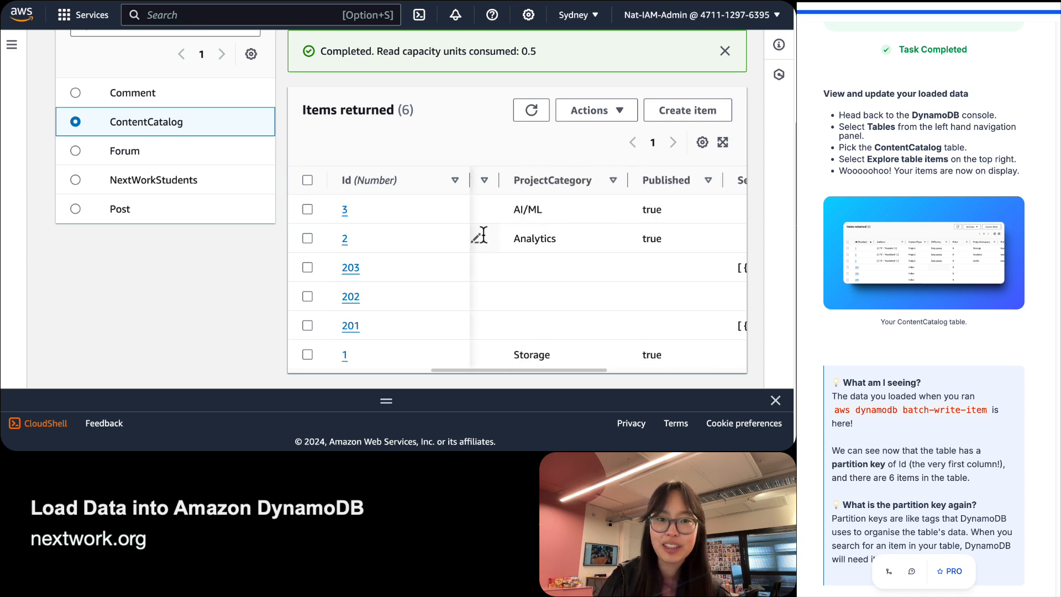
scroll(483, 235, "left", 4)
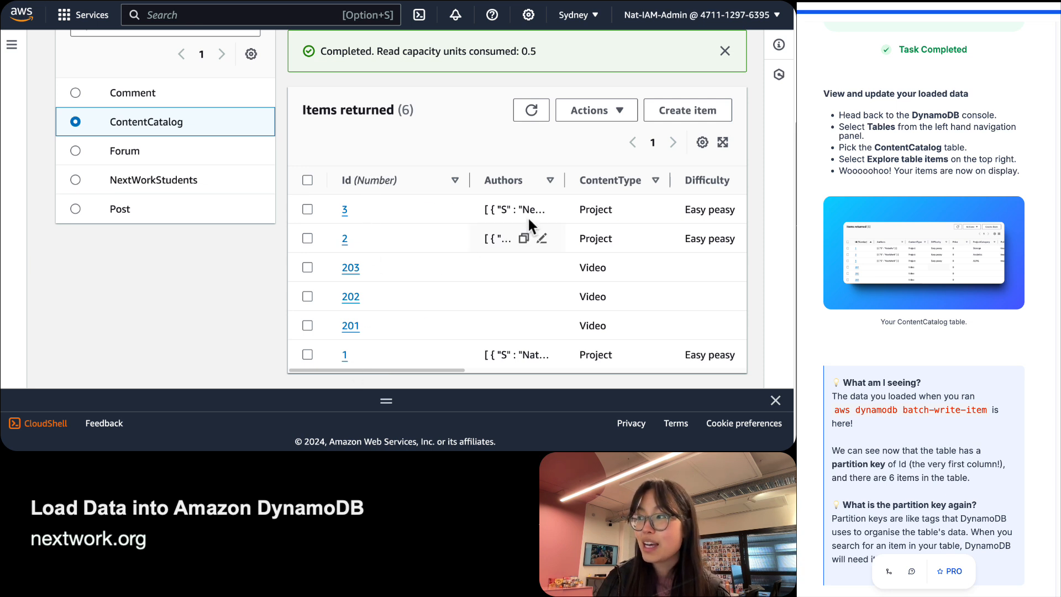
scroll(522, 210, "right", 1)
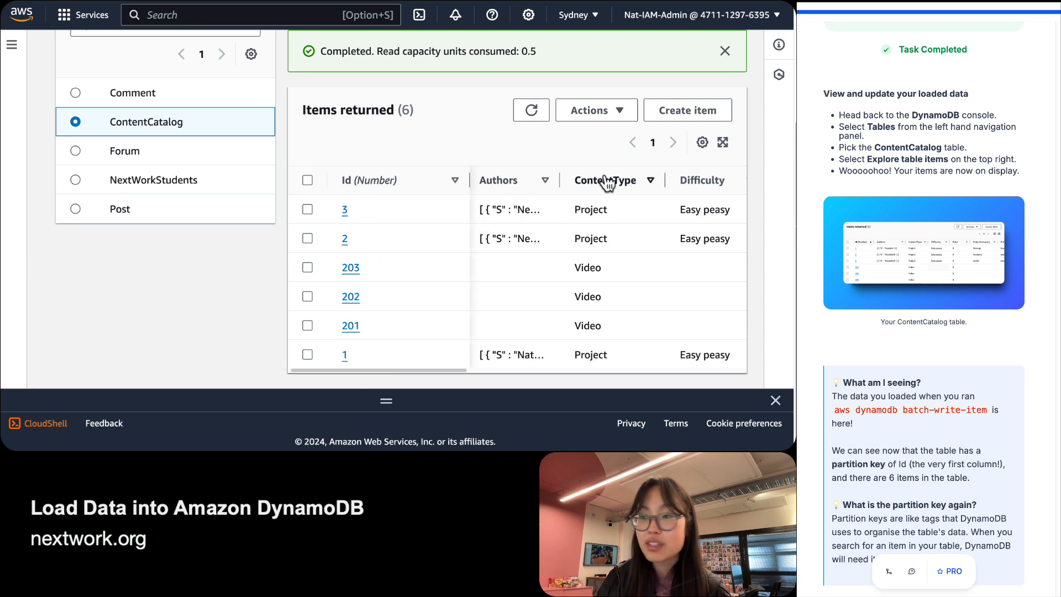
scroll(616, 182, "right", 5)
scroll(617, 182, "right", 10)
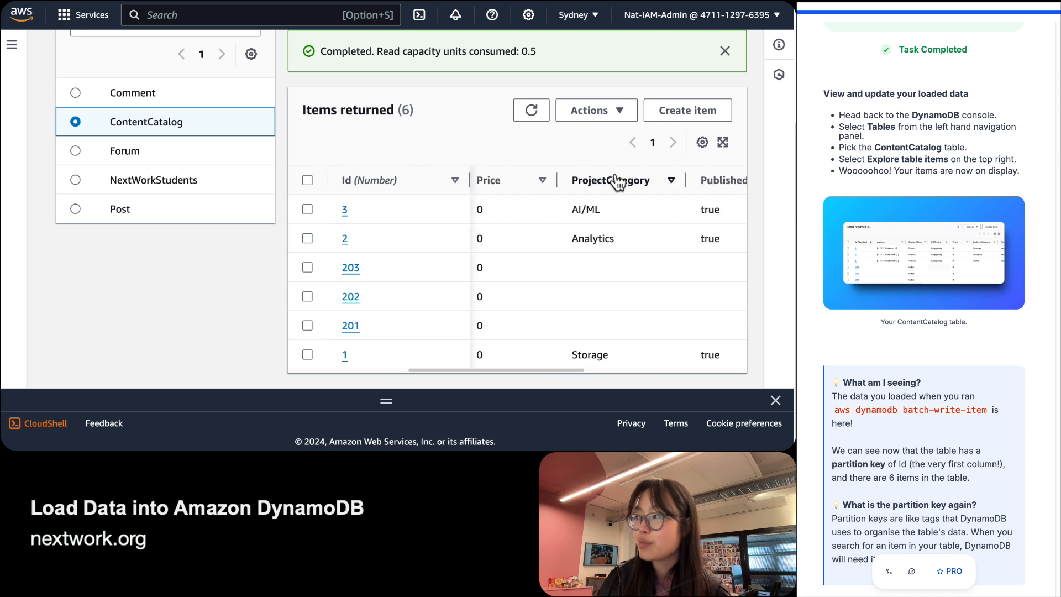
scroll(617, 182, "left", 10)
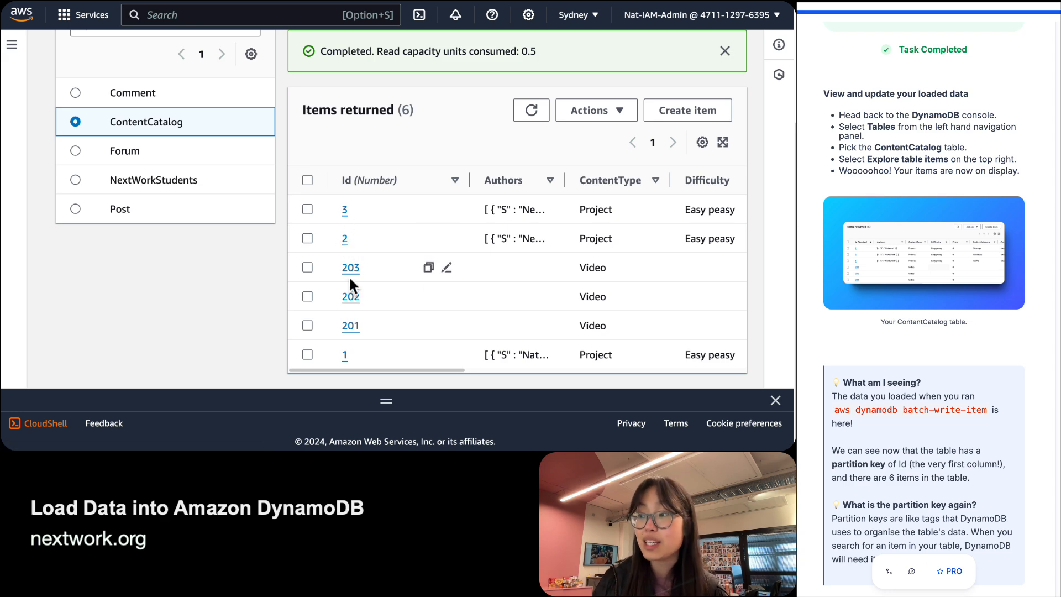
scroll(349, 275, "up", 3)
scroll(349, 275, "down", 2)
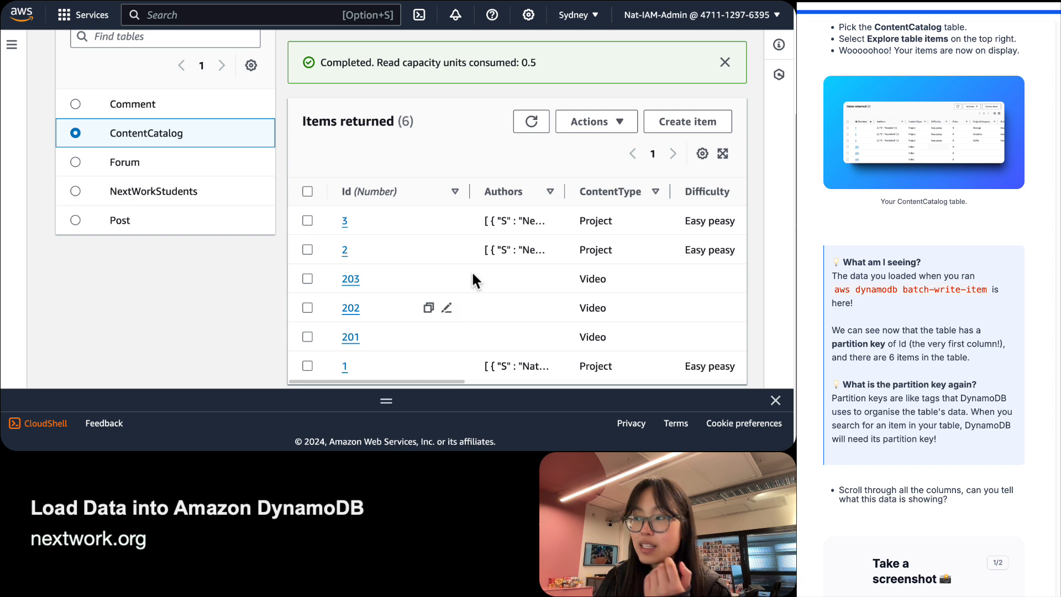
Check the batch-write command in CloudShell, then switch to the Finder desktop showing Forum.json.
left_click(308, 402)
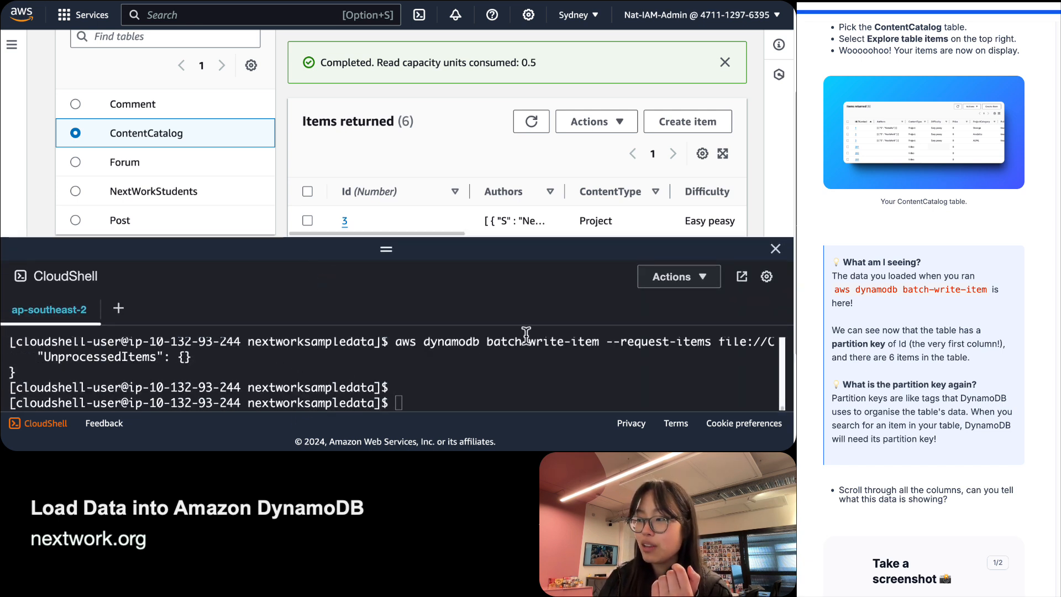
left_click_drag(391, 343, 393, 353)
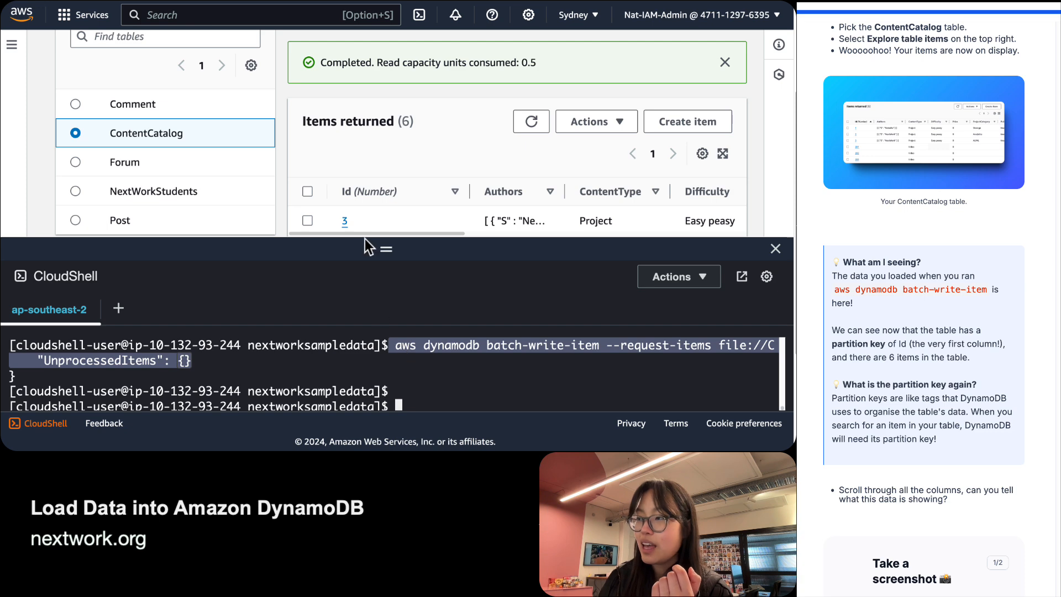
left_click_drag(361, 250, 363, 389)
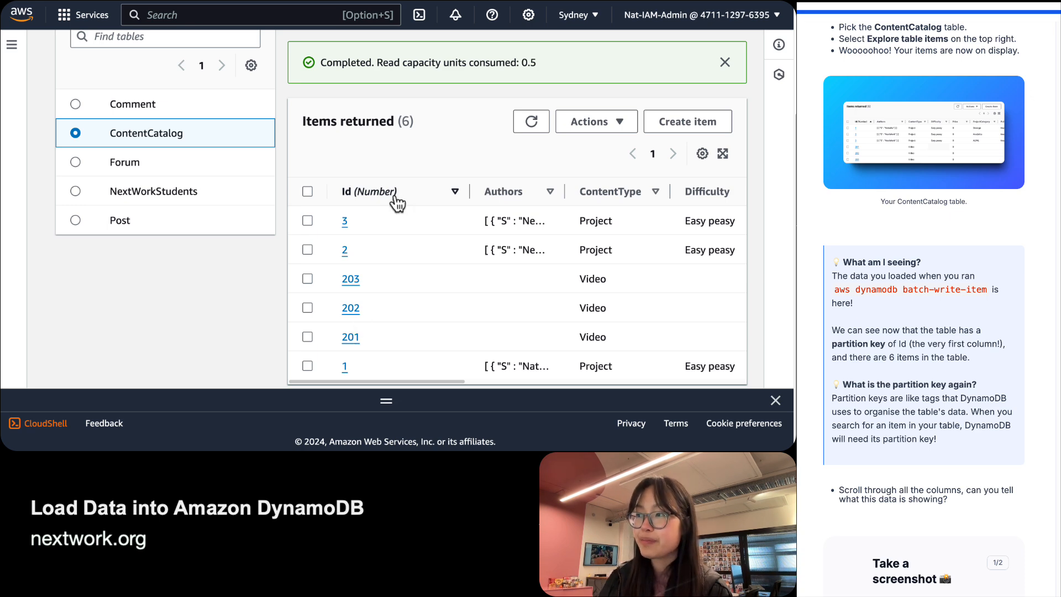
key("ctrl+Left")
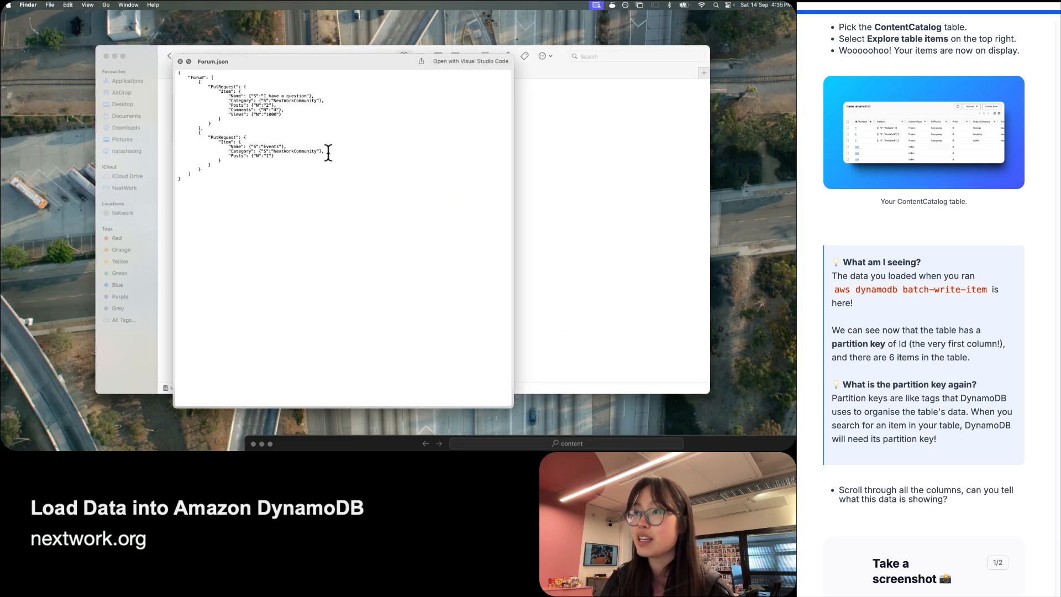
Close the Forum.json preview and preview ContentCatalog.json instead.
key("space")
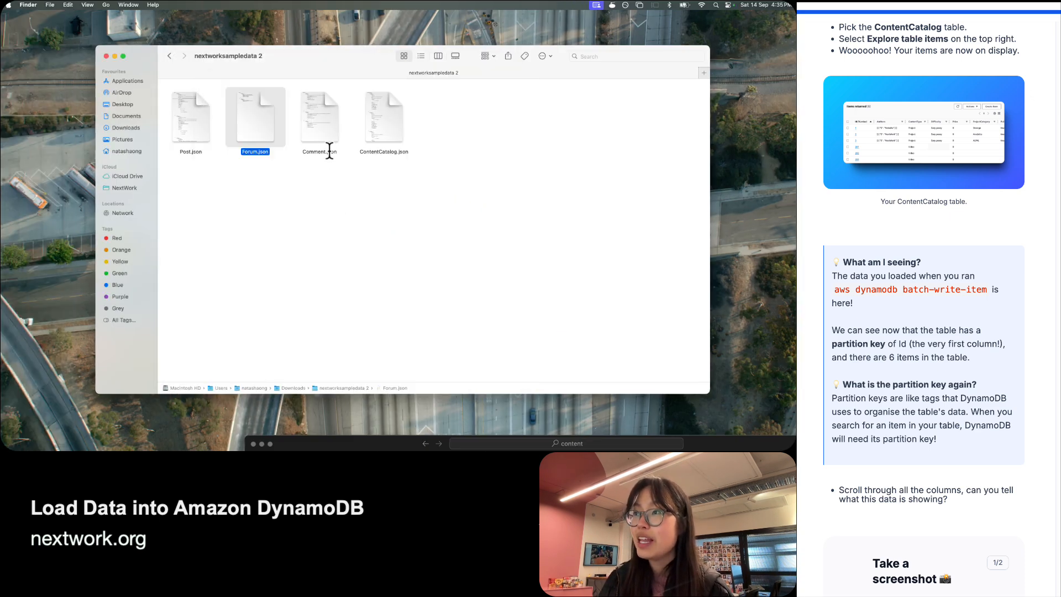
left_click(395, 127)
key("space")
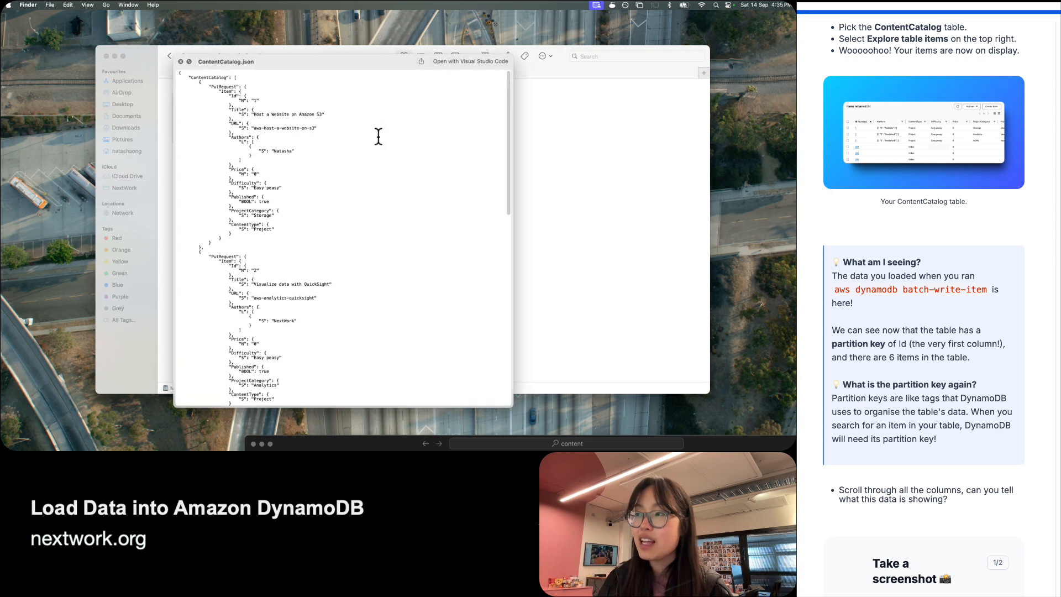
double_click(206, 78)
left_click(252, 94)
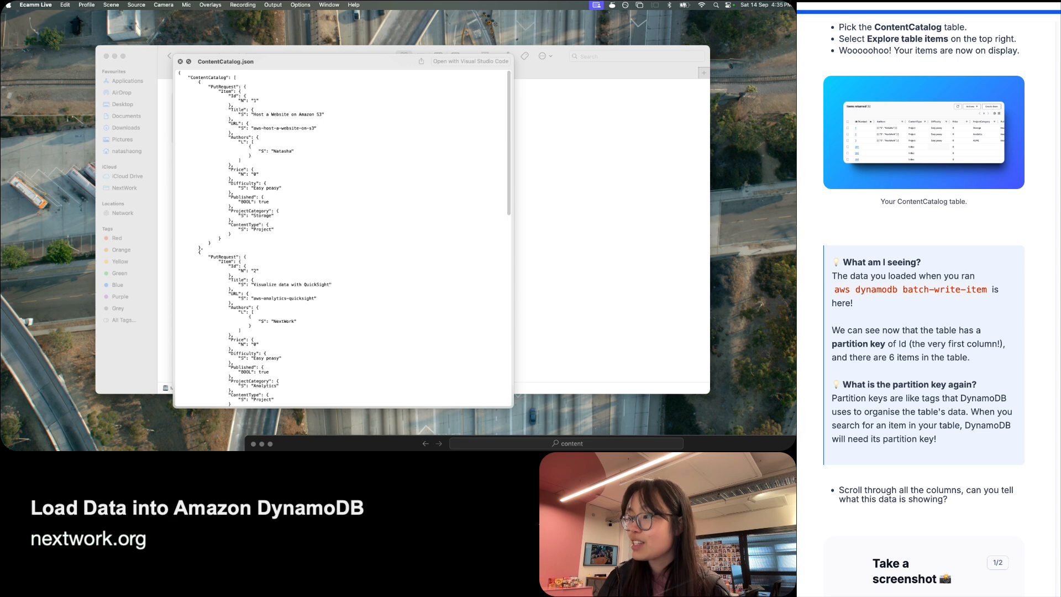
Highlight the first item's URL and Authors lines, then return to the DynamoDB browser.
left_click(385, 379)
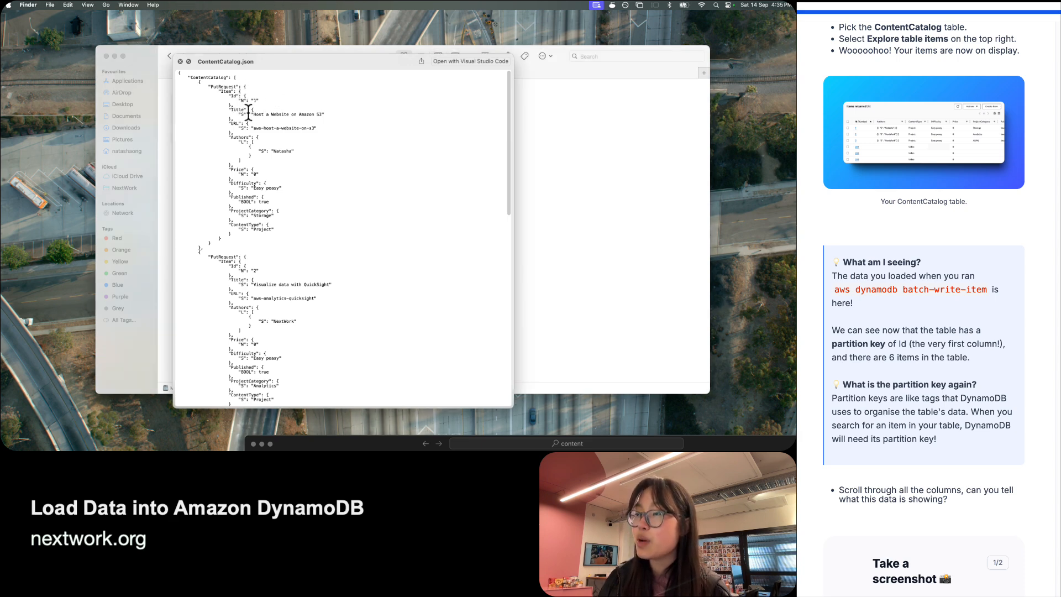
left_click_drag(253, 129, 288, 134)
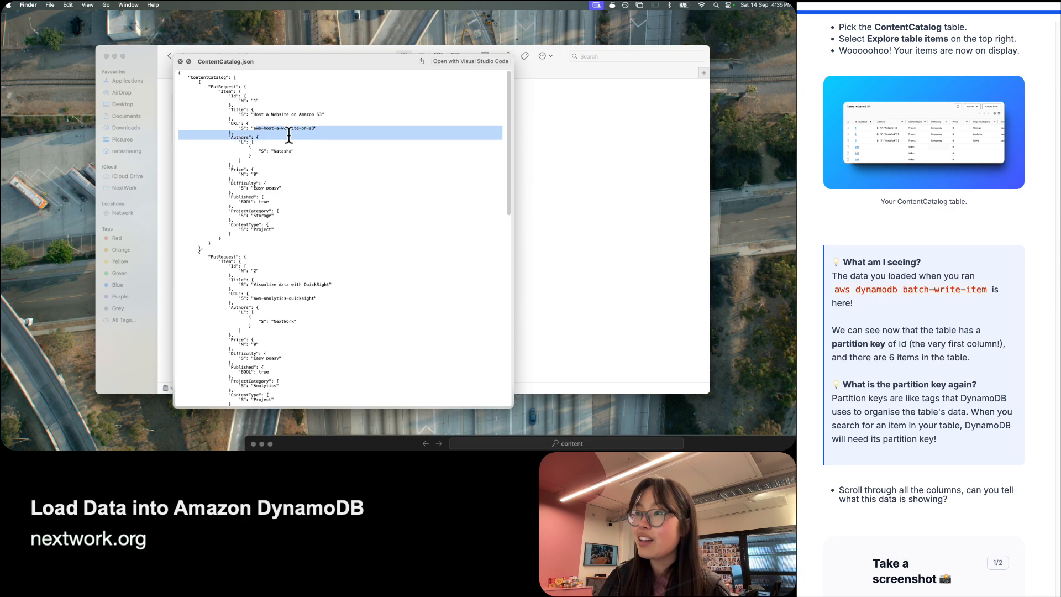
left_click(277, 147)
key("ctrl+Right")
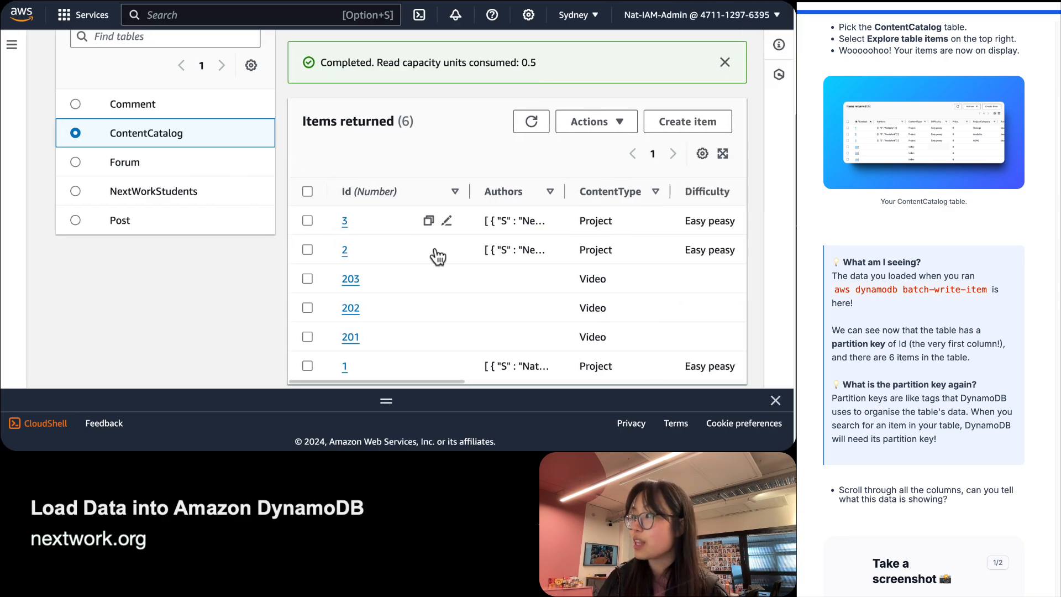
Scroll through all columns of the six items, noting Authors only on Projects 1–3, then reach the screenshot task.
scroll(412, 290, "down", 1)
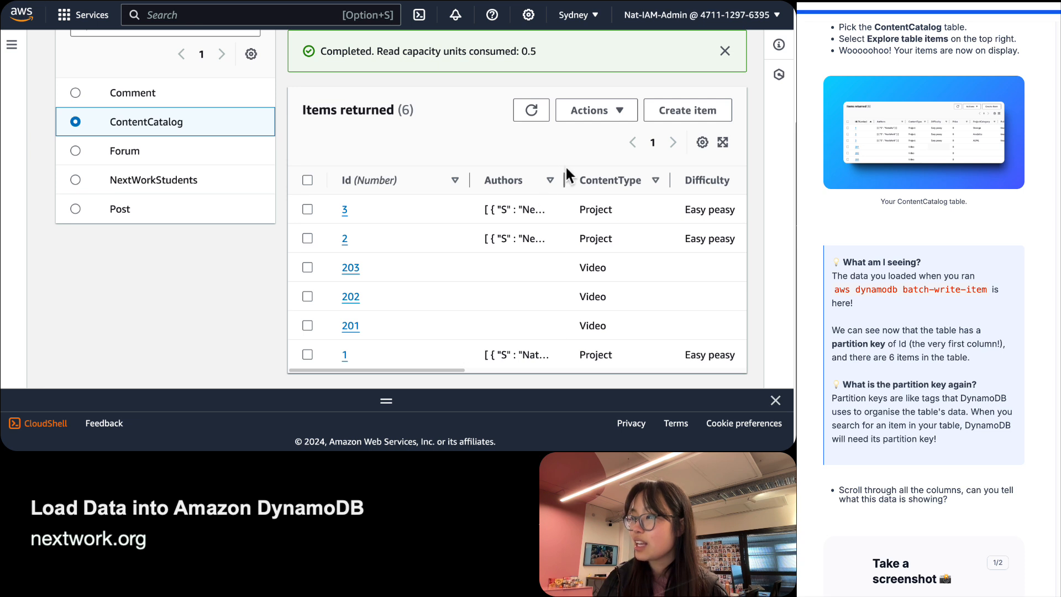
left_click_drag(564, 179, 618, 180)
scroll(515, 259, "right", 3)
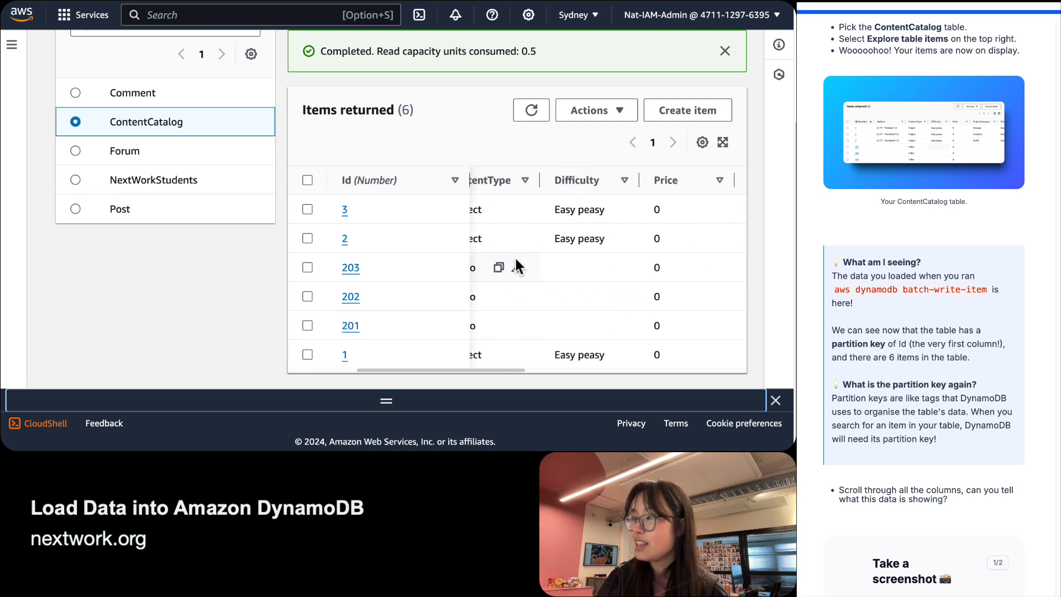
scroll(515, 259, "left", 2)
scroll(569, 356, "right", 3)
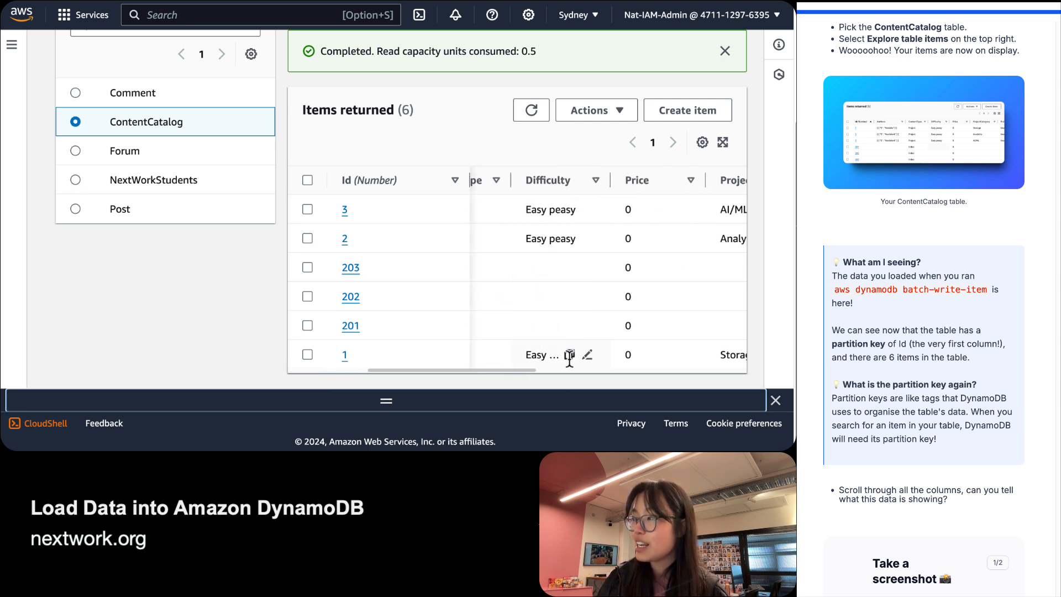
scroll(570, 323, "right", 4)
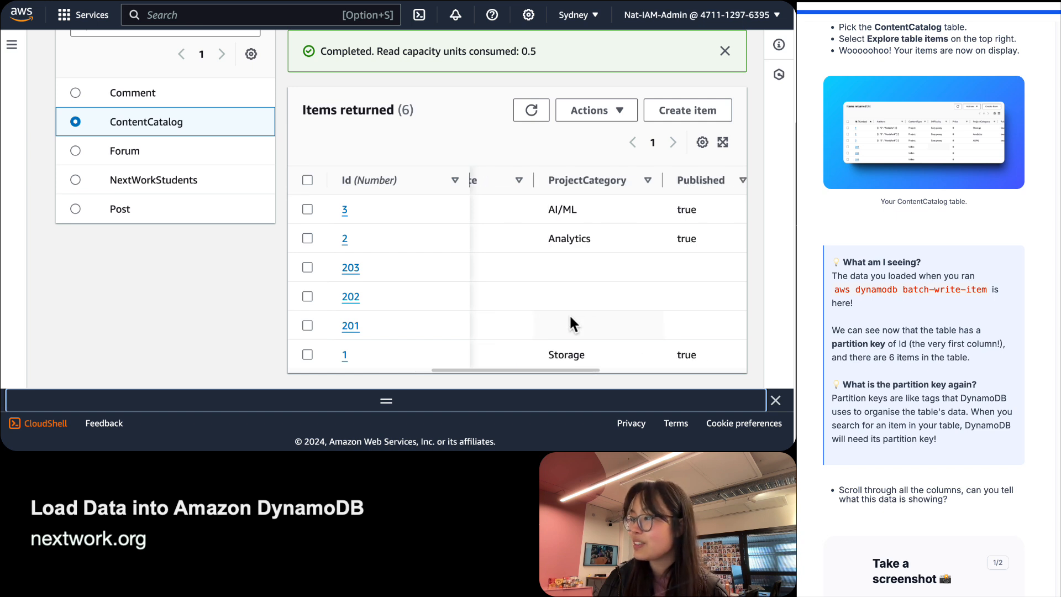
scroll(569, 313, "right", 1)
scroll(503, 317, "left", 5)
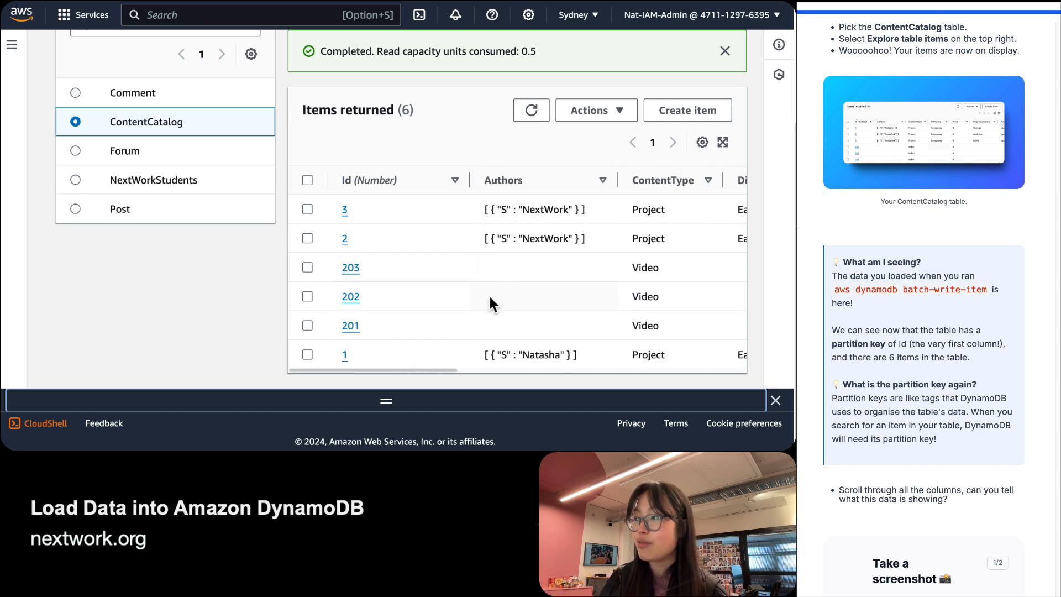
scroll(388, 269, "up", 2)
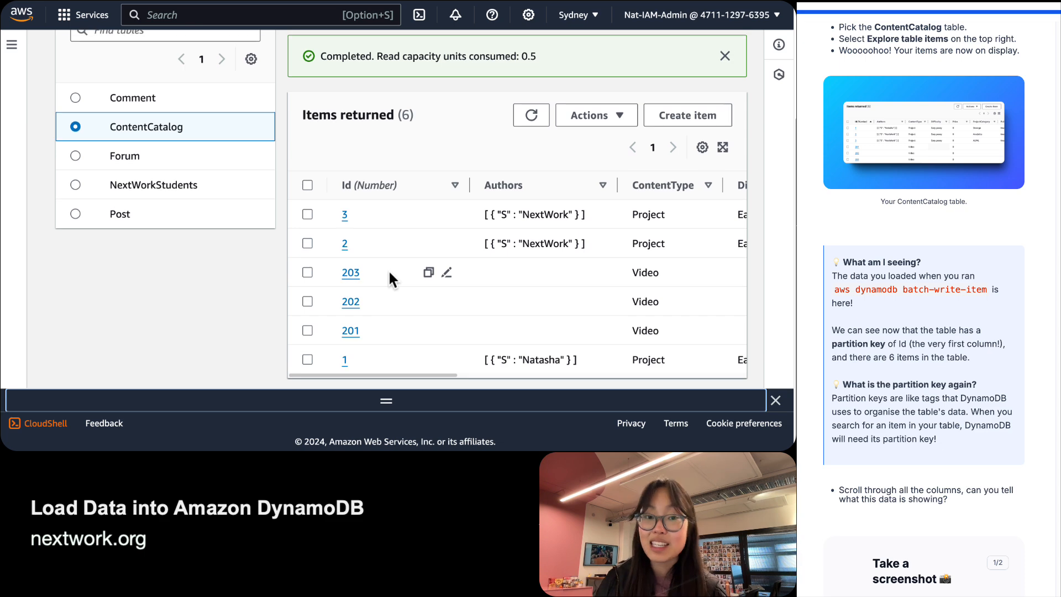
scroll(1013, 367, "down", 5)
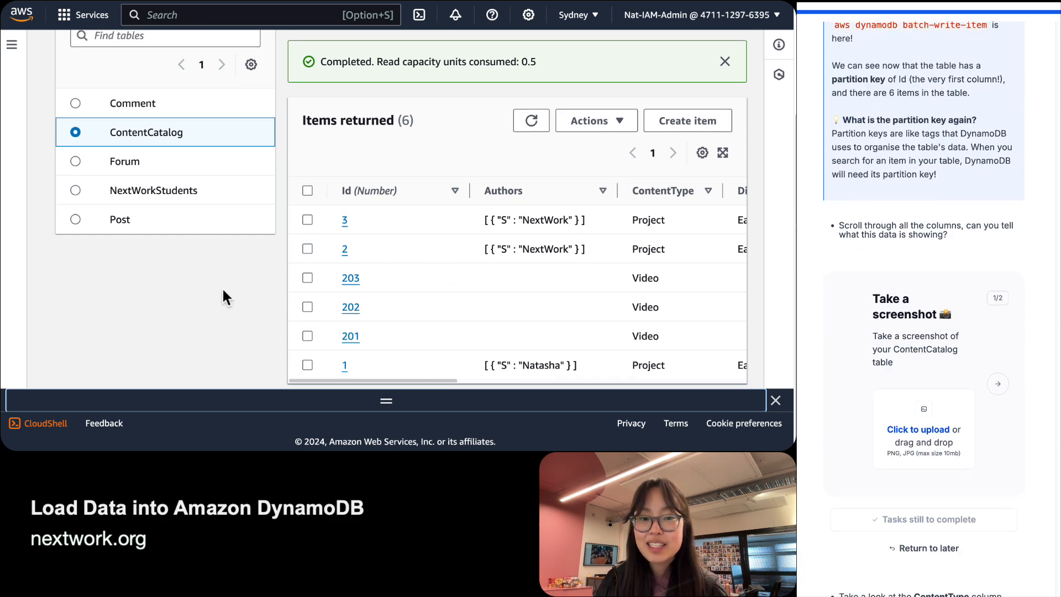
scroll(287, 282, "up", 2)
scroll(296, 278, "down", 3)
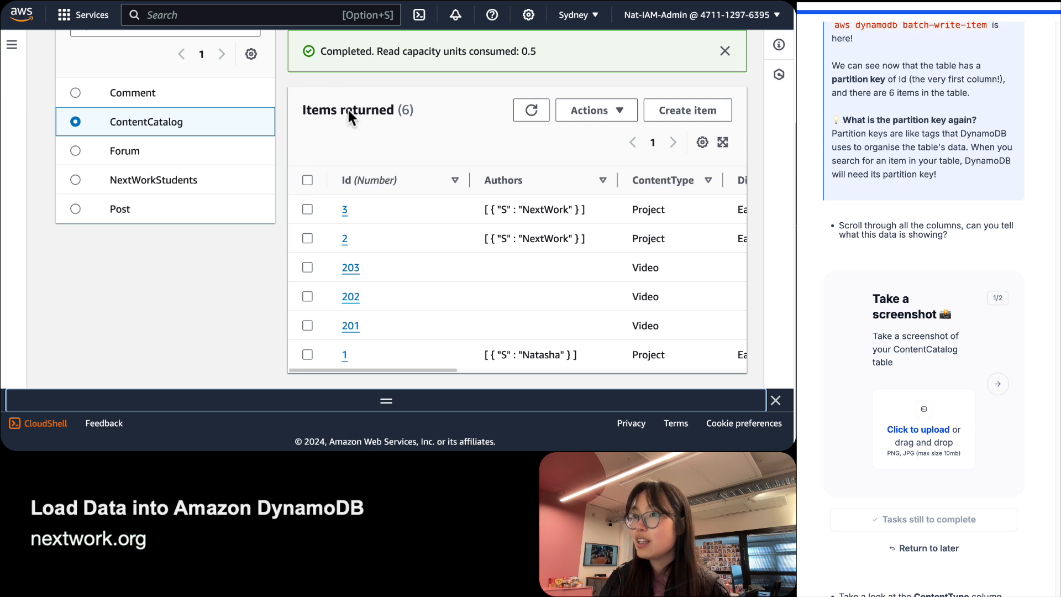
Screenshot the Items returned table, upload it to the guide's screenshot task, and advance.
key("super+shift+4")
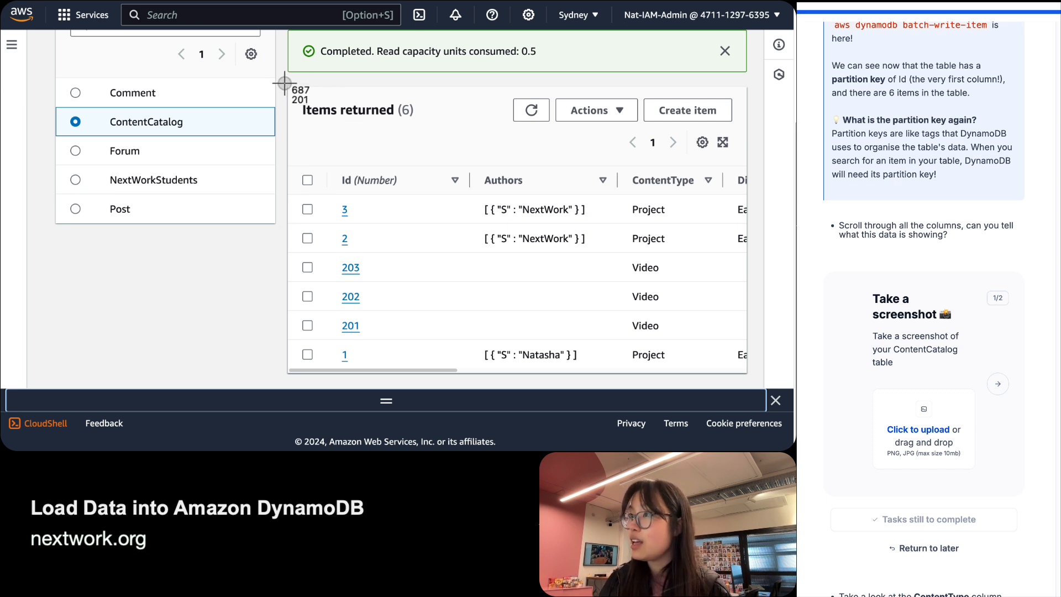
left_click_drag(285, 83, 752, 380)
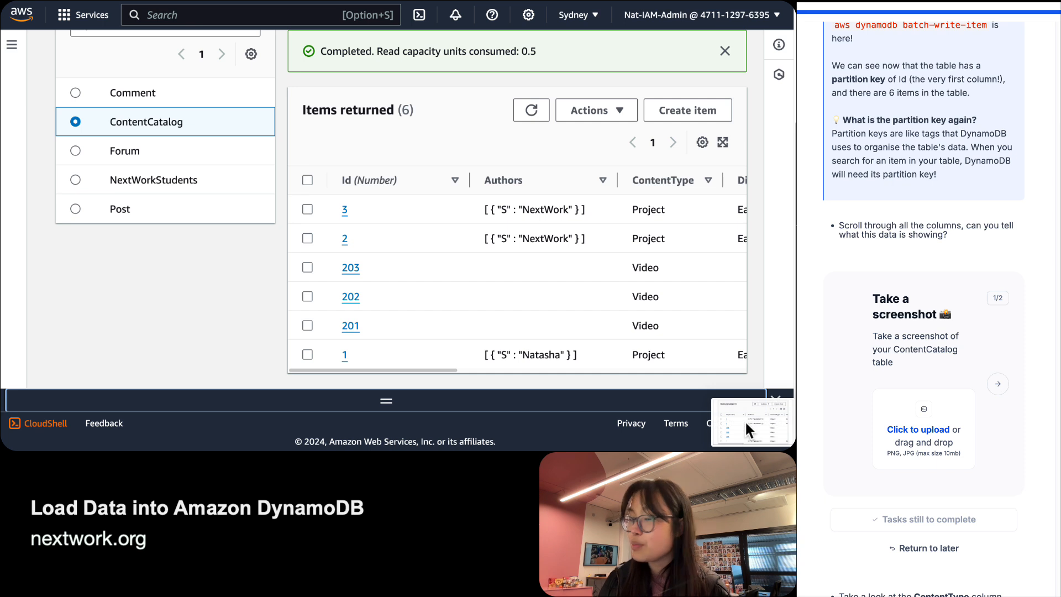
left_click_drag(795, 343, 943, 435)
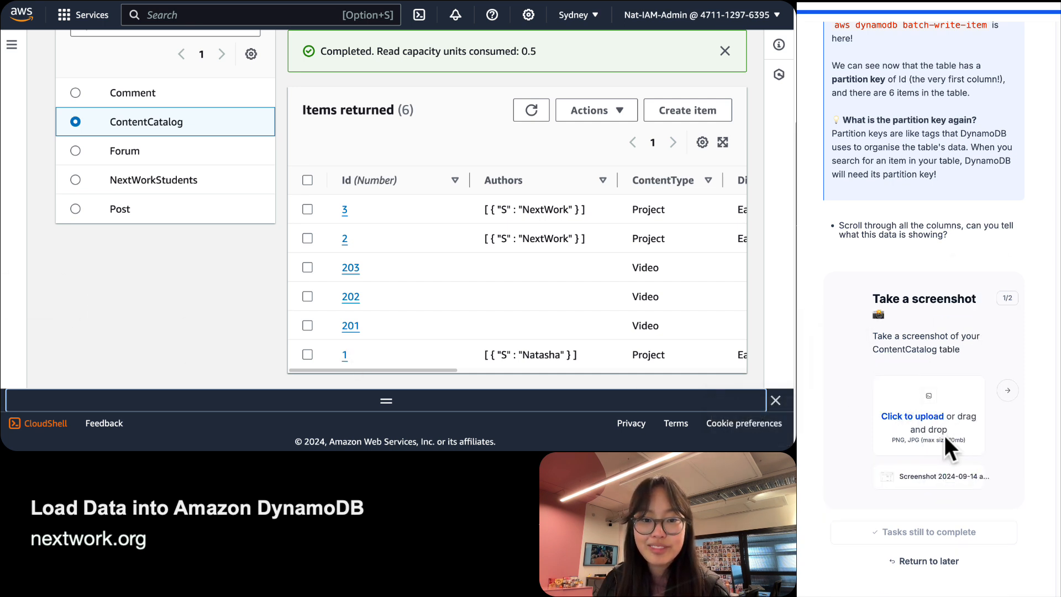
left_click(1014, 395)
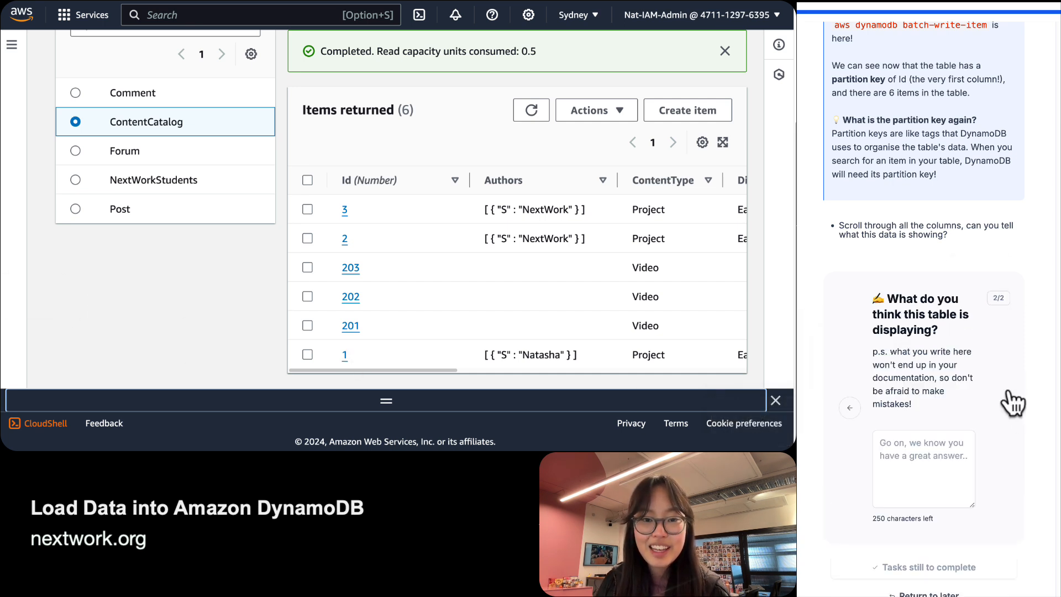
scroll(1005, 386, "down", 1)
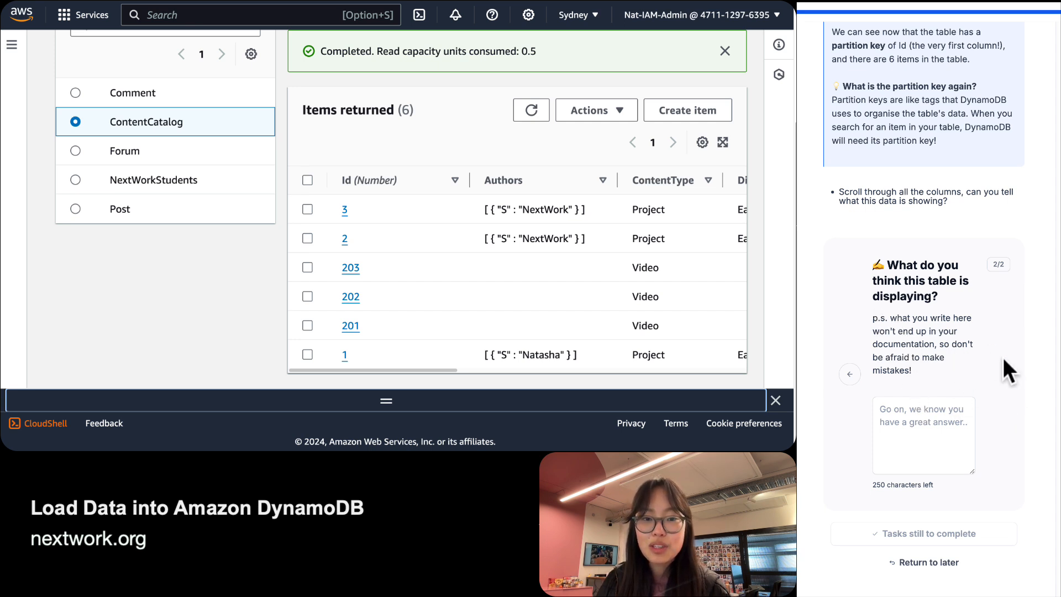
Write 'This table is showing us 6 items, each with unique IDs.' in the answer box.
left_click(917, 428)
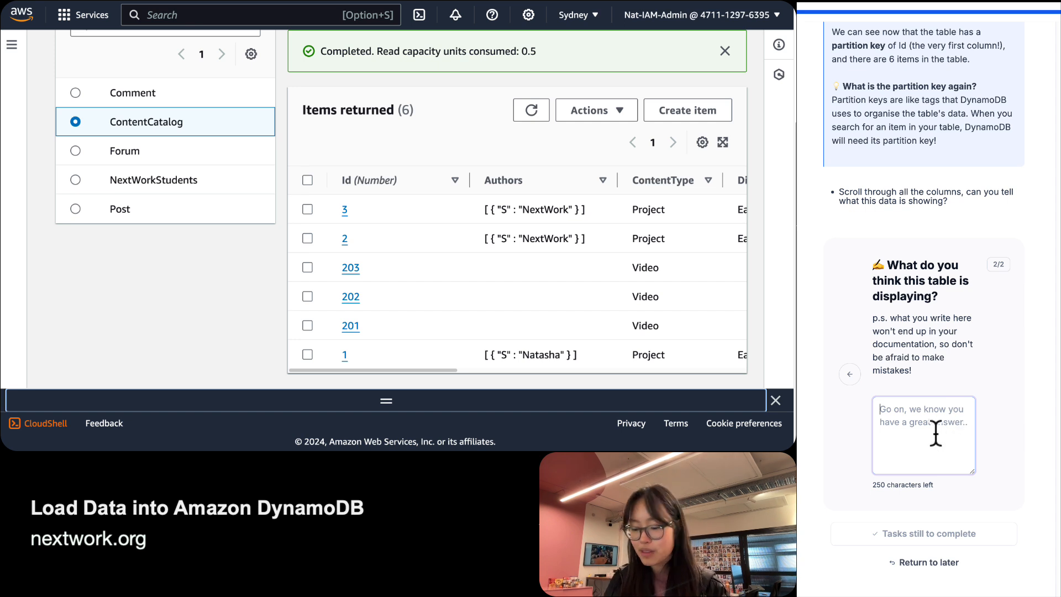
type("This table is show")
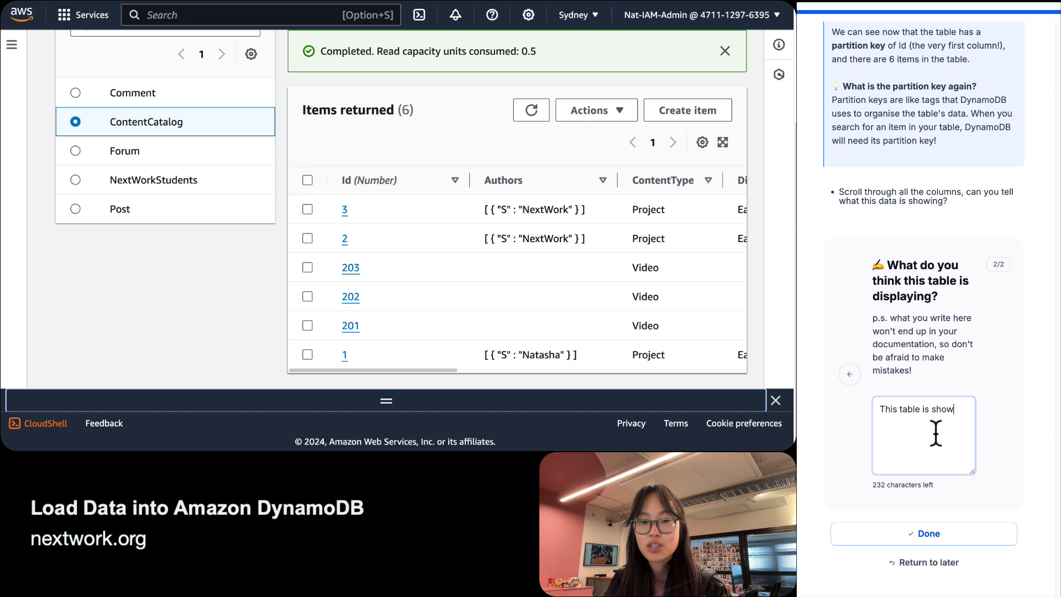
type("ing us 6 ")
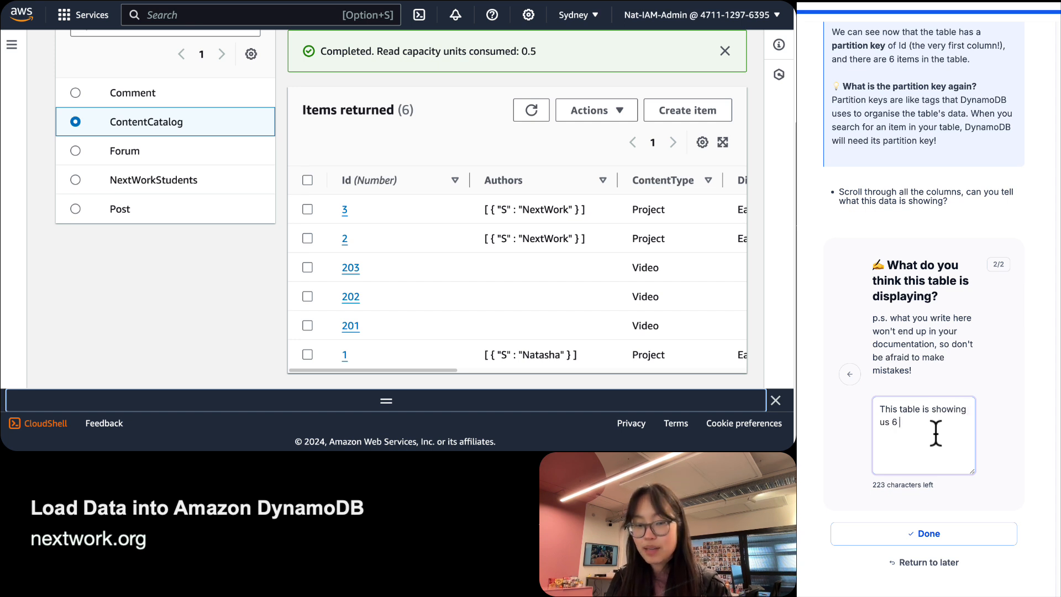
type("items, ")
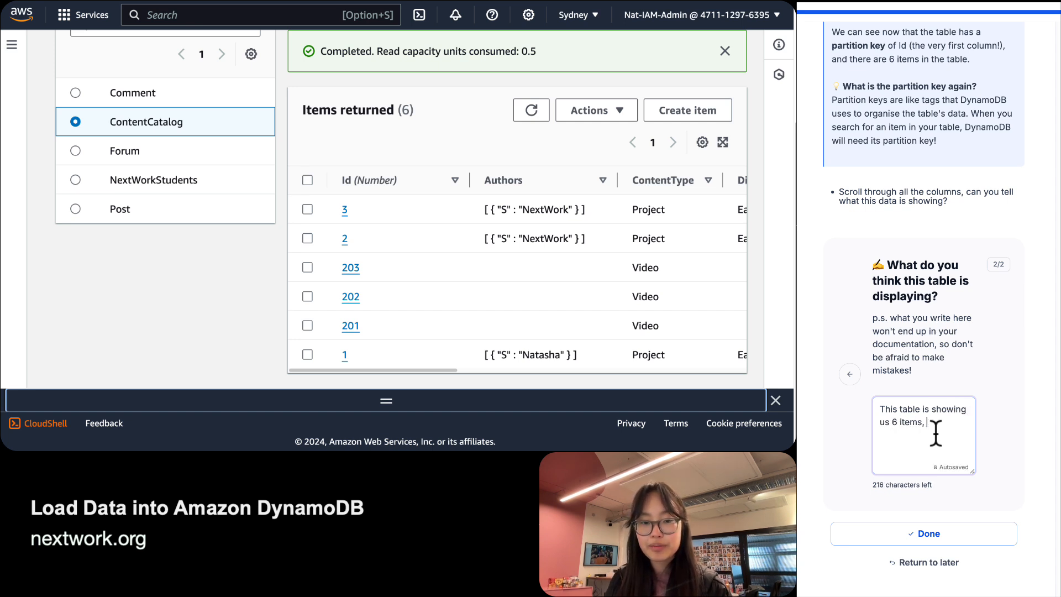
type("each with un")
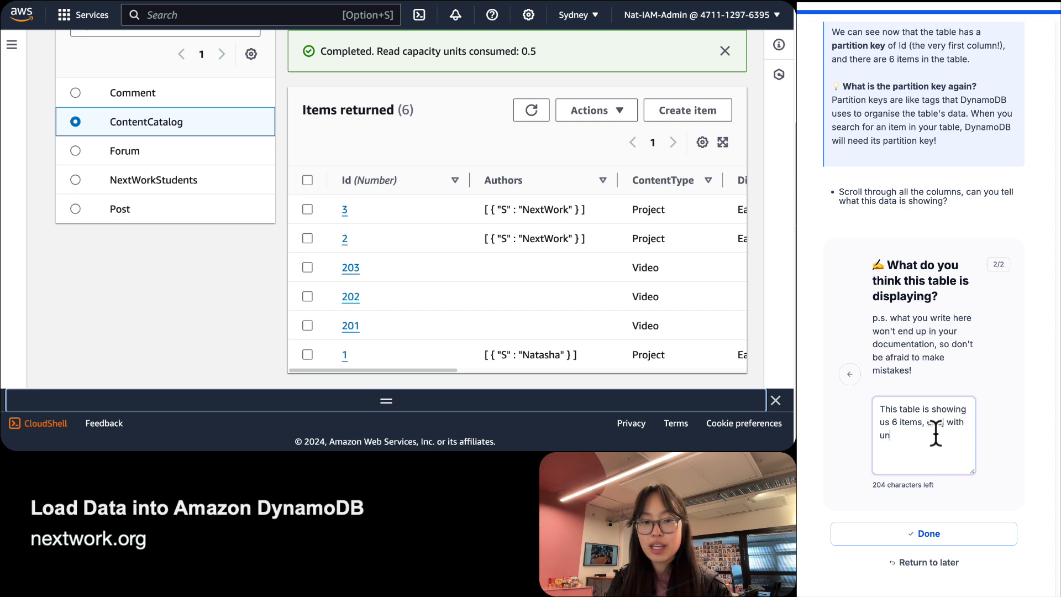
key("BackSpace")
key("BackSpace")
key("BackSpace")
key("BackSpace")
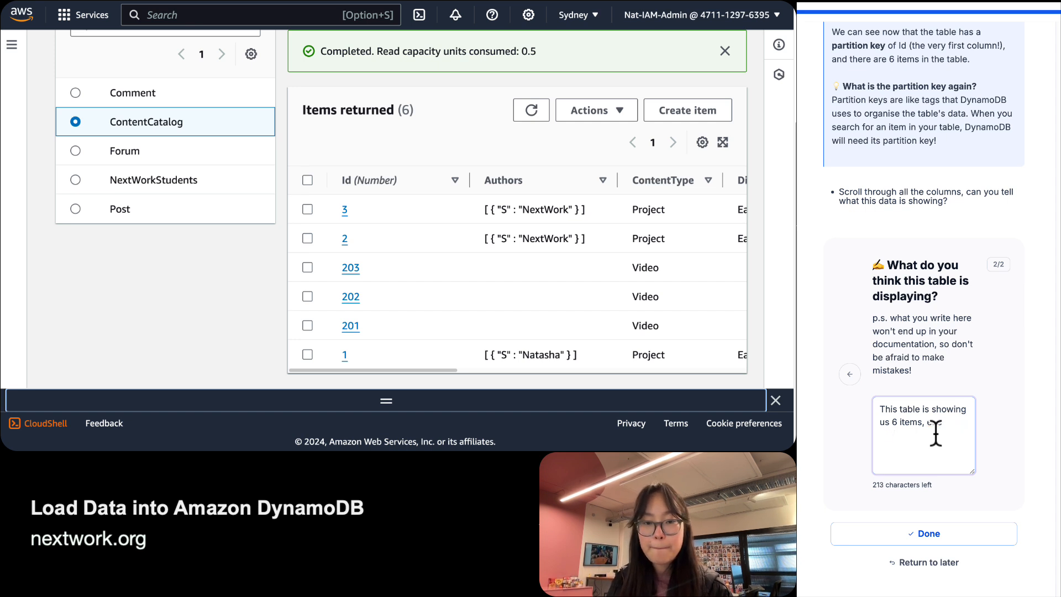
type("n wiique IDs.")
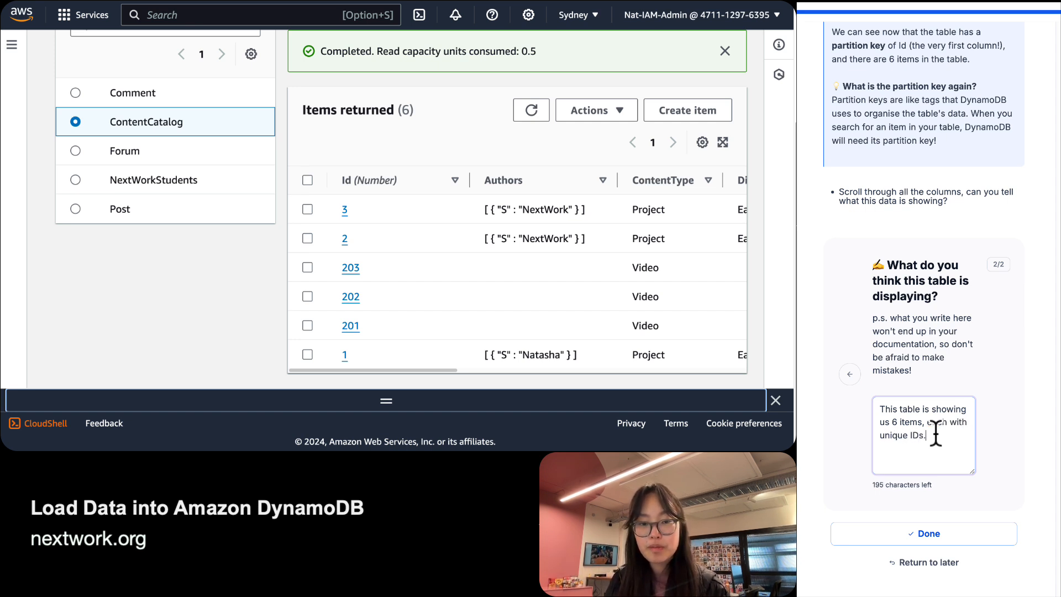
Add that video and project content share the table, with attributes like difficulty, price, URLs.
scroll(539, 326, "right", 10)
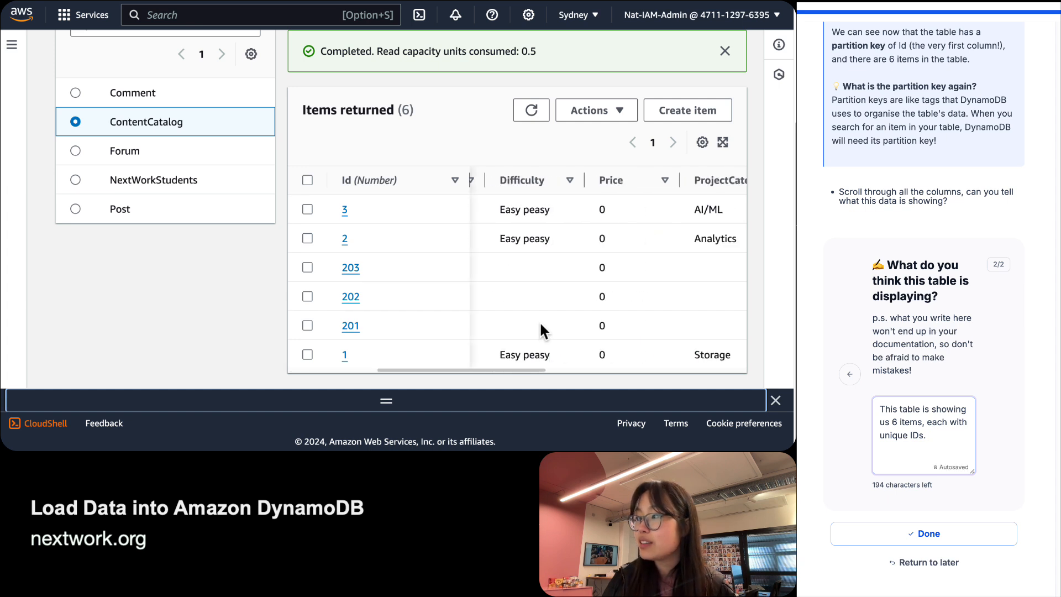
scroll(541, 325, "right", 5)
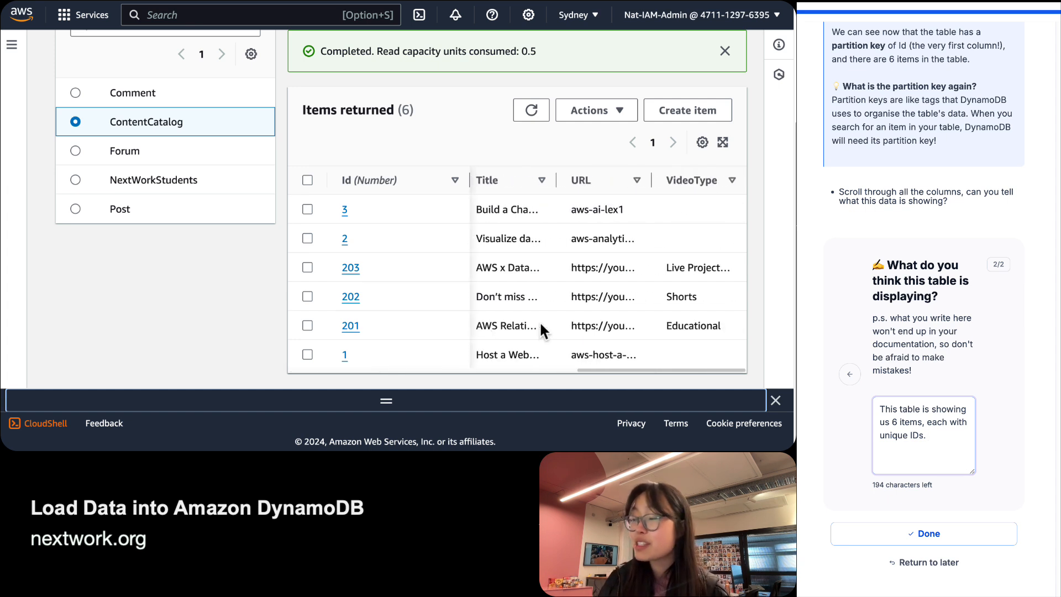
scroll(541, 325, "left", 10)
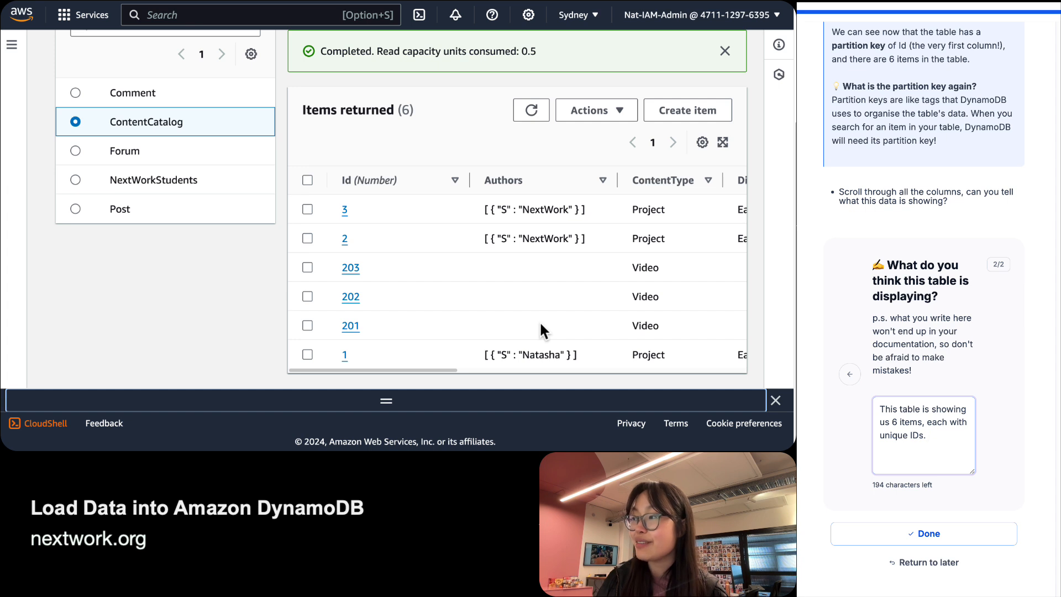
scroll(540, 325, "right", 5)
scroll(540, 326, "right", 6)
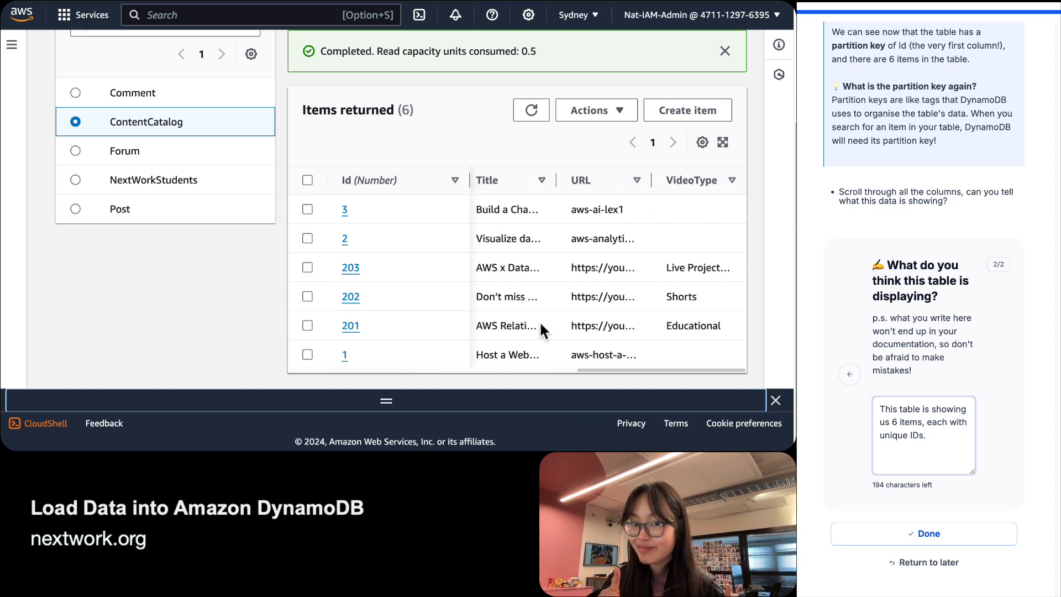
scroll(540, 326, "left", 8)
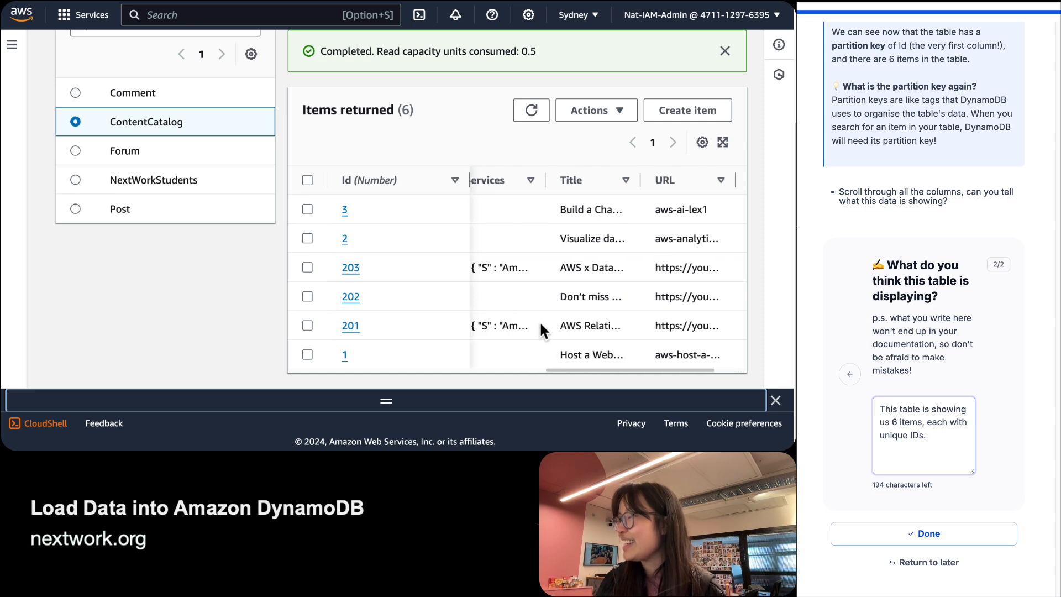
scroll(540, 326, "left", 5)
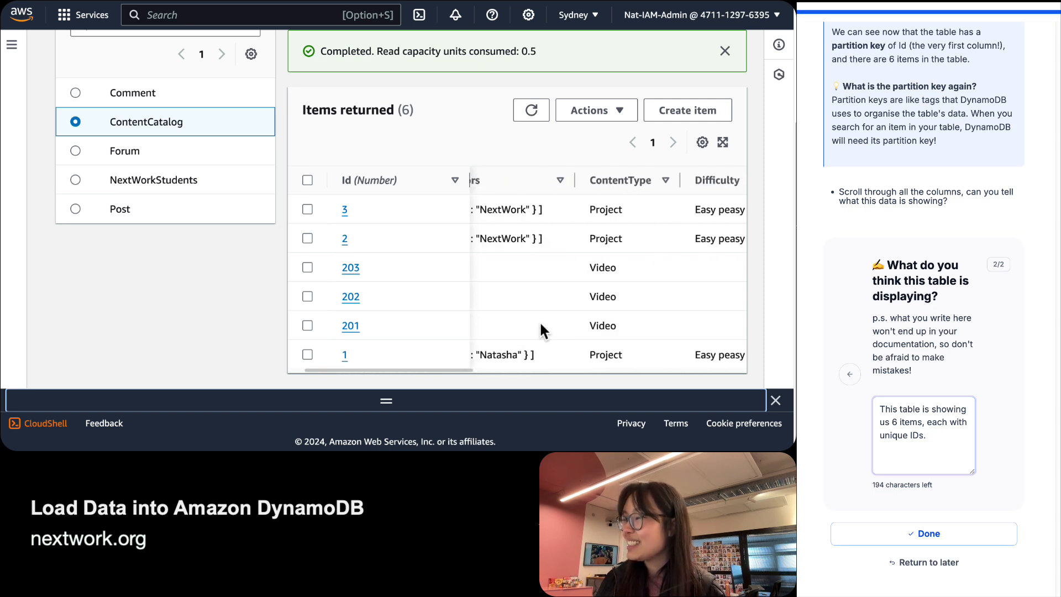
scroll(540, 327, "left", 1)
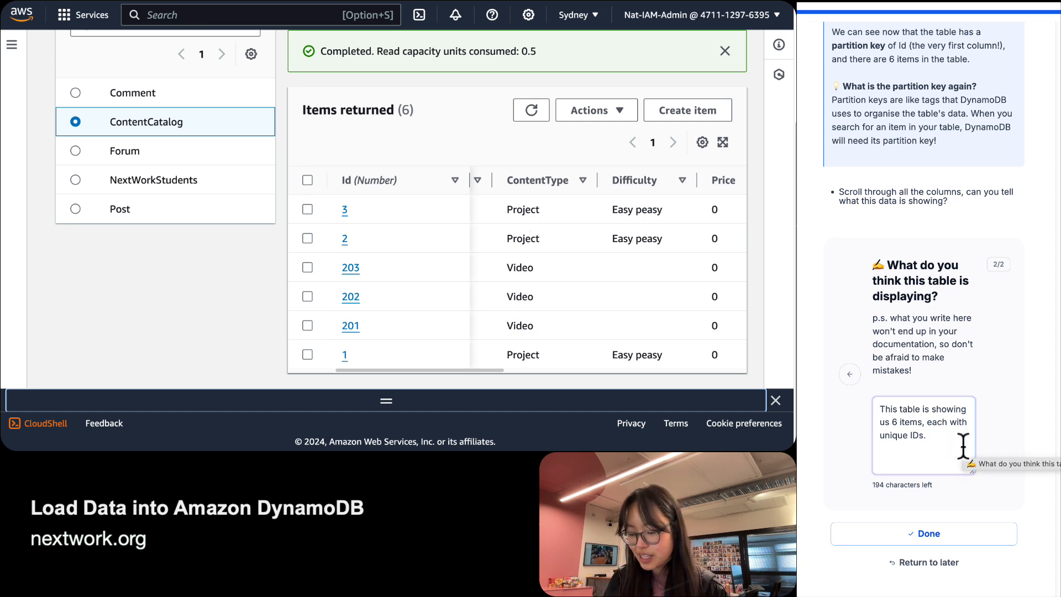
type("Both ")
type("video and proje")
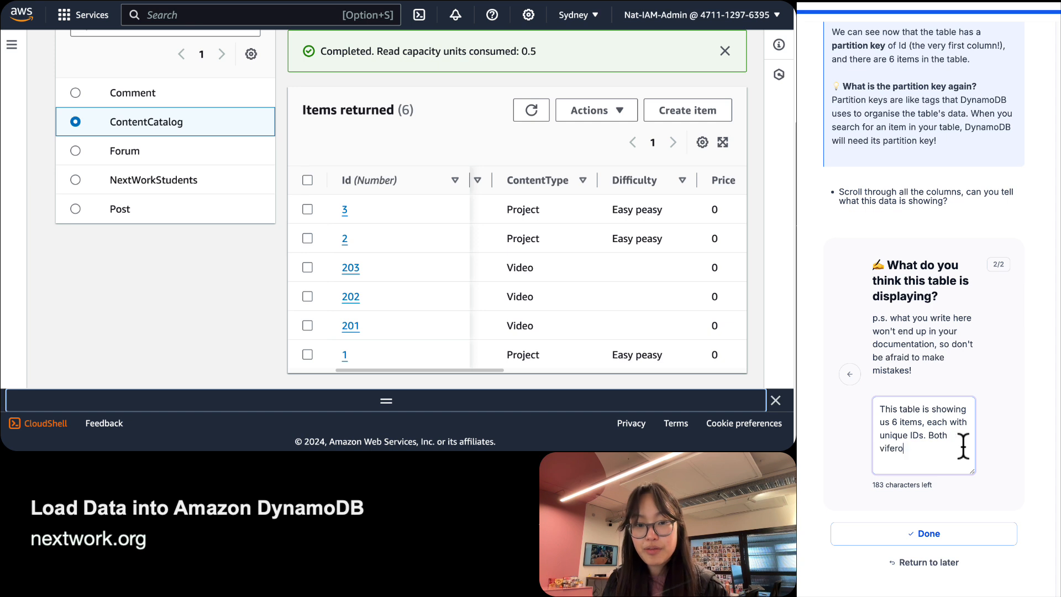
type("ct ")
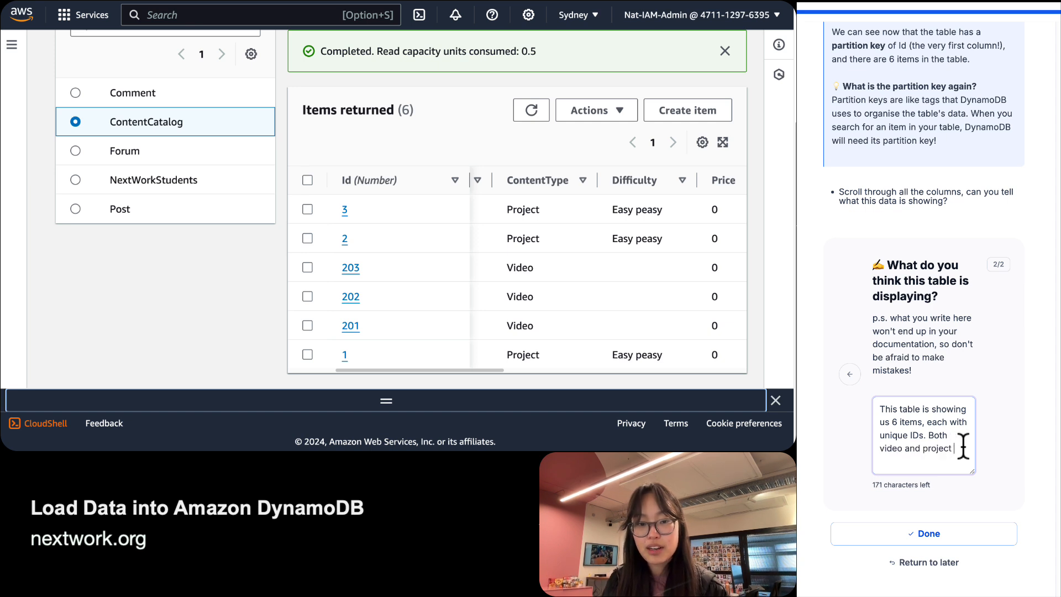
type("content is stored in thie")
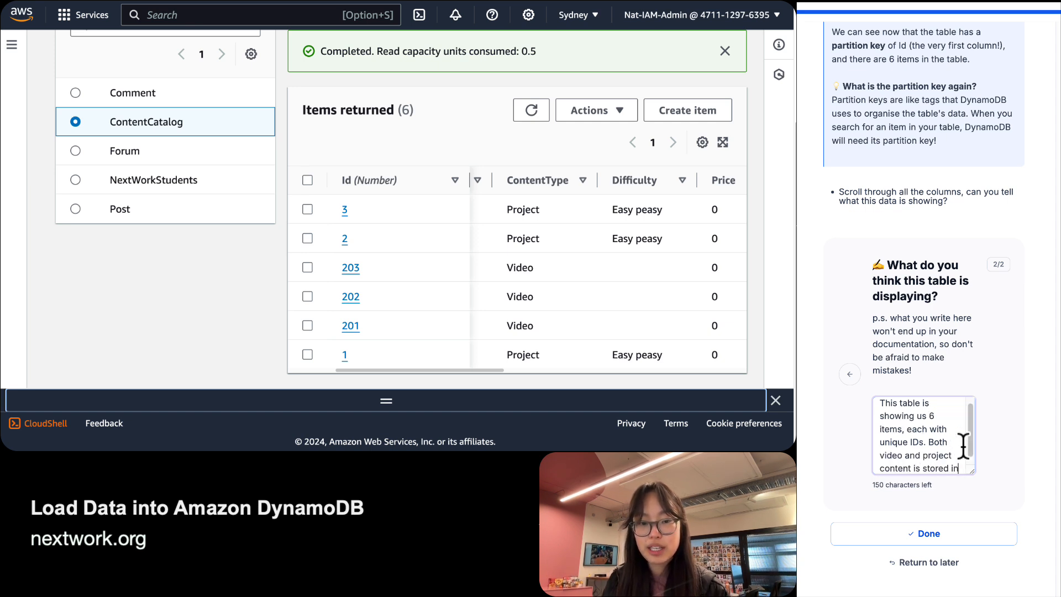
key("BackSpace")
key("BackSpace")
type("s ")
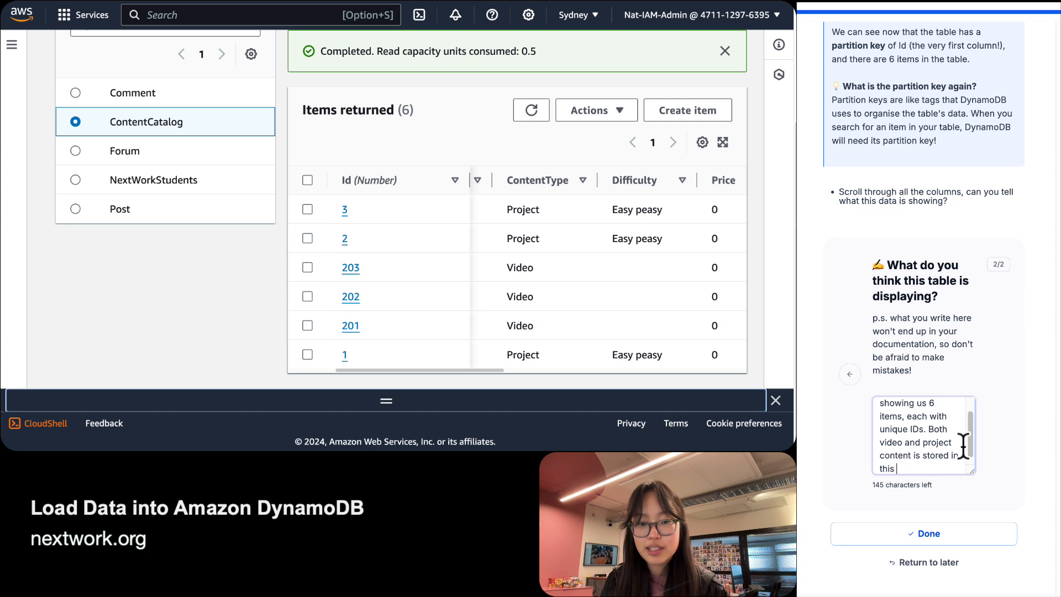
type("table")
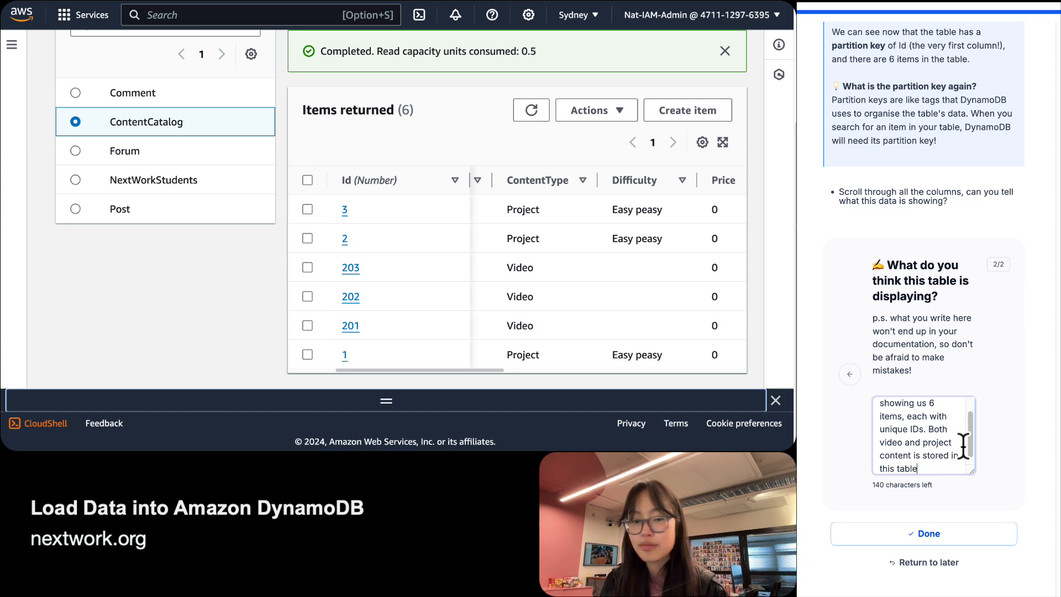
type(", and there are a")
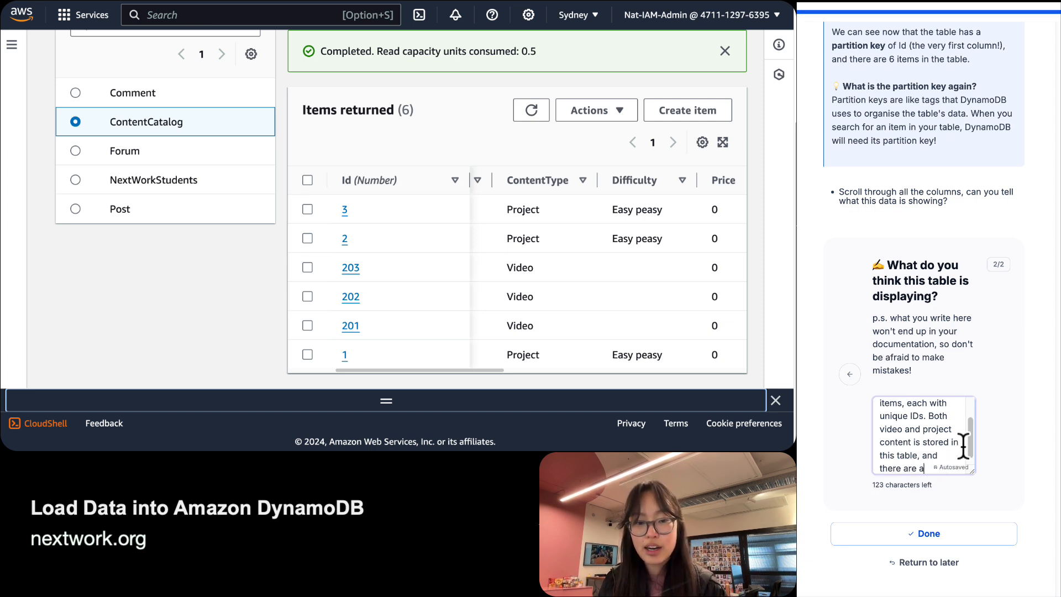
type("lso ")
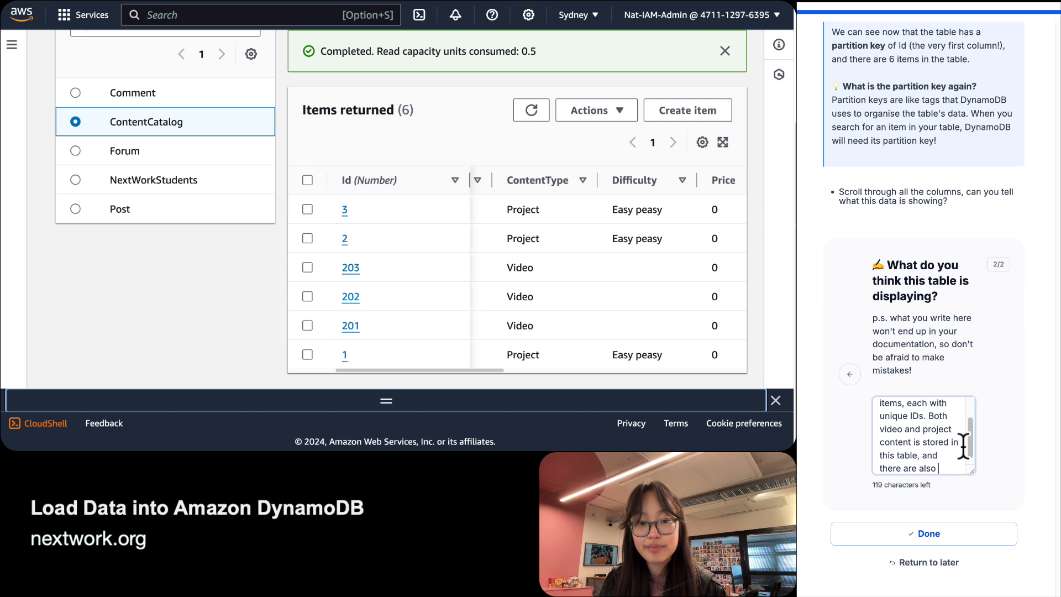
type("aother attributes like ")
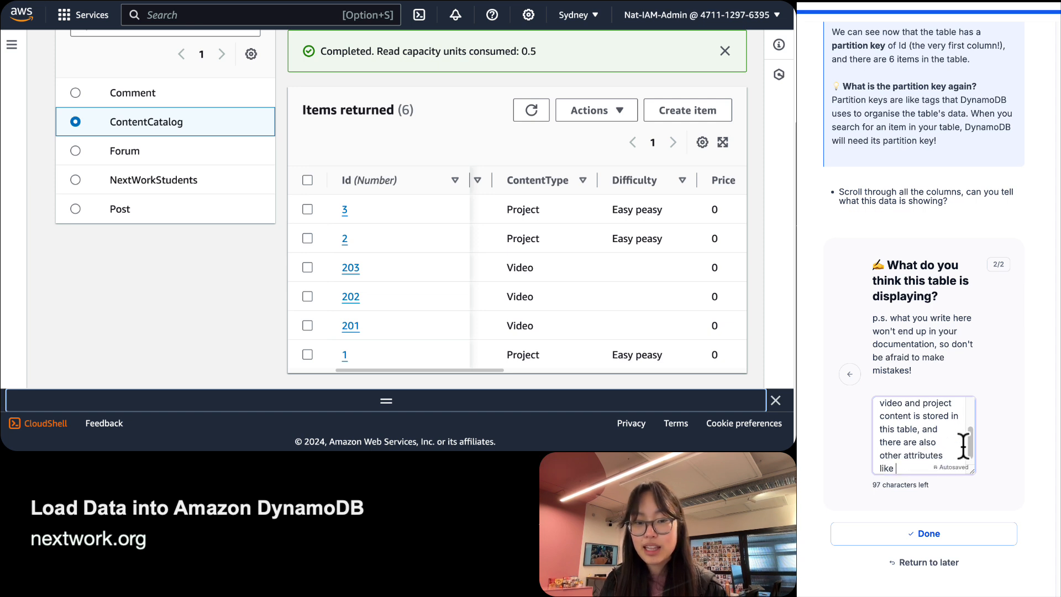
type("difficu")
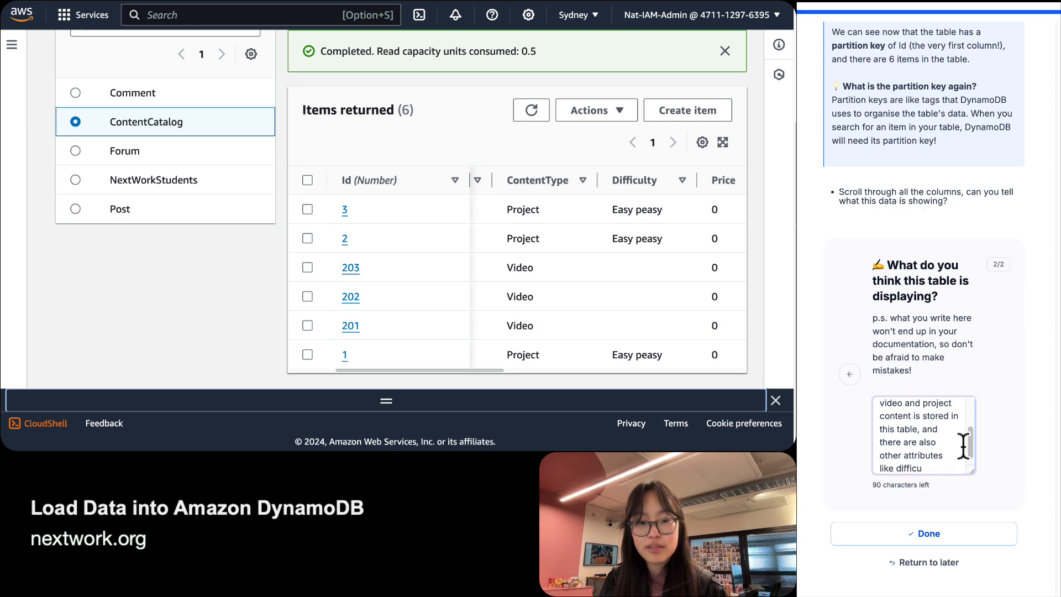
type("lty, price, ")
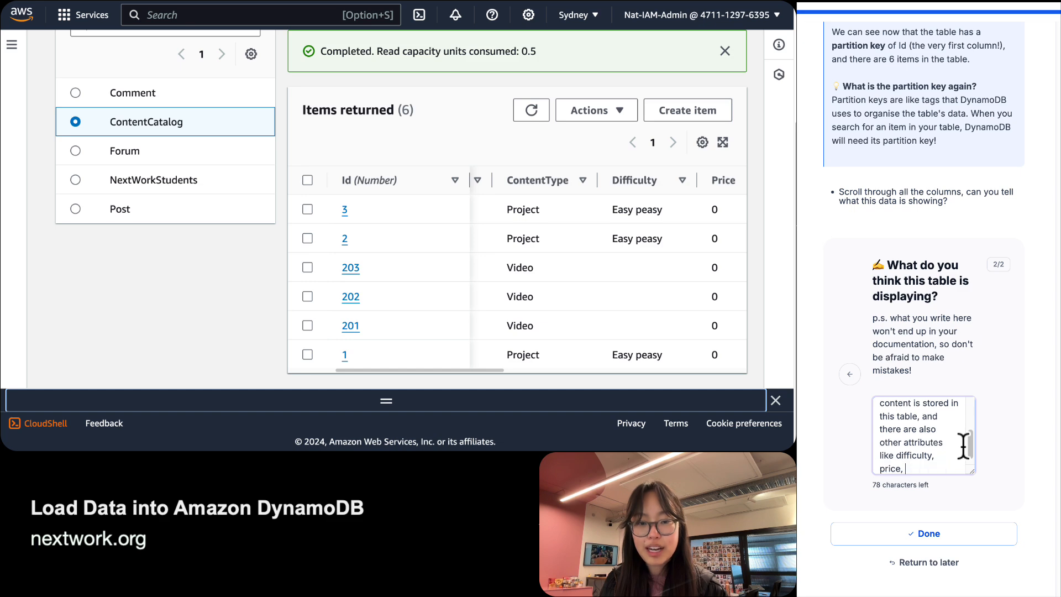
type("URL")
key("BackSpace")
type("s etc.")
Submit the table description answer and scroll the guide to the next step.
key("Tab")
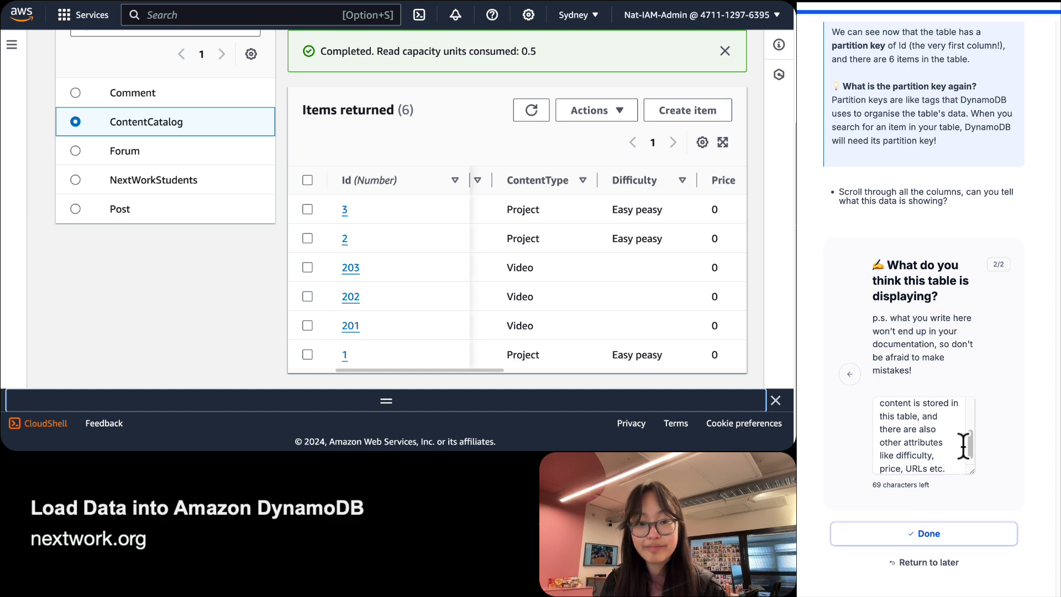
key("Return")
scroll(884, 313, "down", 1)
scroll(884, 313, "down", 7)
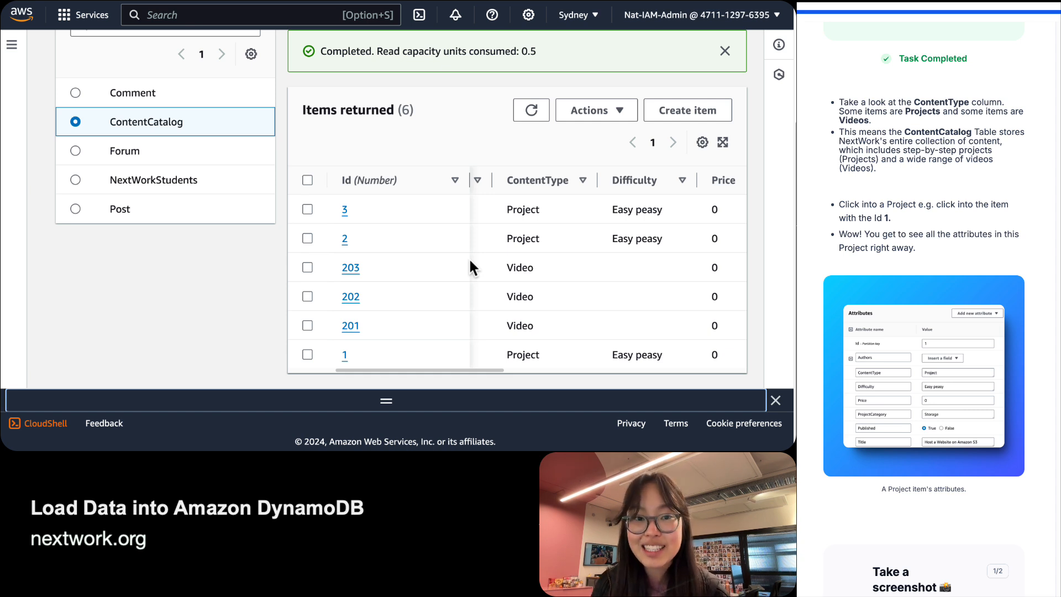
Sort items by Id ascending and open item 1, showing Project, Easy peasy, Price 0, Published True.
left_click(490, 241)
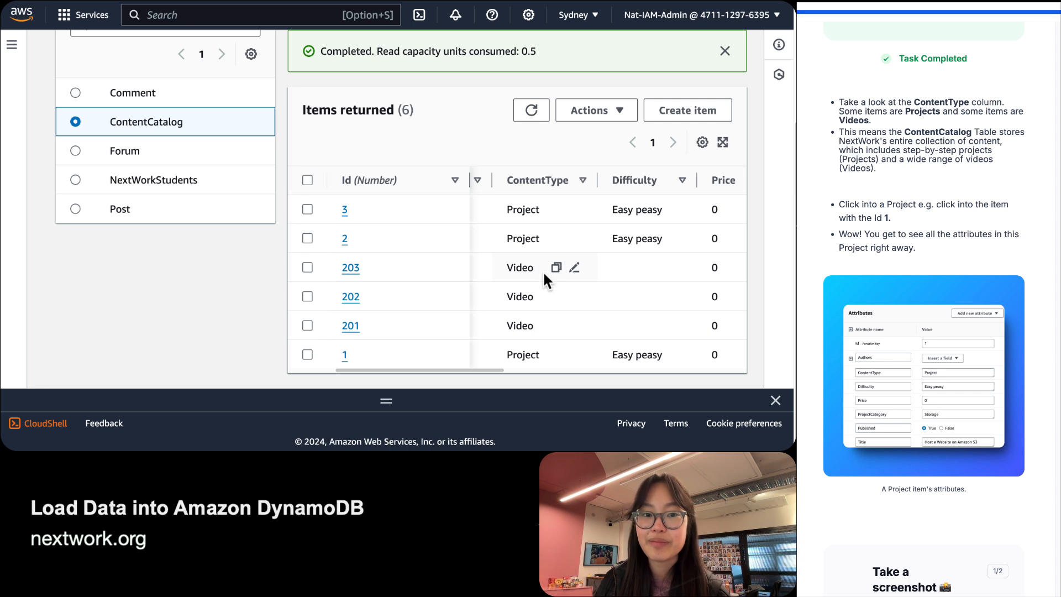
scroll(542, 270, "left", 3)
left_click(382, 181)
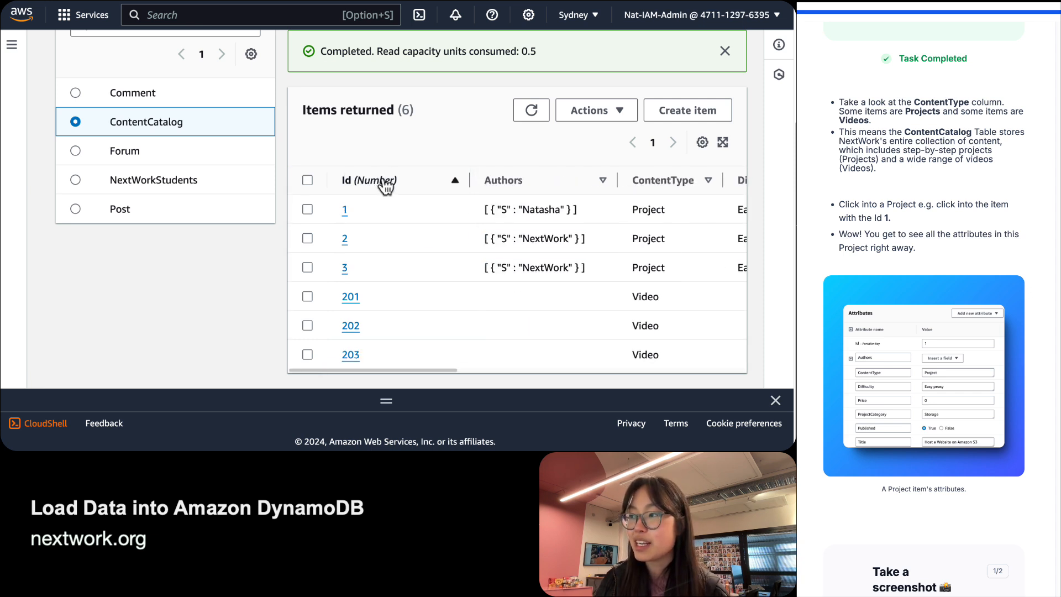
left_click(344, 210)
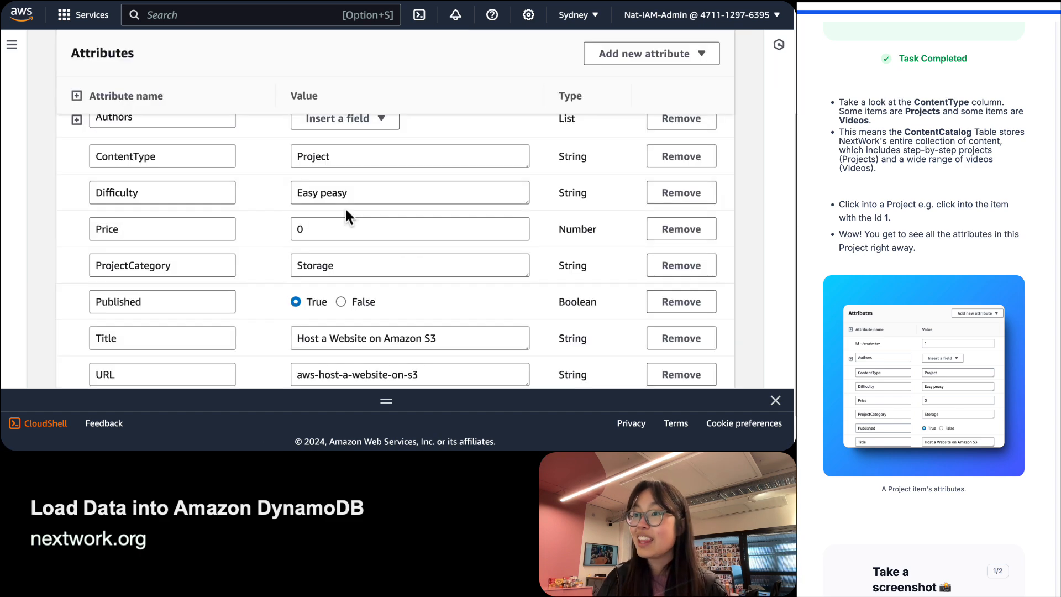
scroll(256, 174, "down", 5)
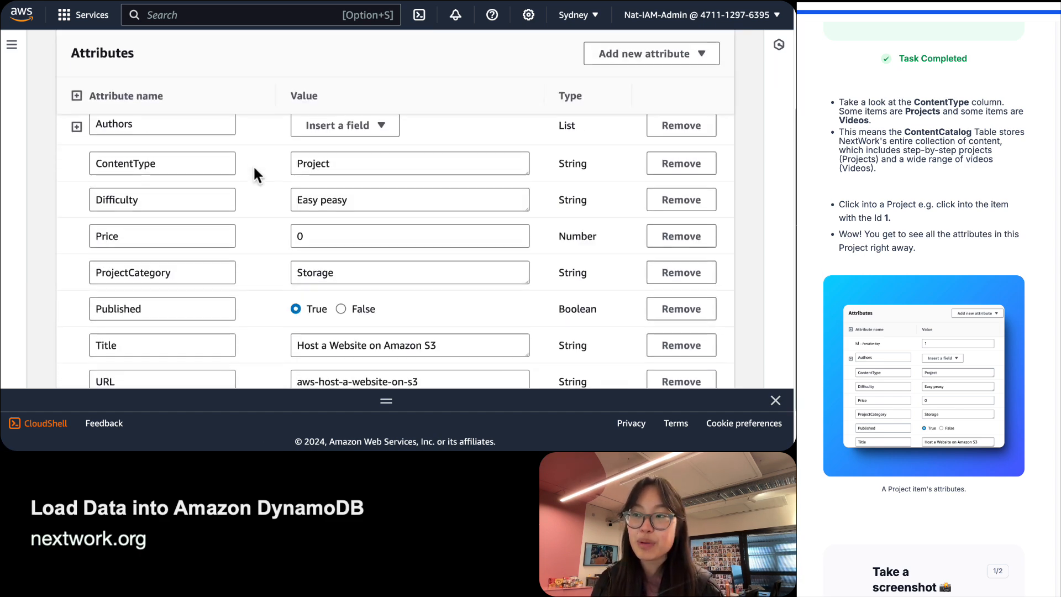
scroll(254, 171, "up", 5)
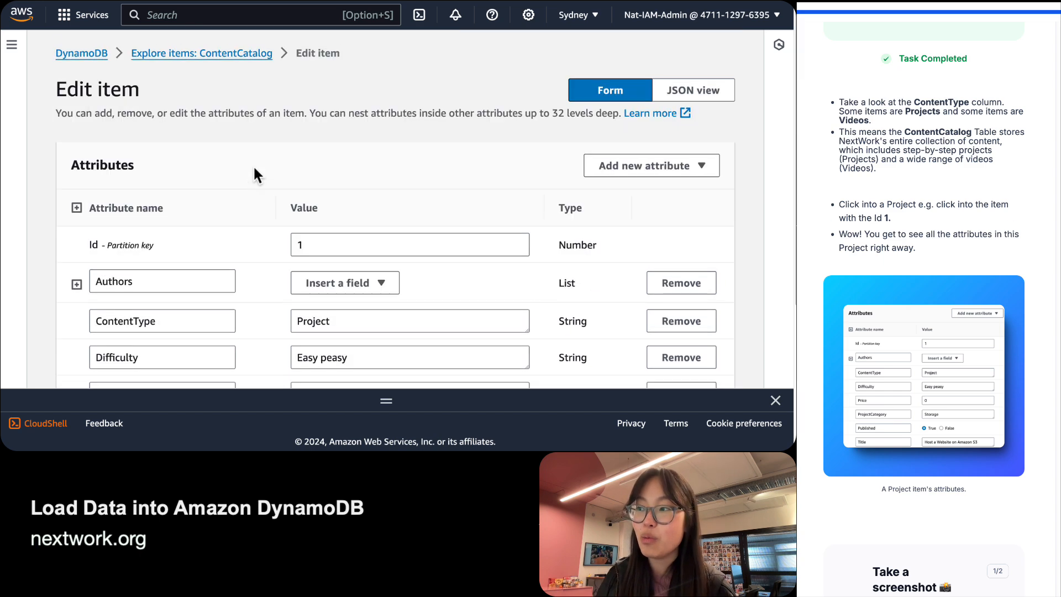
scroll(254, 171, "down", 1)
scroll(254, 168, "down", 2)
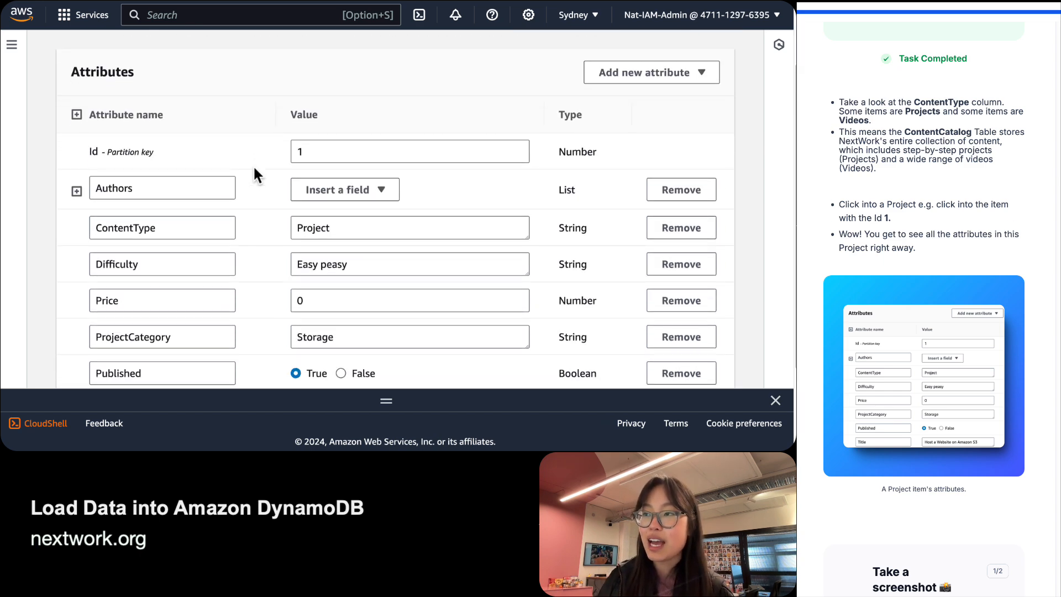
scroll(248, 201, "down", 2)
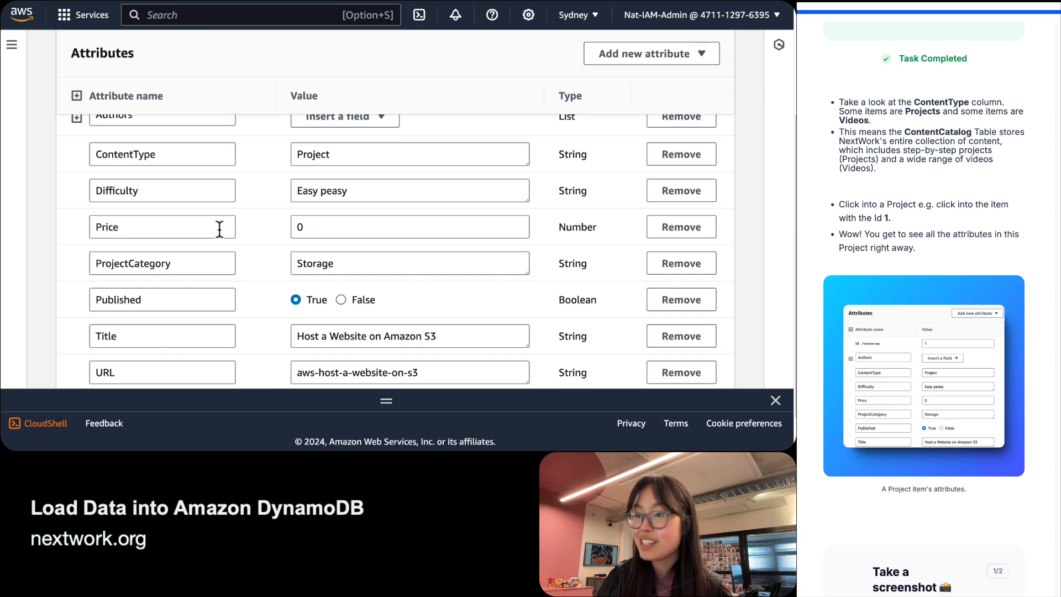
scroll(406, 246, "down", 2)
scroll(360, 246, "up", 5)
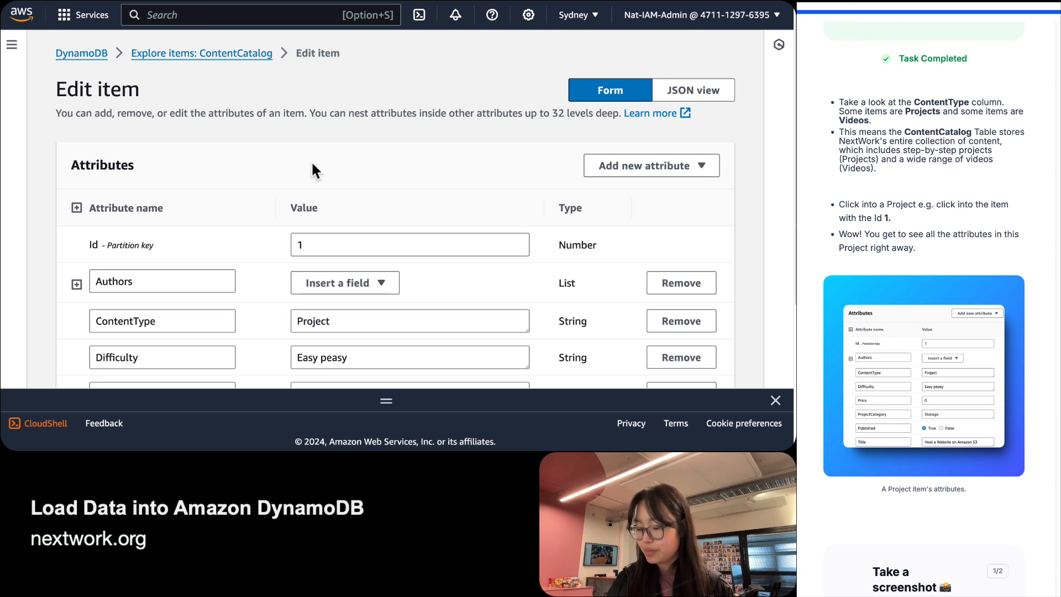
key("super+minus")
Screenshot item 1's attributes into the guide, advance, and copy the suggested opening sentence.
key("super+shift+4")
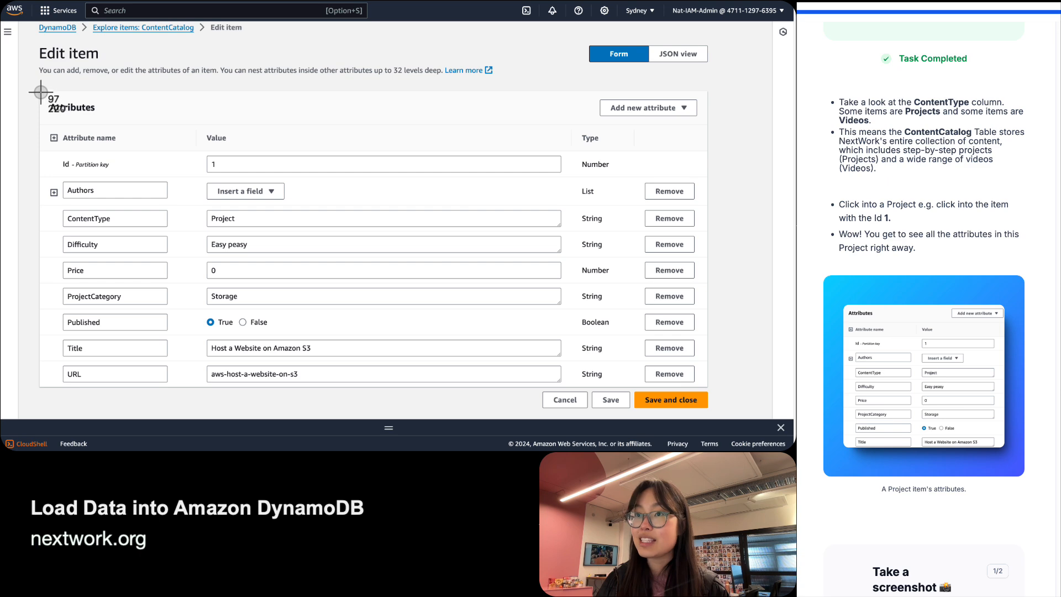
left_click_drag(40, 92, 708, 388)
scroll(1015, 442, "down", 3)
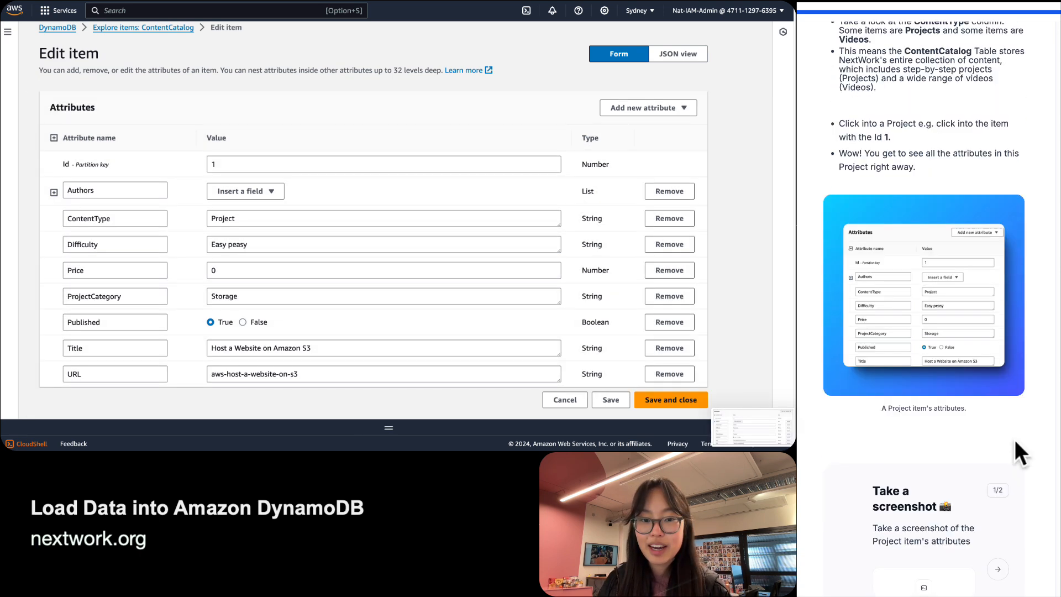
scroll(1014, 439, "down", 5)
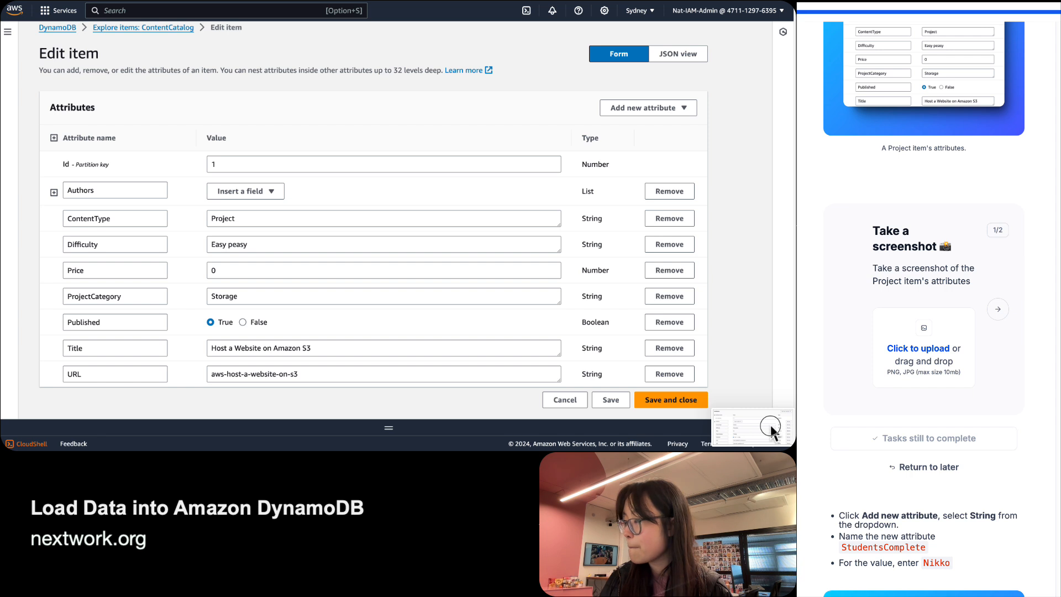
left_click_drag(770, 428, 920, 345)
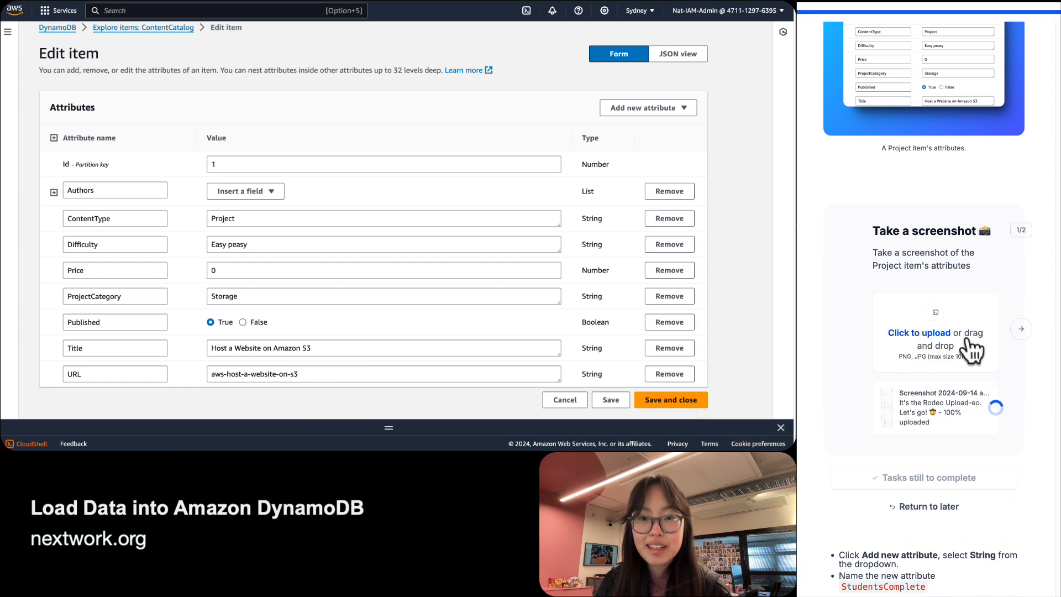
scroll(967, 344, "up", 1)
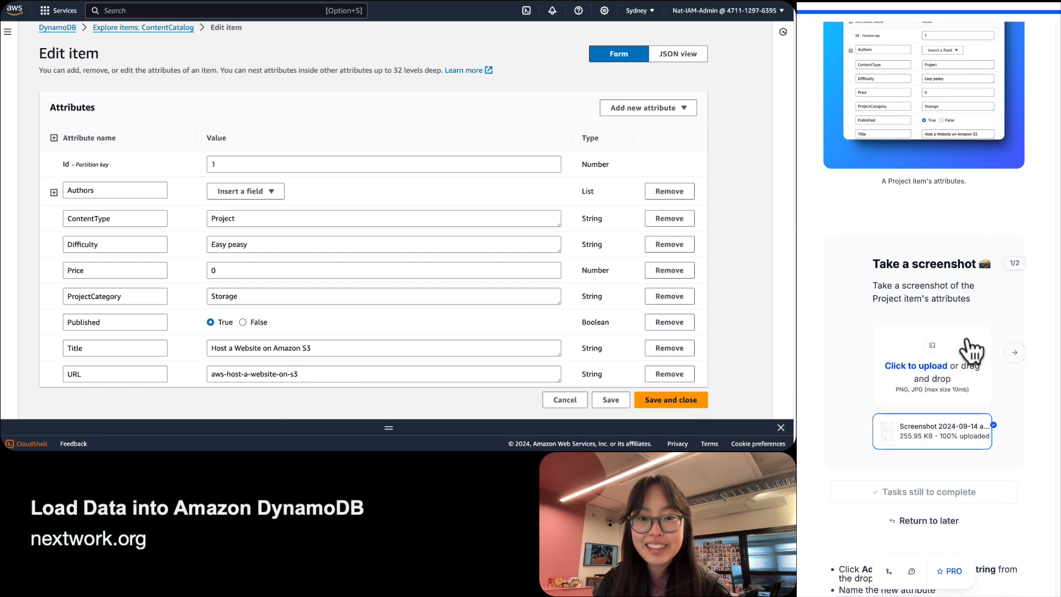
left_click(1015, 353)
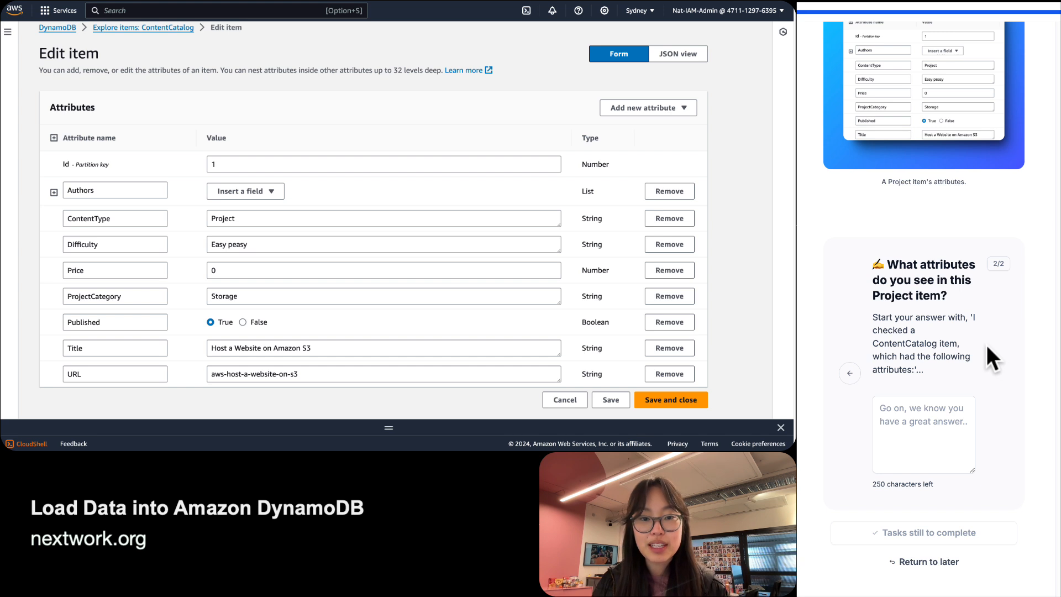
left_click_drag(971, 316, 914, 370)
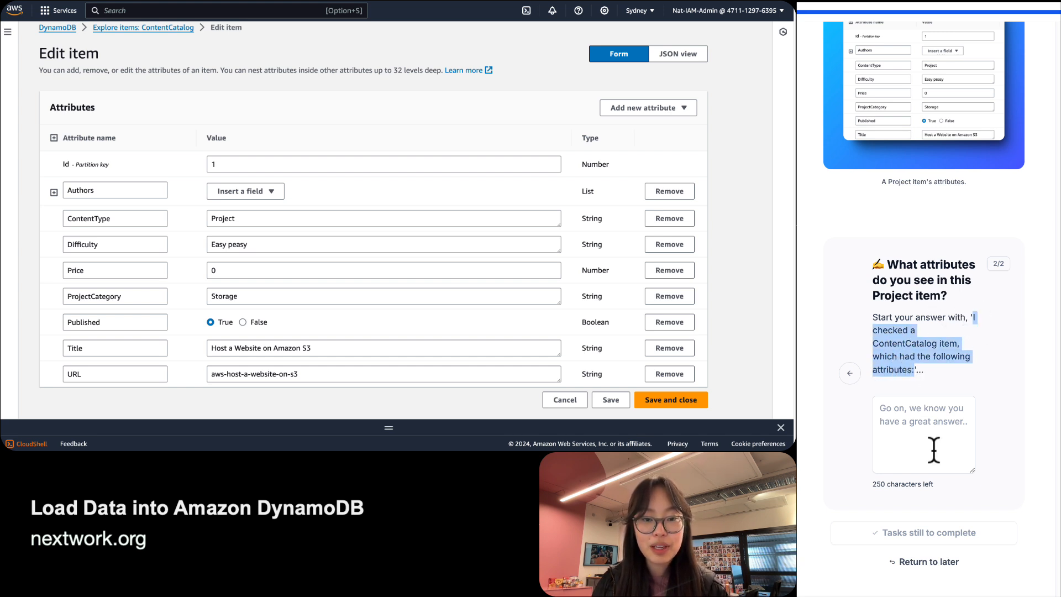
Paste the suggested opening into the answer box and zoom the console to 200%.
left_click(933, 450)
type("I checked a ContentCatalog item, which had the following attributes:")
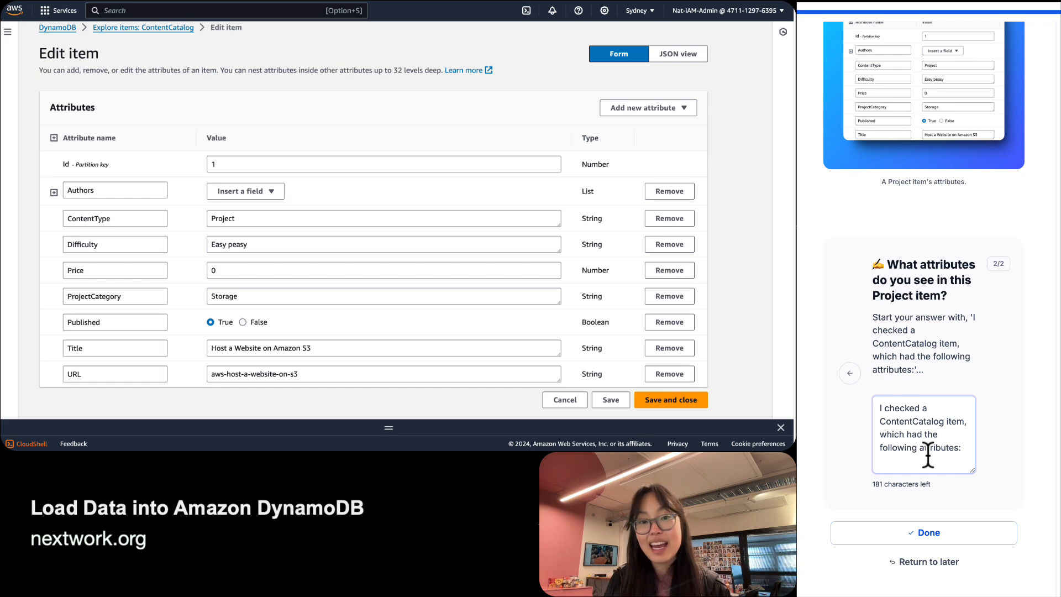
left_click(201, 113)
key("super+minus")
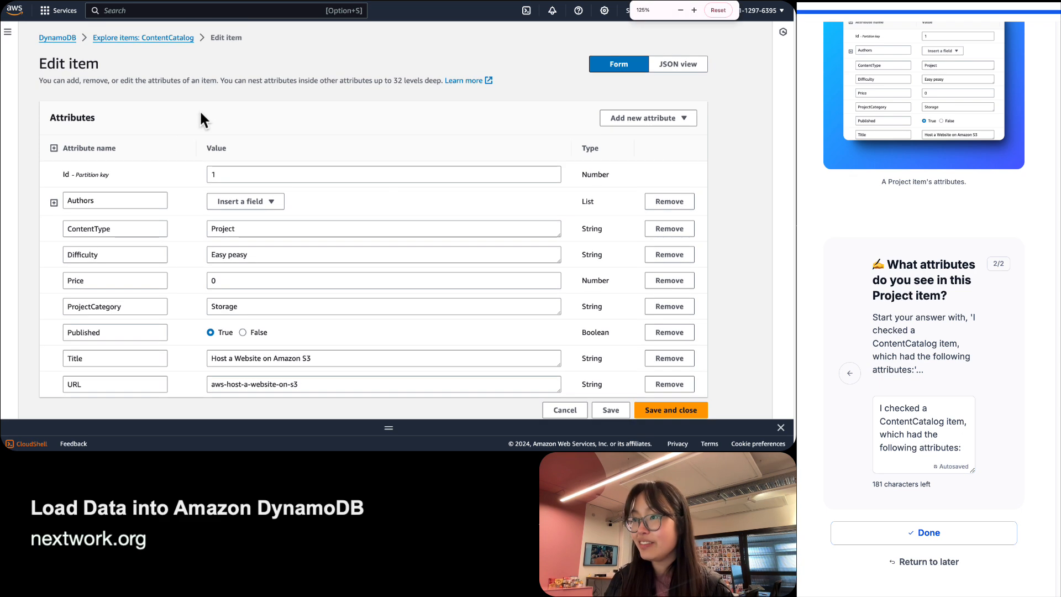
key("super+plus")
key("super+plus")
scroll(200, 109, "down", 2)
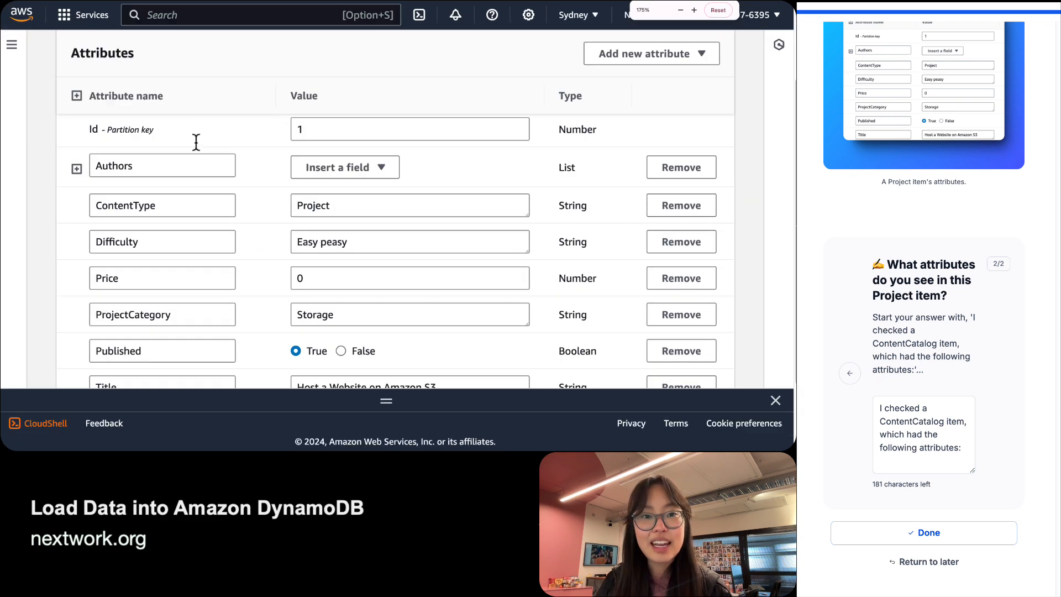
key("super+plus")
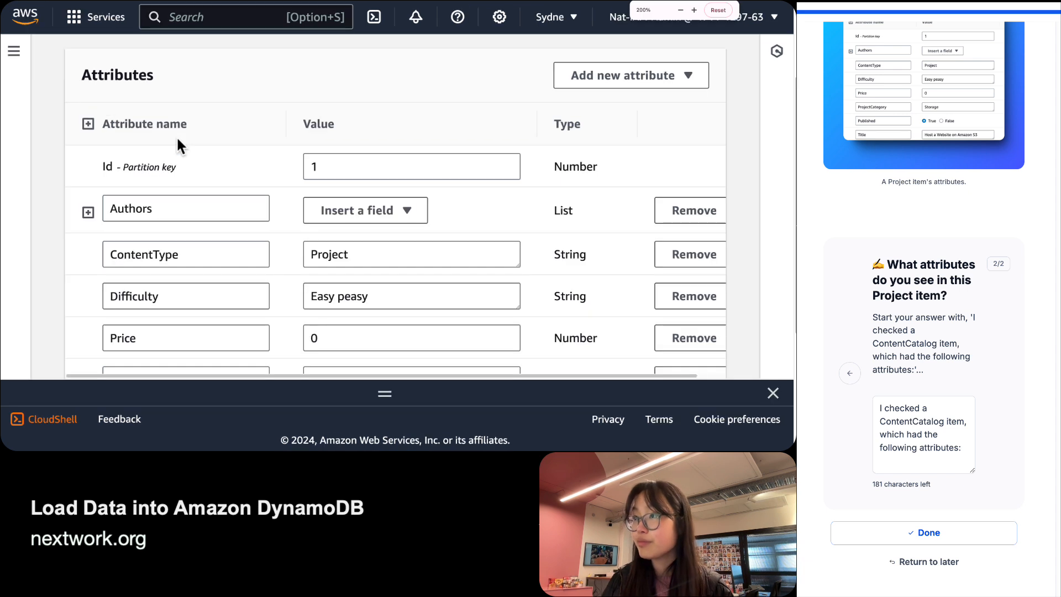
Finish and submit the answer listing Id, Authors, ContentType, Difficulty, Price, ProjectCategory, Published, Title, URL.
left_click(917, 461)
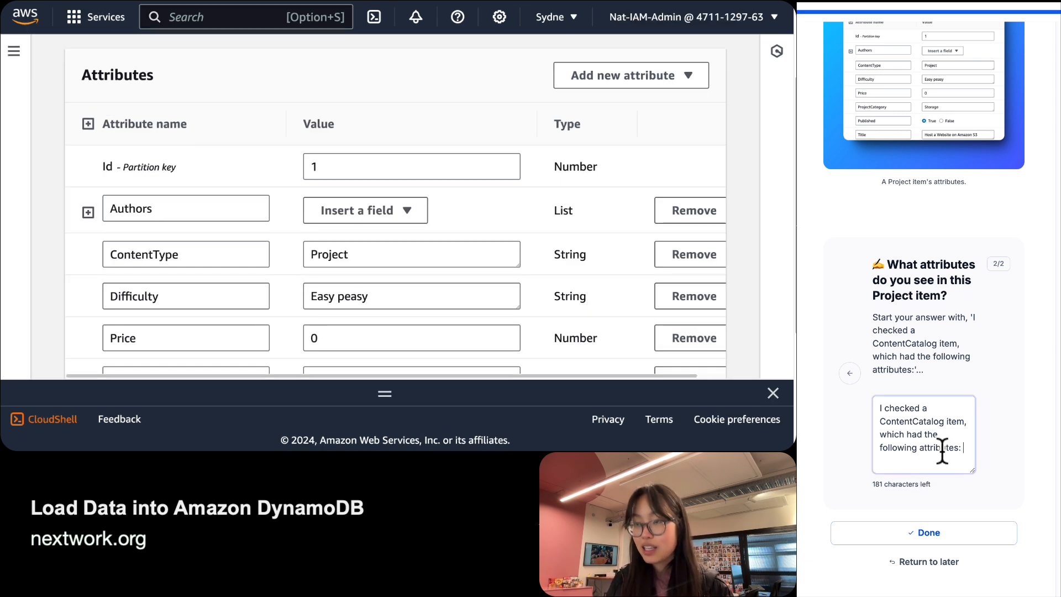
type("Id, Auth")
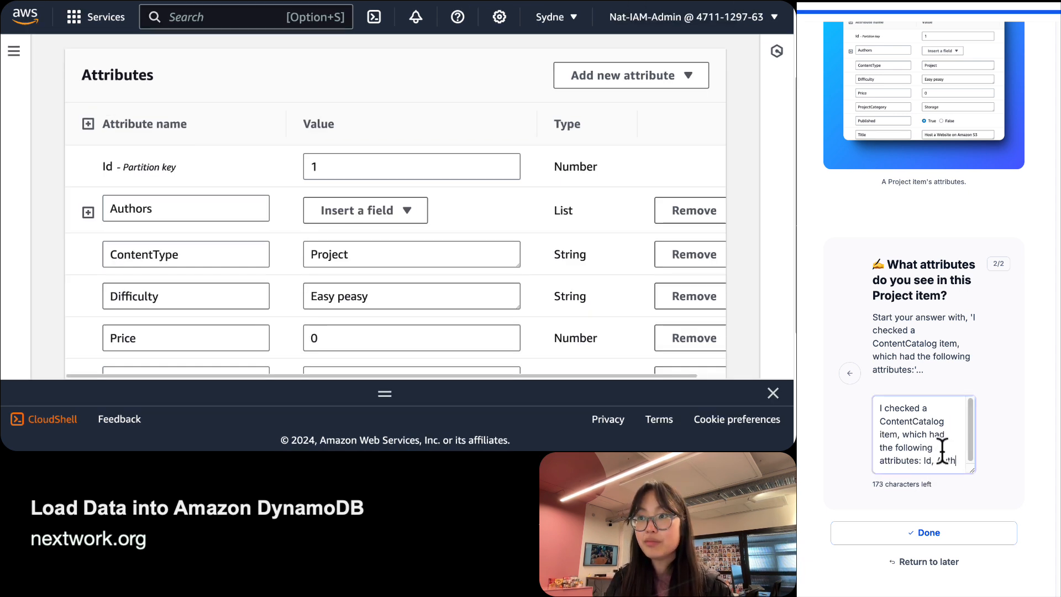
type("ors, Conte")
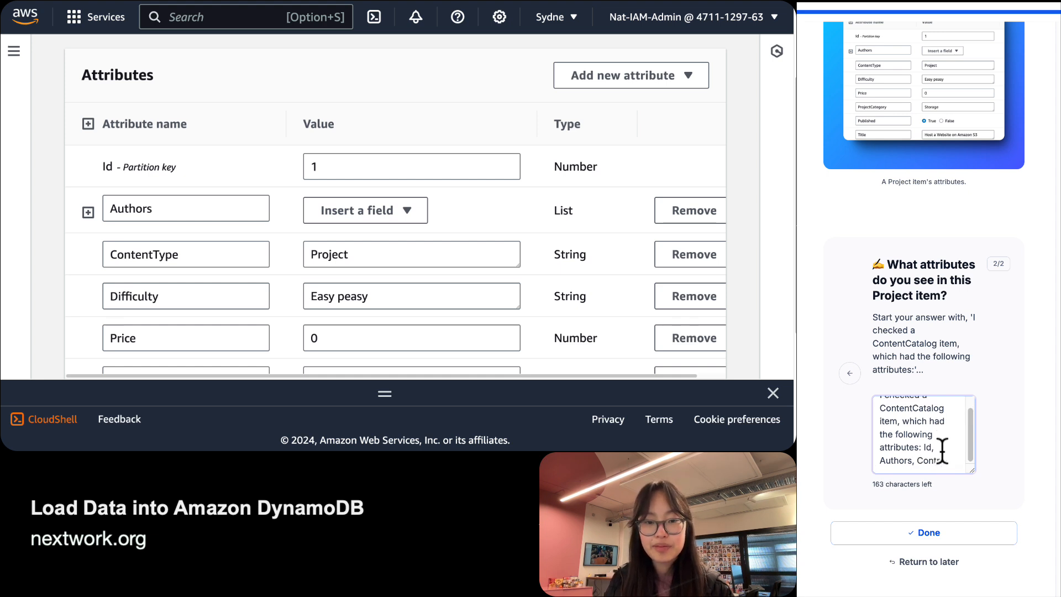
type("ntType")
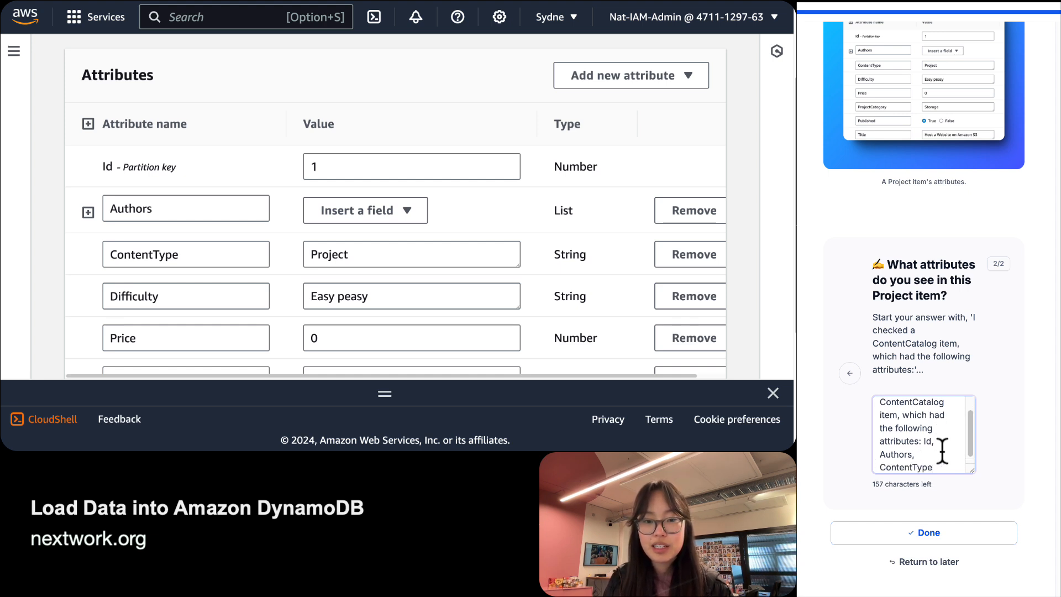
type(", Difficulty, P")
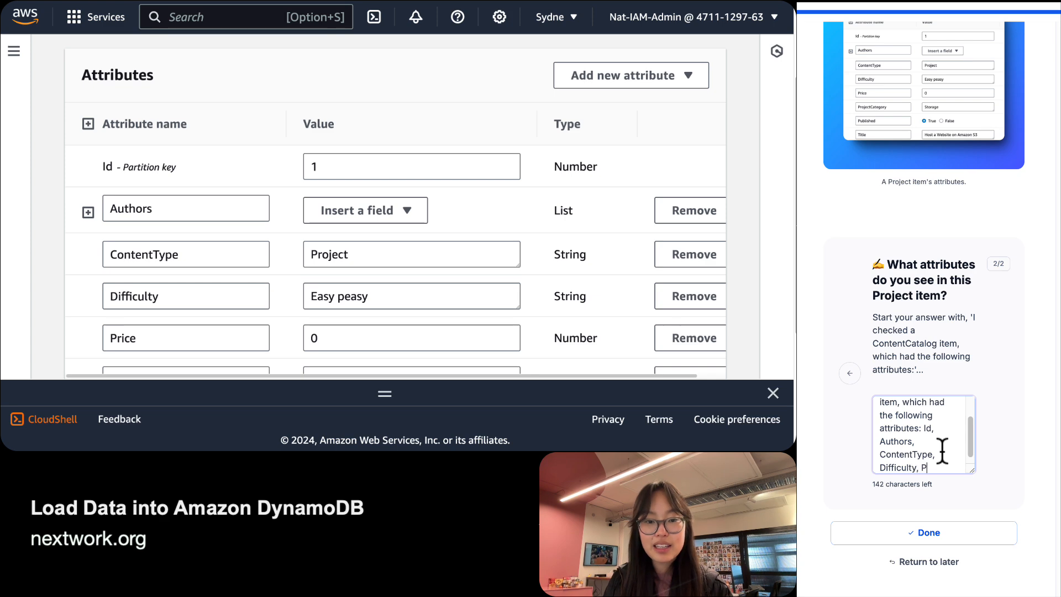
type("rice")
scroll(154, 231, "down", 4)
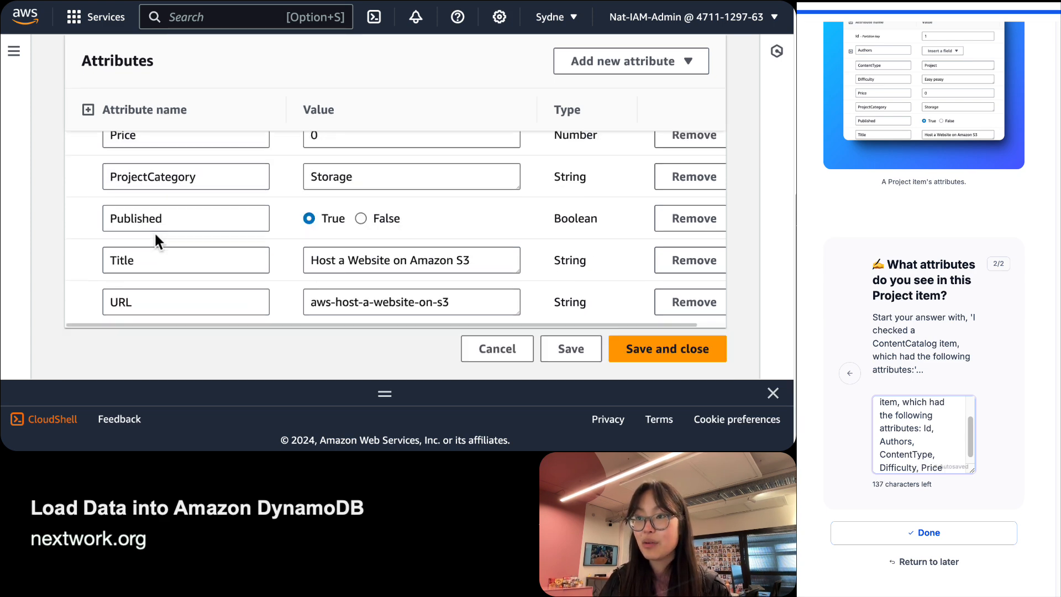
scroll(154, 231, "up", 1)
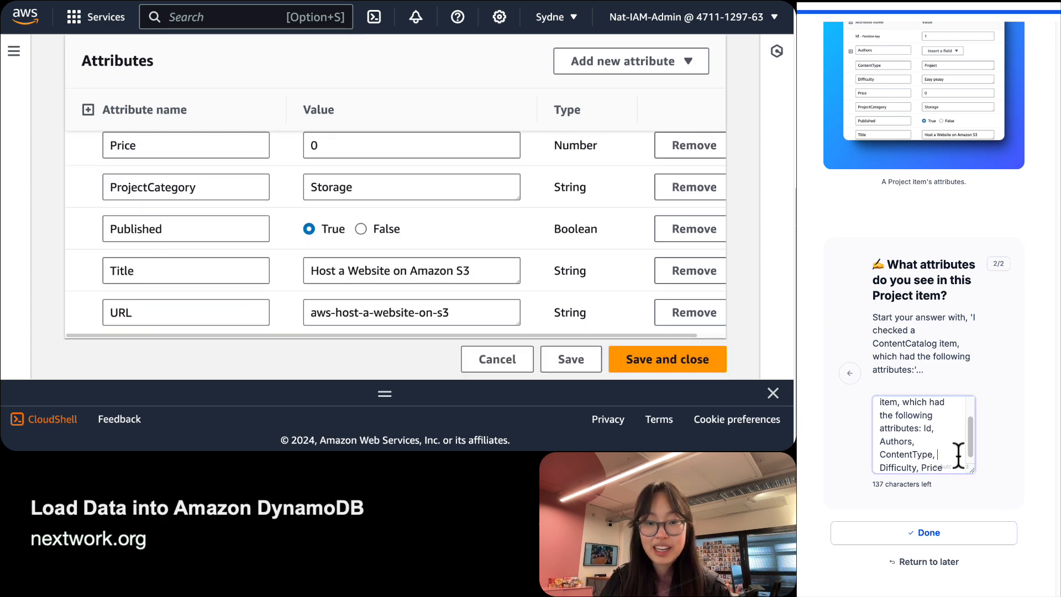
type(", Project")
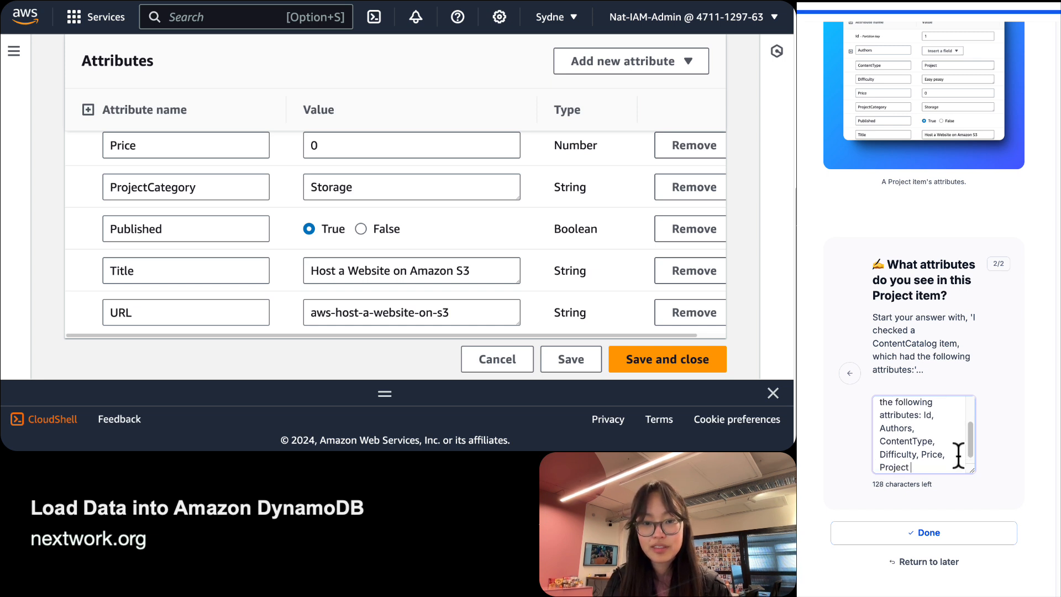
type("Category, Publis")
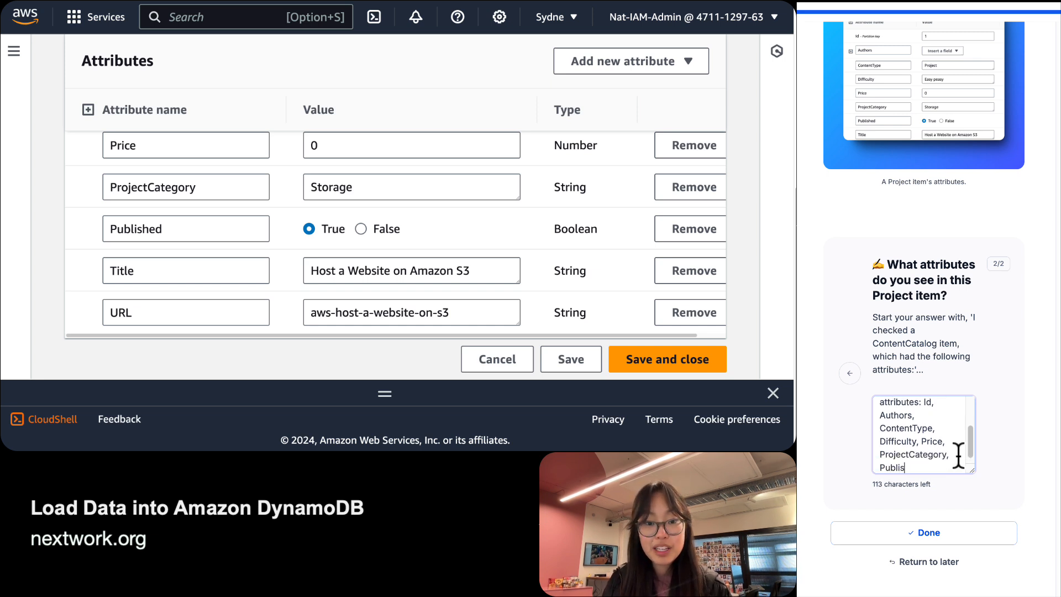
type("hed, Title, and URL!")
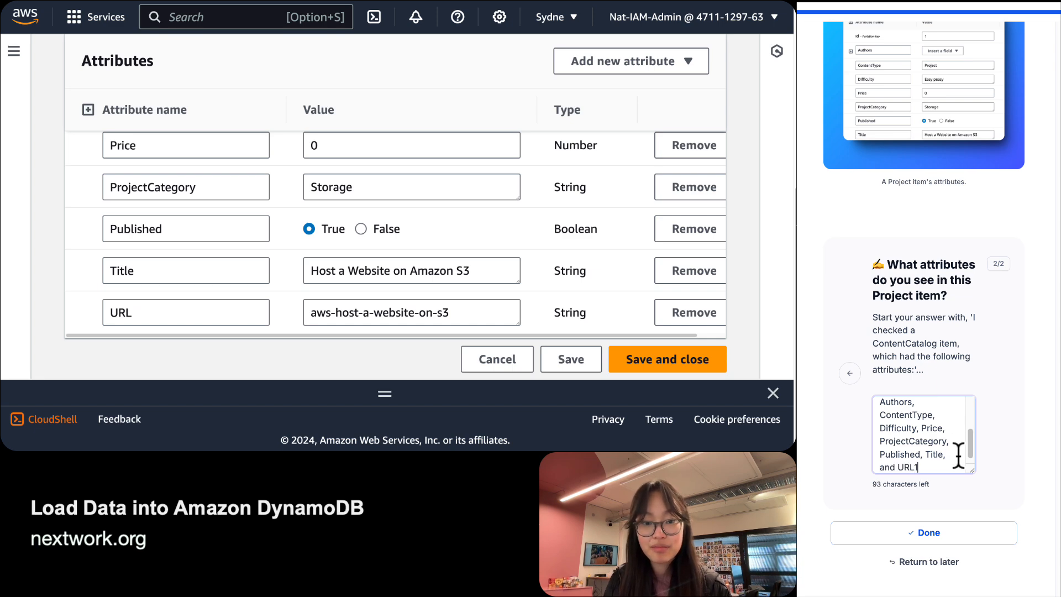
key("Tab")
key("Return")
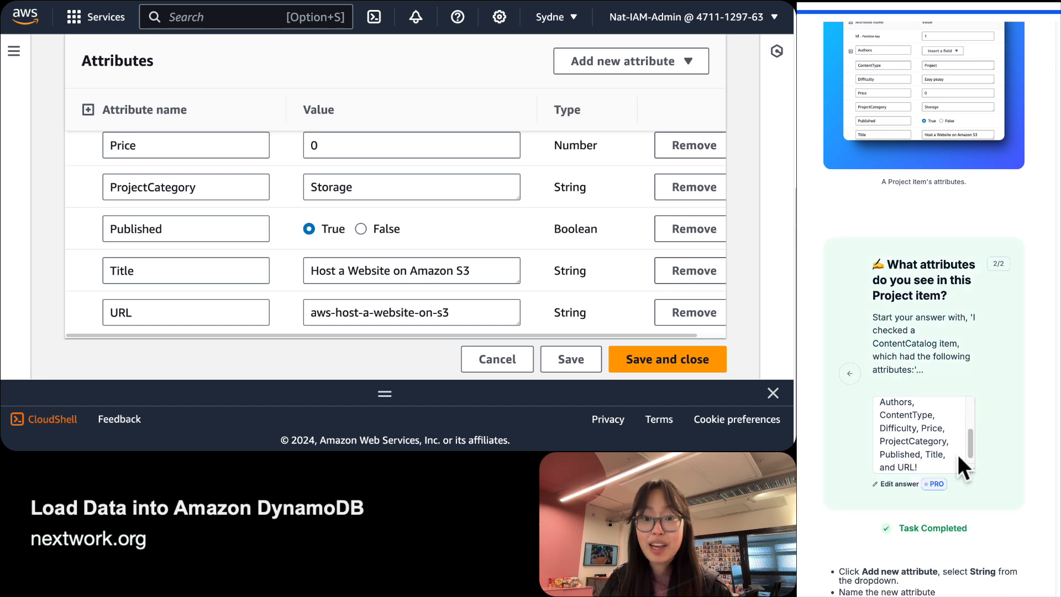
scroll(958, 455, "down", 2)
scroll(958, 456, "down", 7)
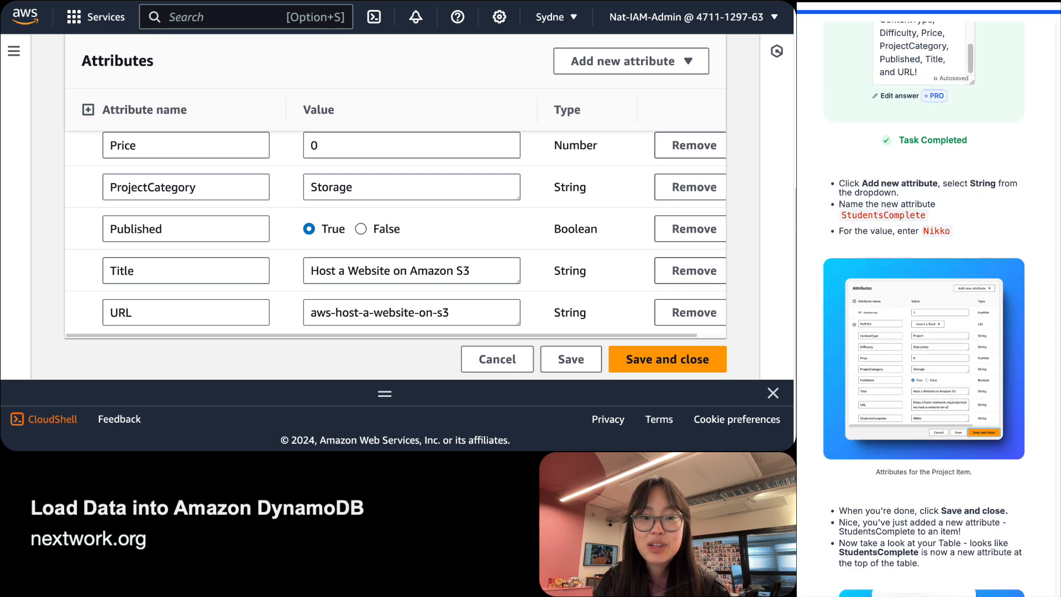
scroll(958, 456, "up", 4)
scroll(958, 456, "down", 3)
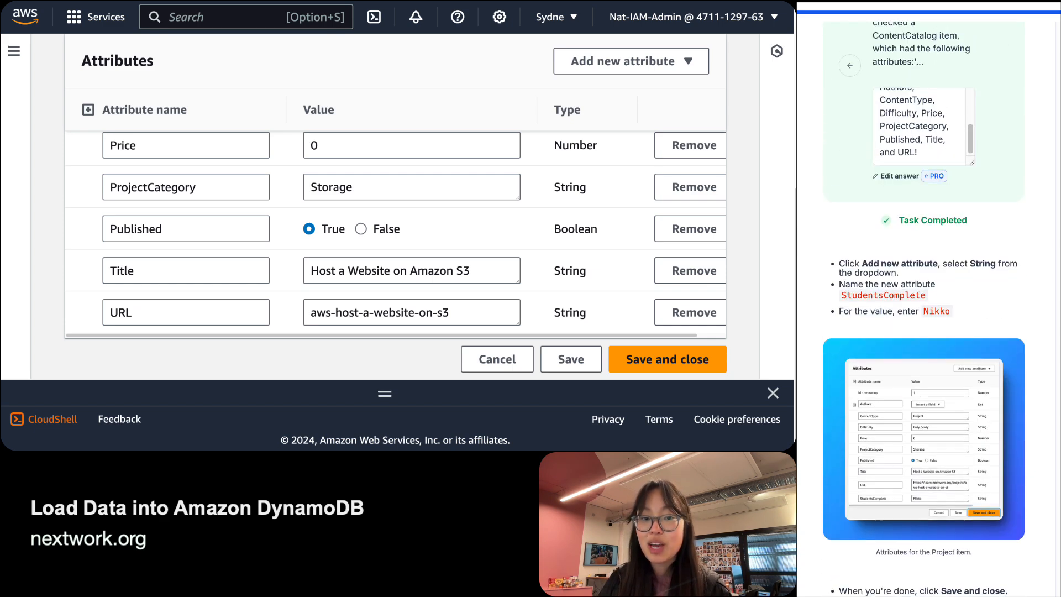
Add a String attribute named StudentsComplete to item 1 and begin entering a student's name as its value.
left_click(613, 68)
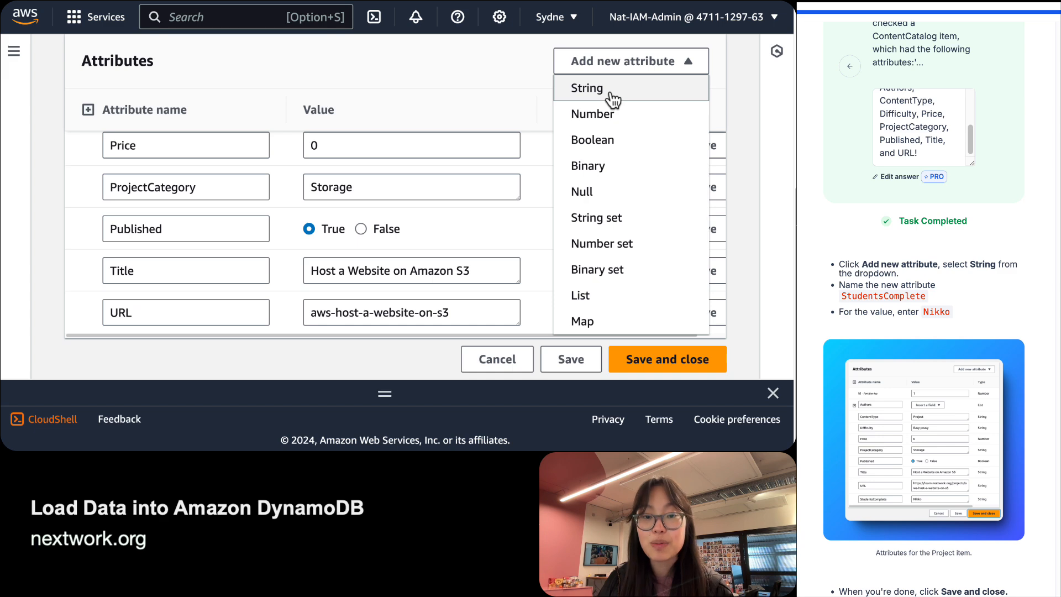
left_click(613, 93)
scroll(190, 232, "down", 1)
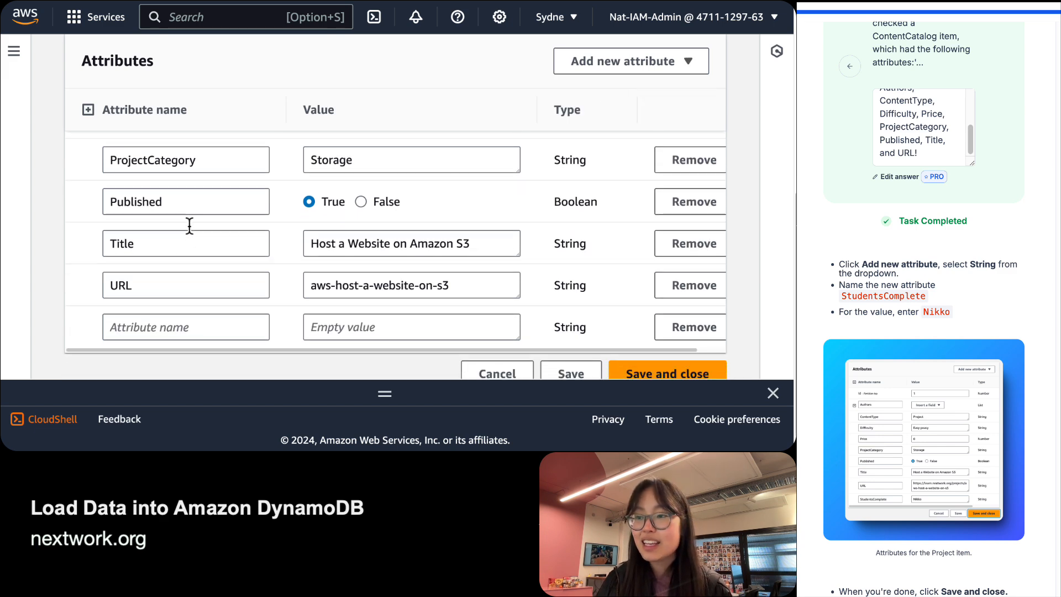
left_click(175, 324)
type("S")
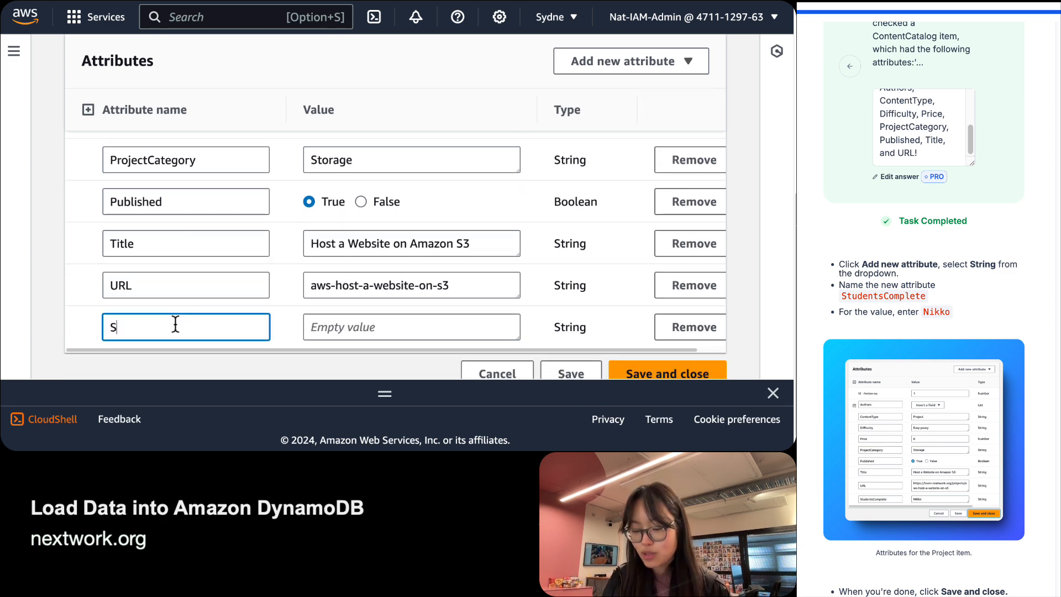
type("tudentsCom")
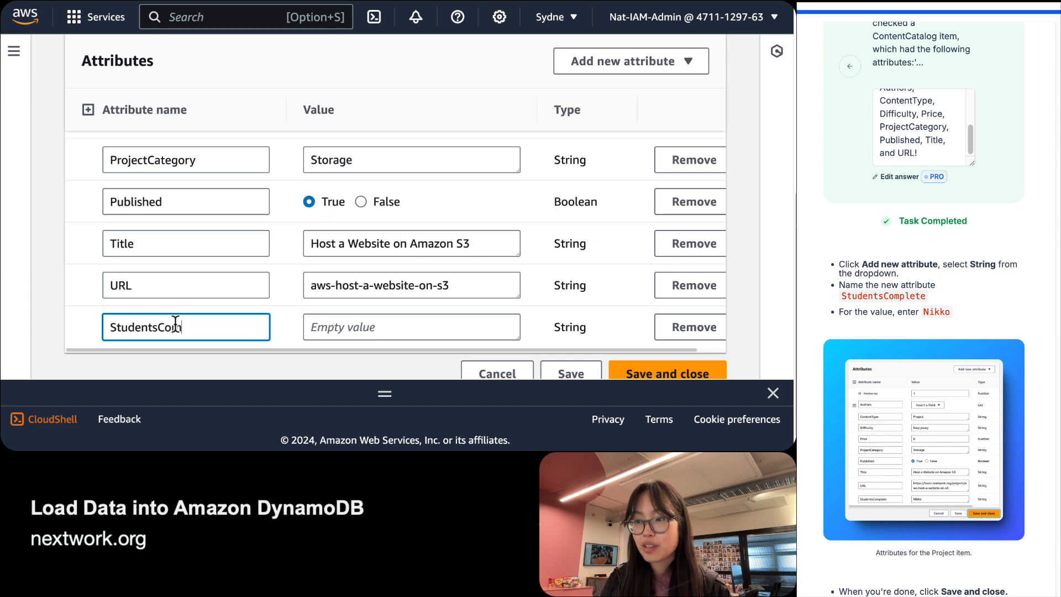
type("plete")
key("Tab")
type("Ni")
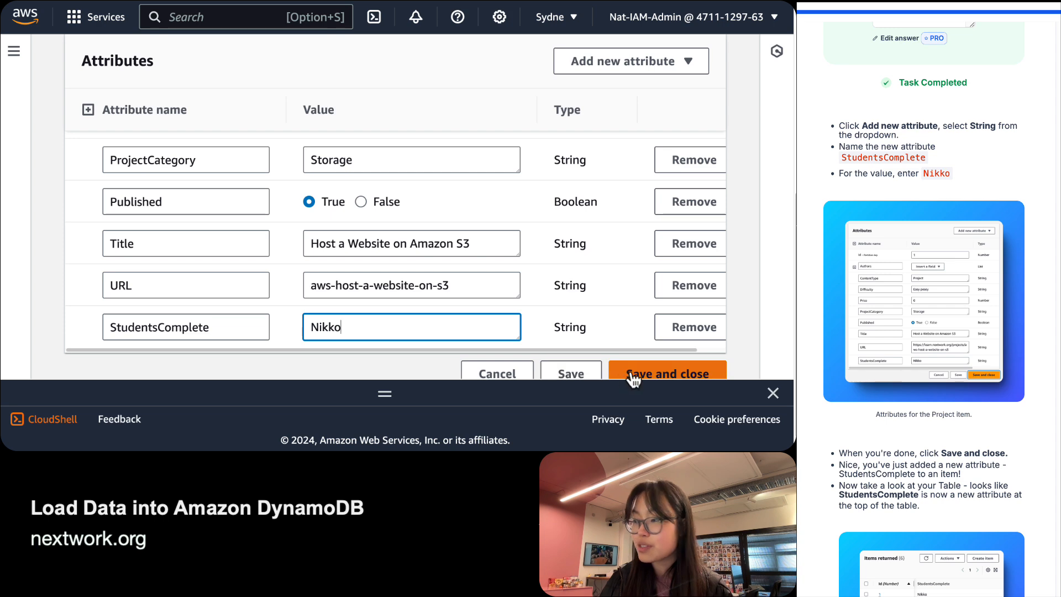
Save item 1 and scroll the items table right to the new StudentsComplete column.
left_click(633, 376)
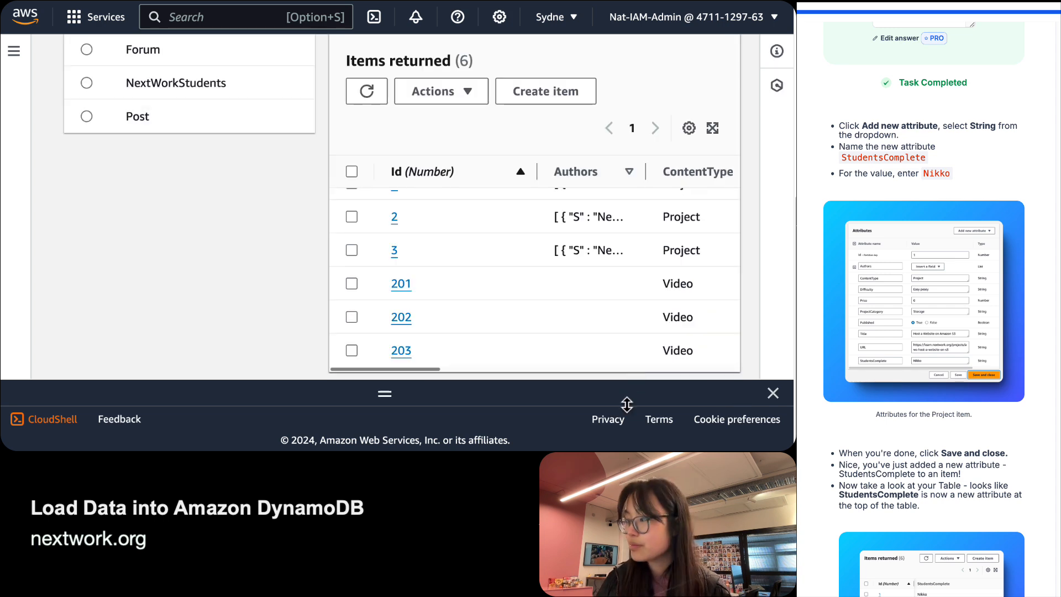
scroll(528, 260, "up", 1)
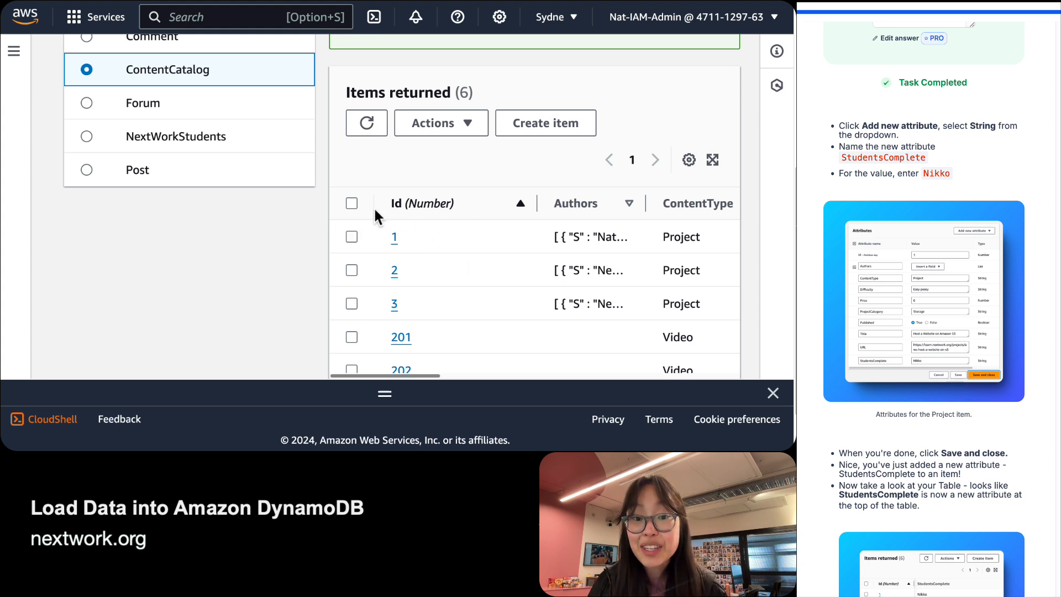
scroll(395, 228, "right", 3)
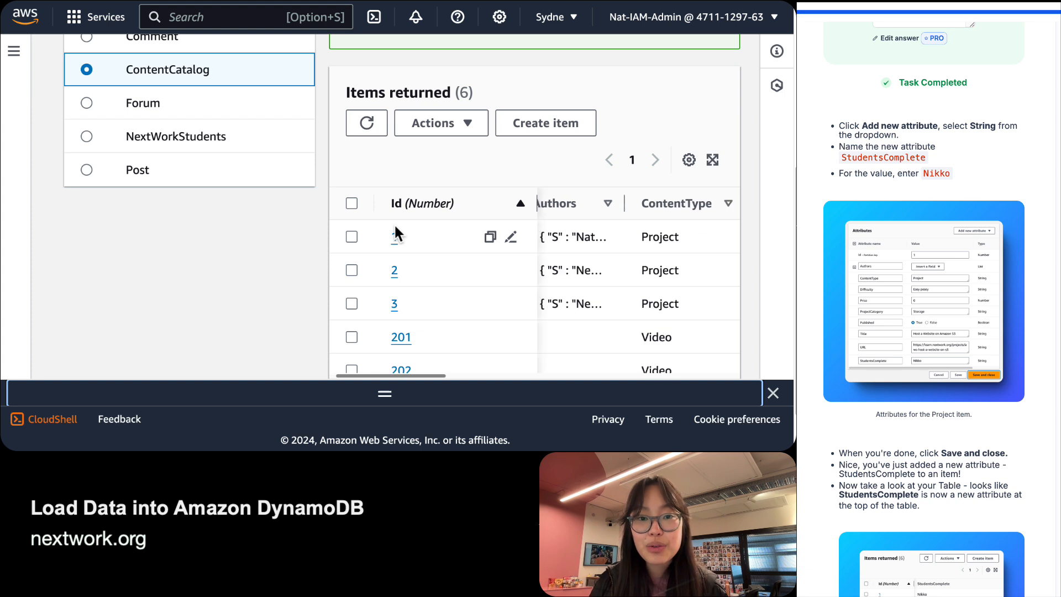
scroll(395, 226, "right", 10)
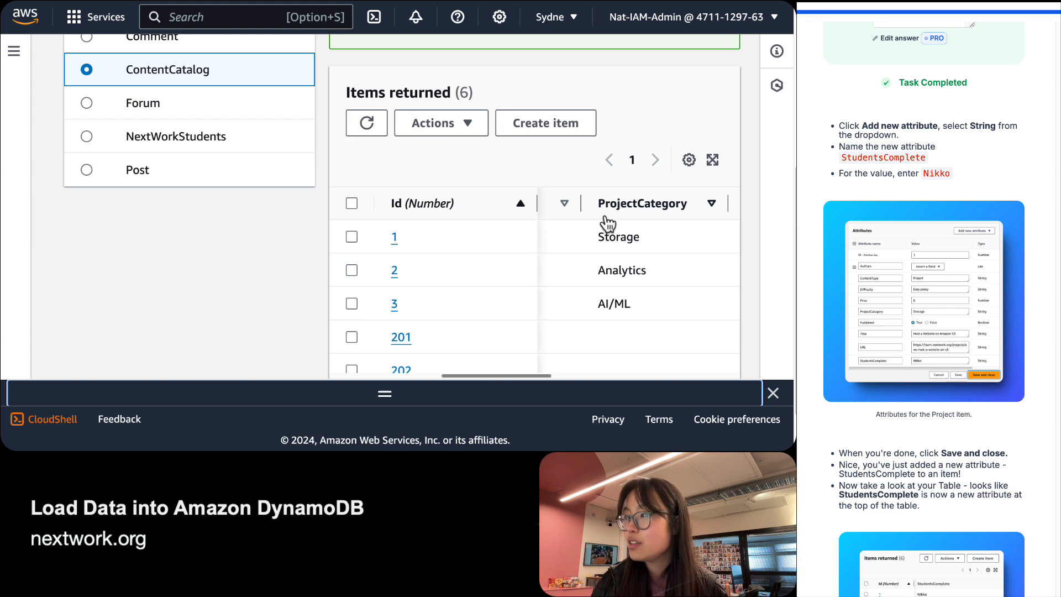
scroll(603, 230, "right", 1)
scroll(599, 224, "right", 5)
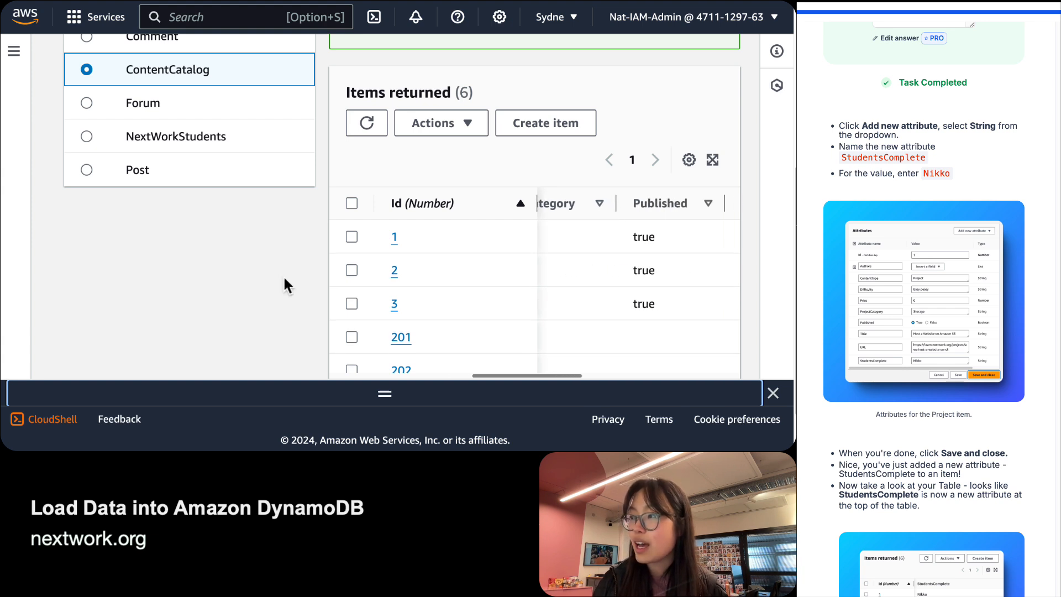
scroll(556, 254, "right", 10)
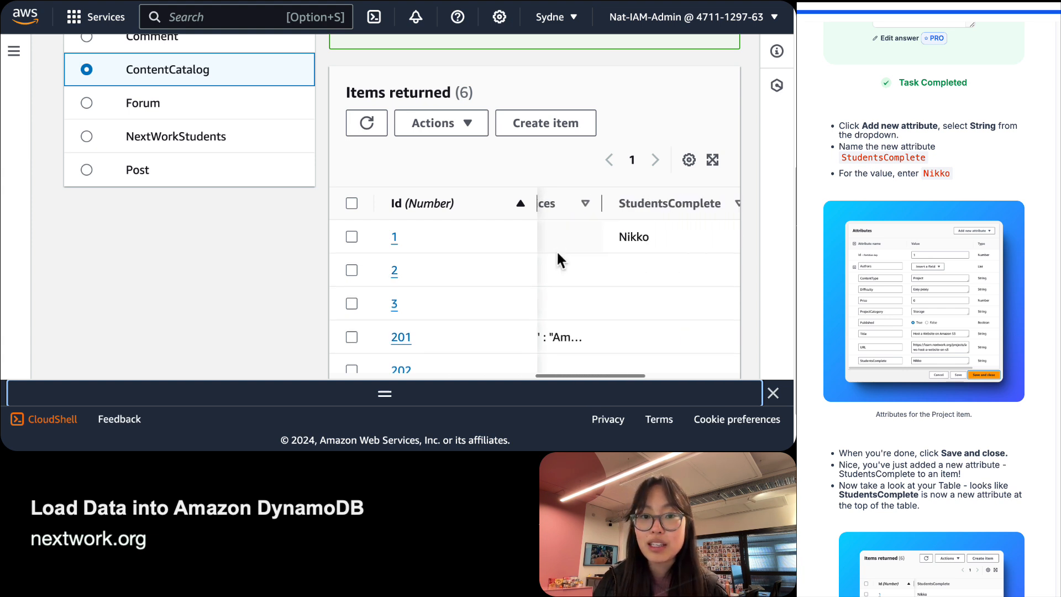
Scroll through the ContentCatalog items to confirm only item 1 shows Nikko under StudentsComplete.
scroll(555, 249, "left", 1)
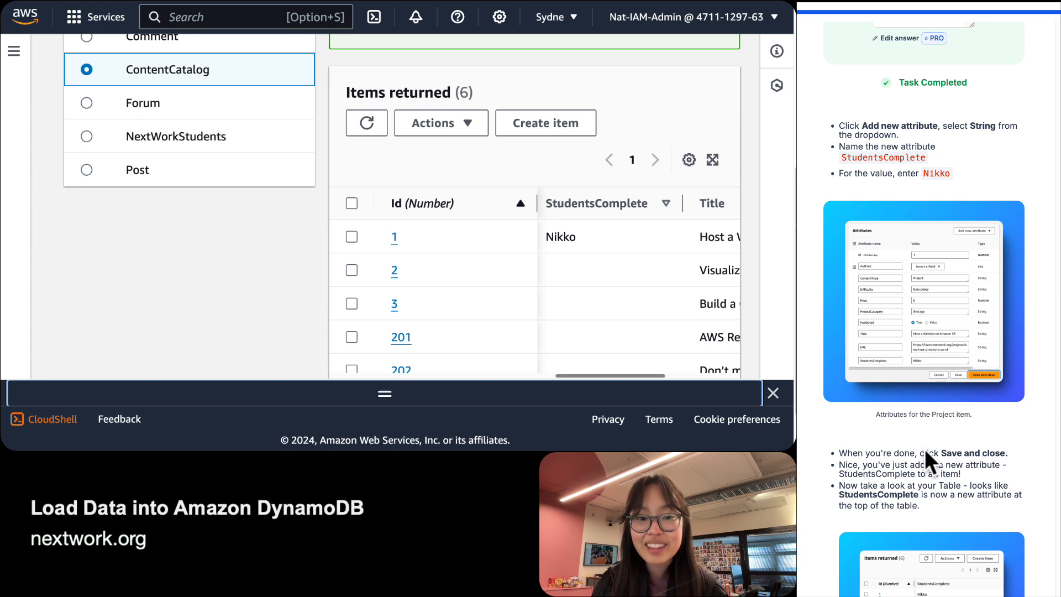
scroll(924, 449, "down", 5)
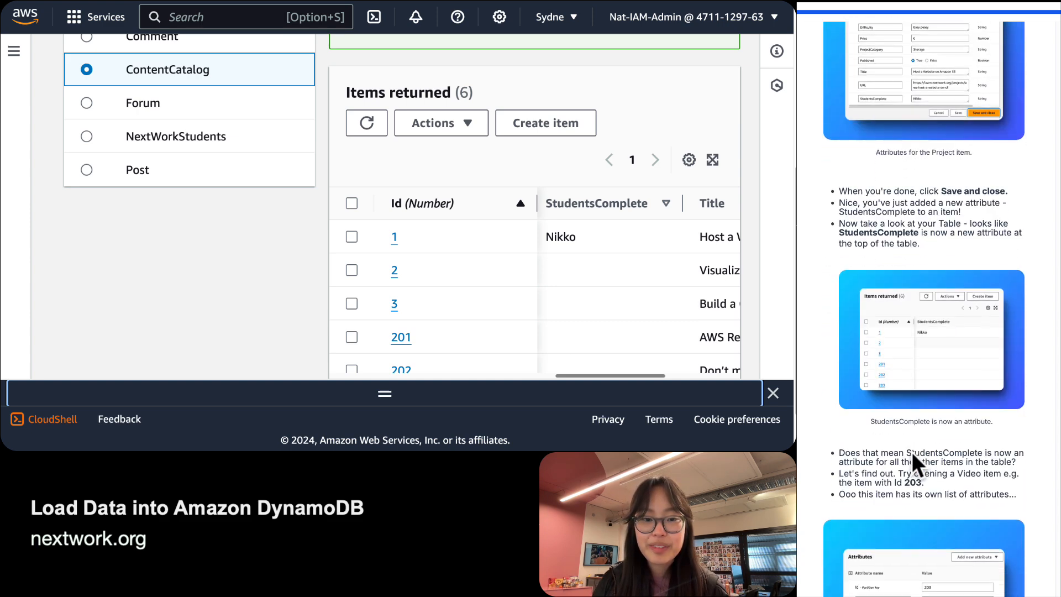
scroll(911, 452, "down", 1)
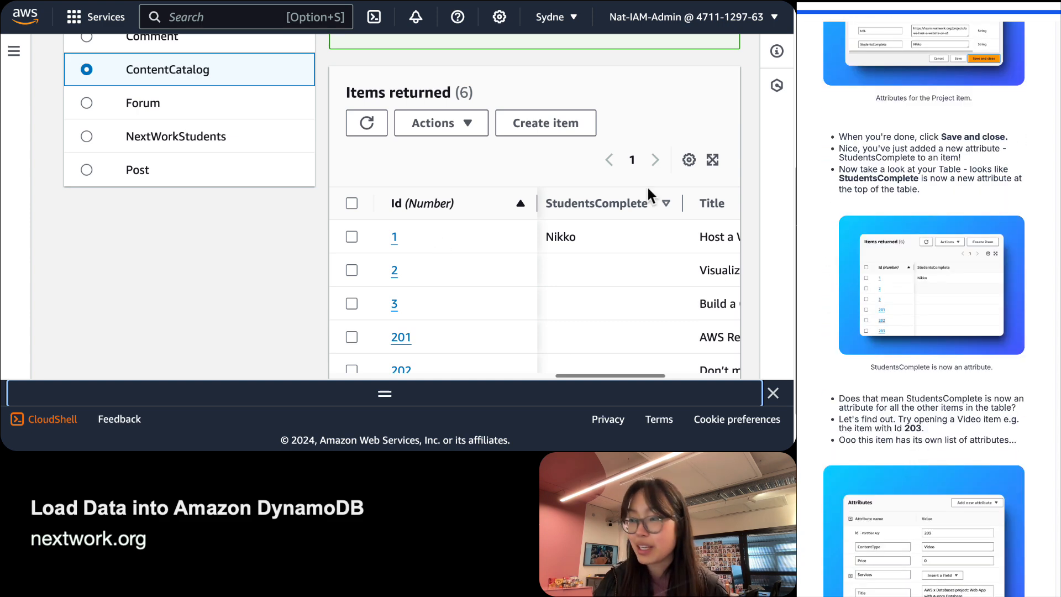
scroll(628, 220, "down", 1)
scroll(628, 220, "down", 2)
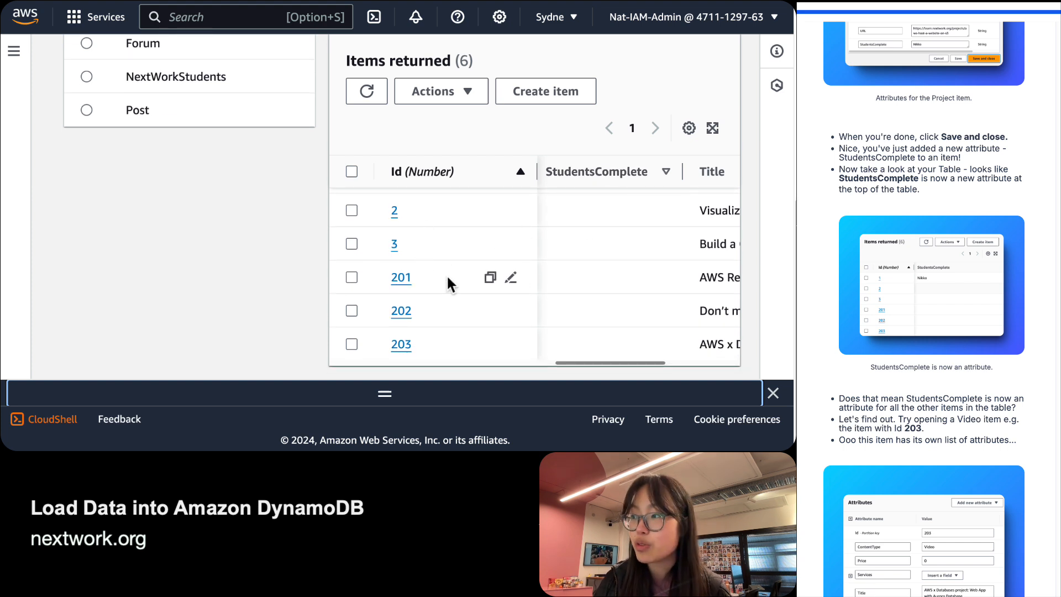
scroll(654, 207, "up", 1)
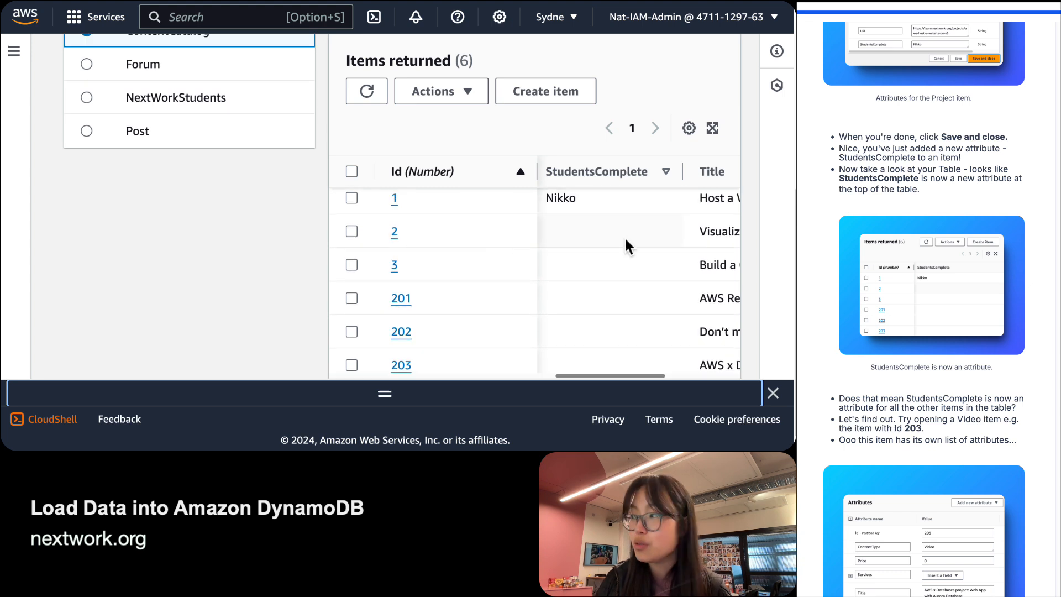
scroll(924, 310, "down", 2)
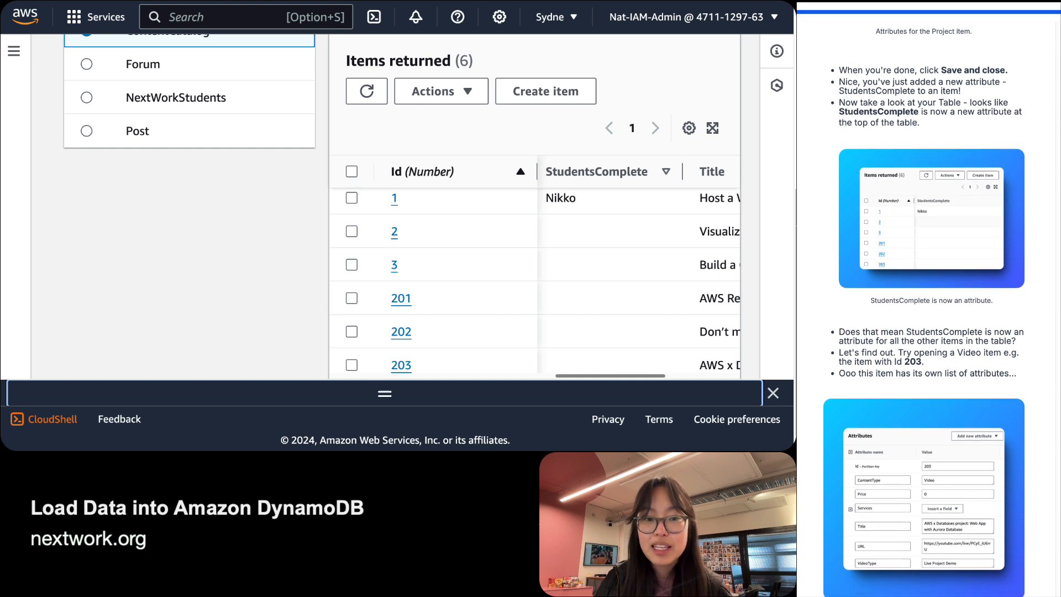
scroll(924, 310, "down", 2)
scroll(429, 243, "down", 1)
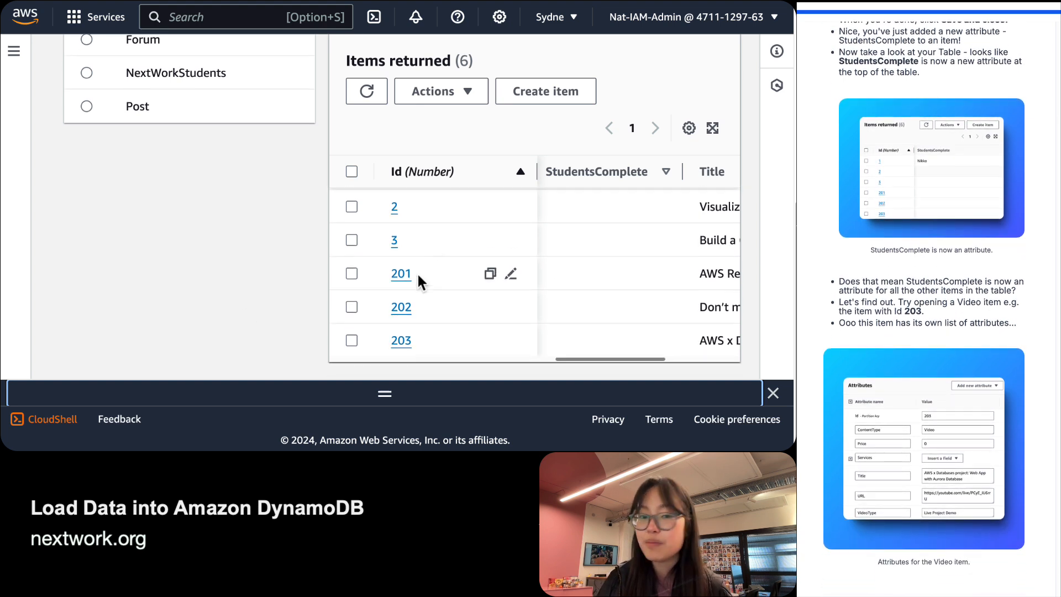
left_click(395, 344)
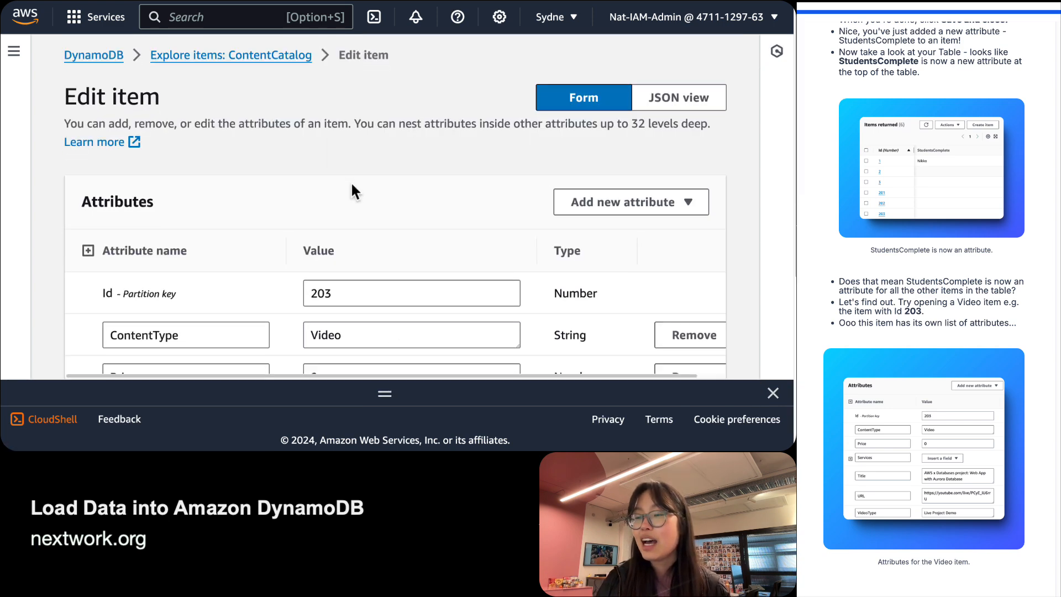
scroll(352, 188, "down", 3)
scroll(206, 193, "down", 5)
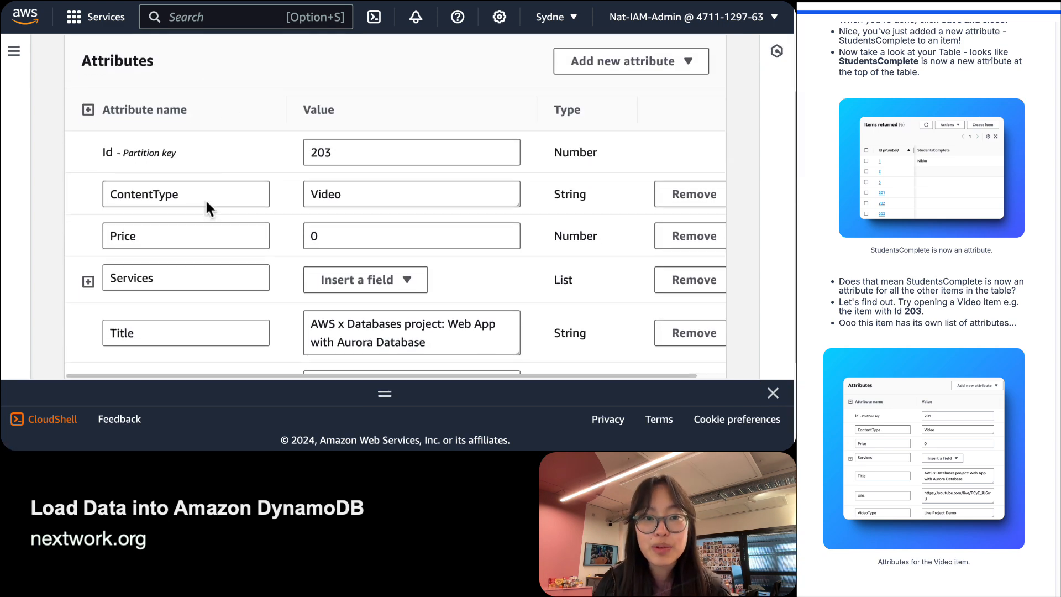
scroll(207, 201, "up", 10)
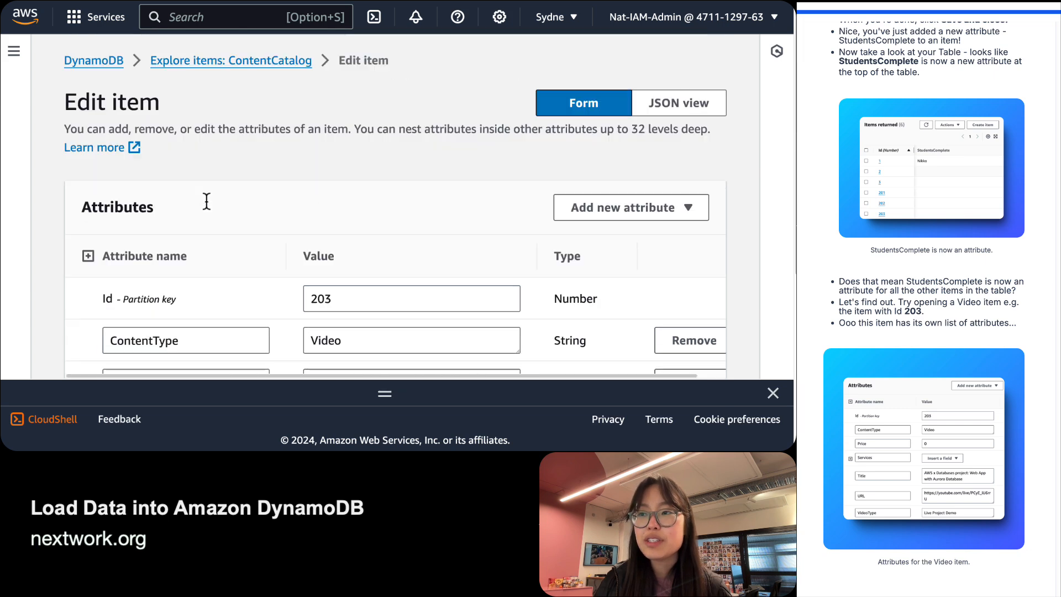
scroll(206, 200, "down", 4)
scroll(207, 201, "down", 3)
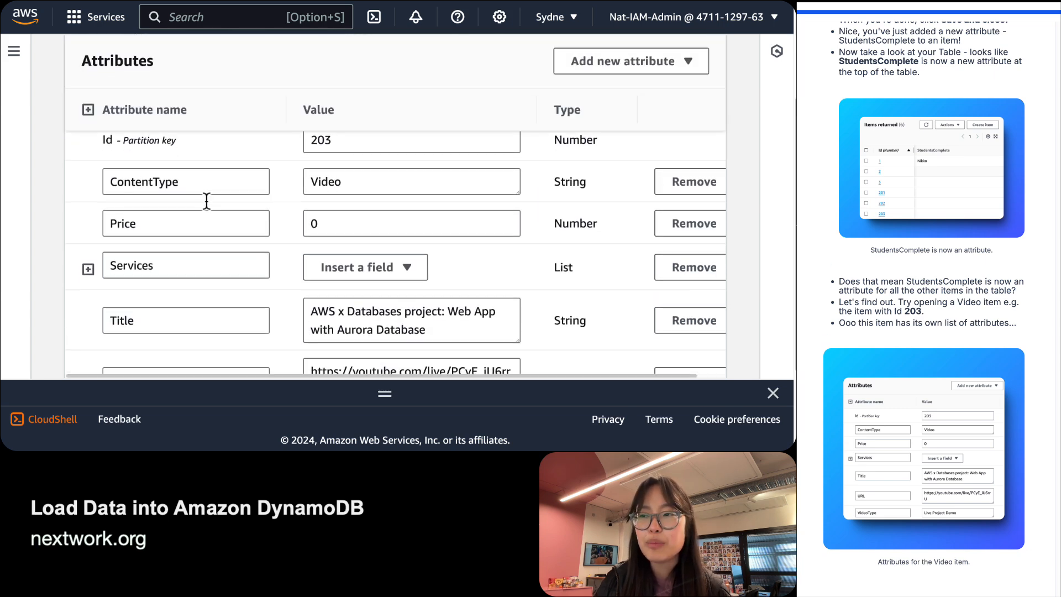
scroll(207, 207, "down", 4)
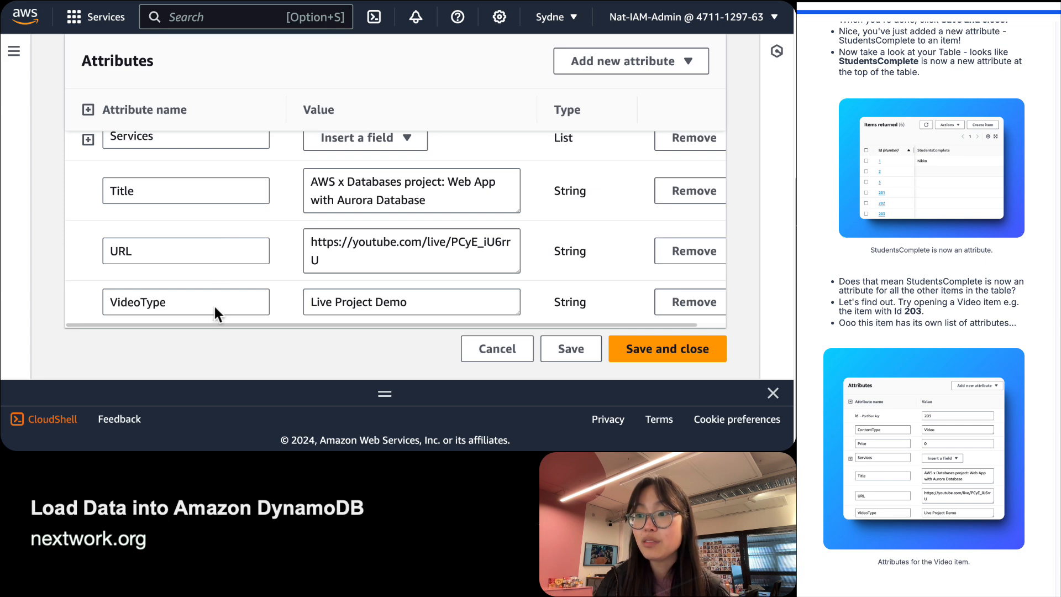
scroll(213, 276, "up", 12)
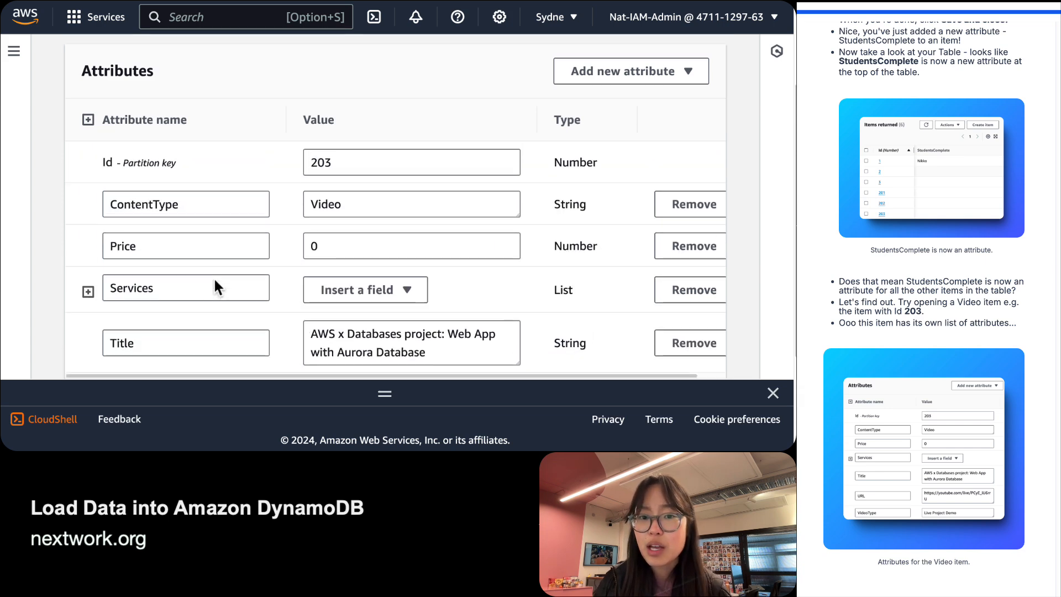
scroll(213, 276, "down", 12)
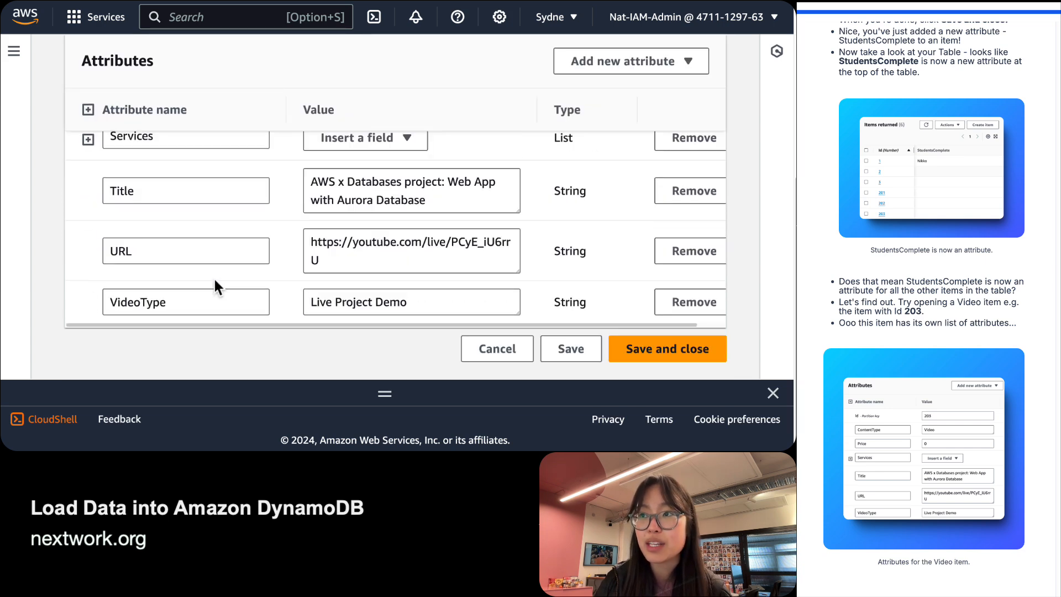
scroll(213, 277, "up", 10)
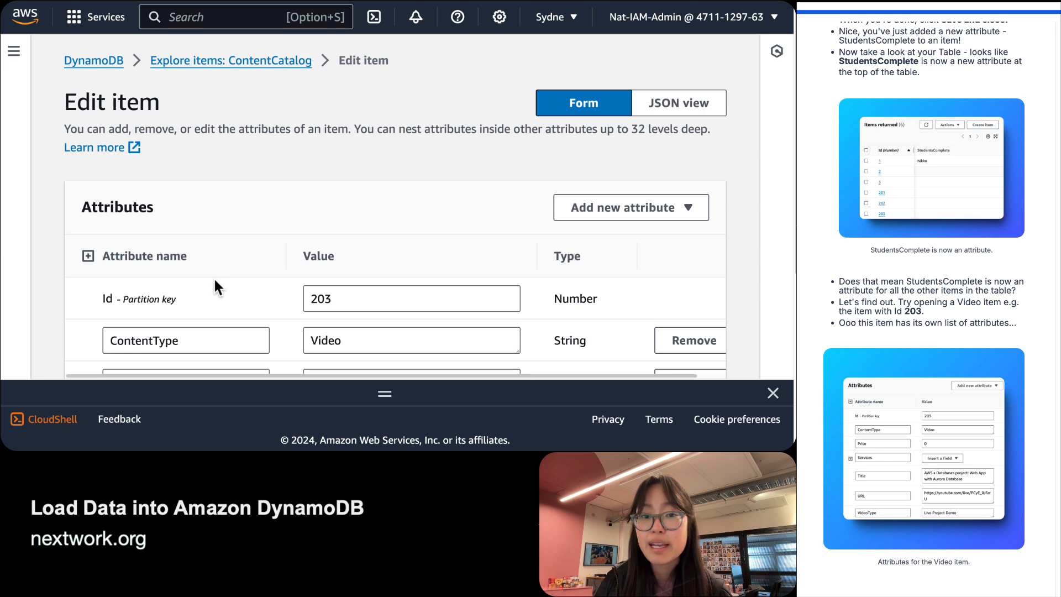
scroll(213, 288, "down", 10)
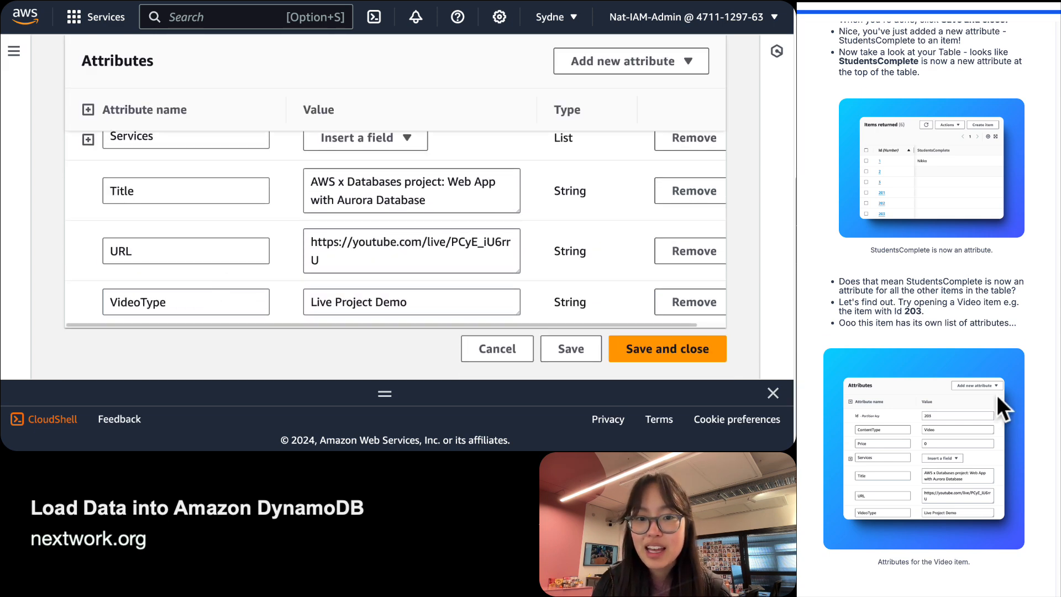
scroll(996, 395, "down", 6)
Copy the guide's suggested opening sentence into the Video item answer box.
scroll(940, 459, "down", 2)
left_click(951, 450)
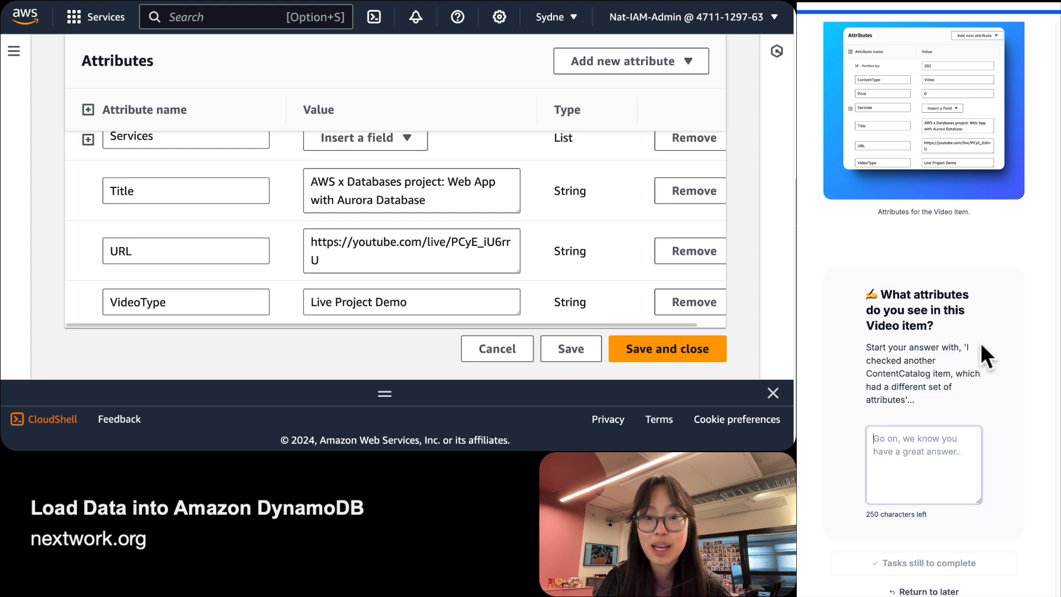
left_click_drag(965, 347, 910, 398)
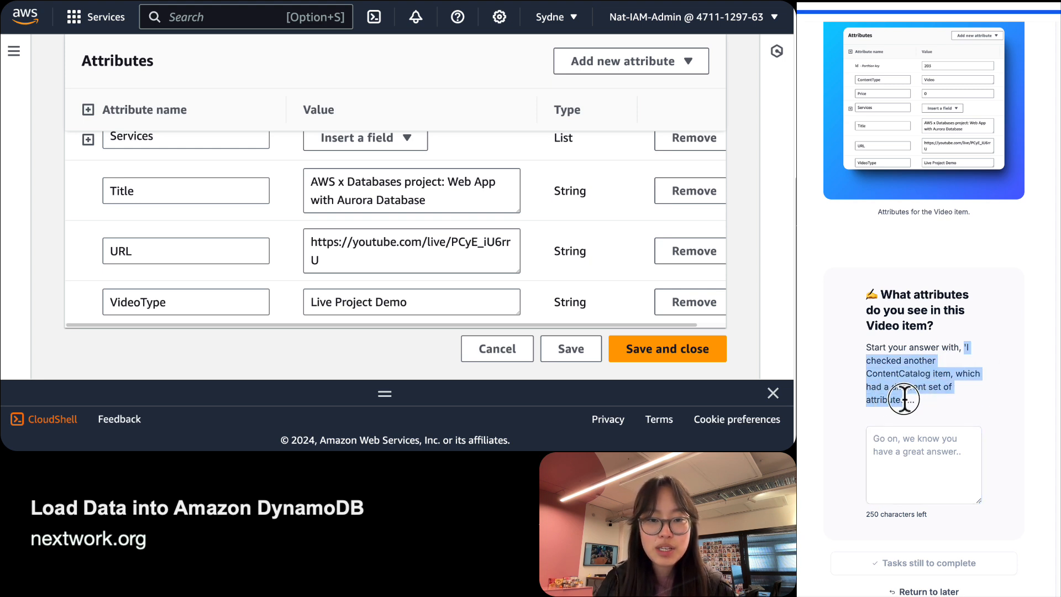
key("super+c")
left_click(938, 440)
key("super+v")
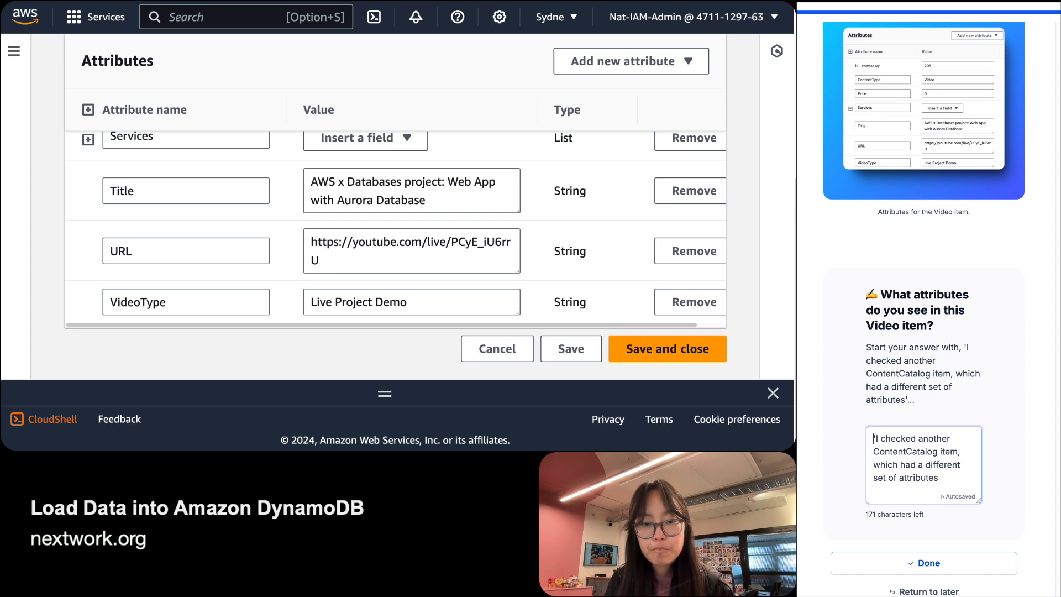
Finish the answer with 'Services, Title, VideoType etc.' and submit it as done.
key("BackSpace")
key("alt+Right")
key("alt+Right")
key("alt+Right")
key("alt+Right")
type(": ")
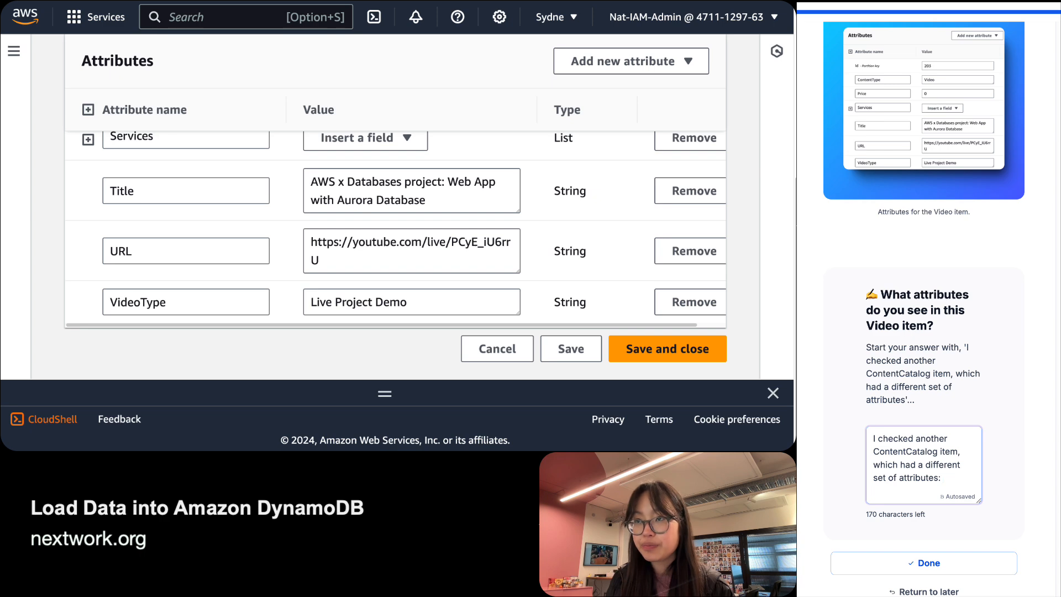
type("Services, Tit")
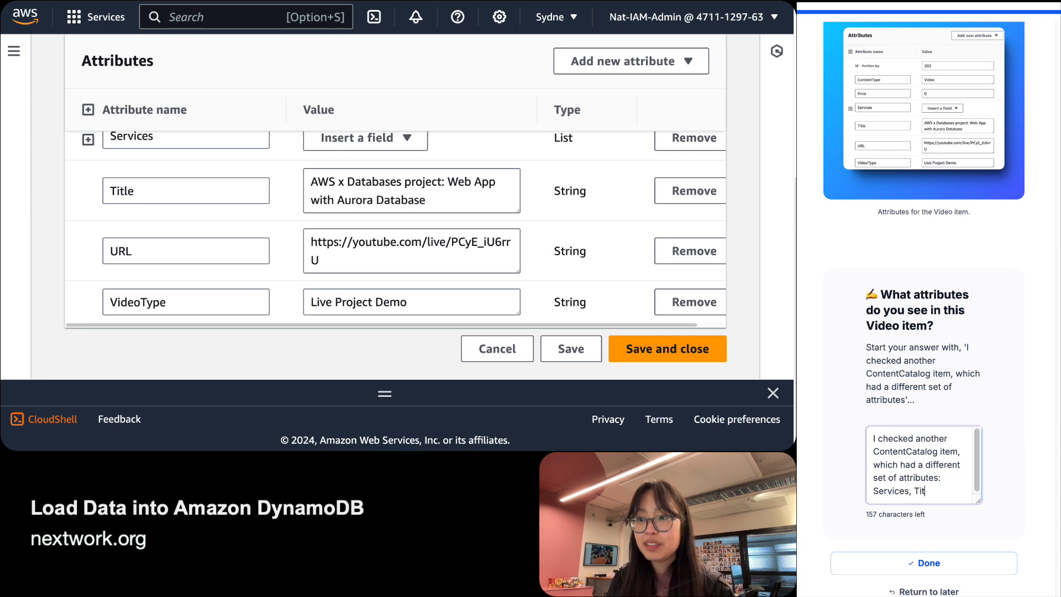
type("le.")
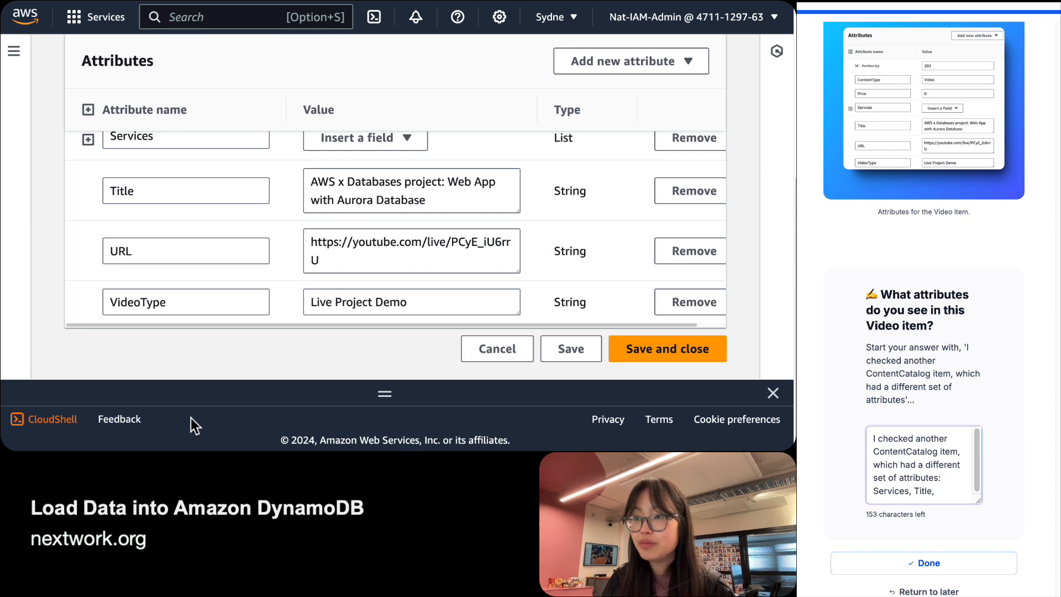
scroll(219, 292, "up", 5)
scroll(217, 283, "down", 2)
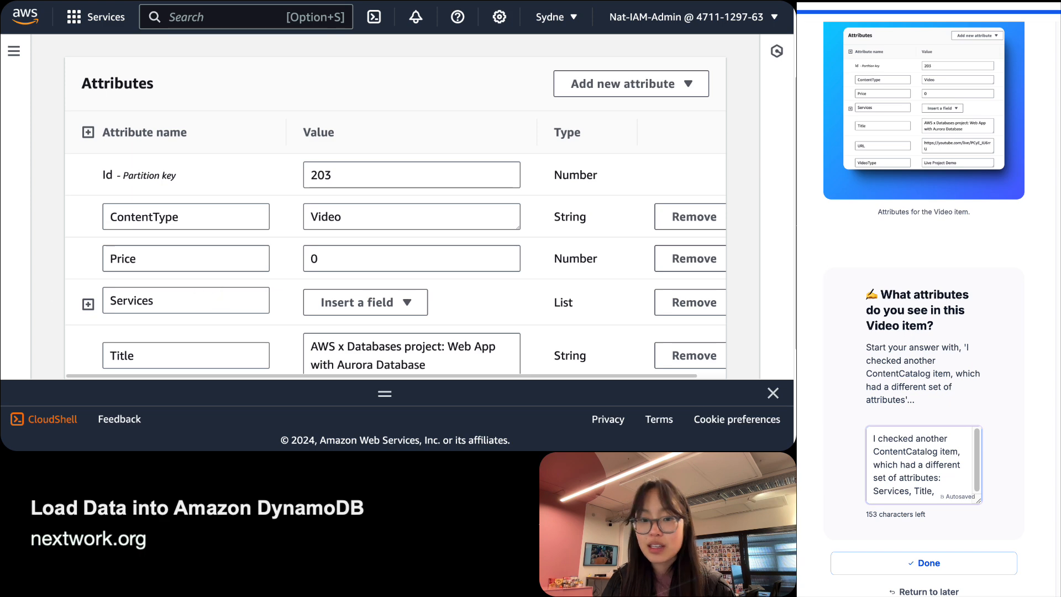
scroll(31, 324, "down", 5)
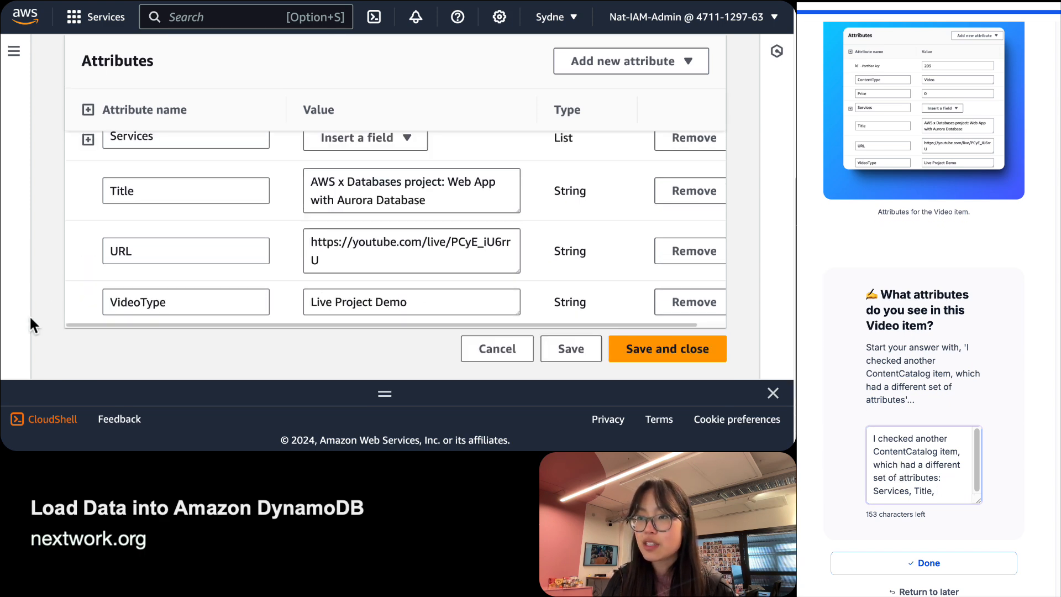
type("Video")
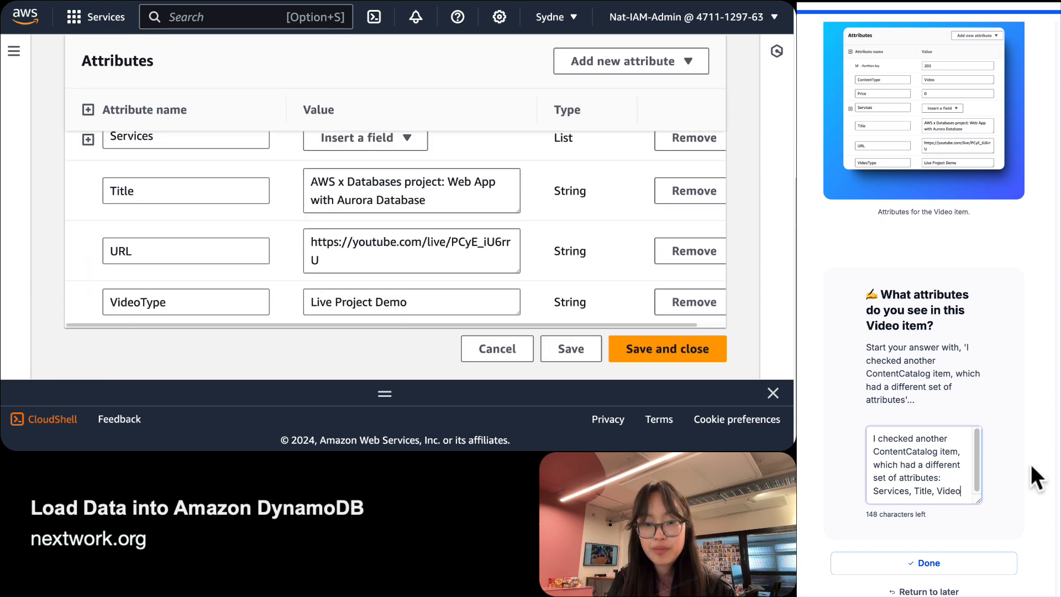
type("Type etc.")
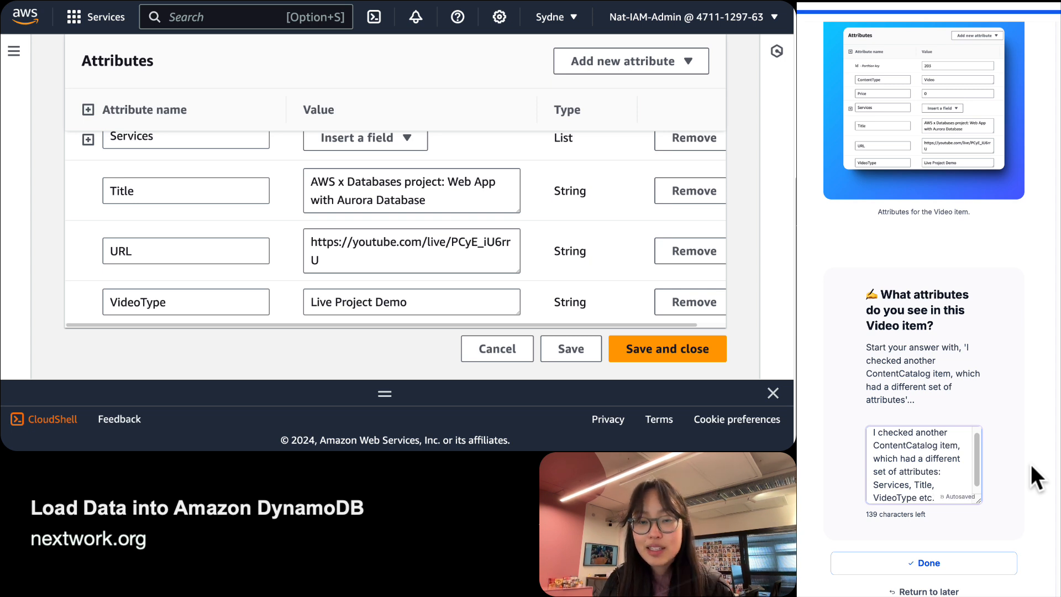
scroll(244, 338, "up", 1)
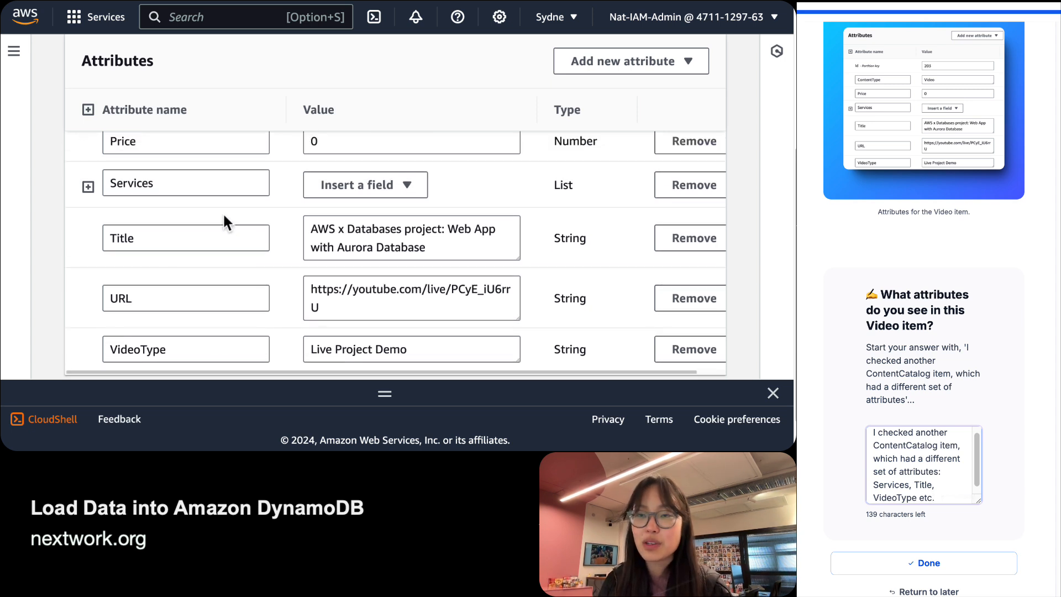
scroll(944, 543, "down", 1)
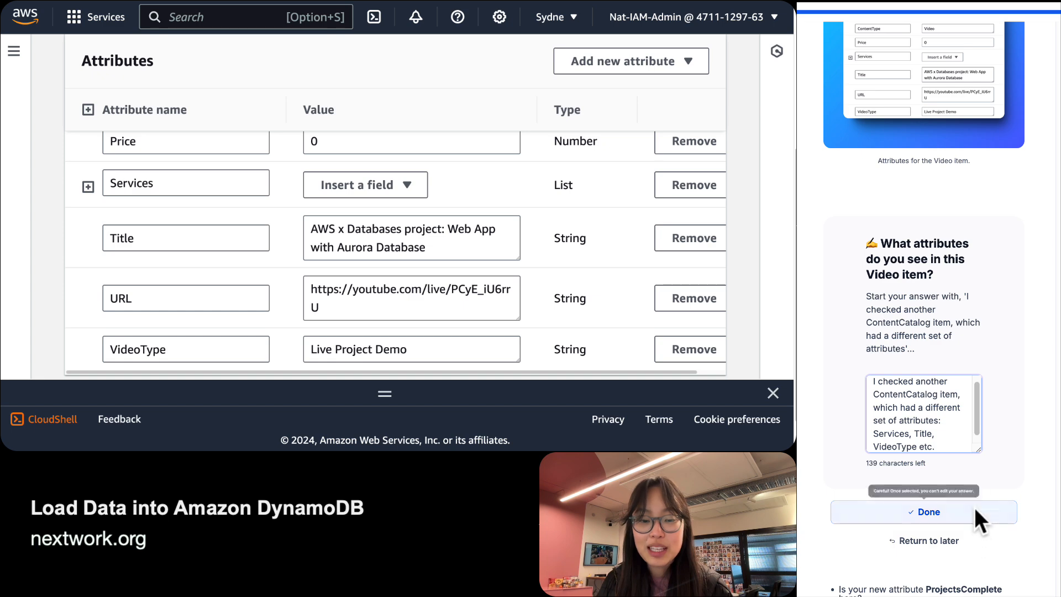
left_click(974, 507)
scroll(962, 434, "down", 3)
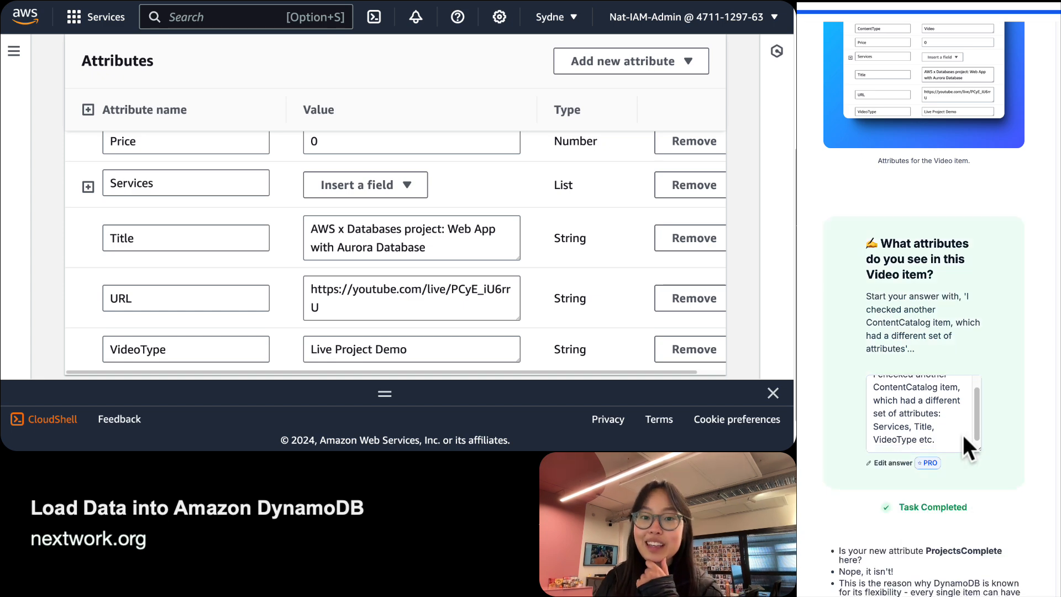
scroll(939, 434, "down", 4)
scroll(940, 435, "up", 2)
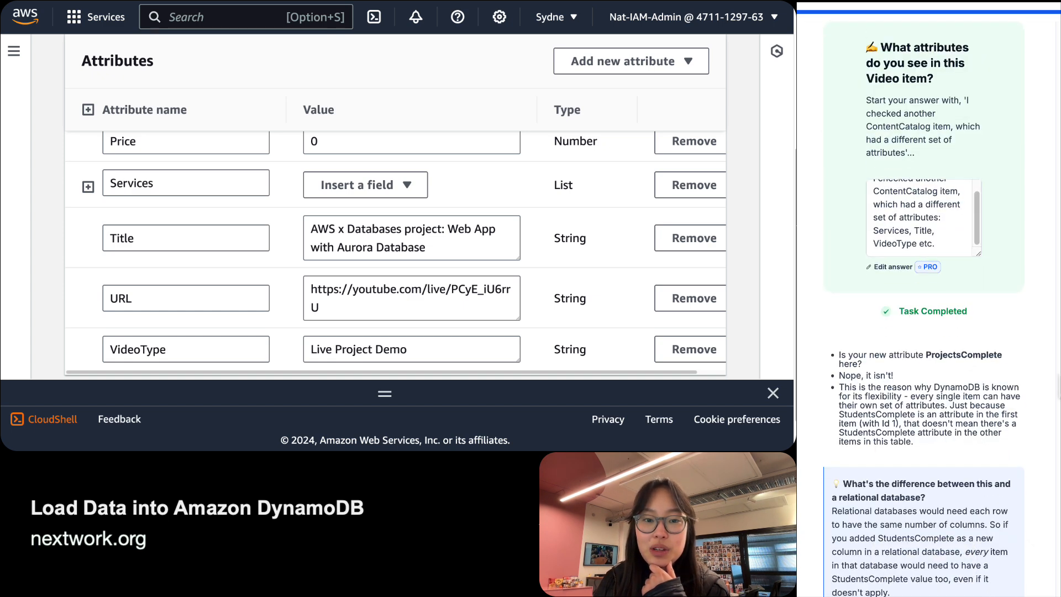
scroll(223, 190, "down", 1)
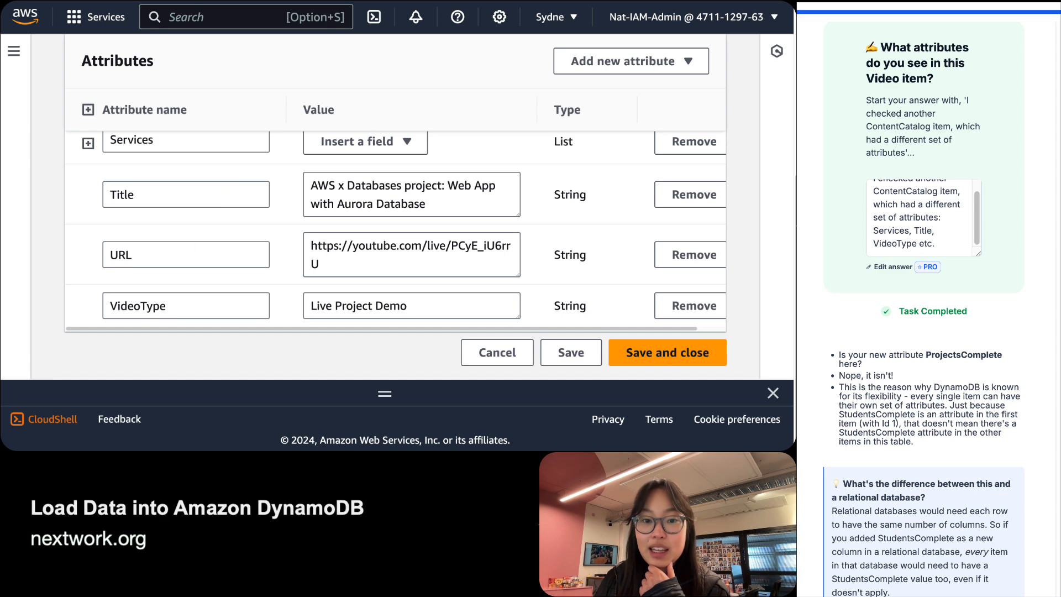
scroll(164, 232, "up", 4)
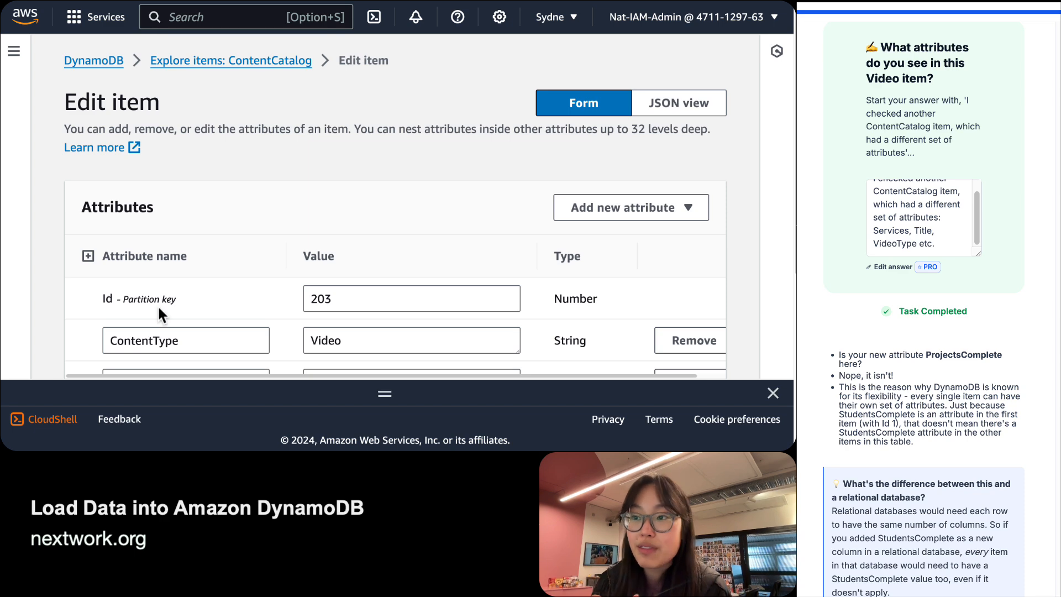
scroll(157, 304, "down", 5)
scroll(166, 177, "down", 2)
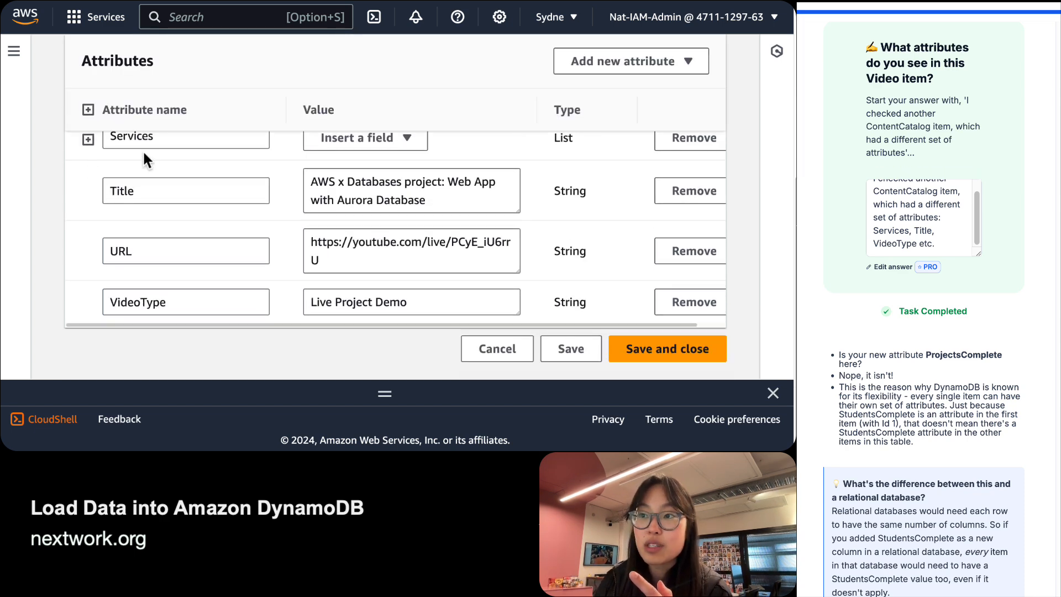
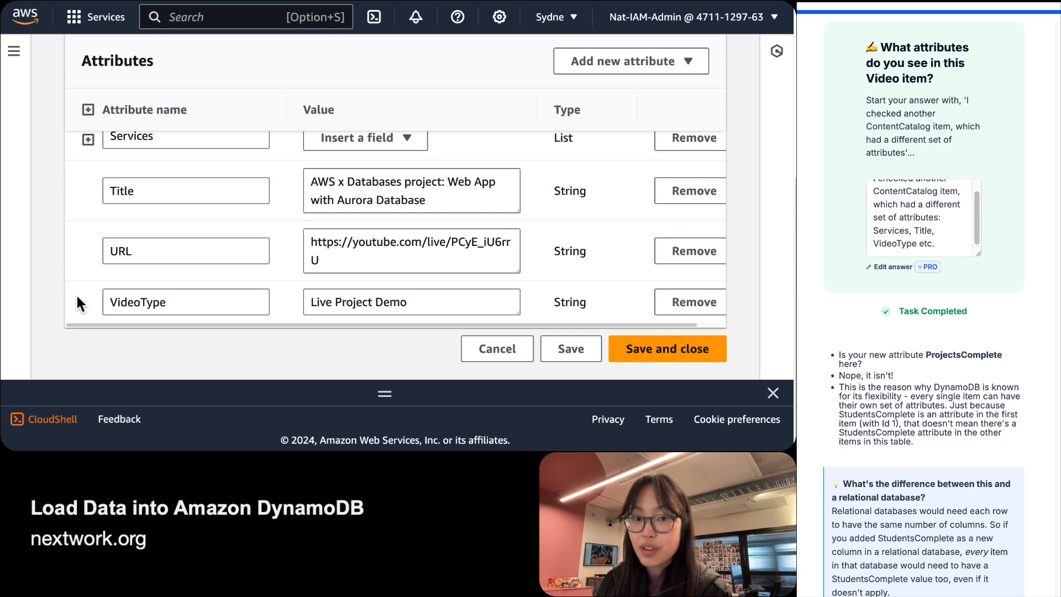
Read the guide's Flexibility bullet against the item's VideoType attribute.
scroll(937, 377, "down", 5)
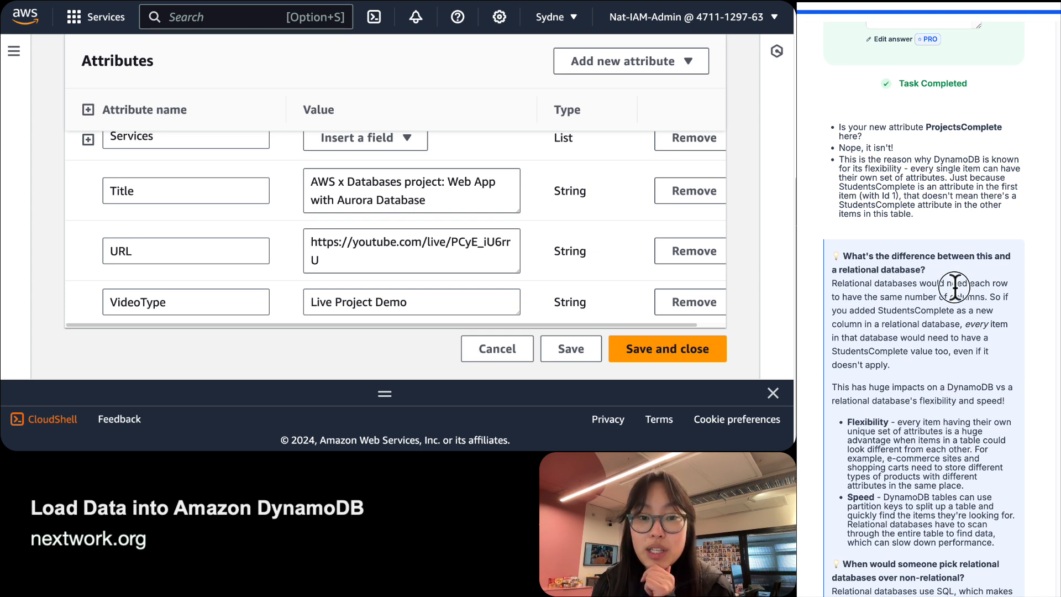
left_click_drag(955, 282, 922, 320)
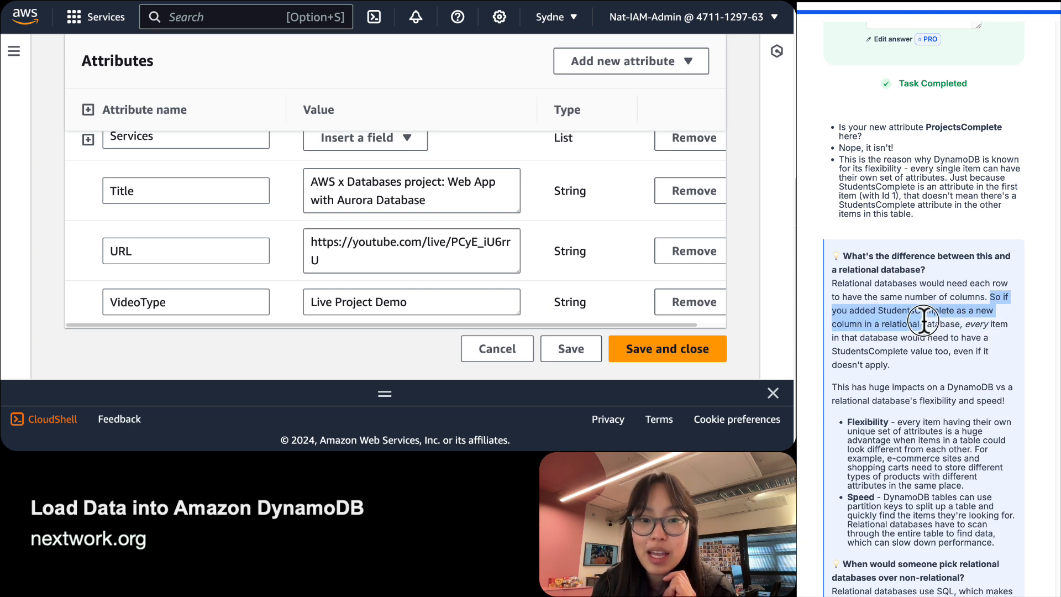
double_click(891, 324)
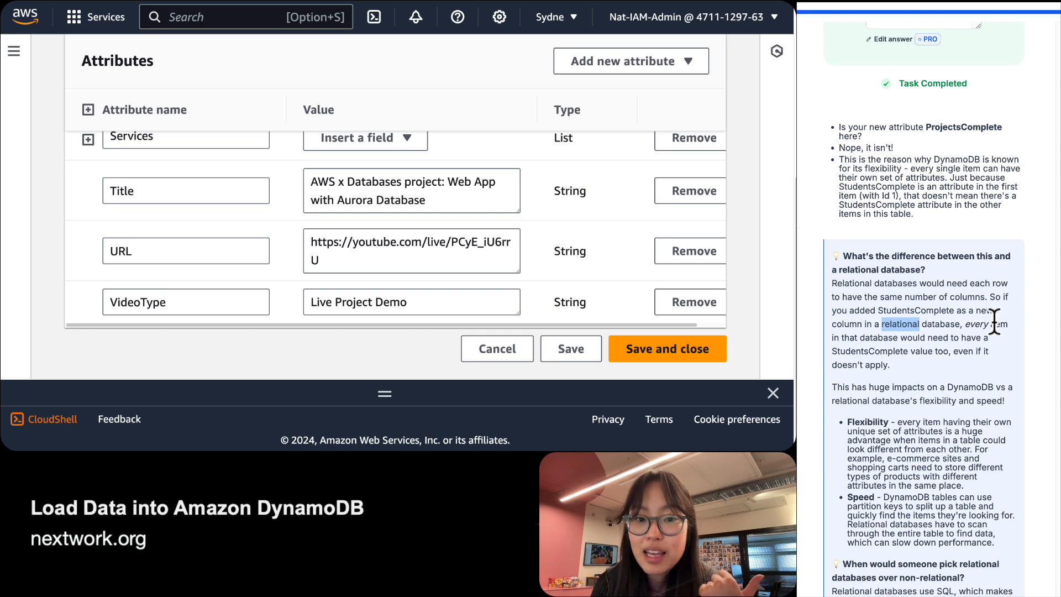
left_click(963, 329)
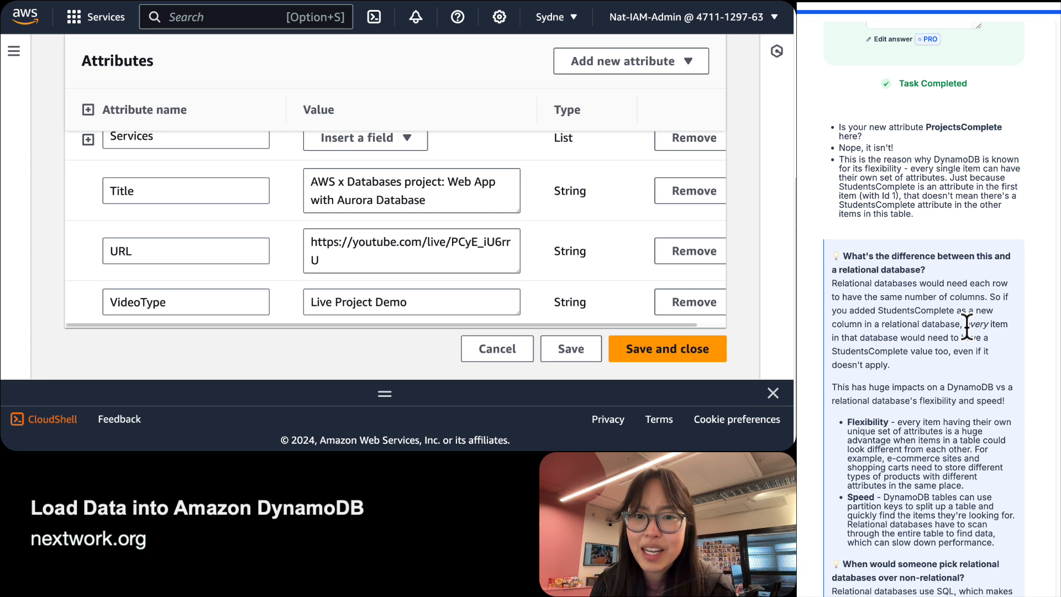
scroll(965, 326, "down", 2)
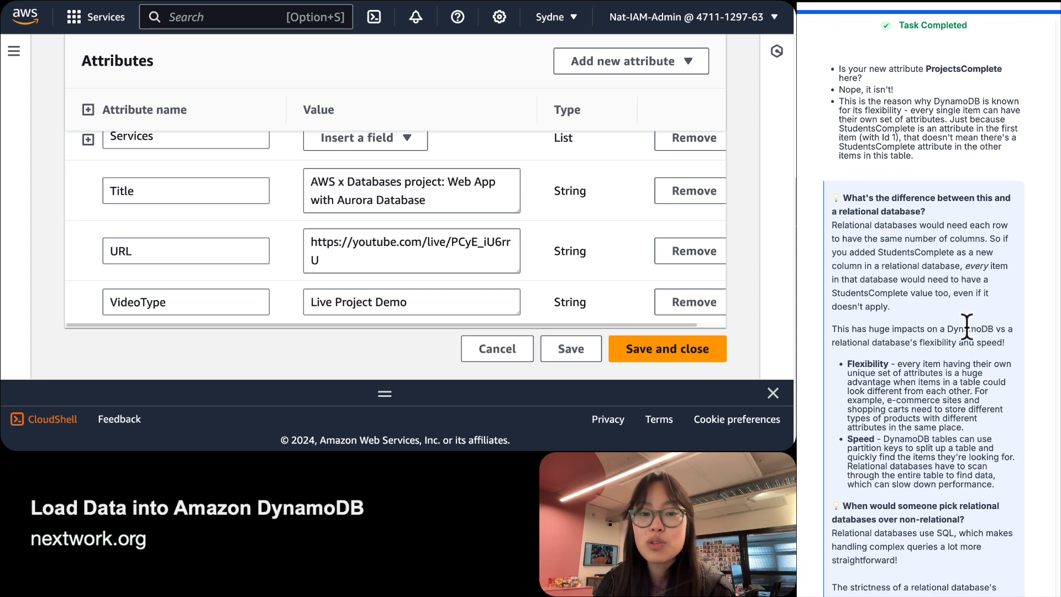
double_click(966, 328)
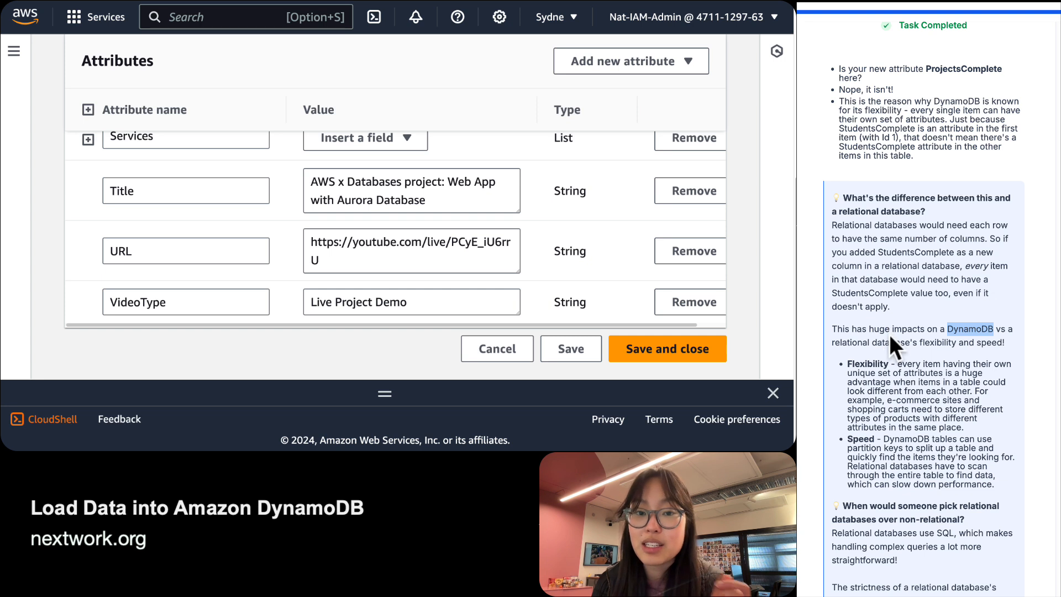
triple_click(947, 381)
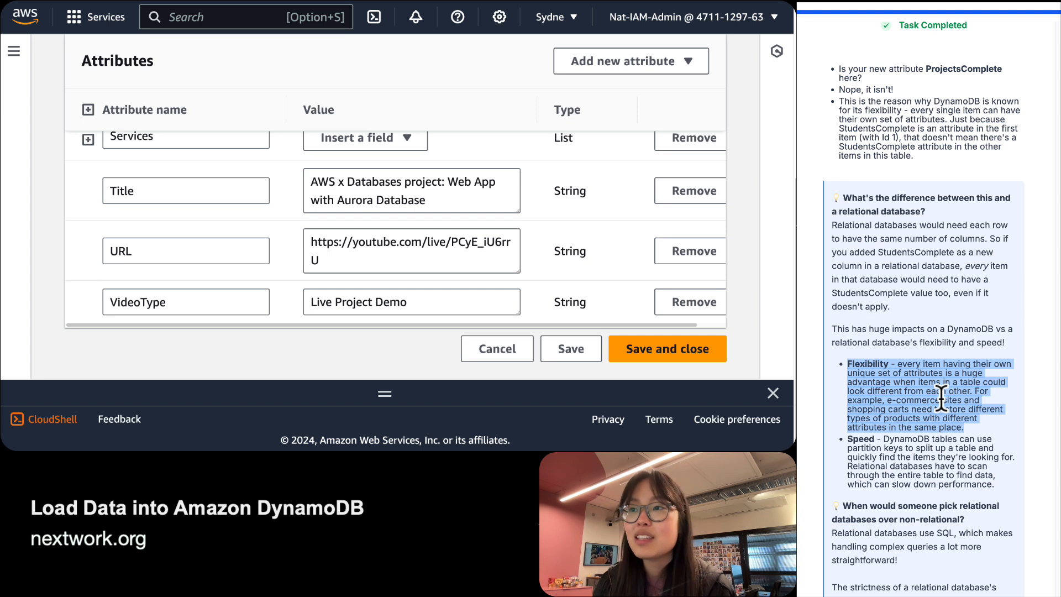
scroll(186, 251, "up", 1)
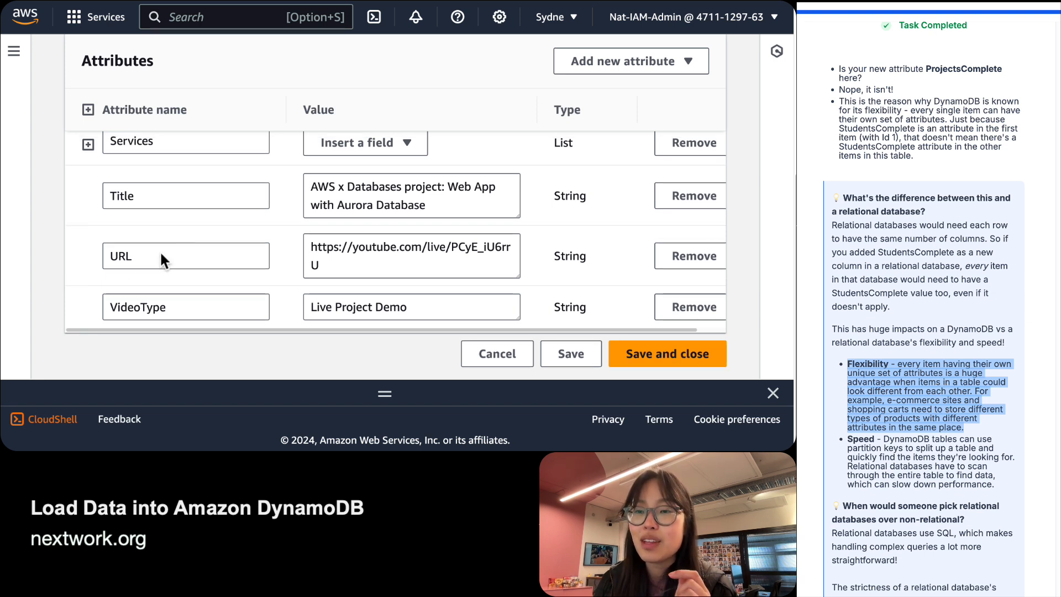
left_click(995, 432)
left_click_drag(981, 424, 898, 383)
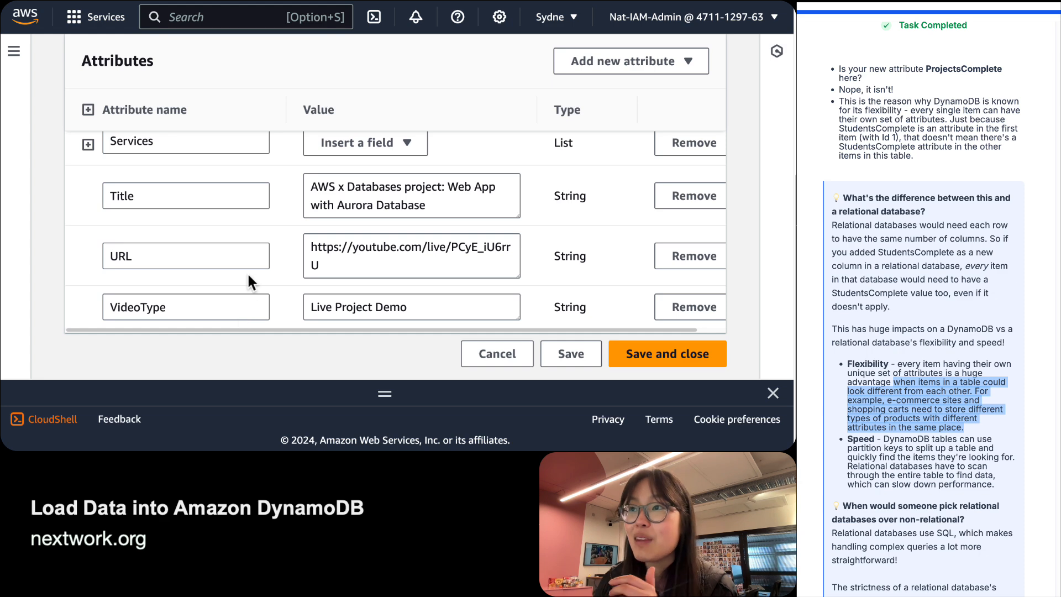
scroll(347, 255, "up", 3)
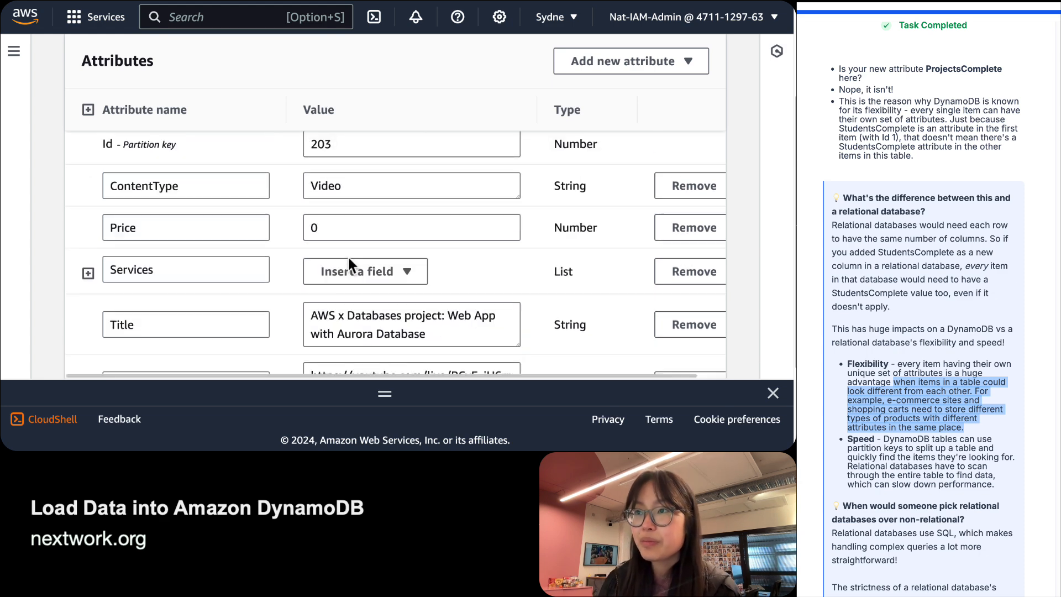
scroll(283, 326, "down", 3)
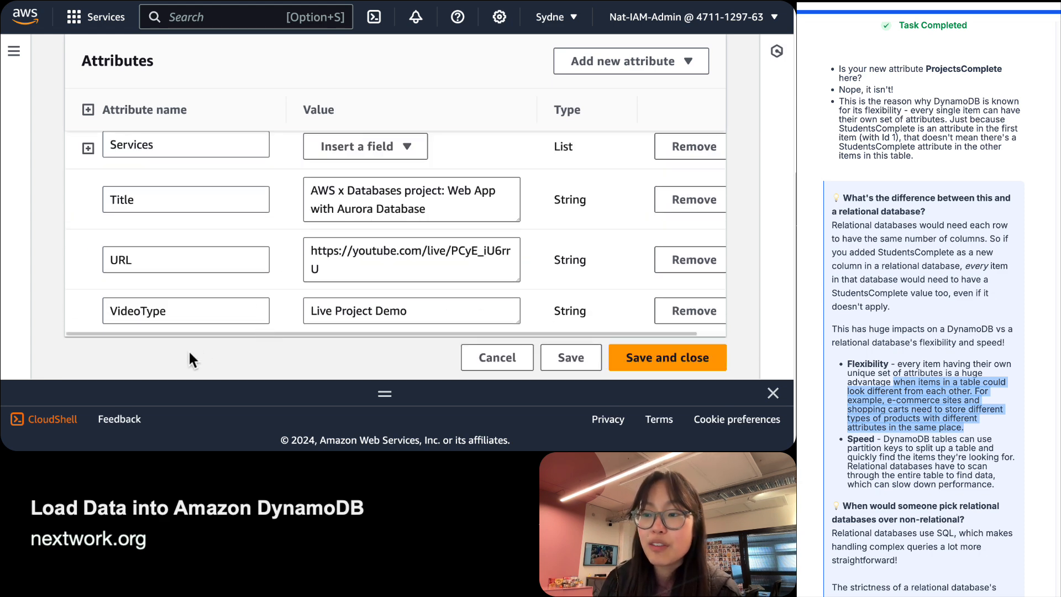
double_click(160, 311)
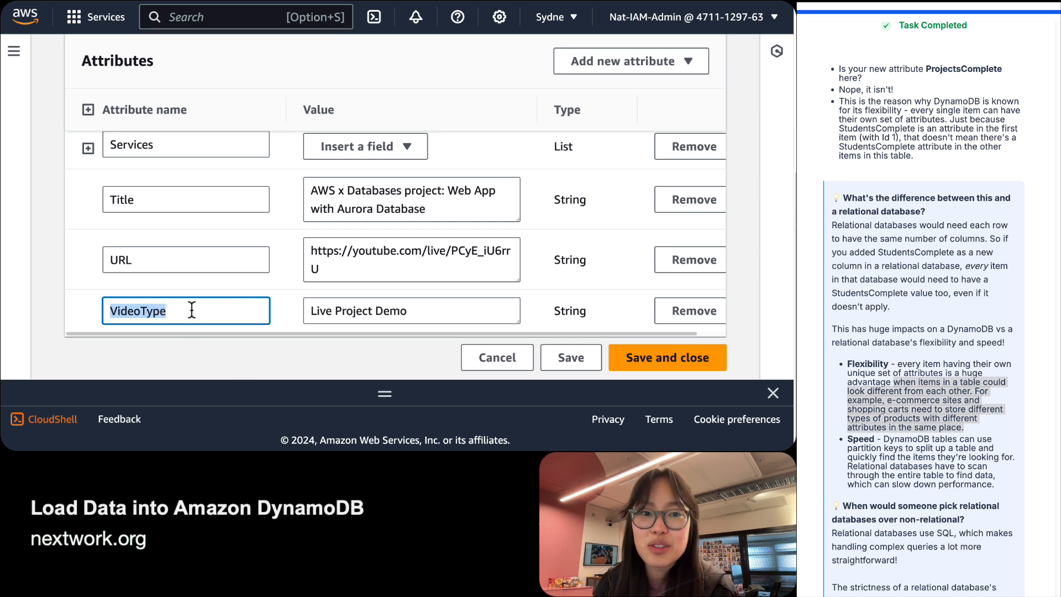
scroll(234, 219, "up", 3)
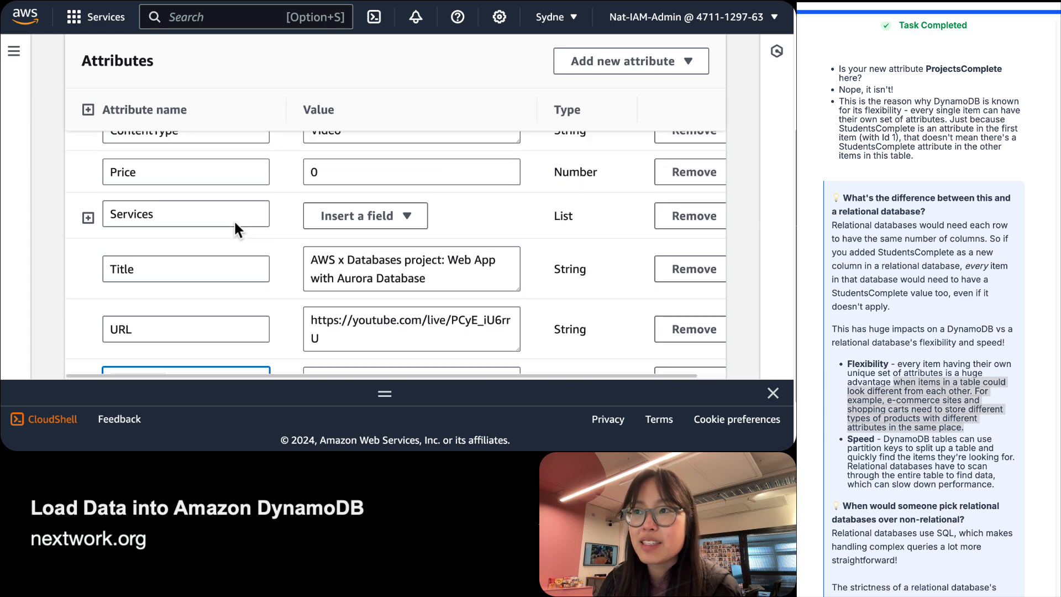
scroll(227, 220, "down", 3)
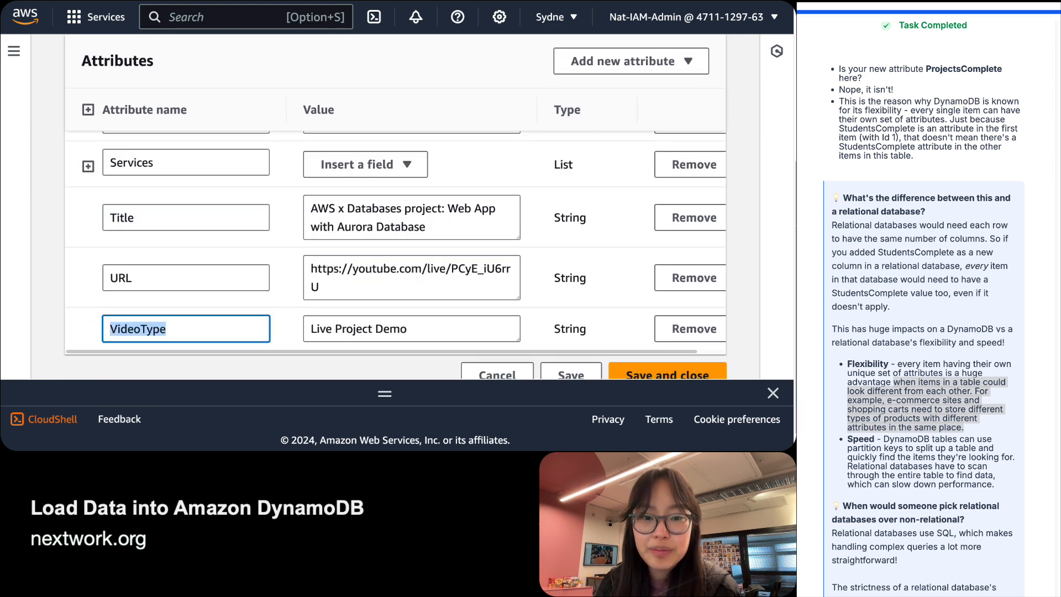
left_click(954, 399)
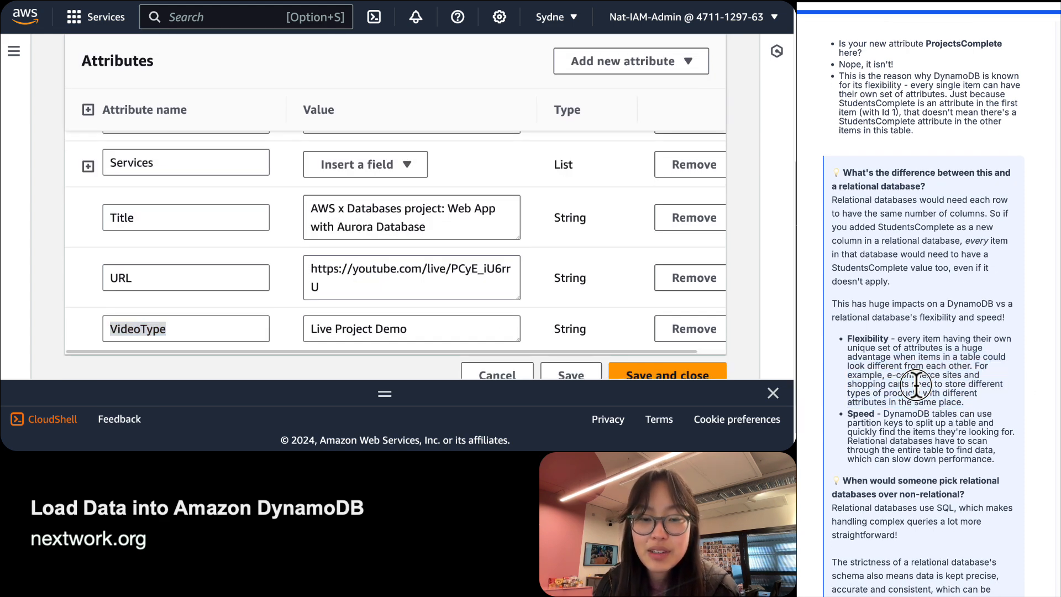
Review the Speed bullet, the Id partition key, and the relational-schema paragraph.
scroll(877, 379, "down", 2)
triple_click(877, 379)
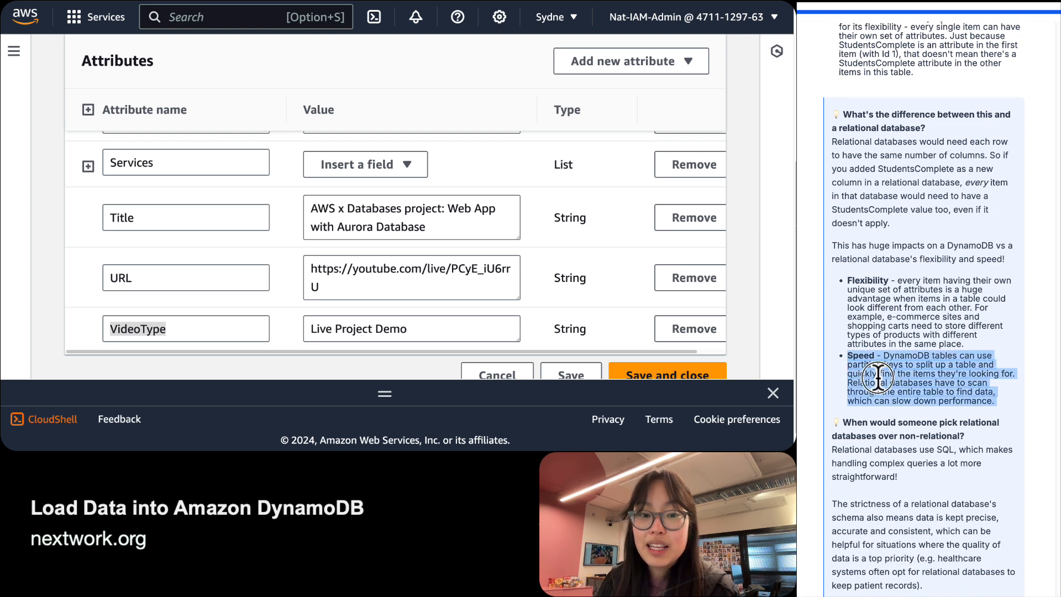
left_click(891, 380)
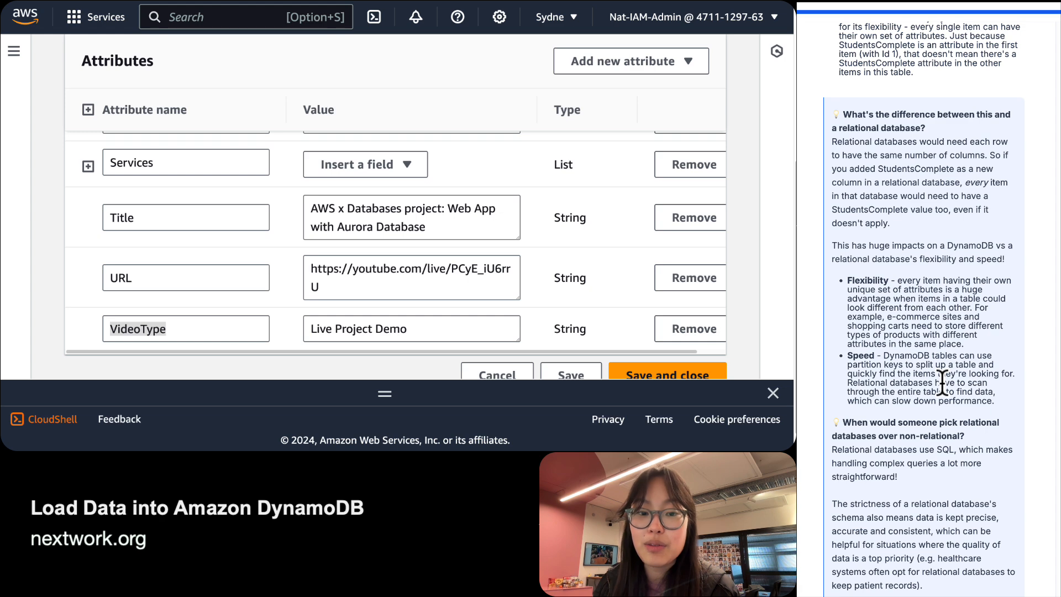
scroll(231, 223, "up", 10)
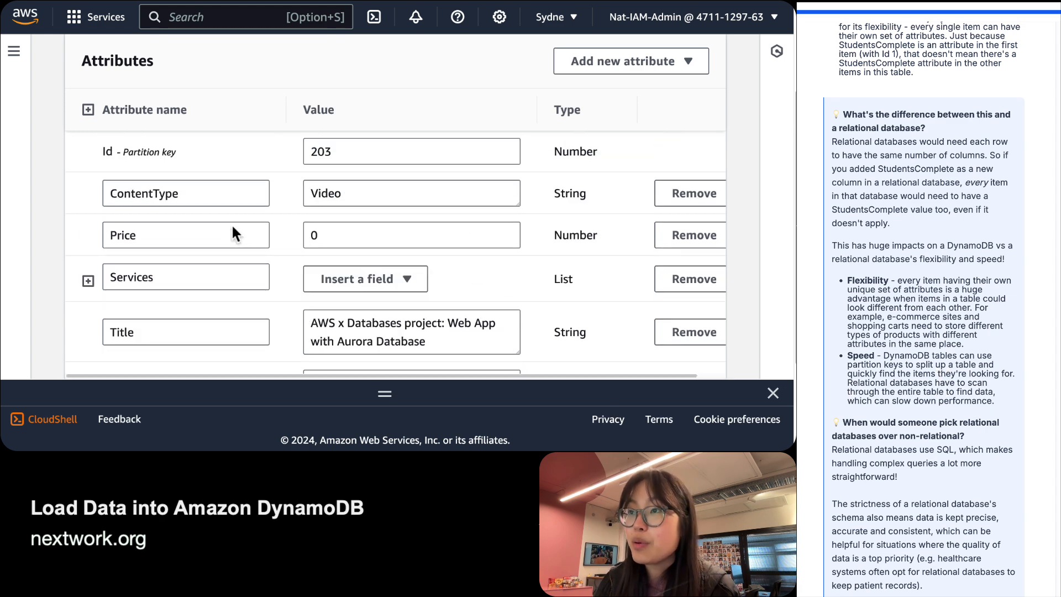
scroll(232, 226, "down", 2)
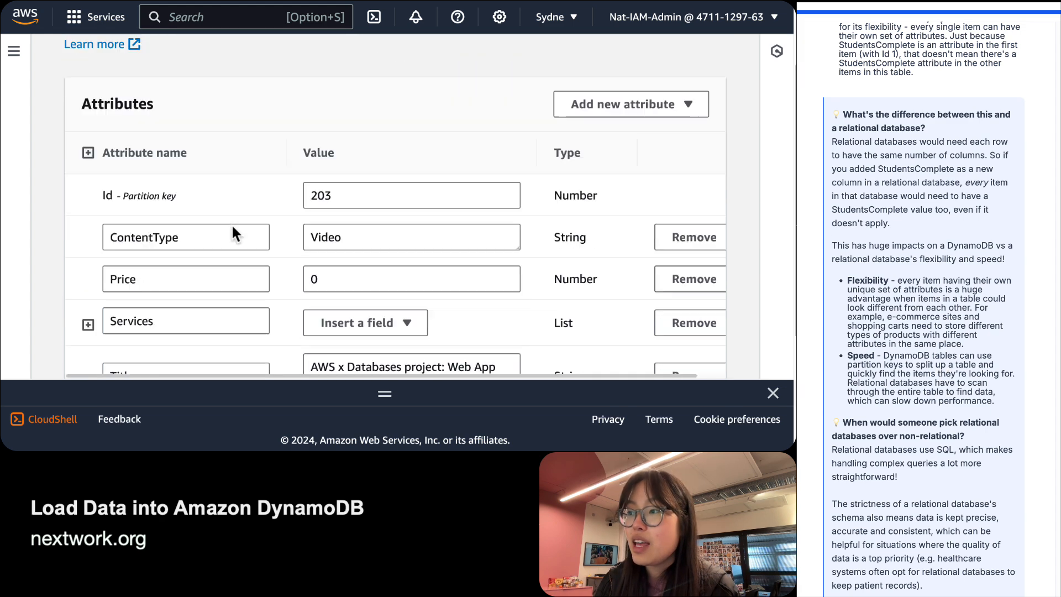
double_click(122, 189)
left_click(140, 192)
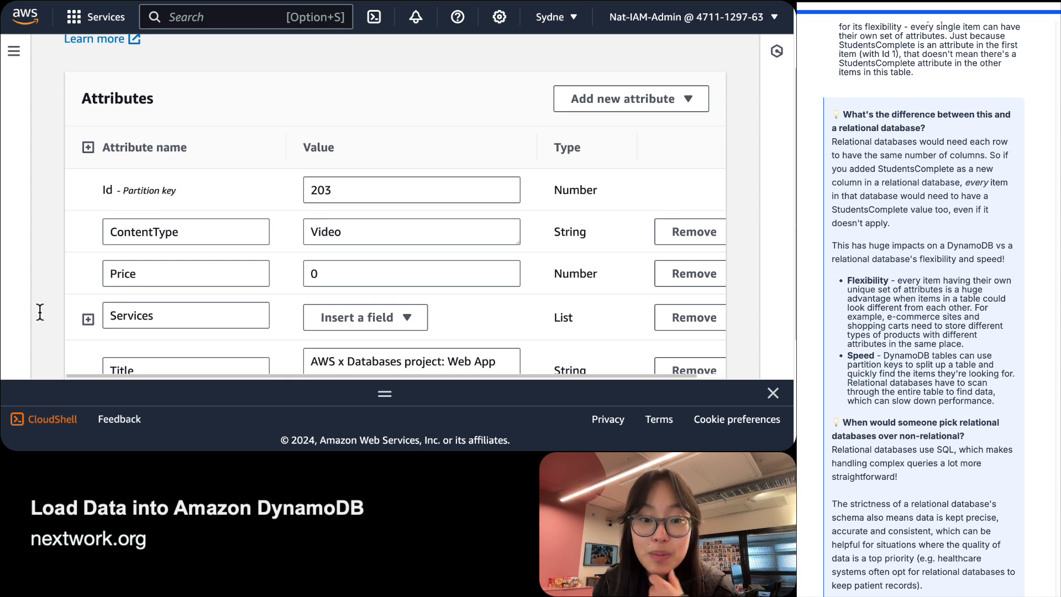
left_click_drag(995, 401, 844, 387)
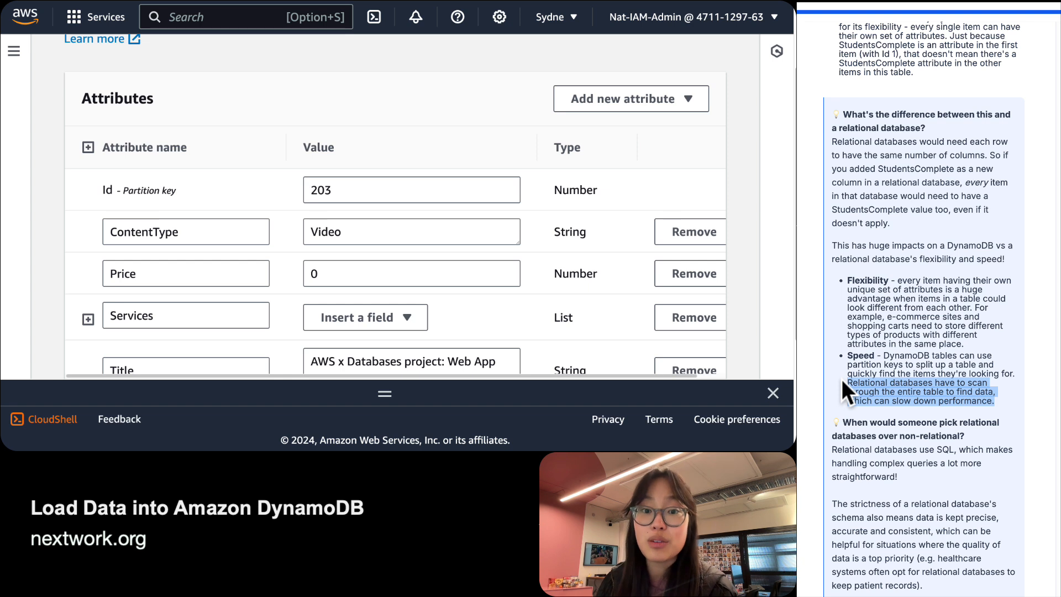
scroll(841, 379, "down", 1)
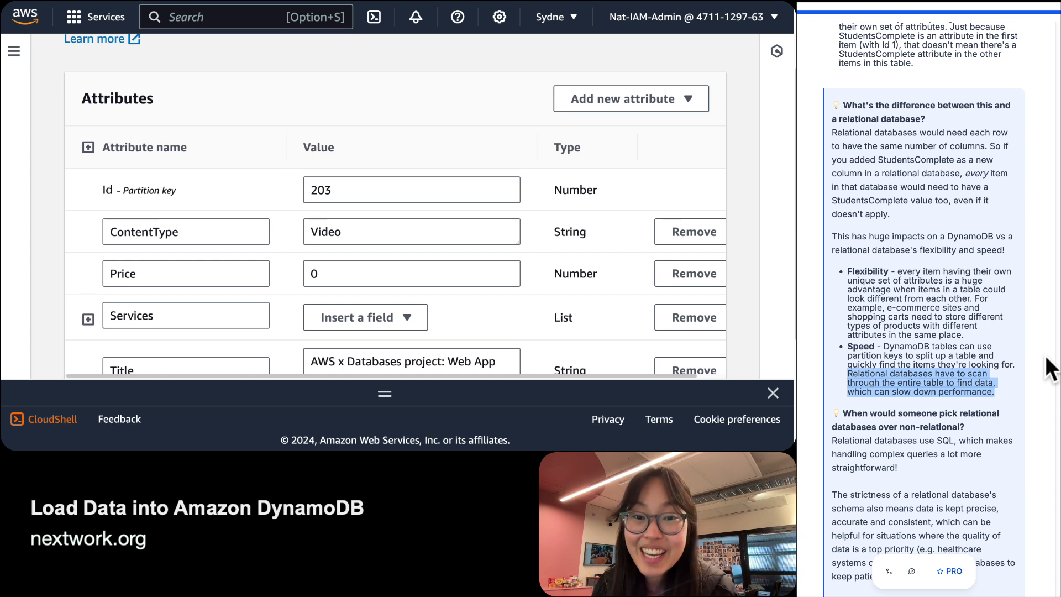
scroll(1047, 369, "down", 3)
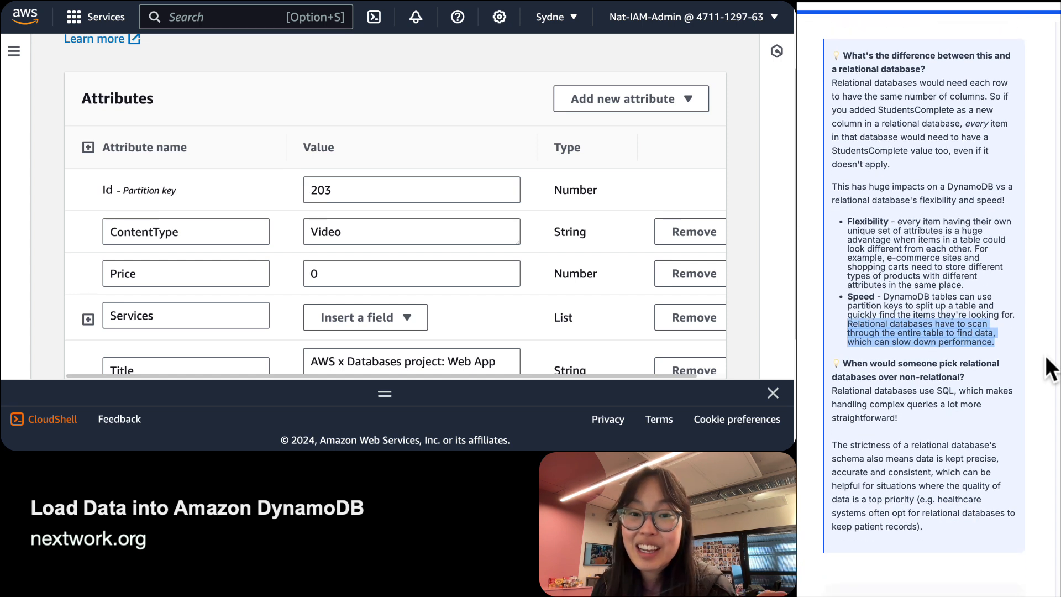
left_click(841, 366)
triple_click(842, 366)
triple_click(937, 490)
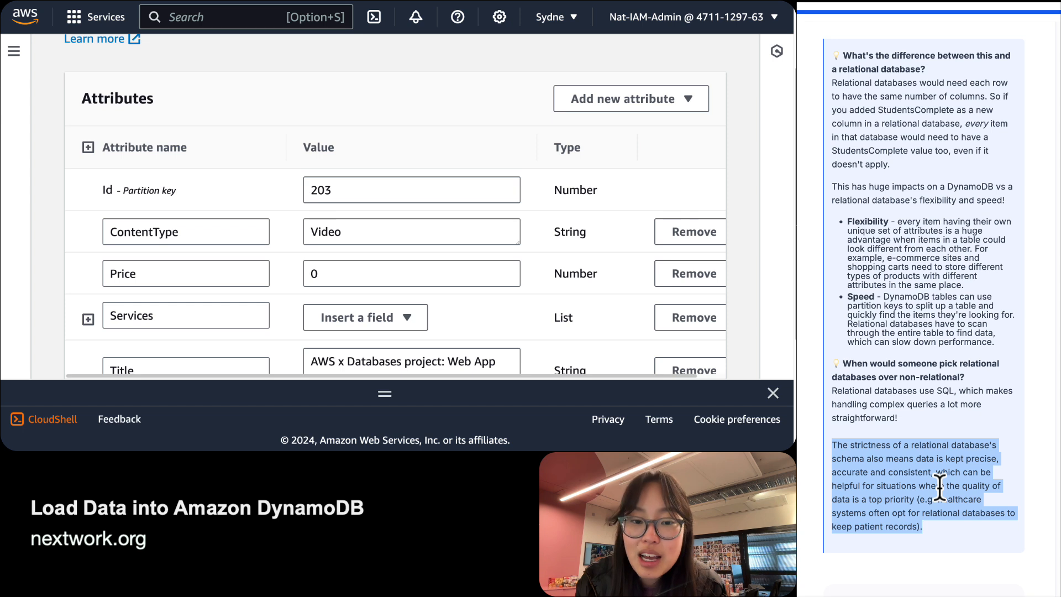
left_click(939, 486)
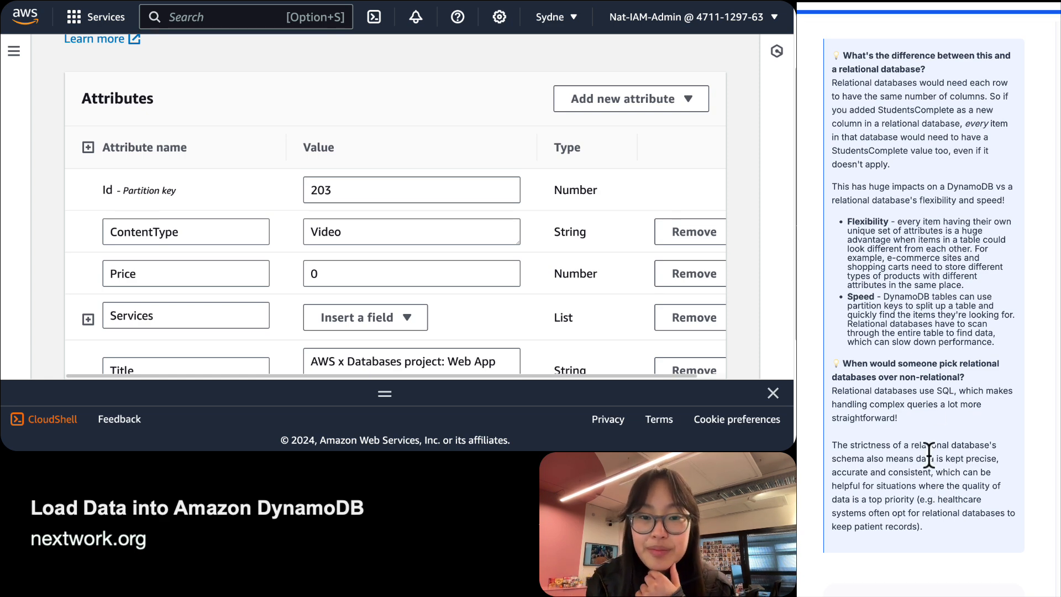
scroll(937, 486, "down", 7)
scroll(927, 454, "up", 1)
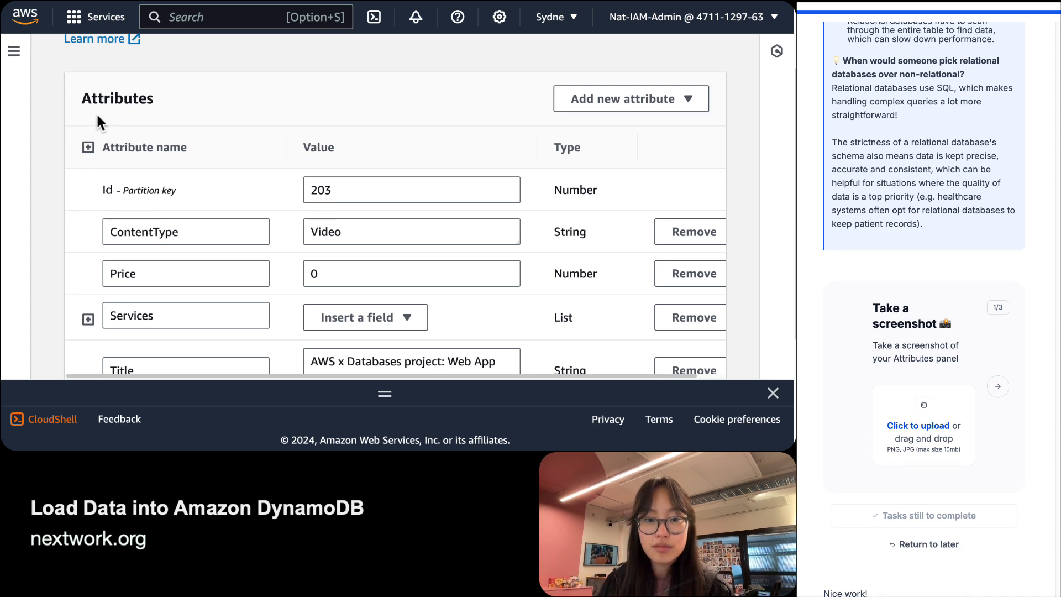
Screenshot the zoomed-out Attributes panel and upload it to the guide's screenshot card.
left_click(997, 386)
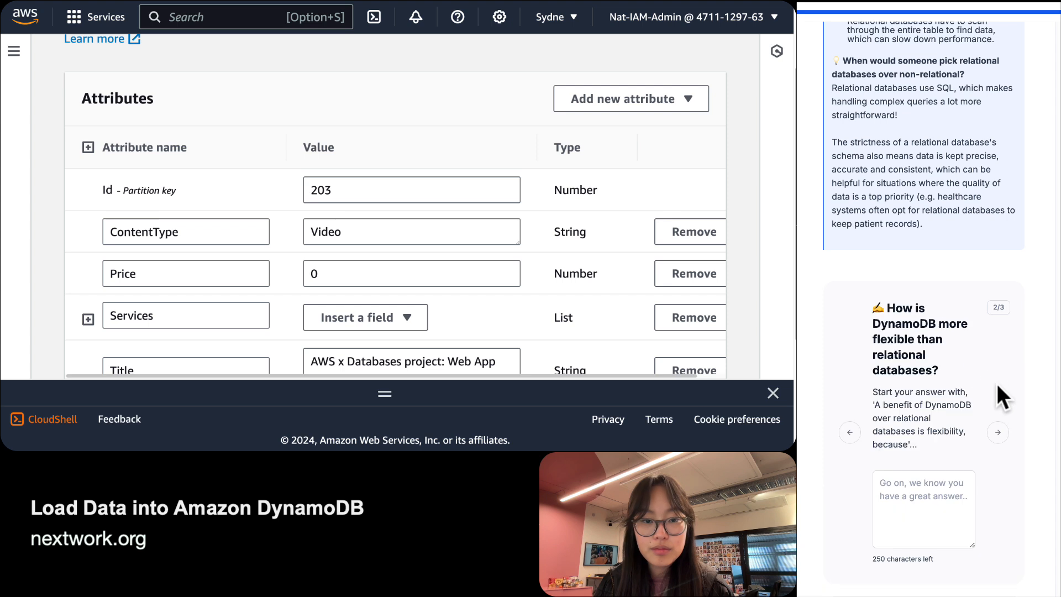
left_click(851, 432)
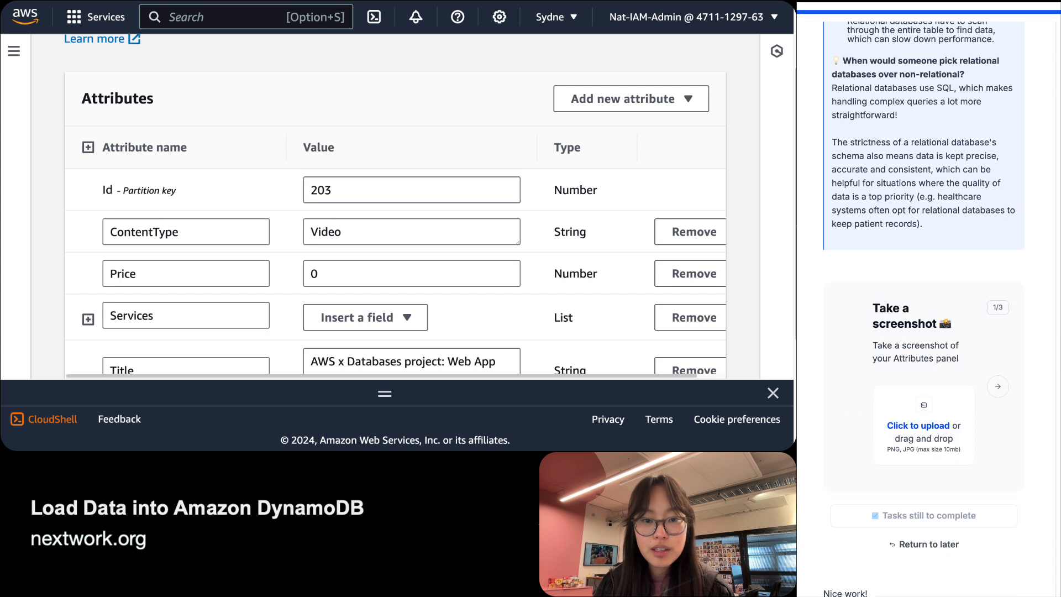
scroll(924, 342, "down", 1)
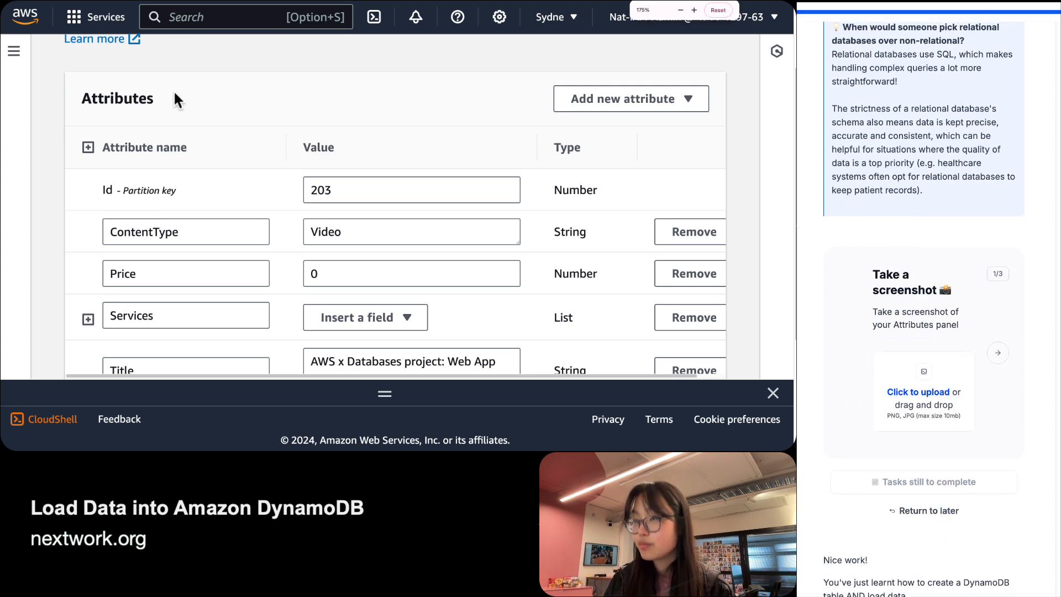
key("super+minus")
scroll(174, 91, "down", 3)
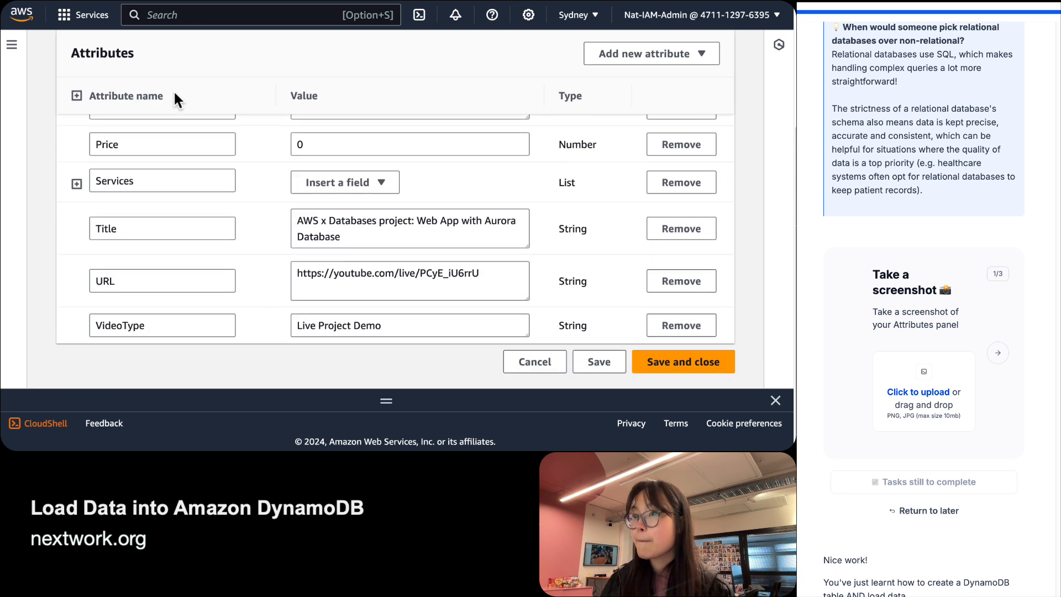
scroll(176, 91, "up", 2)
scroll(176, 91, "down", 1)
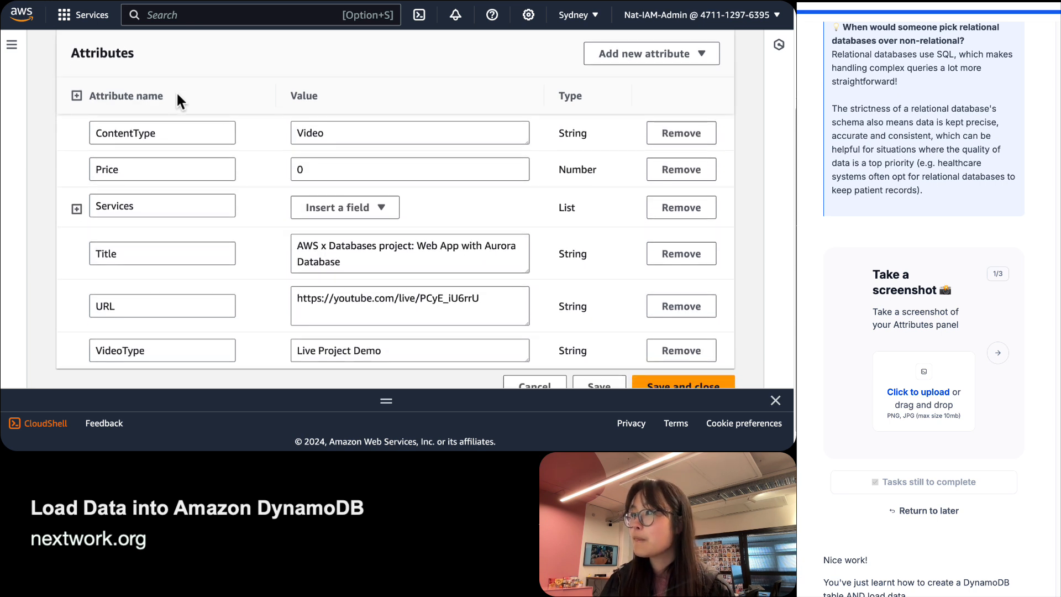
key("super+shift+4")
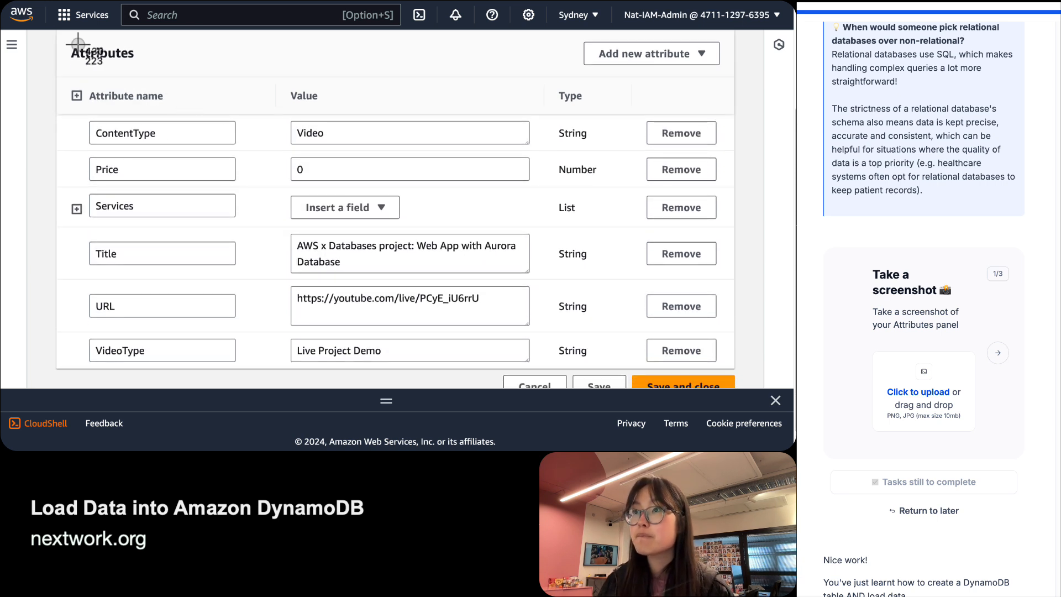
left_click_drag(59, 34, 731, 368)
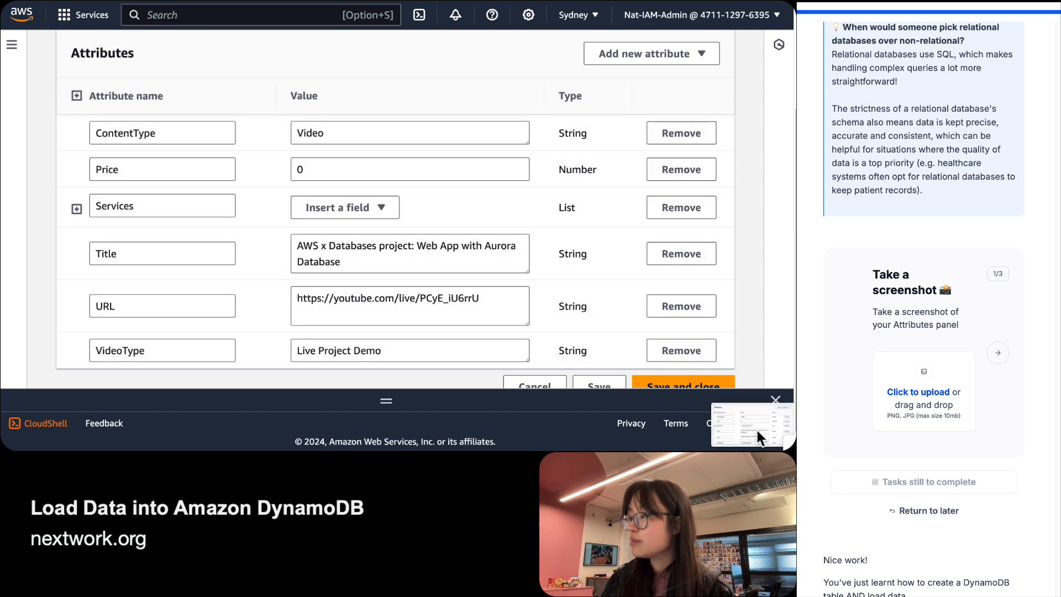
left_click_drag(757, 429, 947, 377)
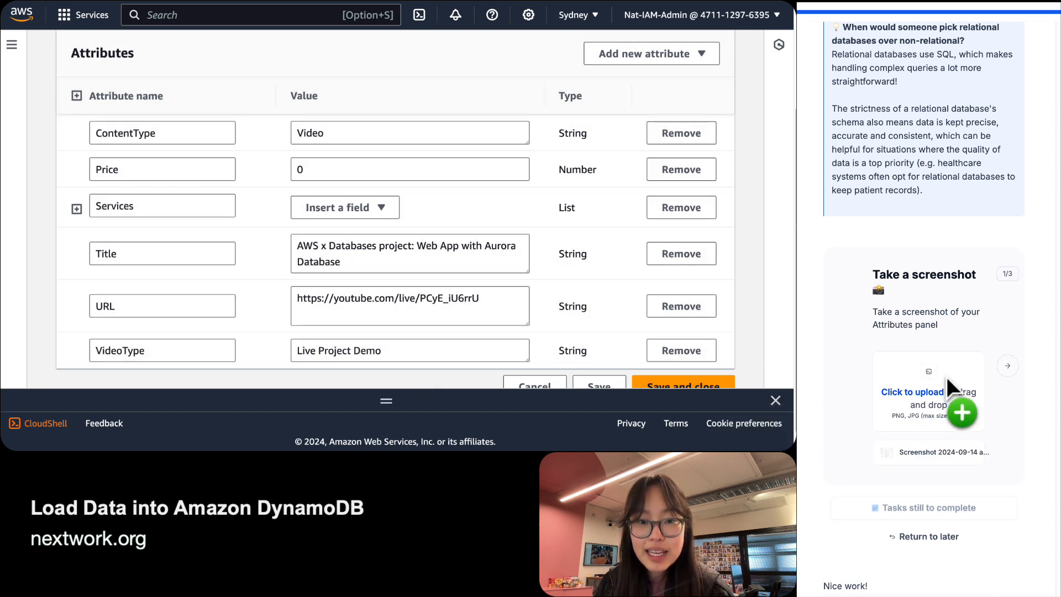
left_click(998, 358)
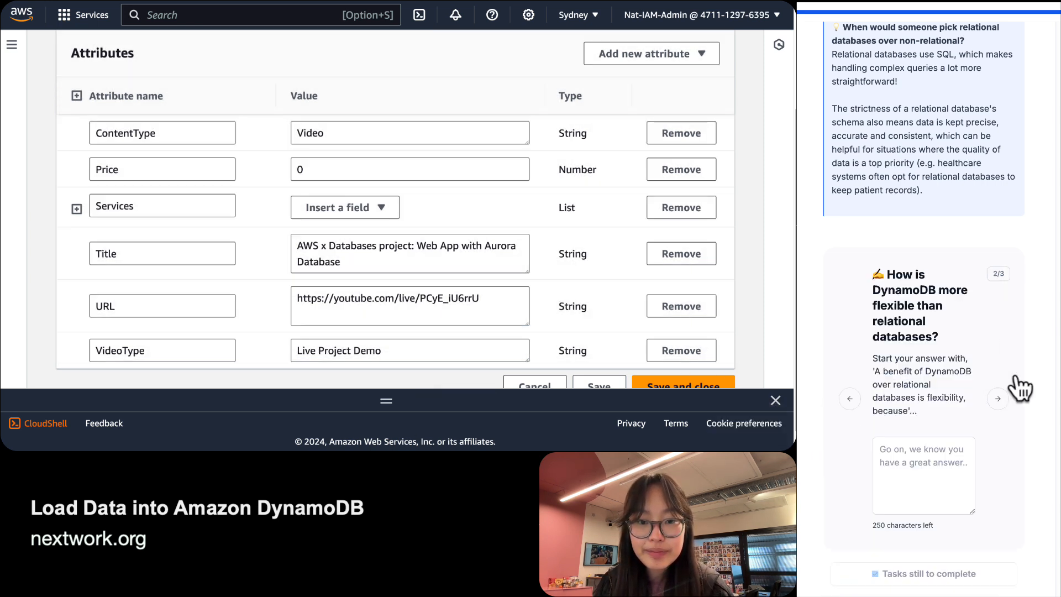
Paste the suggested opening and add 'items can have their own set of attributes.'.
left_click(959, 475)
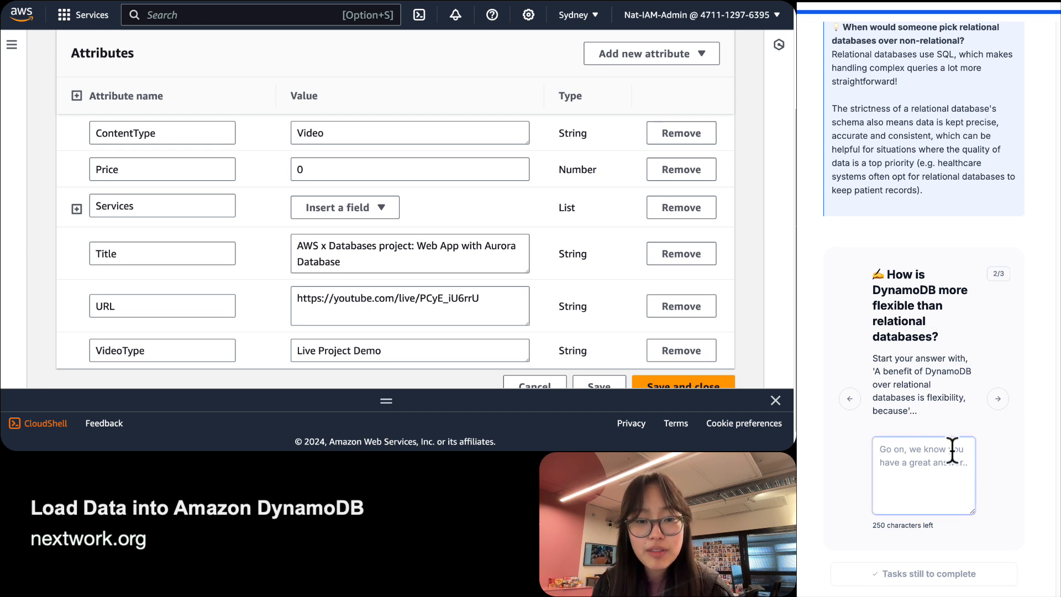
left_click(876, 372)
left_click_drag(876, 371, 900, 410)
key("super+c")
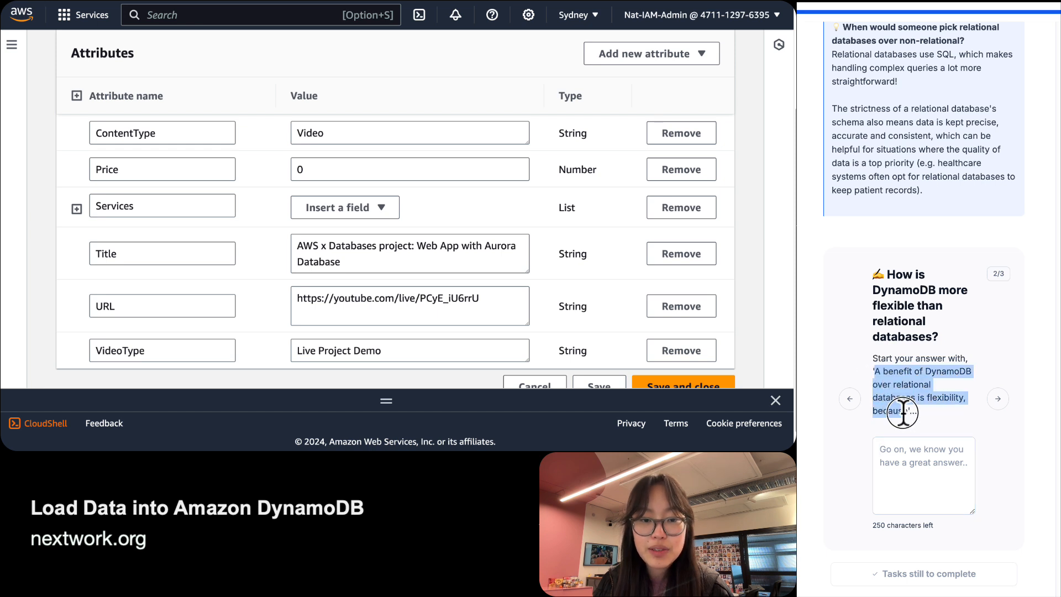
left_click(939, 466)
key("super+v")
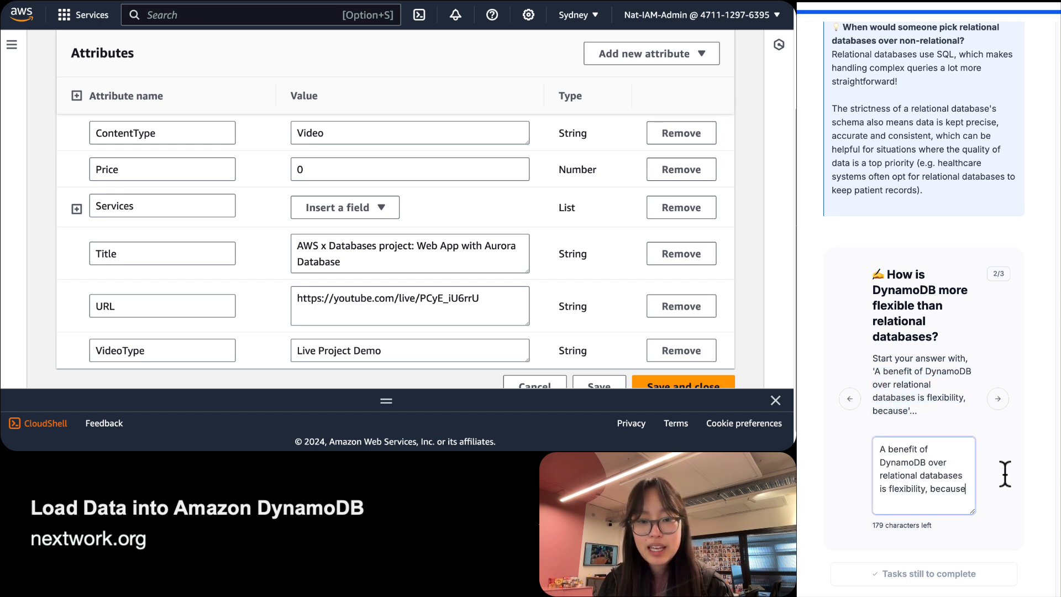
type("items can h")
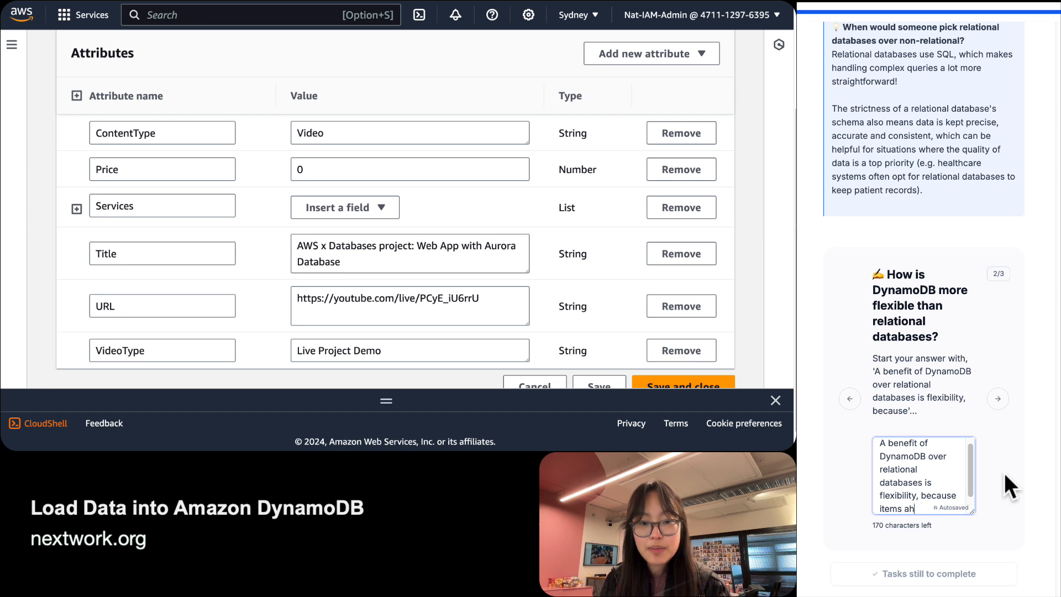
type("ave their")
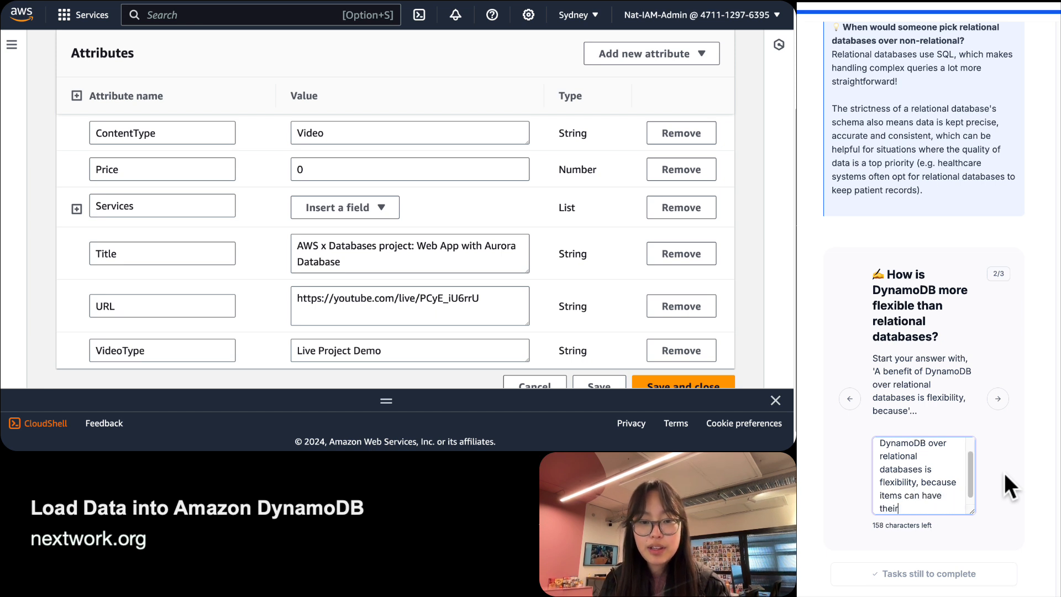
type(" own ser")
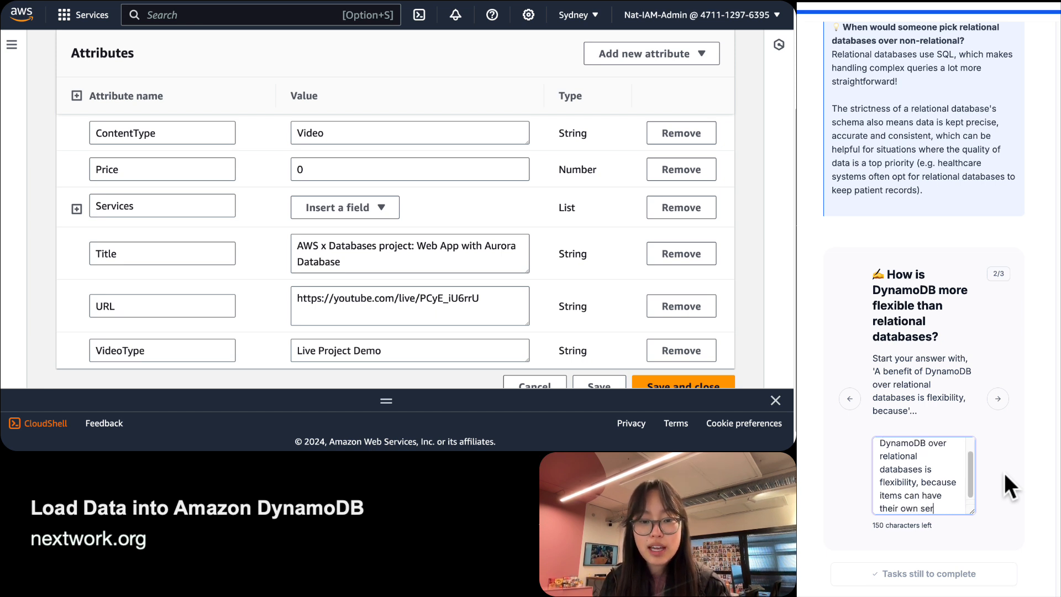
key("BackSpace")
type("t of attributes ")
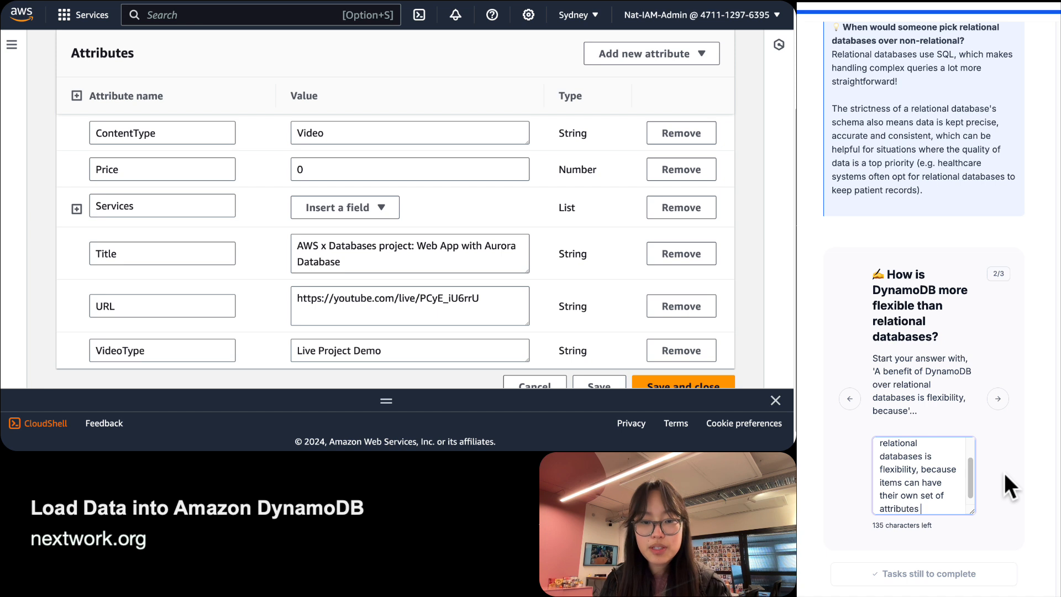
type(" ena")
key("BackSpace")
key("BackSpace")
key("BackSpace")
key("BackSpace")
key("BackSpace")
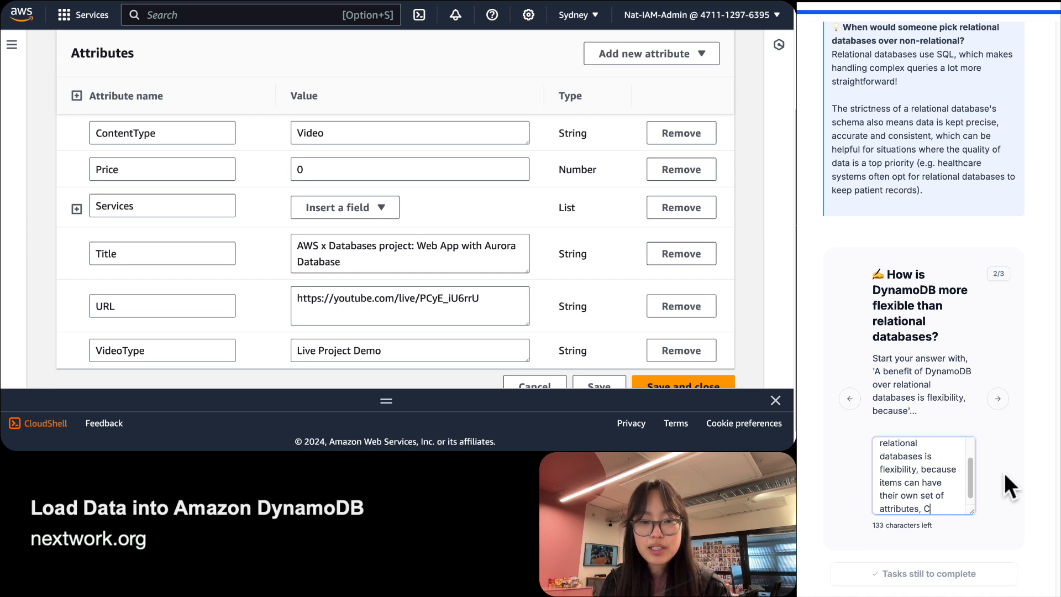
type(". Comp")
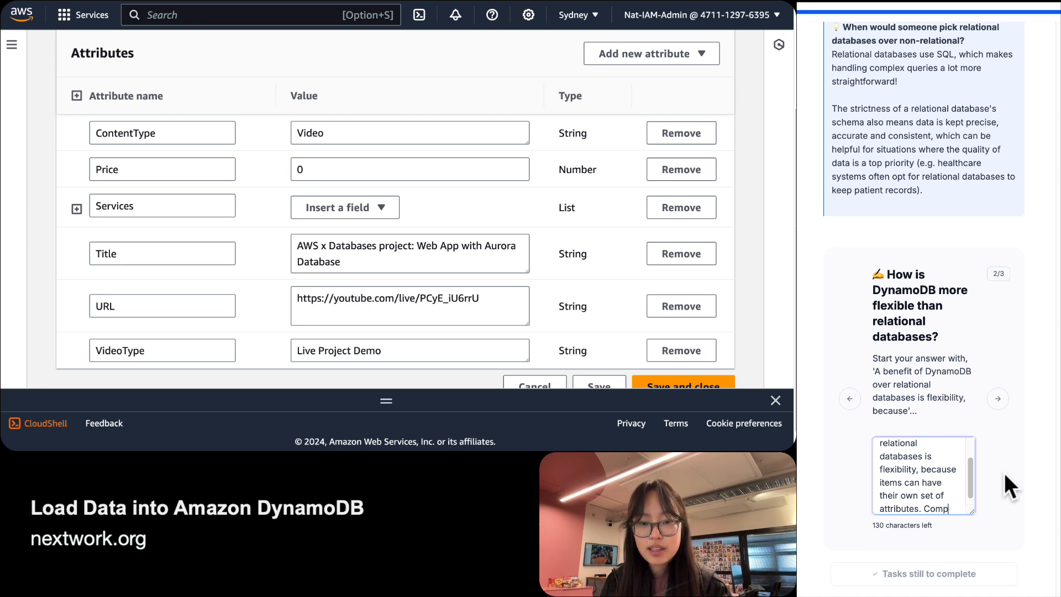
key("BackSpace")
key("BackSpace")
key("BackSpace")
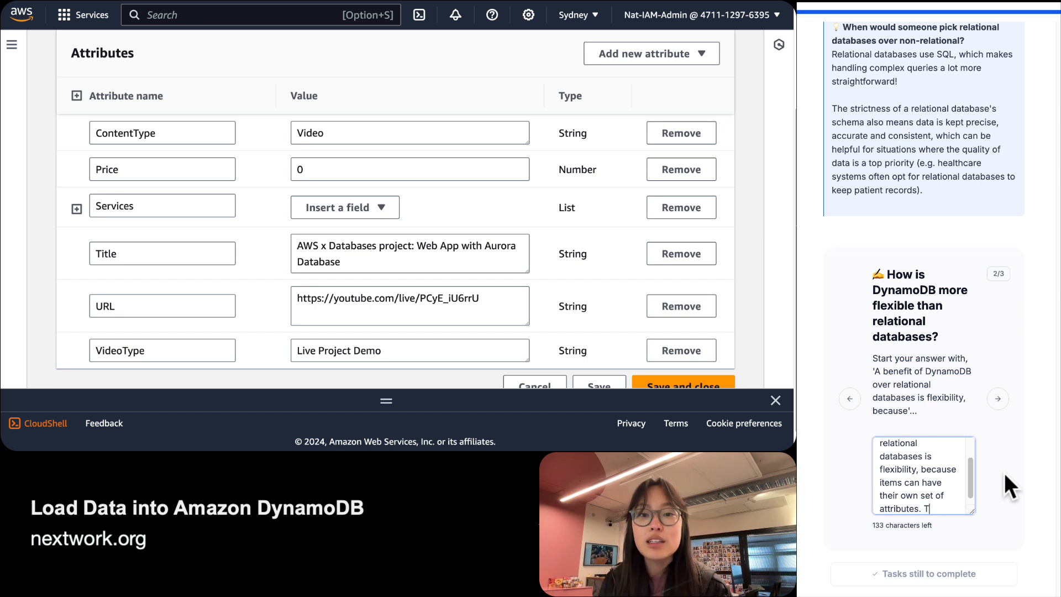
Explain it suits tables with different data types where some attributes don't apply, and submit.
type("This is great for sce")
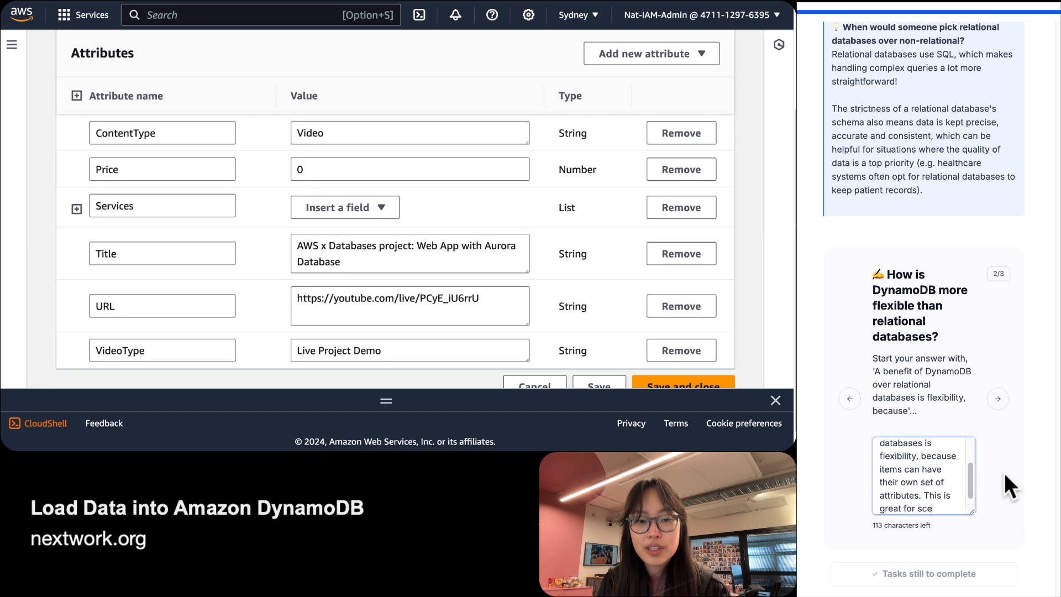
type("narios where ")
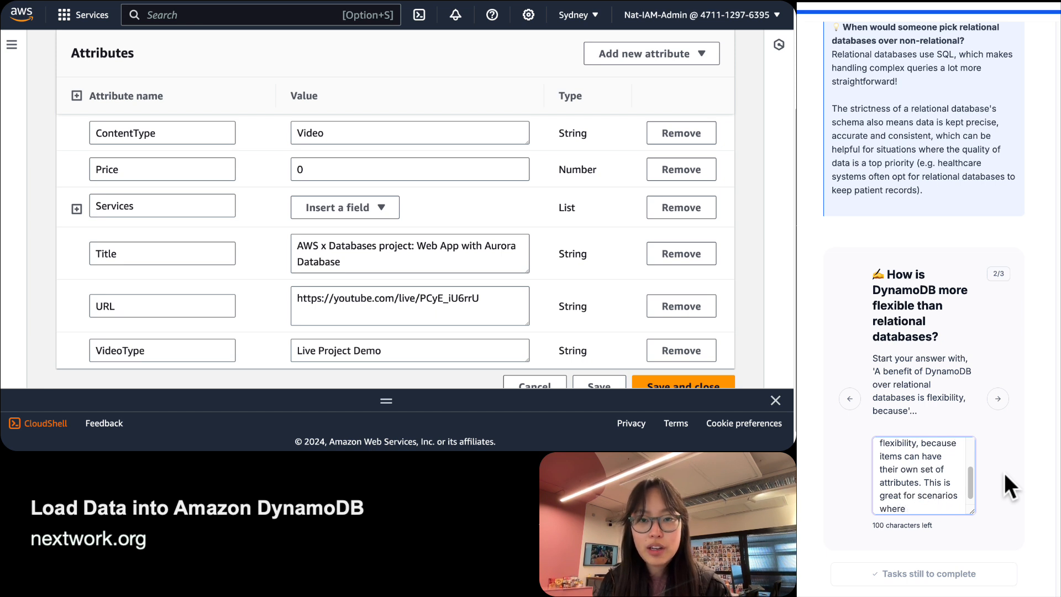
type("a table will be")
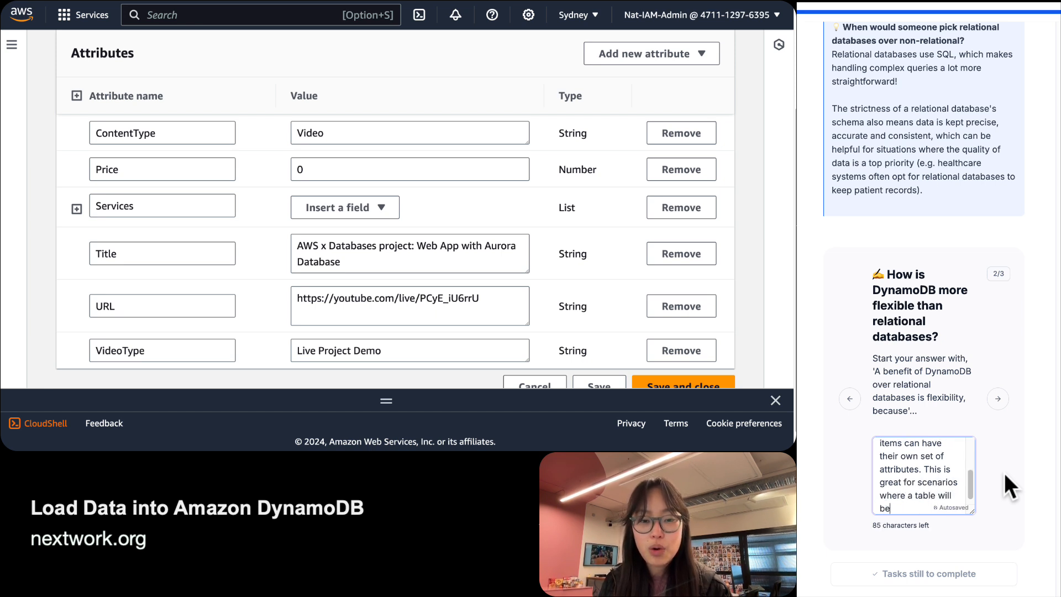
key("BackSpace")
key("BackSpace")
type("hold data")
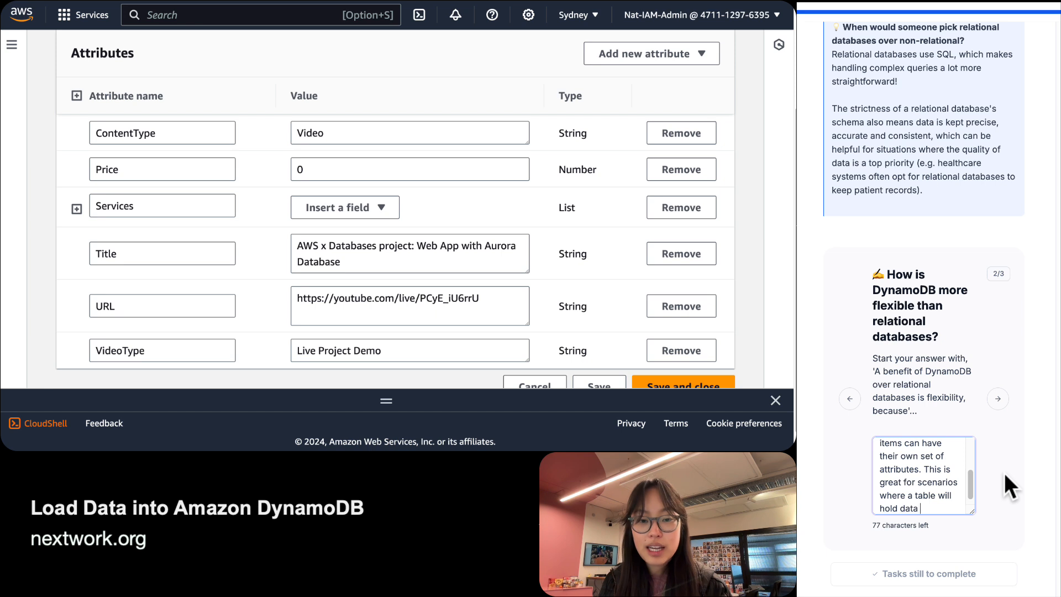
key("BackSpace")
key("BackSpace")
key("BackSpace")
key("BackSpace")
key("BackSpace")
key("BackSpace")
key("BackSpace")
key("BackSpace")
key("BackSpace")
key("BackSpace")
key("BackSpace")
key("BackSpace")
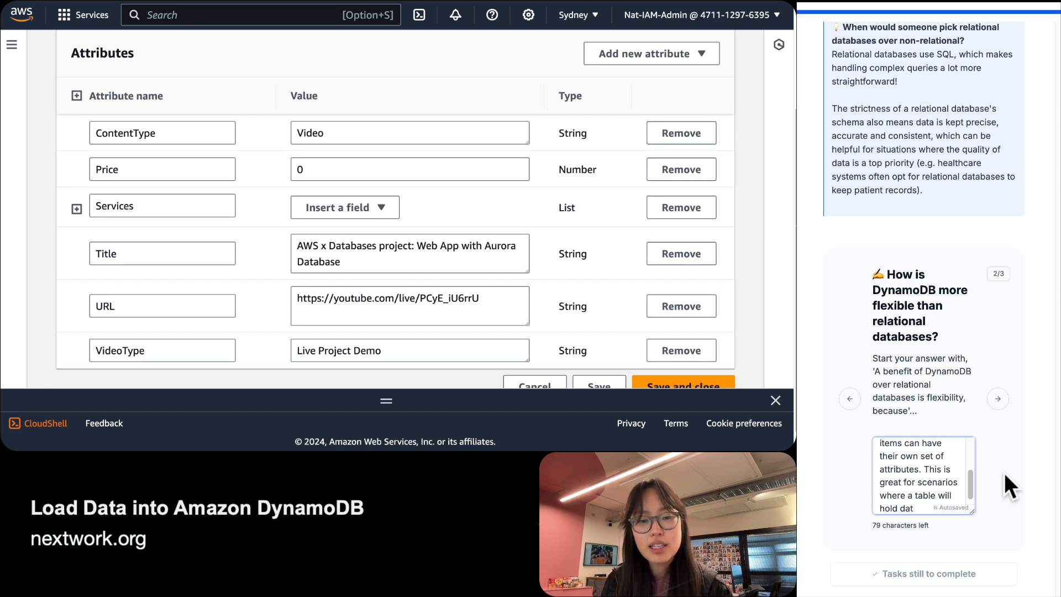
key("BackSpace")
key("BackSpace")
key("BackSpace")
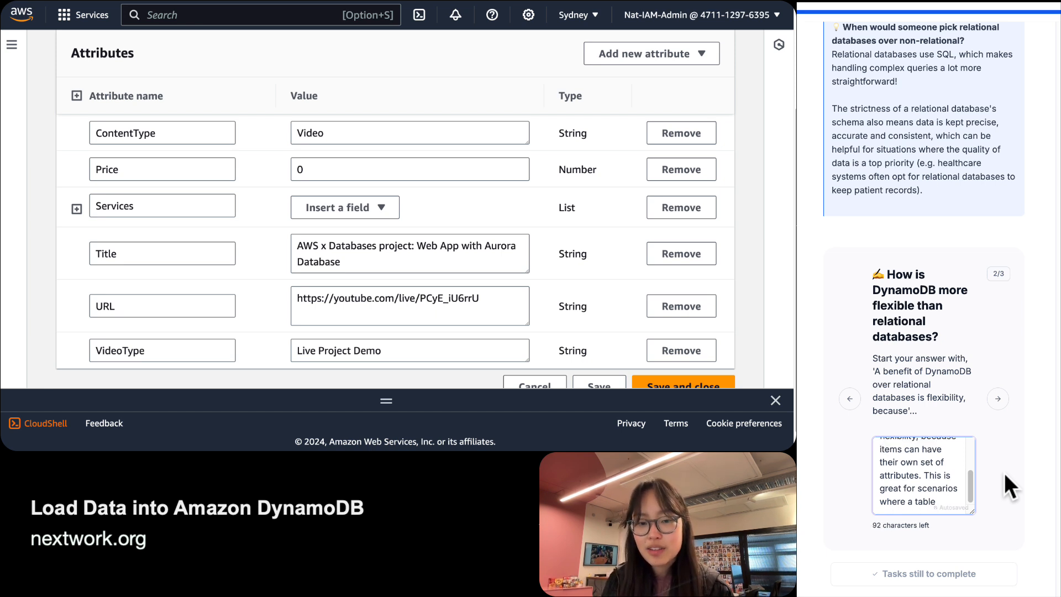
type("has different ty")
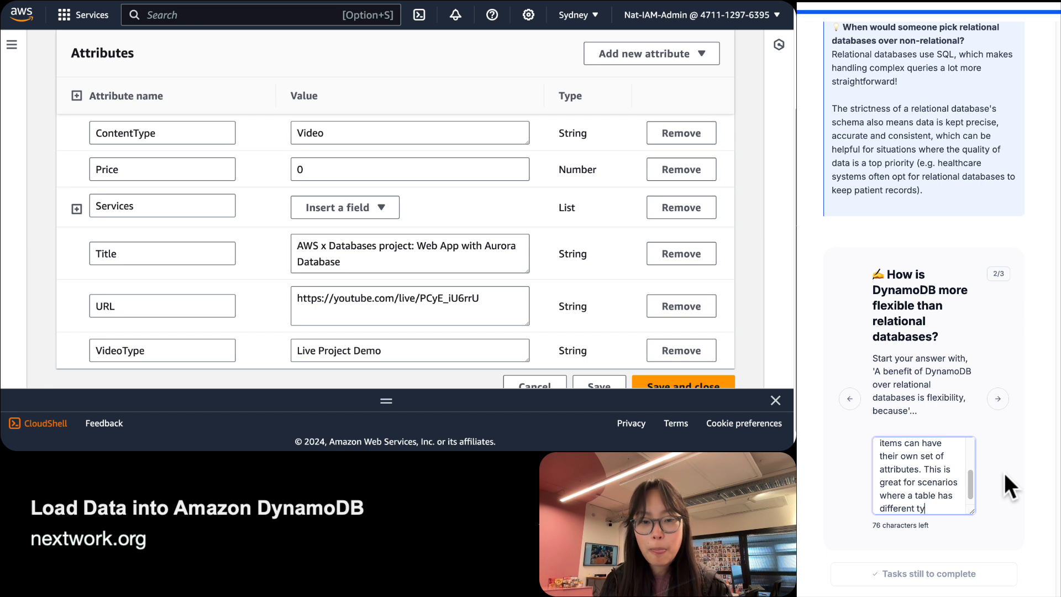
type("pes of data, an")
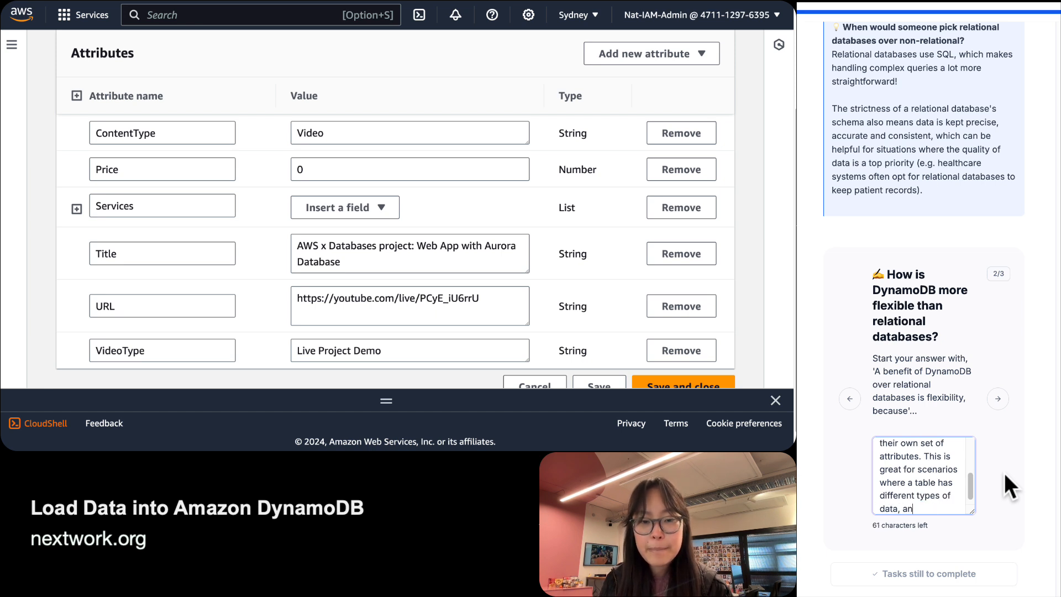
type("d some attributes")
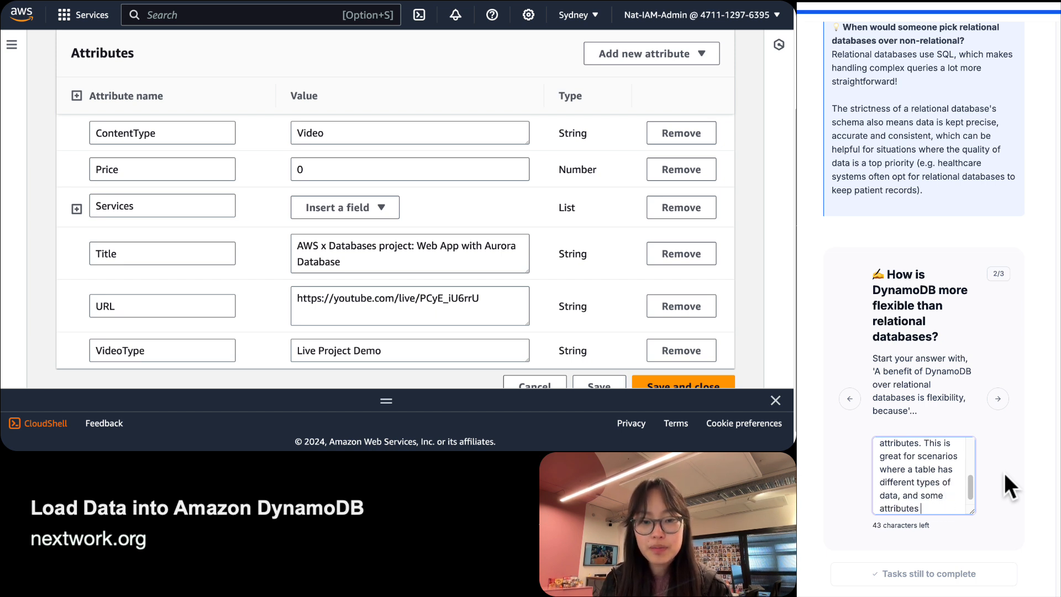
type(" don't app")
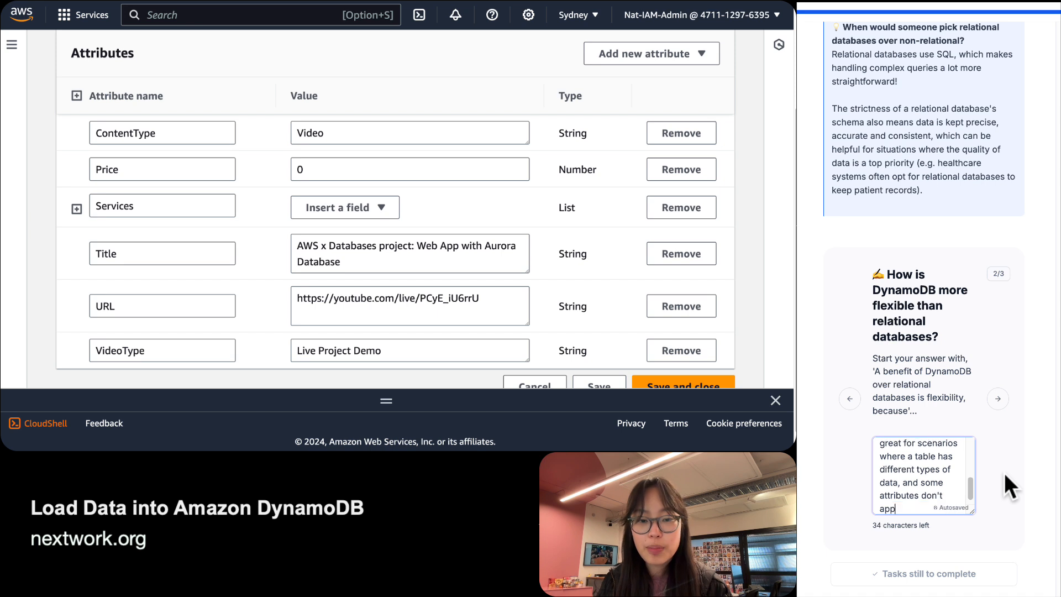
type("ly to all")
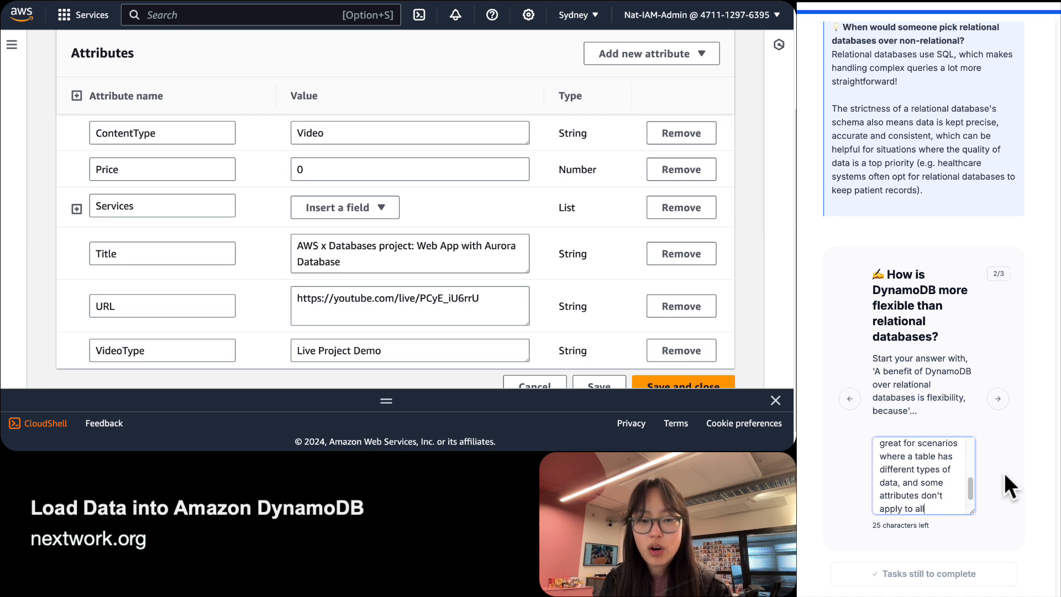
type(" data in the table")
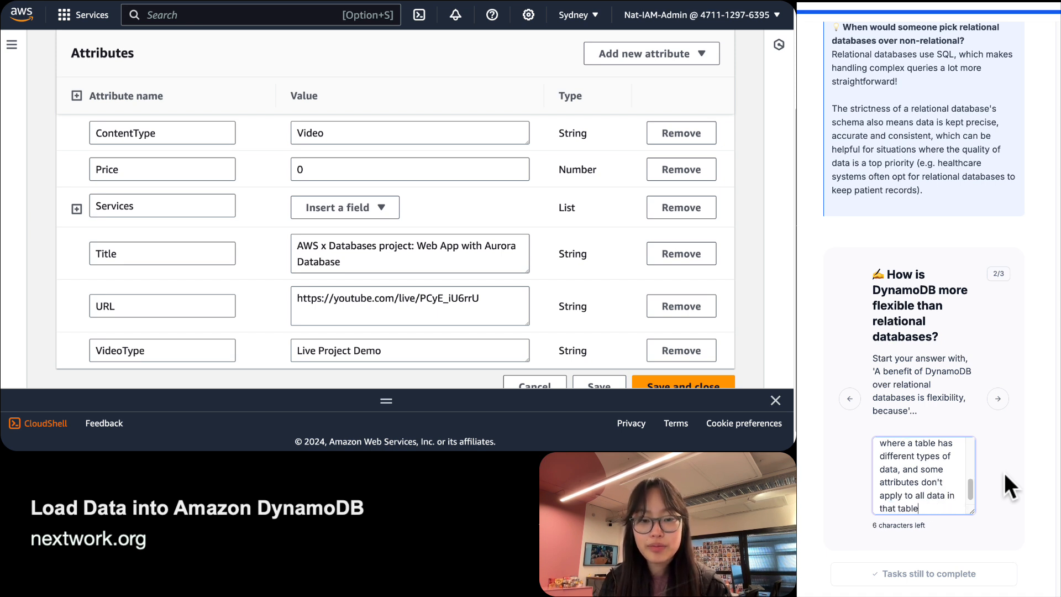
key("Return")
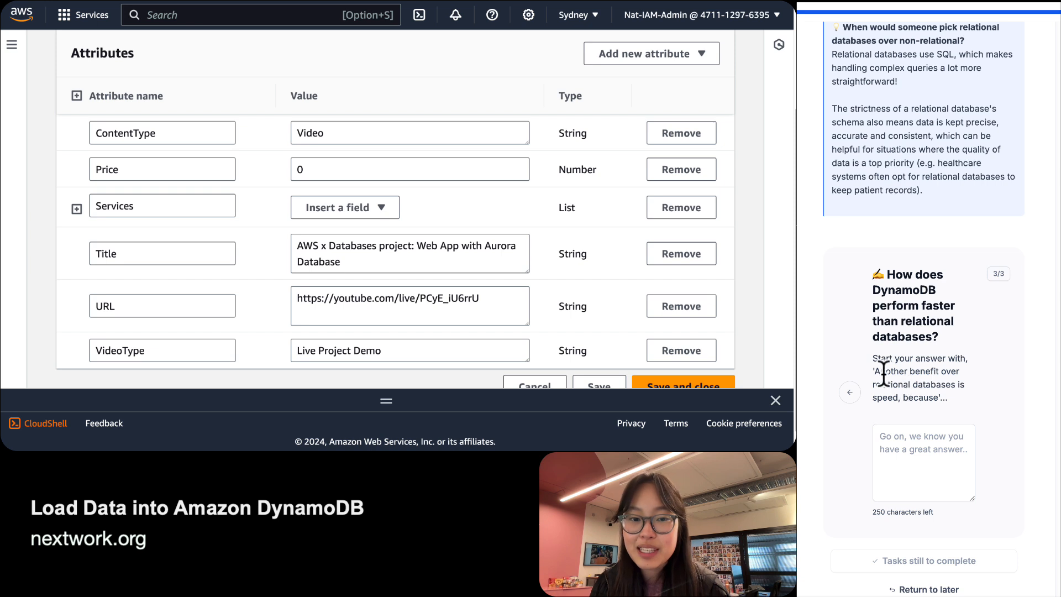
Paste the suggested opening and explain partition keys beat relational databases' full-table scans.
left_click_drag(876, 370, 937, 403)
key("super+c")
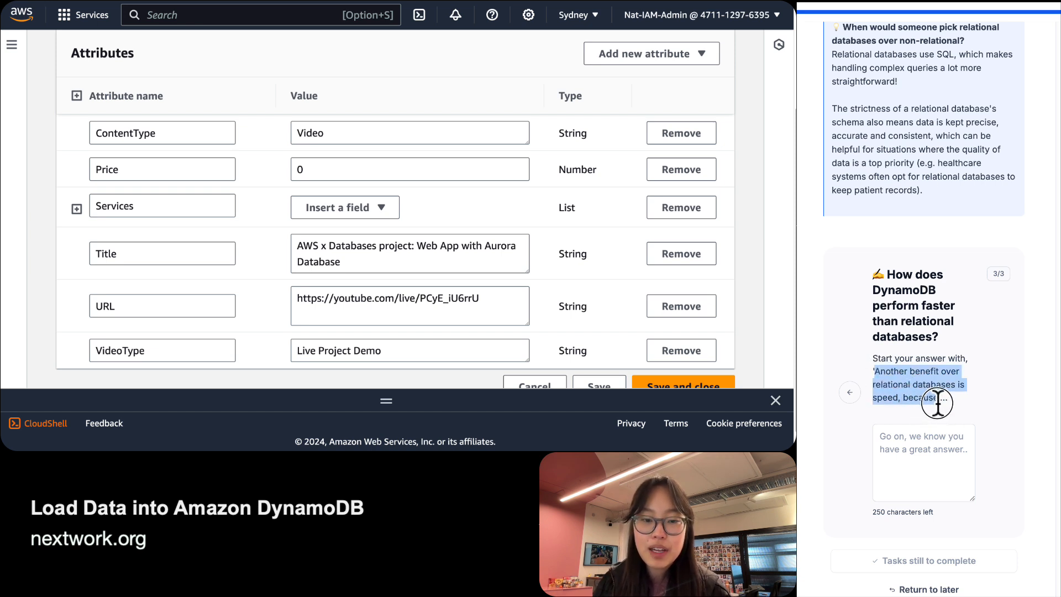
left_click(946, 466)
key("super+v")
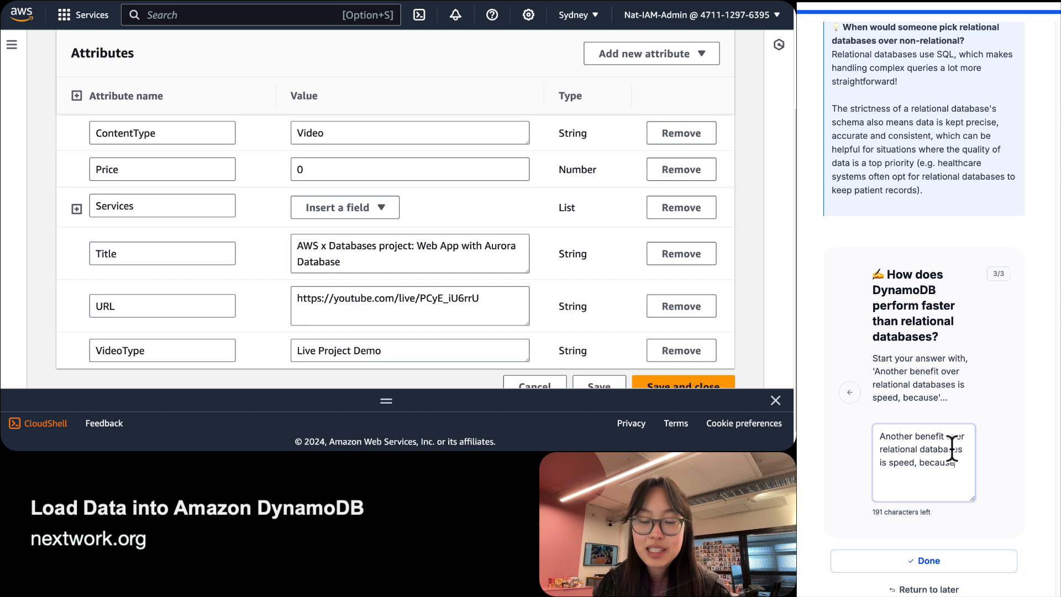
type("Dynamo")
key("BackSpace")
key("BackSpace")
key("BackSpace")
key("BackSpace")
key("BackSpace")
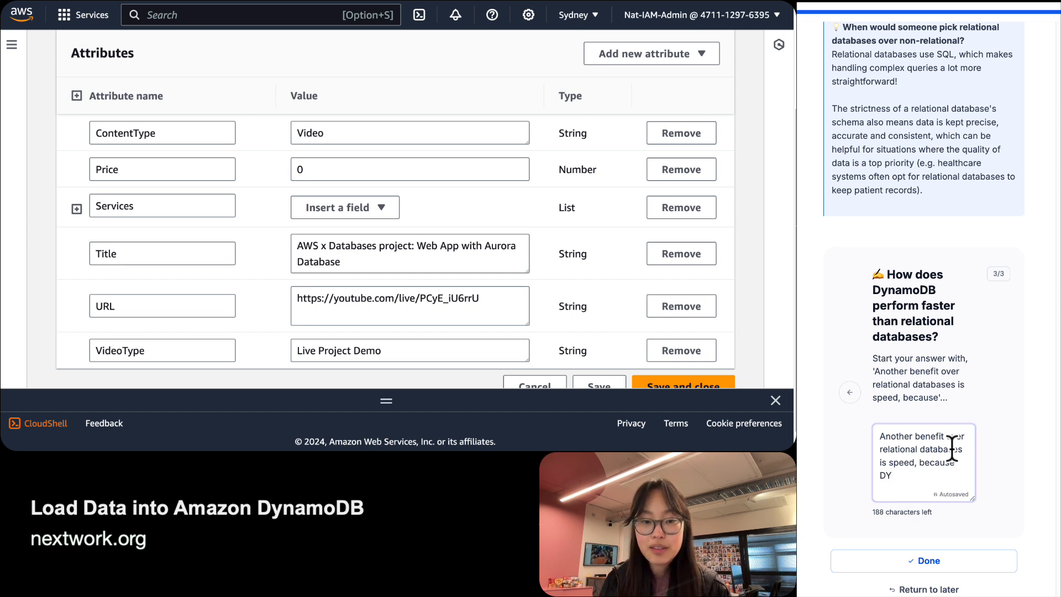
type("ynamoDB can nrea")
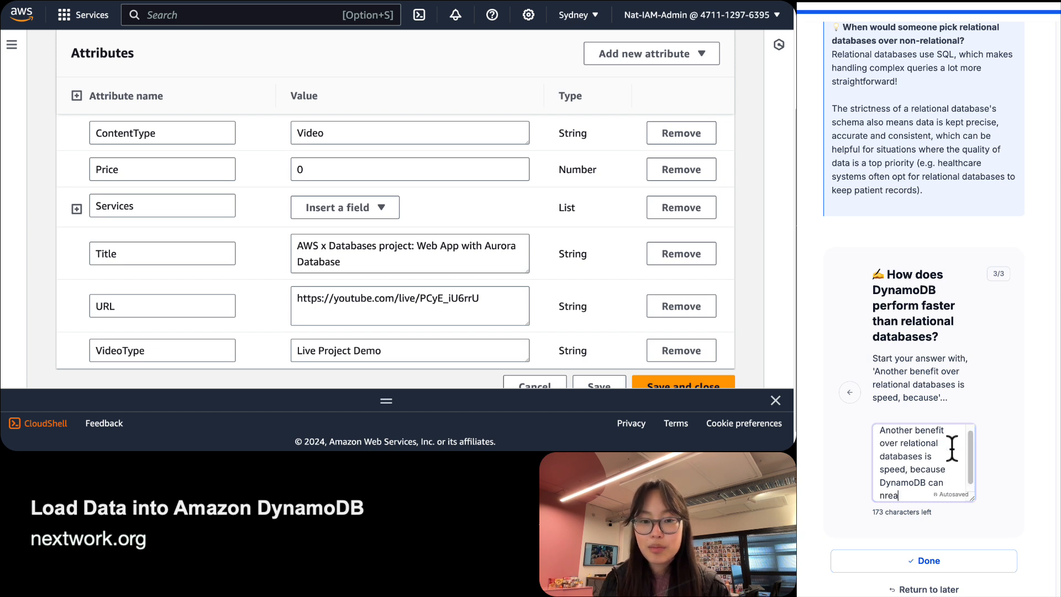
key("BackSpace")
key("BackSpace")
key("BackSpace")
key("BackSpace")
type("find ")
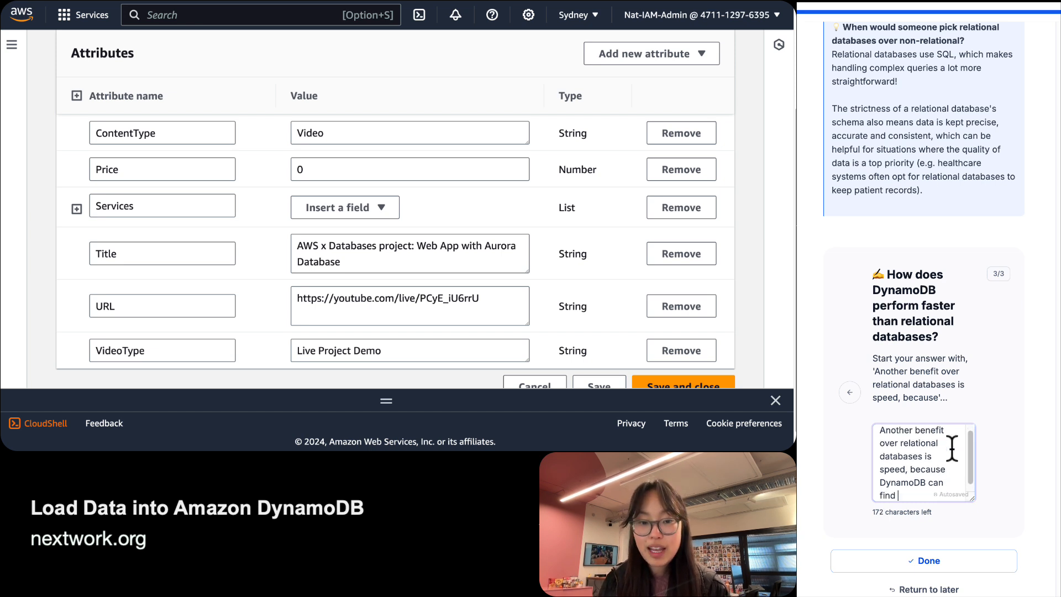
type("items quickly ")
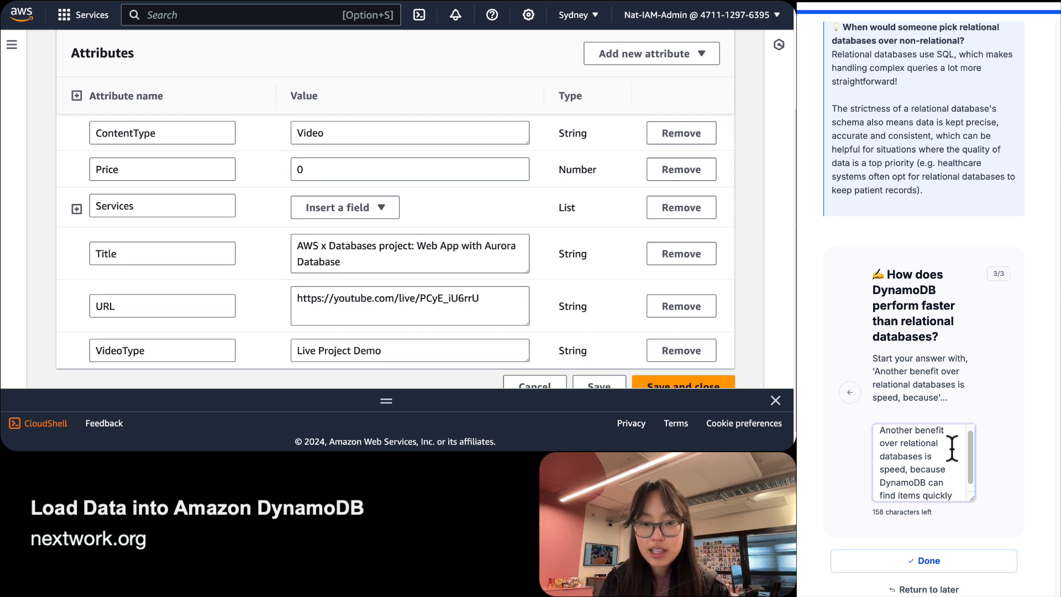
type("using Paritio")
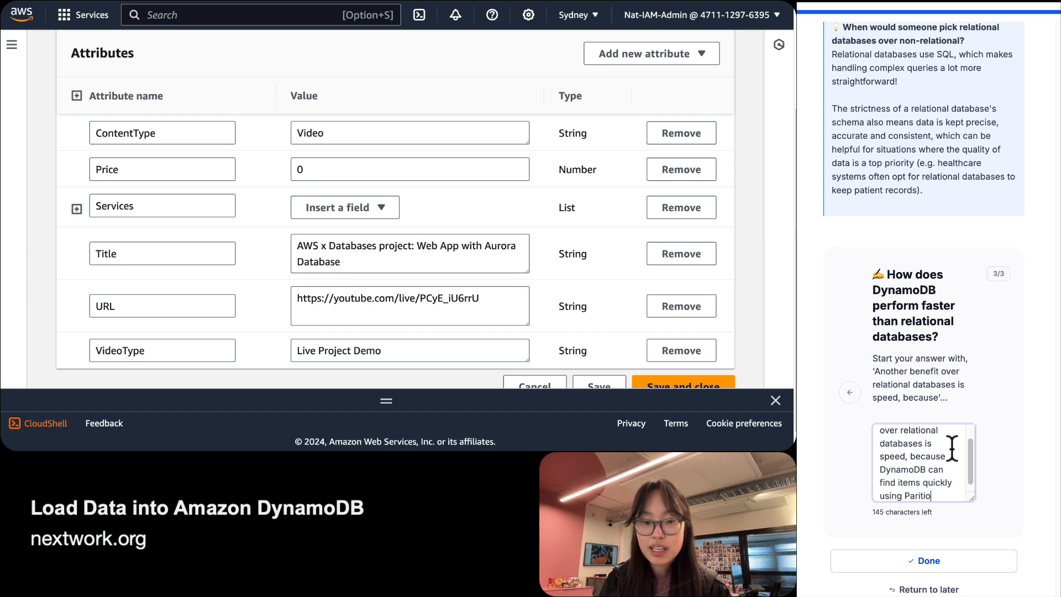
key("BackSpace")
key("BackSpace")
key("BackSpace")
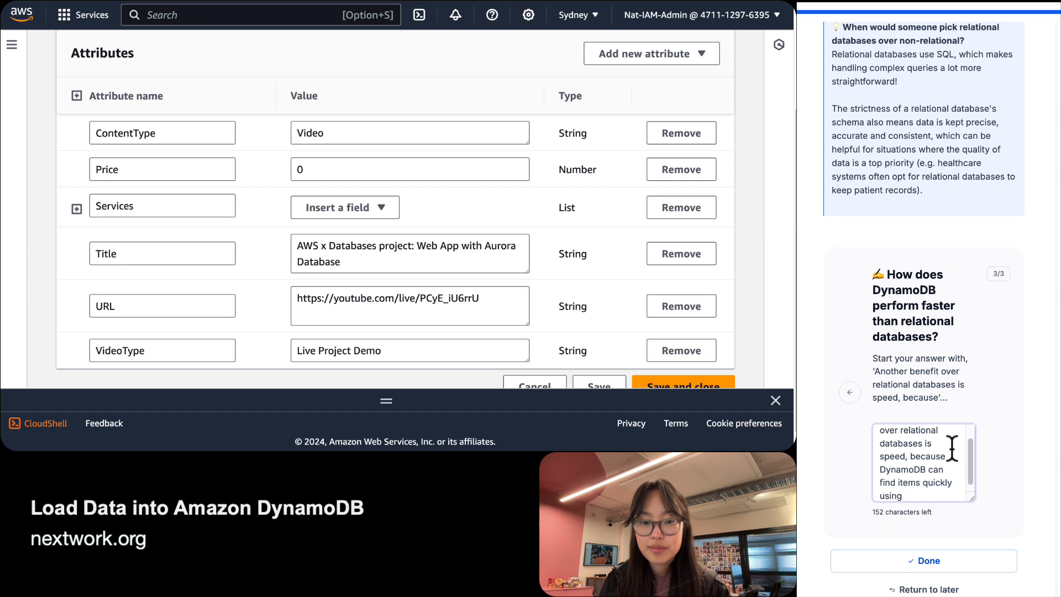
type("partition keys. ")
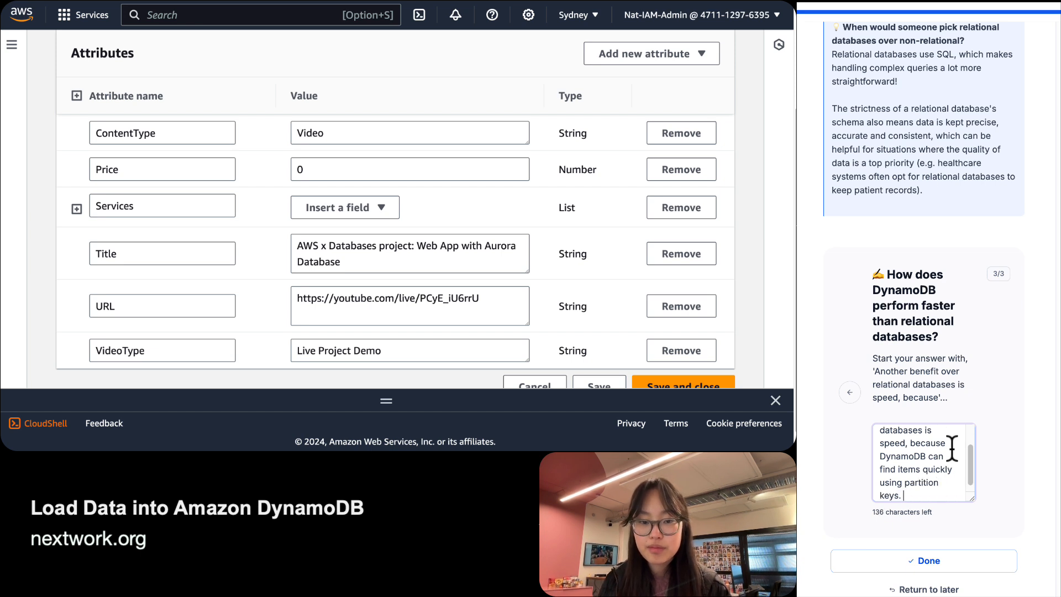
type("This")
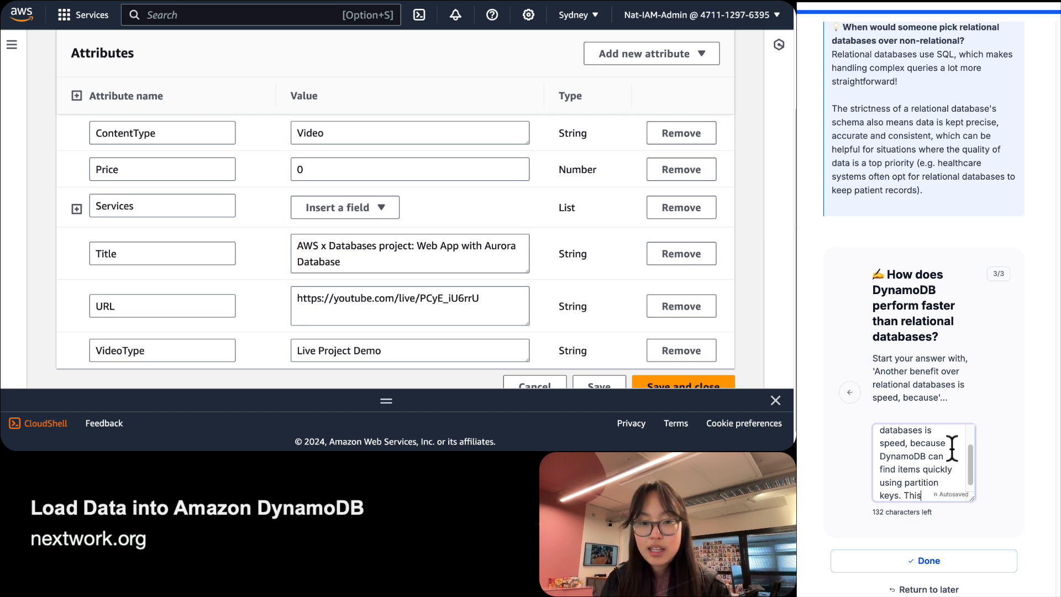
type(" is faster than ")
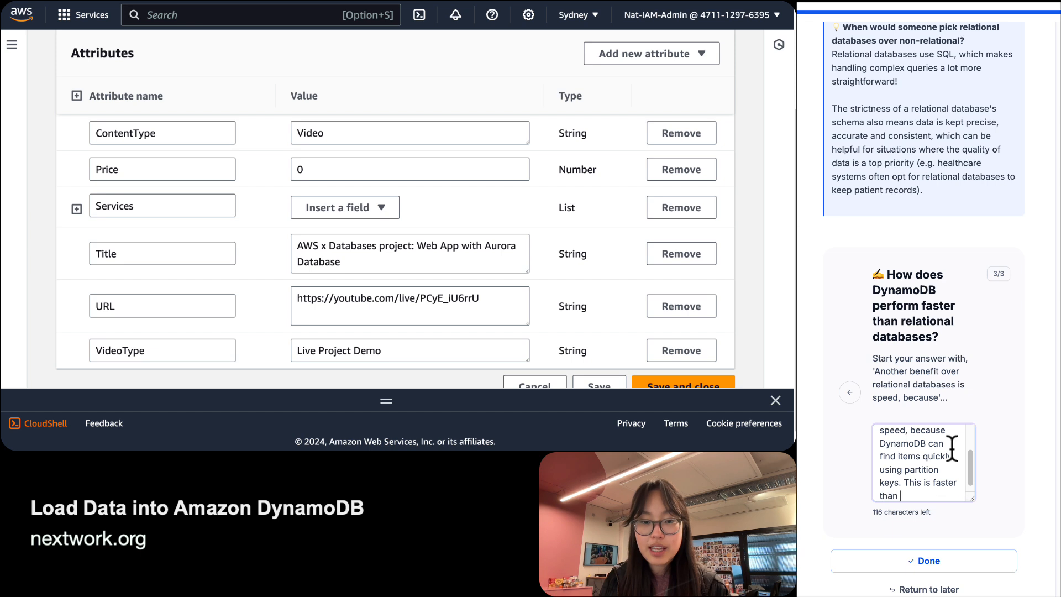
type("relational databases, ")
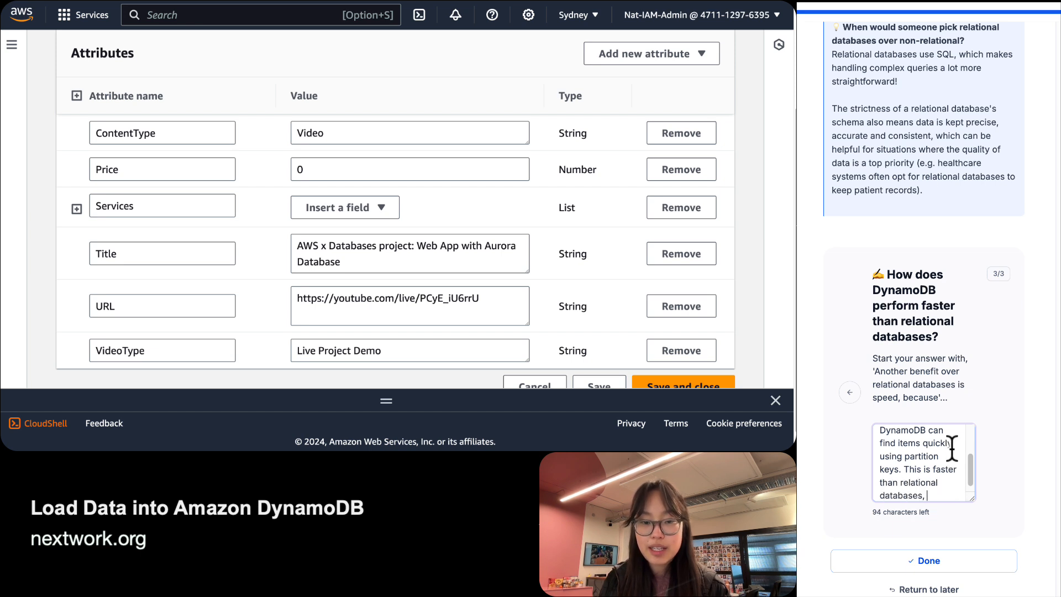
type("which need to scan ")
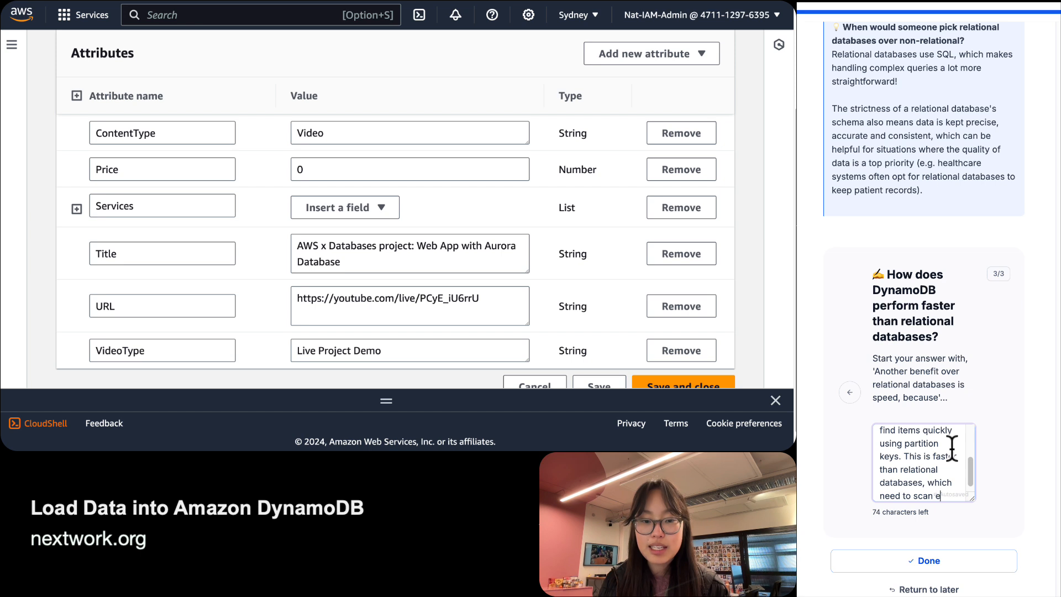
type("entire tables ")
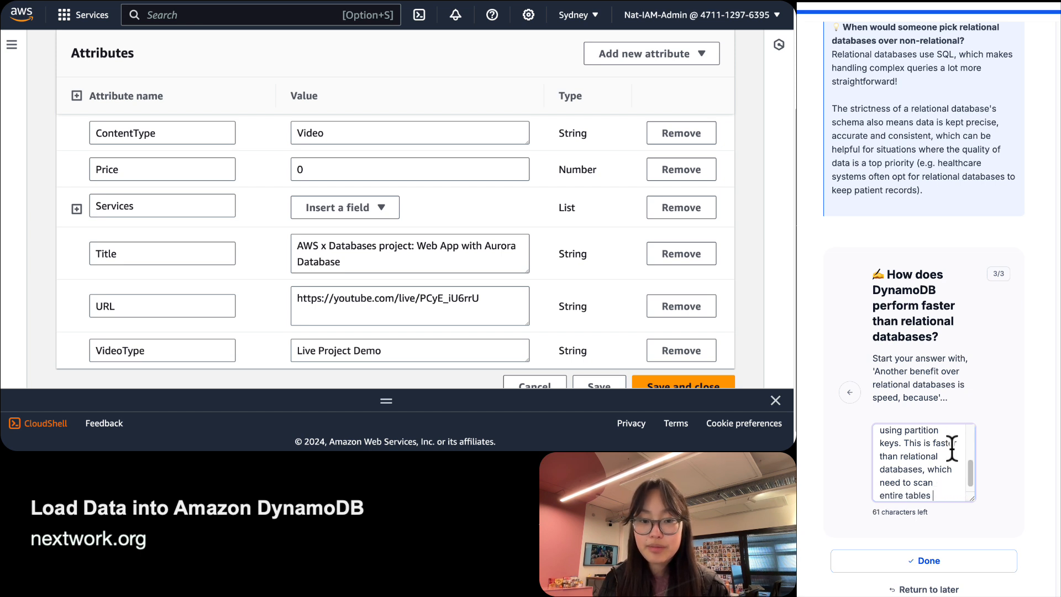
type("to find specifi")
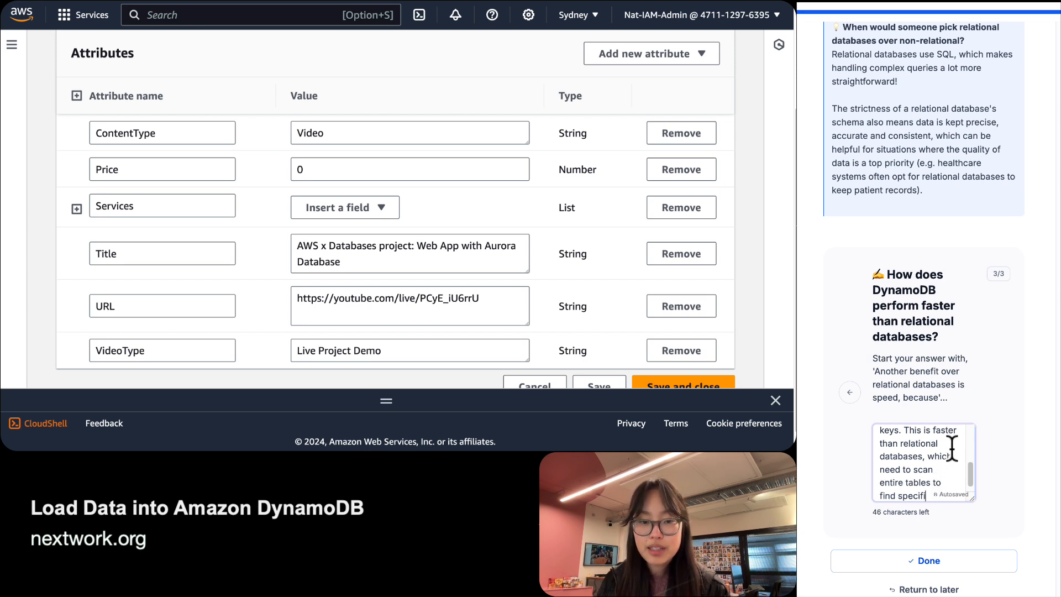
type("c pie")
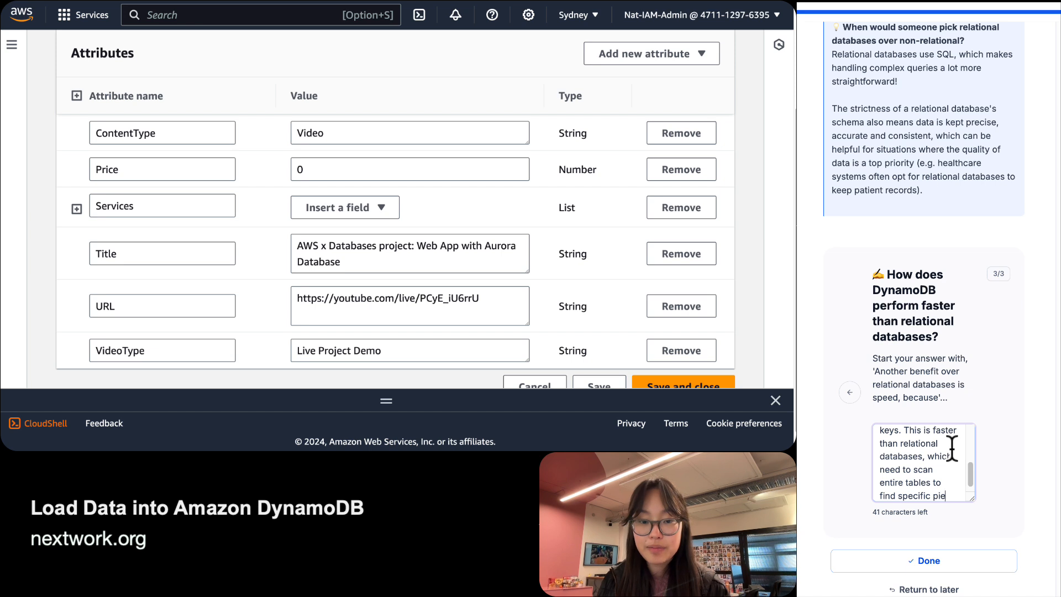
type("ces og")
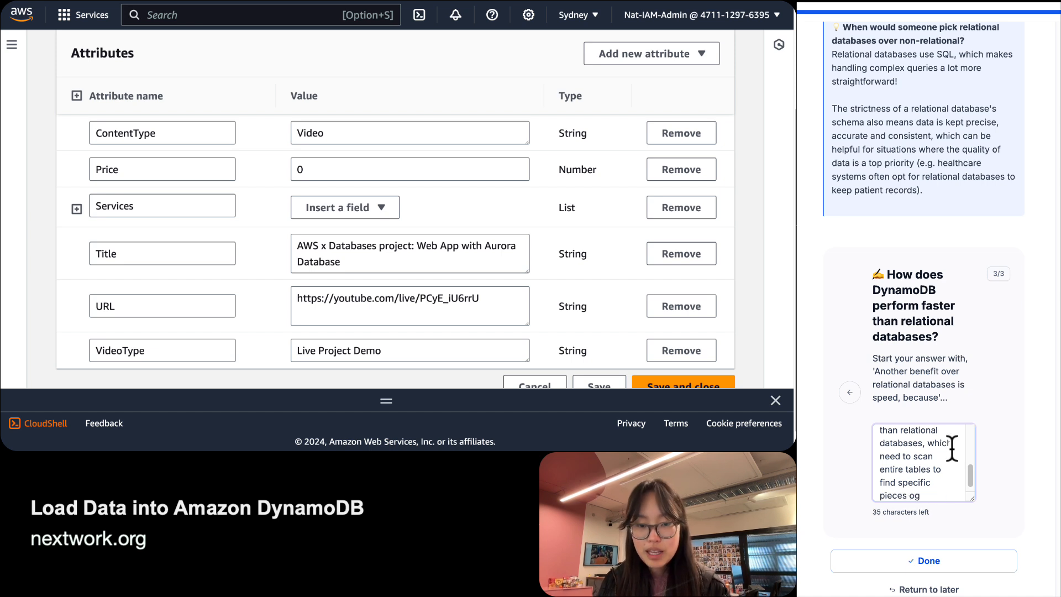
key("BackSpace")
type("f data.")
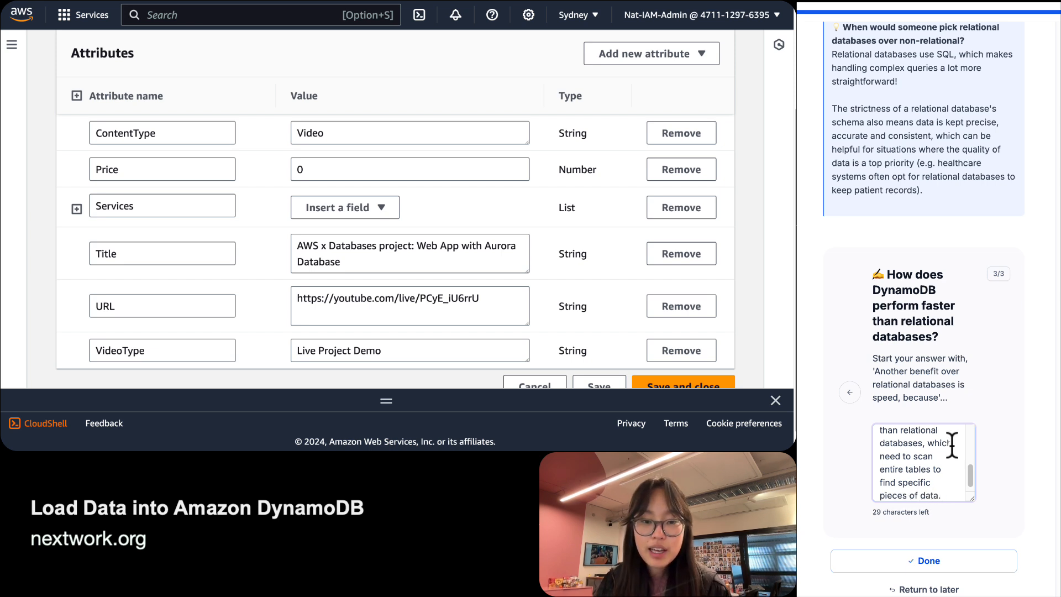
Replace 'find items' with 'partition its data to narrow down' in the answer.
scroll(952, 446, "up", 5)
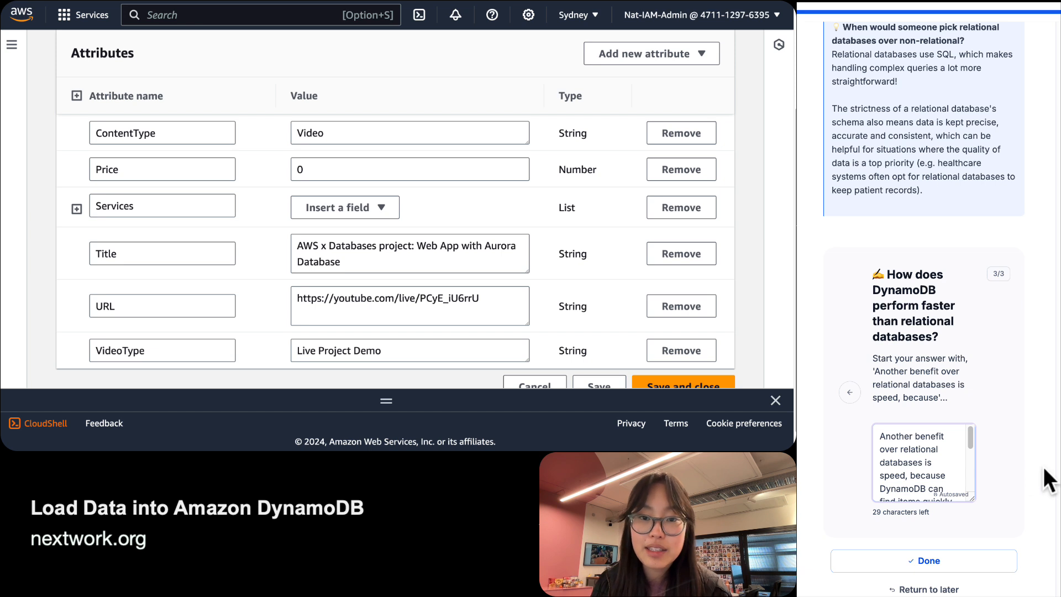
scroll(1040, 466, "down", 1)
scroll(949, 440, "down", 1)
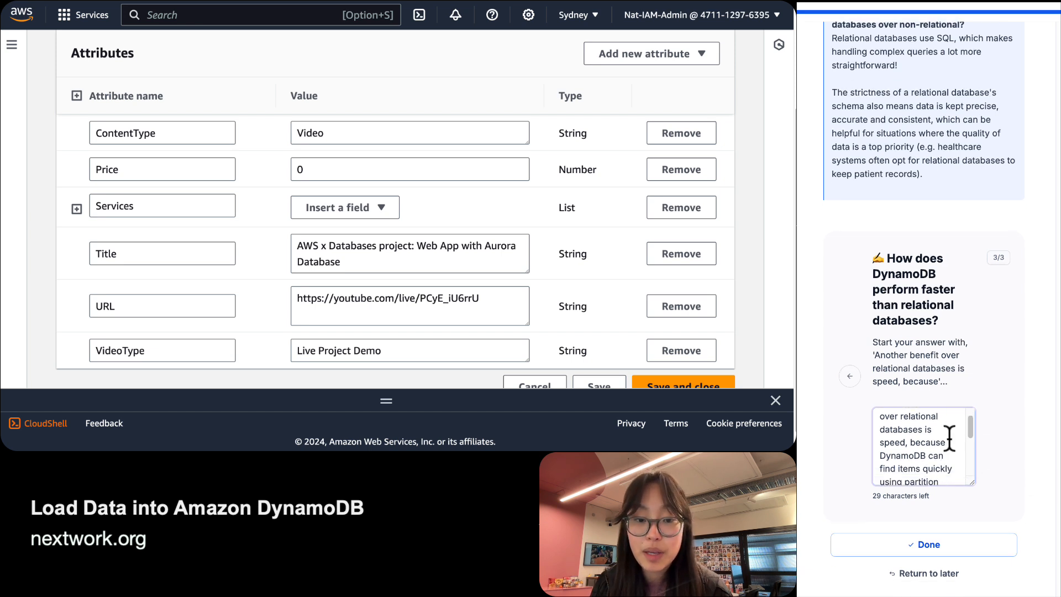
scroll(949, 440, "down", 1)
scroll(911, 465, "down", 1)
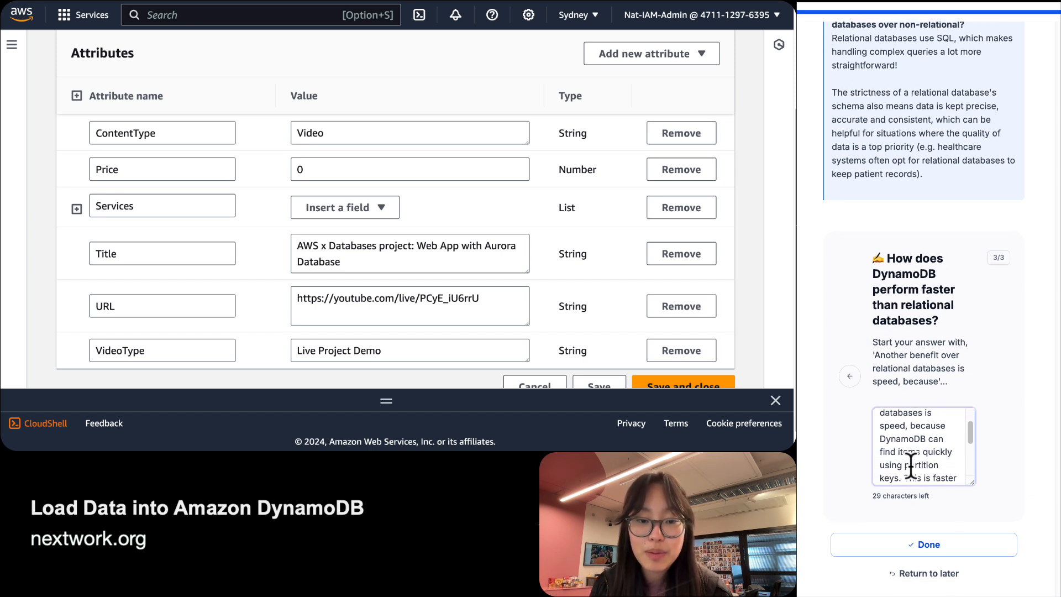
scroll(910, 464, "down", 1)
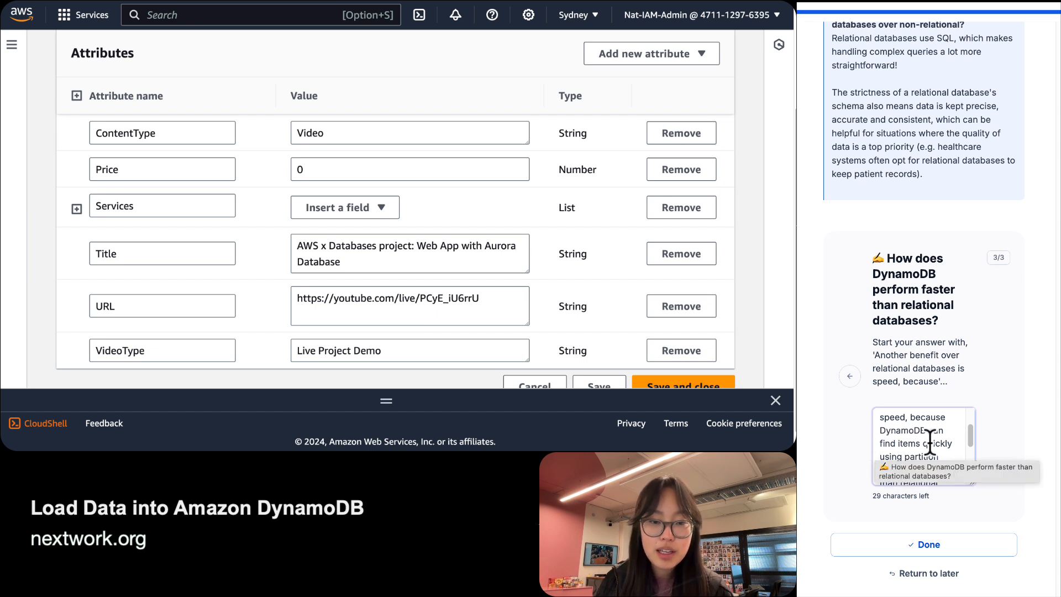
left_click_drag(921, 443, 868, 446)
key("BackSpace")
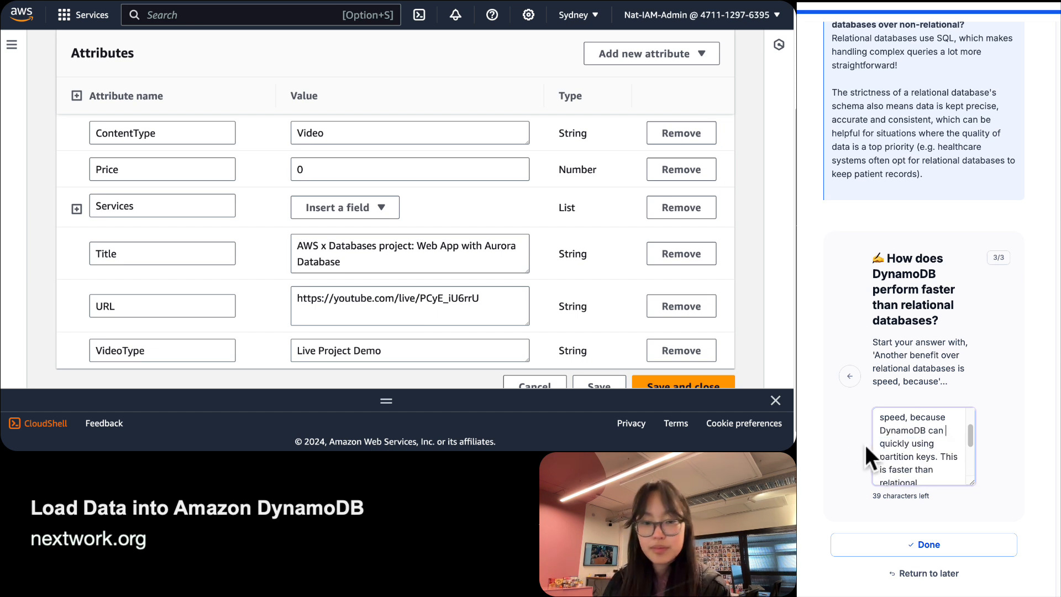
type("partit")
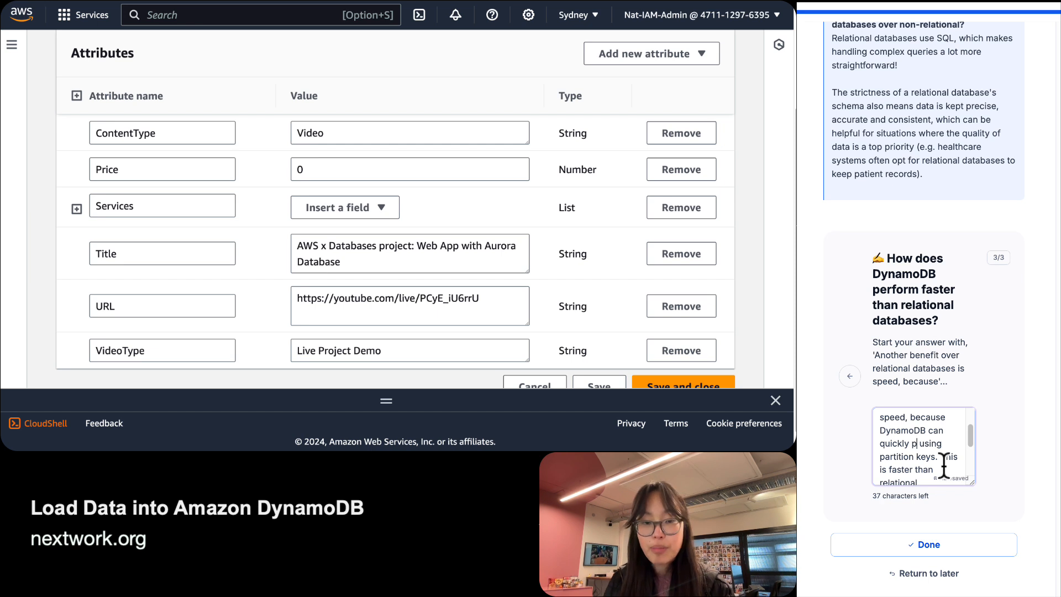
type("ion its a")
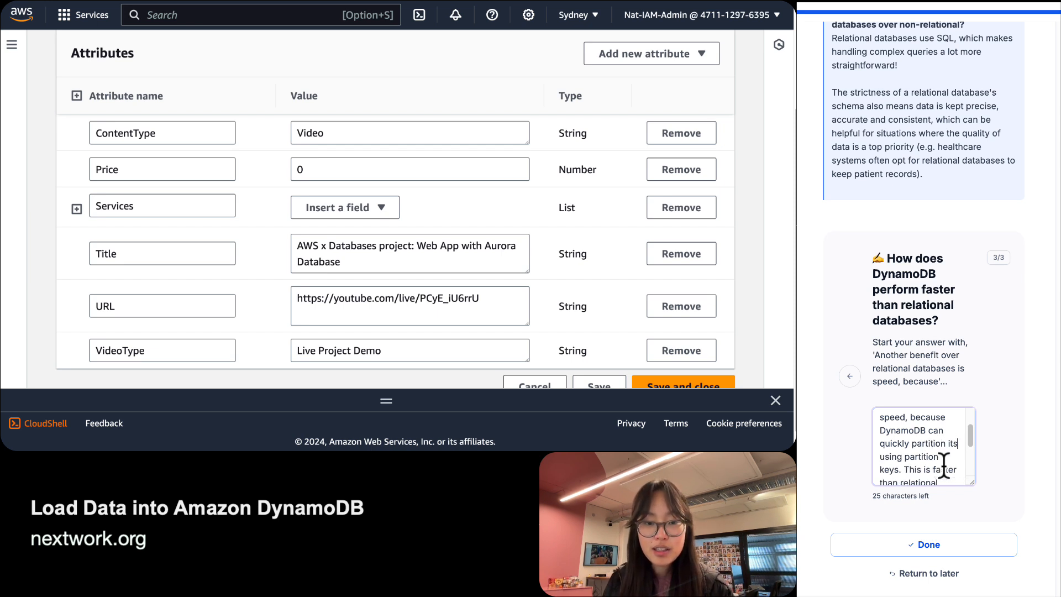
key("BackSpace")
type("data")
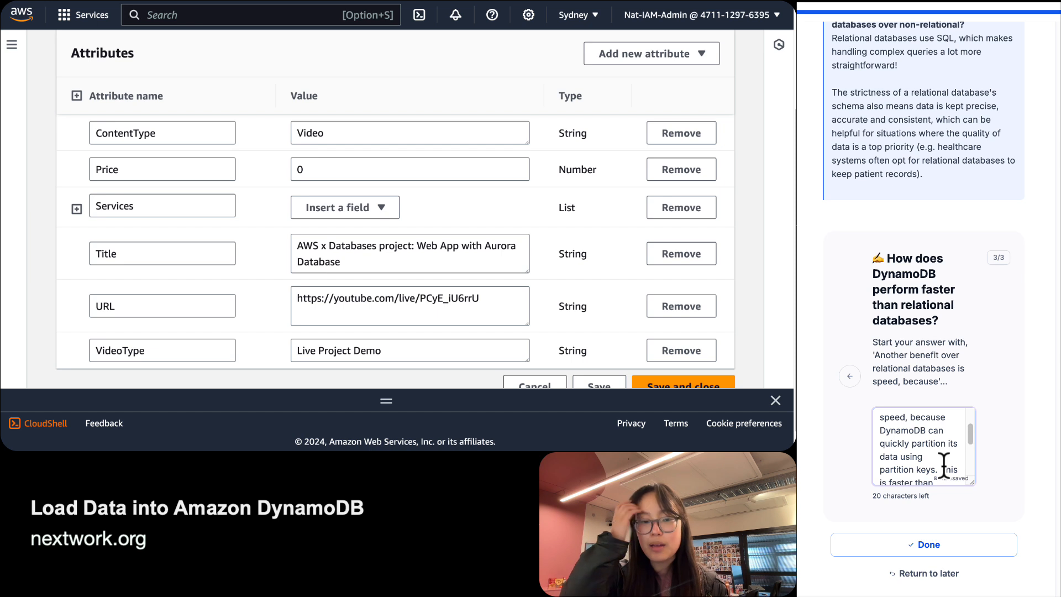
type("to narrow")
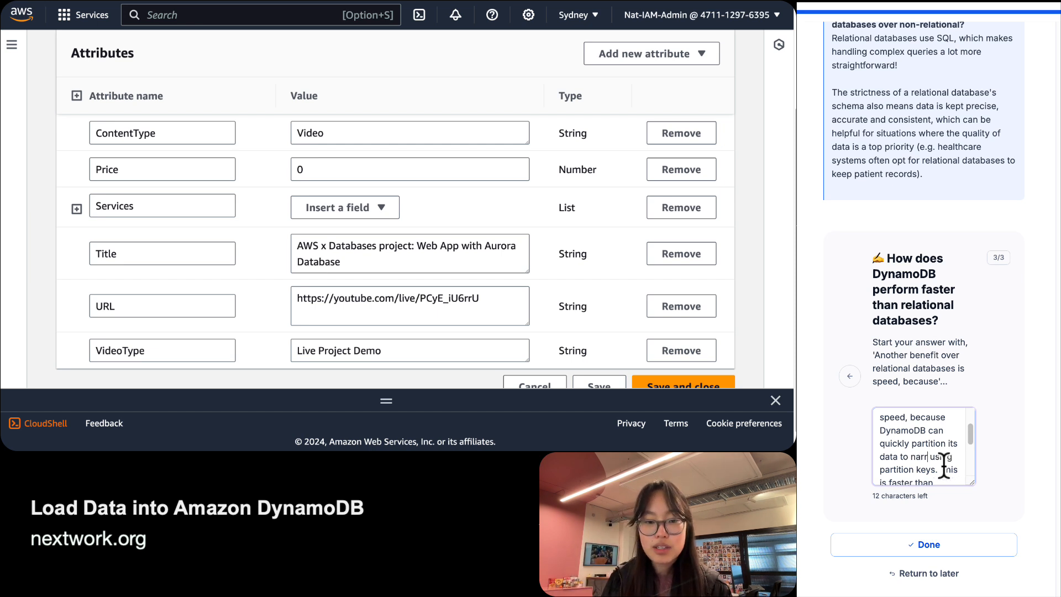
type(" doewn")
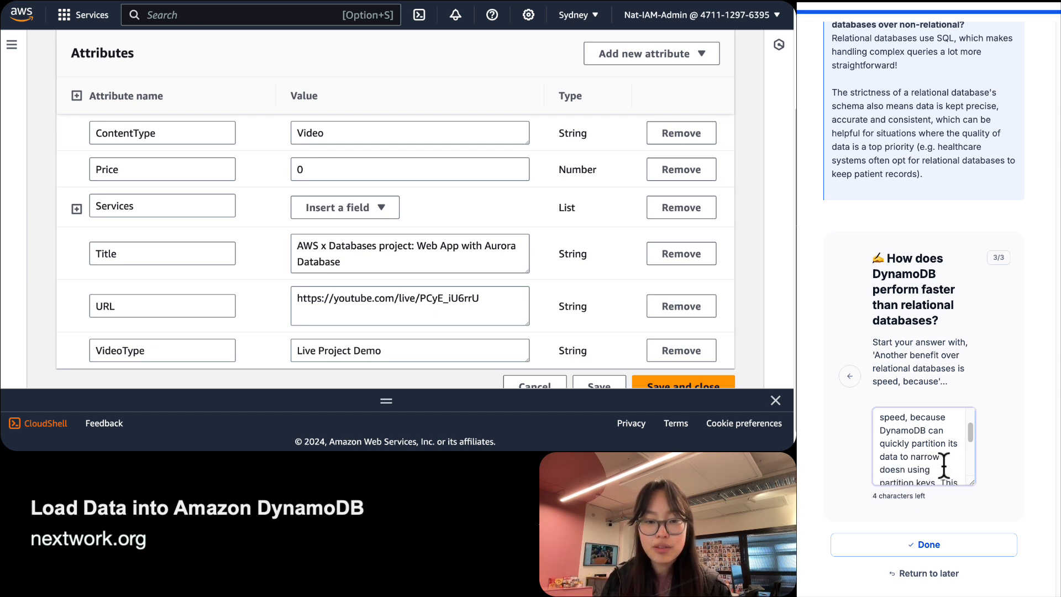
key("Left")
key("Left")
key("BackSpace")
Drop 'its', add 'a search' before 'using', and submit the speed answer.
scroll(945, 442, "up", 2)
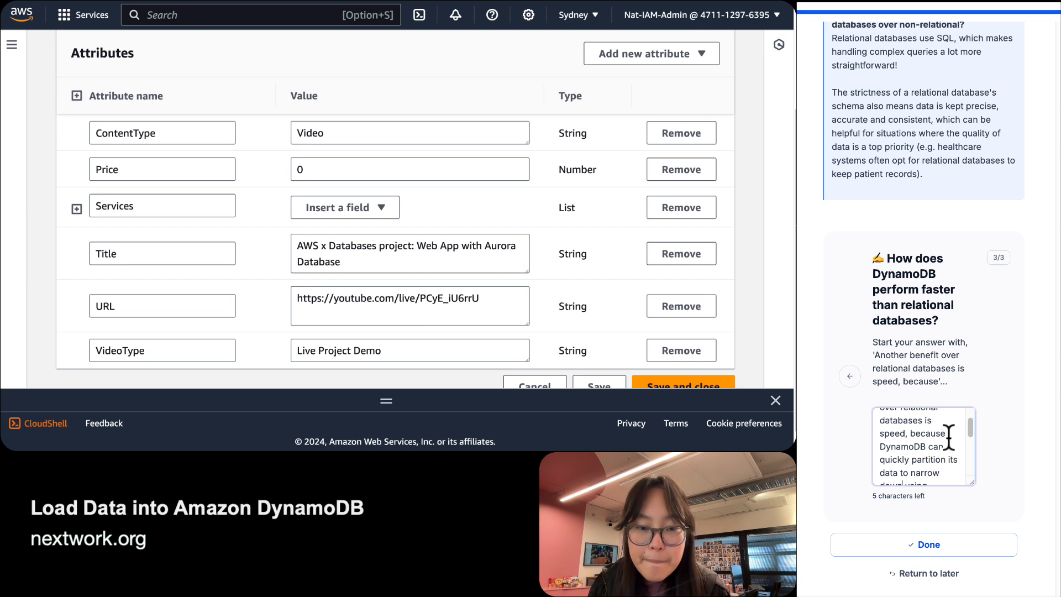
scroll(945, 439, "down", 1)
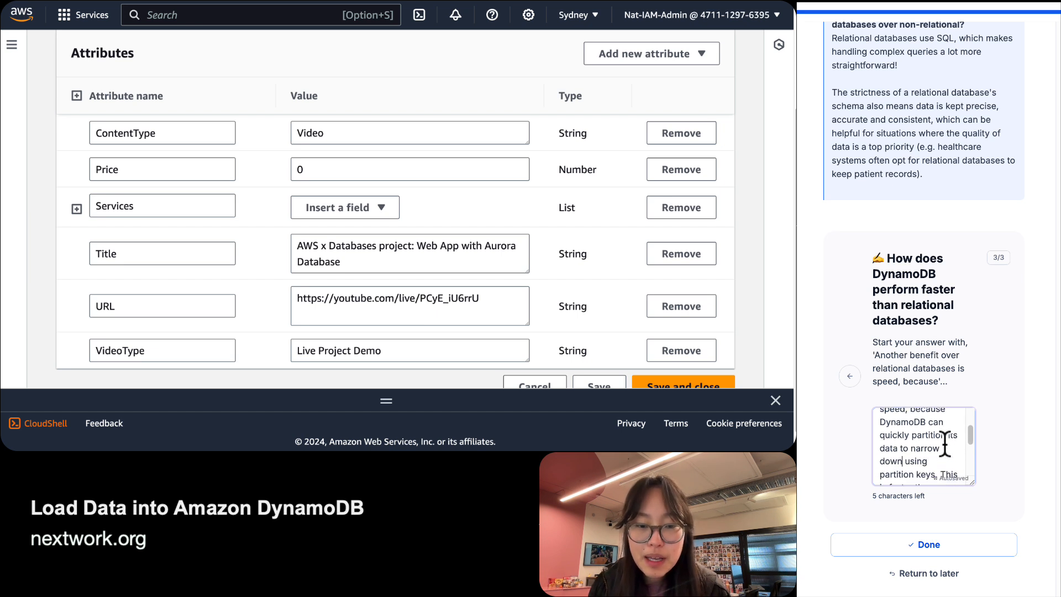
double_click(953, 435)
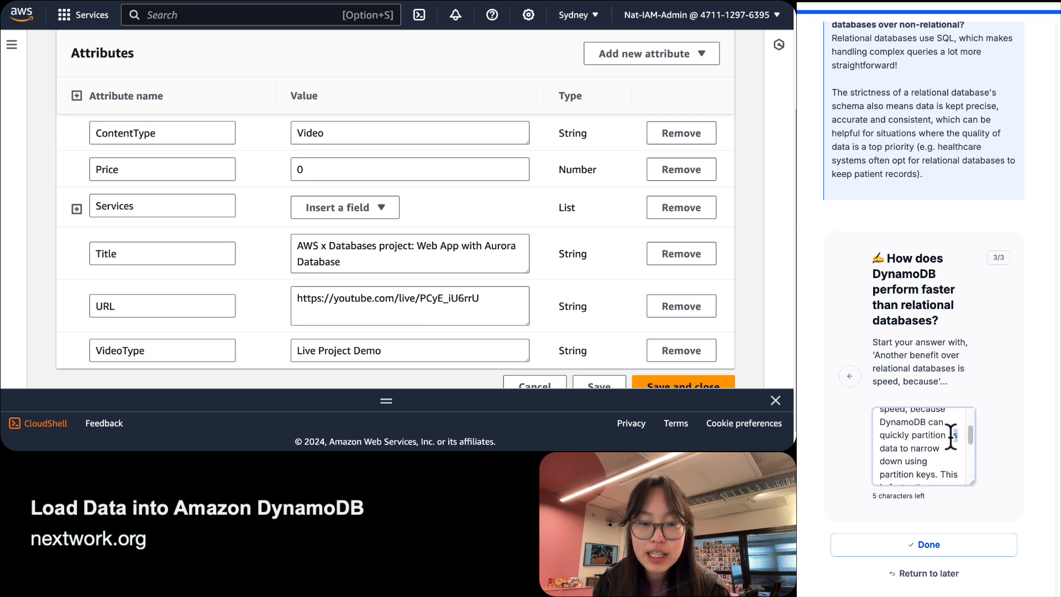
key("BackSpace")
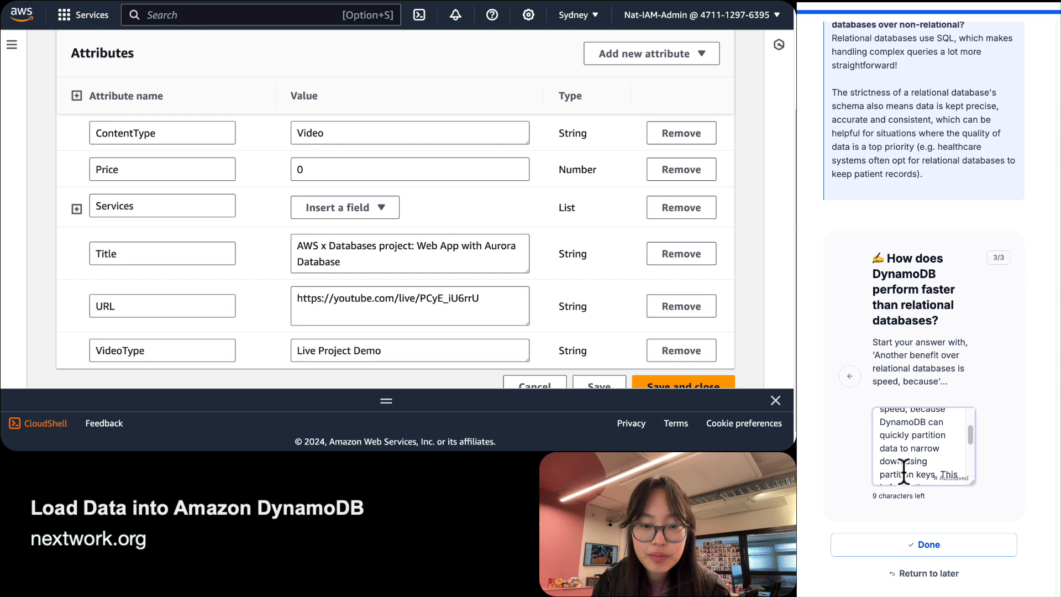
left_click(907, 461)
type("a search")
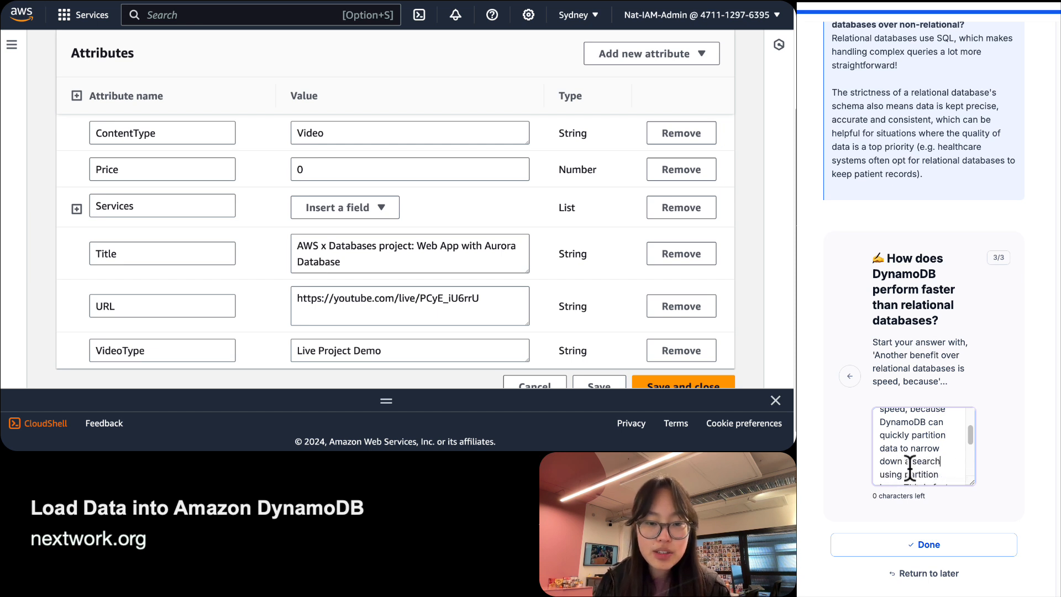
scroll(908, 467, "down", 3)
scroll(910, 467, "down", 1)
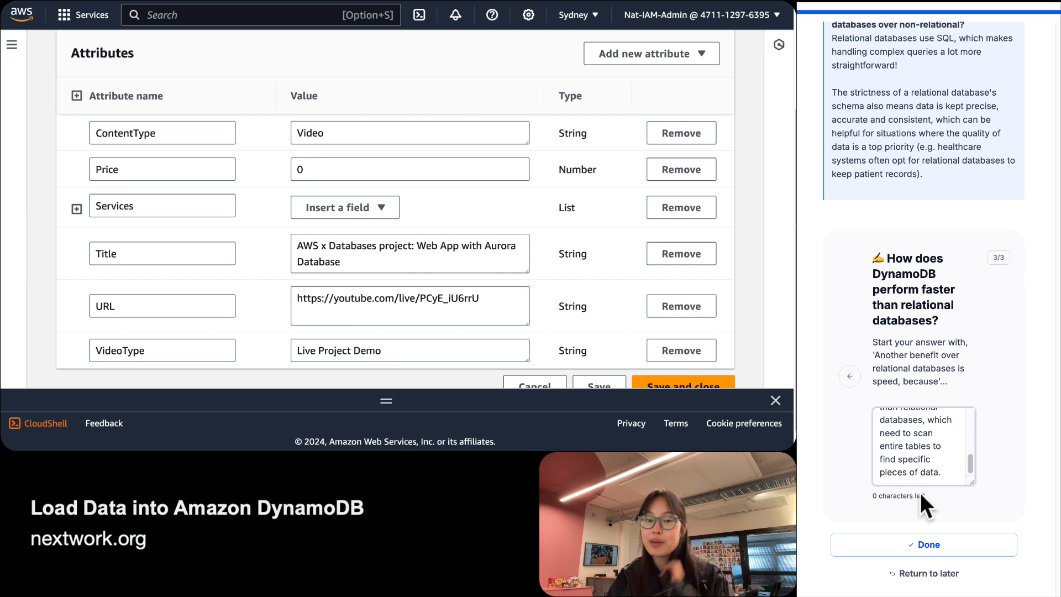
left_click(937, 544)
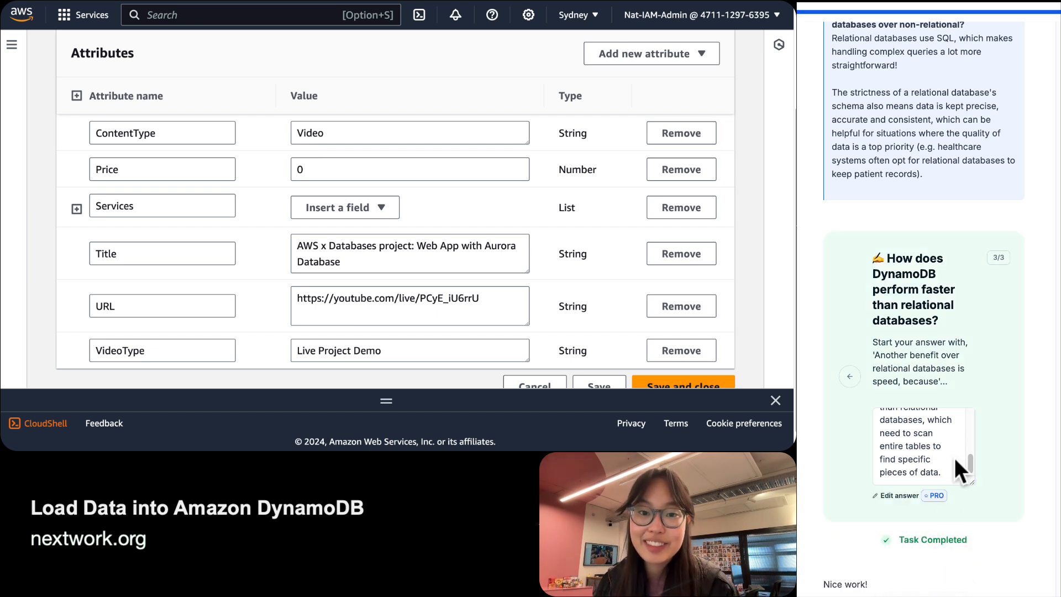
scroll(953, 458, "up", 5)
scroll(953, 457, "down", 5)
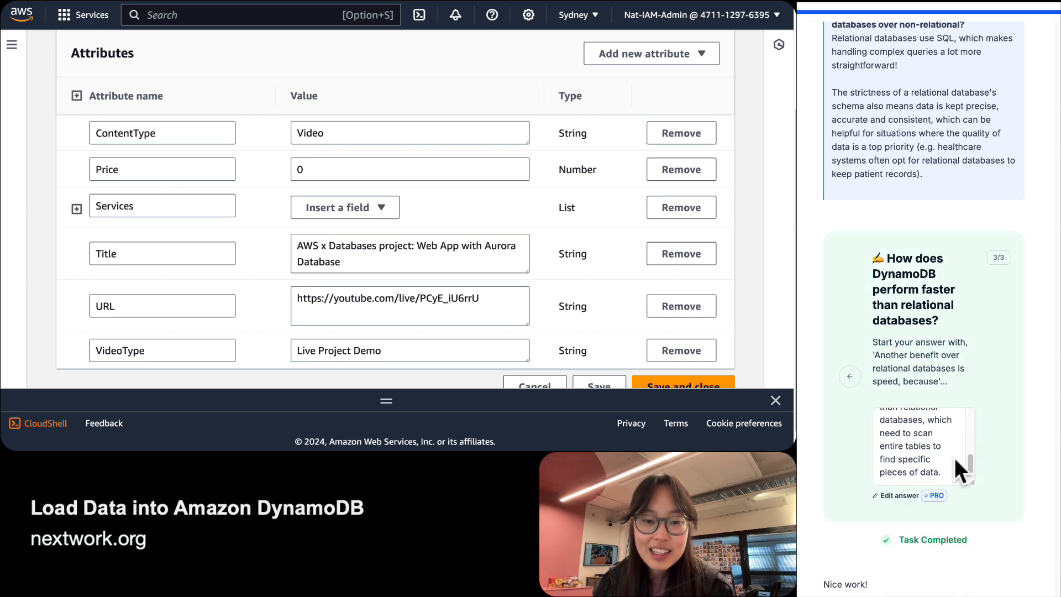
scroll(956, 451, "up", 5)
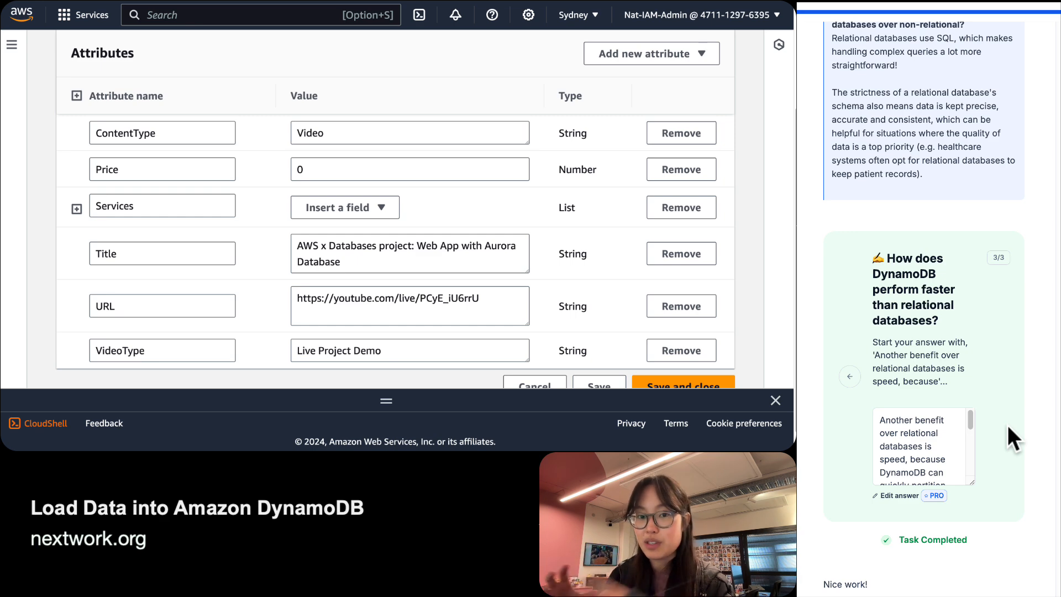
scroll(1006, 425, "down", 5)
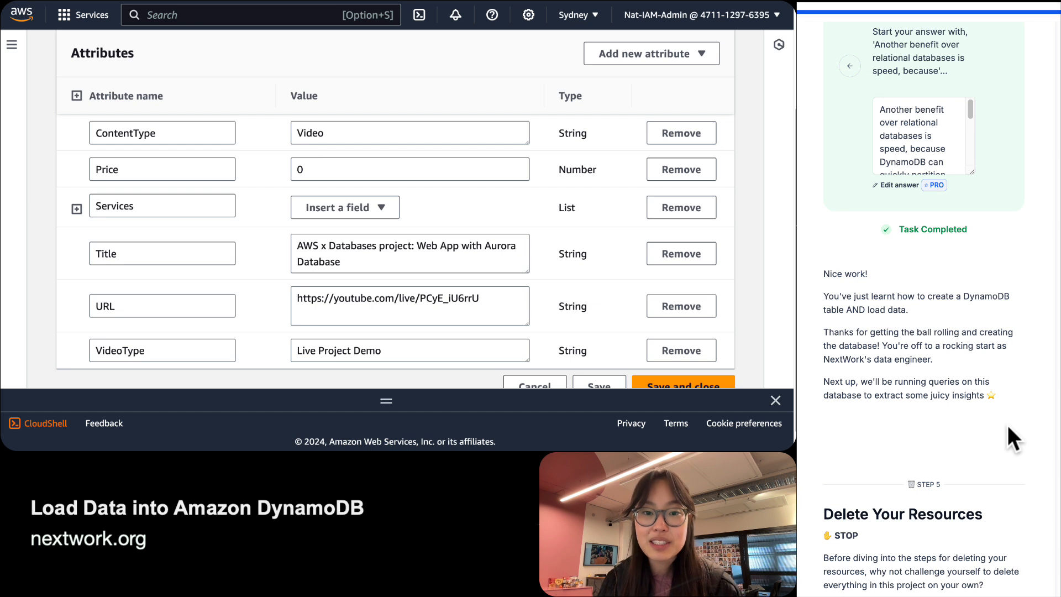
triple_click(987, 350)
left_click(943, 353)
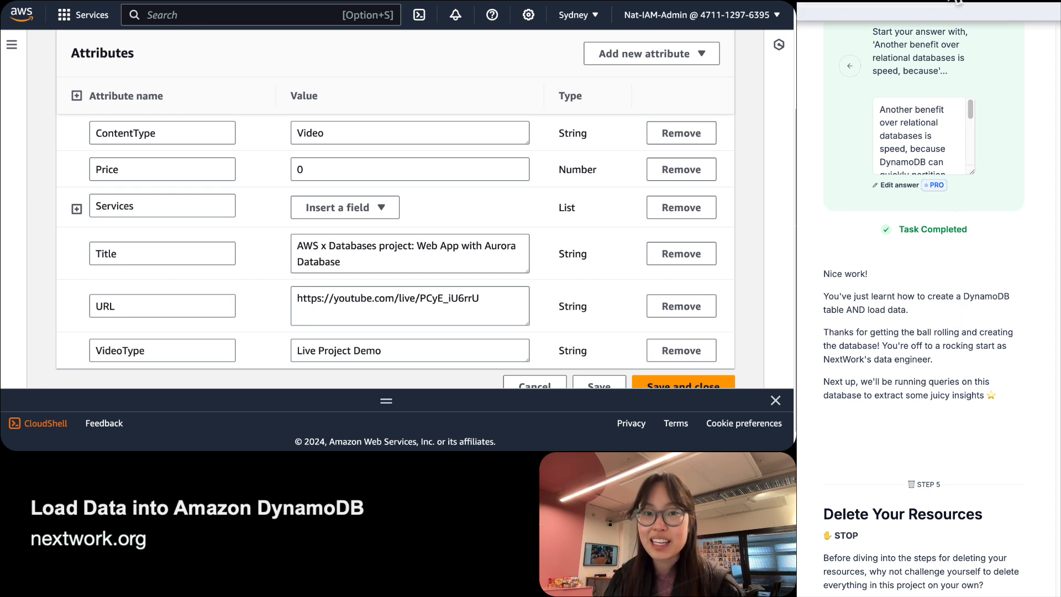
scroll(943, 300, "down", 5)
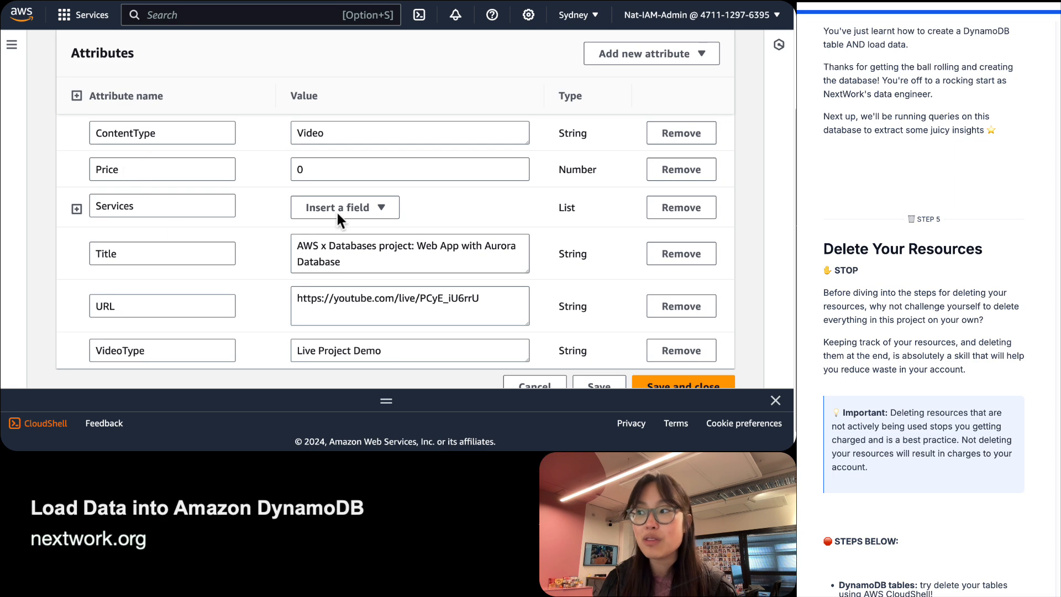
scroll(336, 214, "down", 1)
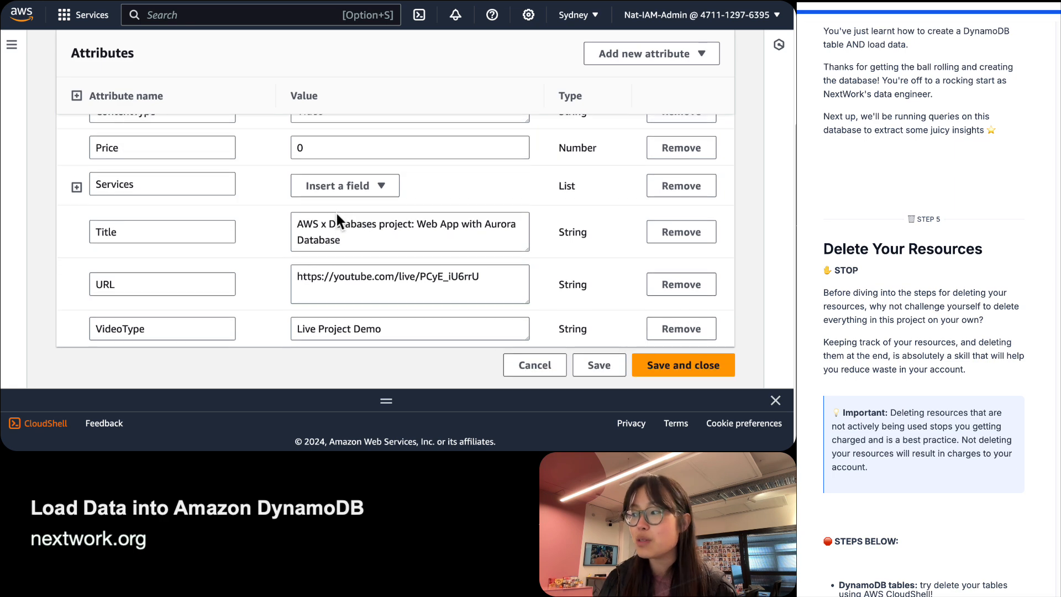
Save and close the edited ContentCatalog item.
left_click(689, 363)
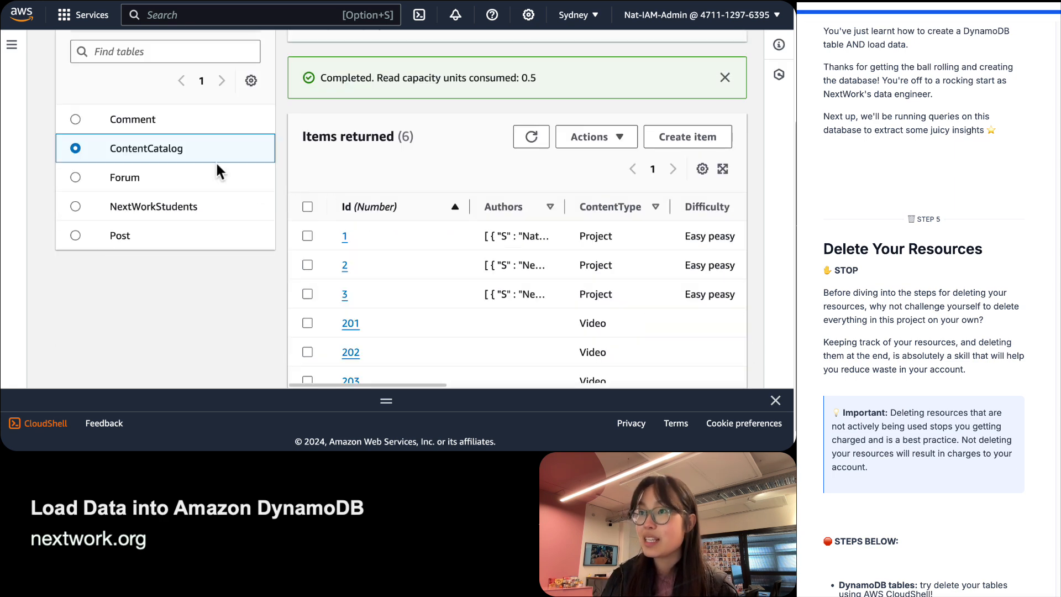
scroll(217, 166, "up", 3)
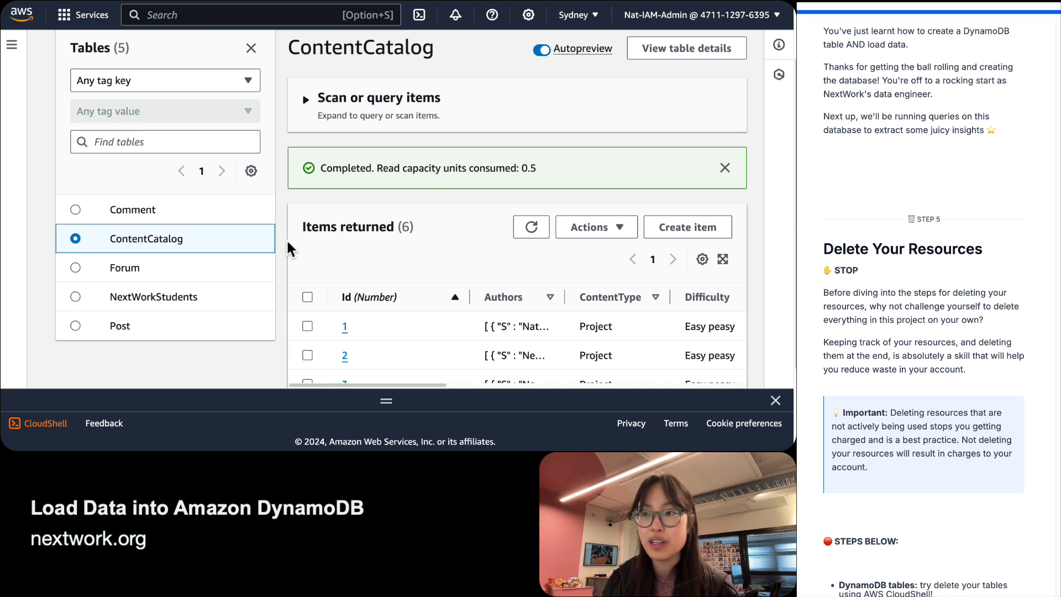
right_click(55, 252)
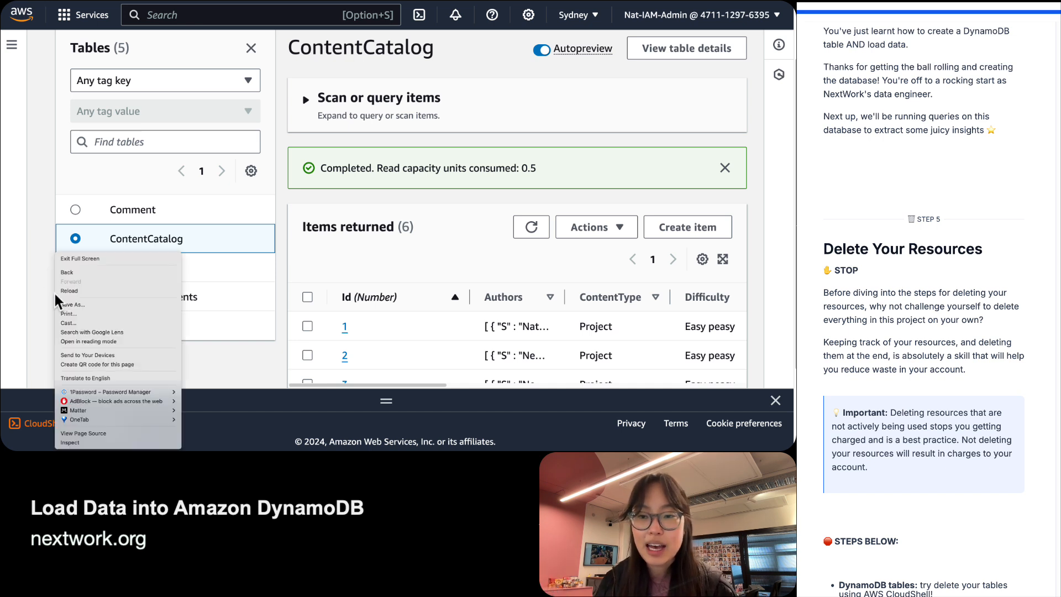
left_click(278, 376)
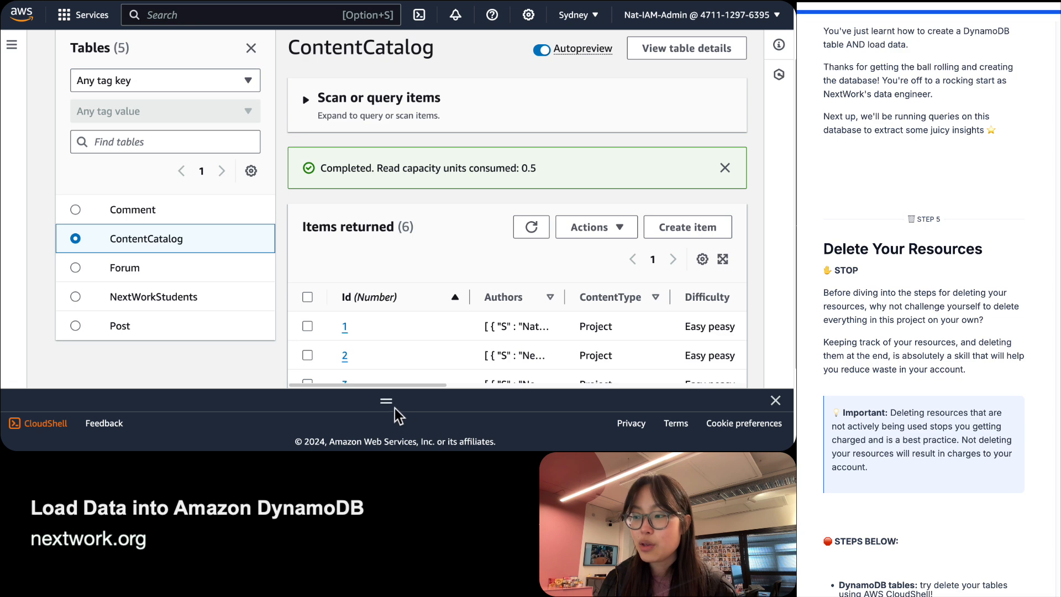
Go to DynamoDB Tables, select all five tables, then cancel the Delete dialog.
left_click(12, 44)
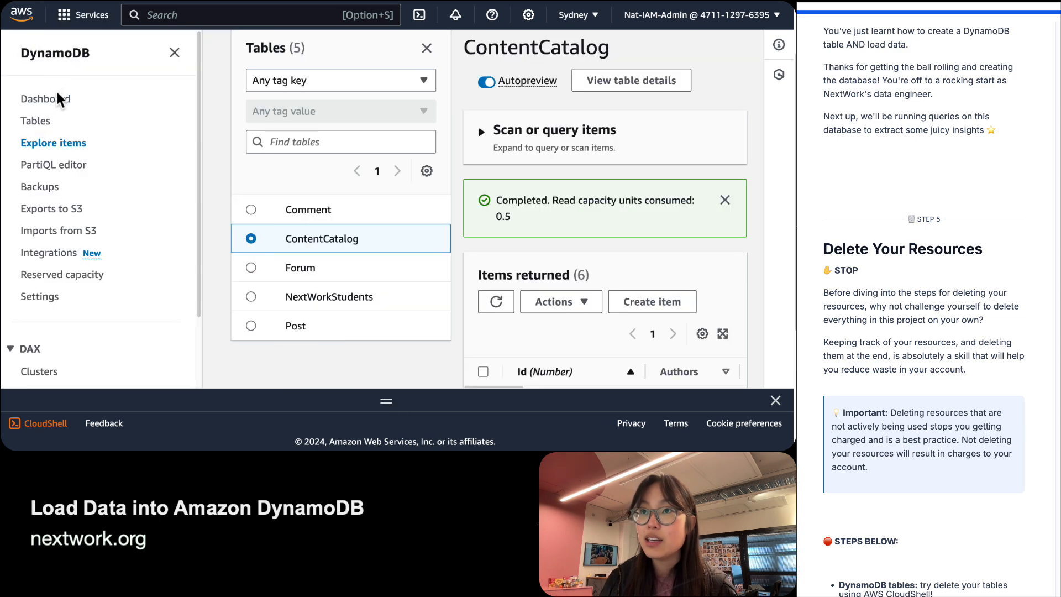
left_click(44, 122)
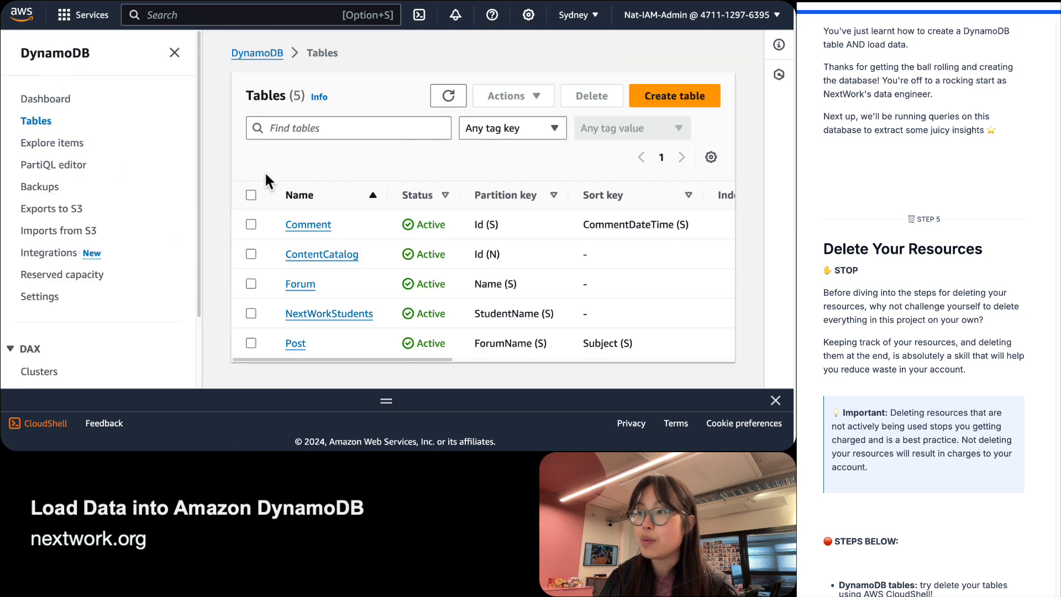
left_click(252, 195)
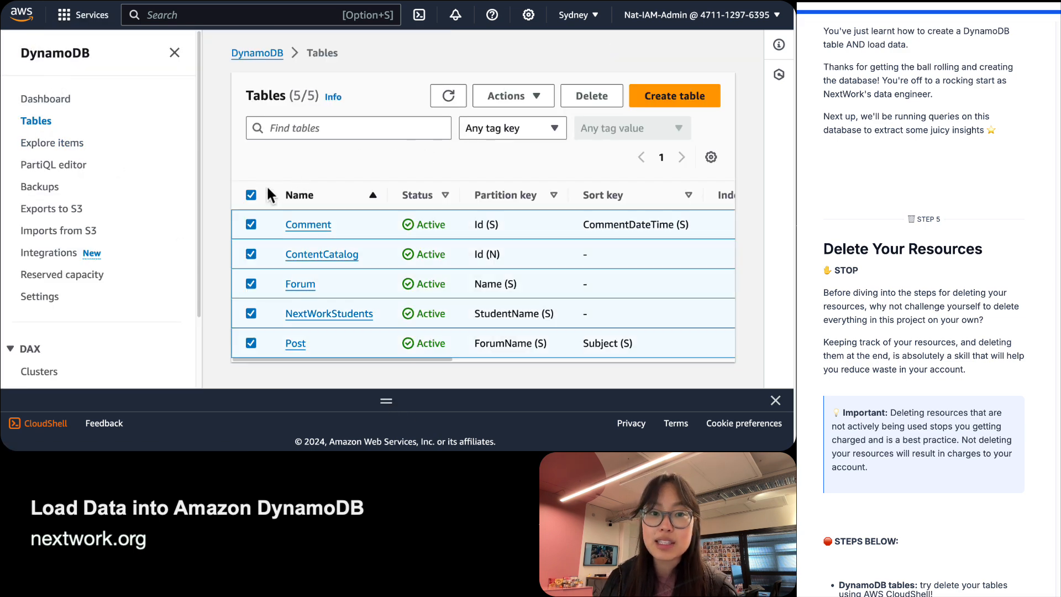
left_click(592, 96)
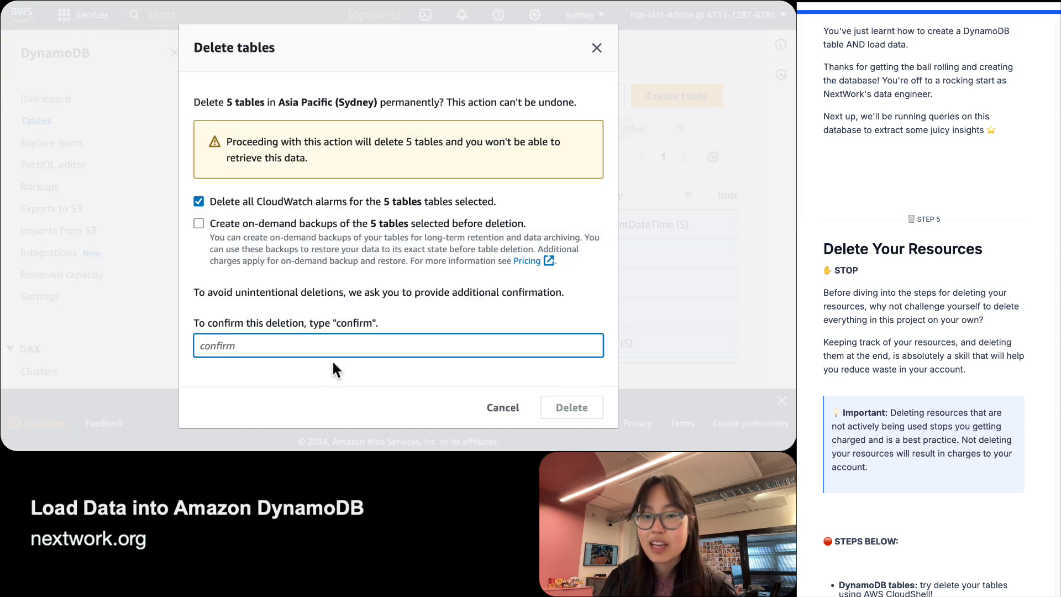
left_click(659, 268)
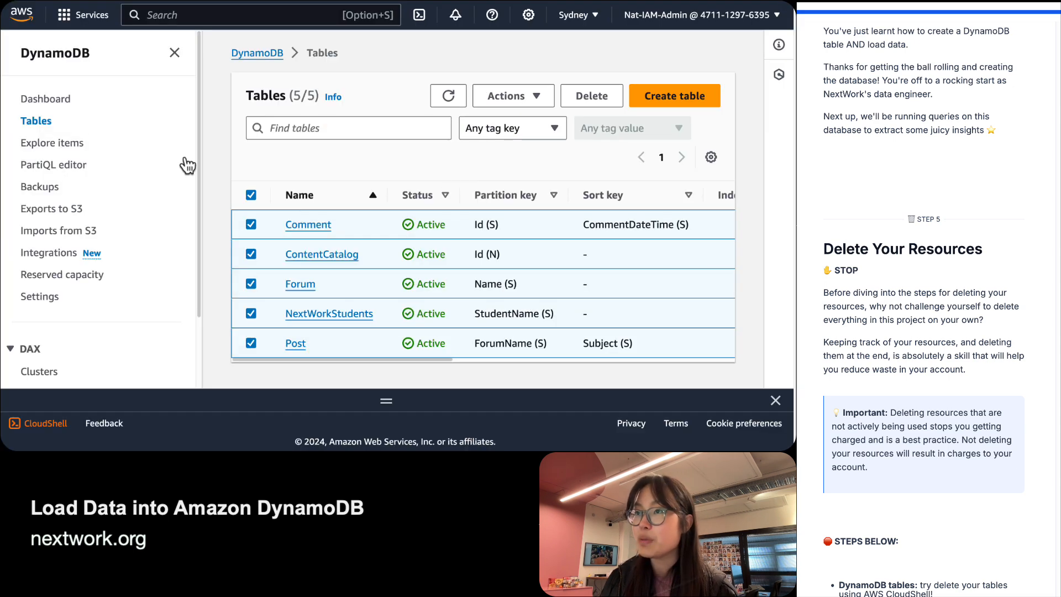
Drag the CloudShell terminal up to enlarge it over the tables list.
scroll(886, 412, "down", 3)
scroll(886, 412, "down", 4)
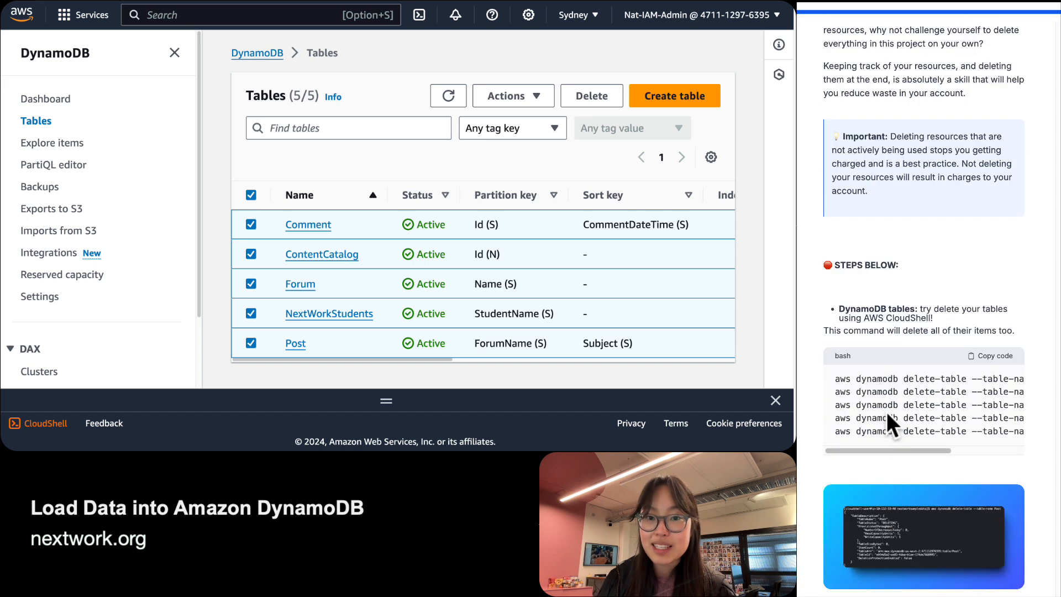
scroll(886, 412, "down", 3)
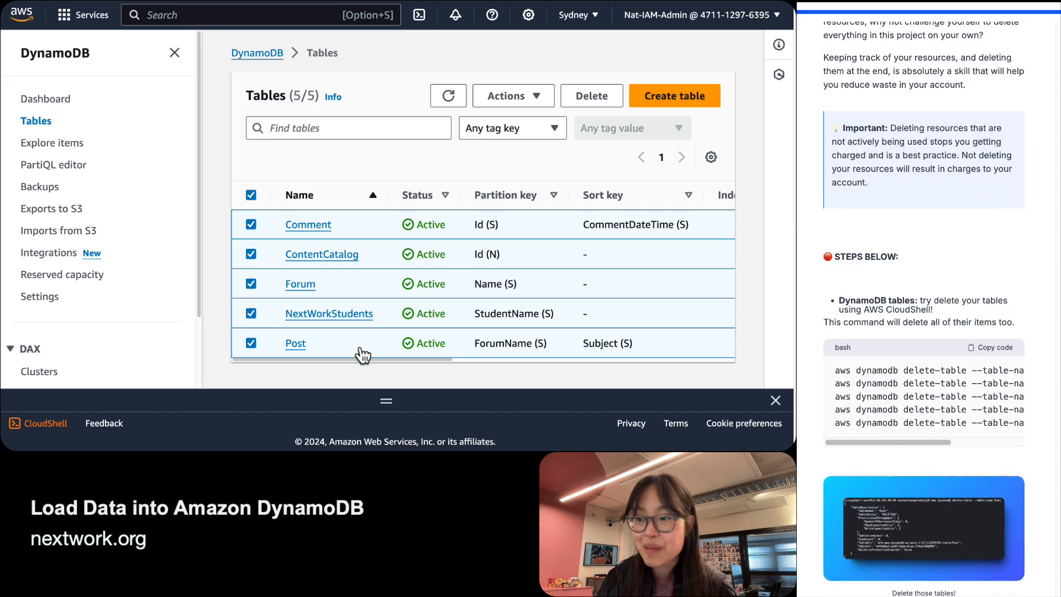
left_click_drag(386, 401, 359, 66)
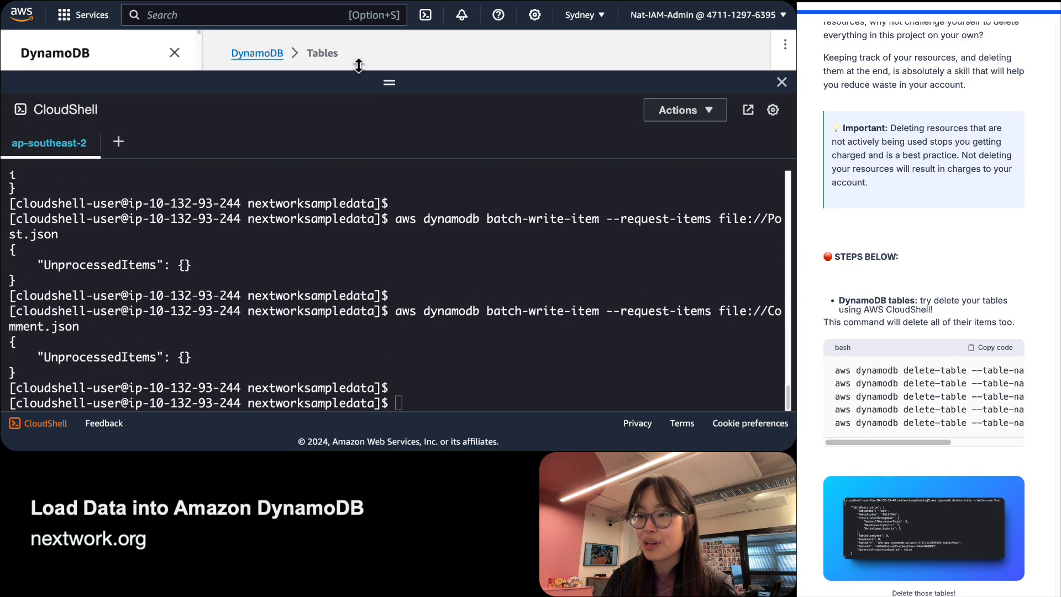
Paste the delete-table commands from the guide into CloudShell and run them.
left_click(280, 284)
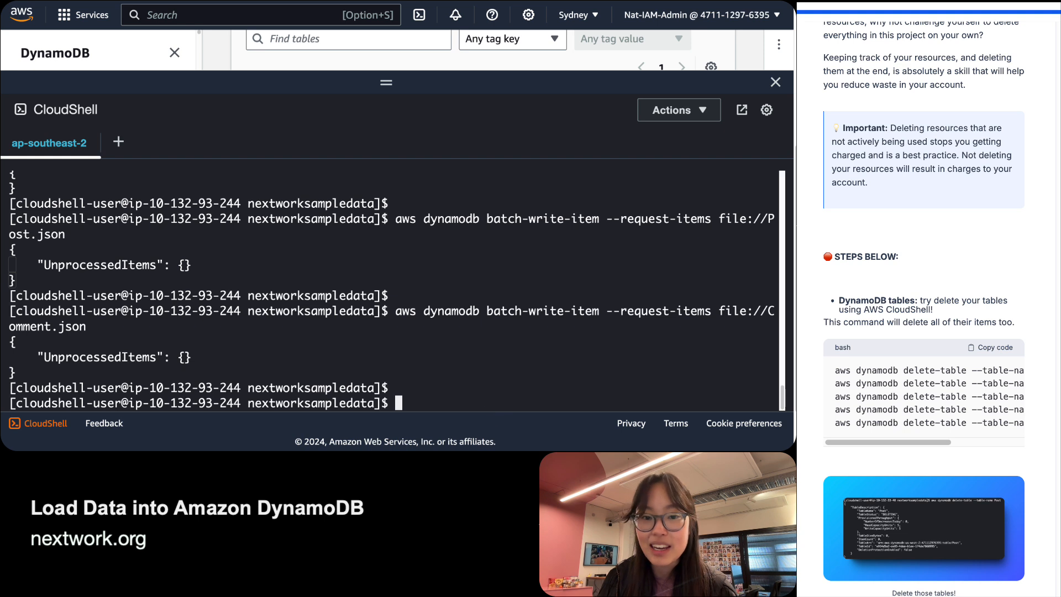
left_click(926, 355)
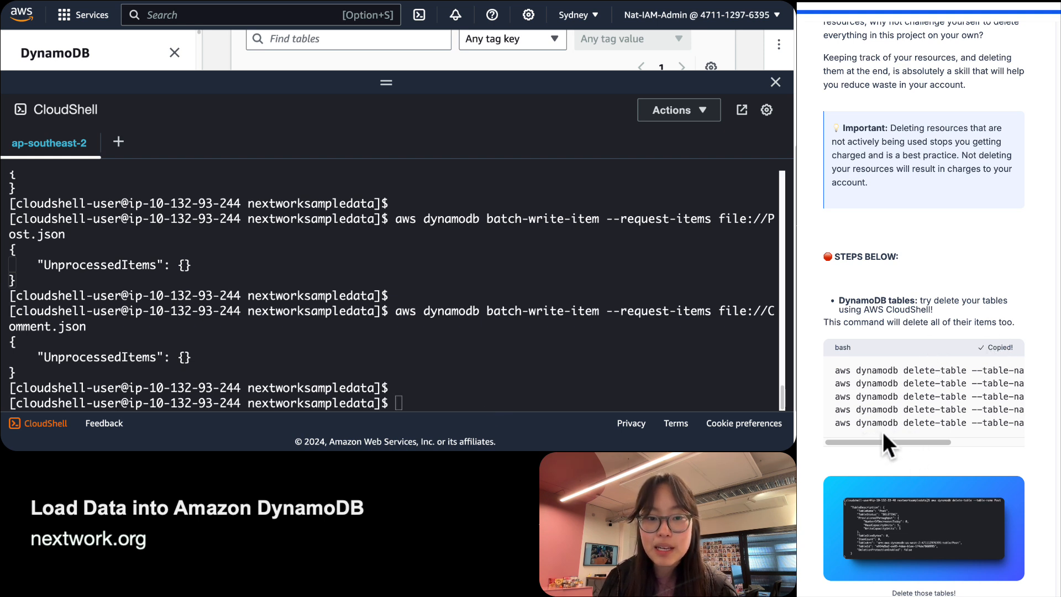
left_click_drag(876, 442, 957, 446)
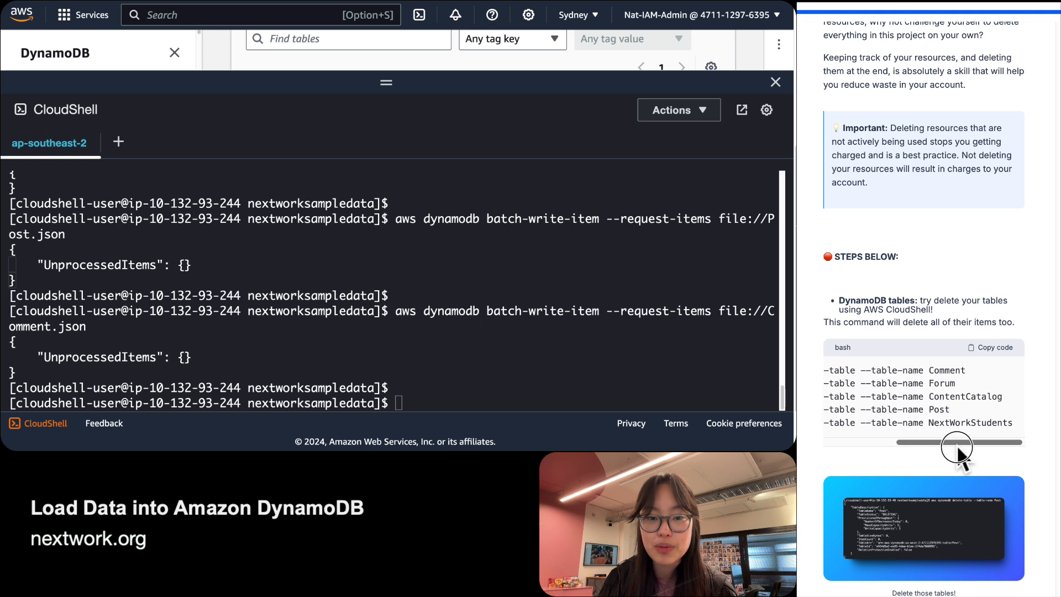
left_click(436, 369)
type("aws dynamodb delete-table --table-name Comment")
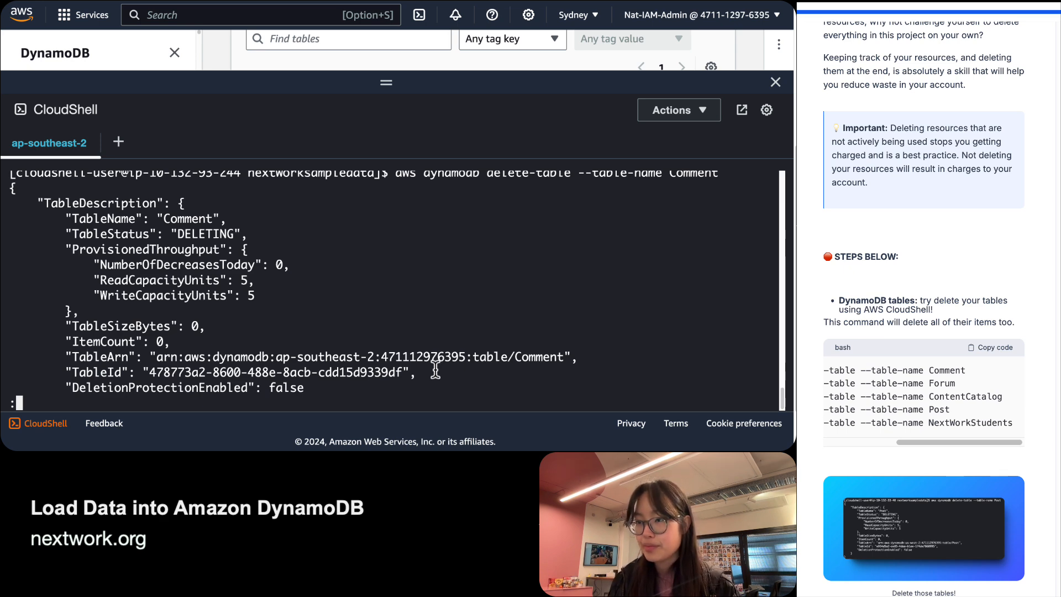
scroll(430, 359, "up", 5)
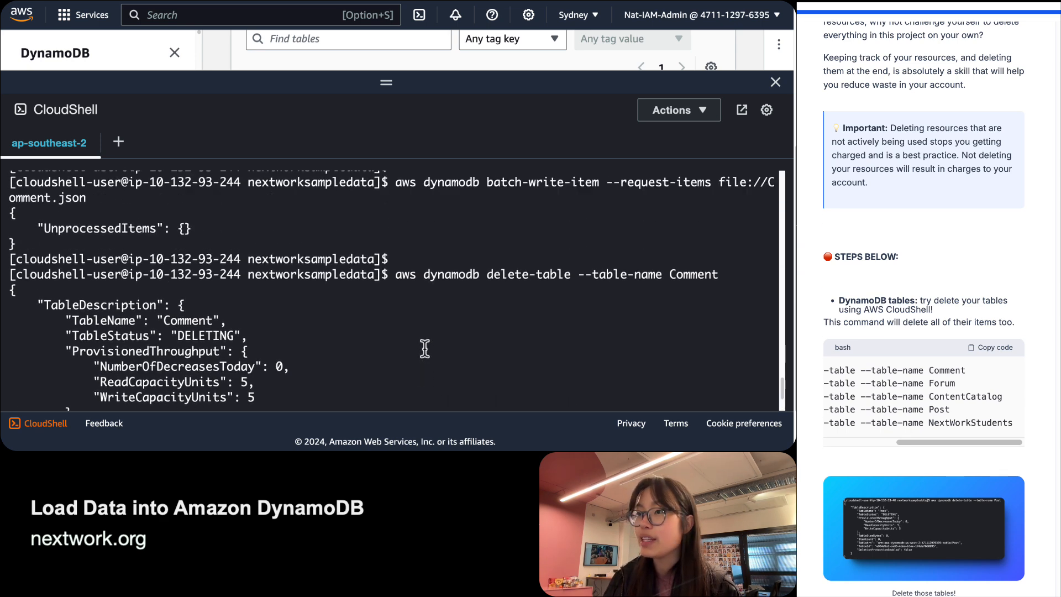
scroll(424, 348, "down", 5)
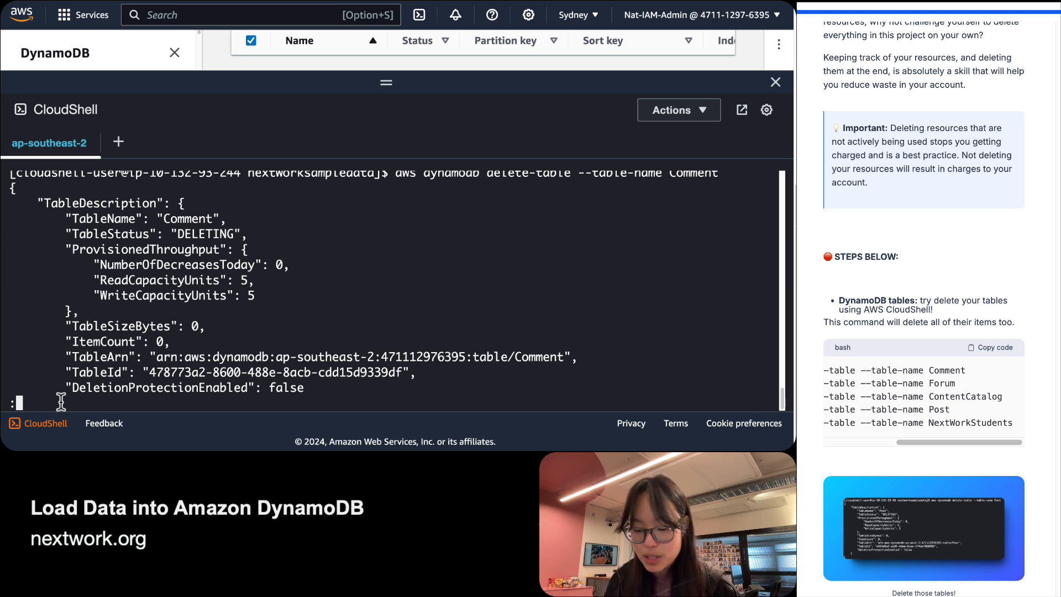
key("q")
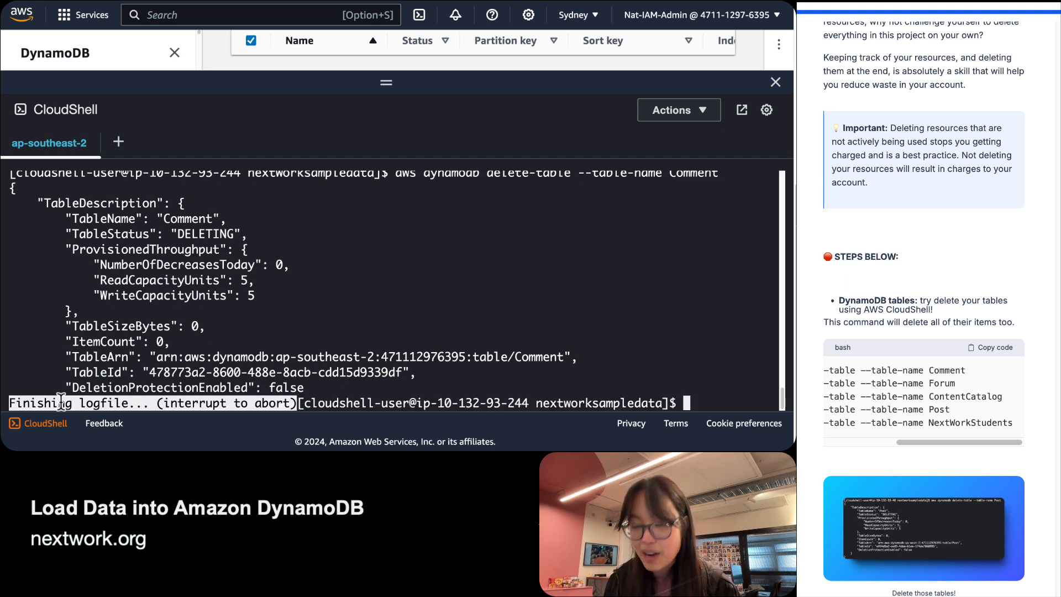
Rerun the Forum table delete command and page through its output.
key("Up")
key("Return")
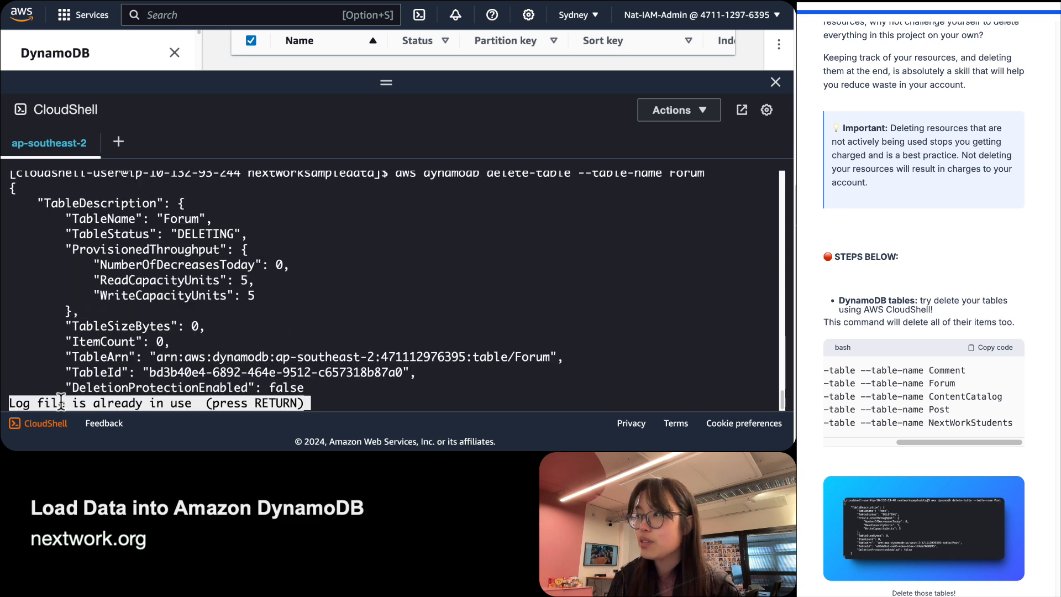
key("Return")
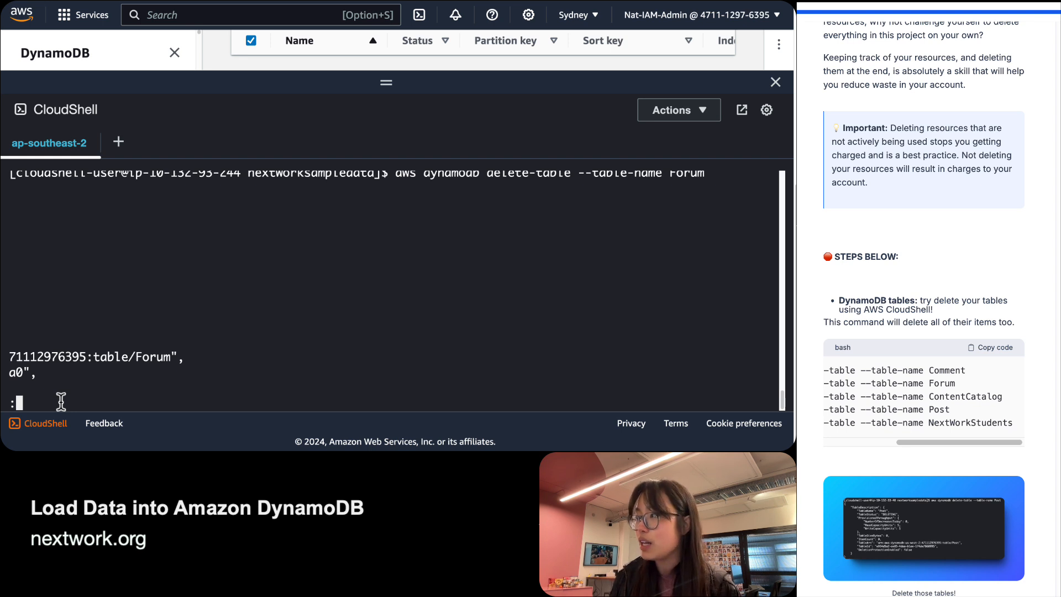
key("Left")
key("Down")
key("Down")
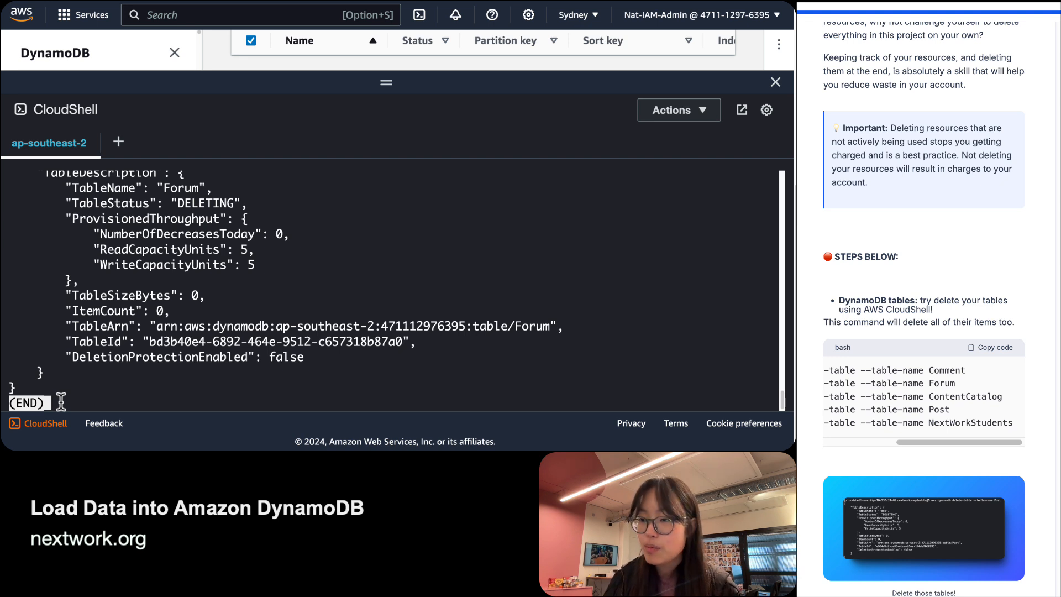
key("q")
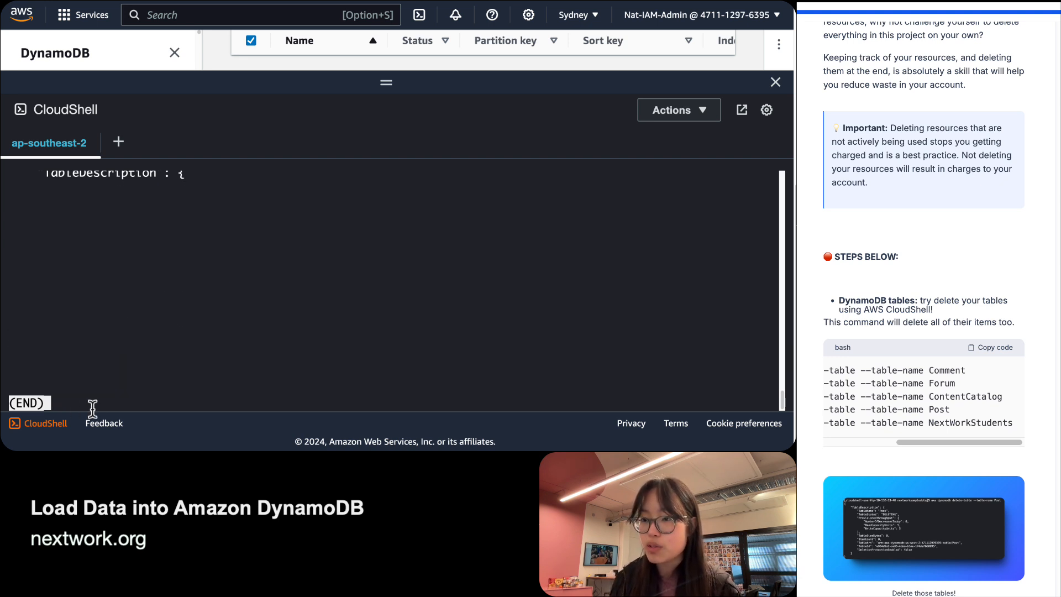
key("Left")
key("Left")
type(":")
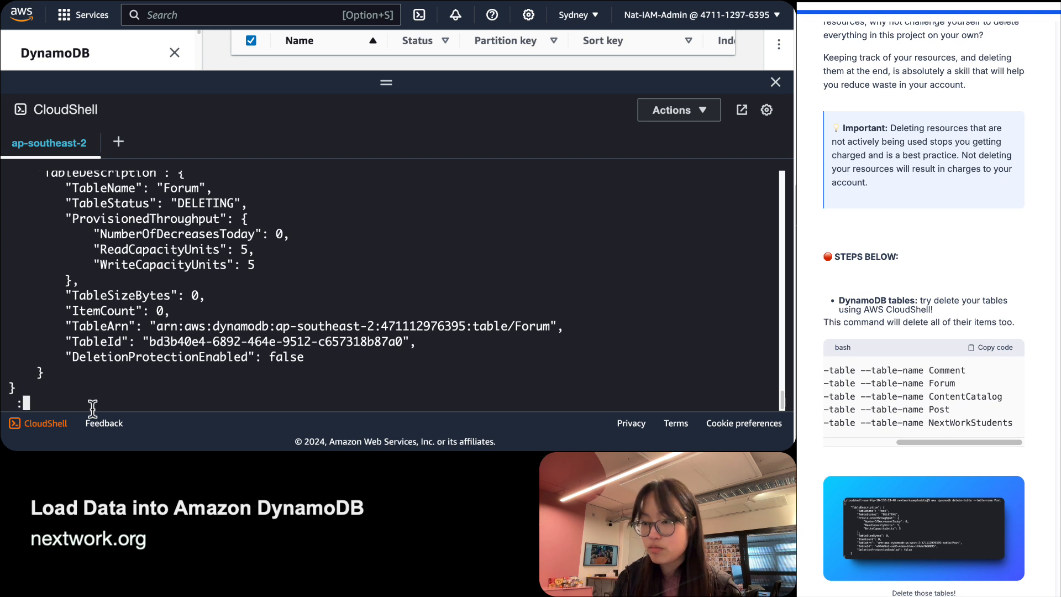
type("q")
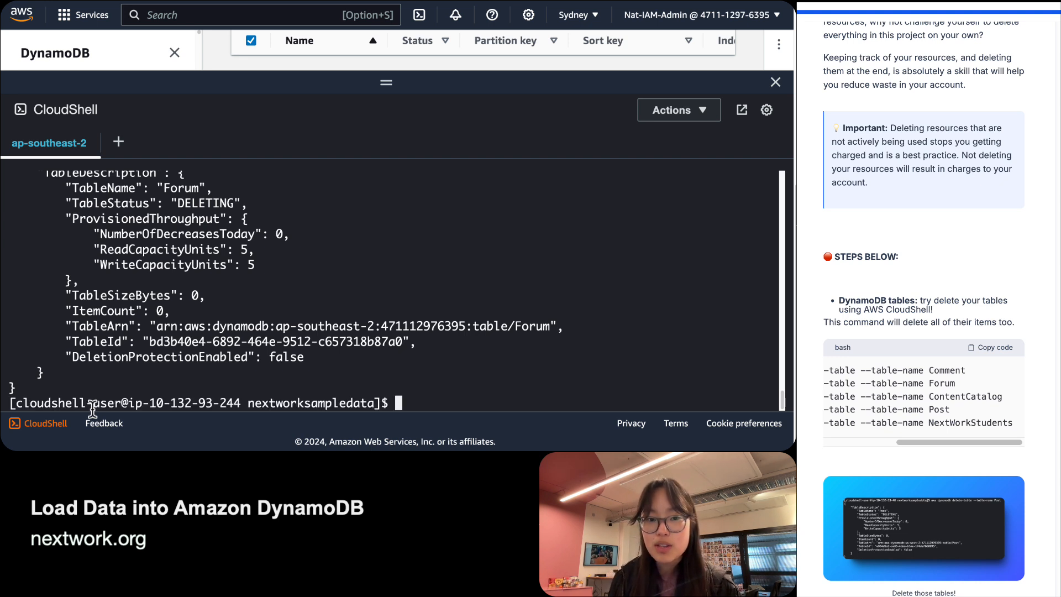
Delete the ContentCatalog and Post tables with their delete-table commands.
triple_click(917, 398)
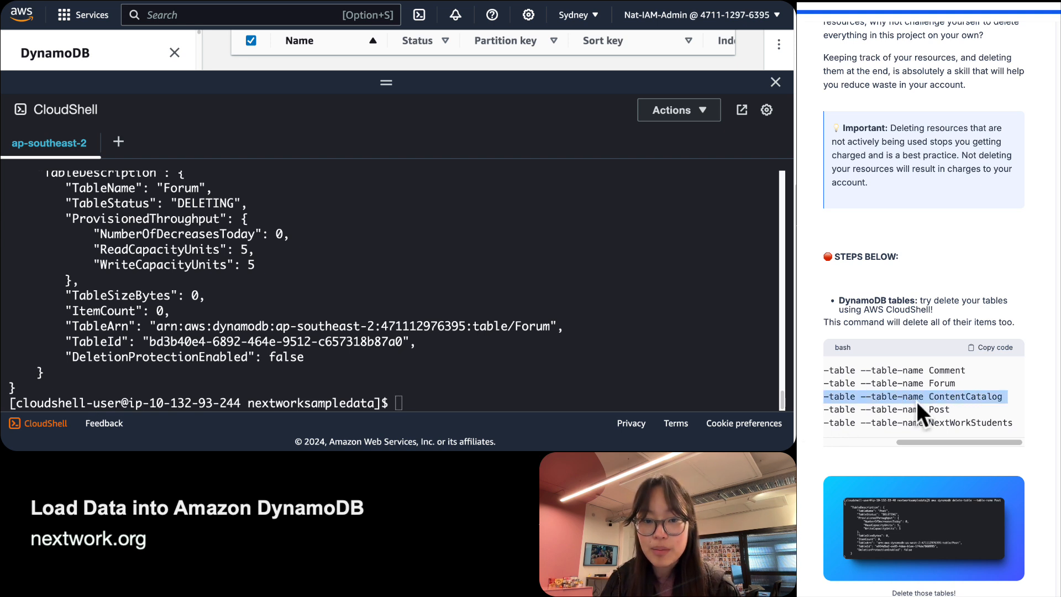
left_click(397, 391)
type("aws dynamodb delete-table --table-name ContentCatalog")
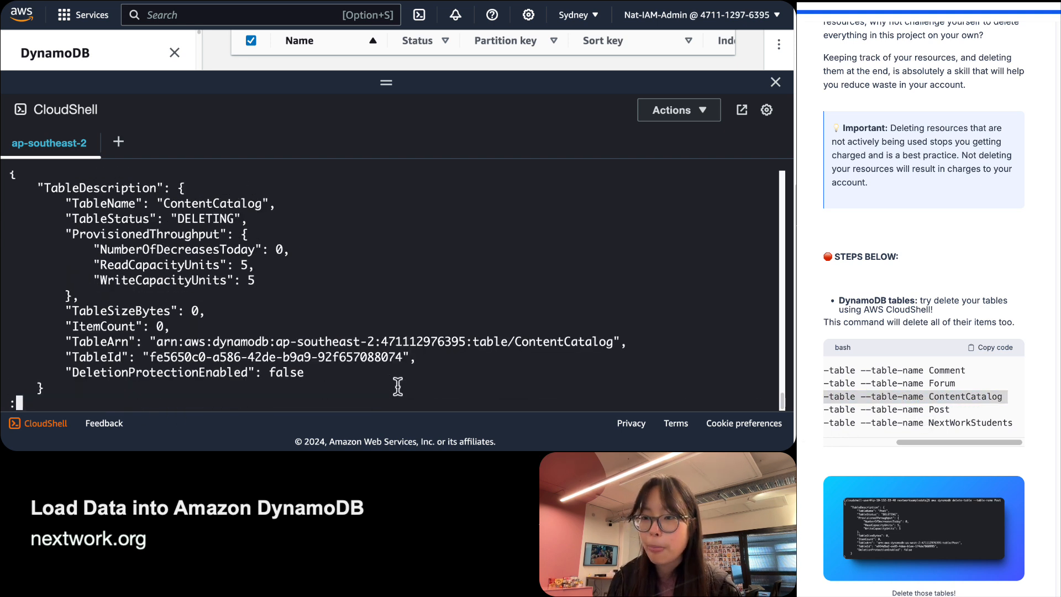
key("q")
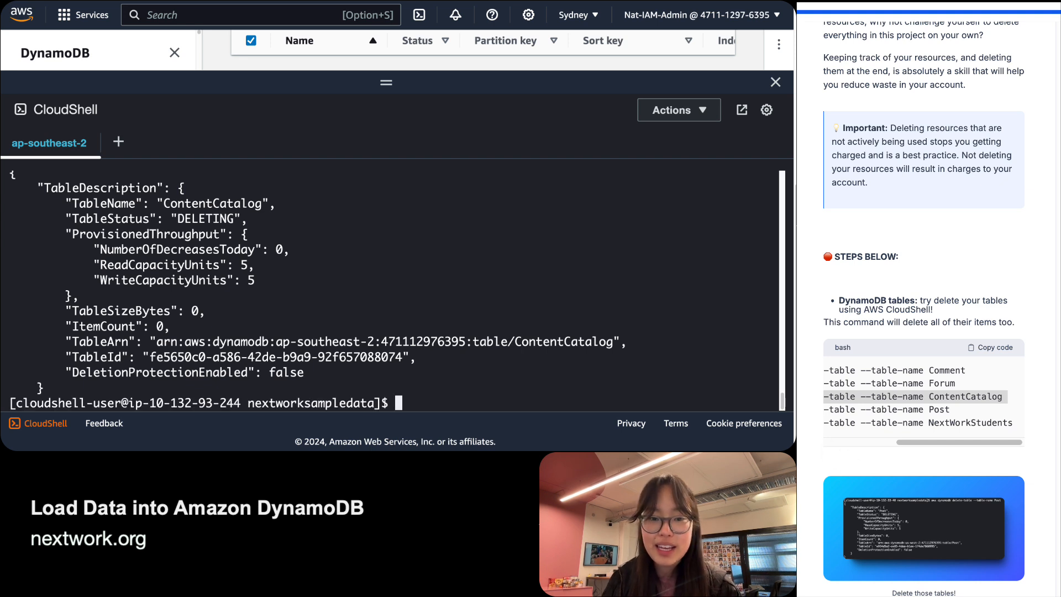
triple_click(895, 409)
left_click(447, 390)
type("aws dynamodb delete-table --table-name Post")
key("Return")
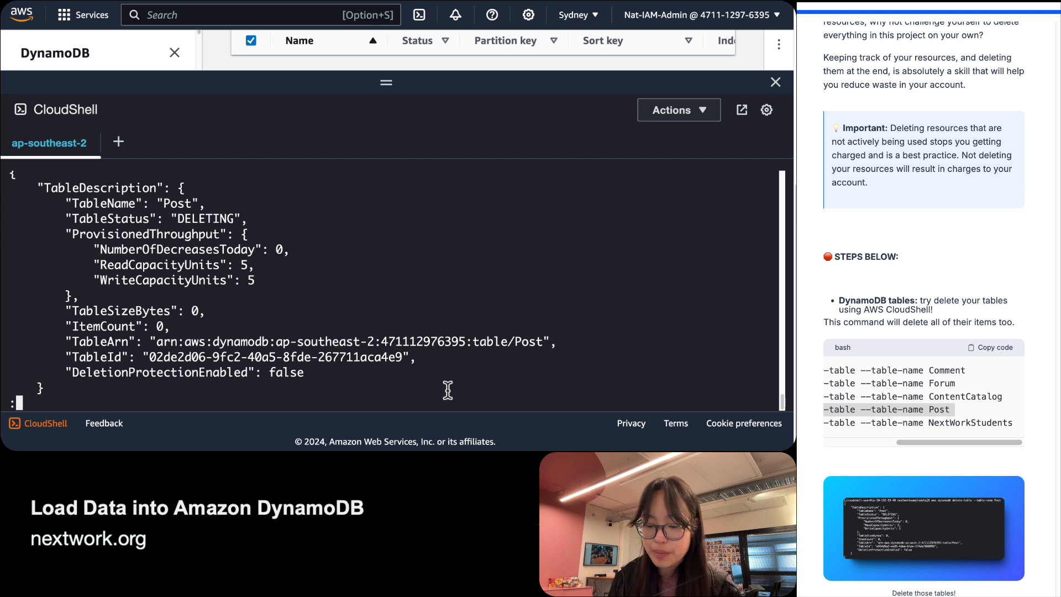
key("q")
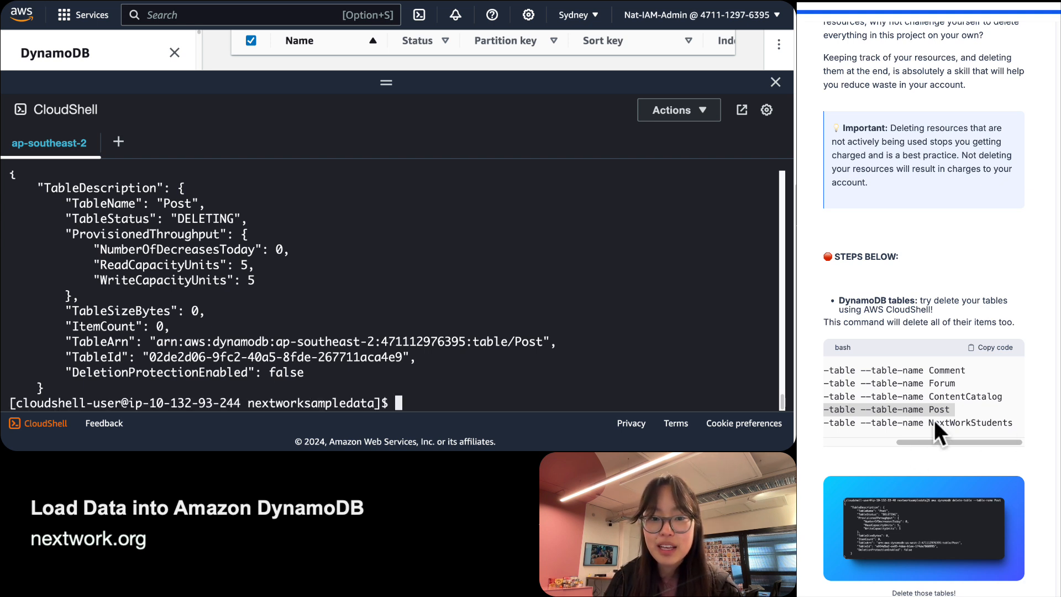
Delete the NextWorkStudents table and return to a clean prompt.
triple_click(936, 423)
key("ctrl+c")
left_click(446, 376)
key("ctrl+v")
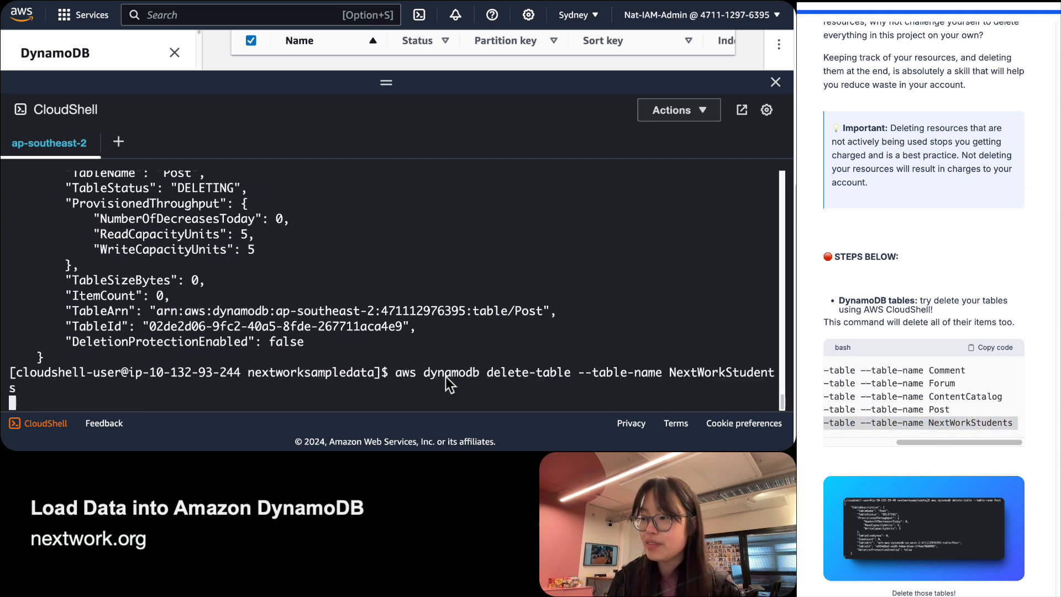
key("Return")
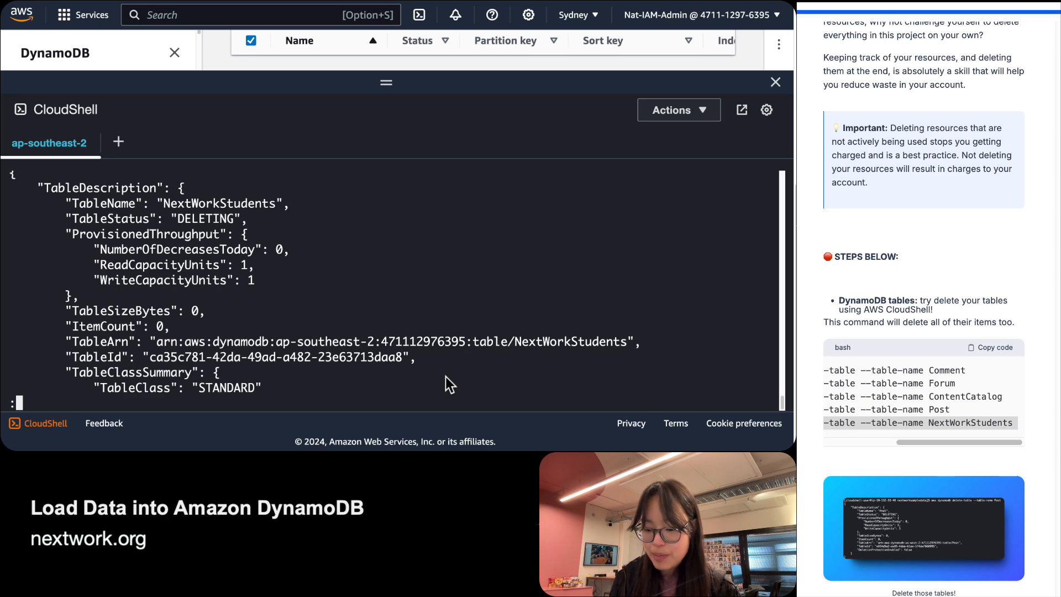
key("q")
key("Return")
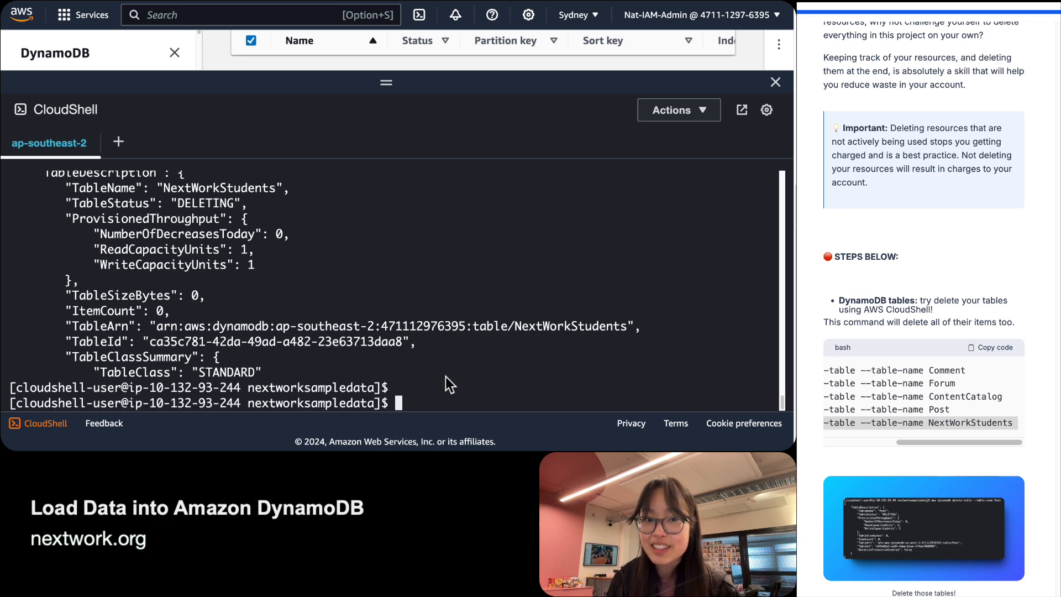
scroll(433, 358, "up", 5)
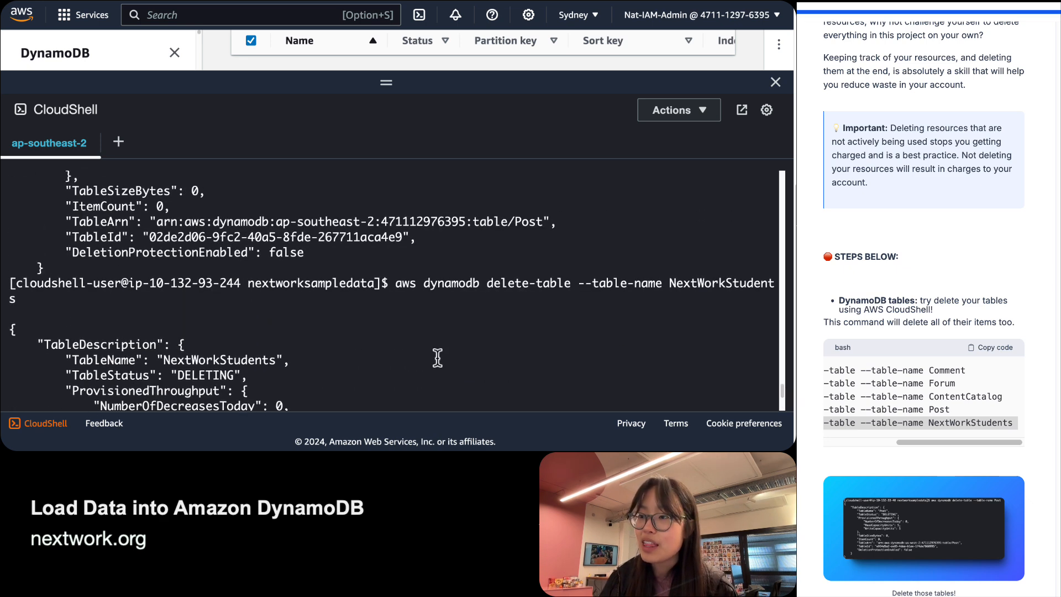
scroll(437, 358, "down", 5)
key("Return")
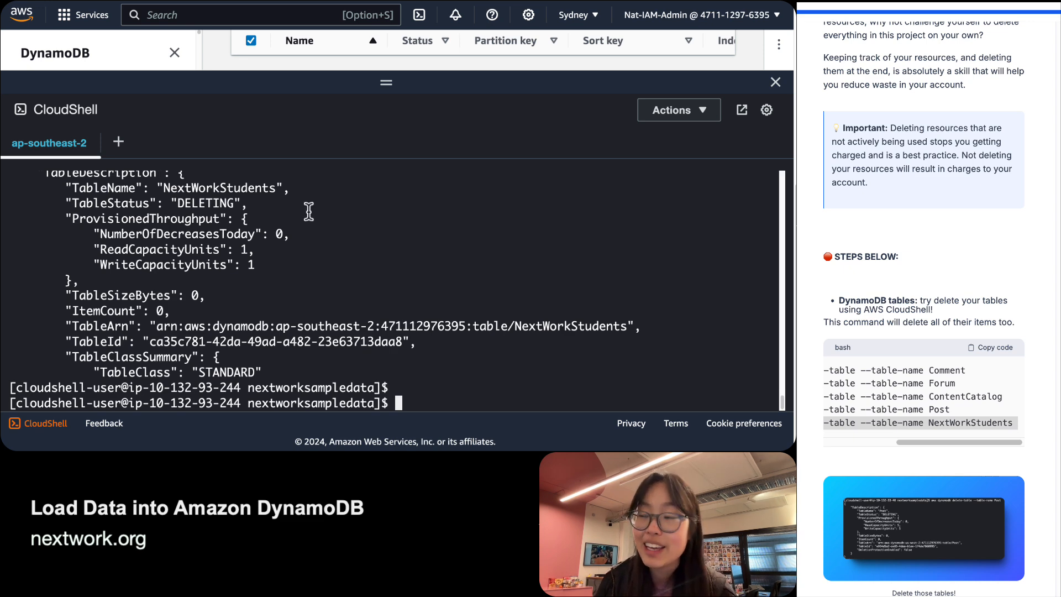
Shrink the CloudShell panel to reveal the DynamoDB Tables list and refresh it.
left_click_drag(391, 84, 390, 121)
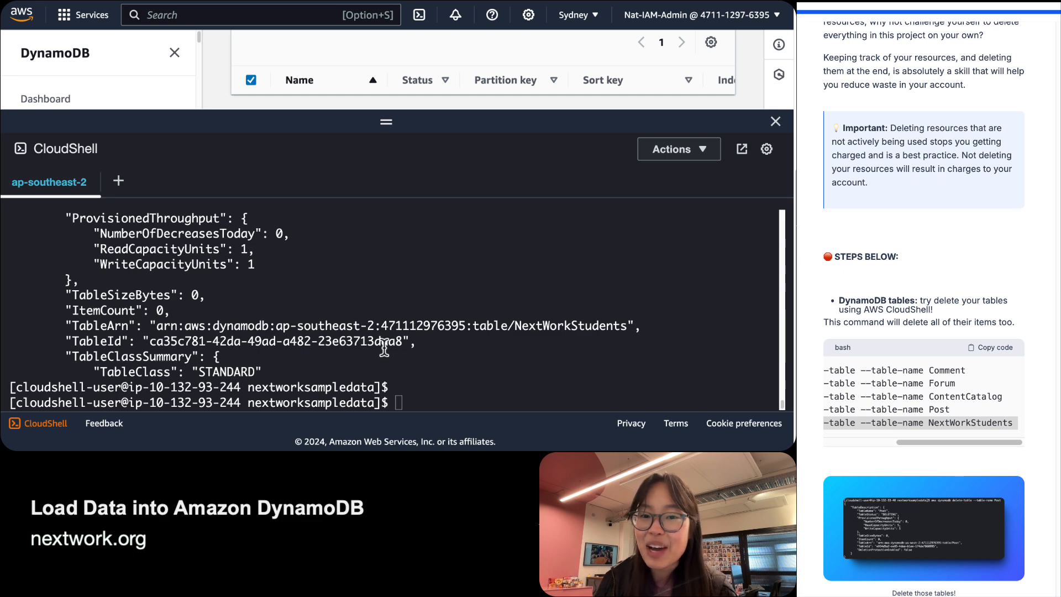
scroll(385, 349, "up", 5)
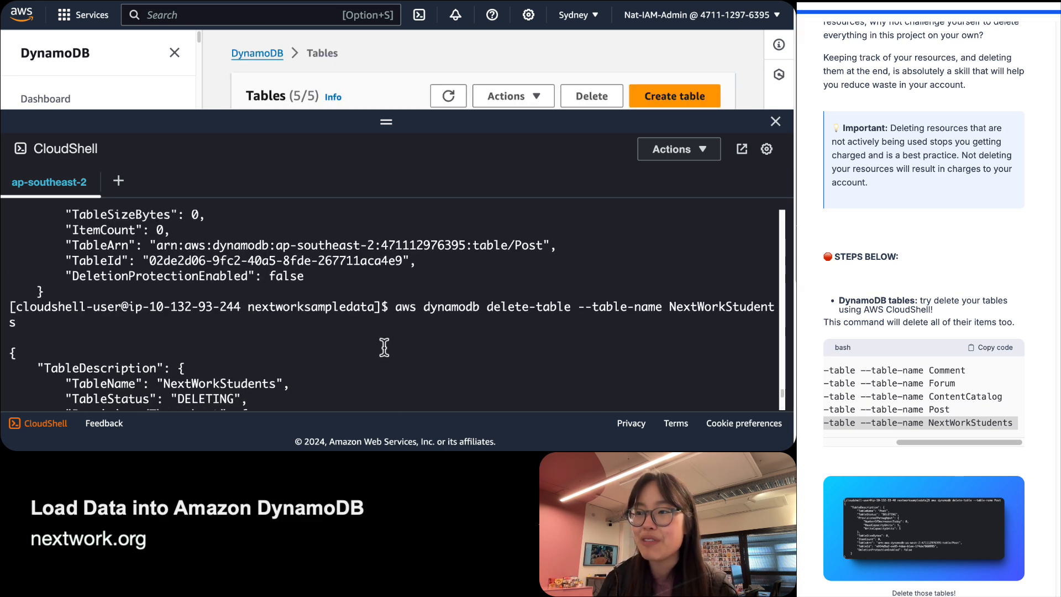
scroll(384, 346, "up", 3)
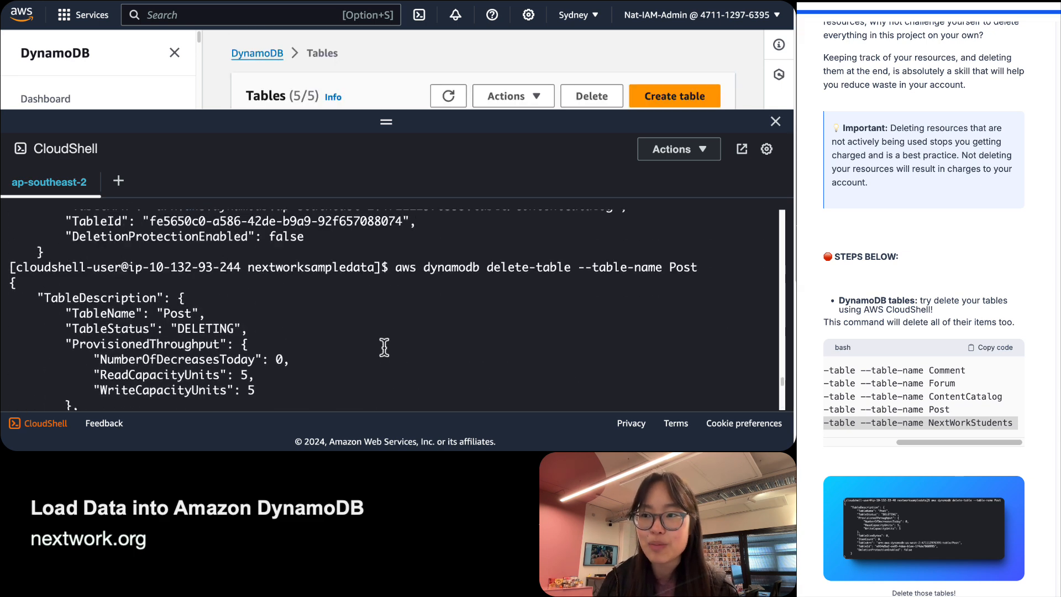
scroll(384, 347, "down", 8)
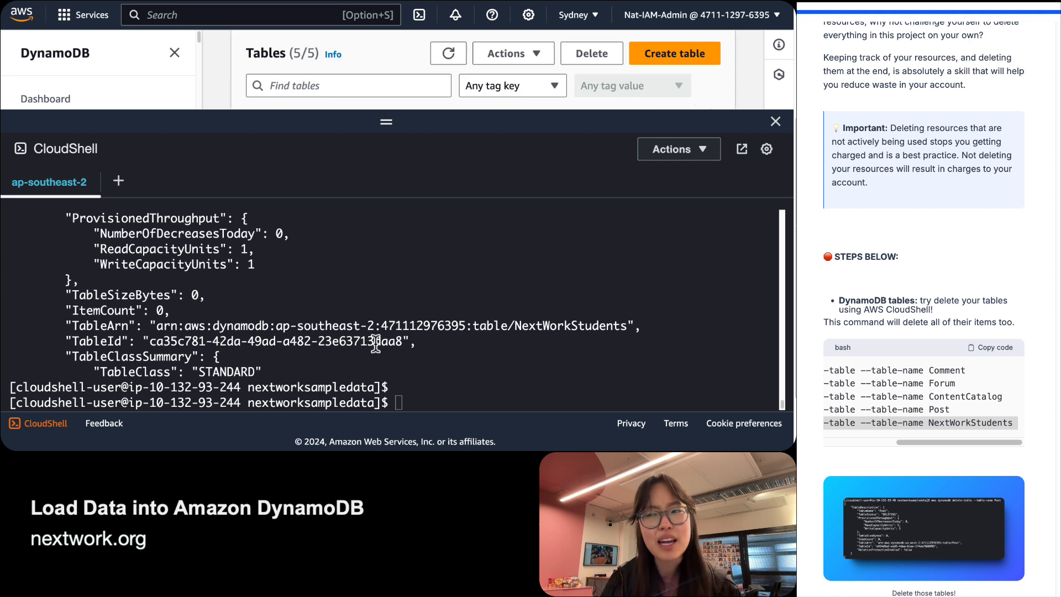
scroll(375, 344, "down", 2)
left_click_drag(413, 119, 382, 347)
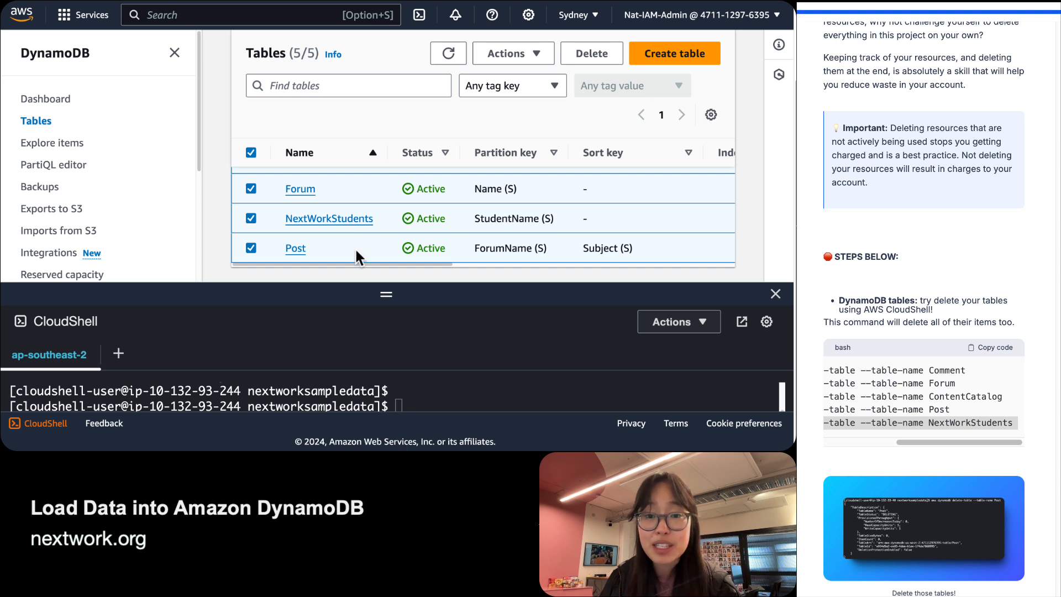
scroll(354, 248, "up", 3)
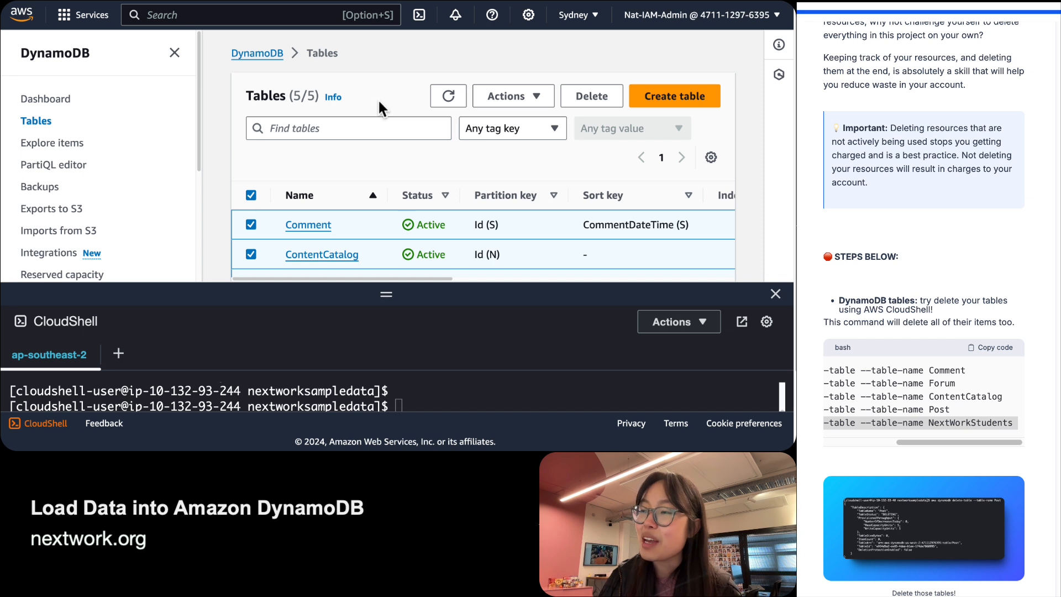
scroll(316, 127, "down", 2)
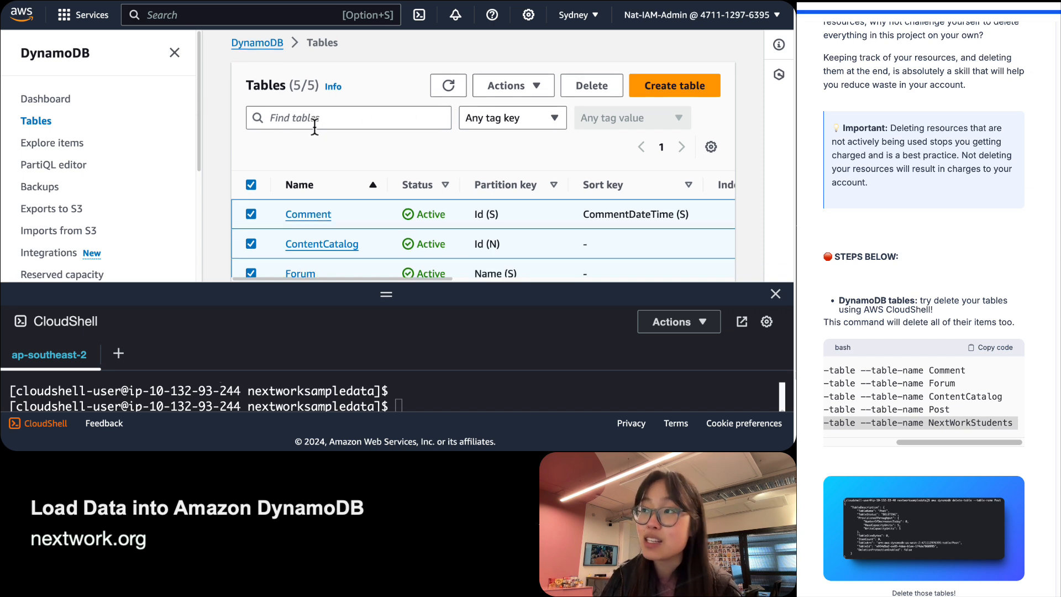
scroll(315, 126, "up", 2)
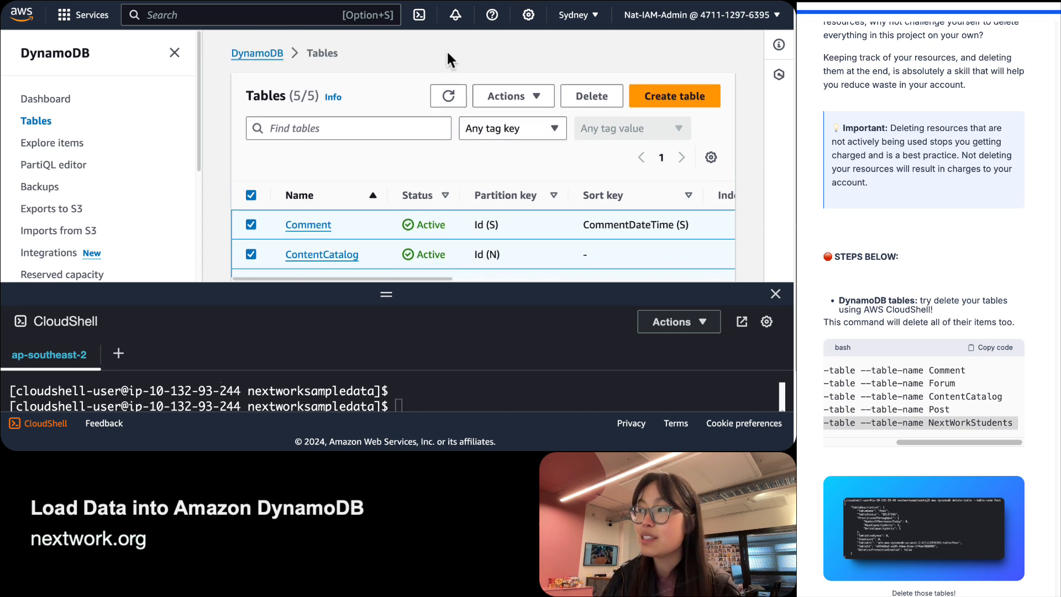
left_click(448, 95)
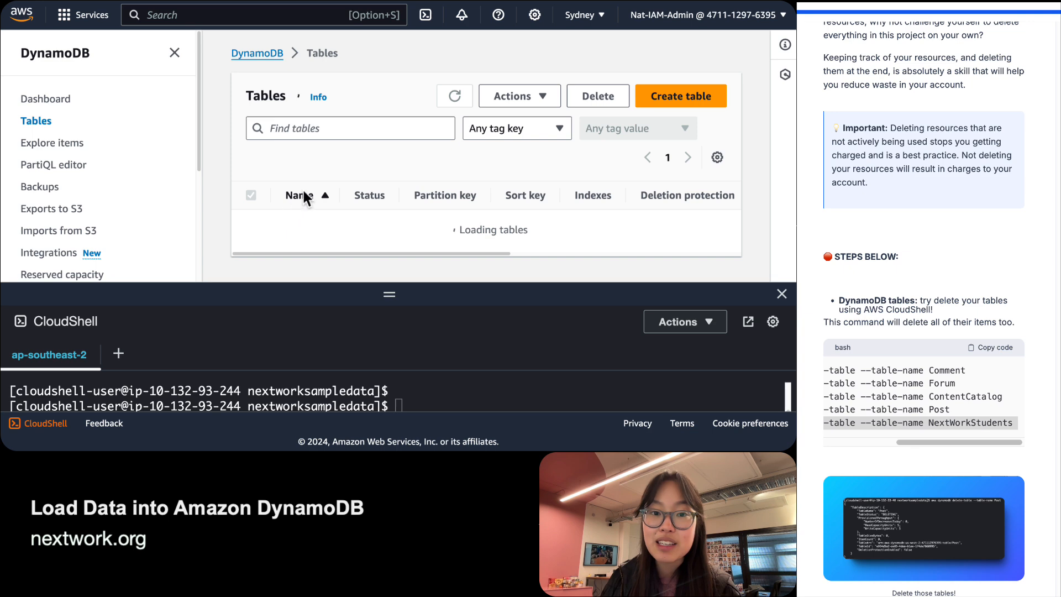
scroll(304, 195, "down", 1)
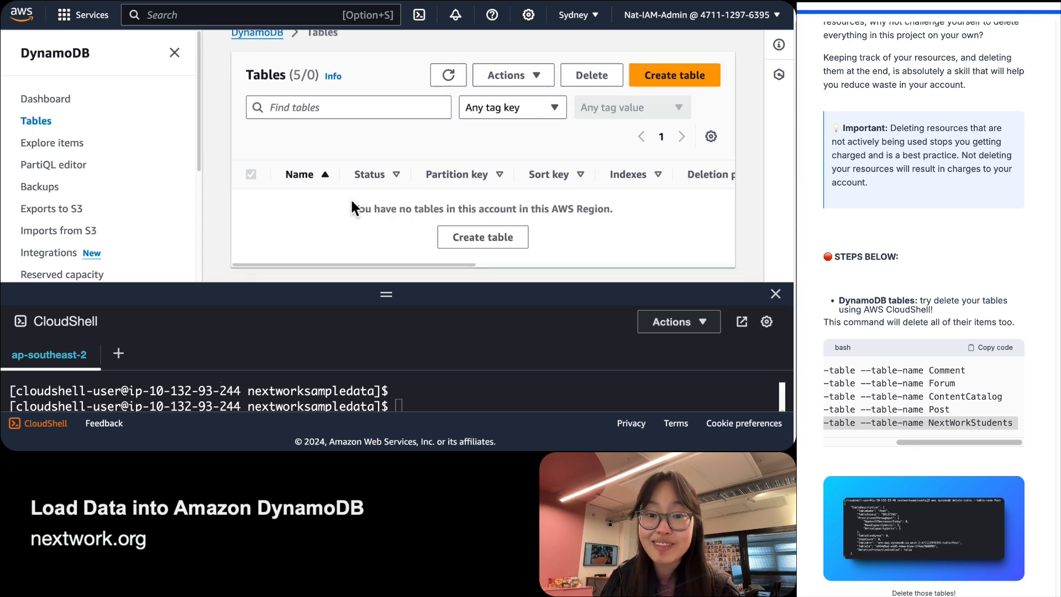
Answer question 1: DynamoDB is a nonrelational AWS database storing key-value pairs.
scroll(971, 438, "down", 7)
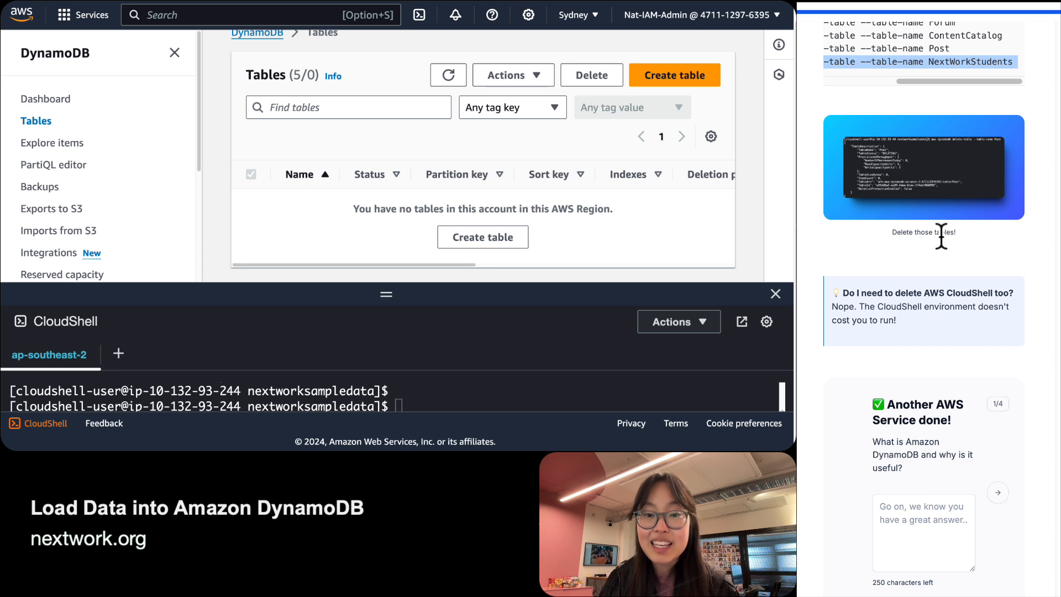
scroll(959, 381, "down", 1)
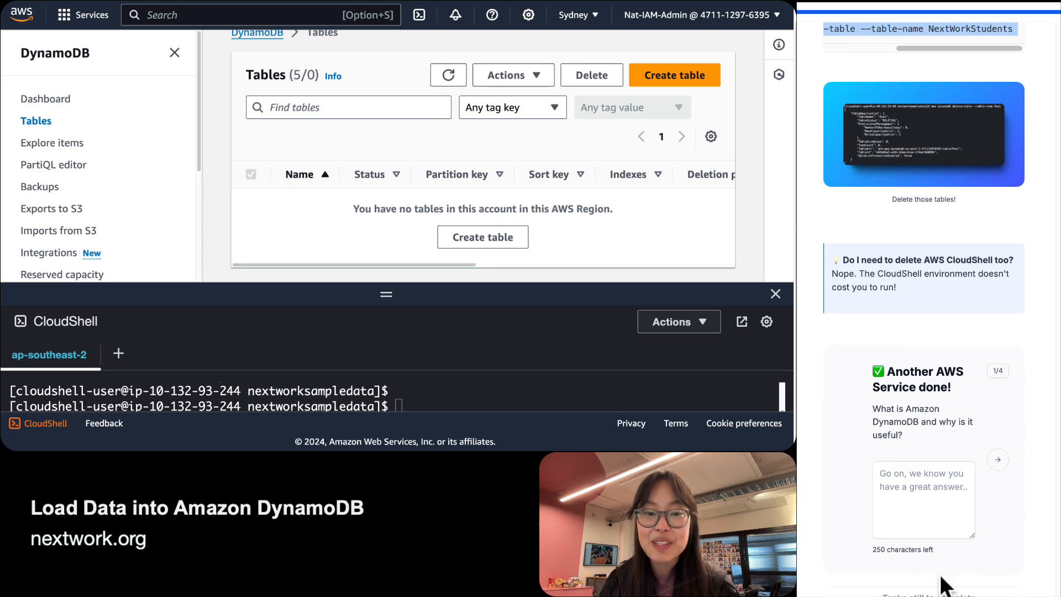
scroll(923, 500, "up", 1)
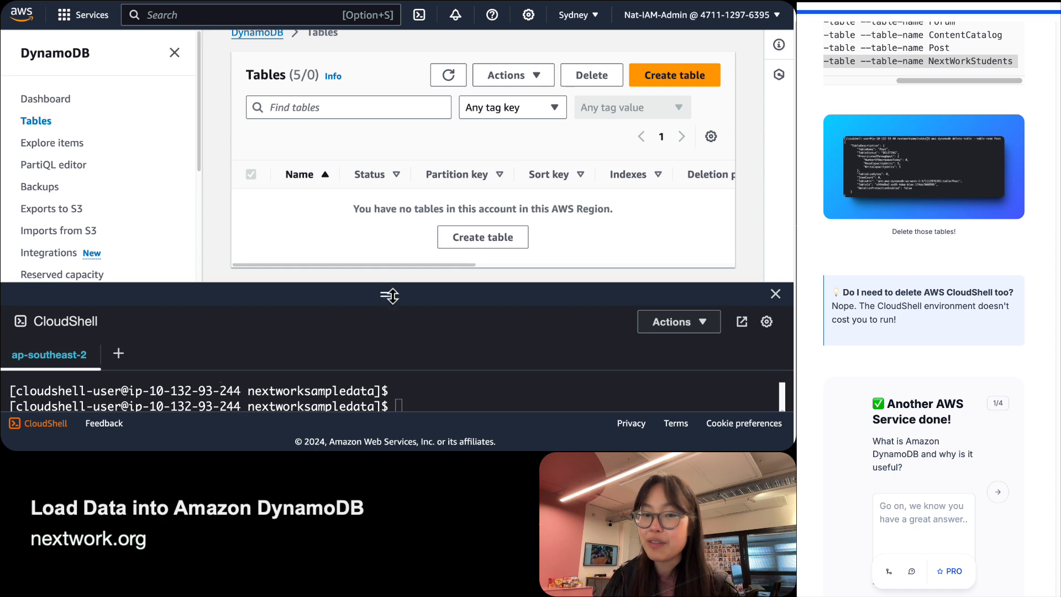
left_click_drag(390, 296, 387, 273)
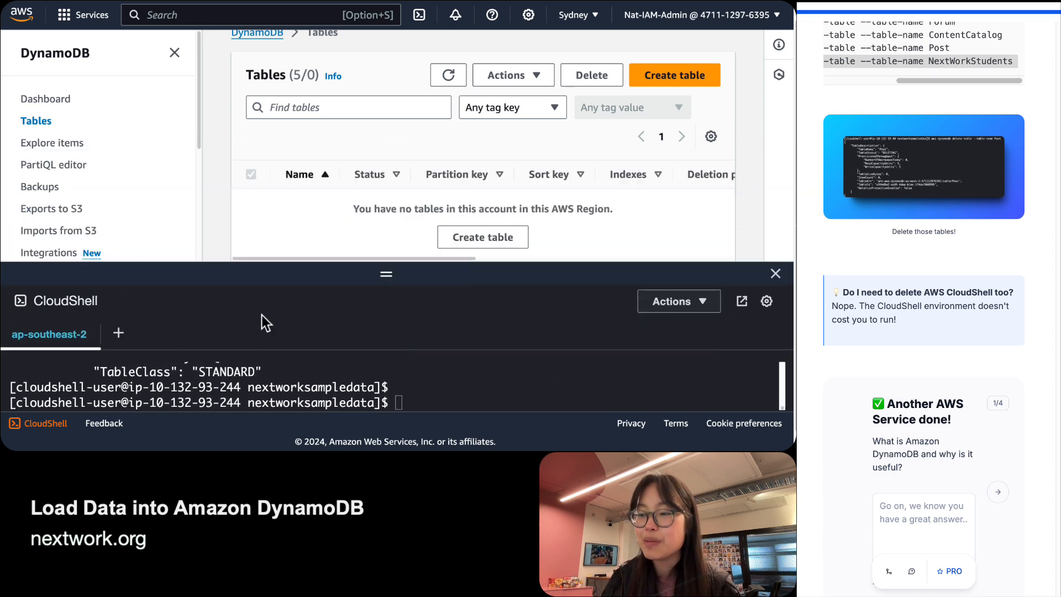
left_click(873, 494)
scroll(884, 494, "down", 1)
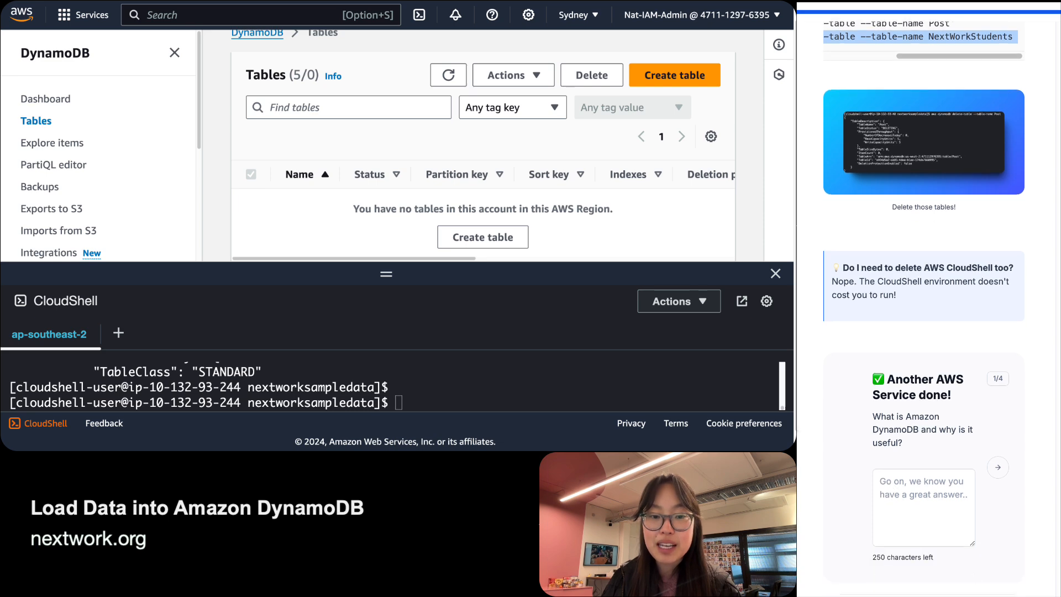
left_click(932, 495)
scroll(931, 480, "down", 1)
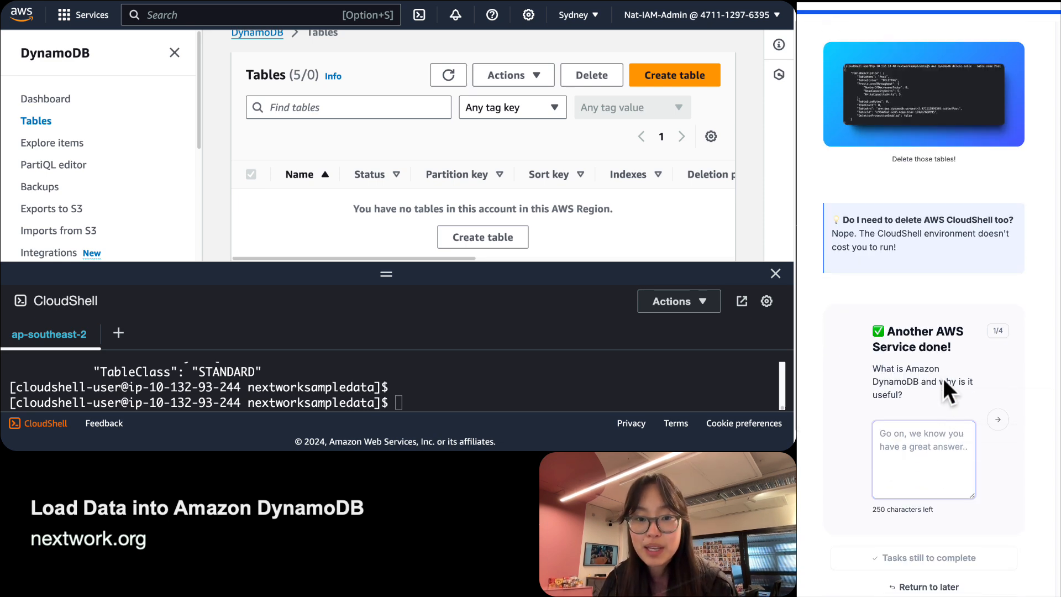
type("AMazon")
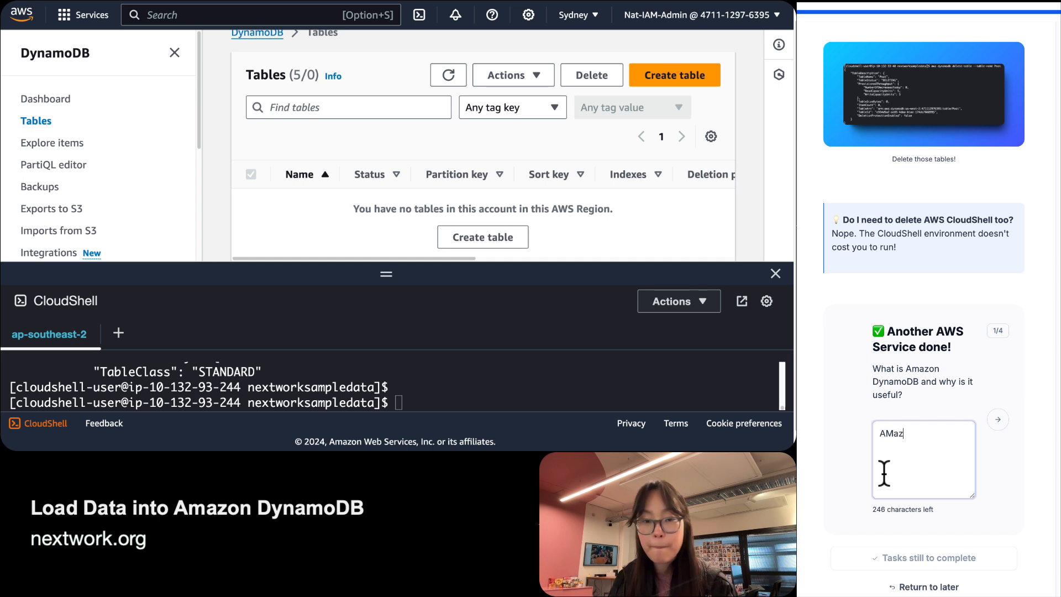
key("BackSpace")
key("BackSpace")
key("BackSpace")
key("BackSpace")
key("BackSpace")
type("mazon Dy")
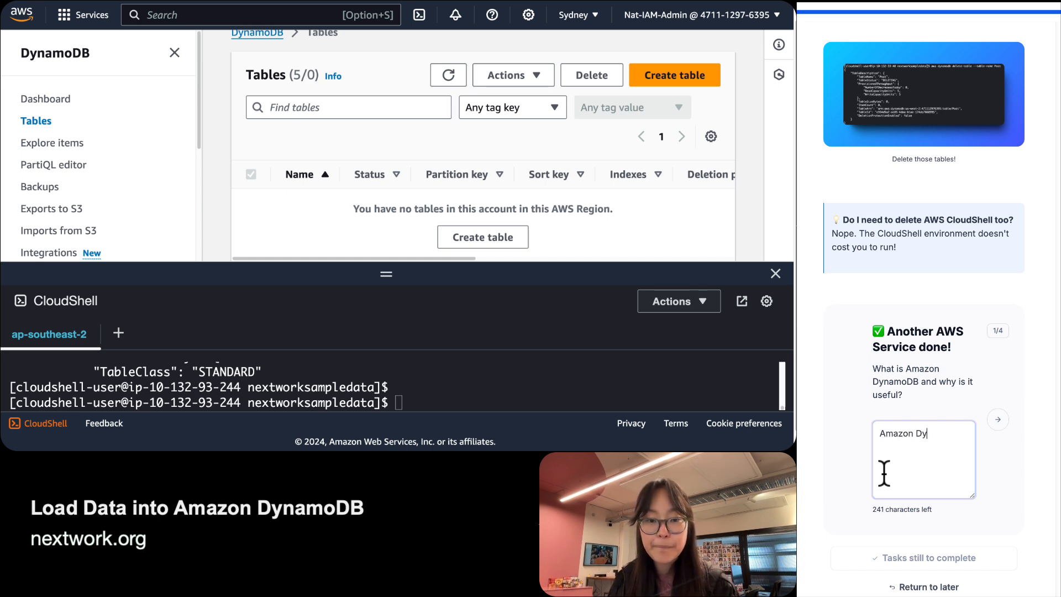
type("namoDB is a ")
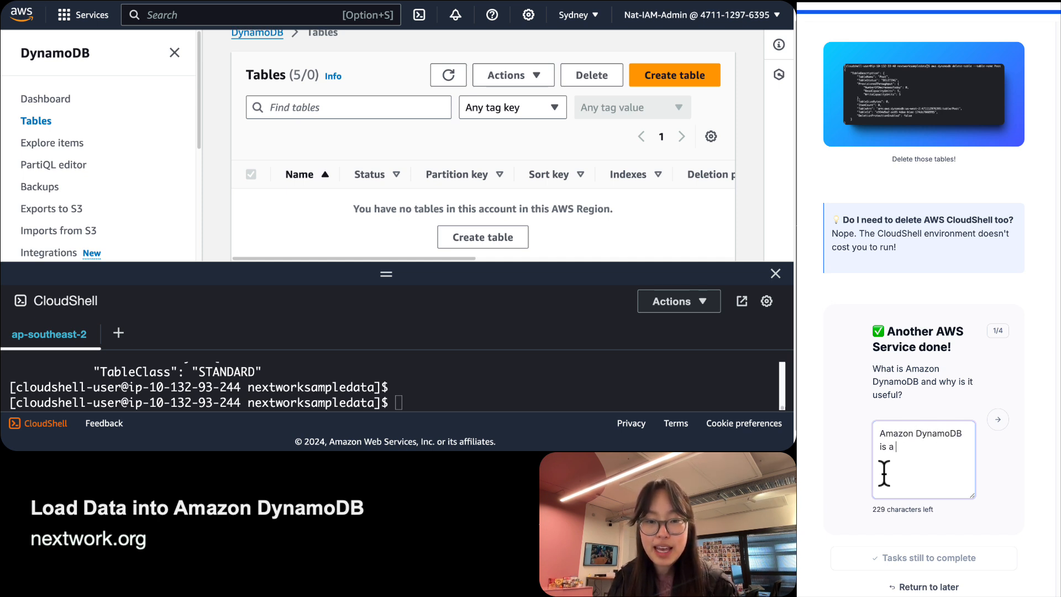
type("nonrelational database se")
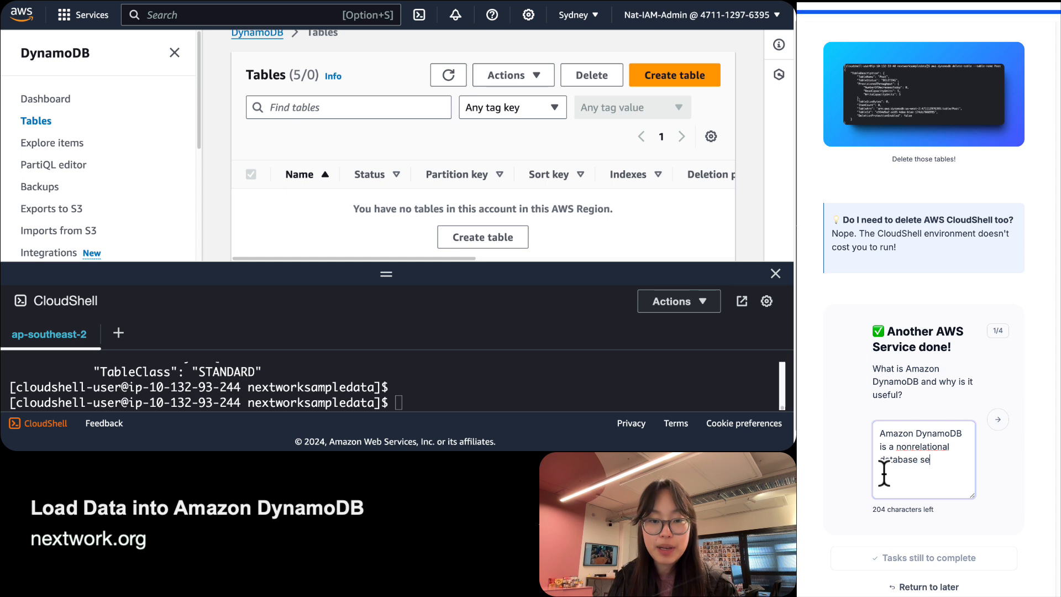
type("rvice wtih")
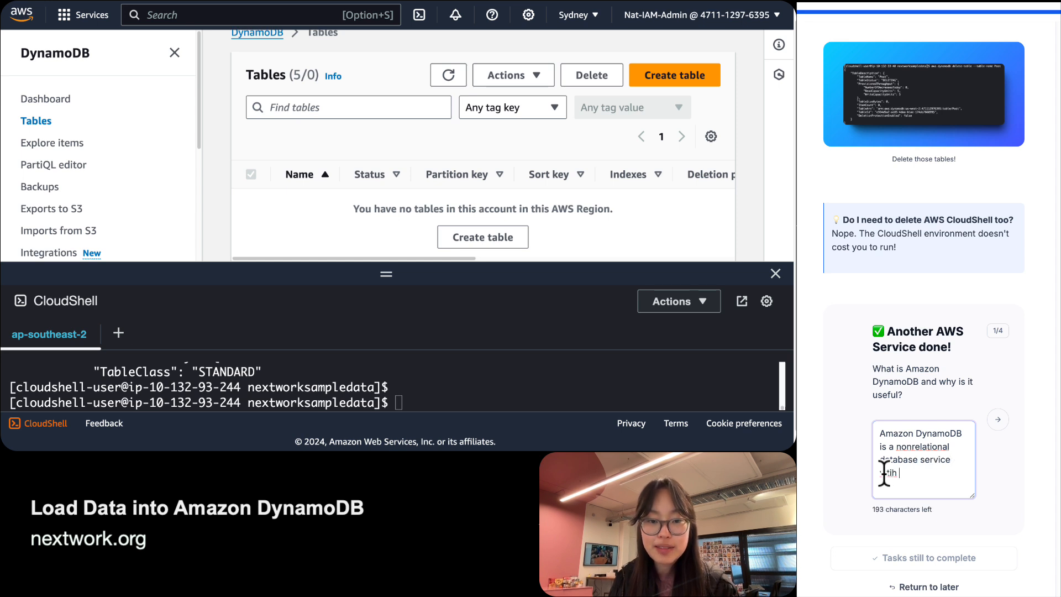
key("BackSpace")
key("BackSpace")
key("BackSpace")
key("BackSpace")
type("ith ")
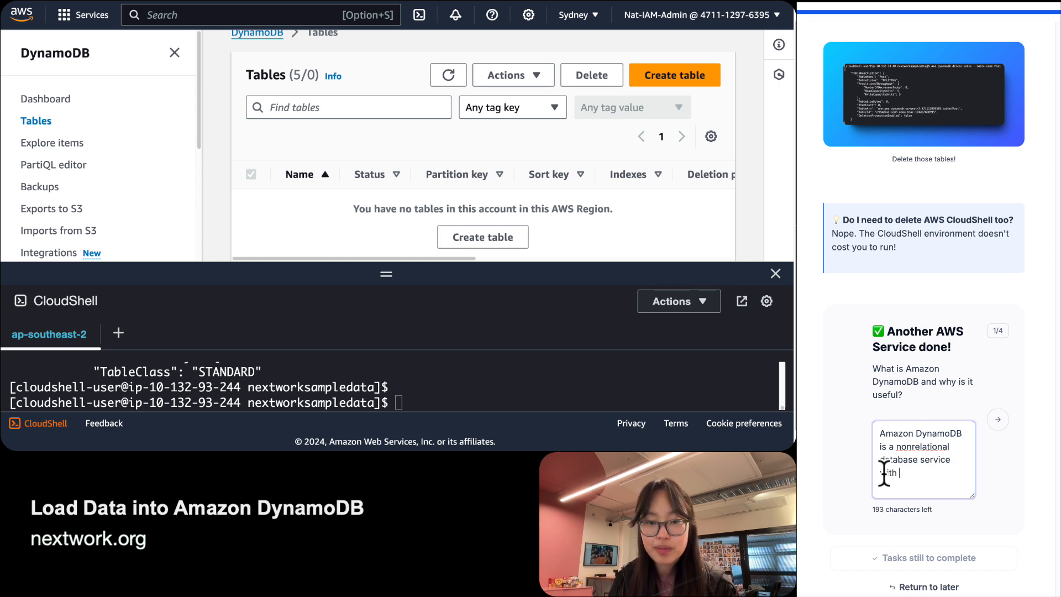
type("AWS that st")
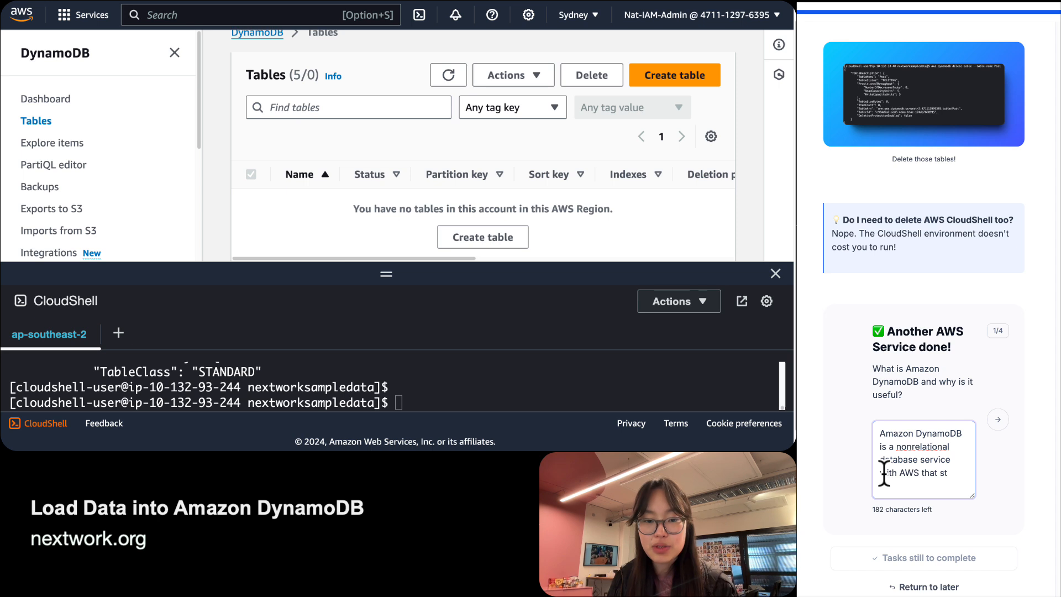
key("BackSpace")
key("BackSpace")
type("organises data ")
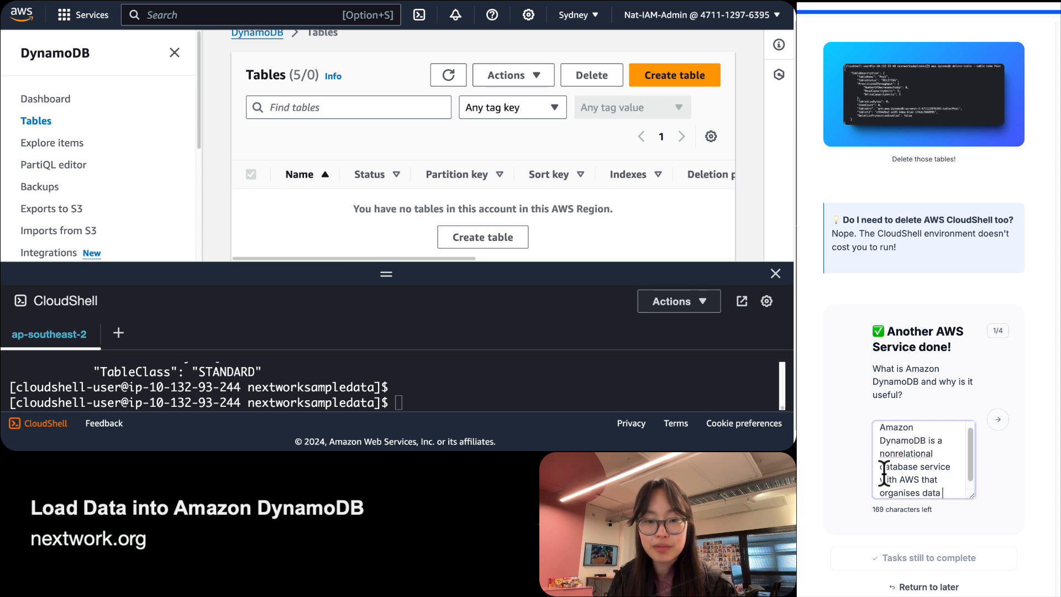
type("using key-")
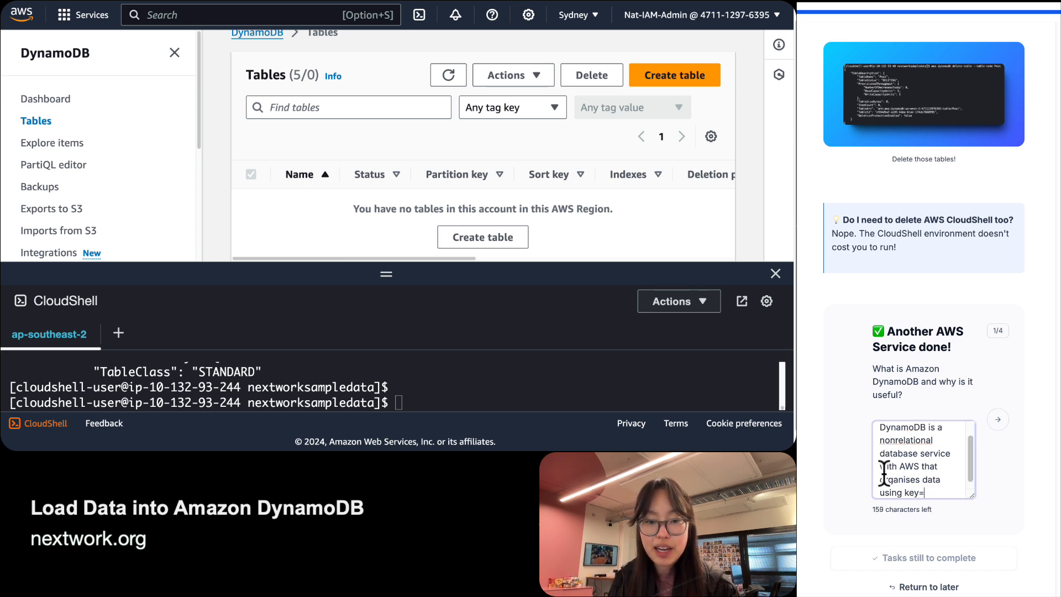
type("value pairs.")
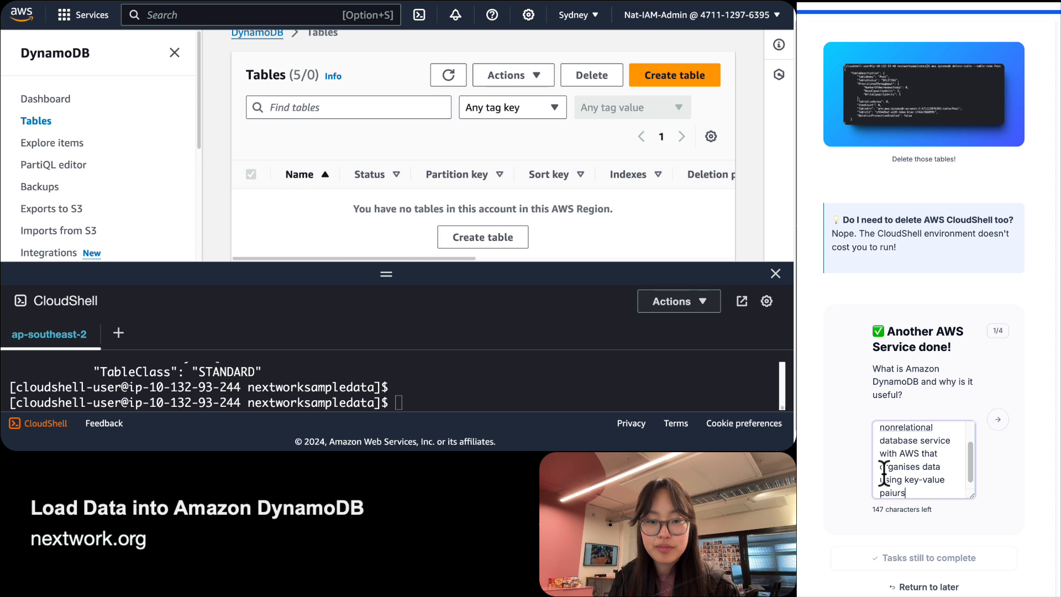
key("BackSpace")
key("BackSpace")
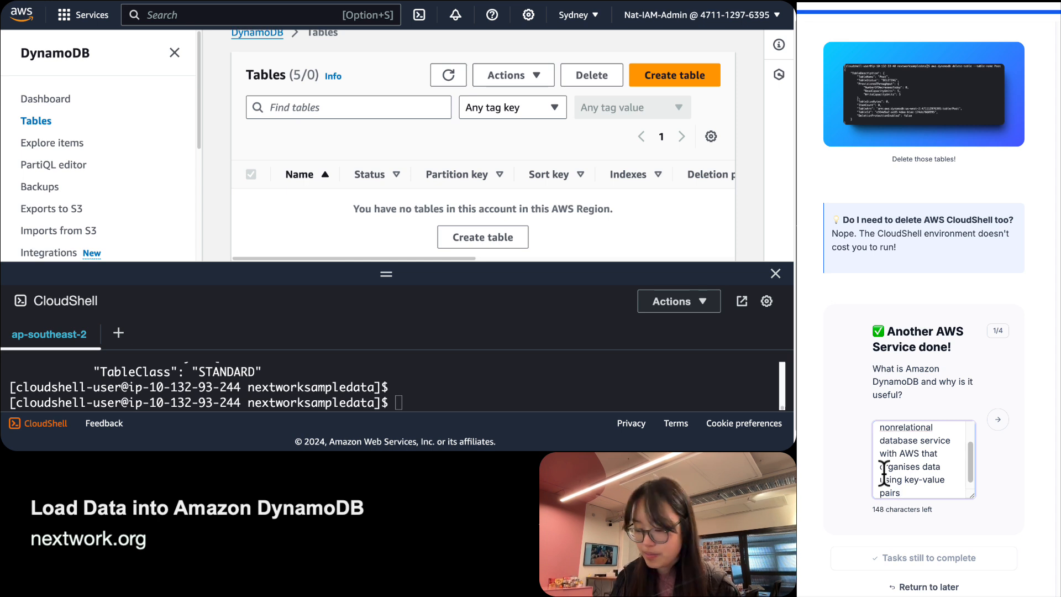
key("Return")
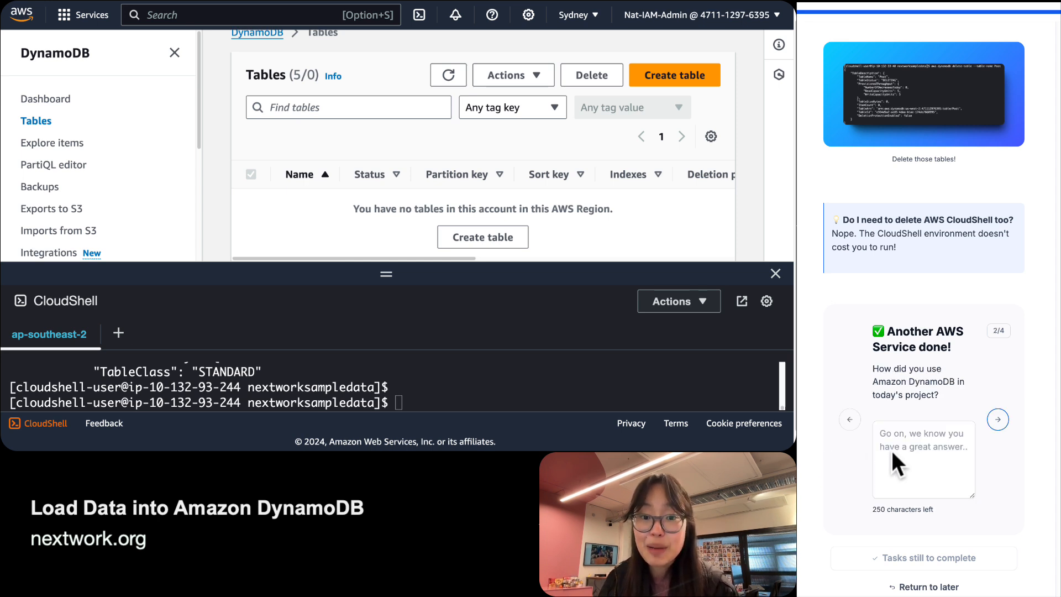
Answer question 2: created five tables and loaded data using CloudShell and CLI.
left_click(910, 455)
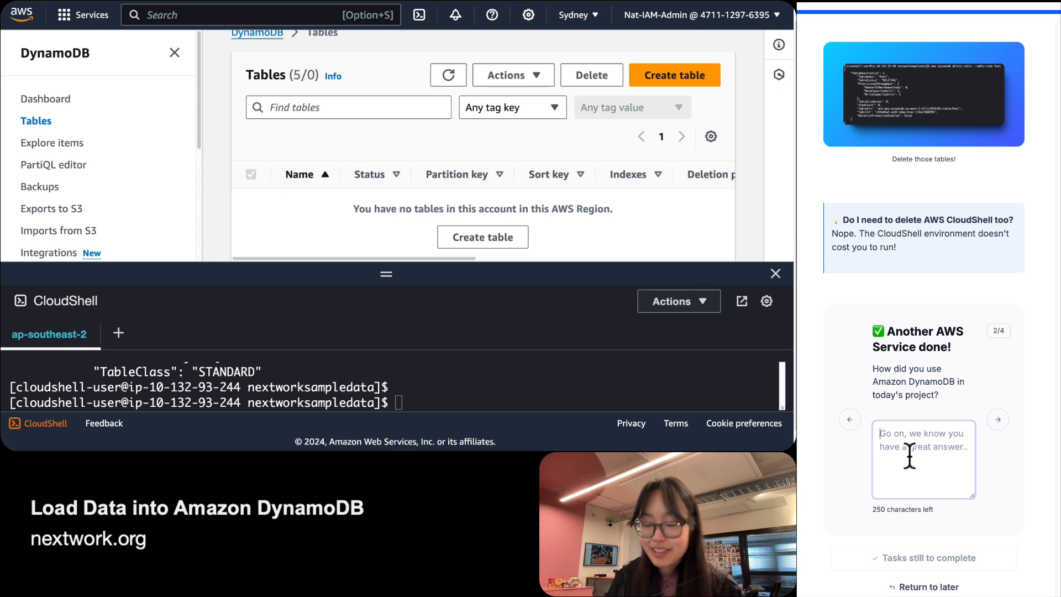
type("In today's ")
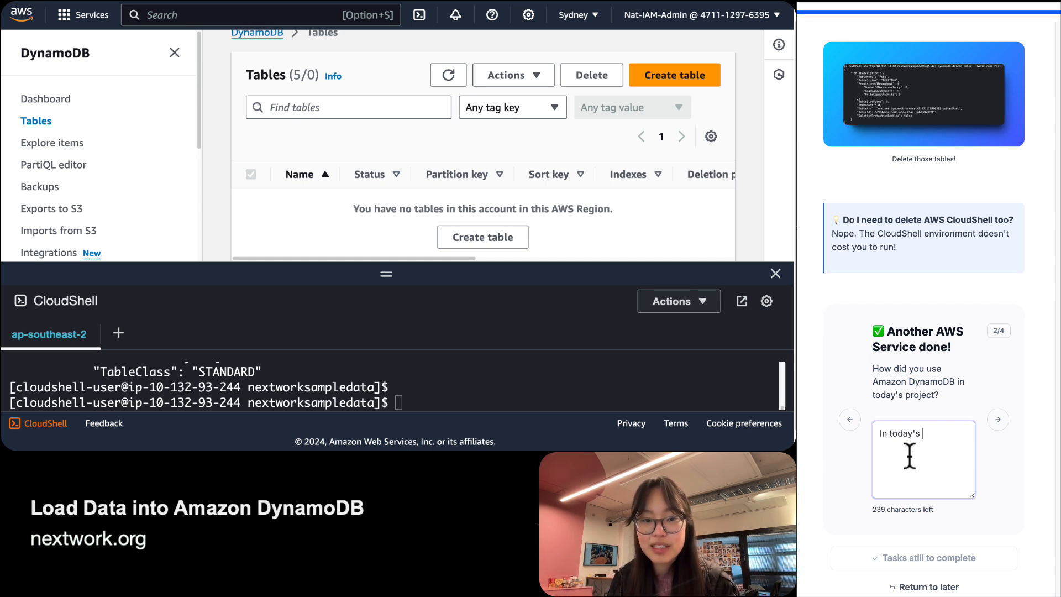
type("project, we used ")
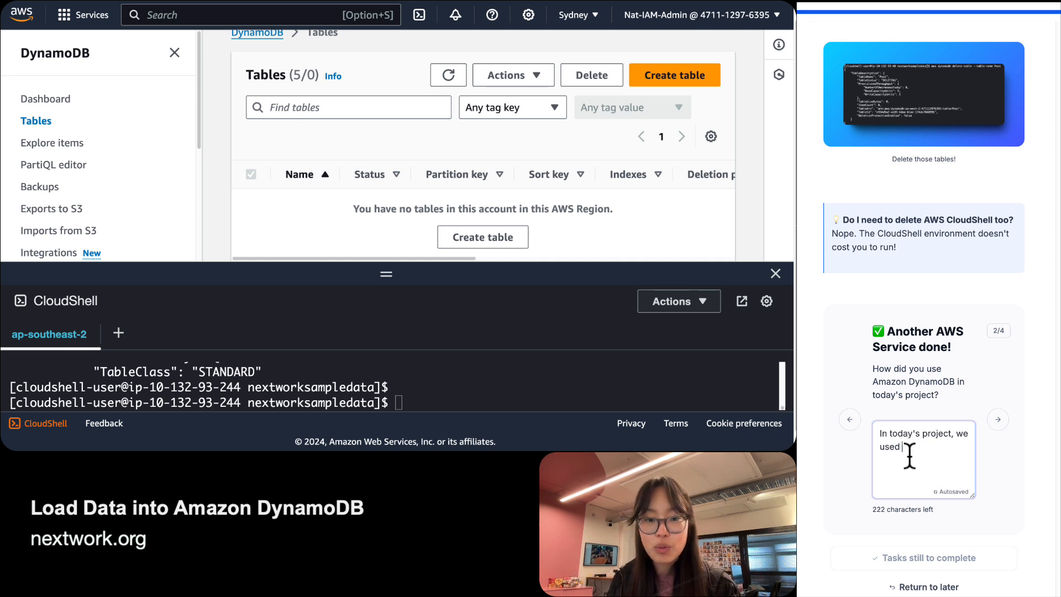
type("DynamoDB to")
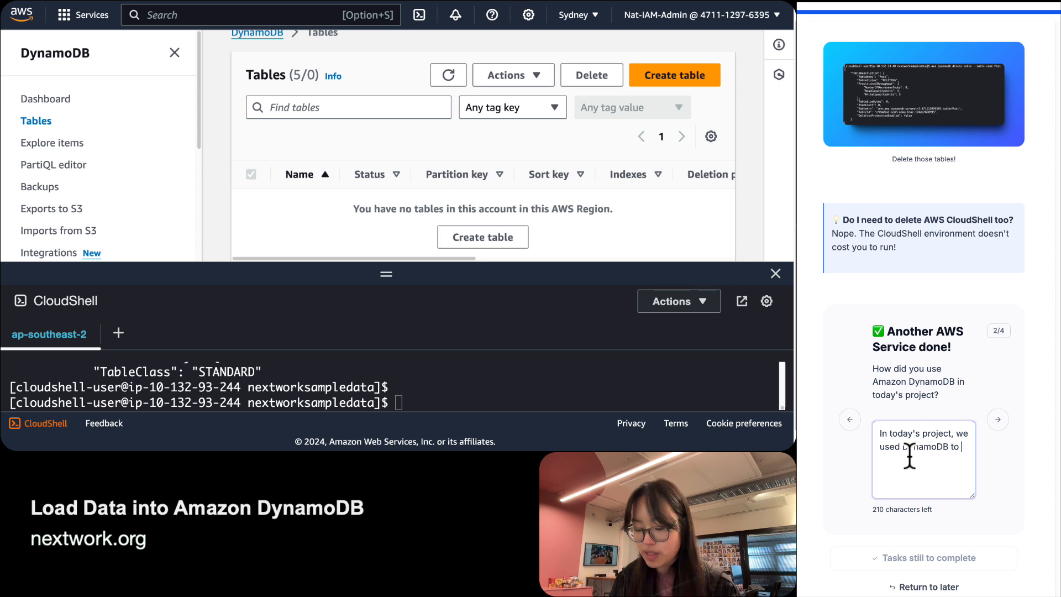
type("create five tables. ")
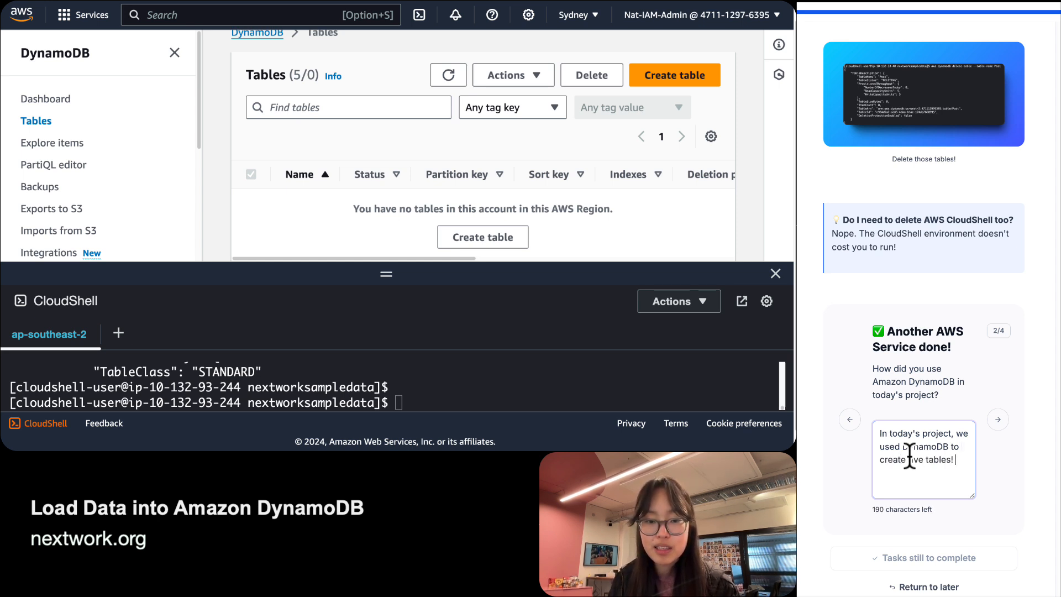
type("We uy")
type("ed ")
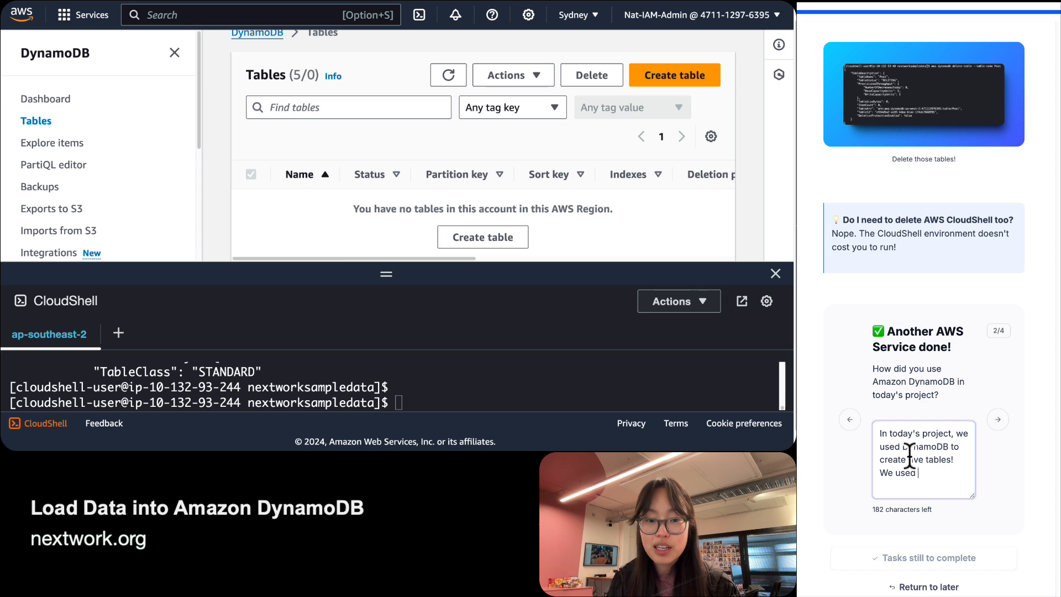
type("CloudSherll")
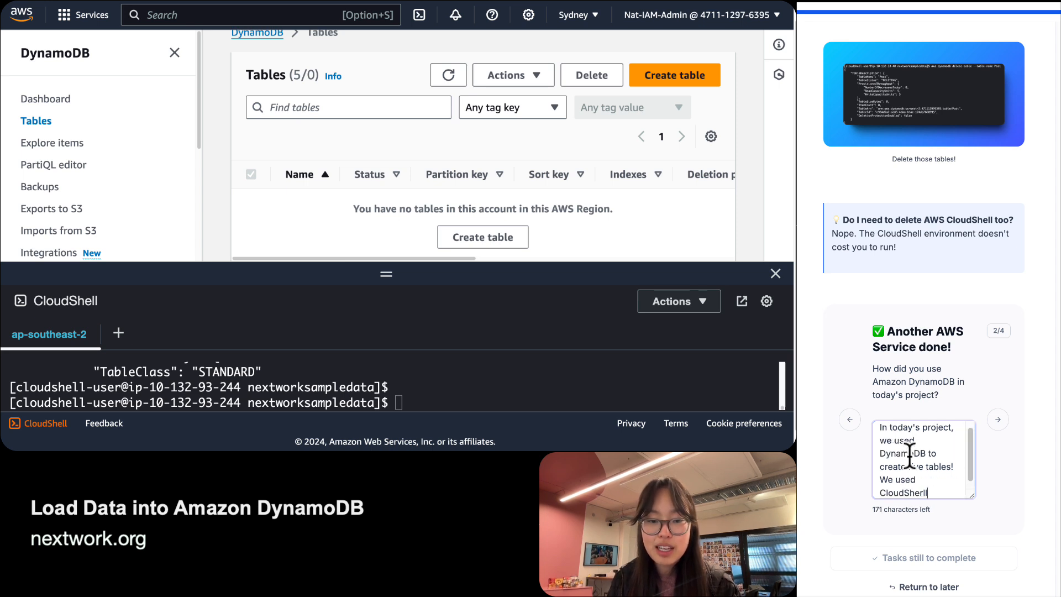
key("BackSpace")
key("BackSpace")
key("BackSpace")
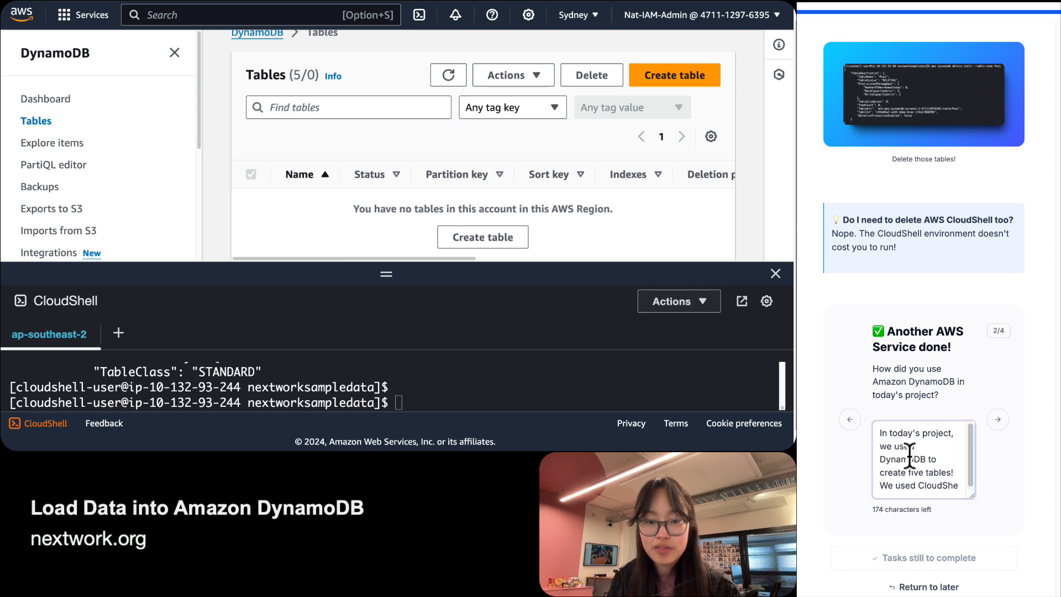
type("ll and CLI")
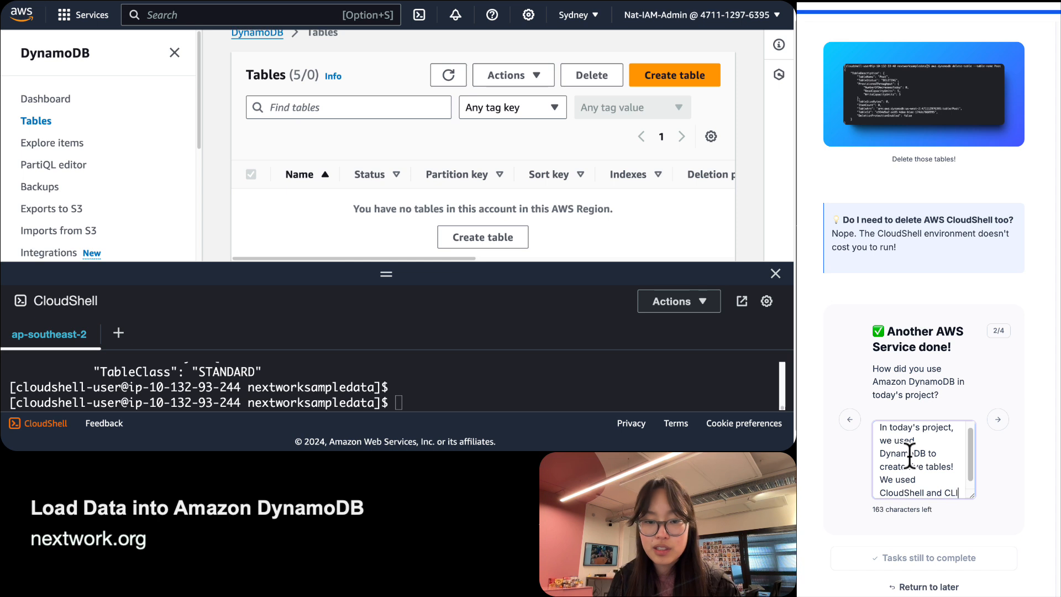
type(" to load data")
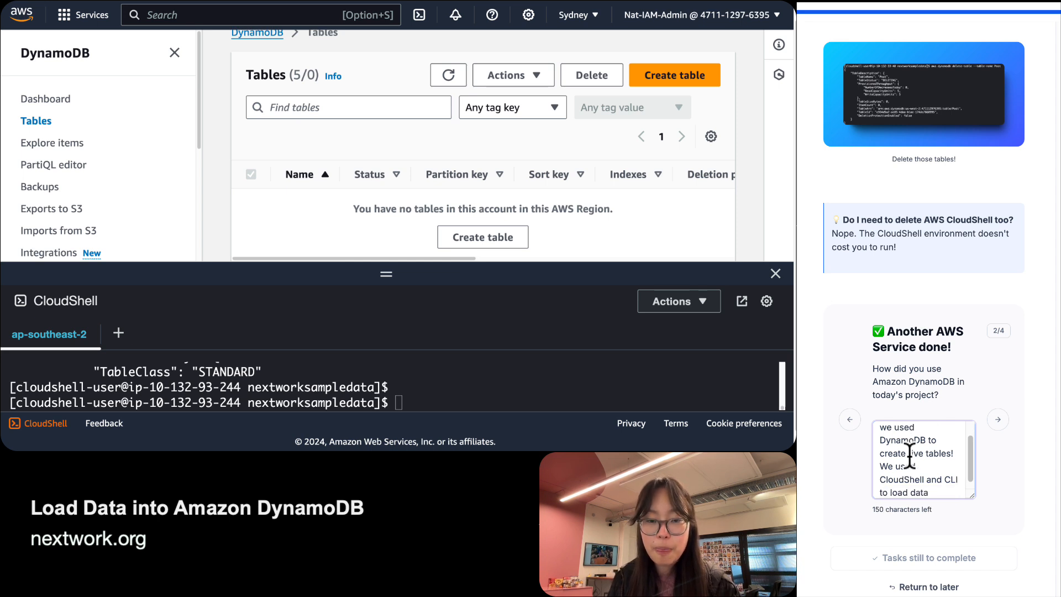
type(" into")
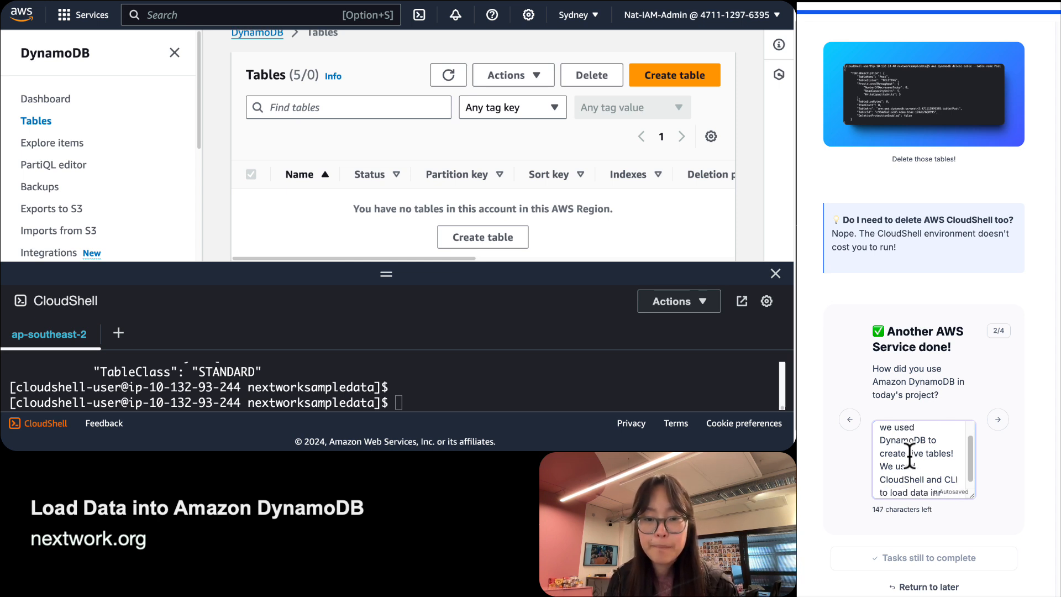
type(" our ")
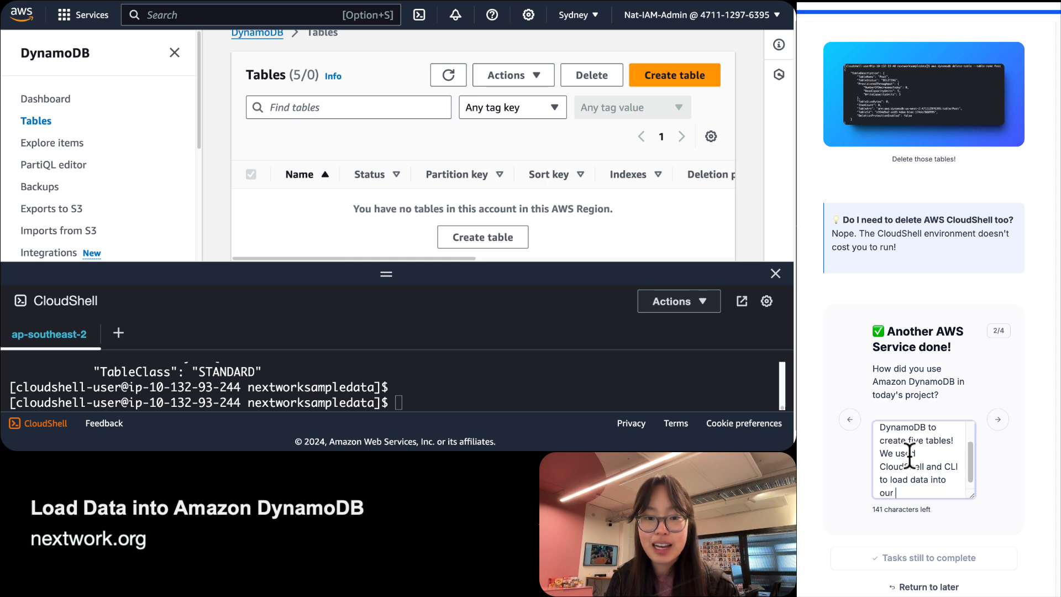
type("tables quickly")
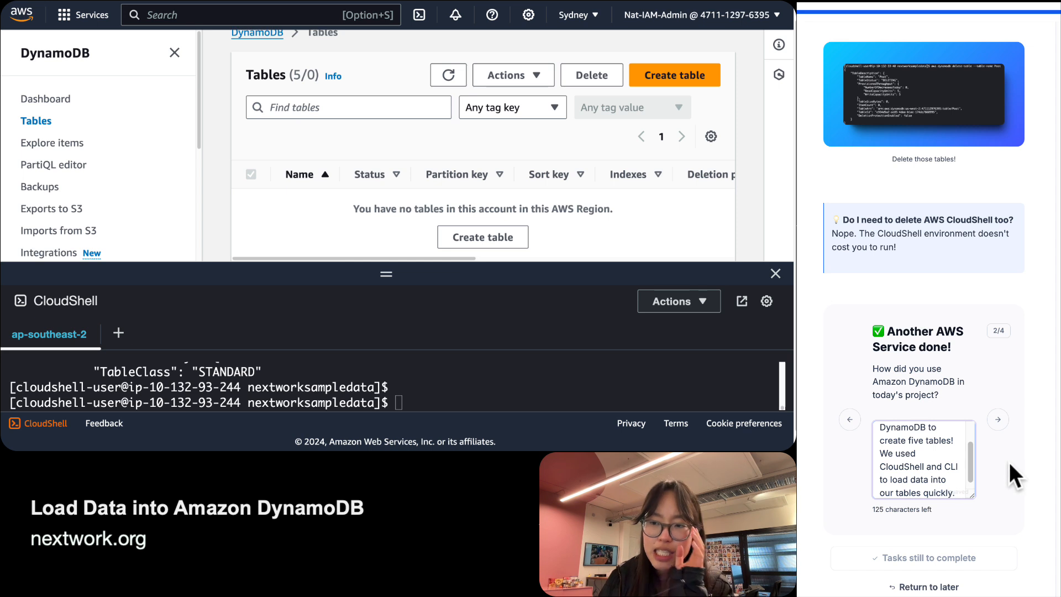
type(". ")
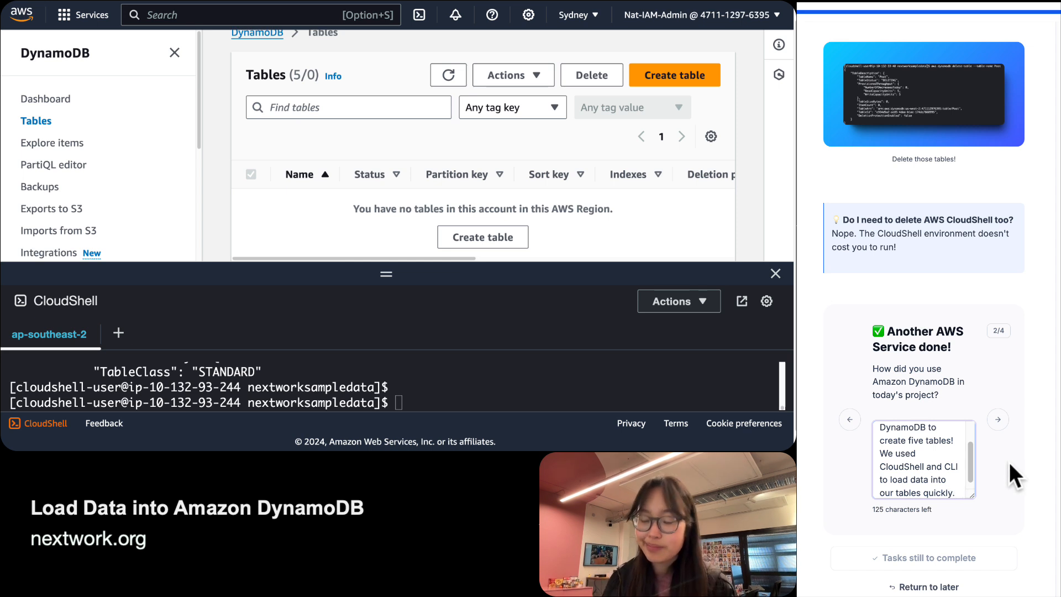
type("We also c")
type("omp")
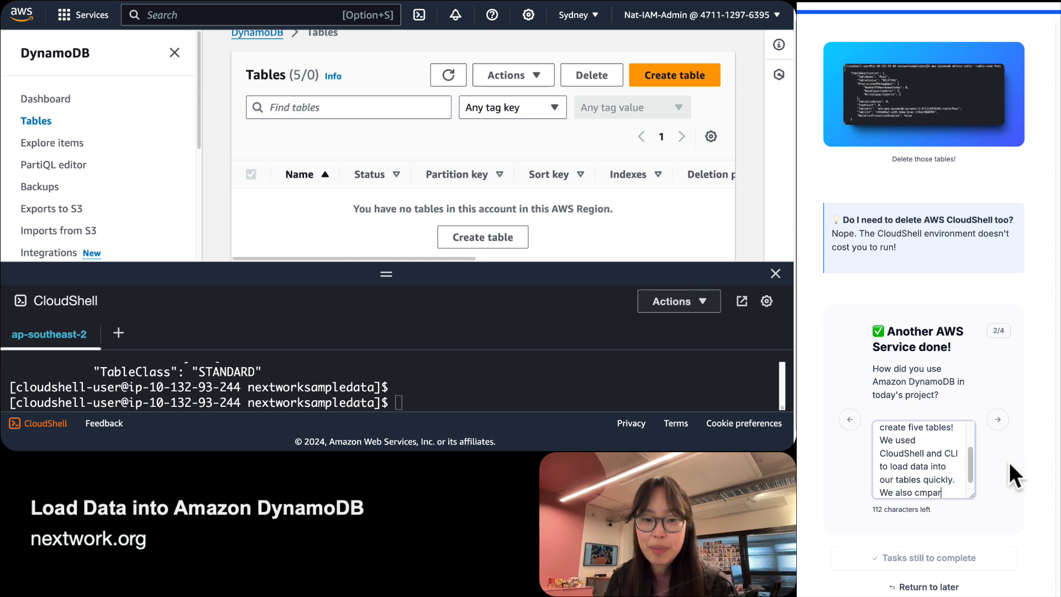
type("ared")
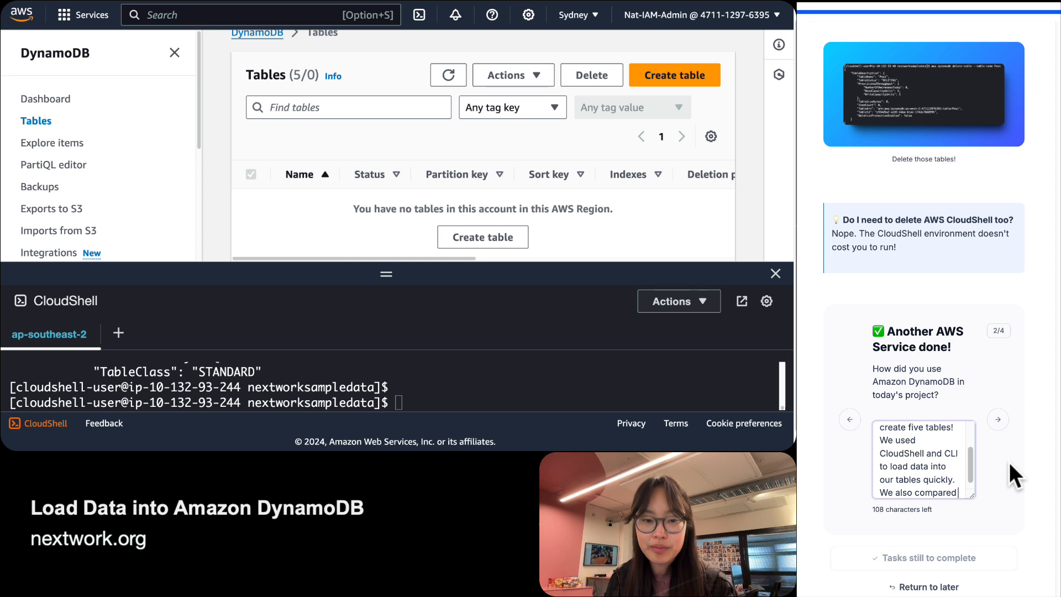
type(" DynamoDB to ")
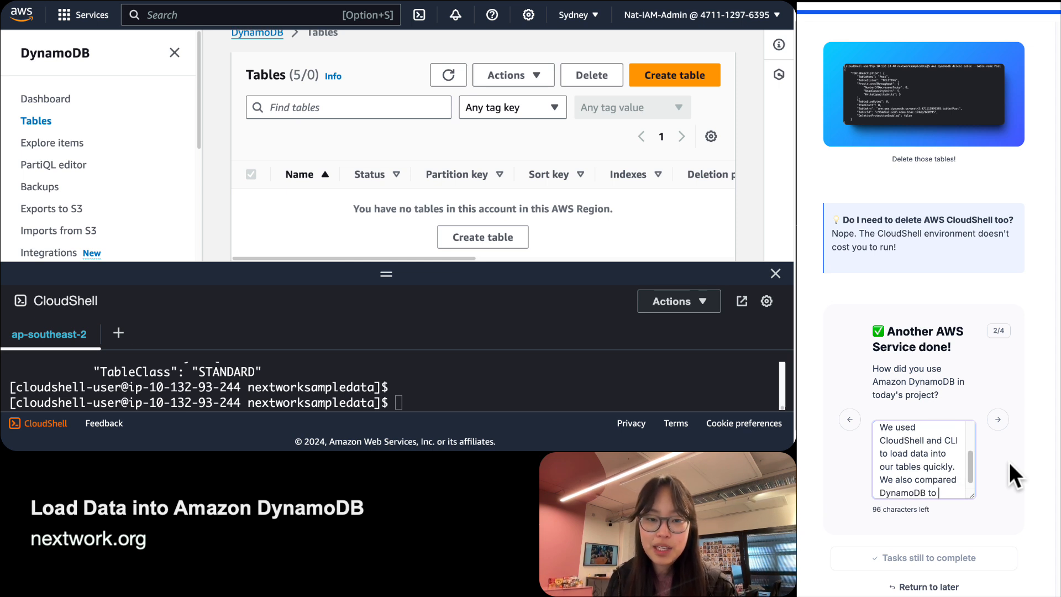
type("a relational ")
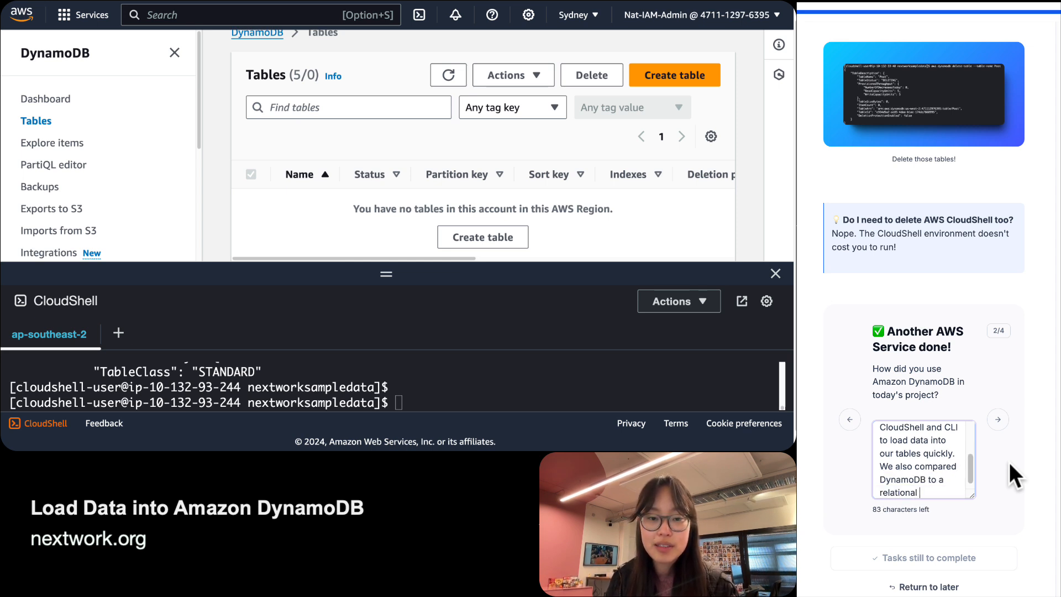
type("database by understanding")
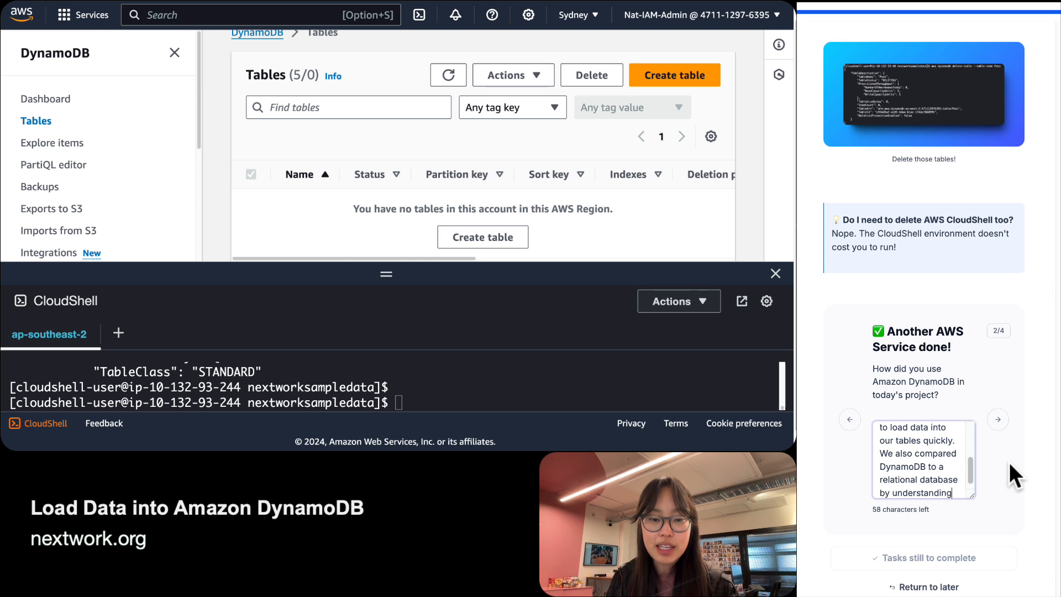
type(" how items and attri")
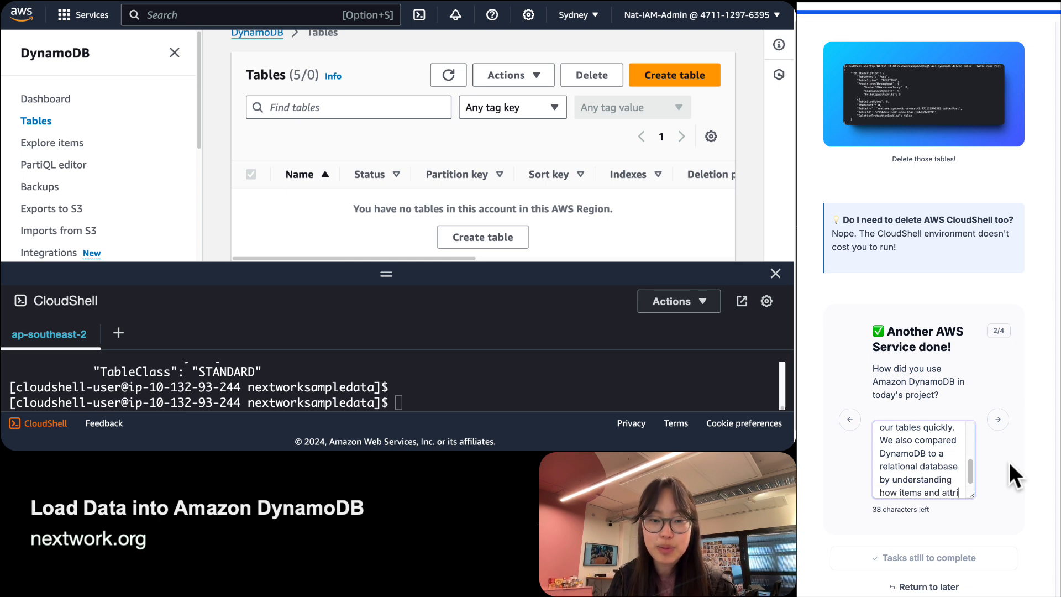
type("btues work!")
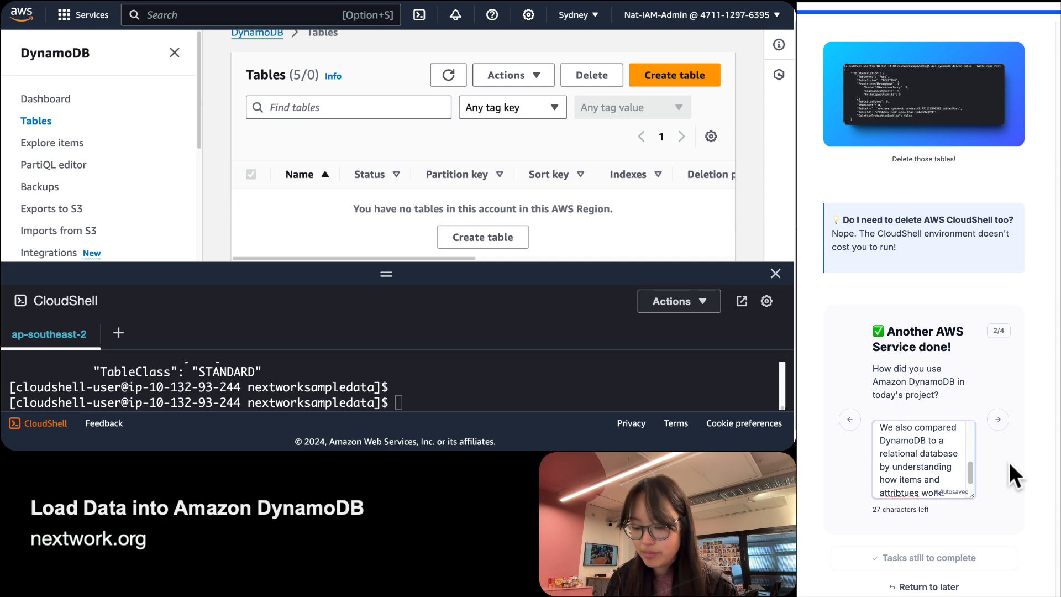
key("Left")
key("Left")
key("Left")
key("Left")
key("Left")
key("Left")
key("BackSpace")
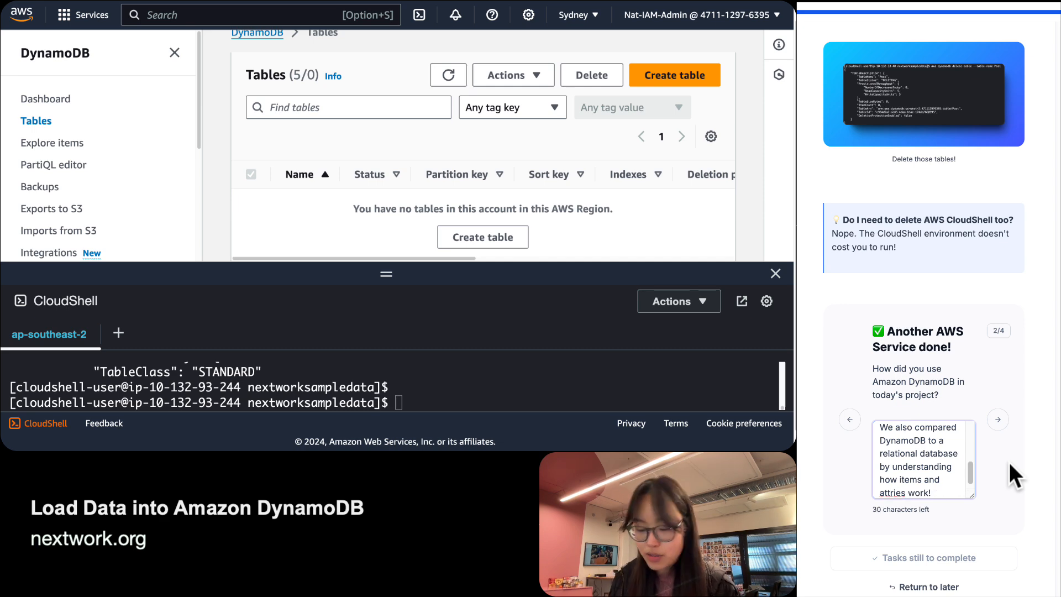
Finish the question 2 answer and advance to question 3.
type("ut")
key("Tab")
key("Return")
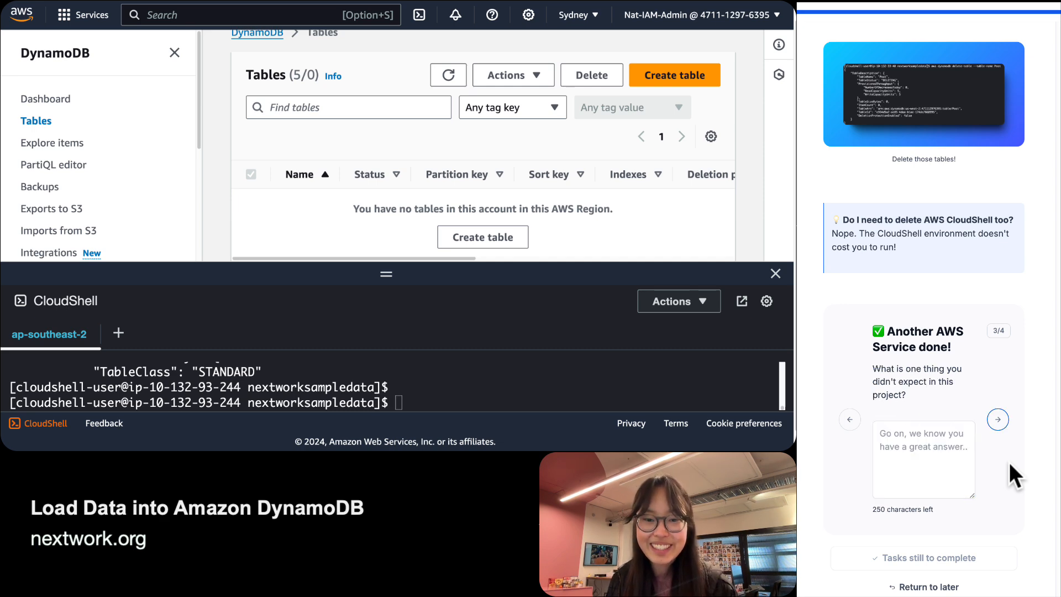
key("shift+Tab")
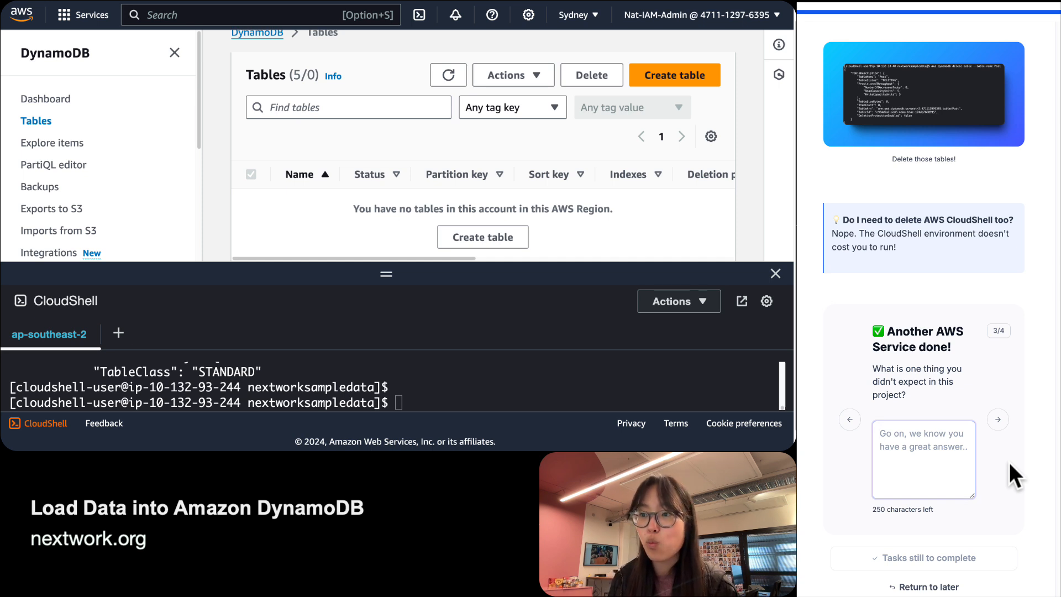
Answer that AWS CLI could create, load and delete tables instead of the console.
type("One thing")
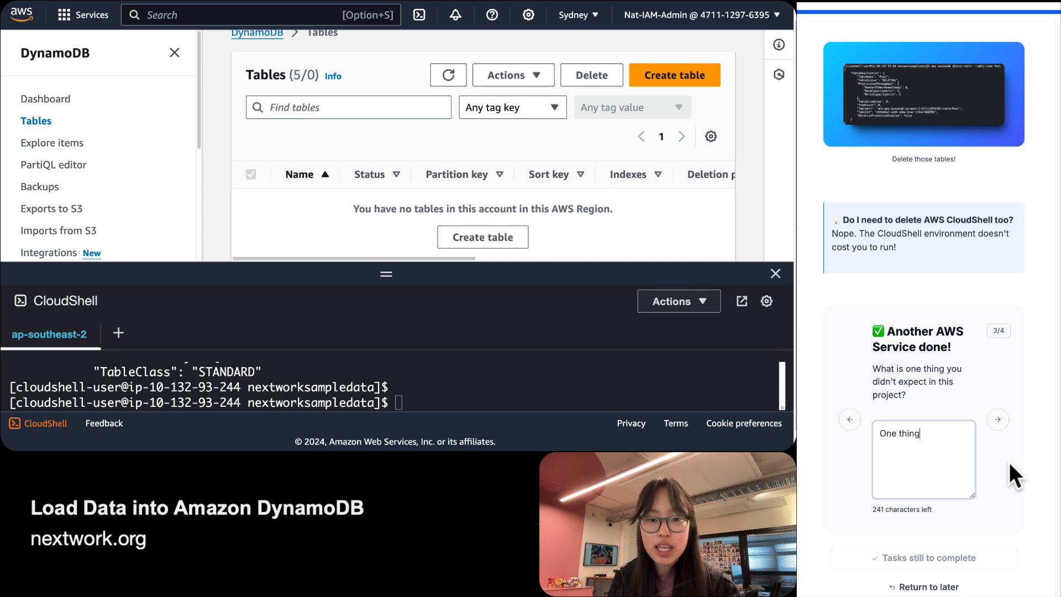
type(" I didn't expect in")
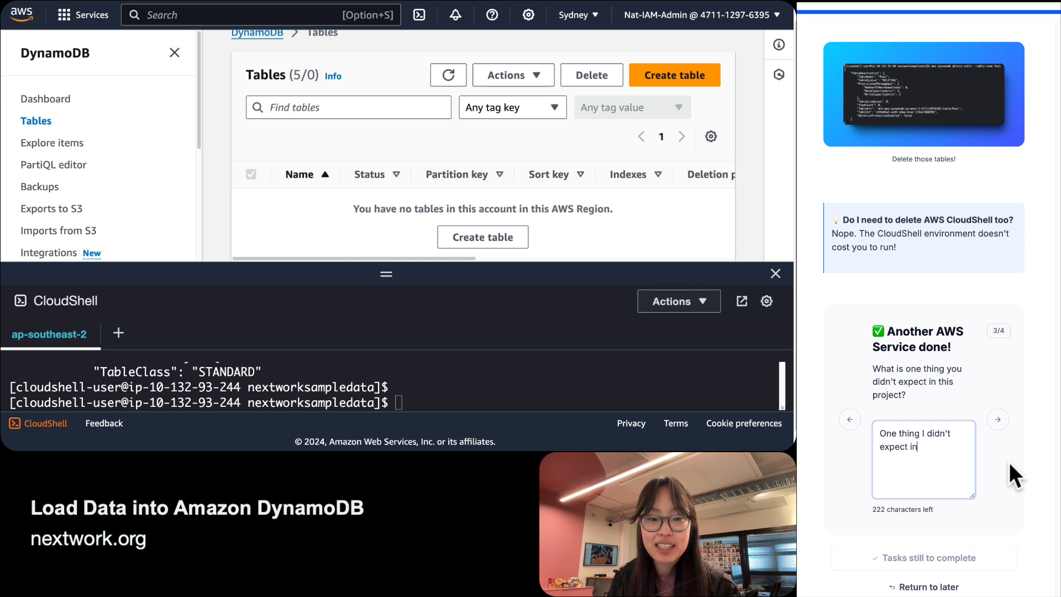
type(" this project was that")
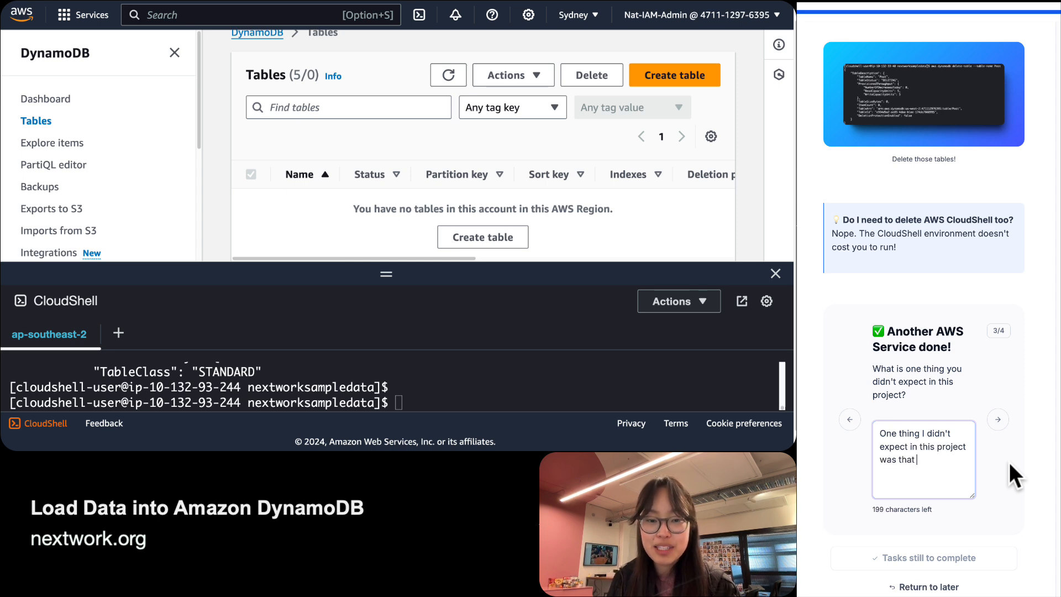
key("Right")
key("Right")
key("Right")
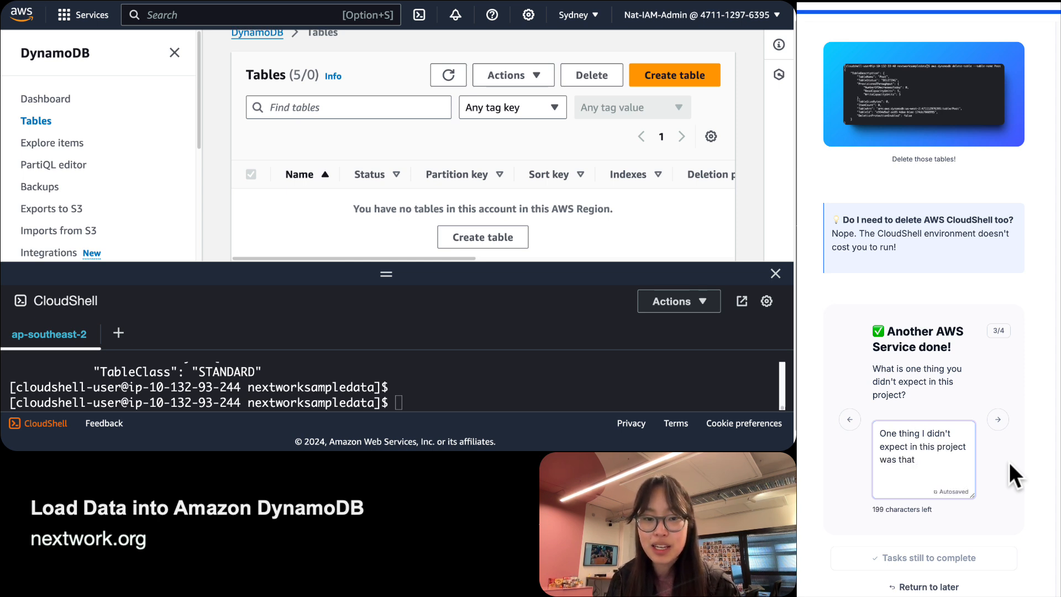
key("BackSpace")
type("we")
key("Down")
key("Down")
type("we could ")
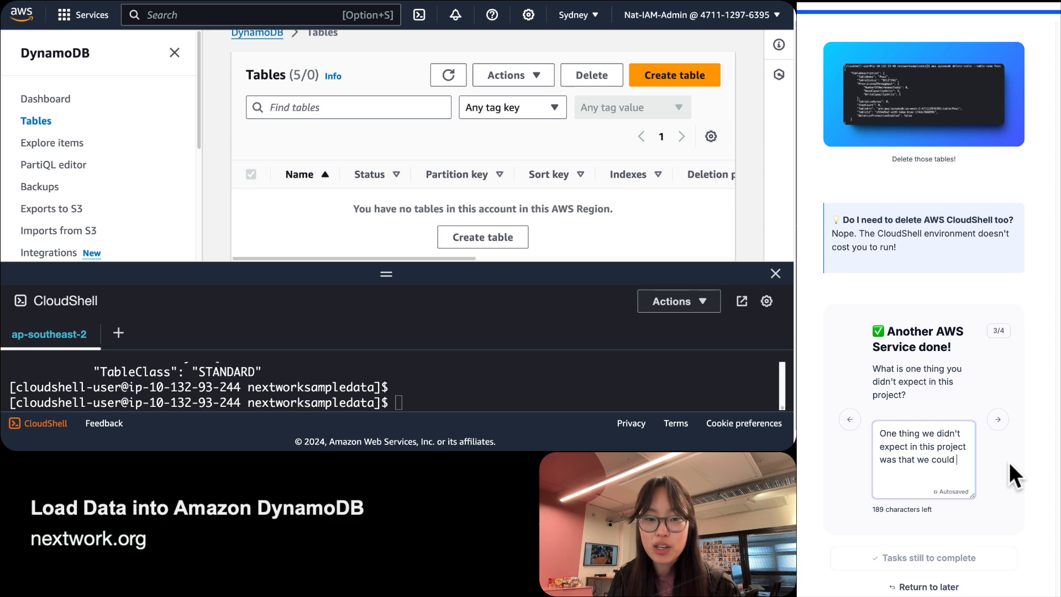
type("perform a lot of ati")
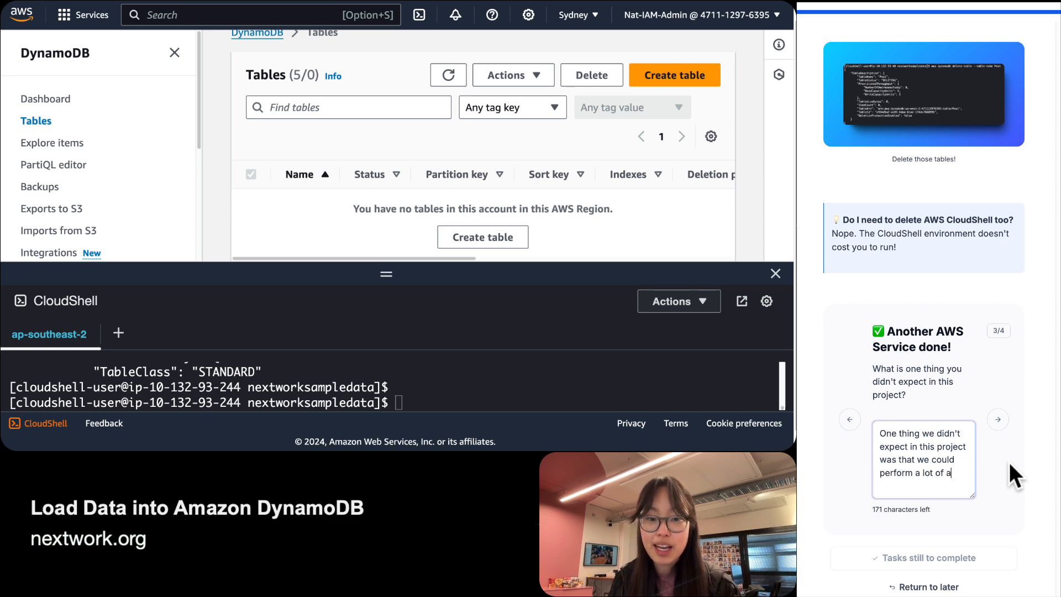
key("BackSpace")
key("BackSpace")
type("ctions us")
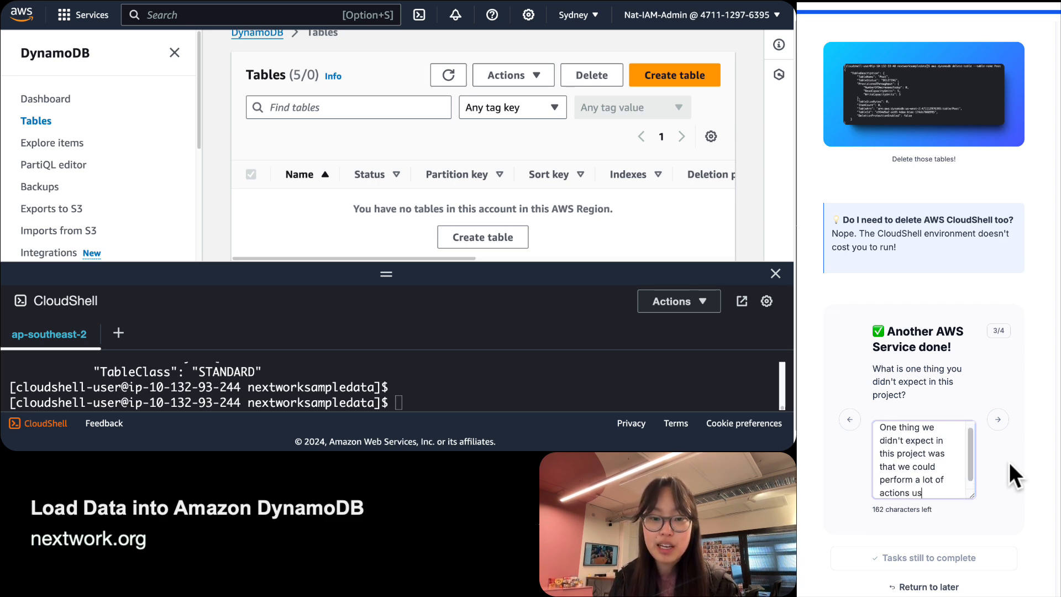
type("ing AWS CLI insteado f")
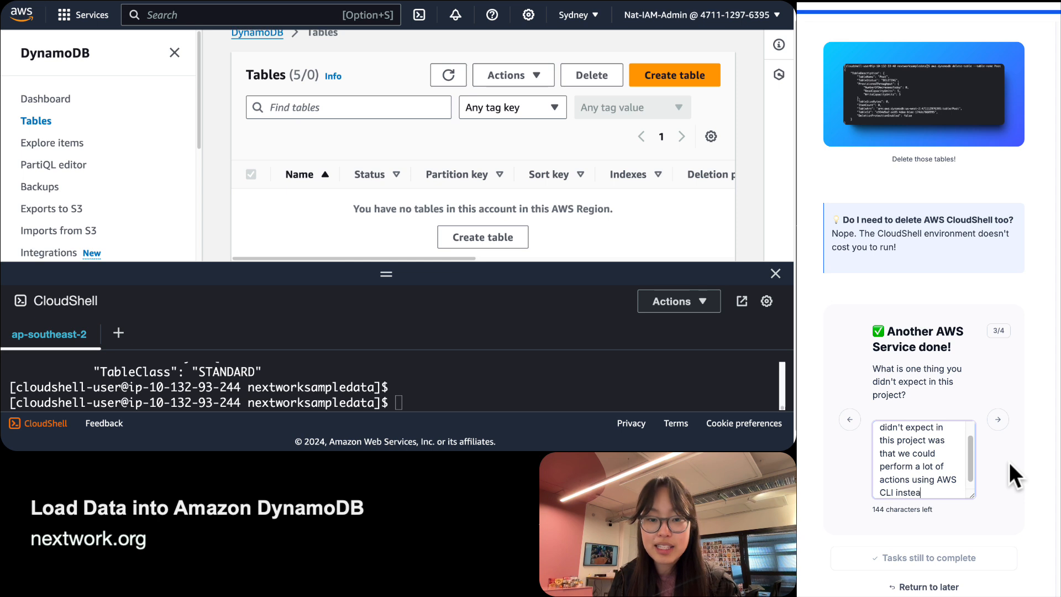
key("BackSpace")
key("BackSpace")
key("BackSpace")
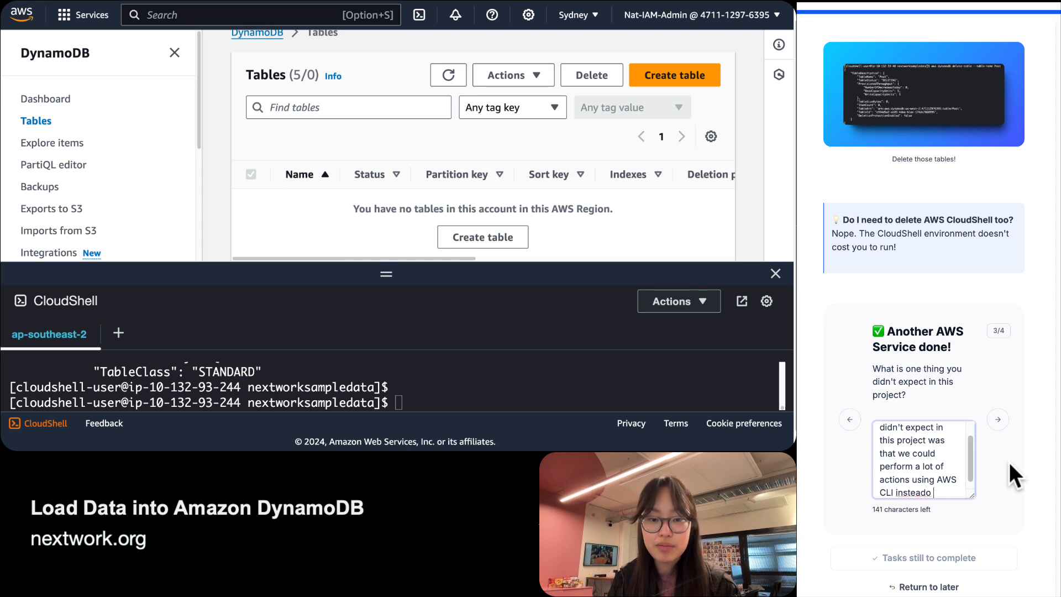
type("of the console e.g. ")
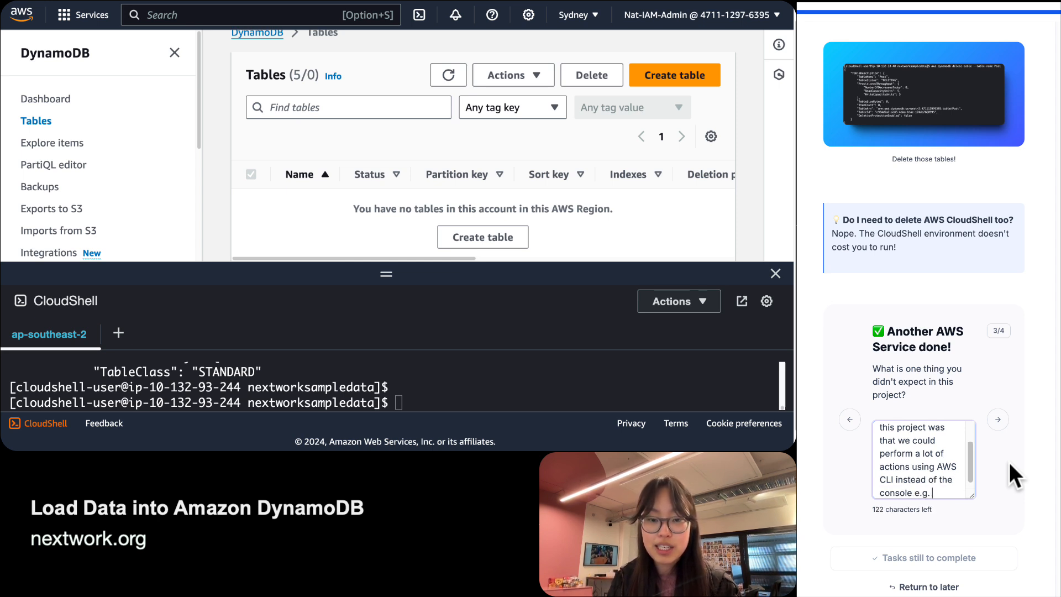
type("creating tables, loading d")
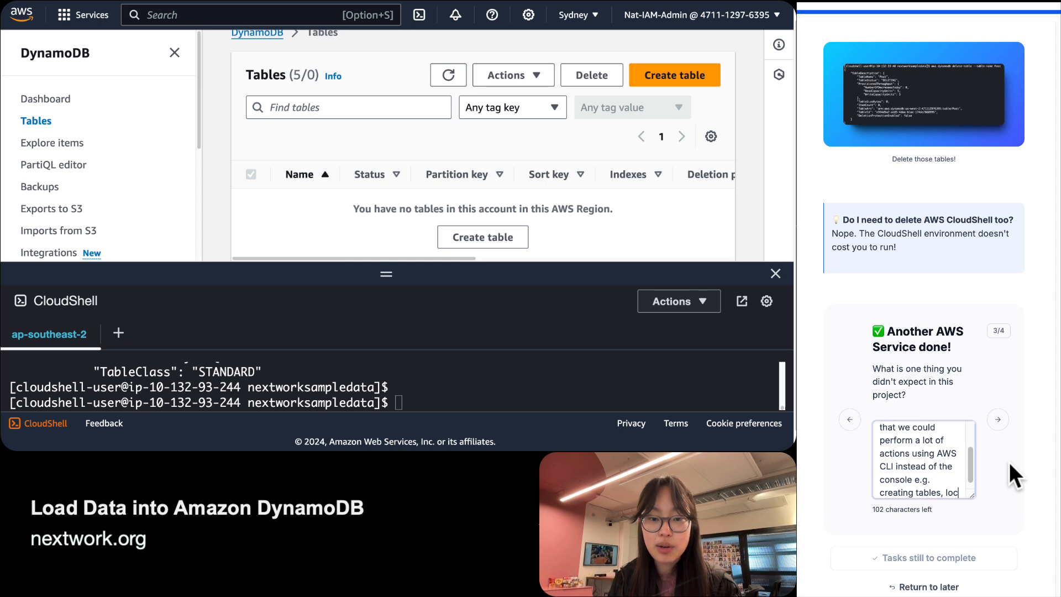
type("ata, ")
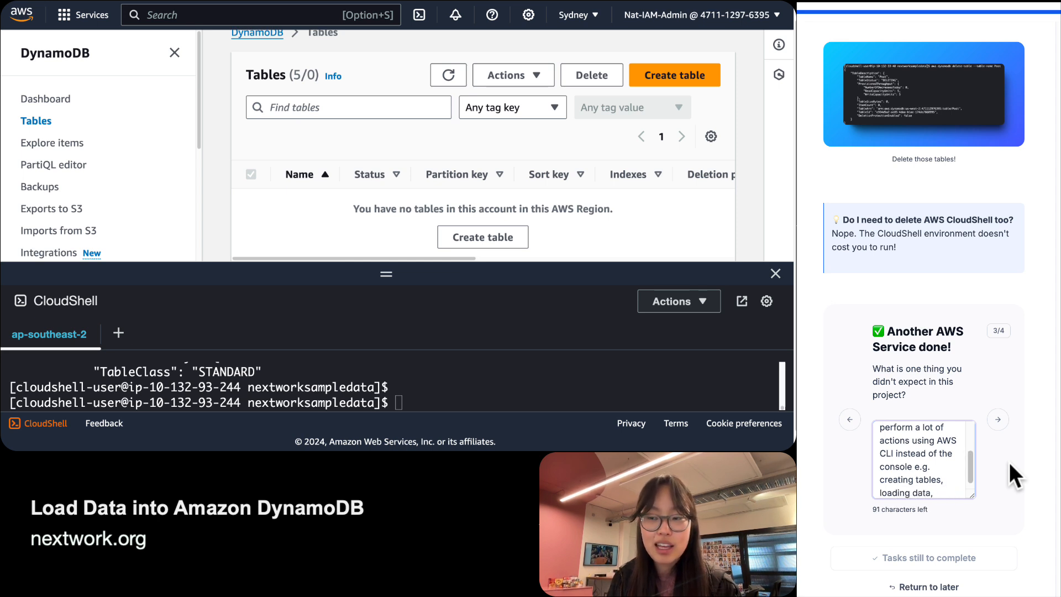
type("deleting tables")
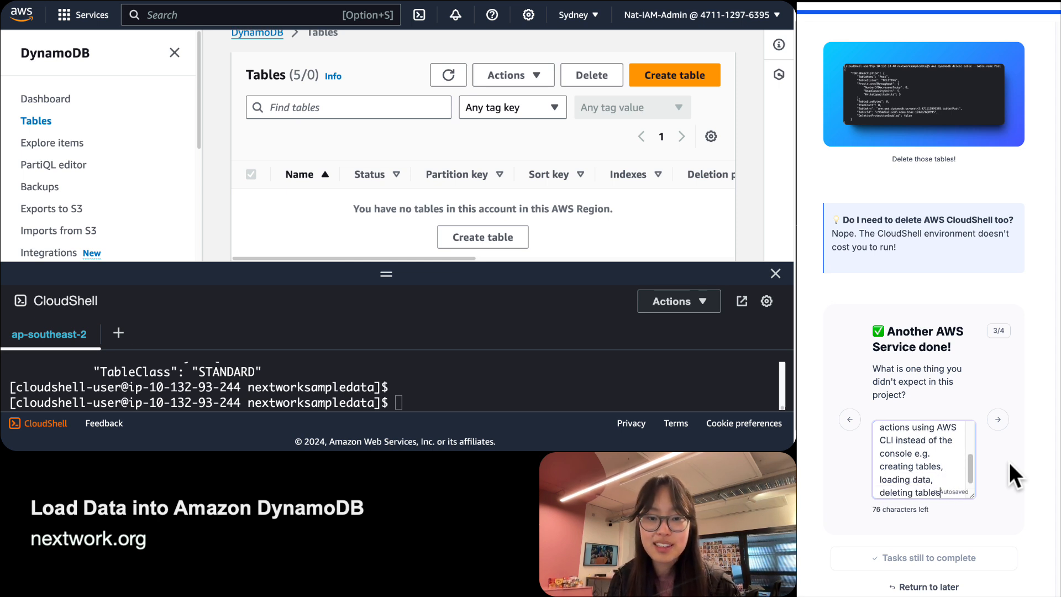
type(".")
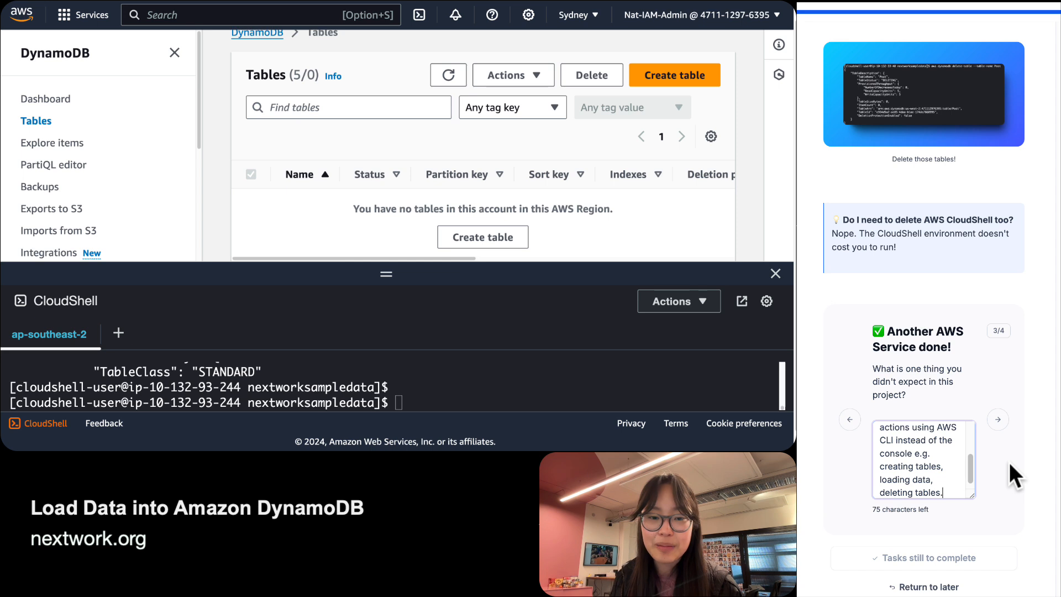
key("Tab")
key("Return")
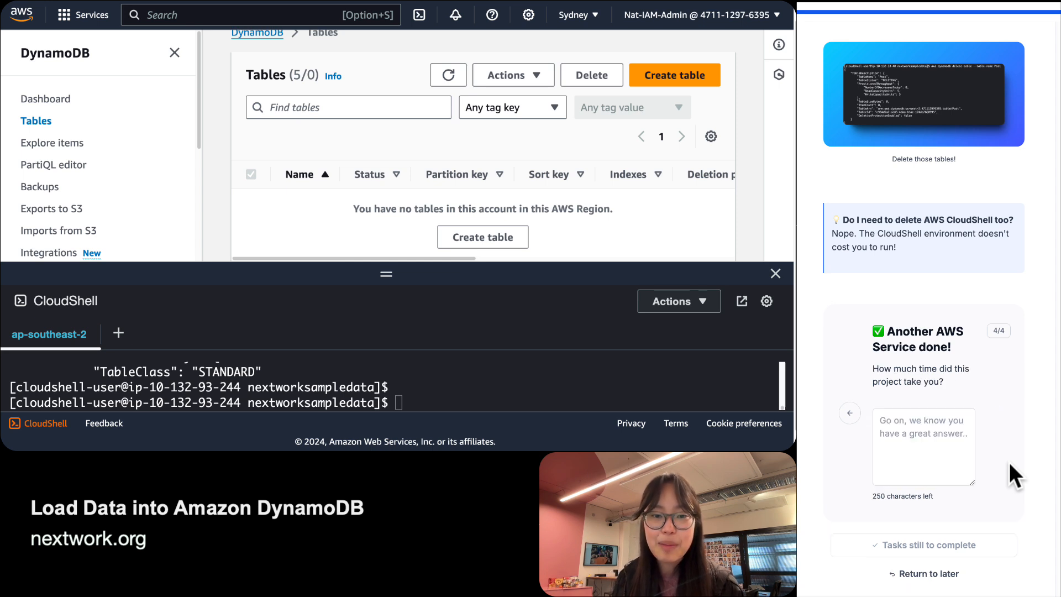
Enter 'This project took us 60 minutes (including documentation and understanding time)' and click Done.
left_click(948, 441)
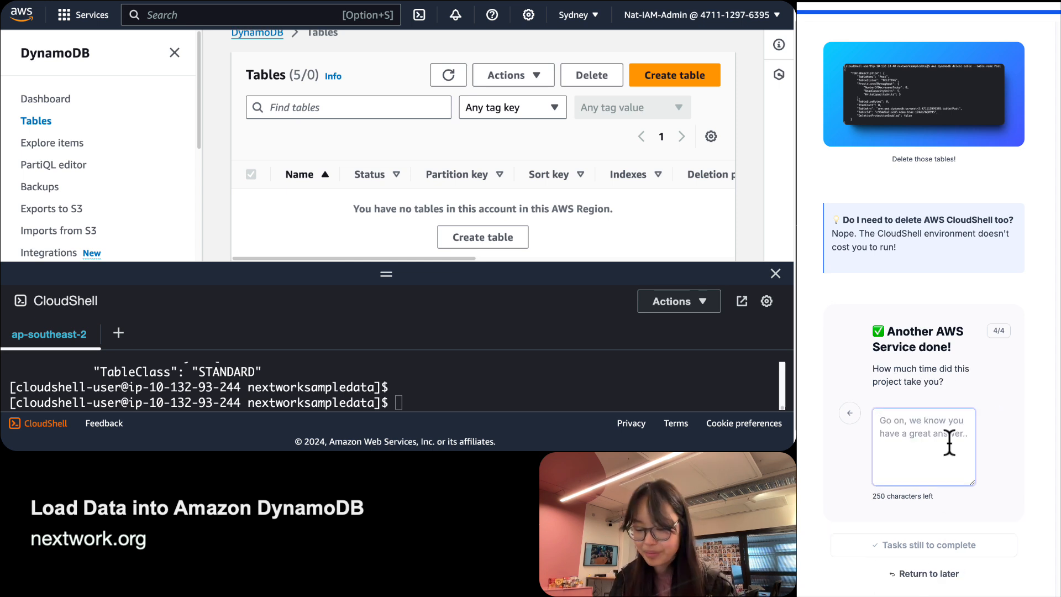
type("This project took ")
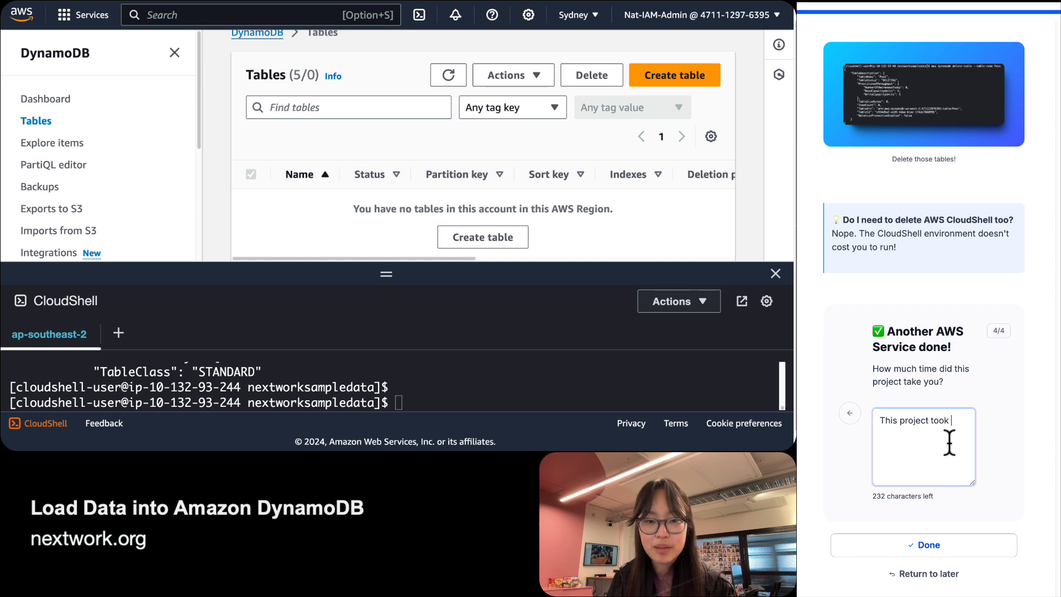
type("me 60 m")
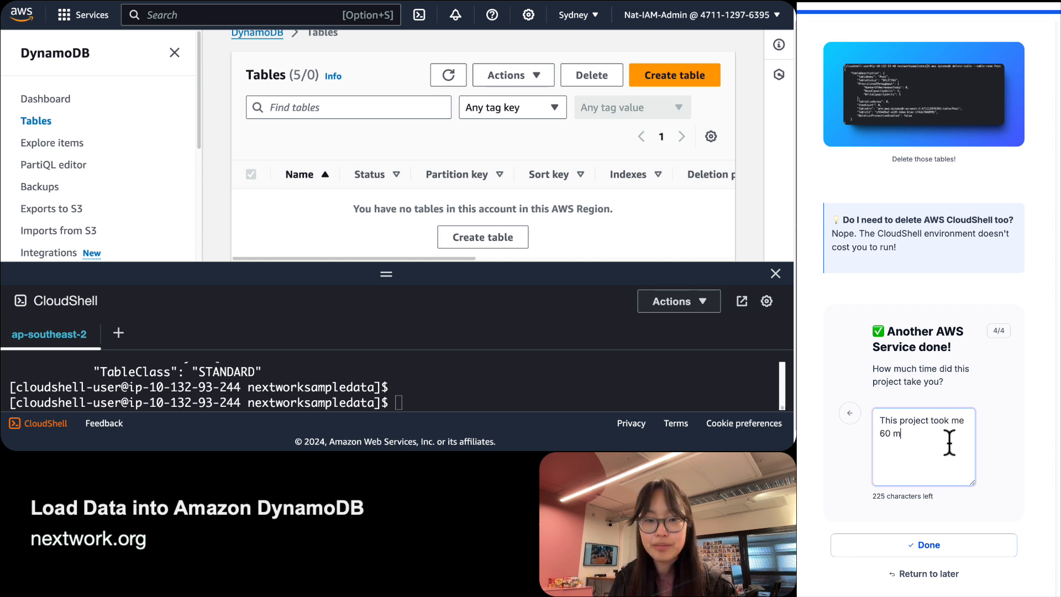
type("inutes (un")
type("incl")
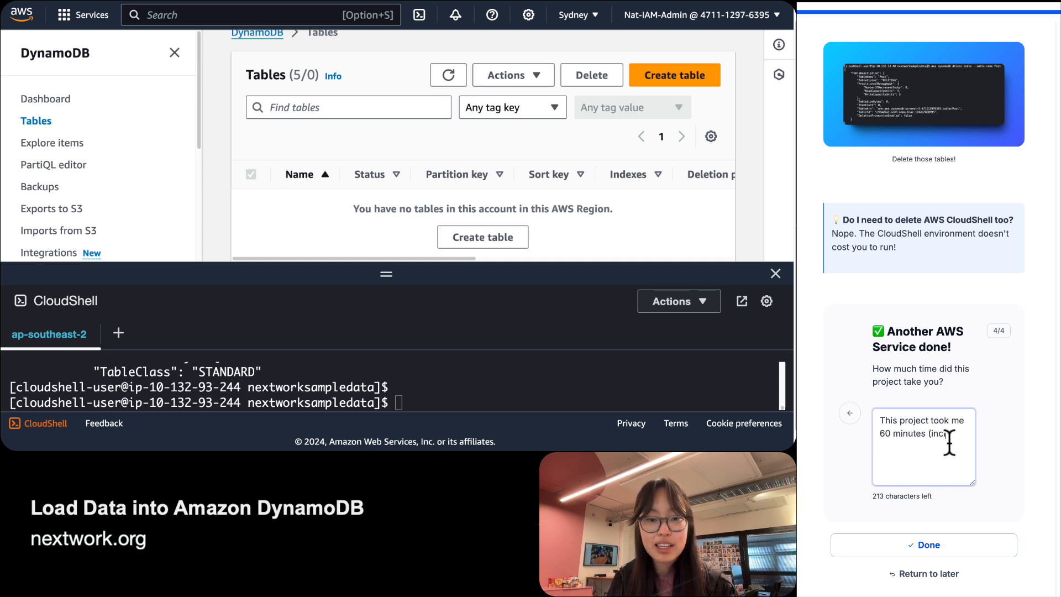
type("uding documentation a")
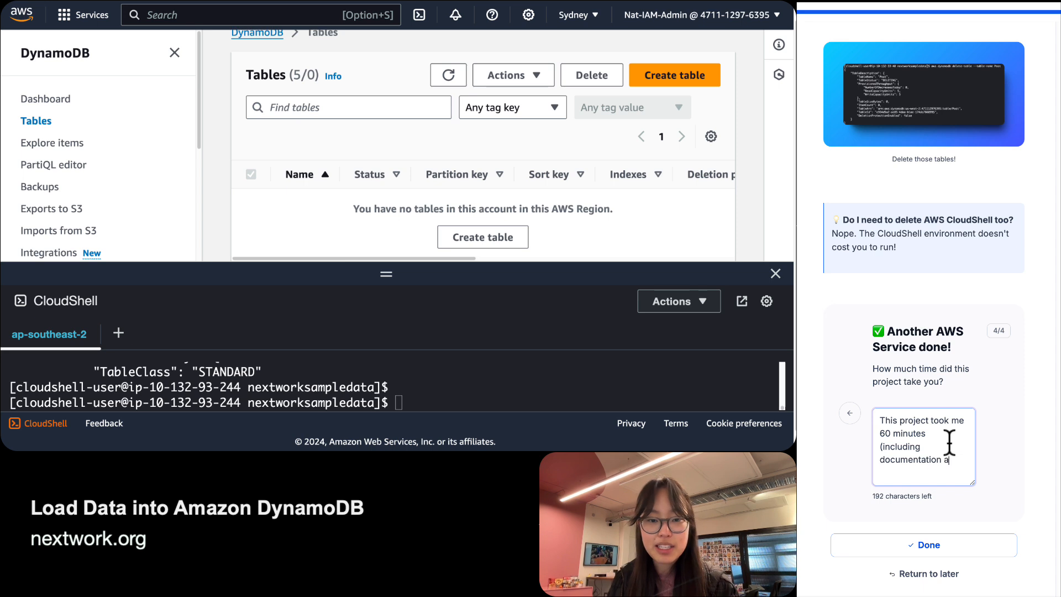
type("nd understanding time)")
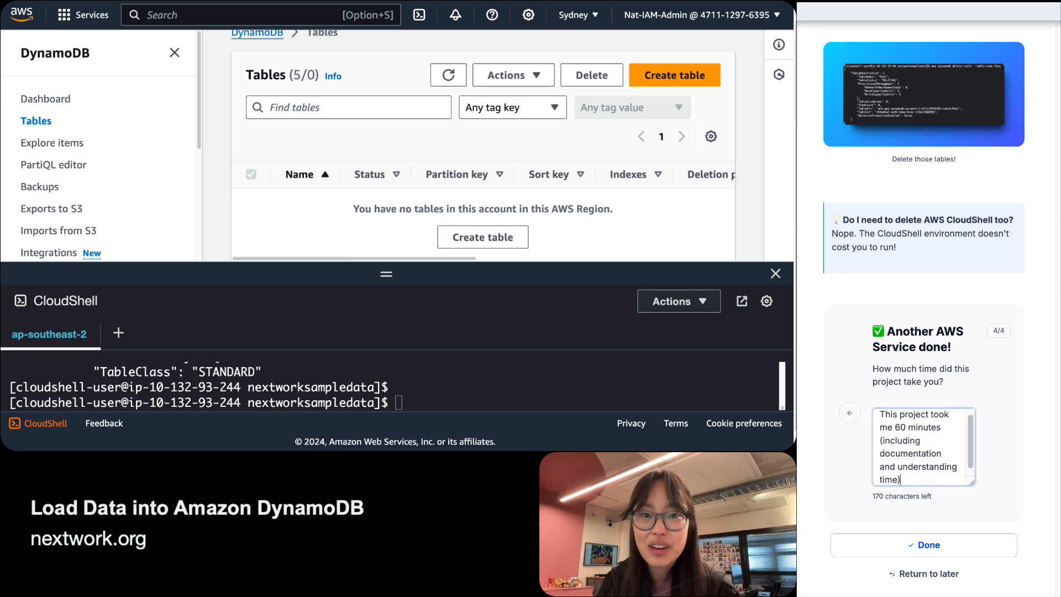
scroll(983, 398, "up", 1)
scroll(931, 436, "up", 1)
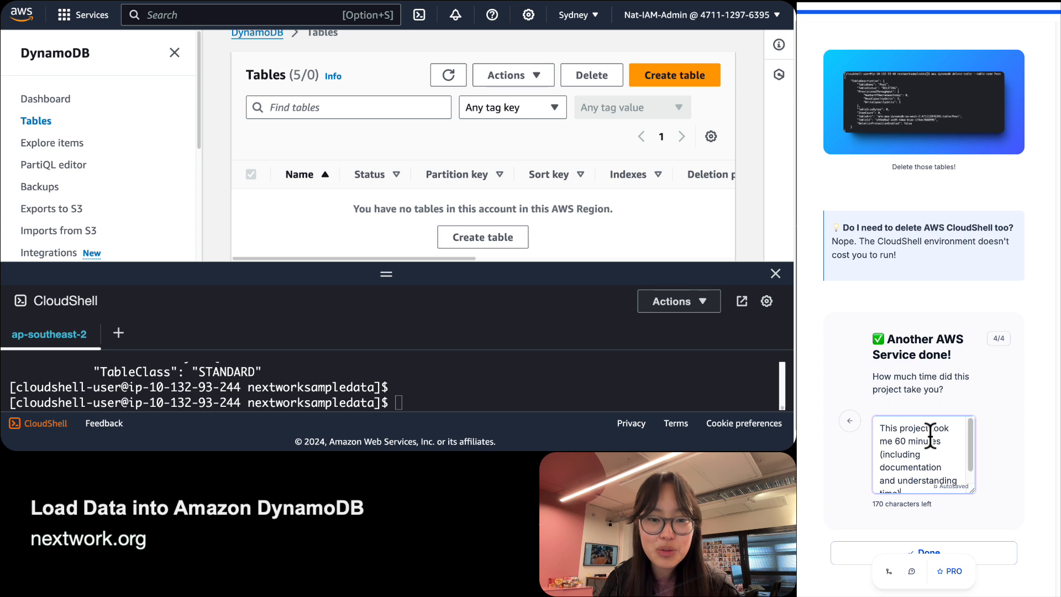
double_click(900, 440)
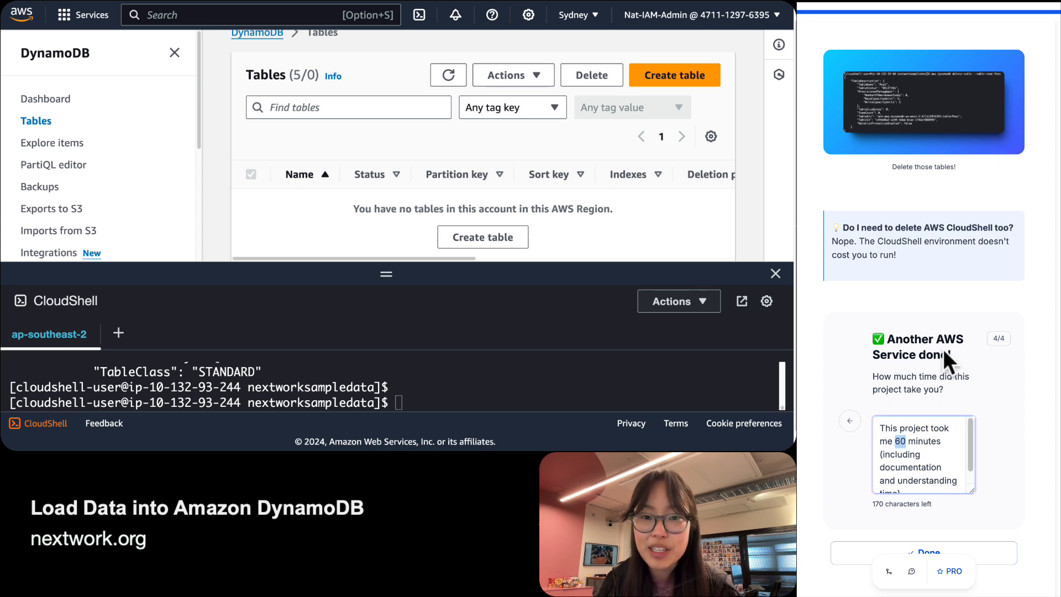
double_click(885, 440)
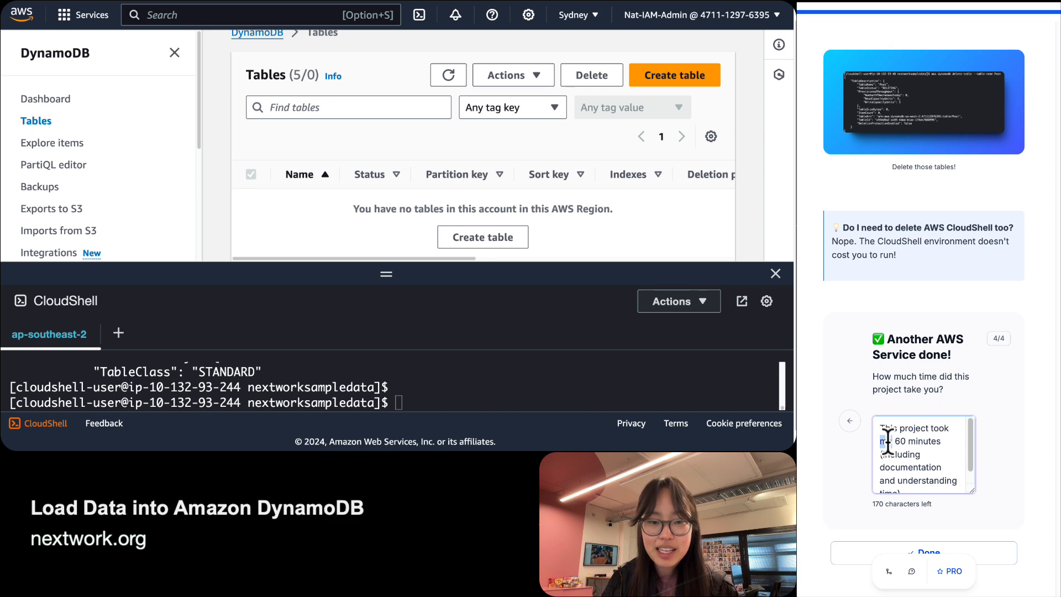
type("up")
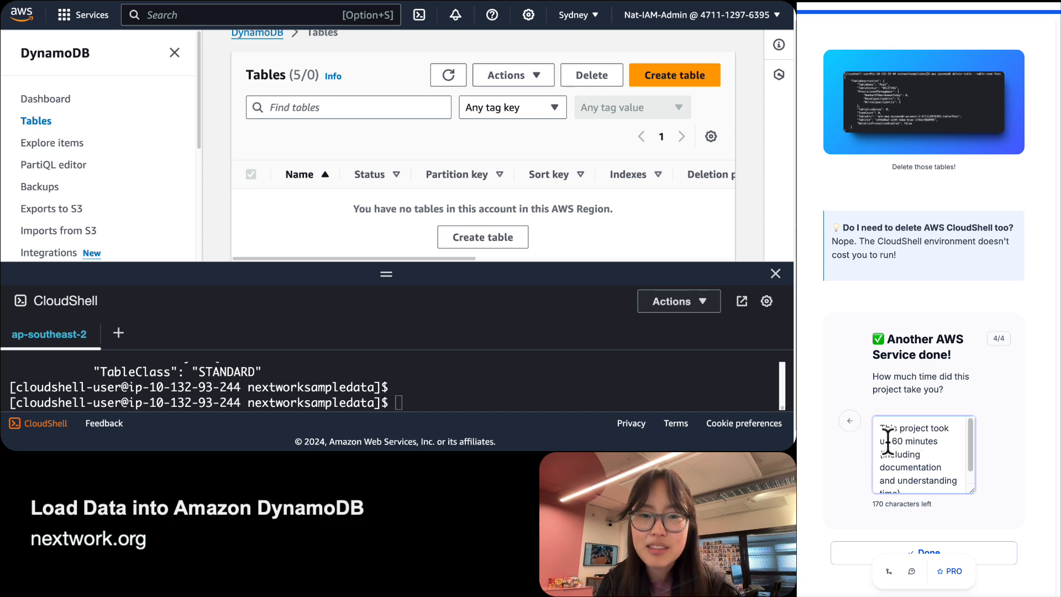
scroll(913, 346, "down", 4)
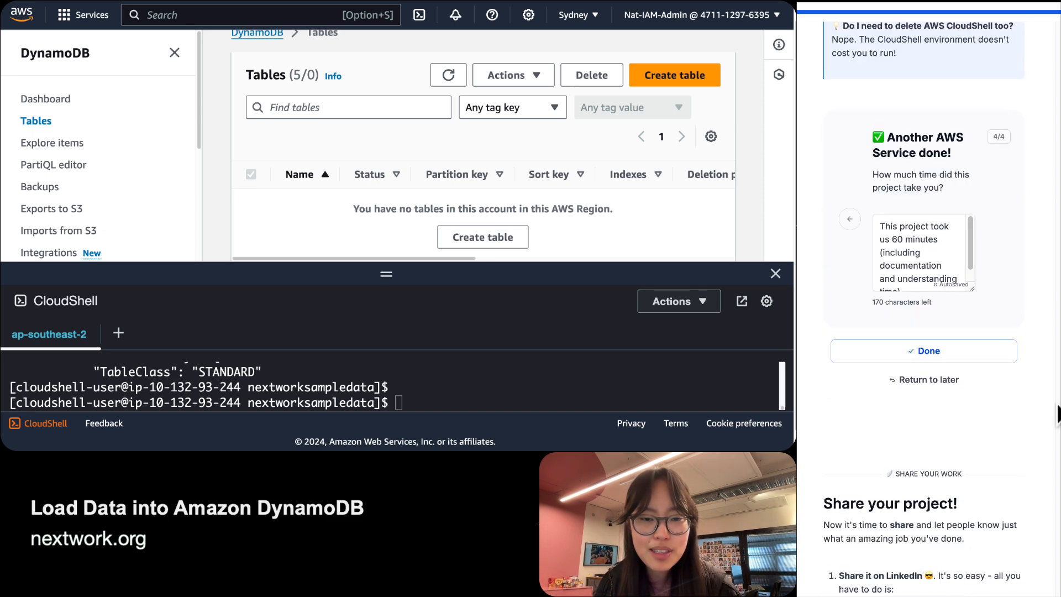
left_click(912, 344)
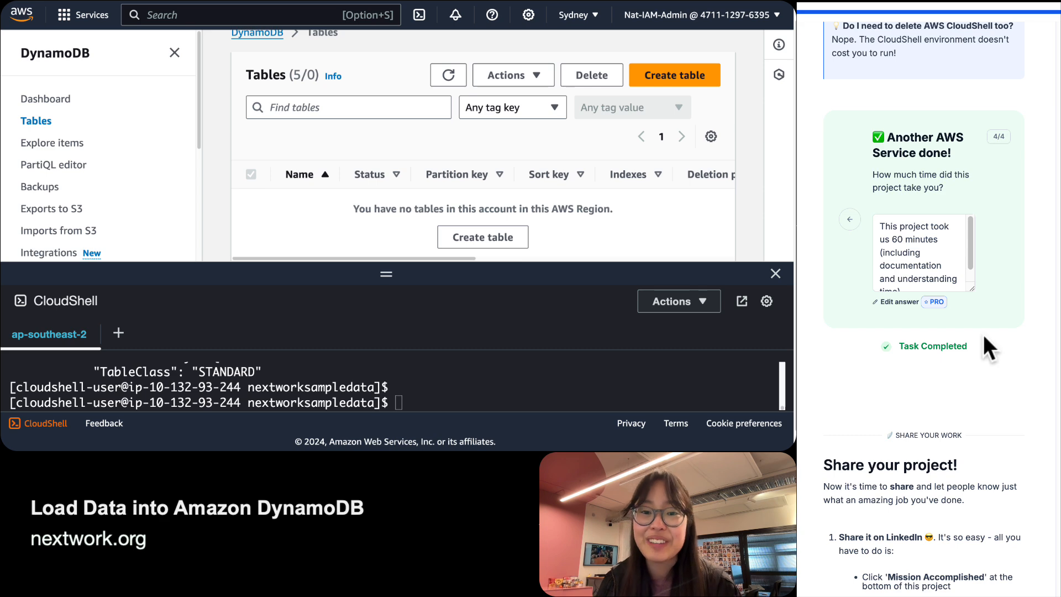
scroll(983, 335, "down", 5)
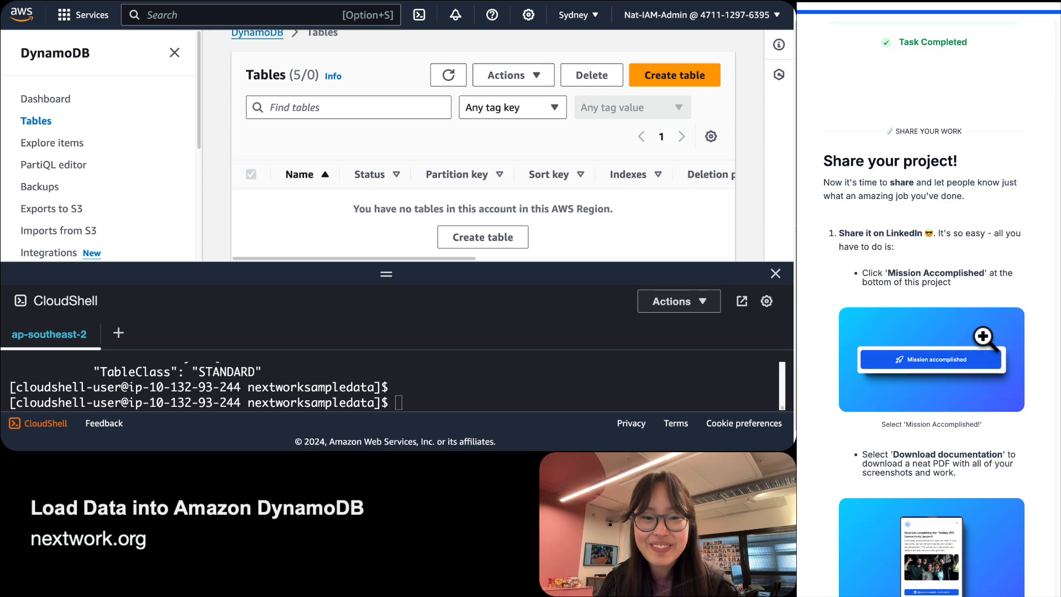
scroll(984, 339, "up", 3)
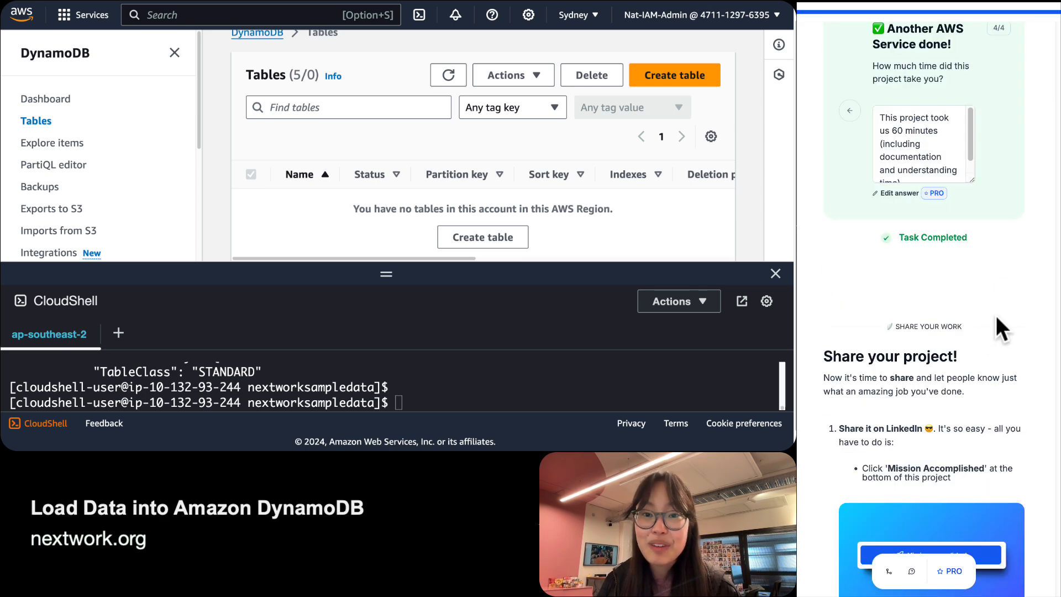
scroll(995, 315, "up", 3)
scroll(996, 315, "down", 10)
scroll(996, 316, "down", 15)
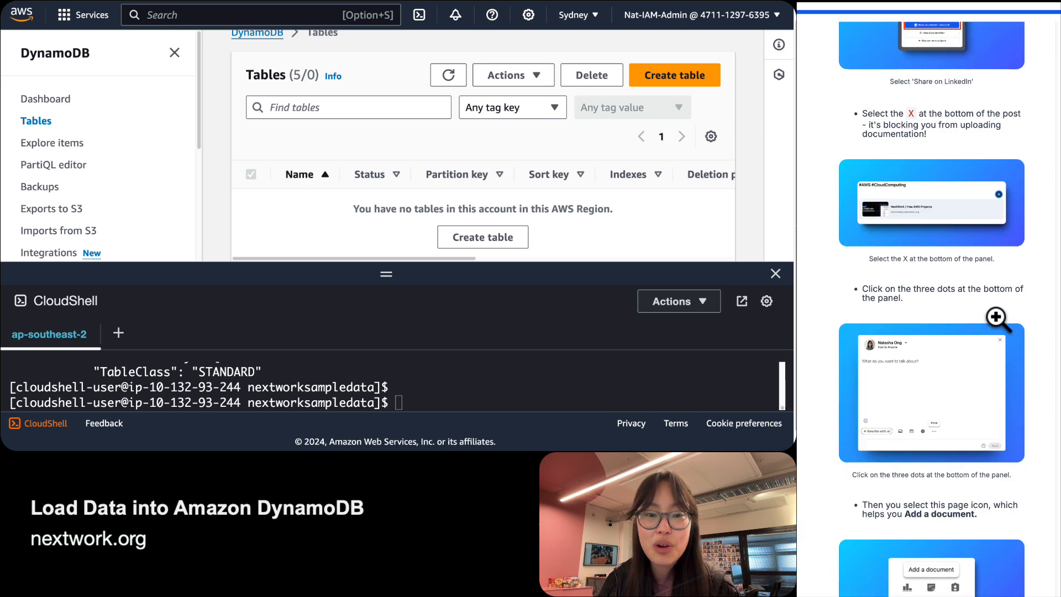
scroll(995, 315, "up", 1)
scroll(996, 315, "up", 3)
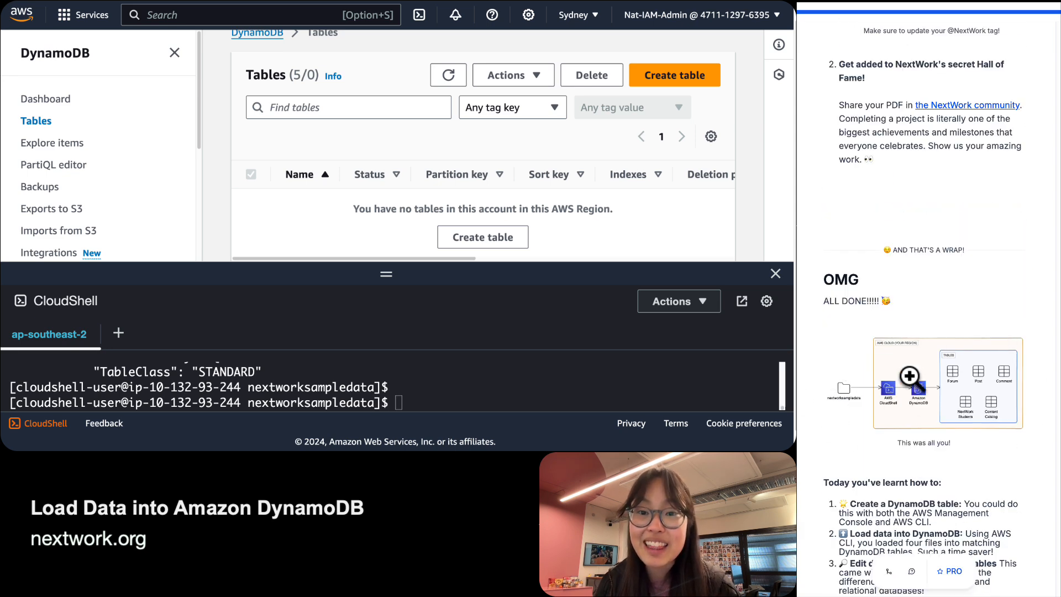
left_click(892, 400)
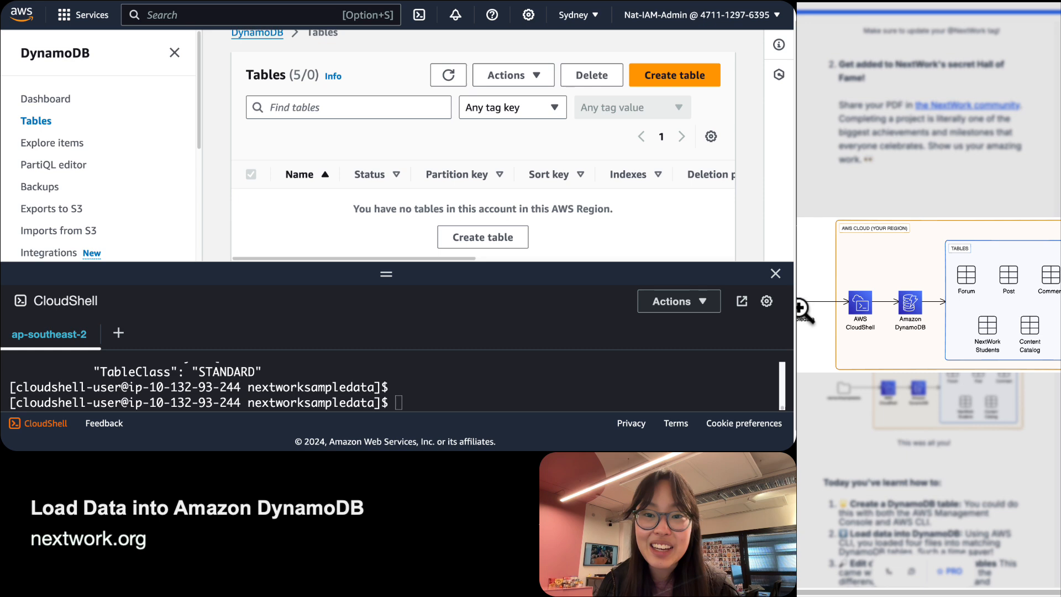
left_click(871, 310)
left_click(923, 394)
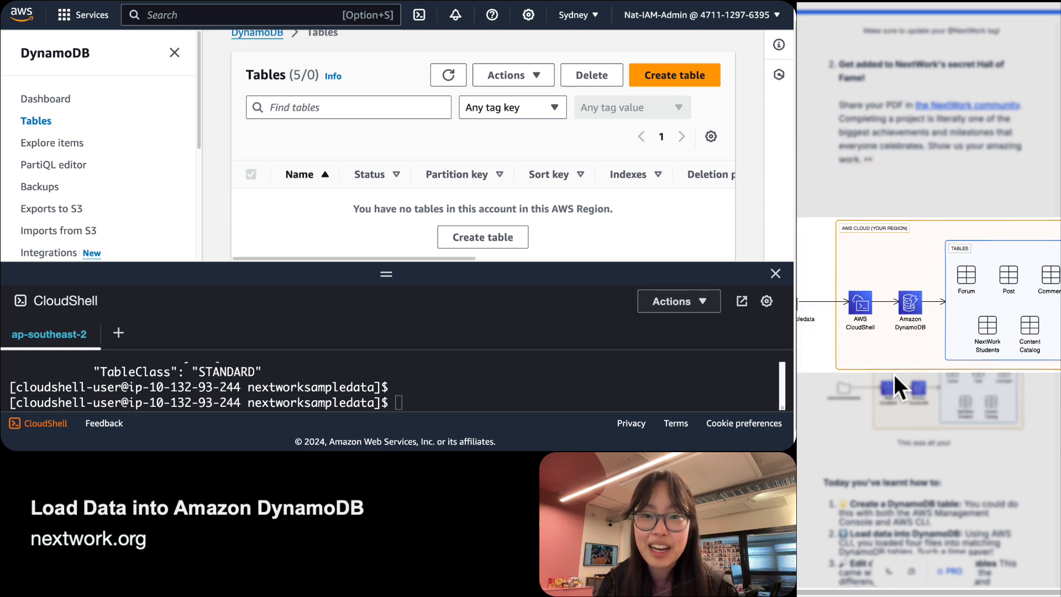
left_click(892, 374)
scroll(829, 389, "up", 5)
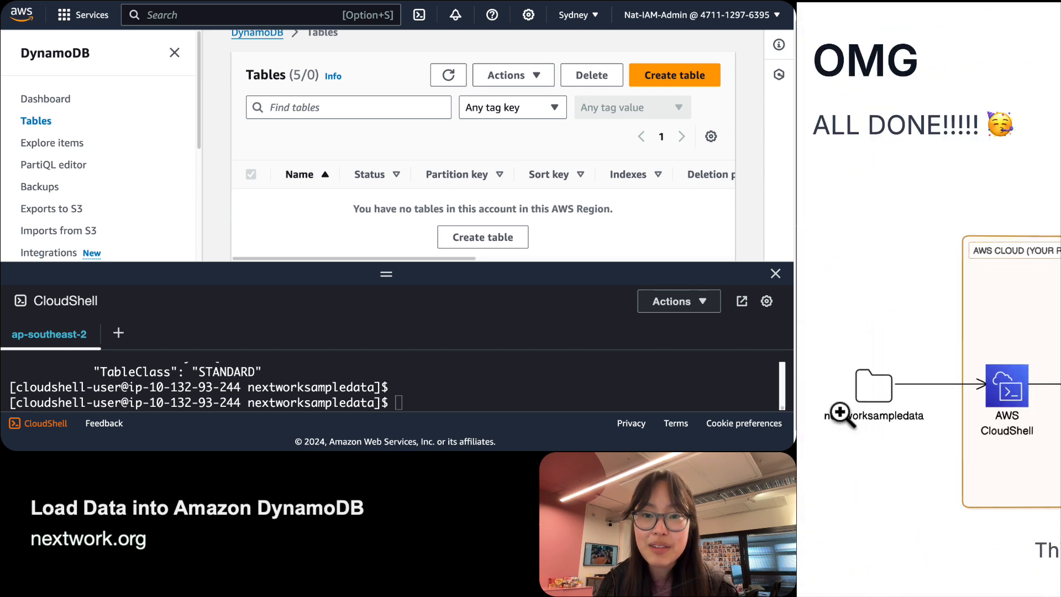
scroll(901, 397, "right", 2)
scroll(901, 397, "right", 3)
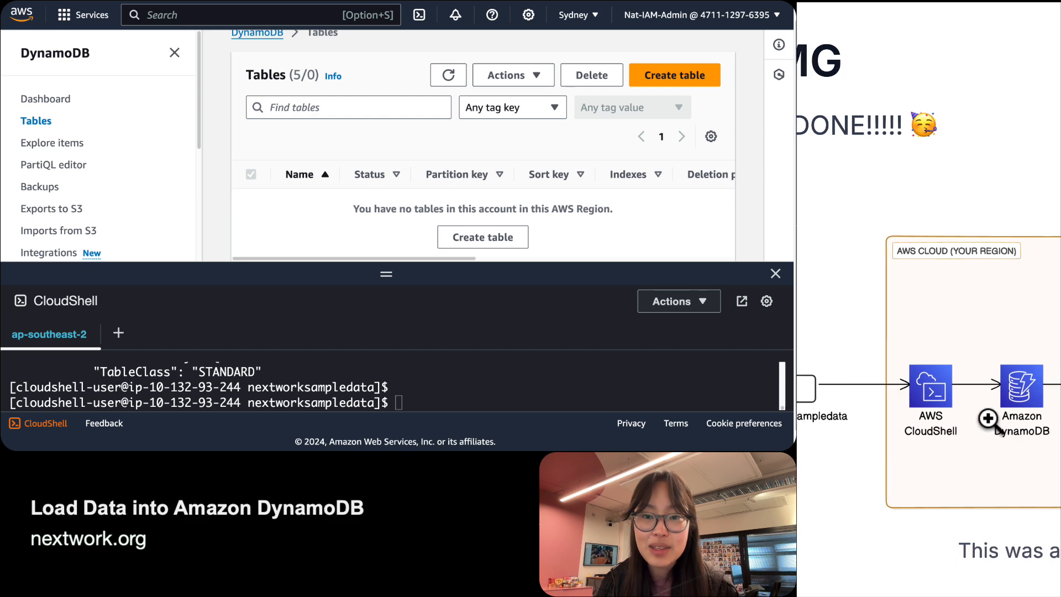
scroll(934, 407, "right", 2)
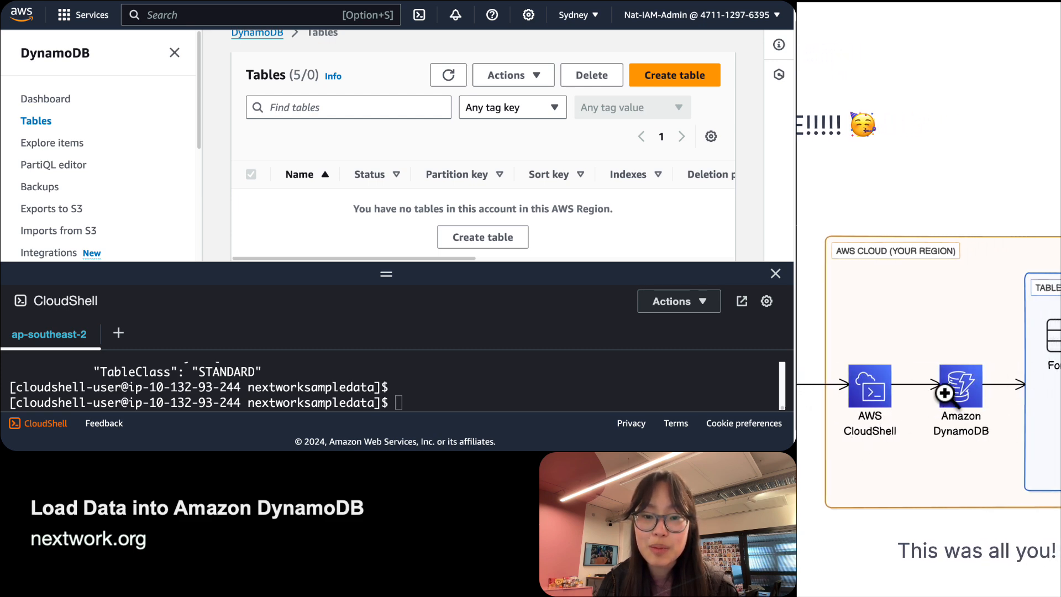
scroll(944, 393, "right", 10)
scroll(949, 326, "right", 1)
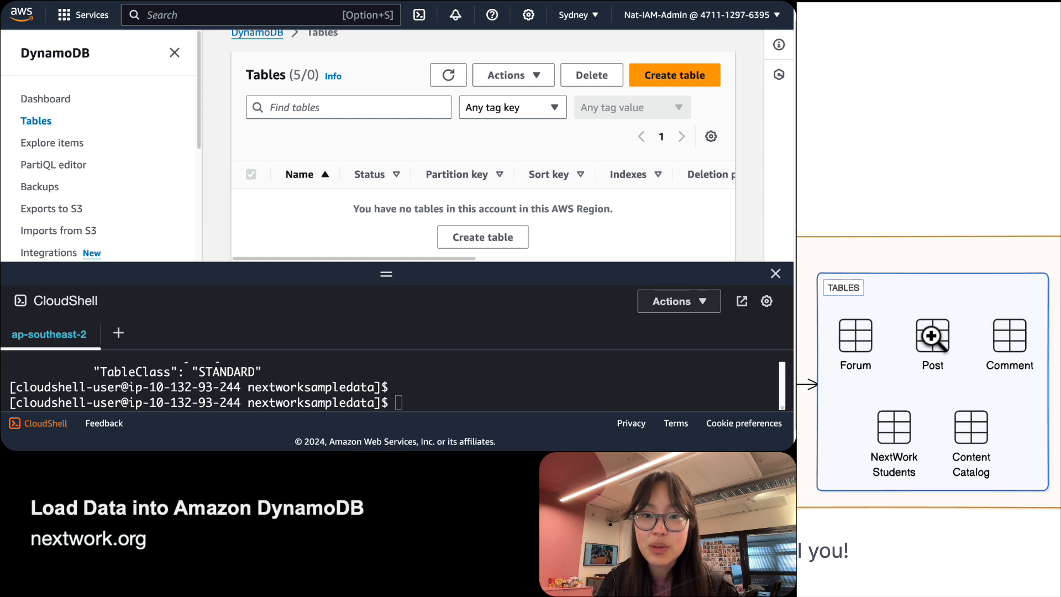
scroll(972, 418, "down", 1)
scroll(936, 478, "down", 5)
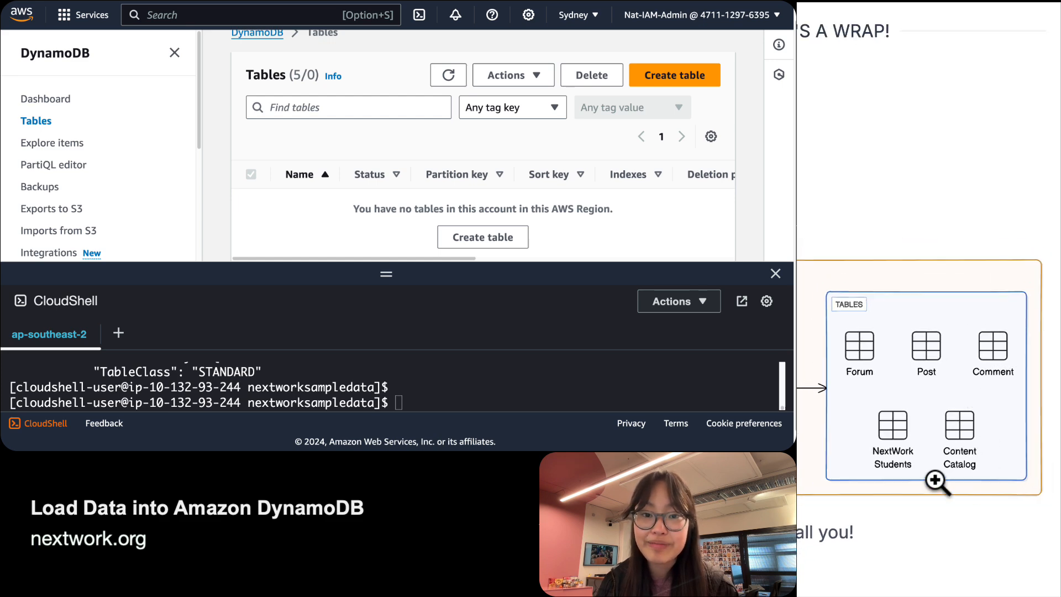
scroll(936, 478, "down", 2)
scroll(936, 478, "down", 2)
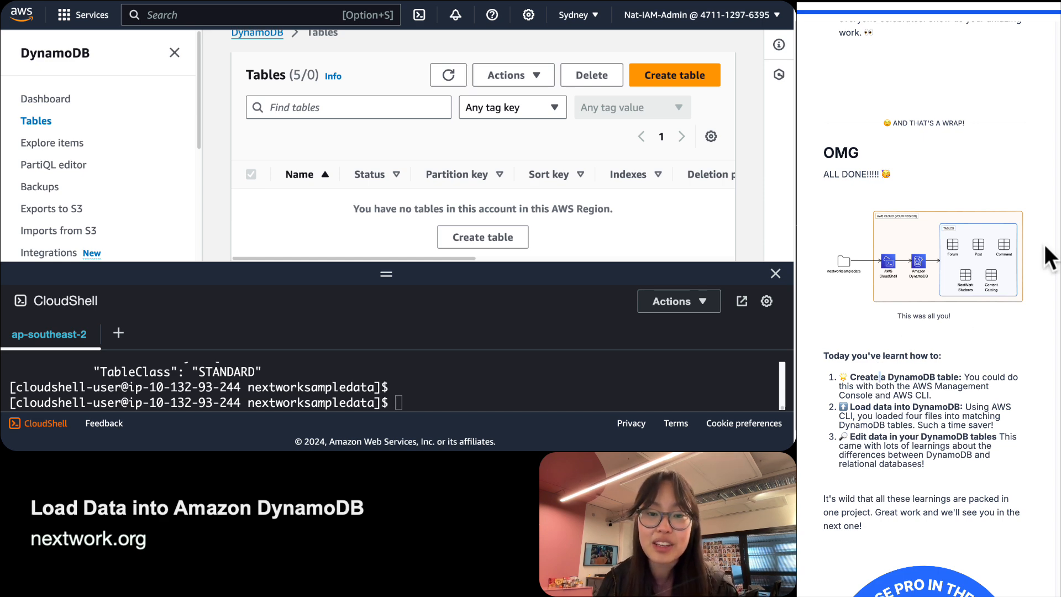
scroll(1032, 258, "up", 5)
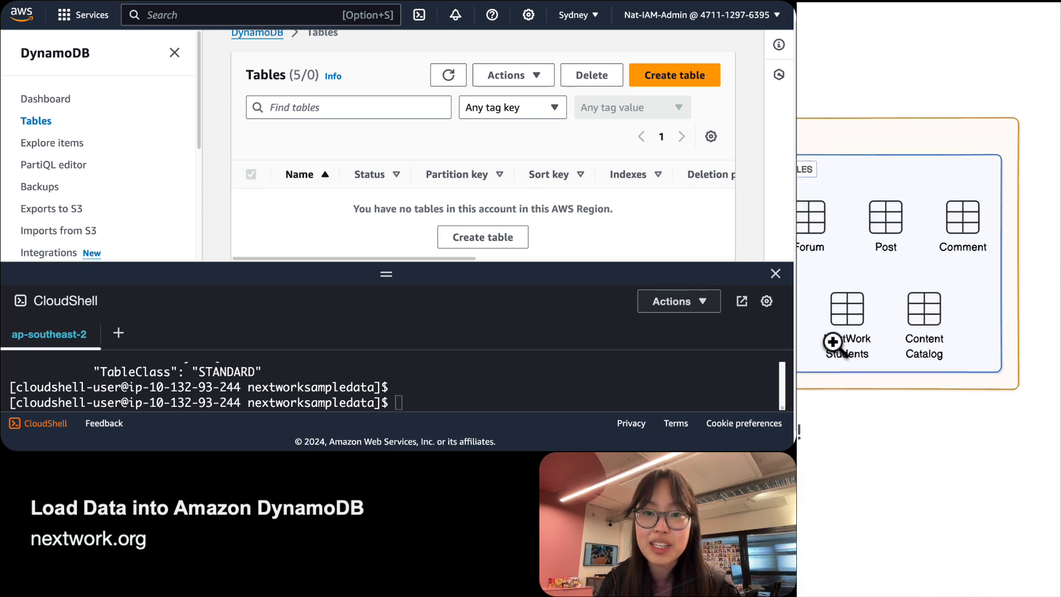
scroll(833, 343, "down", 5)
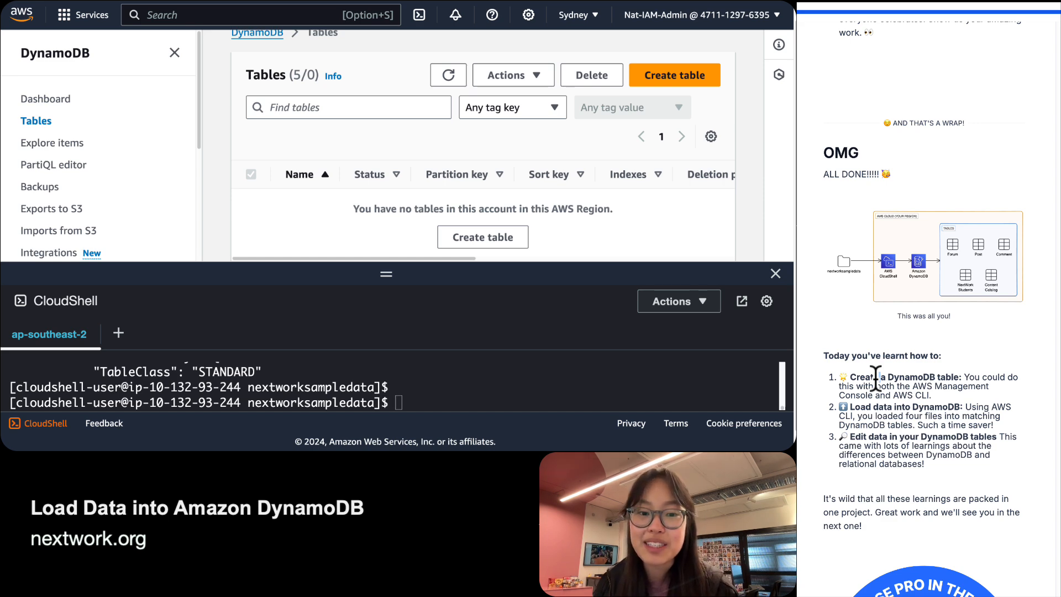
Highlight the load, edit and relational-comparison learning points, then scroll down to the trophy.
triple_click(904, 416)
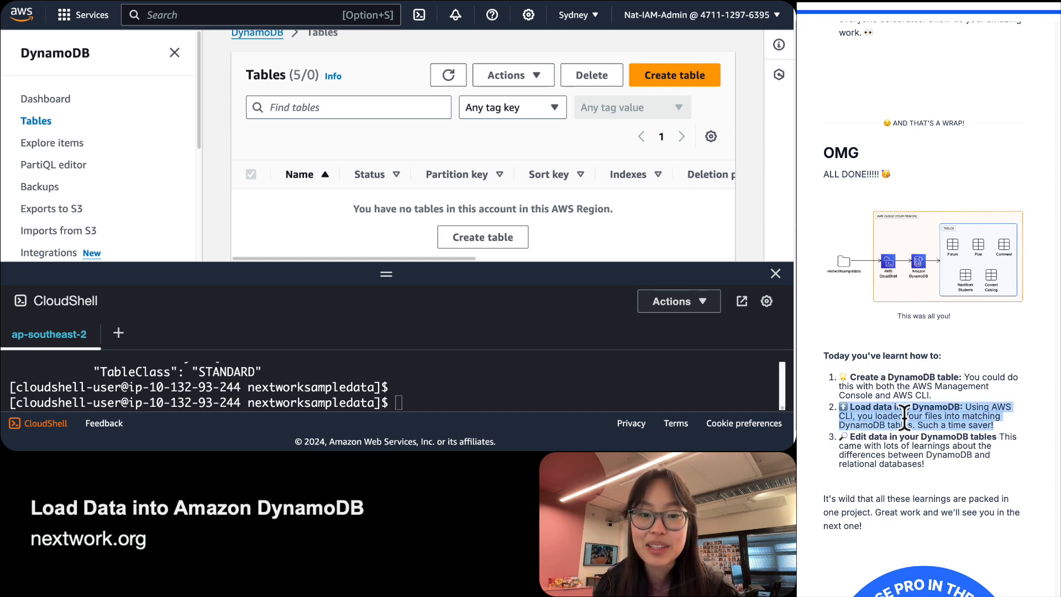
triple_click(901, 446)
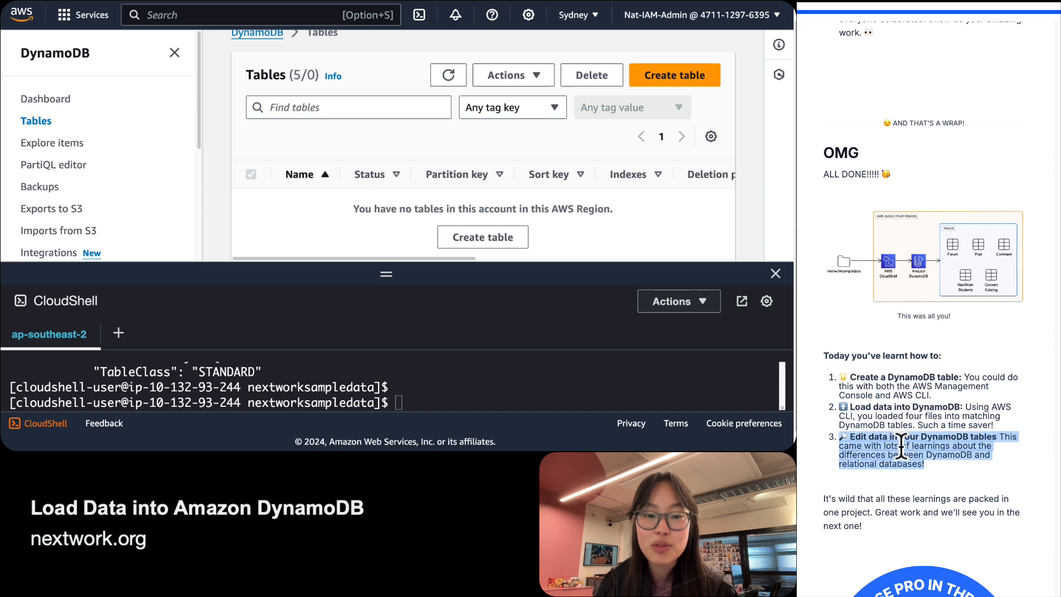
left_click(897, 451)
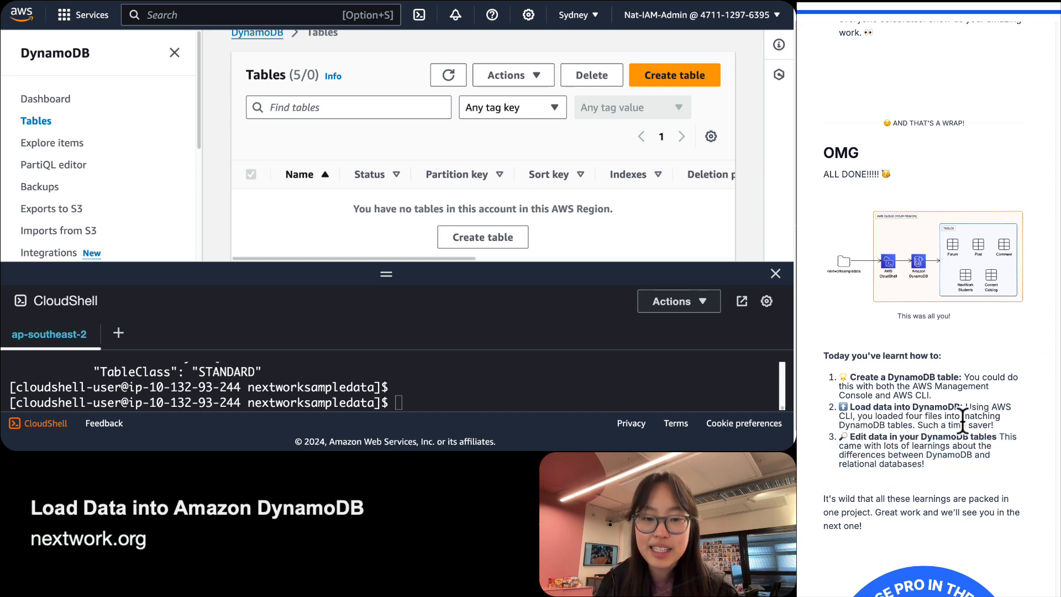
left_click_drag(964, 475, 902, 445)
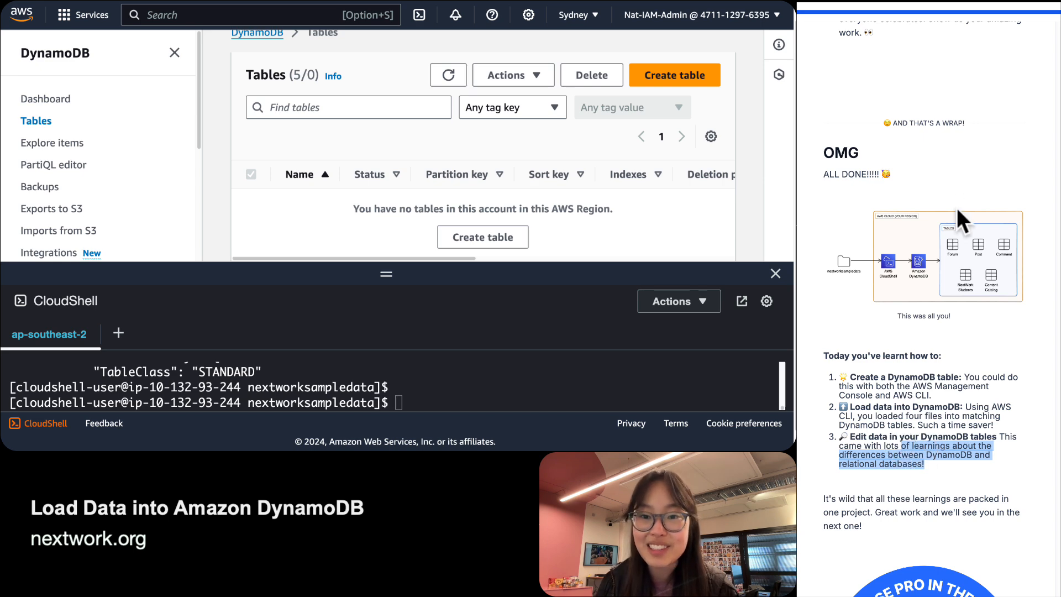
scroll(894, 499, "down", 5)
scroll(895, 397, "down", 5)
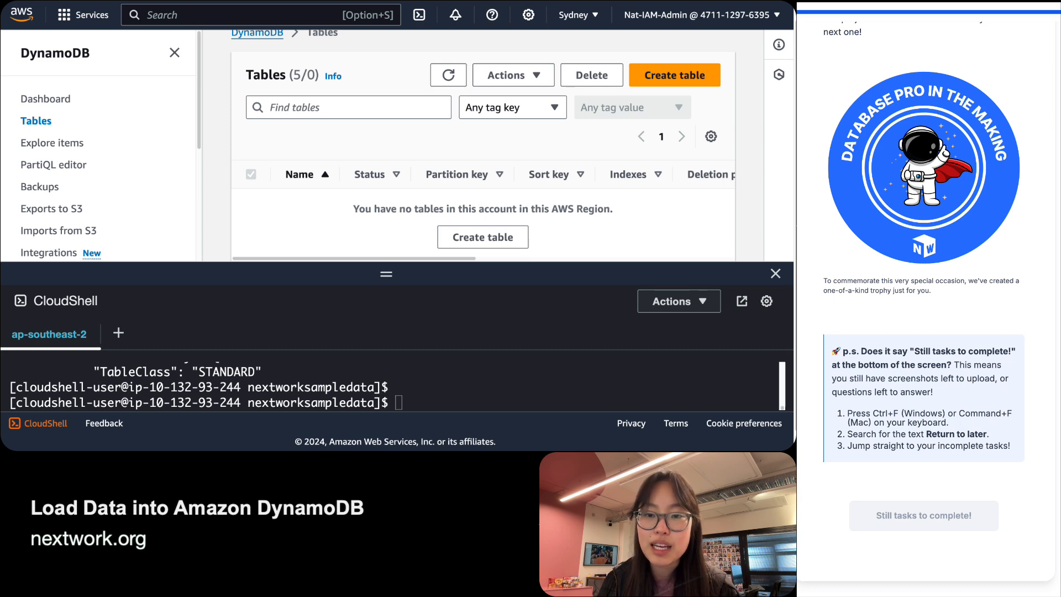
scroll(926, 304, "up", 1)
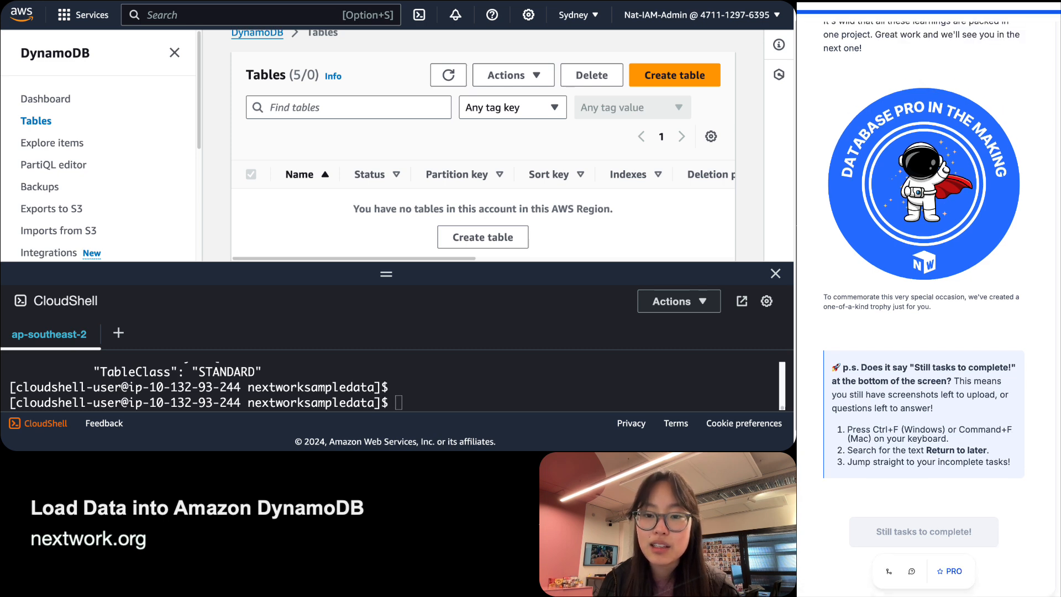
scroll(926, 304, "up", 10)
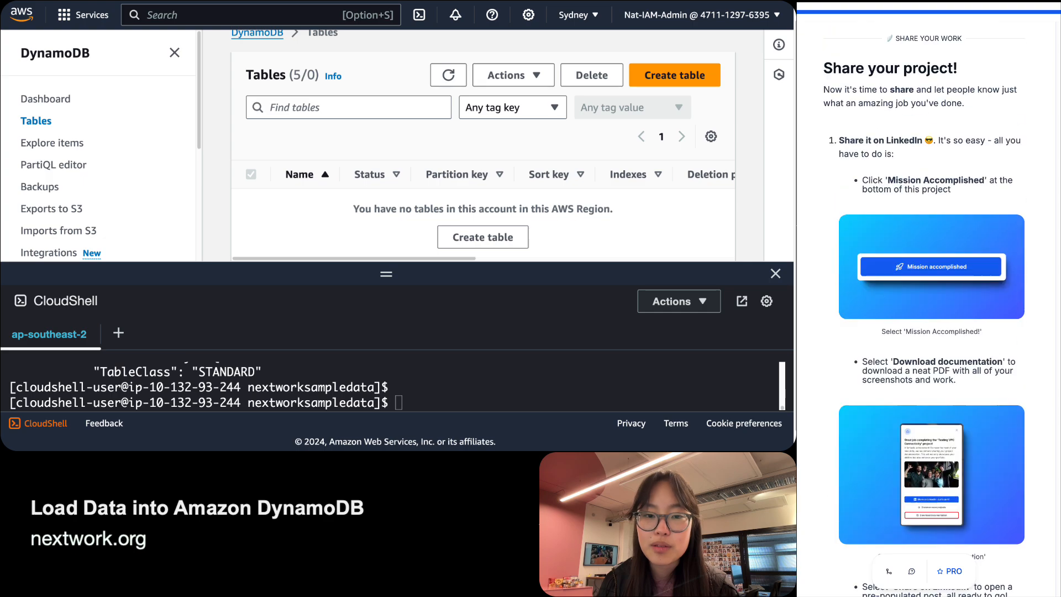
scroll(925, 304, "up", 10)
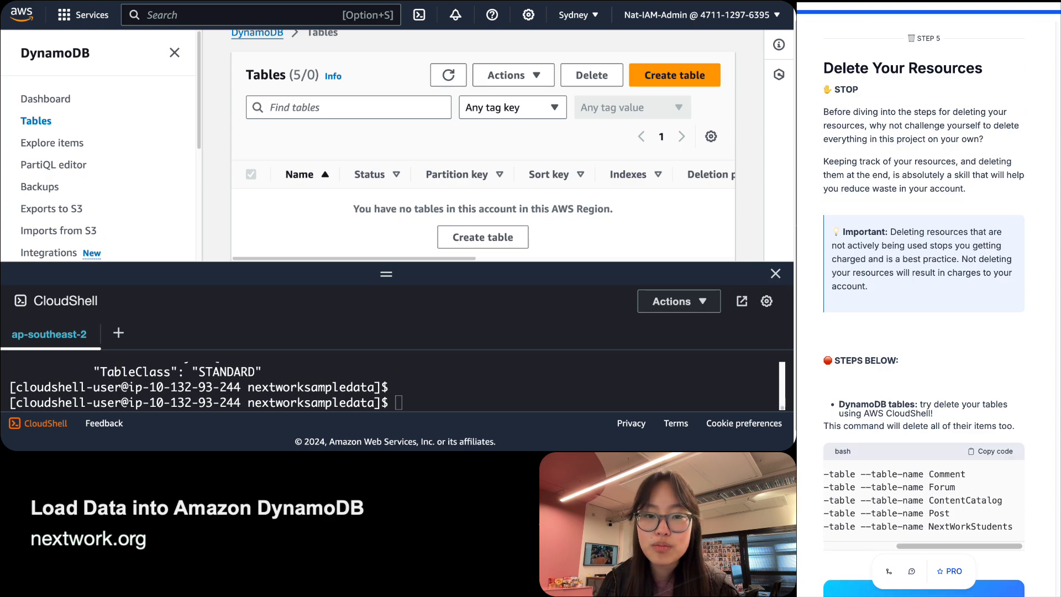
scroll(925, 304, "up", 20)
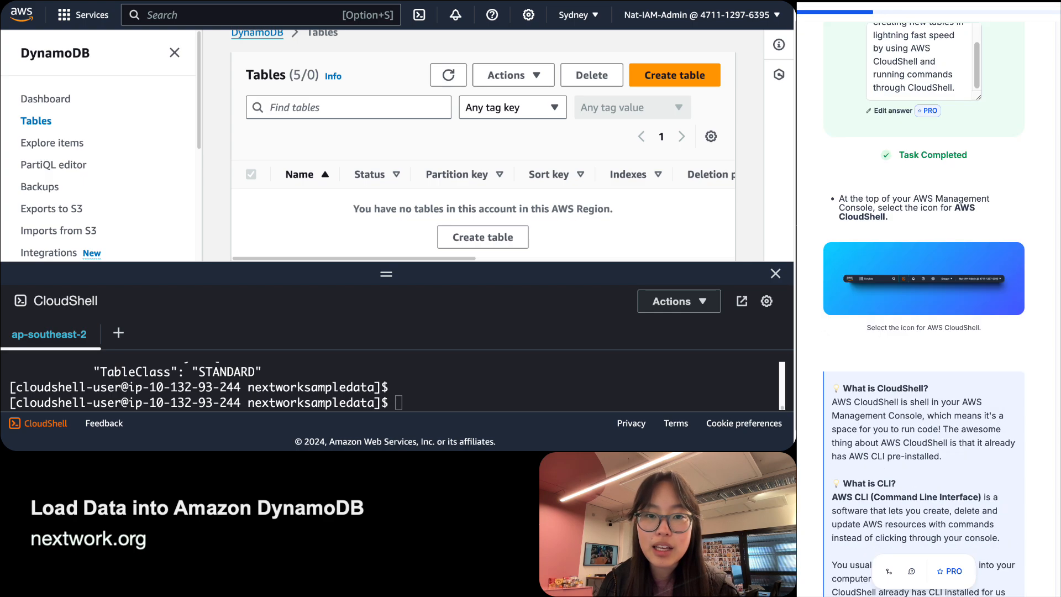
scroll(926, 304, "up", 20)
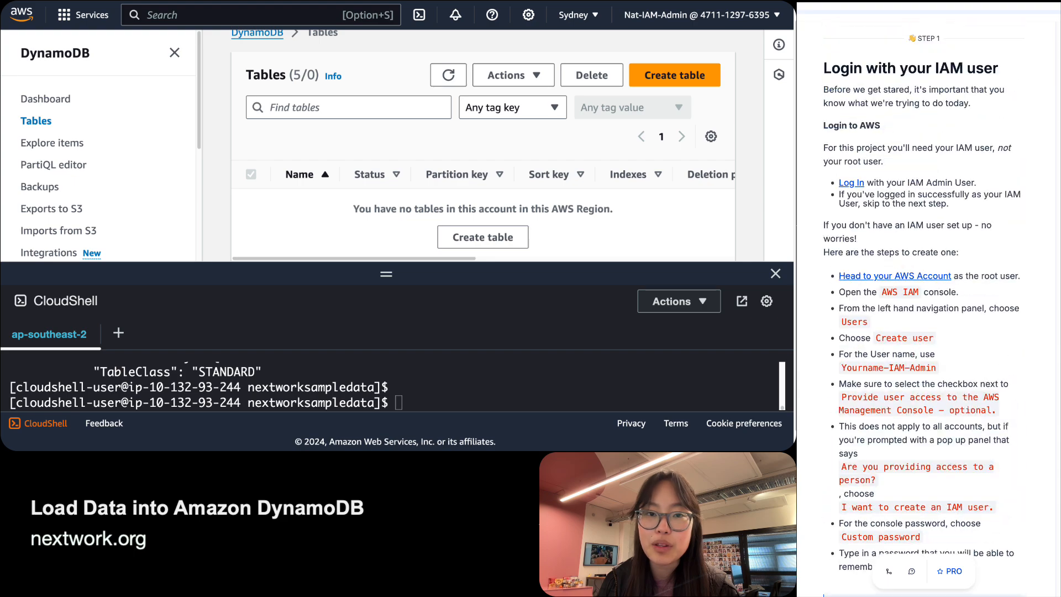
scroll(925, 304, "down", 20)
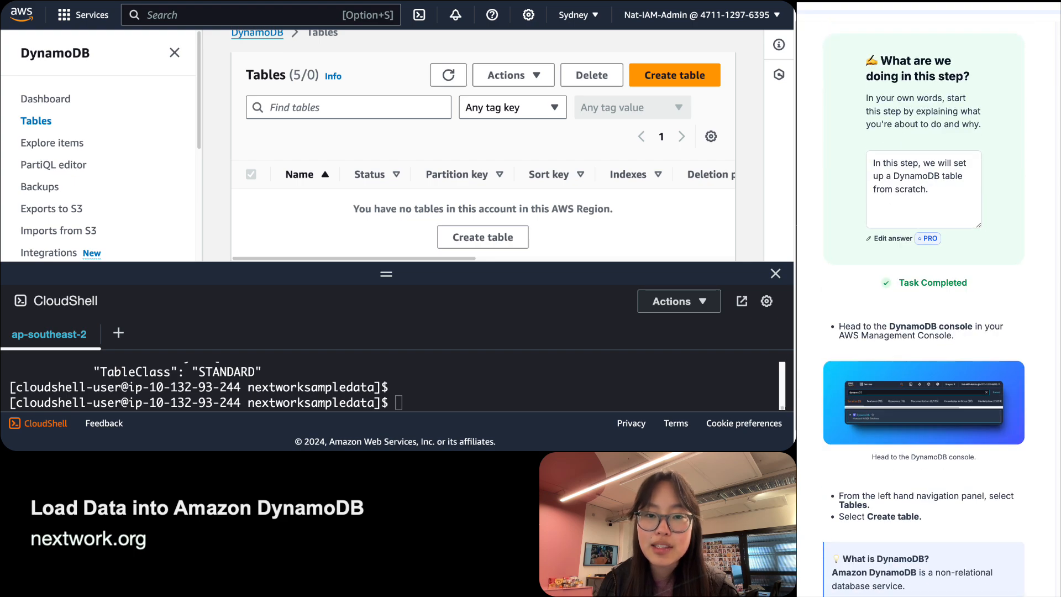
scroll(1042, 381, "down", 20)
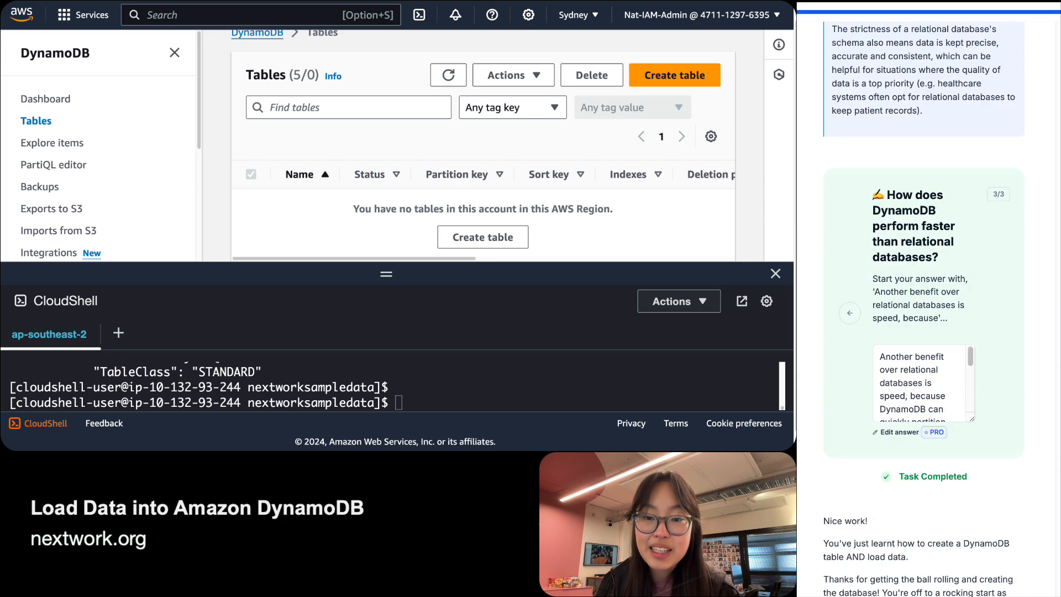
scroll(965, 380, "down", 20)
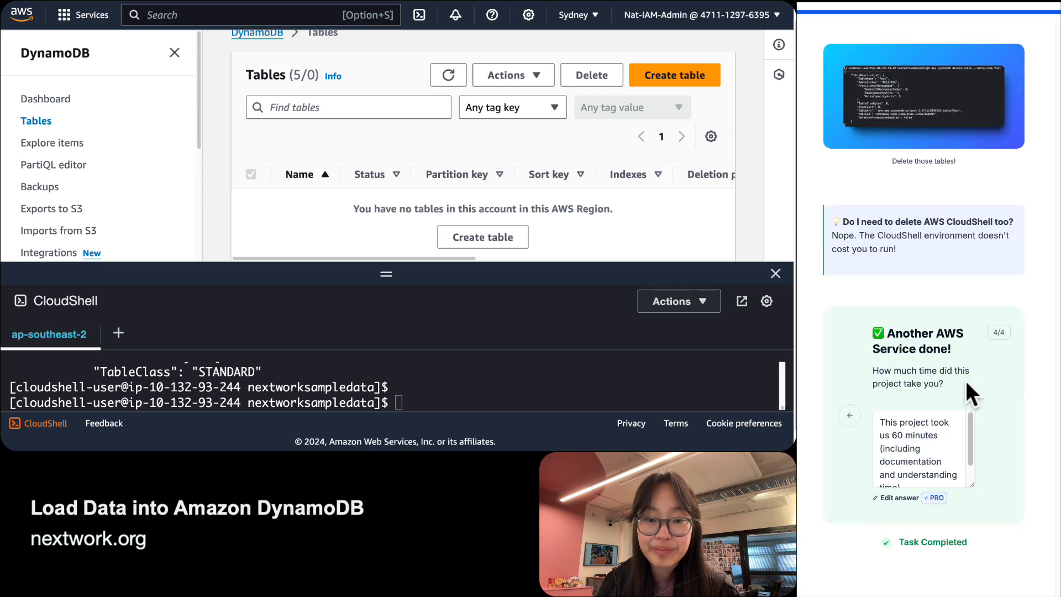
scroll(965, 380, "down", 20)
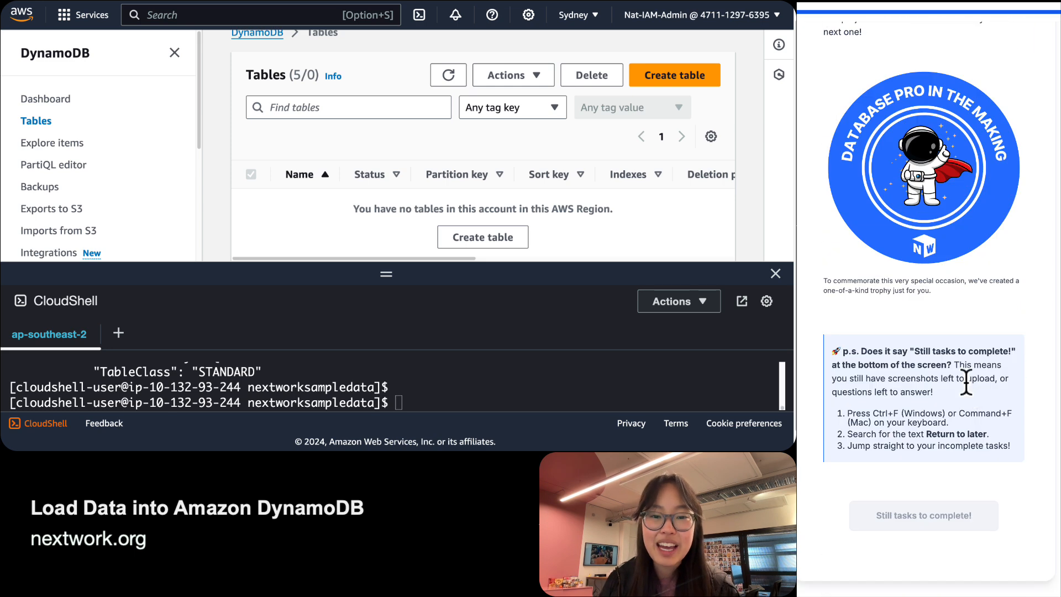
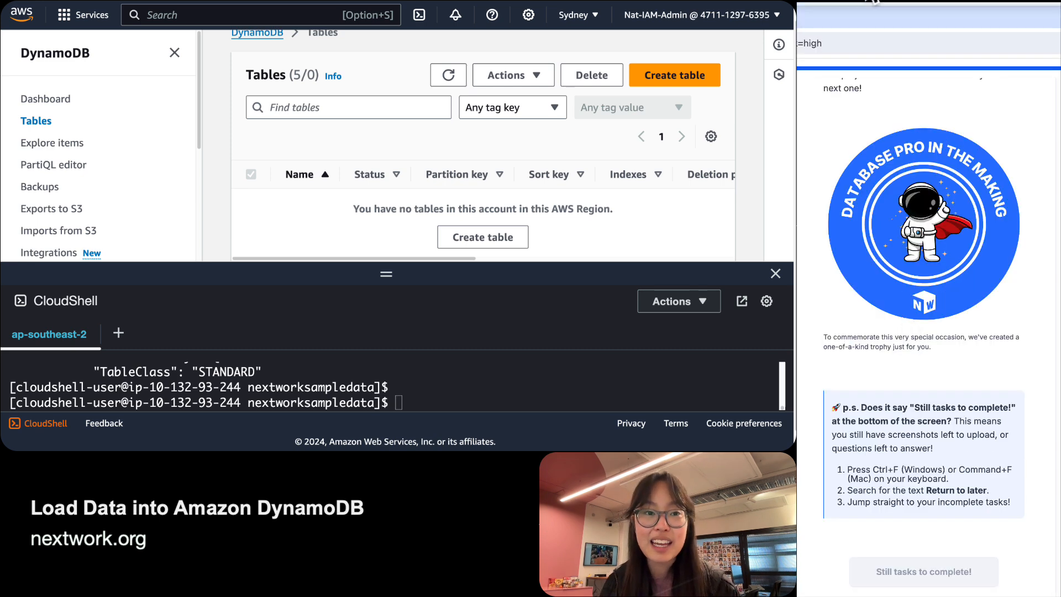
Reload the tutorial, preview the project's /document.html report, then return to the trophy page.
left_click(922, 114)
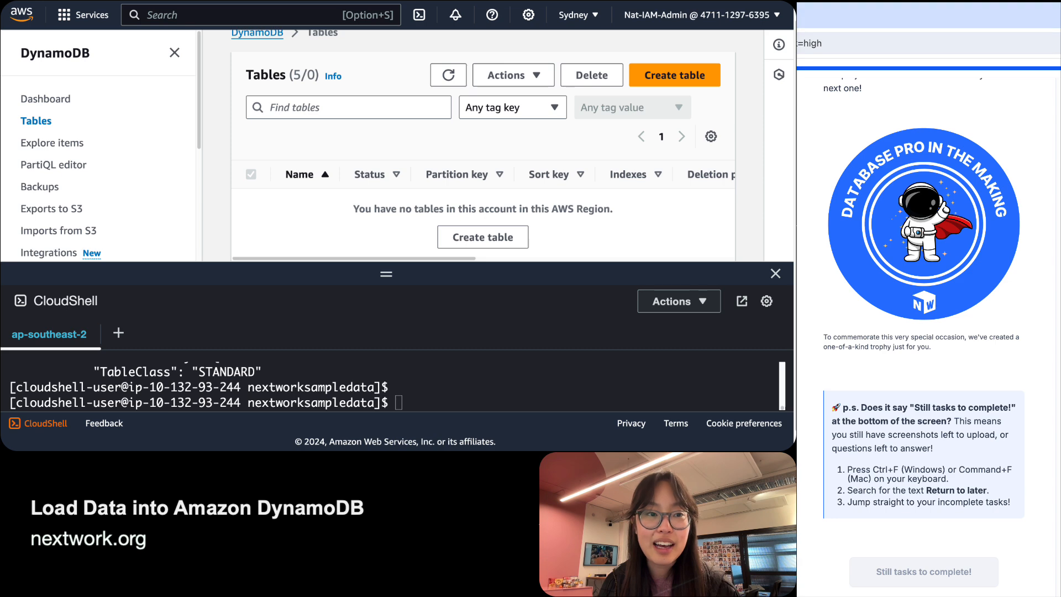
key("super+r")
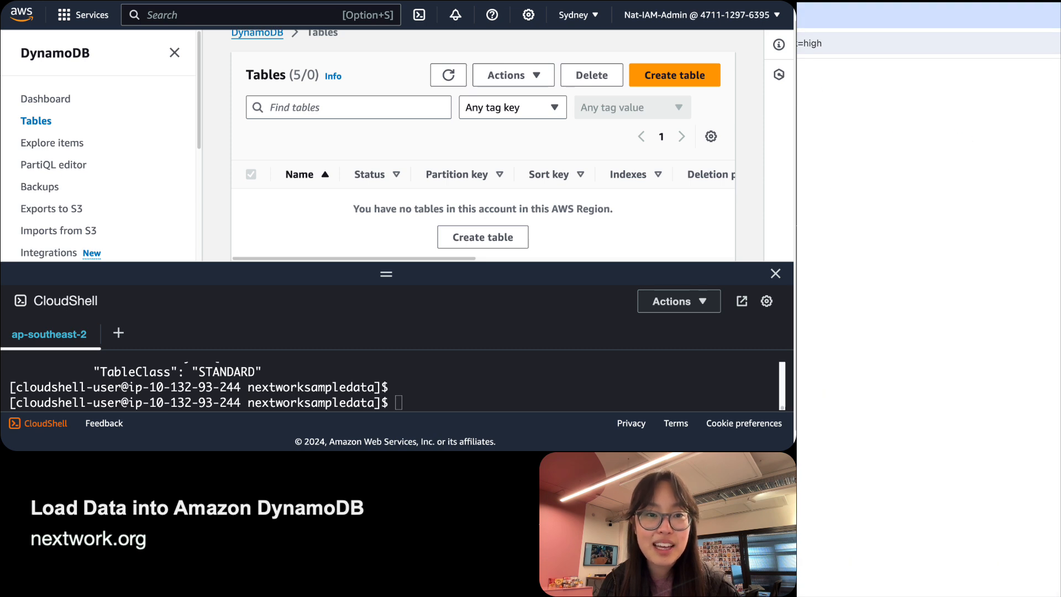
left_click(847, 43)
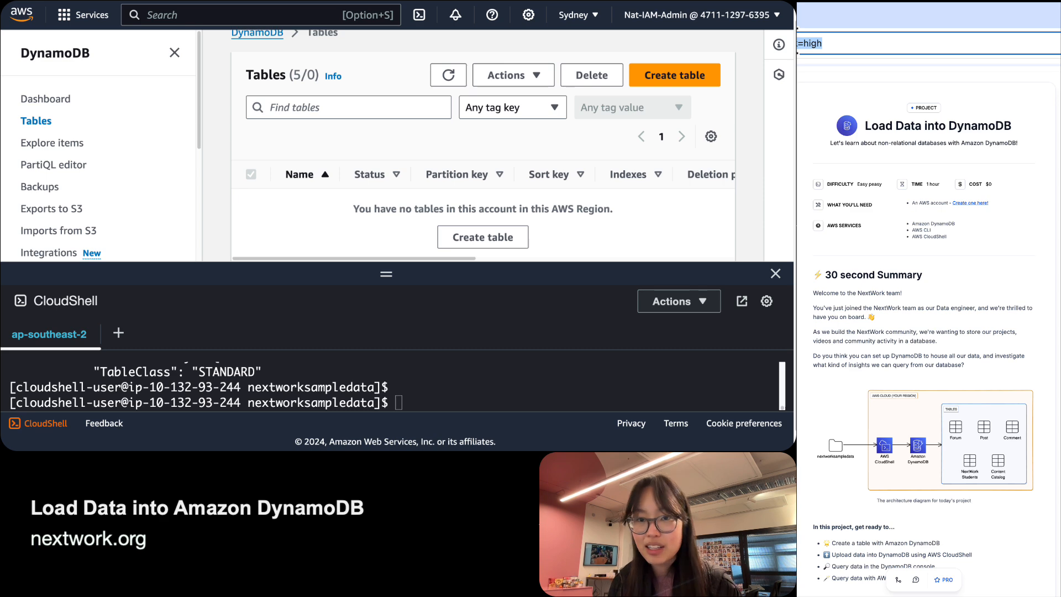
type("/")
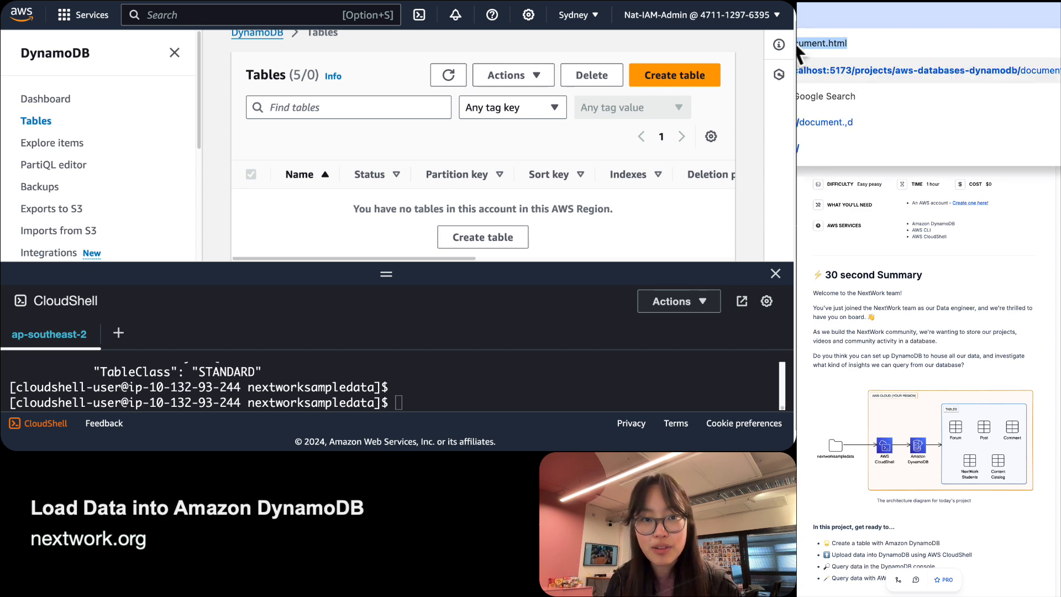
key("Return")
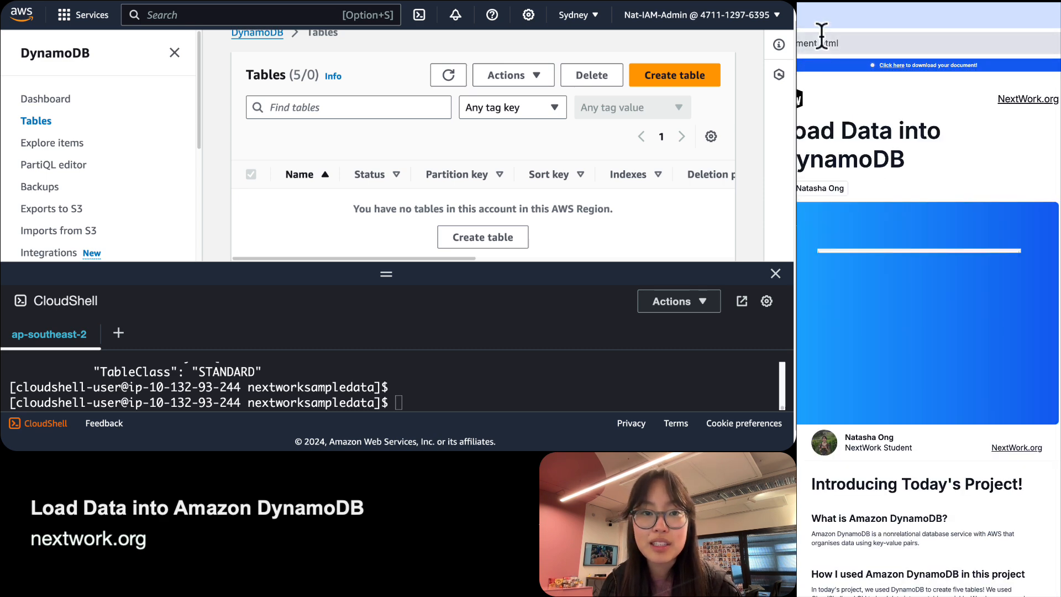
left_click(822, 43)
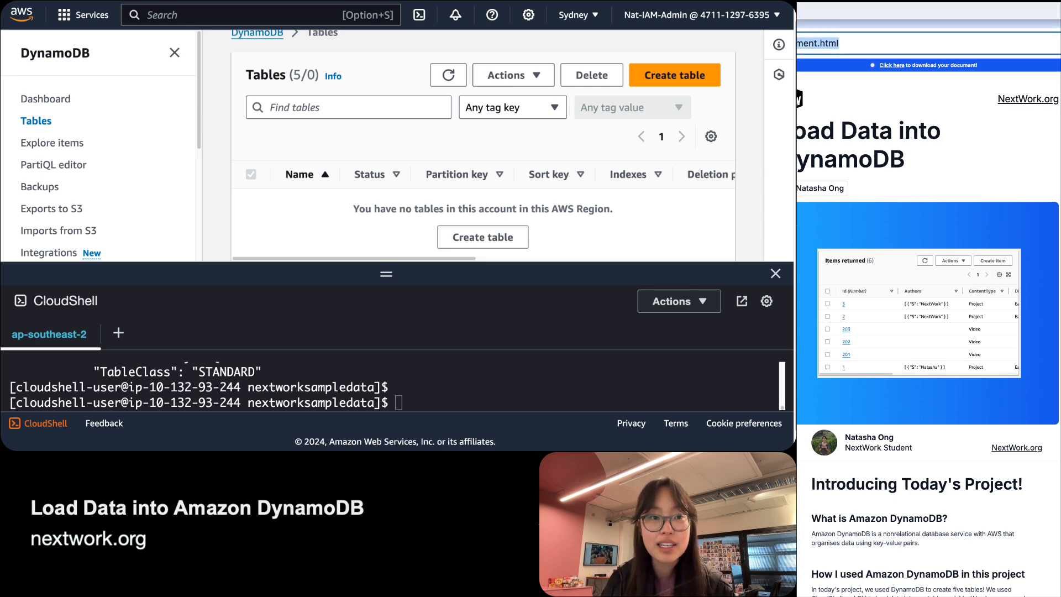
key("ctrl+shift+Tab")
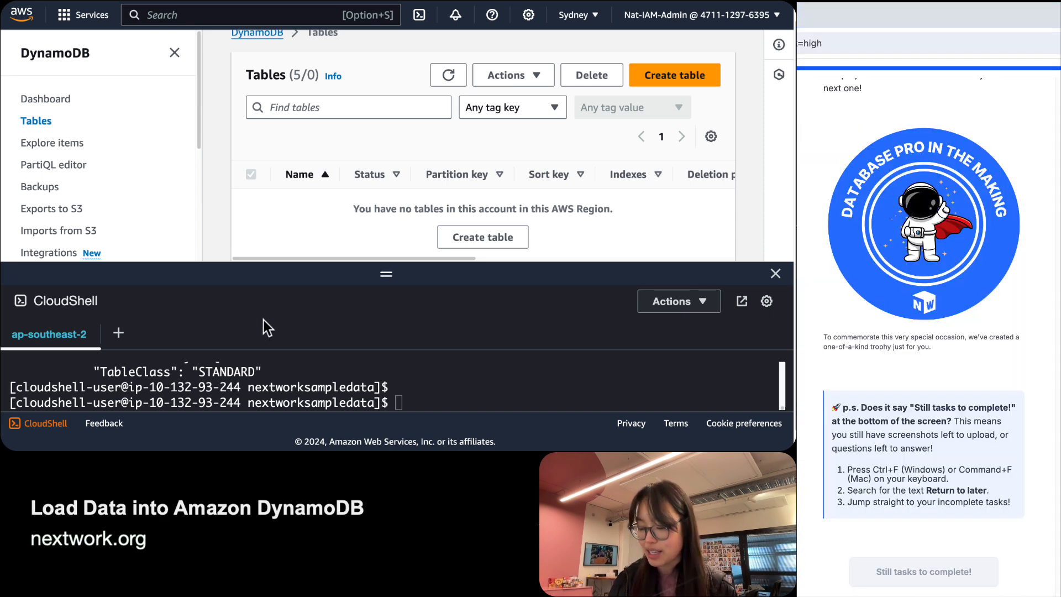
Open the Load Data into DynamoDB report in a new tab, skim it, then show all windows.
key("ctrl+t")
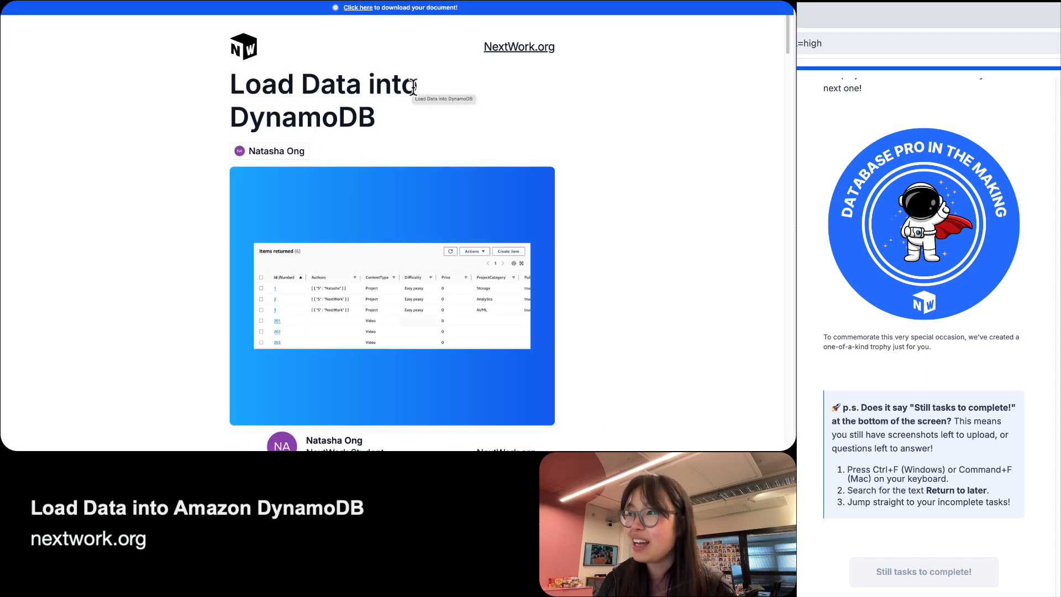
scroll(413, 85, "down", 1)
scroll(413, 85, "down", 5)
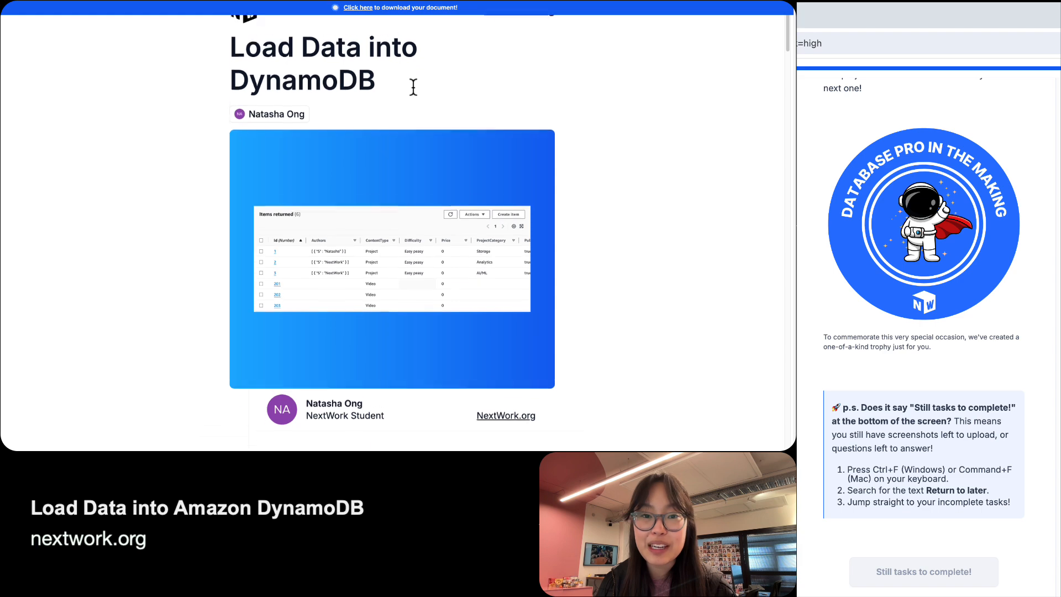
scroll(413, 86, "up", 5)
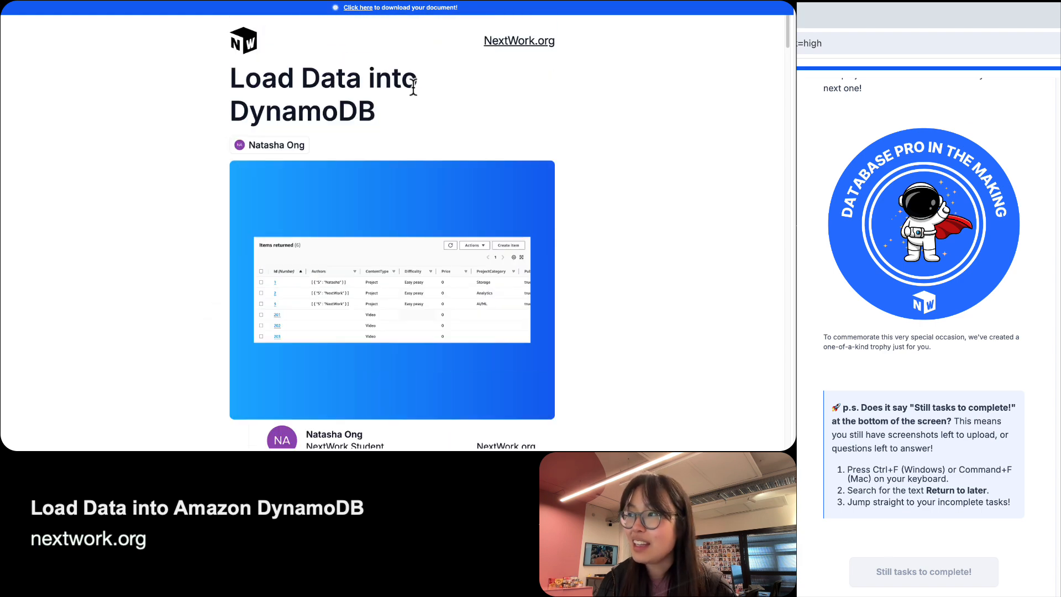
scroll(413, 85, "down", 4)
scroll(413, 85, "up", 4)
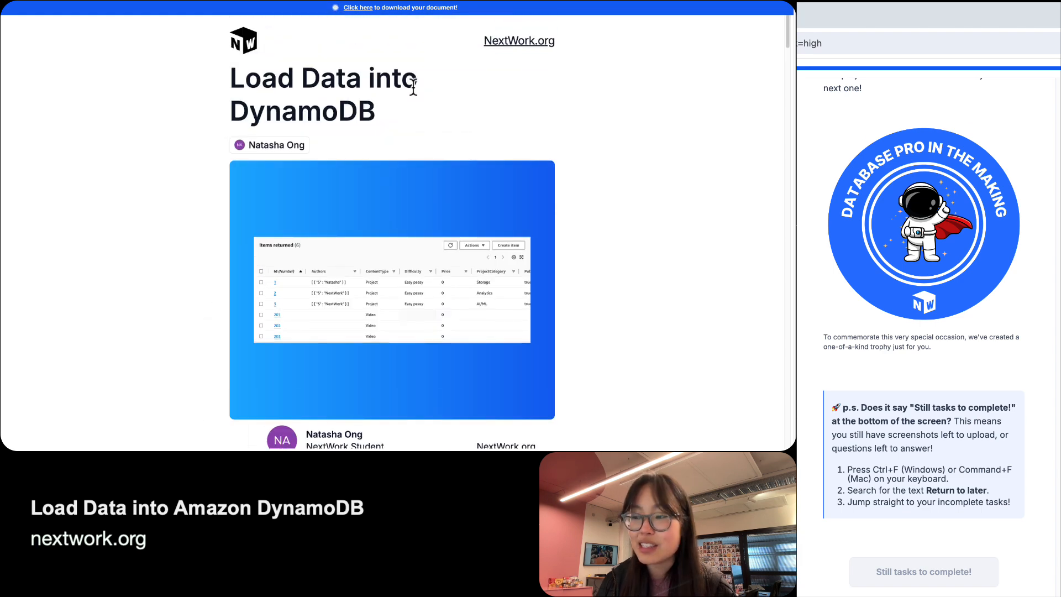
scroll(414, 86, "up", 1)
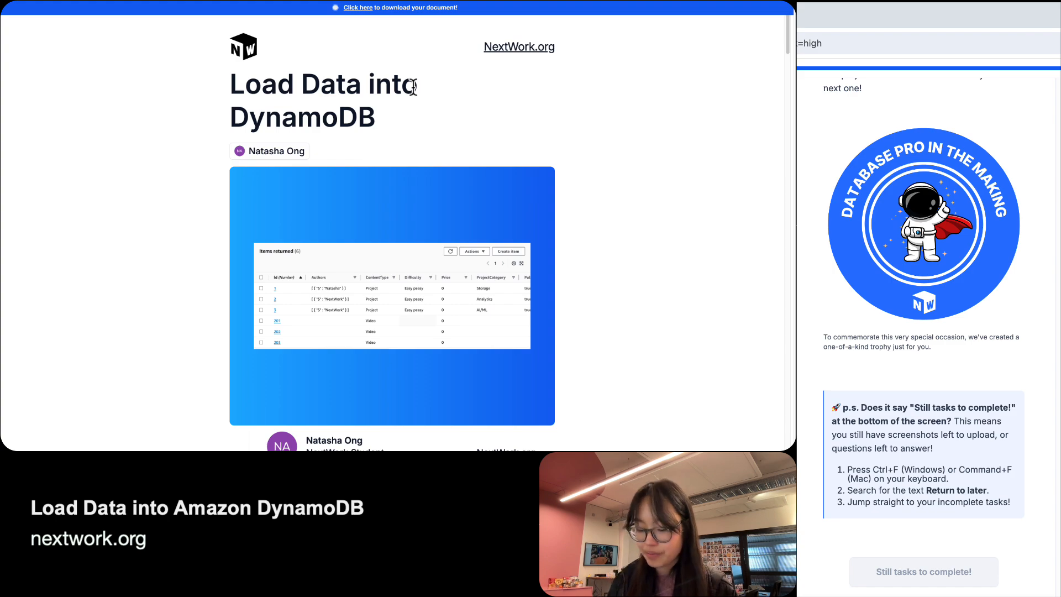
key("shift+super+f")
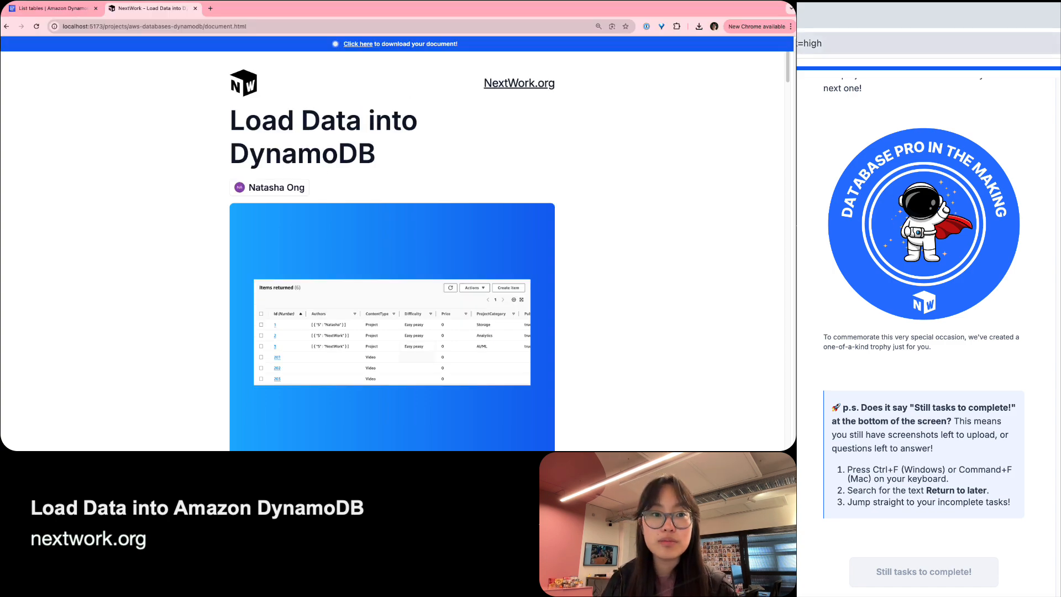
key("ctrl+Up")
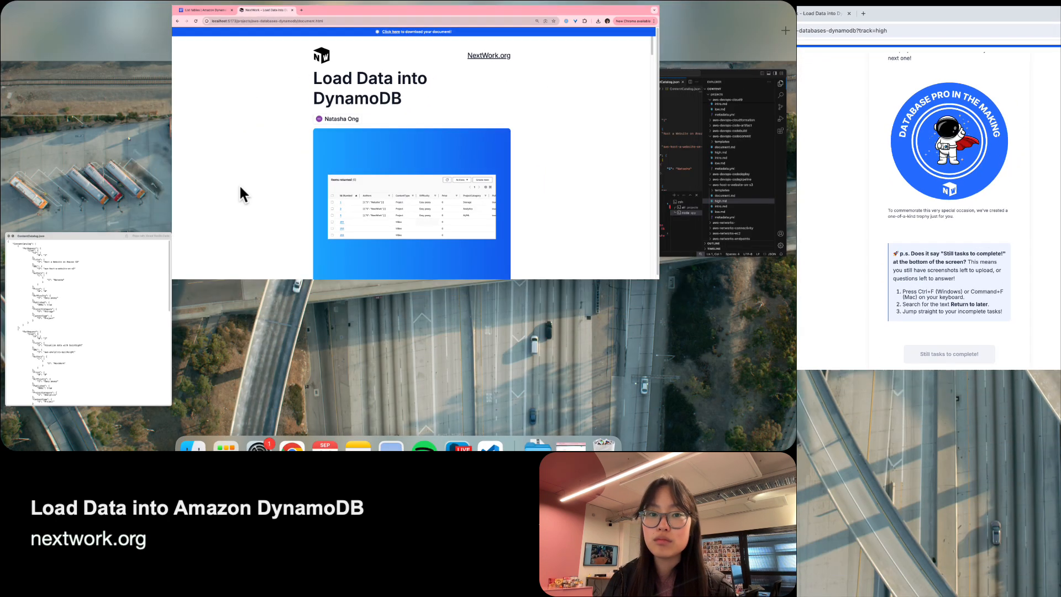
Check the ContentCatalog.json preview, then move the report tab into its own full-screen window.
left_click(238, 183)
key("ctrl+Left")
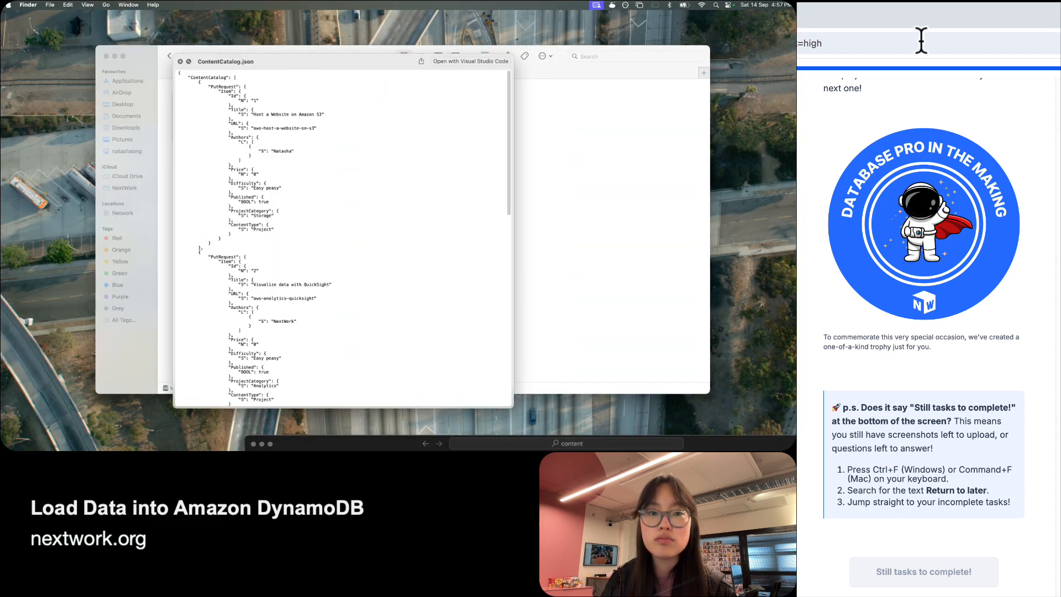
left_click(921, 40)
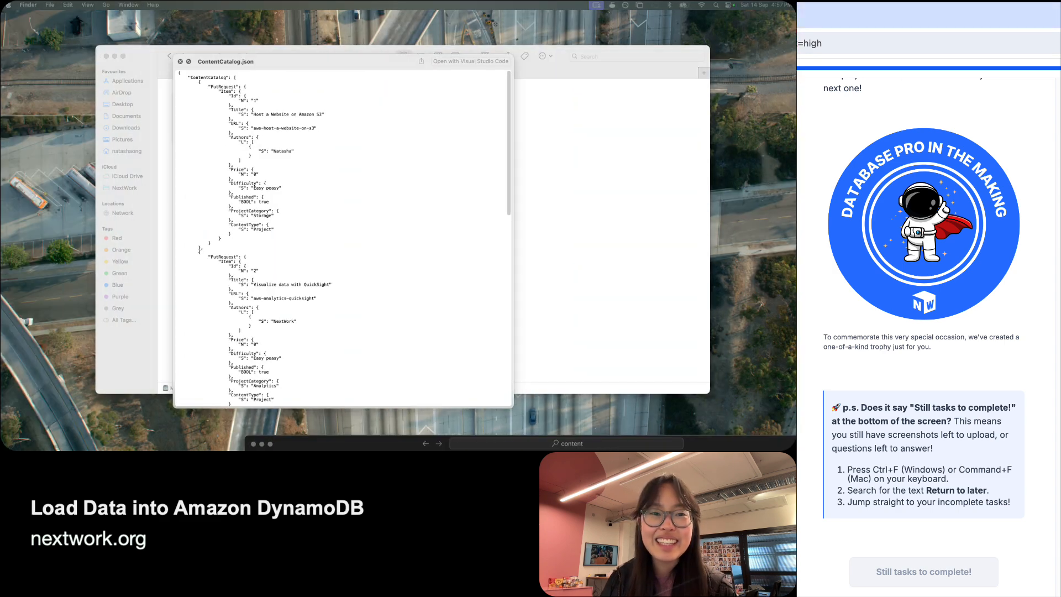
left_click_drag(798, 16, 314, 4)
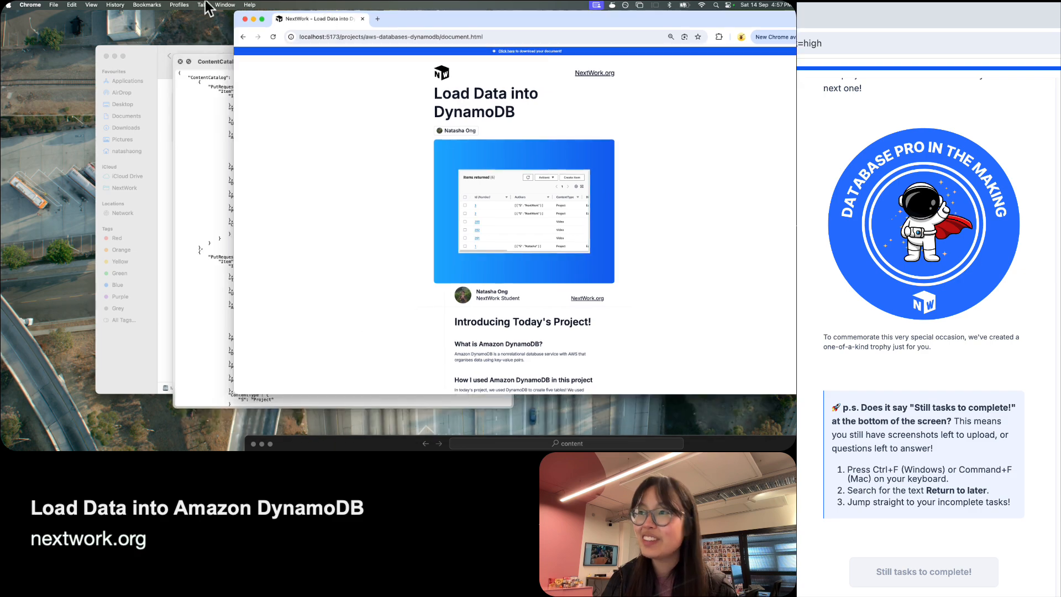
left_click(262, 19)
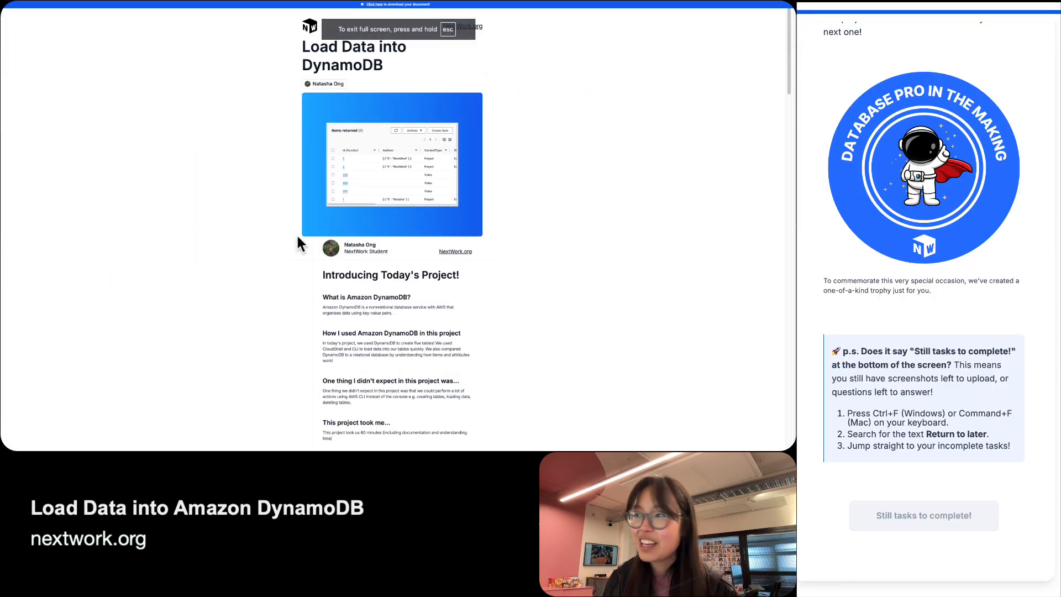
Read the report's table creation, capacity, CLI loading and attribute sections, then scroll back up.
key("super+equal")
key("super+equal")
key("super+equal")
key("super+equal")
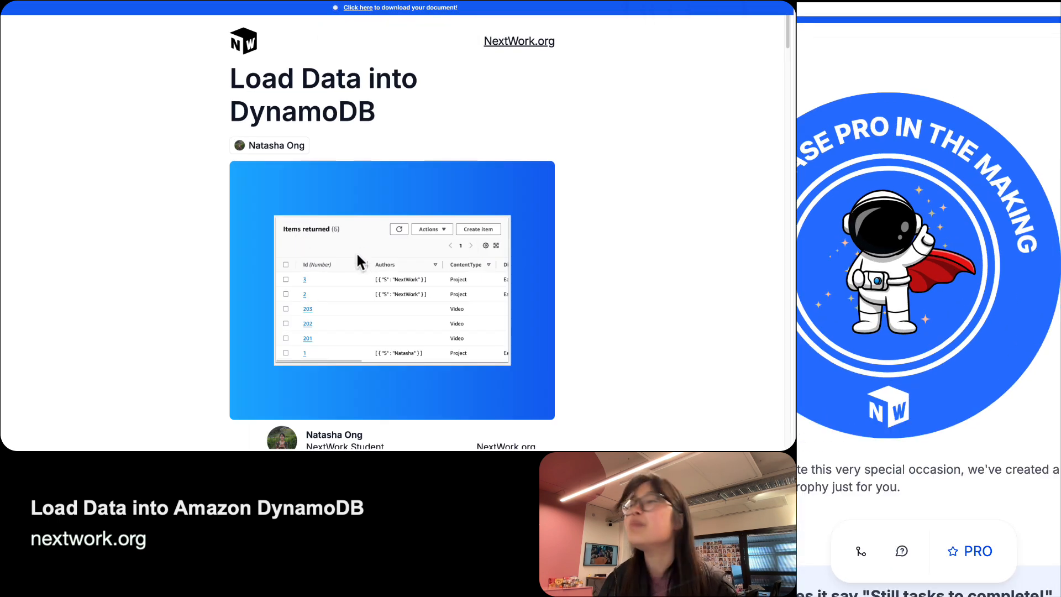
scroll(368, 175, "up", 1)
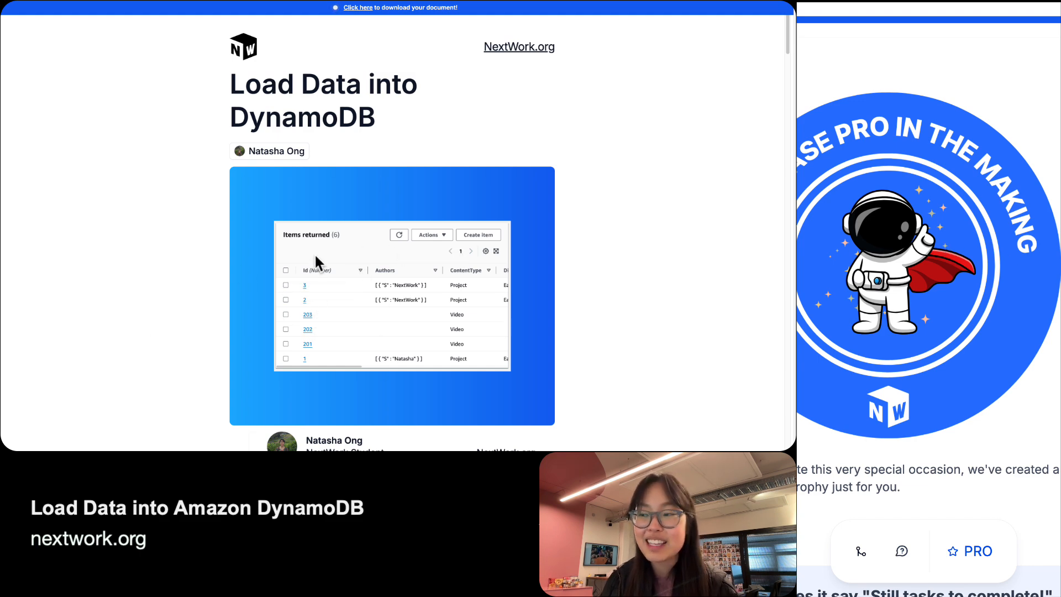
scroll(312, 234, "down", 8)
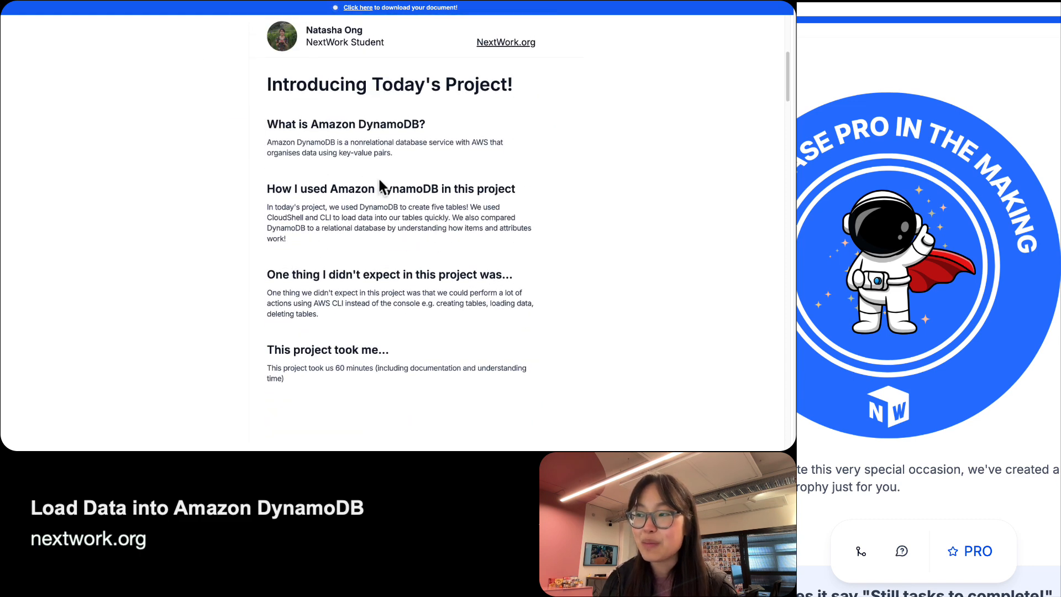
scroll(378, 220, "down", 1)
scroll(378, 219, "down", 6)
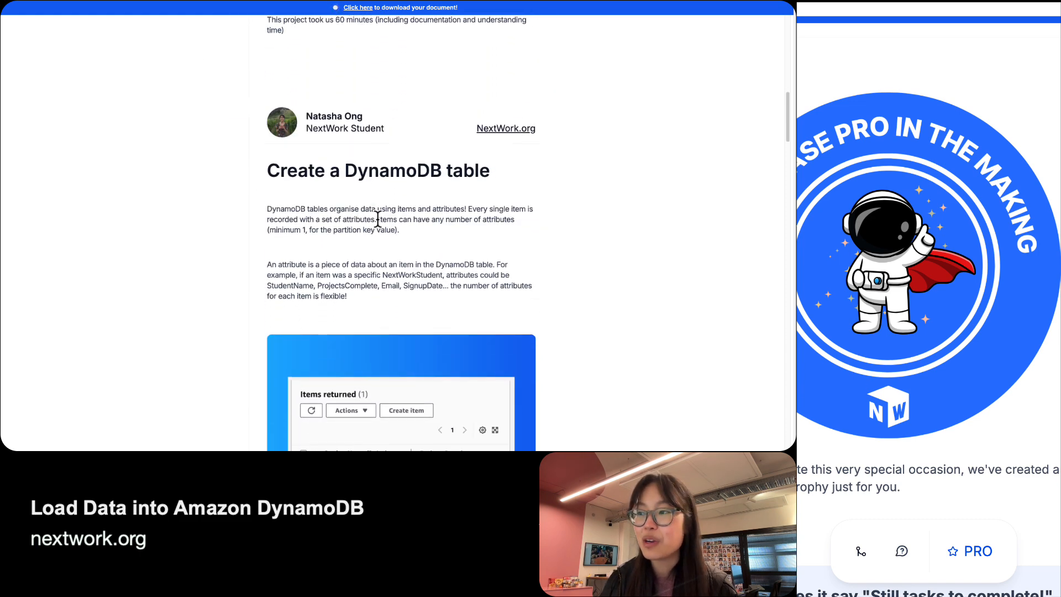
key("ctrl+plus")
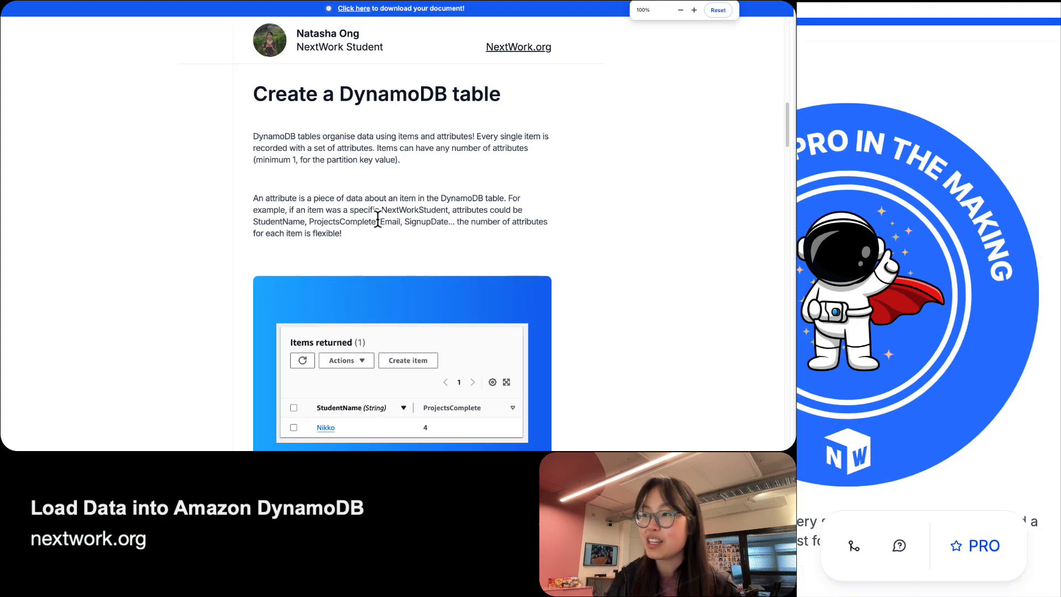
scroll(378, 218, "down", 16)
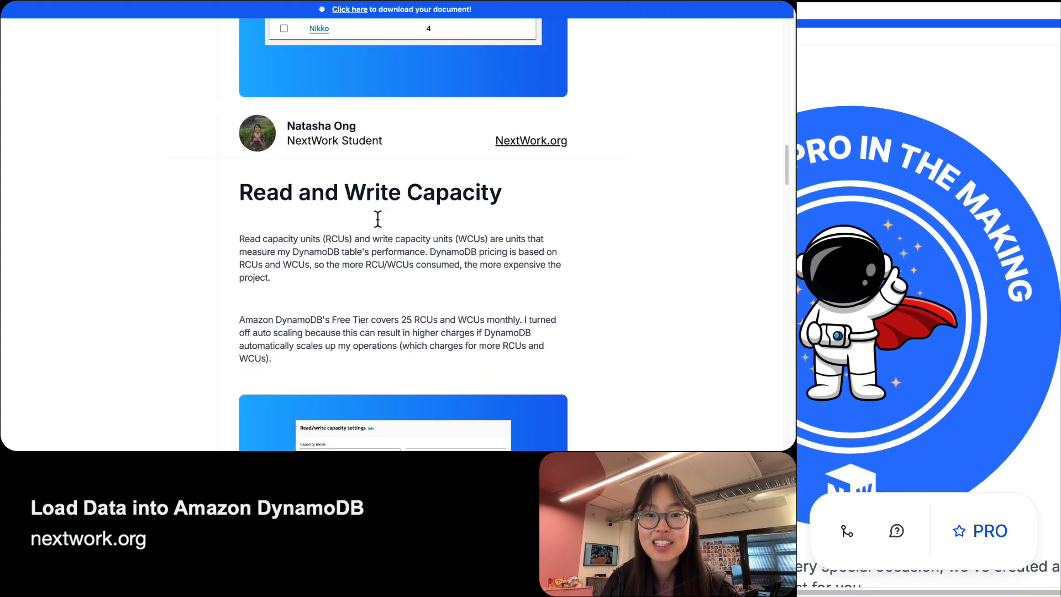
scroll(378, 219, "down", 15)
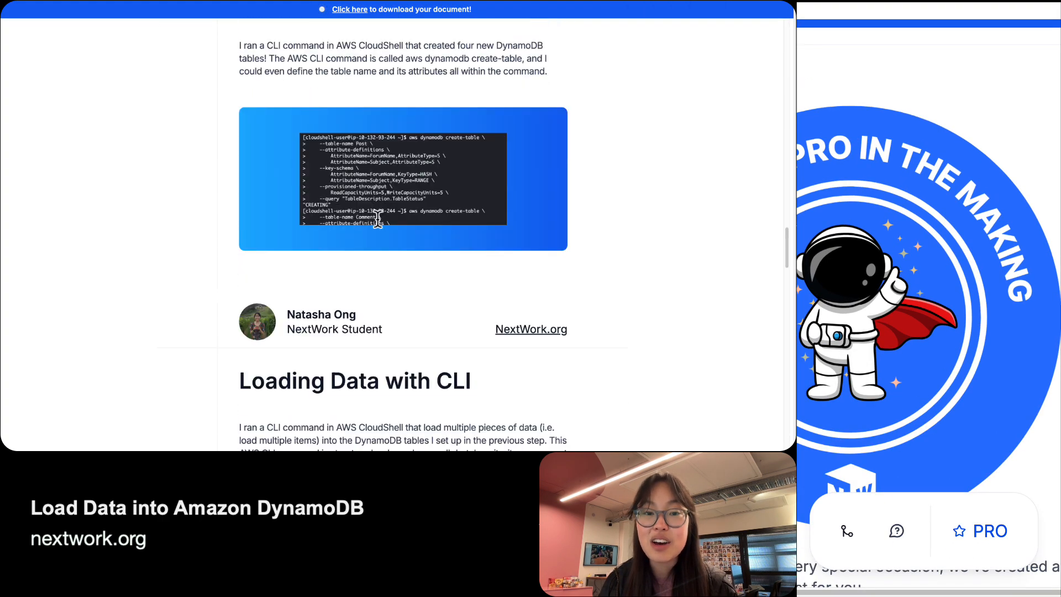
scroll(378, 218, "down", 14)
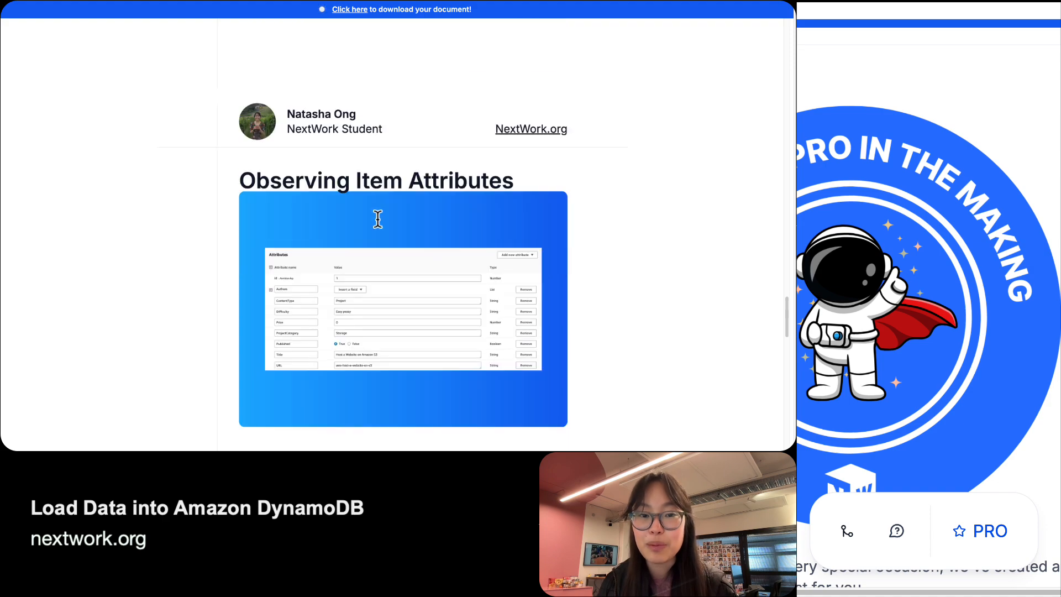
scroll(378, 219, "down", 14)
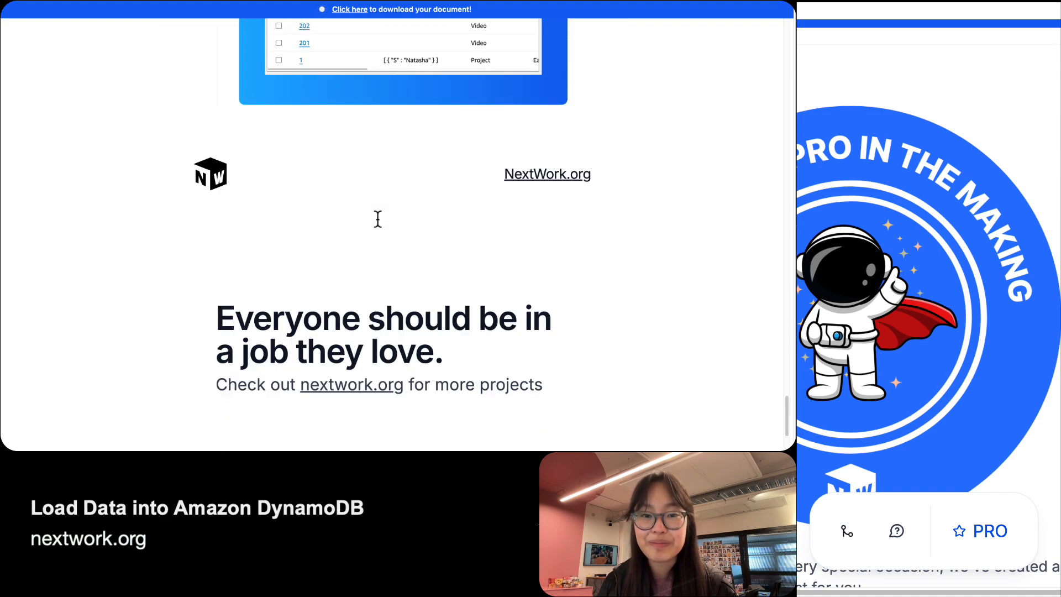
scroll(378, 219, "up", 20)
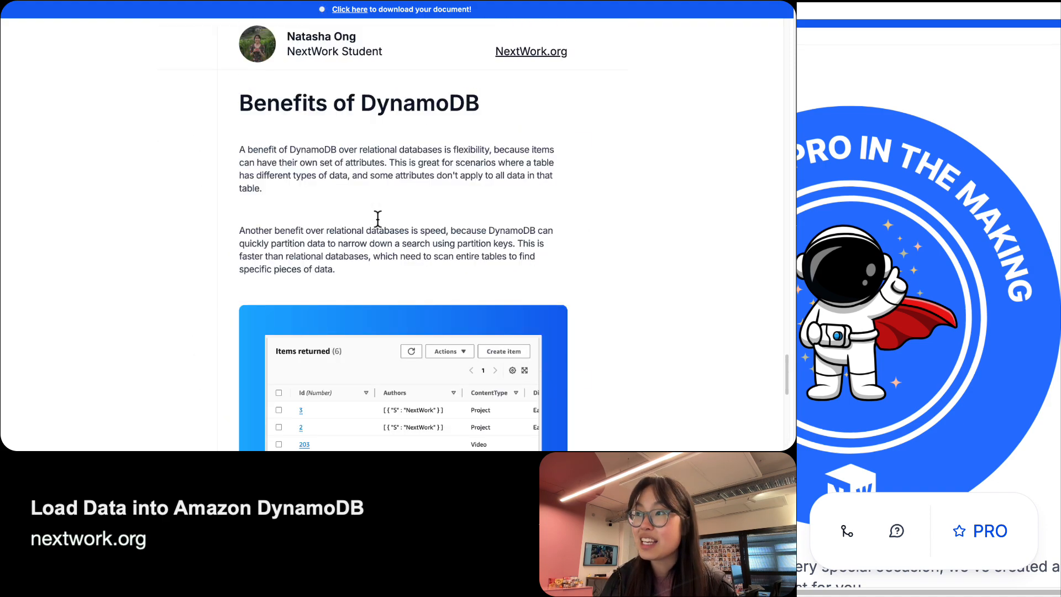
scroll(378, 219, "up", 15)
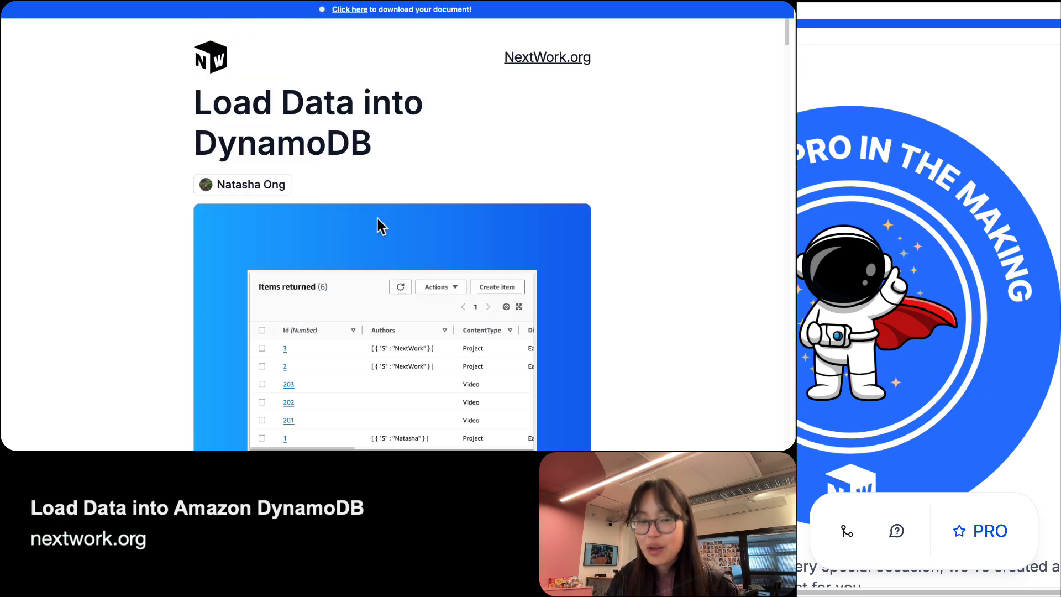
Exit full screen and swap /document.html in the address to reload the project page.
key("super+shift+f")
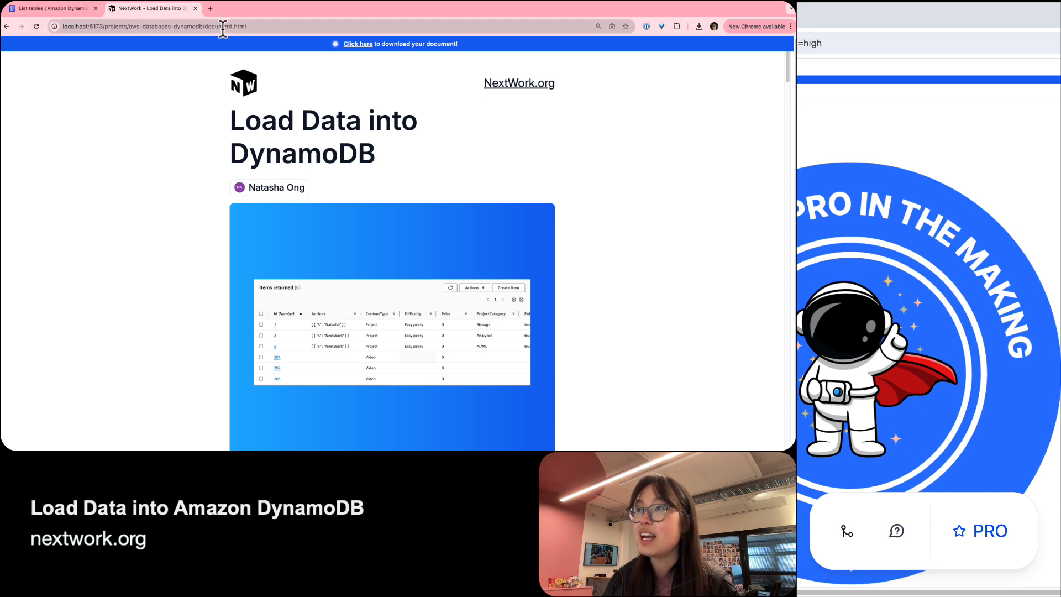
left_click_drag(204, 26, 250, 26)
type("?track-")
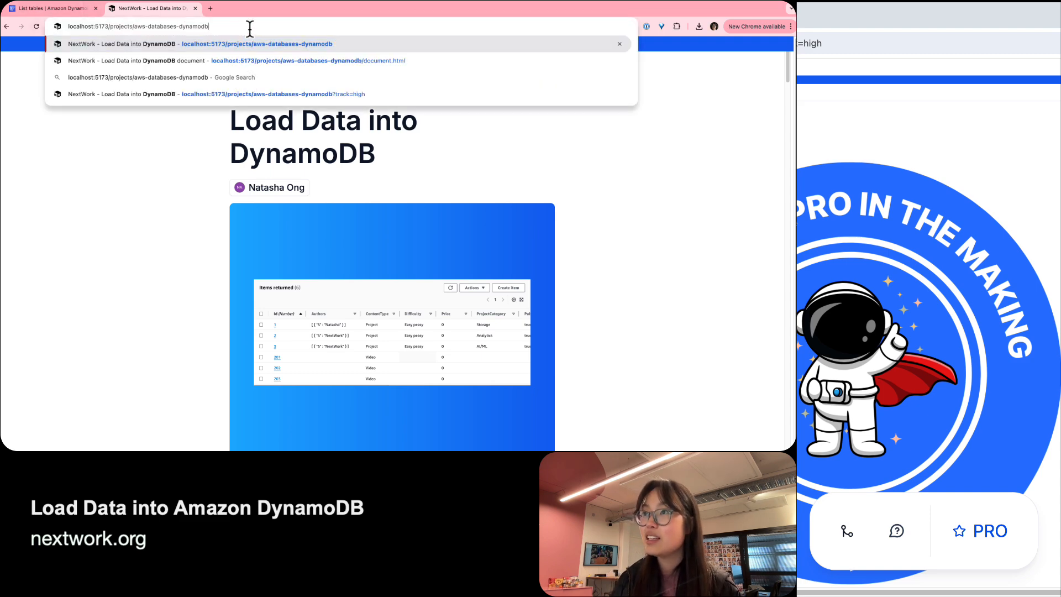
key("Return")
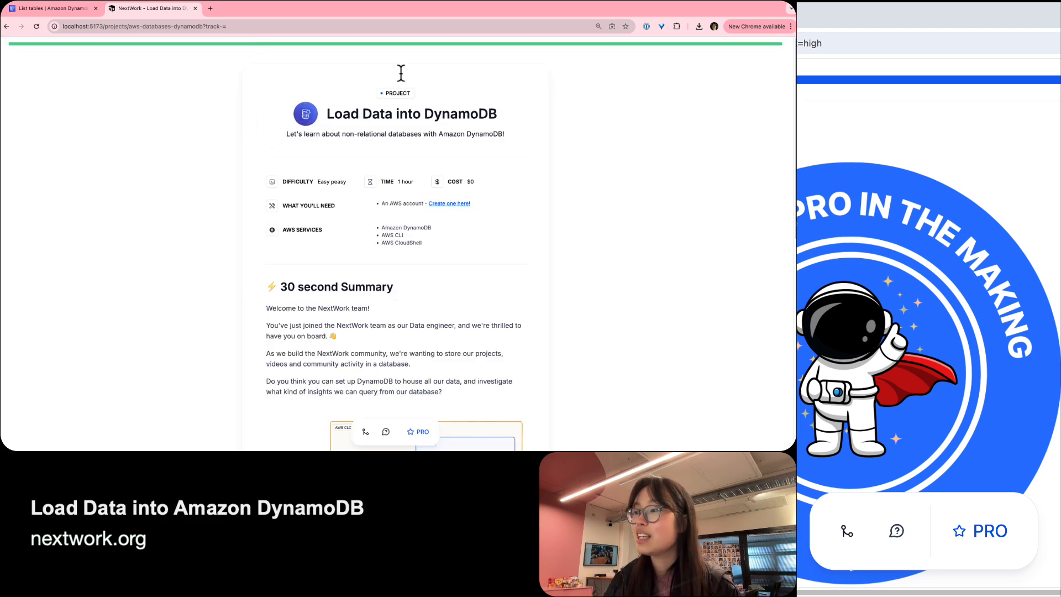
Choose High Touch mode and expand the Step 5, 4 and 3 task lists.
scroll(559, 254, "down", 8)
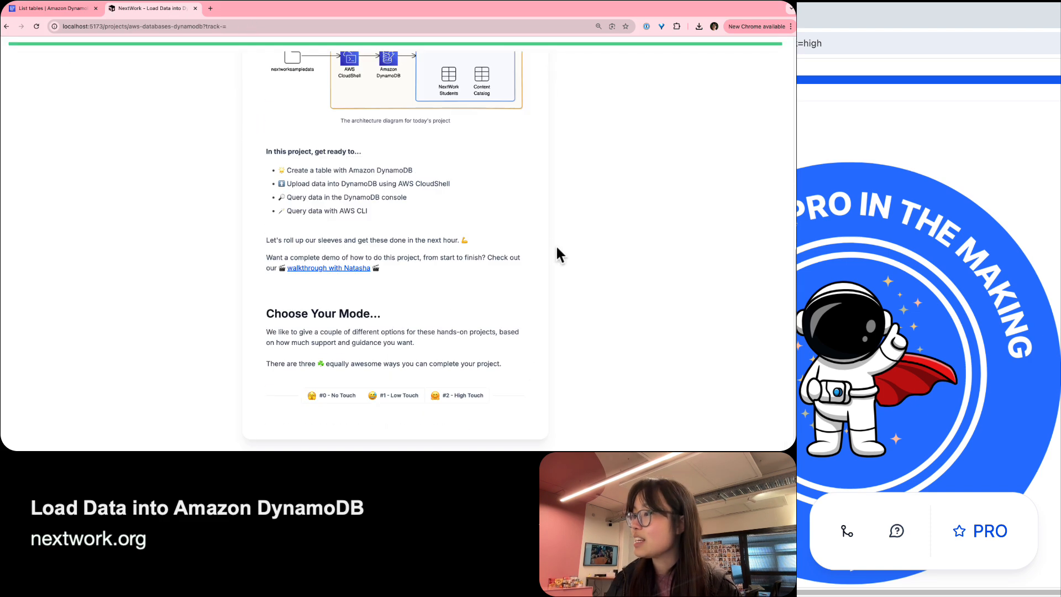
left_click(458, 395)
scroll(409, 282, "down", 4)
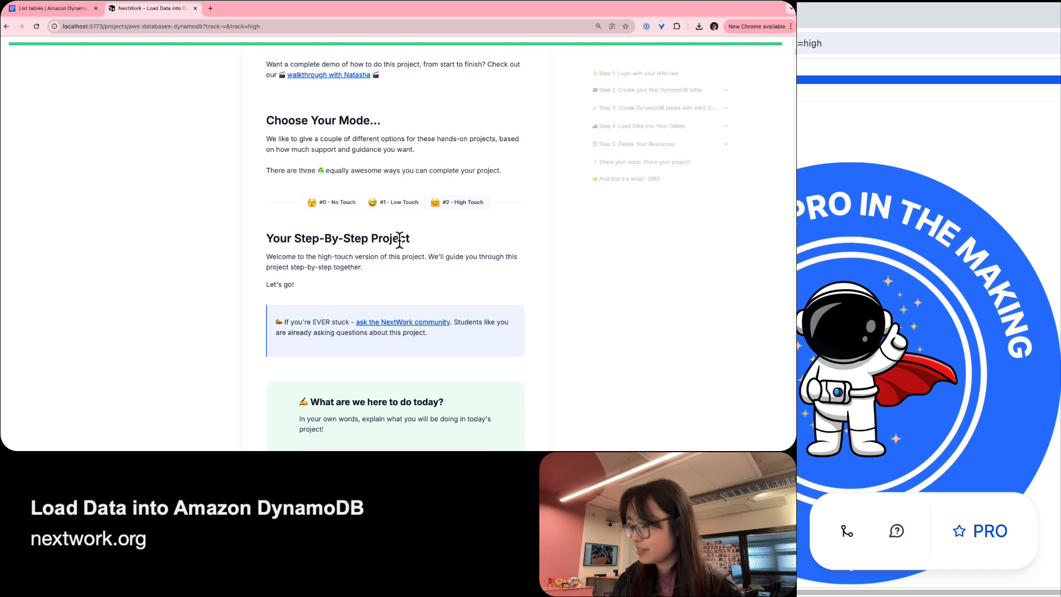
key("super+Down")
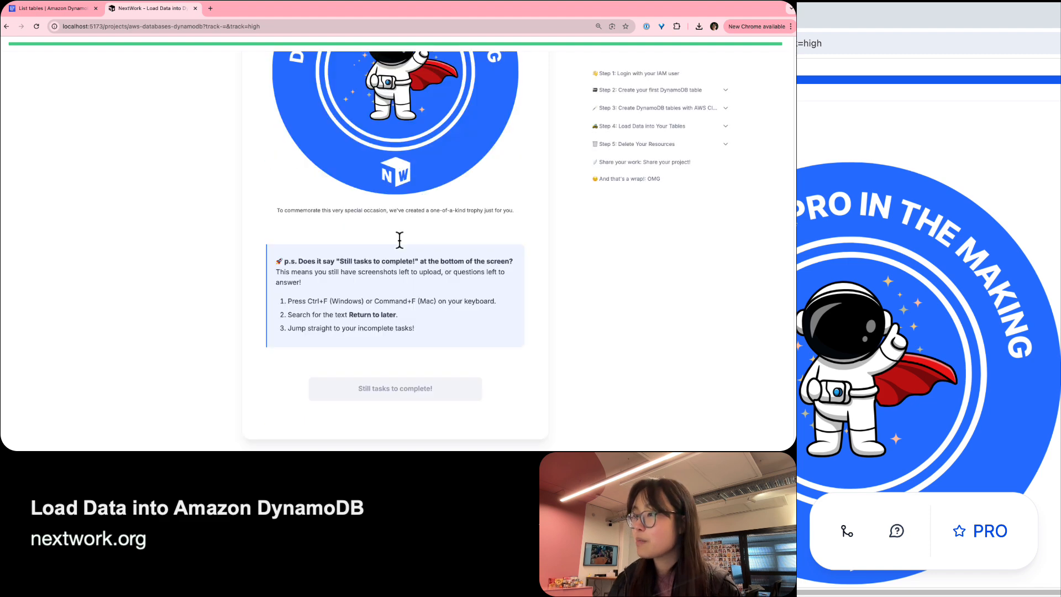
left_click(671, 147)
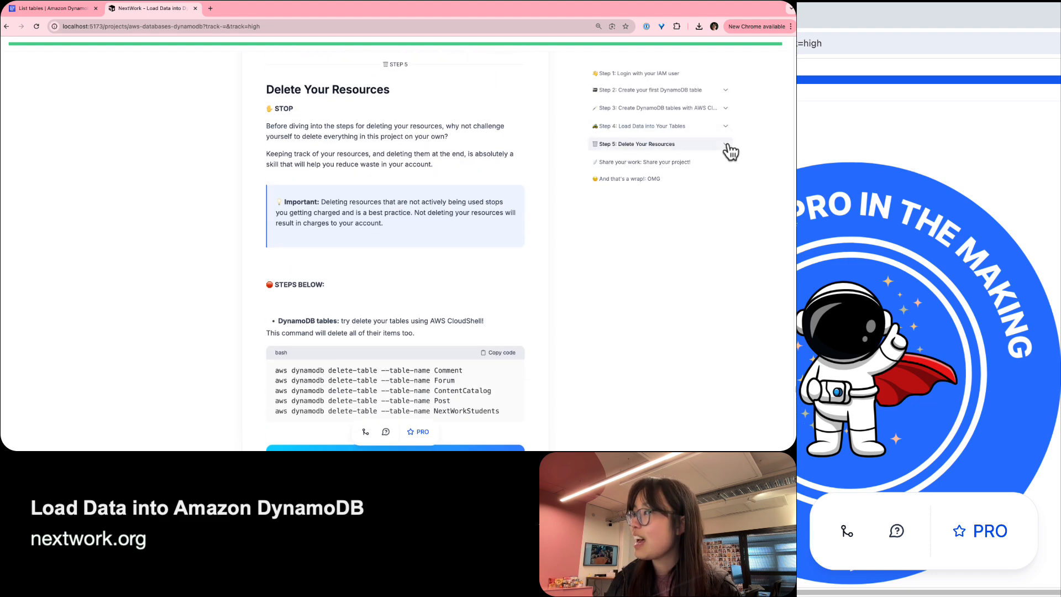
left_click(726, 127)
left_click(725, 109)
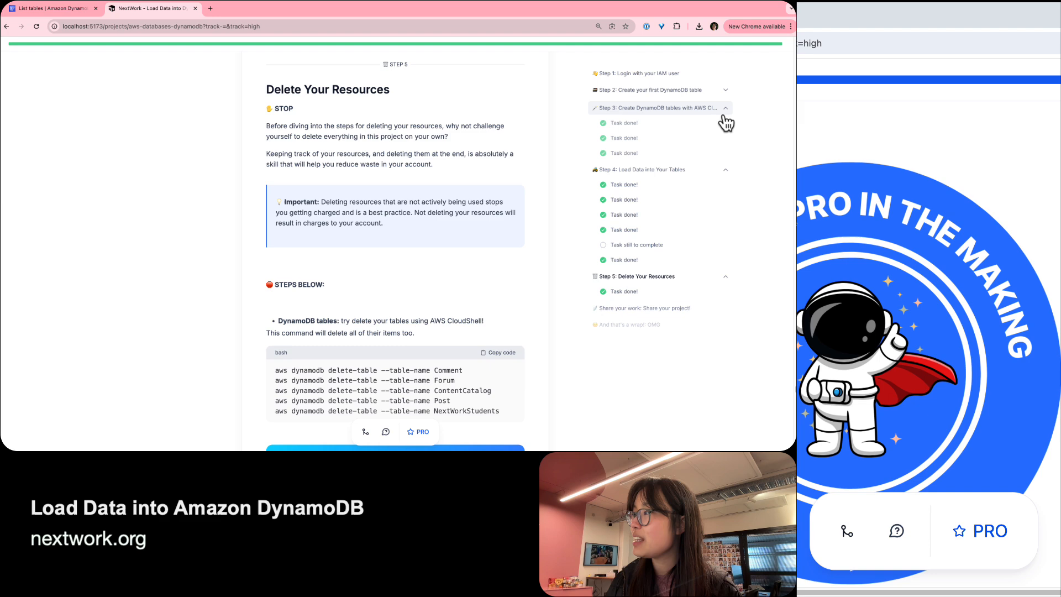
Paste the prepared Video-item attributes answer (Services, Title, VideoType…) and mark the task Done.
left_click(623, 245)
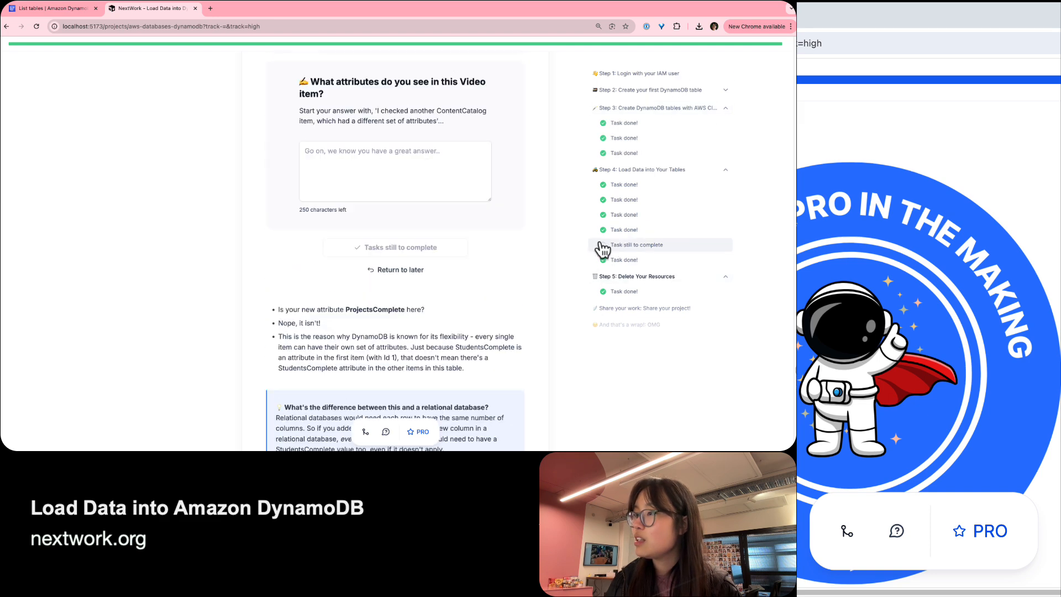
left_click(340, 171)
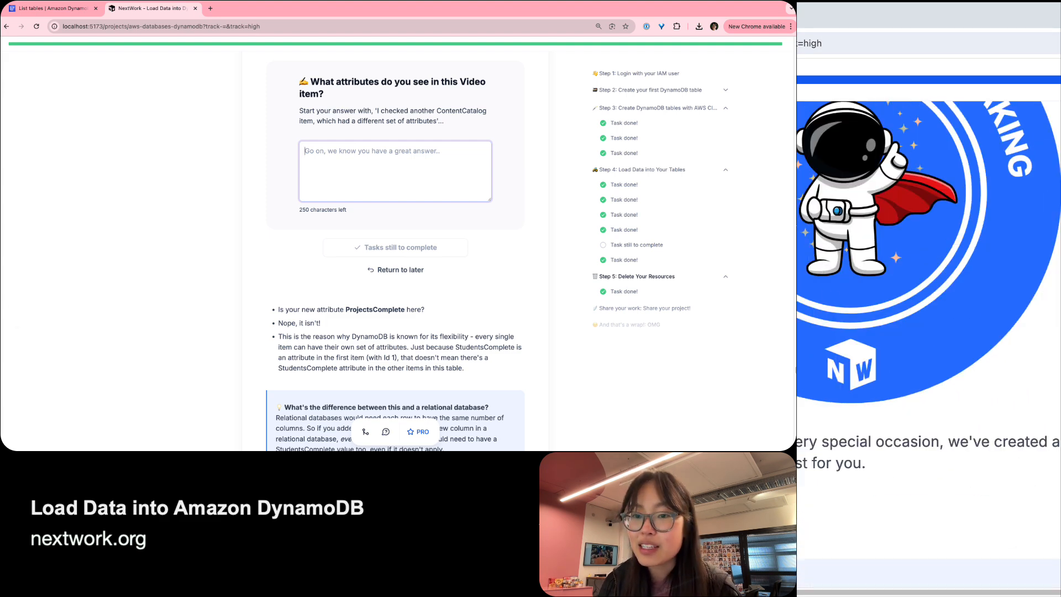
key("super+grave")
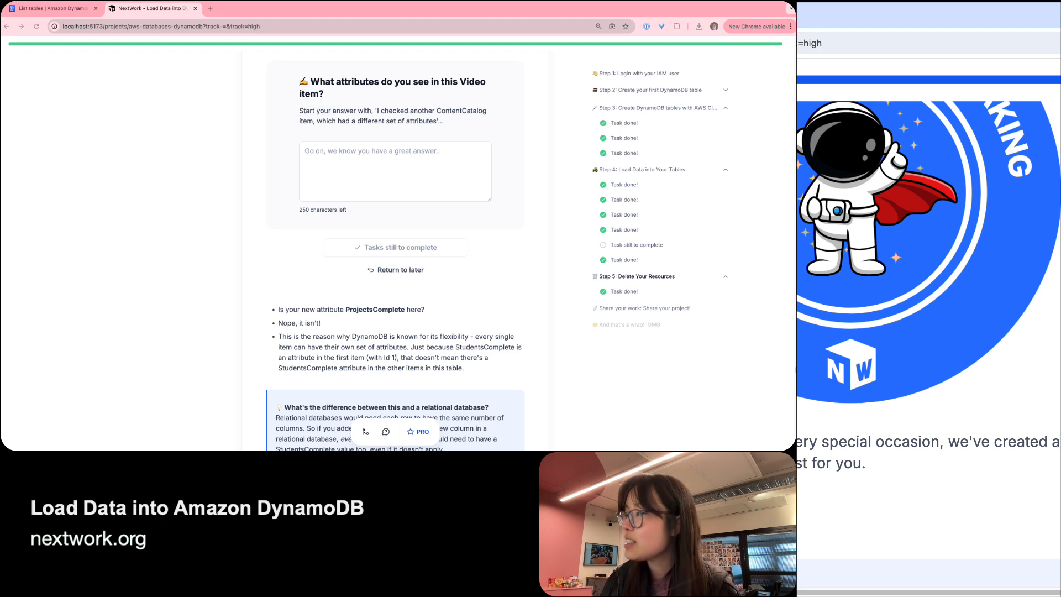
scroll(858, 348, "up", 20)
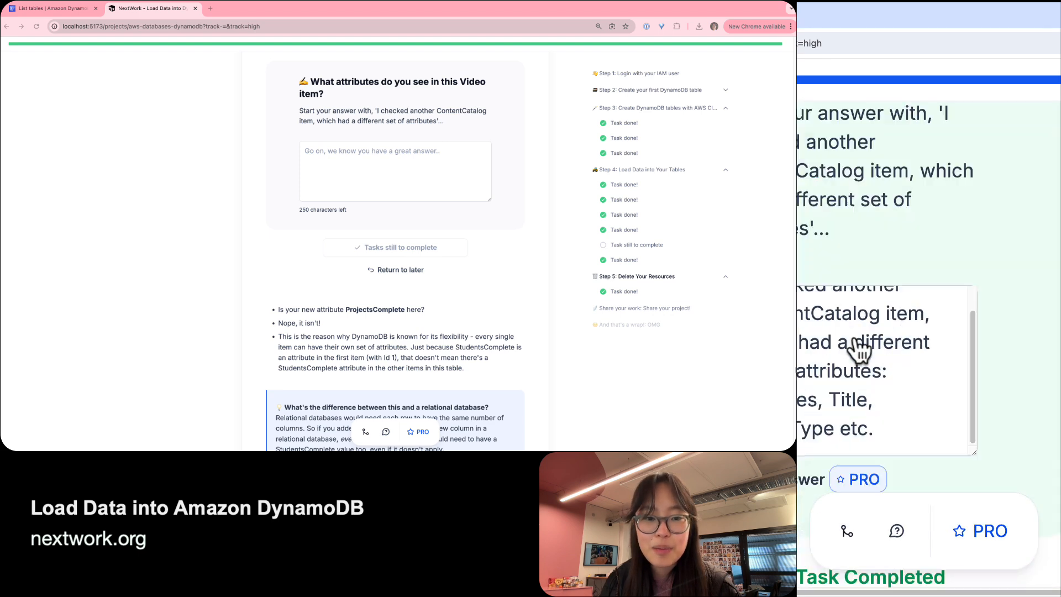
scroll(858, 348, "down", 1)
scroll(928, 310, "down", 3)
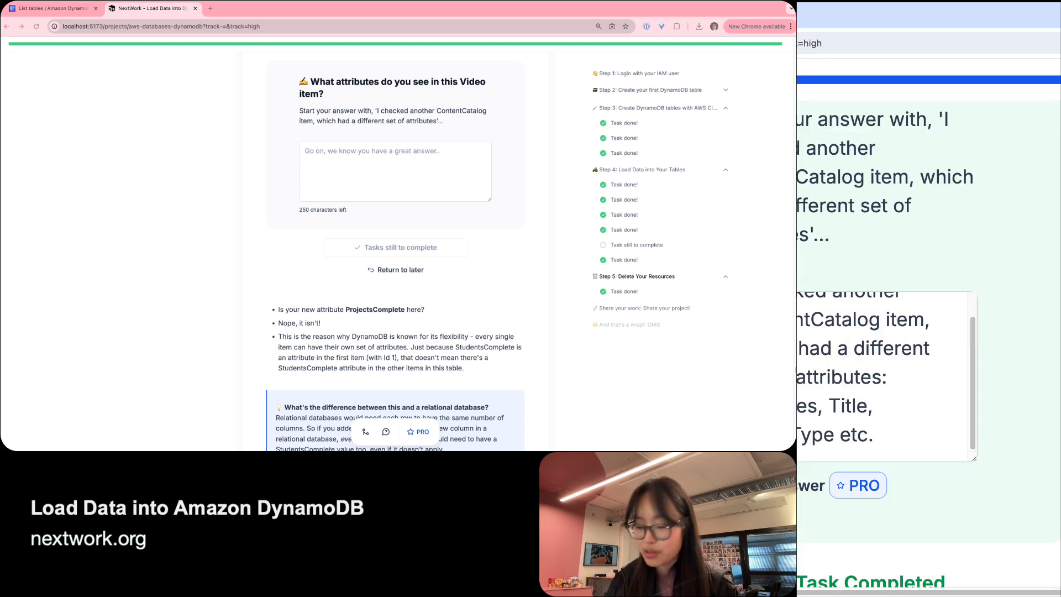
key("super+minus")
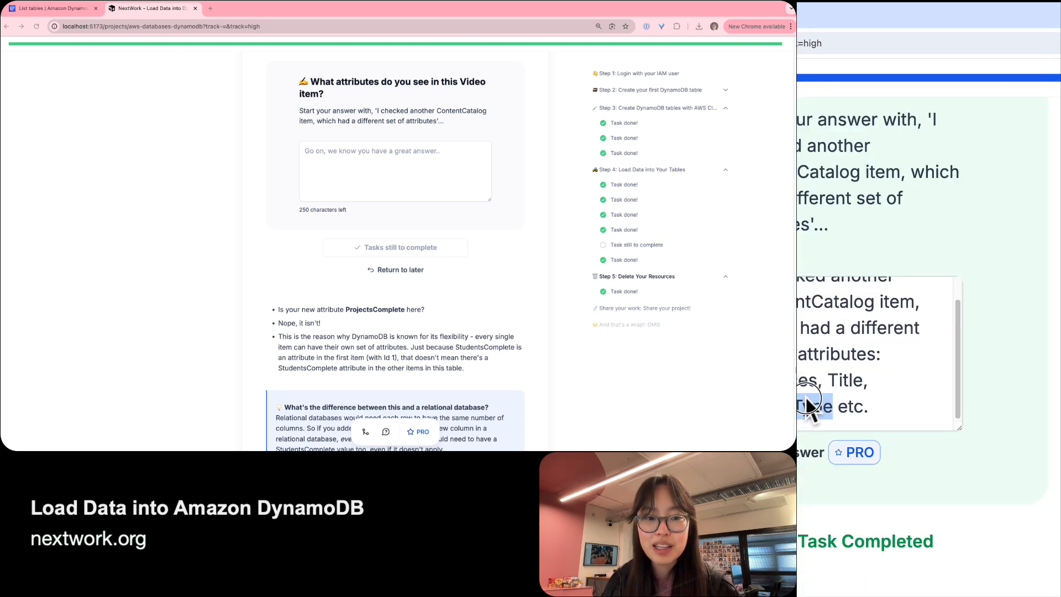
key("super+a")
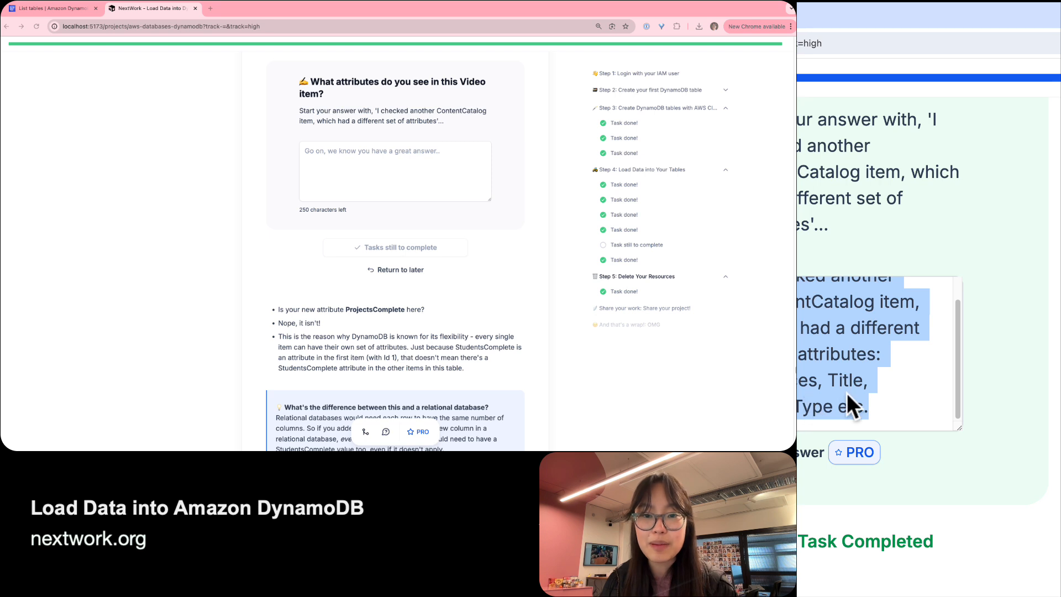
left_click(397, 148)
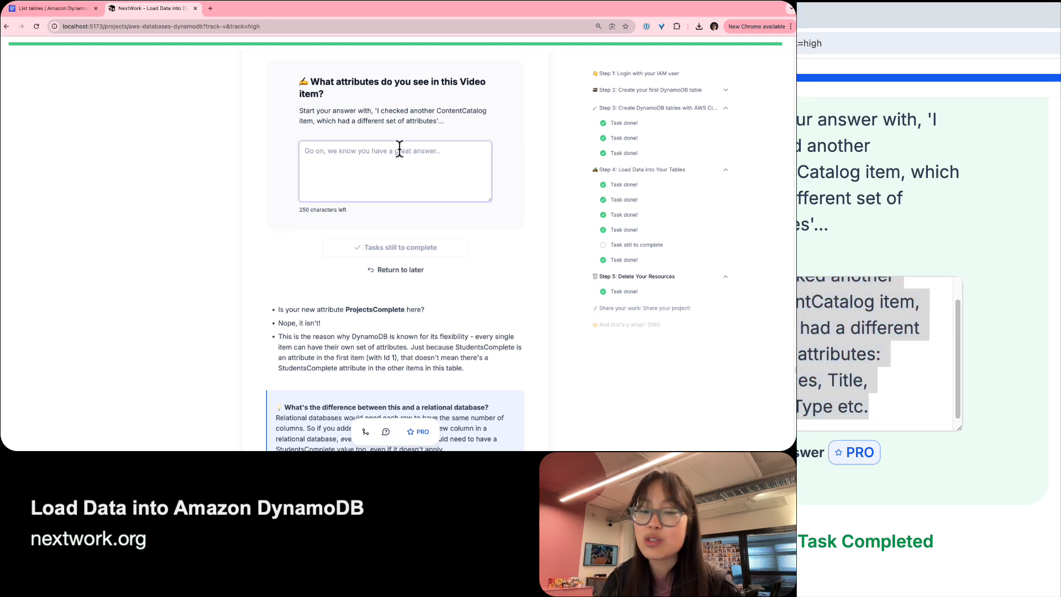
type("I checked another ContentCatalog item, which had a different set of attributes: Services, Title, VideoType etc.")
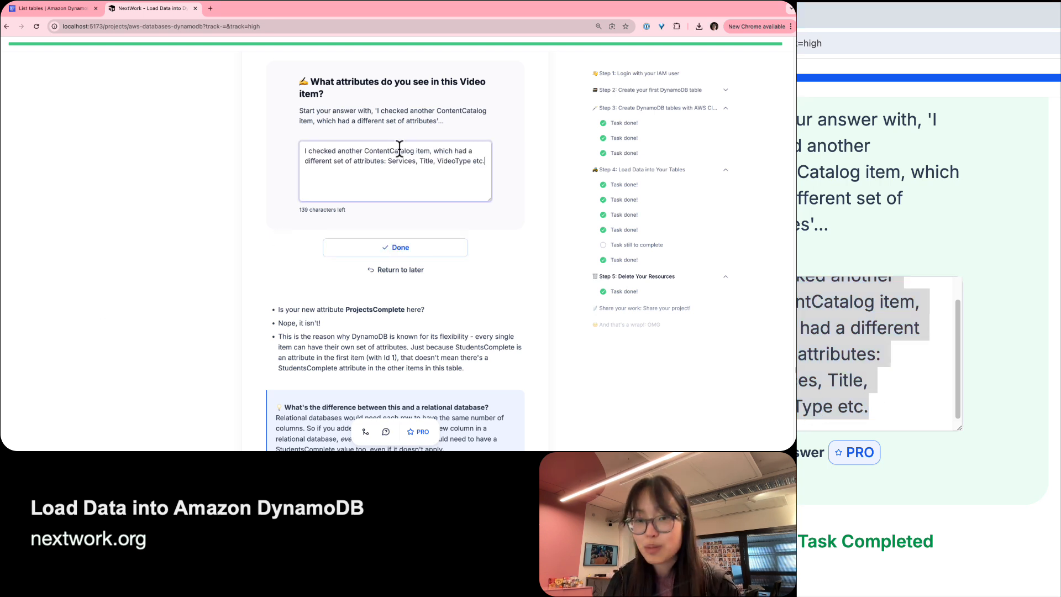
left_click(380, 248)
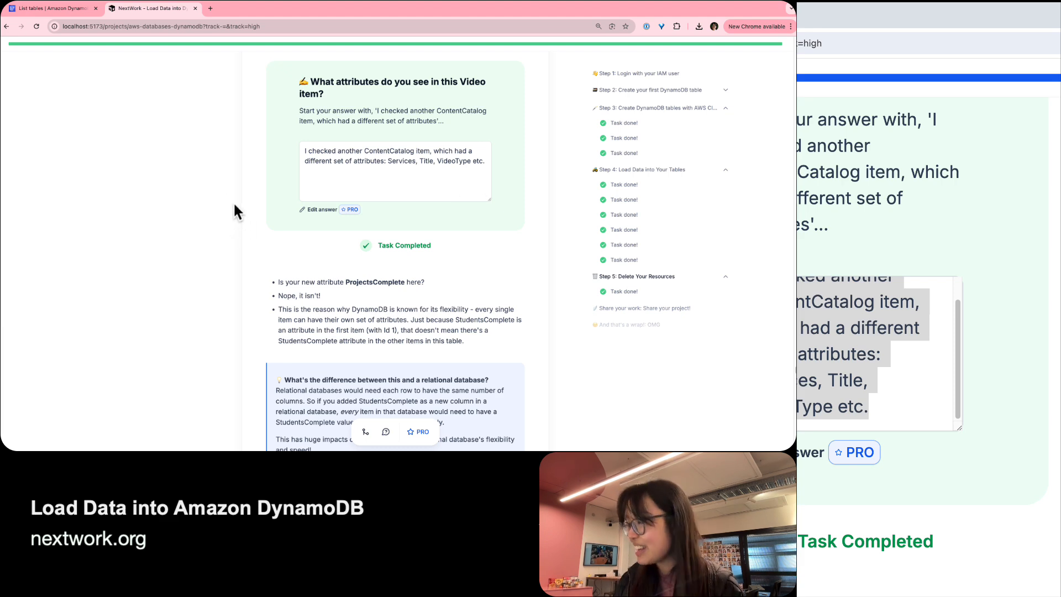
scroll(235, 205, "down", 15)
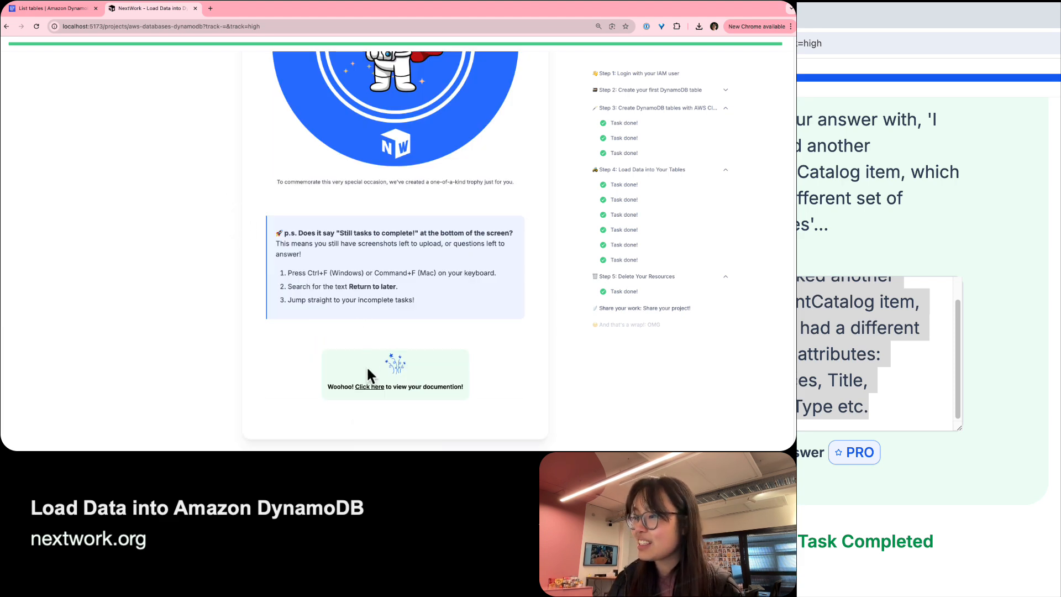
Share the finished project documentation to LinkedIn and enlarge the drafted post to read it.
left_click(369, 387)
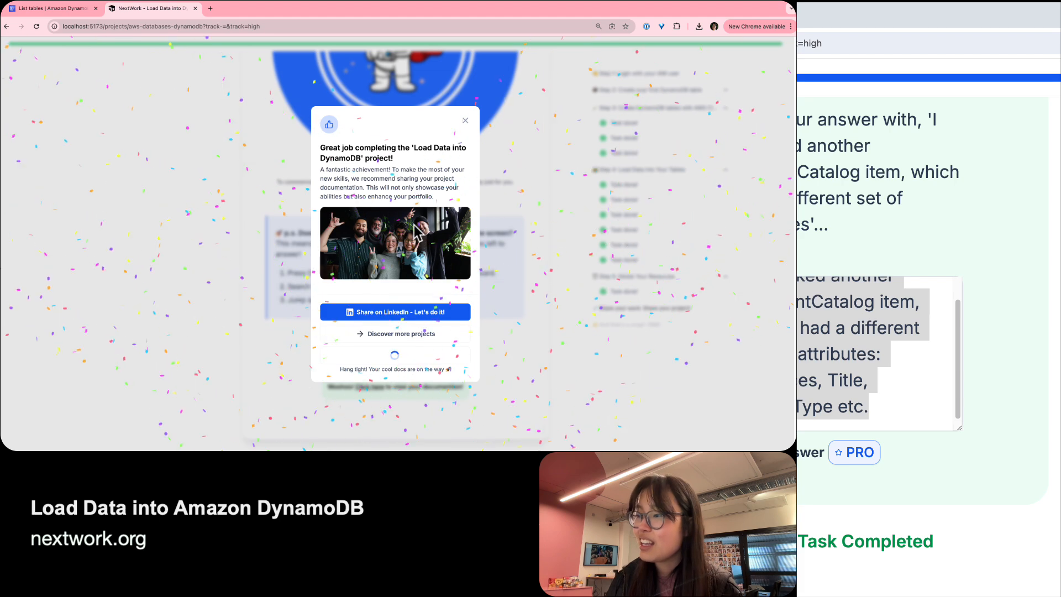
left_click(397, 312)
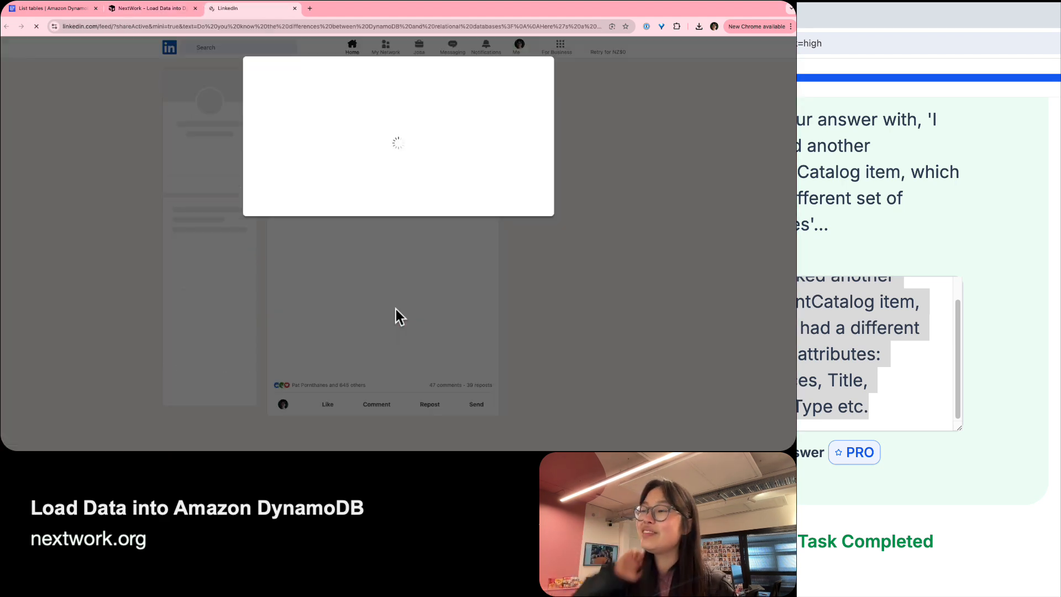
key("super+equal")
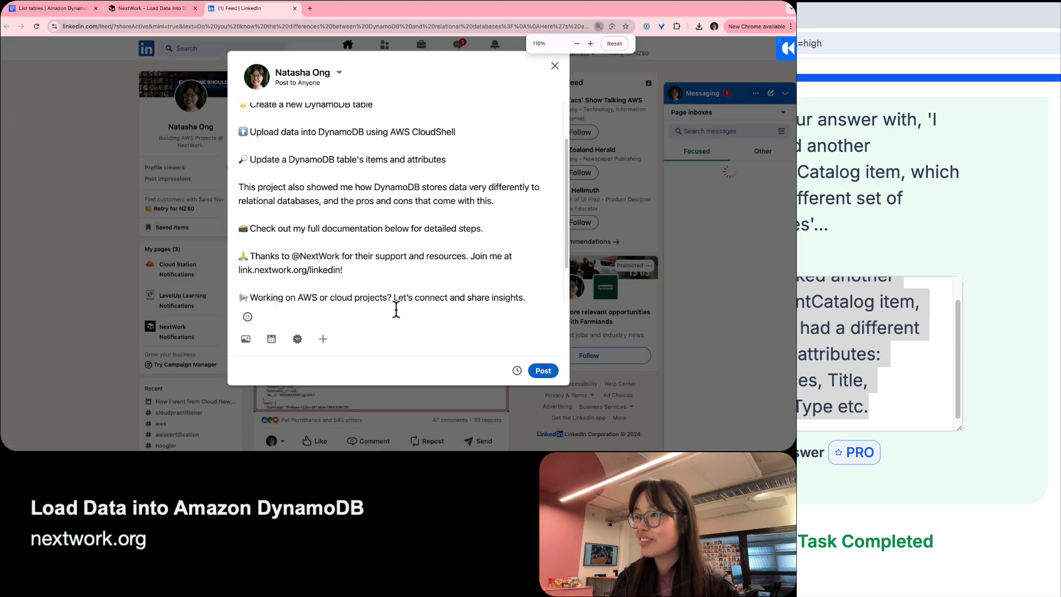
key("super+equal")
key("super+equal")
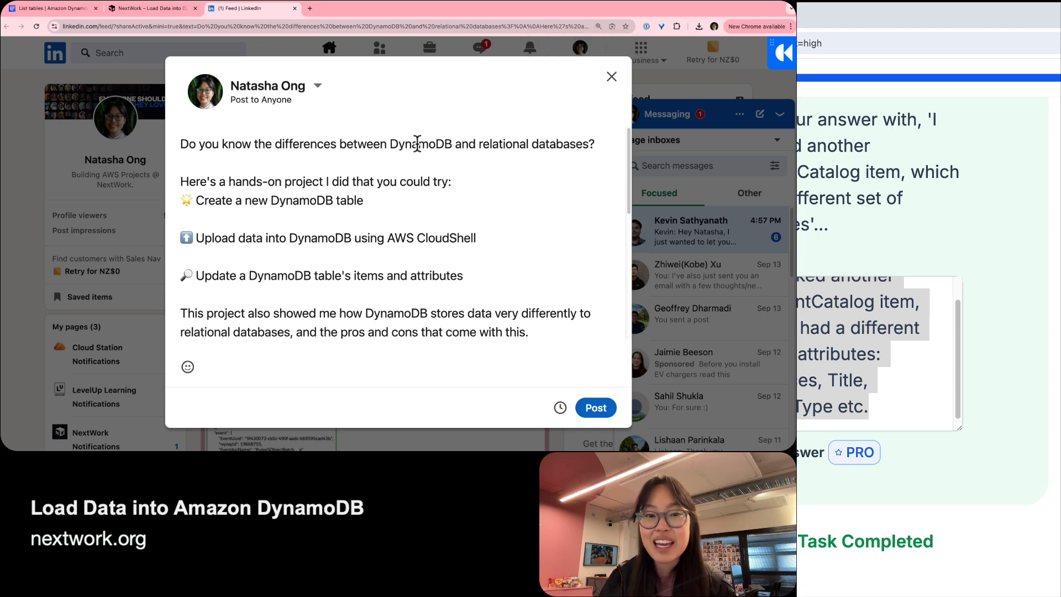
scroll(234, 176, "down", 2)
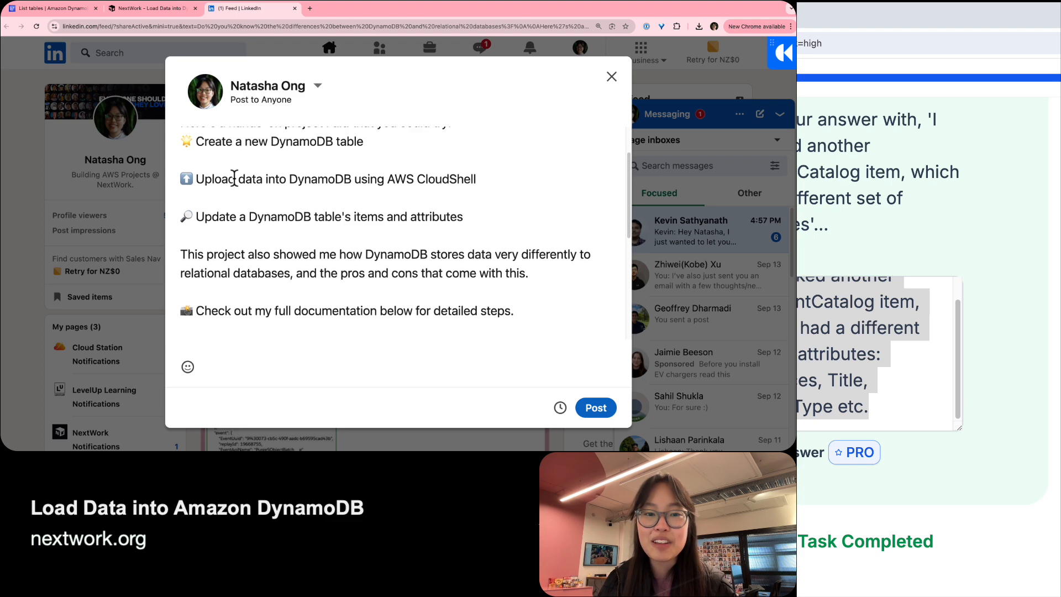
scroll(234, 178, "down", 4)
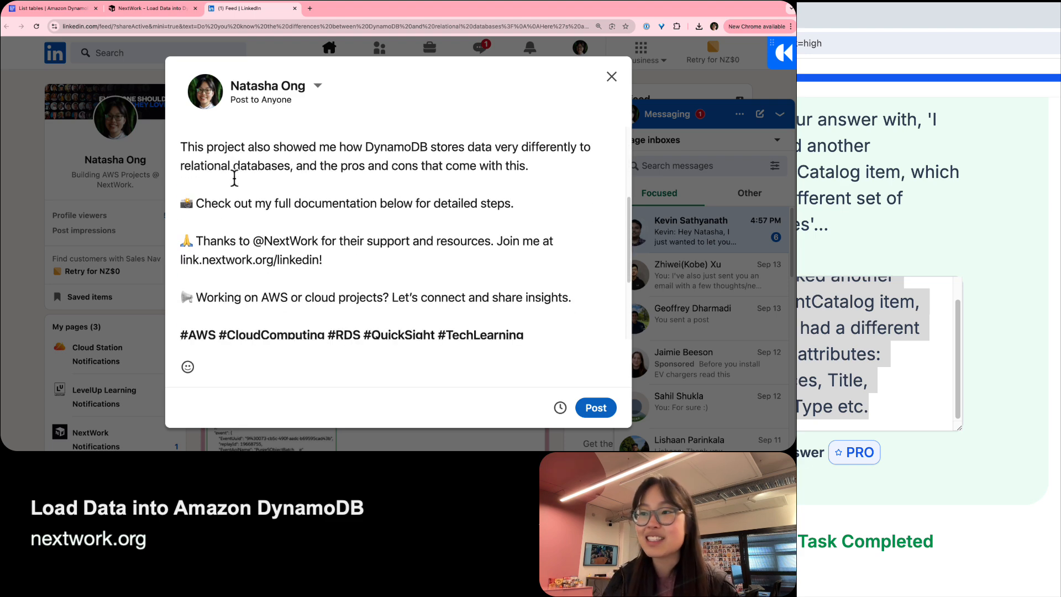
scroll(235, 175, "down", 2)
scroll(433, 264, "down", 1)
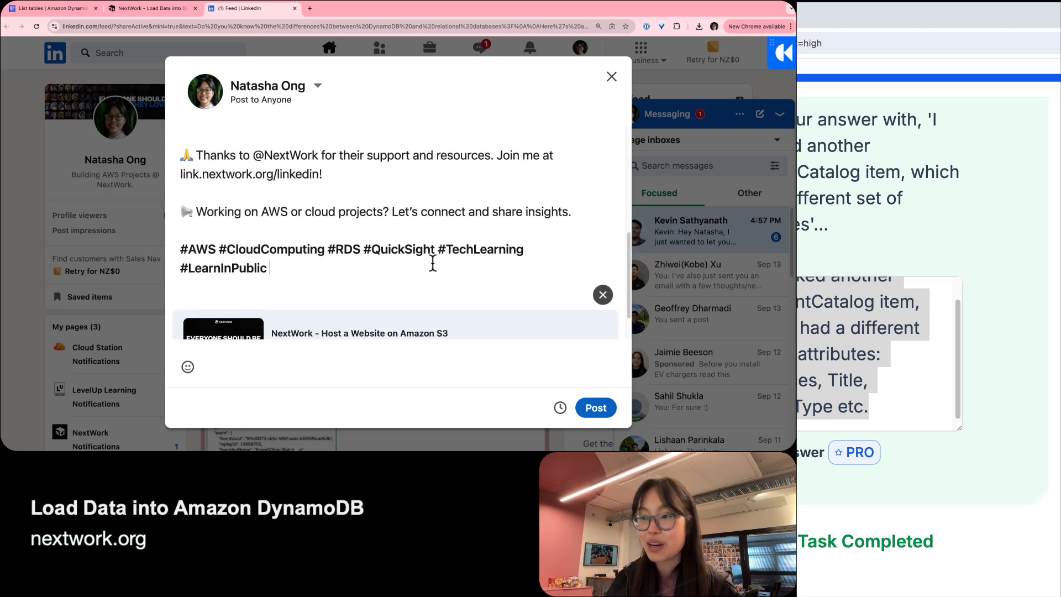
scroll(432, 264, "down", 2)
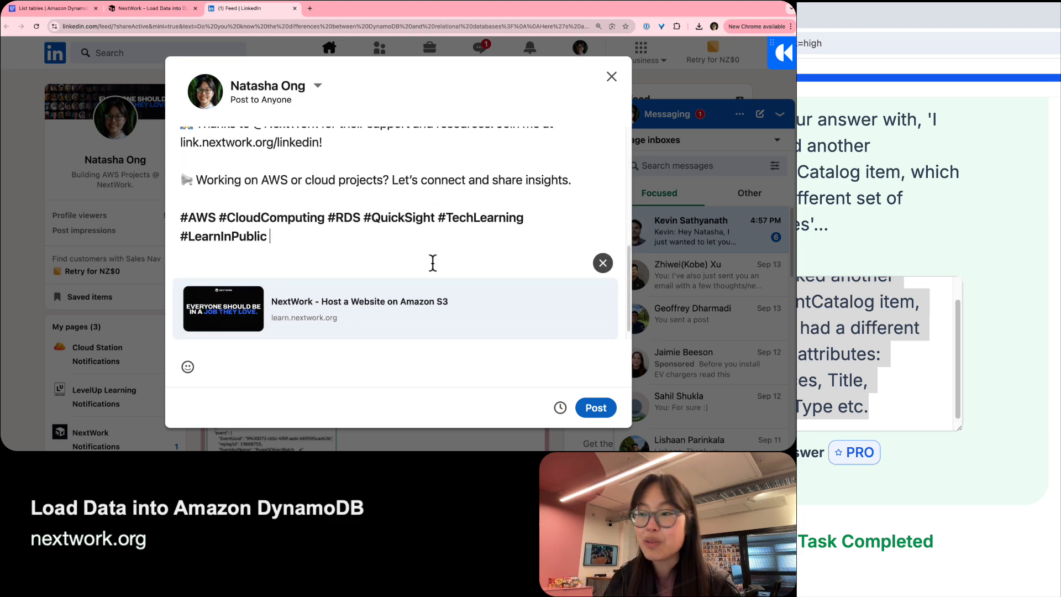
Remove the Host a Website on Amazon S3 link preview and choose to add a document.
left_click(603, 252)
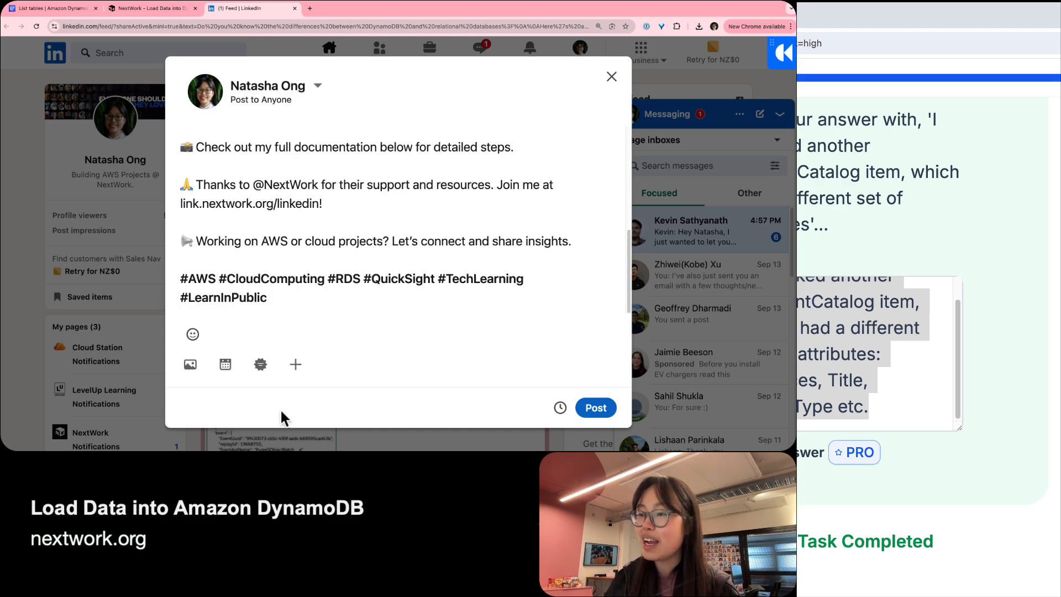
left_click(296, 365)
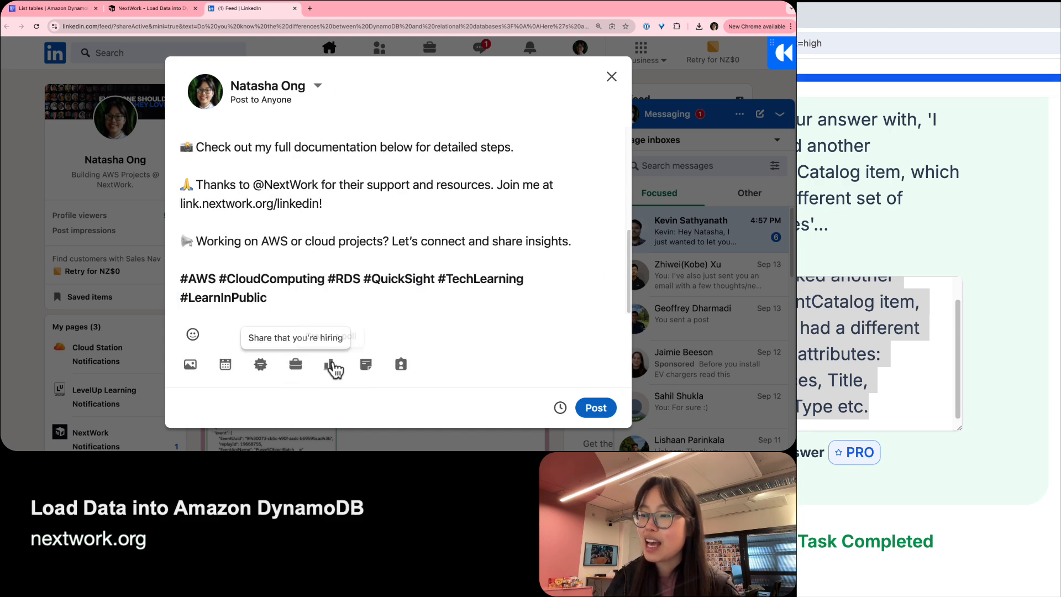
left_click(367, 364)
Upload the NextWork QuickSight documentation PDF and title it 'YOYRNAME - Load Data into DynamoDB'.
left_click(340, 134)
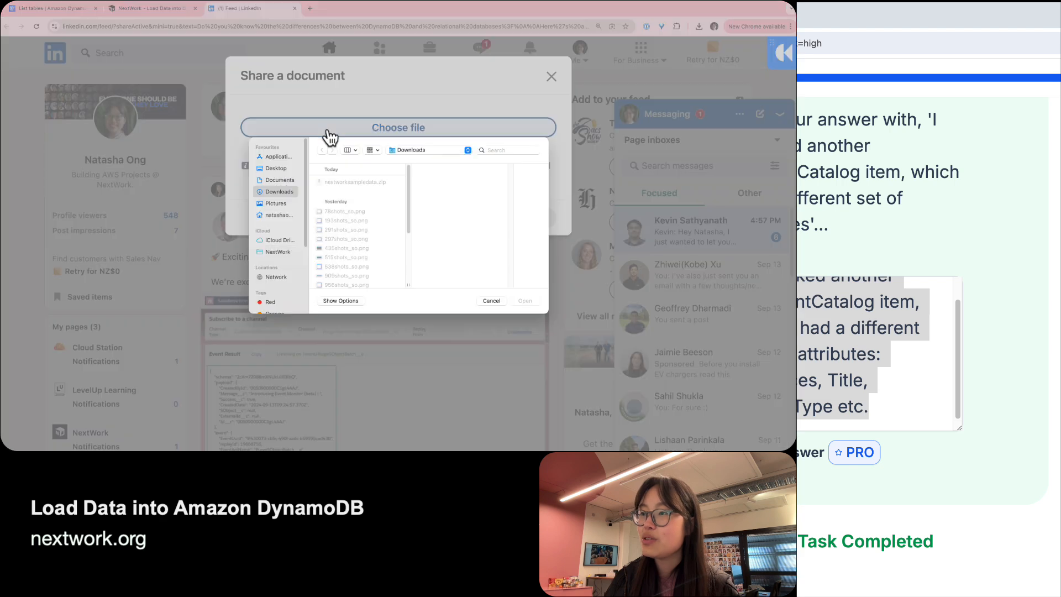
scroll(343, 203, "down", 4)
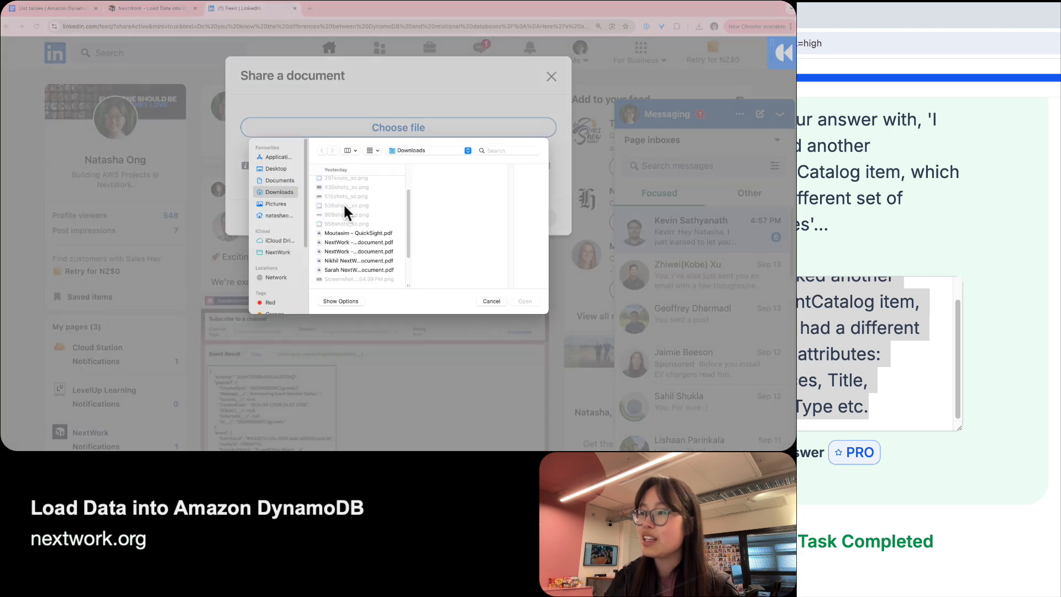
left_click(360, 242)
double_click(361, 244)
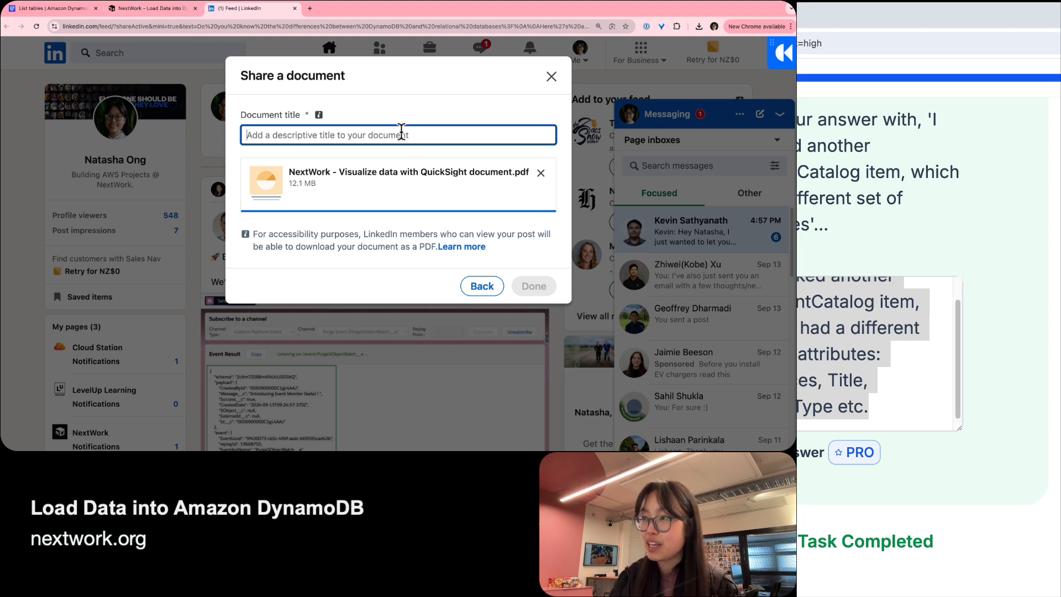
type("YOY")
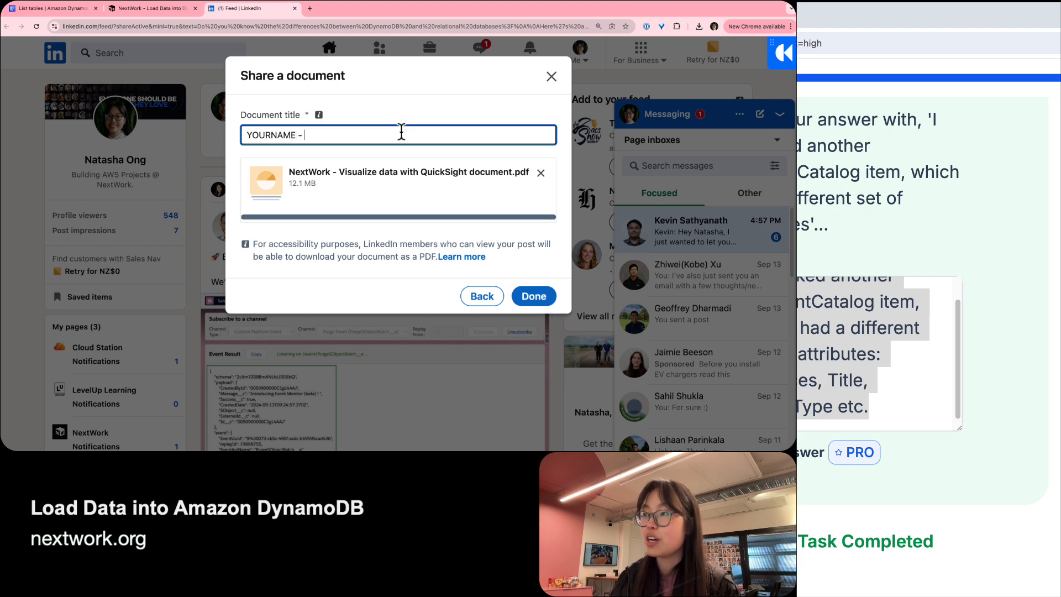
type("RNAME - Load Dat")
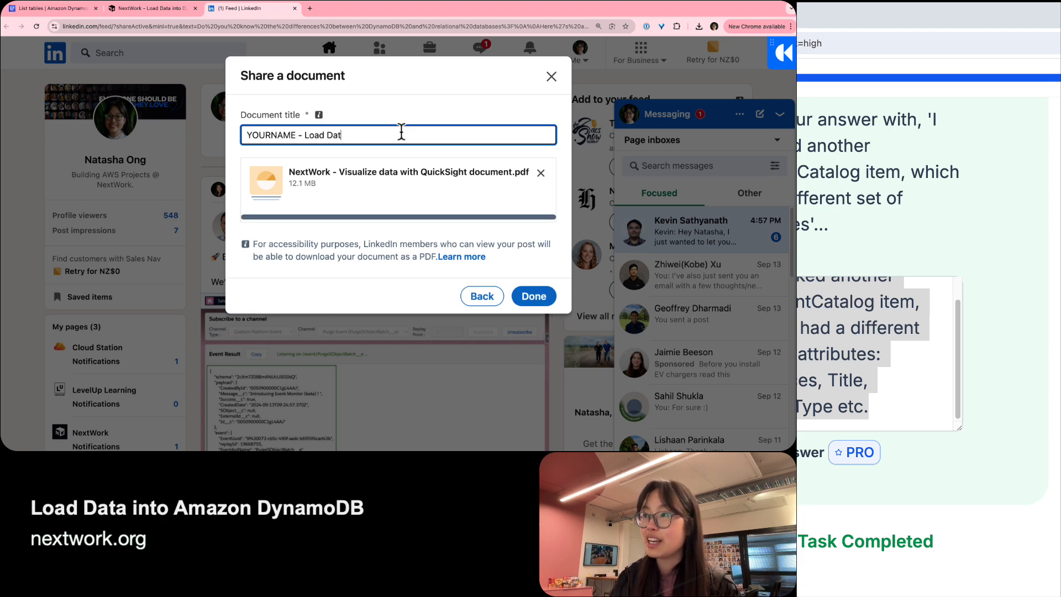
type("a into Dyna")
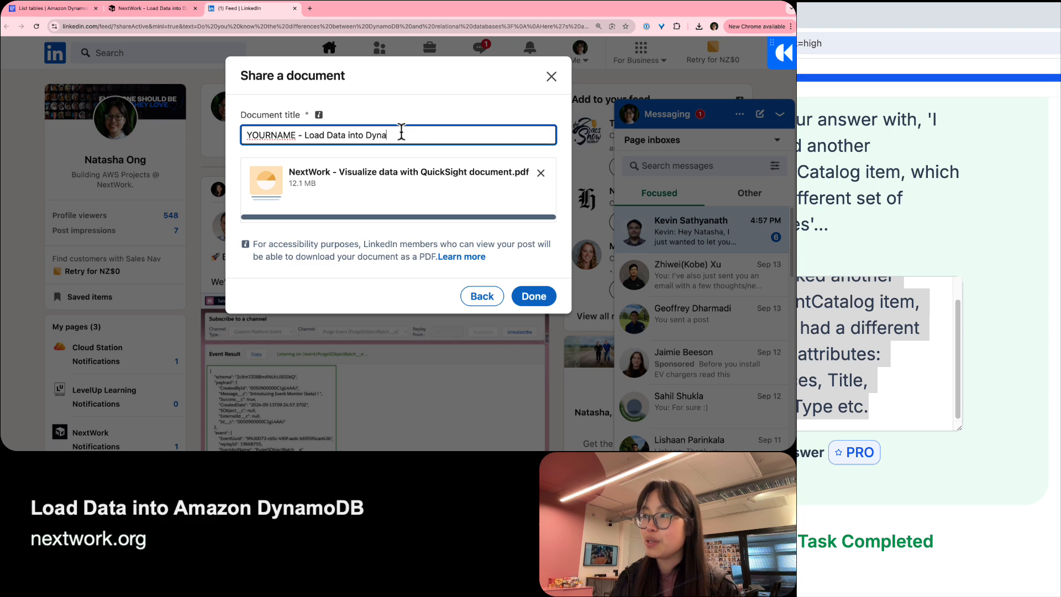
type("moDB")
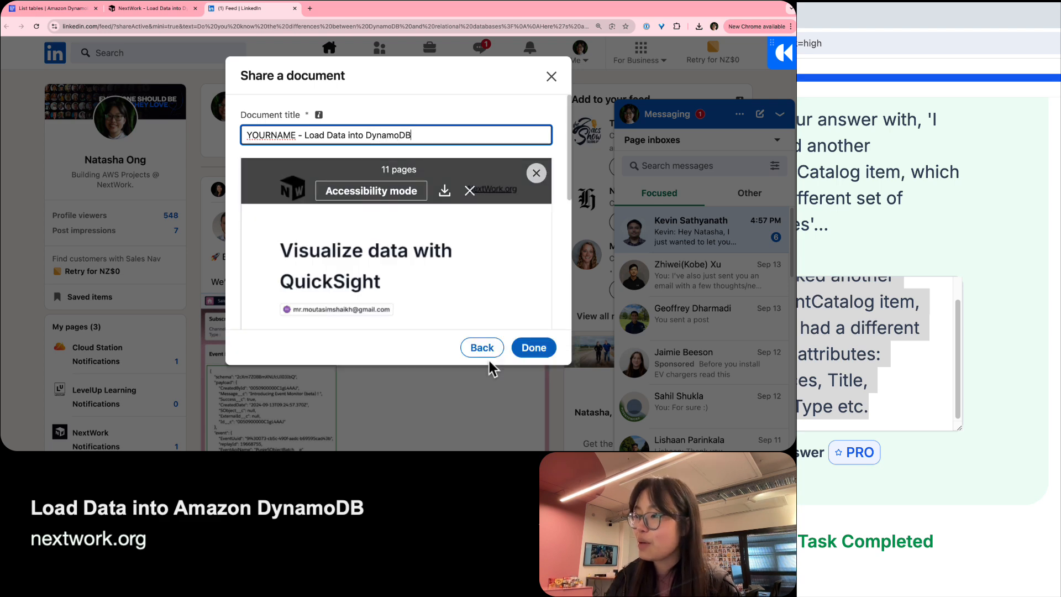
left_click(533, 351)
scroll(379, 264, "up", 2)
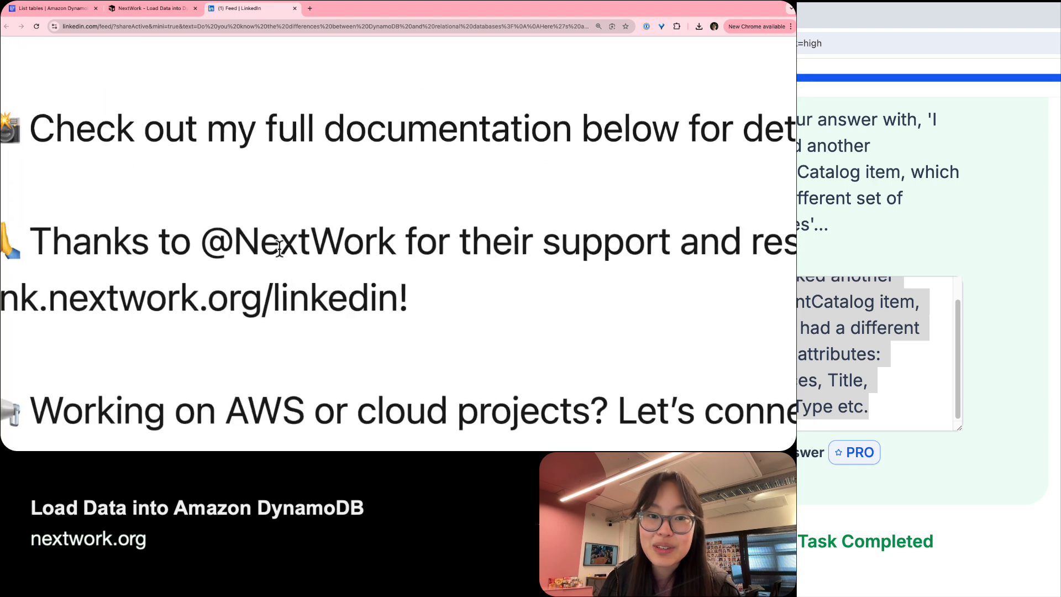
double_click(280, 246)
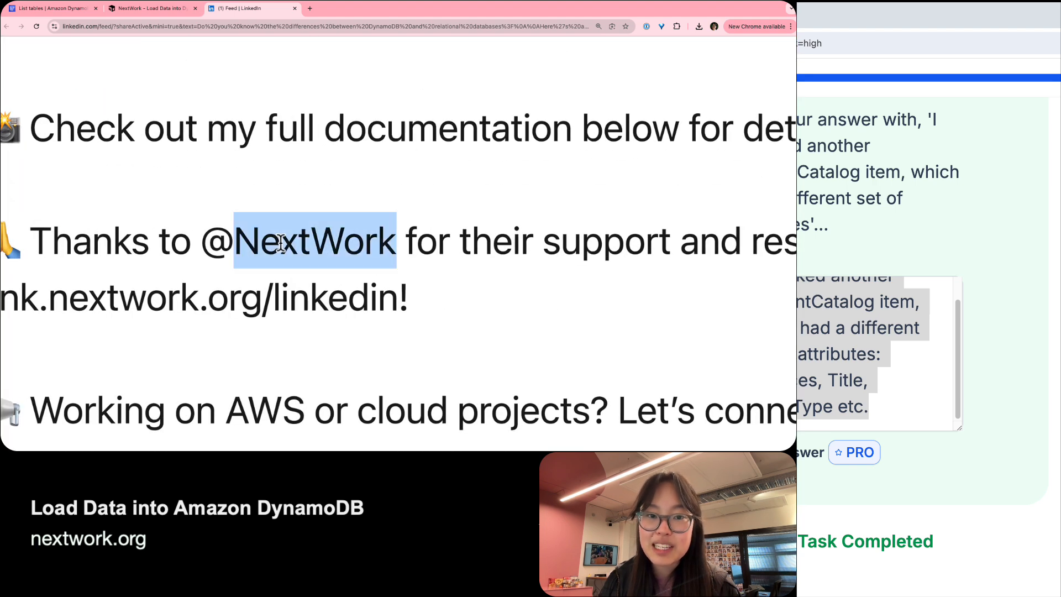
left_click(280, 246)
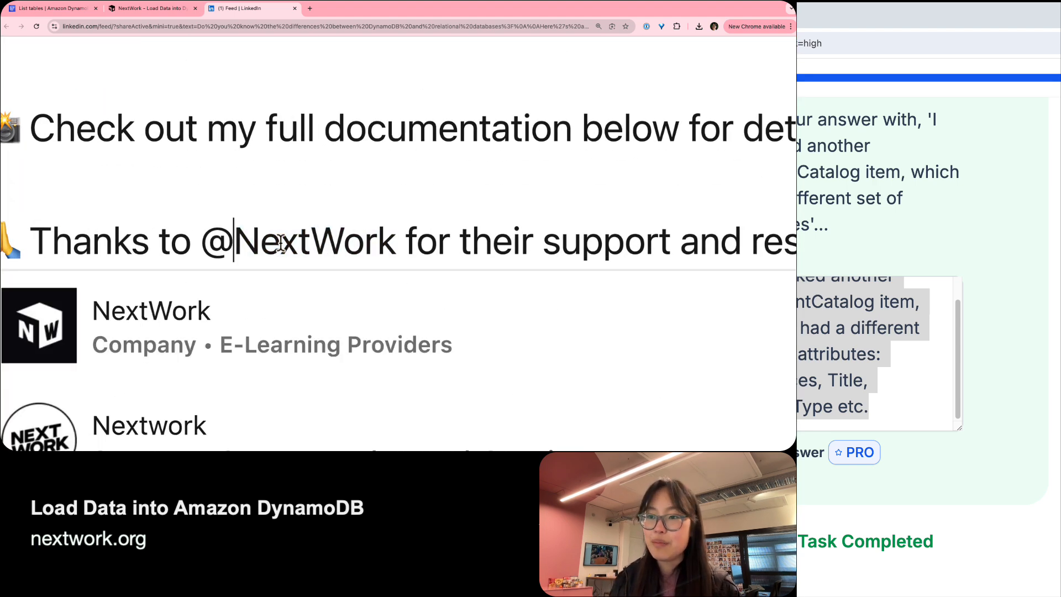
left_click(194, 326)
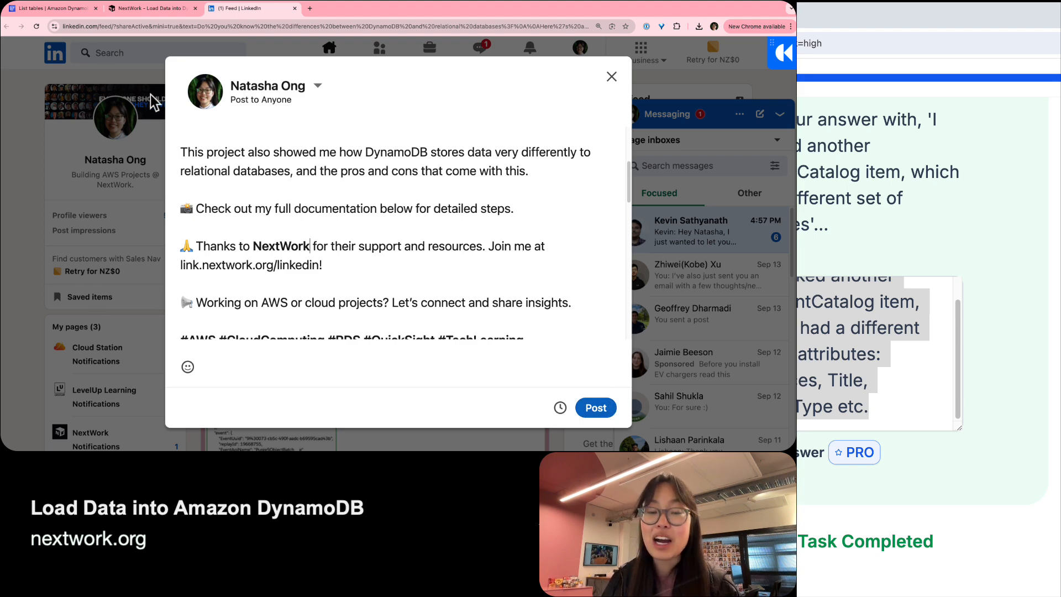
Close the Great job pop-up on the NextWork page and zoom into the ALL DONE diagram.
left_click(150, 8)
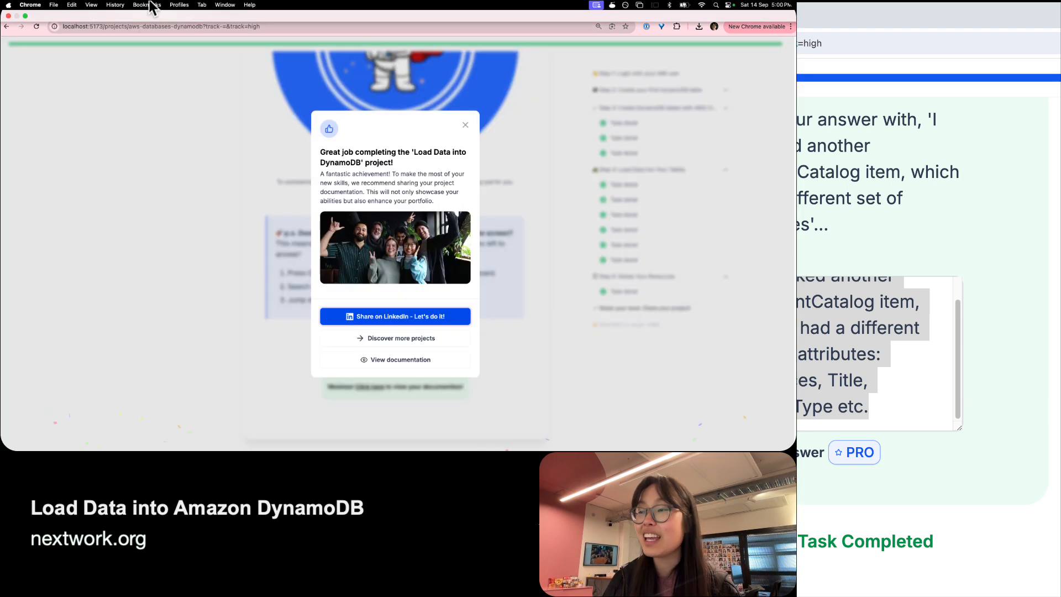
left_click(464, 124)
scroll(312, 214, "up", 10)
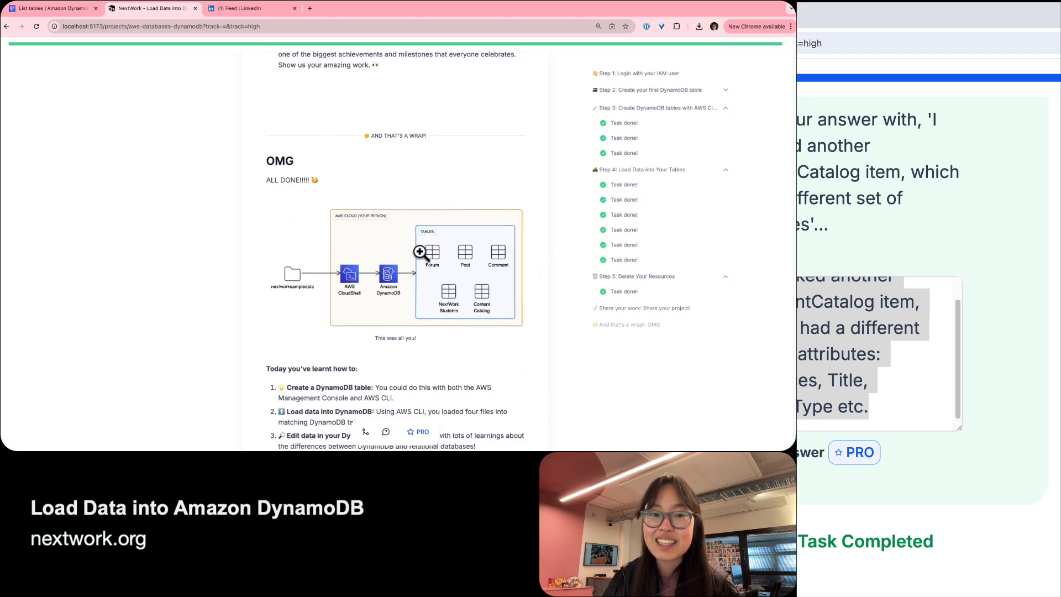
left_click(396, 296)
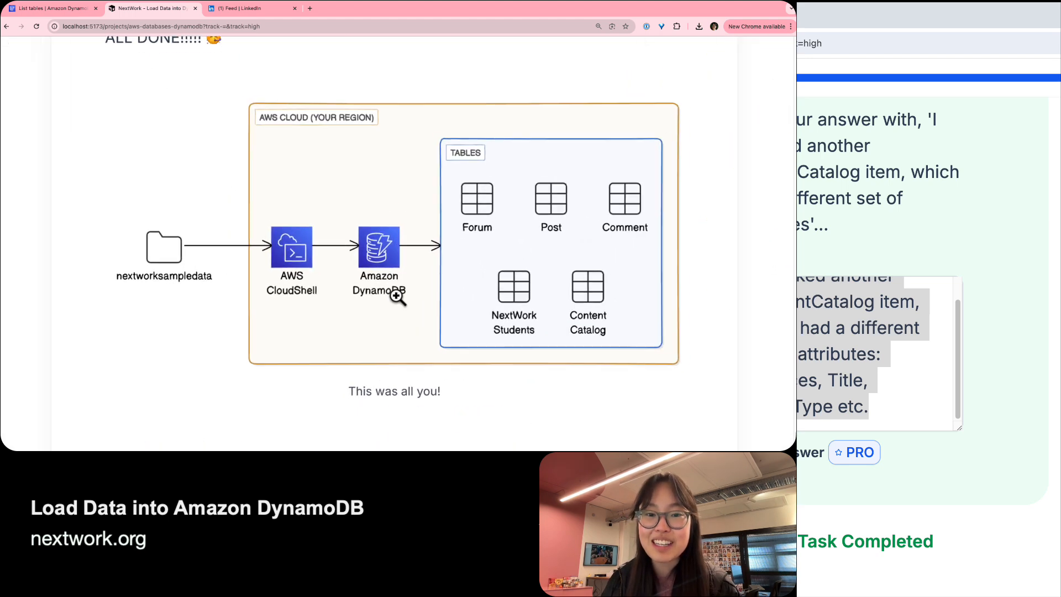